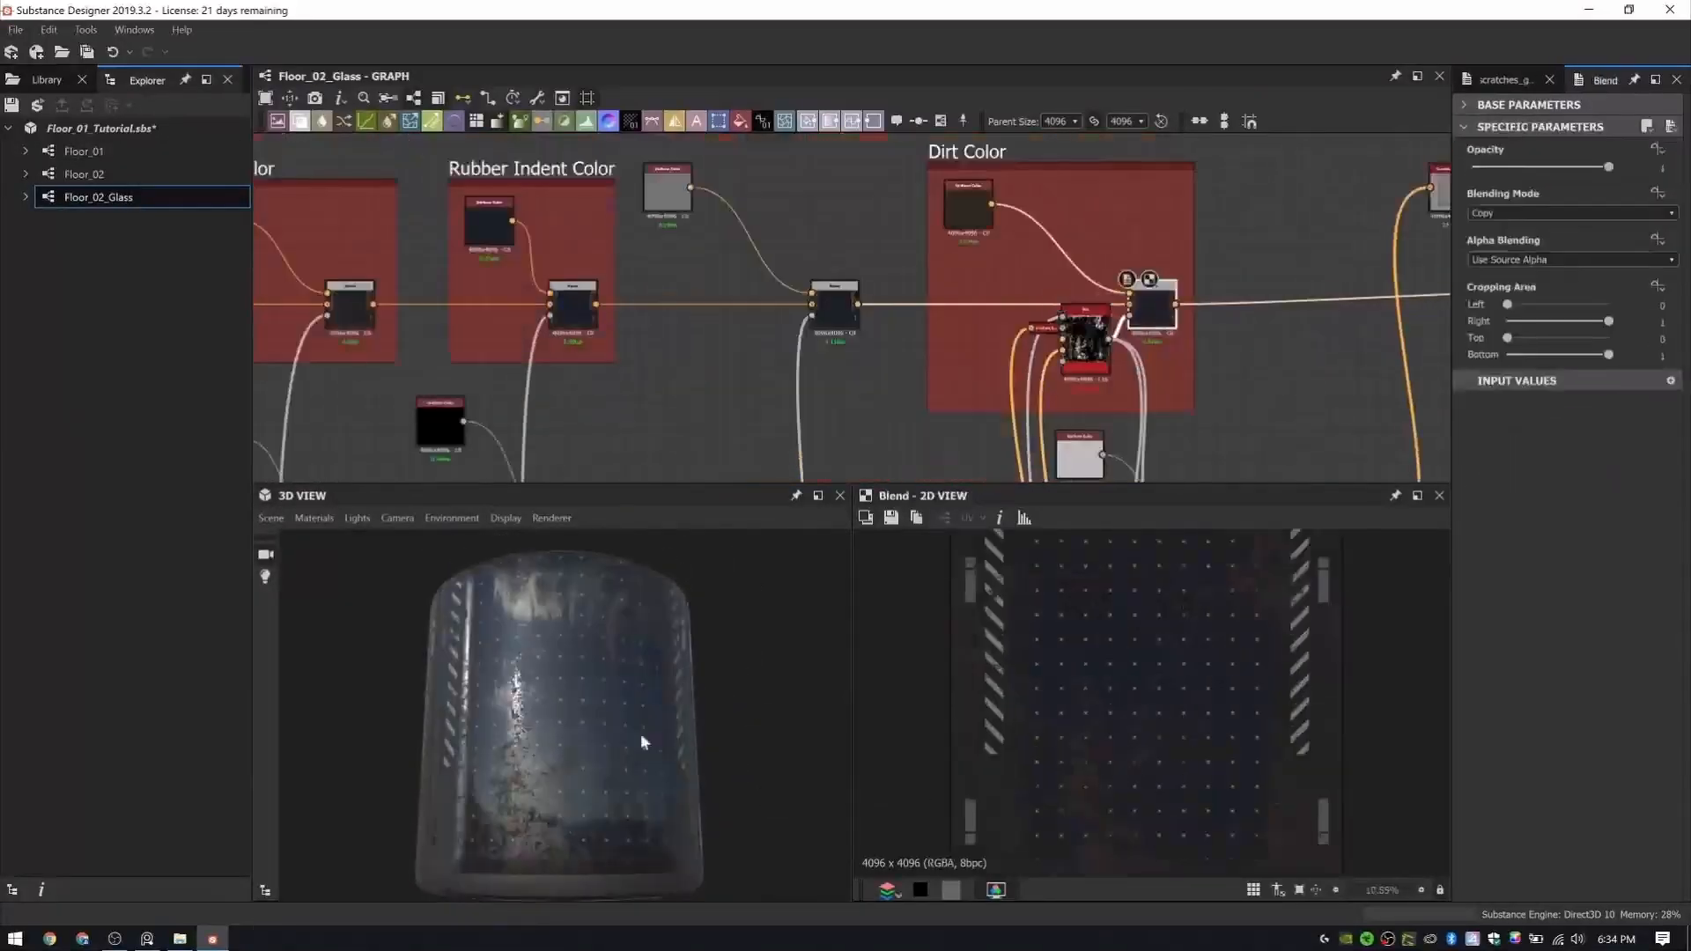
left_click(379, 79)
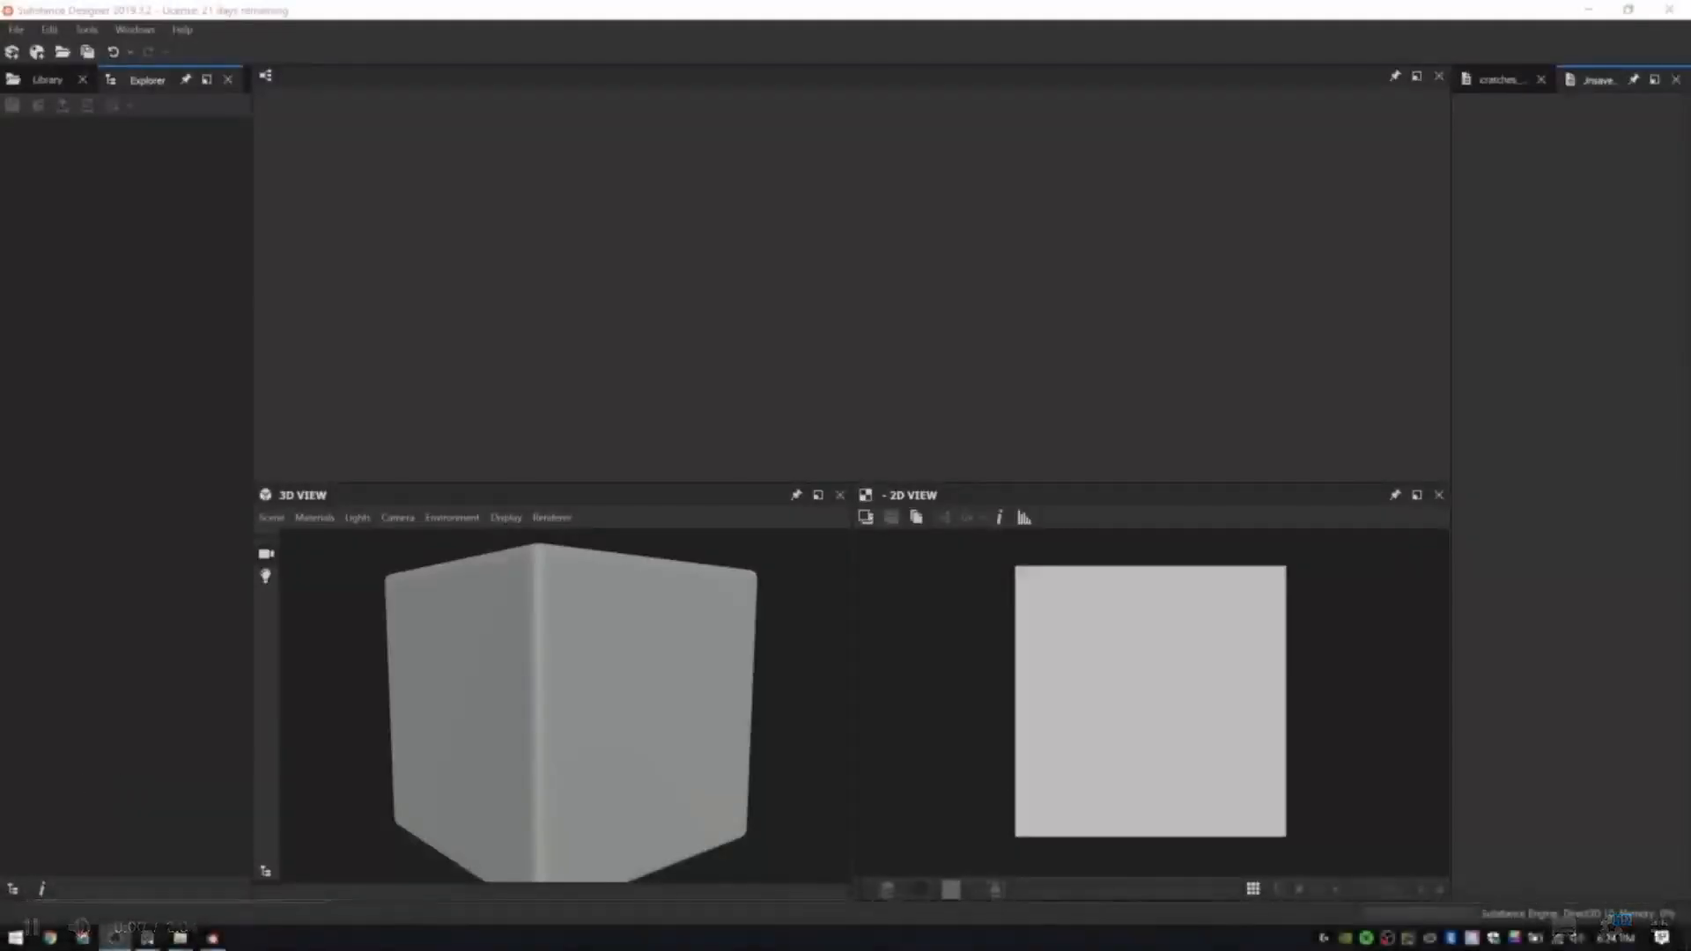
- Open the recently used package Floor_01_Tutorial.sbs
left_click(13, 29)
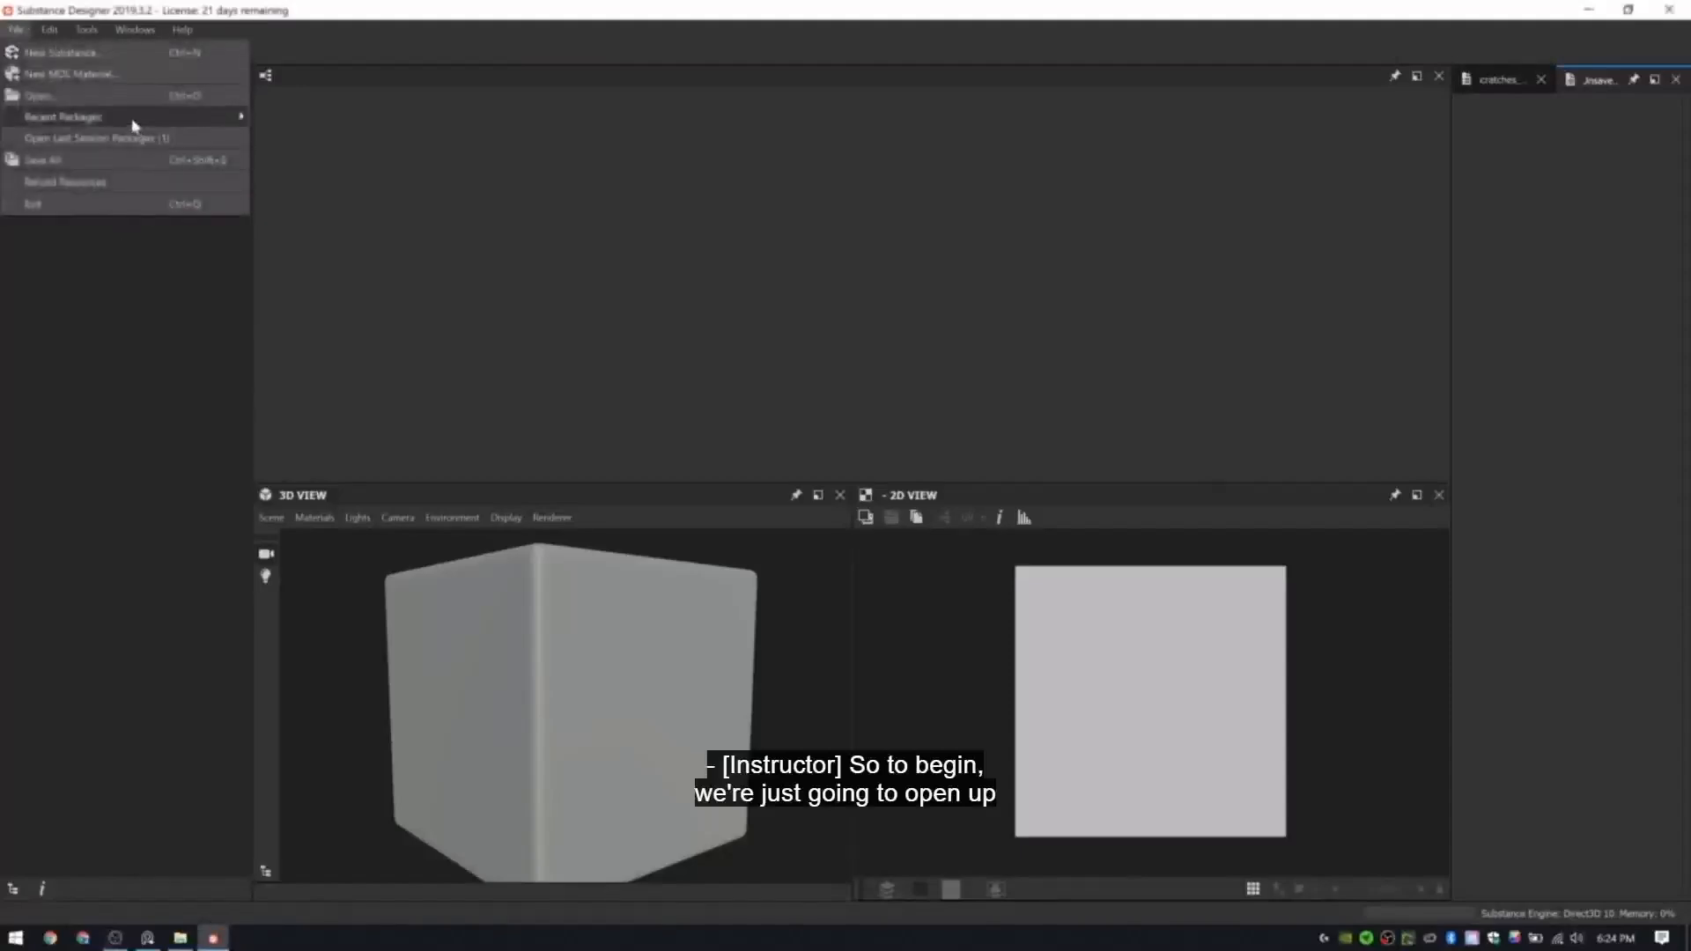
mouse_move(134, 126)
left_click(368, 129)
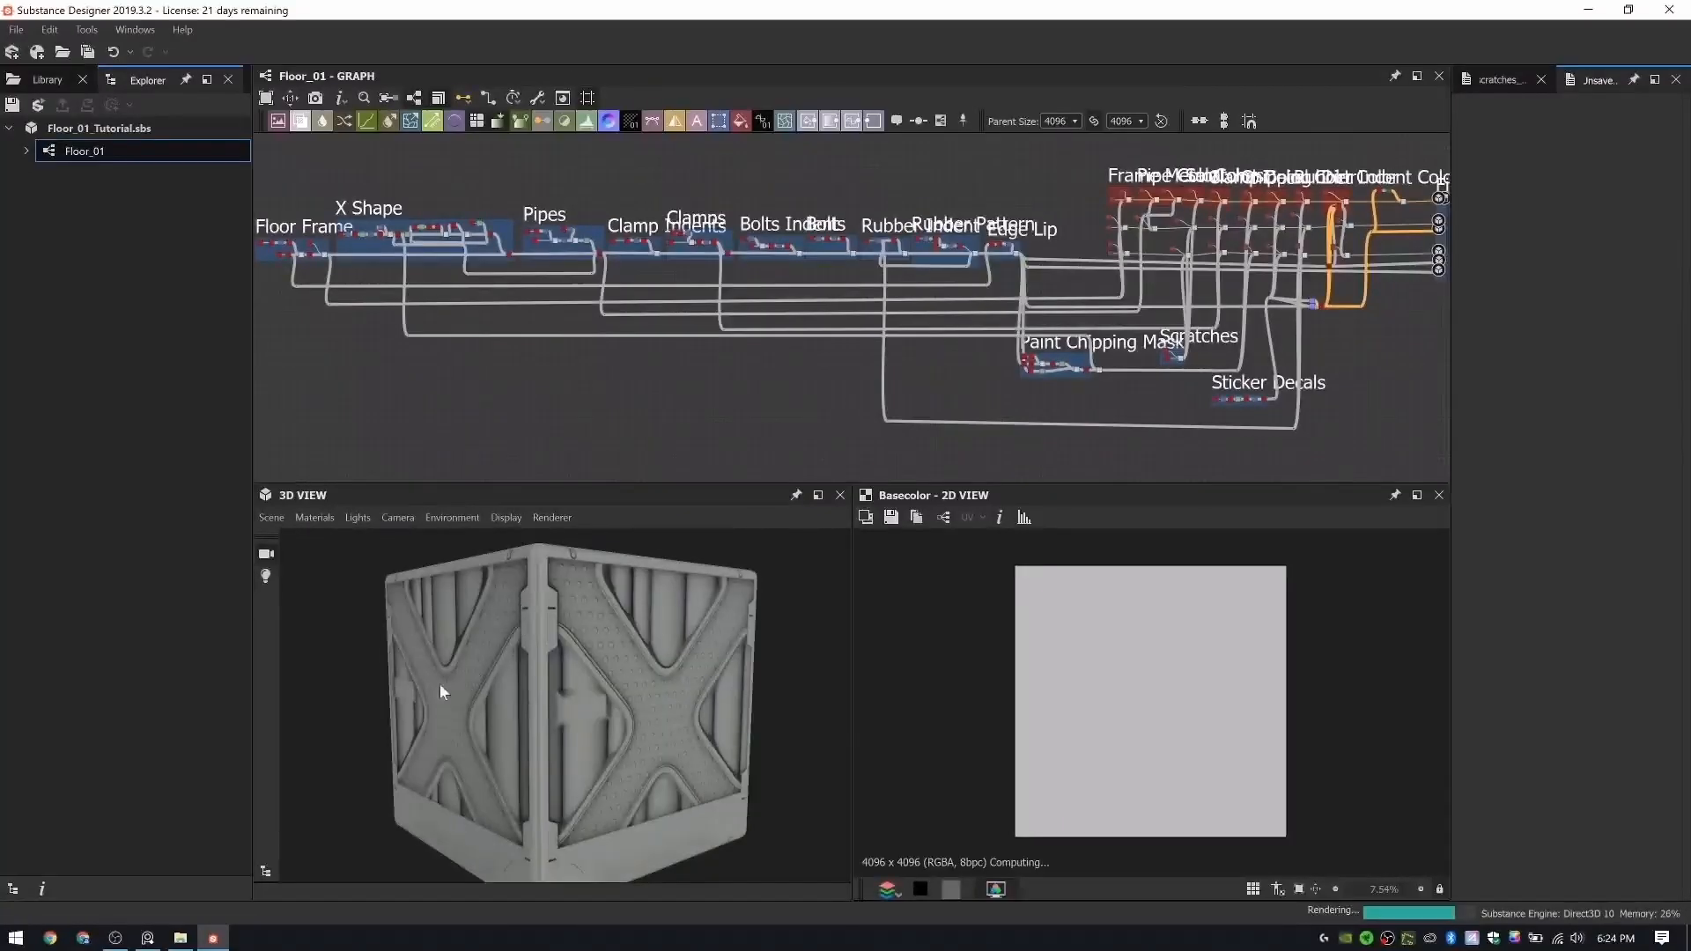
left_click_drag(390, 694, 598, 687)
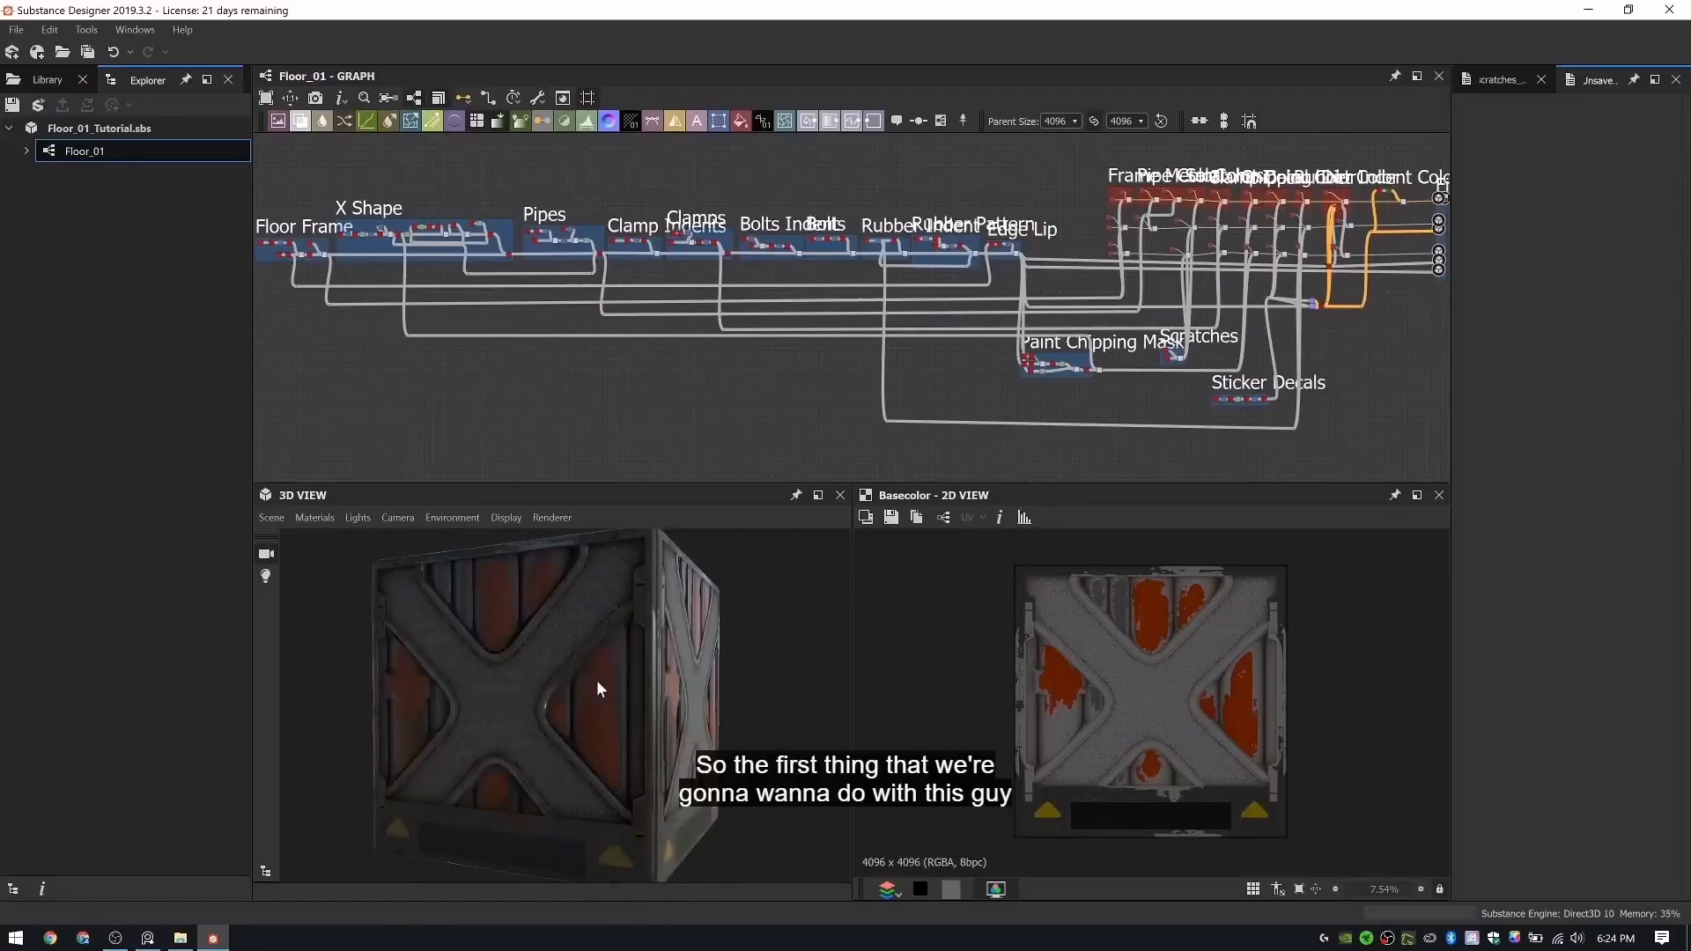
- Copy the Floor_01 graph and paste the duplicate into the Floor_01_Tutorial.sbs package
right_click(106, 155)
left_click(151, 192)
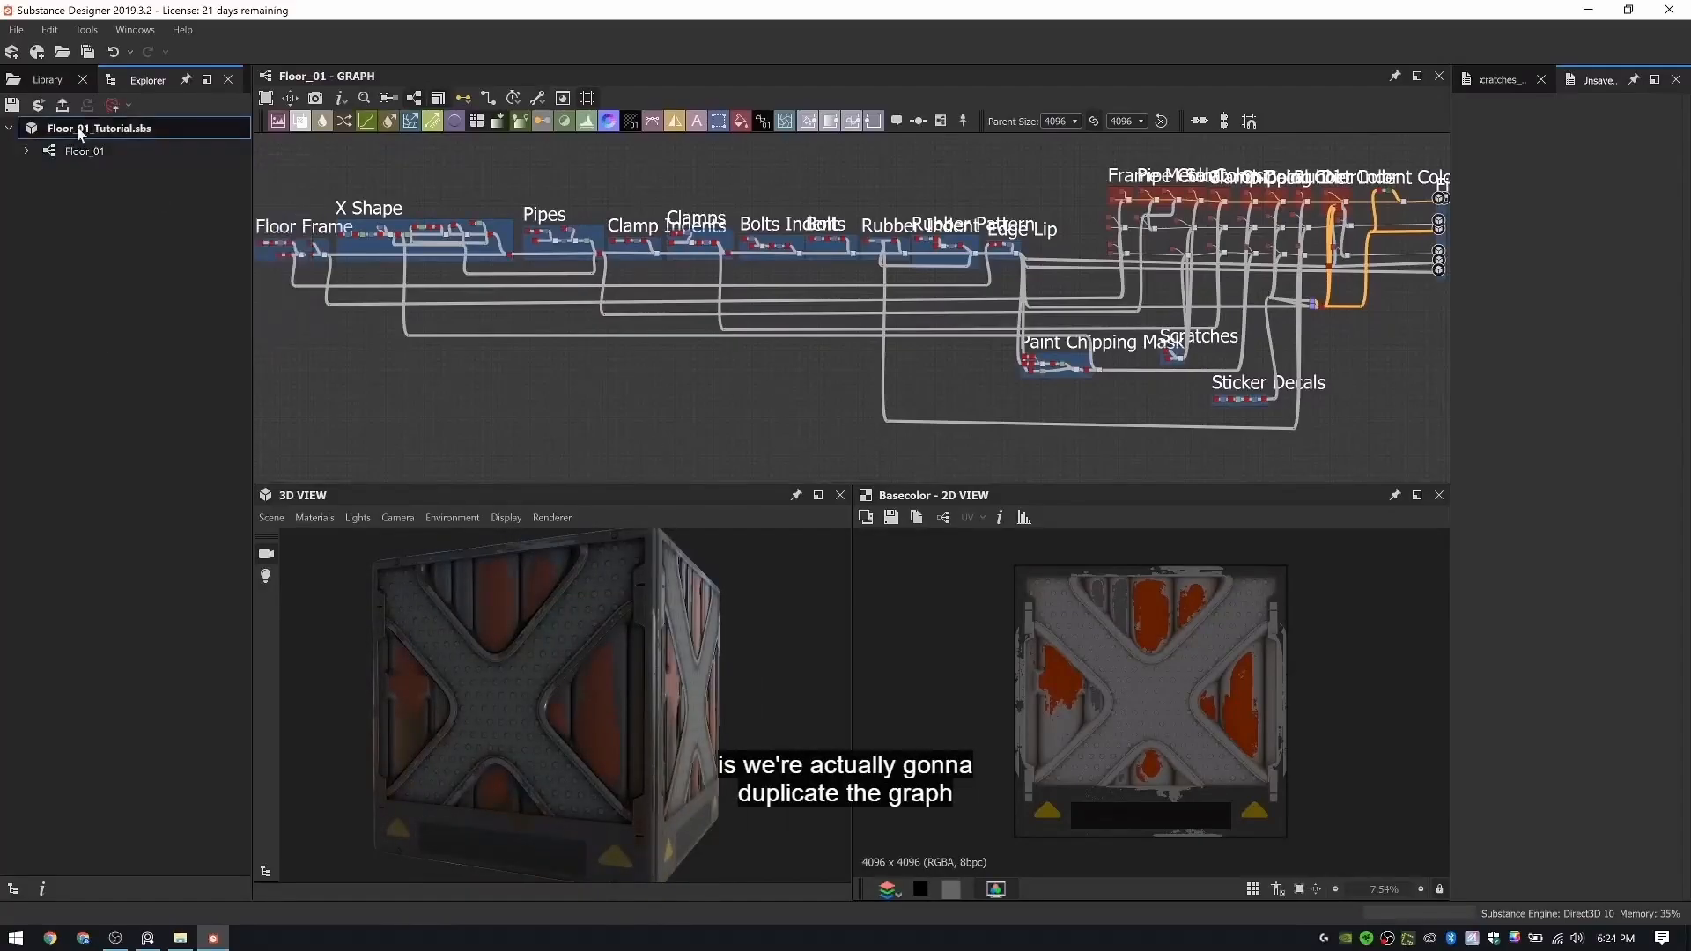
right_click(76, 127)
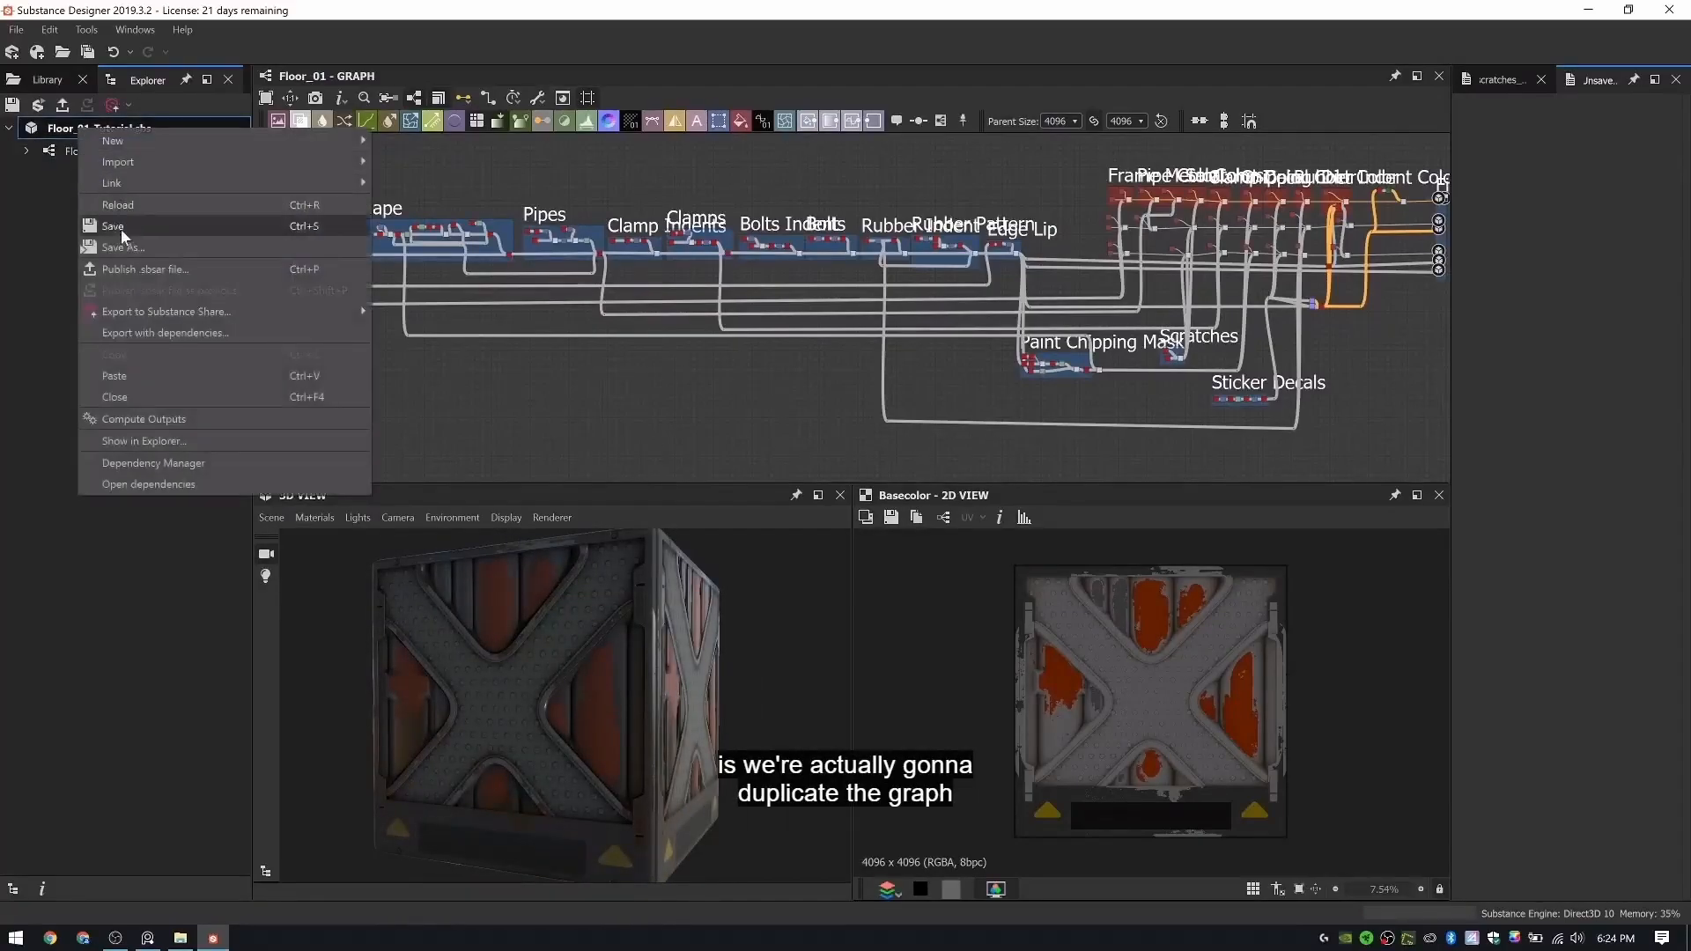
left_click(129, 376)
- Rename the duplicated graph as Floor_02
left_click(96, 173)
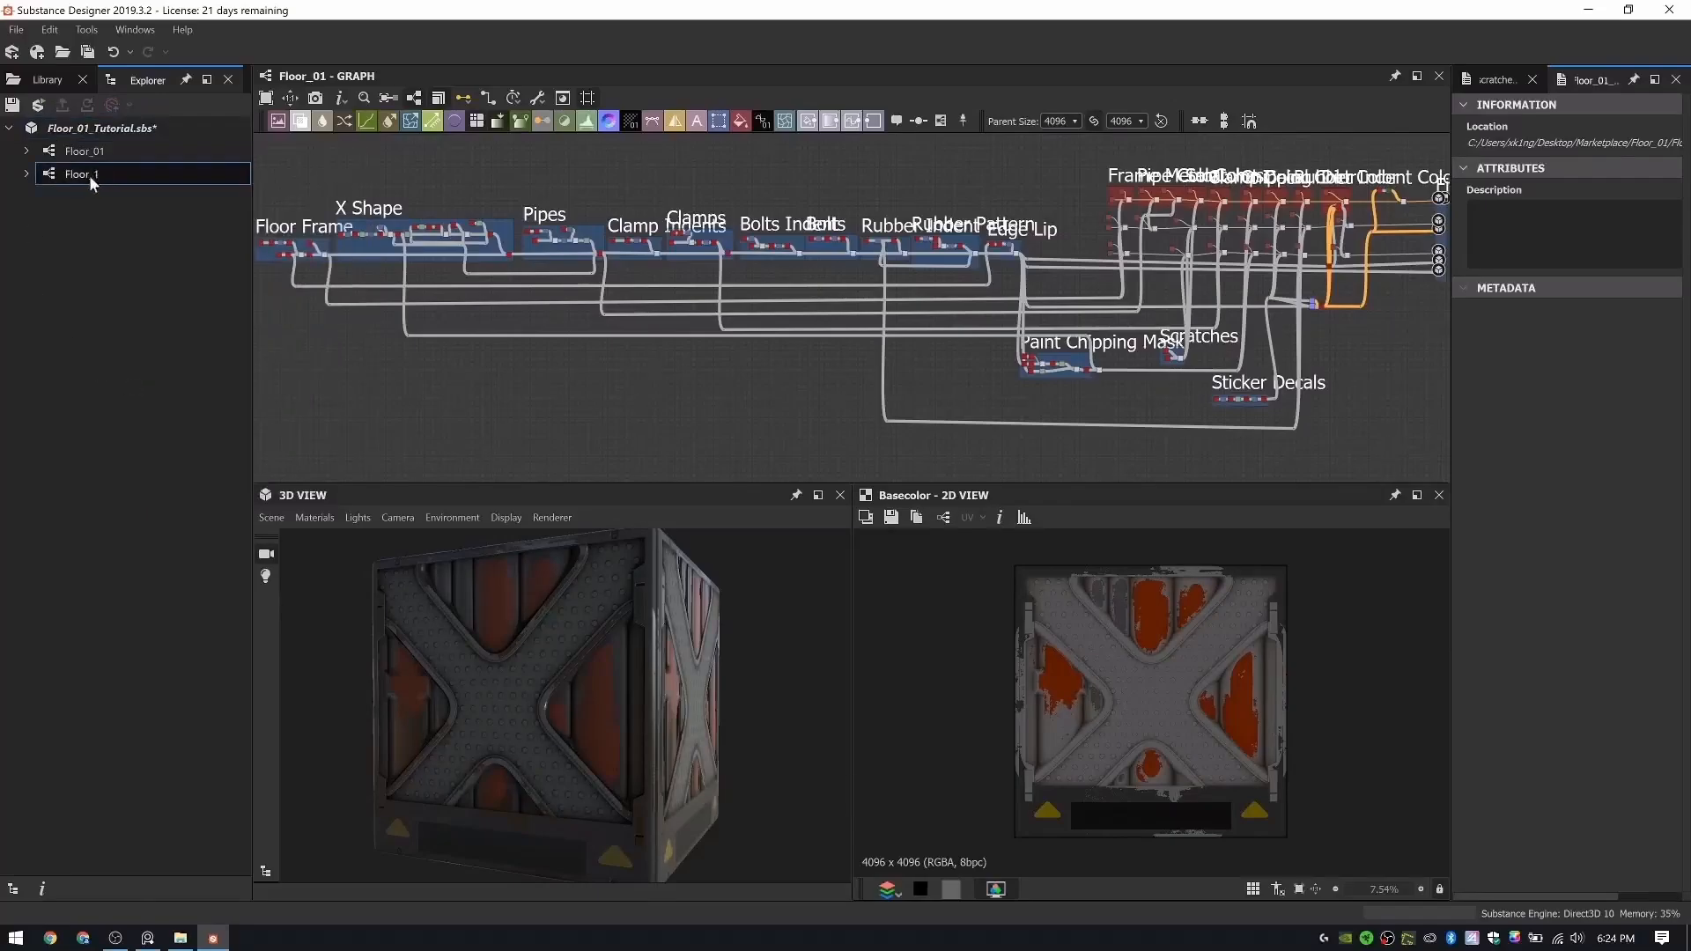
right_click(114, 187)
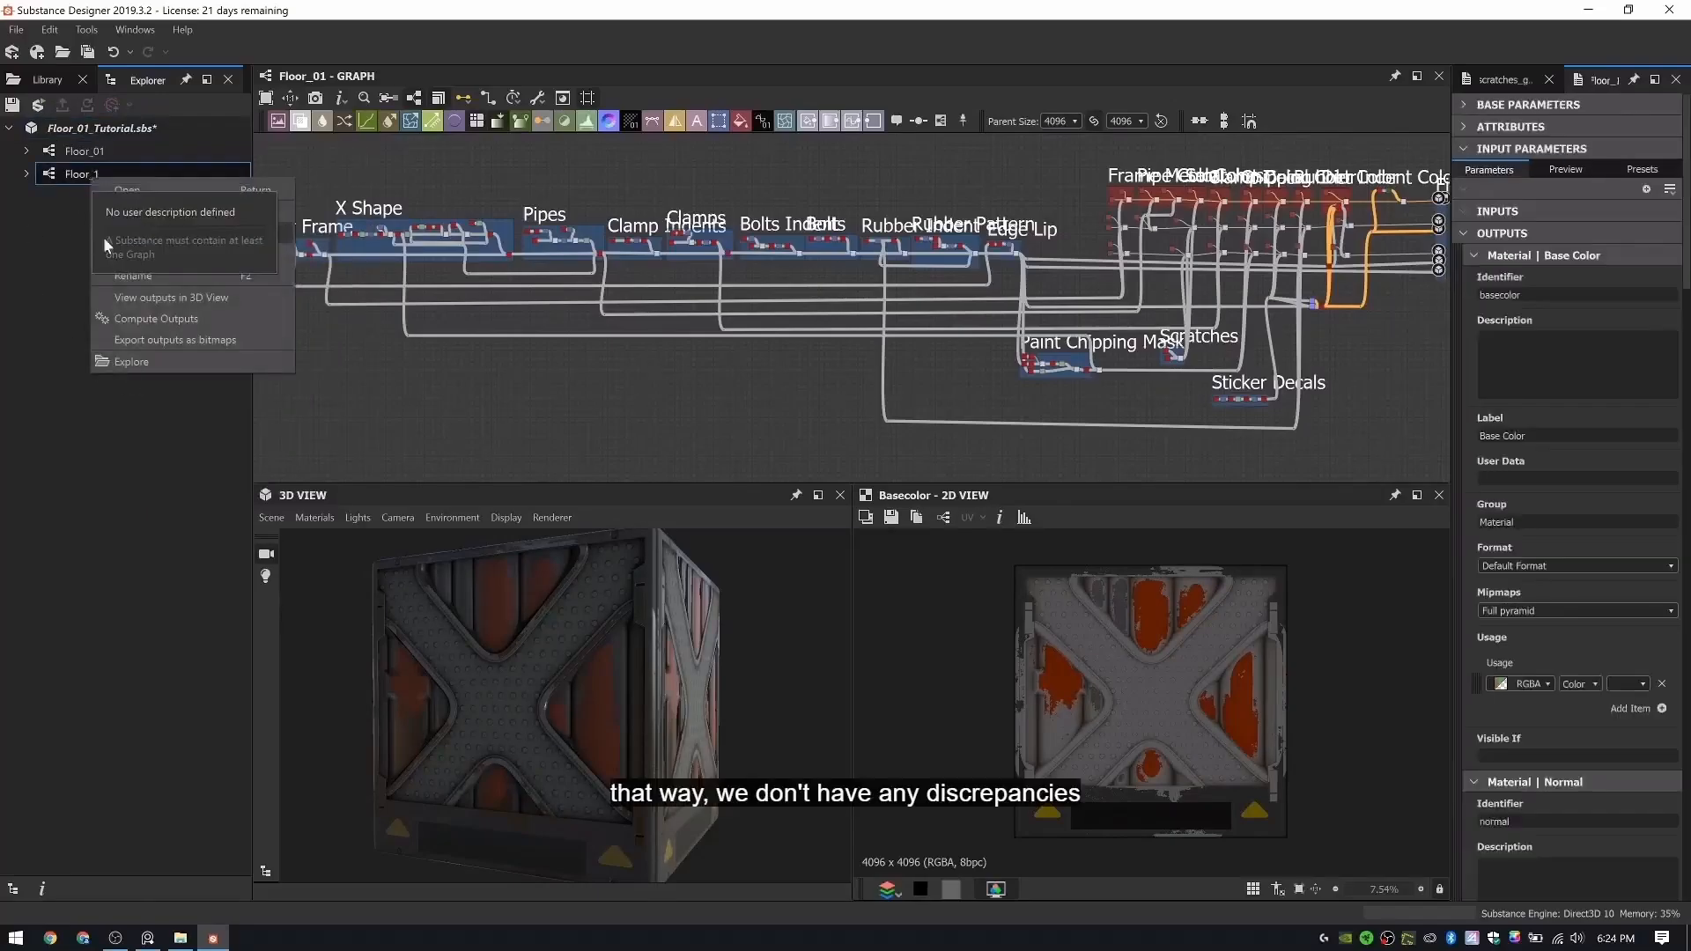
left_click(147, 275)
key("End")
key("BackSpace")
type("02")
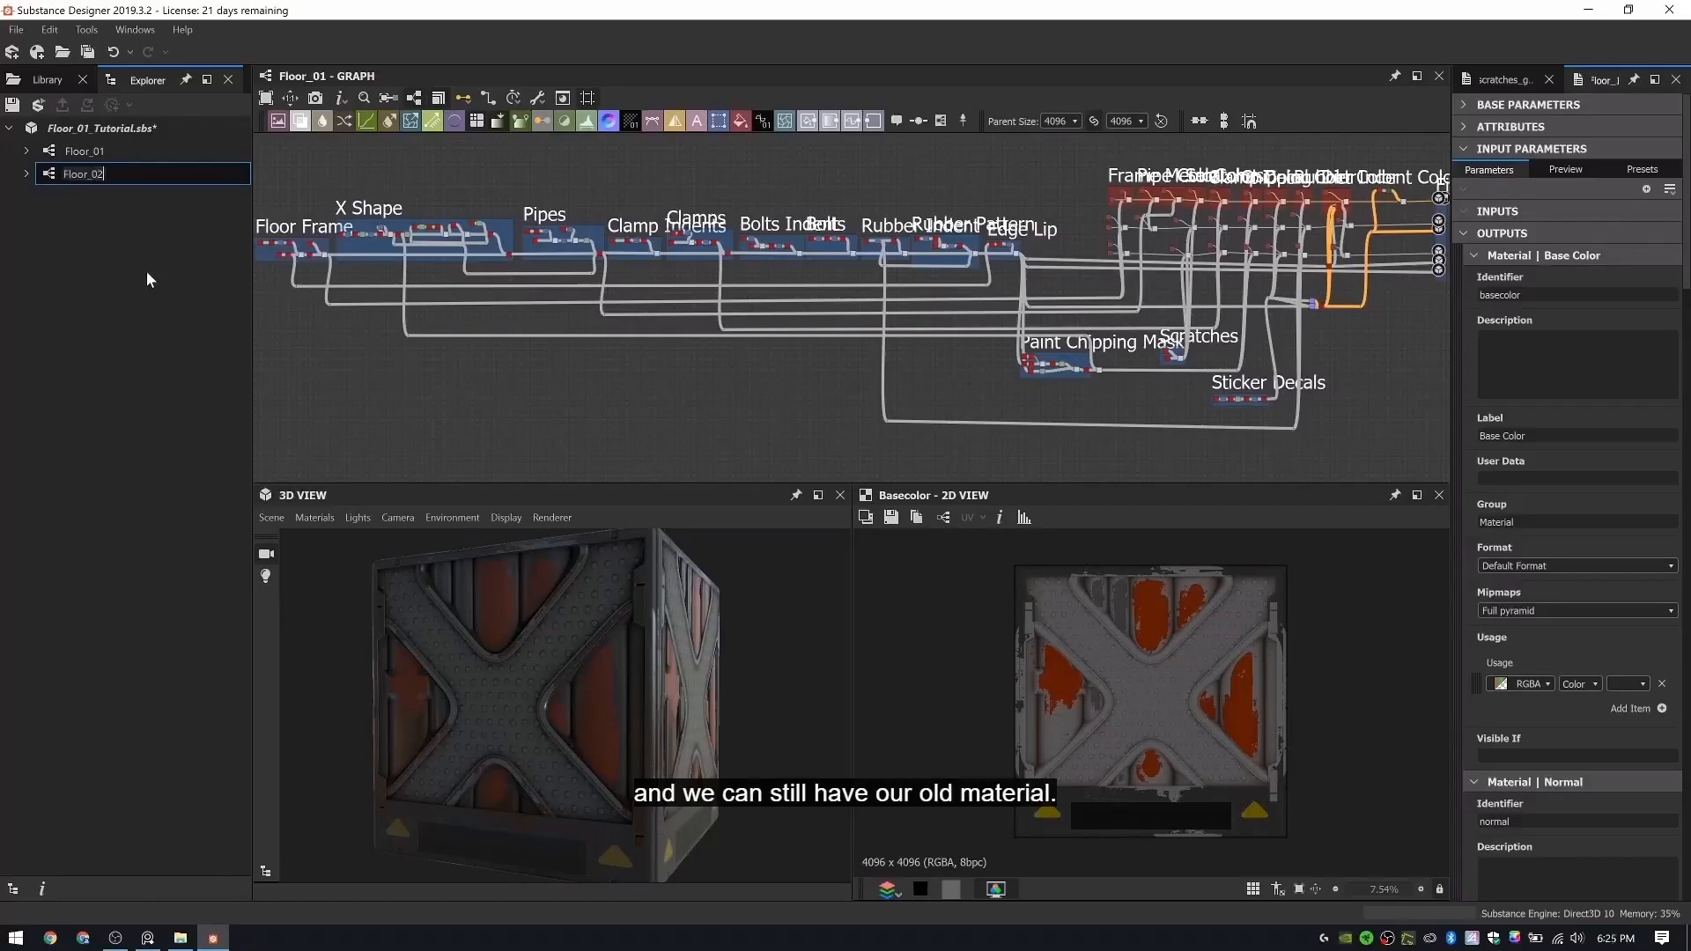
key("Return")
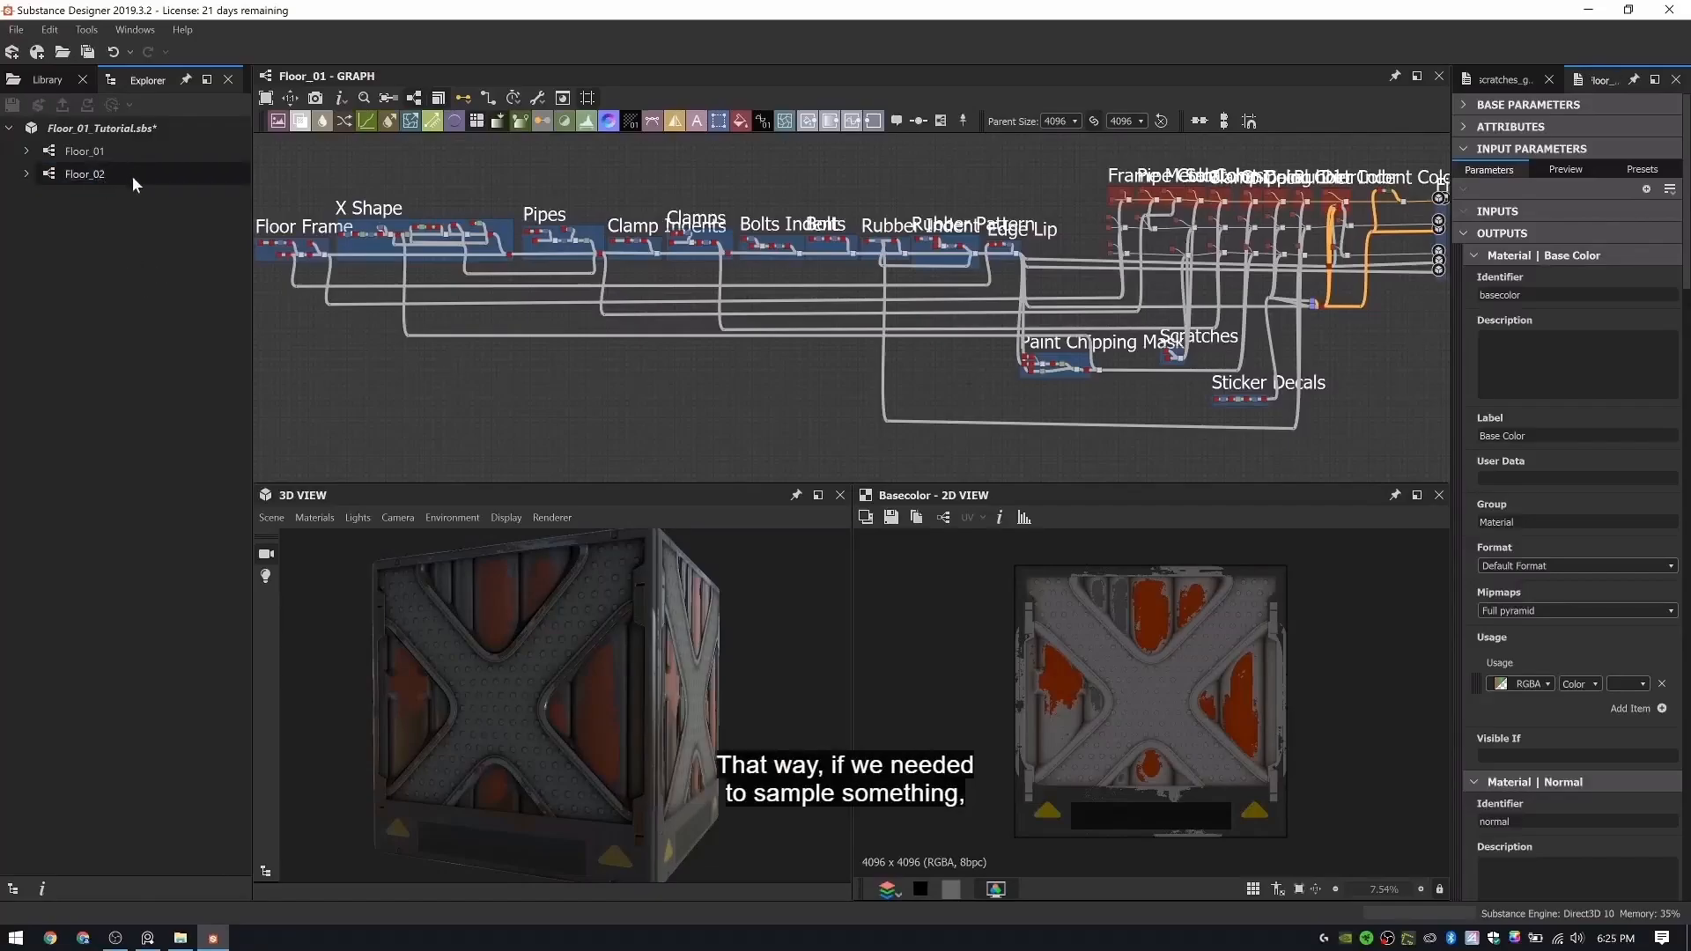
- Open the Floor_02 graph for editing
right_click(97, 174)
left_click(123, 186)
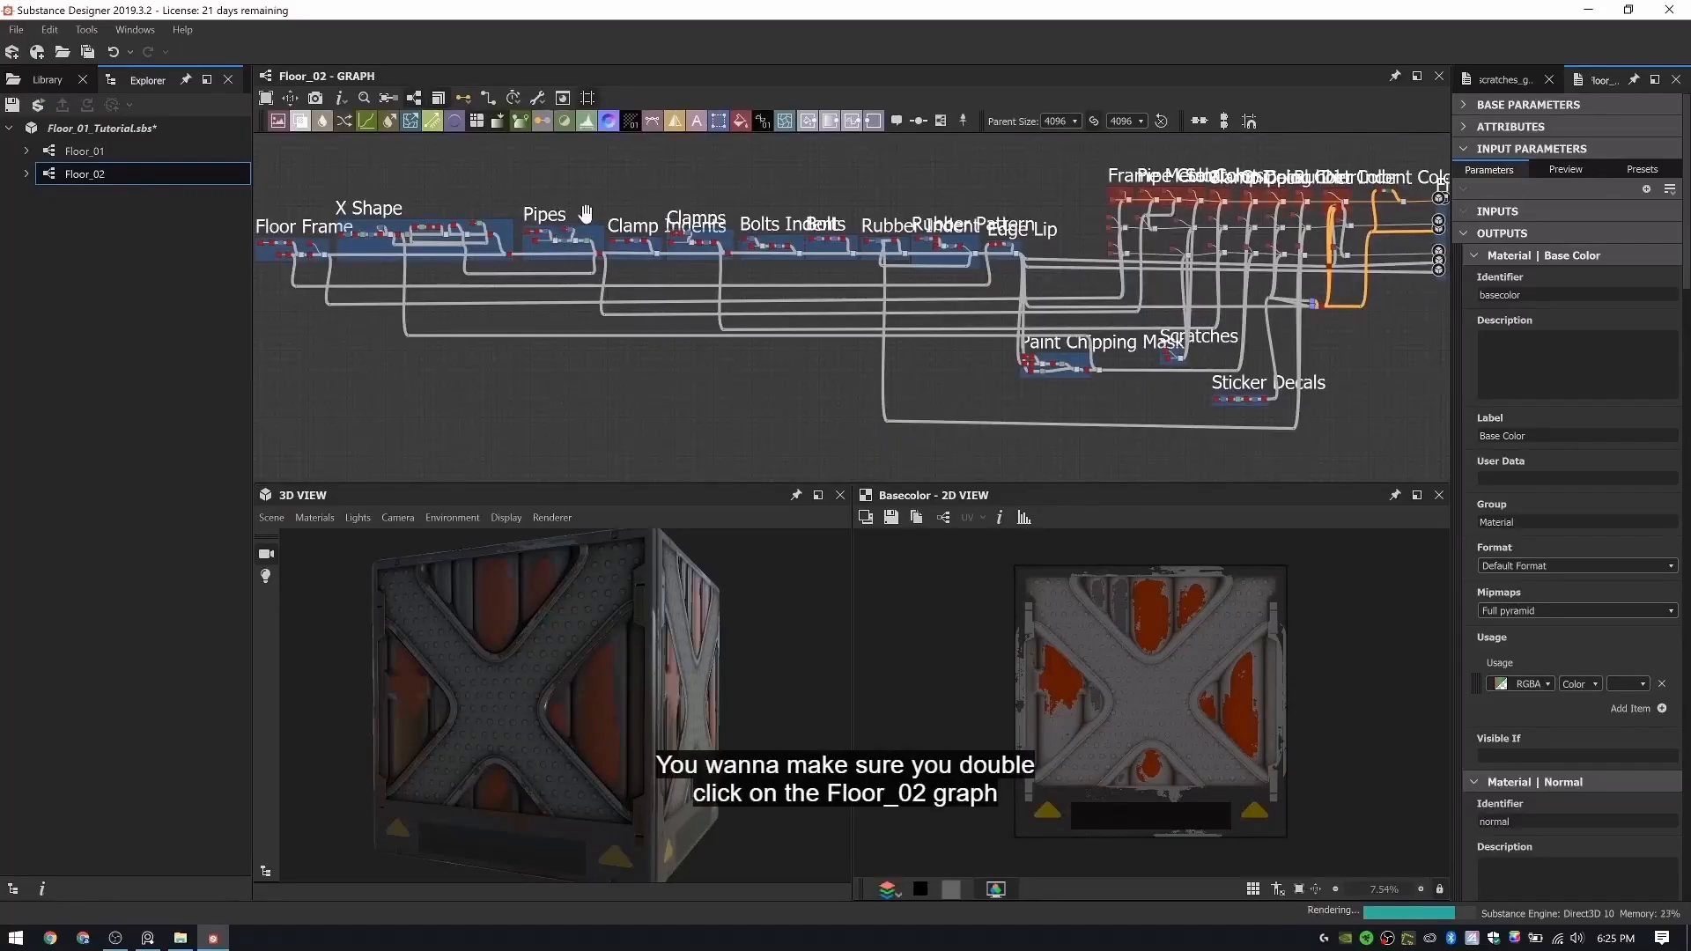
middle_click_drag(388, 326, 515, 305)
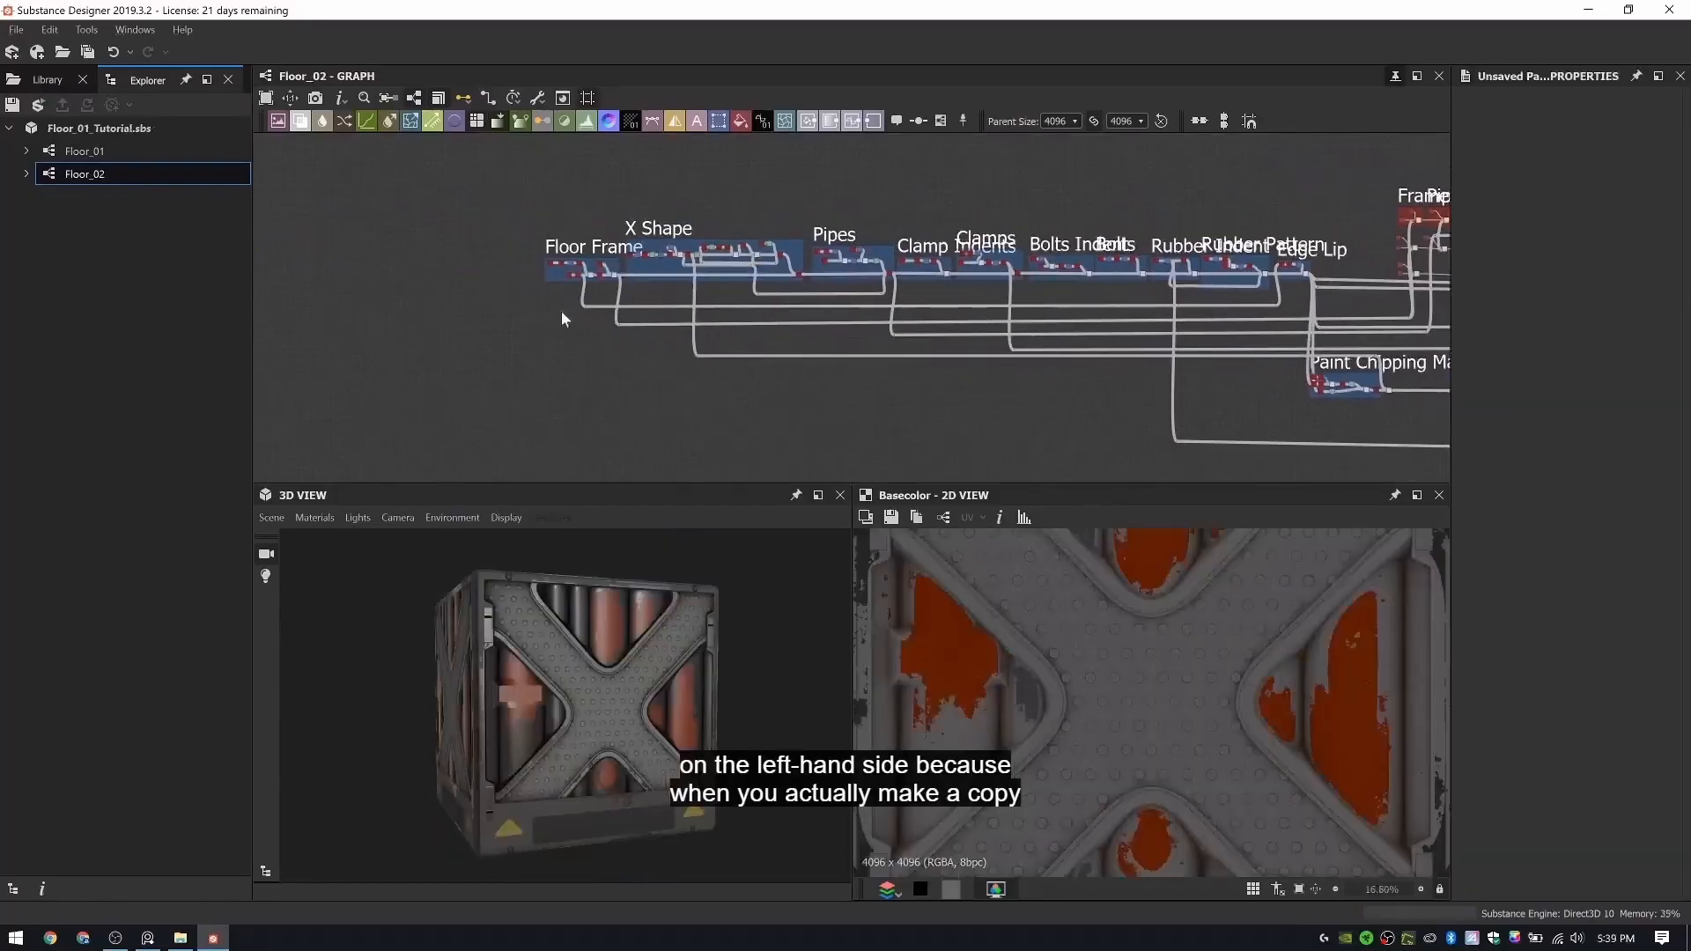
- Examine the Floor Frame, X Shape and Pipes node groups and how they connect along the main chain
scroll(562, 310, "up", 5)
middle_click_drag(653, 377, 822, 321)
middle_click_drag(1176, 295, 737, 324)
scroll(737, 324, "down", 5)
mouse_move(595, 641)
left_mouse_down()
mouse_move(619, 685)
mouse_move(627, 663)
mouse_move(611, 663)
left_mouse_up()
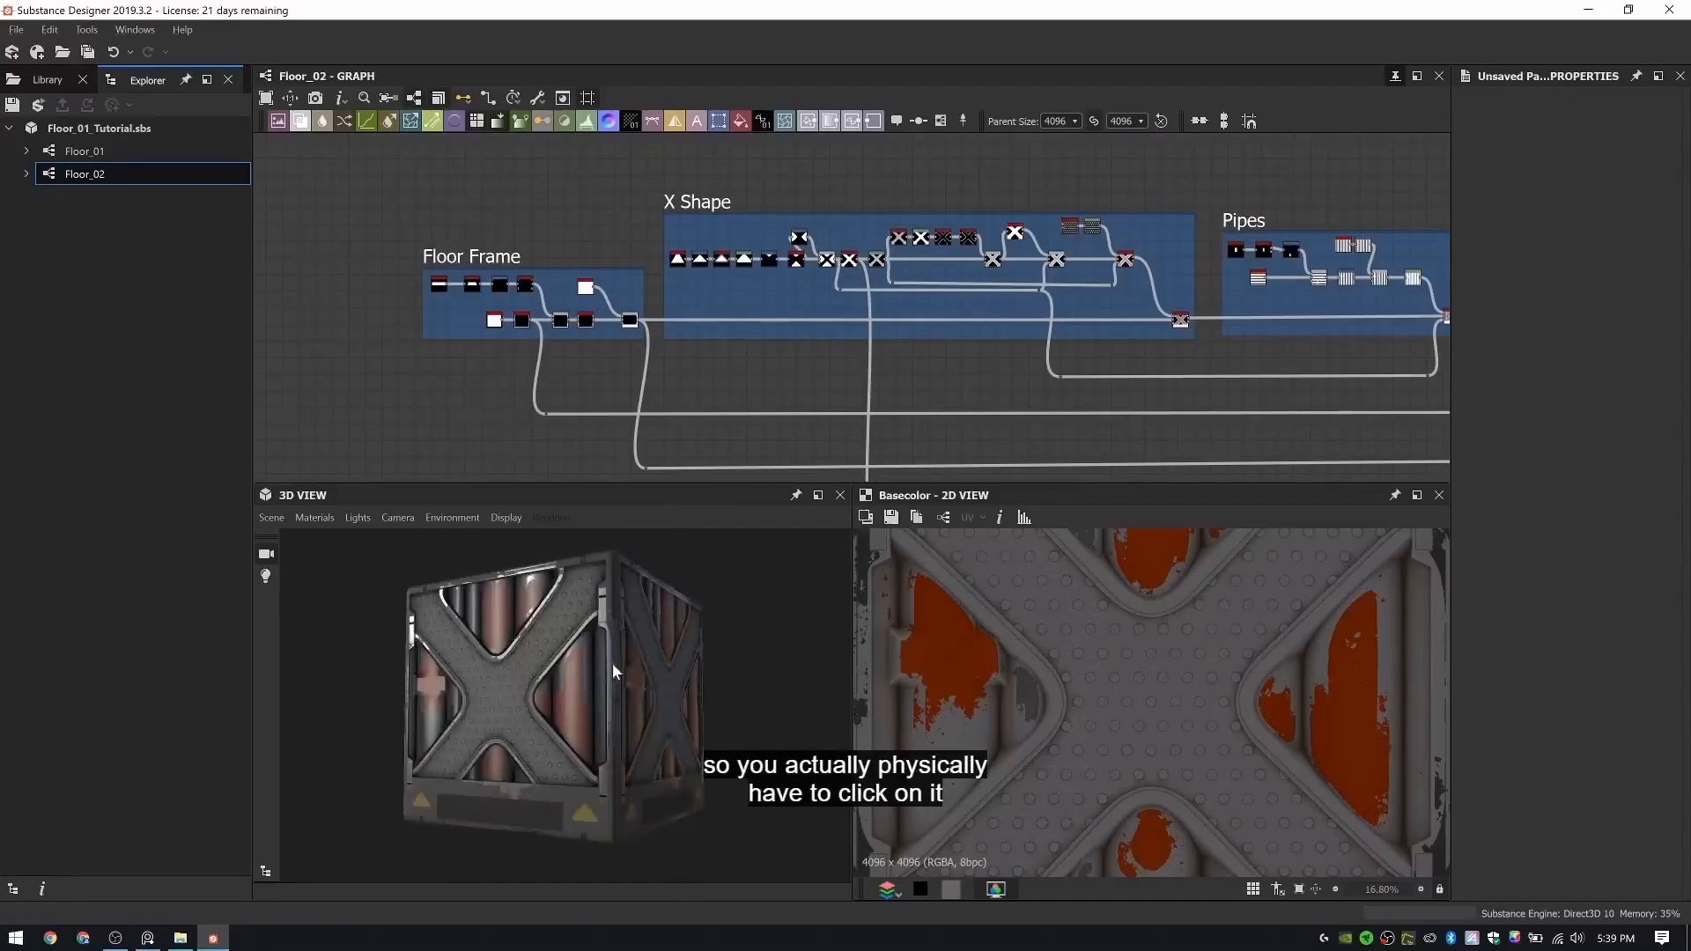
scroll(518, 286, "up", 6)
middle_click_drag(798, 363, 668, 357)
scroll(727, 377, "up", 4)
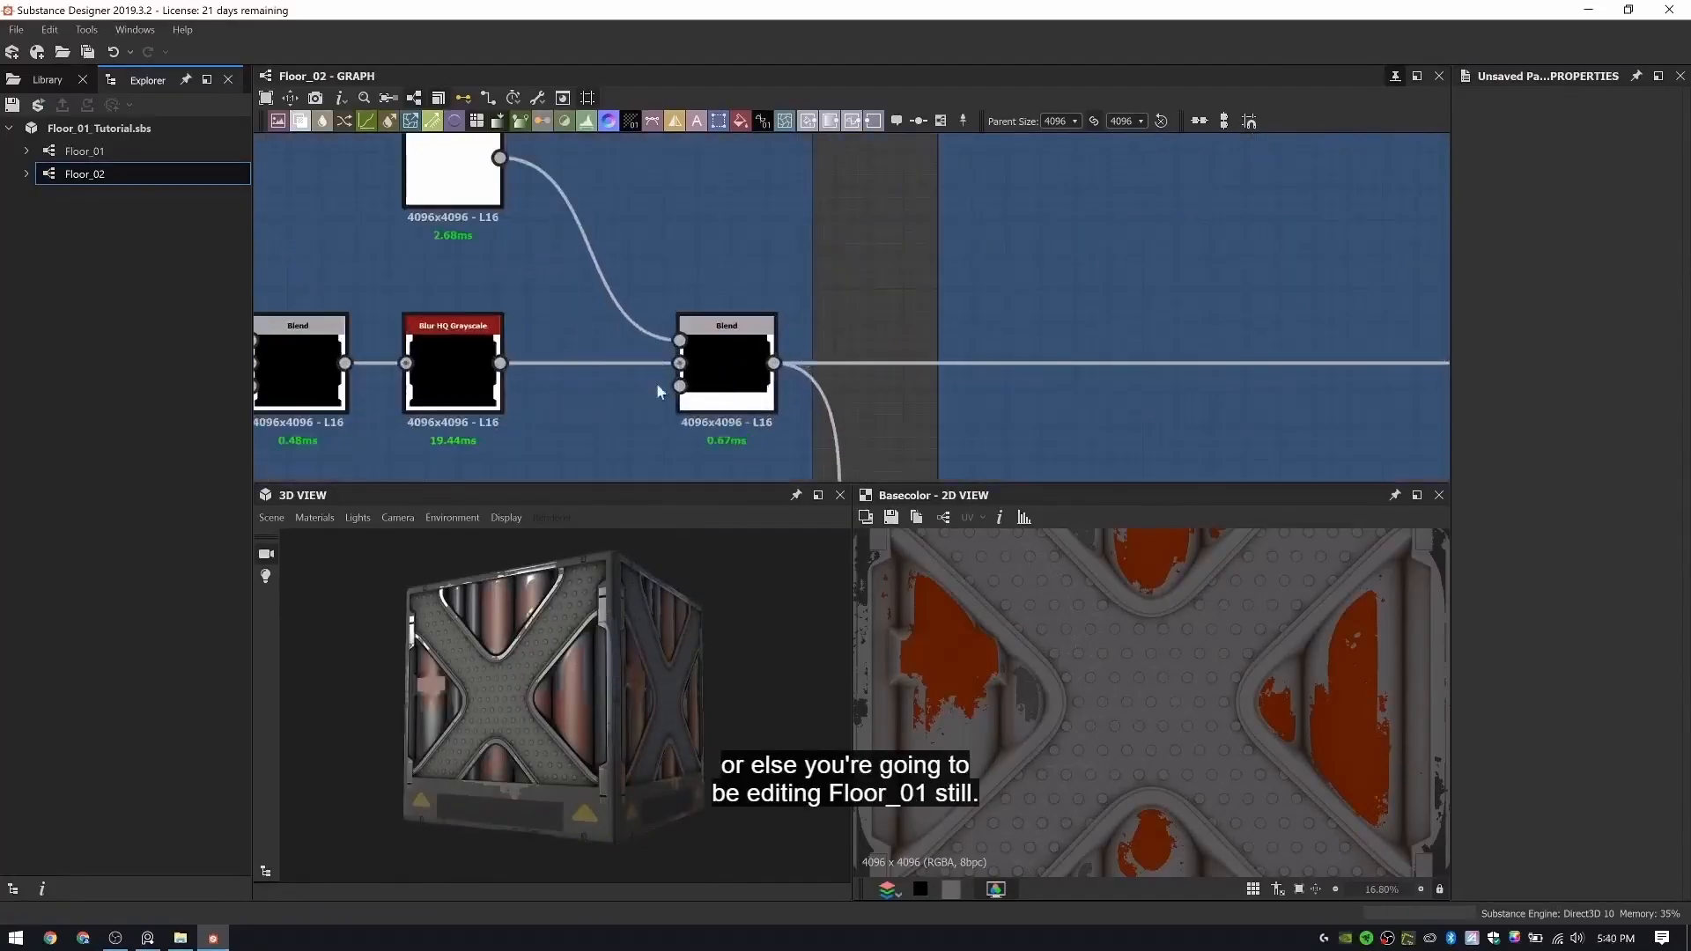
middle_click_drag(493, 368, 758, 335)
middle_click_drag(539, 377, 828, 309)
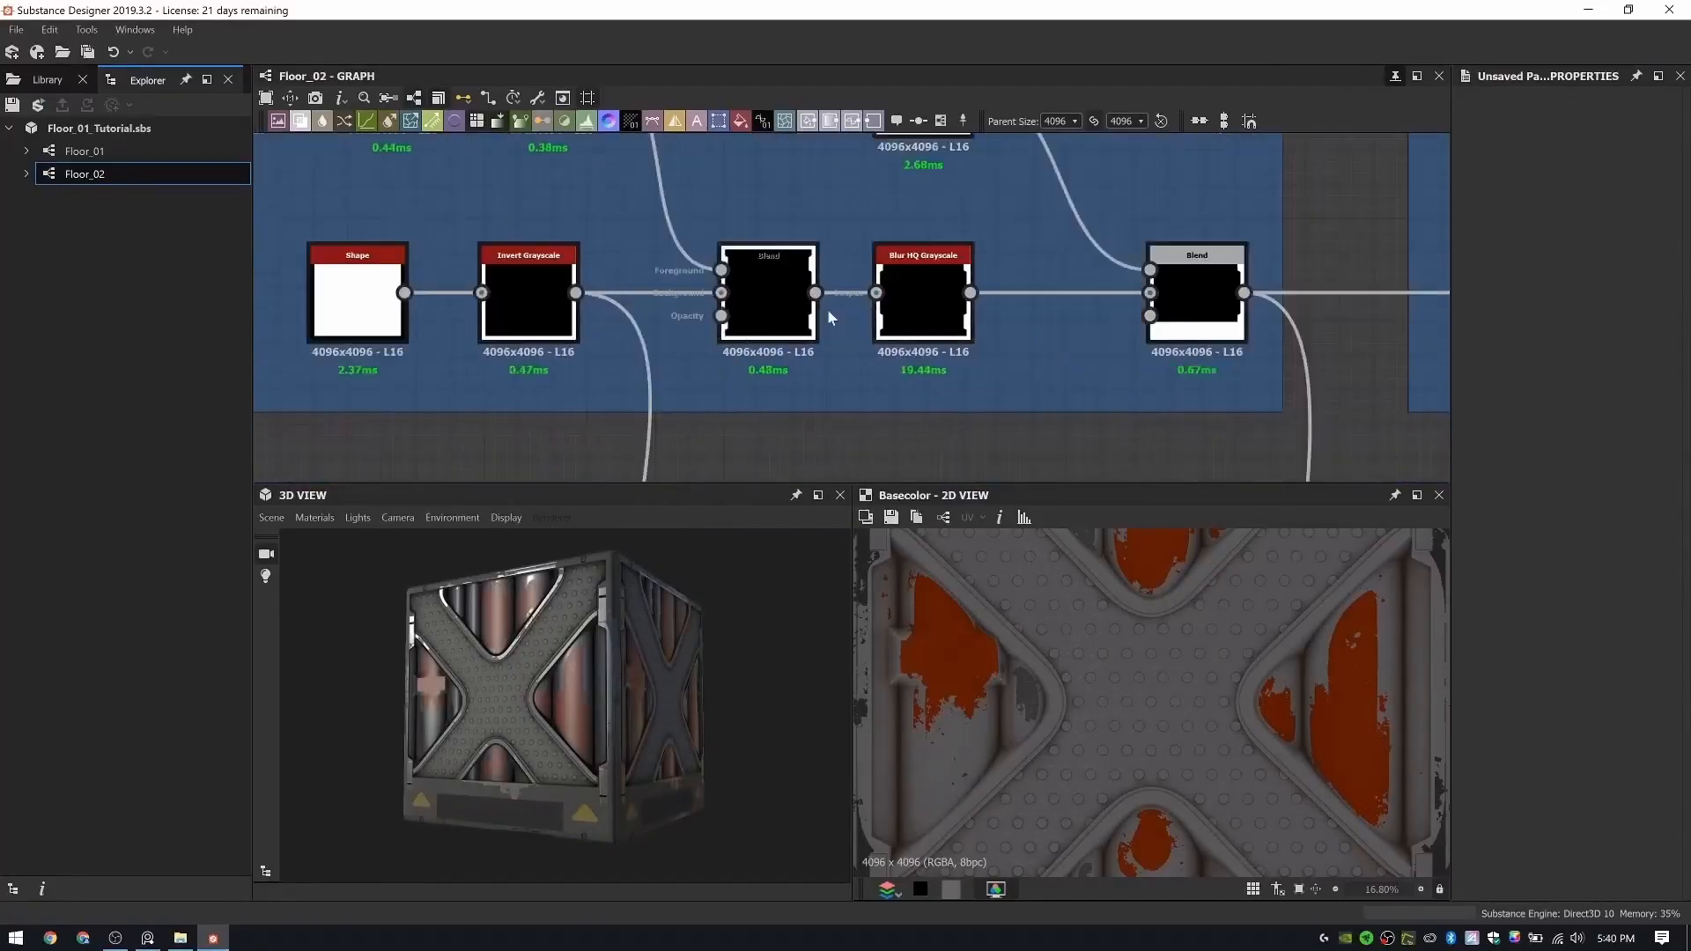
middle_click_drag(650, 310, 571, 291)
scroll(571, 291, "down", 5)
middle_click_drag(1340, 226, 952, 340)
middle_click_drag(1136, 343, 669, 333)
middle_click_drag(1250, 339, 589, 340)
middle_click_drag(959, 348, 703, 365)
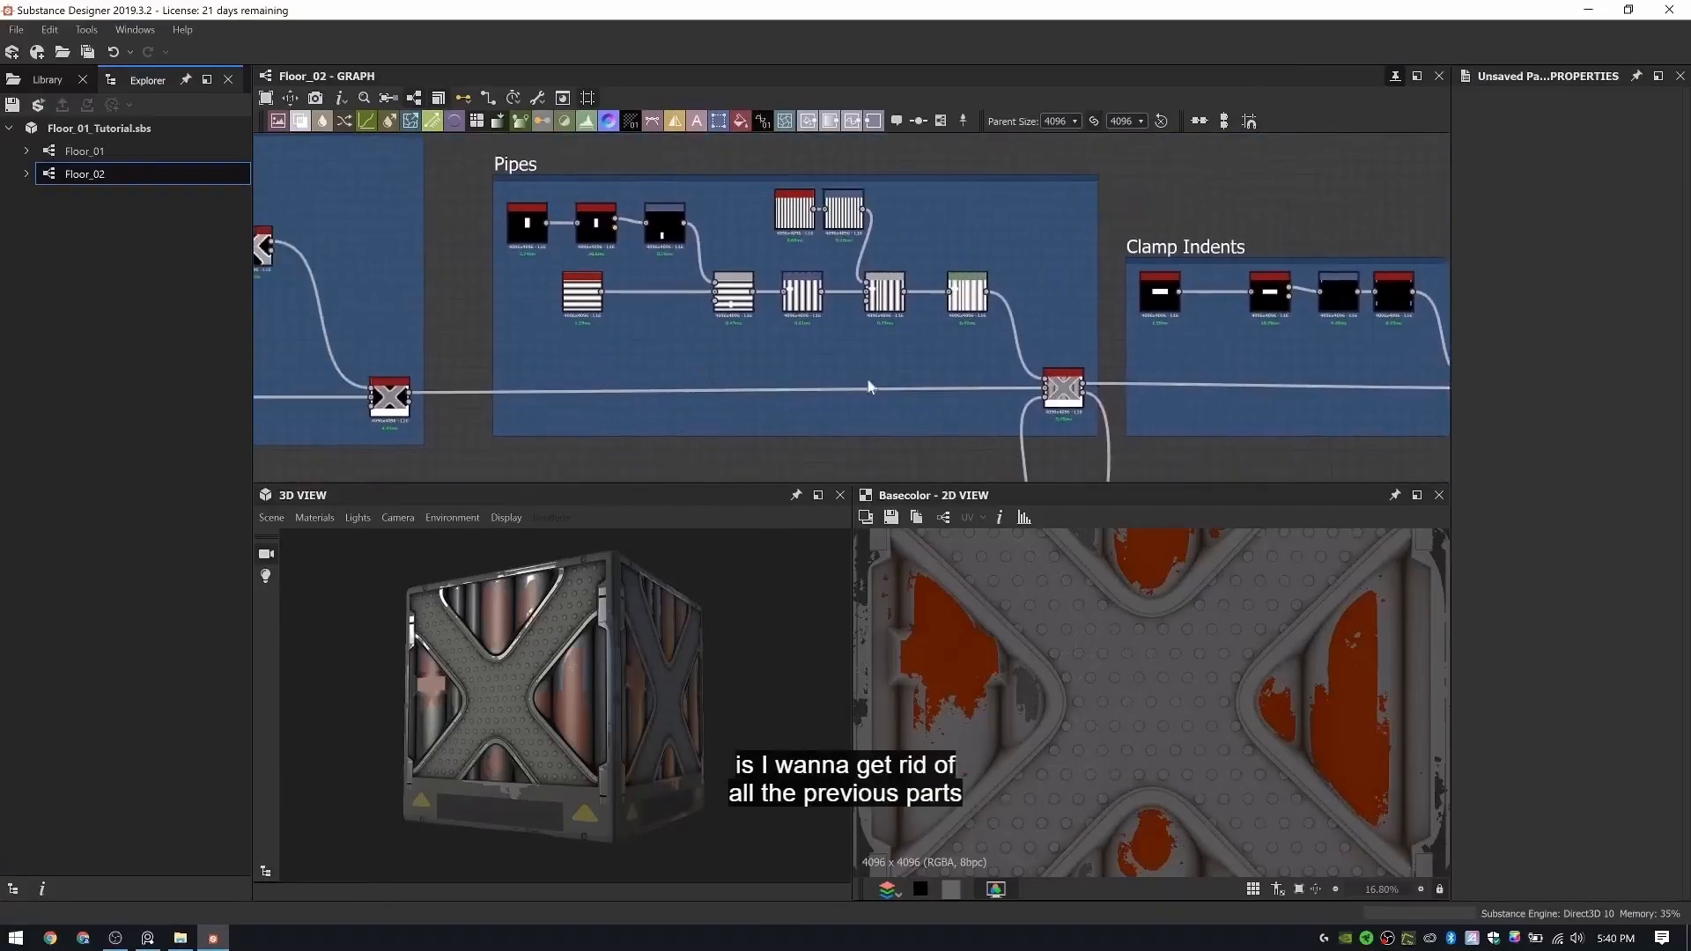
- Preview the outputs of the Pipes Height Blend and the Clamp Indents Blend to find where the old shapes enter the chain
middle_click_drag(1304, 387, 852, 384)
scroll(1018, 410, "up", 4)
double_click(1044, 375)
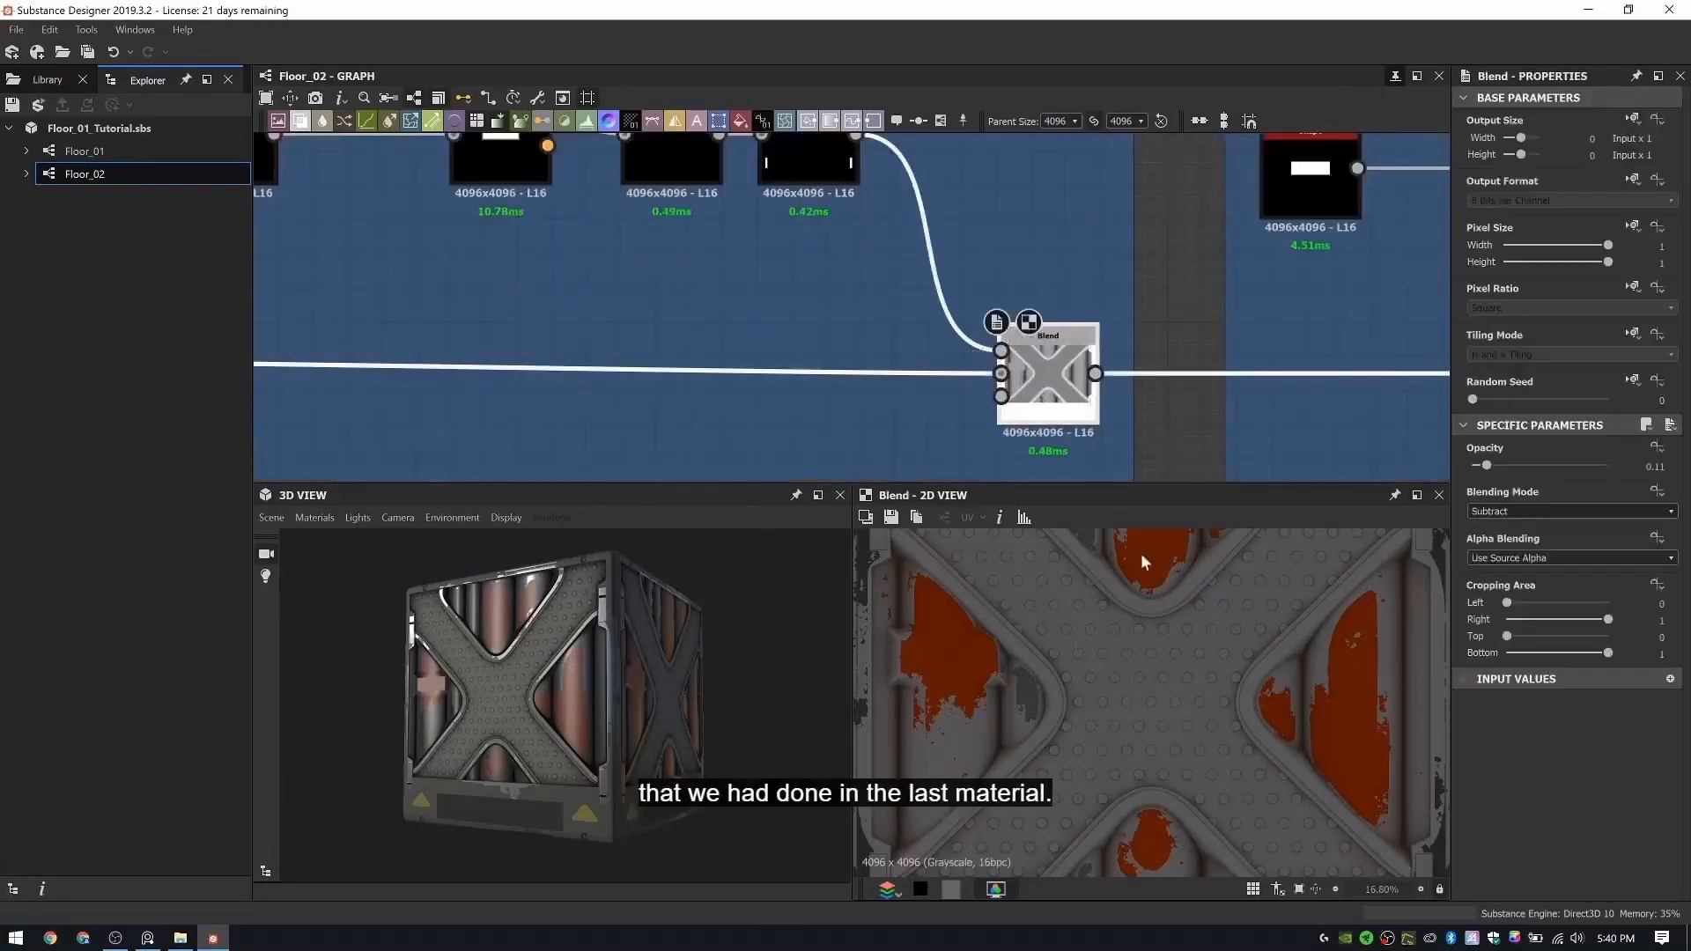
scroll(1039, 594, "up", 1)
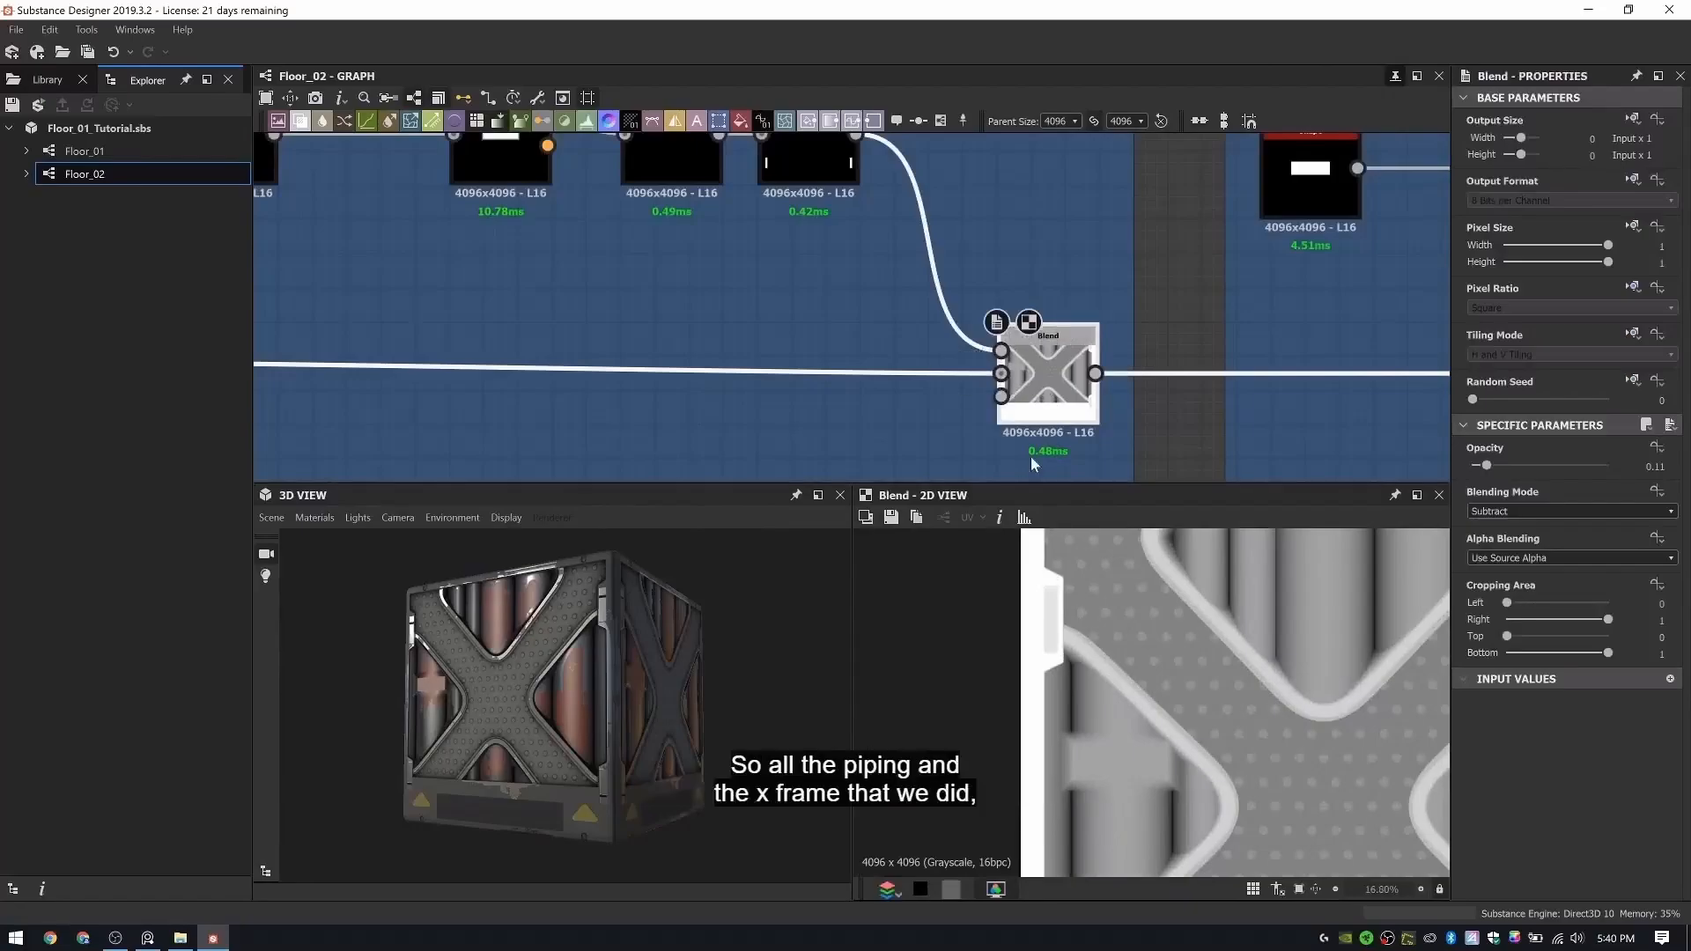
scroll(809, 373, "down", 5)
middle_click_drag(471, 389, 674, 393)
double_click(687, 390)
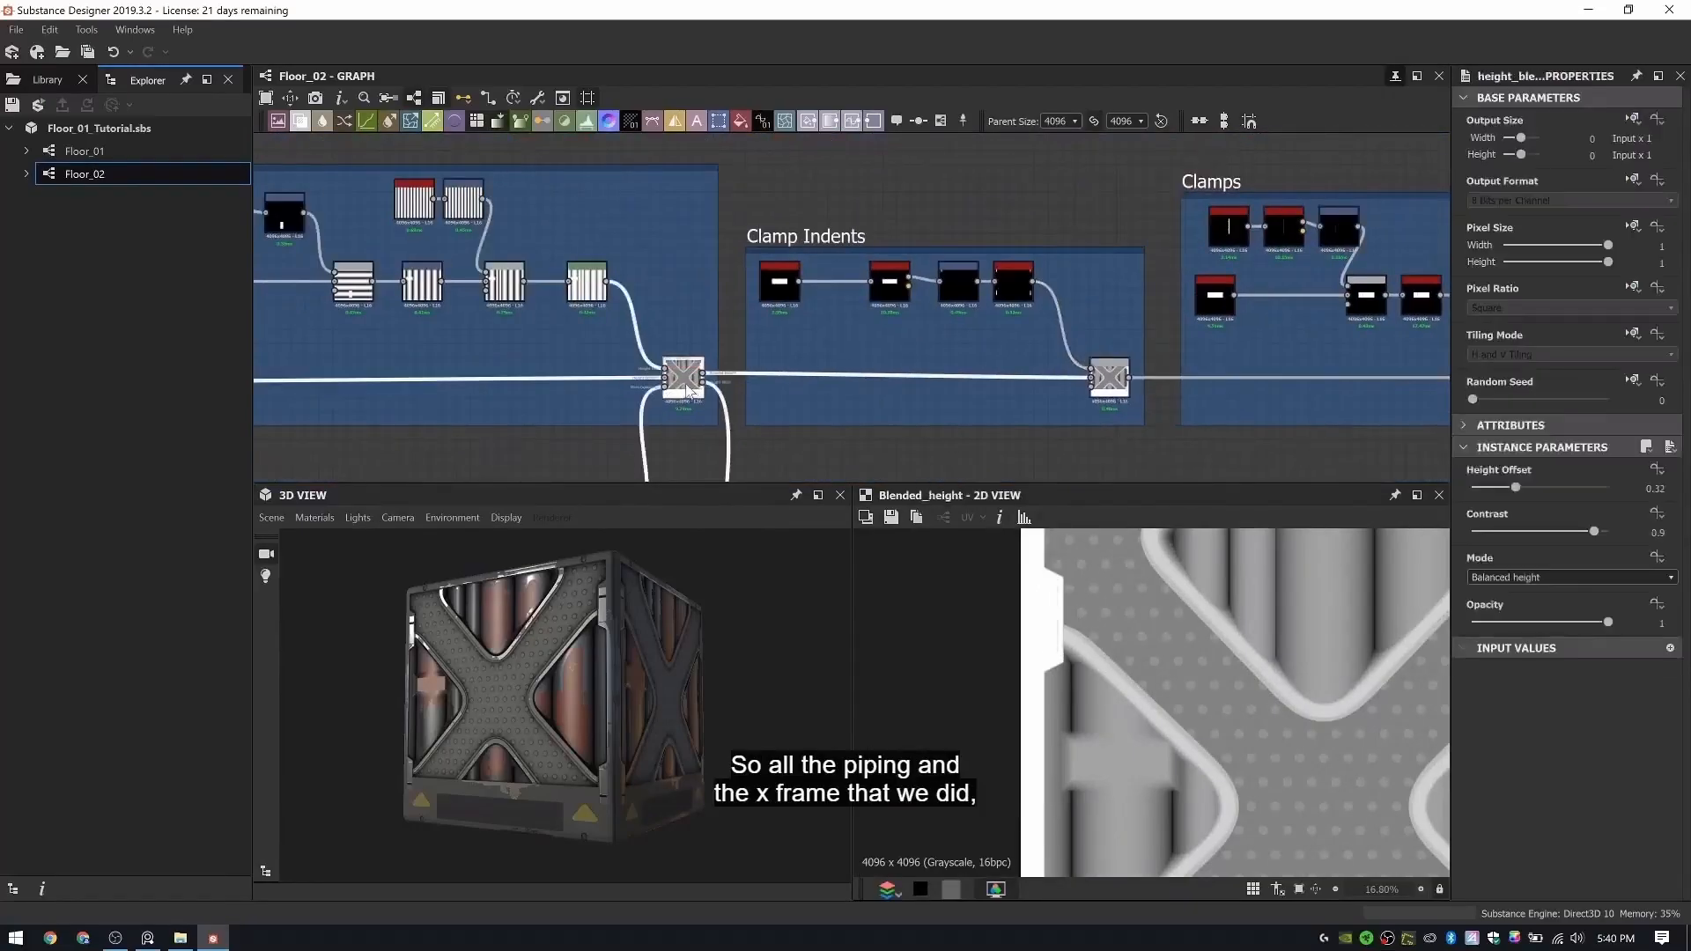
double_click(1112, 378)
- Add a Uniform Color node below the Clamp Indents frame and set it to white grayscale
scroll(1112, 379, "down", 1)
key("space")
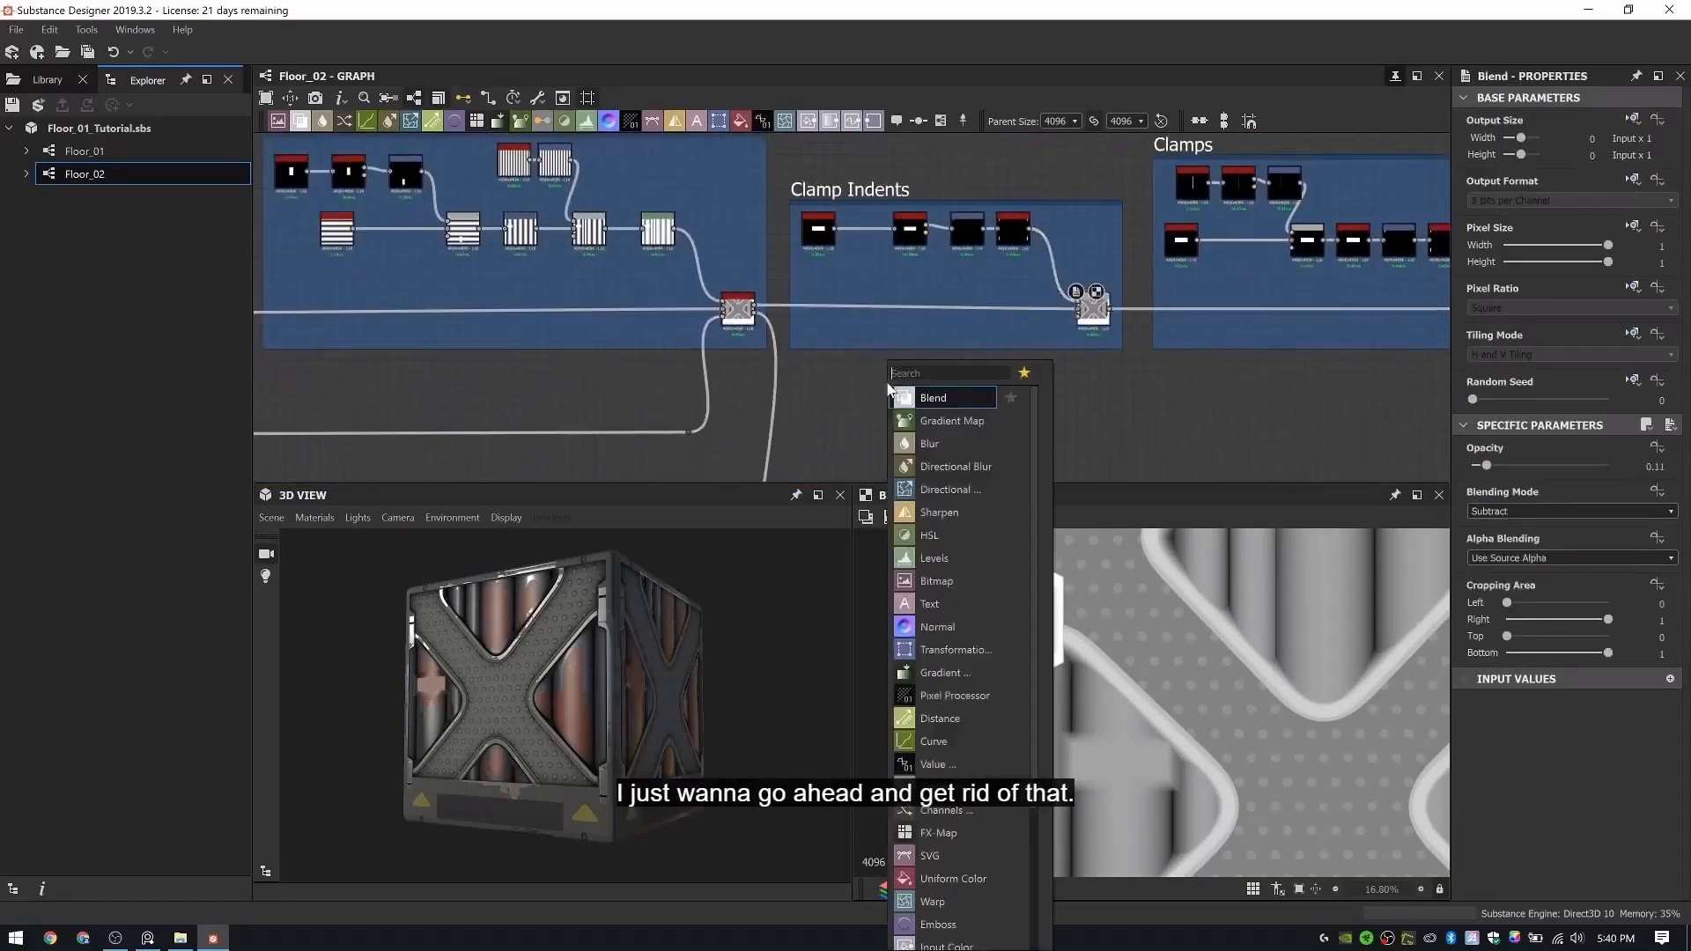
type("uni")
key("Return")
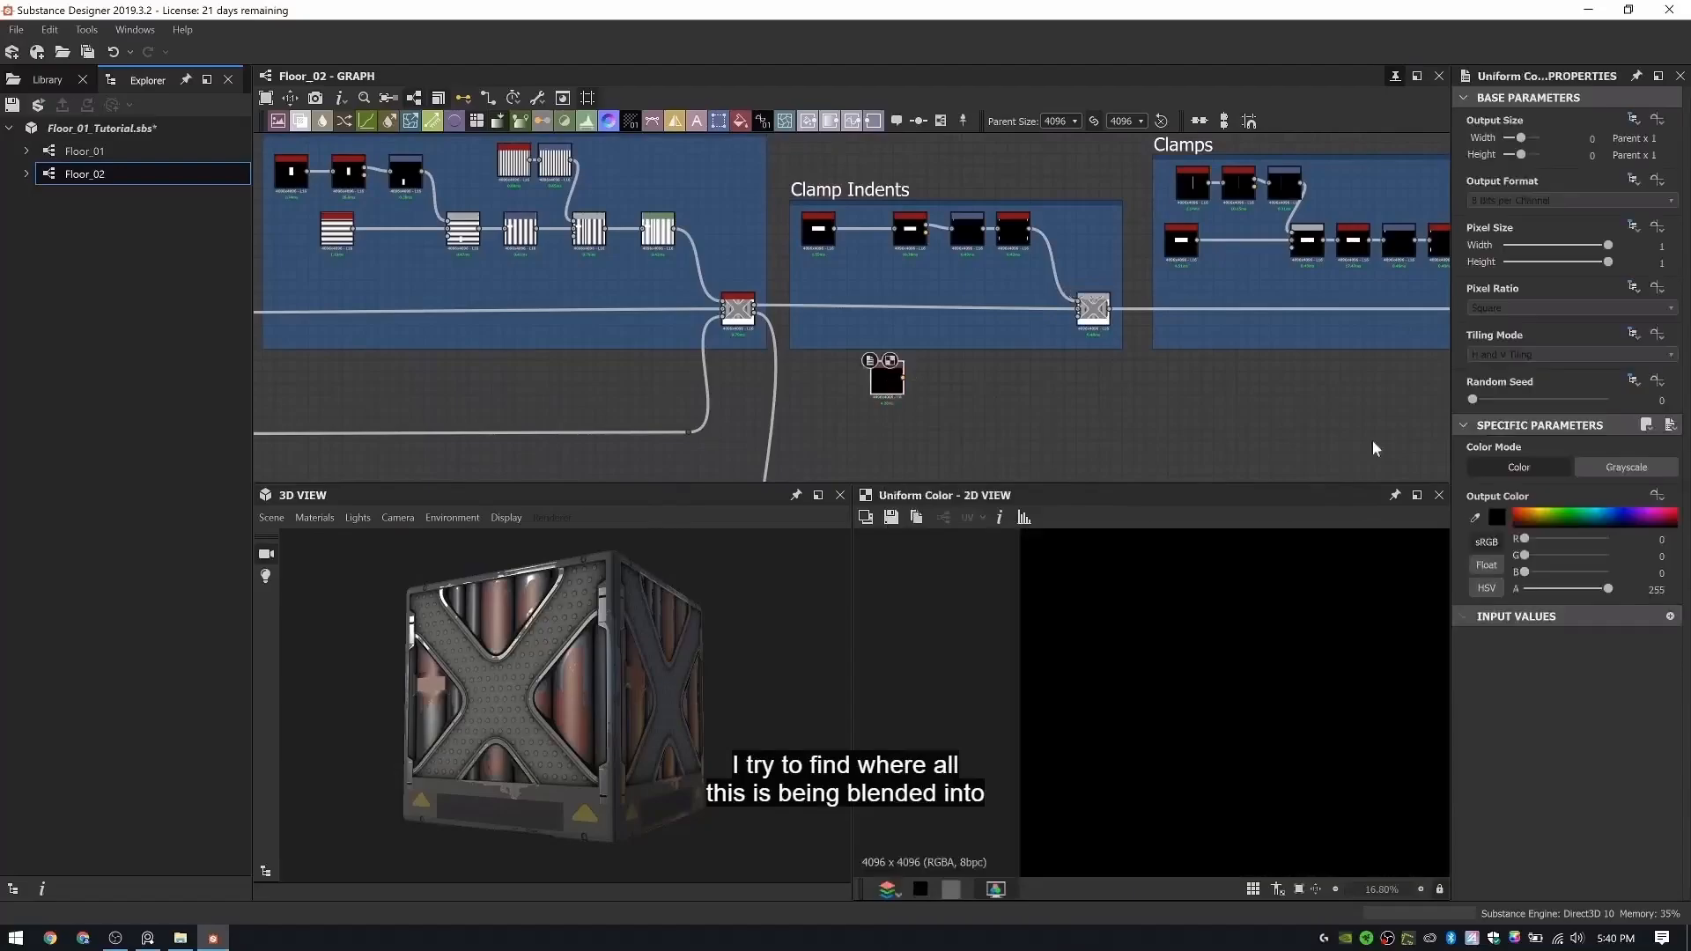
left_click(1625, 467)
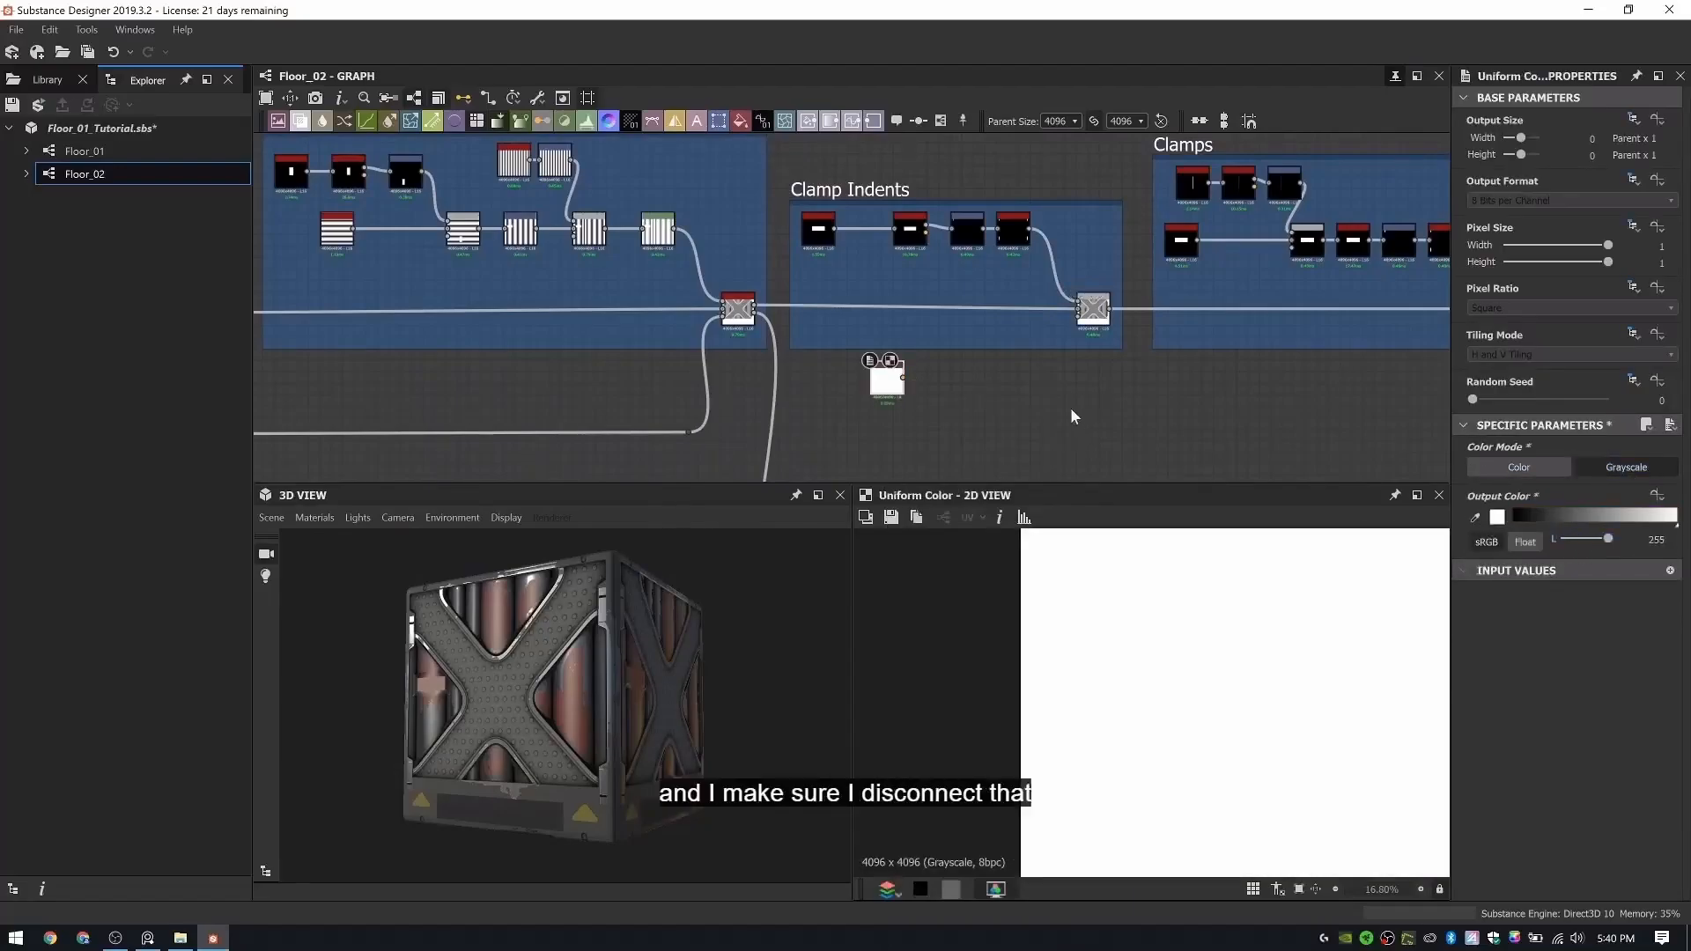
- Connect the white Uniform Color node to the Clamp Indents Blend in place of the Pipes Height Blend input
scroll(977, 317, "up", 3)
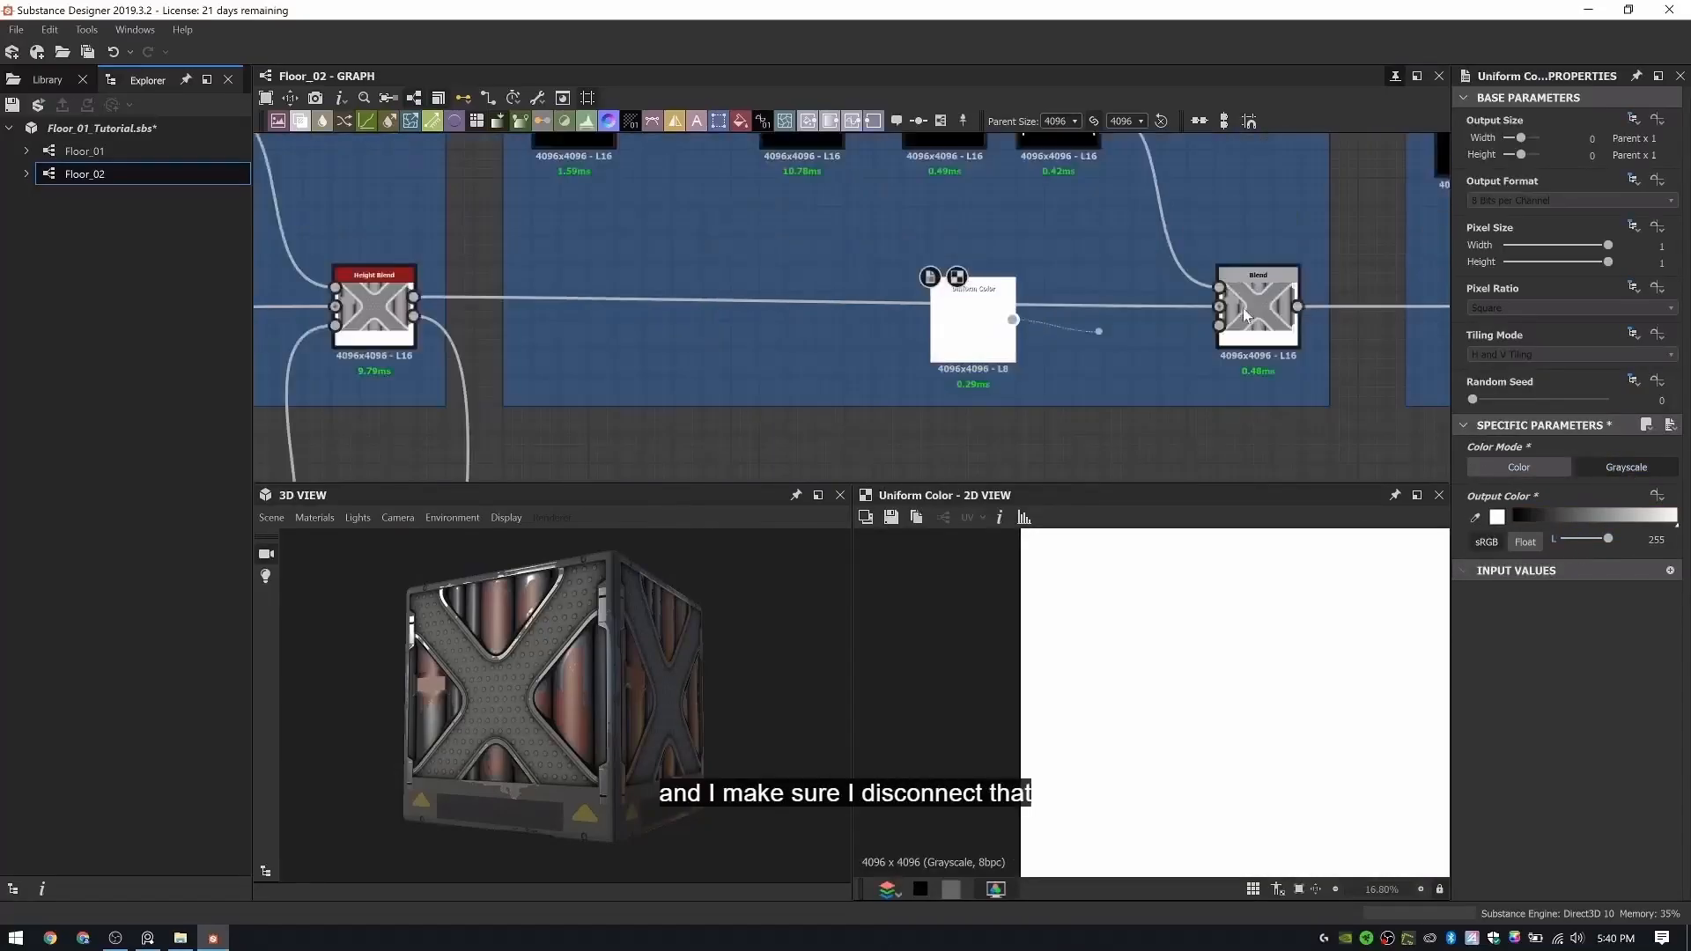
left_click_drag(1001, 306, 950, 315)
scroll(916, 321, "down", 3)
scroll(643, 599, "down", 2)
left_click_drag(701, 607, 590, 663)
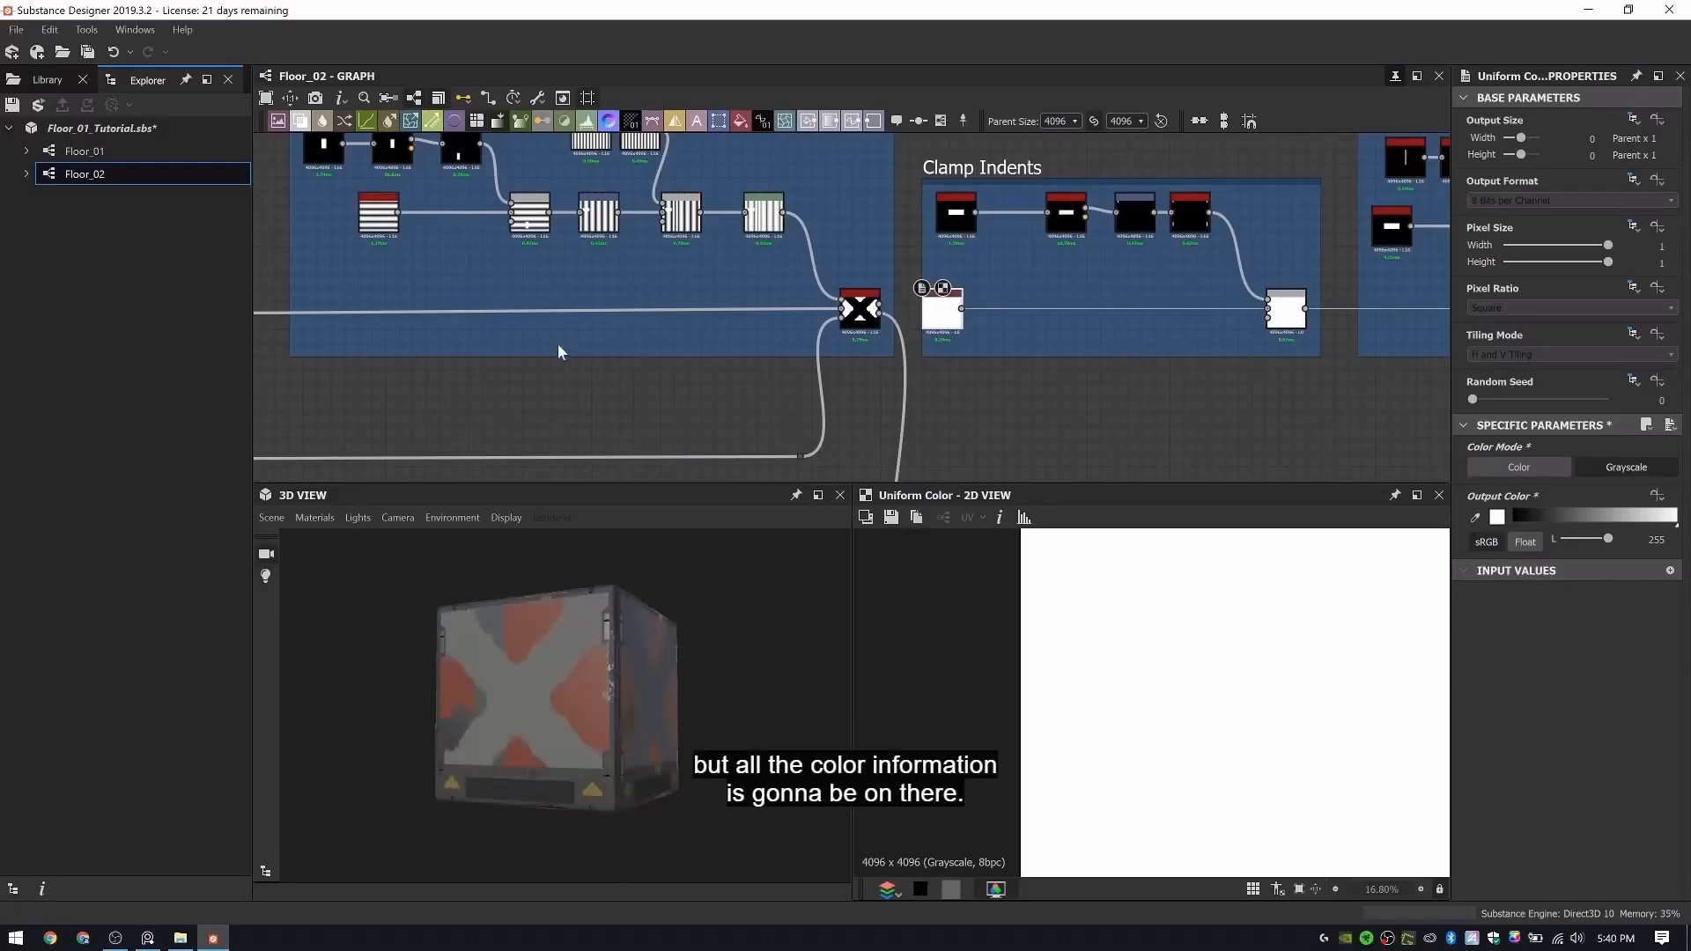
- Duplicate the connected Shape and Invert Grayscale nodes of the Floor Frame group
scroll(559, 347, "down", 3)
middle_click_drag(388, 353, 1013, 350)
middle_click_drag(304, 383, 706, 353)
scroll(775, 296, "up", 7)
mouse_move(431, 324)
middle_mouse_down()
mouse_move(774, 299)
mouse_move(840, 320)
middle_mouse_up()
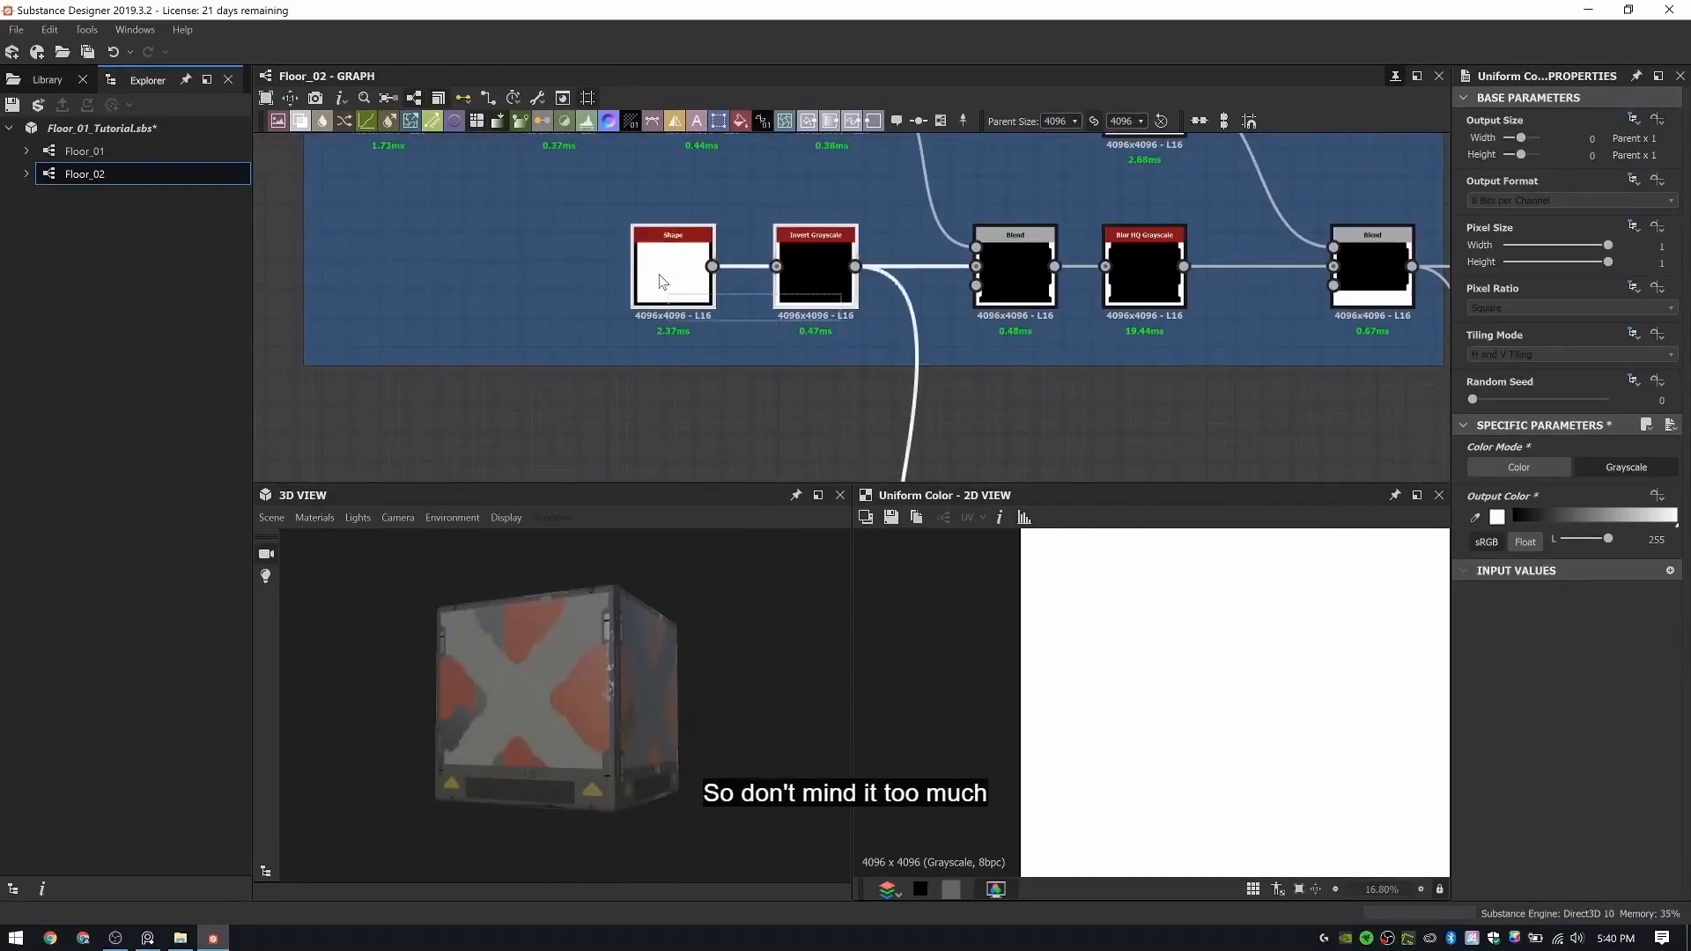
key("ctrl+d")
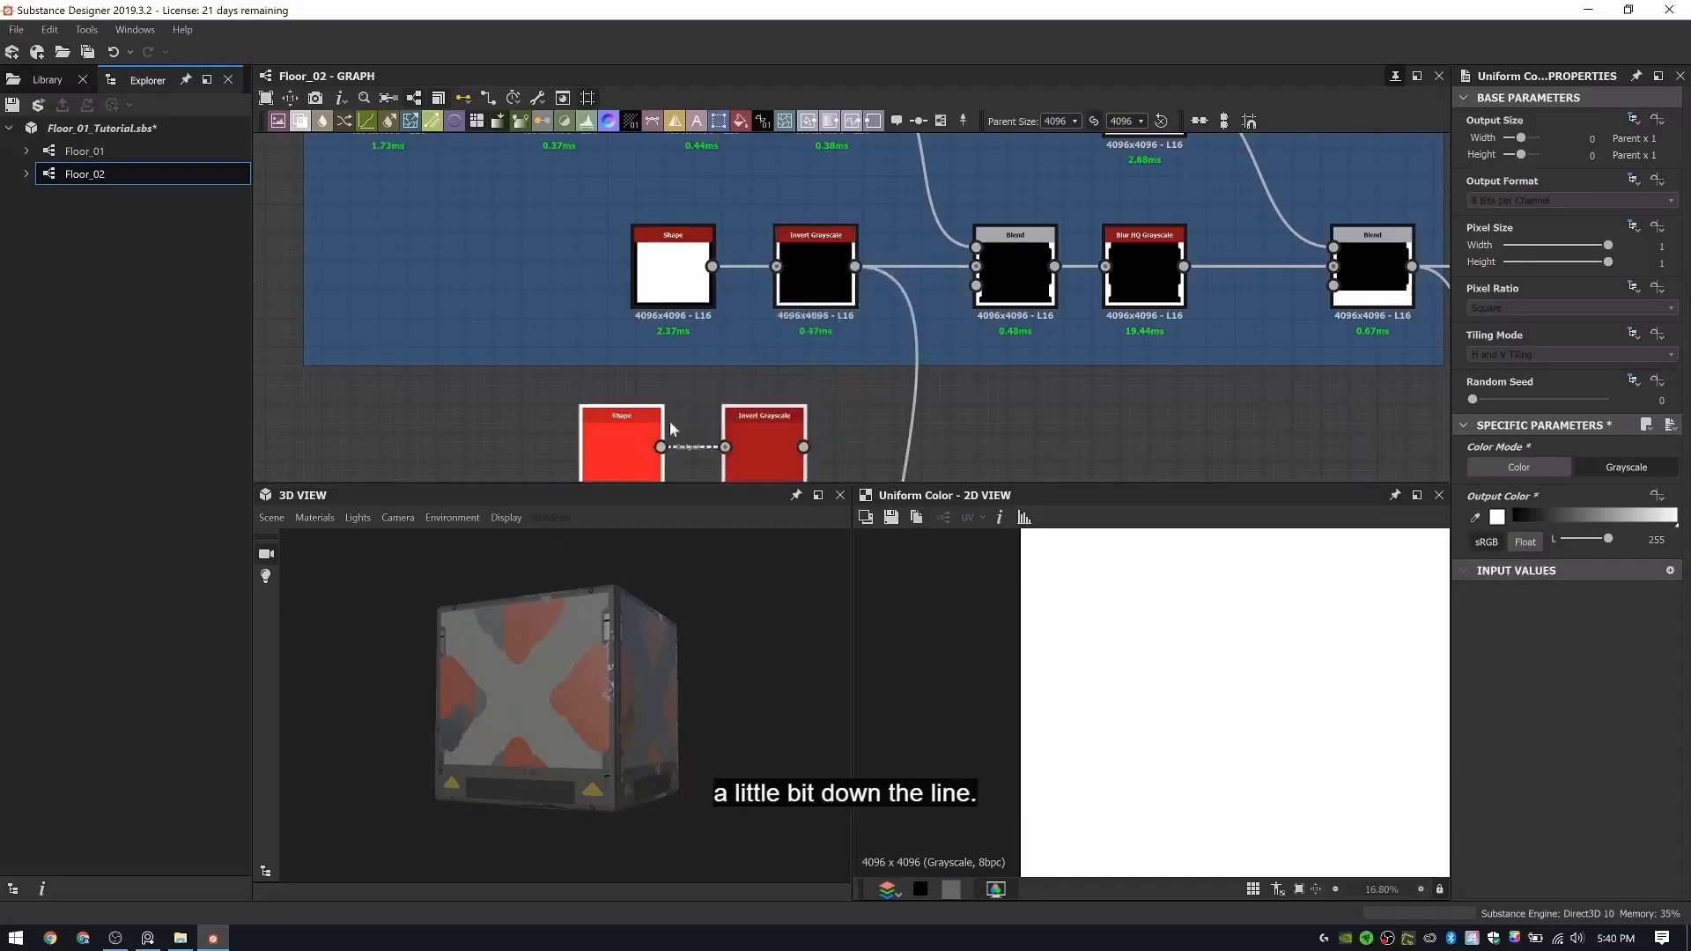
- Move the duplicated Shape and Invert Grayscale nodes along the graph to just before the Edge Lip group
scroll(670, 421, "down", 5)
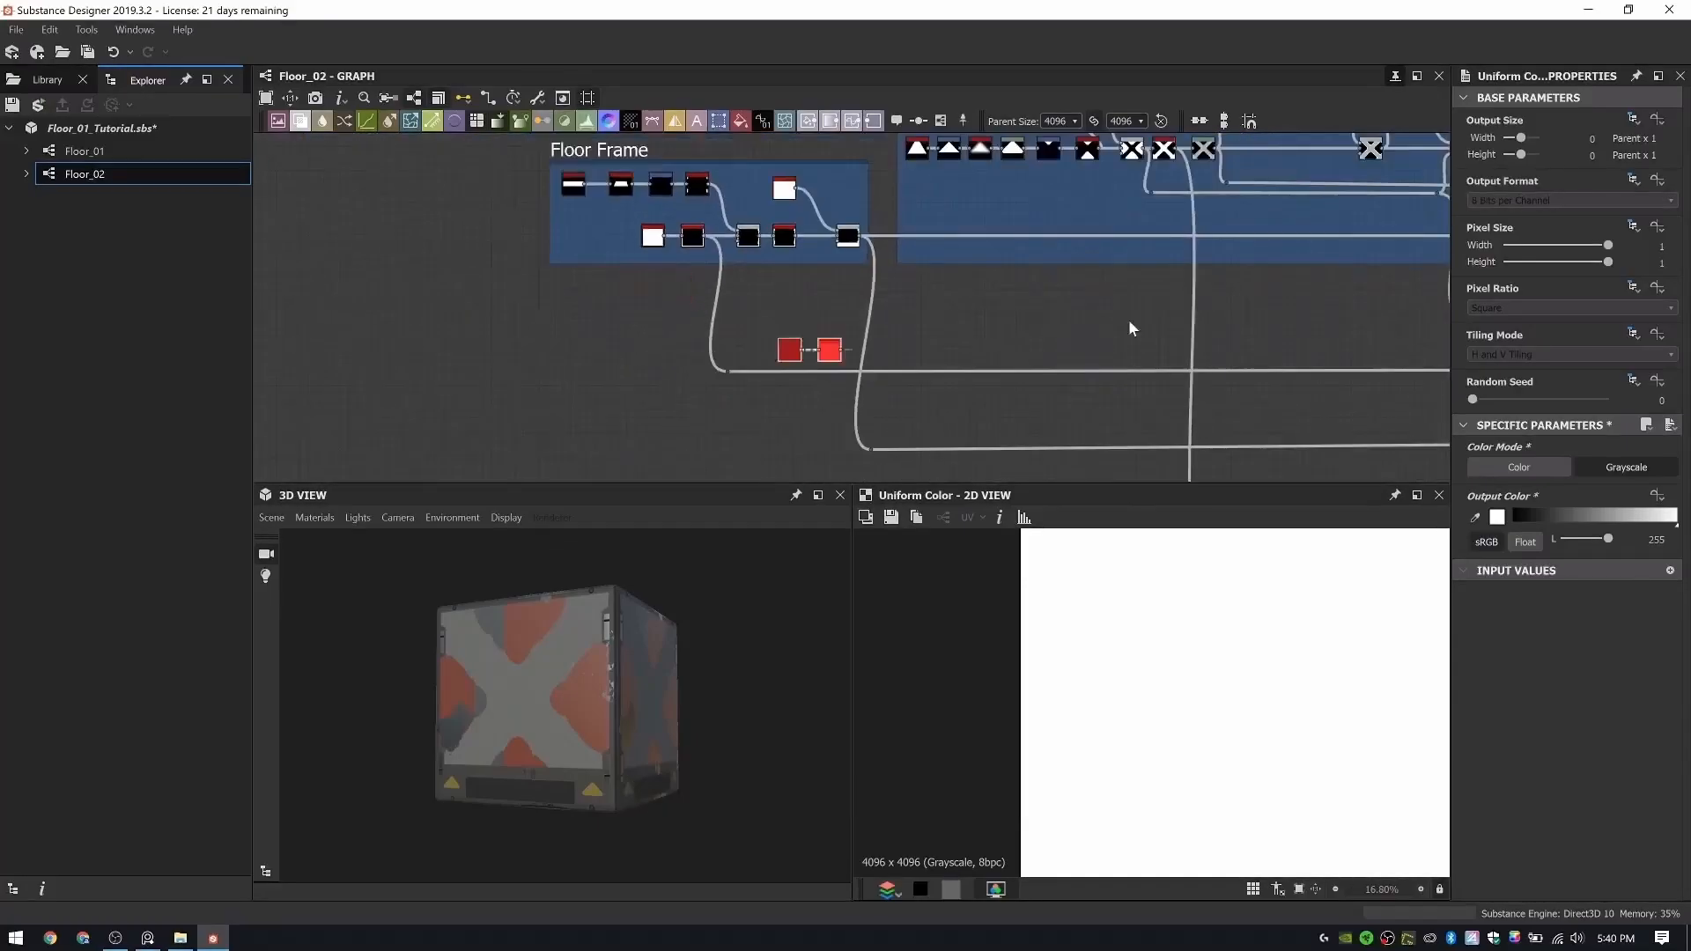
middle_click_drag(1182, 317, 555, 329)
mouse_move(1168, 356)
middle_mouse_down()
mouse_move(618, 348)
mouse_move(609, 377)
mouse_move(593, 363)
middle_mouse_up()
middle_click_drag(1398, 348, 966, 348)
scroll(1013, 293, "up", 5)
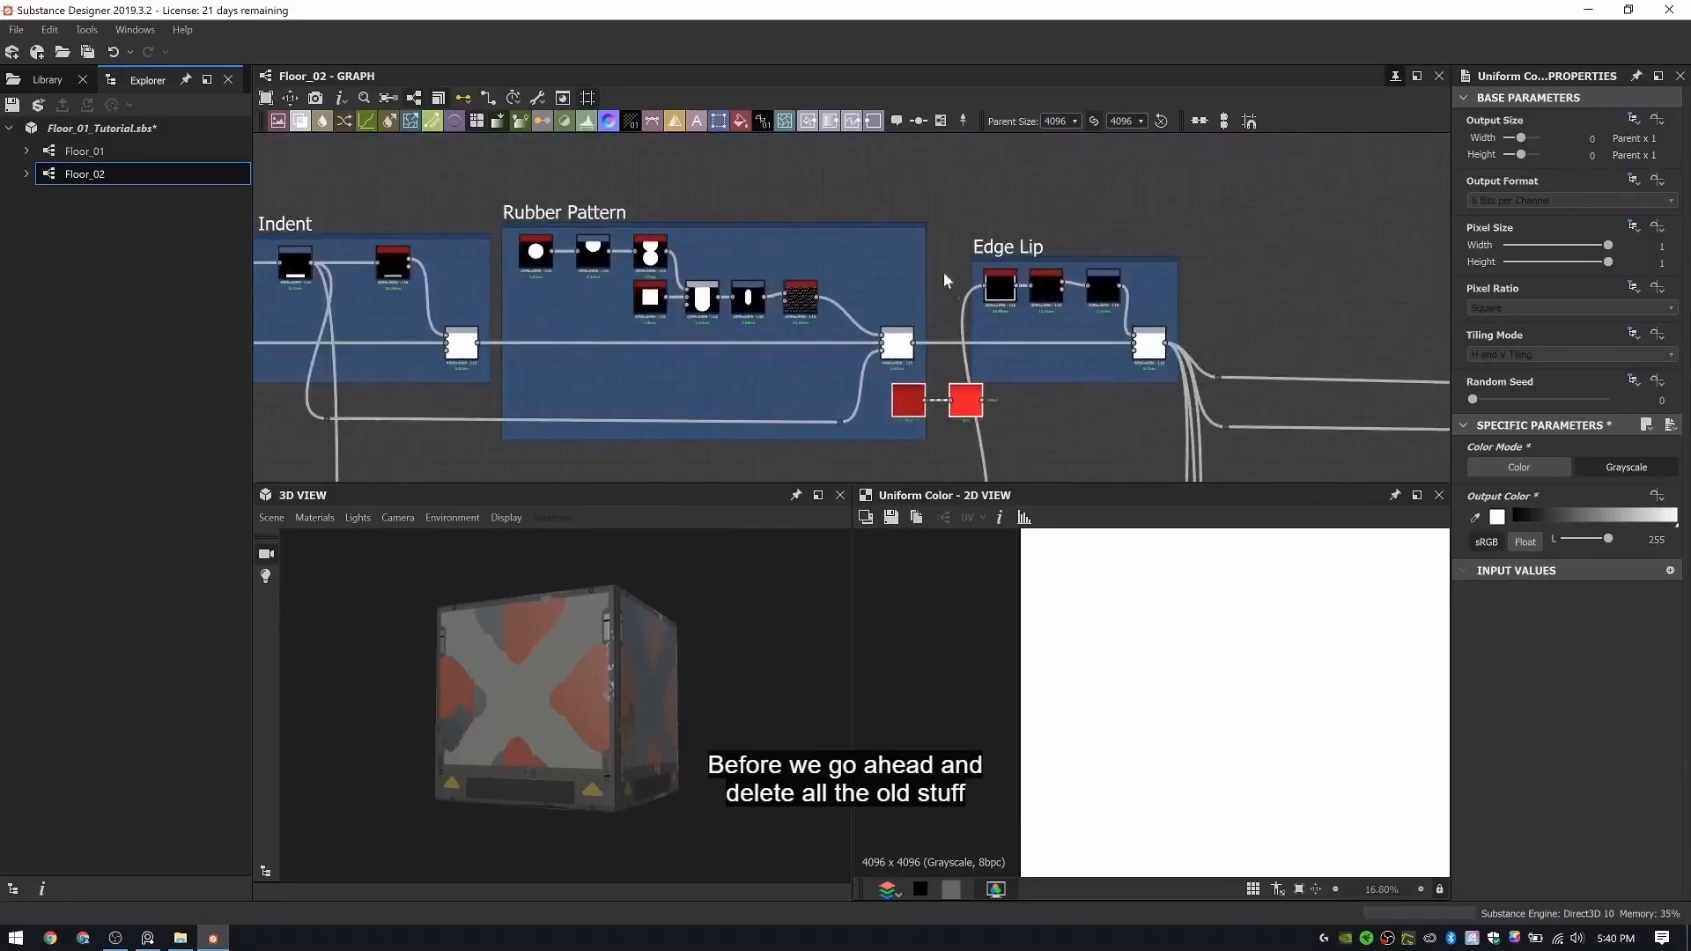
left_click(926, 293)
- Connect the duplicated Invert Grayscale node to the Edge Lip group's Edge Detect node, replacing its old input
scroll(958, 266, "up", 3)
left_click(937, 317)
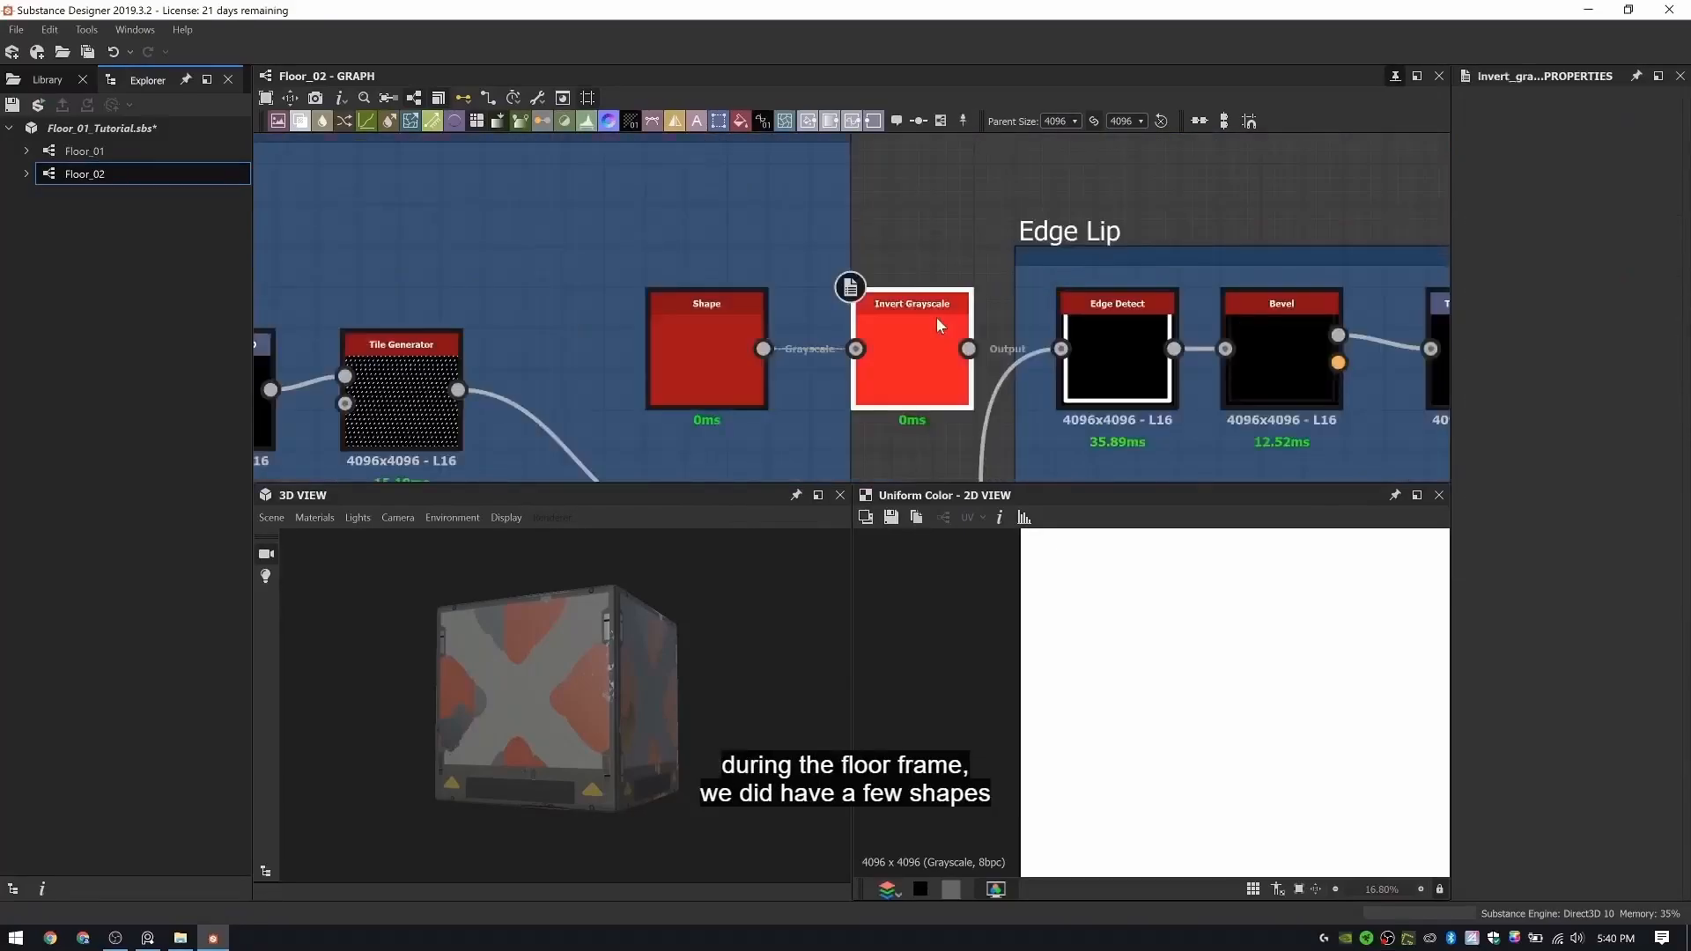
left_click(1119, 354)
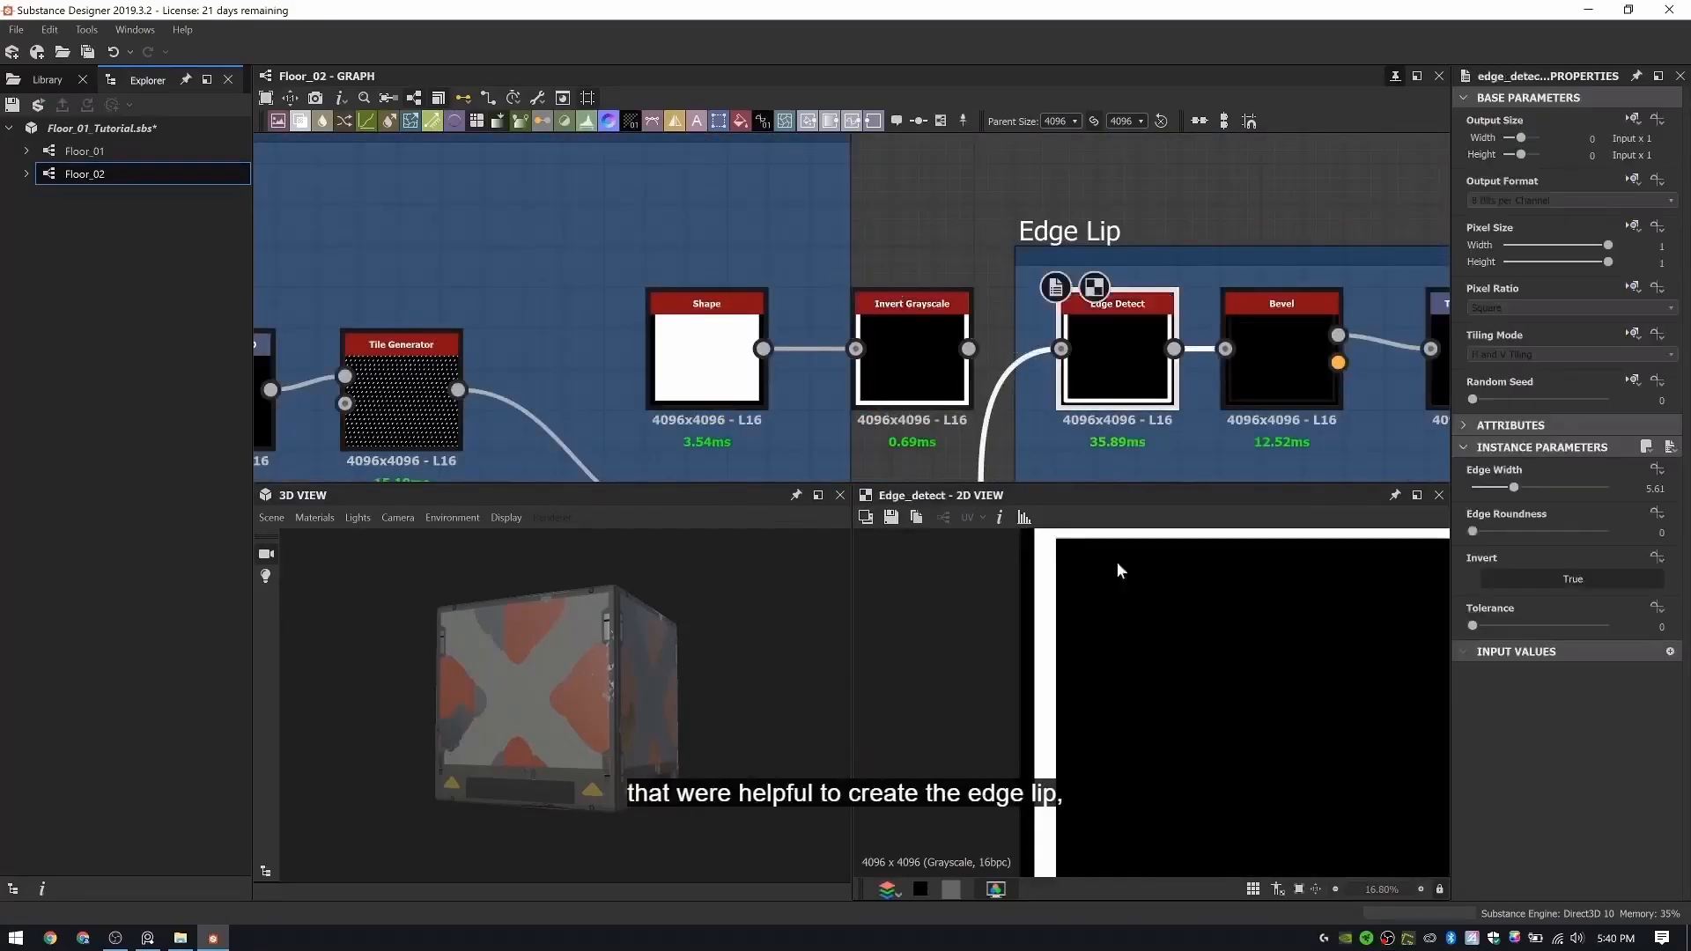
scroll(969, 284, "down", 6)
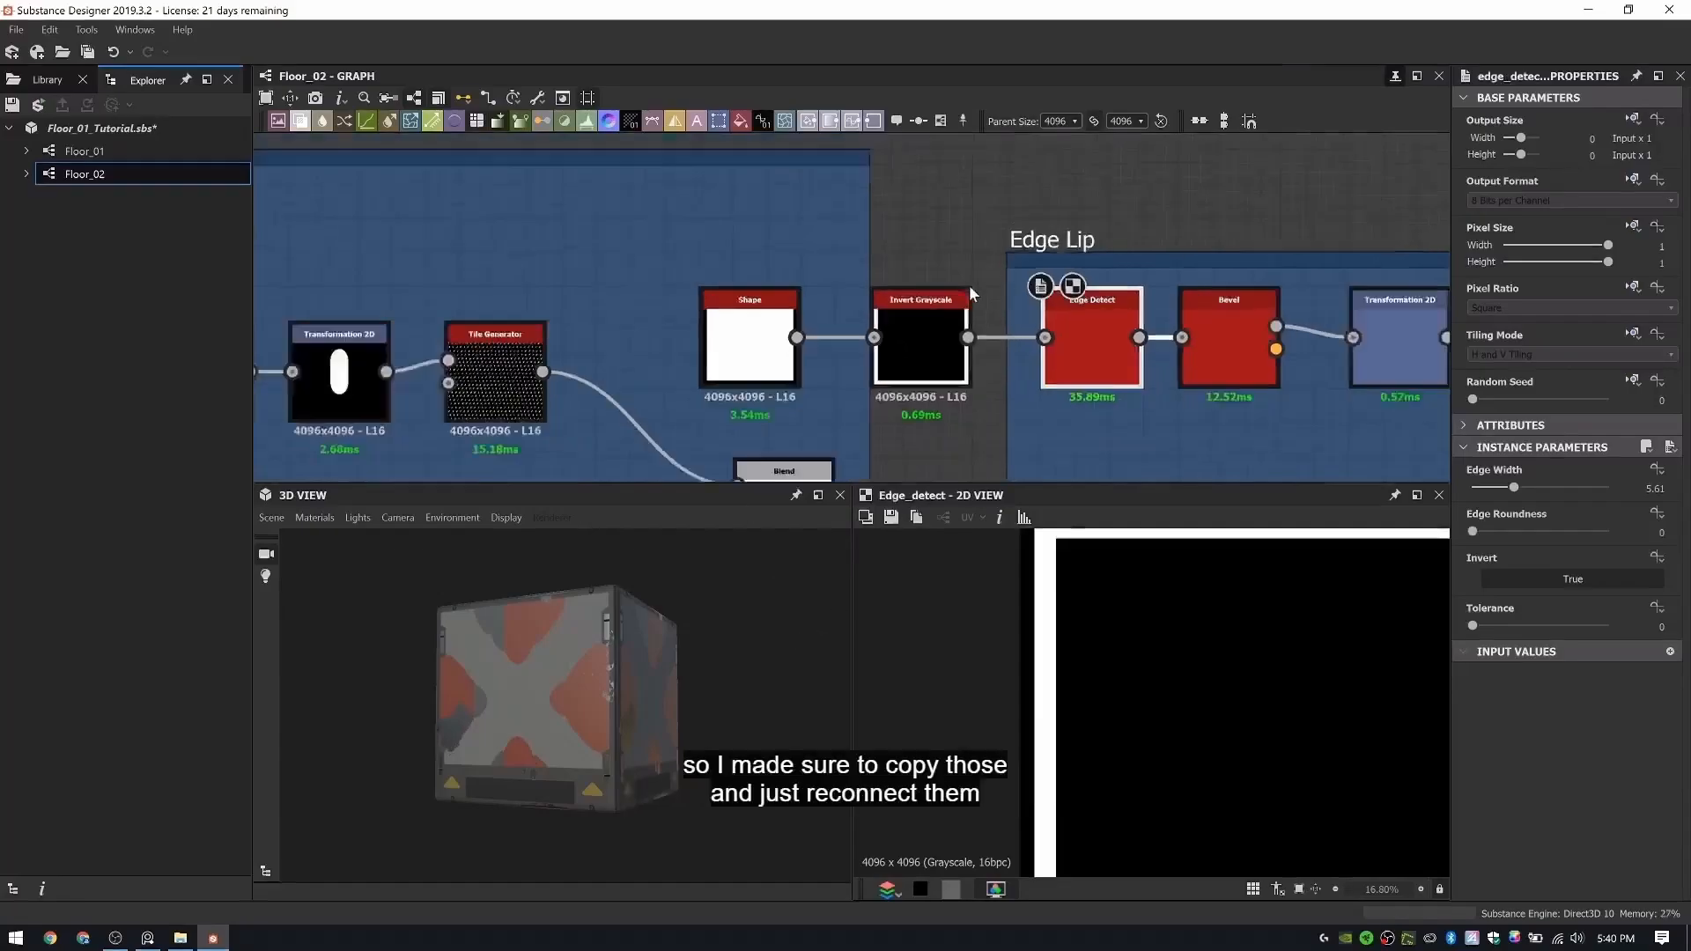
- Shift the Edge Lip frame away from Rubber Pattern and place the duplicated Shape and Invert Grayscale nodes right beside it
left_click_drag(900, 205, 1006, 206)
left_click(931, 189)
scroll(852, 226, "up", 4)
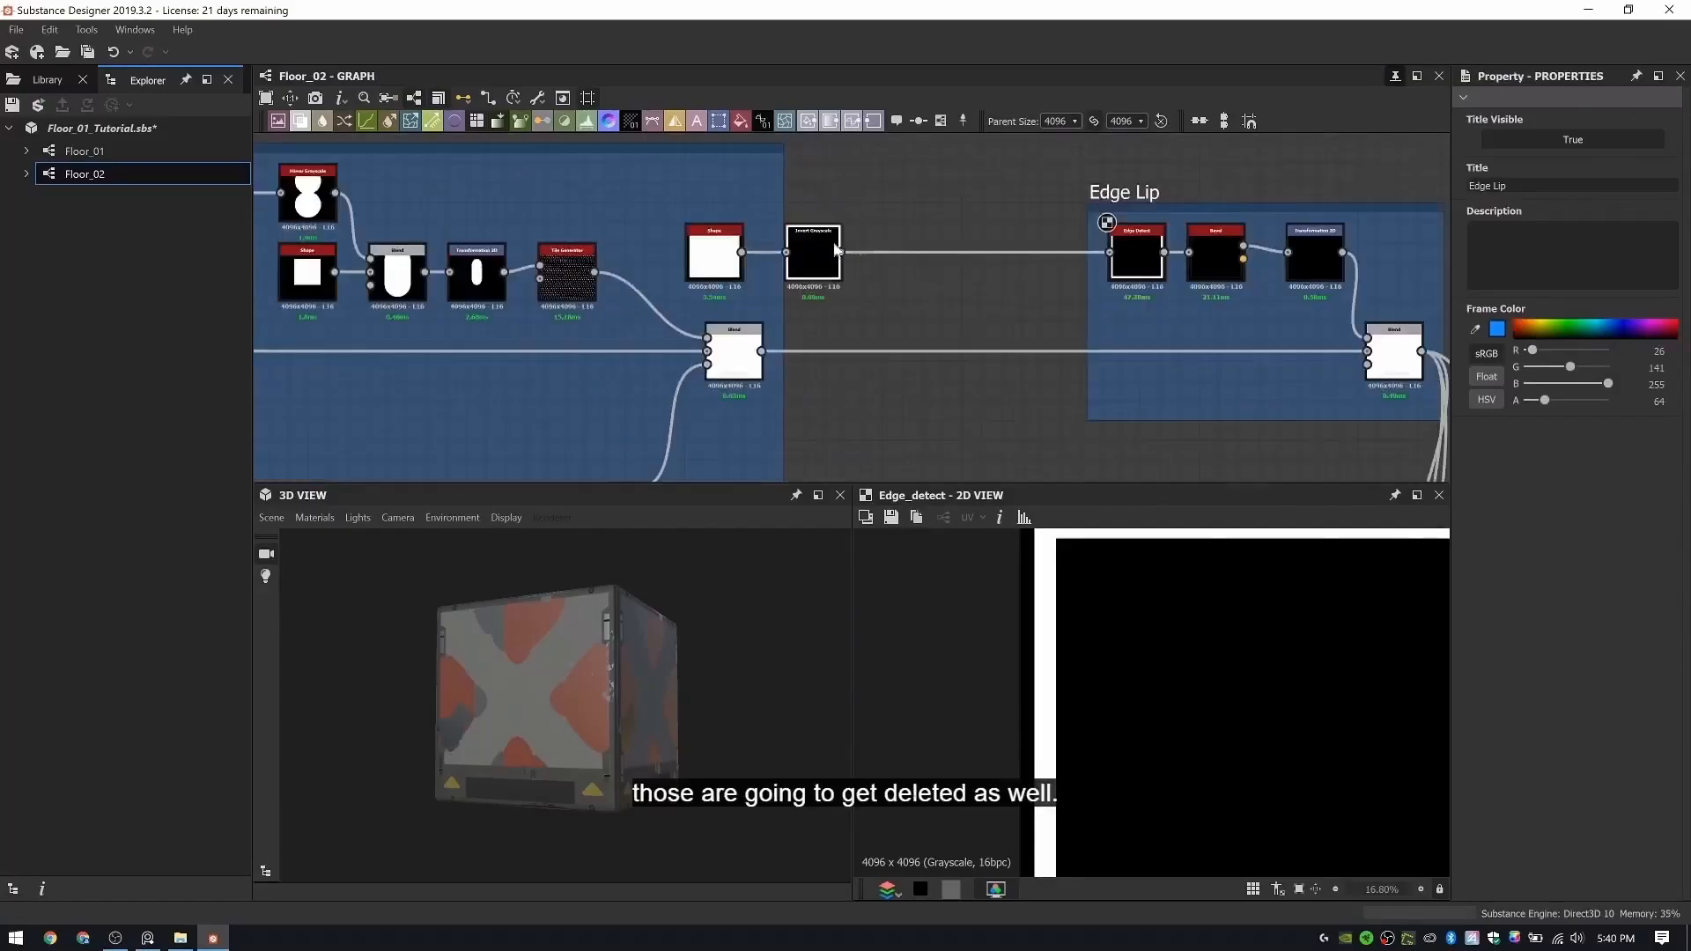
left_click(818, 250)
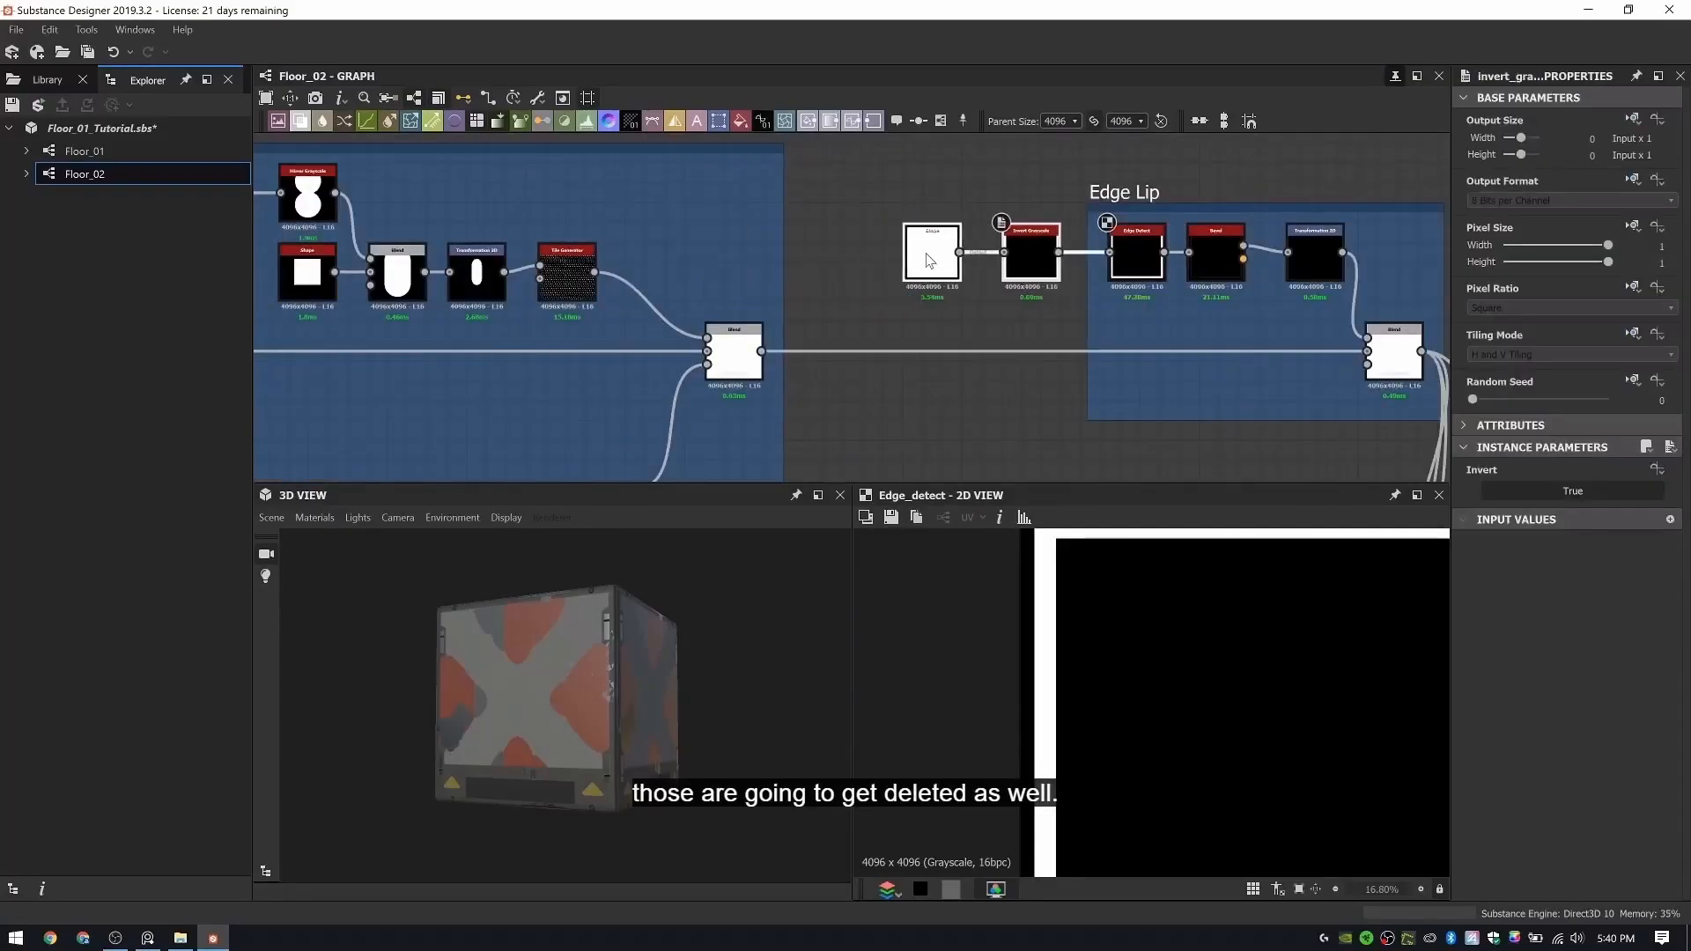
- Look over the graph's groups from Floor Frame through X Shape, Pipes and Clamps to Bolts
scroll(928, 260, "down", 6)
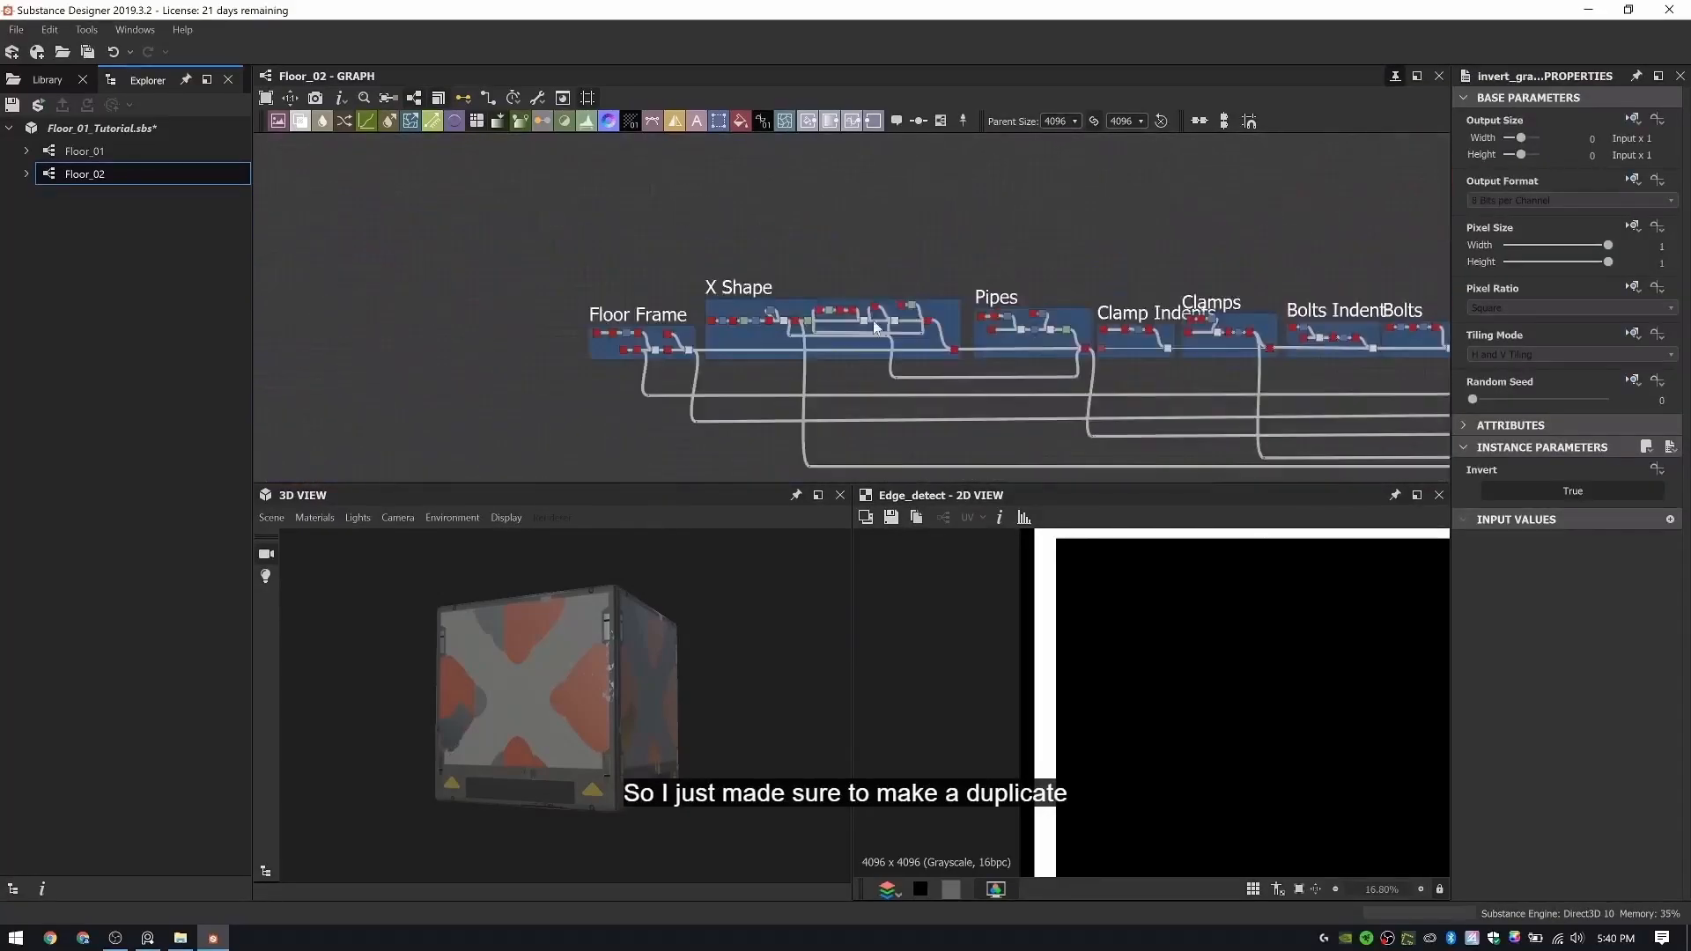
middle_click_drag(630, 319, 822, 333)
scroll(823, 333, "up", 9)
middle_click_drag(764, 407, 706, 329)
middle_click_drag(1207, 431, 438, 367)
scroll(1231, 309, "down", 4)
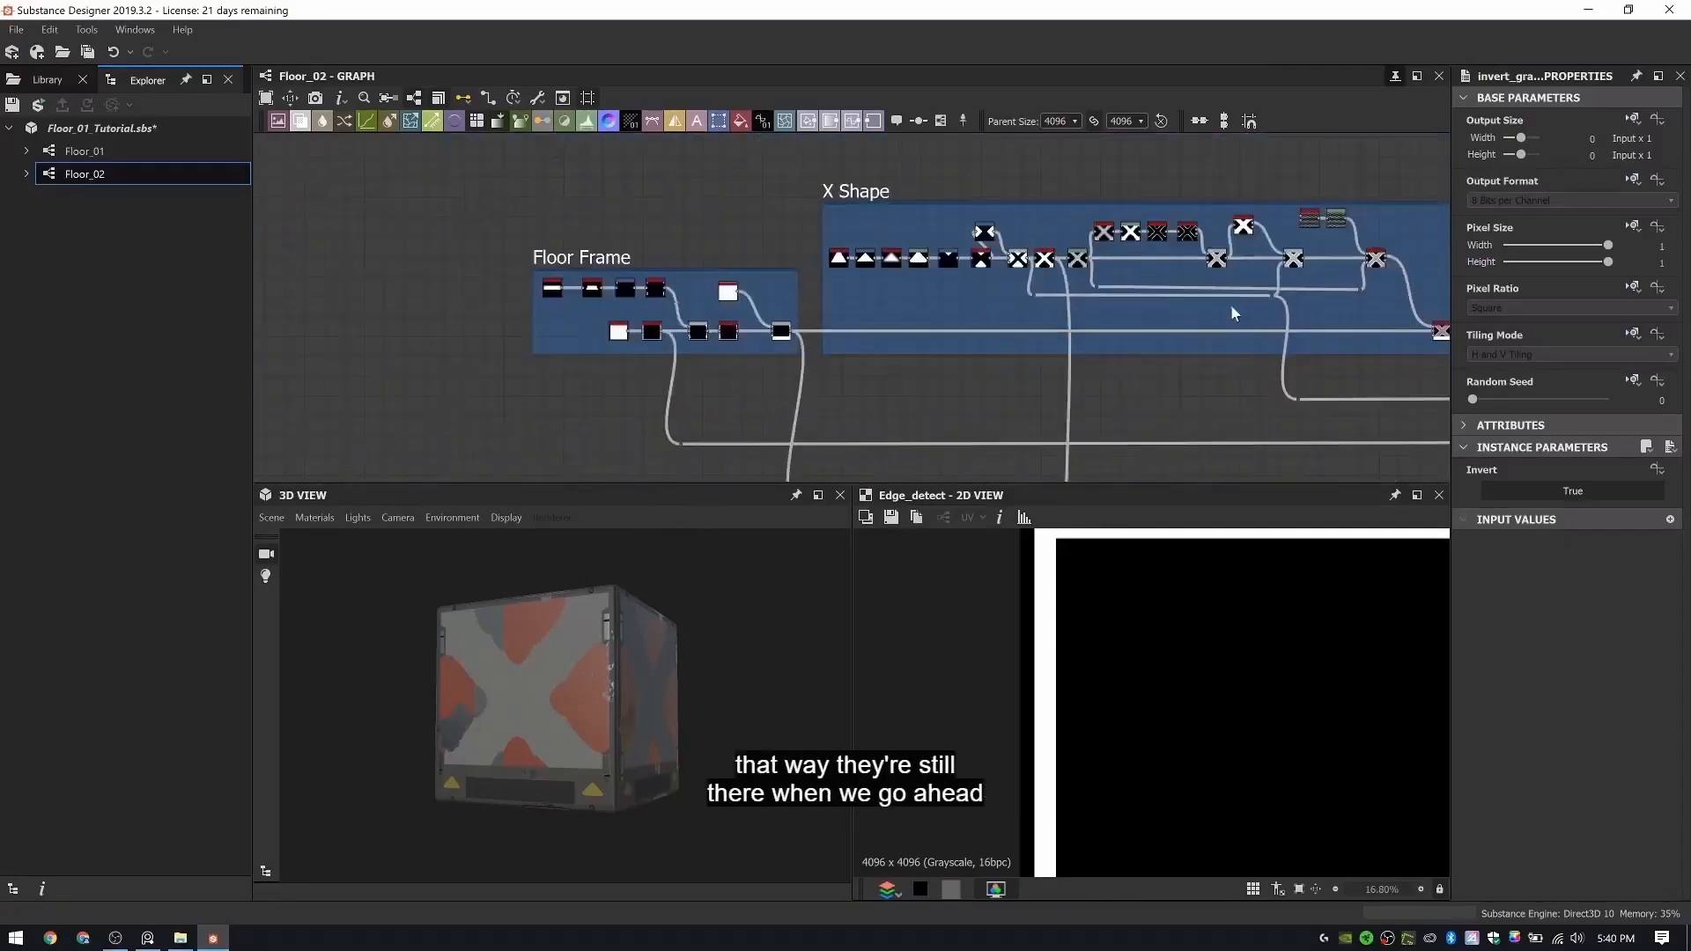
scroll(1232, 308, "down", 2)
middle_click_drag(1232, 308, 778, 289)
middle_click_drag(805, 357, 892, 276)
middle_click_drag(1179, 334, 642, 308)
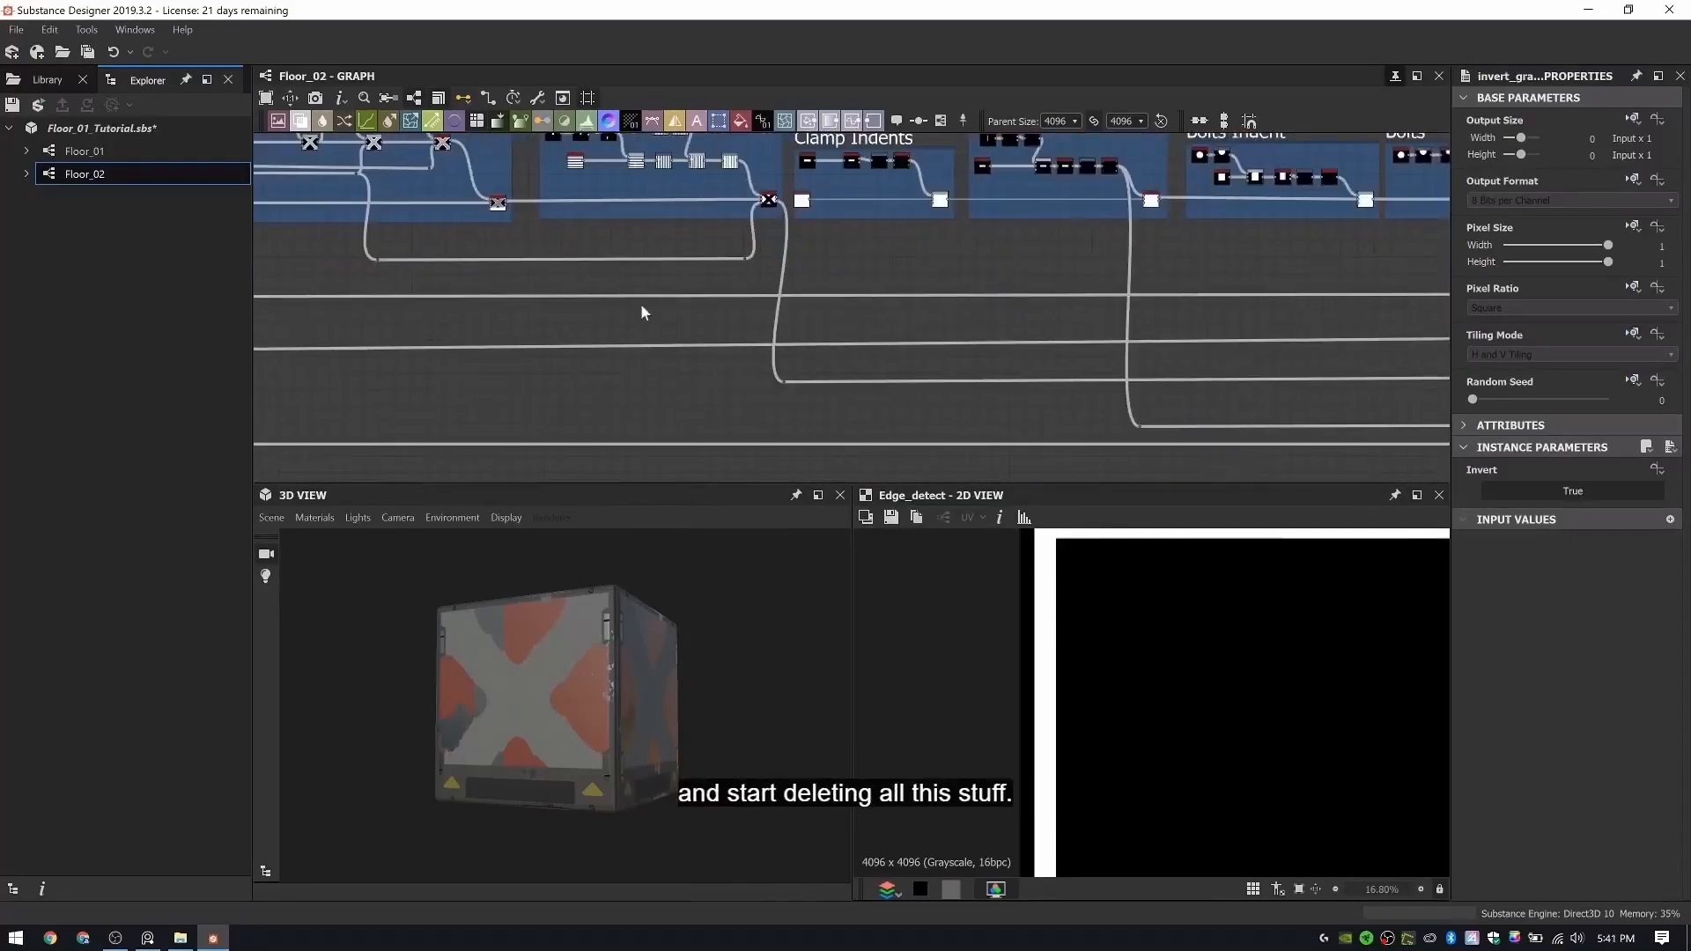
scroll(642, 309, "down", 3)
middle_click_drag(855, 338, 1152, 390)
- Delete the whole Floor Frame group with all of its nodes
left_click_drag(380, 195, 511, 398)
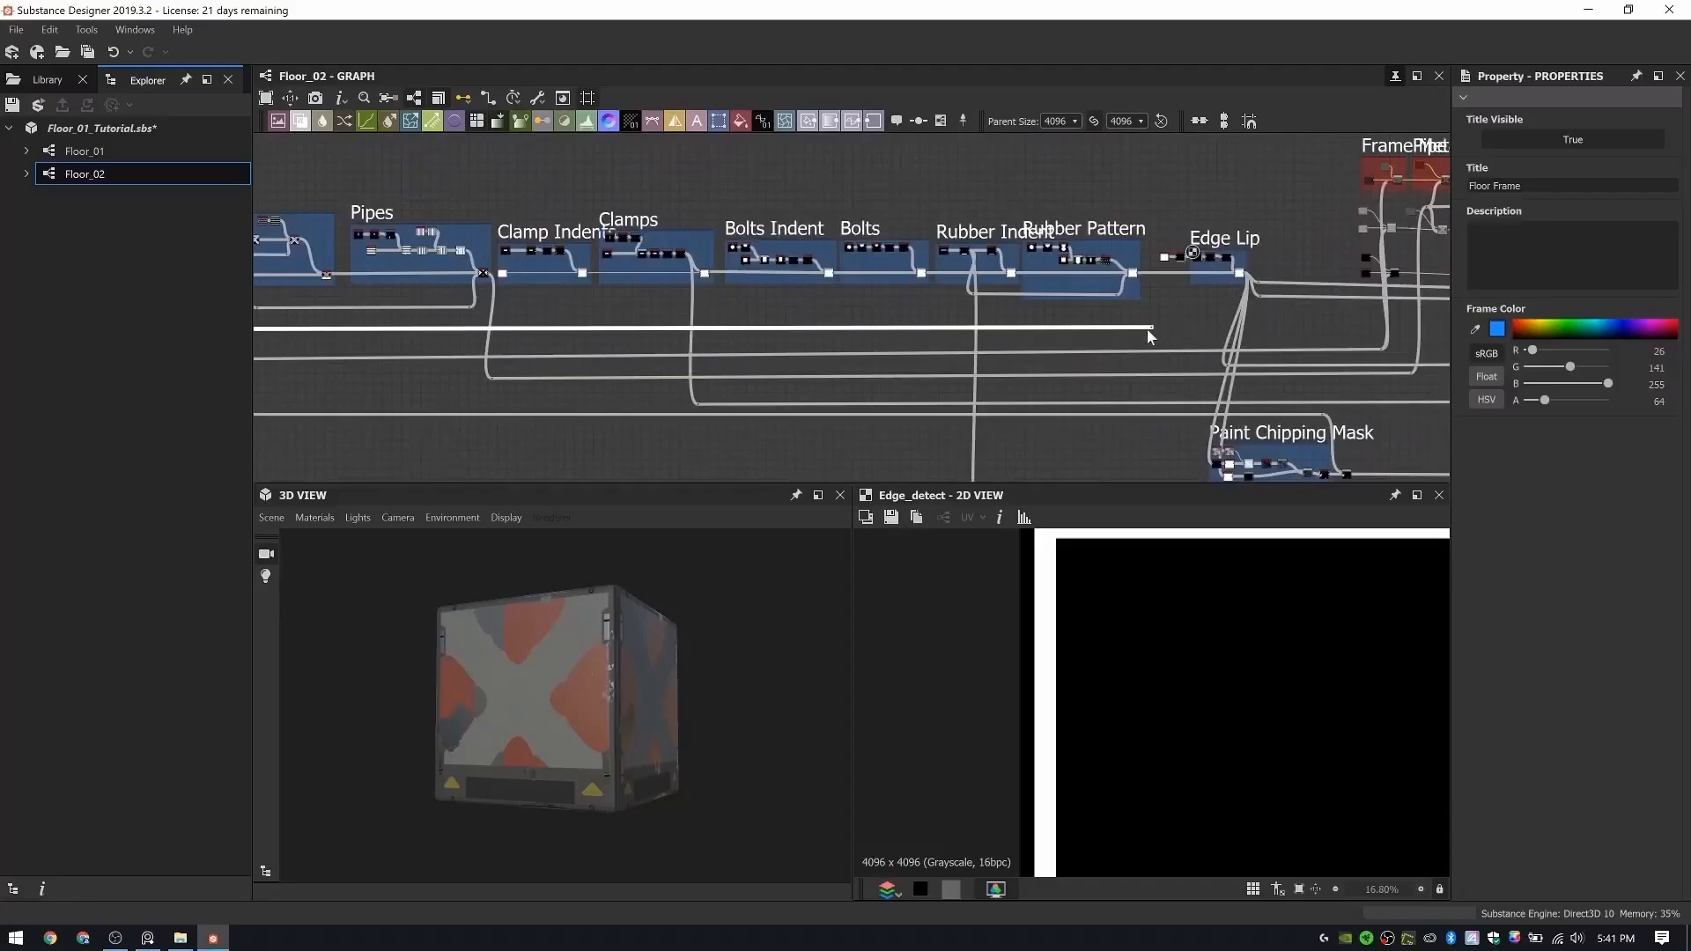
middle_click_drag(635, 334, 1309, 344)
scroll(582, 240, "up", 4)
left_click_drag(445, 189, 735, 457)
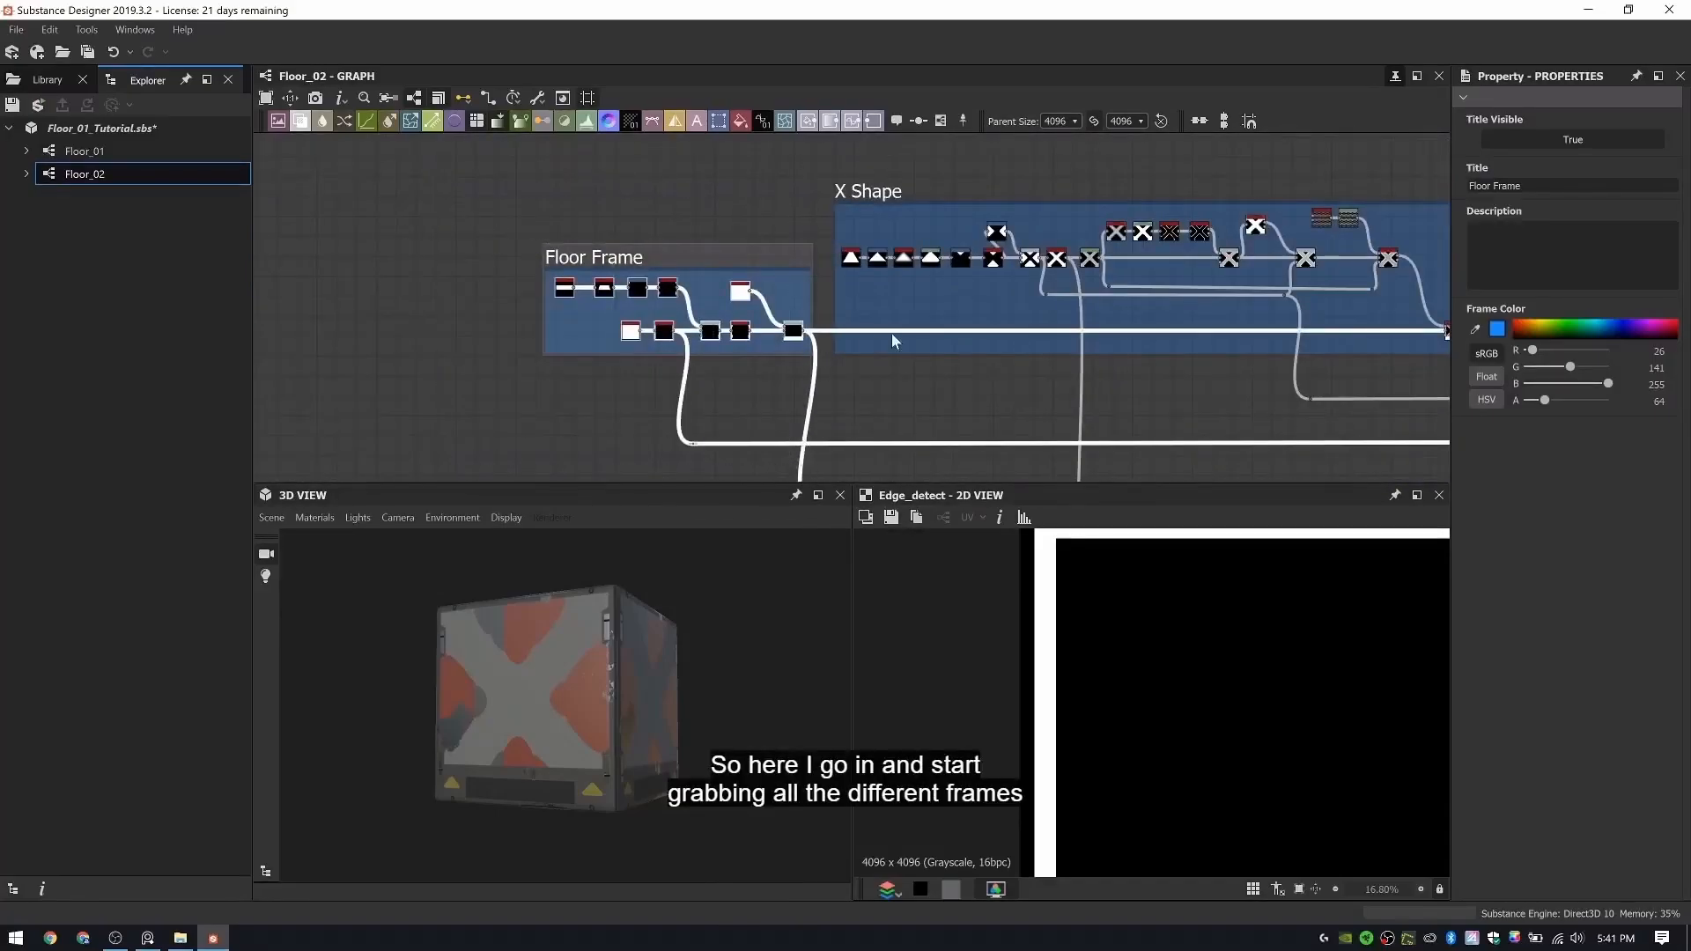
scroll(891, 333, "down", 1)
scroll(757, 386, "up", 3)
key("Delete")
- Delete the X Shape and Pipes groups together with all of their nodes
middle_click_drag(996, 359, 713, 333)
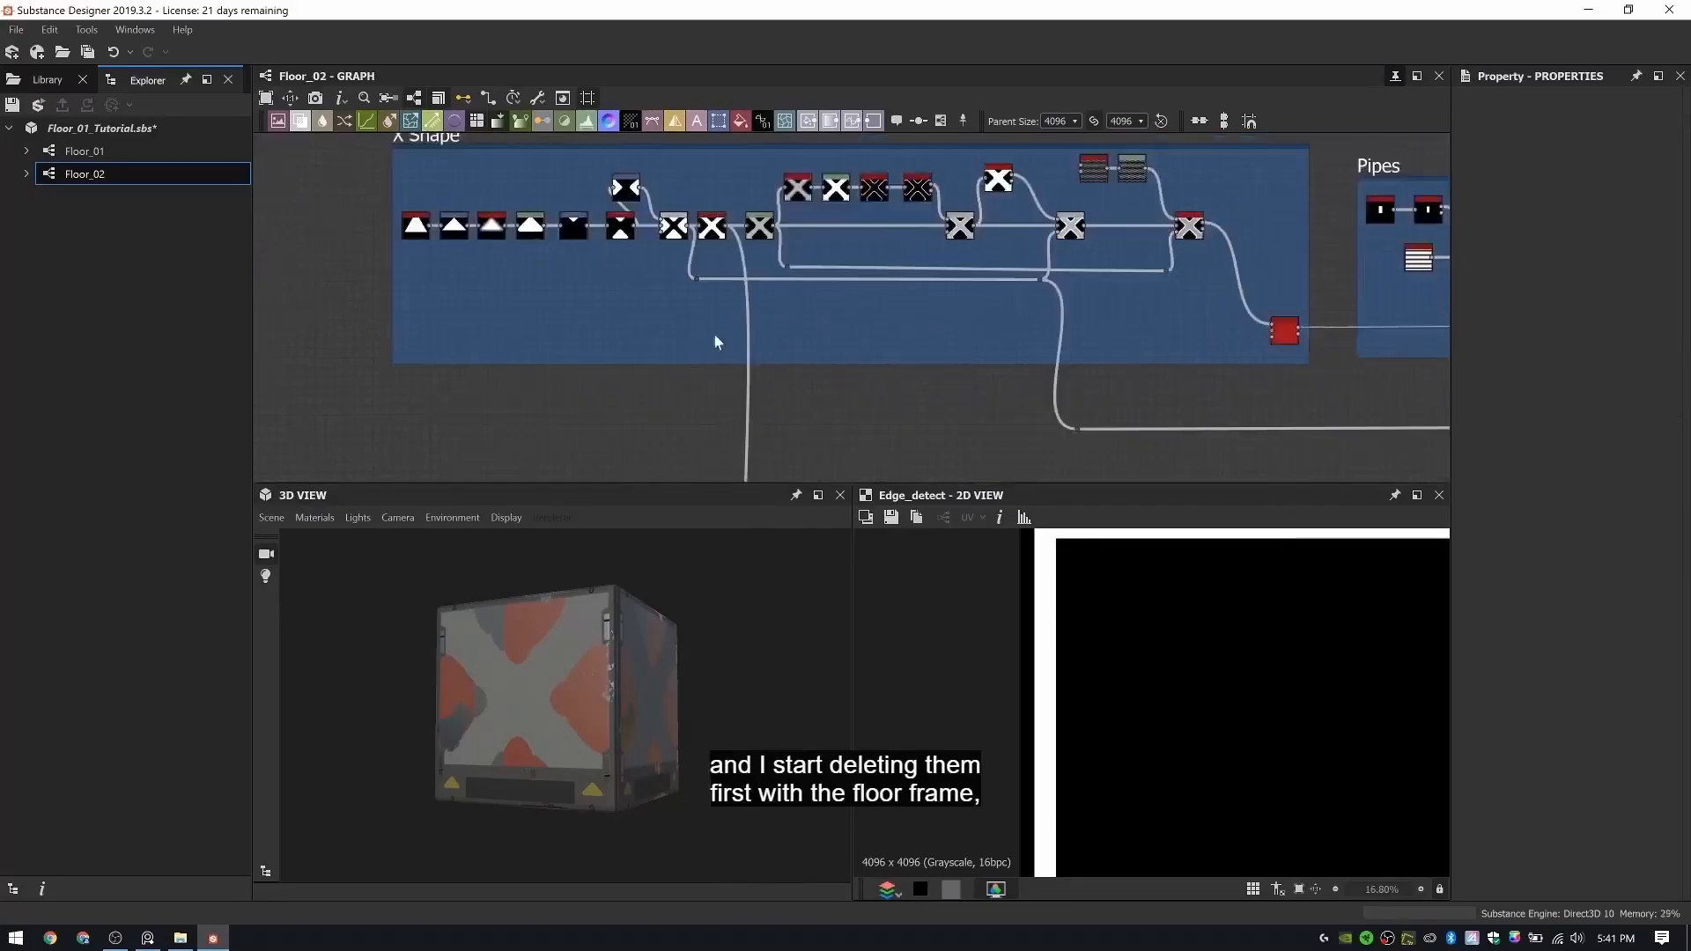
scroll(714, 341, "down", 3)
left_click_drag(454, 152, 995, 425)
key("Delete")
middle_click_drag(1128, 338, 740, 294)
left_click_drag(556, 165, 836, 356)
key("Delete")
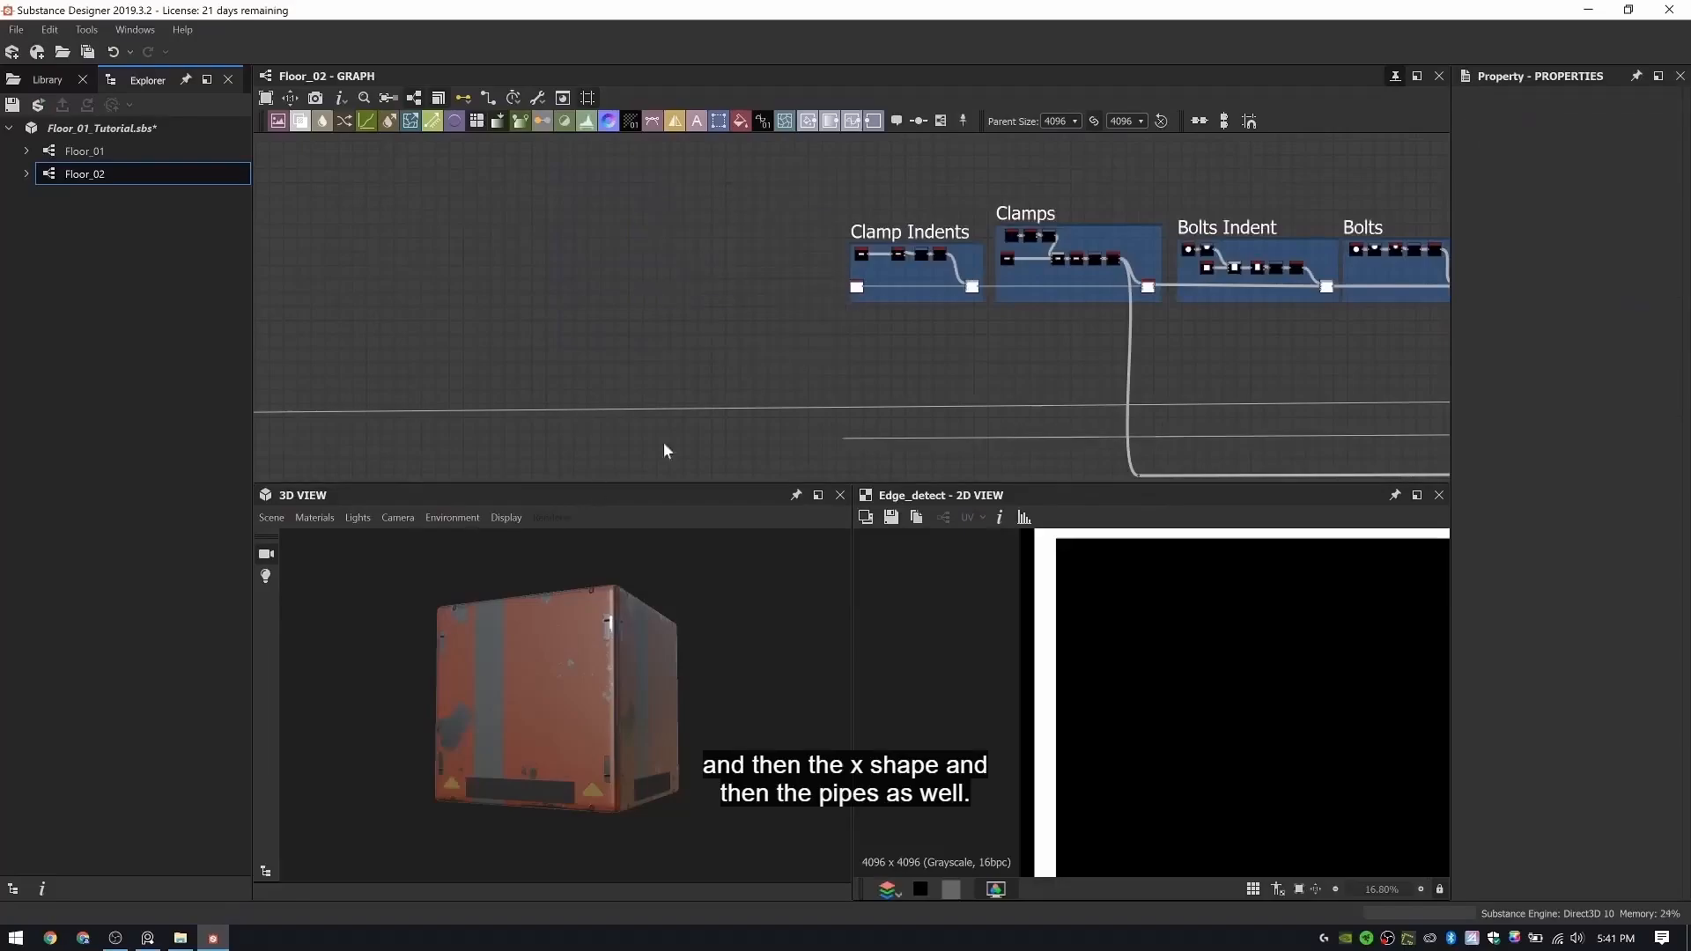
- Examine the 3D preview cube from several sides and the remaining groups from Clamp Indents to Edge Lip
scroll(809, 343, "up", 3)
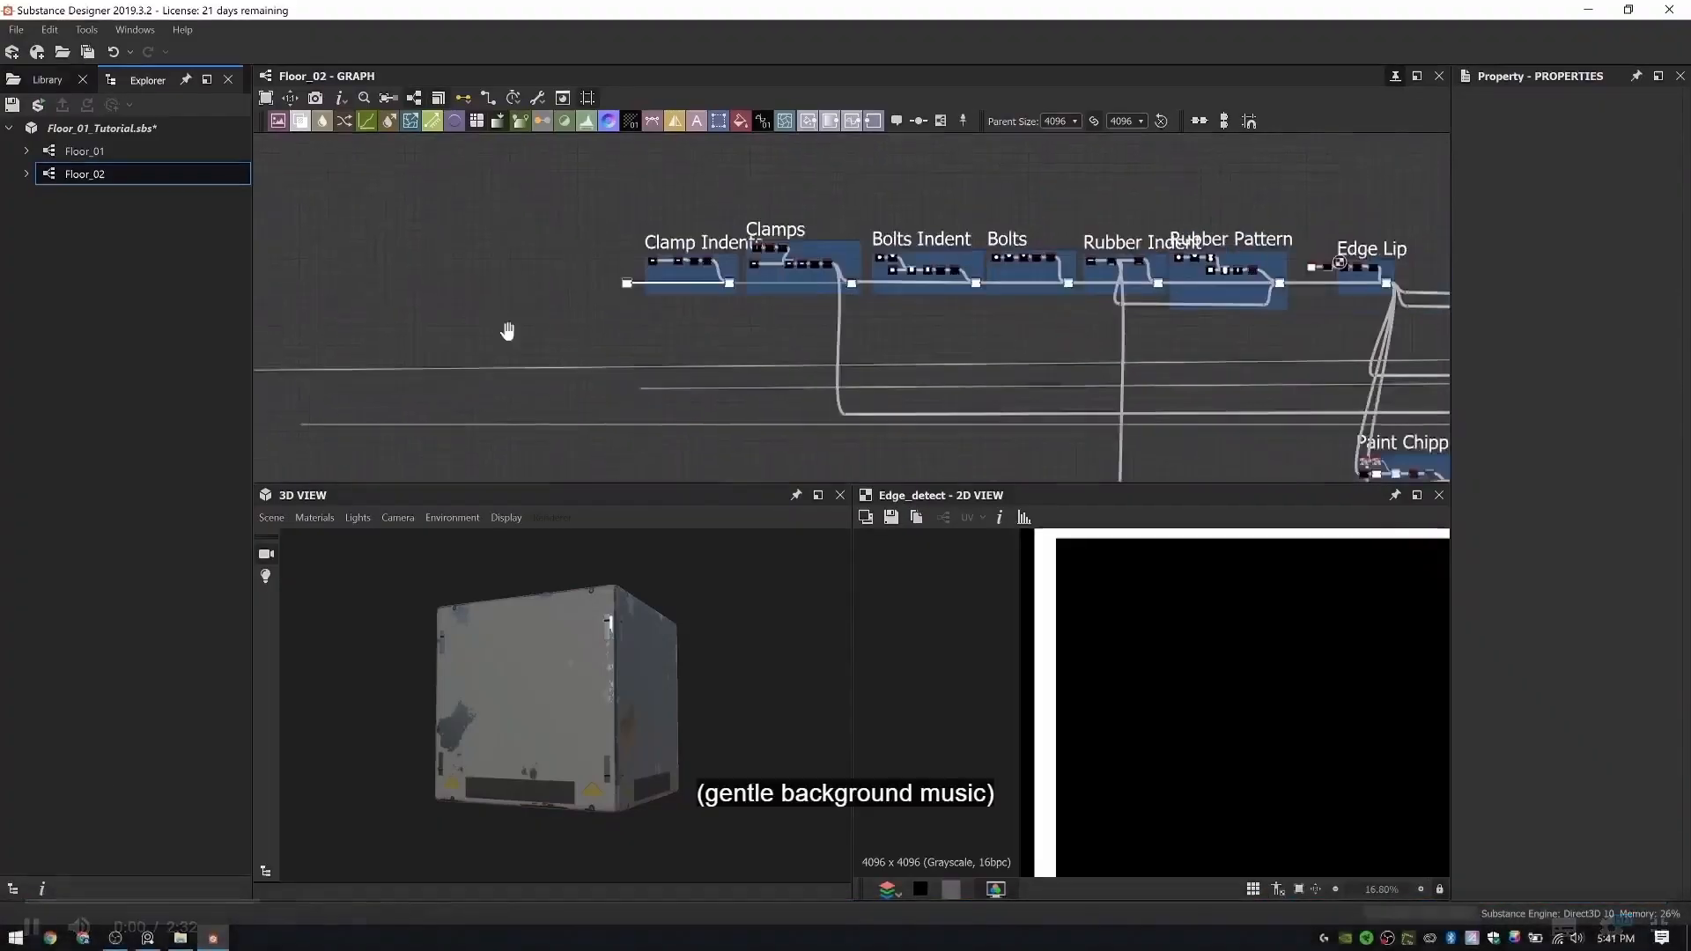
middle_click_drag(1113, 337, 592, 327)
middle_click_drag(405, 264, 756, 301)
scroll(608, 306, "up", 6)
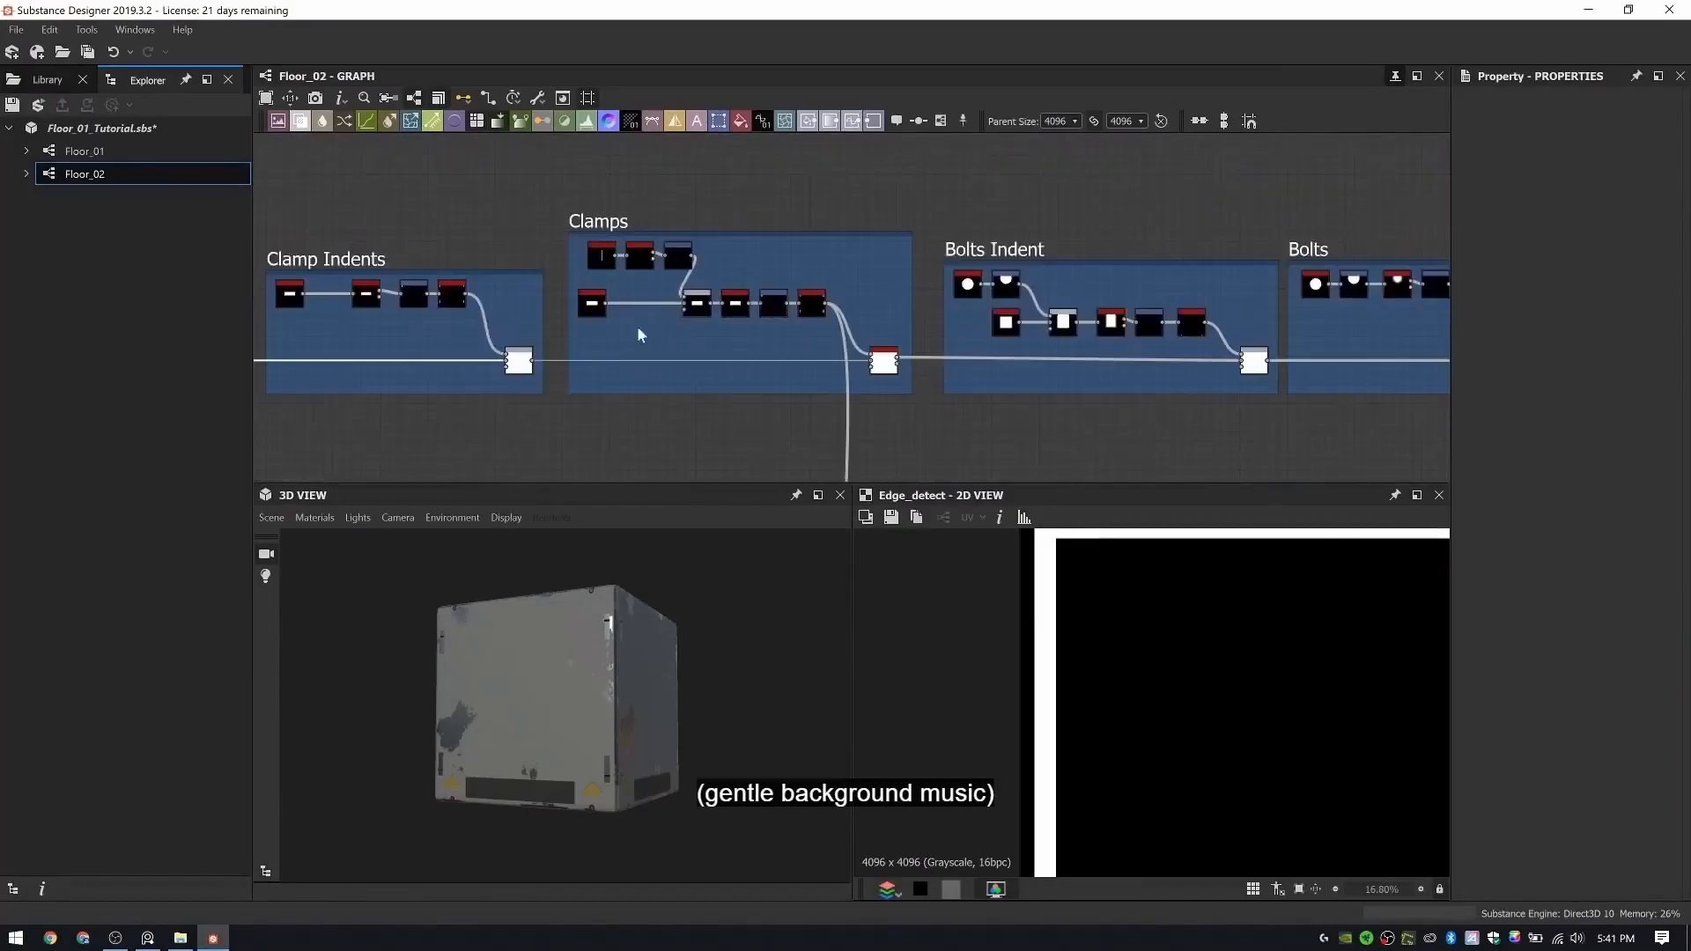
mouse_move(540, 627)
left_mouse_down()
mouse_move(693, 618)
mouse_move(548, 659)
left_mouse_up()
middle_click_drag(872, 335, 712, 326)
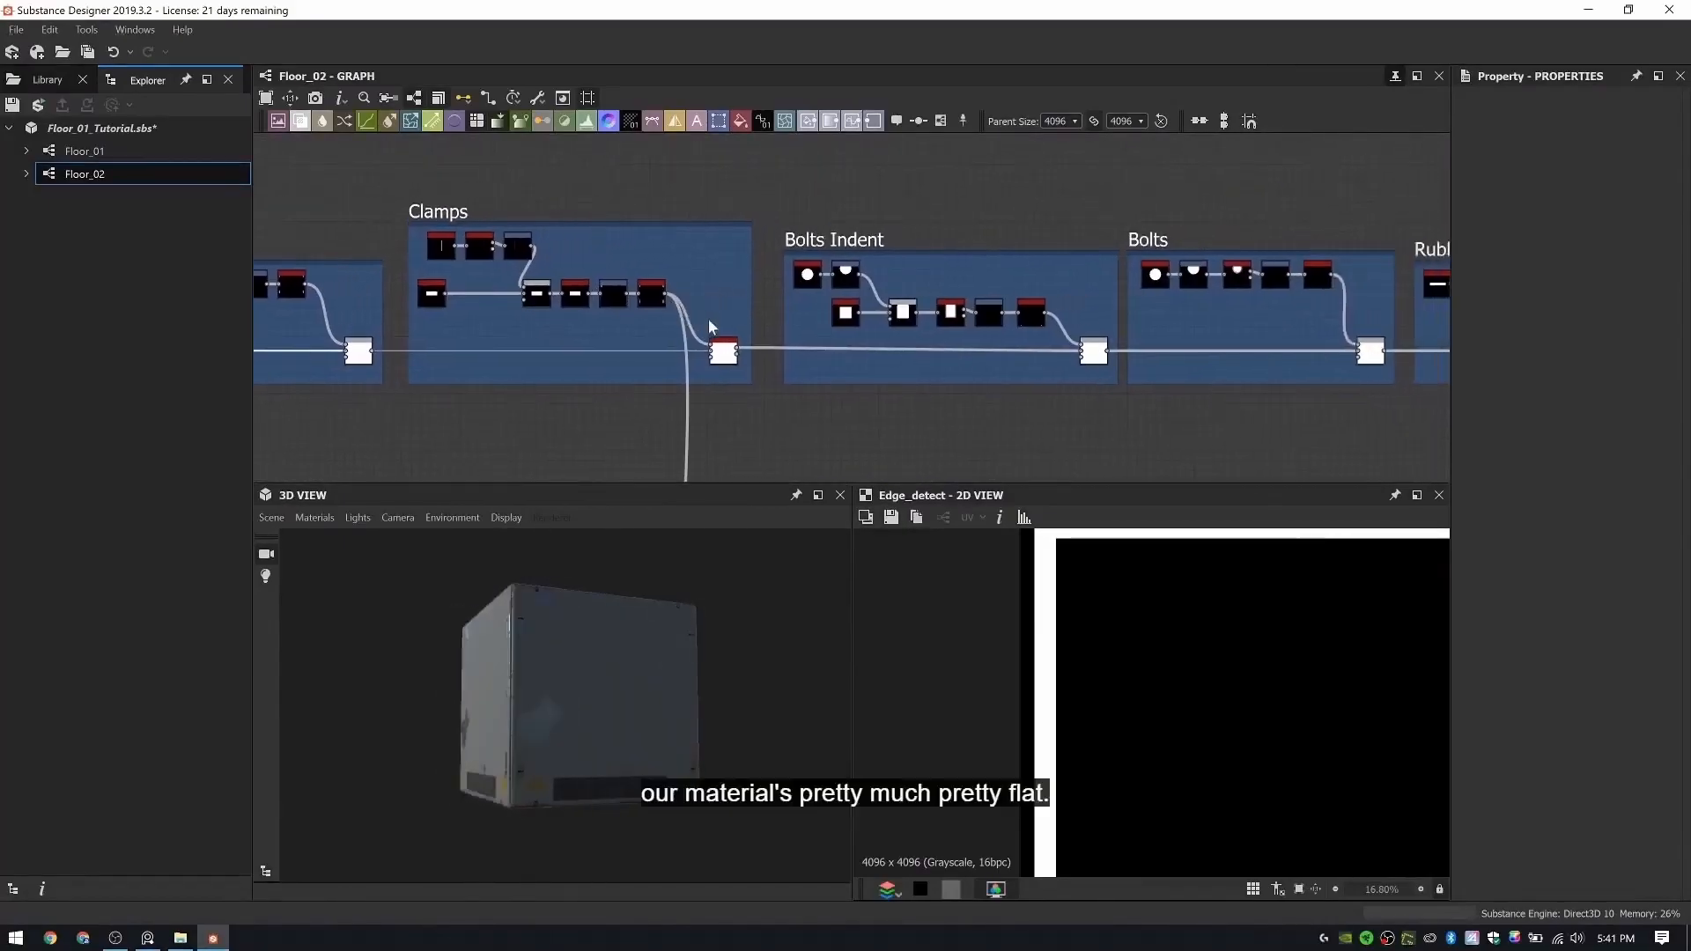
middle_click_drag(938, 343, 579, 316)
left_click_drag(633, 638, 406, 619)
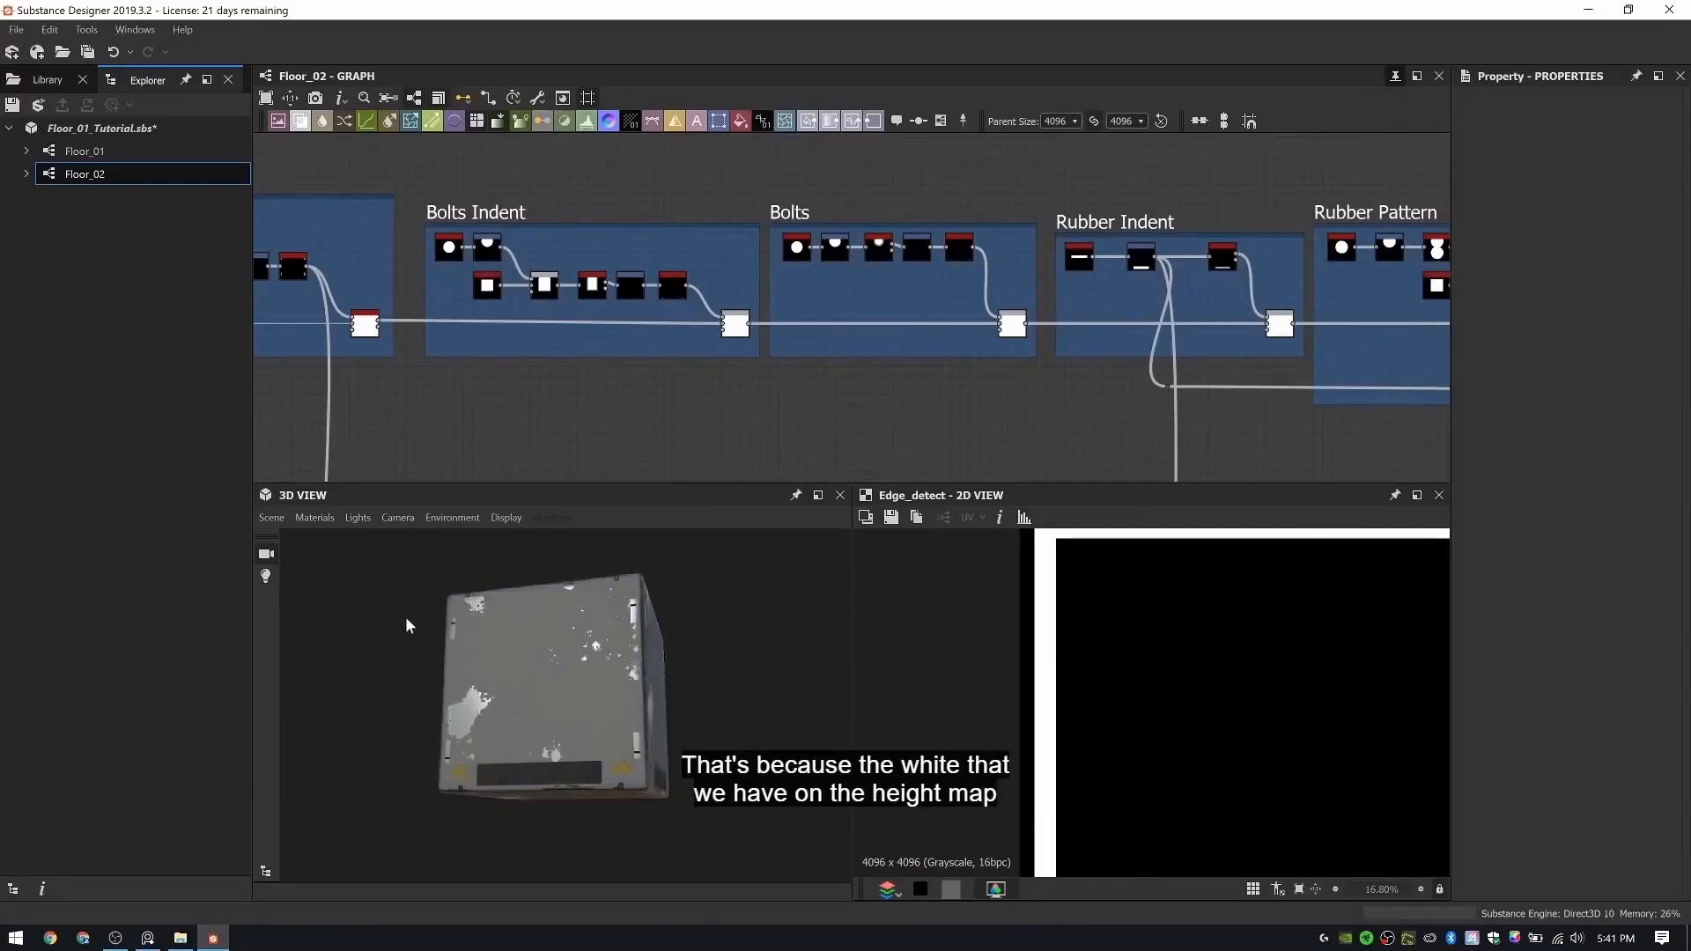
middle_click_drag(971, 359, 650, 341)
middle_click_drag(1443, 216, 702, 251)
scroll(701, 251, "down", 4)
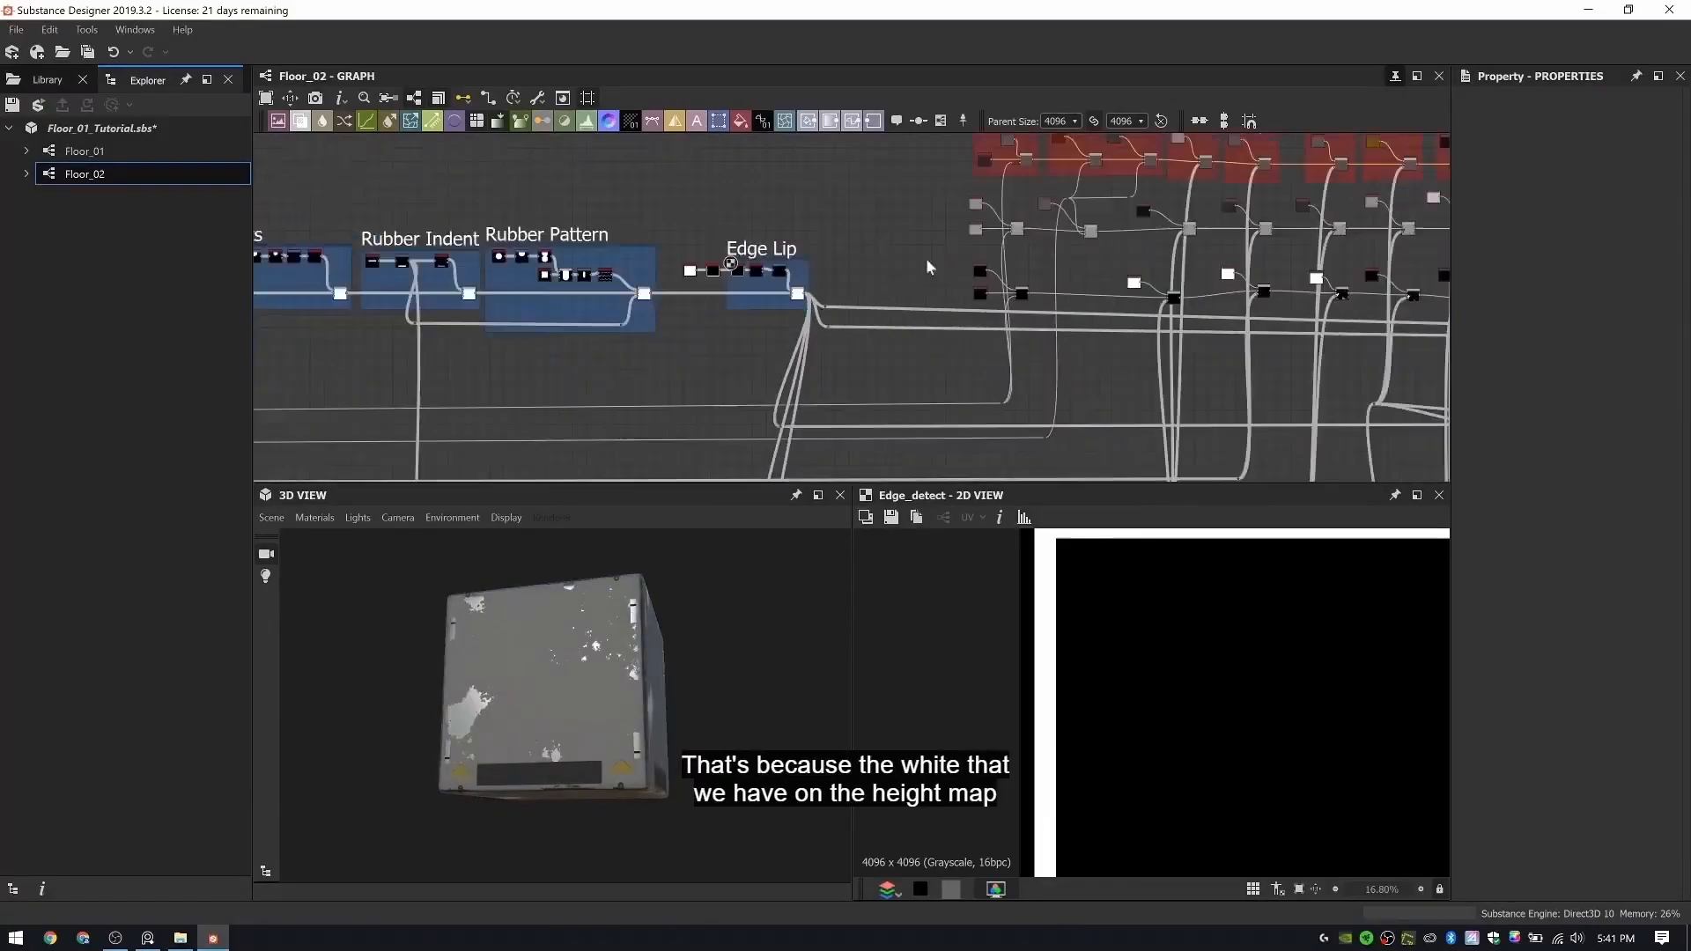
middle_click_drag(951, 250, 820, 262)
middle_click_drag(674, 328, 887, 286)
left_click_drag(568, 652, 664, 667)
- Inspect the 2D output of the Edge Lip group's Blend node and of the Rubber Pattern group's Blend node
scroll(1137, 659, "down", 3)
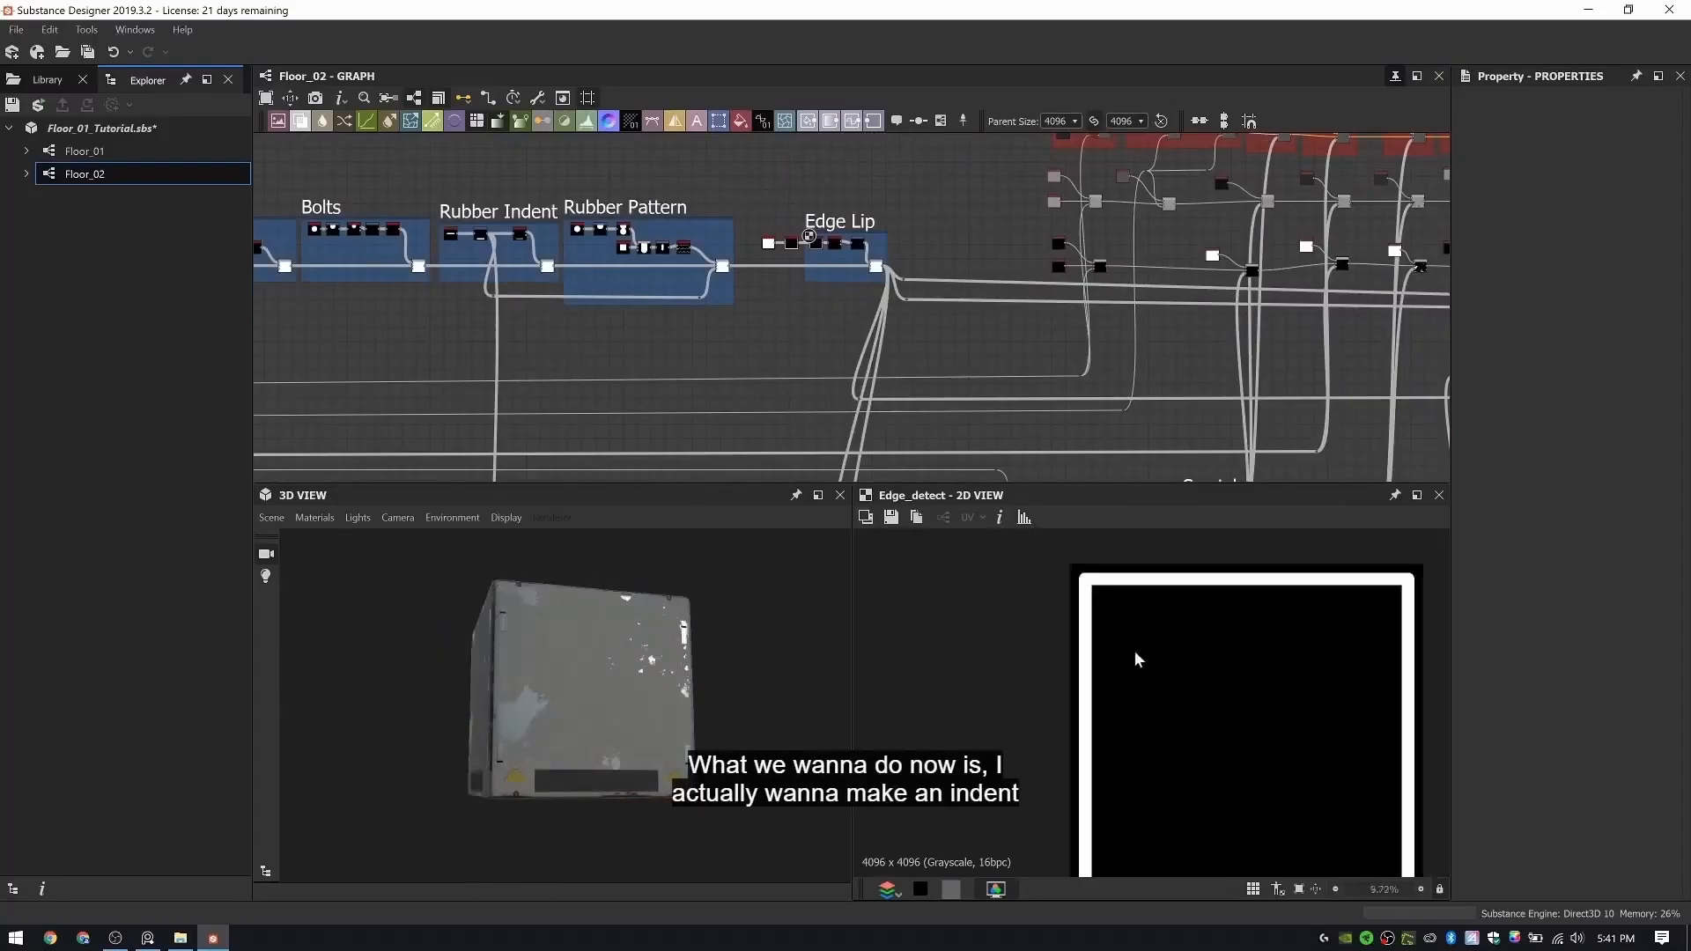
key("f")
key("f")
scroll(879, 266, "up", 5)
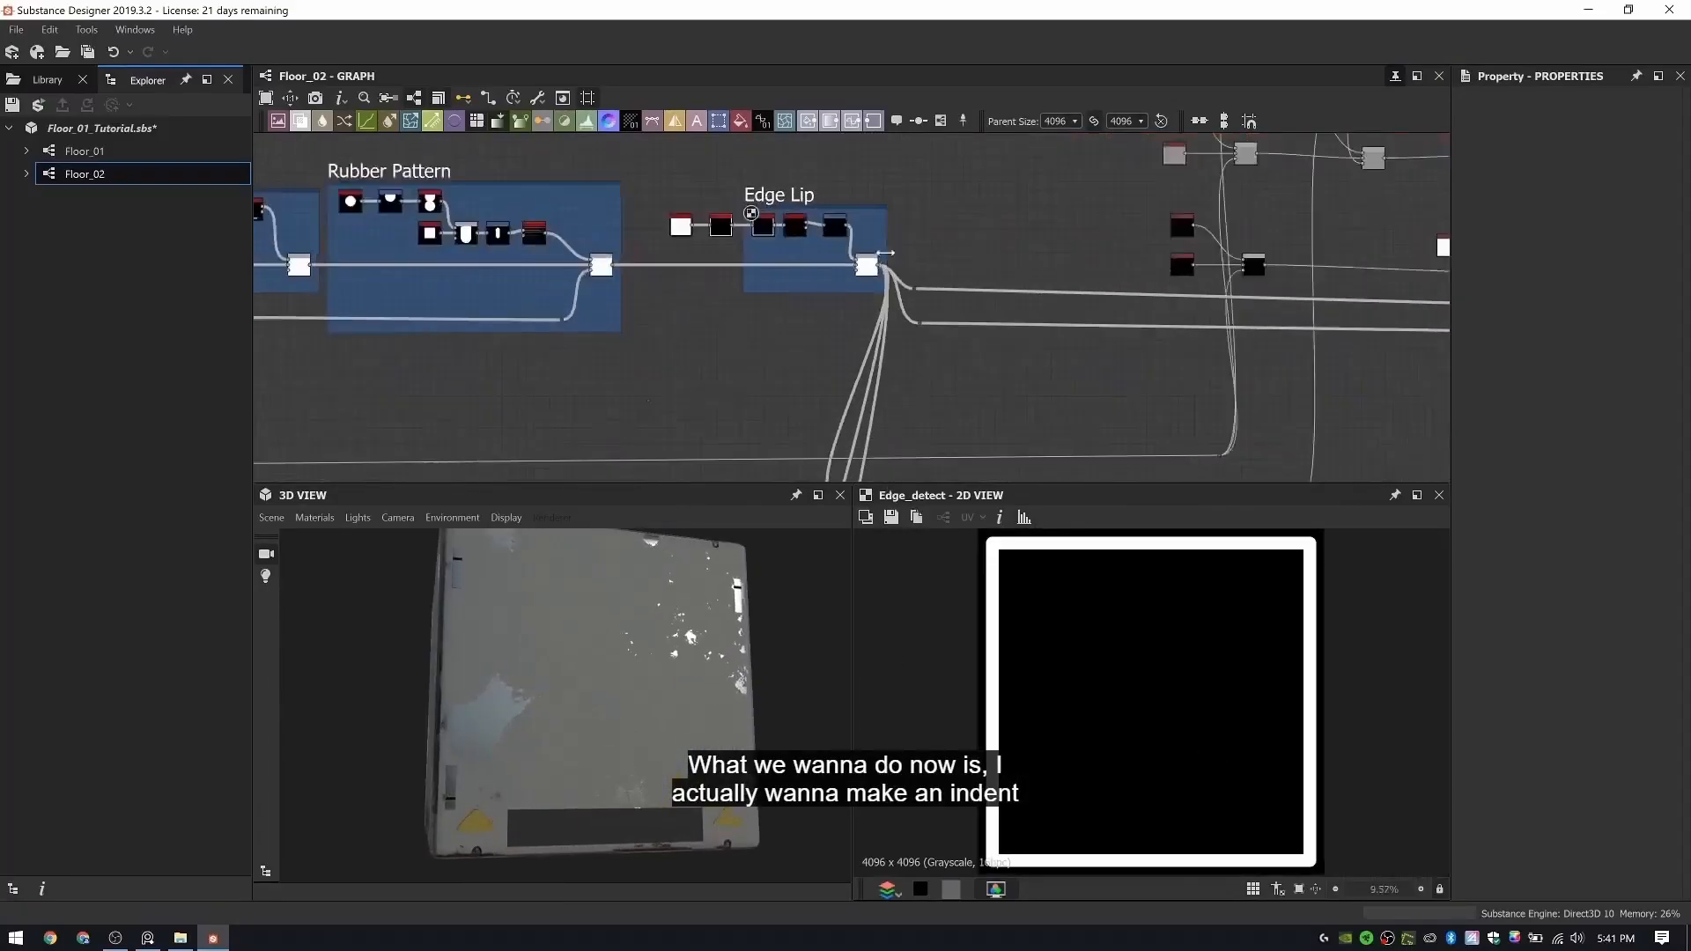
double_click(850, 280)
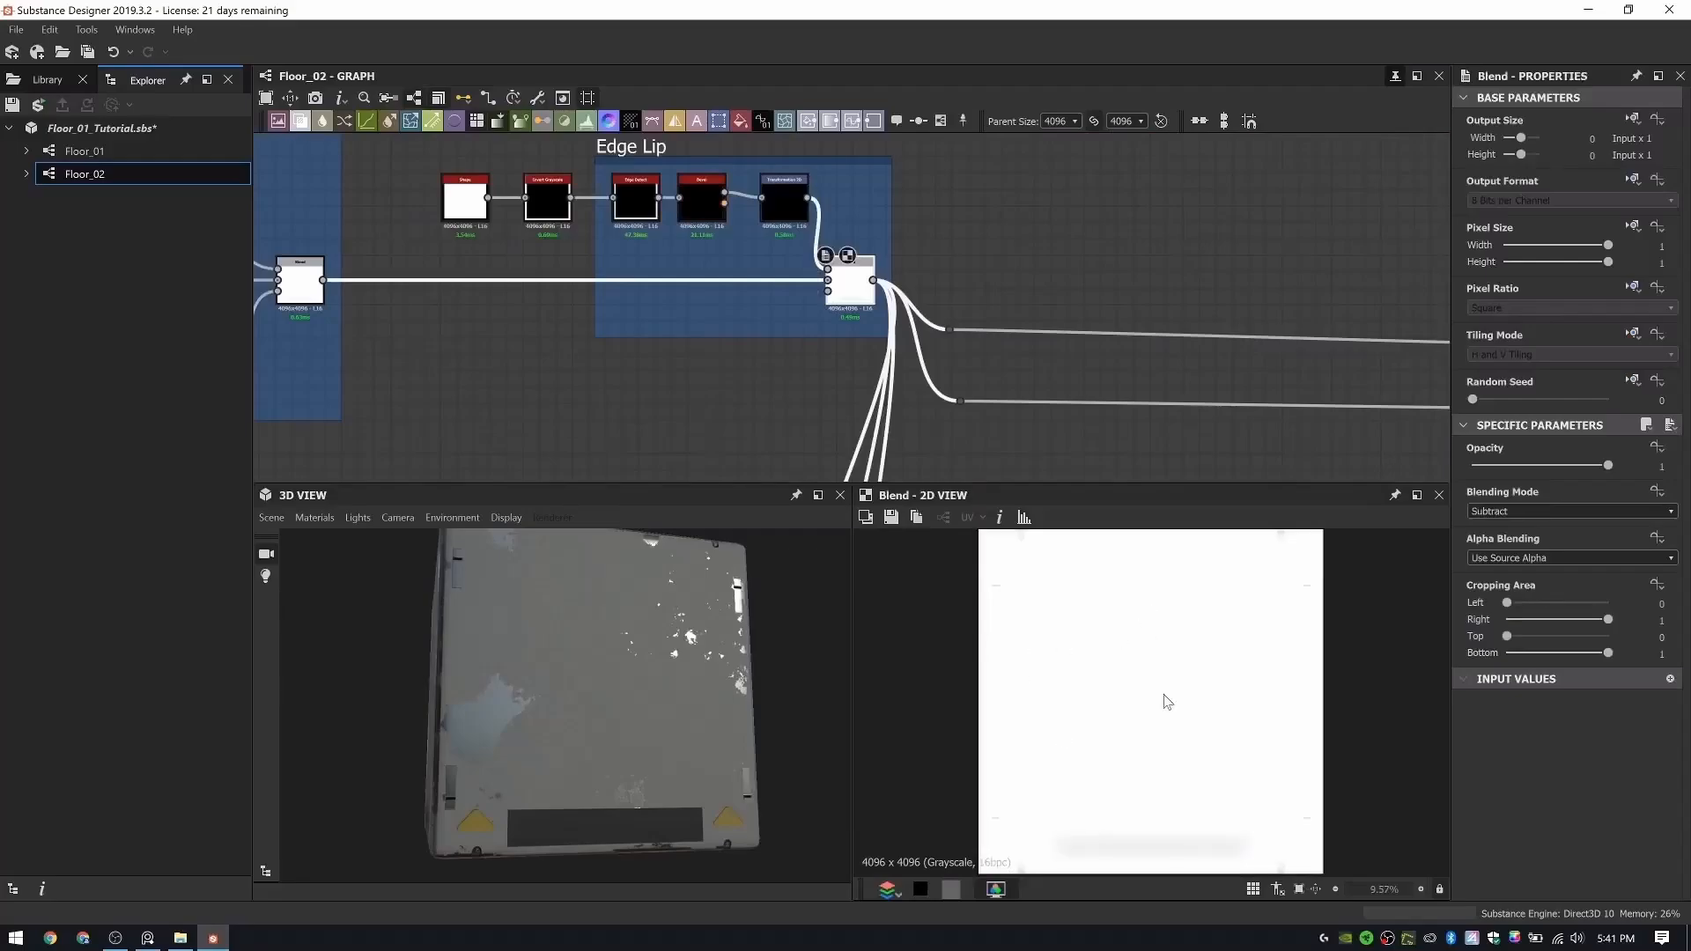
scroll(1167, 702, "up", 2)
middle_click_drag(575, 282, 826, 357)
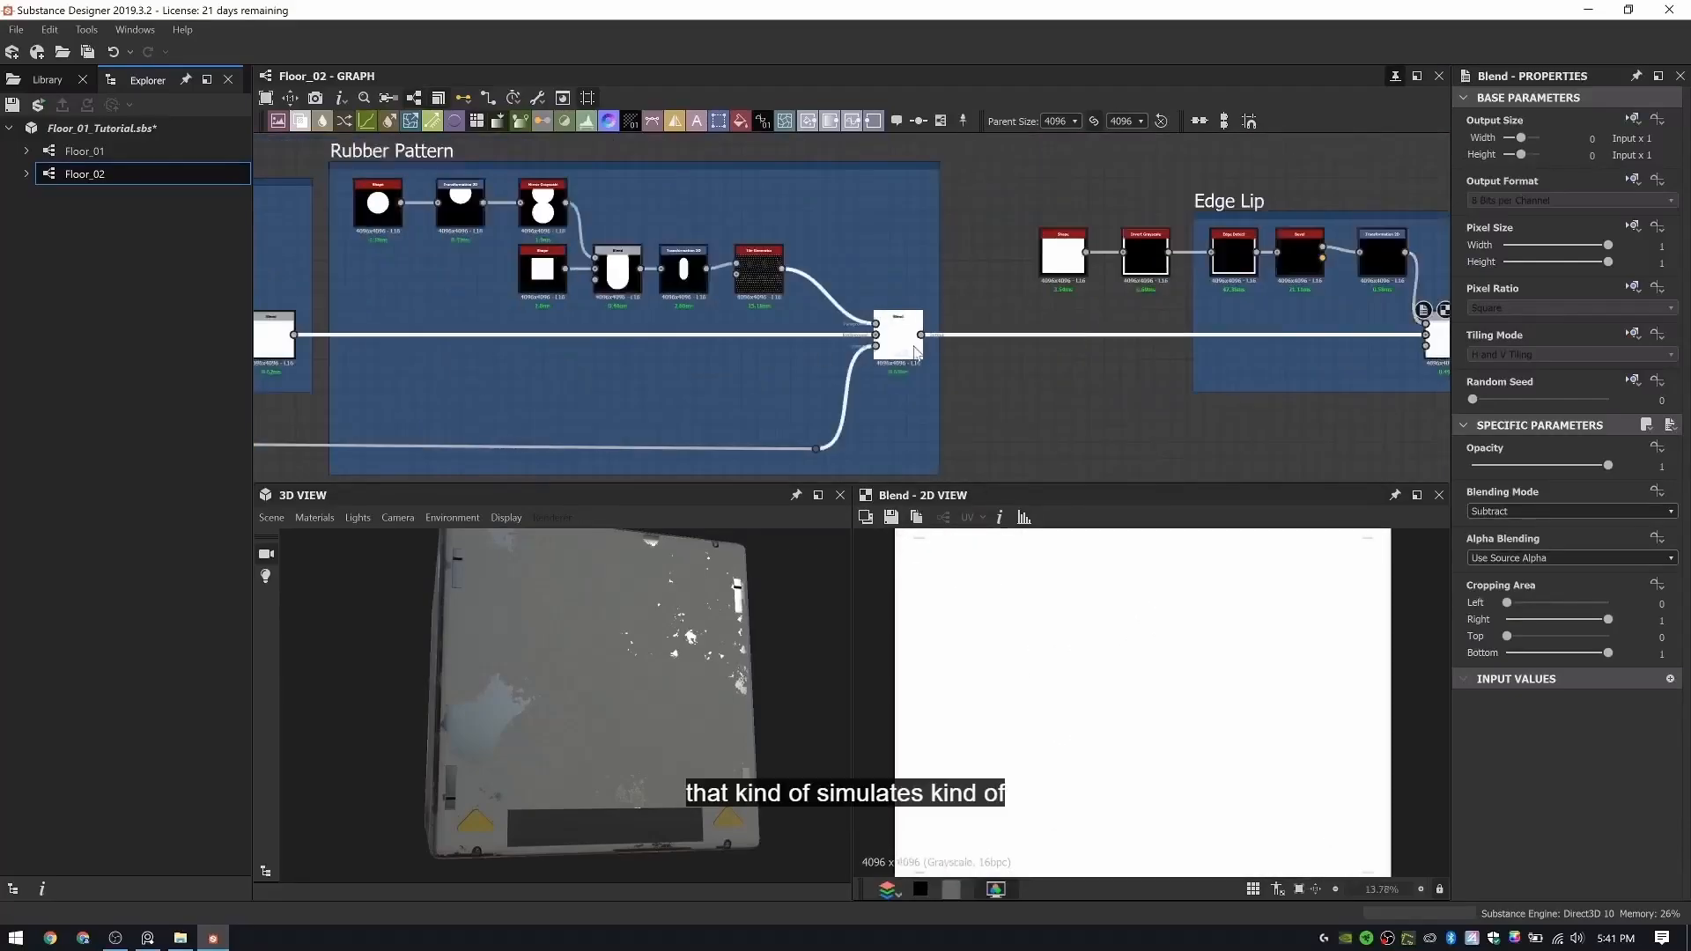
scroll(1048, 648, "up", 1)
scroll(977, 645, "down", 2)
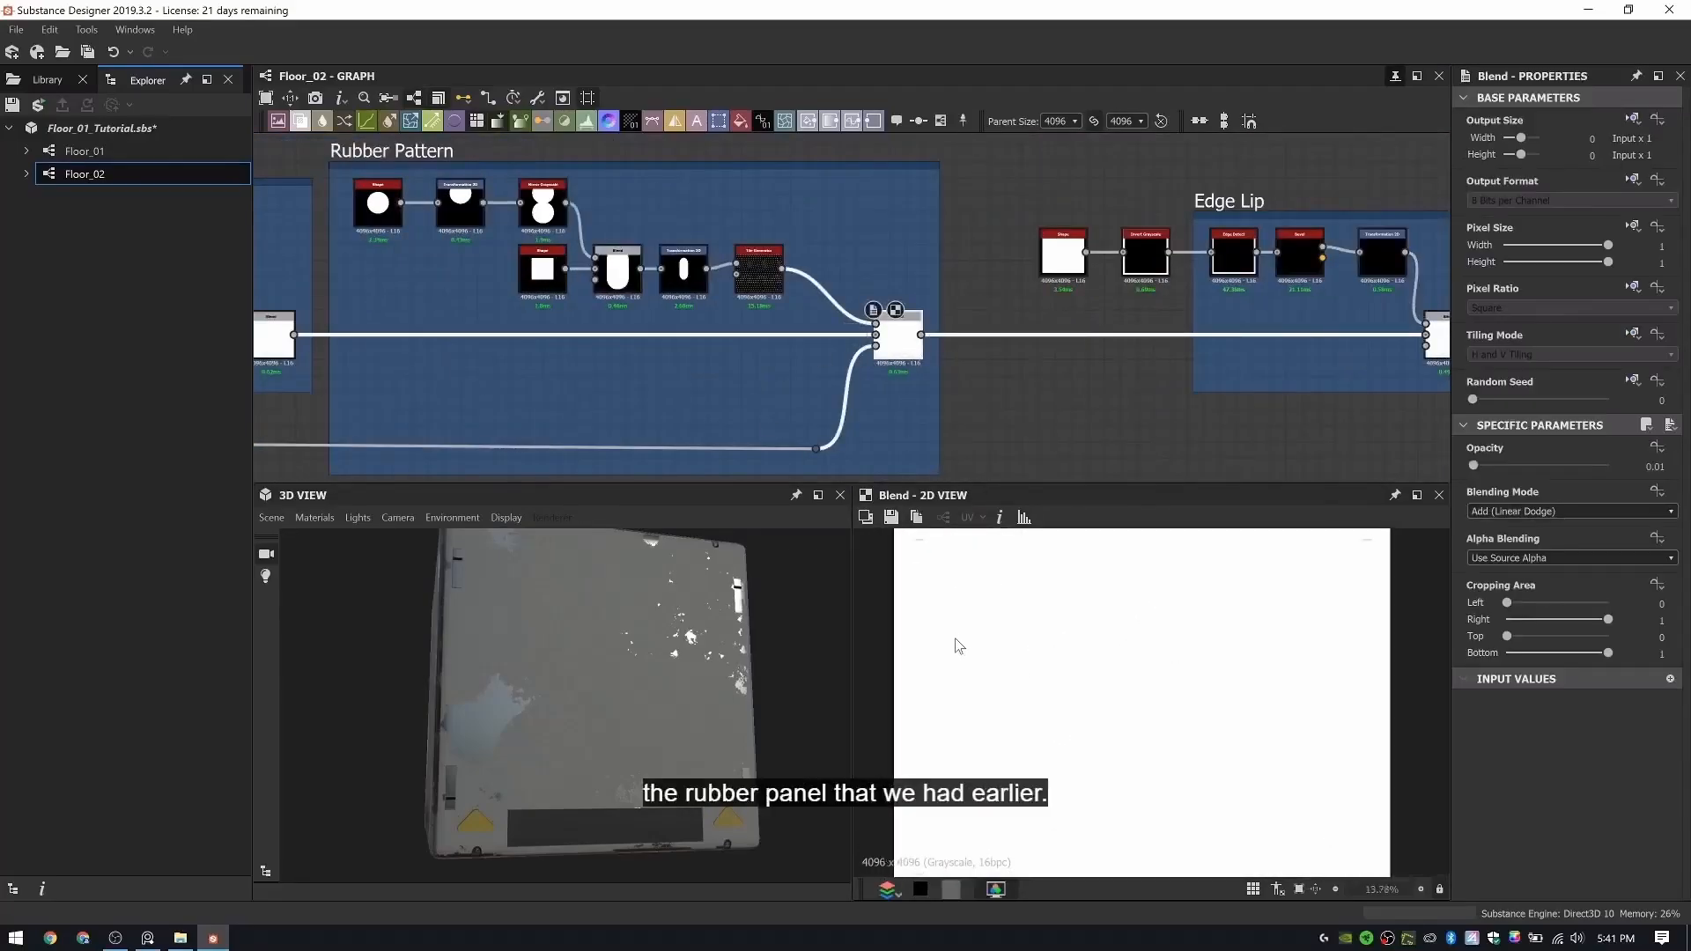
middle_click_drag(951, 617, 989, 651)
scroll(976, 617, "up", 4)
middle_click_drag(992, 565, 1005, 660)
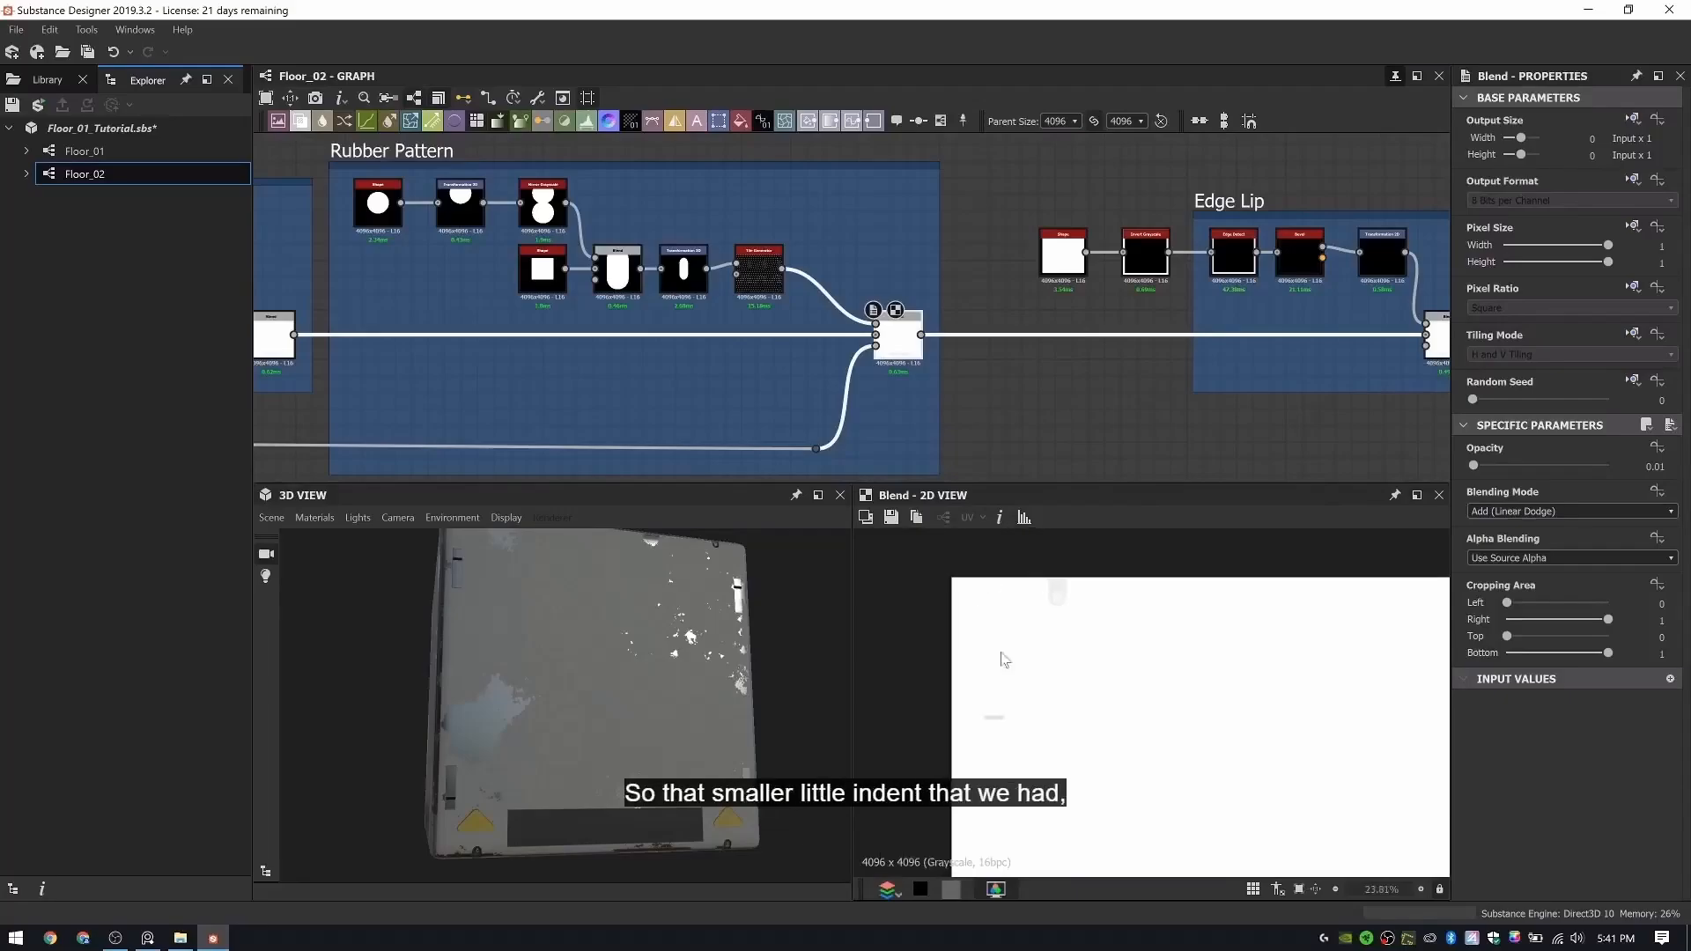
scroll(601, 336, "down", 2)
- Move the Clamp Indents, Clamps, Bolts Indent and Bolts groups together away from Rubber Indent to open a gap
middle_click_drag(601, 336, 1063, 298)
scroll(732, 333, "up", 4)
scroll(731, 331, "down", 4)
scroll(1057, 295, "down", 3)
middle_click_drag(694, 271, 1029, 275)
scroll(803, 262, "down", 4)
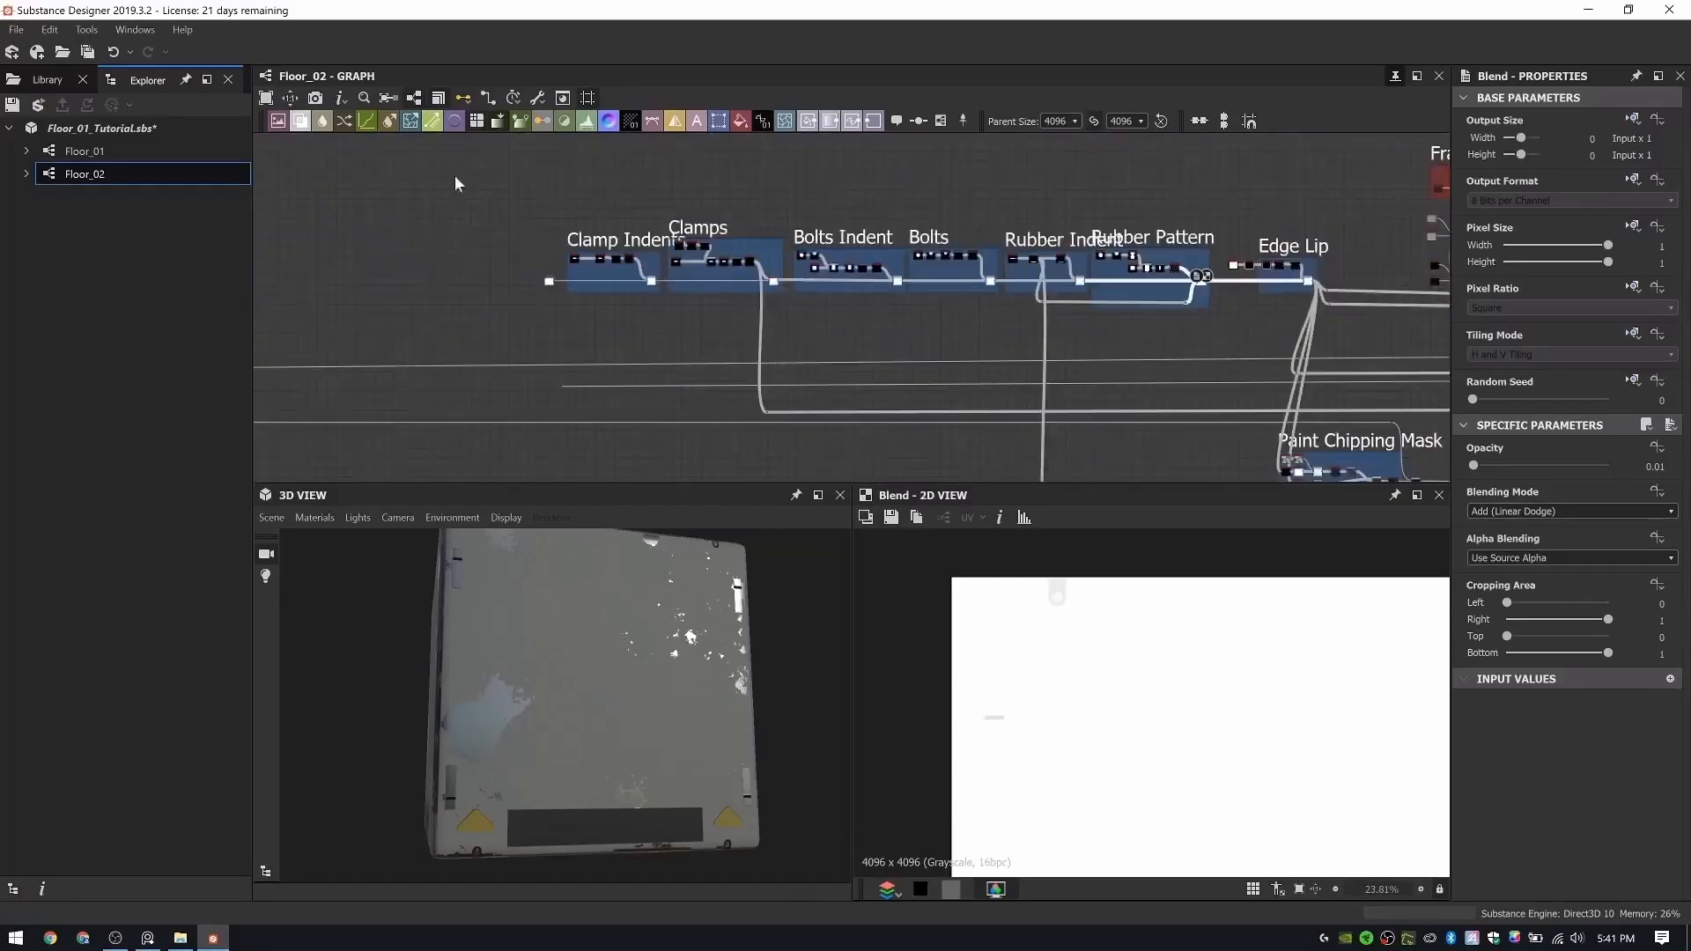
left_click_drag(425, 156, 995, 342)
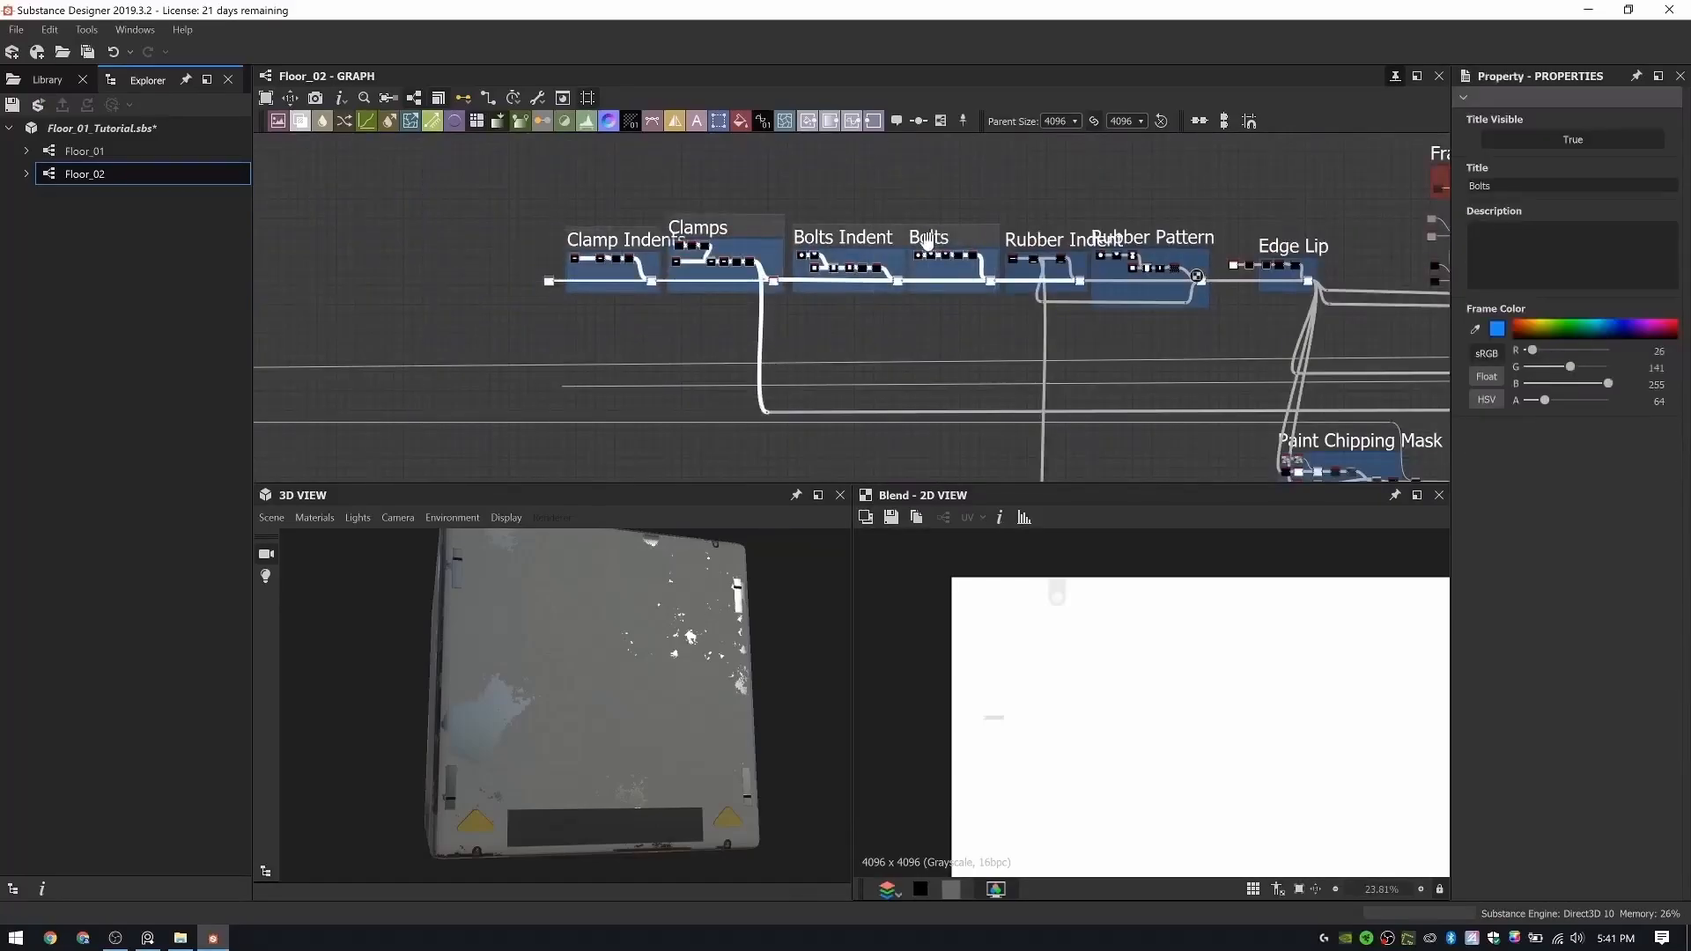
left_click_drag(925, 242, 826, 242)
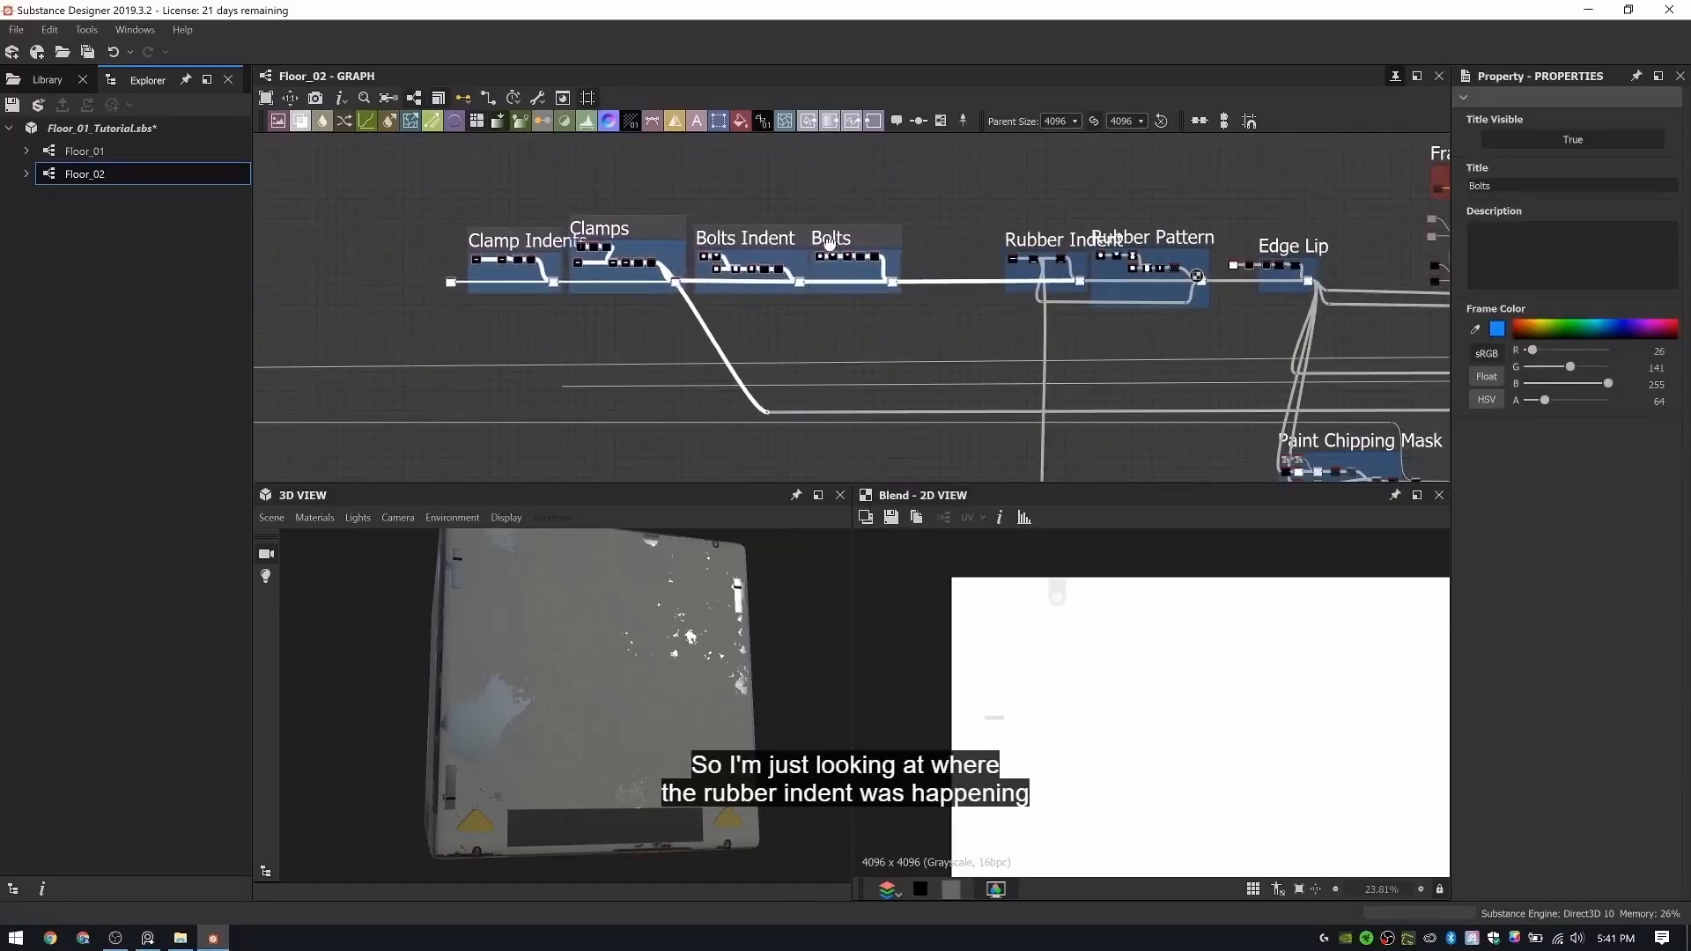
- Add a Shape node in the gap between the Bolts and Rubber Indent groups
scroll(943, 284, "up", 8)
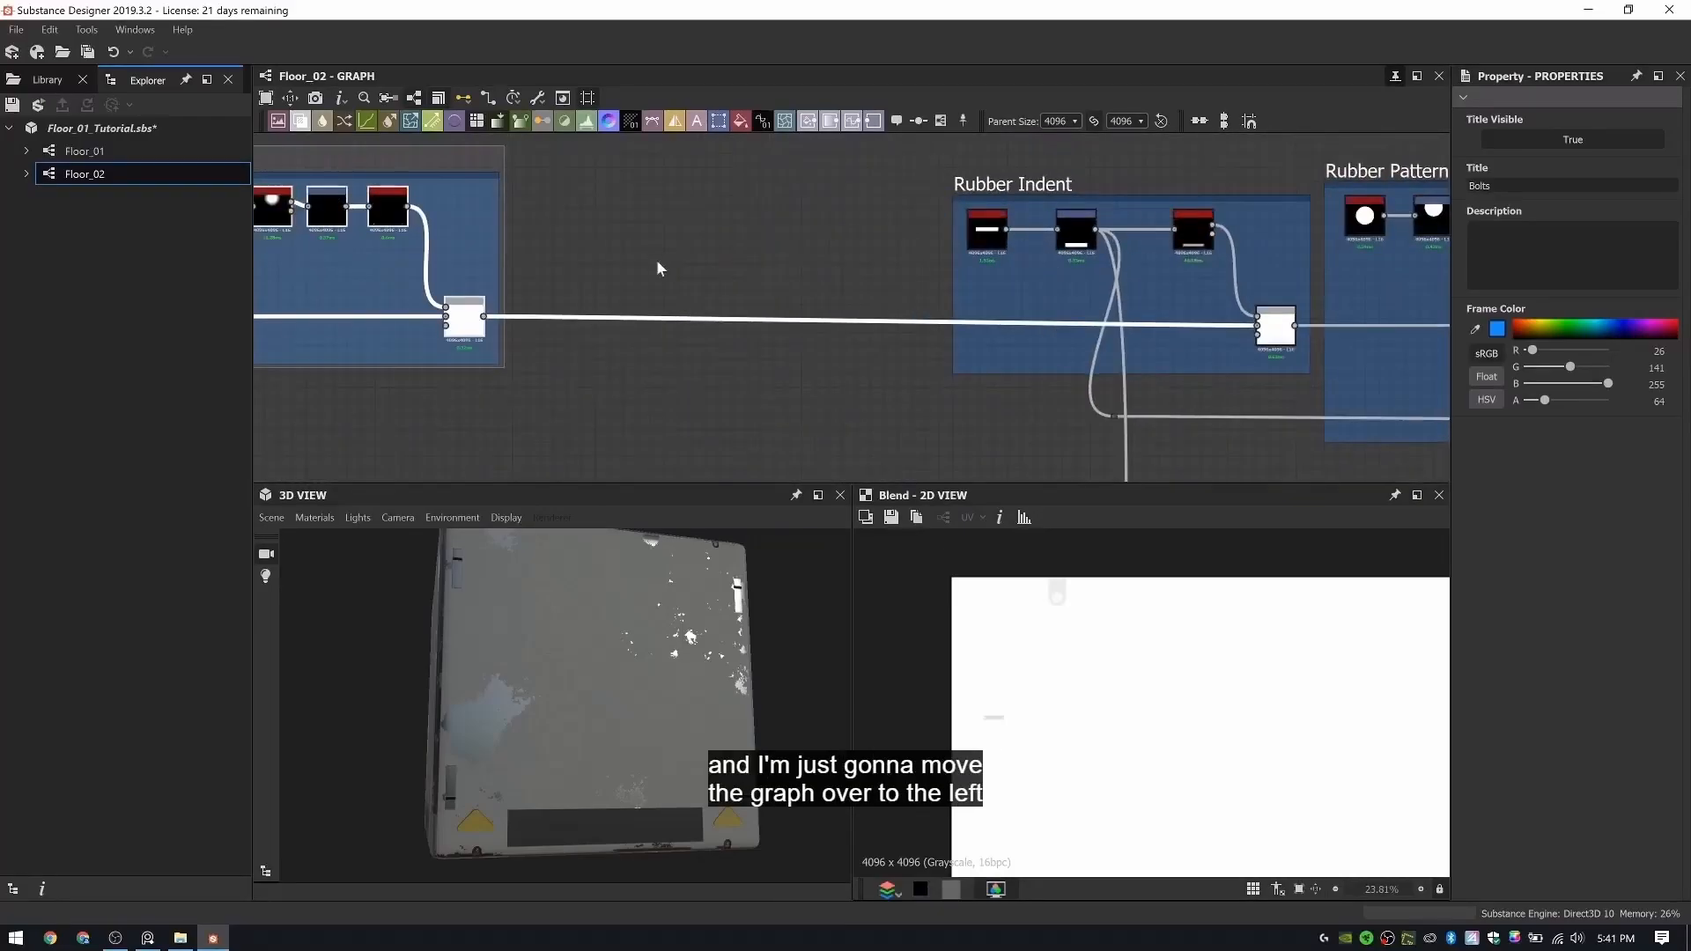
middle_click_drag(952, 211, 979, 233)
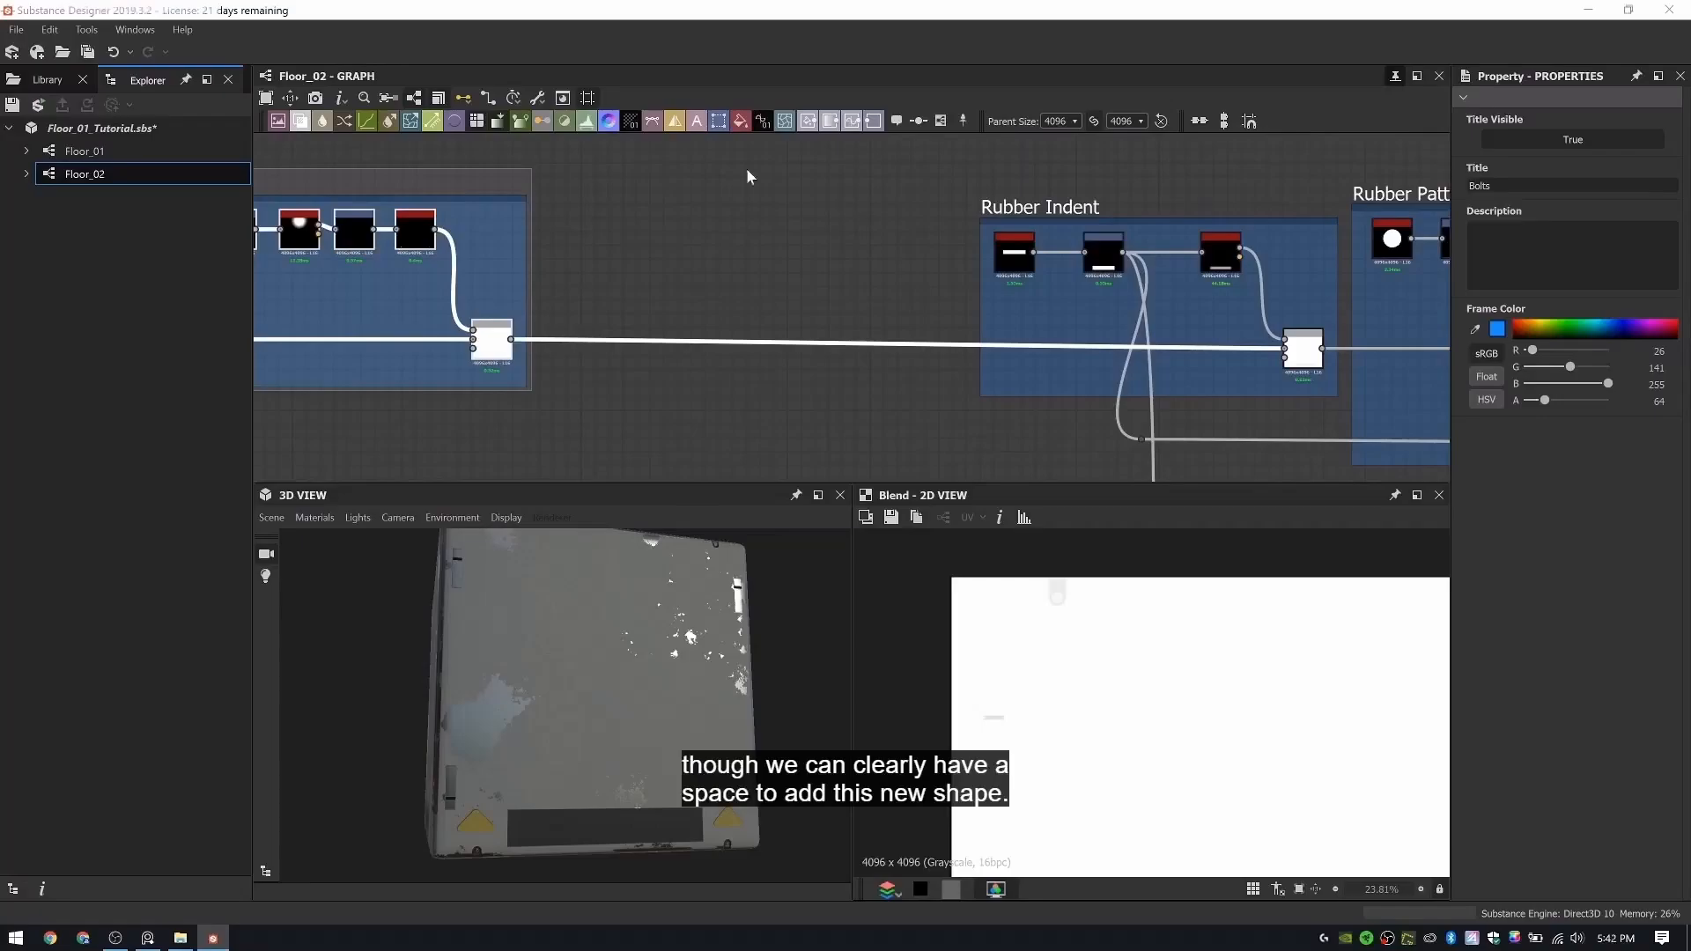
middle_click_drag(641, 236, 691, 258)
key("space")
type("shape")
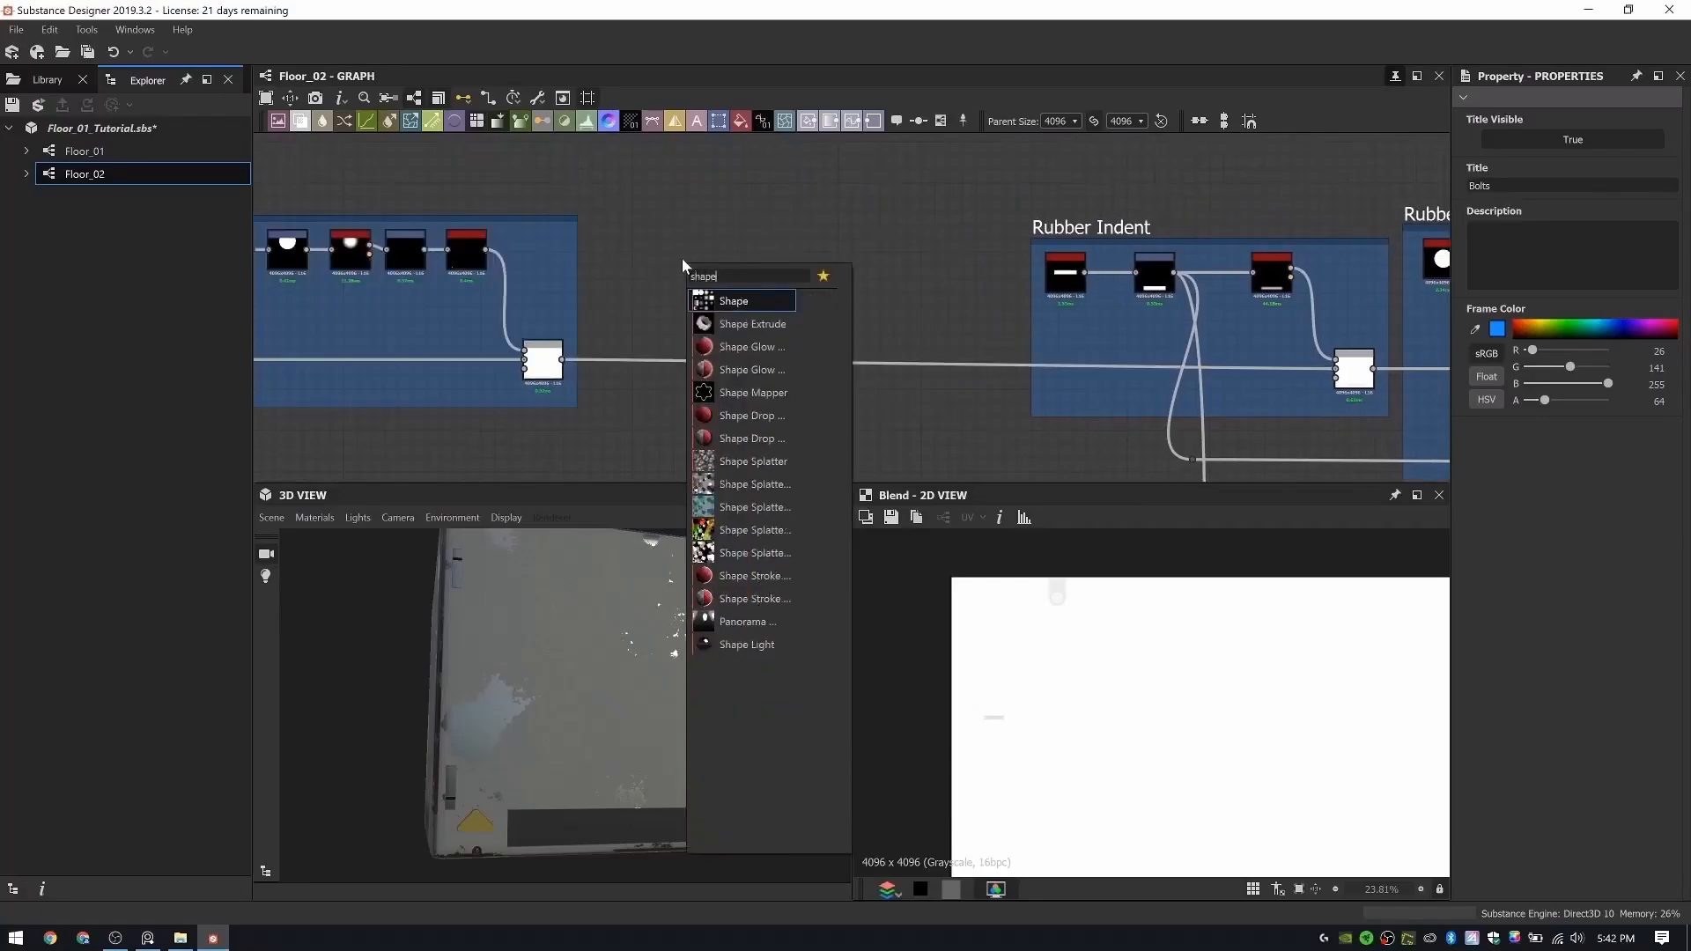
key("Return")
- Narrow the new Shape node into a tall rectangle by setting its X size to 0.69
scroll(1214, 701, "down", 2)
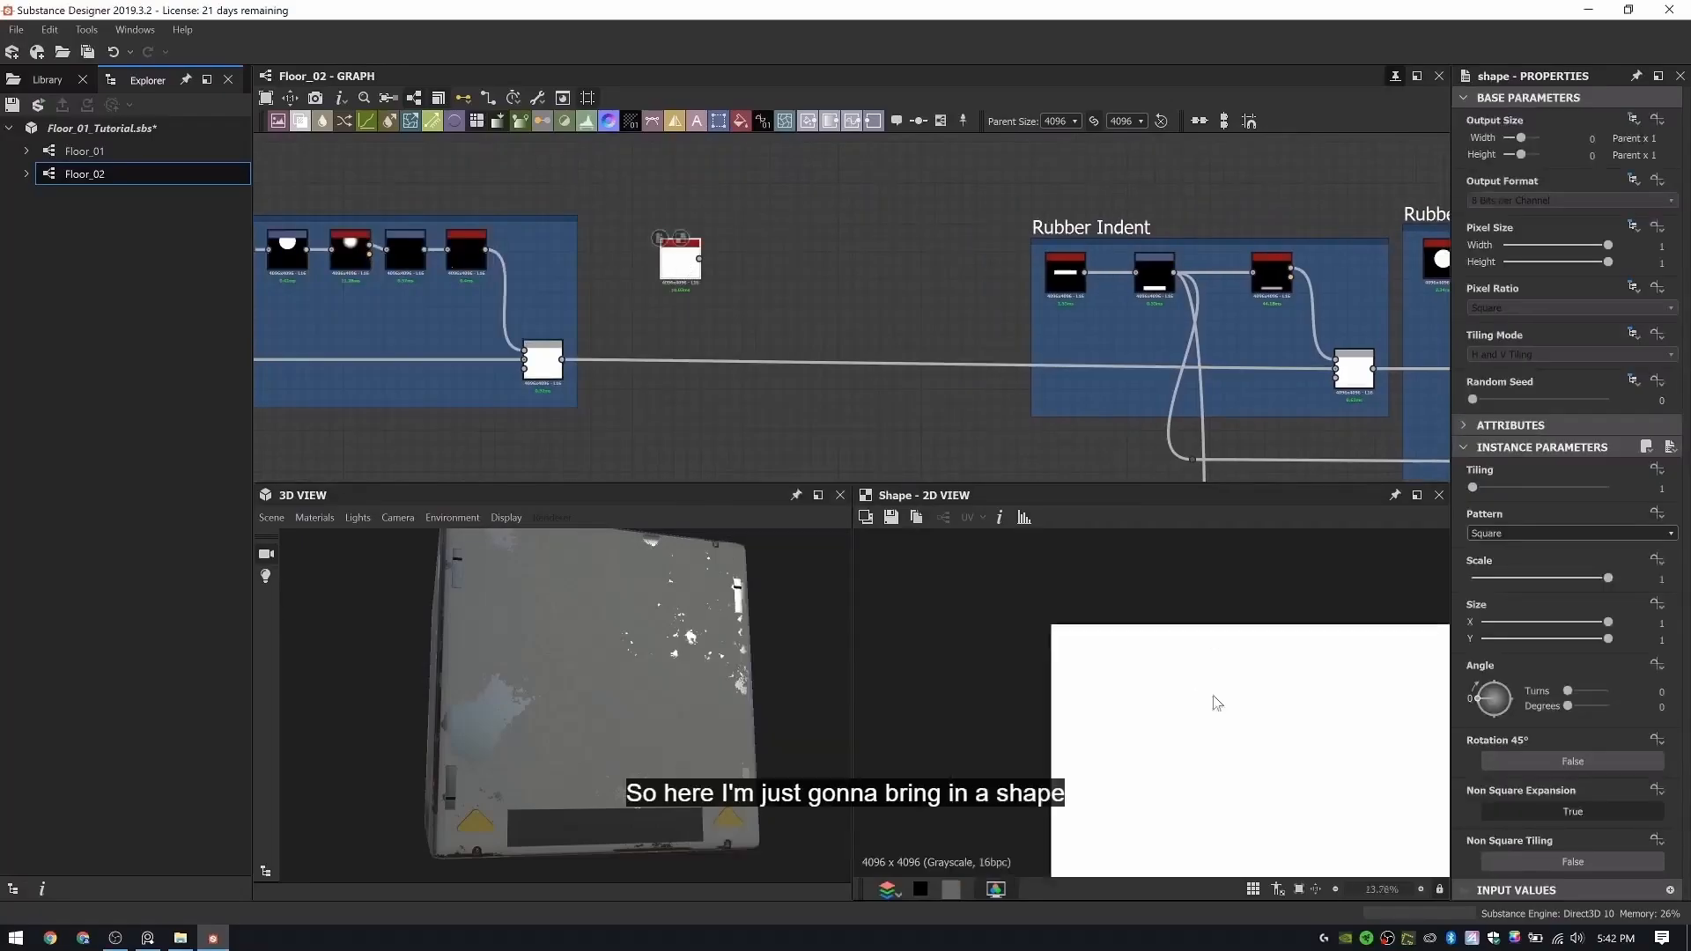
key("f")
left_click_drag(1565, 627, 1562, 625)
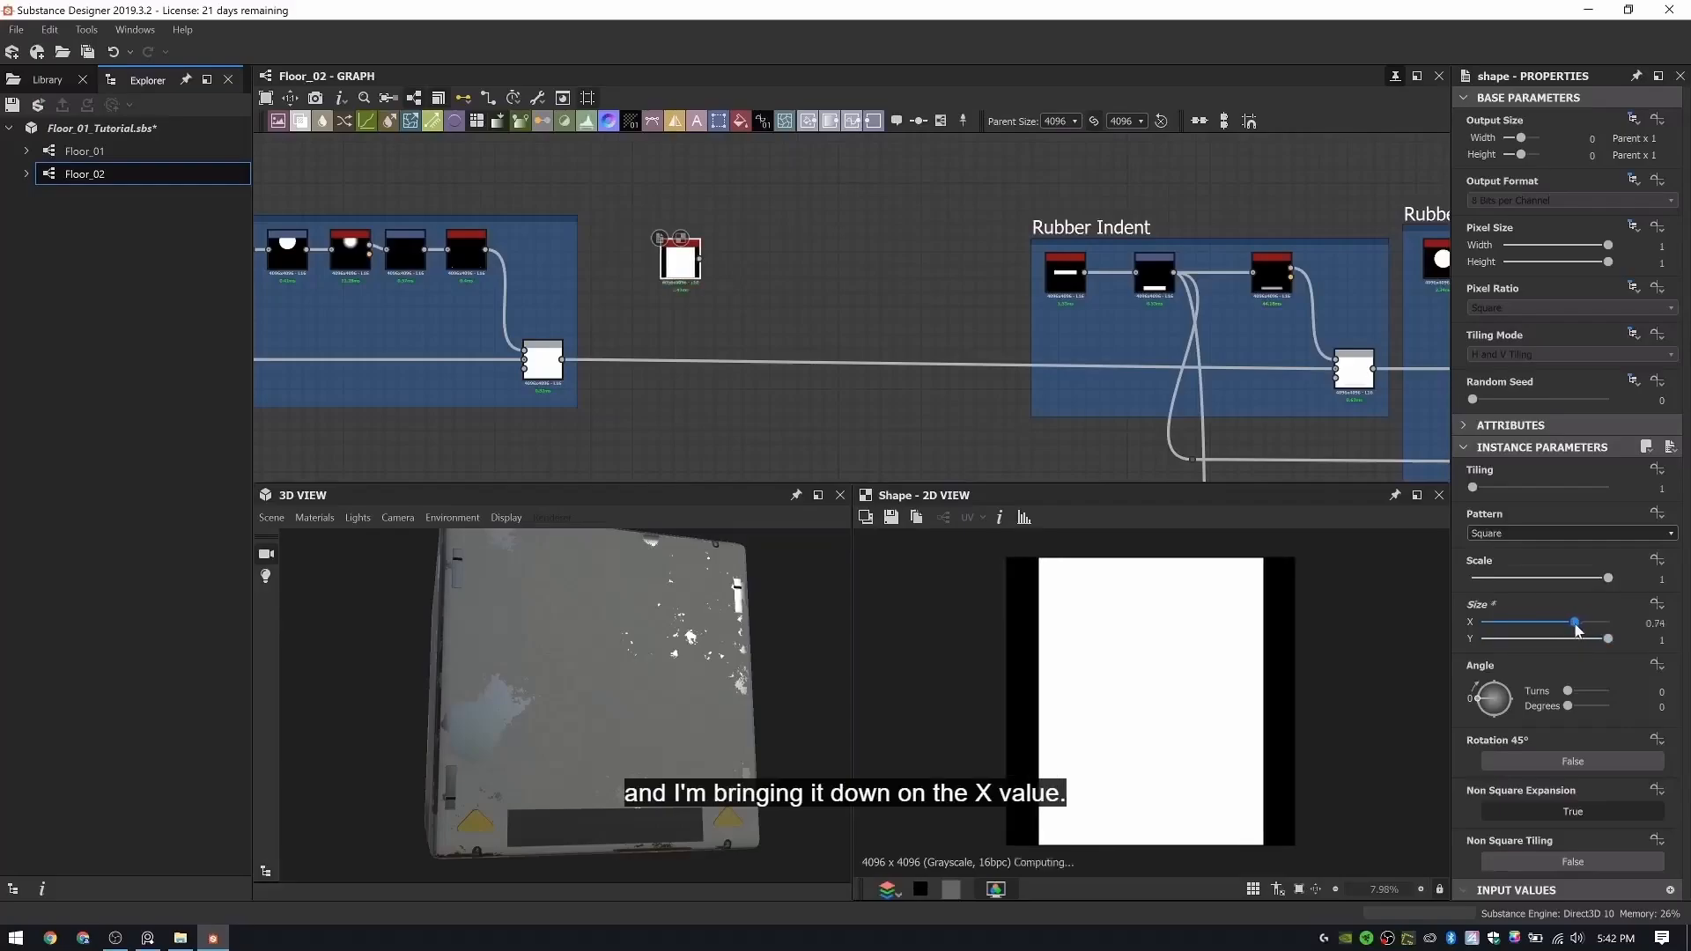
left_click_drag(1576, 626, 1571, 626)
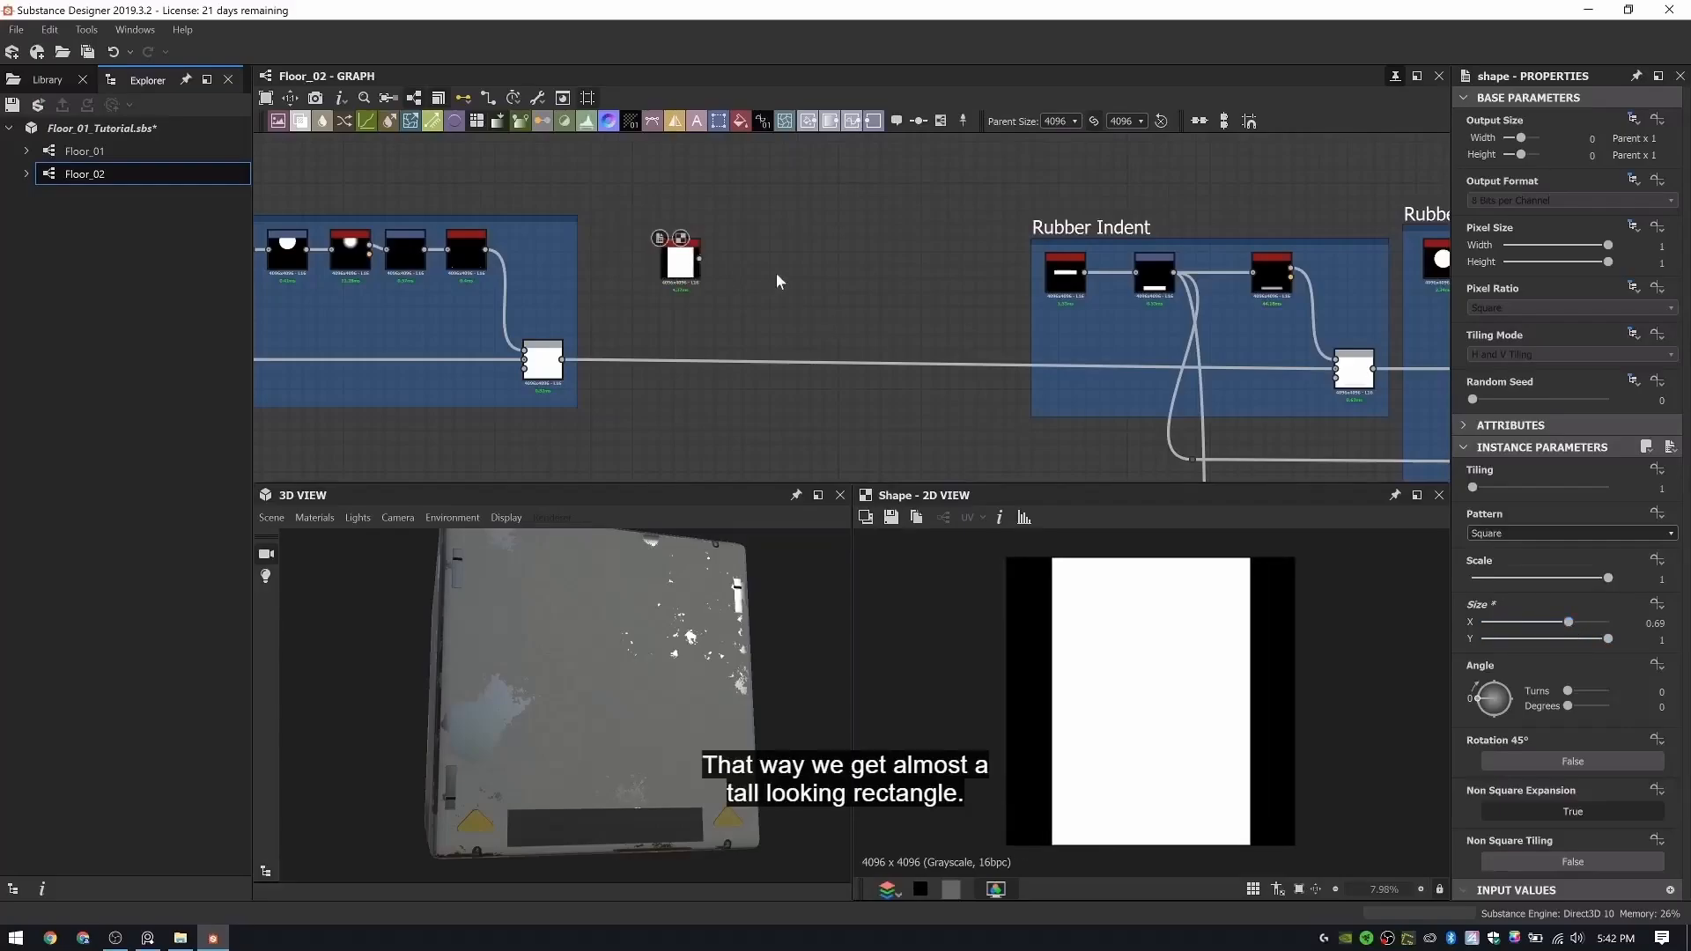
key("space")
key("space")
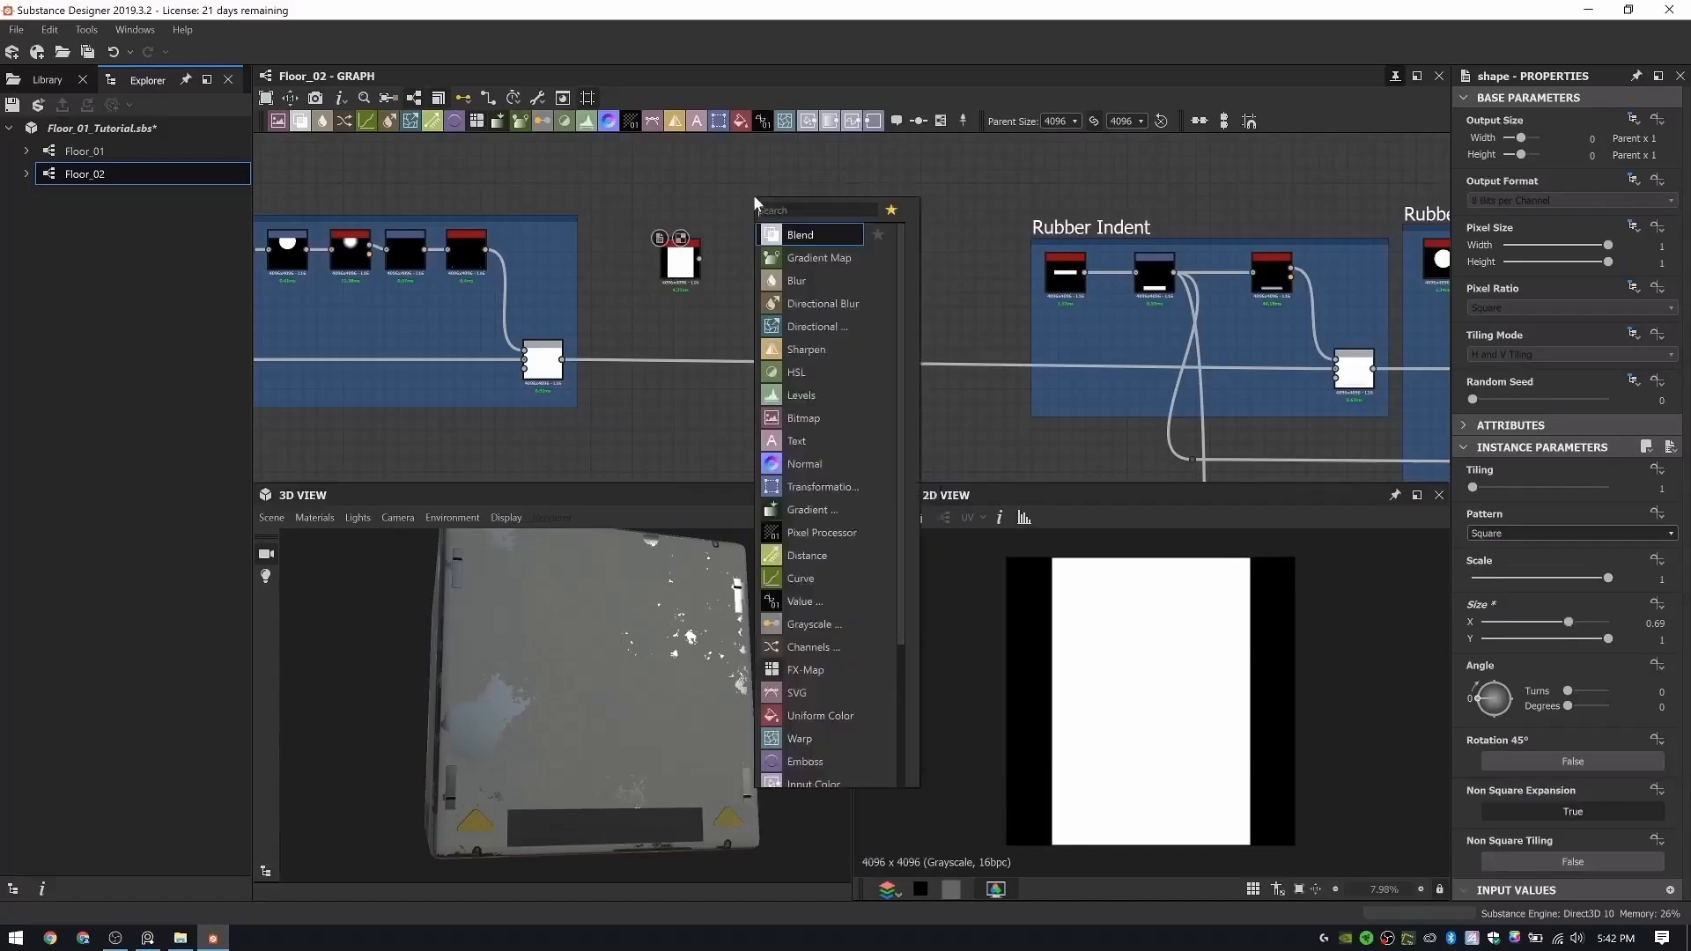
left_click(718, 211)
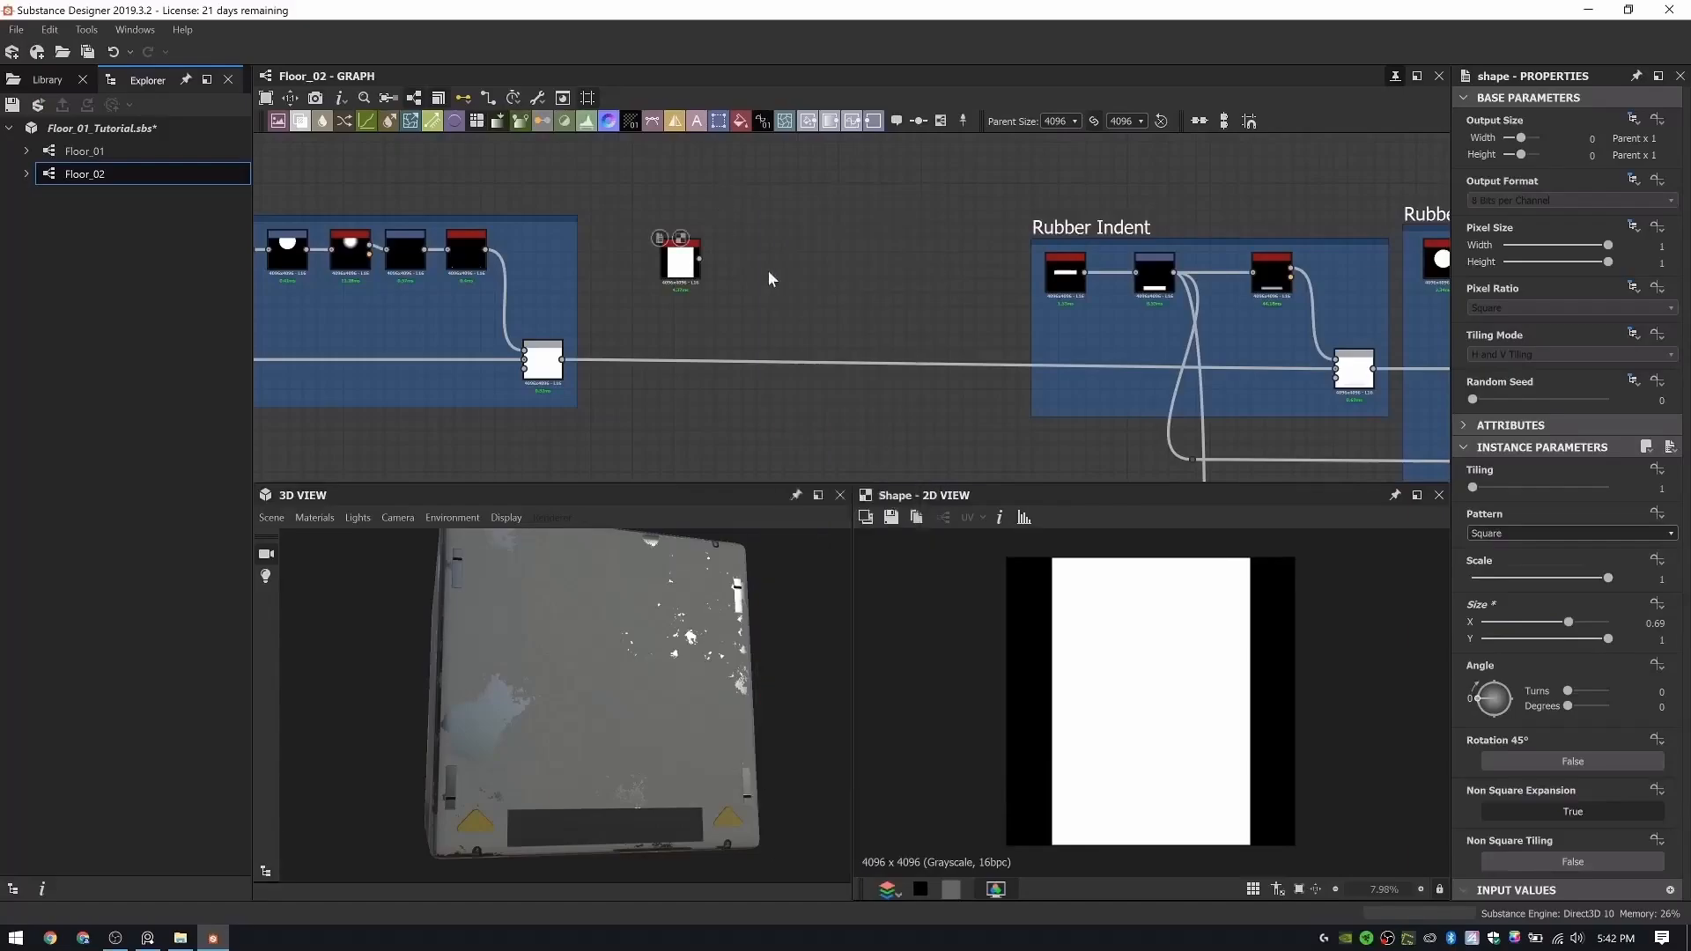
- Add a Transformation 2D node fed by the new Shape and raise its lower edge, giving a Y offset of 0.0385
key("space")
type("tr")
key("Return")
scroll(684, 264, "up", 3)
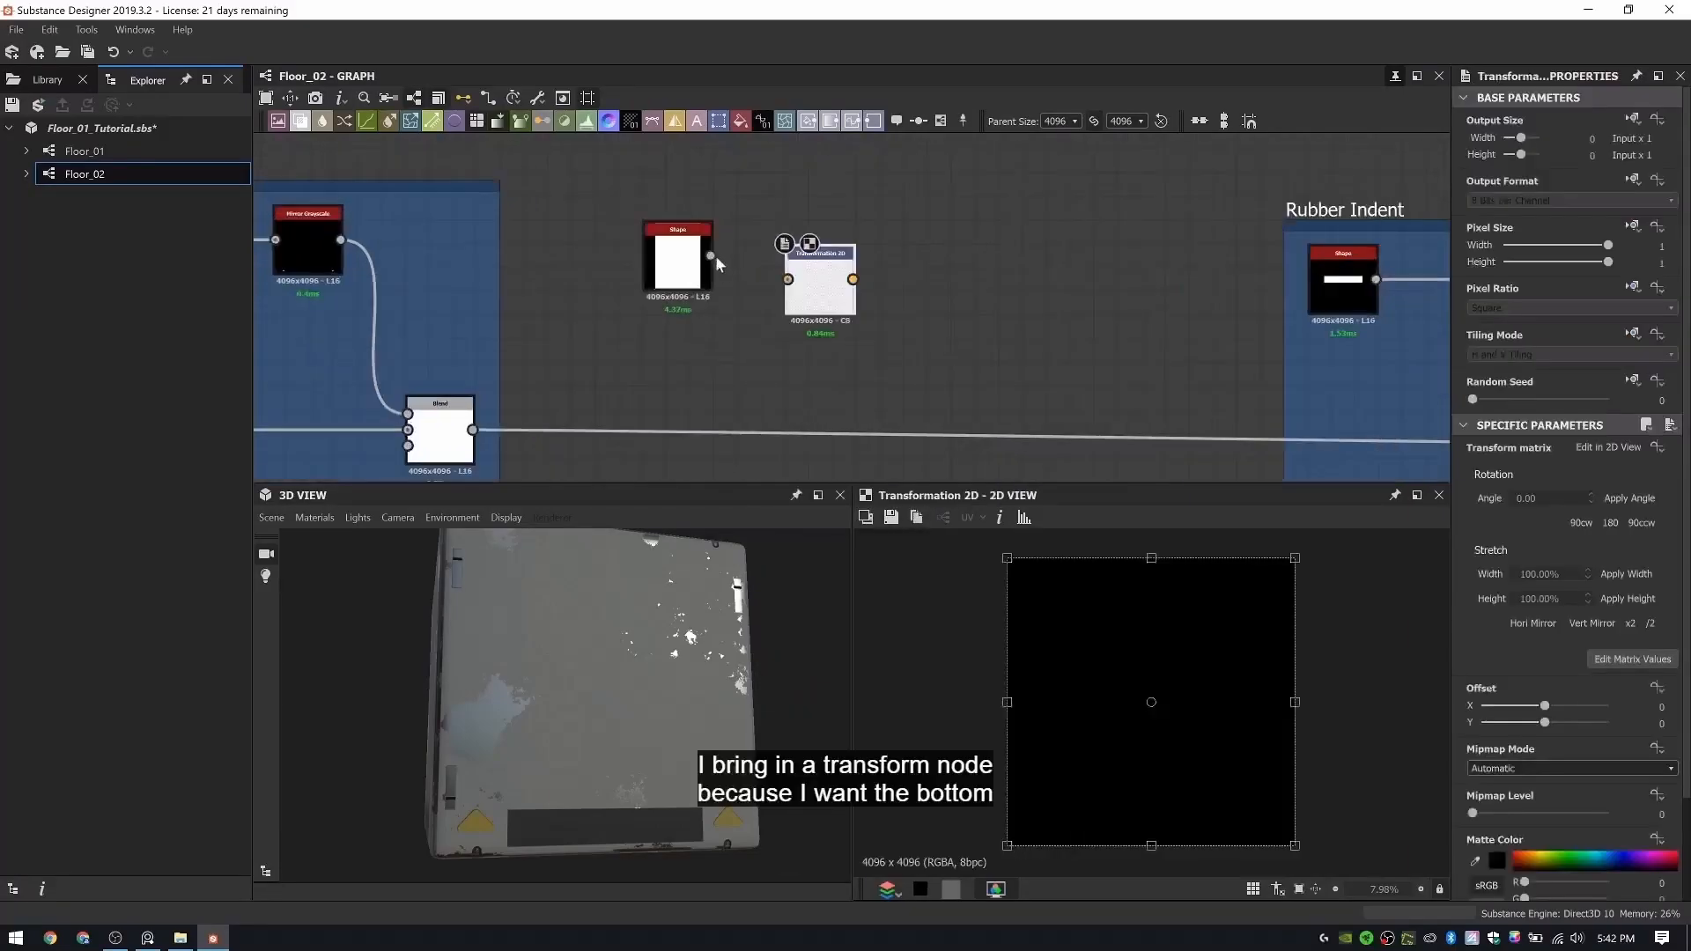
left_click_drag(712, 255, 804, 267)
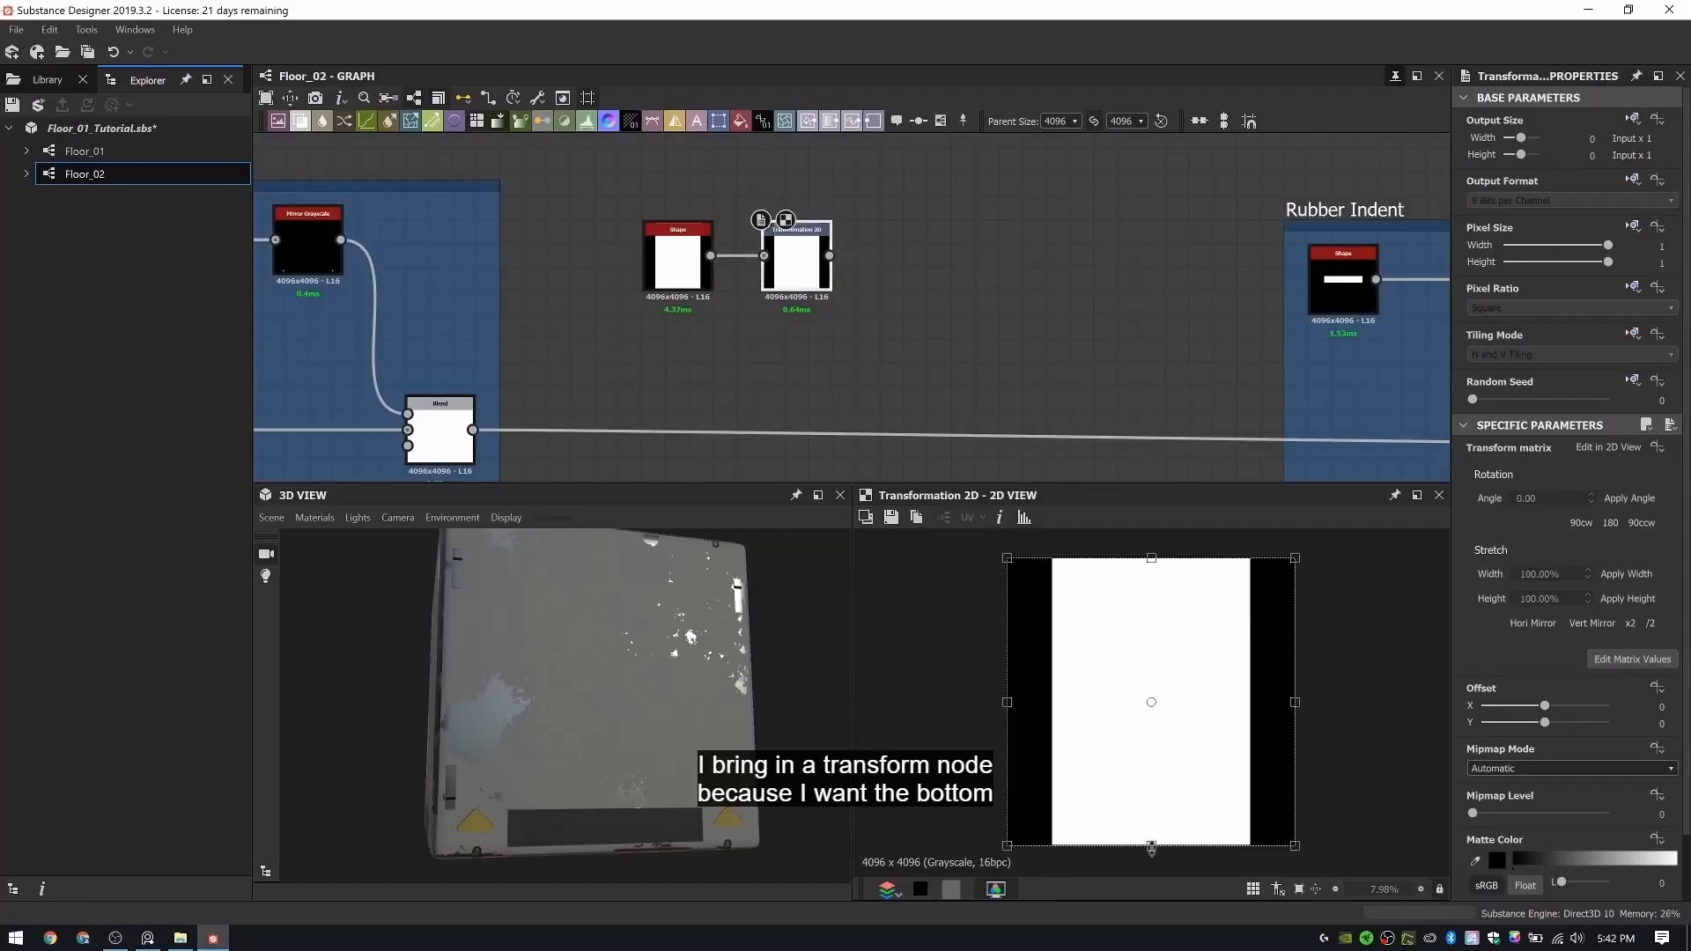
left_click_drag(1151, 836, 1153, 833)
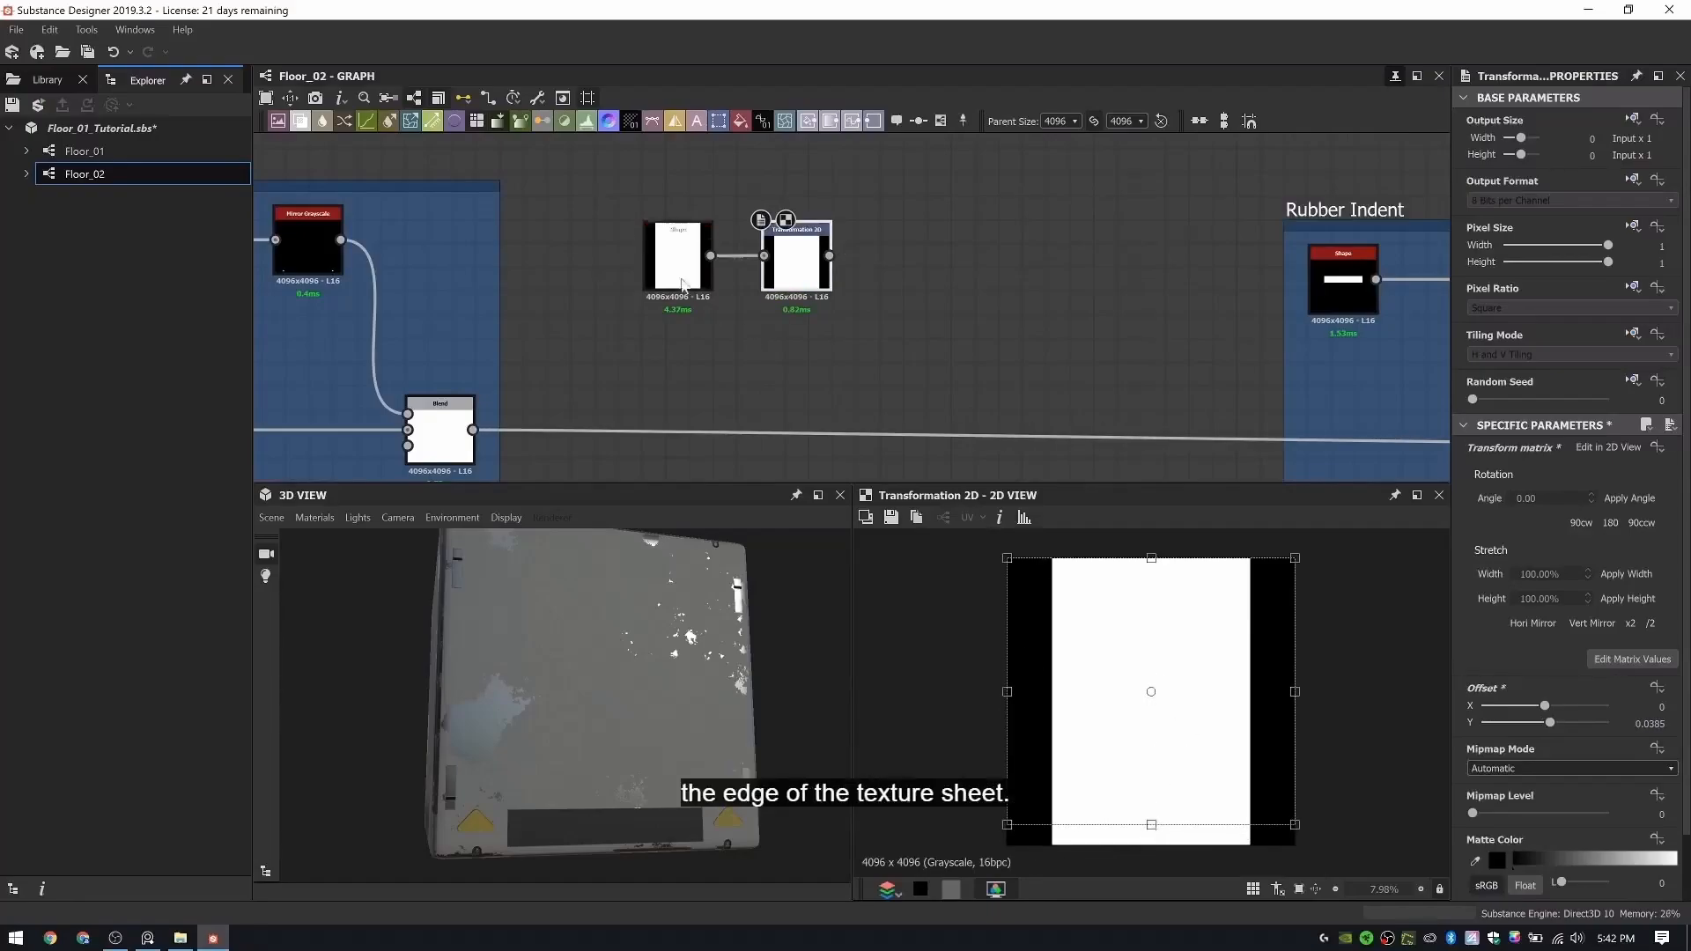
- Override the new Shape node's tiling mode as Absolute and set it to No Tiling
double_click(677, 260)
left_click(1635, 340)
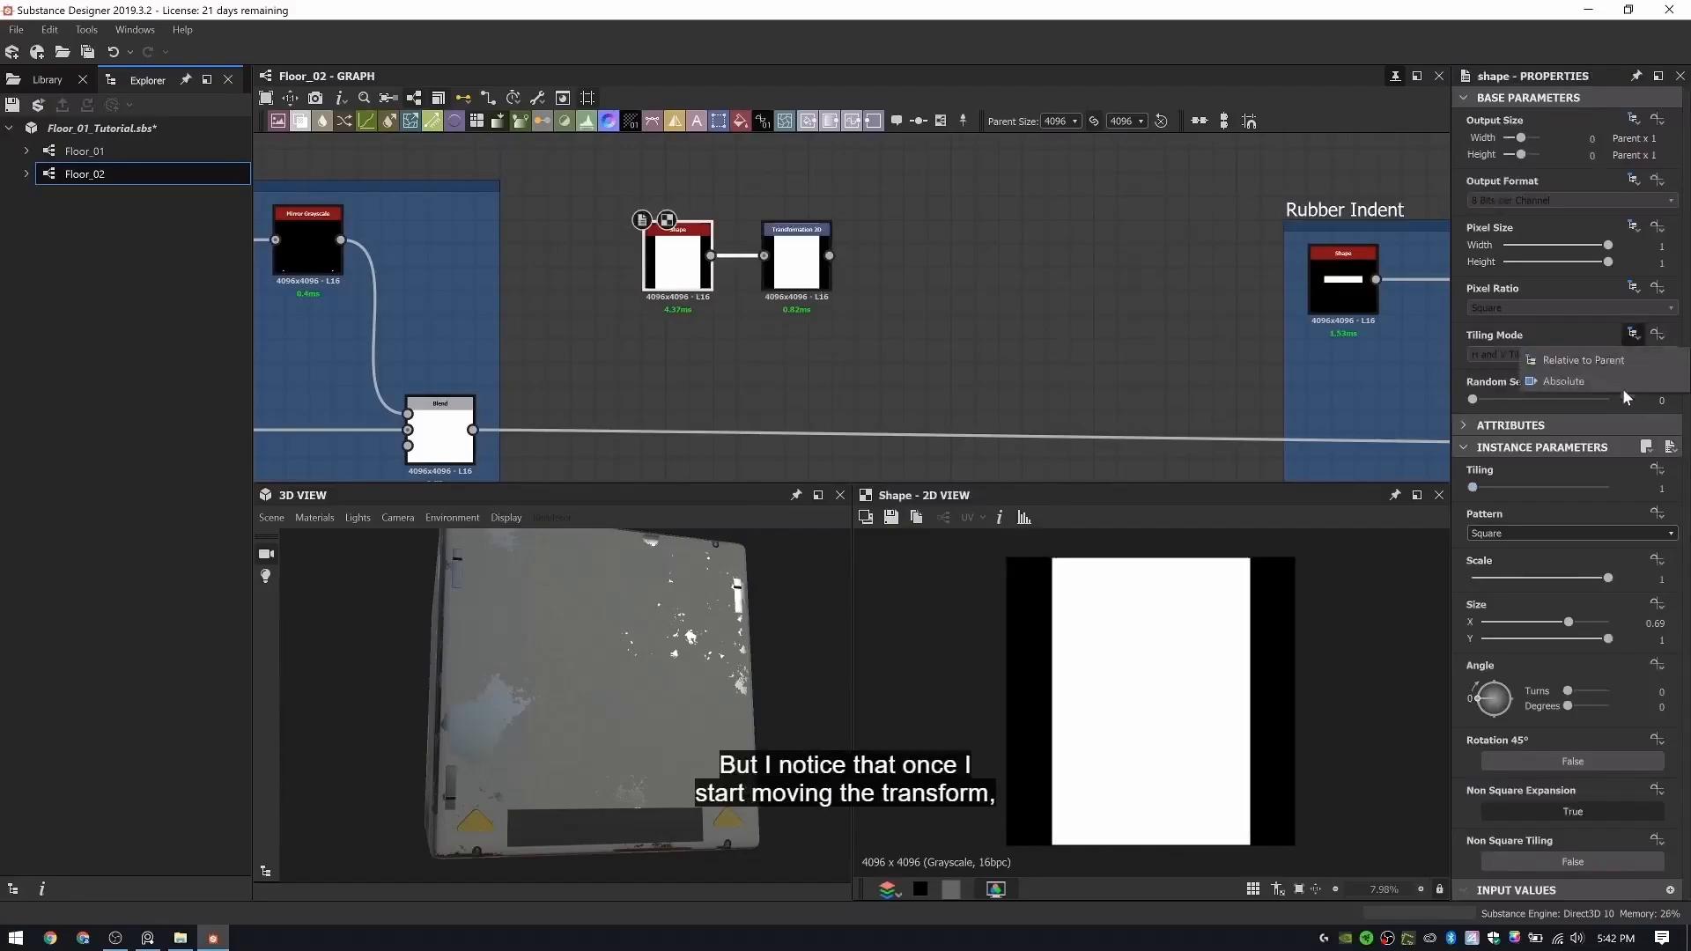
left_click(1622, 387)
left_click(1482, 354)
left_click(1514, 363)
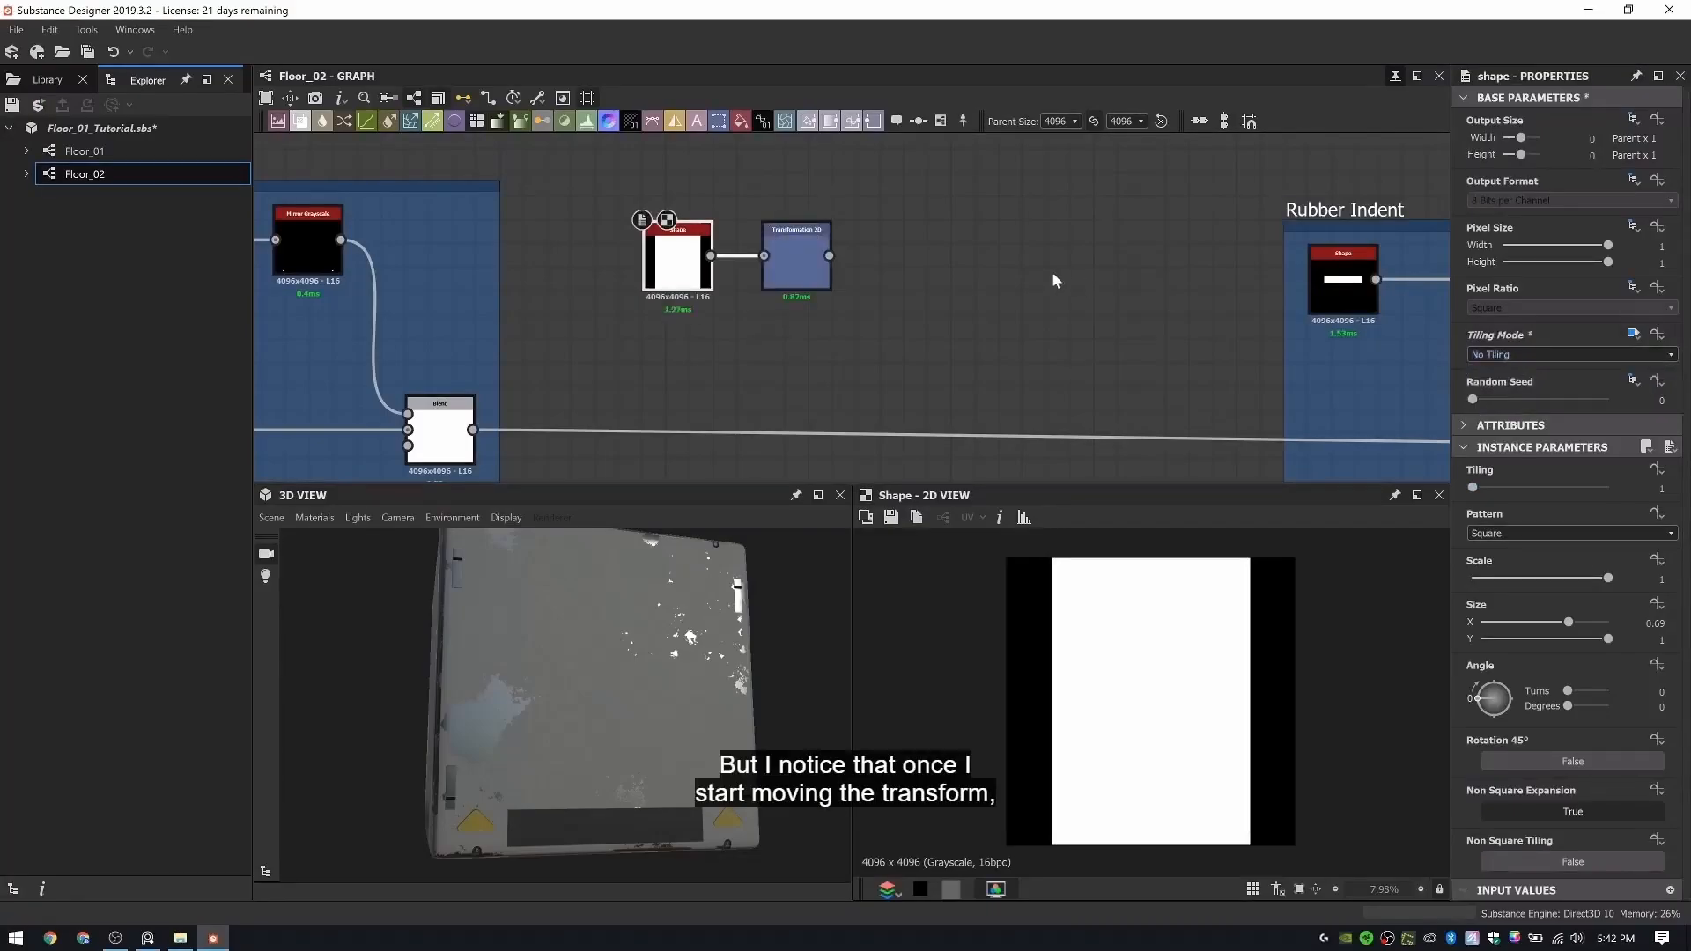
- Add a Bevel node connected after the Transformation 2D node and display its output in 2D
double_click(794, 269)
left_click_drag(793, 281, 886, 255)
left_click(923, 281)
key("space")
type("bev")
left_click(972, 317)
double_click(909, 278)
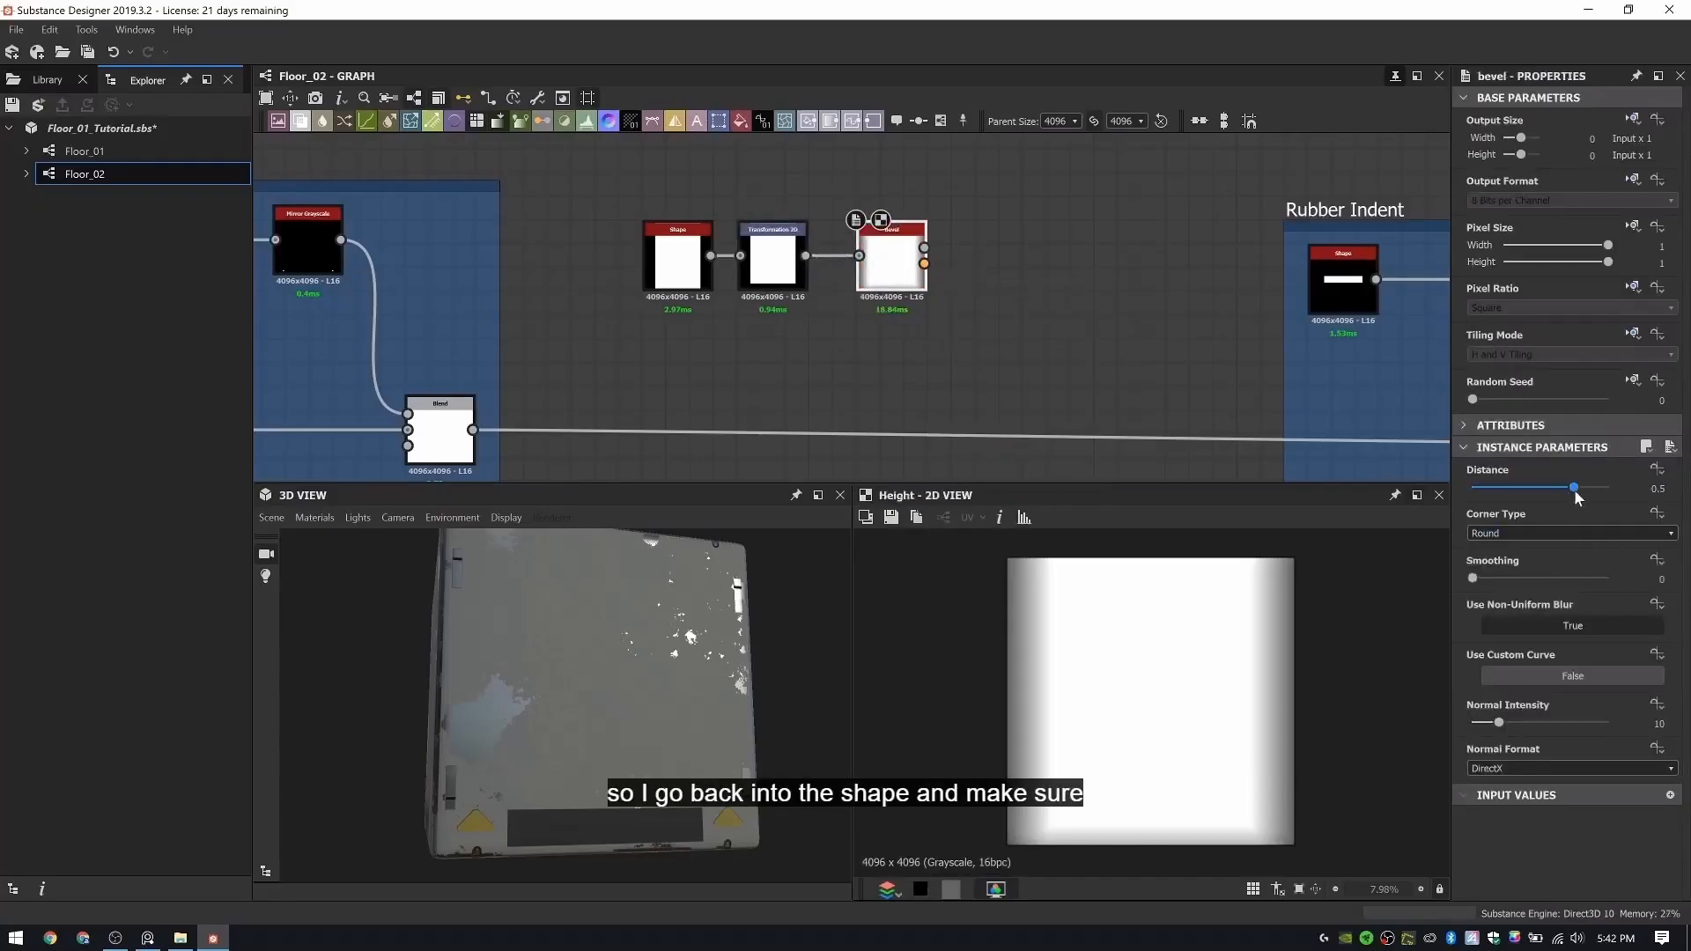
- Set the Bevel node's distance to -0.08 so the rectangle's edges slope inward
left_click_drag(1576, 498, 1535, 495)
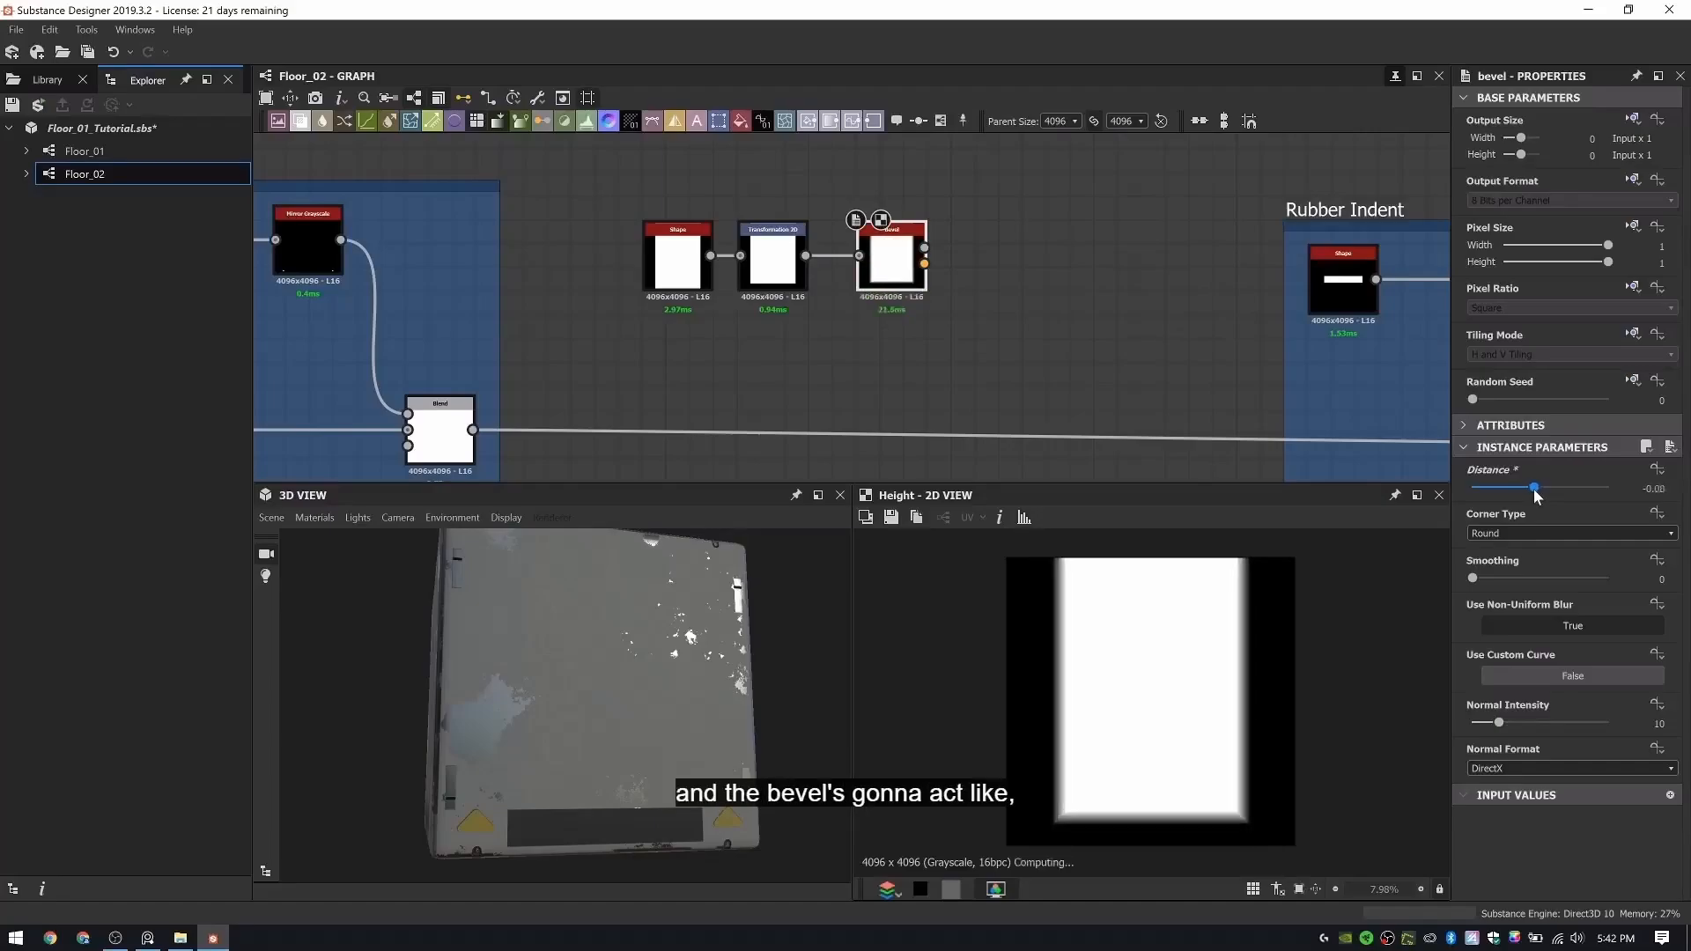
middle_click_drag(1069, 286, 923, 257)
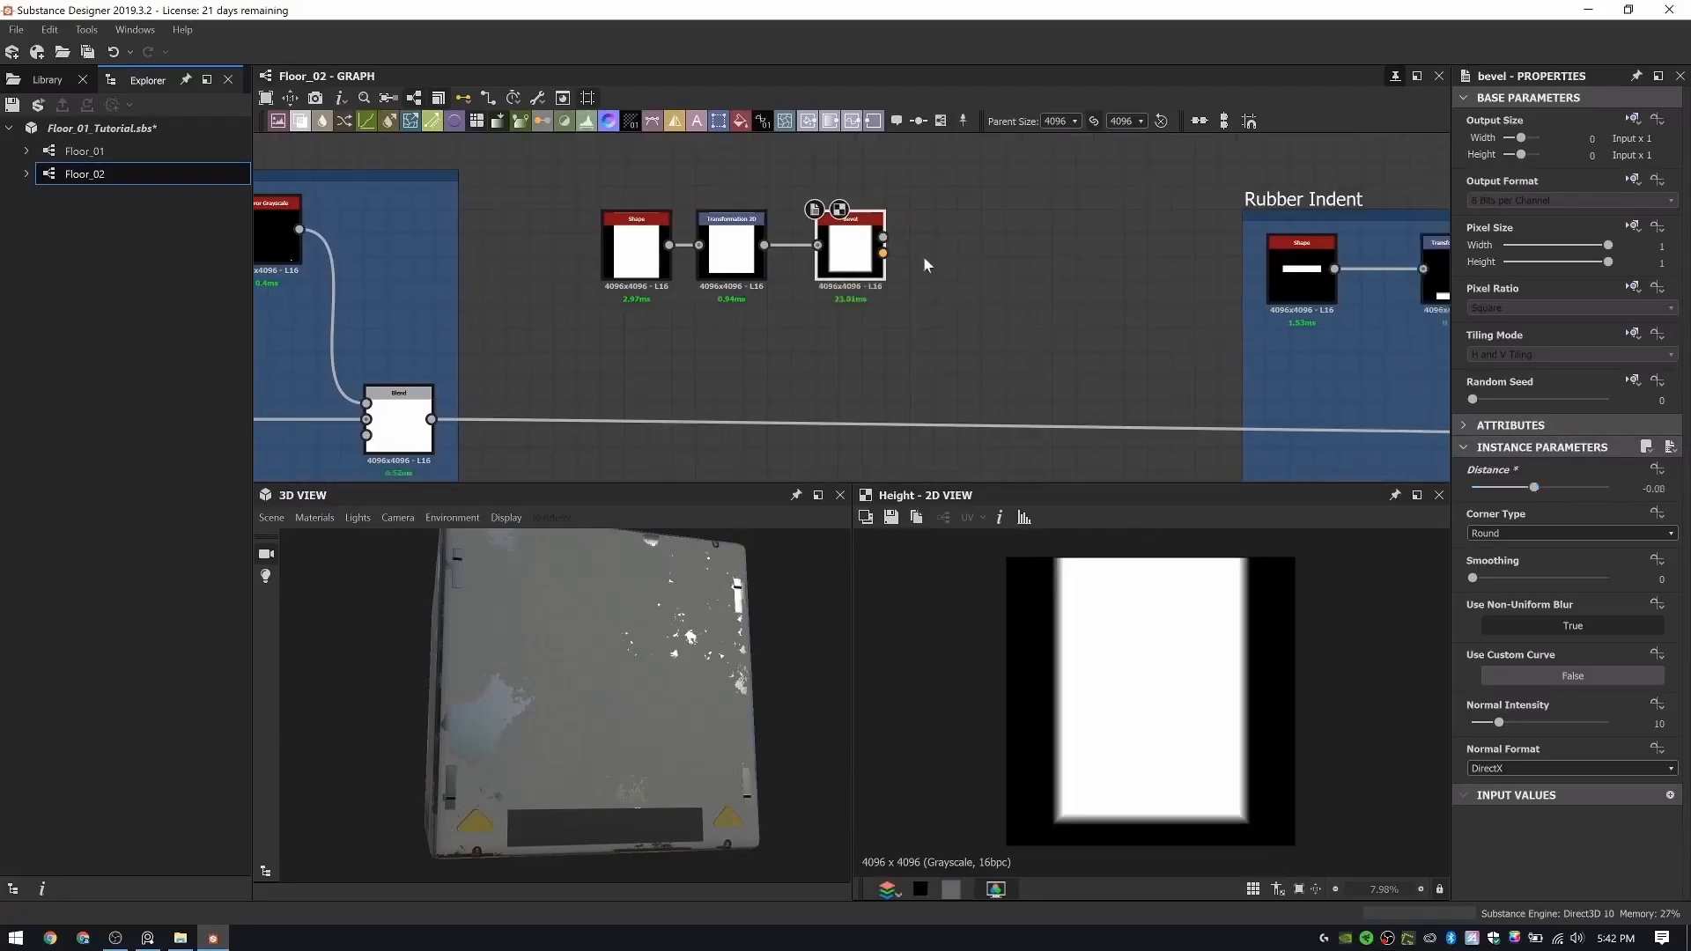
scroll(971, 287, "down", 3)
middle_click_drag(974, 312, 948, 275)
- Add a Blend node near the main connection line, just after the Bevel node
key("space")
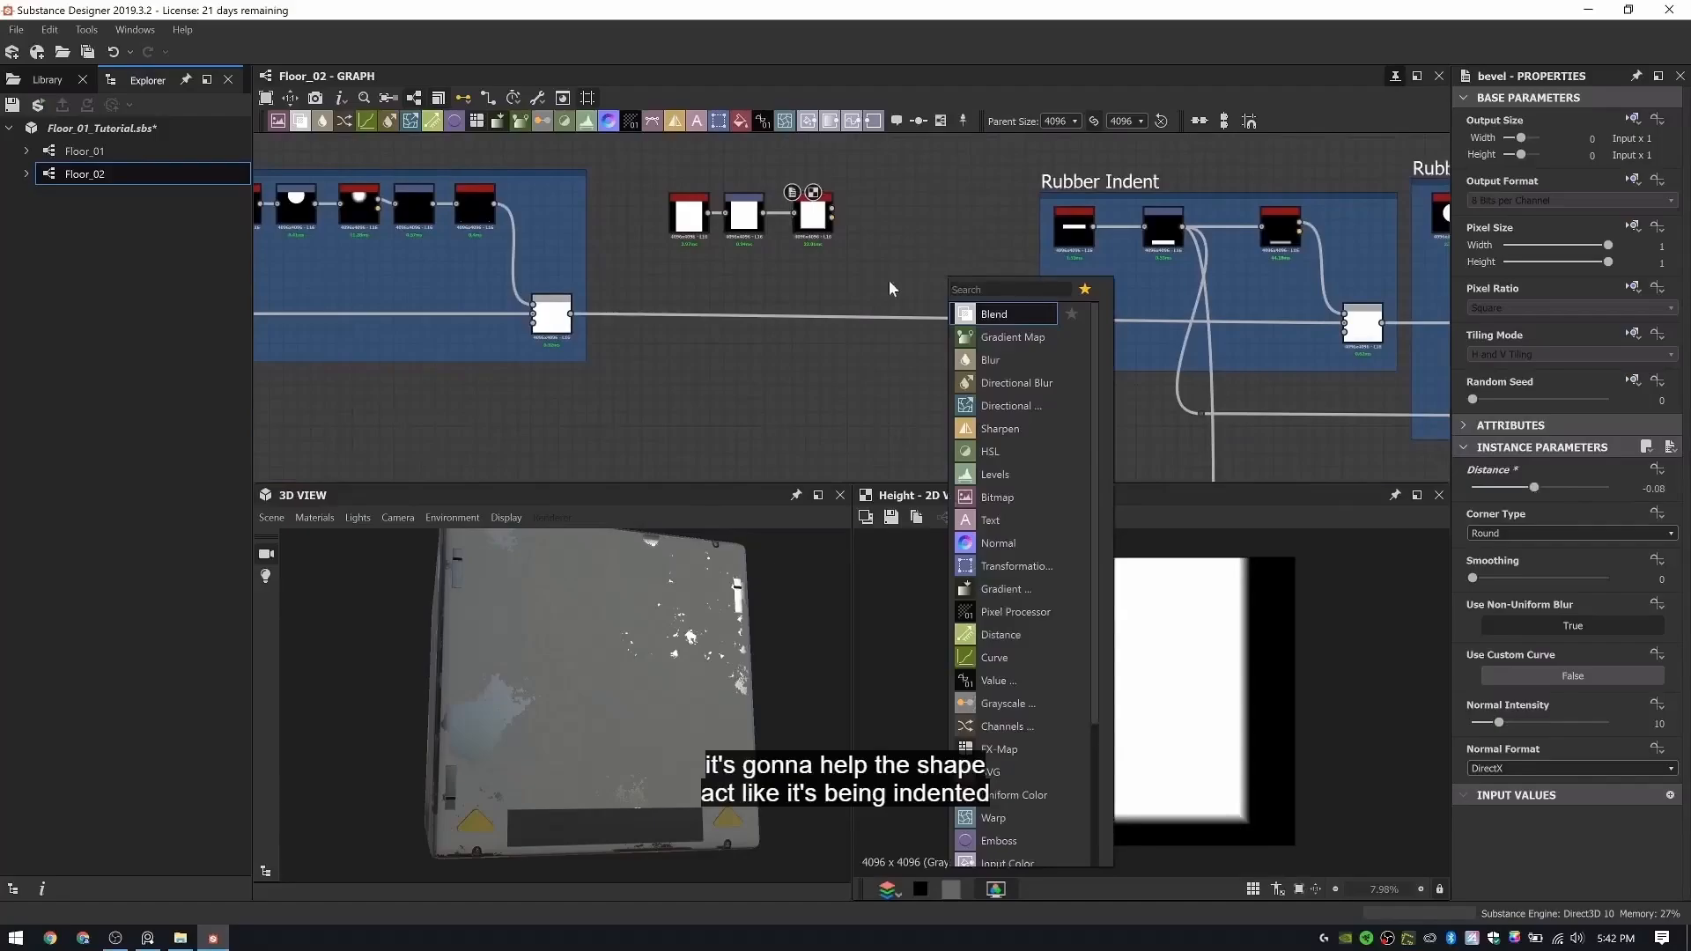
key("Escape")
key("space")
type("he")
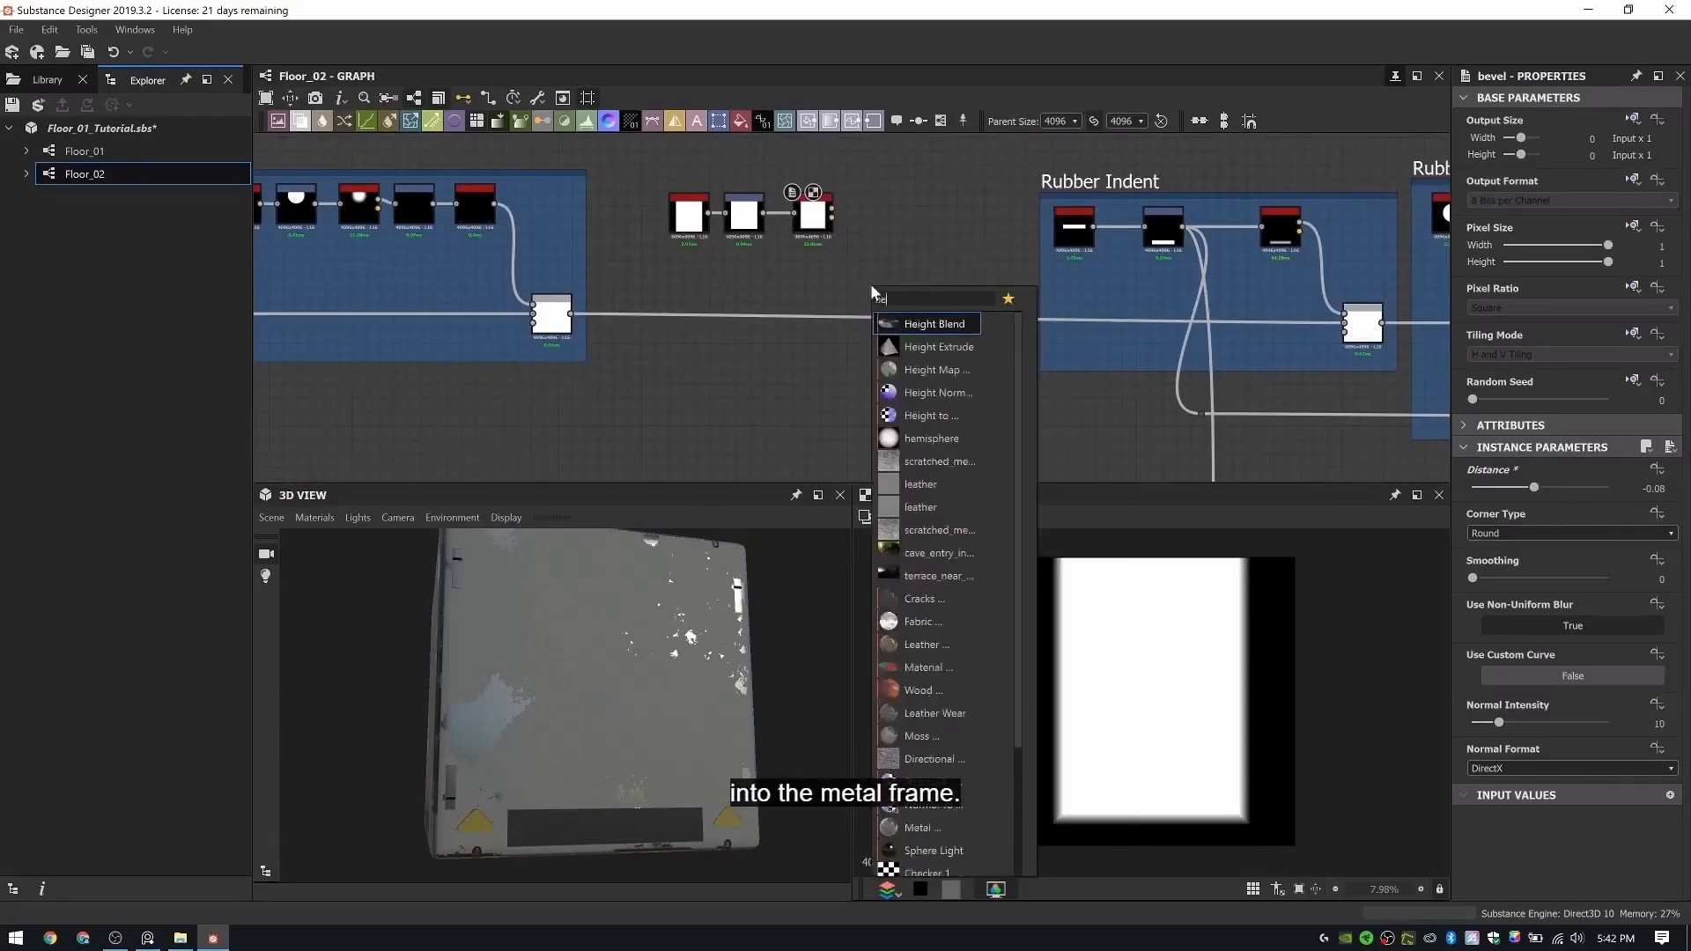
key("Escape")
key("space")
type("blend")
key("Return")
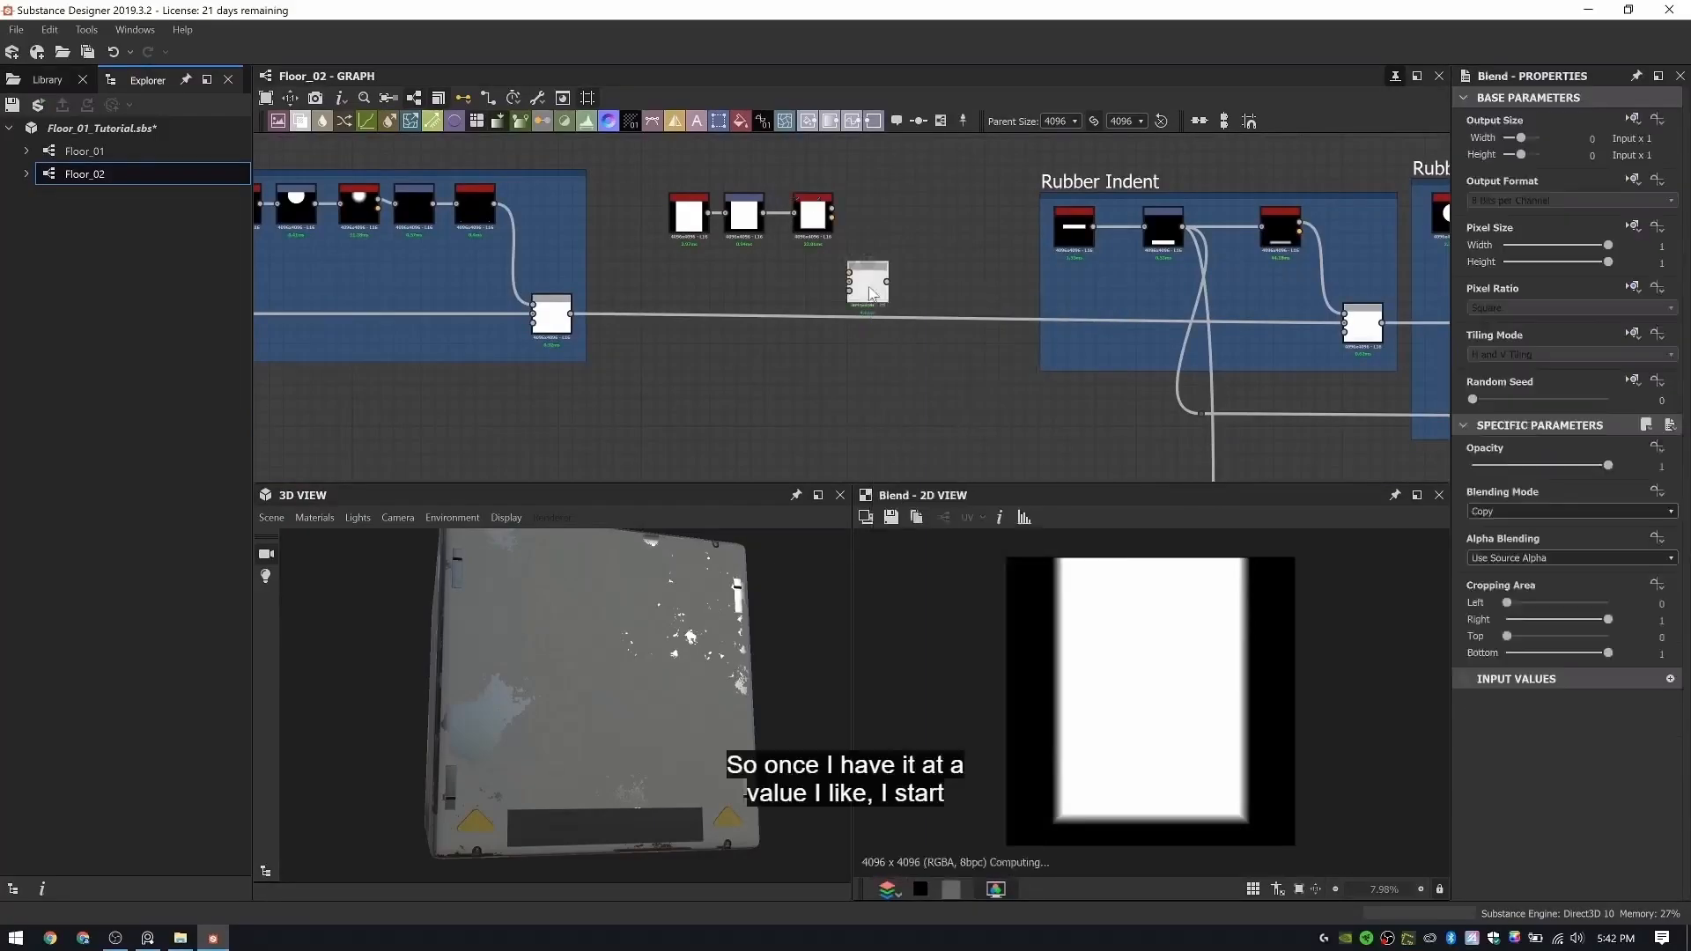
- Feed the new Blend with the Bevel height as foreground and the preceding group's final Blend as background
scroll(868, 291, "up", 3)
left_click_drag(860, 276, 932, 289)
left_click_drag(363, 340, 1025, 311)
left_click_drag(814, 159, 986, 293)
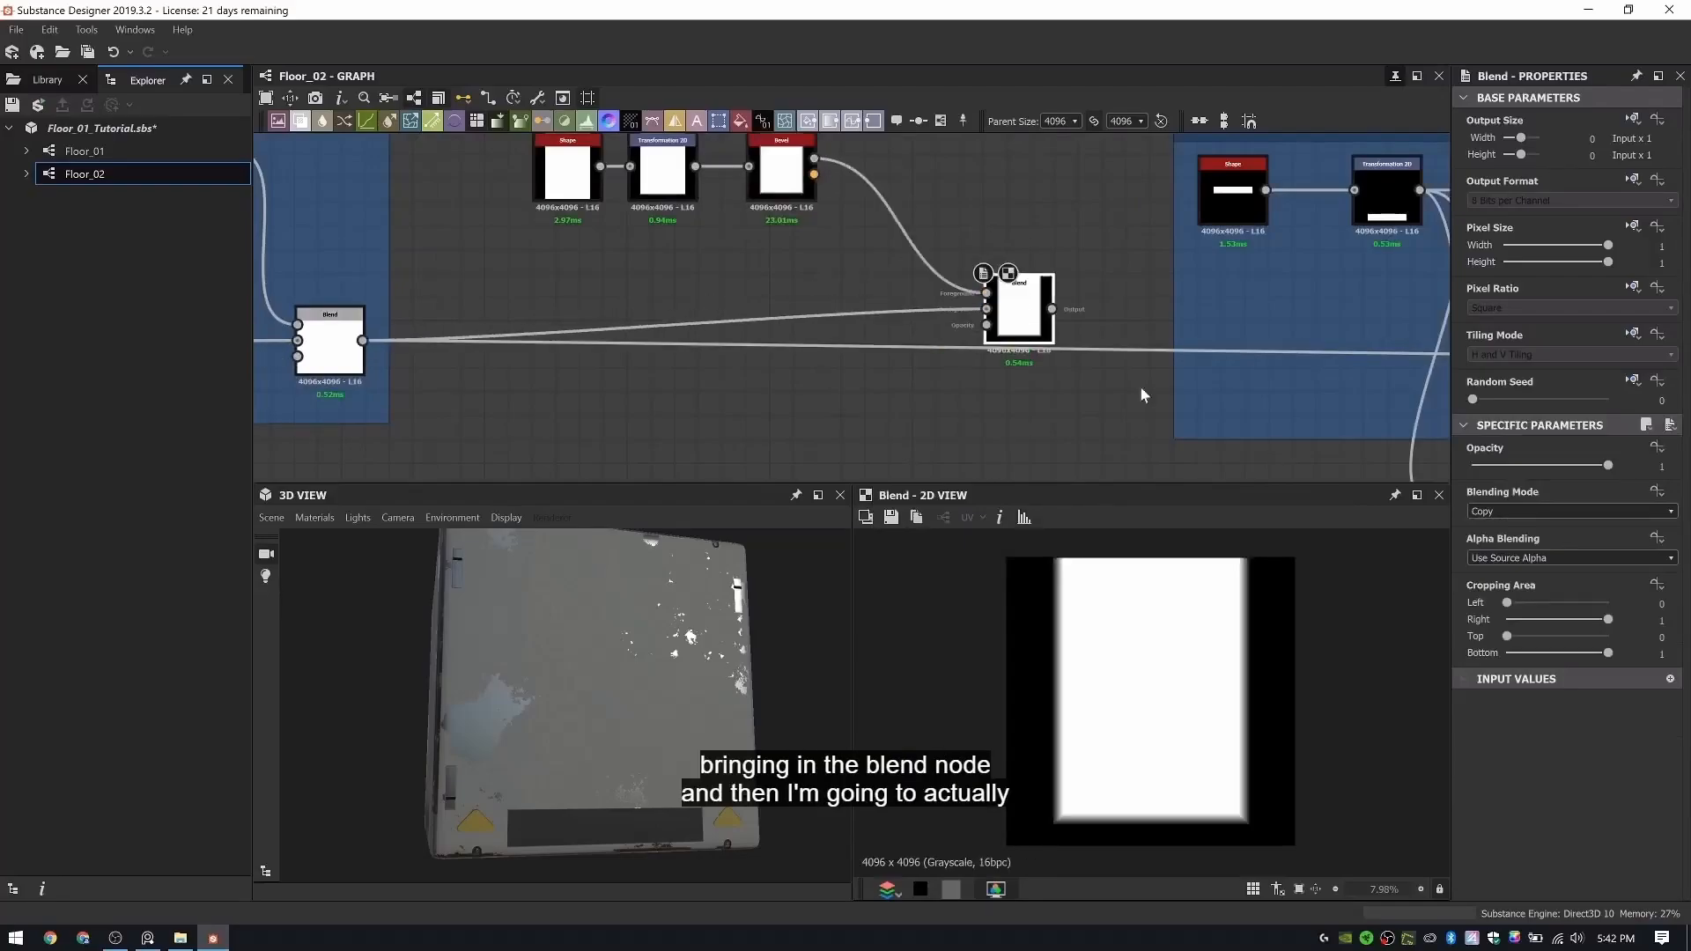
- Set the new Blend's blending mode to Subtract and its opacity to 0.2
left_click(1519, 511)
left_click(1516, 546)
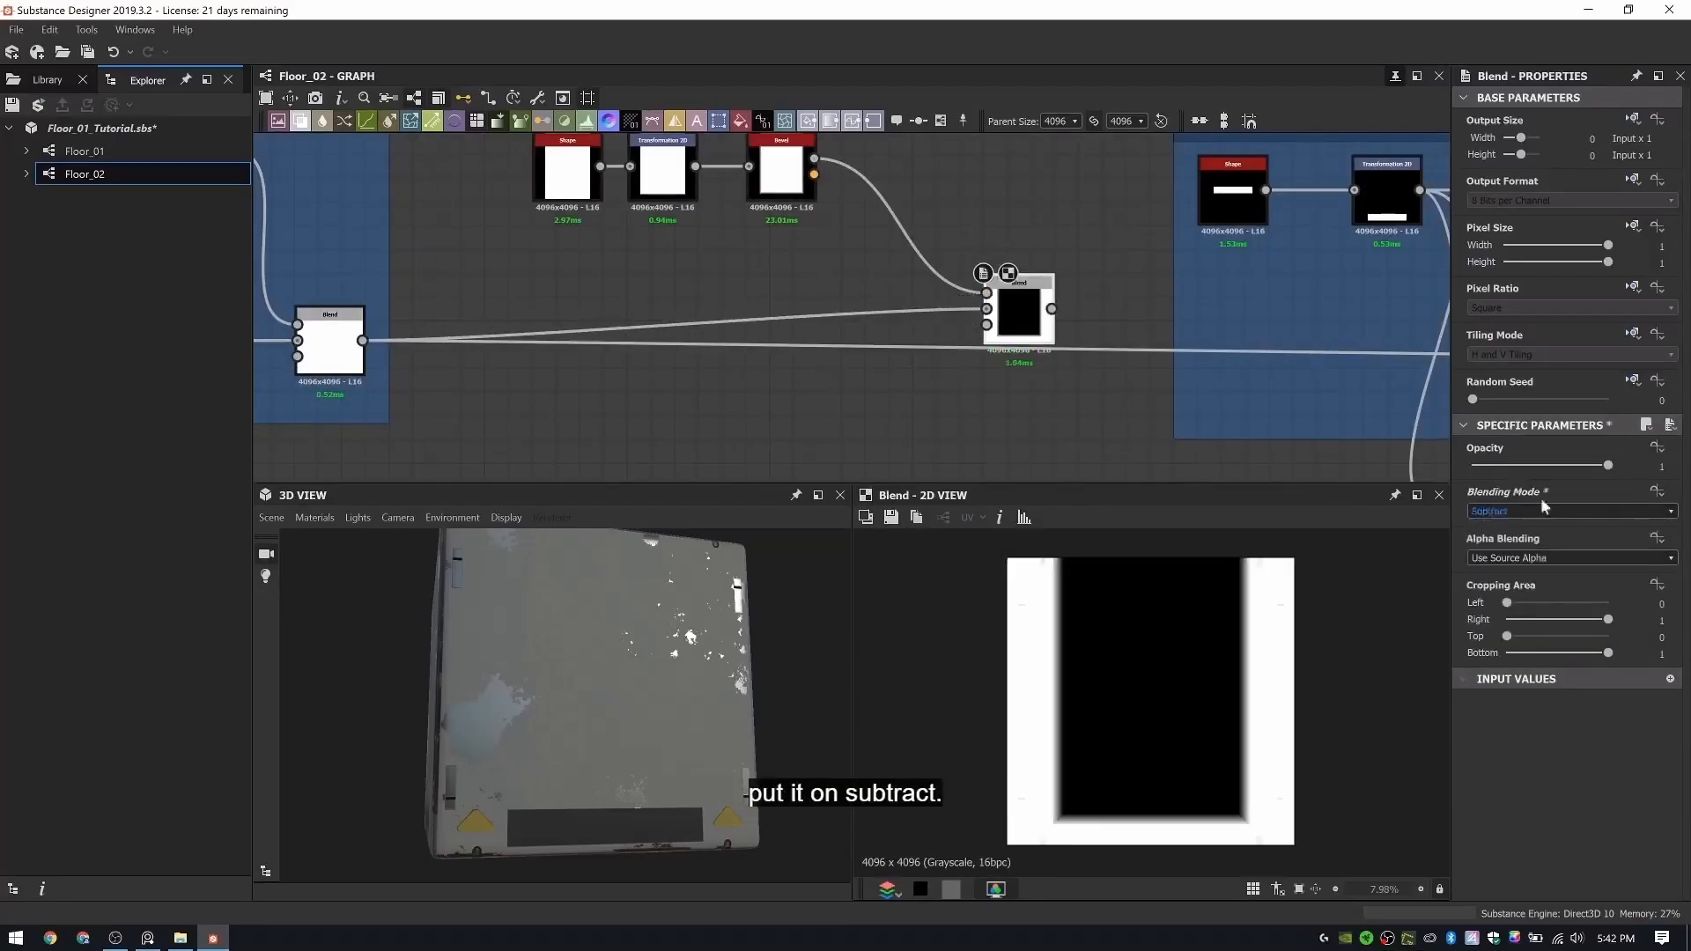
left_click_drag(1540, 472, 1502, 492)
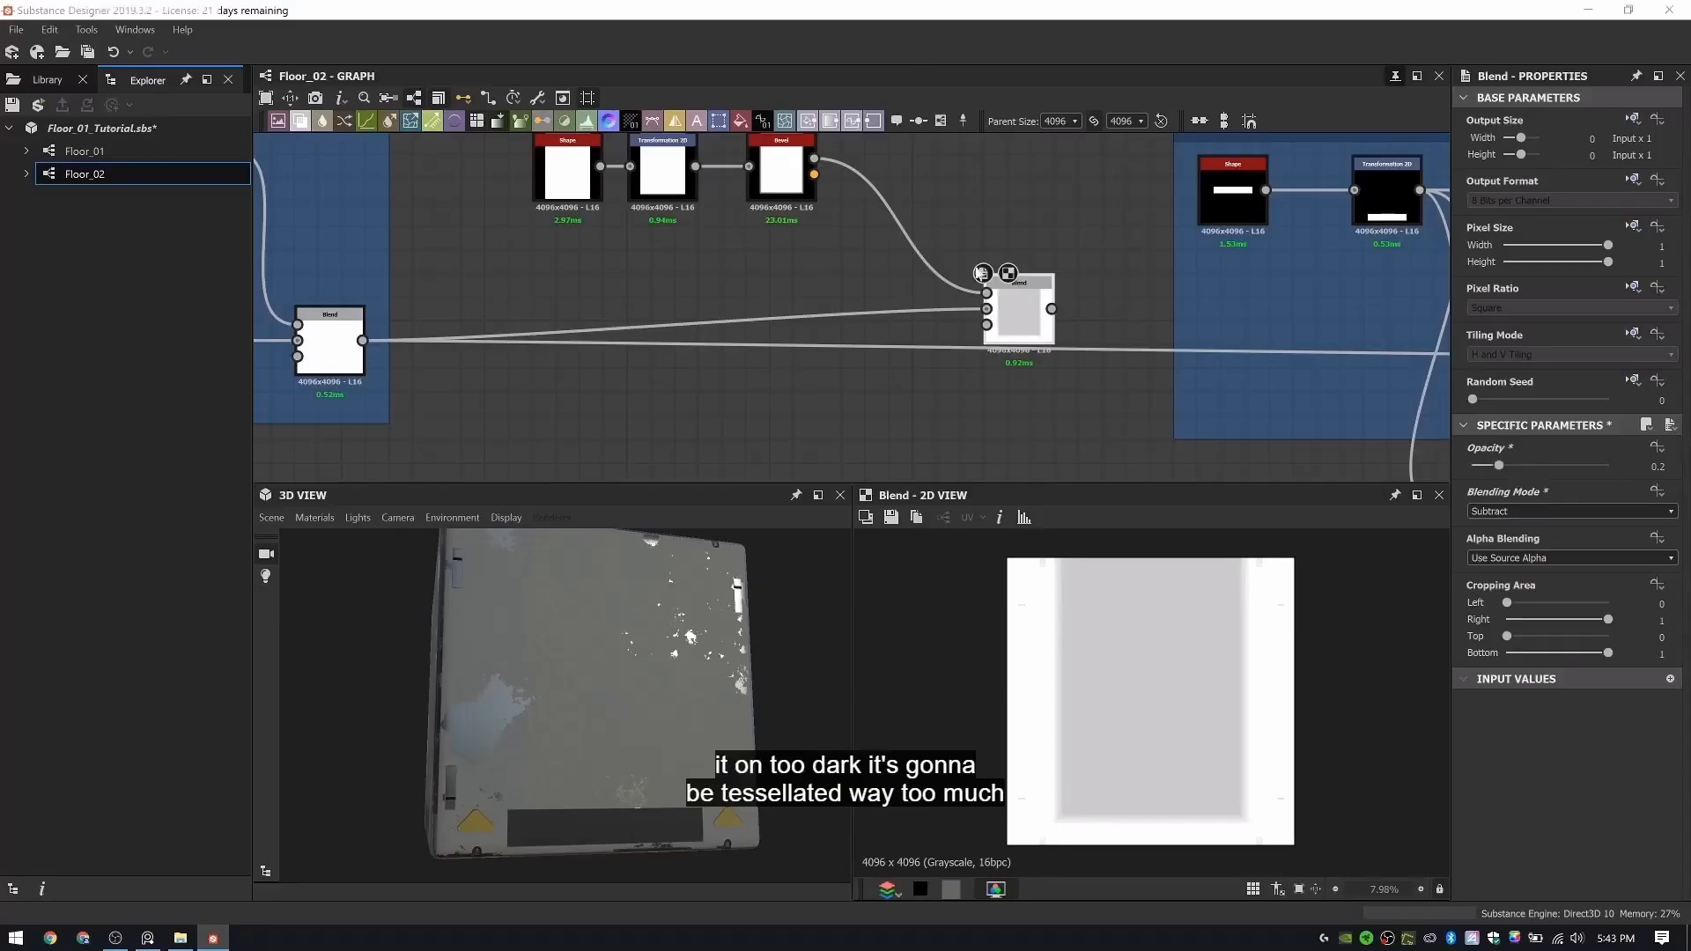
- Connect the Subtract Blend's output to the background of the Rubber Pattern group's final Blend, bypassing the Rubber Indent group
middle_click_drag(951, 177, 698, 158)
scroll(934, 235, "down", 3)
middle_click_drag(934, 235, 755, 240)
middle_click_drag(1007, 289, 876, 282)
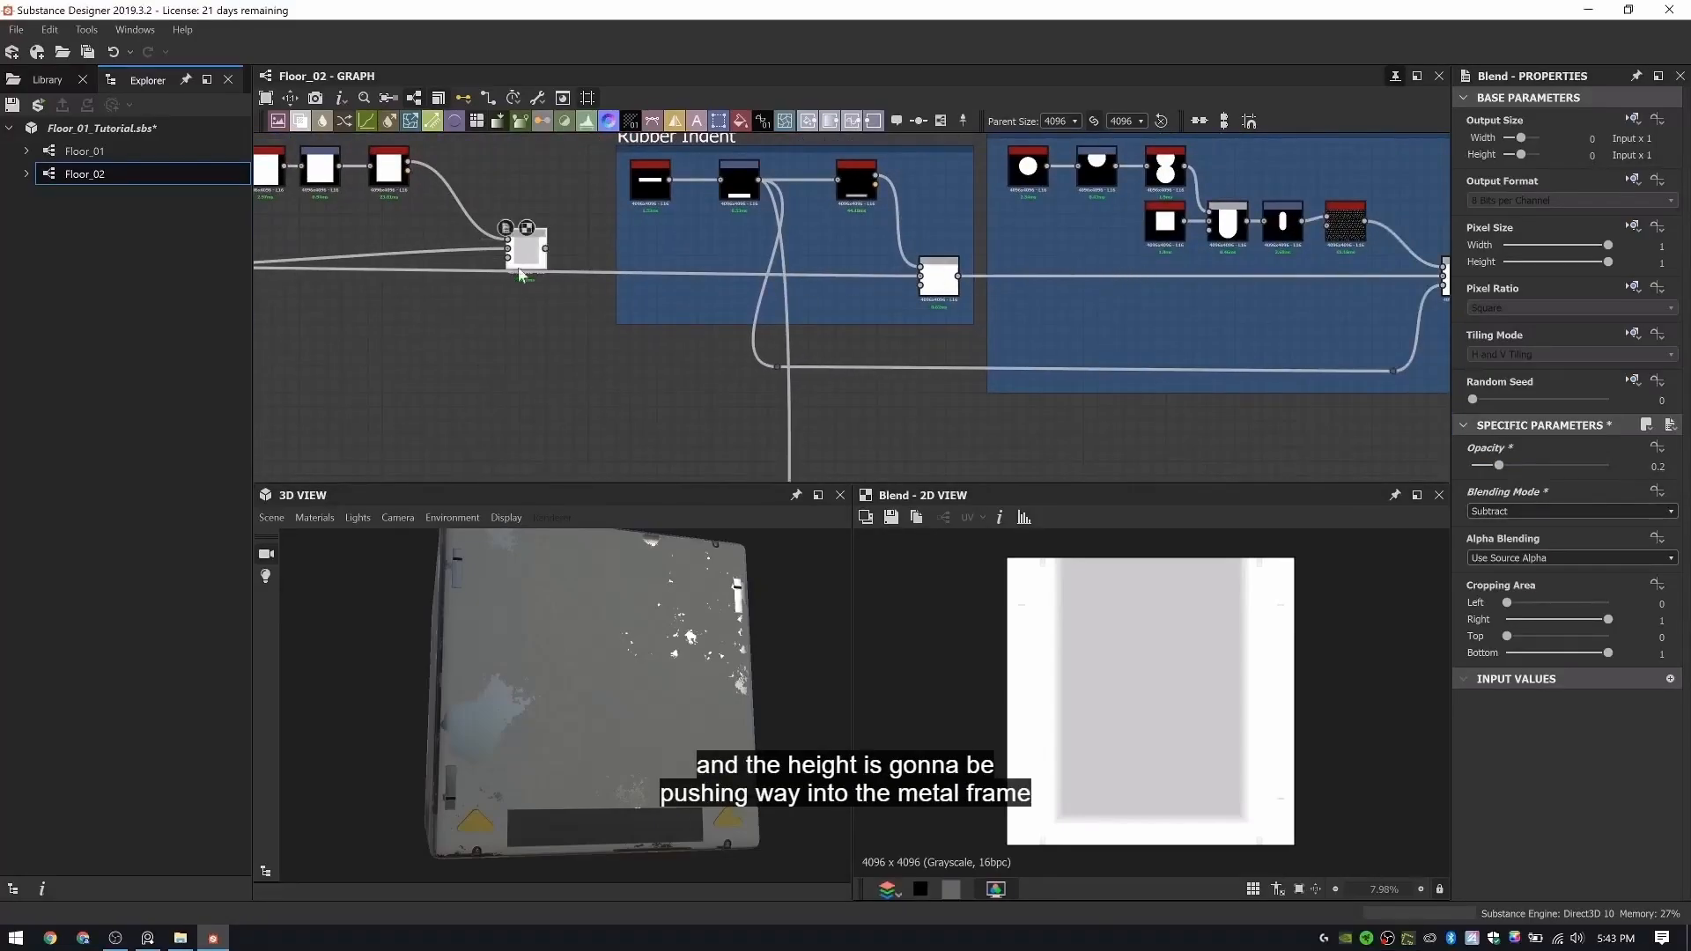
middle_click_drag(1100, 276, 831, 294)
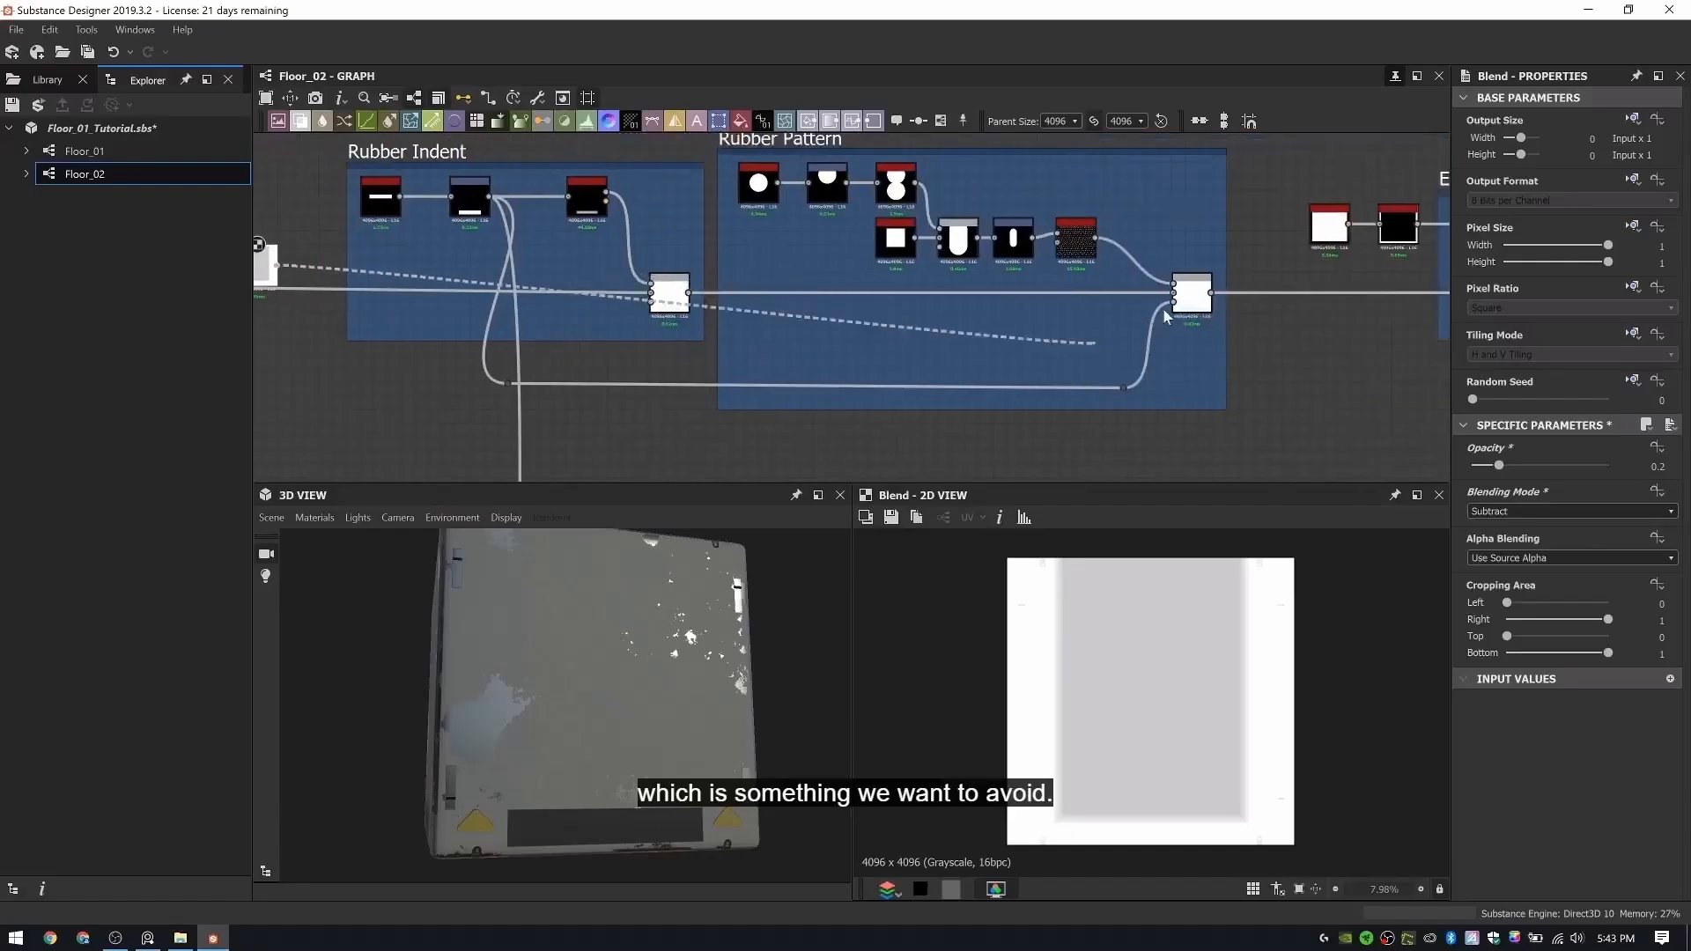
middle_click_drag(944, 340, 1092, 395)
- Delete the Rubber Indent frame together with all of its nodes
scroll(1092, 395, "down", 2)
left_click_drag(729, 264, 674, 152)
left_click(924, 150)
middle_click_drag(881, 186, 896, 228)
left_click_drag(921, 166, 630, 336)
key("Delete")
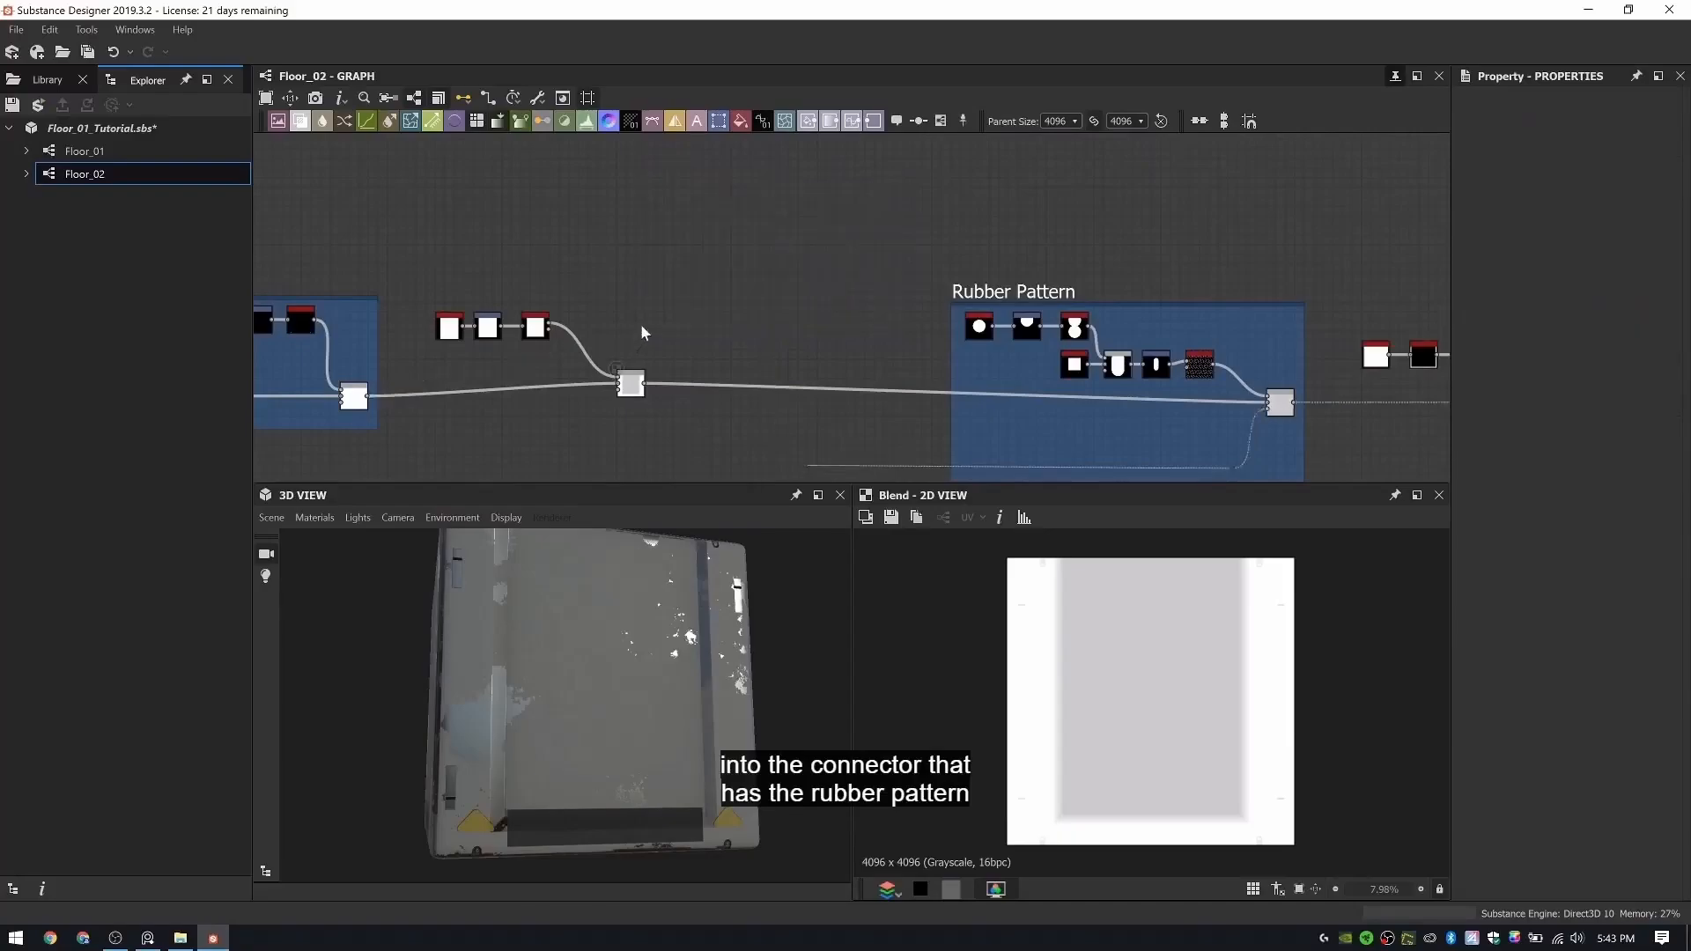
- Refine the indent's Bevel with a distance of -0.05 and a smoothing of 3.65, checking the edge on the 3D preview
left_click_drag(662, 702, 584, 712)
scroll(690, 374, "up", 3)
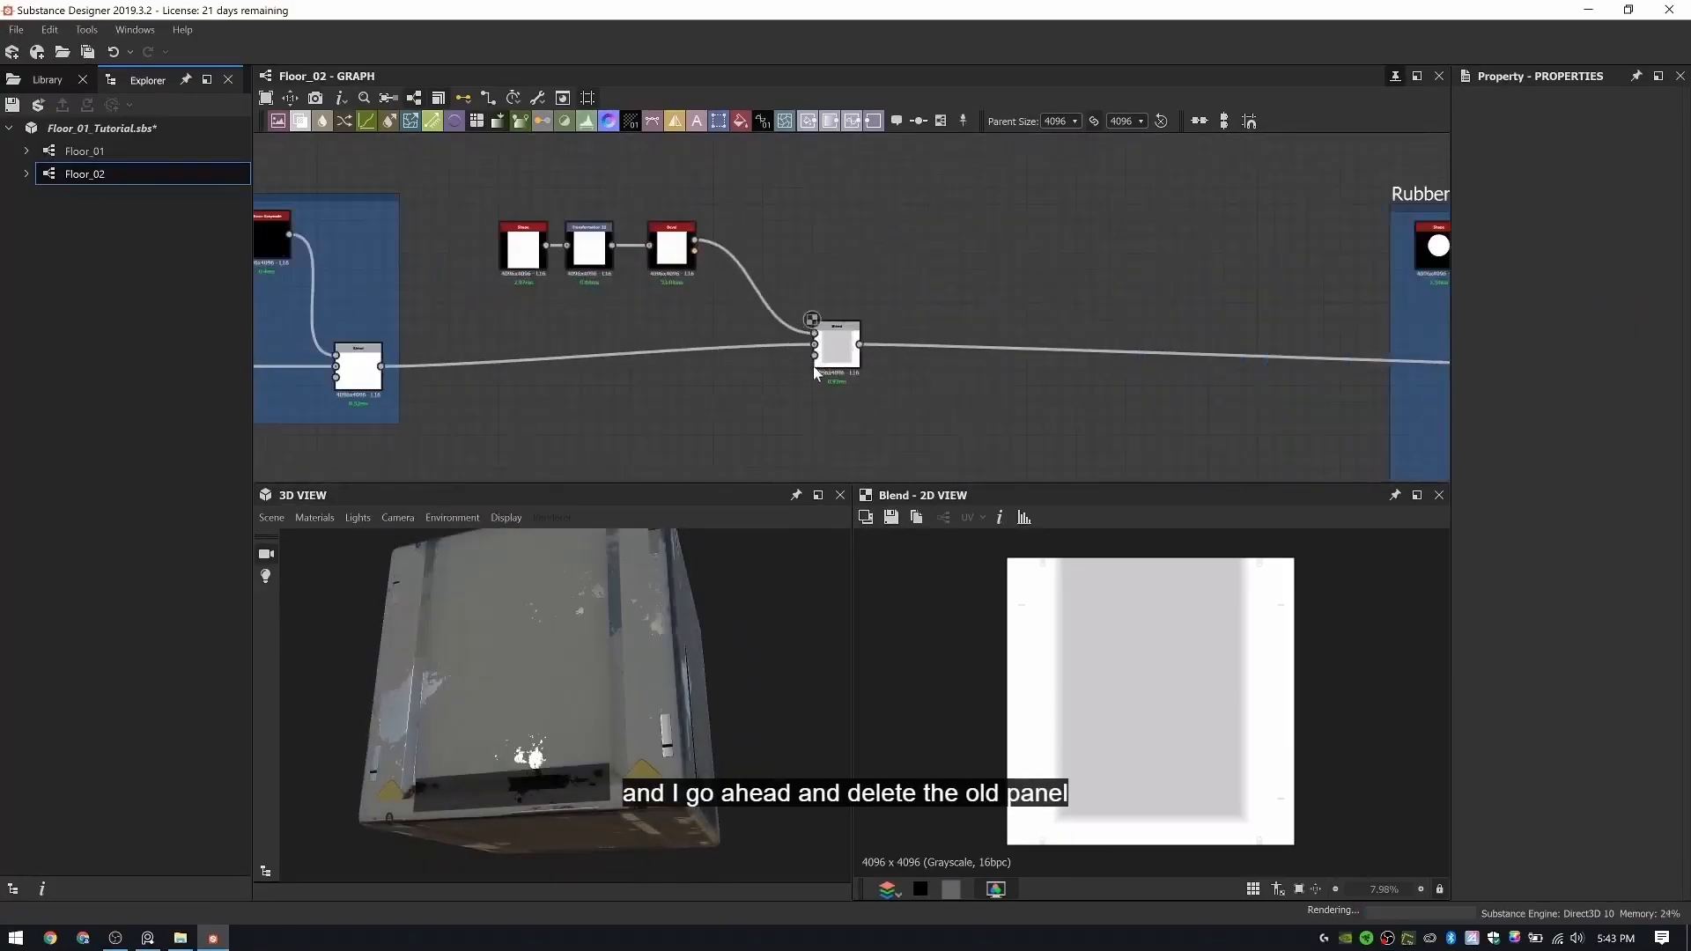
left_click_drag(827, 375, 830, 370)
scroll(591, 258, "up", 5)
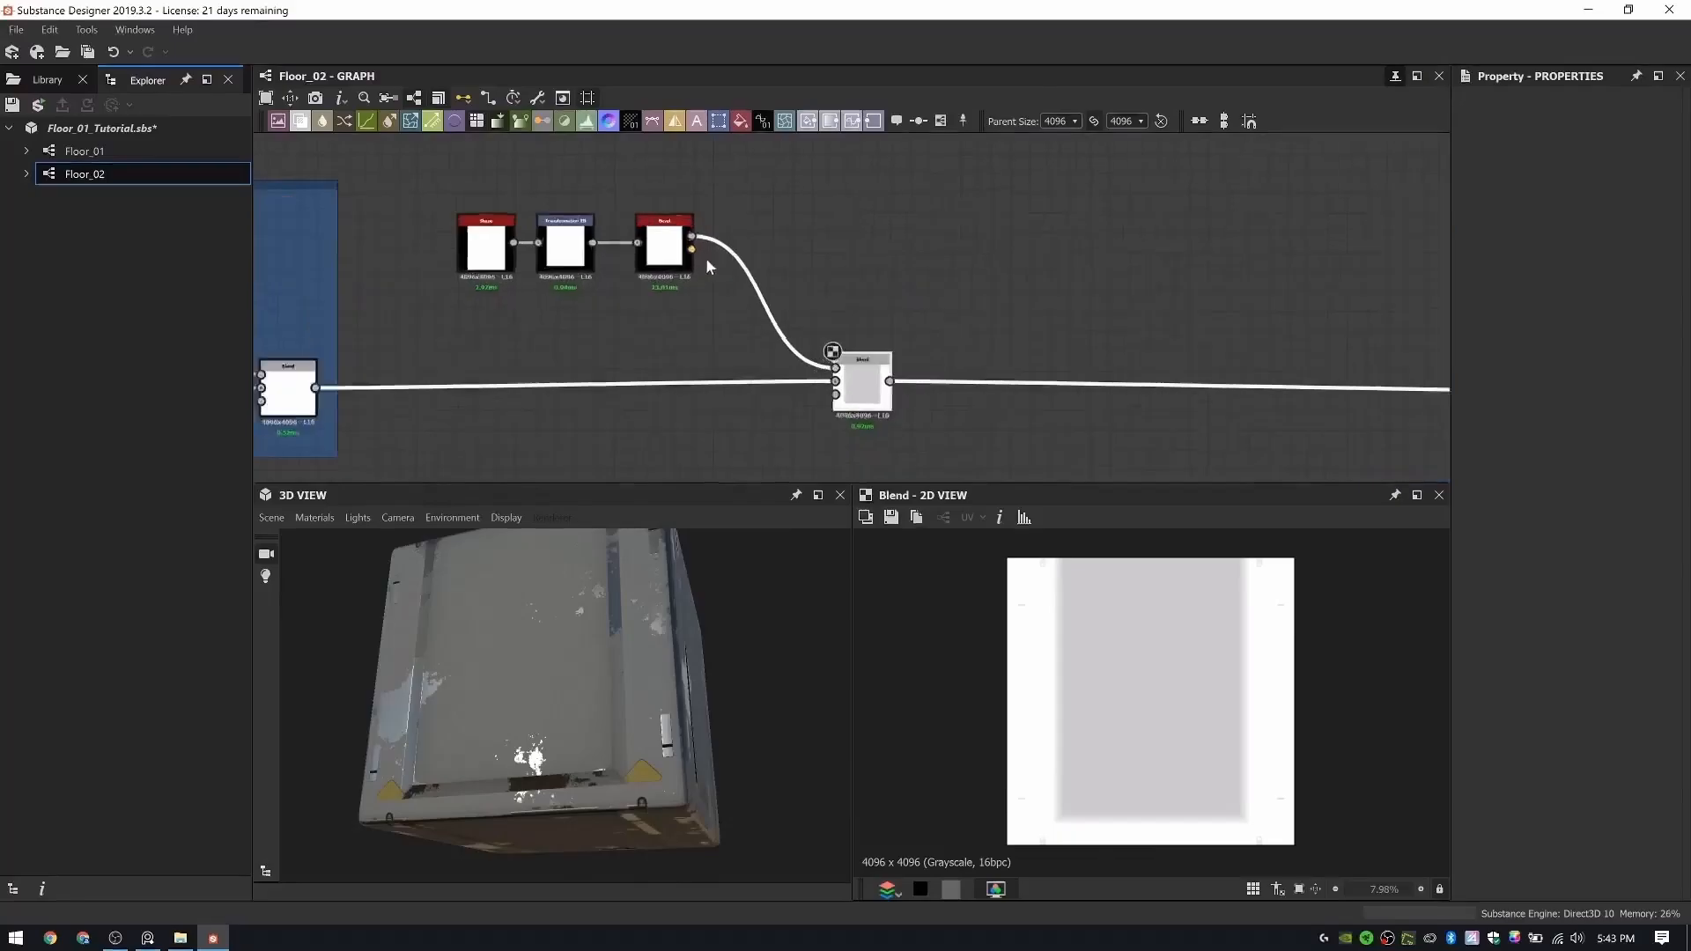
double_click(899, 264)
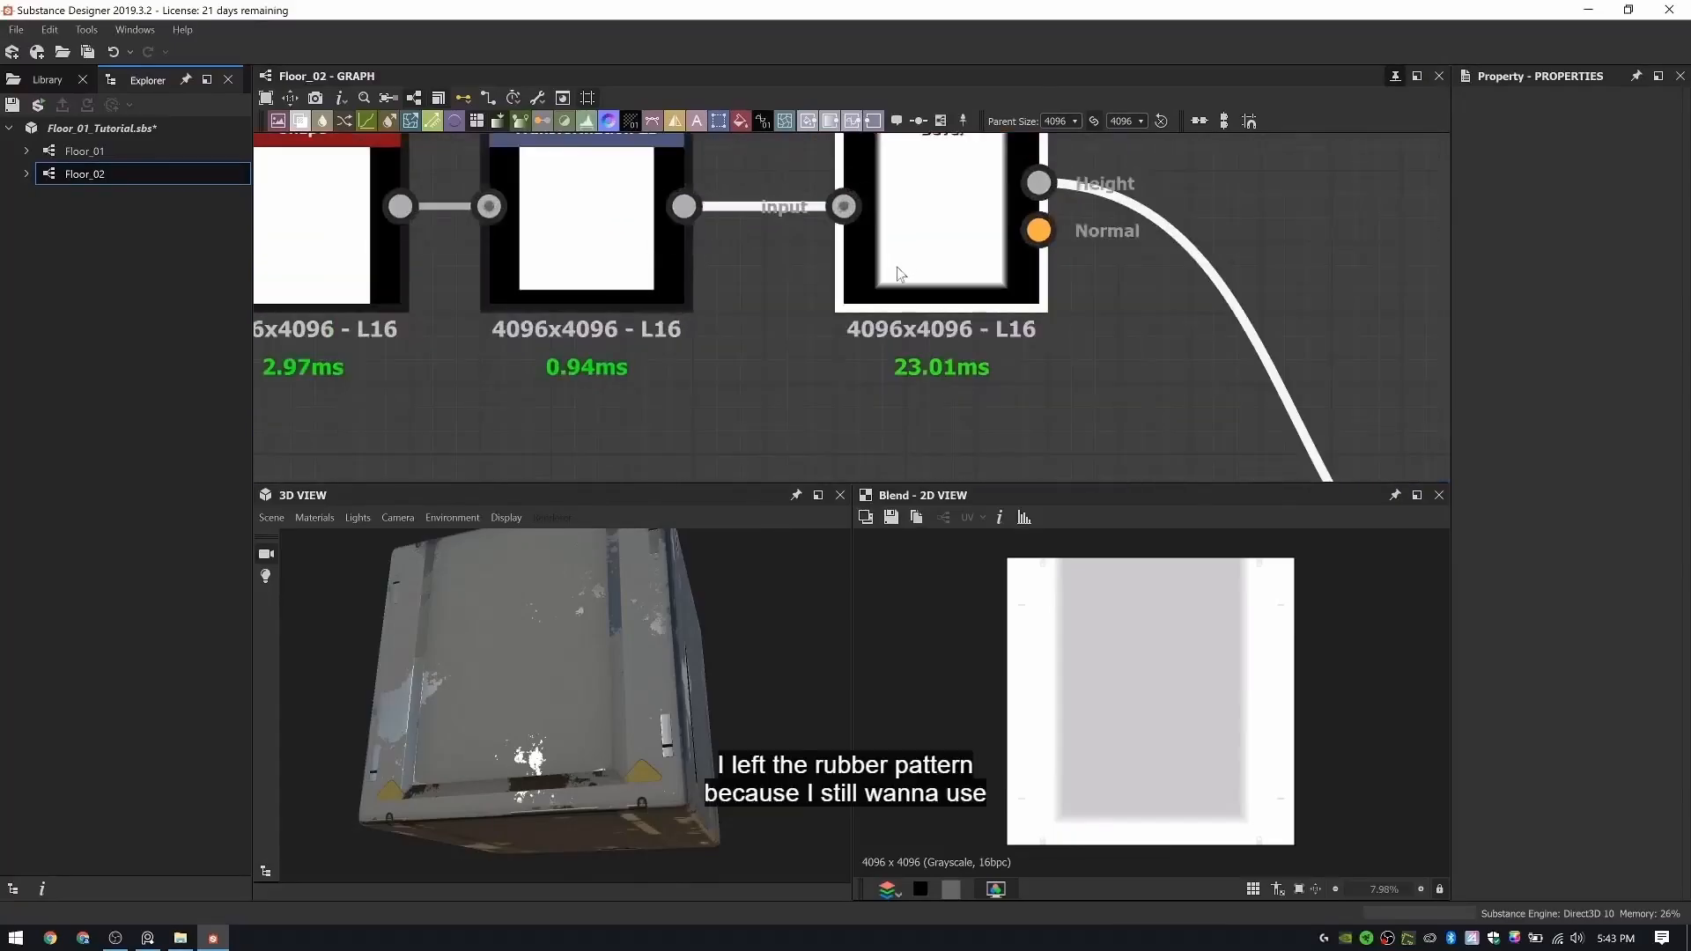
left_click_drag(520, 665, 543, 705)
middle_click_drag(542, 706, 588, 694)
scroll(608, 689, "up", 4)
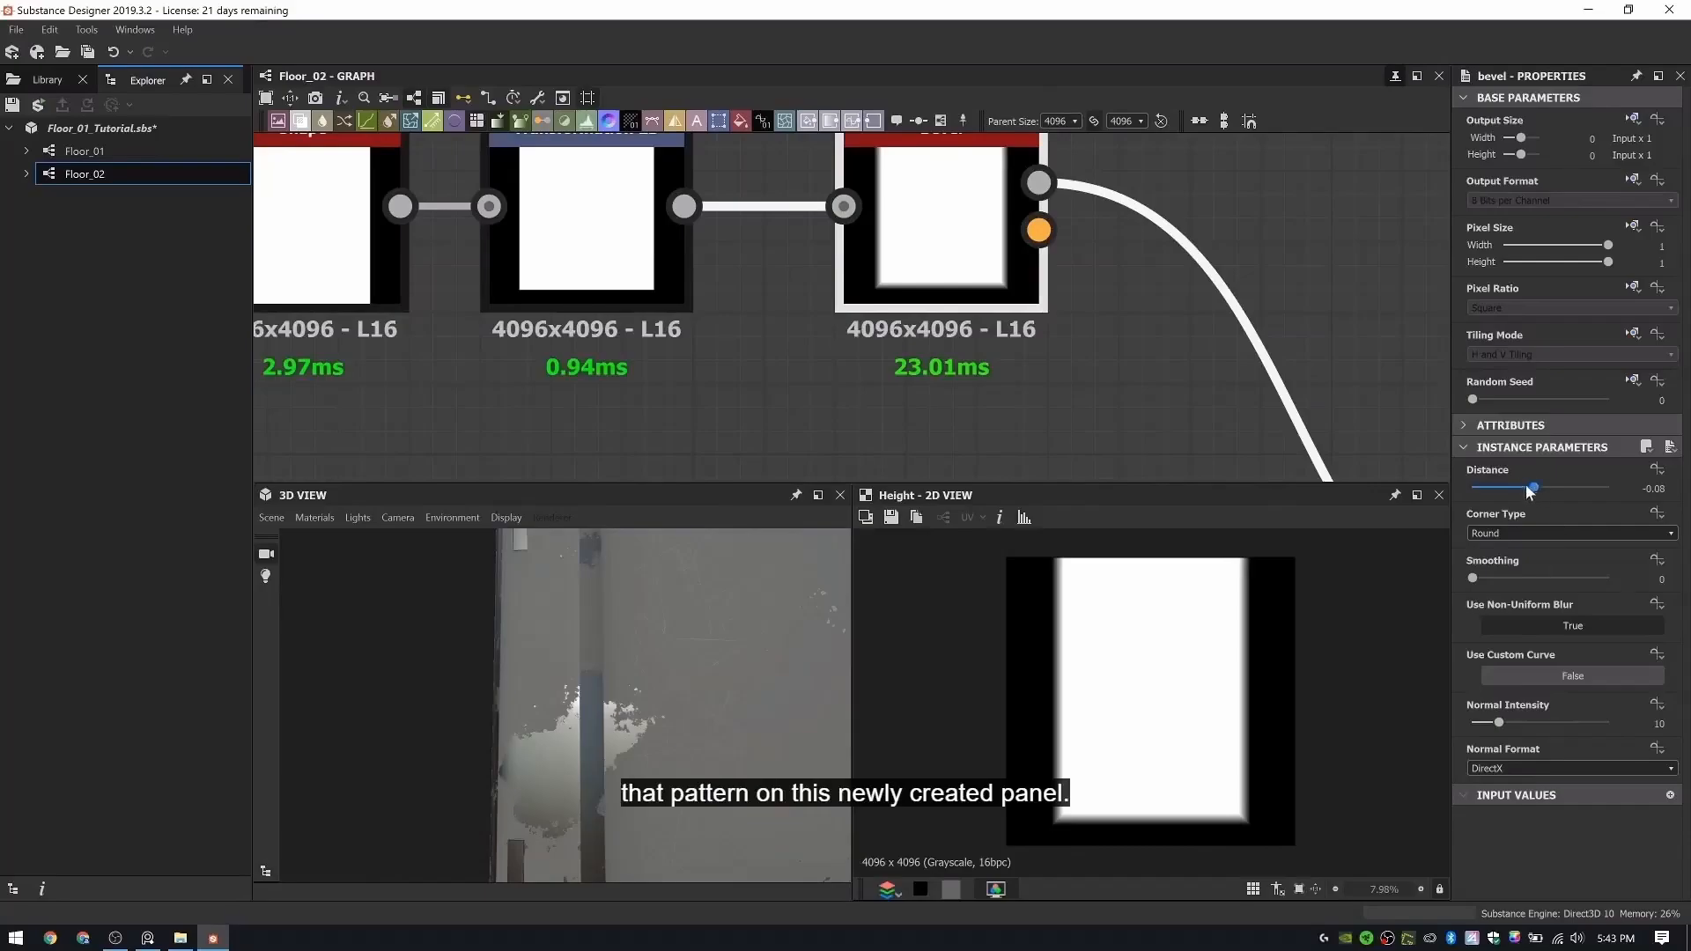
left_click_drag(1529, 487, 1538, 492)
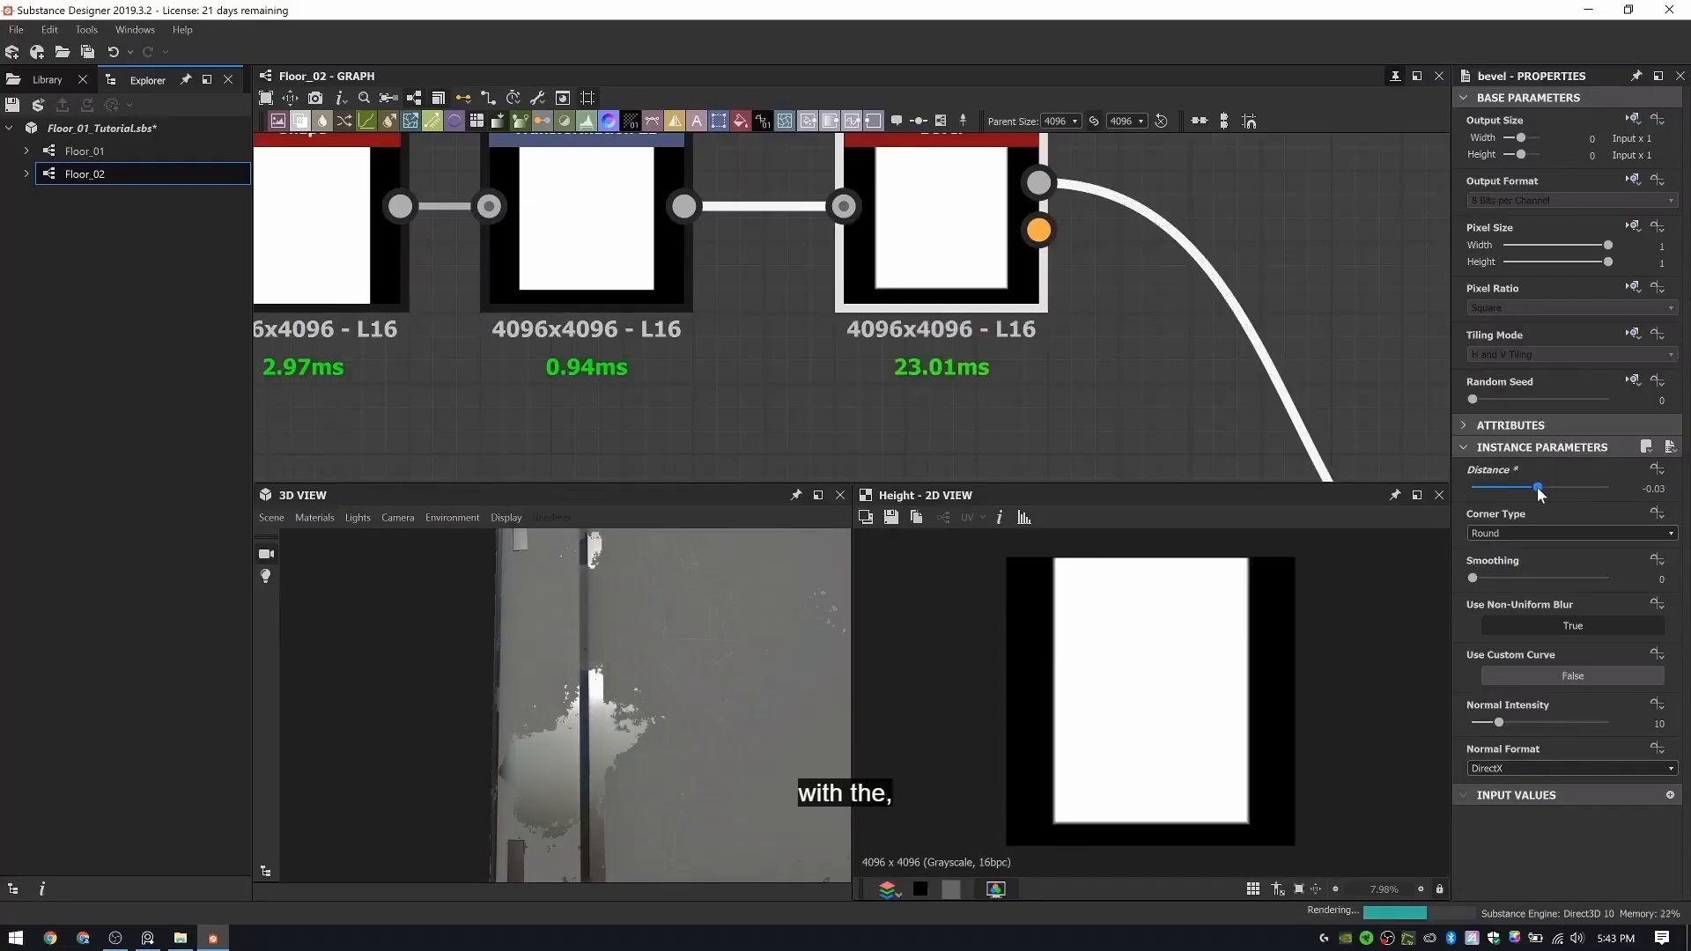
left_click_drag(1536, 488, 1537, 486)
left_click_drag(1478, 578, 1572, 582)
left_click_drag(740, 696, 626, 733)
scroll(922, 444, "down", 3)
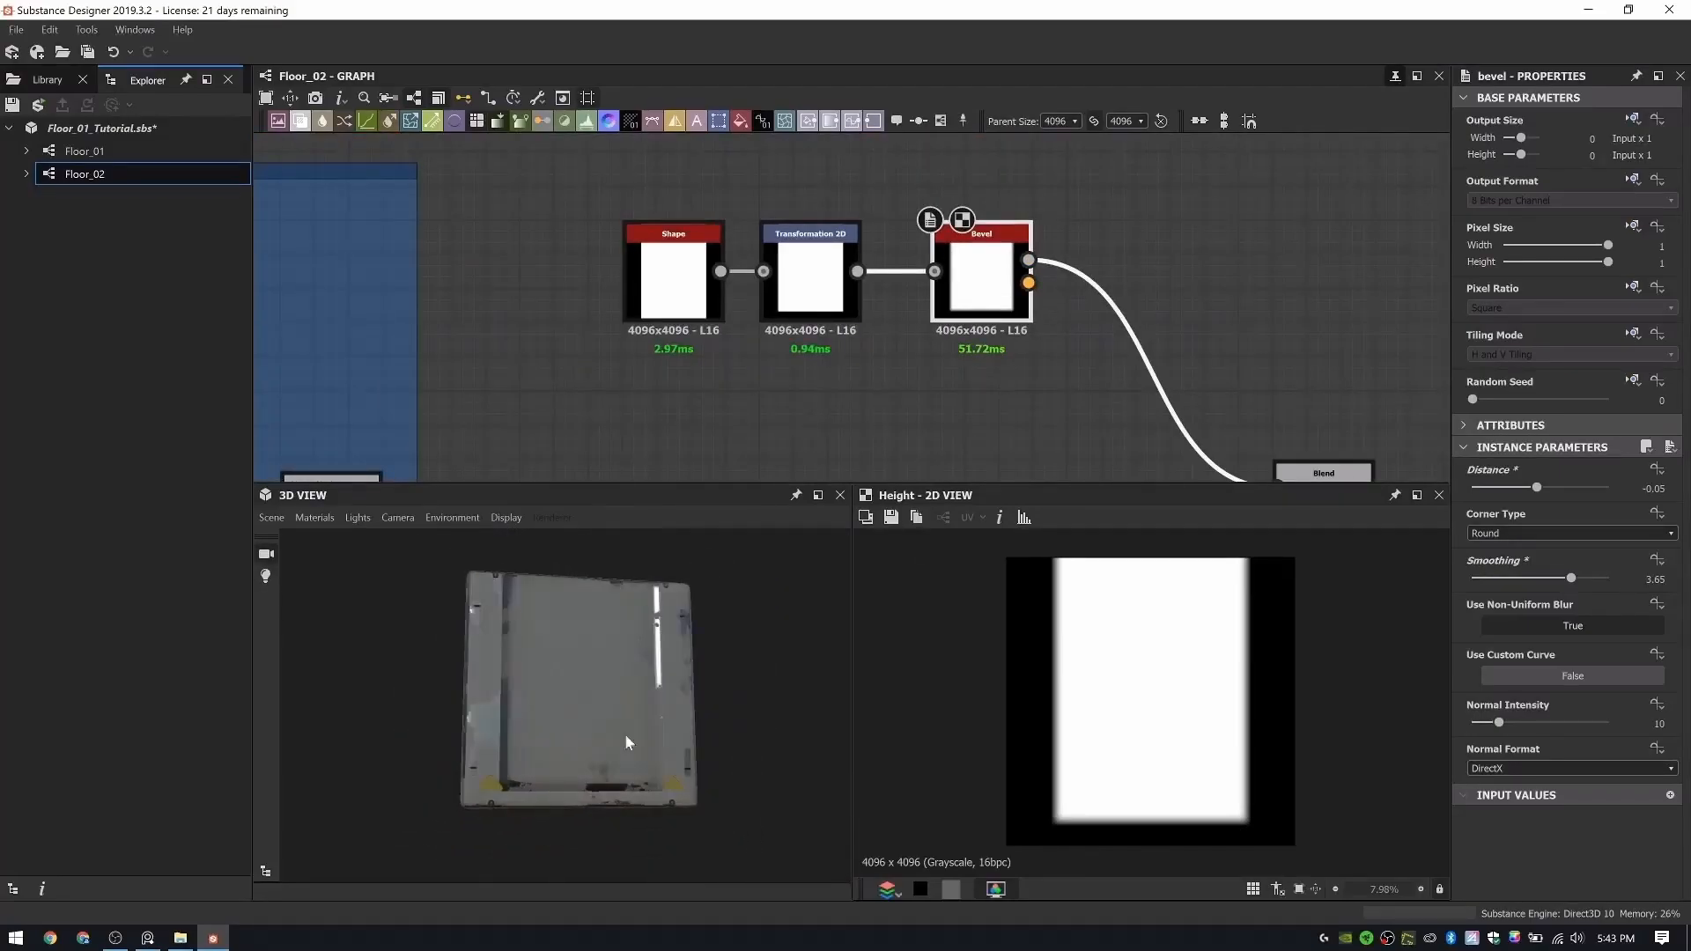
- Connect the dark Uniform Color in the Frame Metal Color group directly to the background of the Scratches group's Blend
scroll(1043, 357, "down", 6)
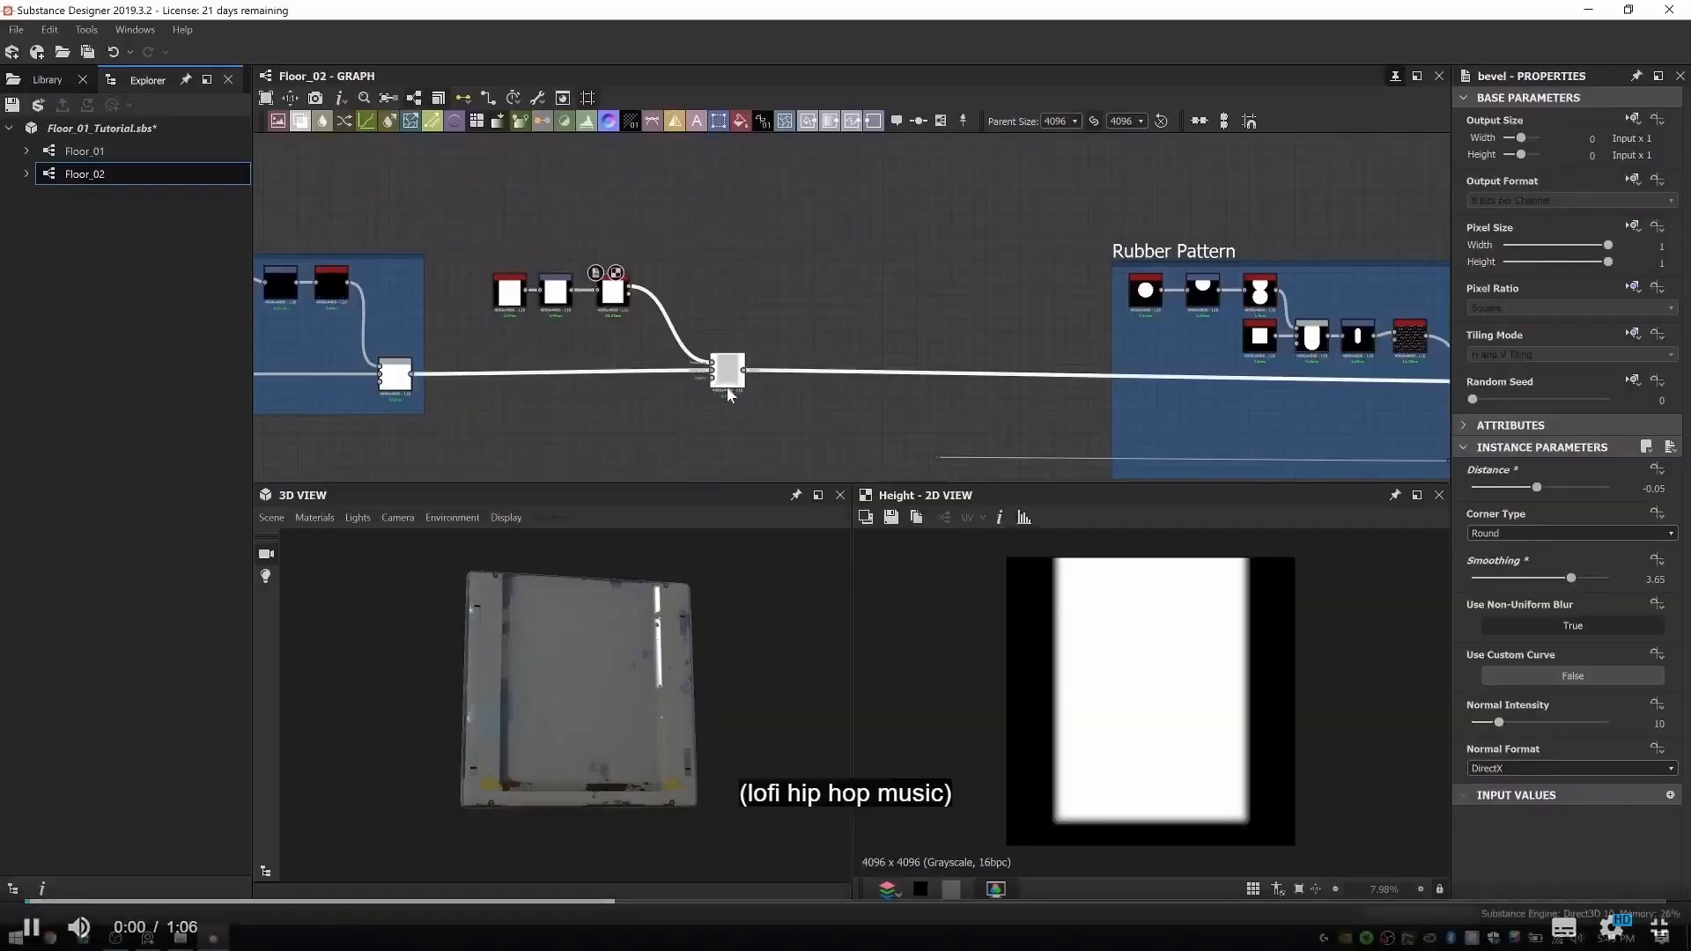
scroll(793, 352, "down", 2)
middle_click_drag(969, 317, 239, 409)
scroll(835, 286, "up", 8)
middle_click_drag(920, 334, 697, 376)
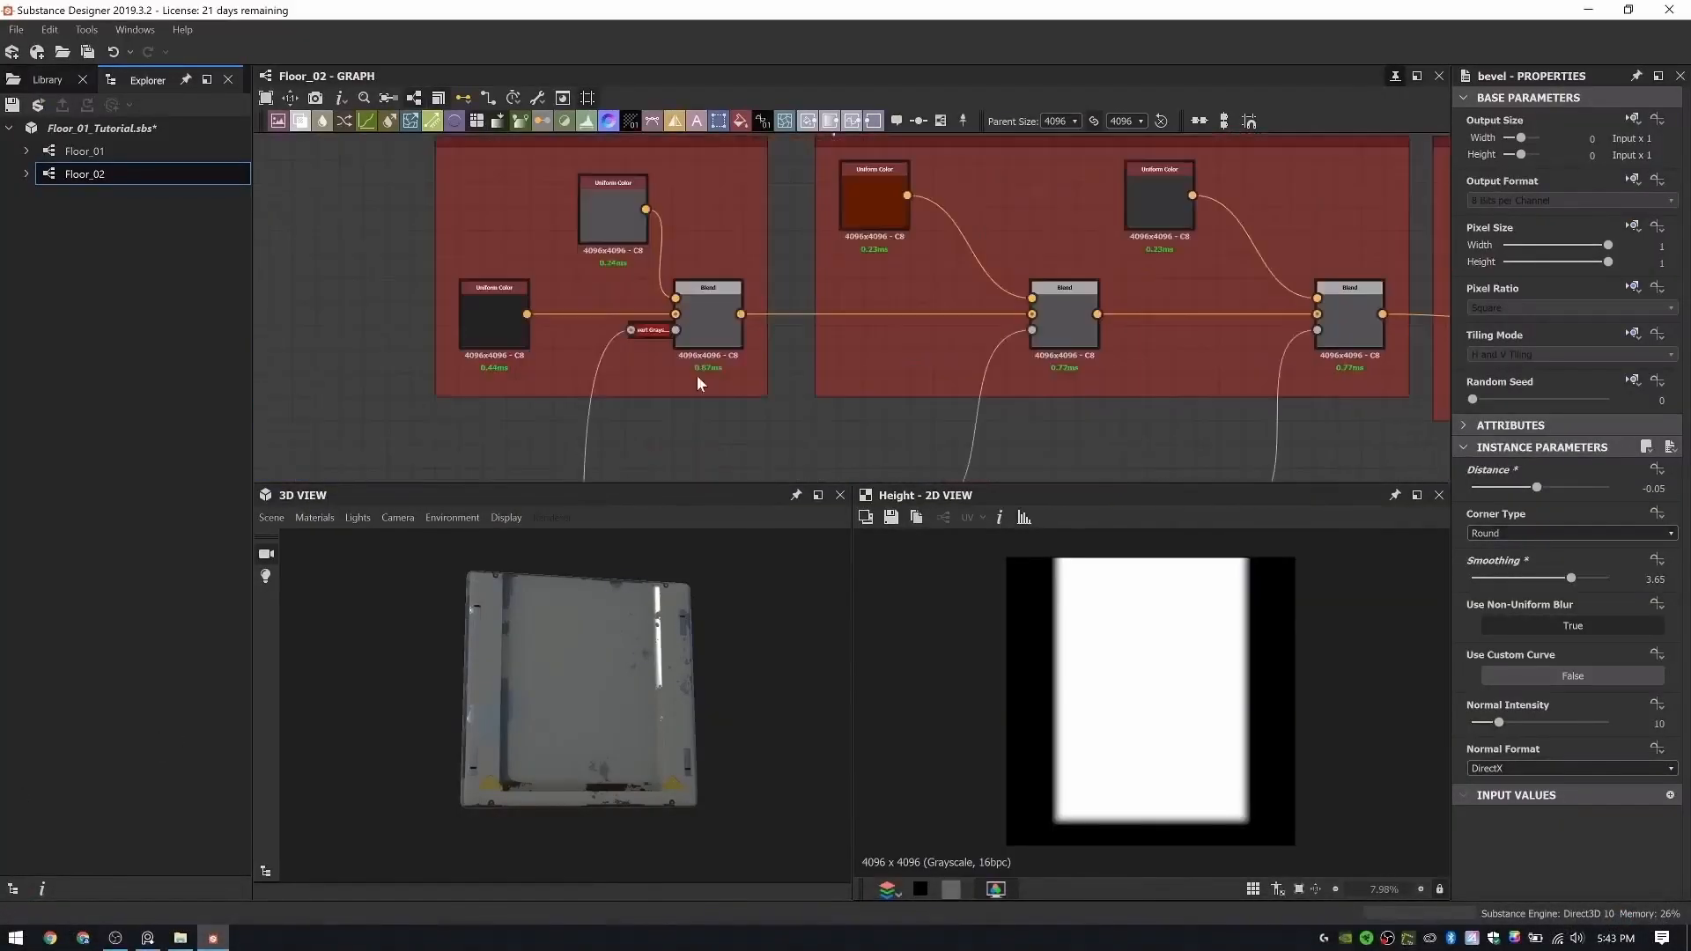
scroll(1057, 296, "down", 4)
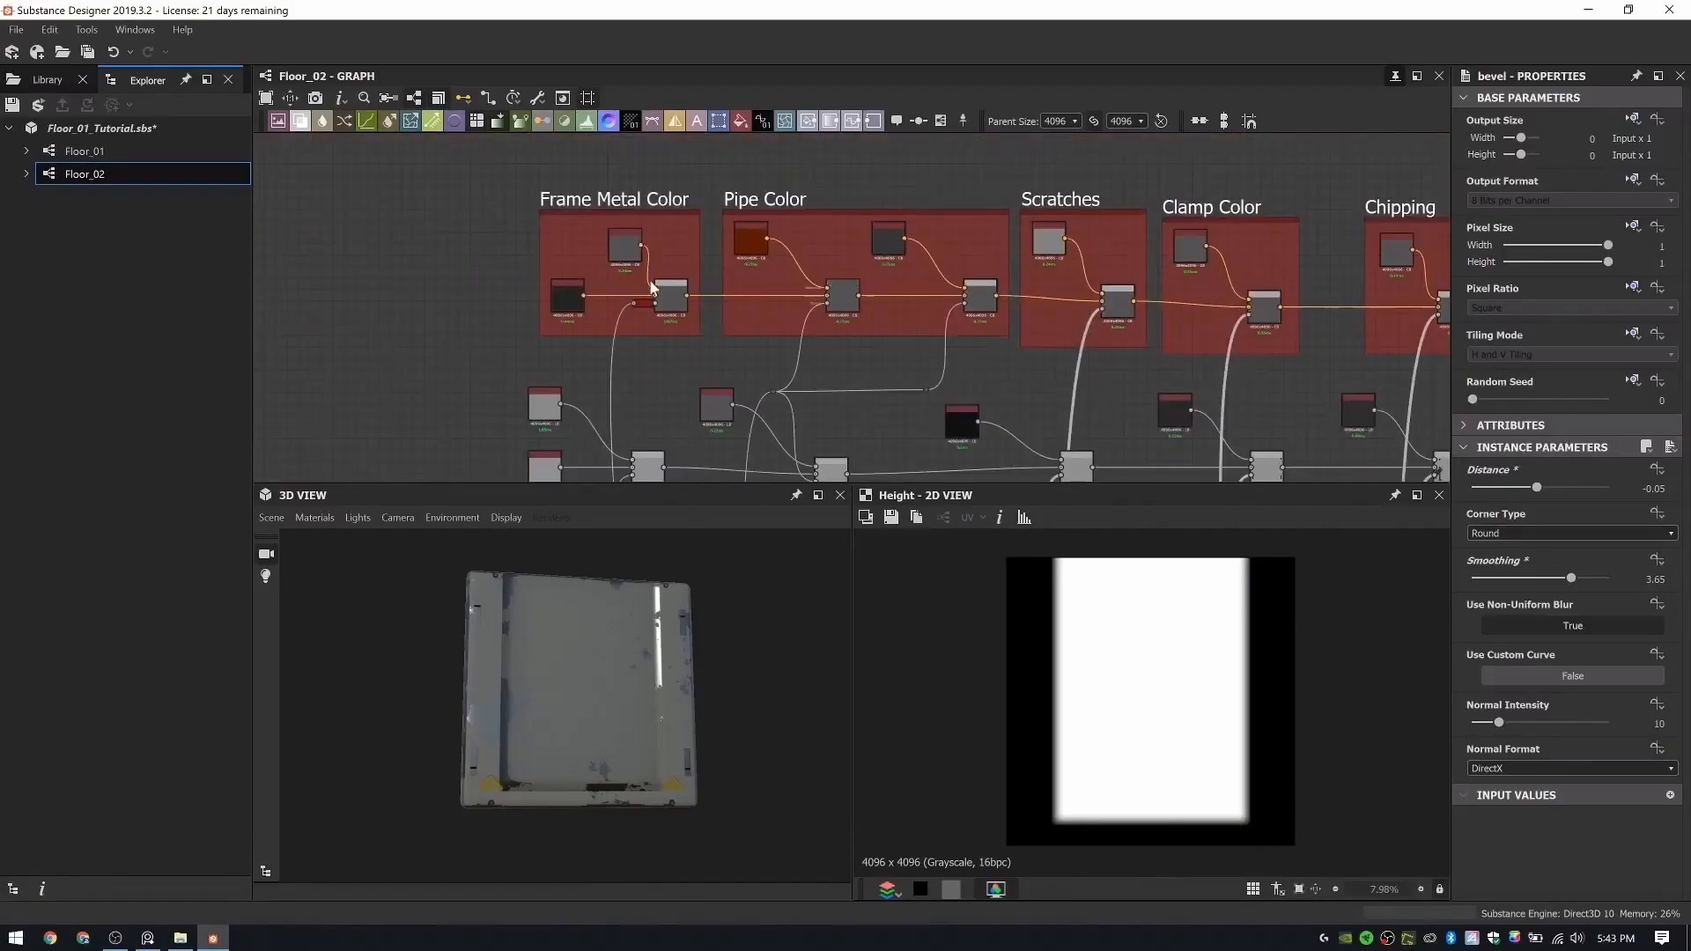
left_click_drag(586, 299, 1090, 377)
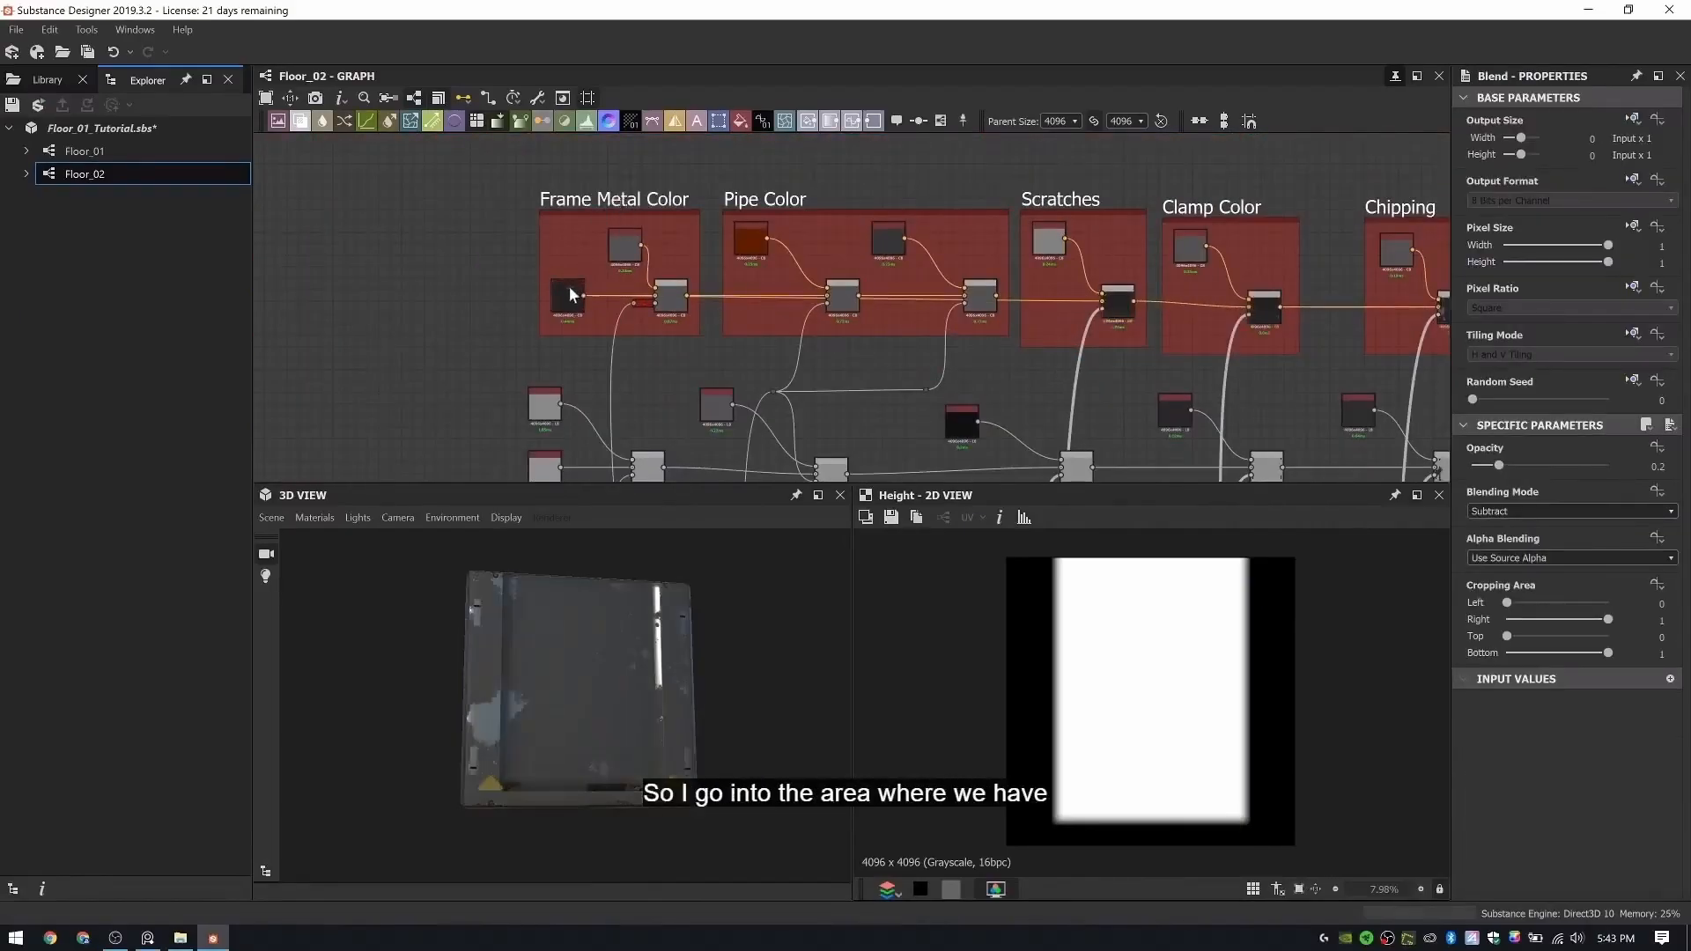
- Move the dark Uniform Color node out of its group to just before the Scratches Blend
left_click_drag(568, 297, 984, 363)
scroll(987, 369, "up", 5)
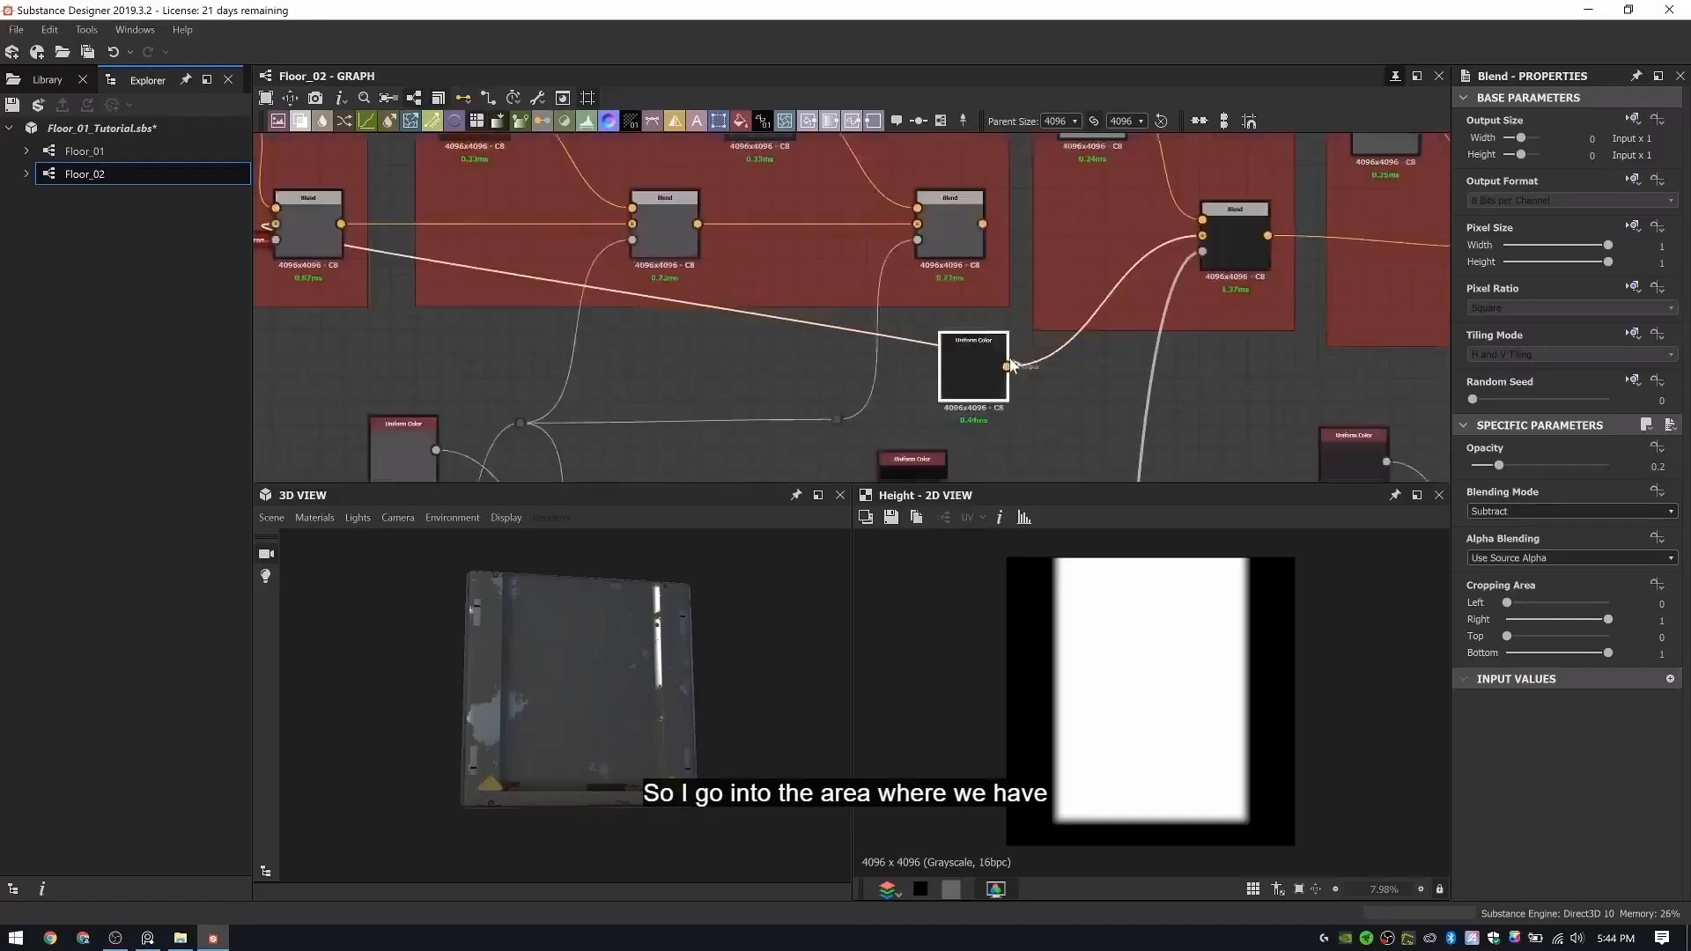
scroll(937, 384, "down", 5)
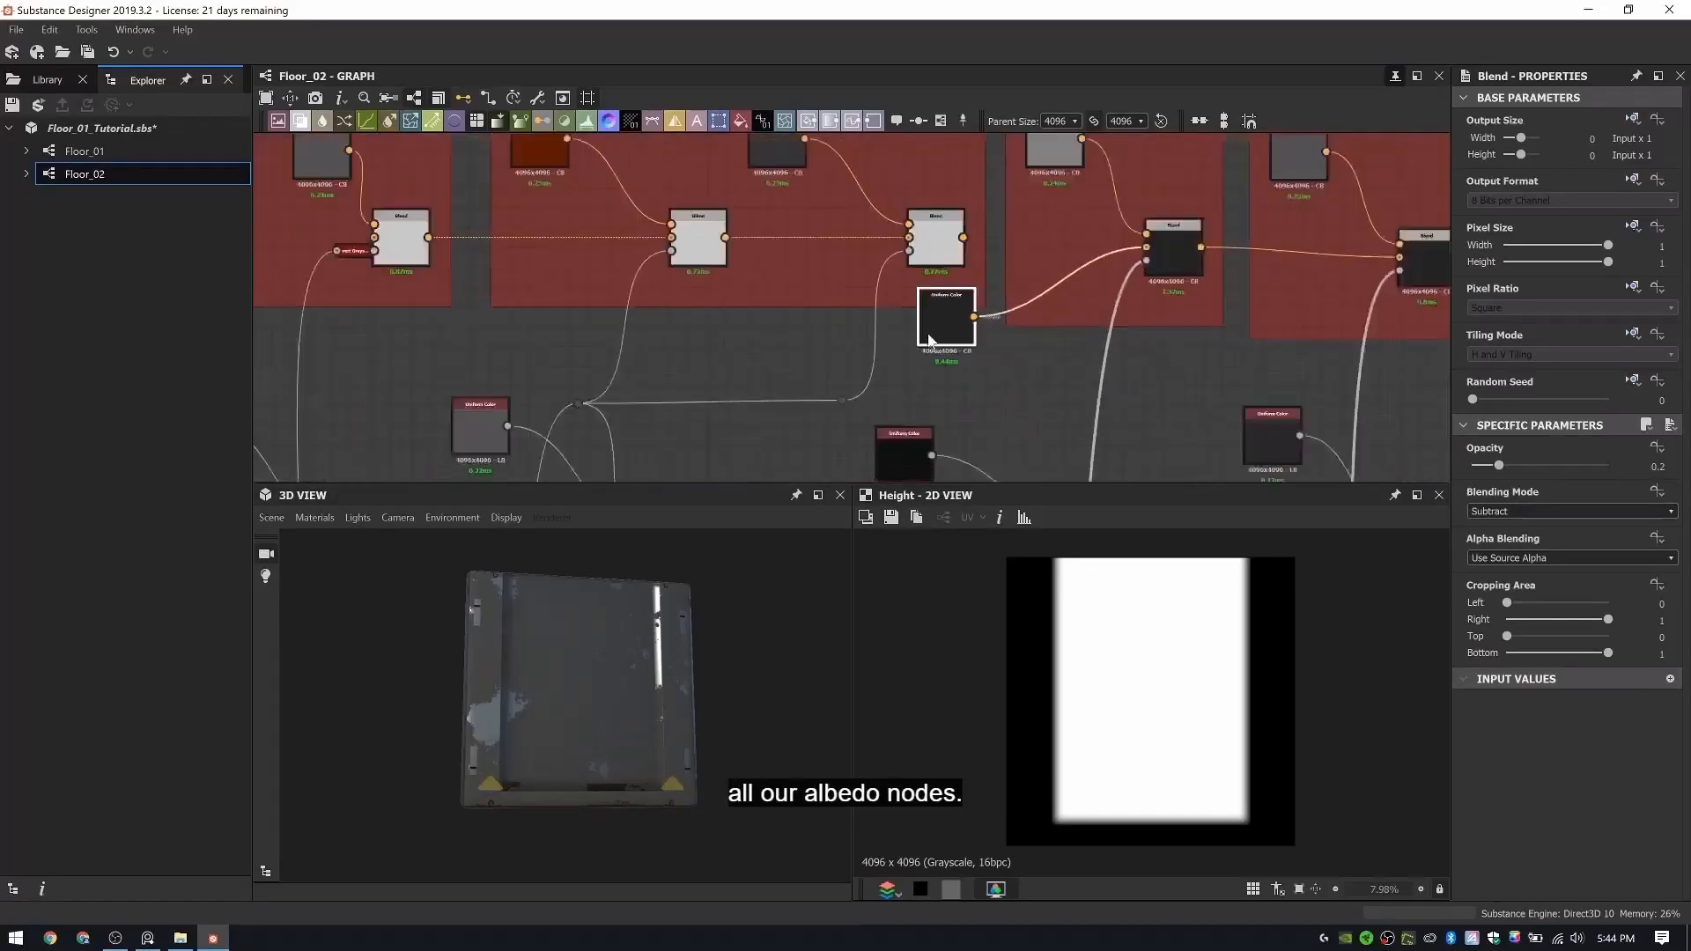
- Move the base Uniform Color nodes of the two rows beneath the albedo groups away from the Frame Metal Color column
left_click_drag(491, 164, 1047, 334)
scroll(978, 214, "down", 3)
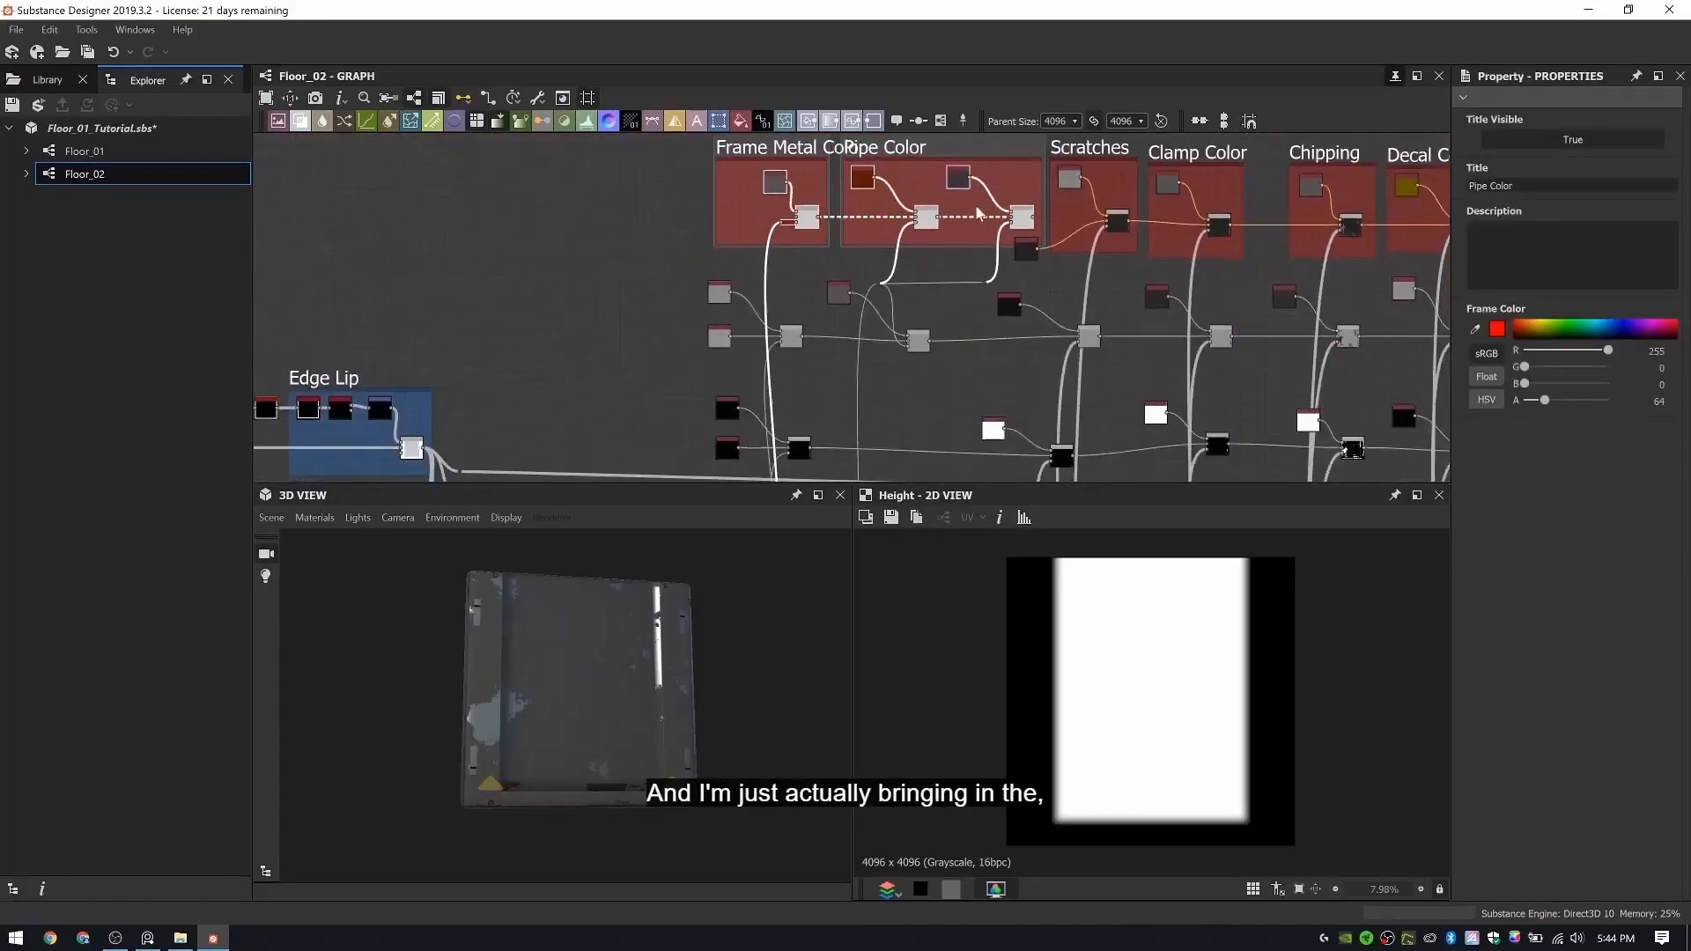
middle_click_drag(887, 291, 785, 263)
left_click(786, 317)
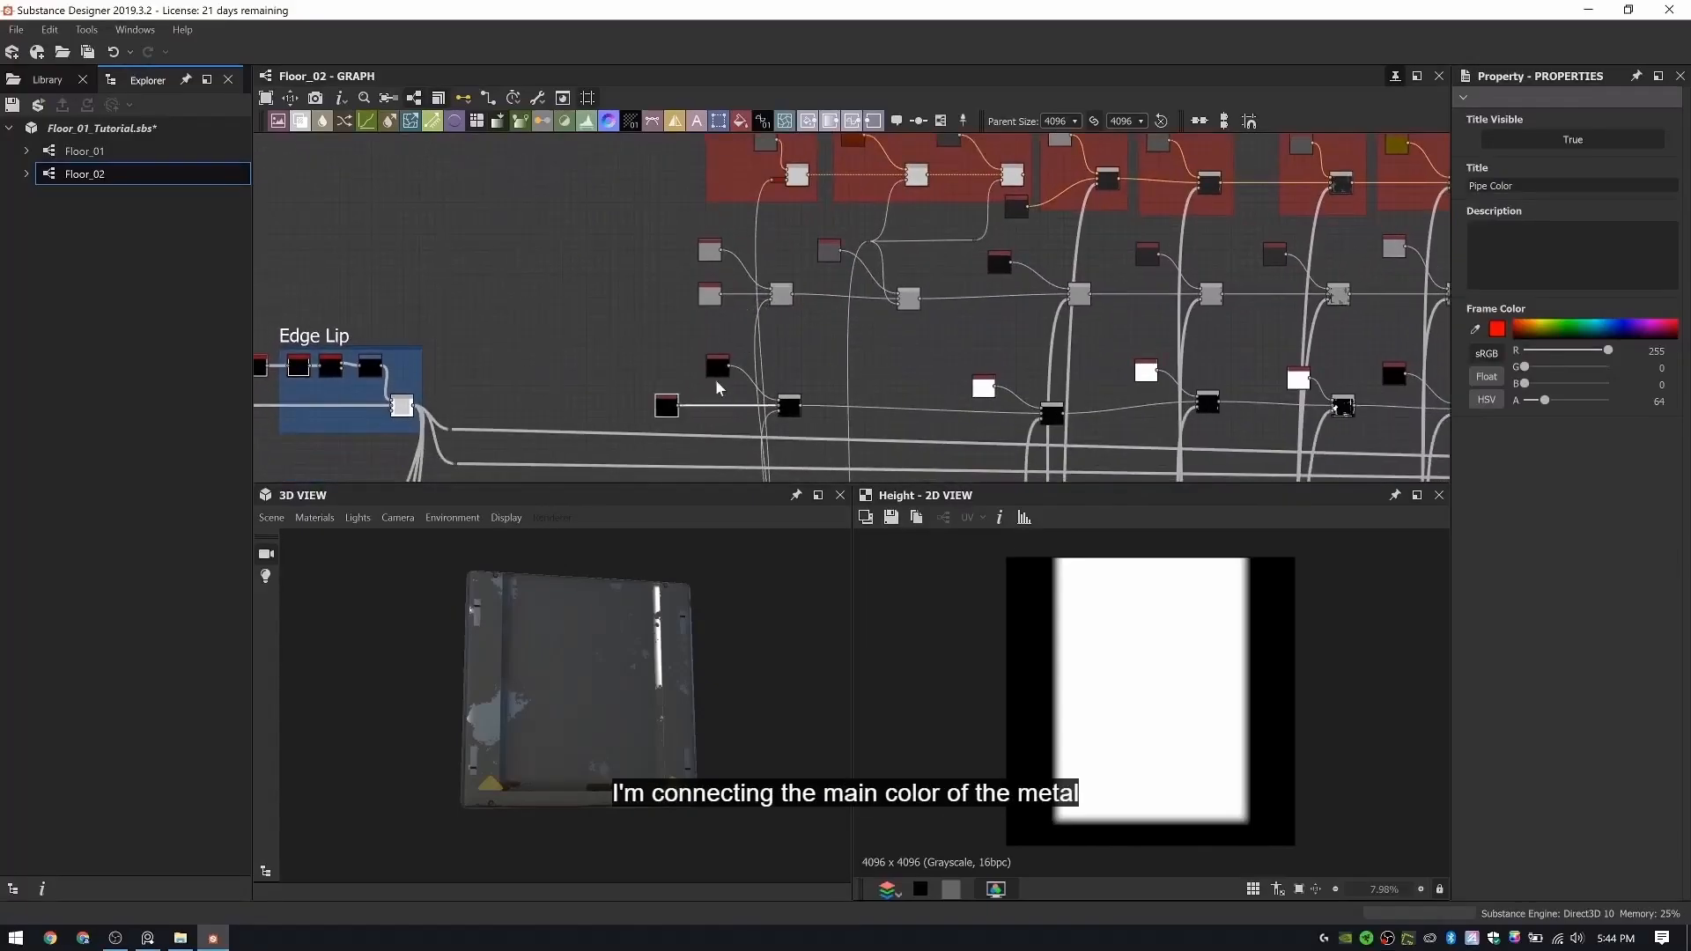
scroll(775, 256, "down", 2)
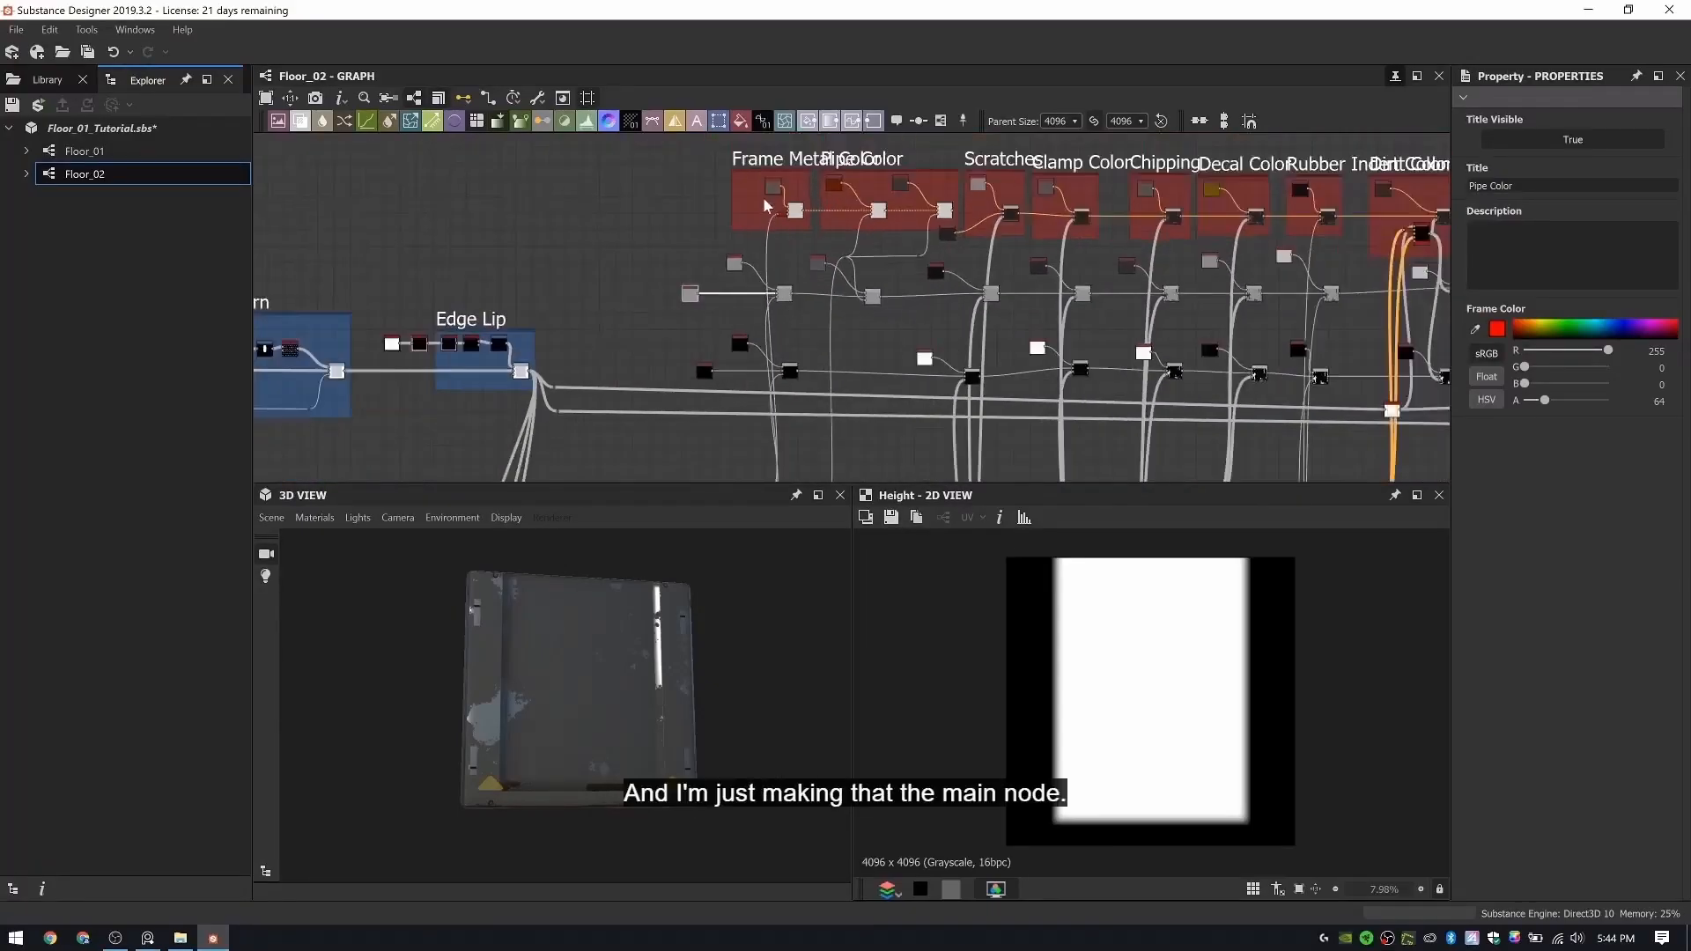
middle_click_drag(769, 321, 787, 322)
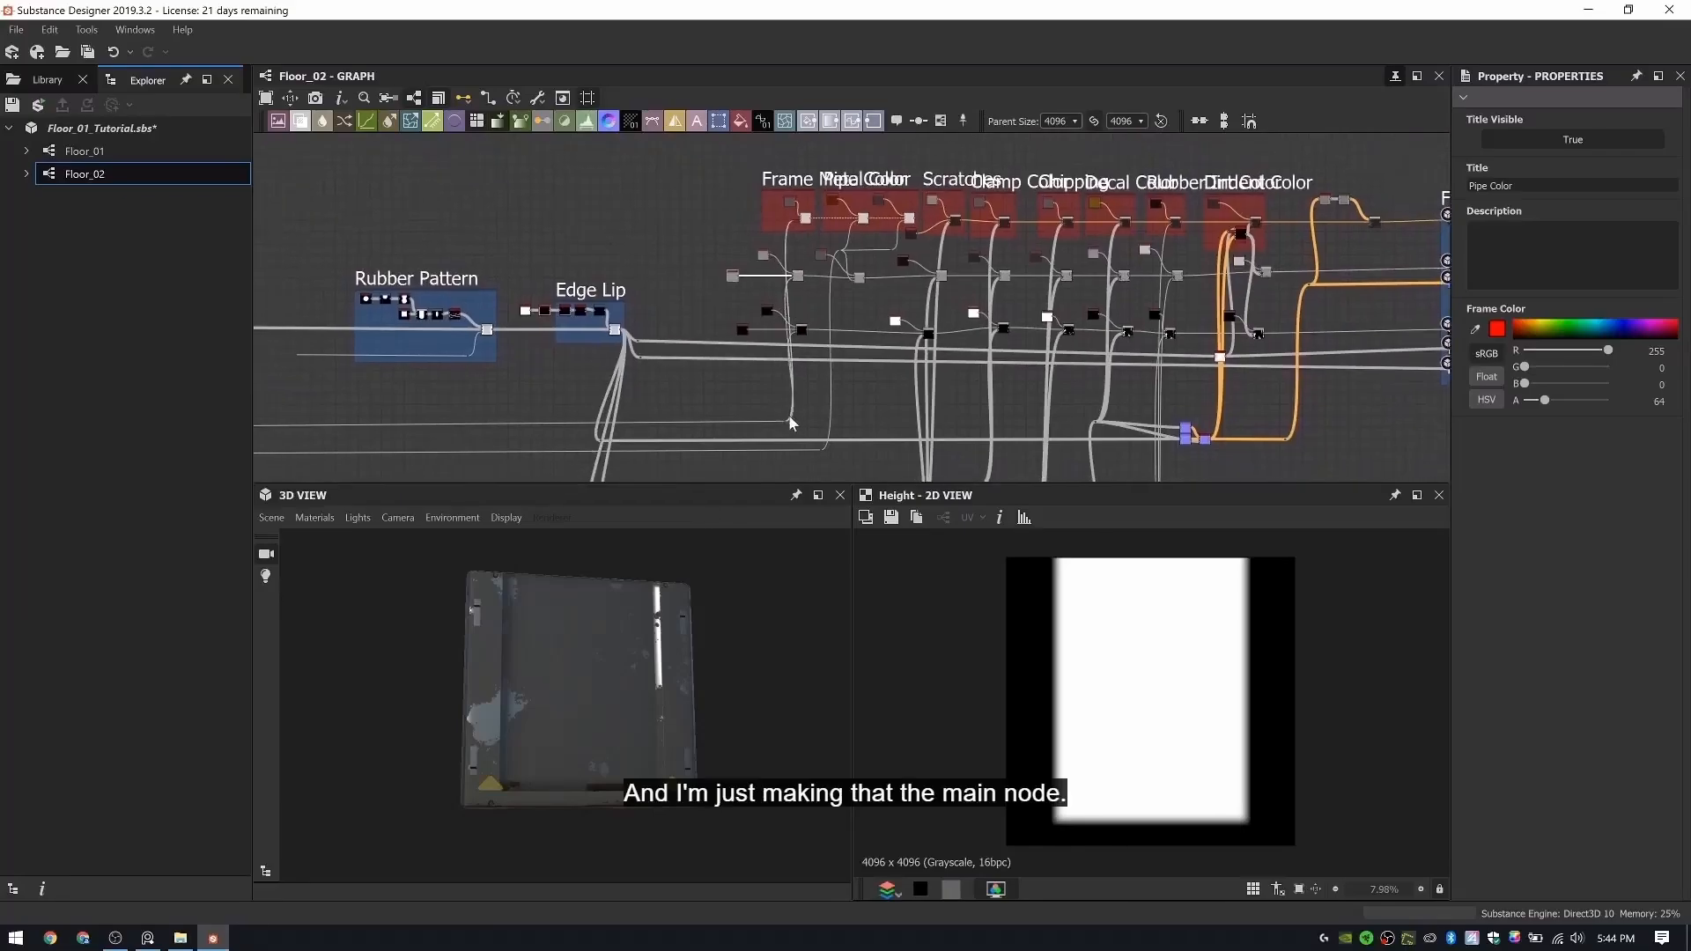
- Delete the Frame Metal Color frame and the color and Blend nodes below it in the two lower rows
left_click(775, 176)
scroll(793, 257, "up", 2)
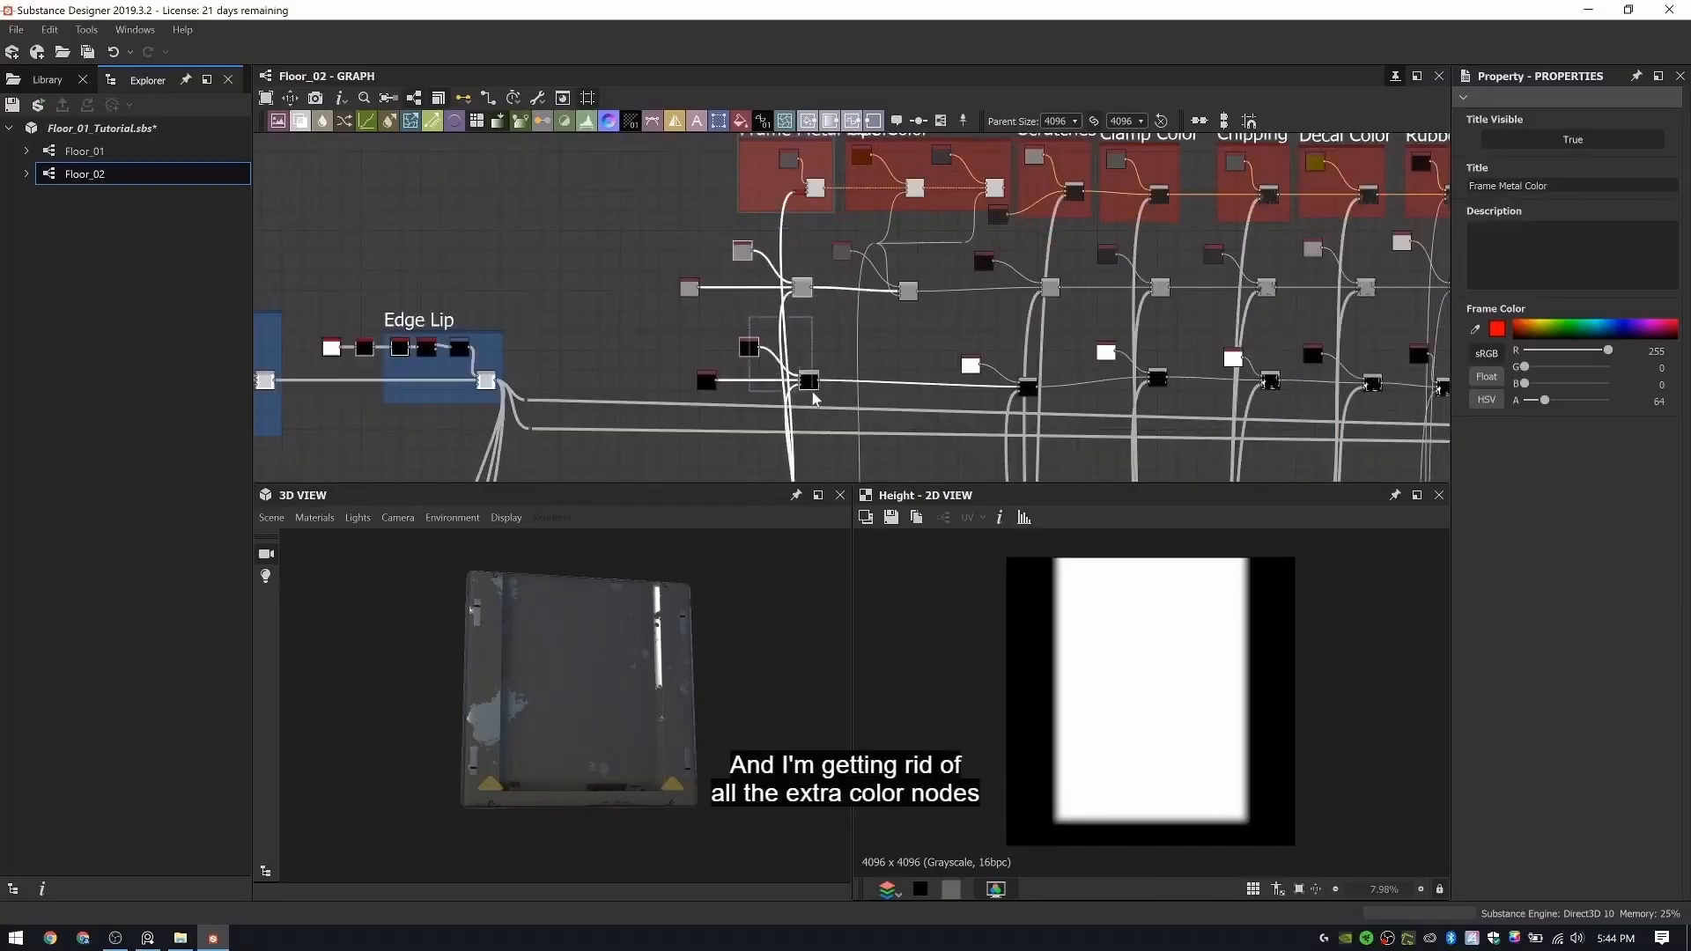
key("Delete")
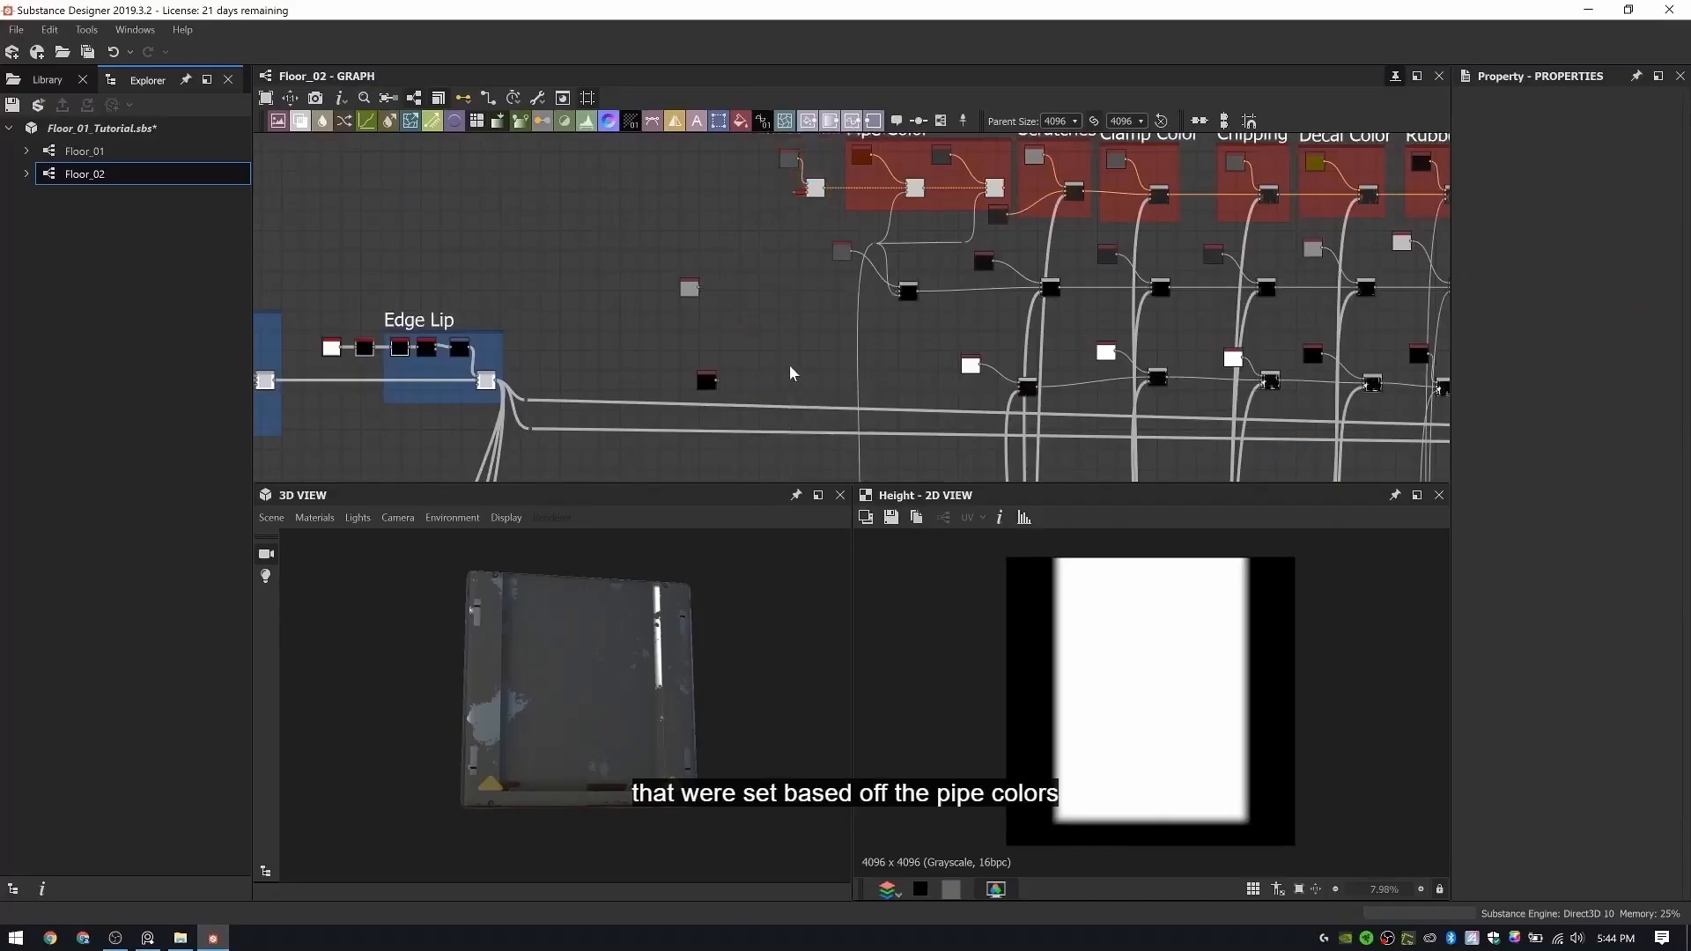
- Connect the base Uniform Colors of the two lower rows to the Blends below the Scratches group
middle_click_drag(808, 361, 801, 304)
middle_click_drag(939, 240, 982, 330)
scroll(980, 324, "up", 1)
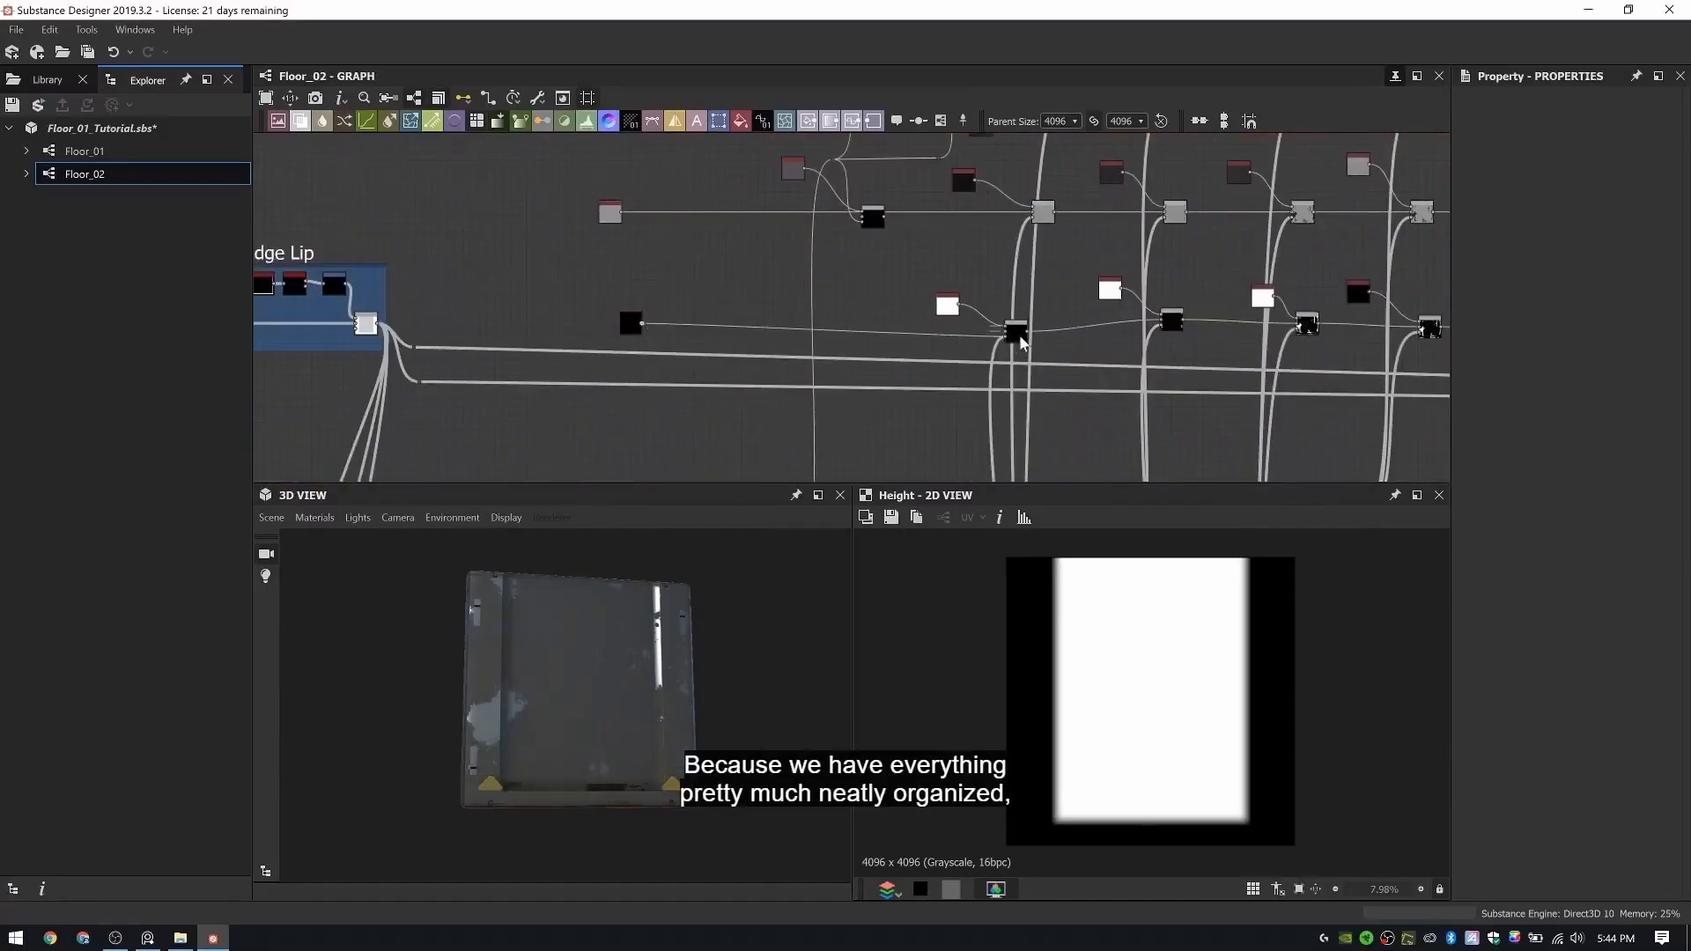
left_click_drag(692, 653, 740, 643)
- Delete the Pipe Color frame and the leftover frame metal and pipe color nodes in the albedo row
middle_click_drag(840, 278, 881, 315)
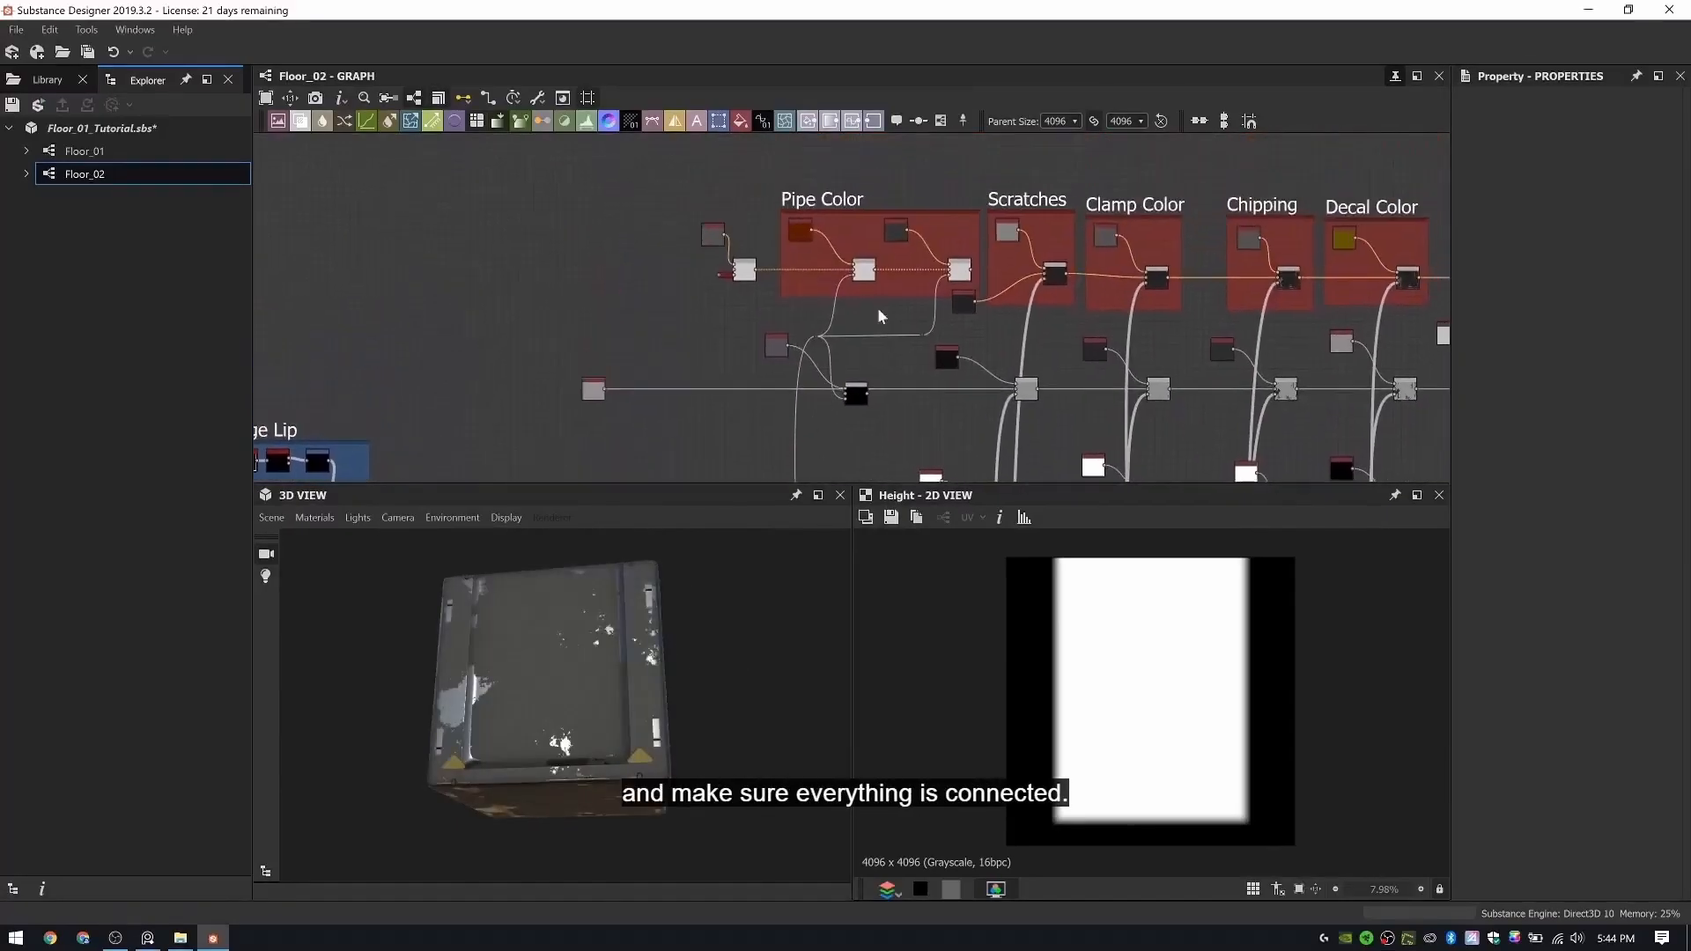
scroll(694, 277, "up", 4)
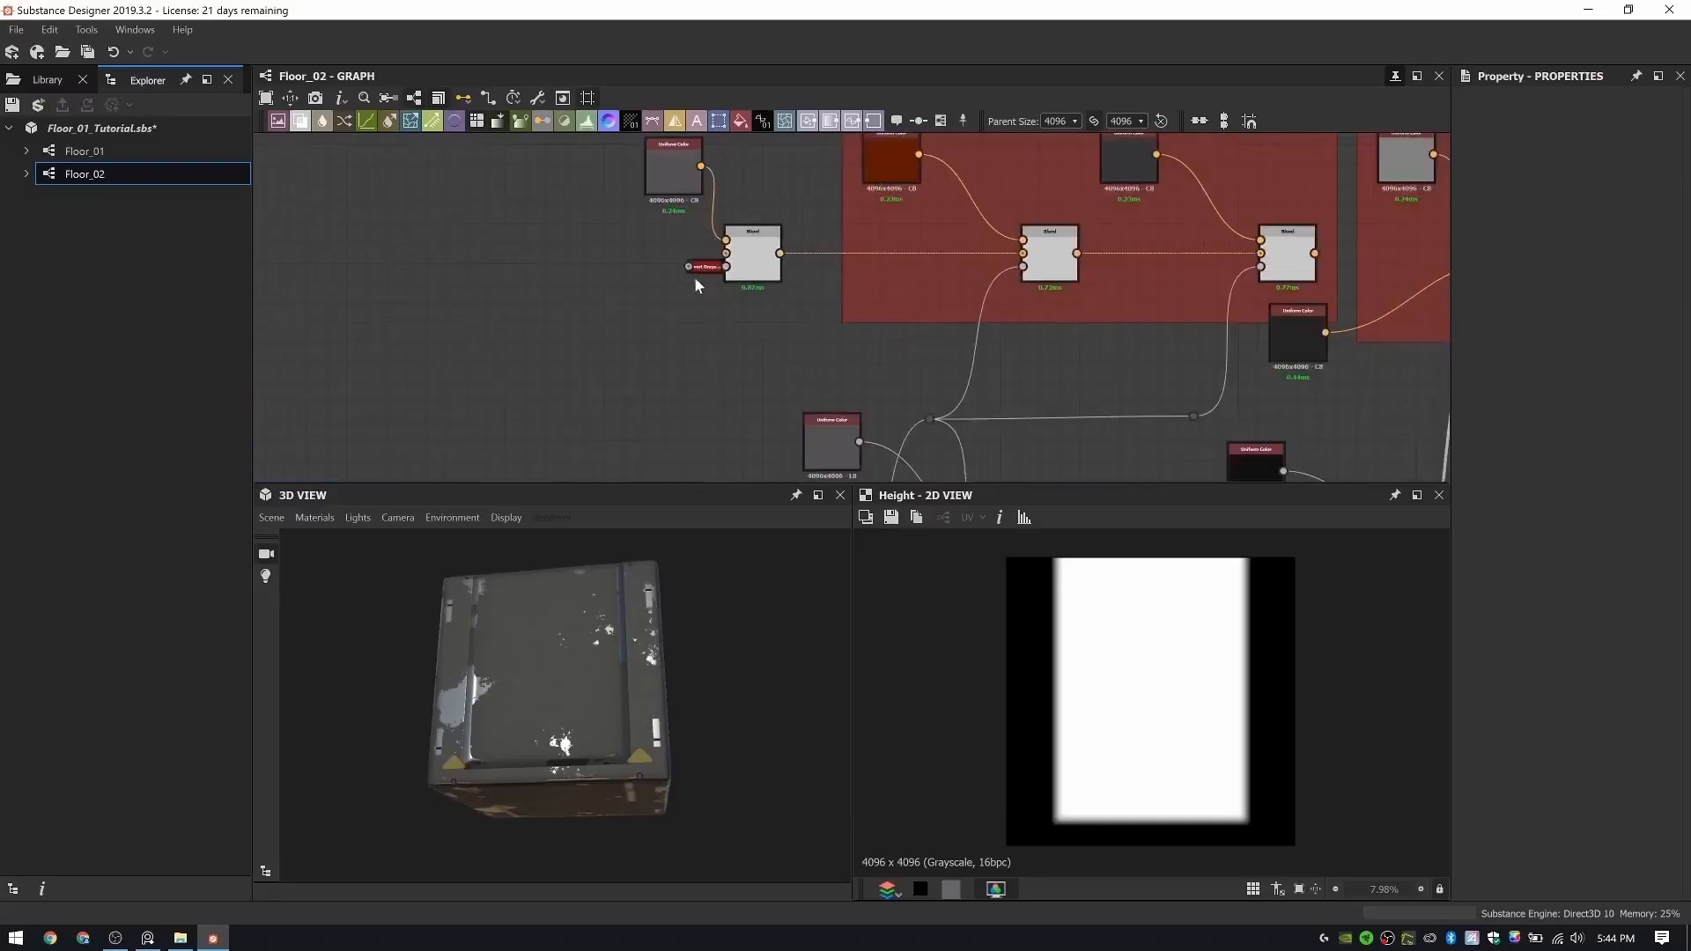
scroll(908, 275, "down", 2)
middle_click_drag(891, 280, 759, 268)
left_click_drag(988, 315, 982, 335)
left_click(769, 151)
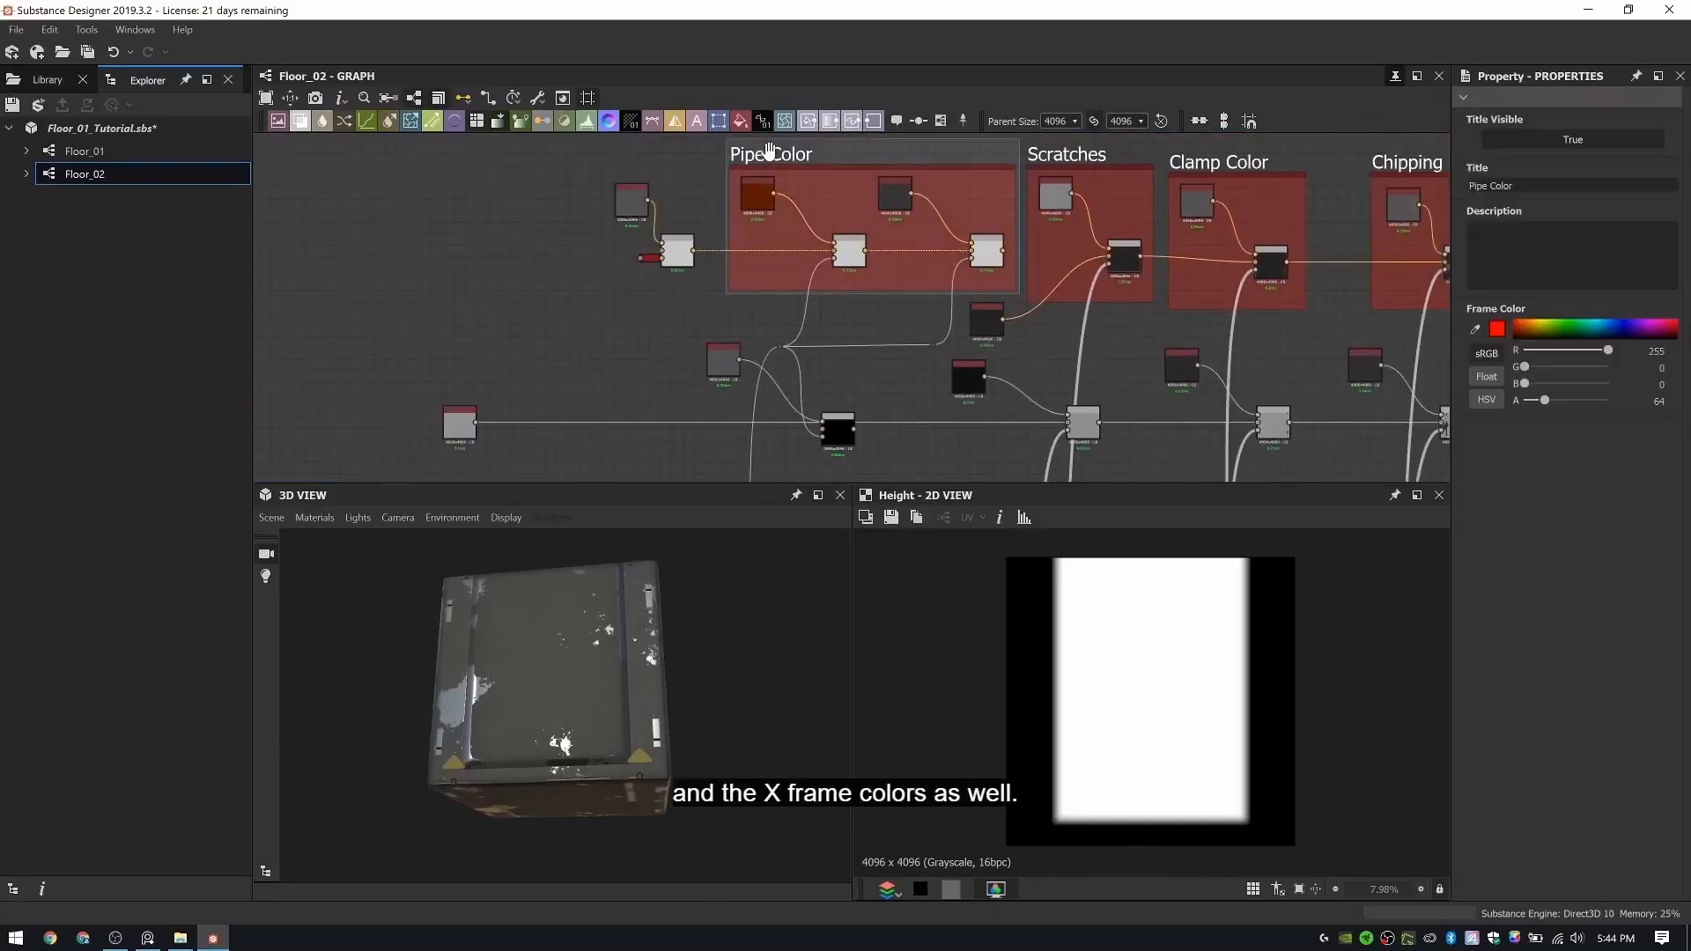
key("Delete")
left_click_drag(588, 160, 990, 267)
key("Delete")
- Delete the leftover pipe Uniform Color, reroute points and Blend in the row beneath the albedo nodes
middle_click_drag(700, 326, 691, 182)
left_click_drag(669, 176, 931, 246)
key("Delete")
left_click(823, 218)
key("Delete")
- Move the base Uniform Color nodes of the albedo row and the two rows below it close to the Scratches Blends and align them
scroll(907, 221, "down", 2)
middle_click_drag(945, 195, 942, 252)
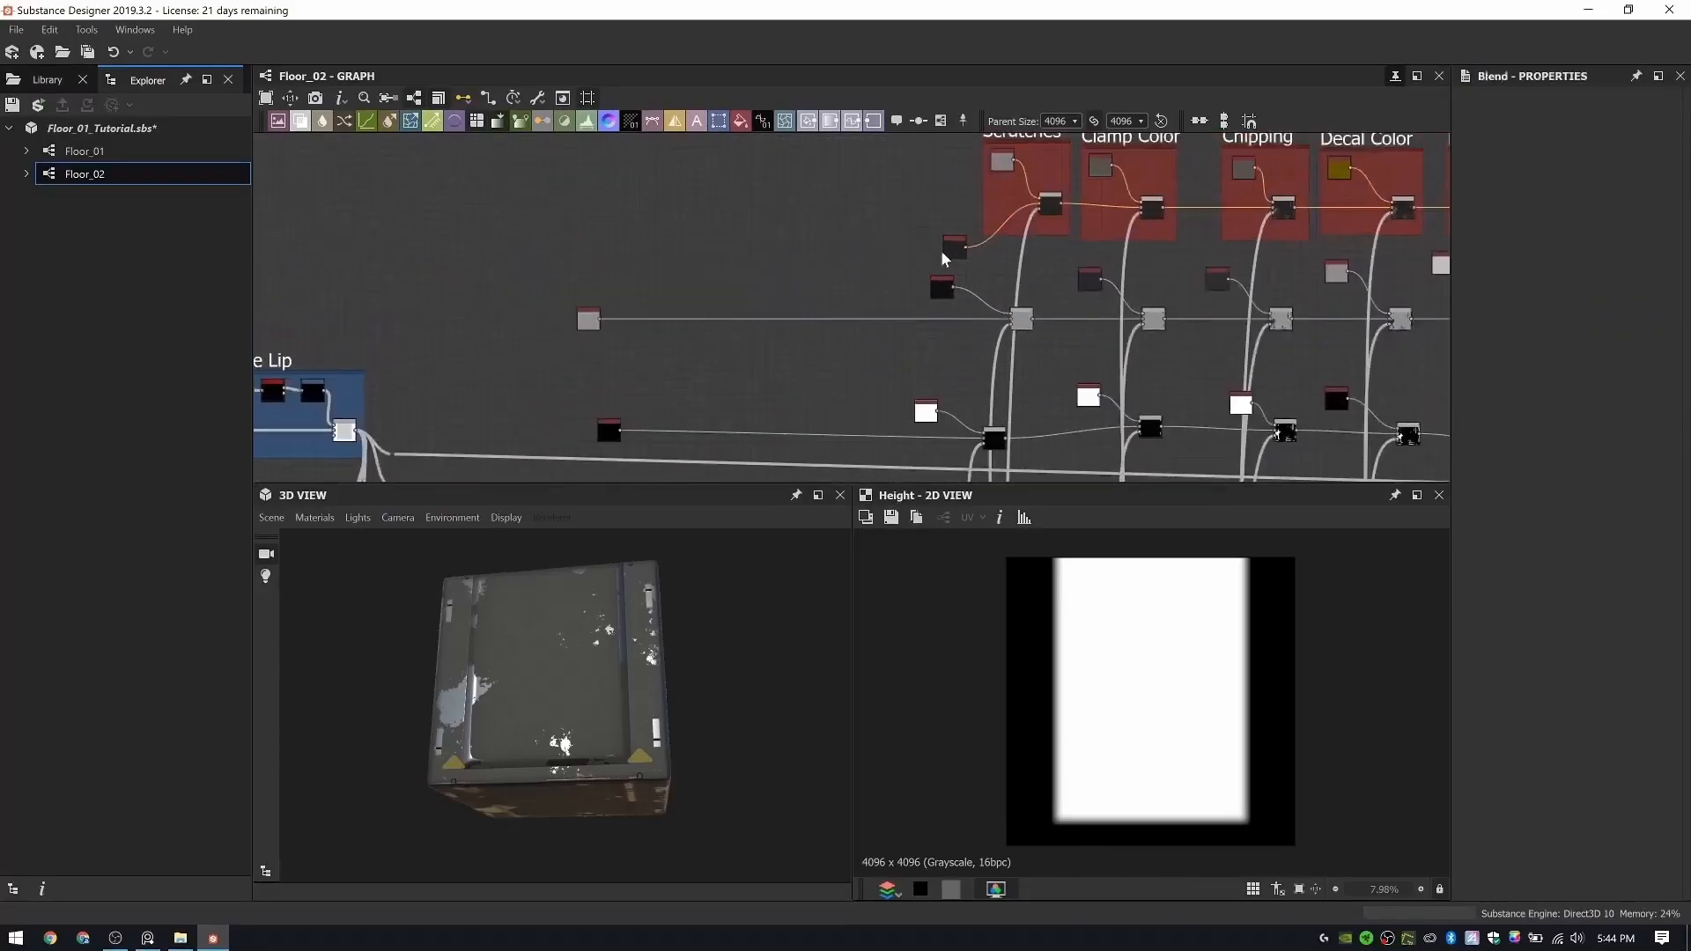
left_click_drag(588, 320, 928, 317)
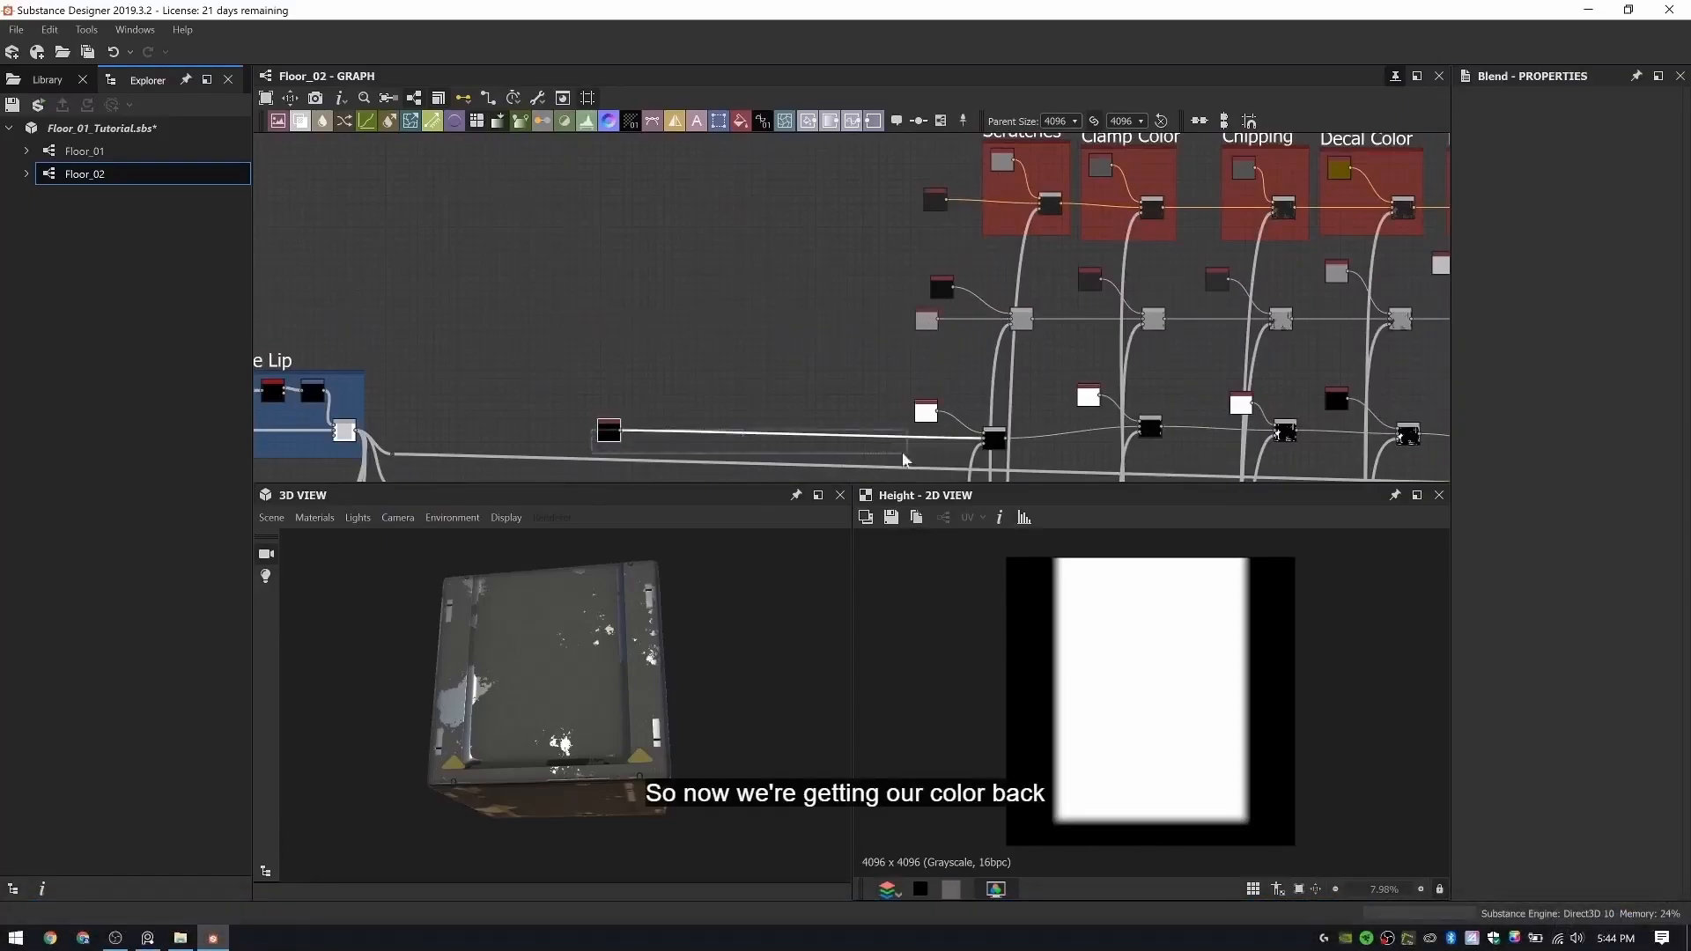
left_click_drag(613, 438, 916, 449)
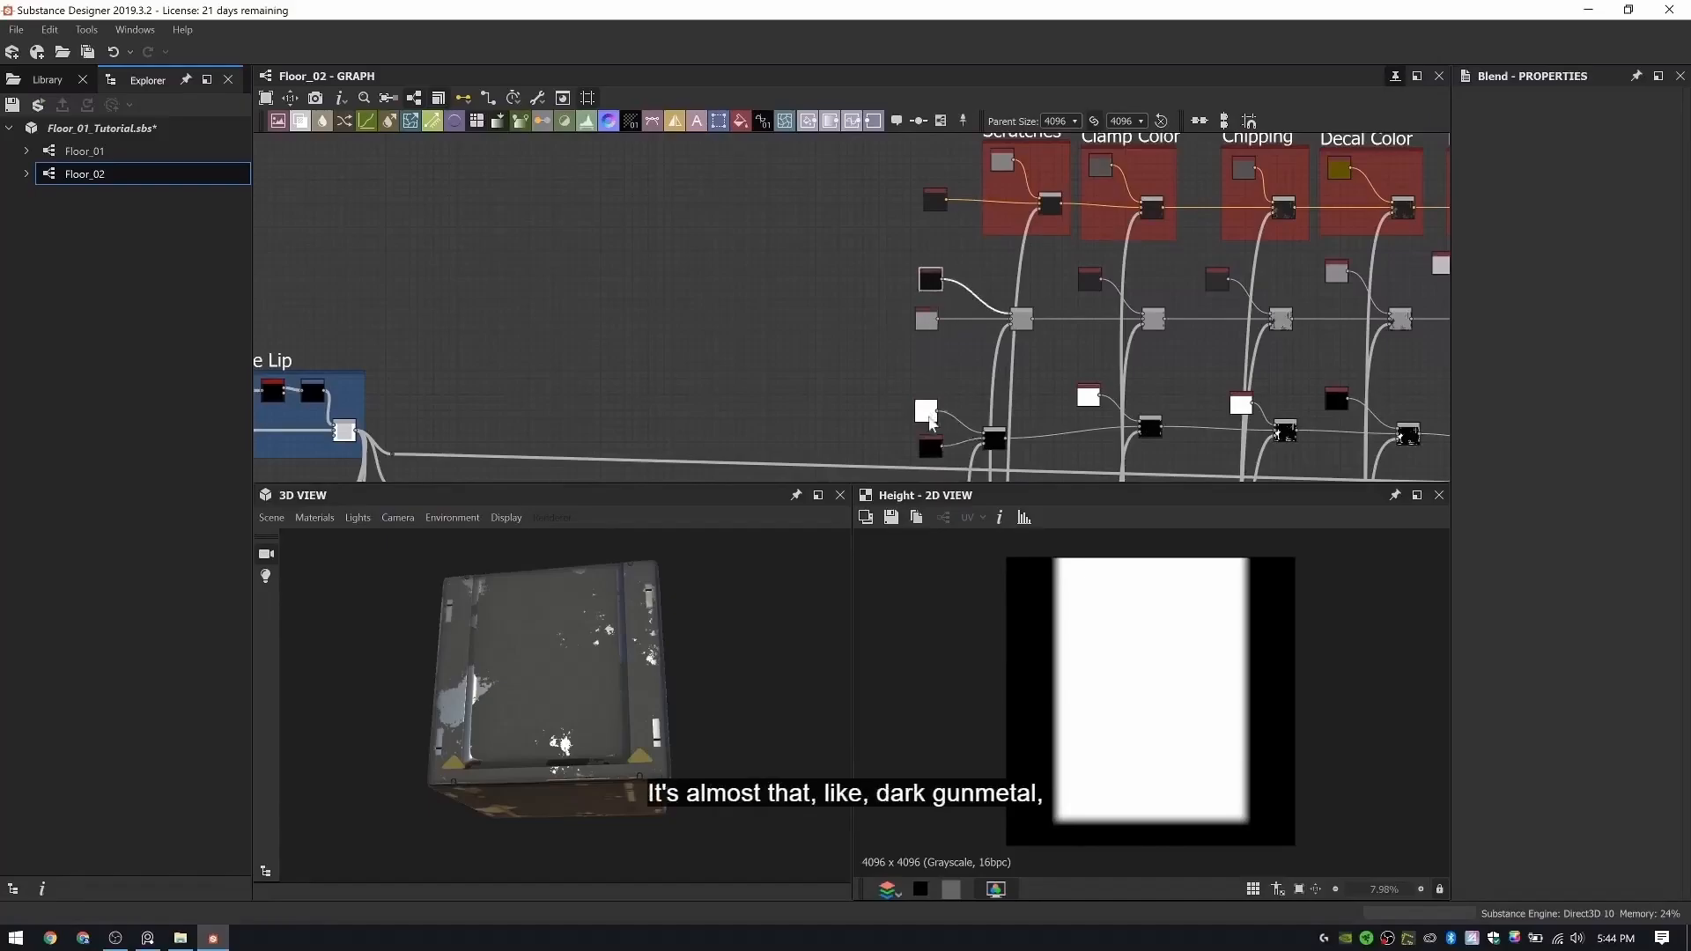
left_click_drag(929, 450, 923, 449)
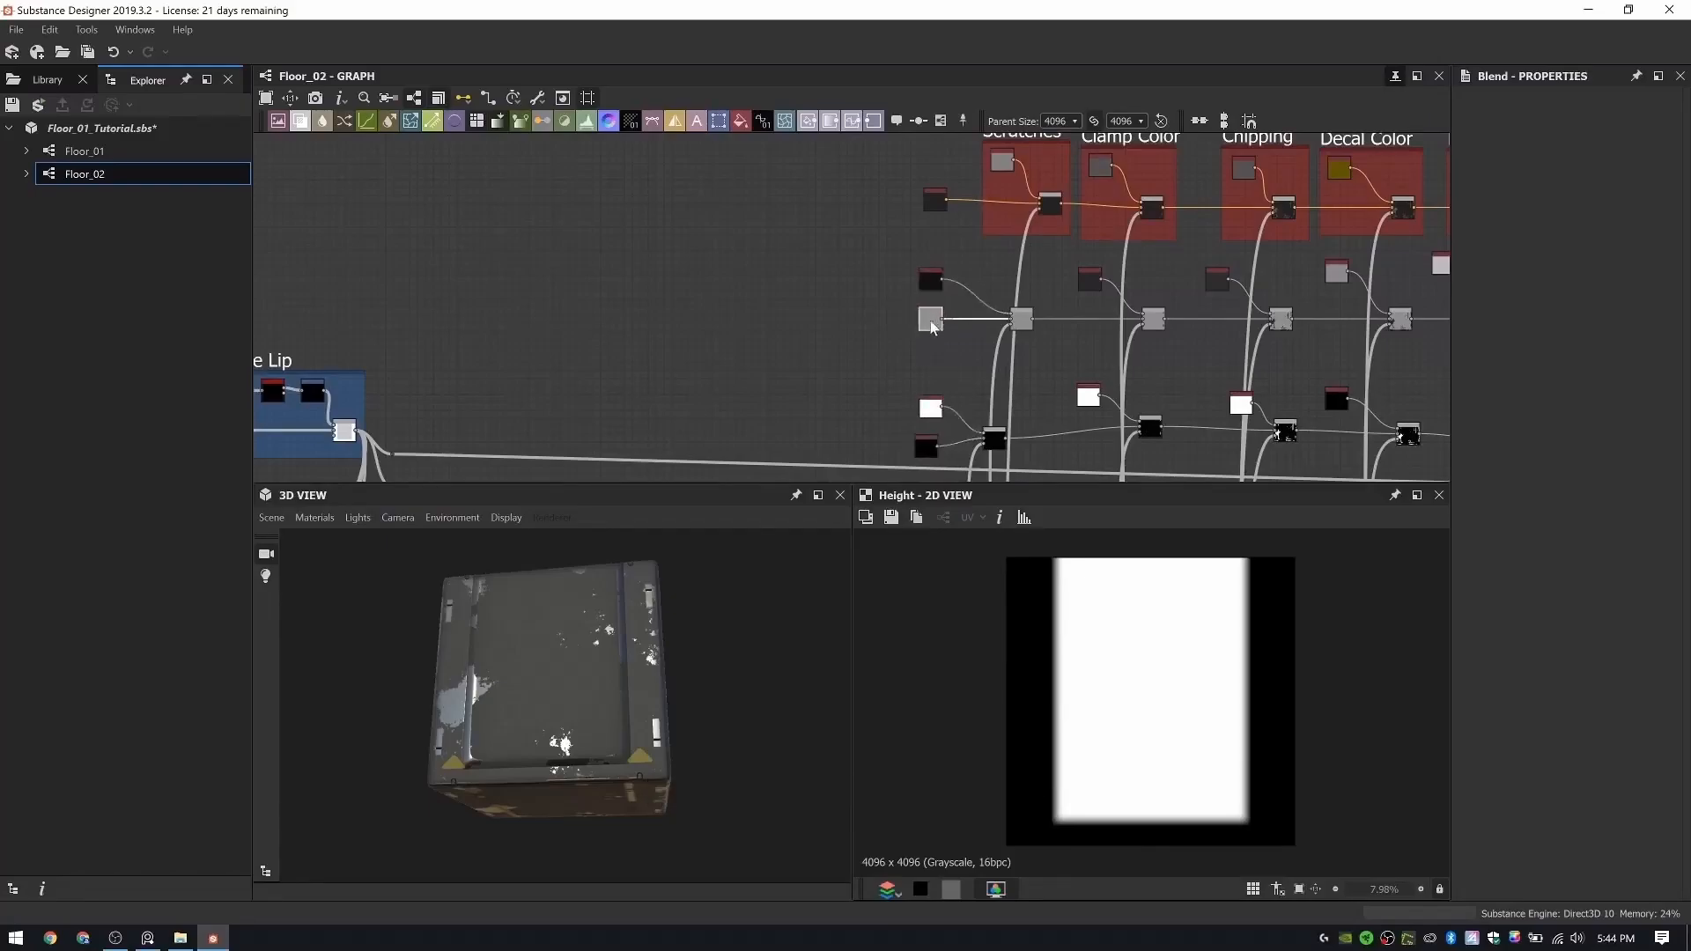
- Preview the Rubber Pattern's final Blend and delete the old mask connection and its reroute dots
scroll(568, 634, "down", 3)
left_click_drag(569, 628, 622, 722)
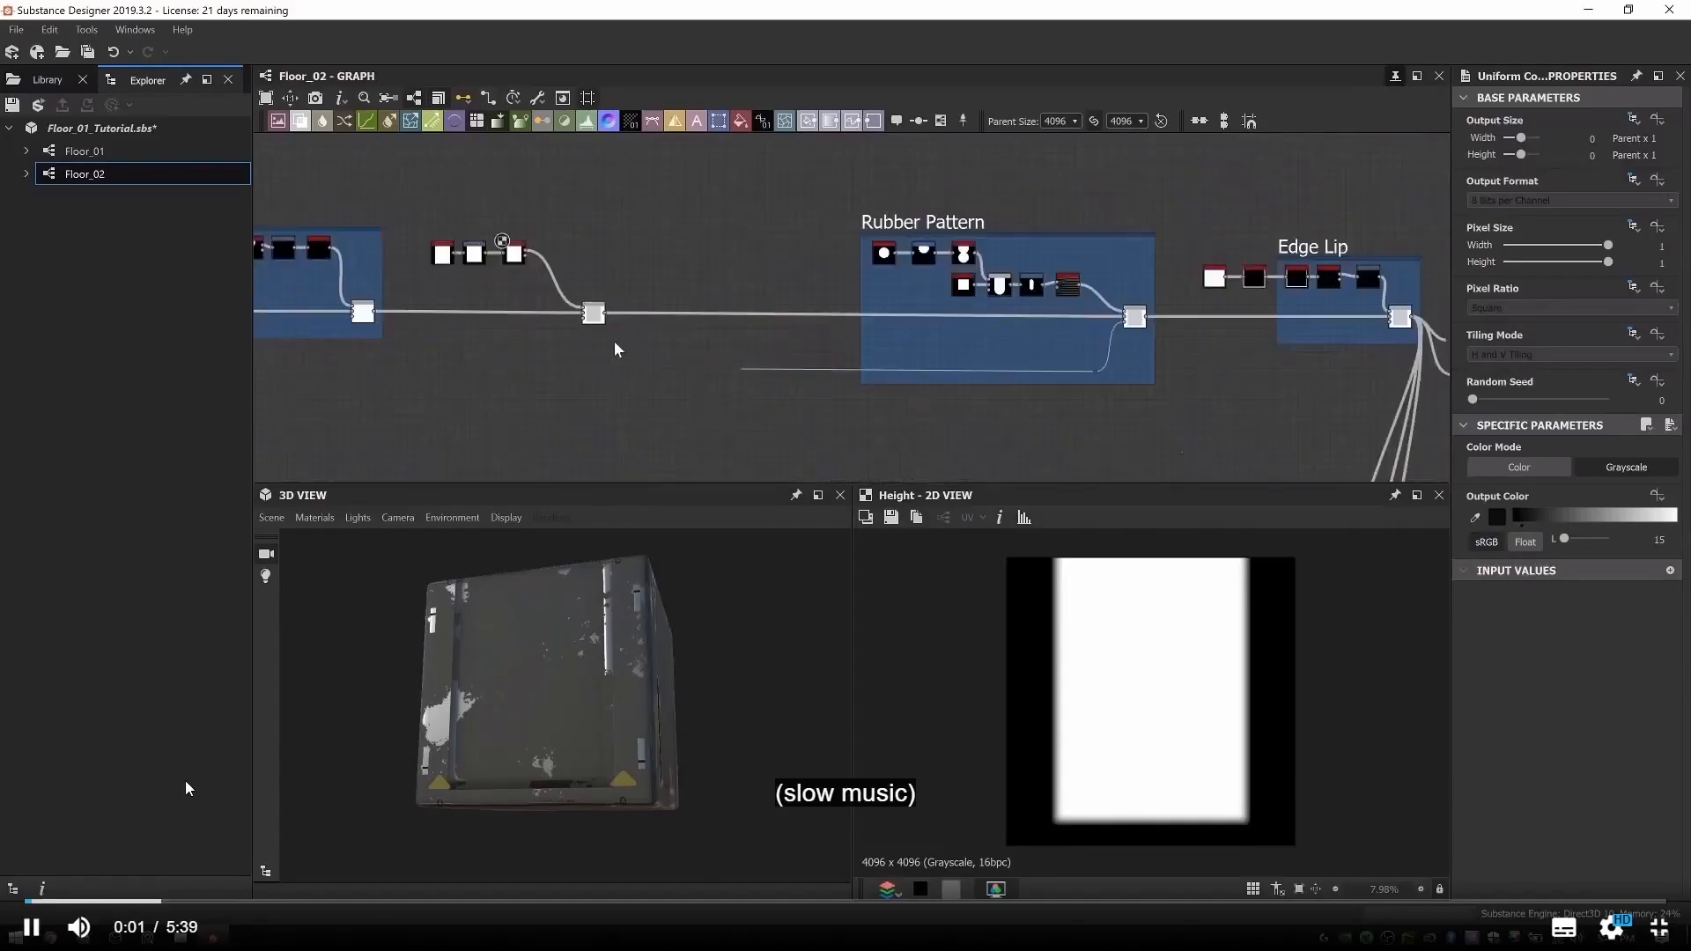
scroll(715, 355, "up", 2)
middle_click_drag(646, 317, 595, 309)
scroll(1372, 307, "up", 4)
middle_click_drag(1373, 313, 1180, 318)
double_click(1092, 278)
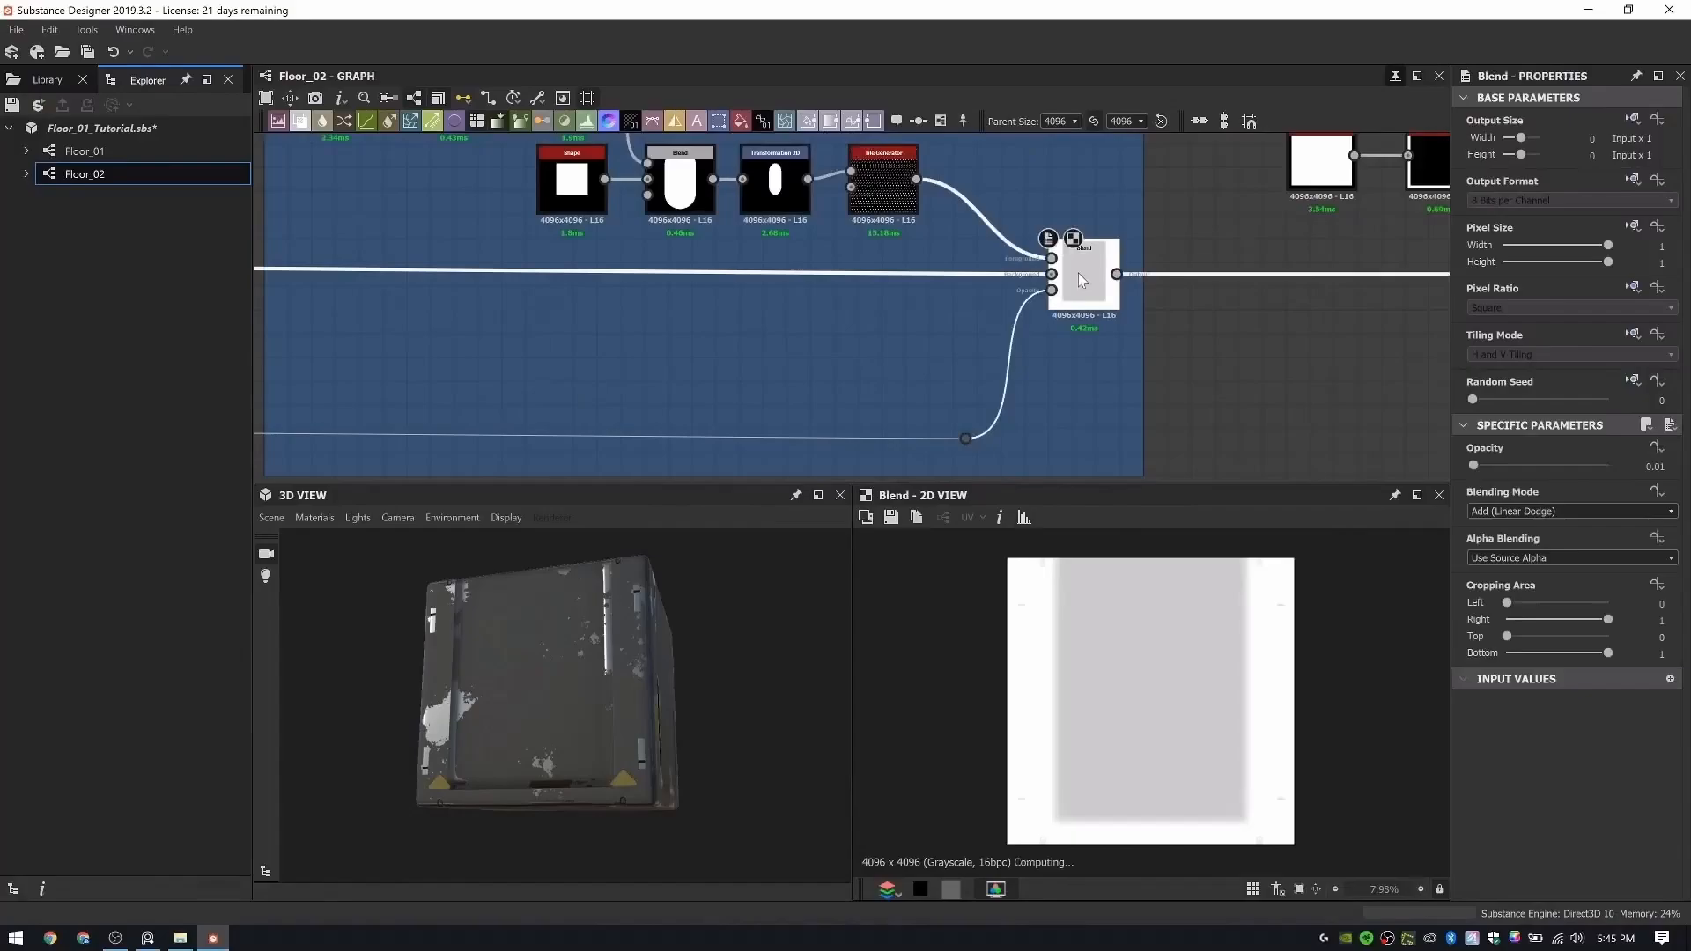
scroll(671, 295, "down", 2)
middle_click_drag(873, 295, 1174, 299)
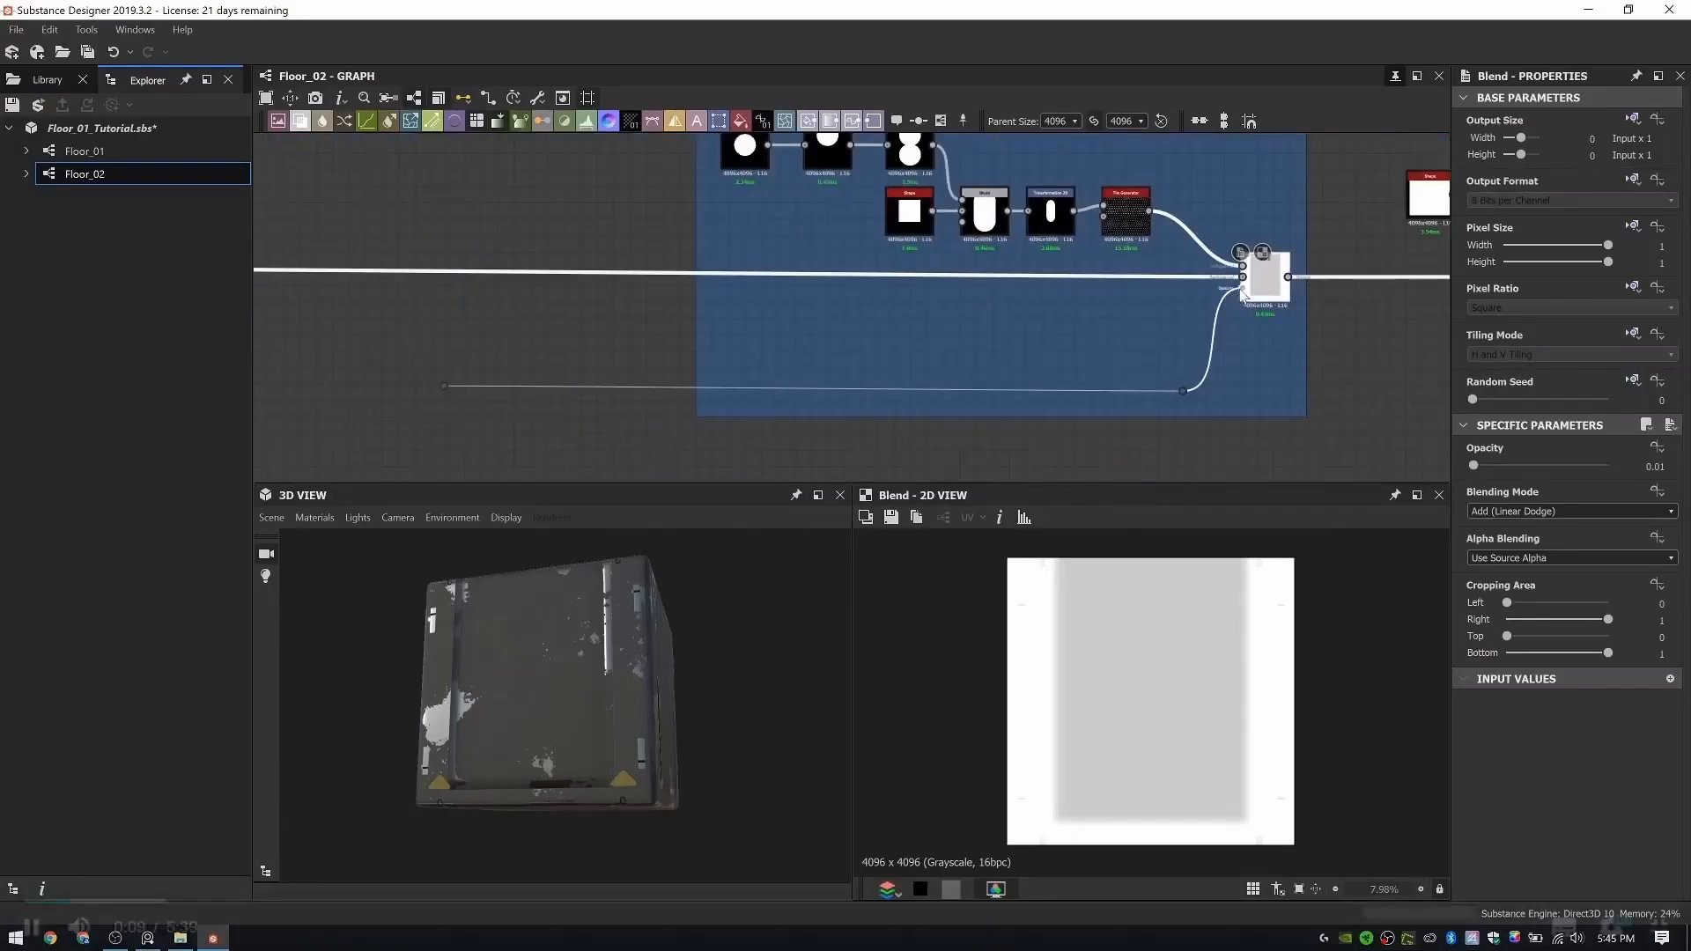
left_click_drag(1173, 359, 1205, 401)
key("Delete")
- Route the indent Bevel's height output down to a reroute dot below the main height line
scroll(1000, 317, "down", 3)
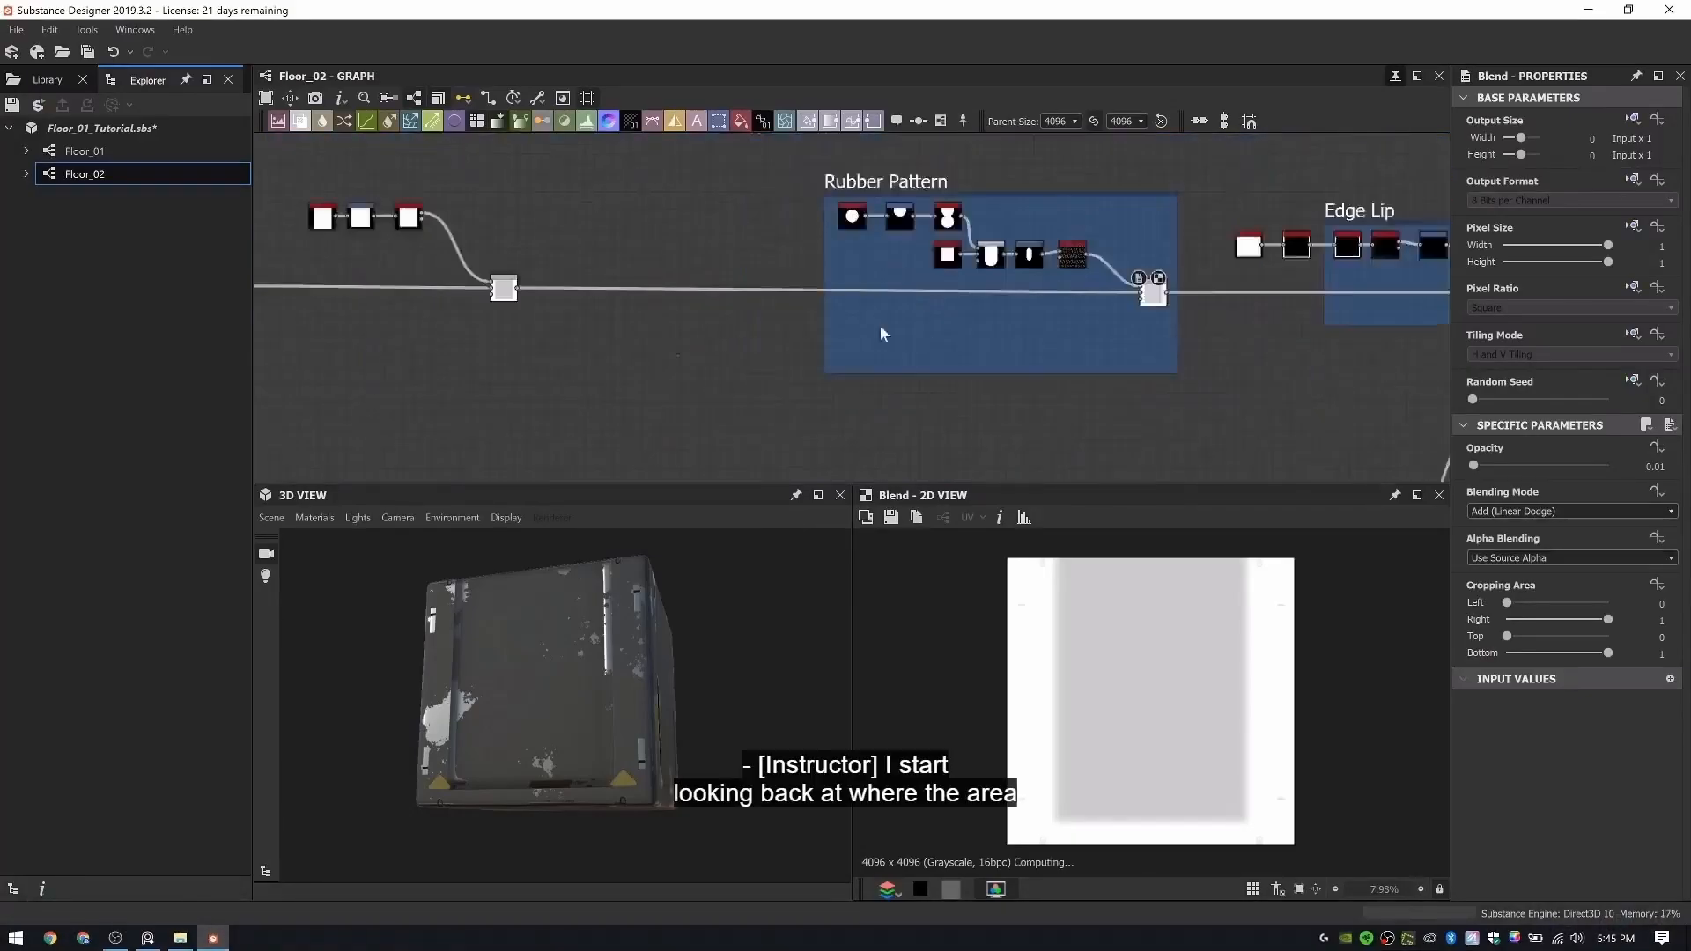
middle_click_drag(880, 324, 1132, 324)
scroll(934, 287, "up", 5)
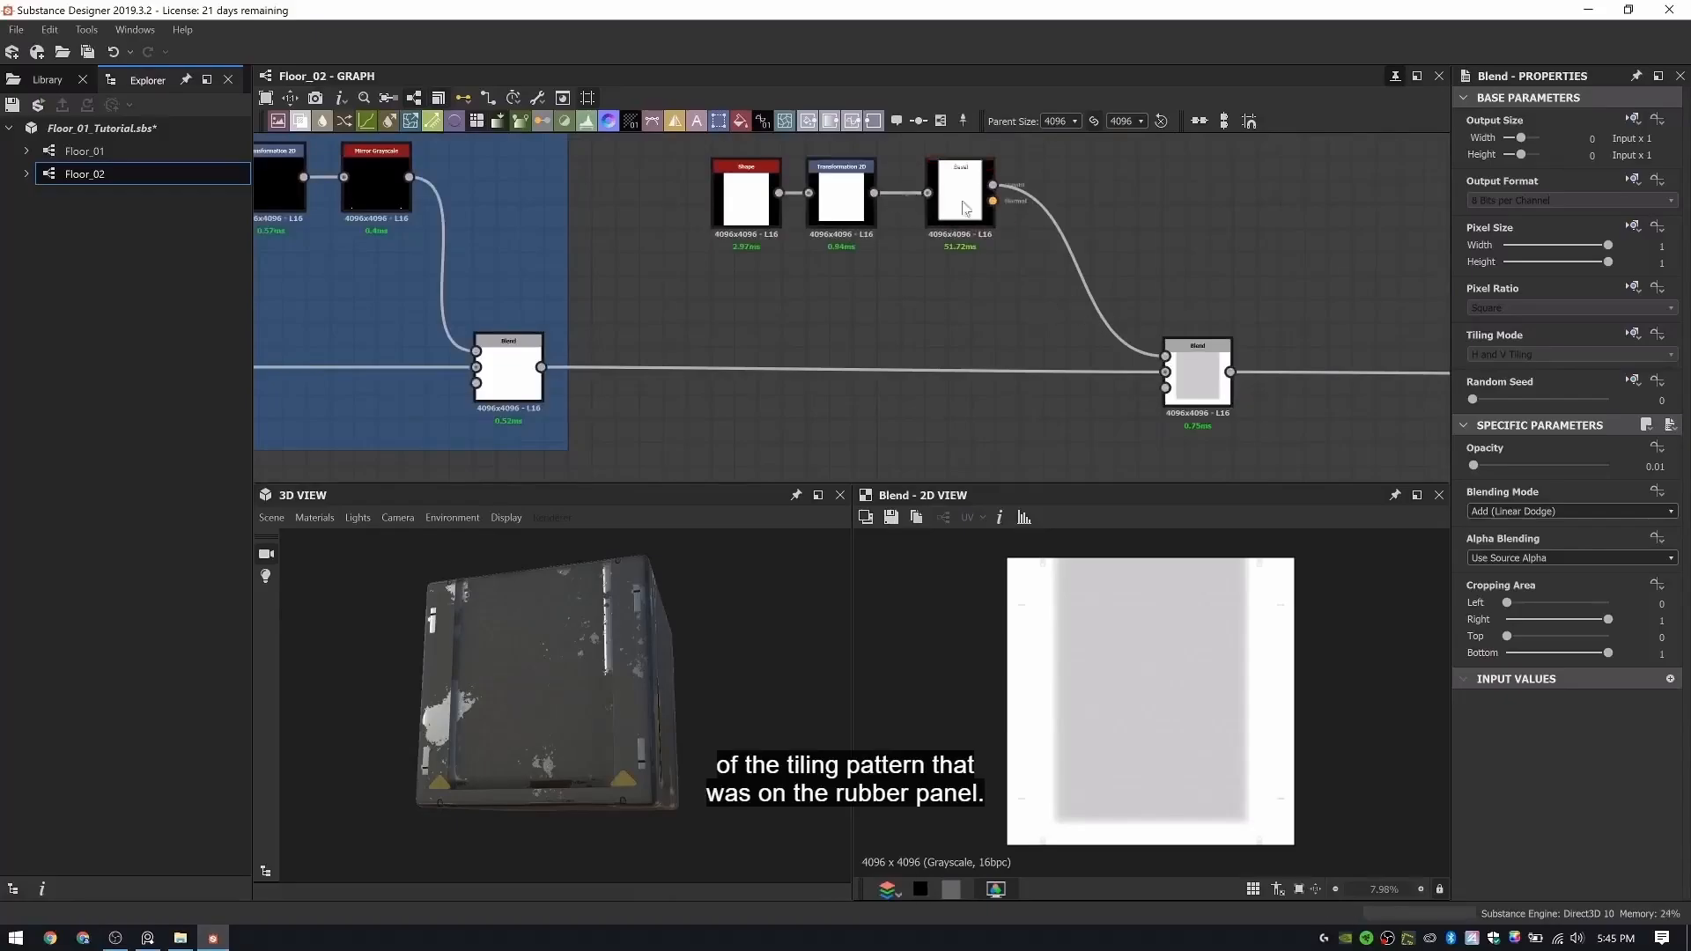
left_click(994, 186)
scroll(992, 251, "down", 4)
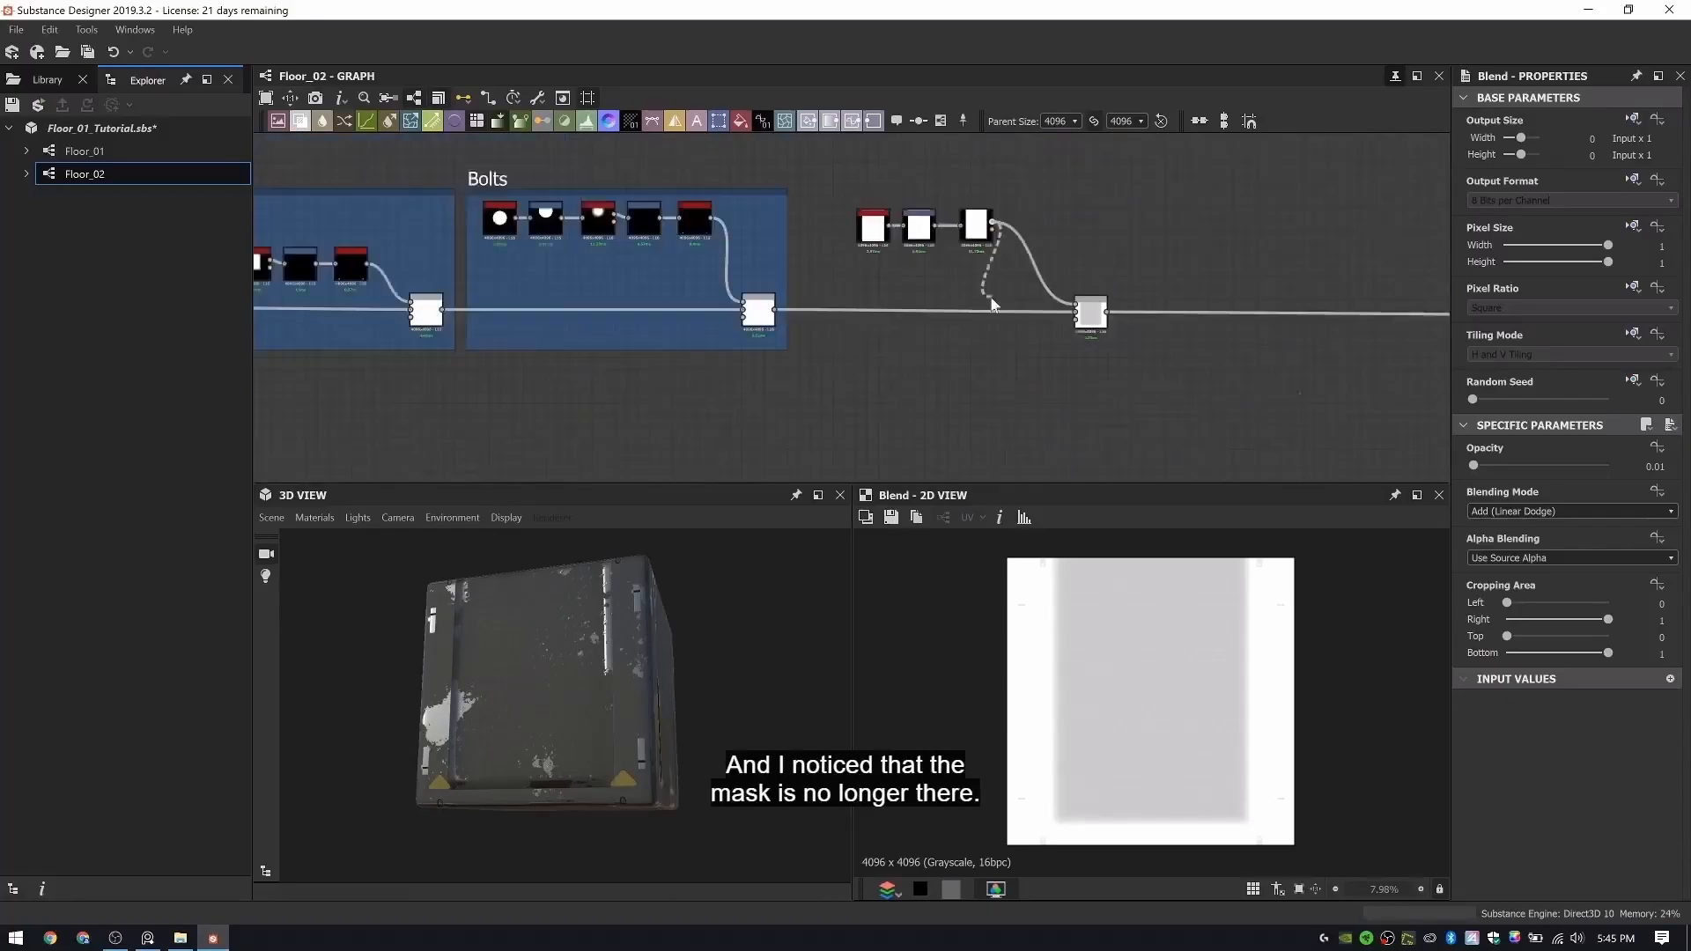
middle_click_drag(995, 315, 800, 247)
scroll(802, 251, "down", 2)
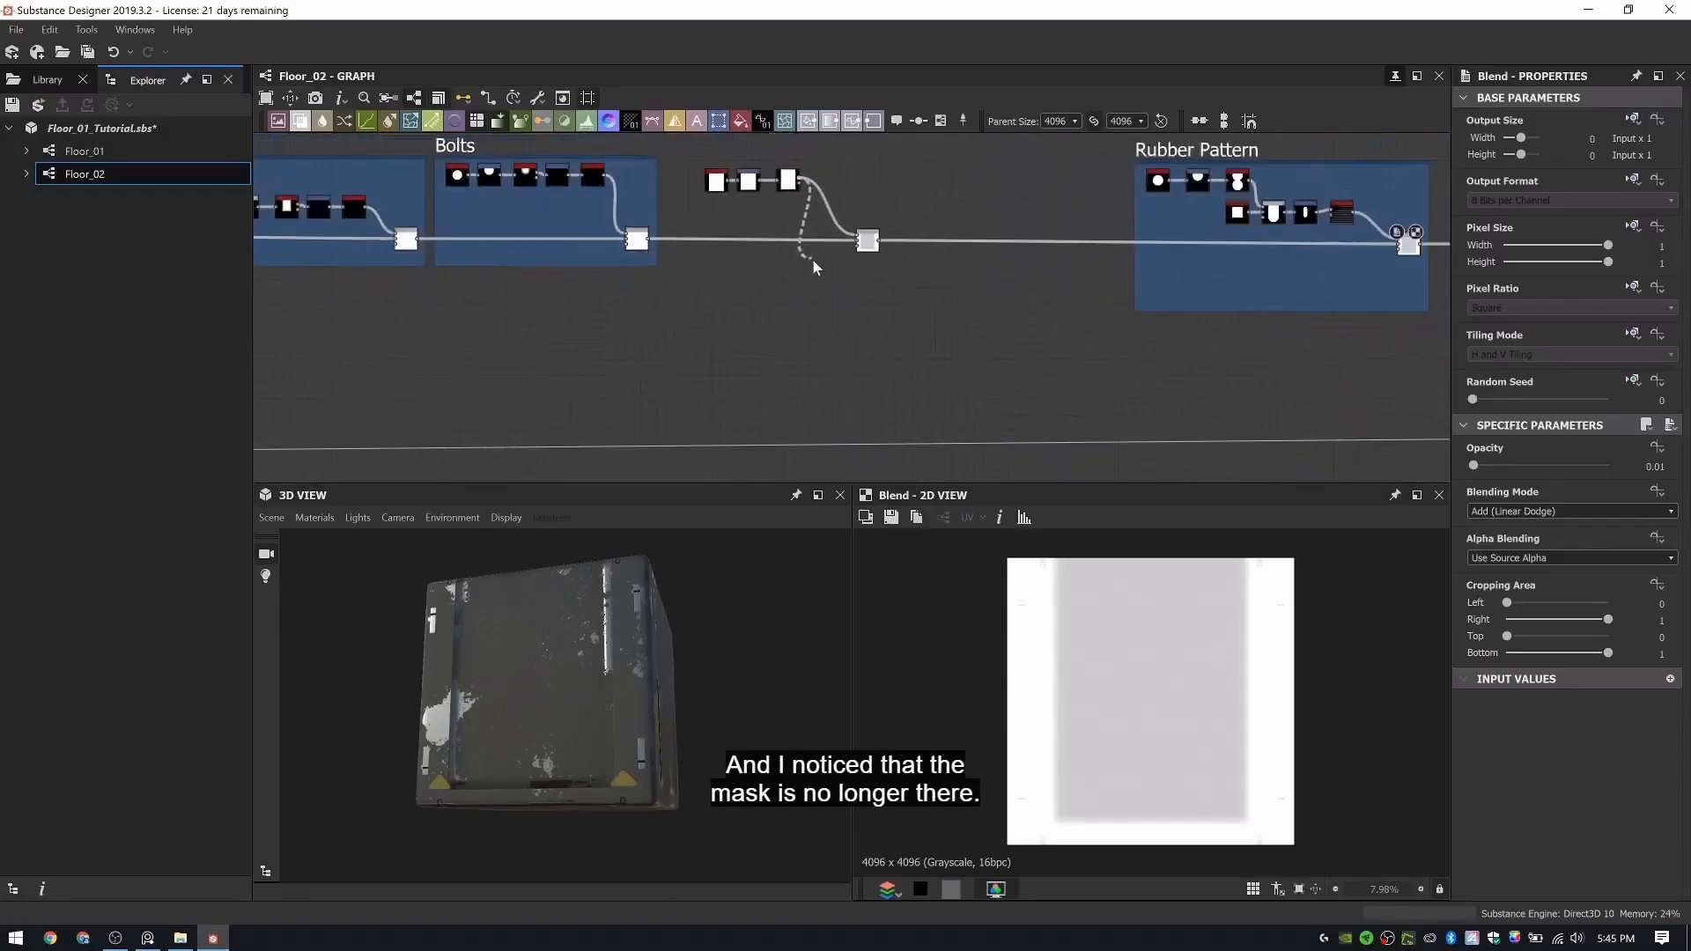
left_click(821, 346)
middle_click_drag(775, 305, 923, 198)
scroll(973, 180, "up", 5)
left_click(953, 192)
scroll(956, 297, "down", 2)
left_click(967, 341, "alt")
- Connect the indent mask's reroute dots to the opacity input of the Rubber Pattern Blend and inspect the pattern on the cube
middle_click_drag(1216, 343, 635, 329)
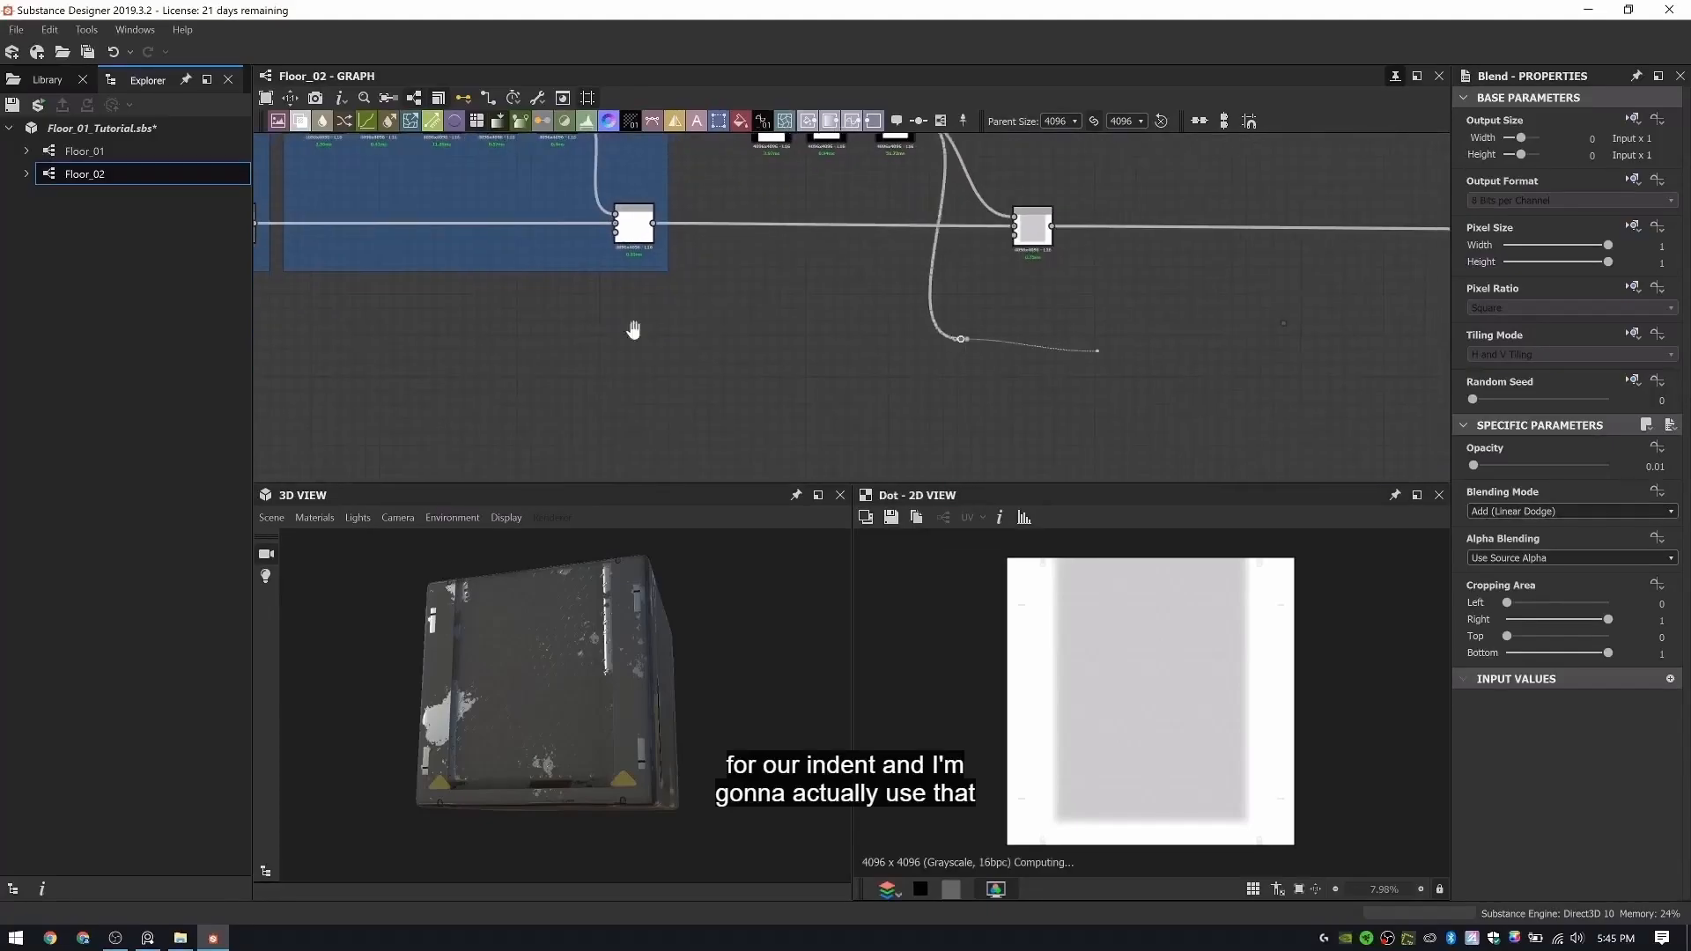
middle_click_drag(1233, 321, 935, 358)
left_click(1025, 351, "alt")
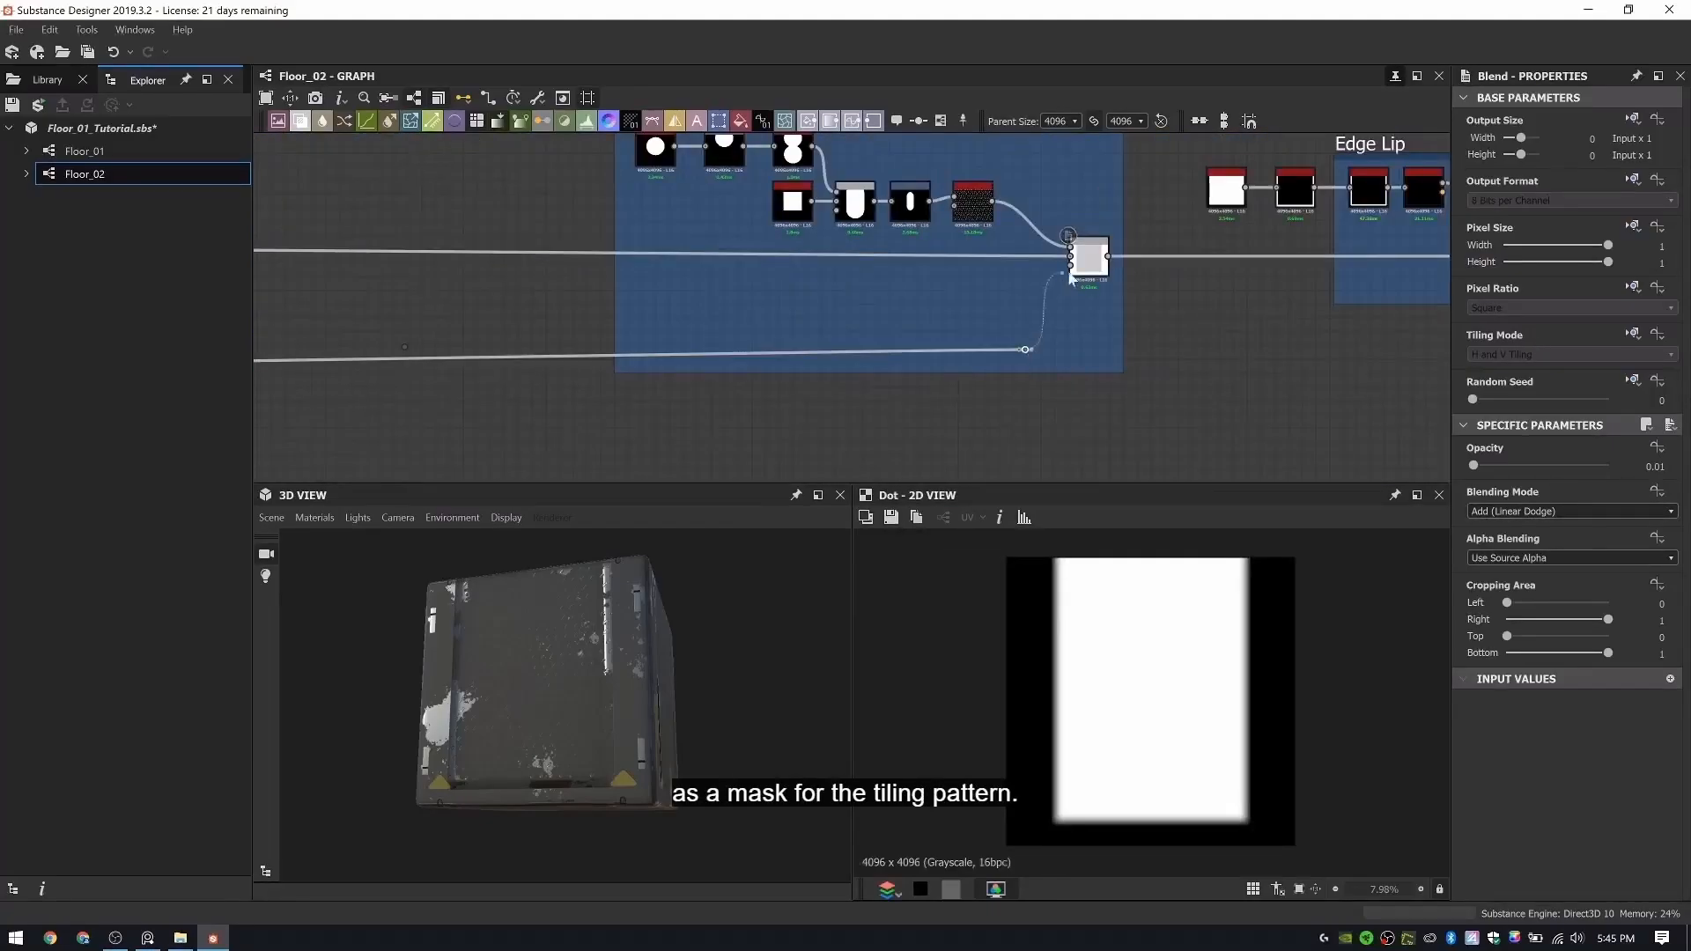
left_click(1089, 267)
left_click_drag(602, 650, 442, 674)
scroll(582, 664, "up", 5)
right_click_drag(442, 673, 333, 675, "ctrl+shift")
middle_click_drag(398, 670, 506, 648)
scroll(501, 704, "up", 4)
mouse_move(506, 647)
right_mouse_down("ctrl+shift")
mouse_move(537, 649)
mouse_move(492, 653)
mouse_move(525, 654)
right_mouse_up("ctrl+shift")
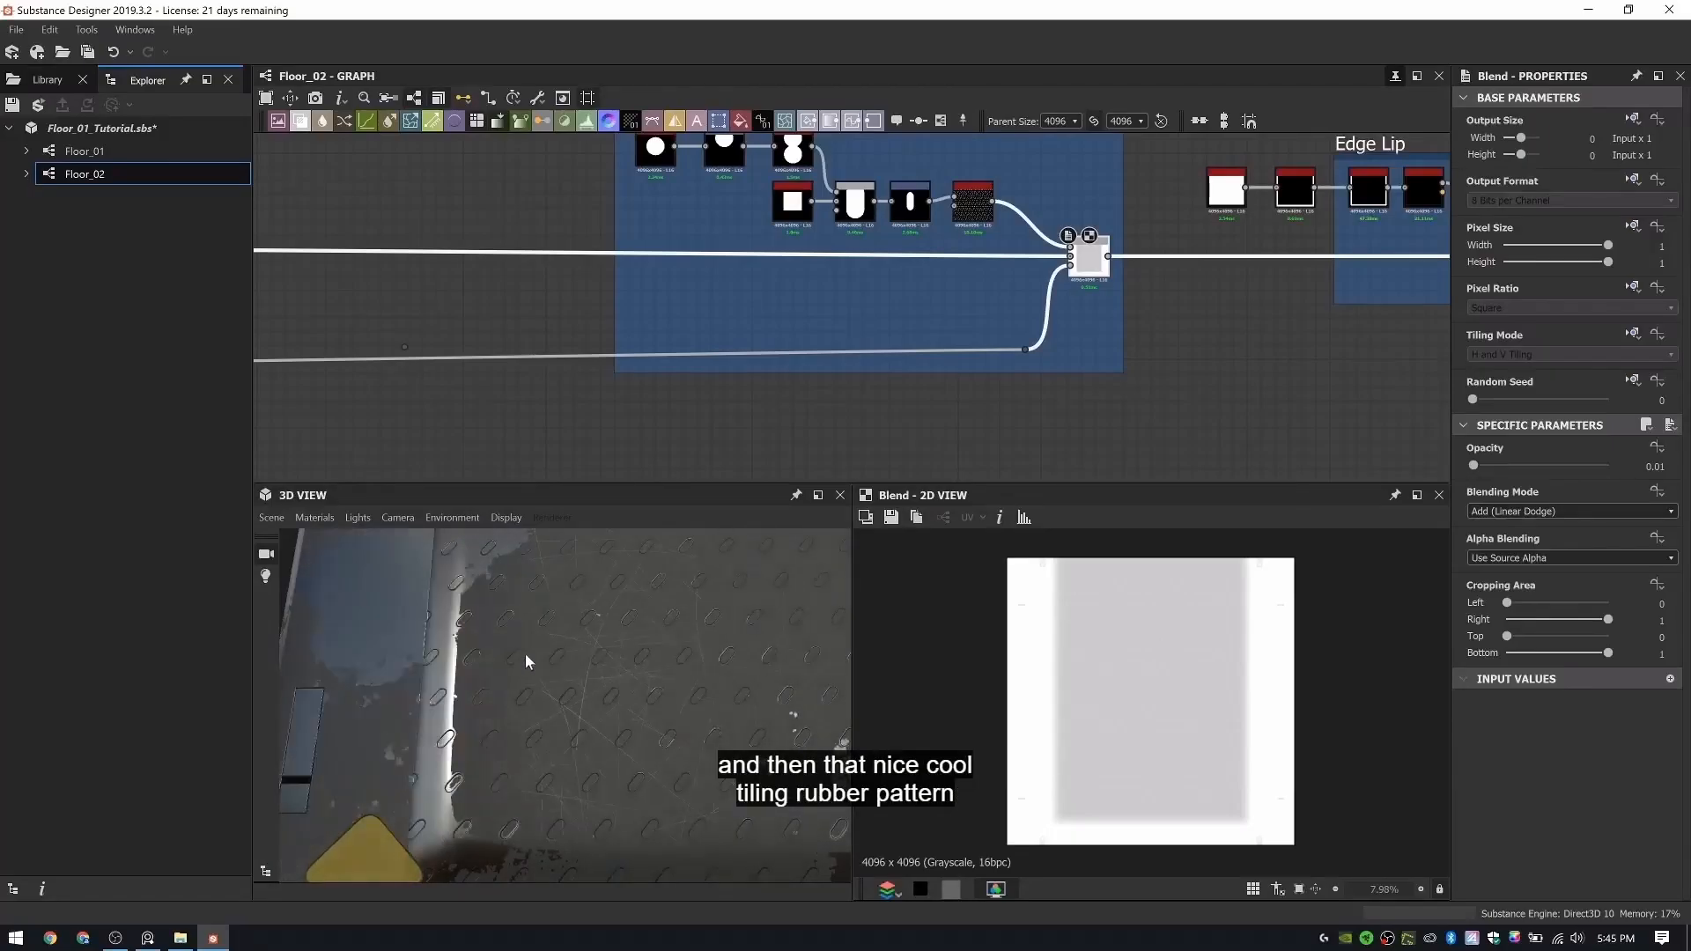
- Add a Levels node beside the indent mask's first reroute dot and connect the dot to its input
scroll(779, 339, "down", 2)
middle_click_drag(379, 328, 728, 319)
scroll(729, 320, "up", 4)
left_click_drag(601, 388, 590, 364)
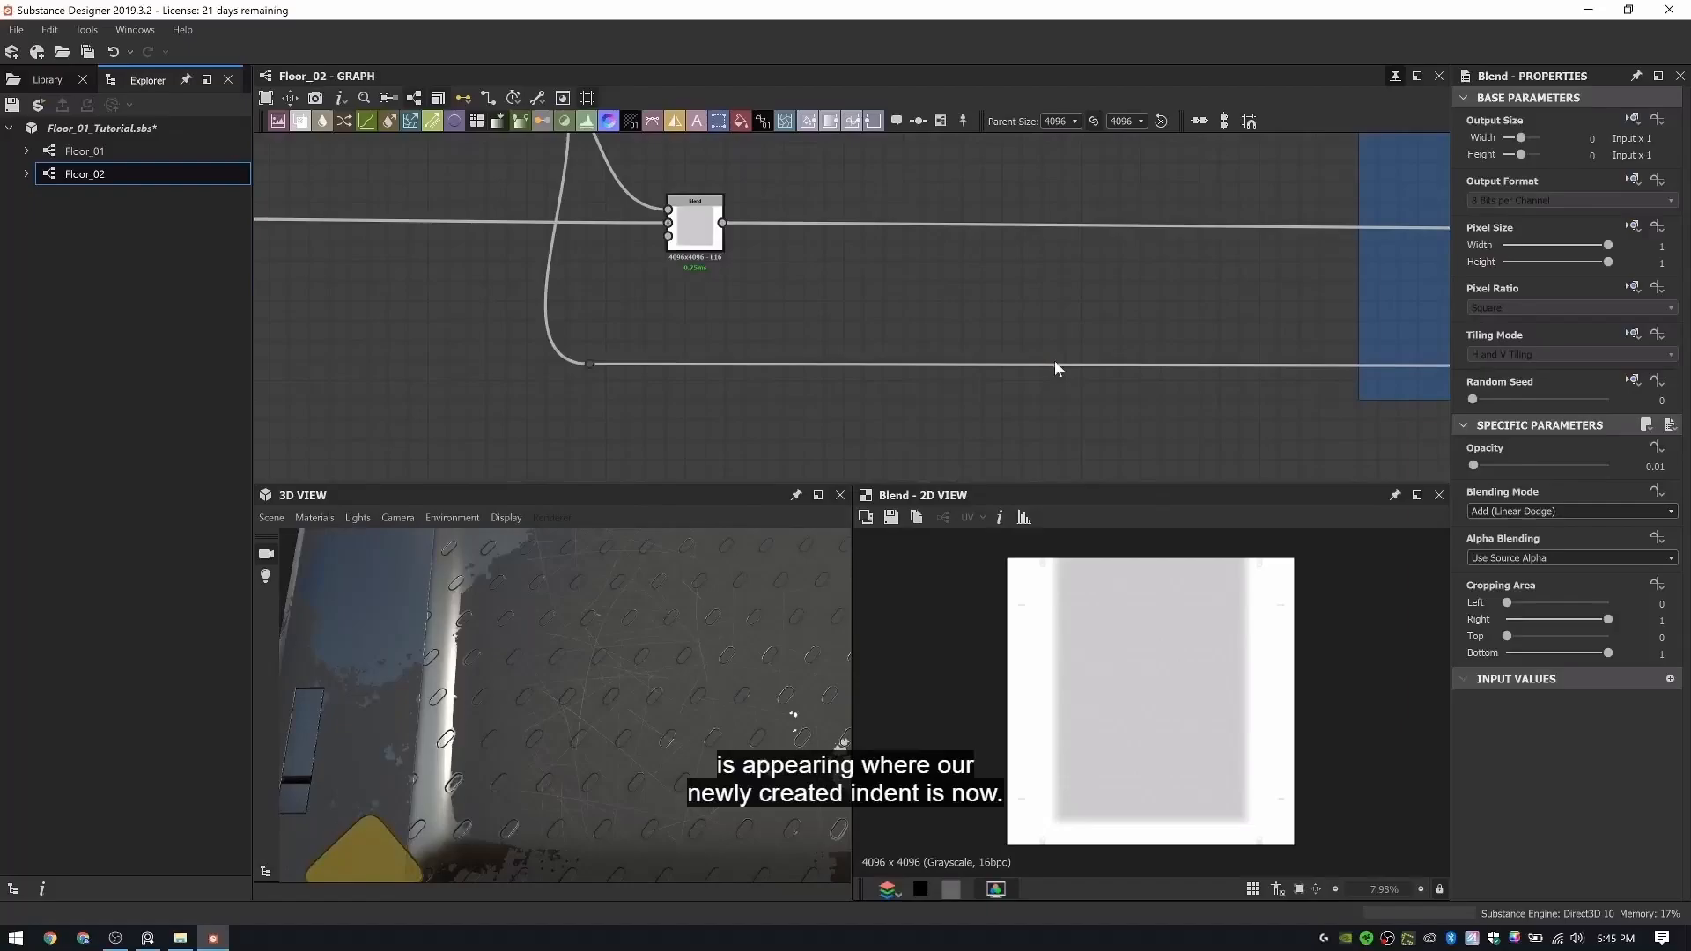
key("space")
type("levels")
key("Return")
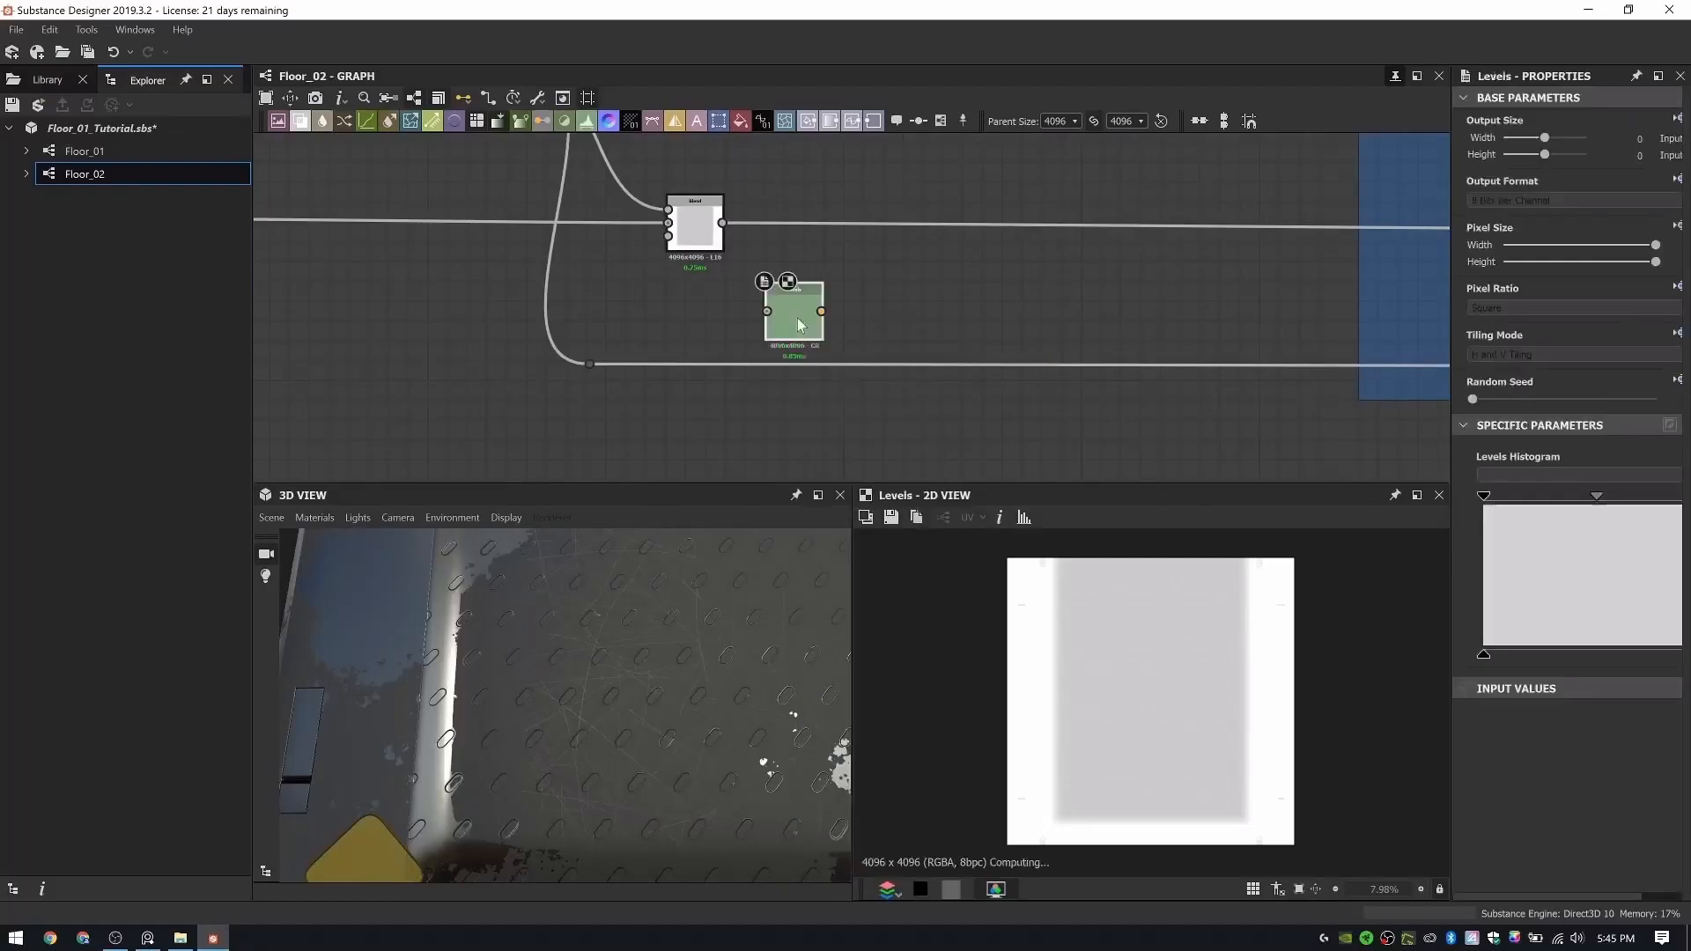
left_click(596, 365)
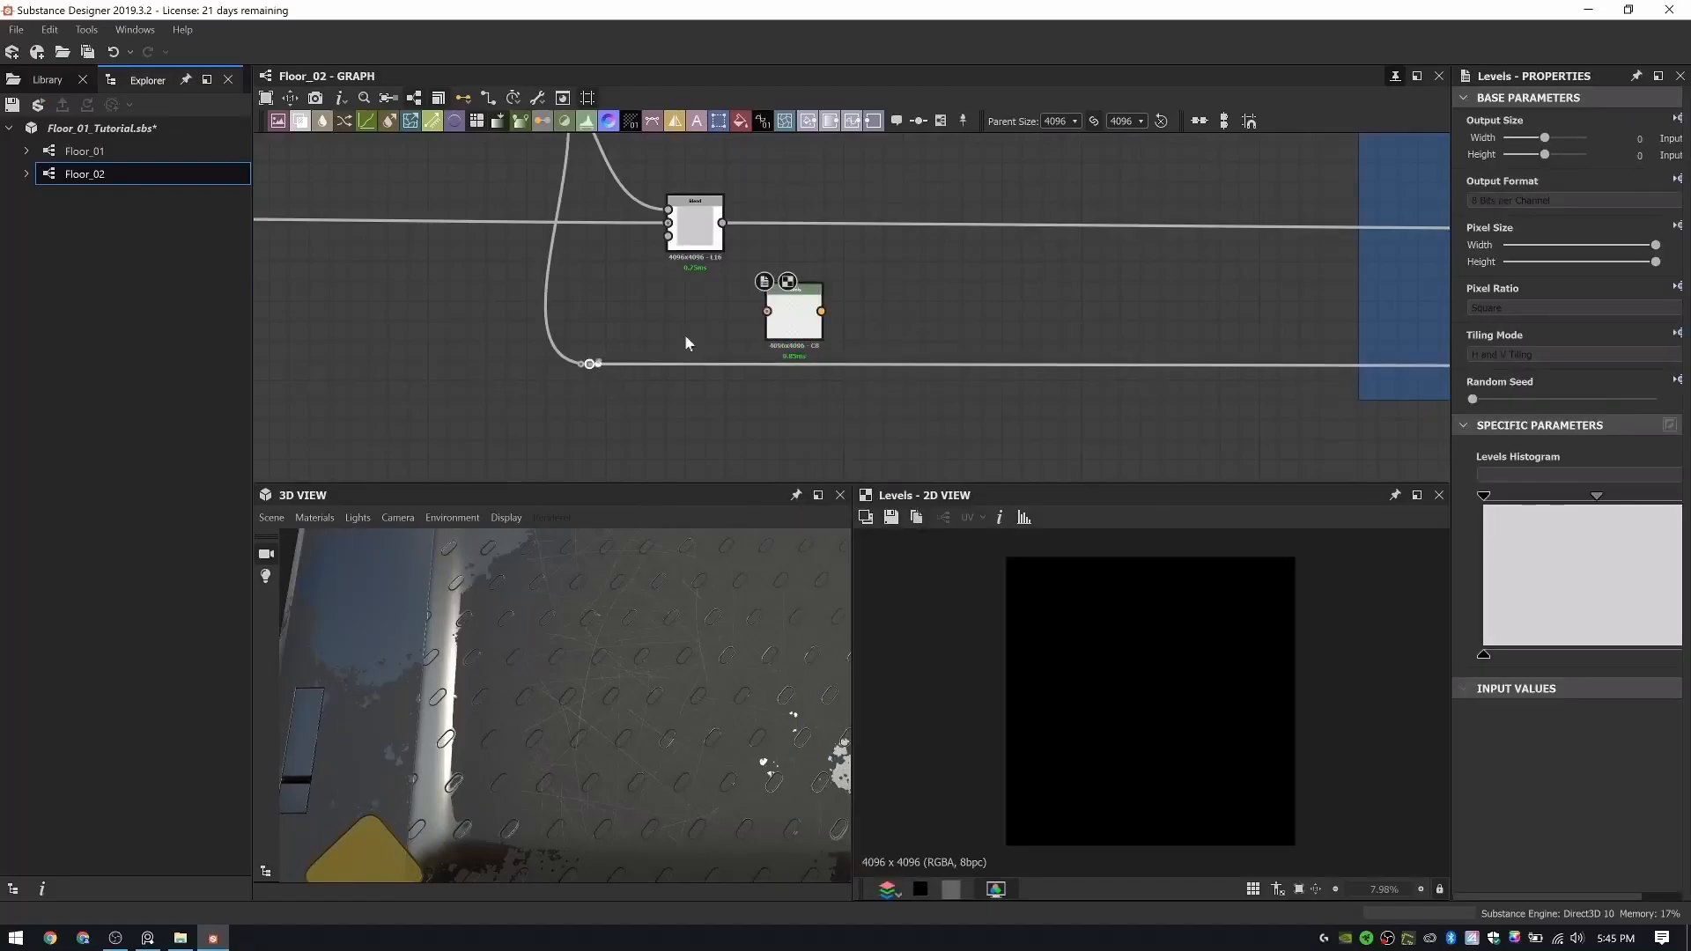
left_click_drag(685, 337, 836, 337)
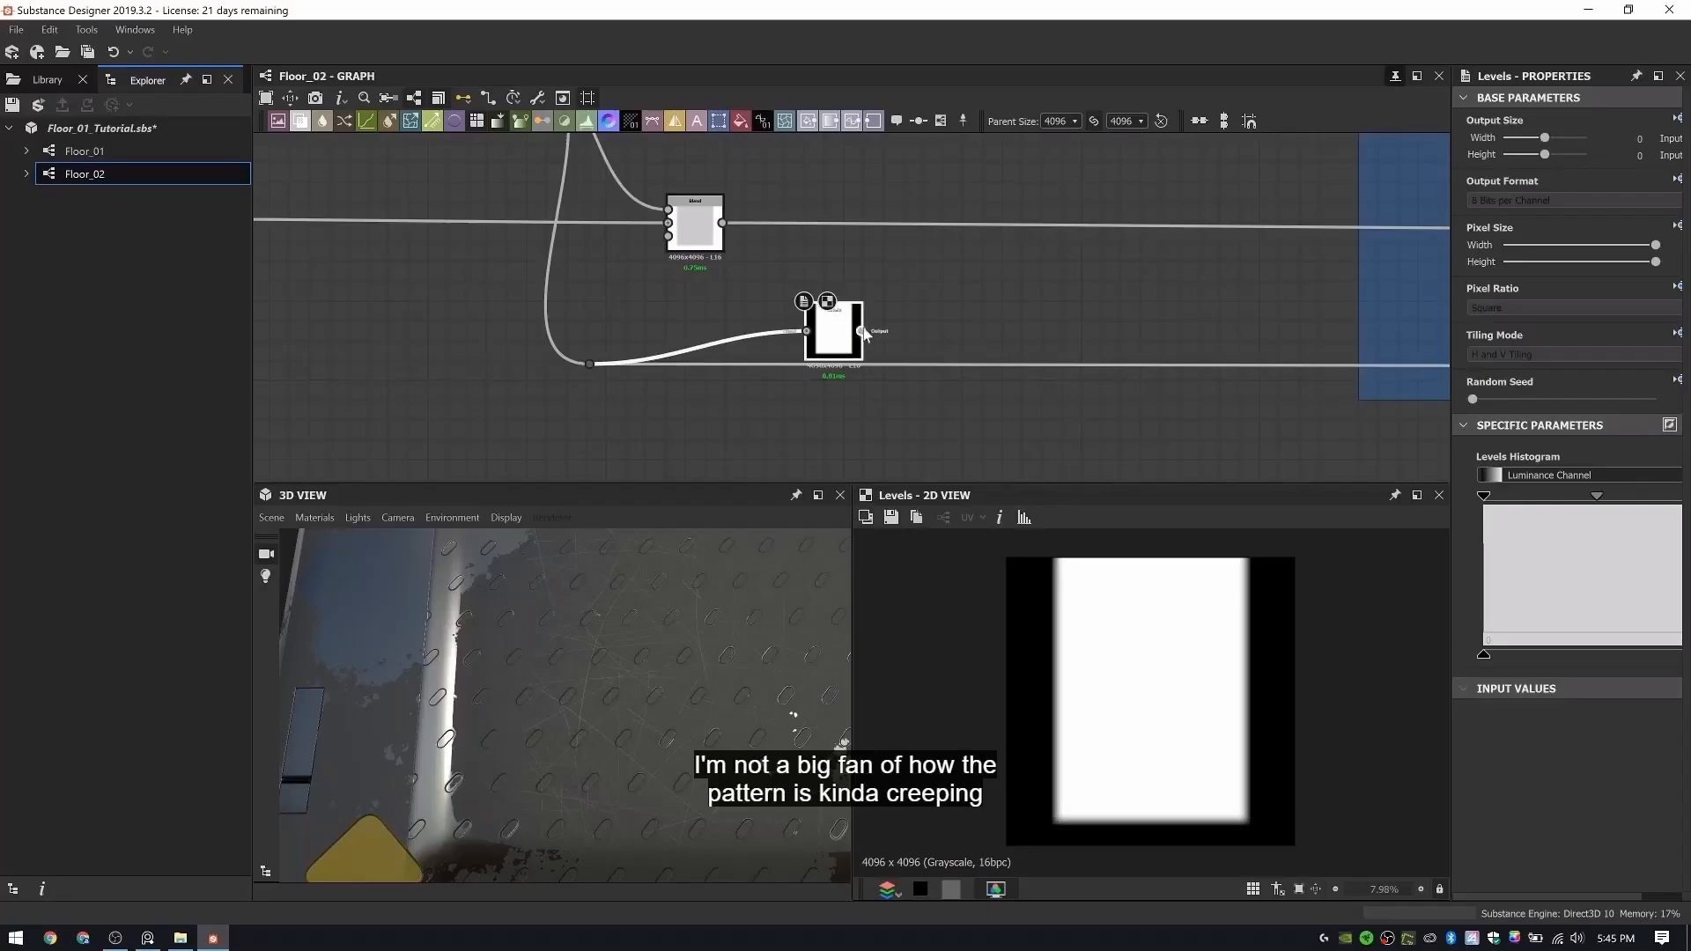
- Connect the Levels output to the reroute dot feeding the Rubber Pattern Blend and move the Levels node into the Rubber Pattern frame
scroll(865, 332, "down", 3)
middle_click_drag(1095, 324, 684, 324)
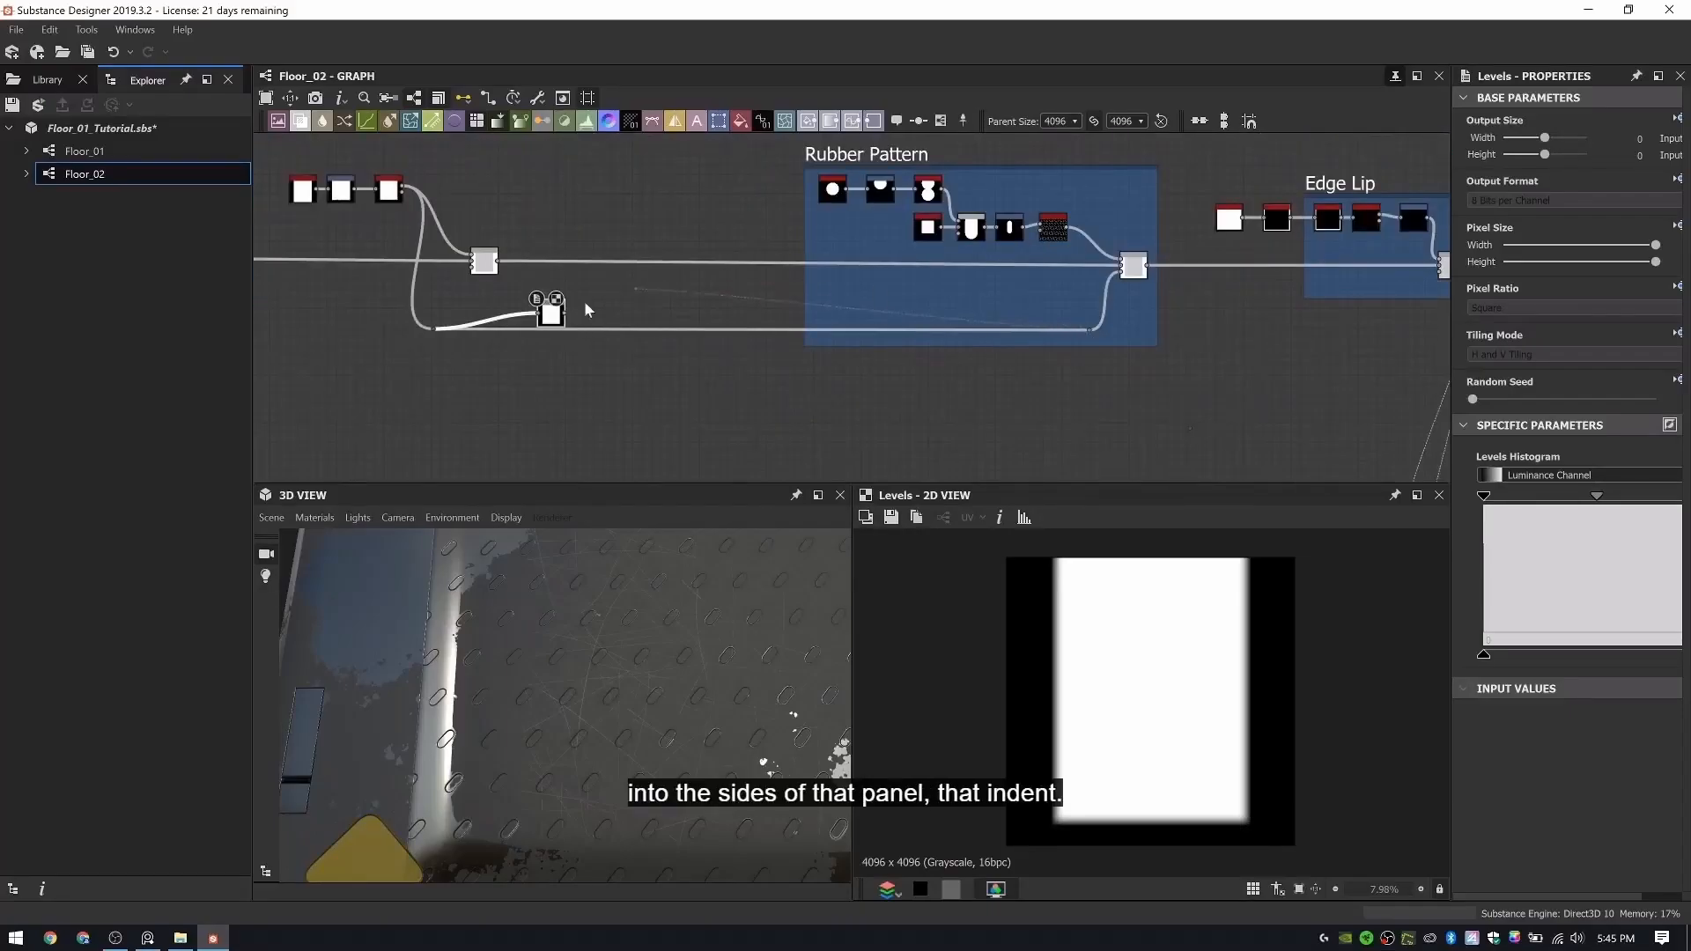
left_click_drag(562, 304, 1054, 328)
left_click(1142, 264)
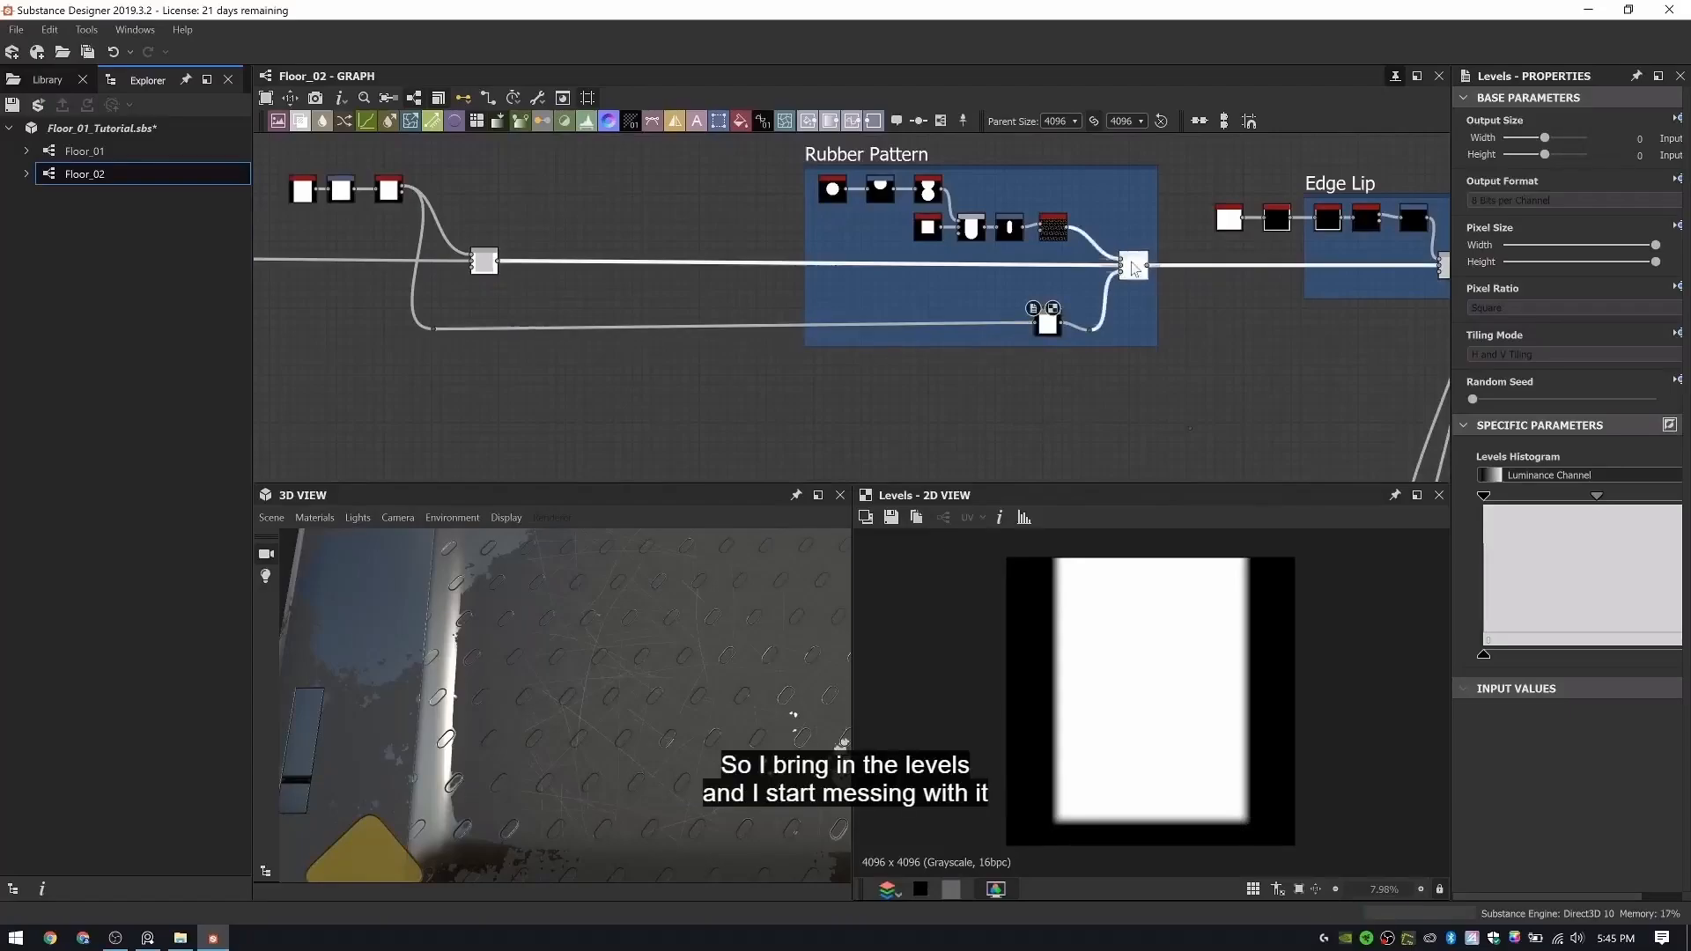
- Raise the Levels node's input black point and slightly lower its input white point to pull the rubber pattern away from the indent's sides
left_click(1035, 326)
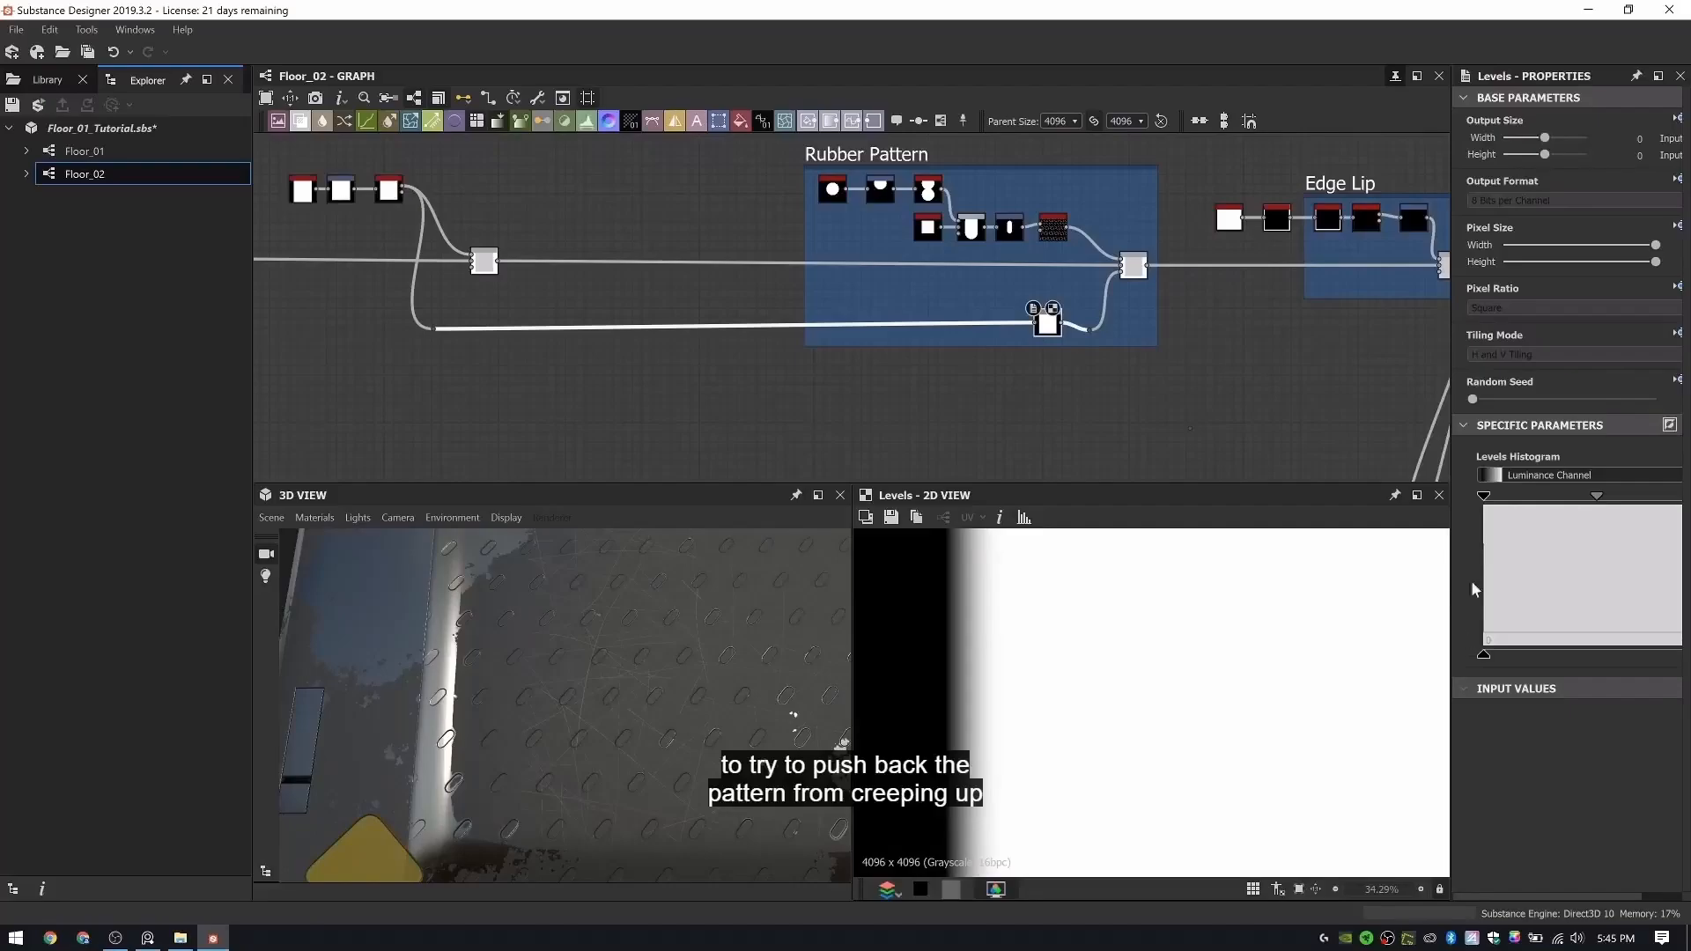
mouse_move(1440, 498)
left_mouse_down()
mouse_move(1350, 498)
mouse_move(1443, 496)
left_mouse_up()
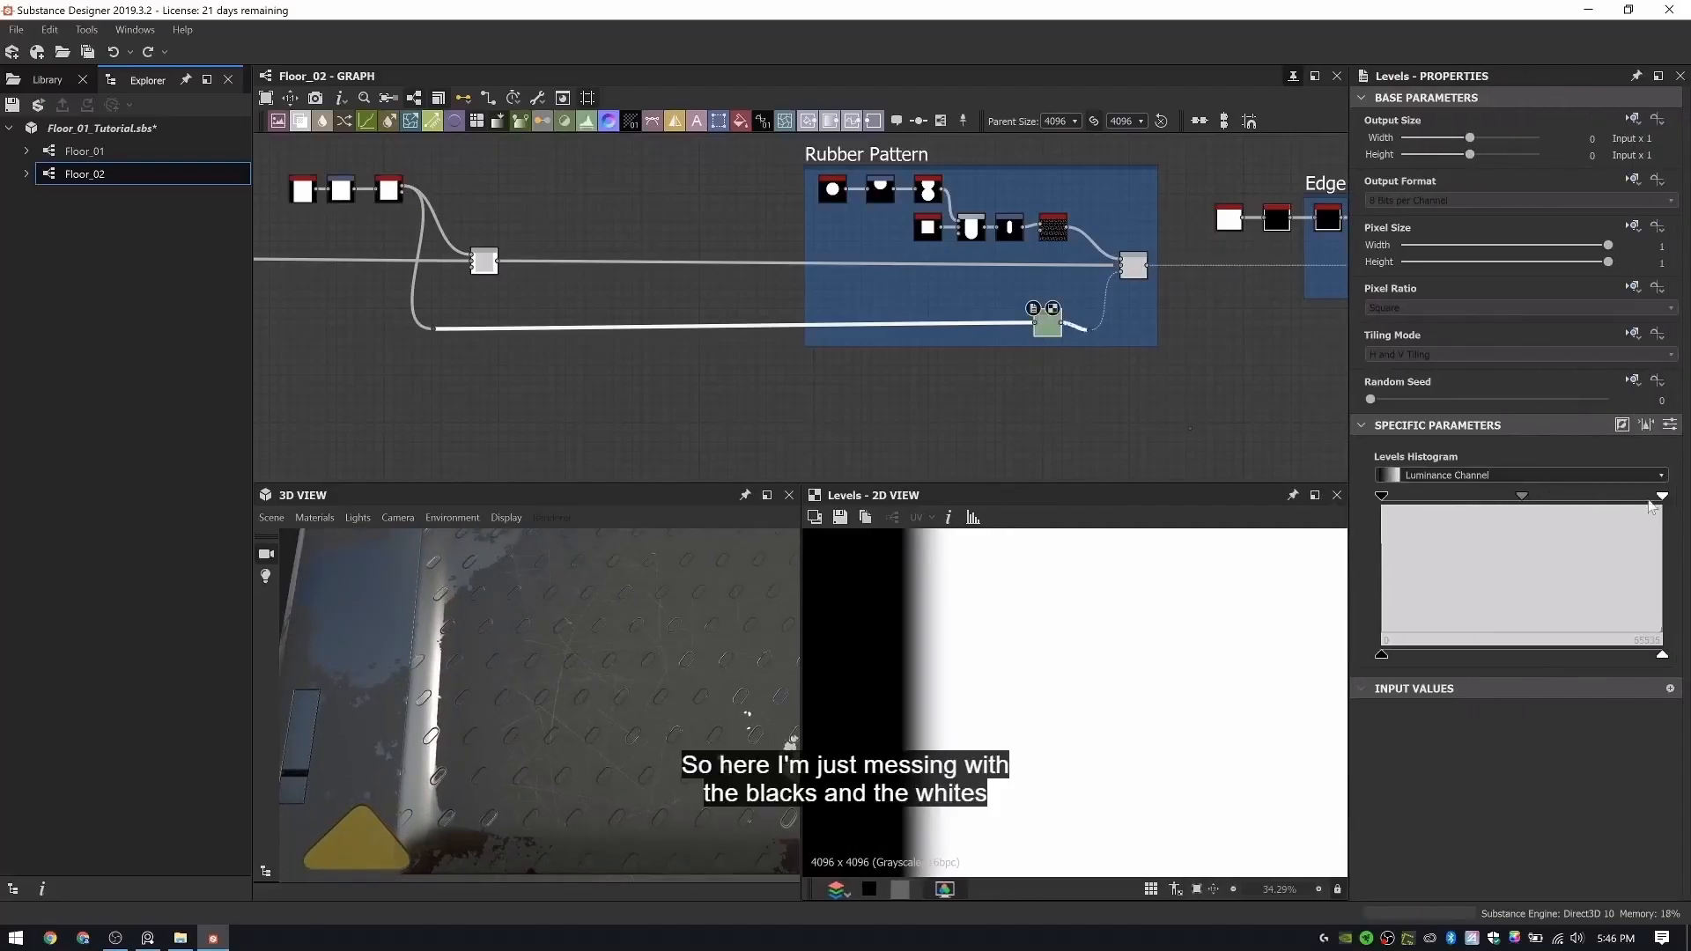
left_click_drag(1652, 507, 1543, 507)
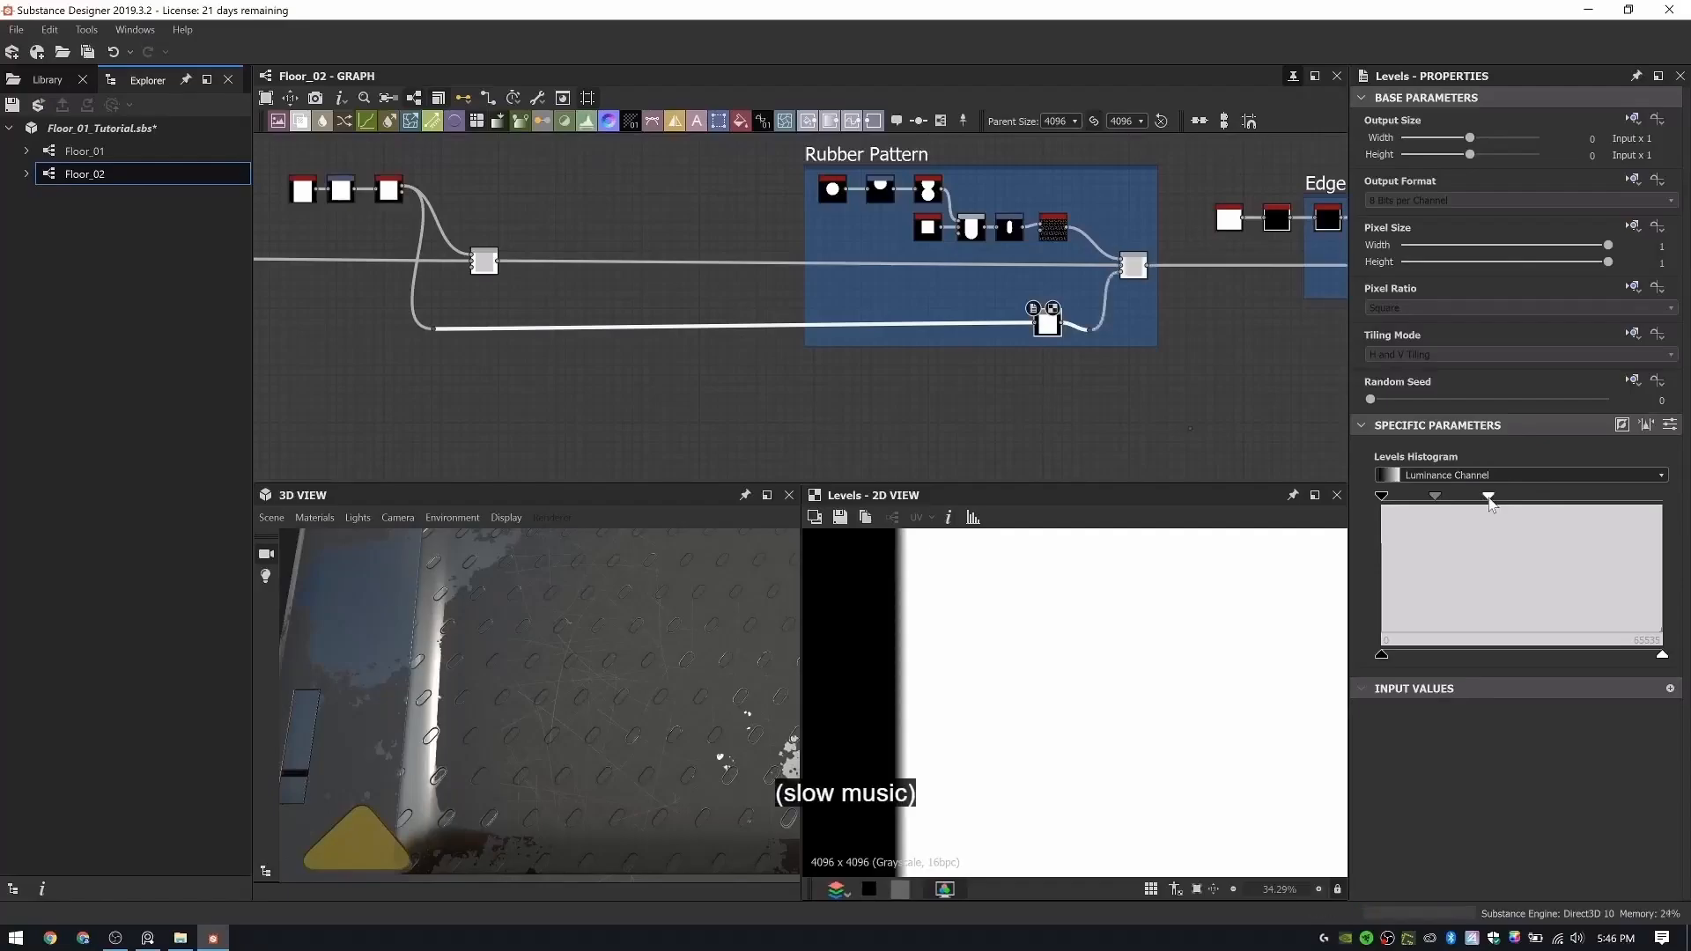
left_click_drag(1444, 499, 1441, 500)
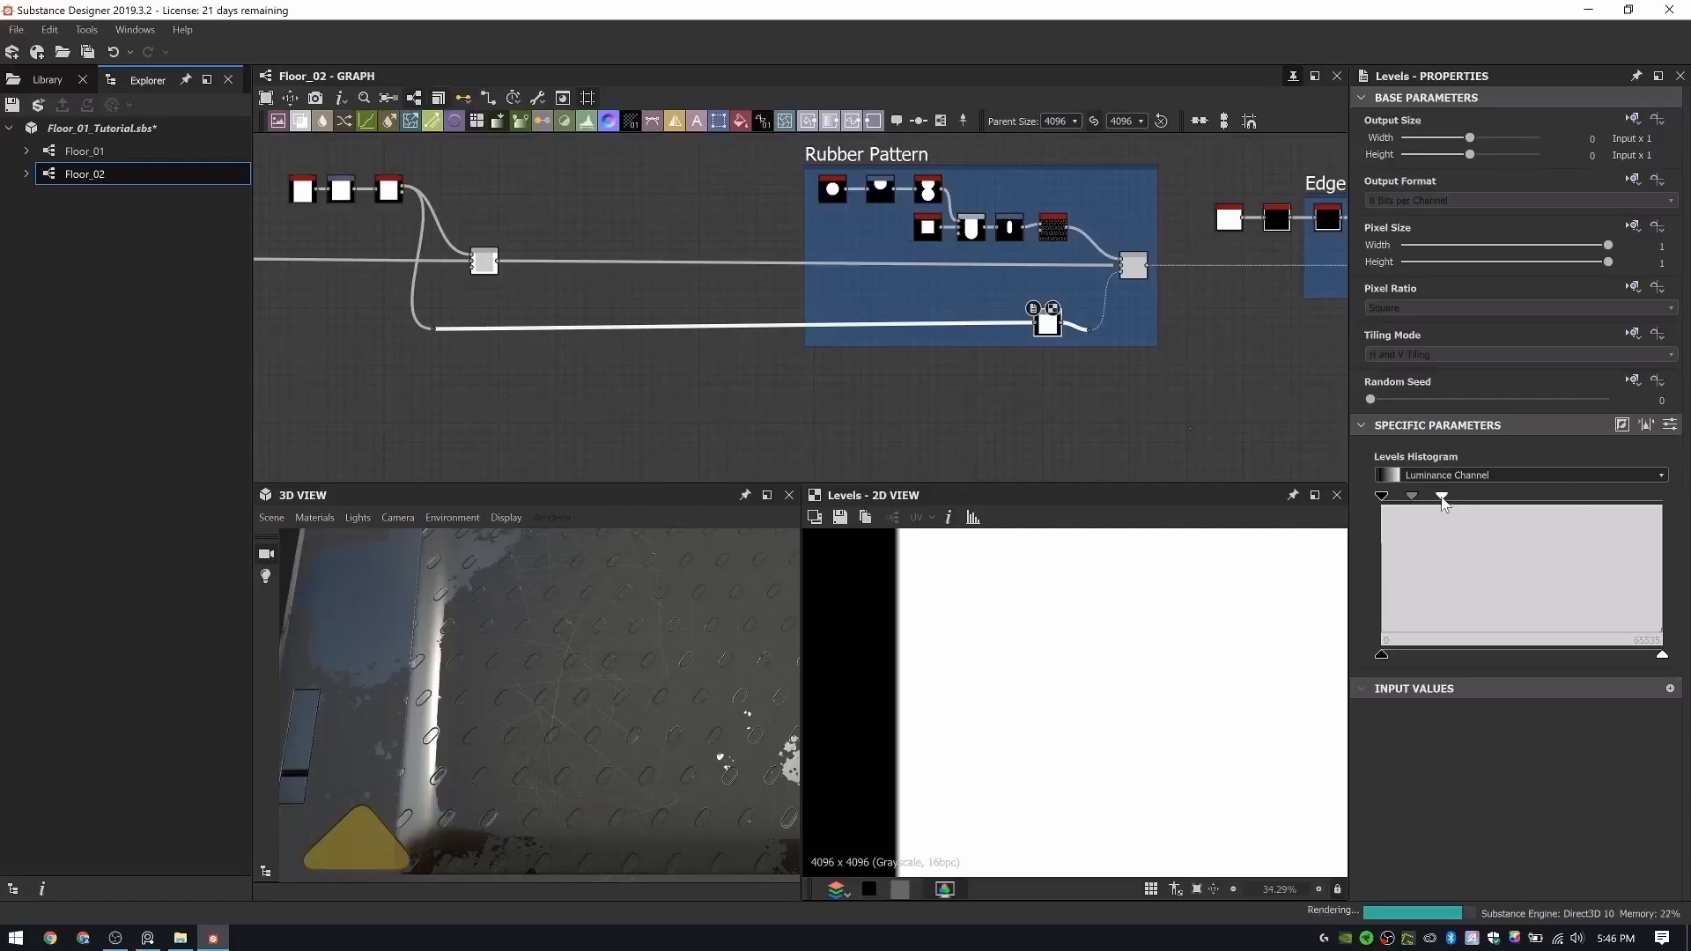
left_click_drag(1551, 505, 1546, 499)
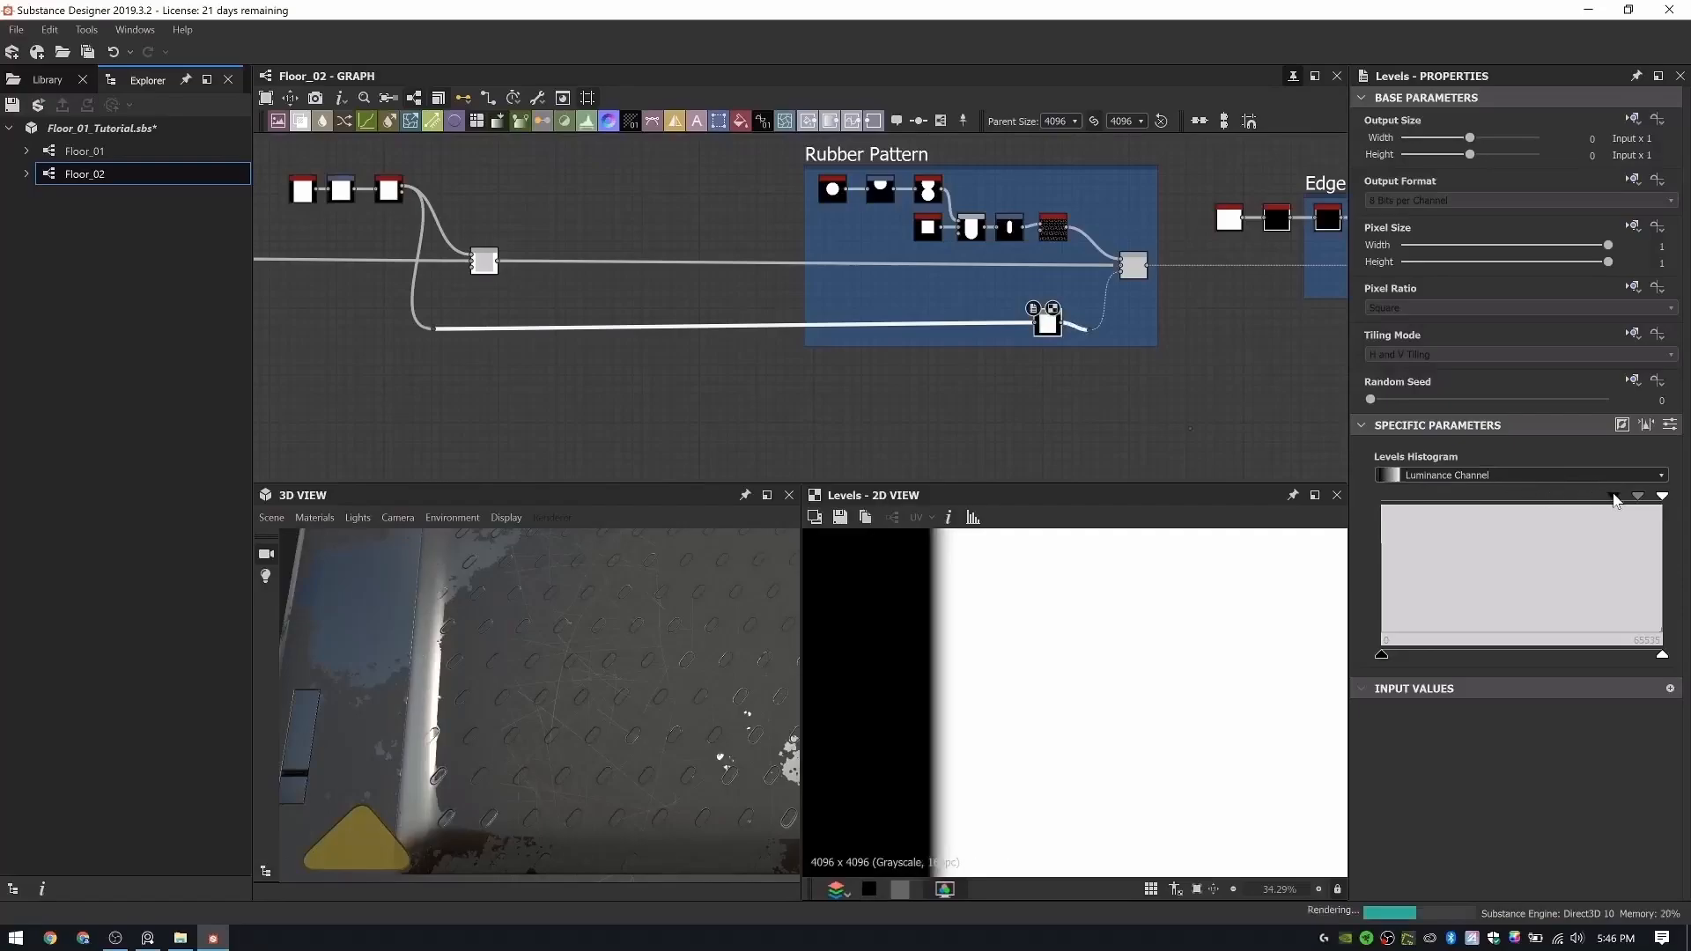
left_click_drag(1663, 497, 1638, 497)
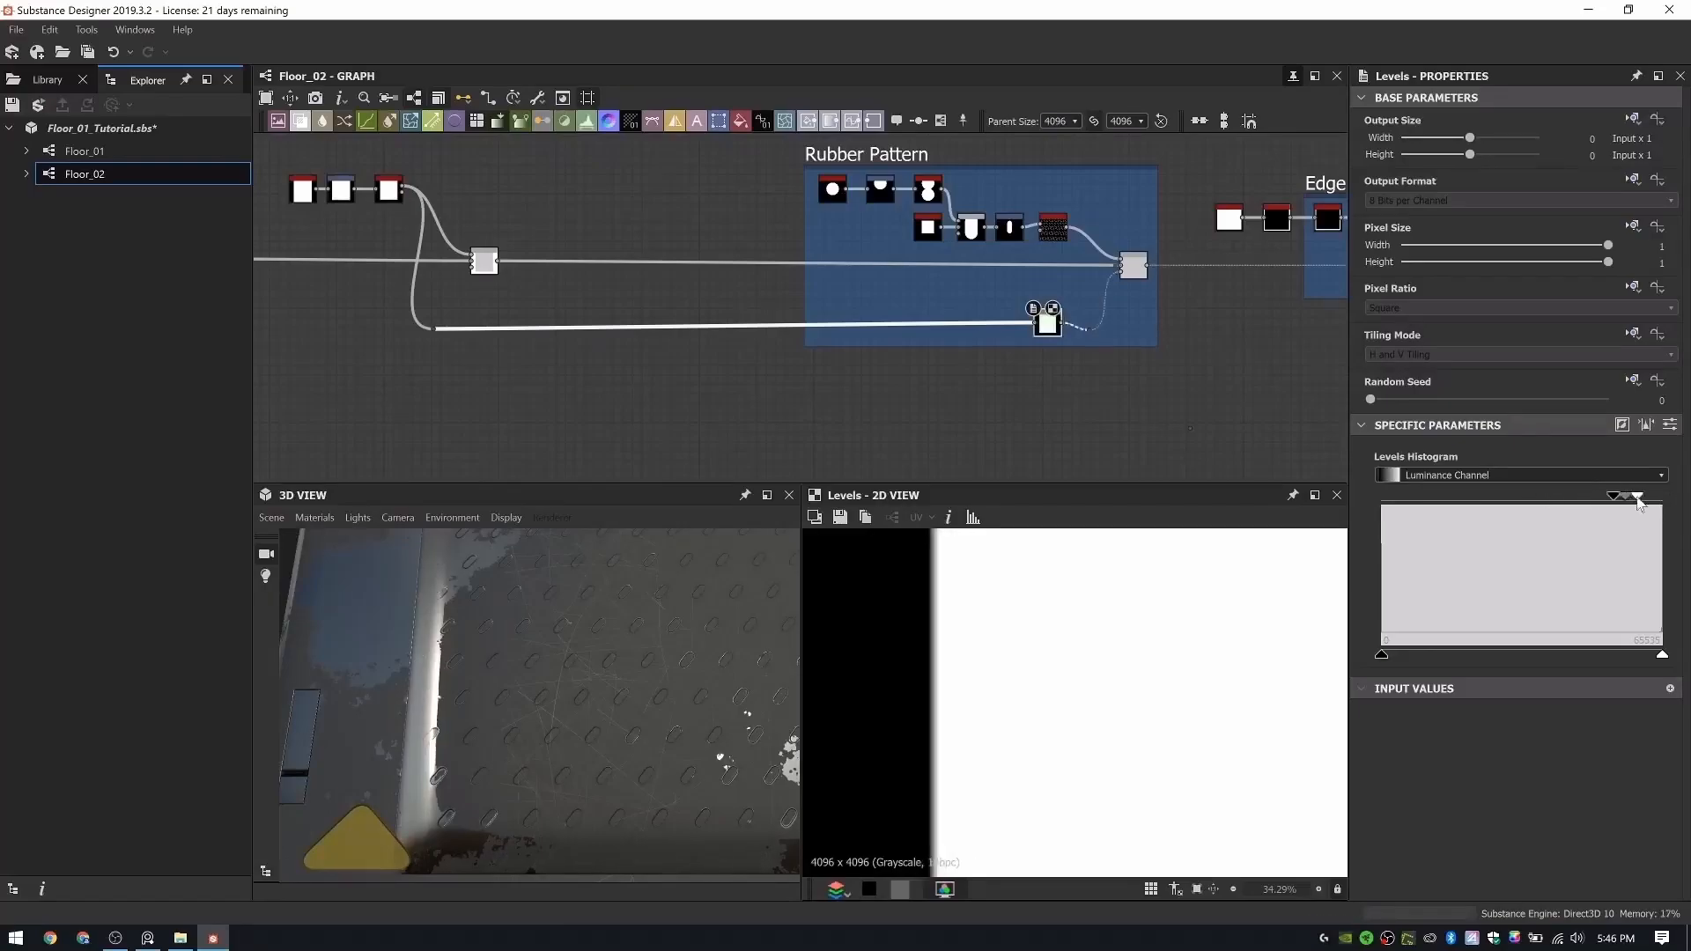
scroll(673, 659, "down", 5)
left_click_drag(673, 659, 653, 679)
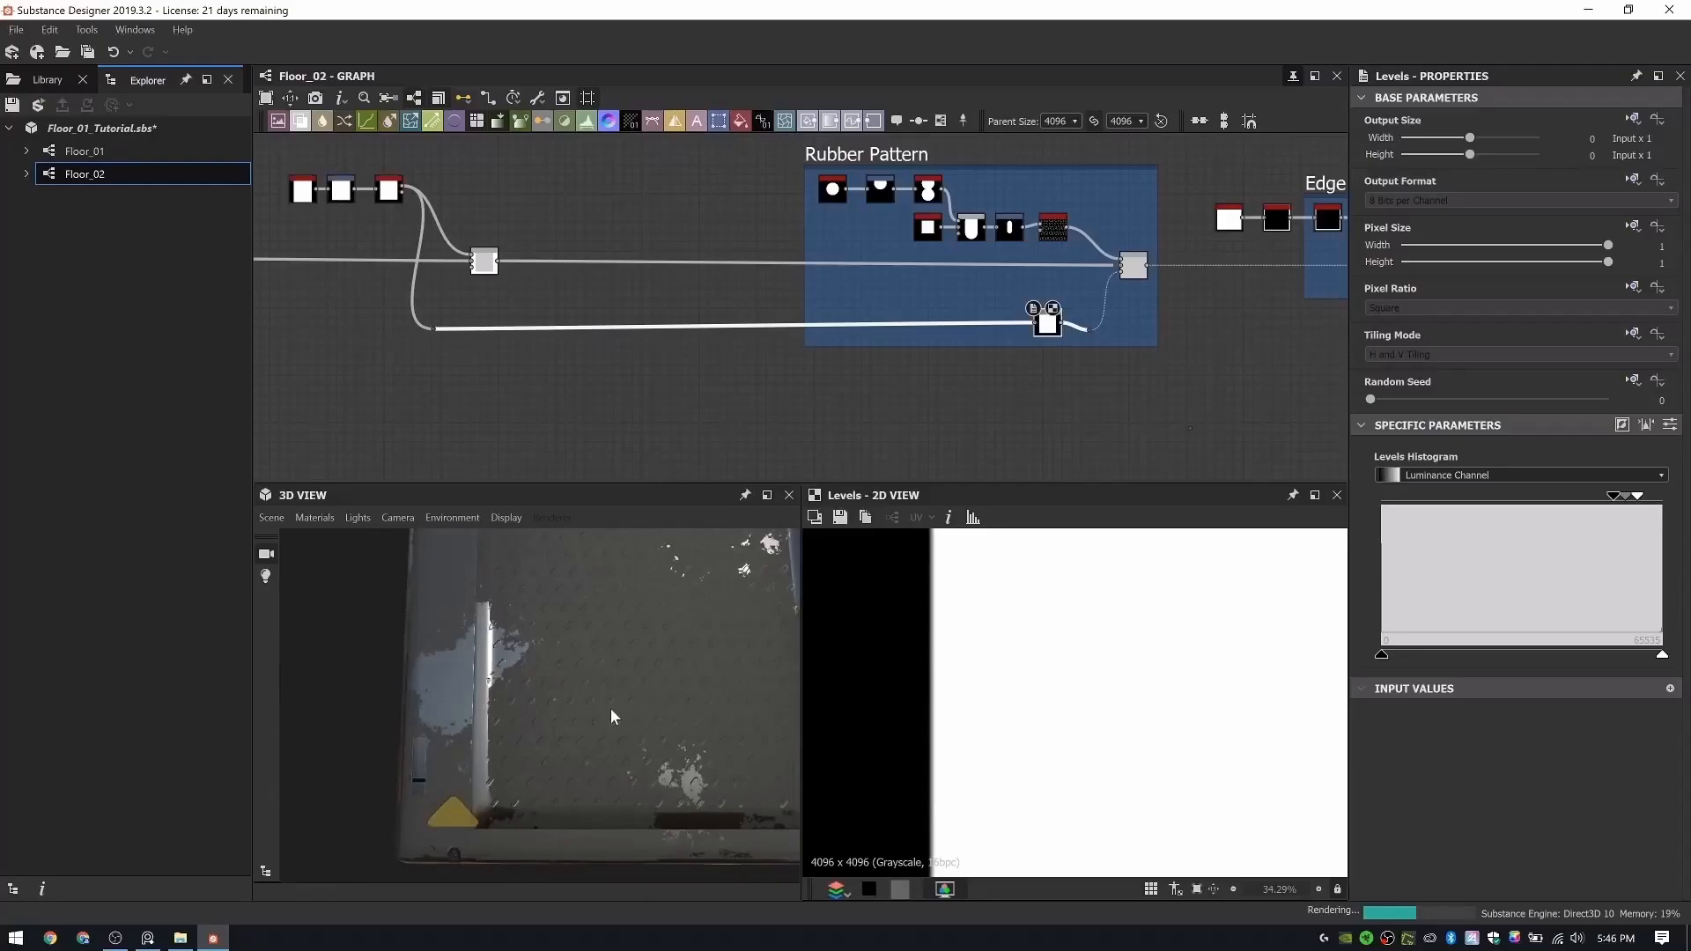
right_click_drag(611, 711, 650, 710, "ctrl+shift")
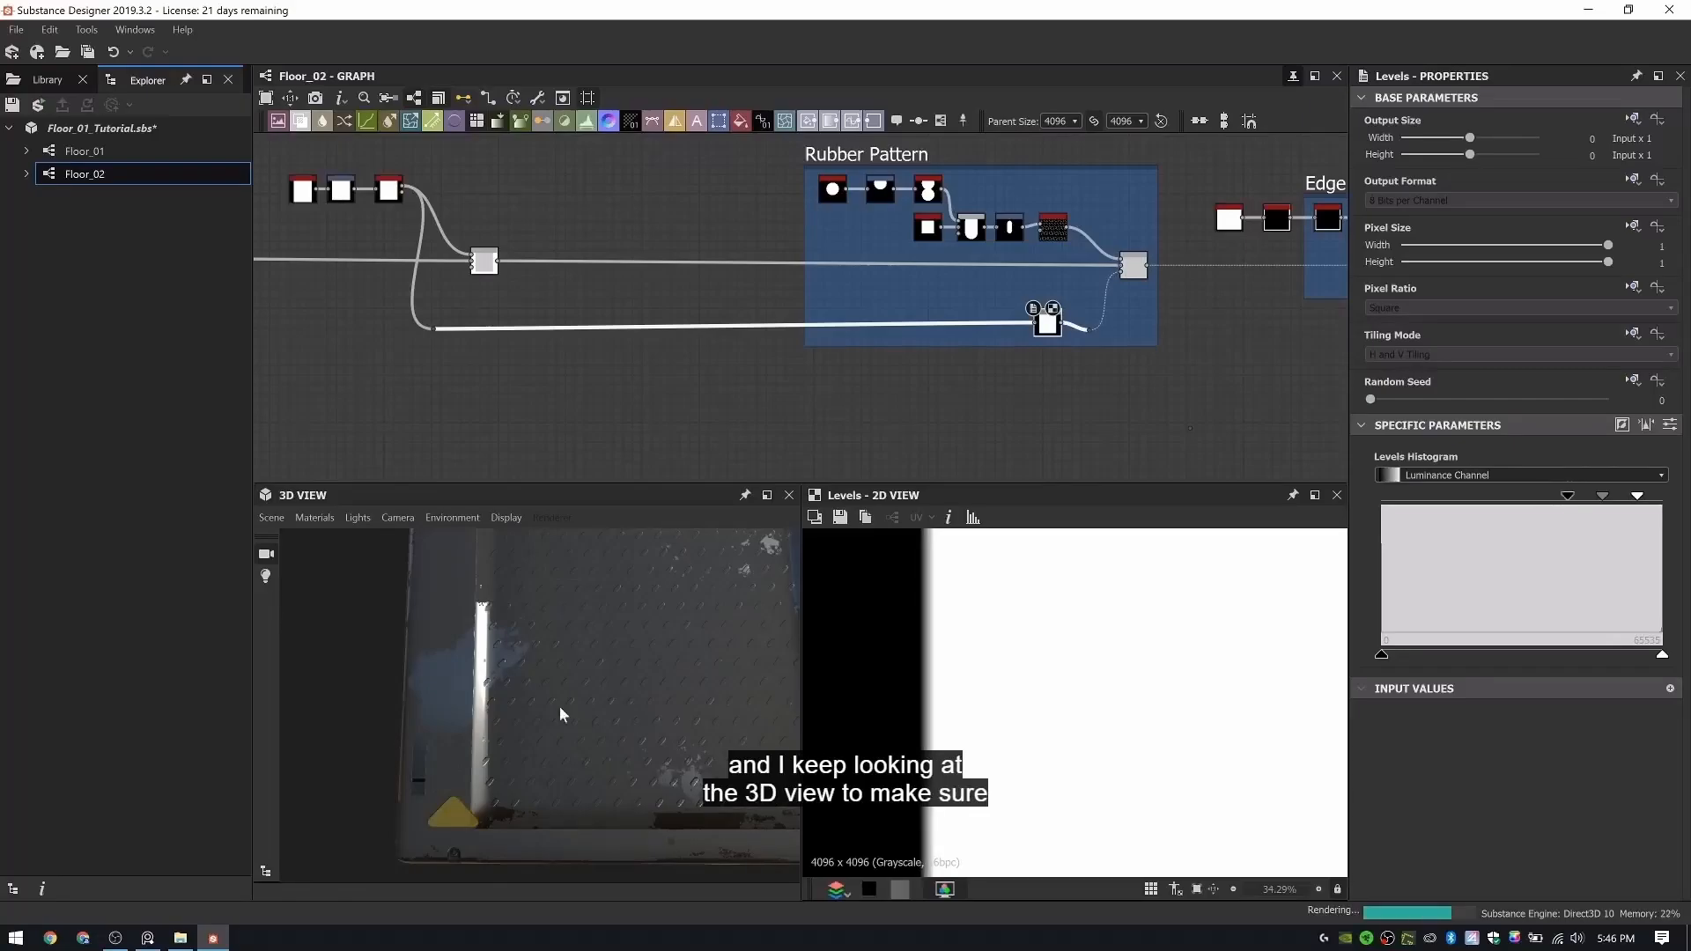
left_click_drag(567, 686, 545, 686)
right_click_drag(613, 687, 561, 696, "ctrl+shift")
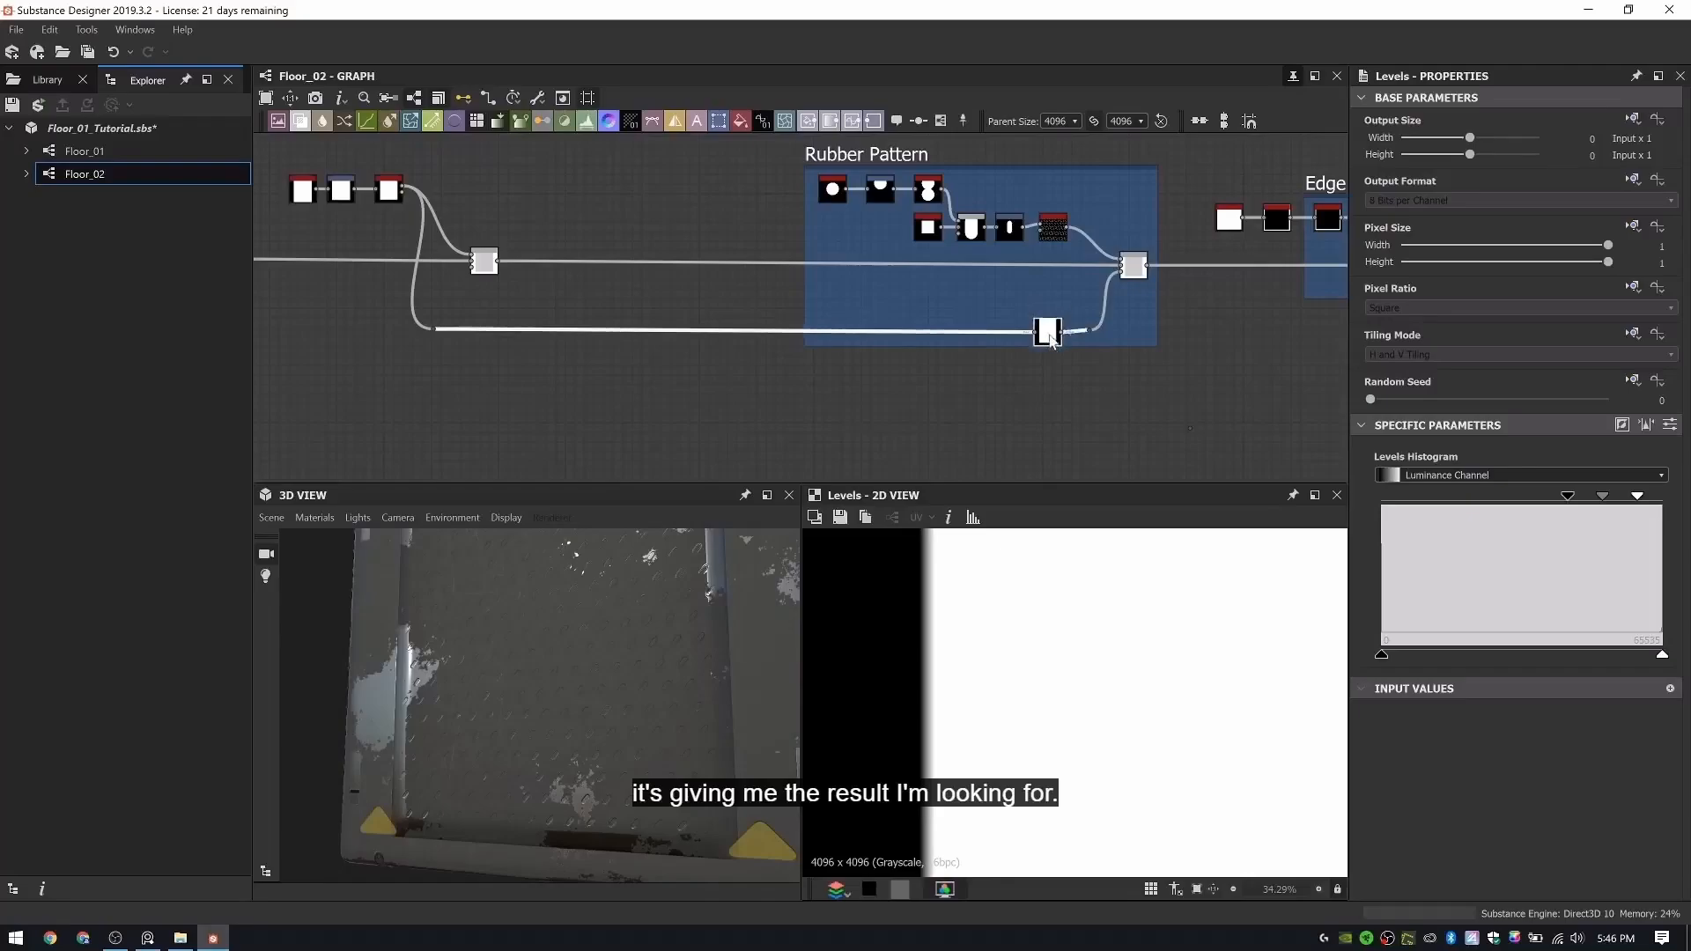
- Trace the foreground wire of the Blend after the Paint Chipping Mask back through the graph towards its source
scroll(1046, 334, "down", 3)
middle_click_drag(1047, 335, 669, 254)
scroll(670, 253, "down", 5)
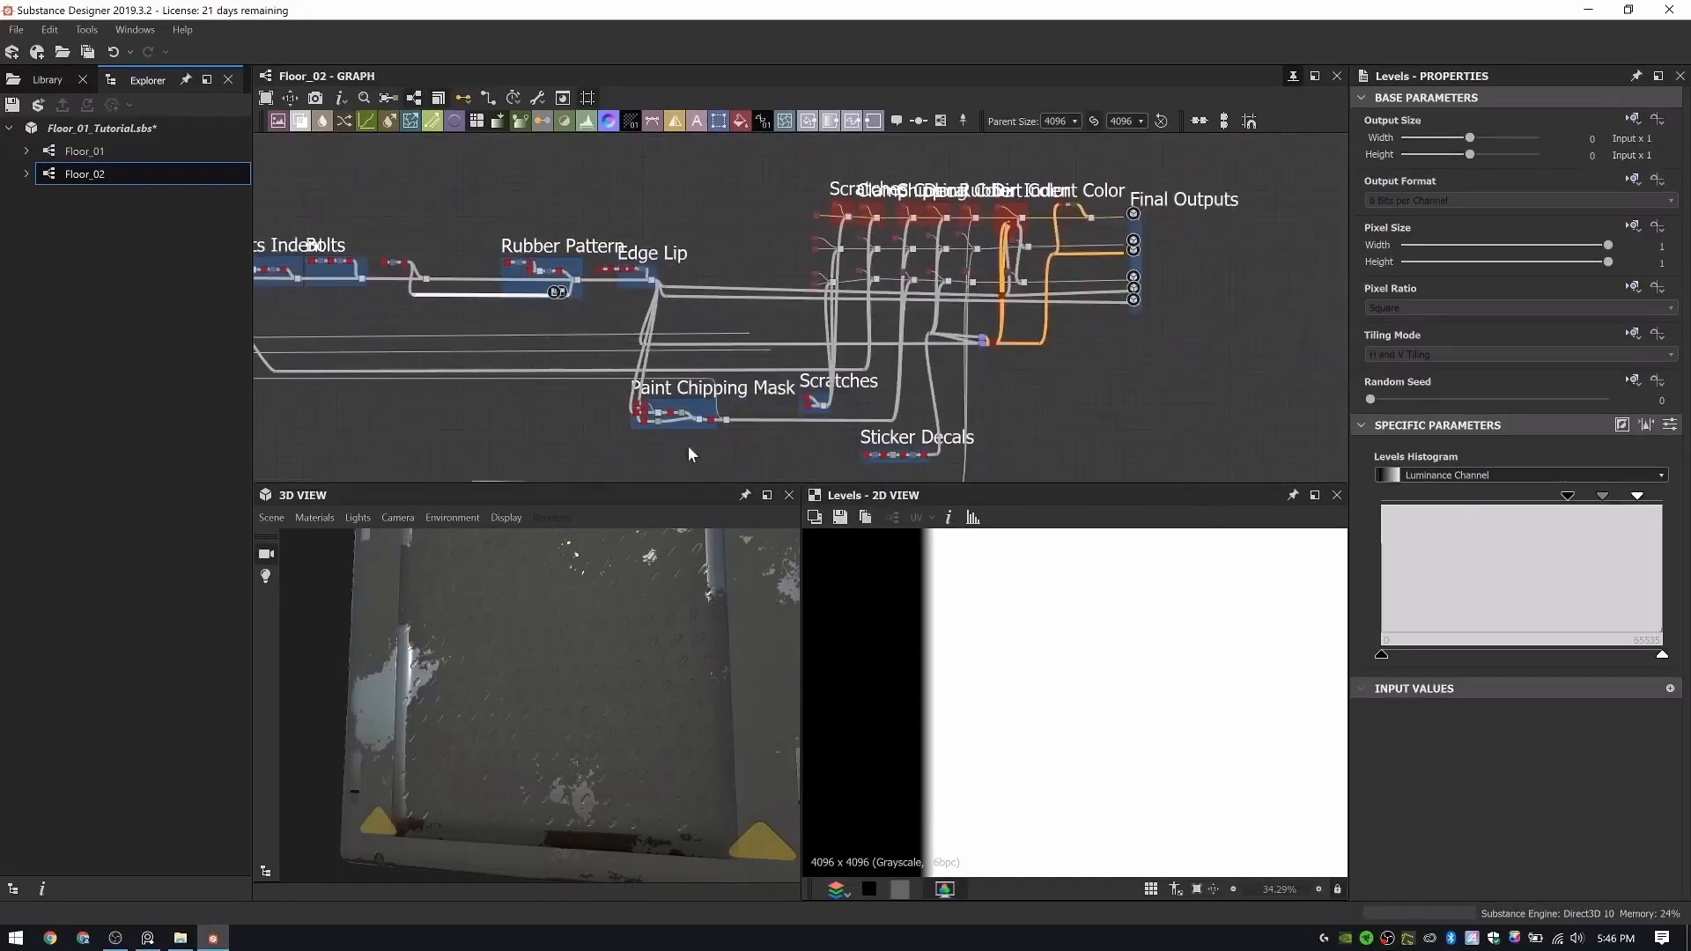
scroll(696, 436, "up", 8)
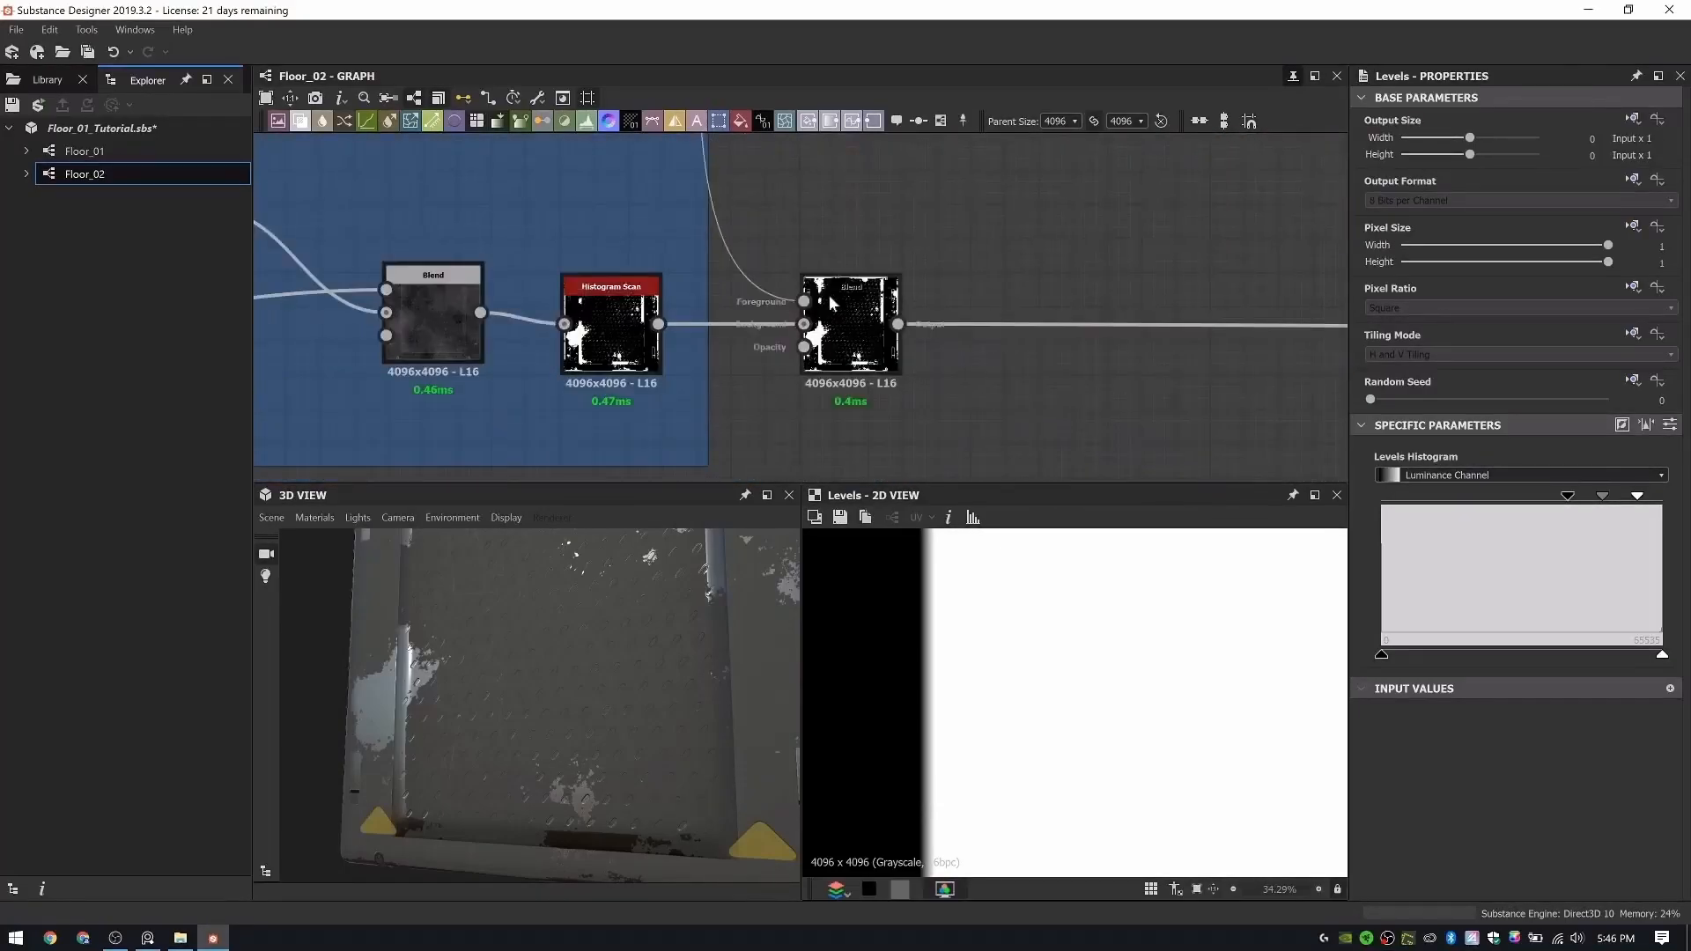
scroll(830, 296, "down", 1)
left_click_drag(887, 320, 687, 319, "shift")
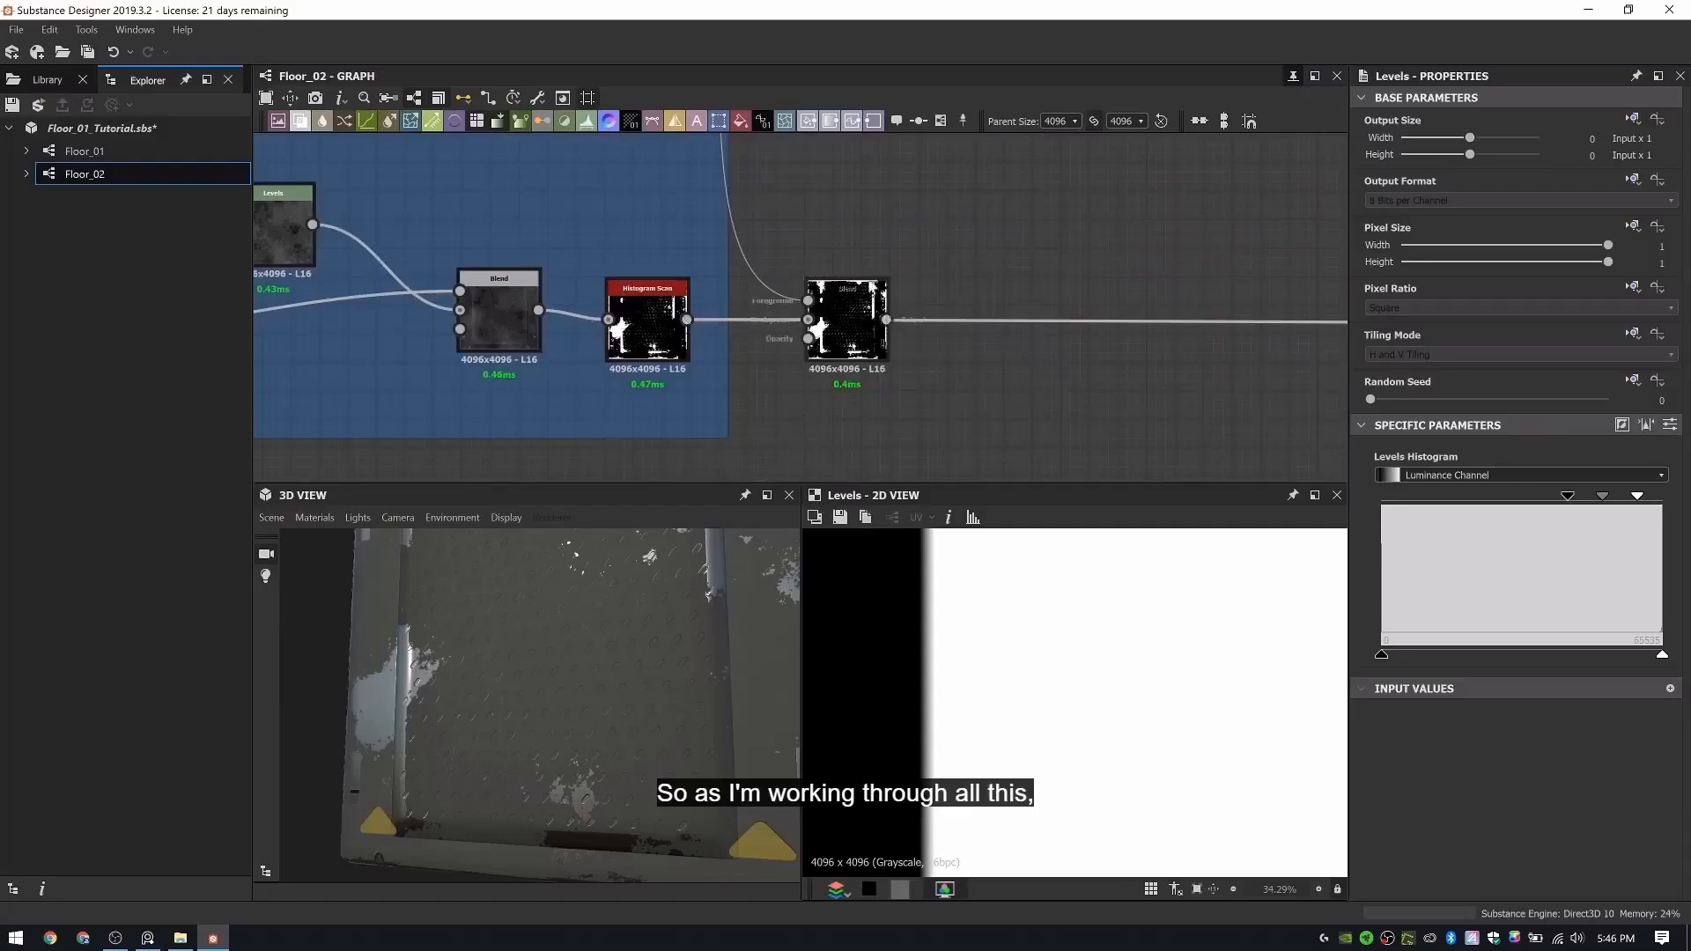
scroll(849, 304, "down", 5)
middle_click_drag(849, 374, 907, 450)
scroll(907, 449, "down", 2)
middle_click_drag(838, 290, 1339, 315)
mouse_move(467, 370)
middle_mouse_down()
mouse_move(1227, 367)
mouse_move(1330, 334)
middle_mouse_up()
scroll(521, 335, "down", 3)
mouse_move(451, 340)
middle_mouse_down()
mouse_move(959, 362)
mouse_move(352, 313)
middle_mouse_up()
middle_click_drag(1084, 330, 868, 315)
scroll(918, 319, "up", 3)
middle_click_drag(1233, 405, 567, 272)
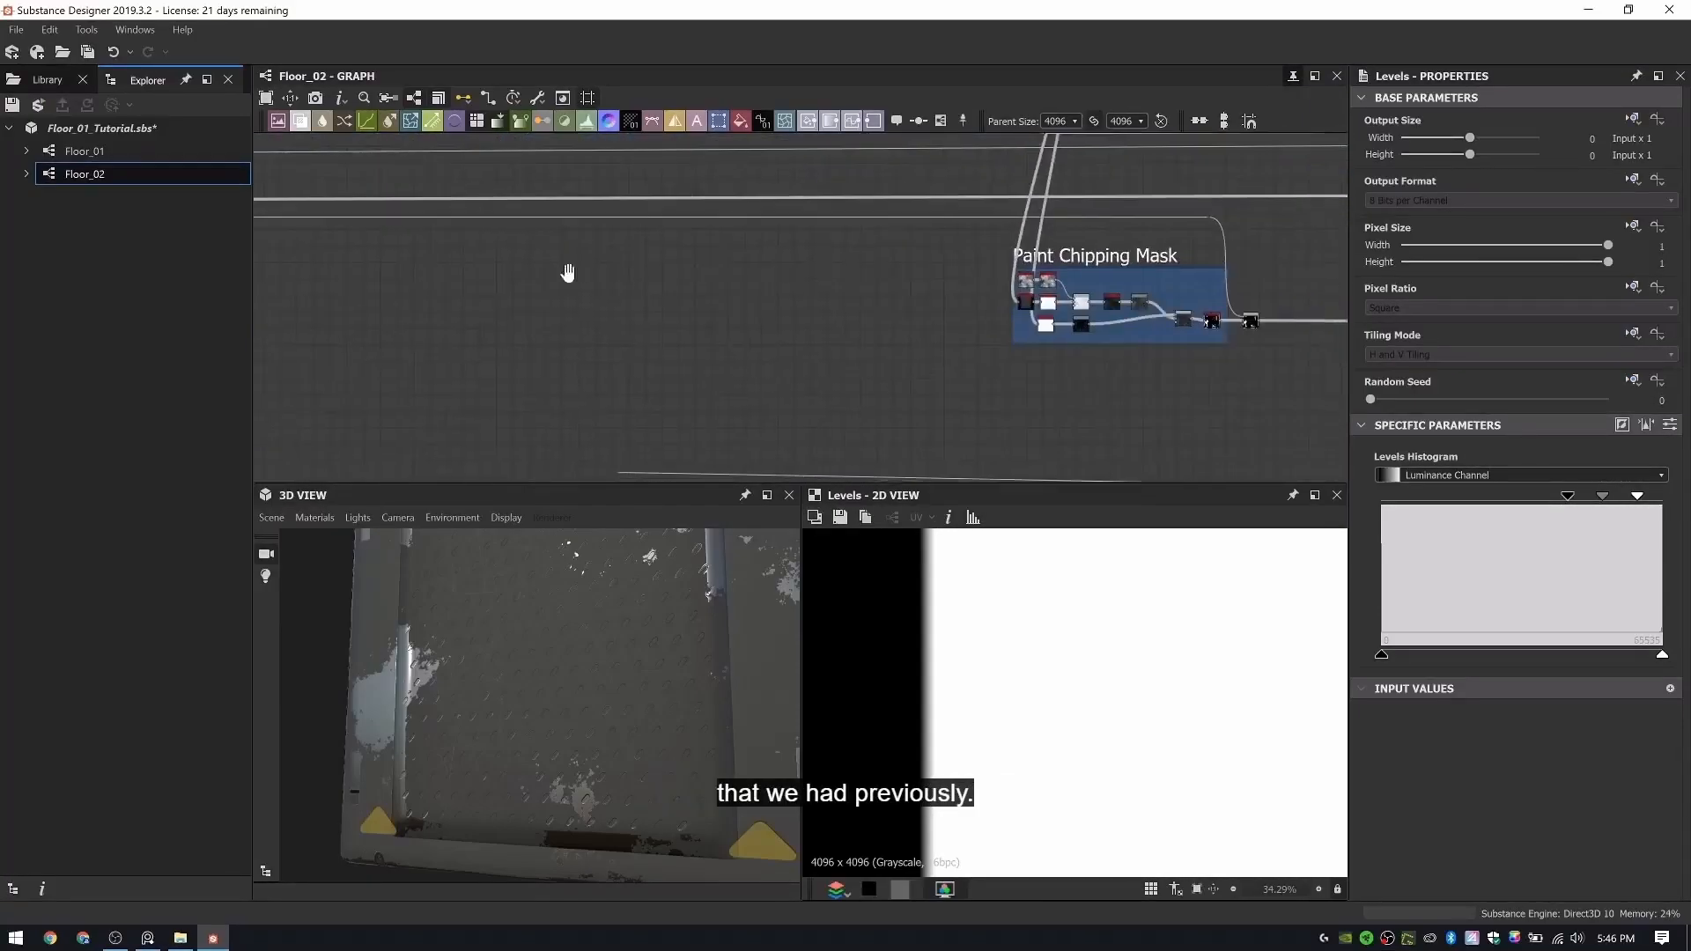
- Bypass and delete the Blend after the Paint Chipping Mask, and open the mask's Histogram Scan parameters
scroll(605, 207, "up", 6)
middle_click_drag(605, 208, 844, 442)
left_click_drag(735, 333, 715, 255)
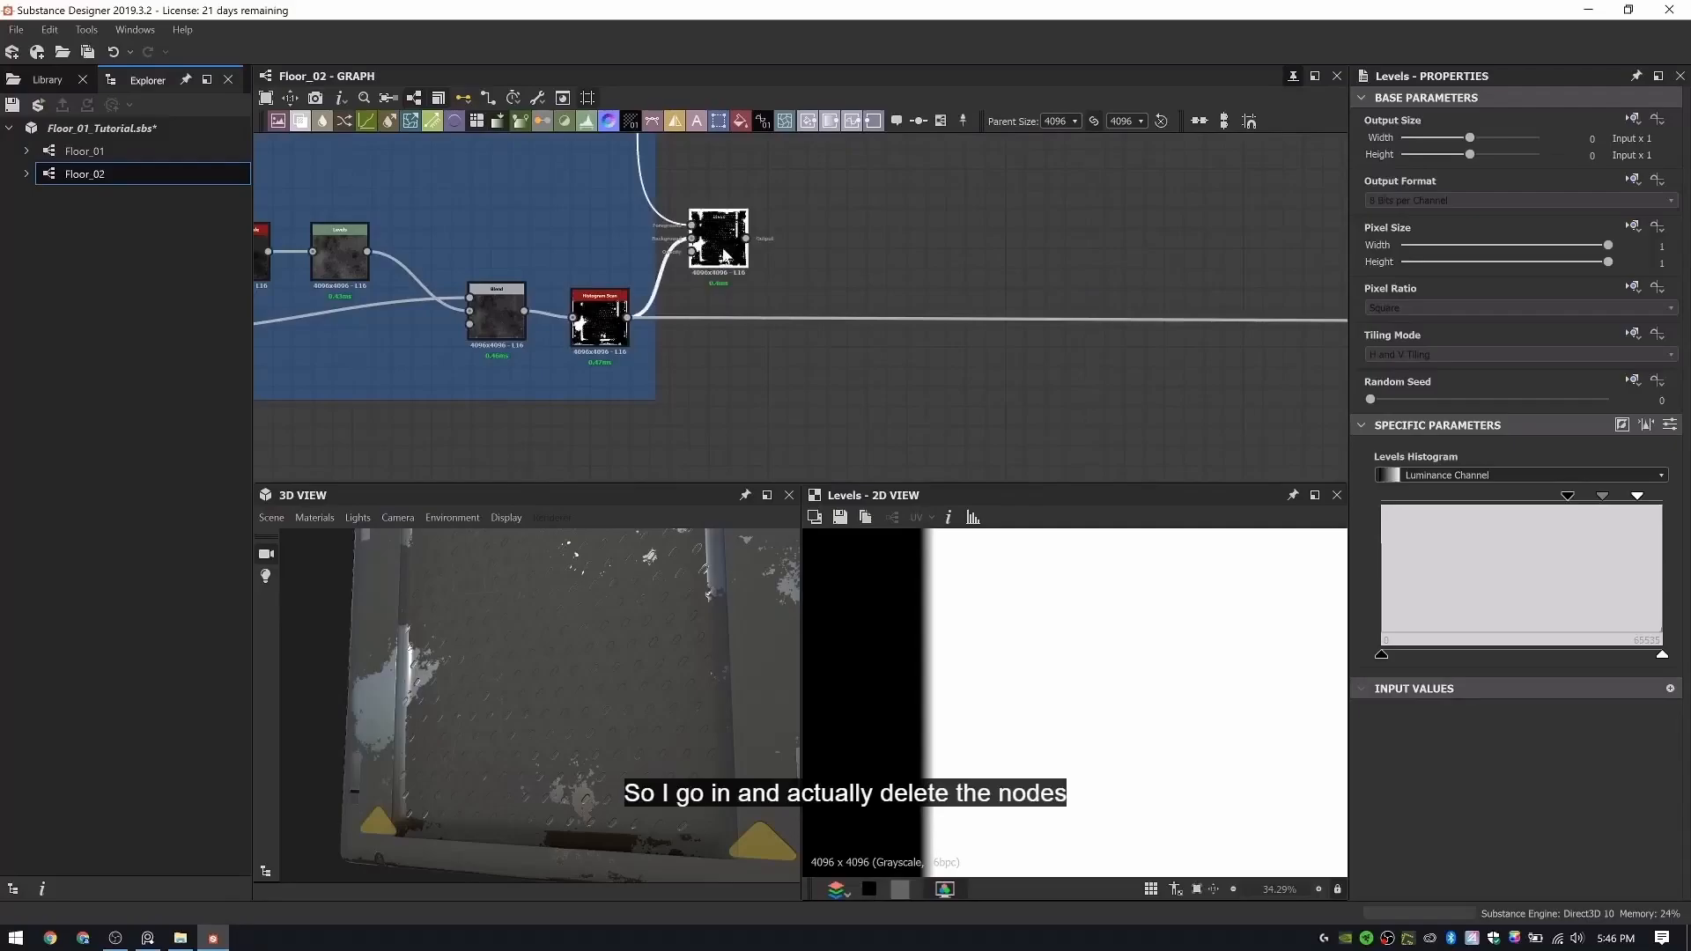
key("Delete")
double_click(589, 321)
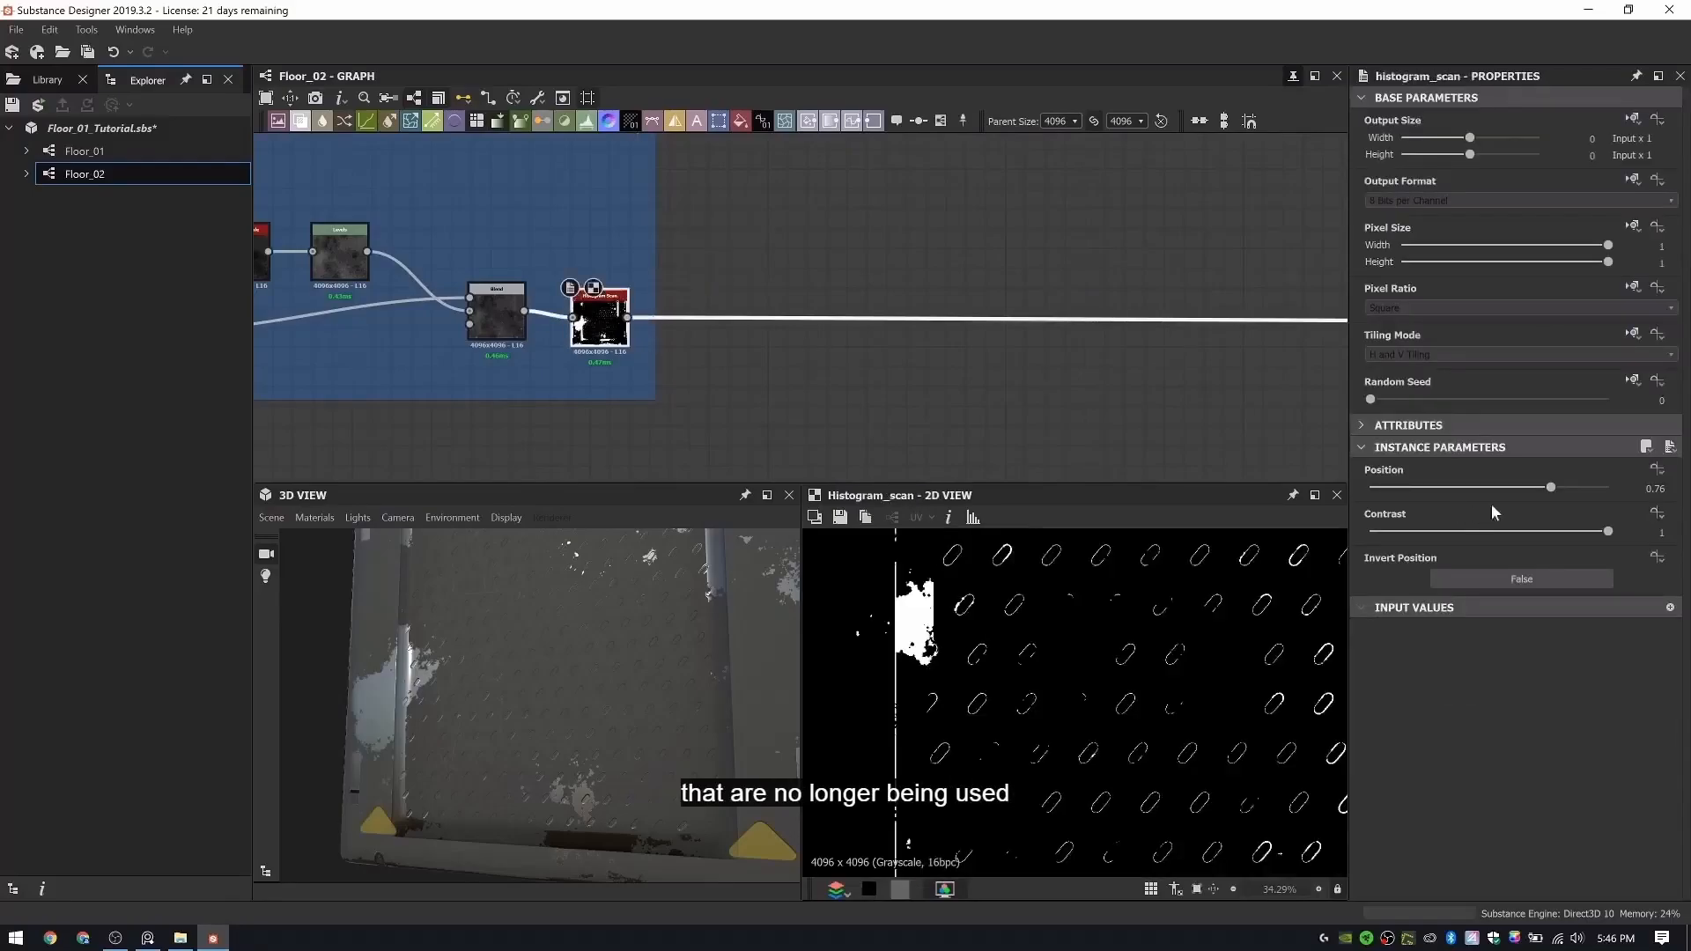
- Lower the Position of the Paint Chipping Mask's Histogram Scan to 0.34 and check the surface in the 3D view
scroll(753, 630, "down", 5)
left_click(1451, 488)
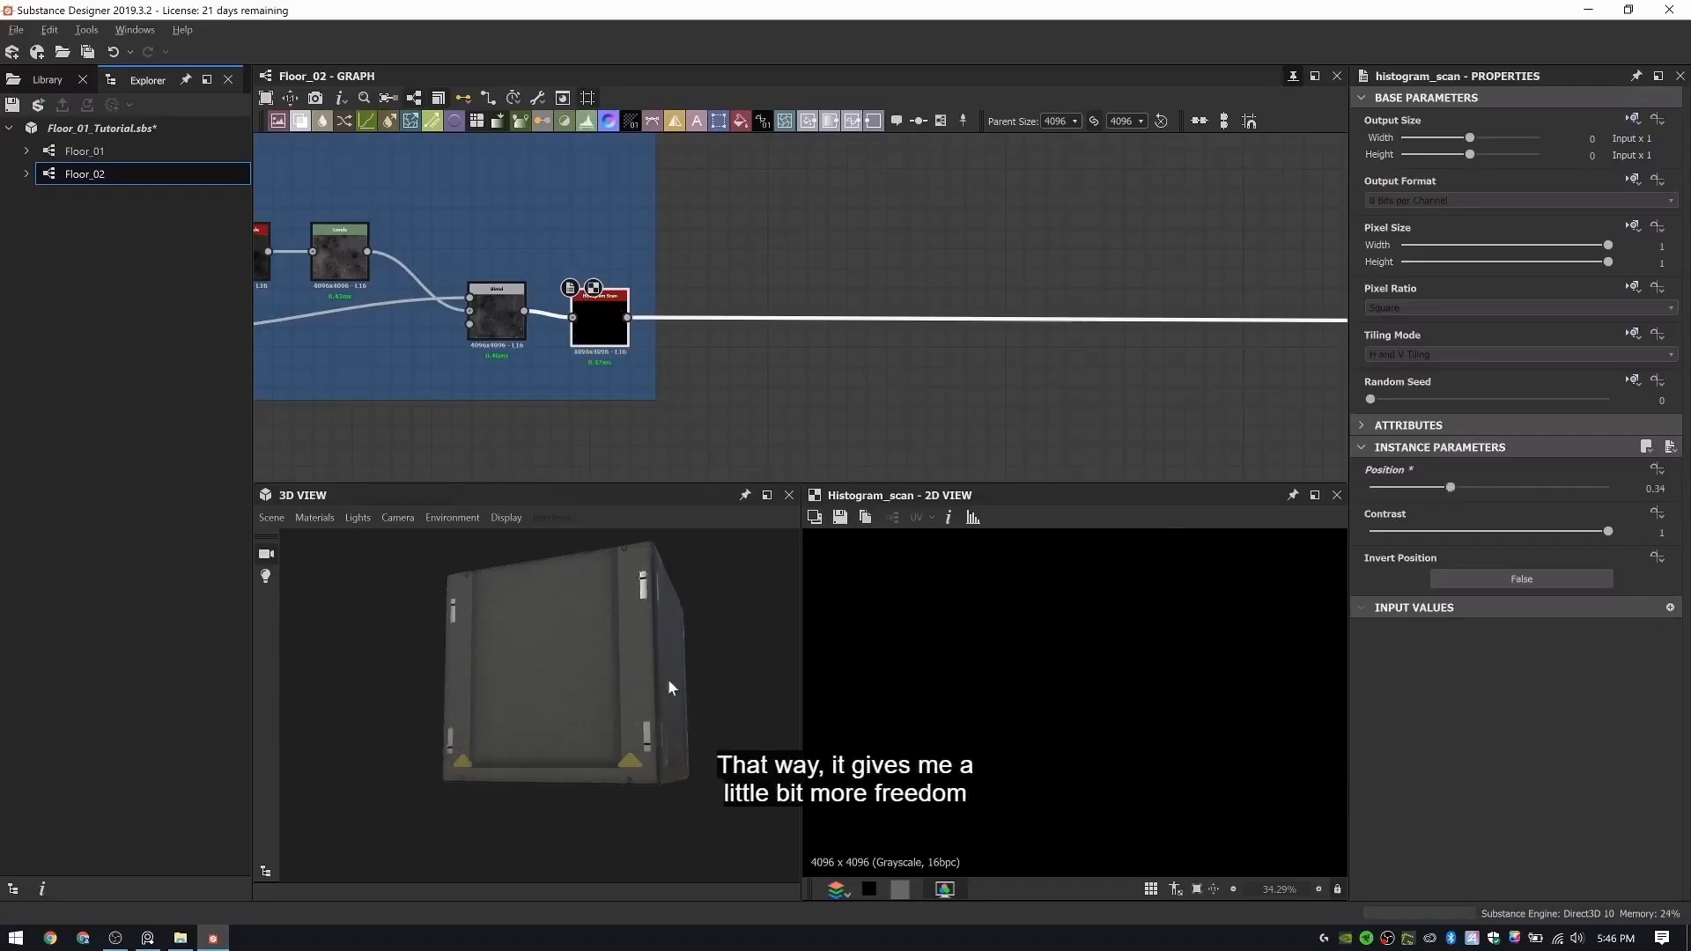
scroll(668, 680, "up", 5)
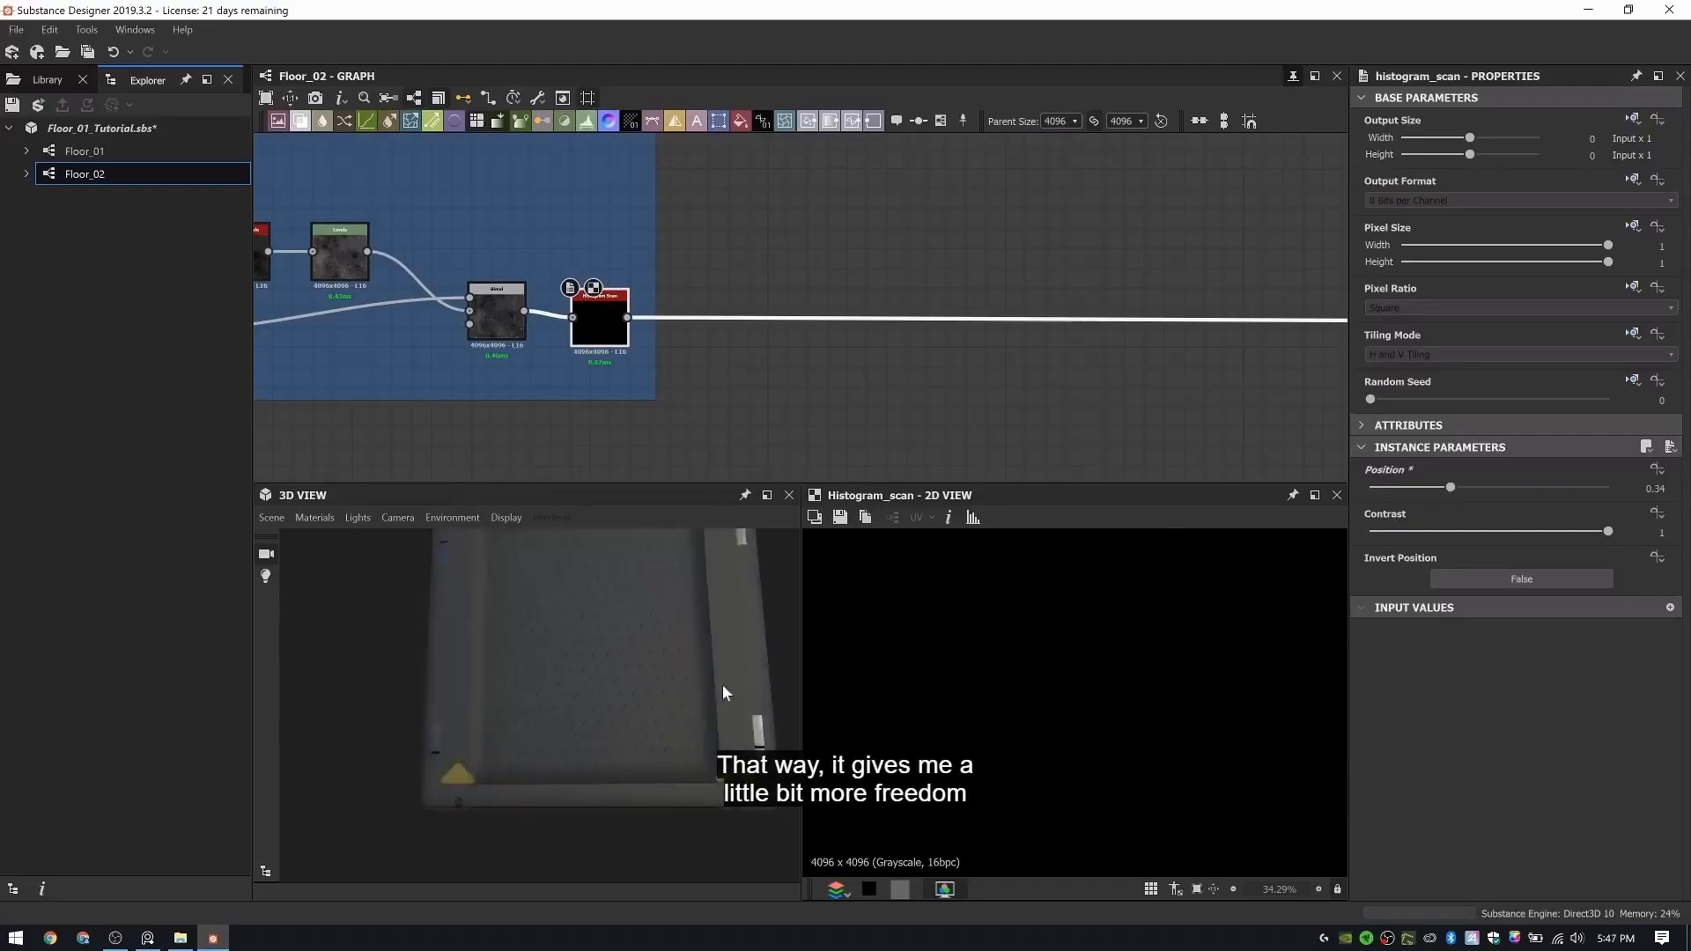
left_click_drag(680, 697, 623, 691)
scroll(738, 302, "down", 4)
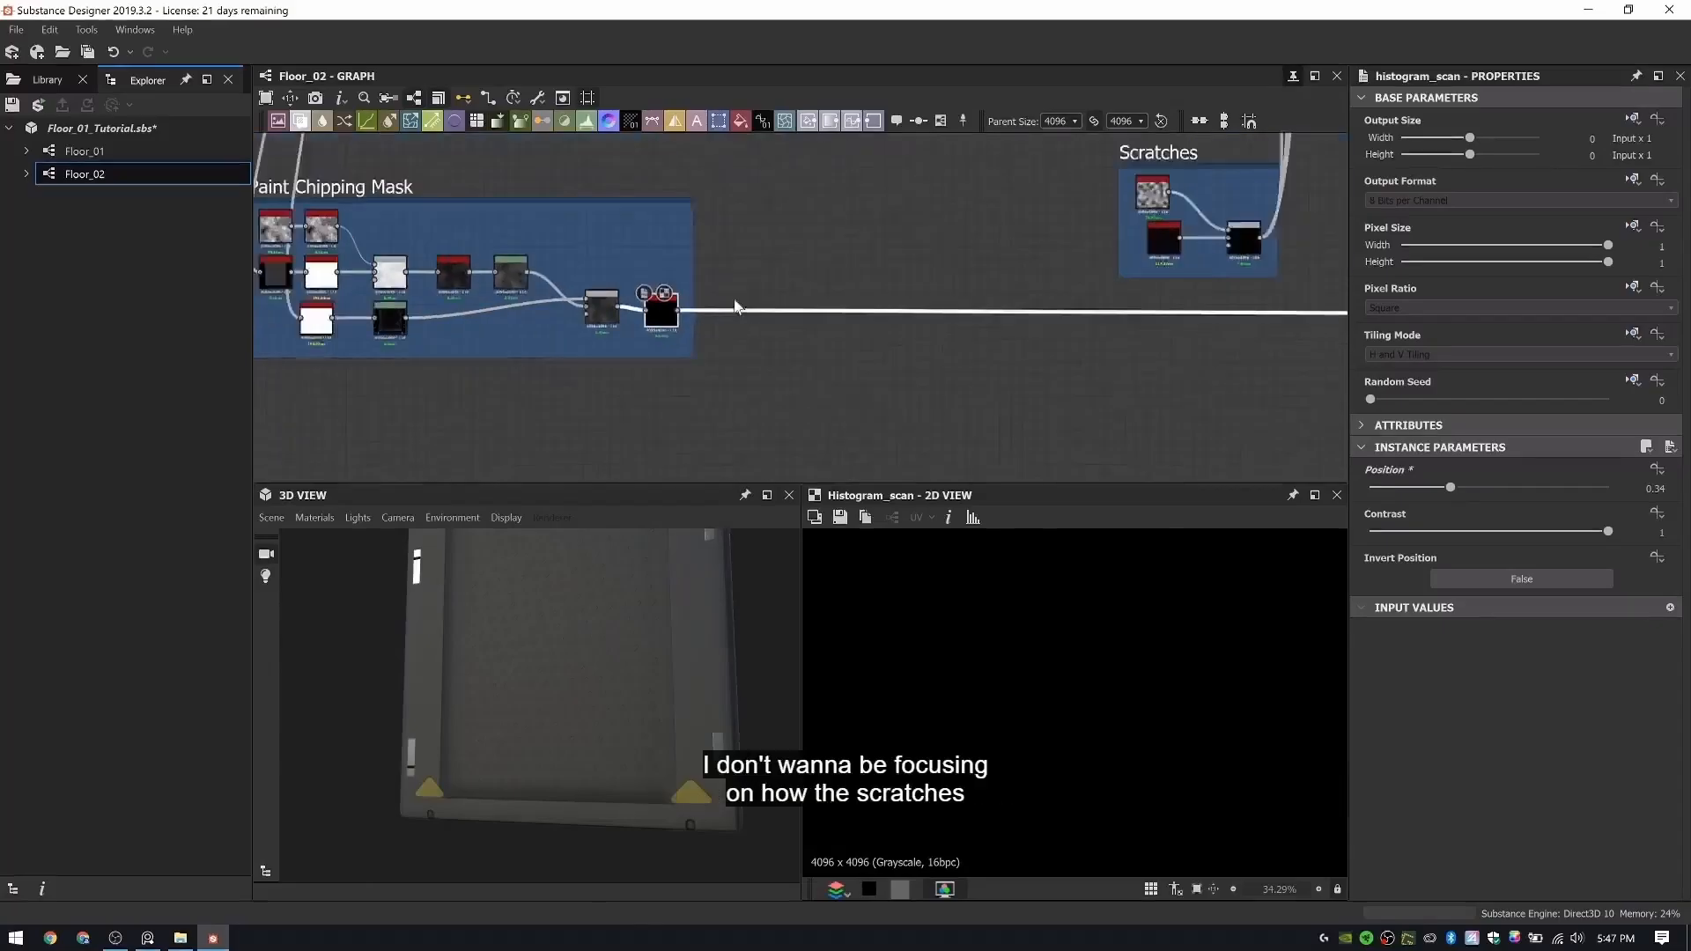
- Survey the shape and mask frames around Paint Chipping Mask and inspect the box's sides in the 3D view
middle_click_drag(738, 303, 911, 337)
scroll(800, 256, "down", 3)
middle_click_drag(800, 255, 684, 362)
middle_click_drag(834, 362, 903, 363)
scroll(903, 363, "down", 3)
left_click_drag(743, 625, 568, 607)
mouse_move(623, 688)
left_mouse_down()
mouse_move(611, 702)
mouse_move(631, 706)
mouse_move(532, 687)
mouse_move(661, 692)
mouse_move(616, 695)
left_mouse_up()
scroll(860, 288, "down", 2)
middle_click_drag(800, 301, 658, 315)
middle_click_drag(774, 466, 800, 342)
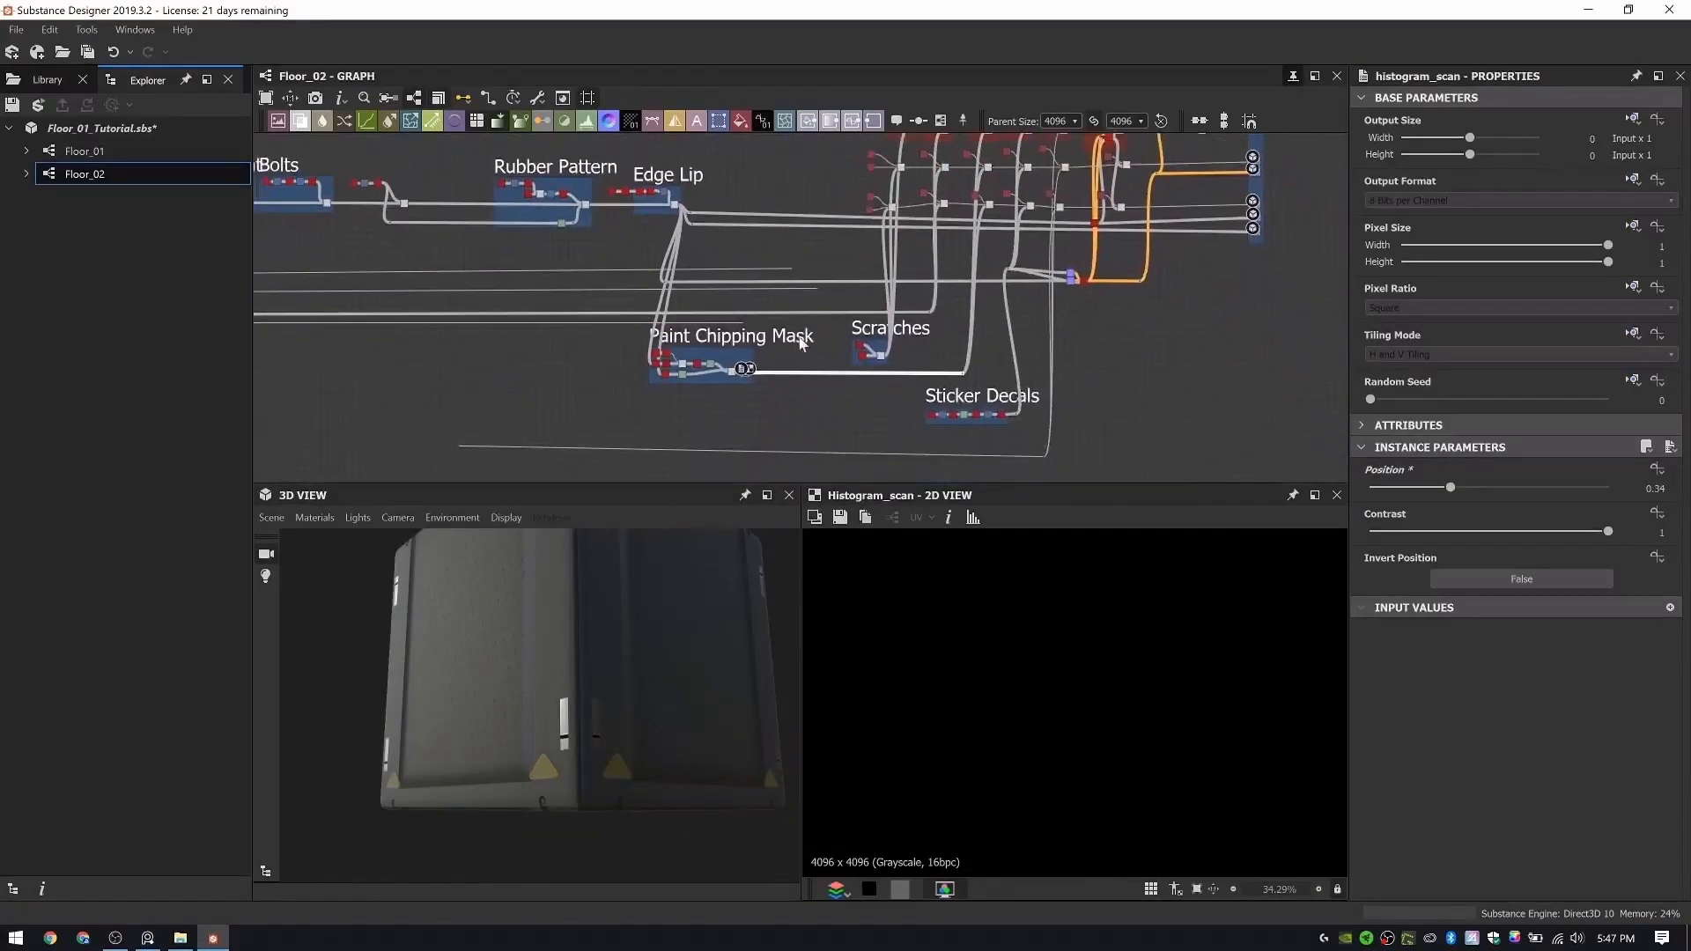
mouse_move(714, 413)
middle_mouse_down()
mouse_move(831, 343)
mouse_move(781, 358)
middle_mouse_up()
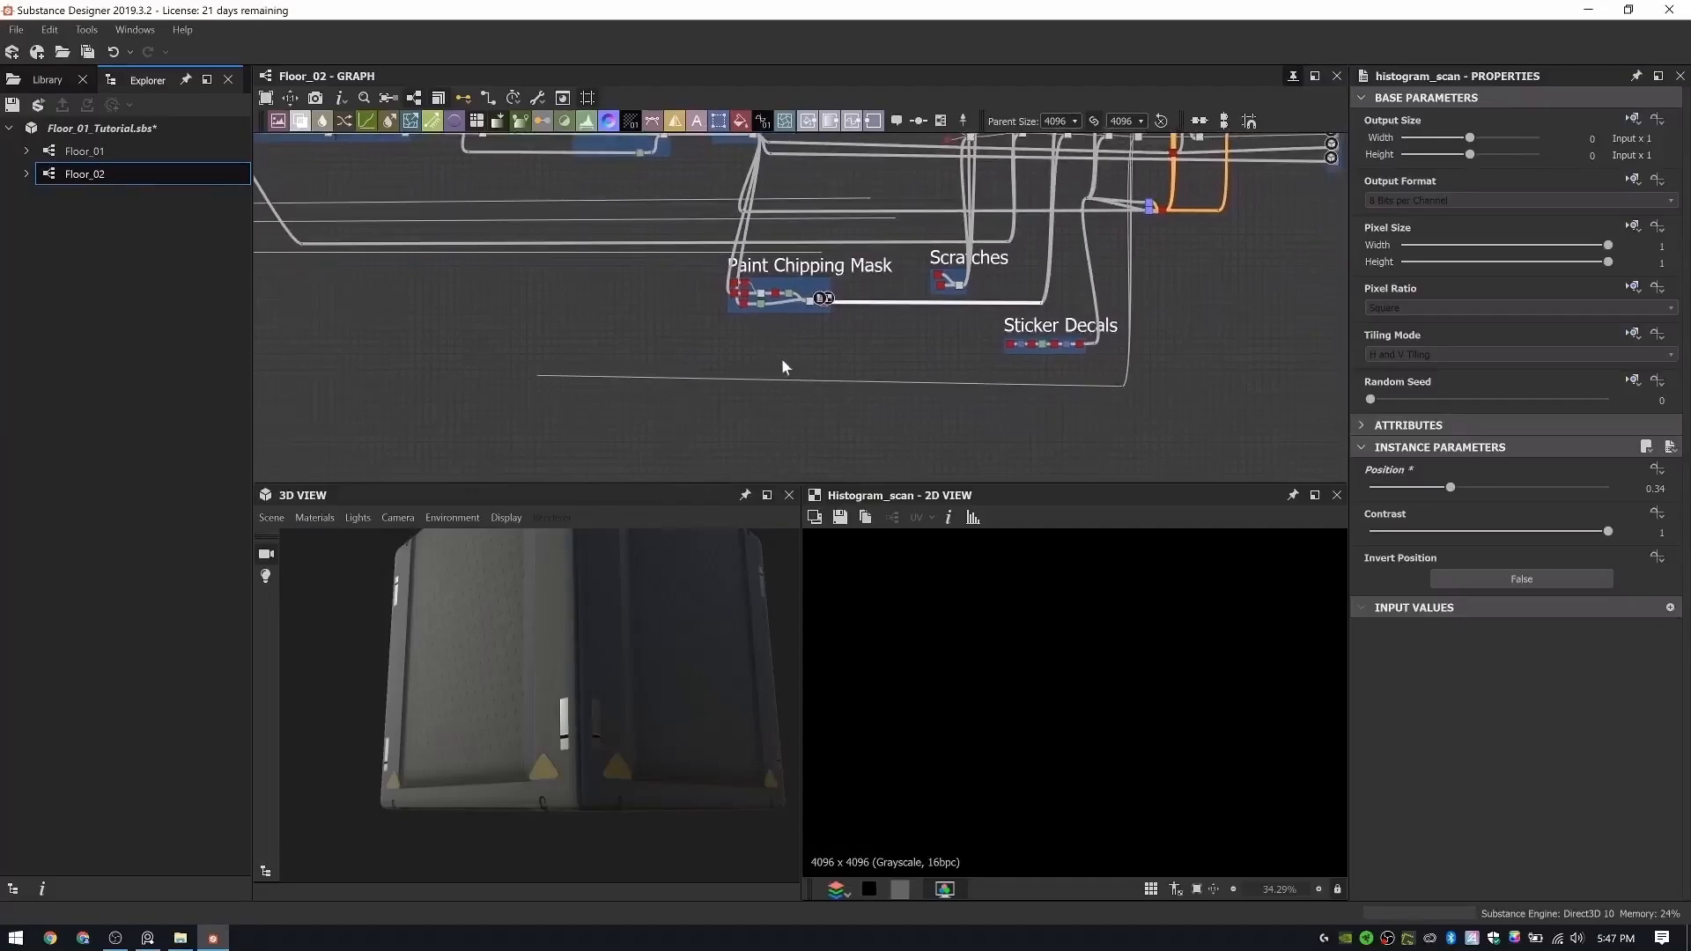
mouse_move(582, 721)
left_mouse_down()
mouse_move(642, 728)
mouse_move(424, 715)
mouse_move(474, 684)
mouse_move(574, 714)
left_mouse_up()
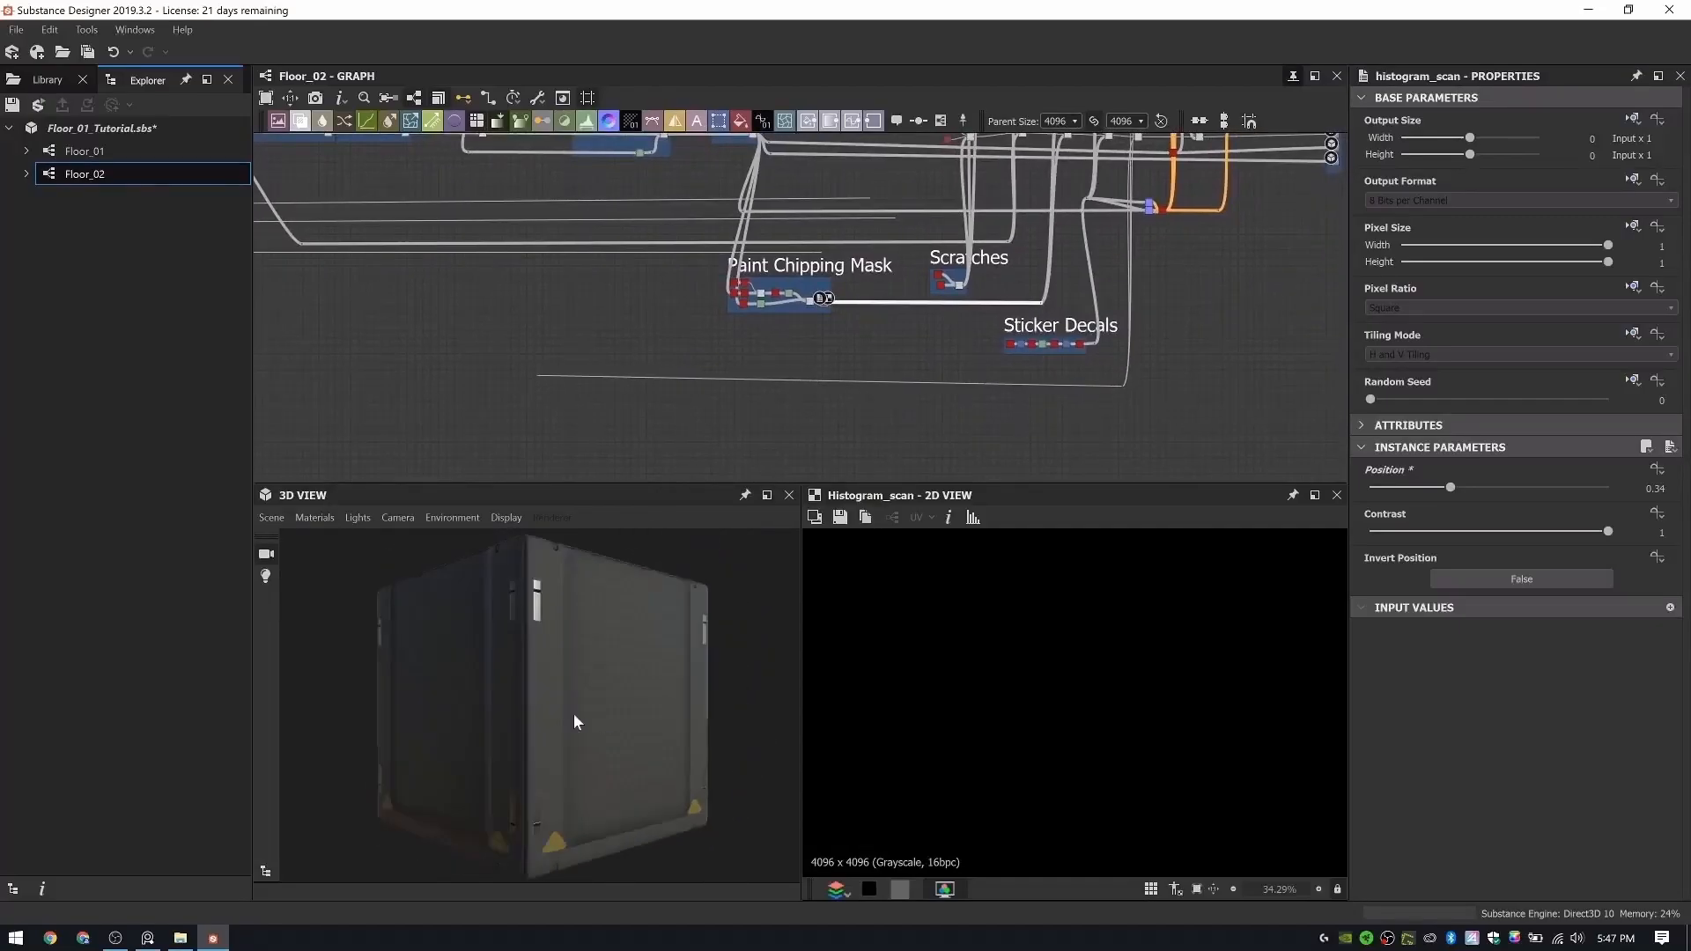
- Preview the Rubber Indent Color Blend and compare it with the Decal Color Blend and the rubber's source color
scroll(652, 309, "down", 2)
middle_click_drag(644, 310, 628, 405)
scroll(925, 249, "up", 5)
scroll(942, 242, "up", 4)
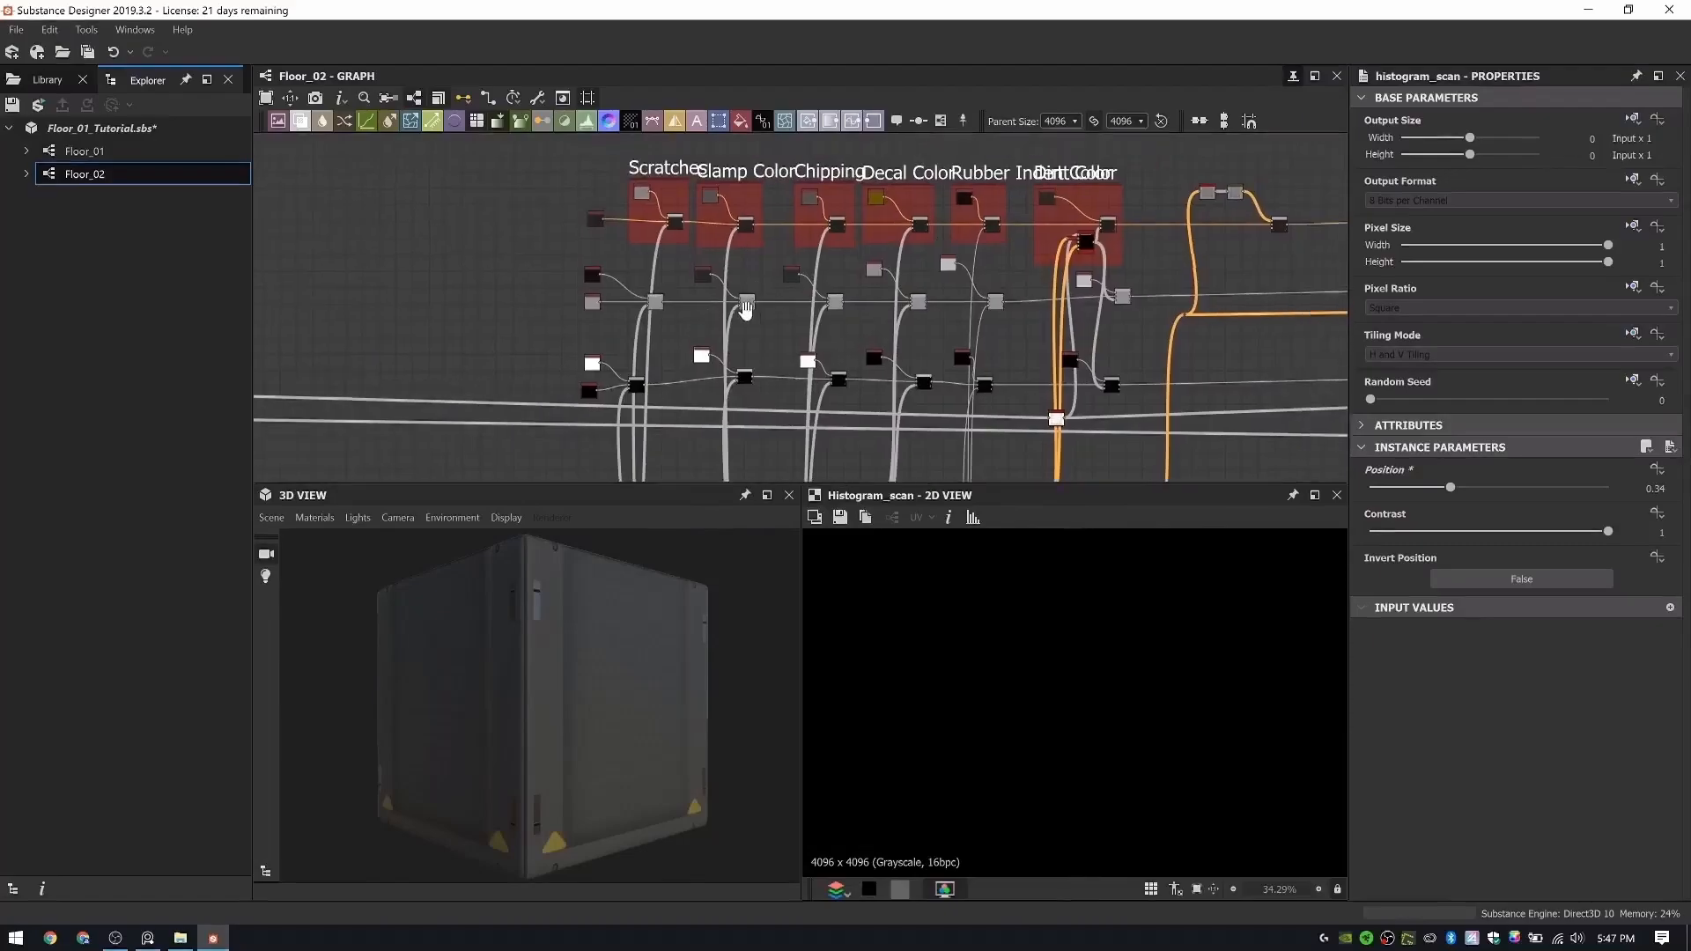
double_click(979, 267)
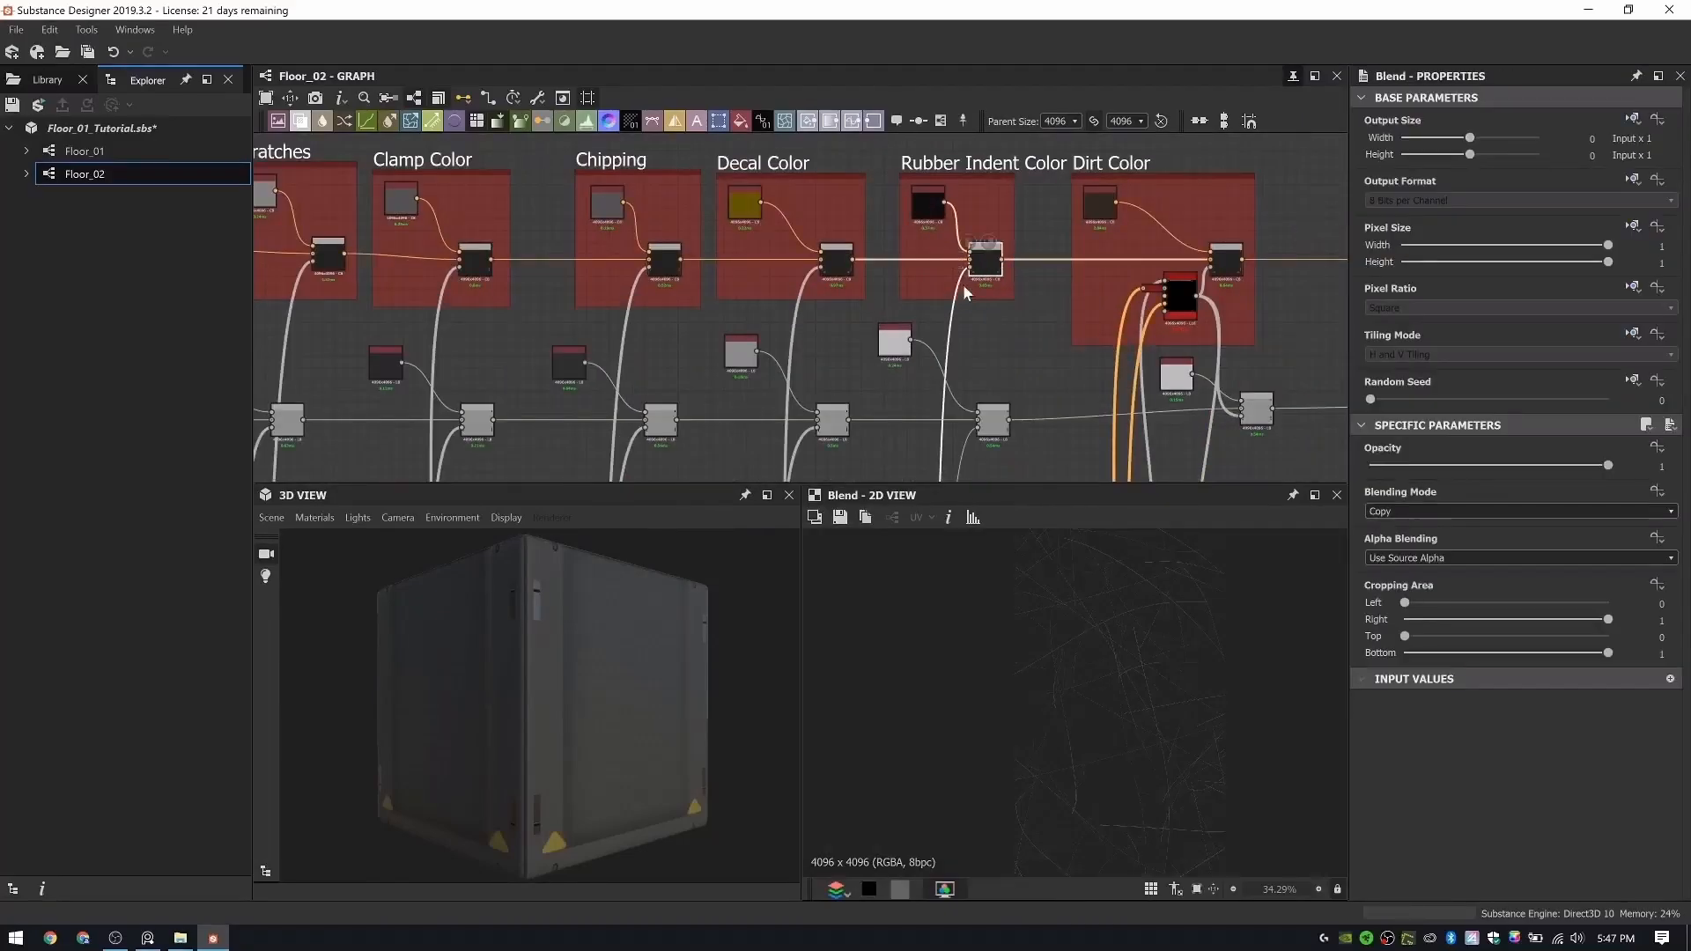
scroll(1085, 636, "down", 5)
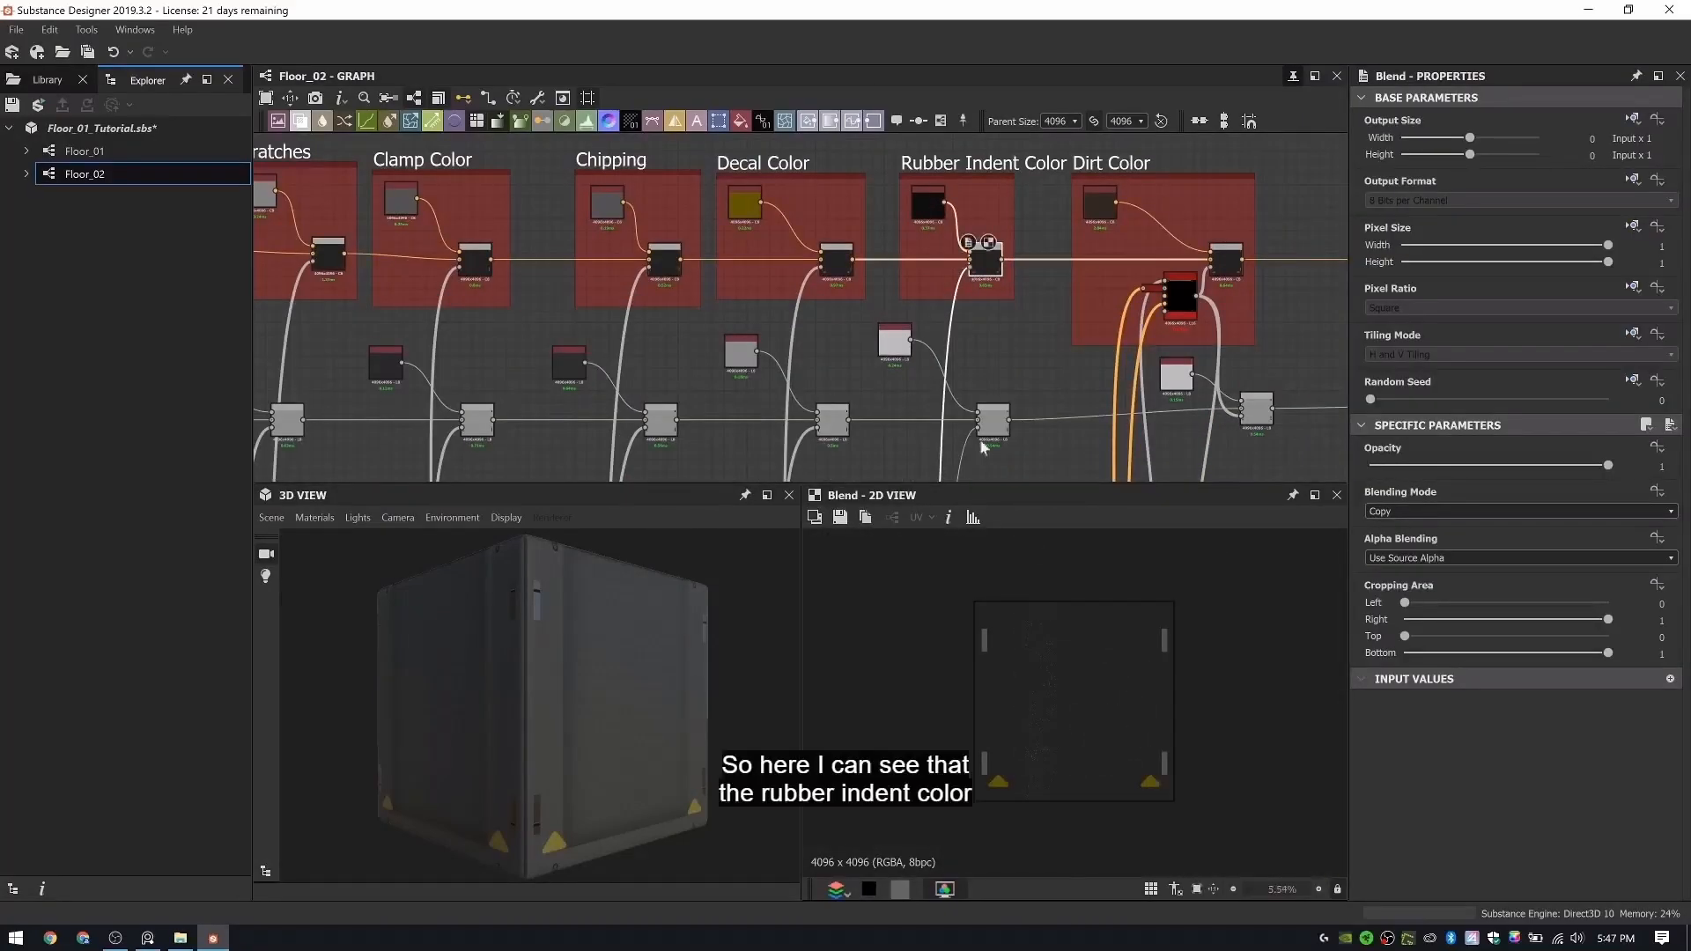
left_click(842, 263)
scroll(815, 282, "up", 2)
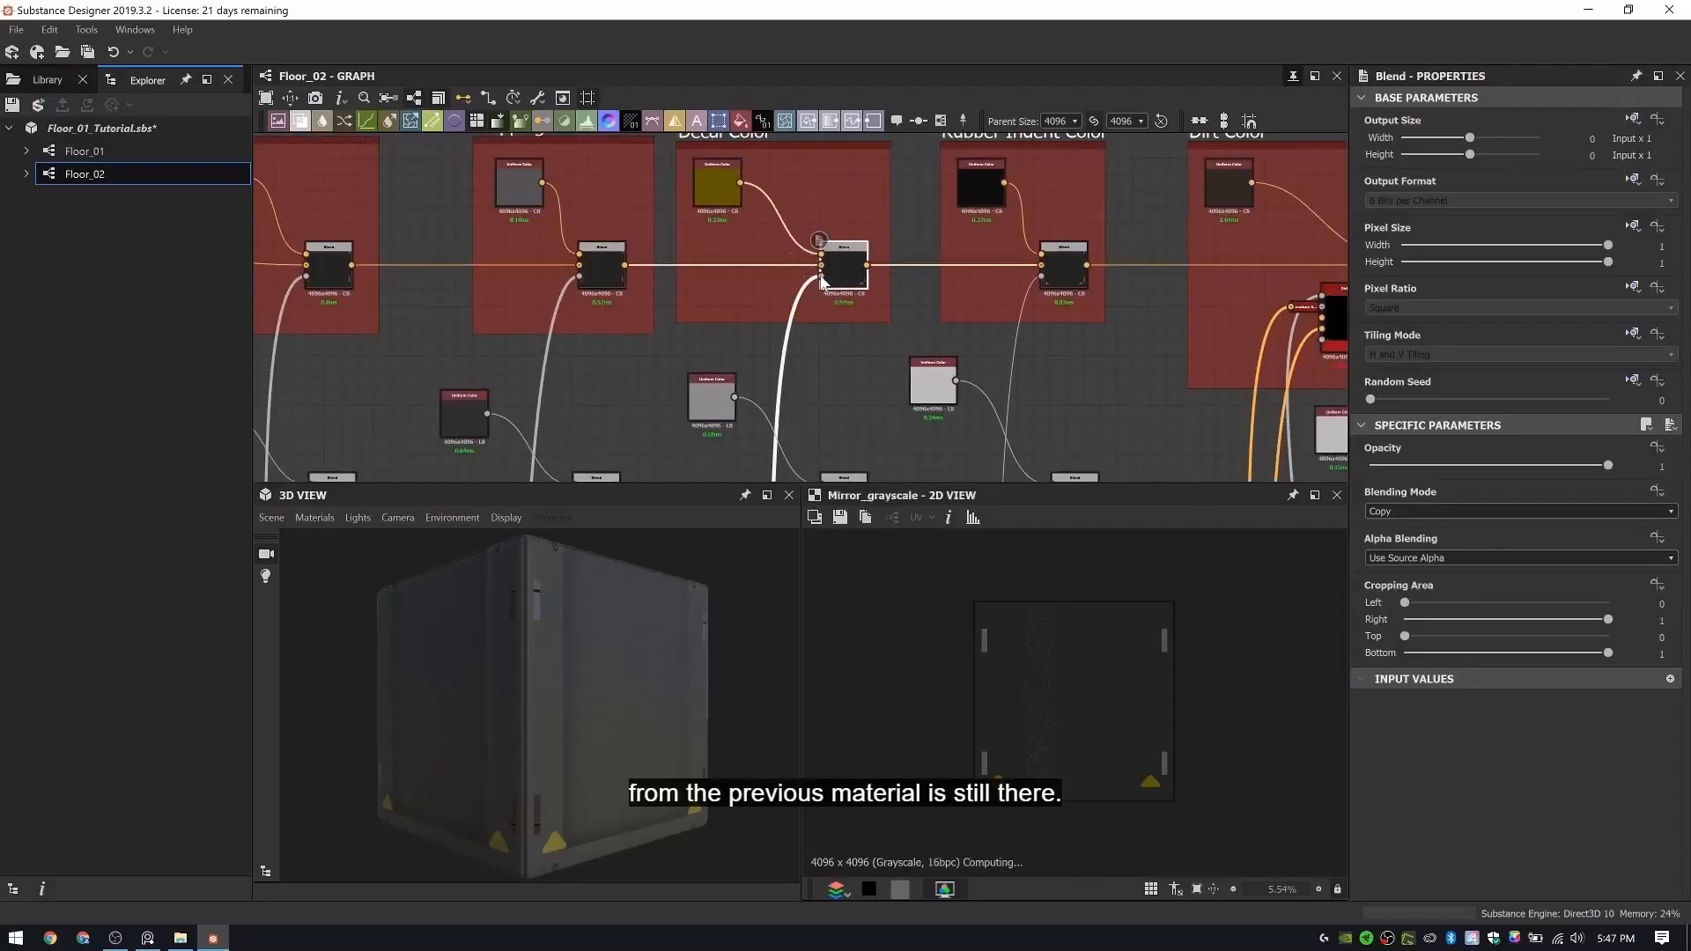
left_click(1055, 269)
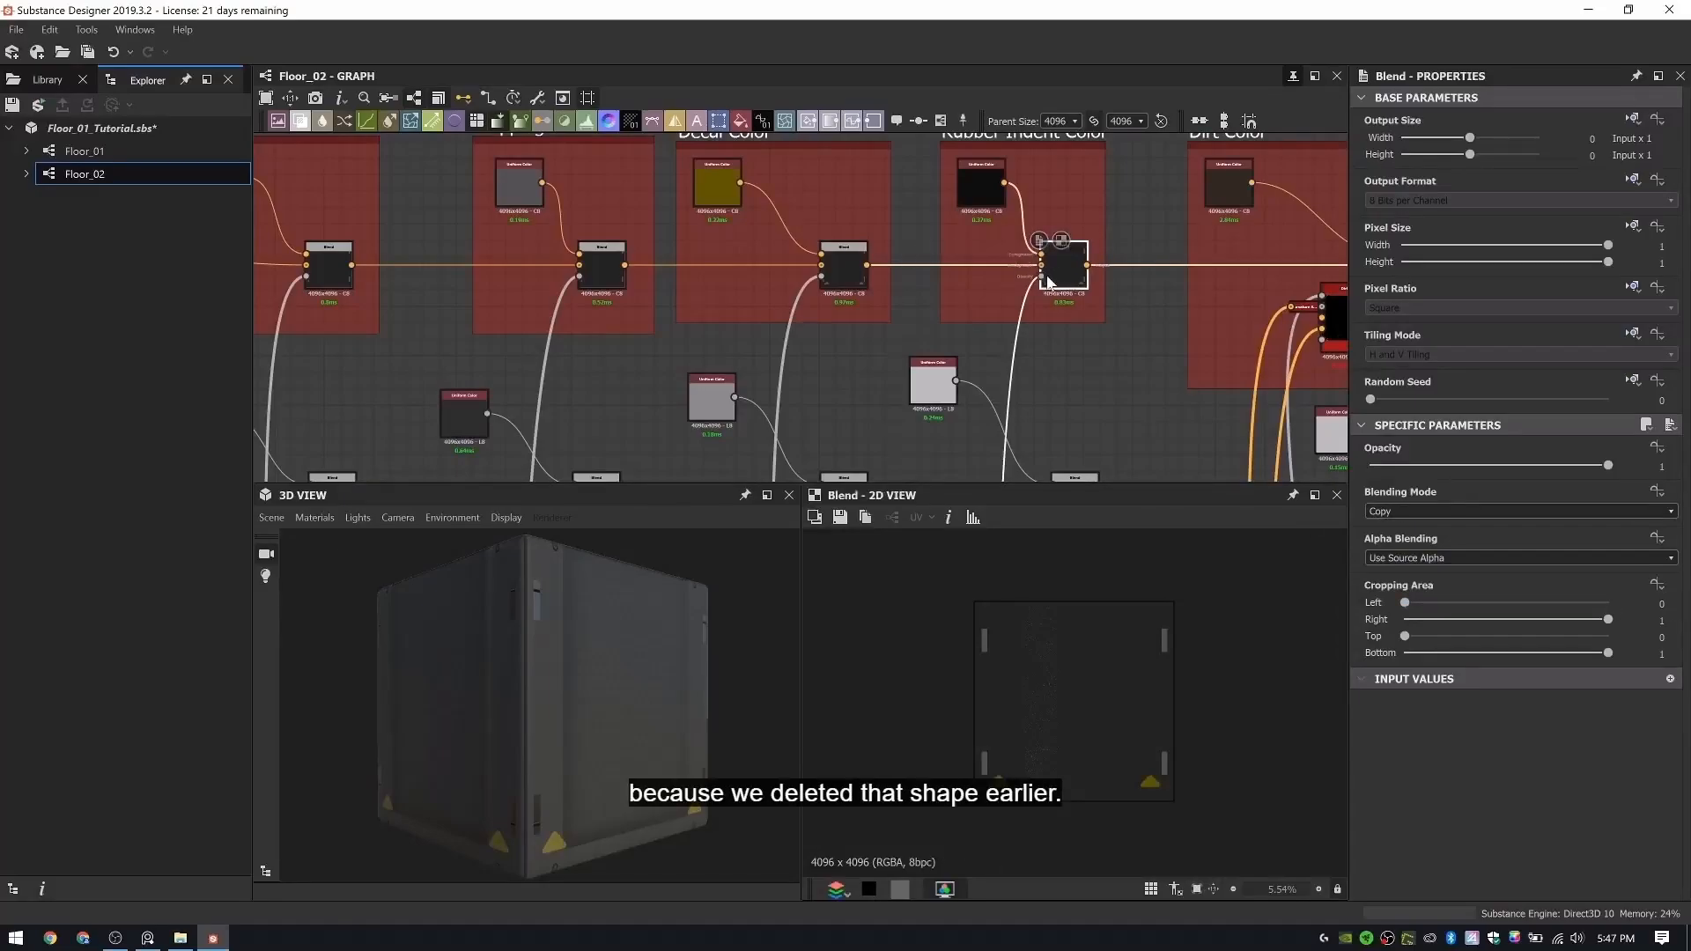
left_click(842, 262)
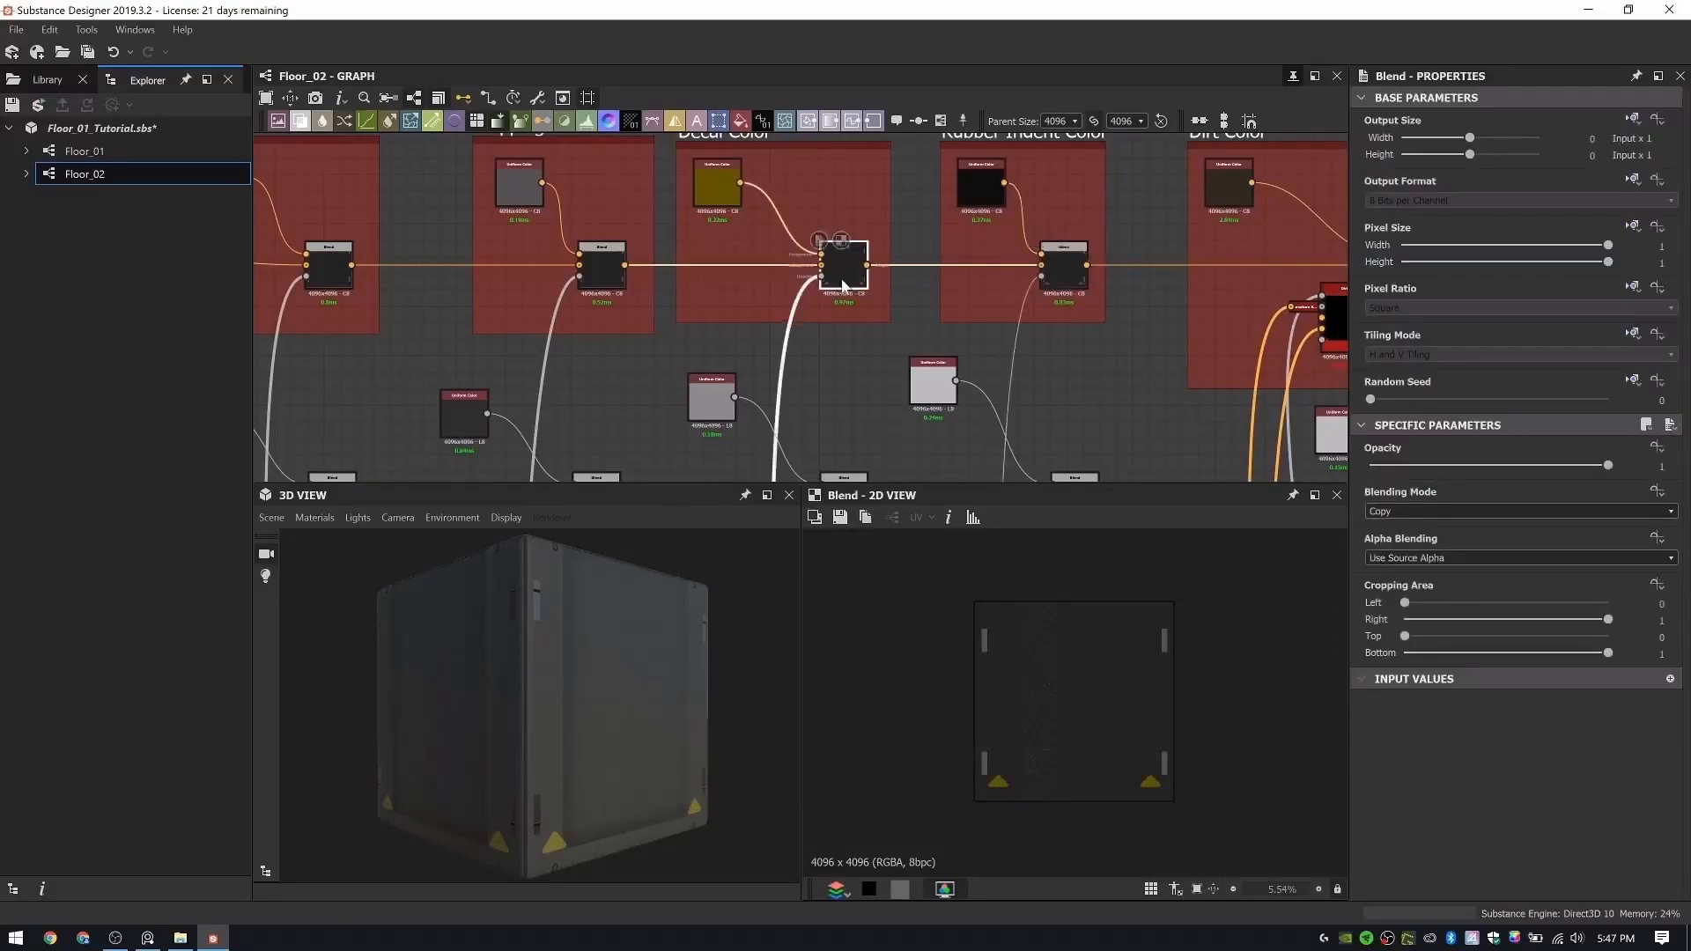
left_click(1066, 278)
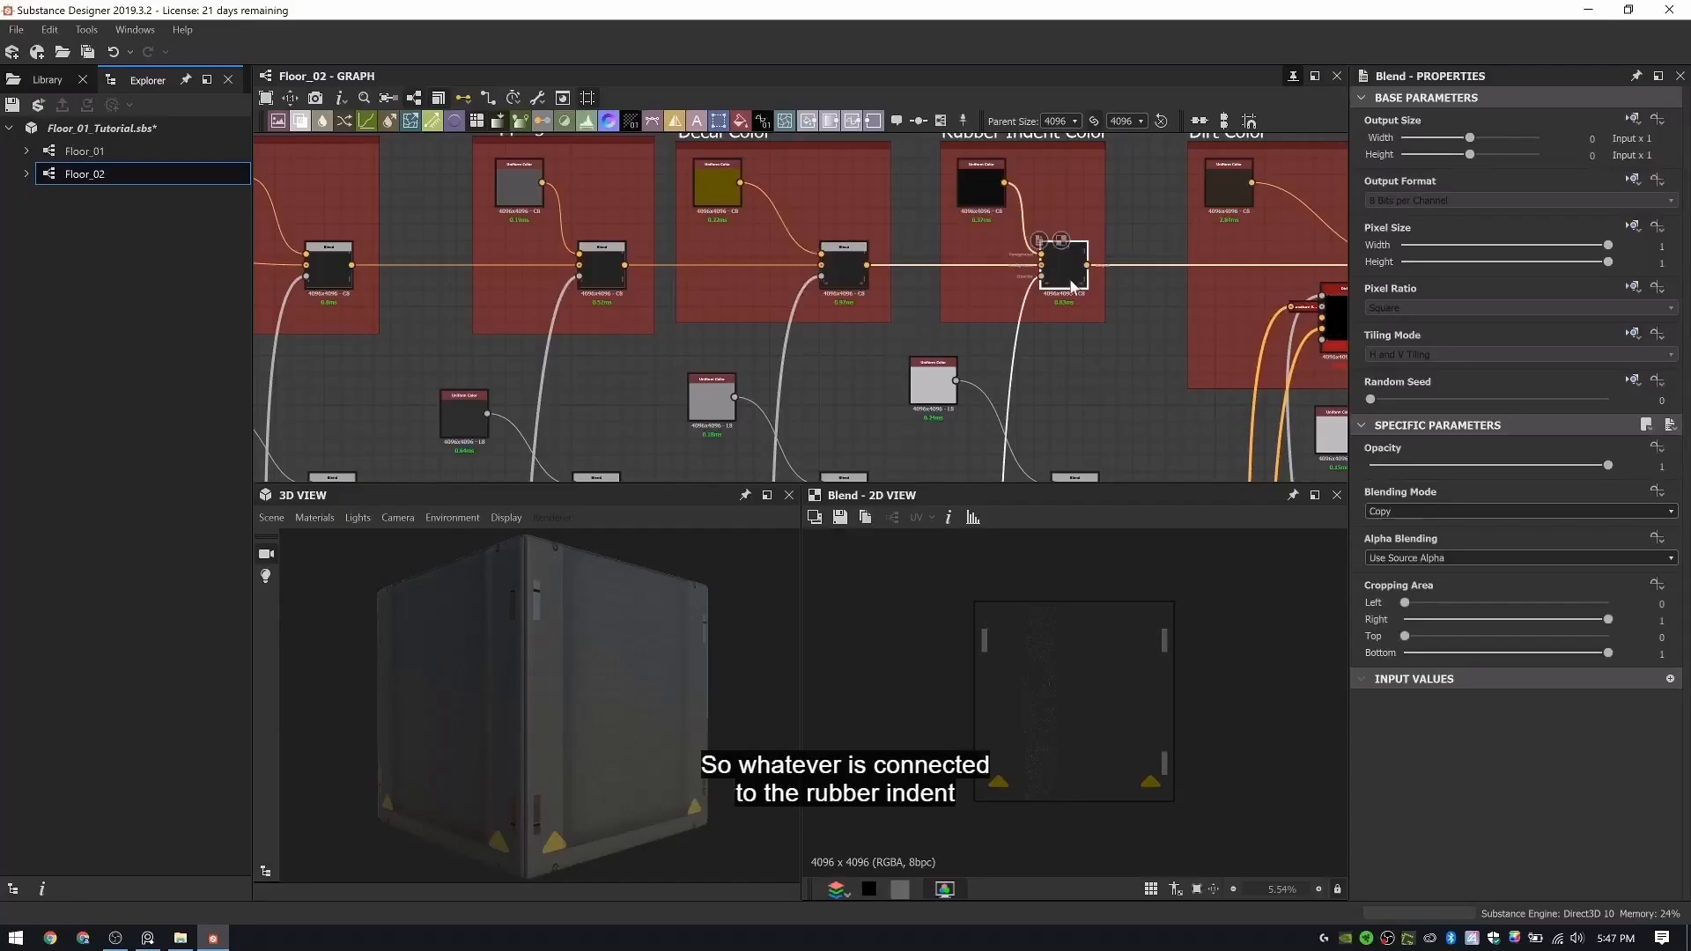
left_click(980, 185)
left_click(1057, 266)
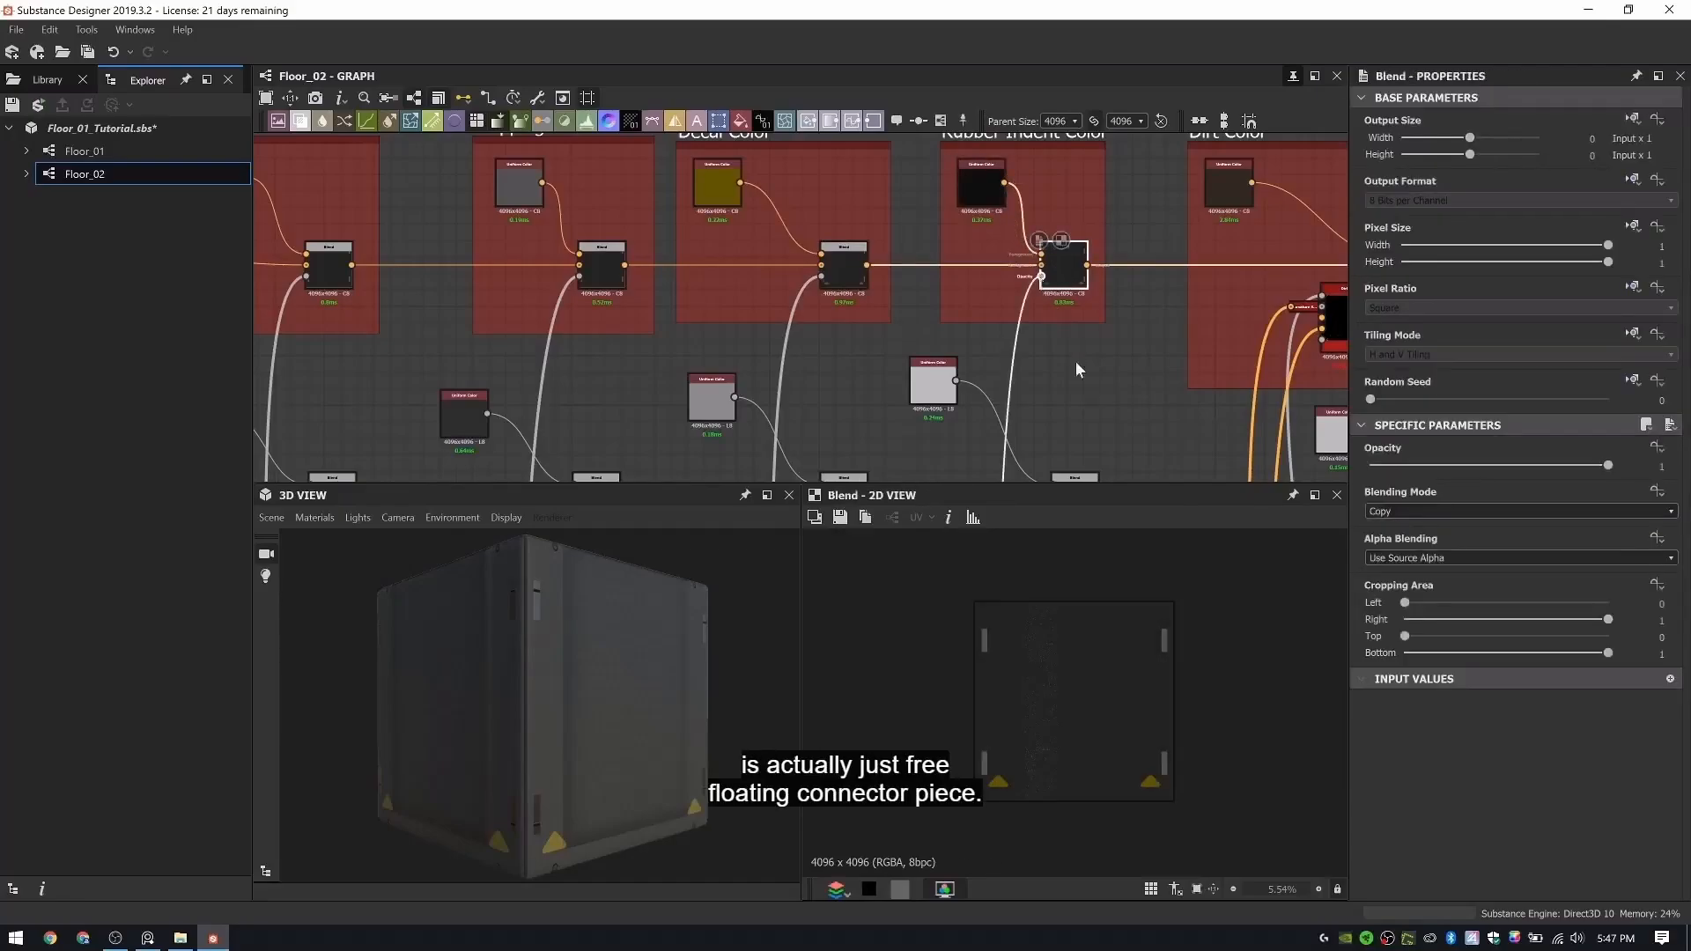
- Trace the Rubber Indent Color Blend's opacity wire to its loose end below Sticker Decals and delete that obsolete connector
scroll(1043, 256, "down", 5)
middle_click_drag(1043, 260, 1038, 167)
middle_click_drag(1038, 466, 1027, 180)
middle_click_drag(1031, 416, 1028, 207)
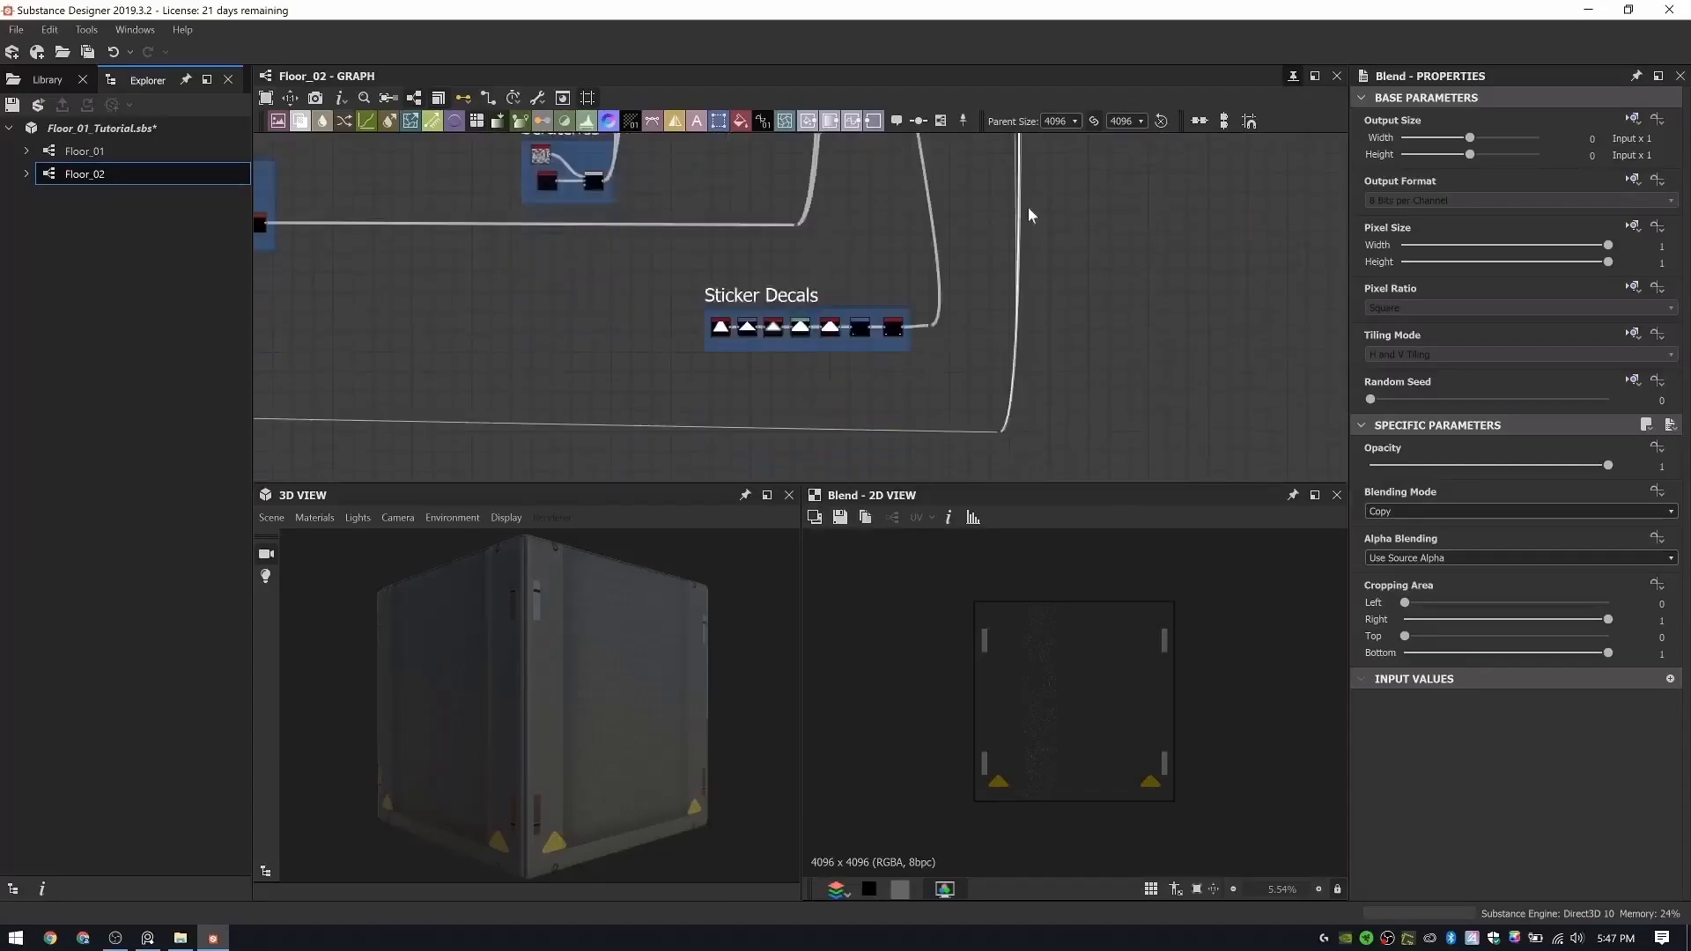
middle_click_drag(566, 463, 799, 412)
scroll(911, 372, "down", 5)
scroll(1000, 340, "up", 5)
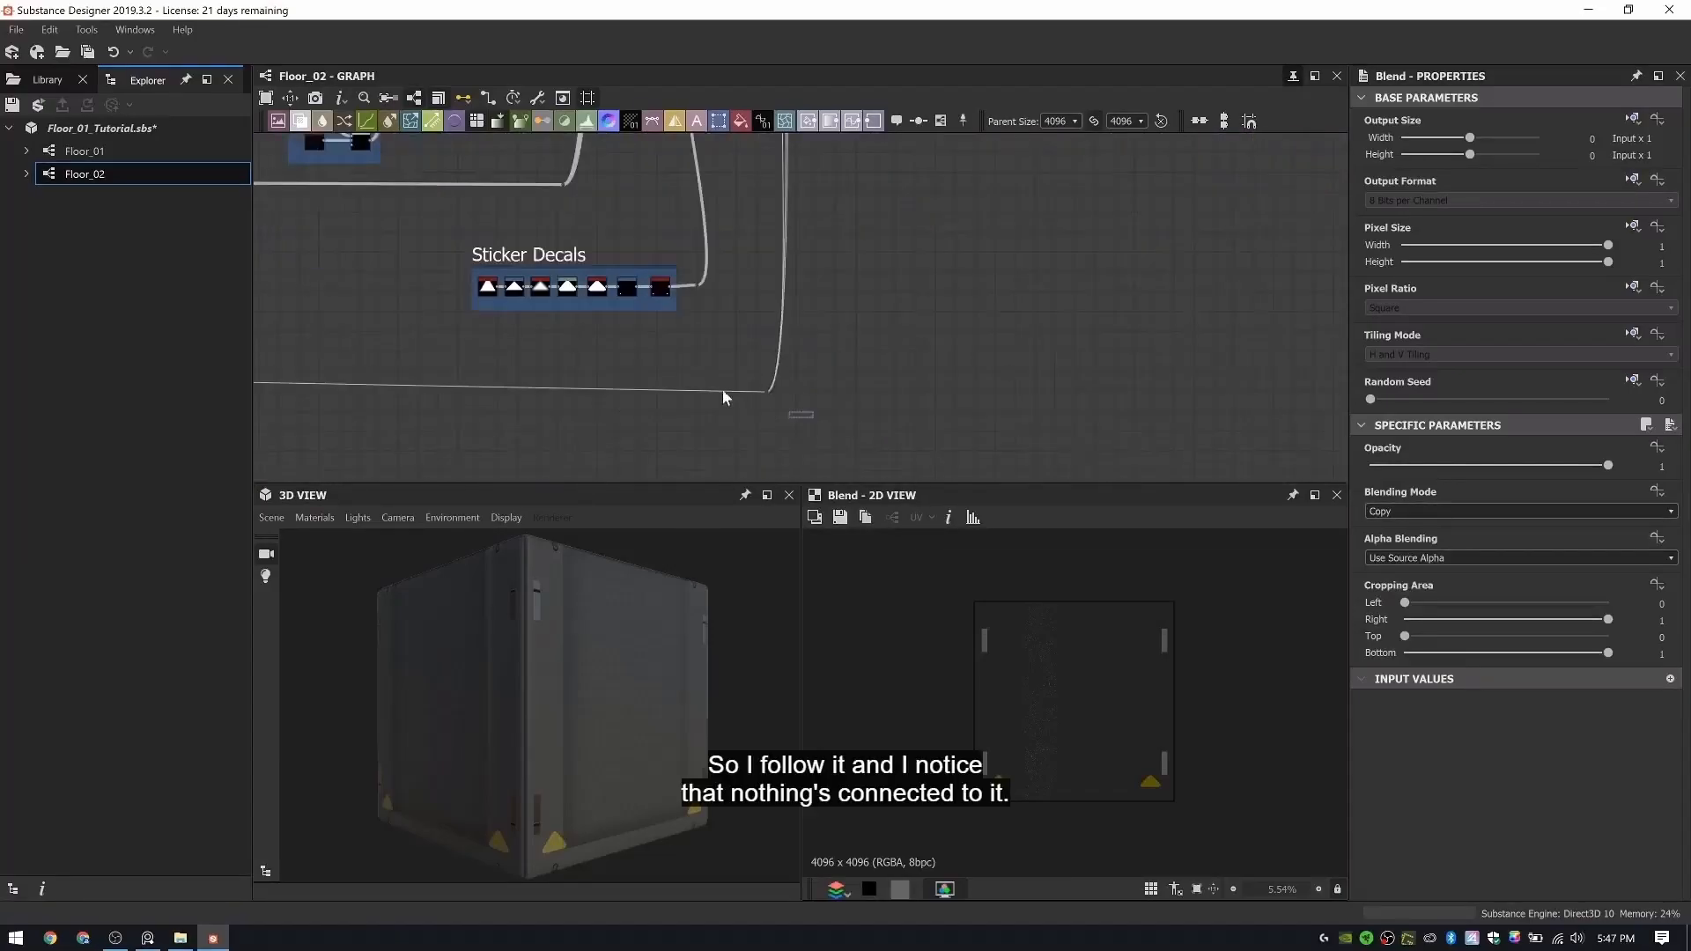
left_click(722, 390)
key("Delete")
- Examine the unmasked Rubber Indent Color result and locate the new indent's shape chain and the Rubber Pattern's Levels node
scroll(869, 275, "down", 5)
middle_click_drag(870, 275, 910, 287)
scroll(862, 295, "up", 4)
scroll(871, 254, "up", 4)
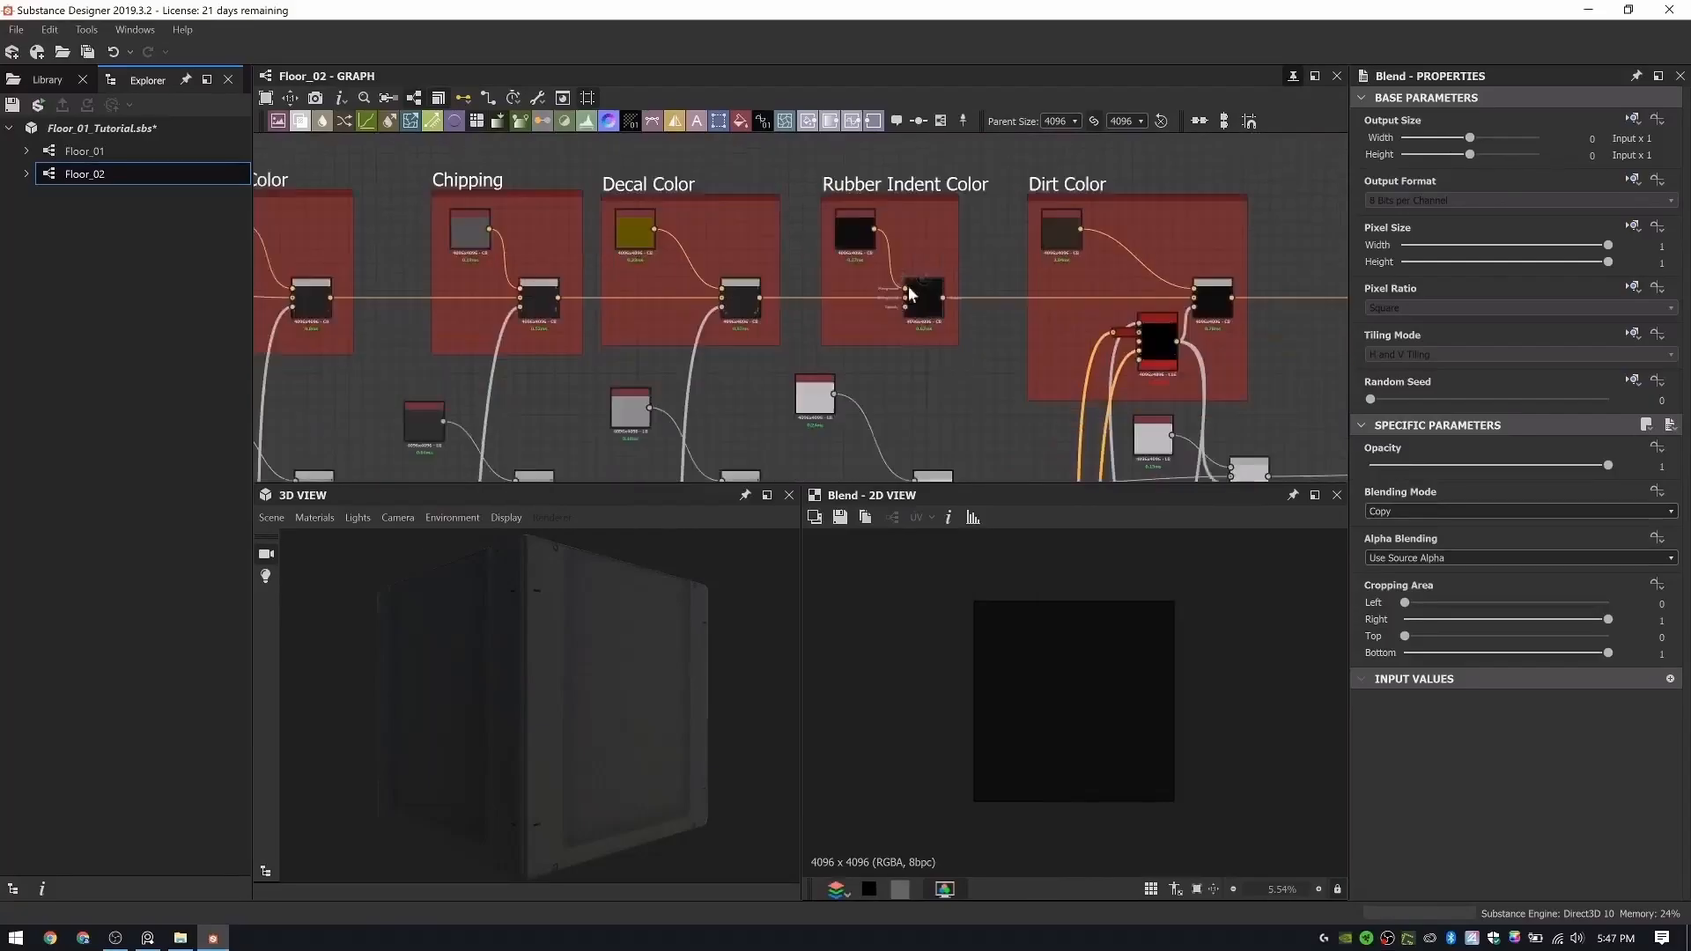
scroll(909, 291, "up", 2)
scroll(906, 337, "down", 6)
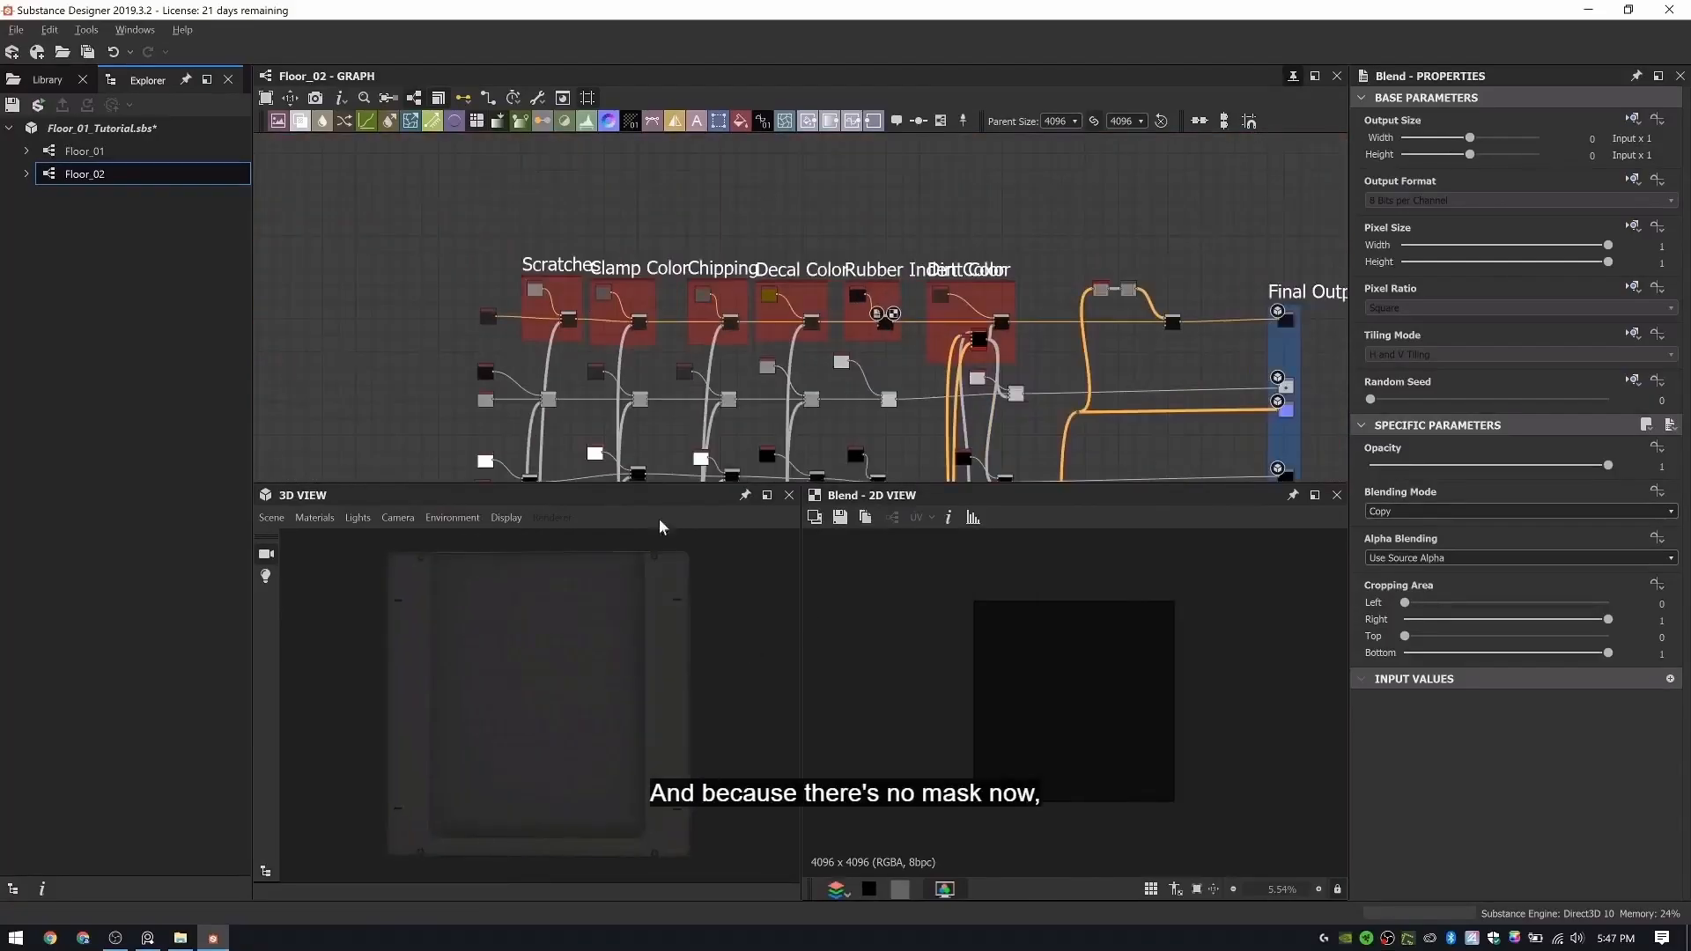
scroll(650, 436, "down", 4)
middle_click_drag(641, 431, 961, 322)
middle_click_drag(797, 302, 1065, 286)
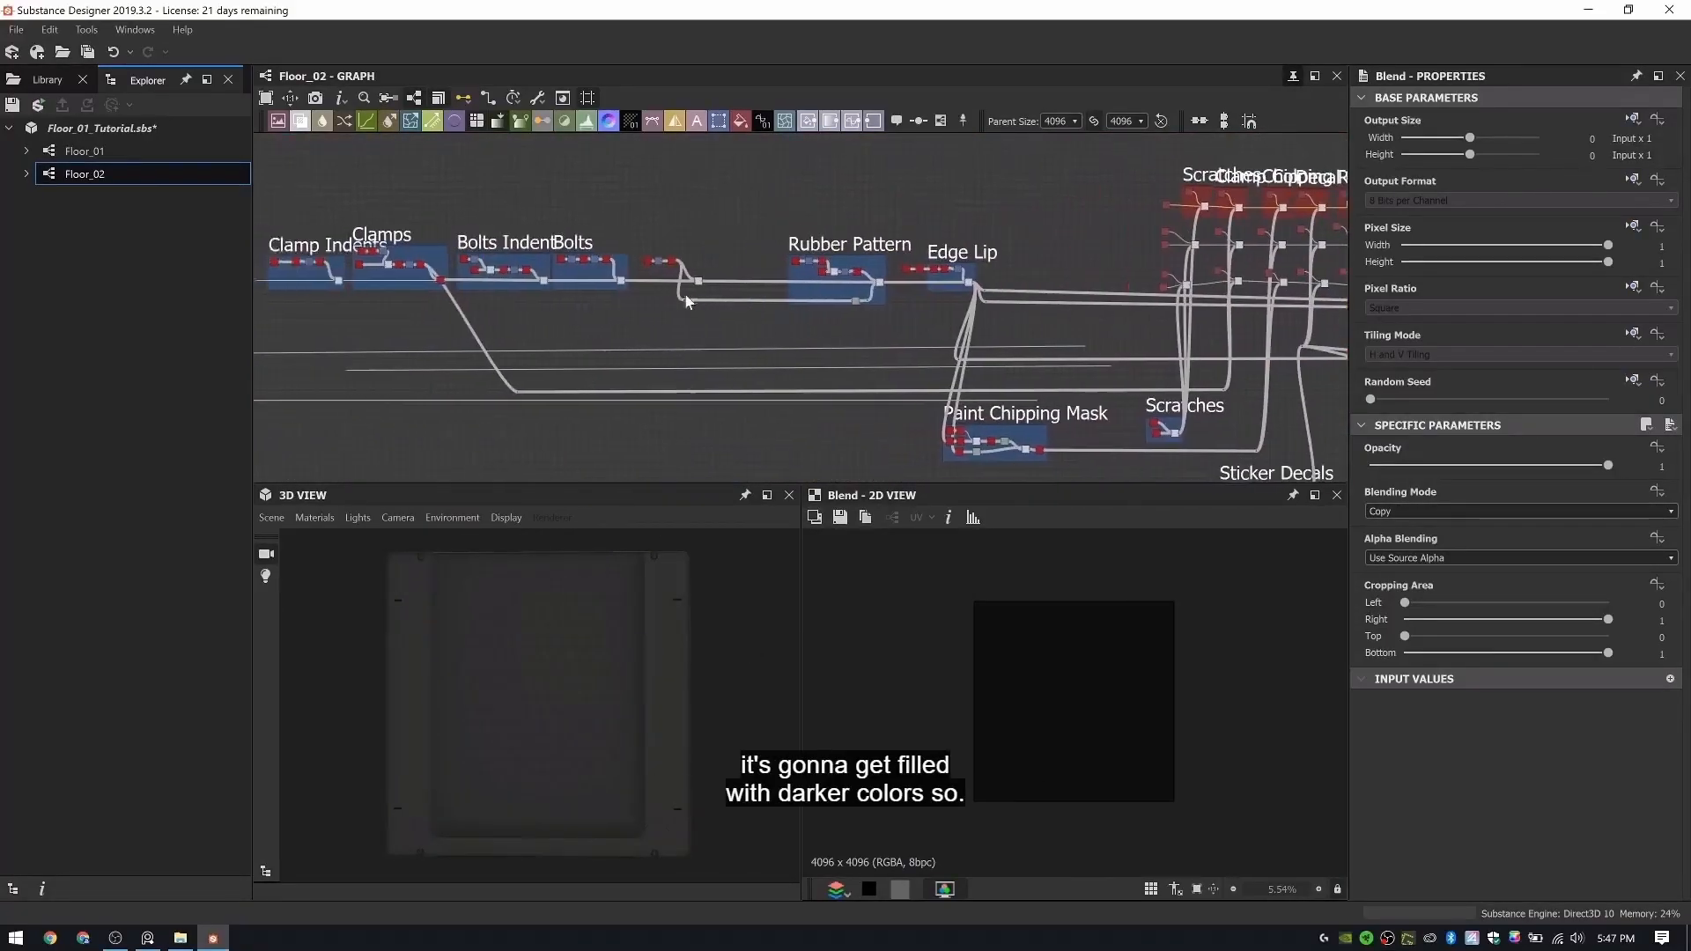
scroll(686, 301, "up", 4)
scroll(716, 264, "up", 5)
scroll(715, 264, "down", 1)
middle_click_drag(716, 264, 763, 336)
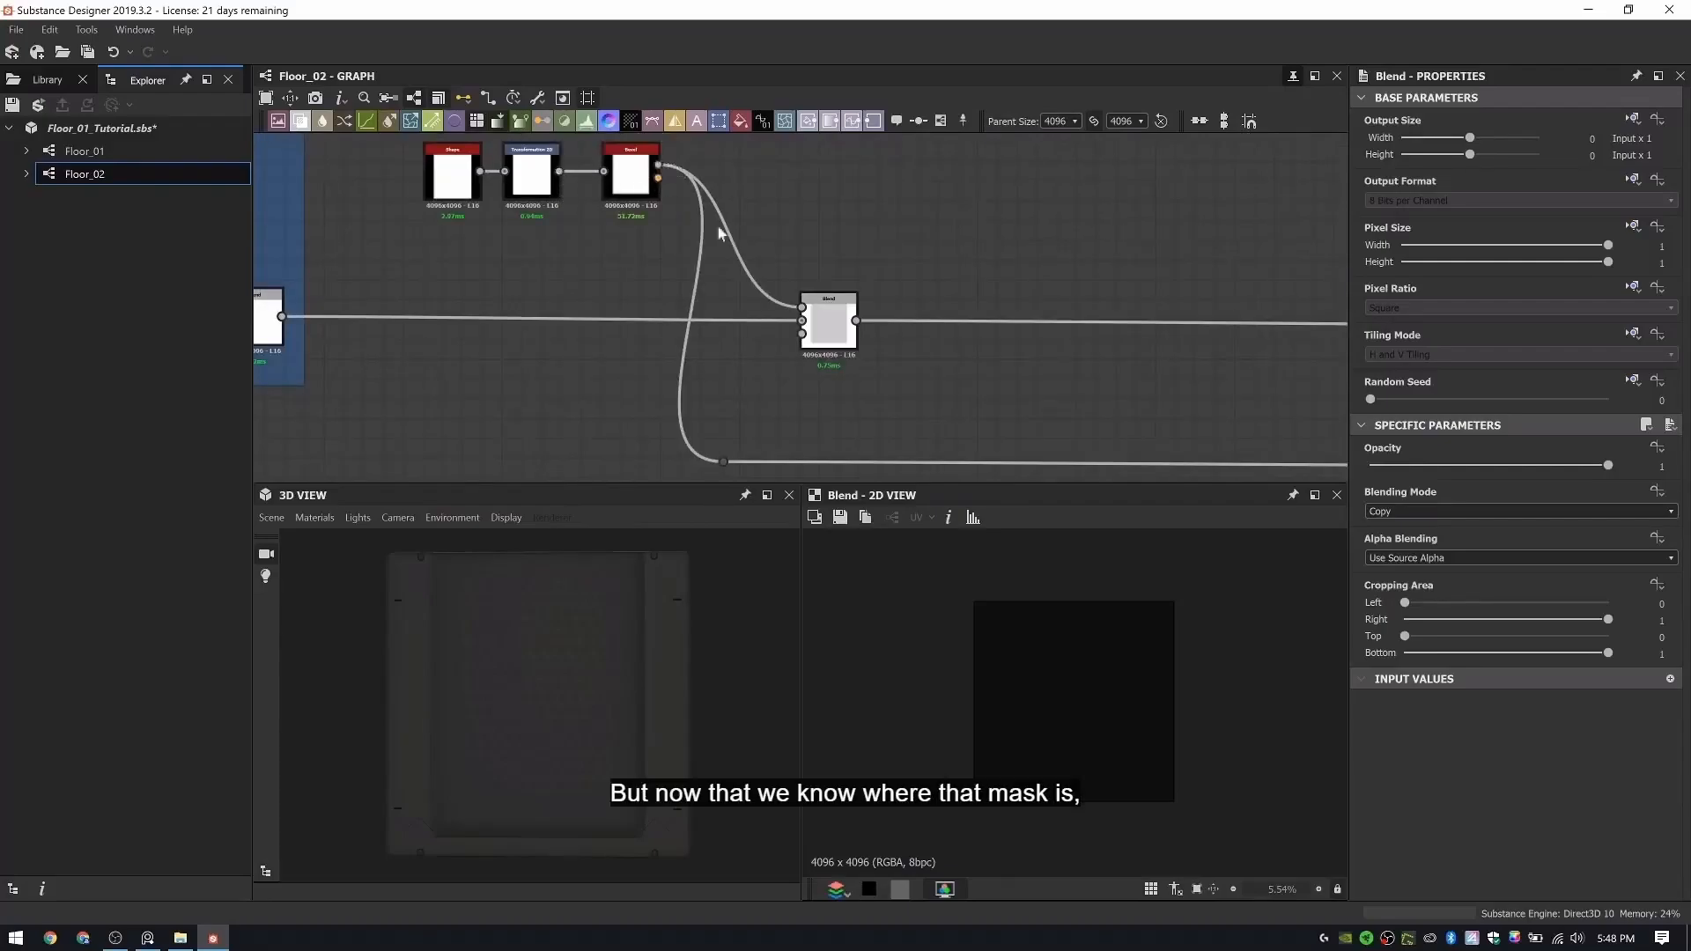
scroll(989, 287, "down", 3)
scroll(1089, 303, "up", 4)
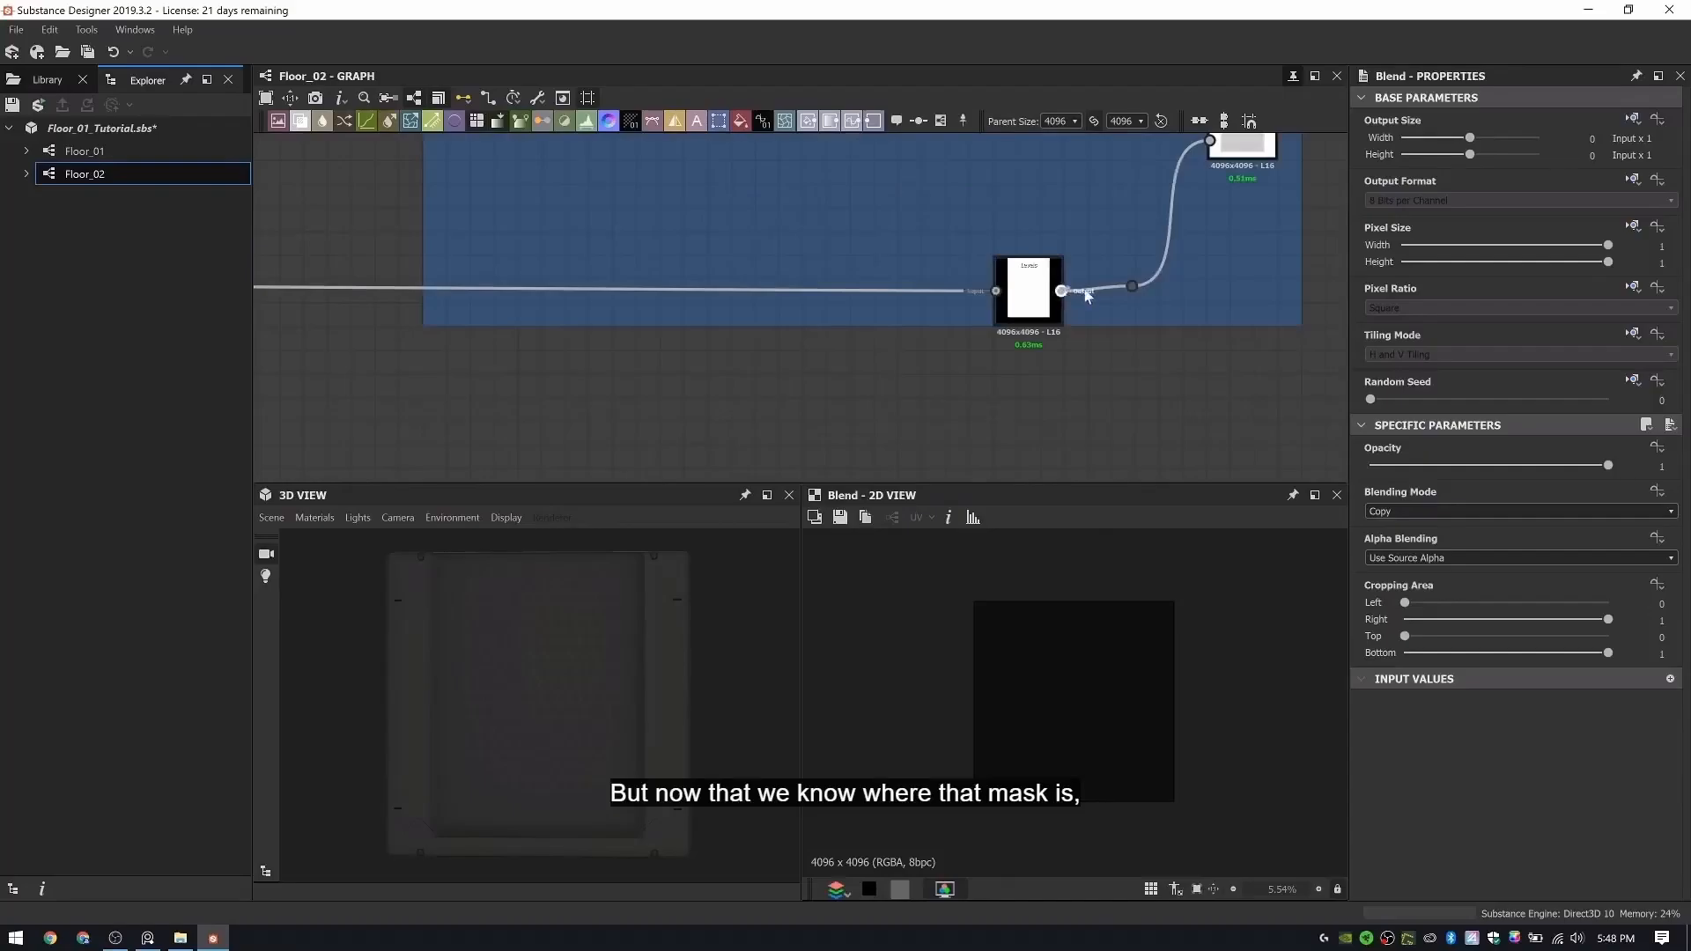
- Route the Rubber Pattern's Levels output through a new dot beneath the mask frames into the Rubber Indent Color Blend's opacity
scroll(1089, 296, "down", 6)
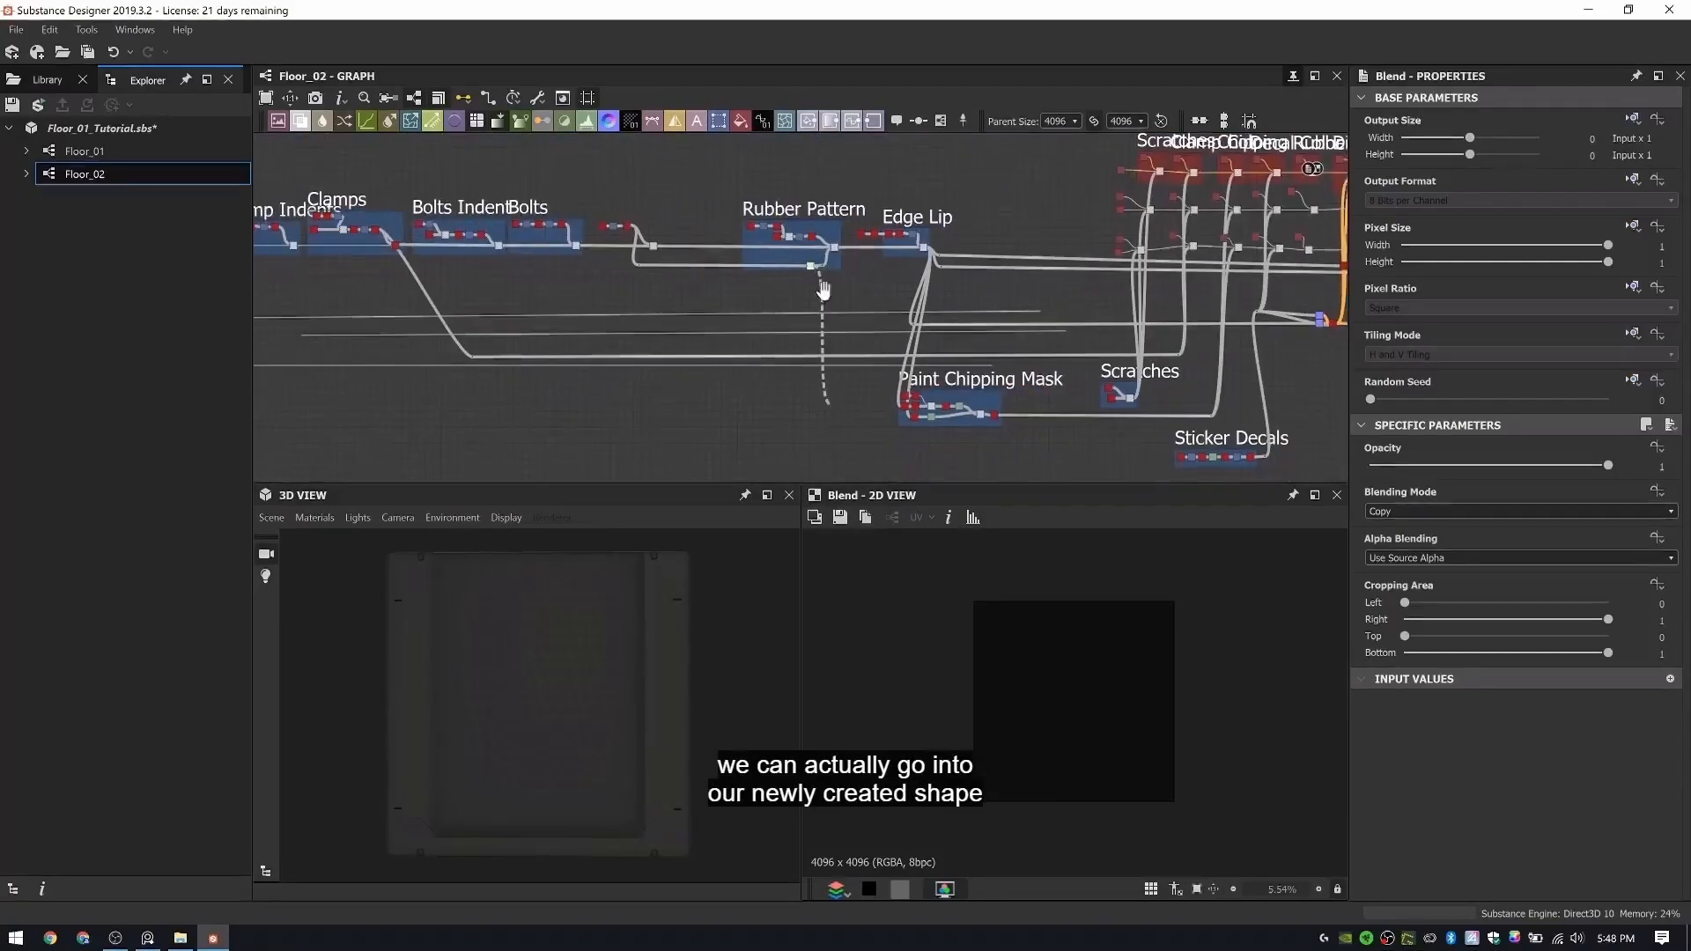
middle_click_drag(823, 290, 818, 166)
middle_click_drag(987, 408, 726, 404)
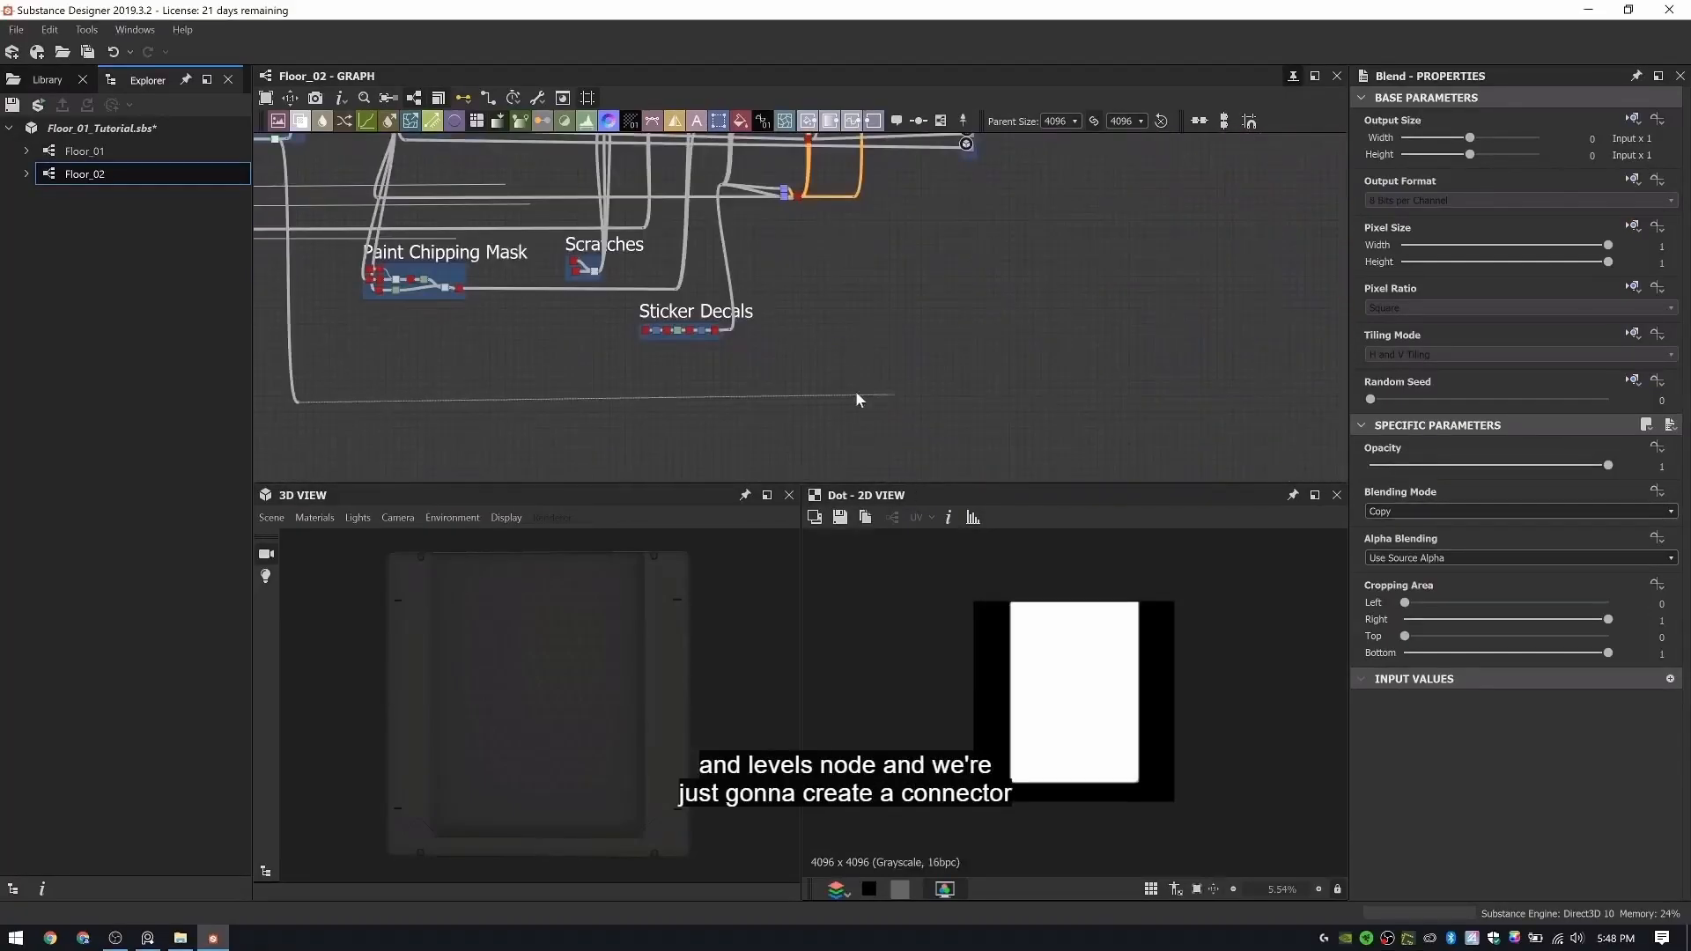
scroll(831, 404, "up", 8)
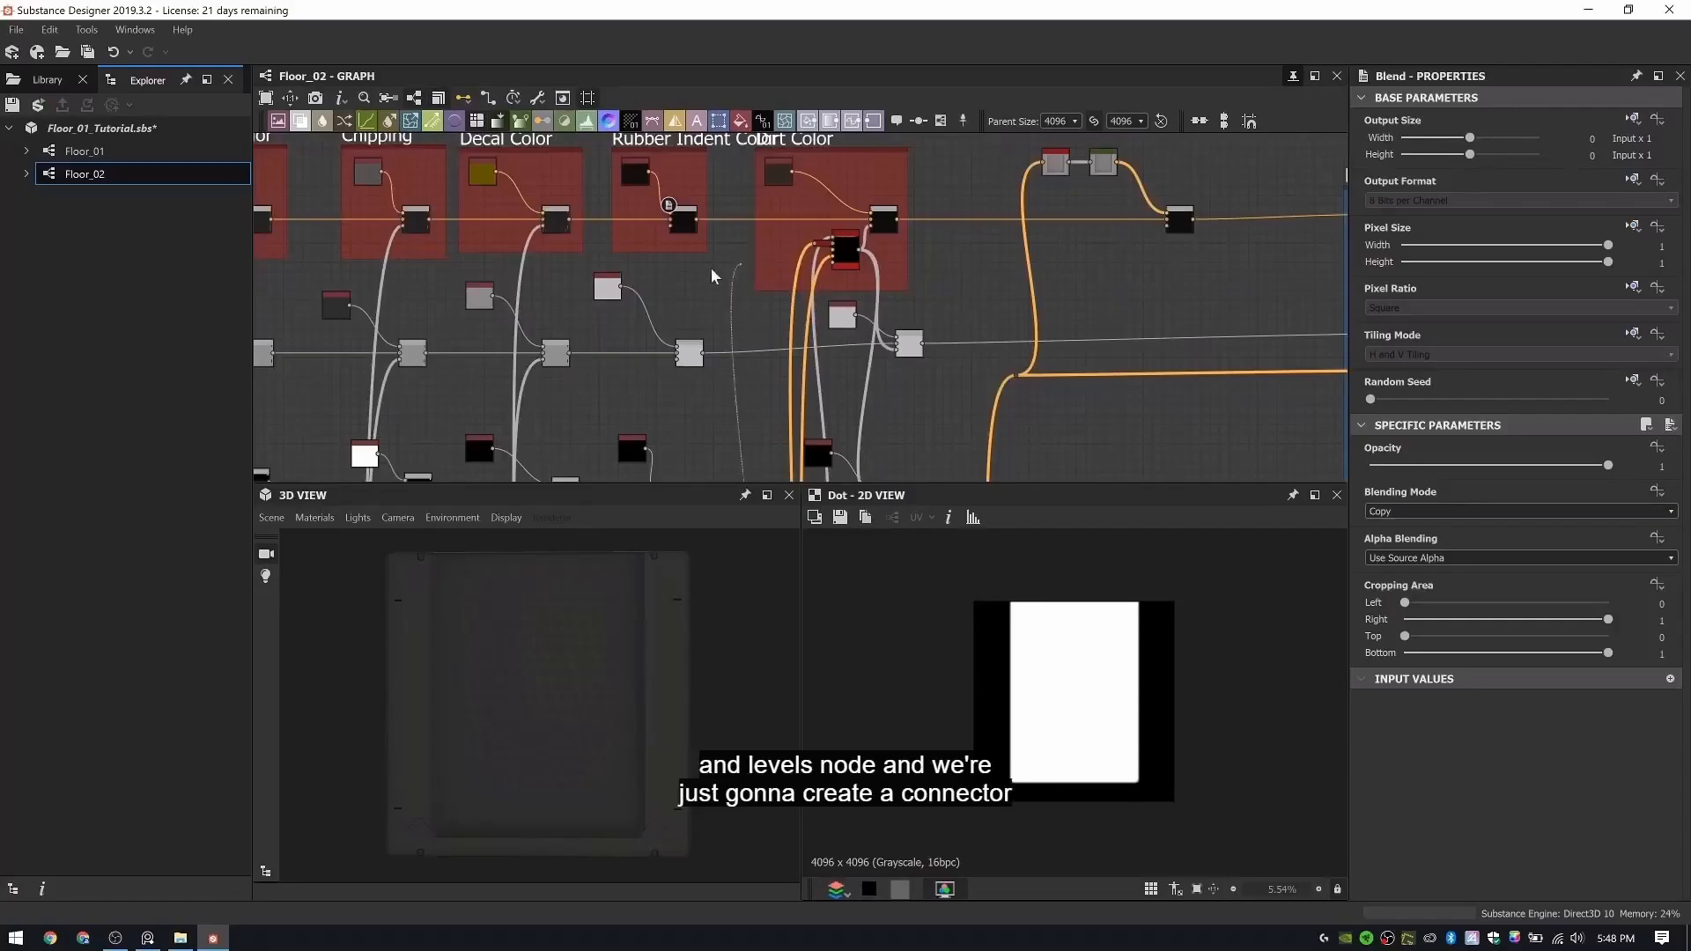
middle_click_drag(763, 267, 892, 276)
scroll(854, 238, "up", 3)
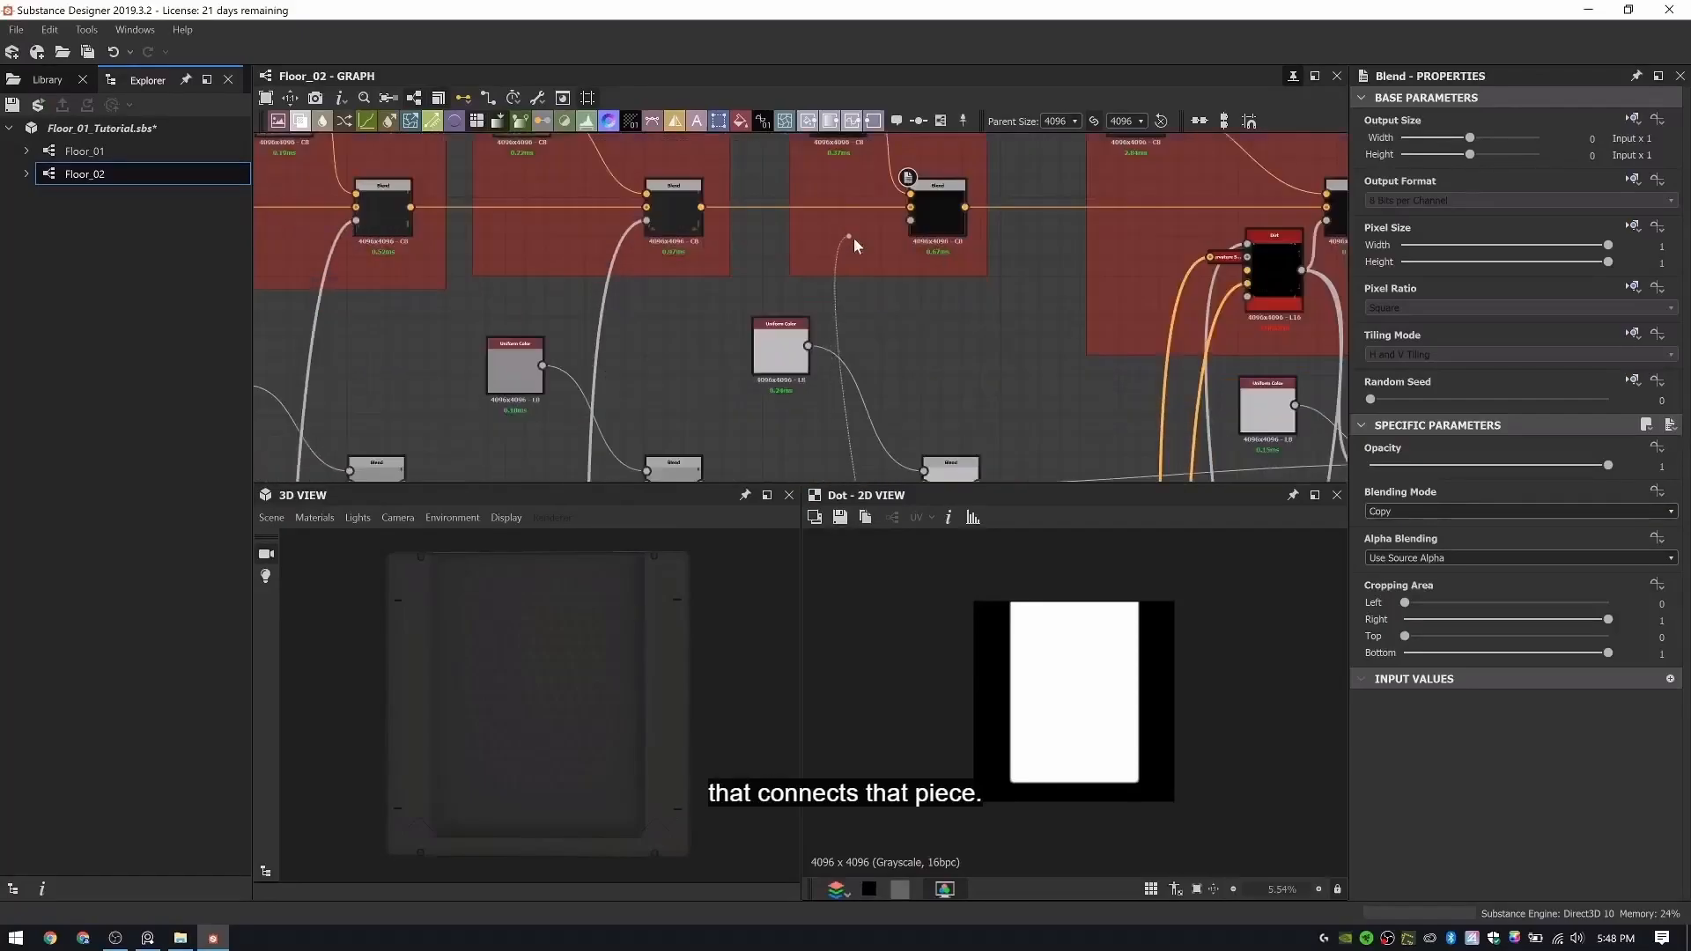
left_click(914, 229)
left_click_drag(641, 609, 685, 648)
- Follow the new opacity wire down past Sticker Decals and shift its corner dot closer to that frame
scroll(942, 388, "down", 4)
middle_click_drag(923, 243, 928, 170)
middle_click_drag(950, 423, 945, 214)
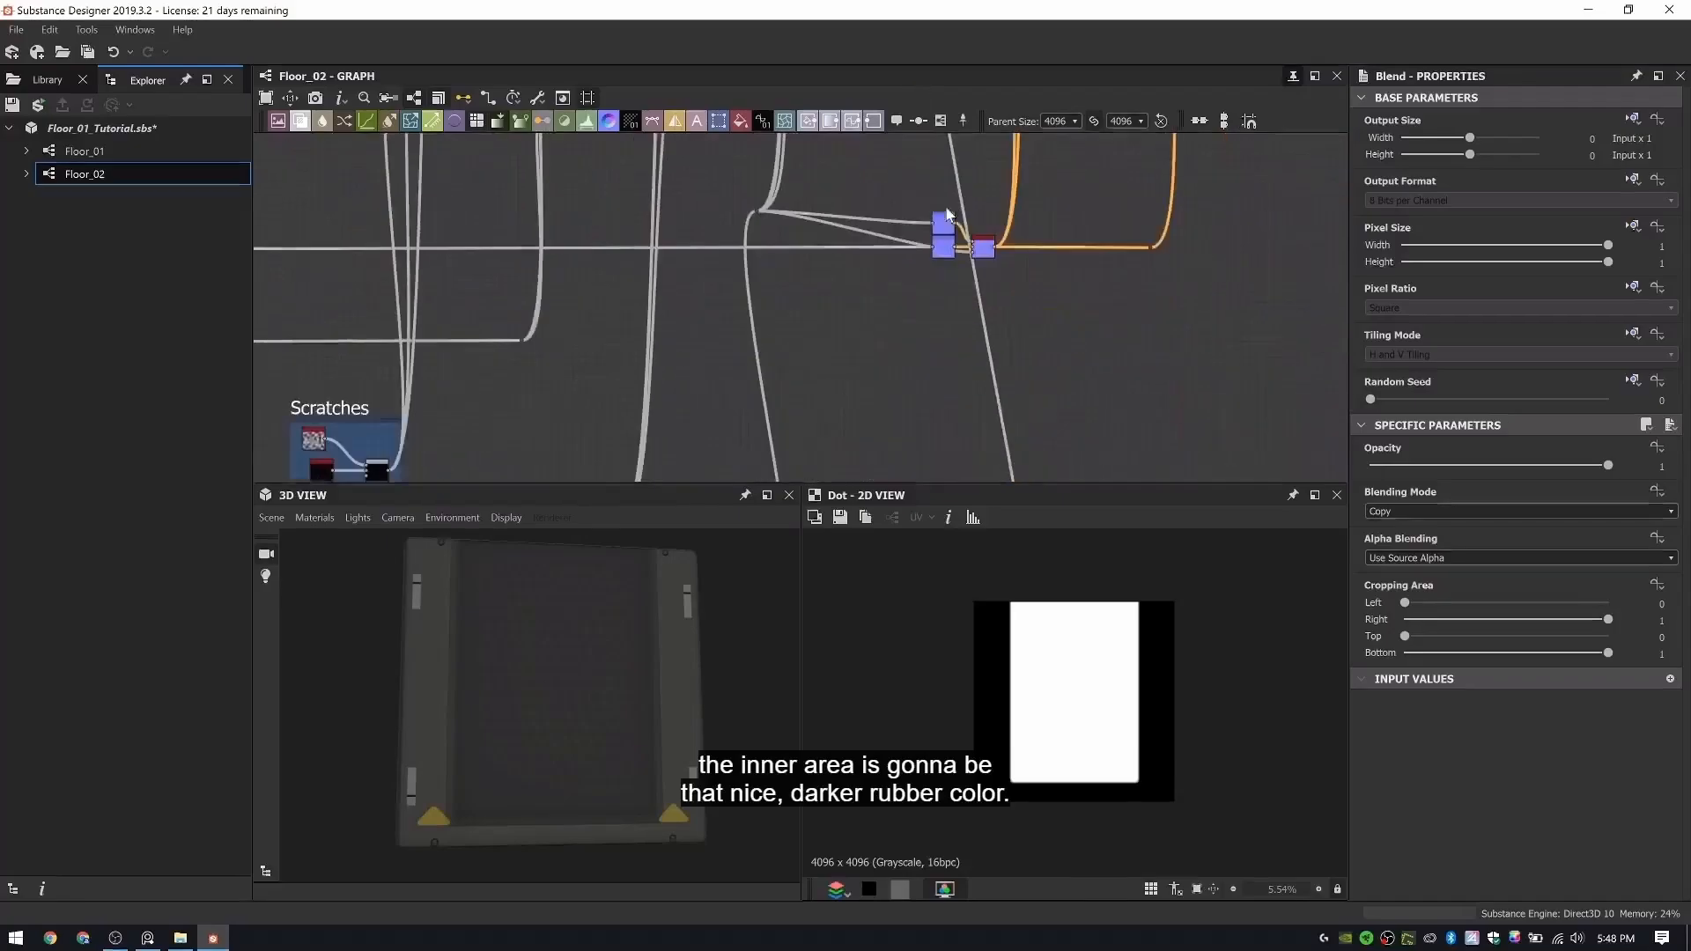
scroll(980, 291, "down", 3)
middle_click_drag(988, 343, 960, 210)
scroll(1000, 410, "up", 3)
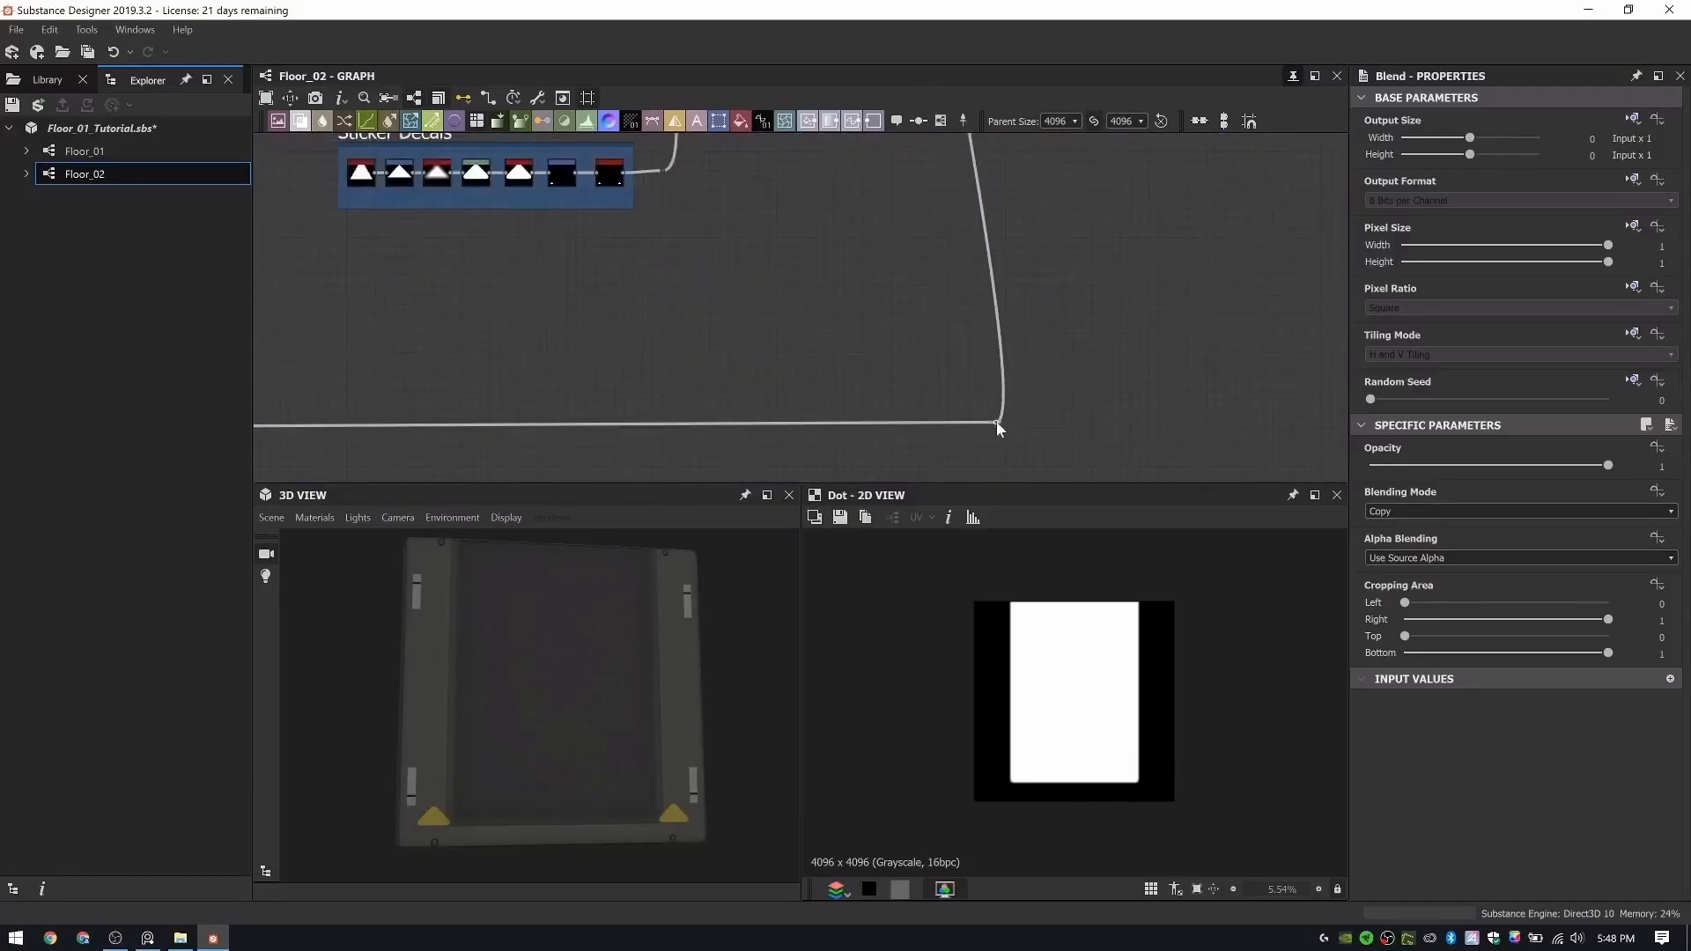
left_click_drag(997, 421, 831, 425)
- Route the indent's Bevel output through a new dot and connect it to the rubber color mask wire in place of Levels
scroll(740, 407, "down", 4)
middle_click_drag(653, 373, 1057, 388)
middle_click_drag(546, 373, 893, 379)
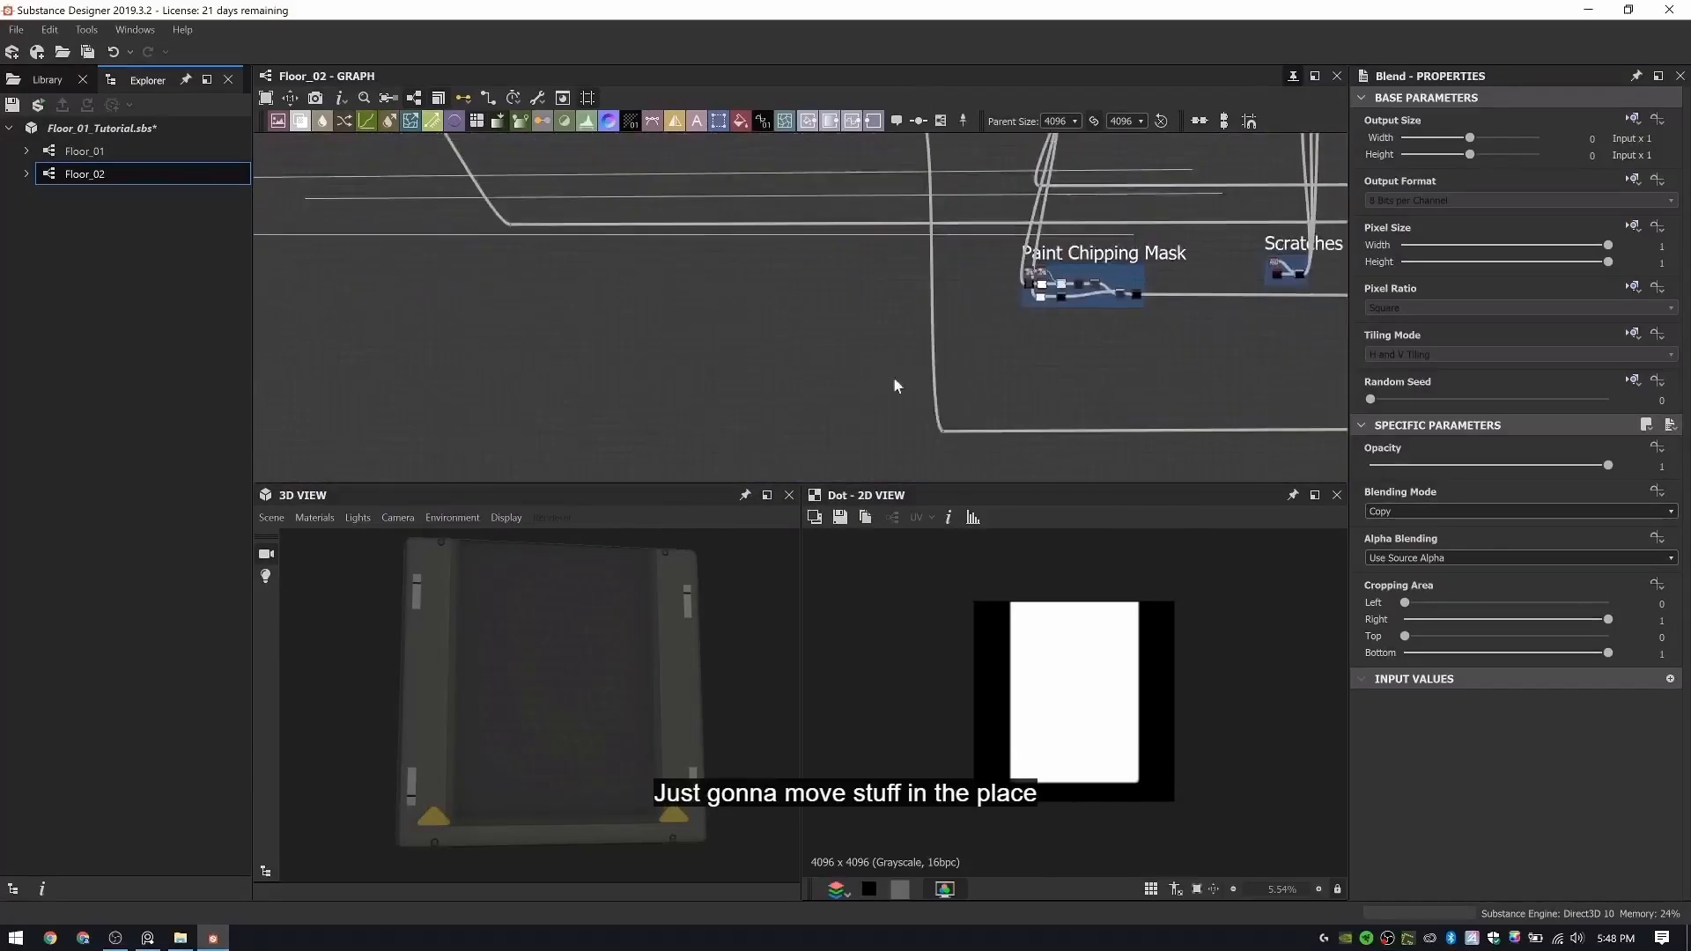
middle_click_drag(894, 141, 828, 284)
scroll(829, 273, "up", 2)
middle_click_drag(816, 226, 923, 236)
scroll(623, 188, "up", 4)
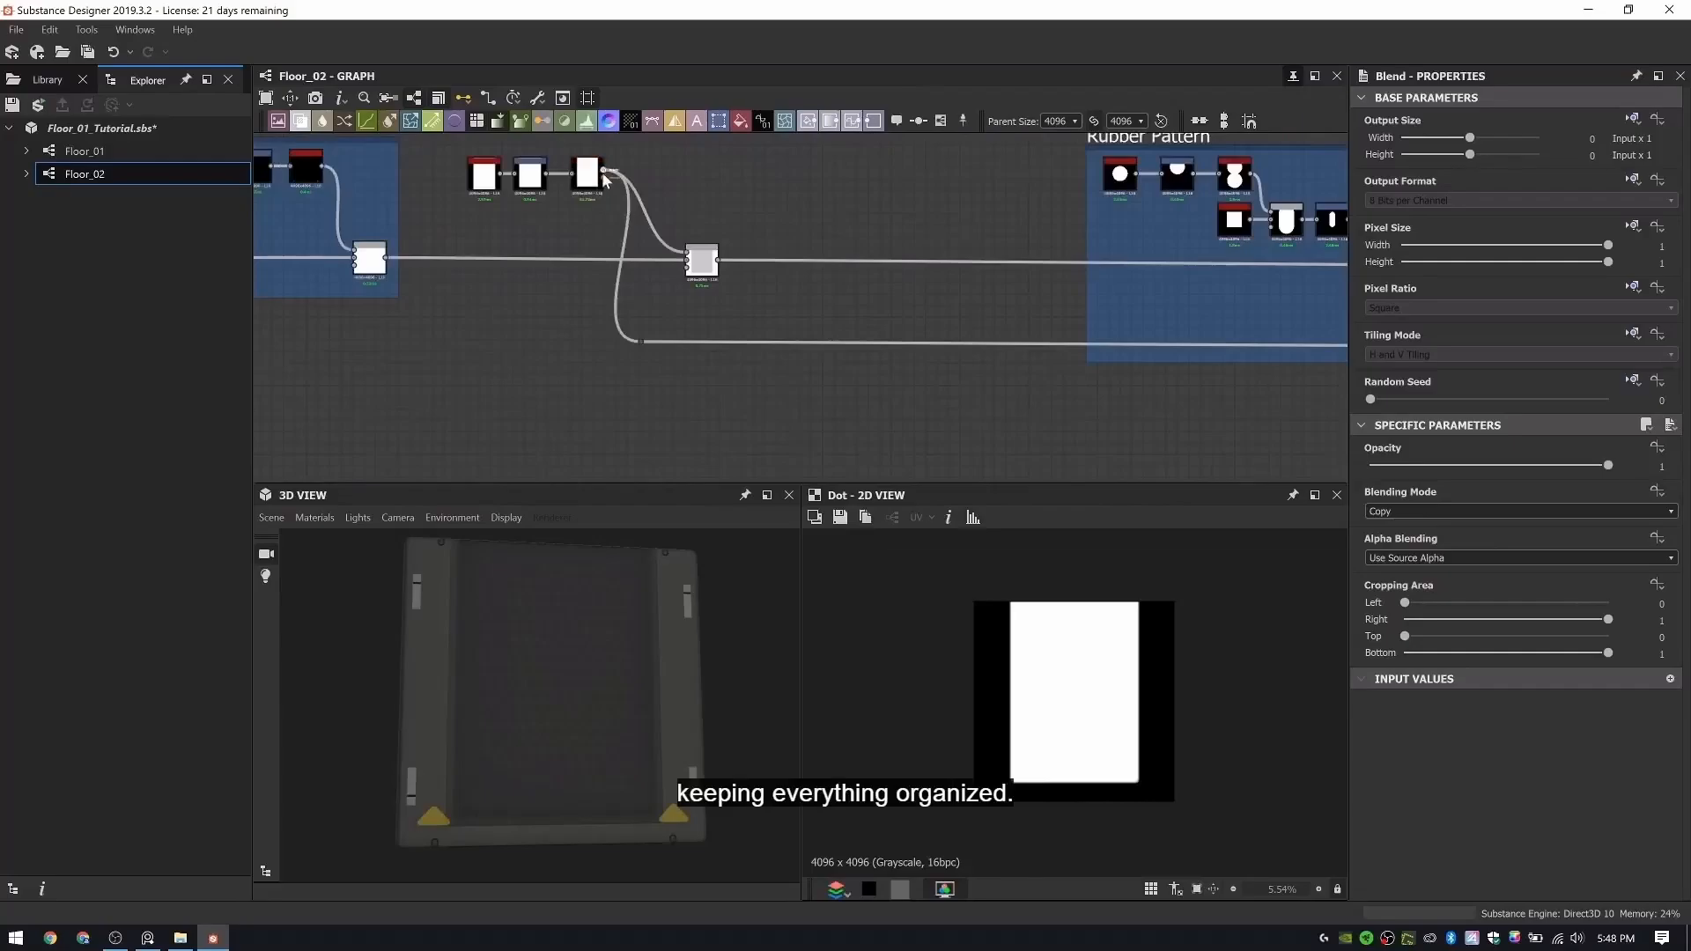
left_click(603, 171)
scroll(644, 255, "down", 4)
middle_click_drag(674, 261, 673, 84)
middle_click_drag(652, 291, 648, 96)
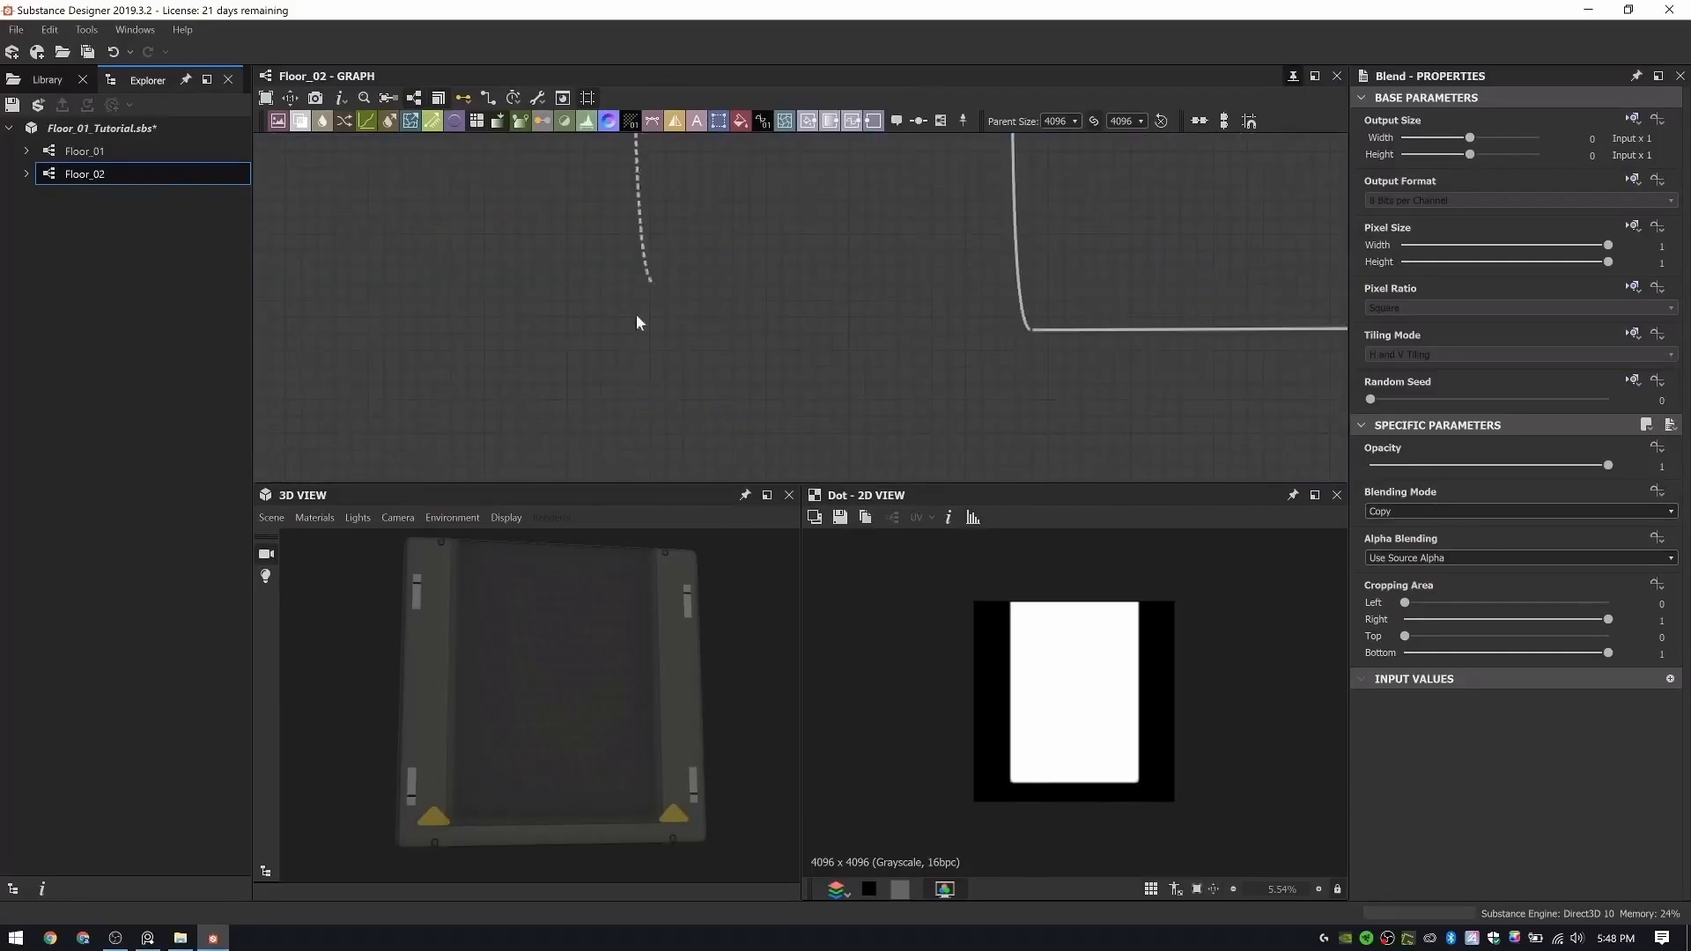
left_click(629, 328, "alt")
left_click_drag(630, 328, 1037, 332)
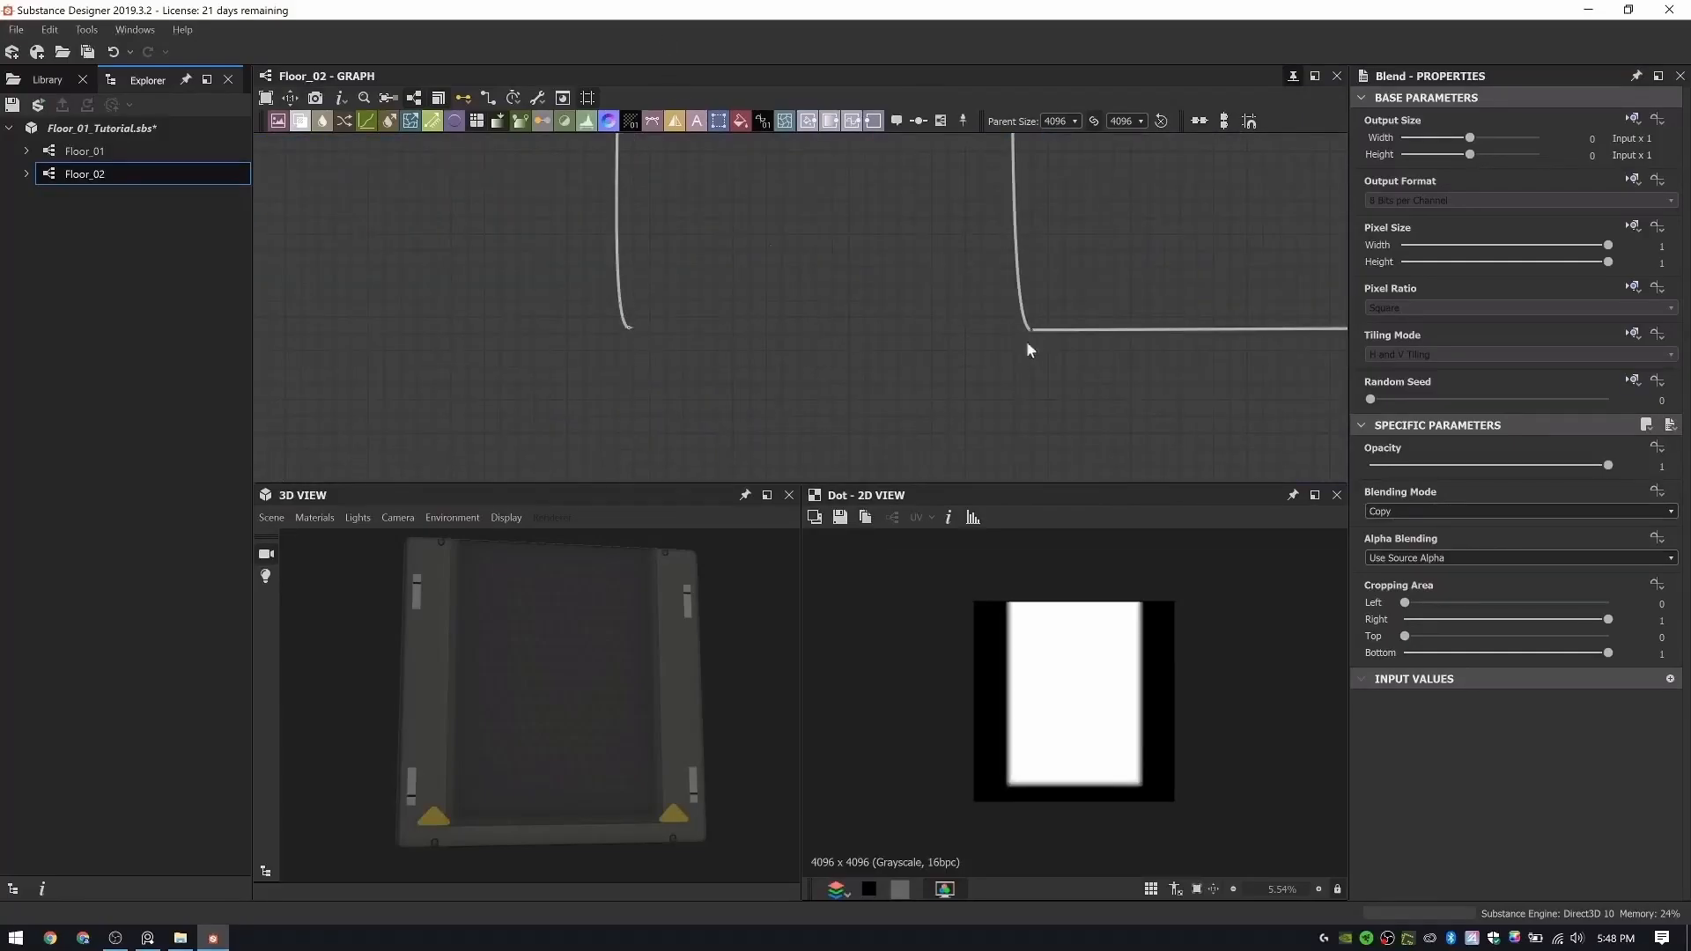
left_click_drag(632, 327, 1046, 309)
- Inspect the transition between the rubber and the surrounding metal along the indent's edges in the 3D view
scroll(1035, 333, "up", 4)
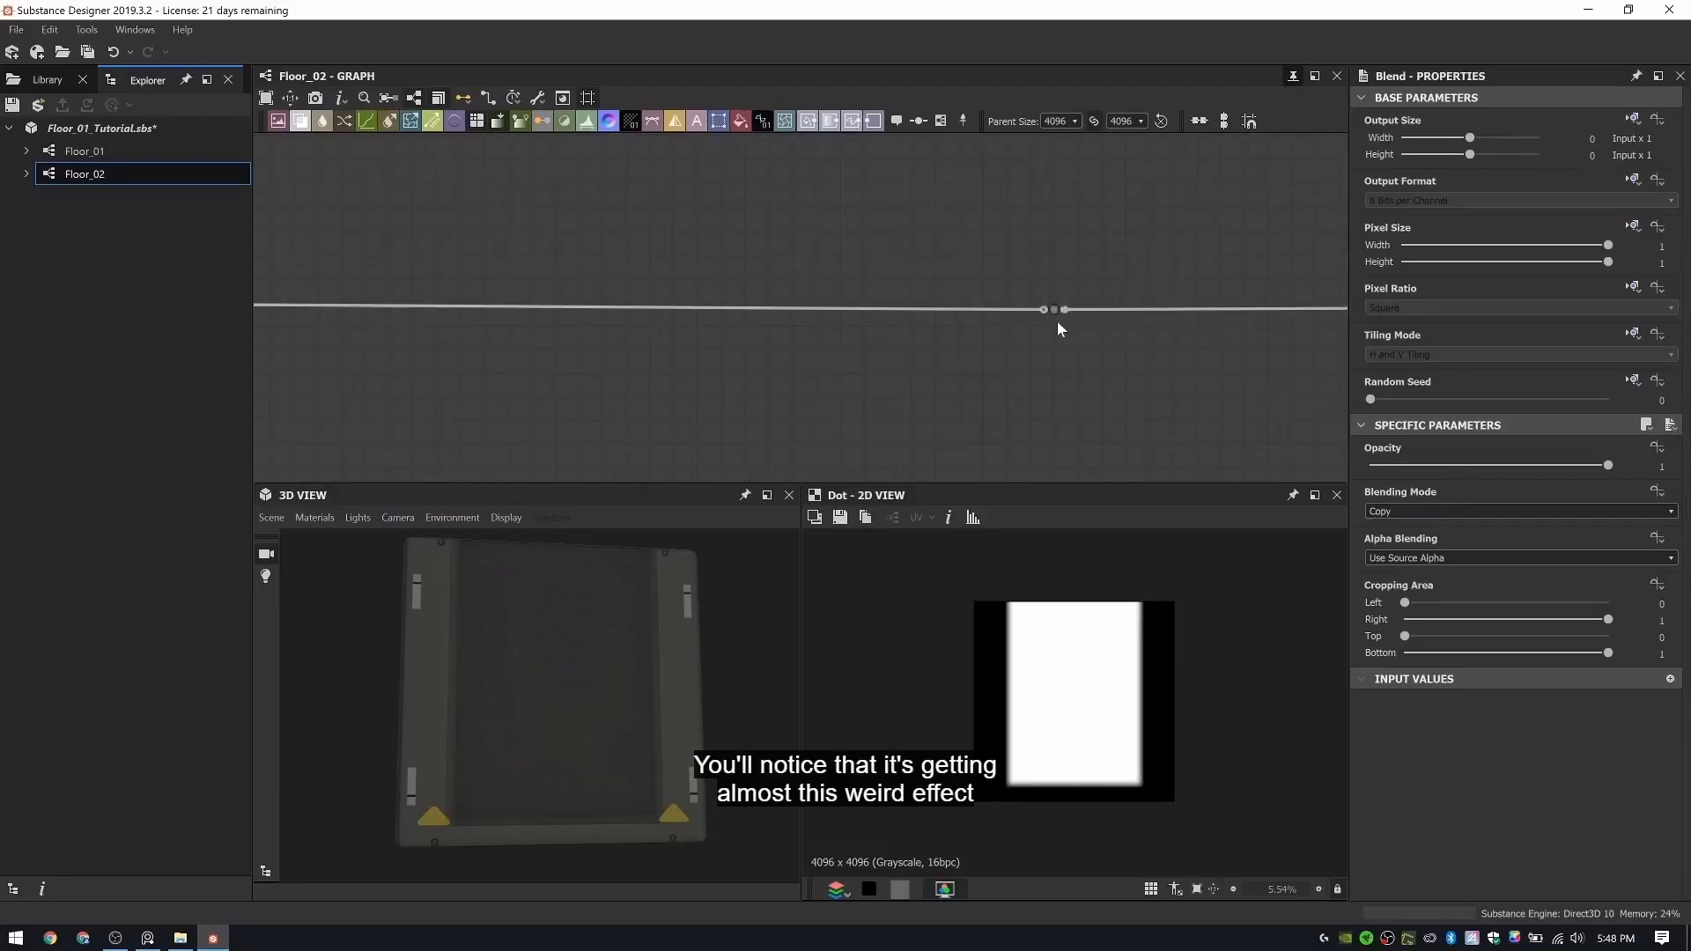
left_click_drag(714, 605, 668, 652)
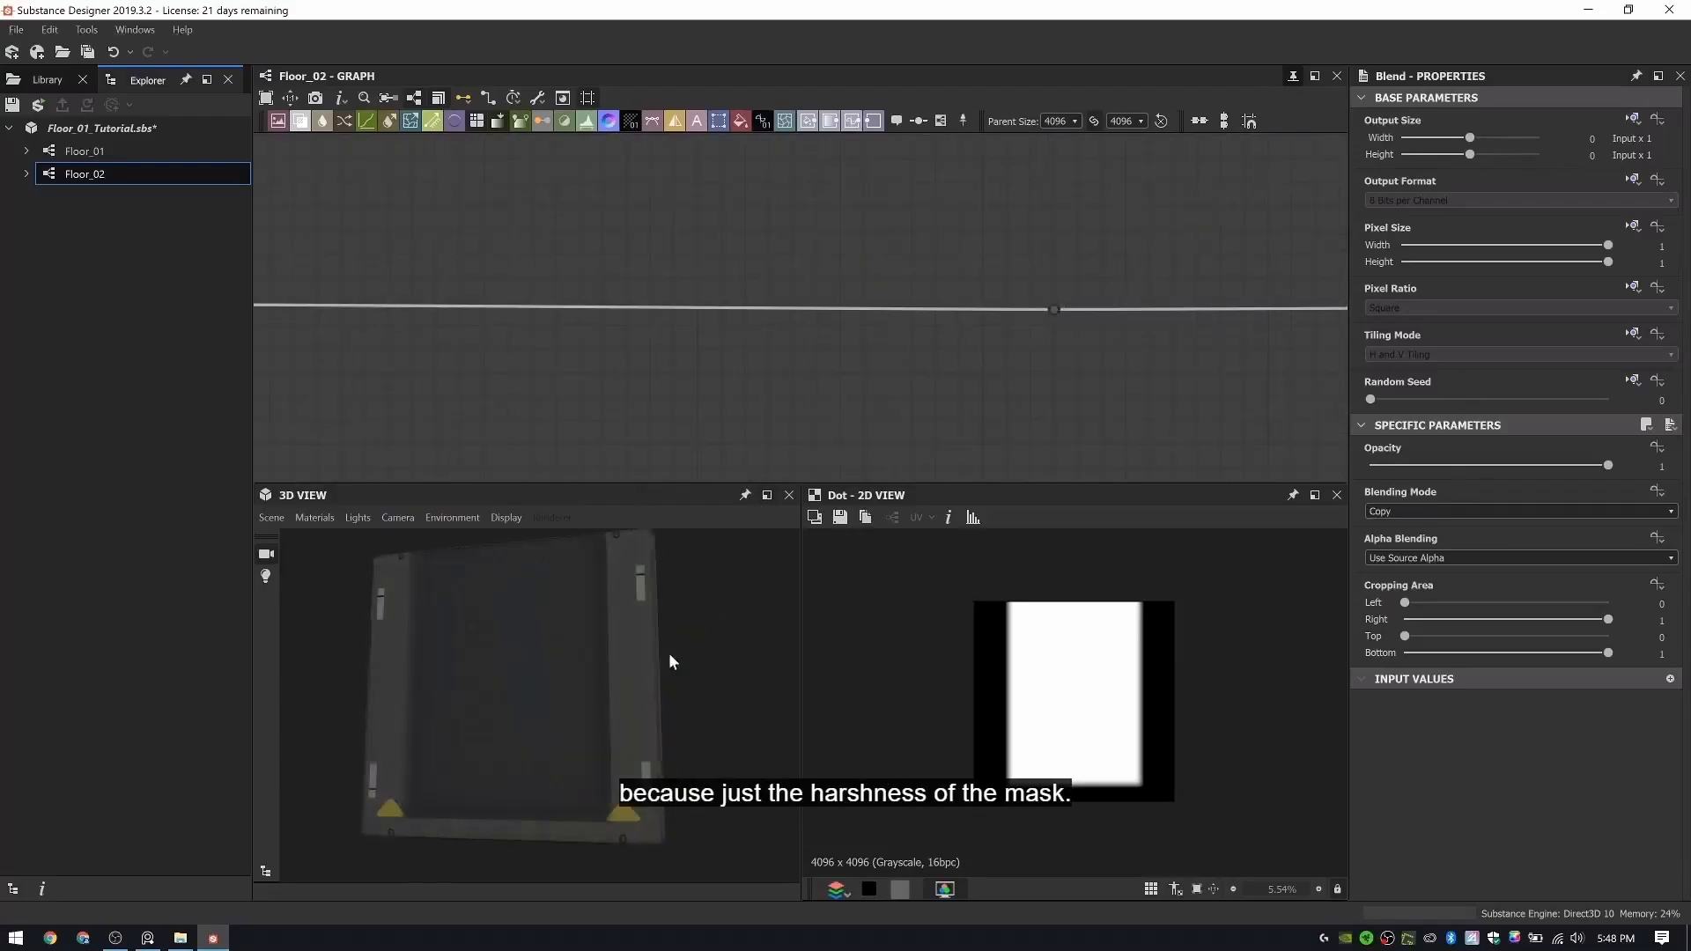
scroll(538, 643, "up", 5)
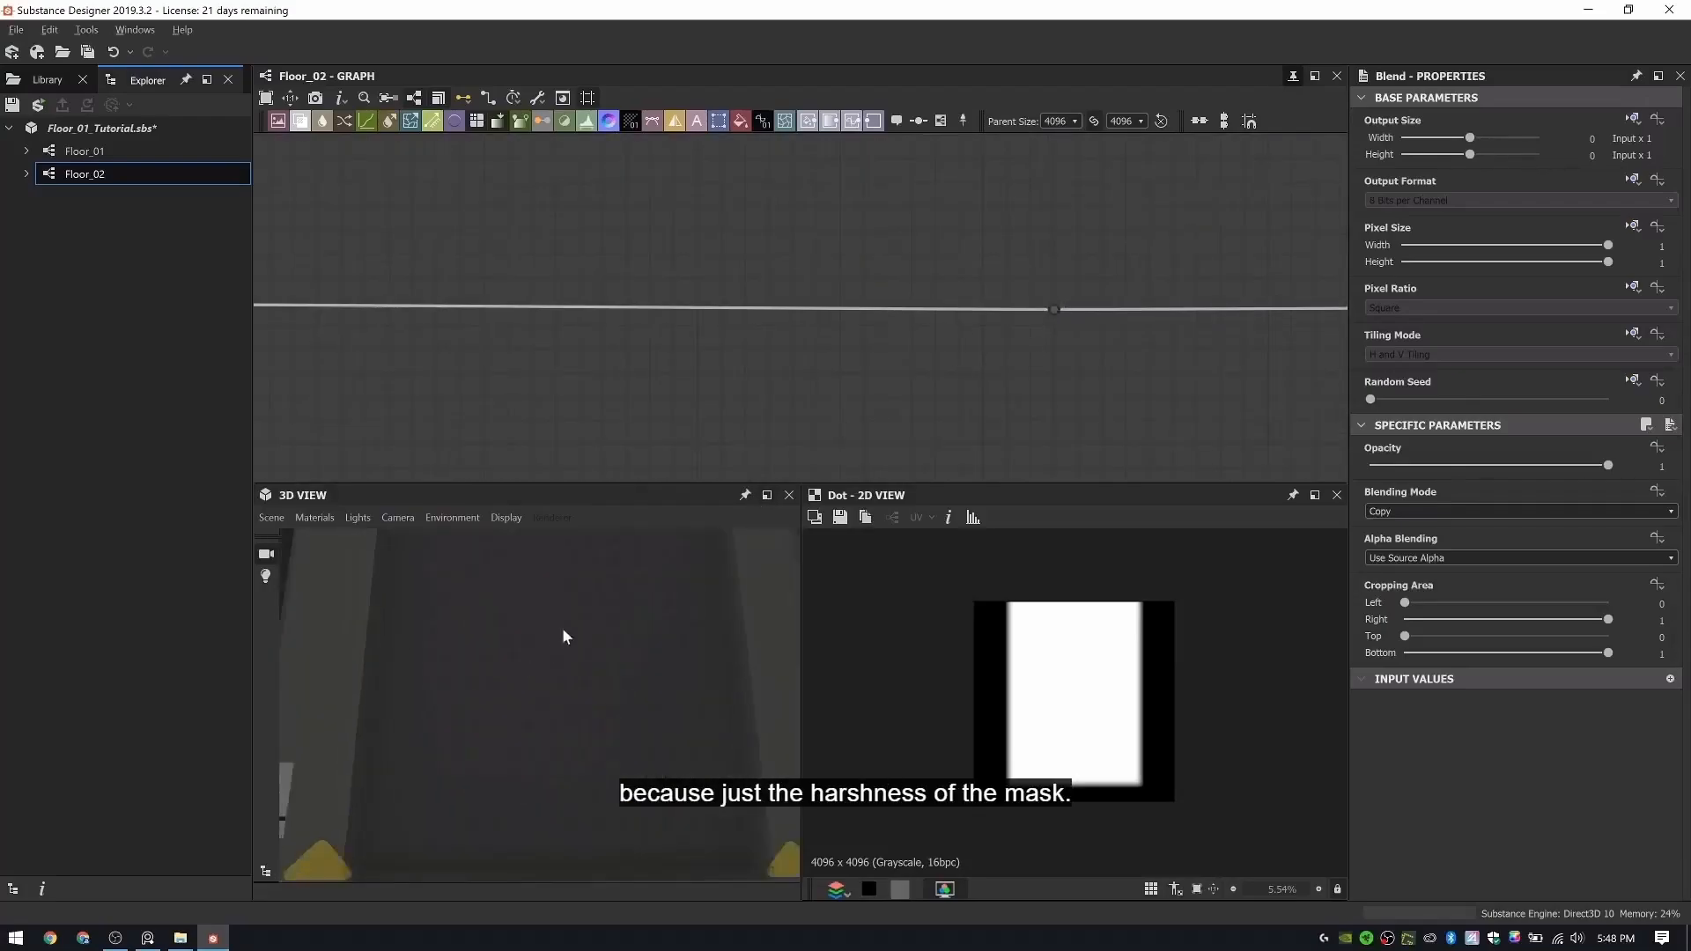
mouse_move(562, 627)
left_mouse_down()
mouse_move(592, 654)
mouse_move(690, 661)
mouse_move(622, 660)
mouse_move(644, 665)
mouse_move(594, 733)
mouse_move(472, 769)
mouse_move(485, 747)
mouse_move(335, 776)
mouse_move(566, 695)
mouse_move(408, 698)
left_mouse_up()
scroll(594, 733, "down", 5)
right_click_drag(408, 692, 390, 684, "ctrl+shift")
- Follow the rubber color mask wire back to the color blends and check the rubber-to-metal transition in the 3D view
middle_click_drag(1057, 286, 921, 309)
scroll(972, 279, "down", 3)
middle_click_drag(1169, 316, 823, 393)
middle_click_drag(854, 172, 879, 465)
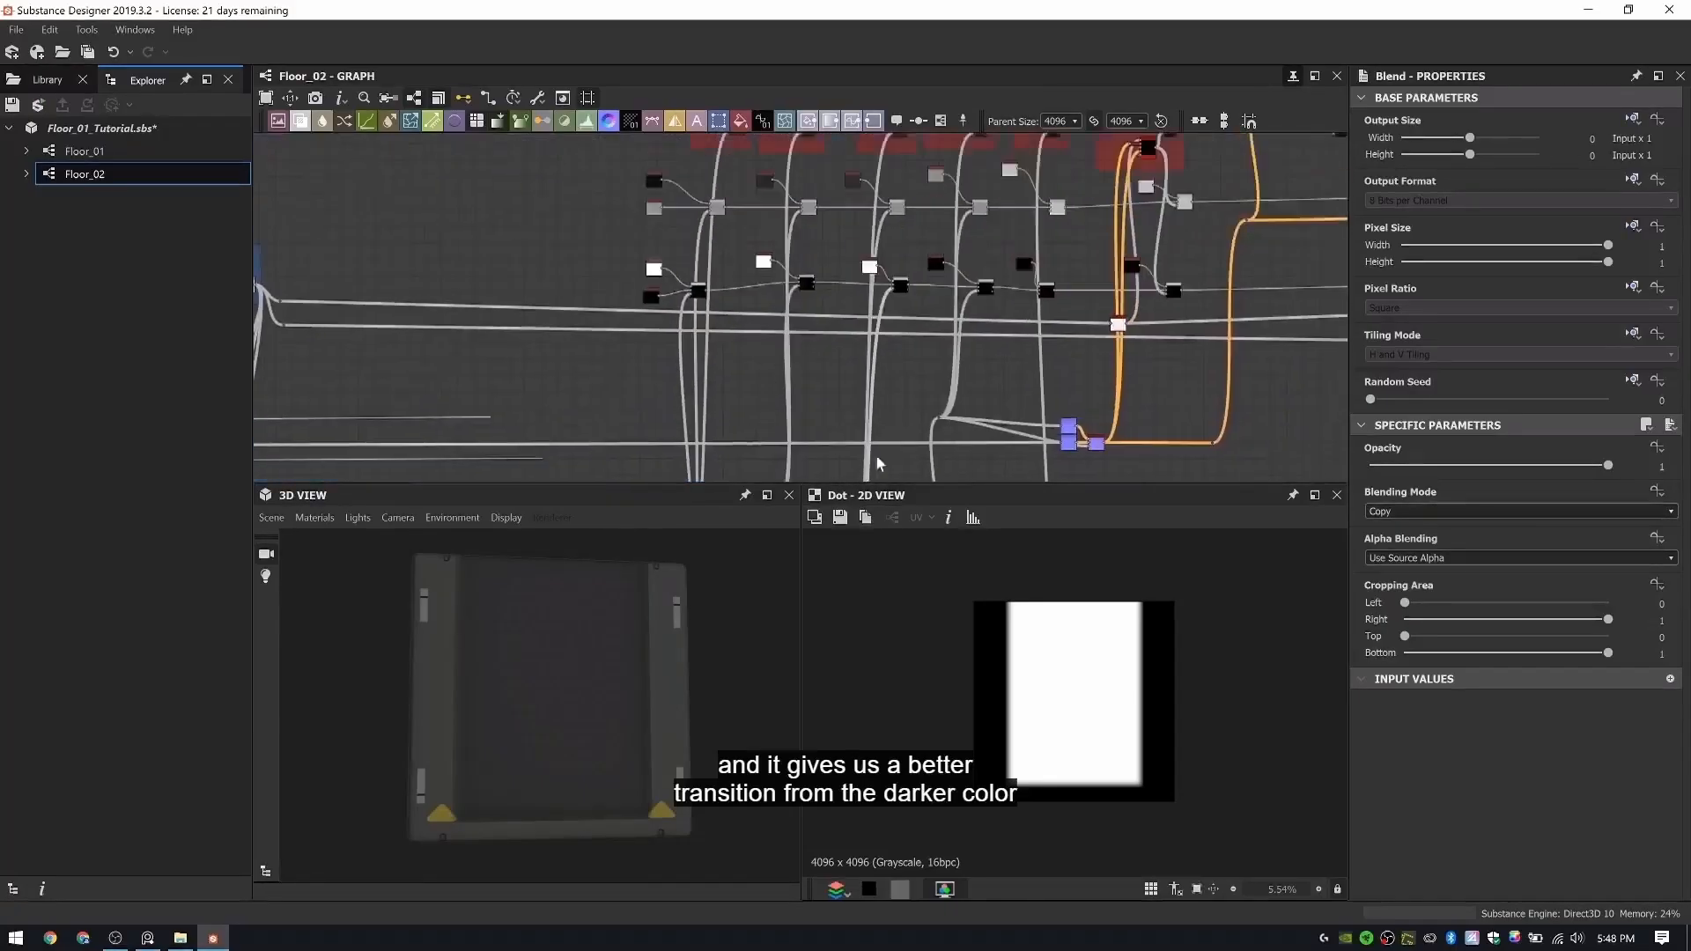
middle_click_drag(915, 333, 808, 480)
left_click_drag(629, 645, 603, 641)
scroll(916, 255, "up", 3)
scroll(1012, 255, "down", 2)
- Move the Dirt Color section and Final Outputs together farther from Rubber Indent Color to make room for extra nodes
middle_click_drag(1150, 359, 909, 208)
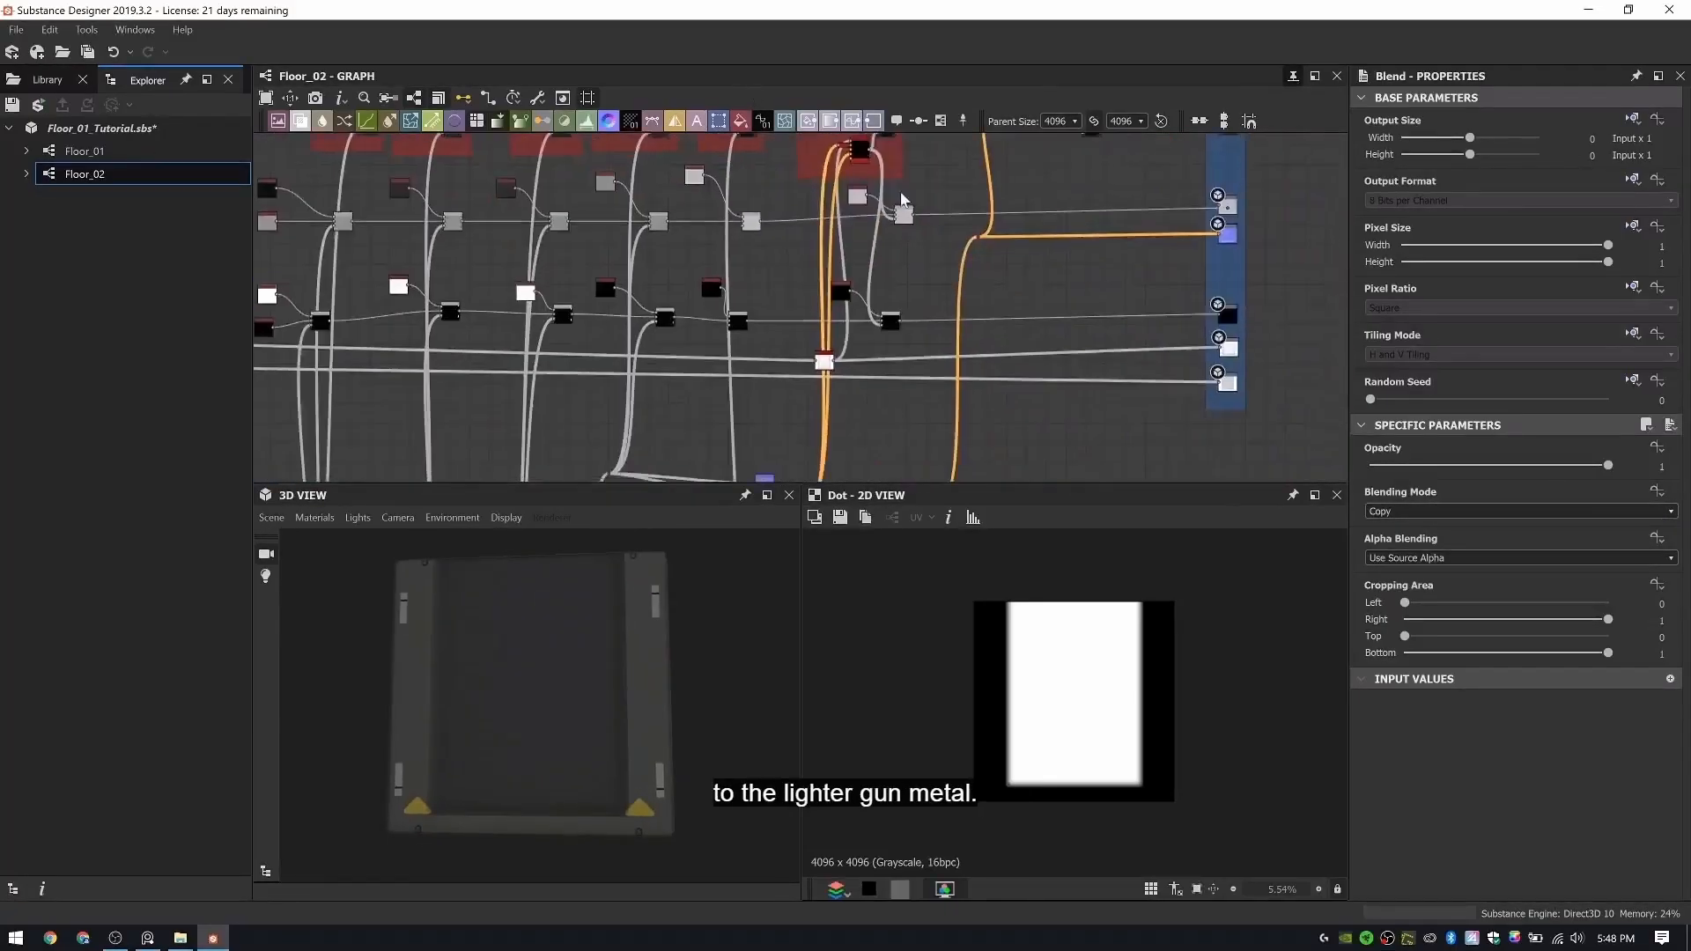
scroll(918, 217, "down", 4)
left_click(872, 163)
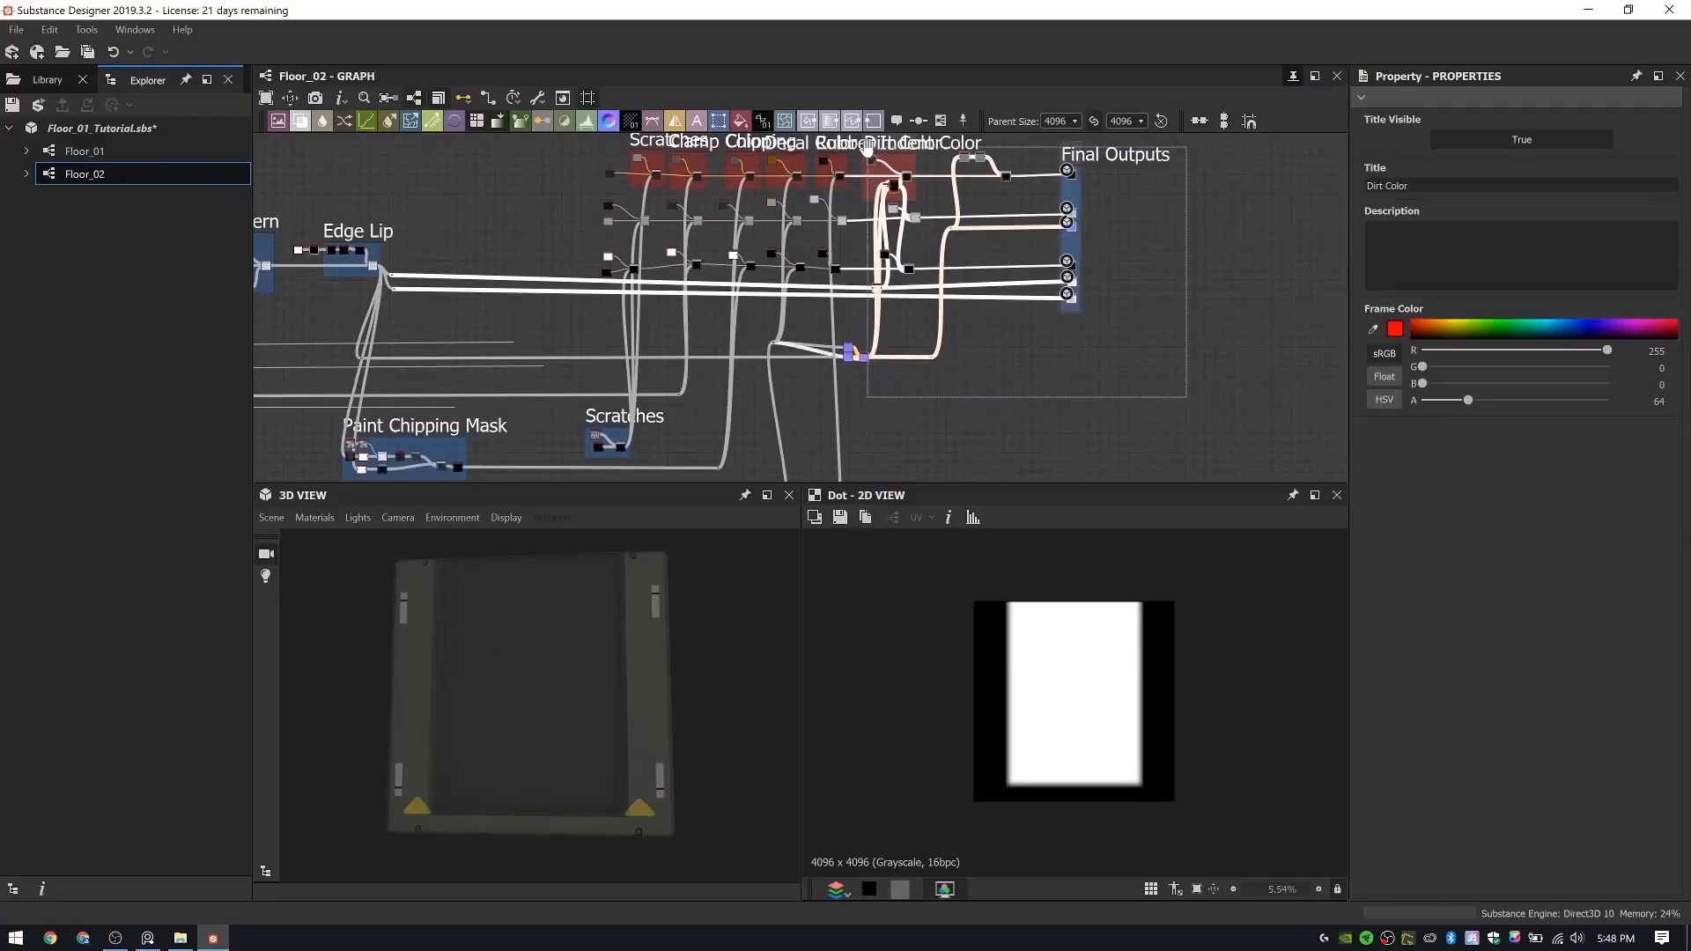
middle_click_drag(962, 263, 904, 322)
mouse_move(829, 224)
left_mouse_down()
mouse_move(889, 222)
mouse_move(860, 221)
left_mouse_up()
- Move the two Normal nodes below the masks closer to the node that combines them
left_click(938, 431)
scroll(803, 426, "up", 8)
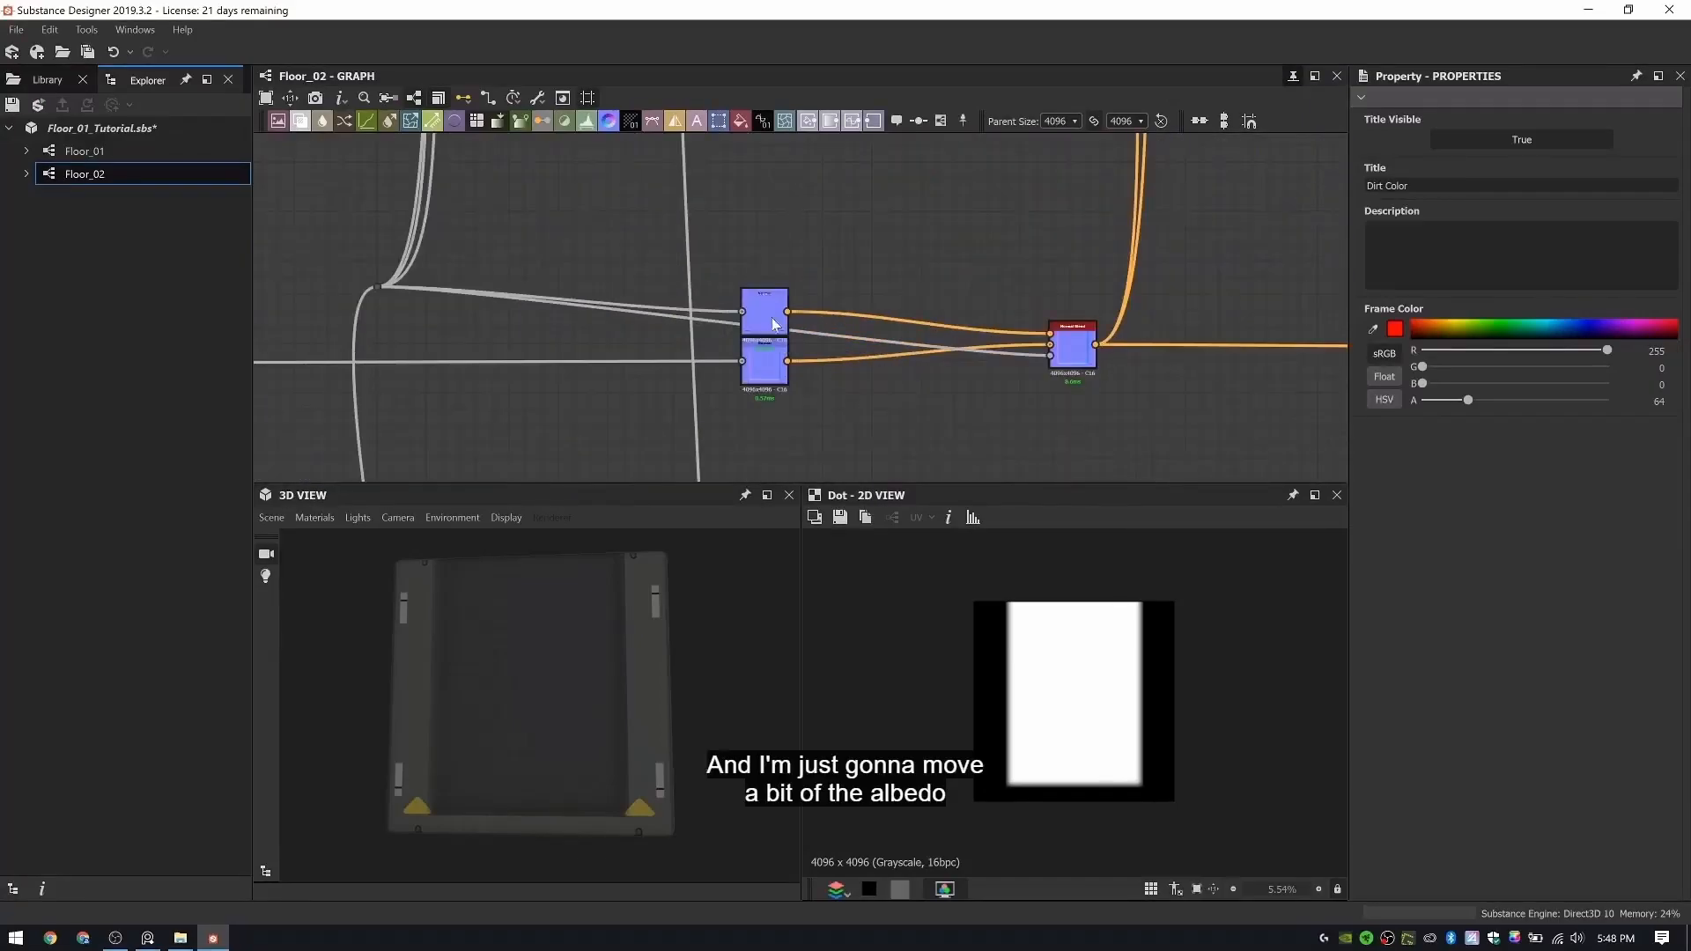
left_click_drag(771, 320, 913, 275)
left_click_drag(770, 370, 936, 374)
scroll(837, 397, "down", 6)
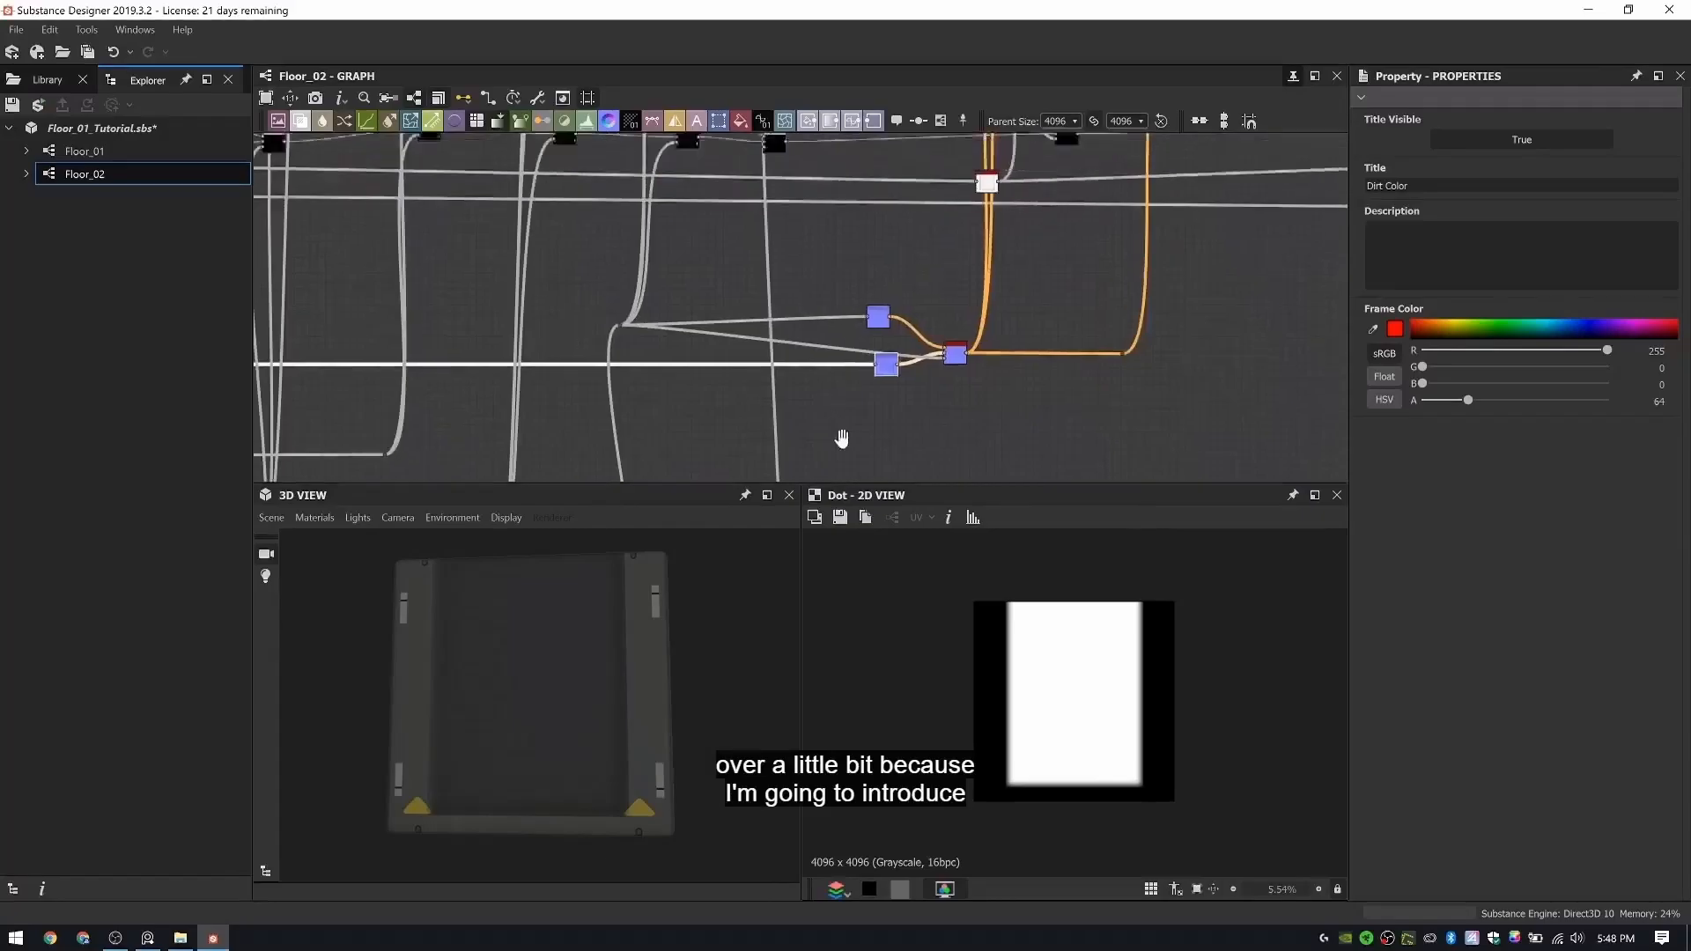
- Duplicate the Rubber Indent Color's Uniform Color and Blend beside the frame, feeding the original Blend into the copy's background
scroll(812, 248, "up", 4)
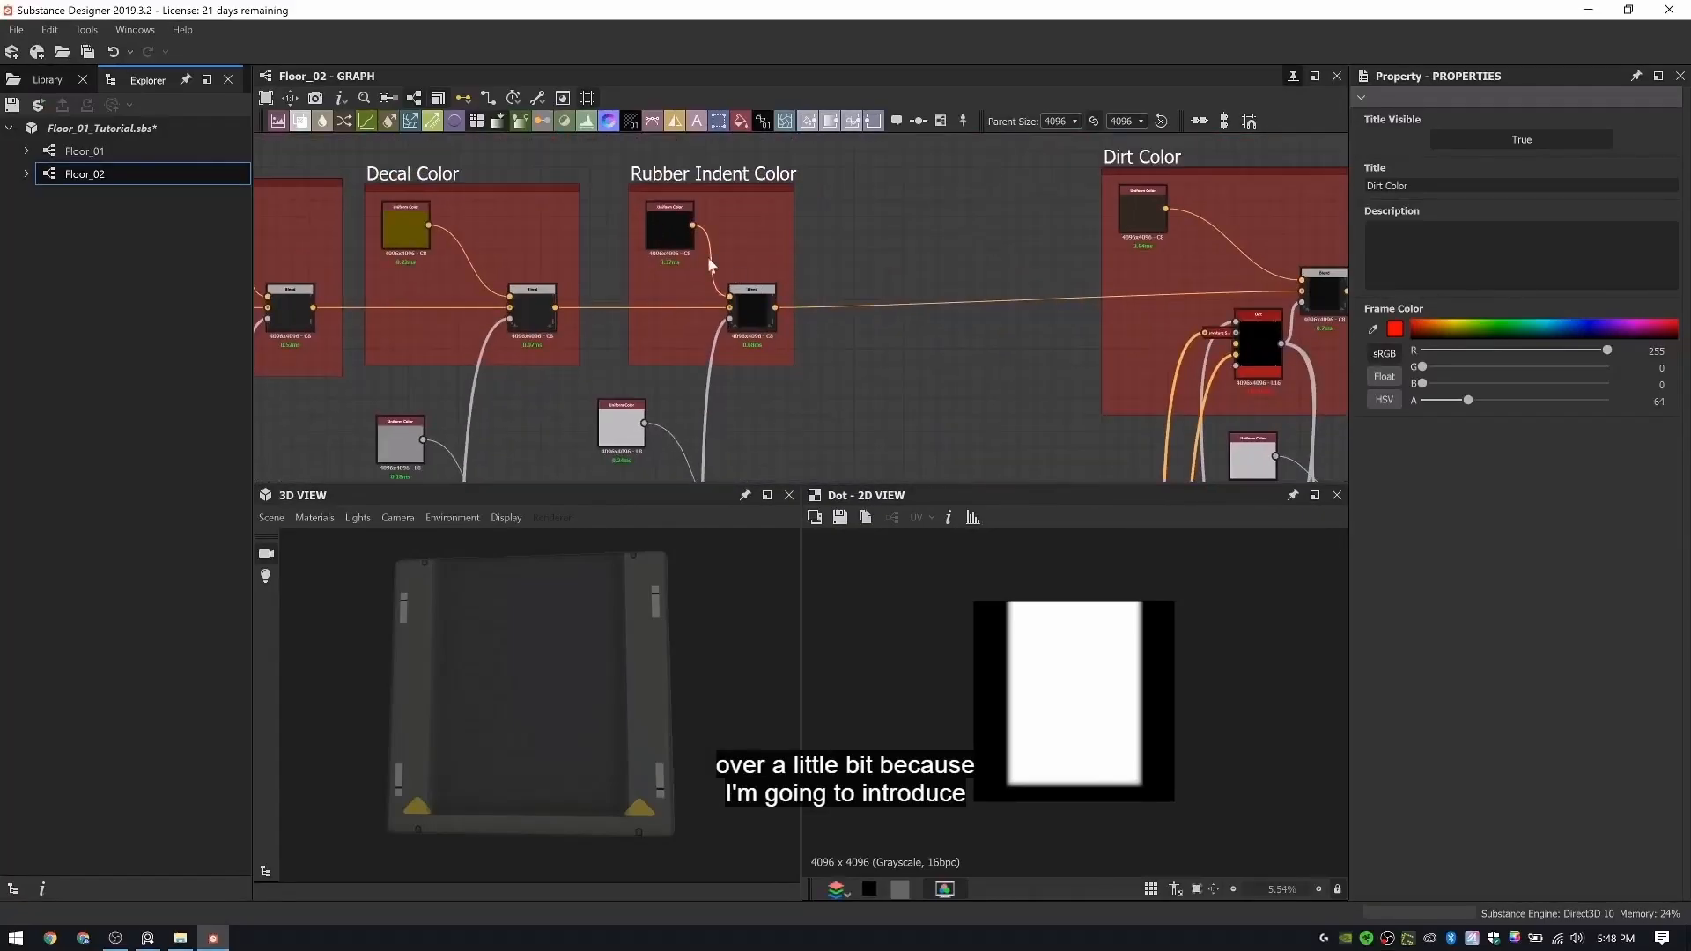
key("space")
left_click(758, 215)
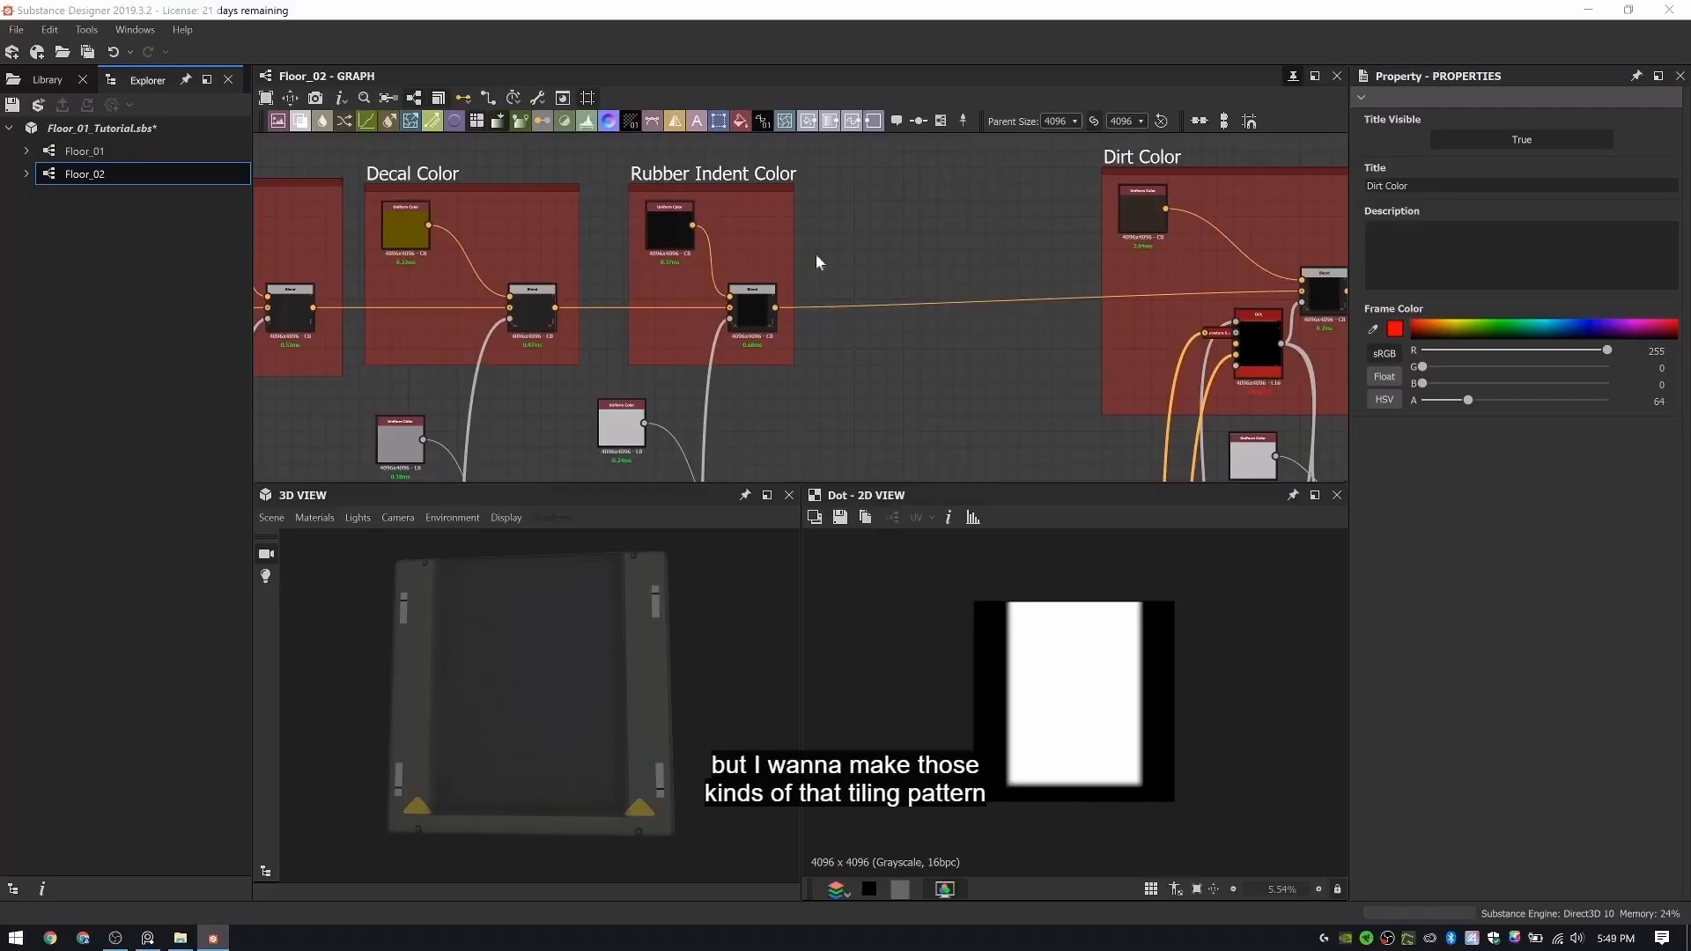
scroll(817, 262, "up", 2)
left_click(733, 343)
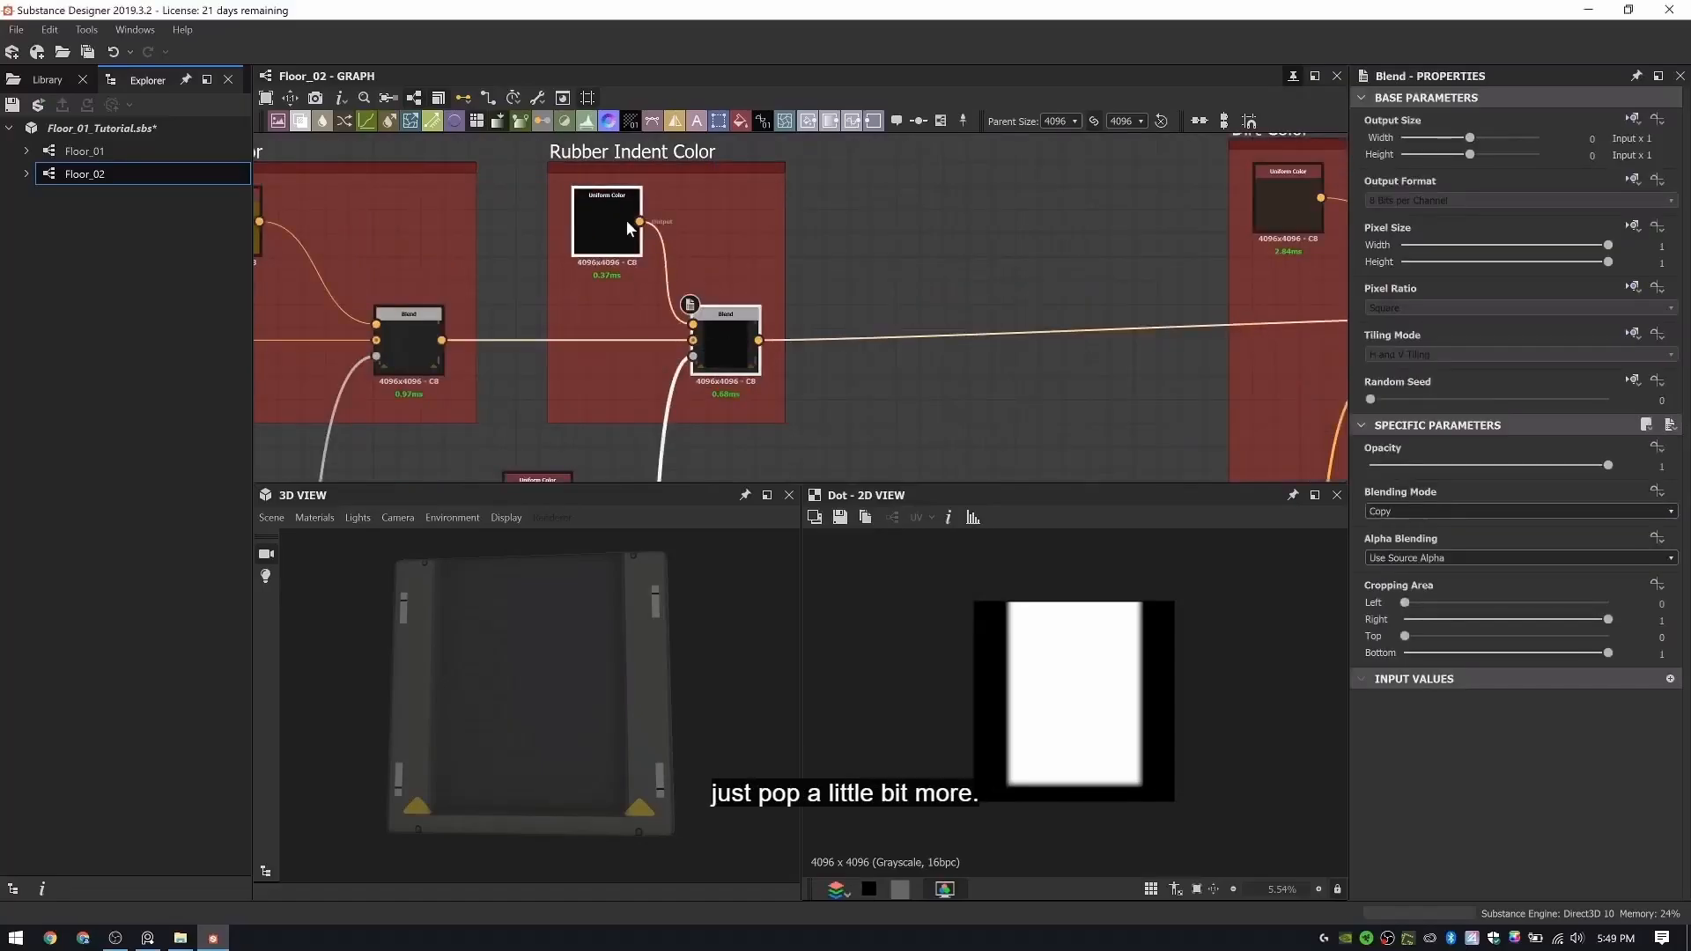
key("ctrl+c")
key("ctrl+v")
left_click_drag(850, 381, 964, 288)
left_click(821, 333)
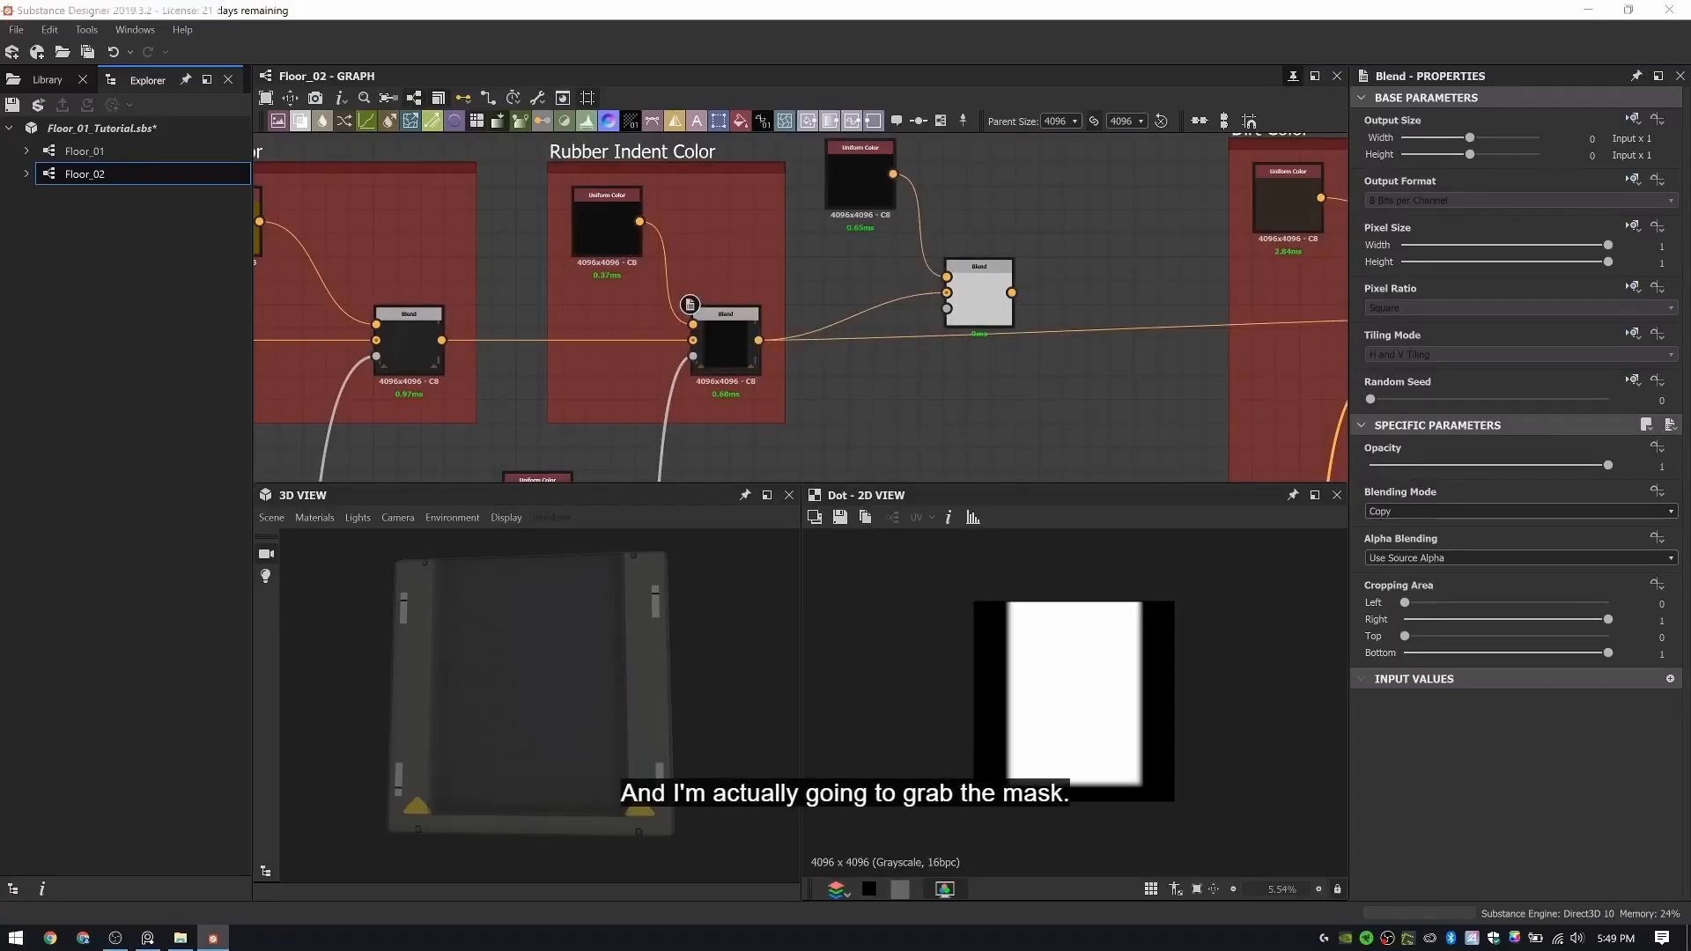
- Lighten the duplicated Uniform Color to RGB 39, 39, 39 and connect the new Blend to the Dirt Color Blend
left_click(864, 171)
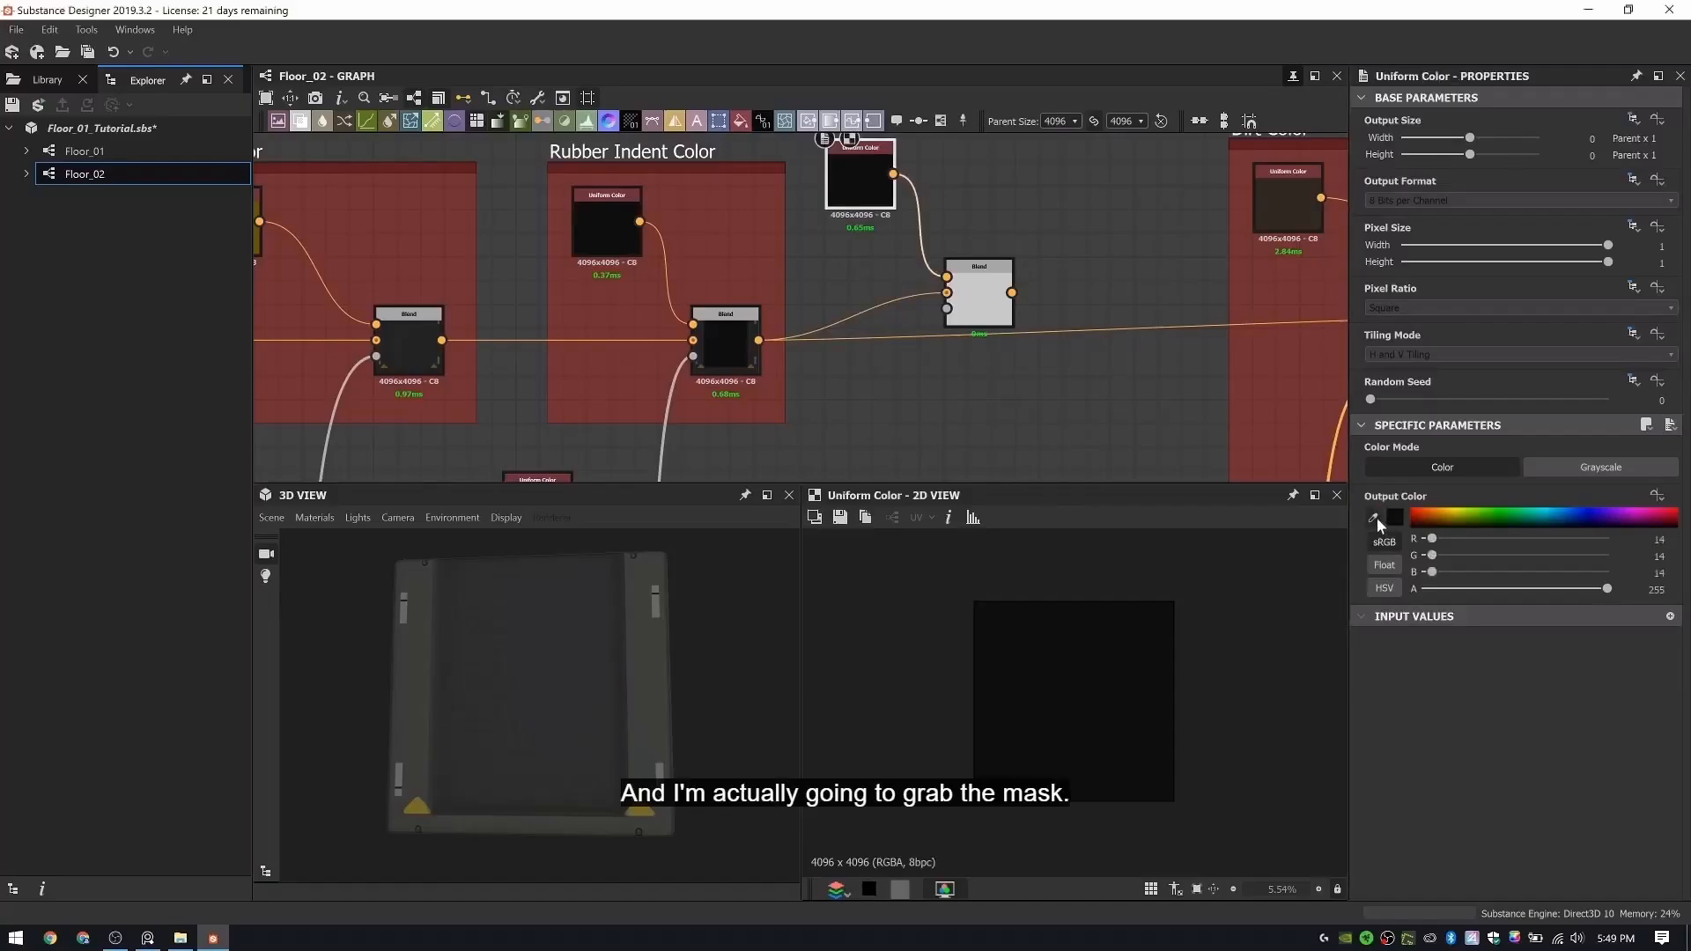
left_click(887, 12)
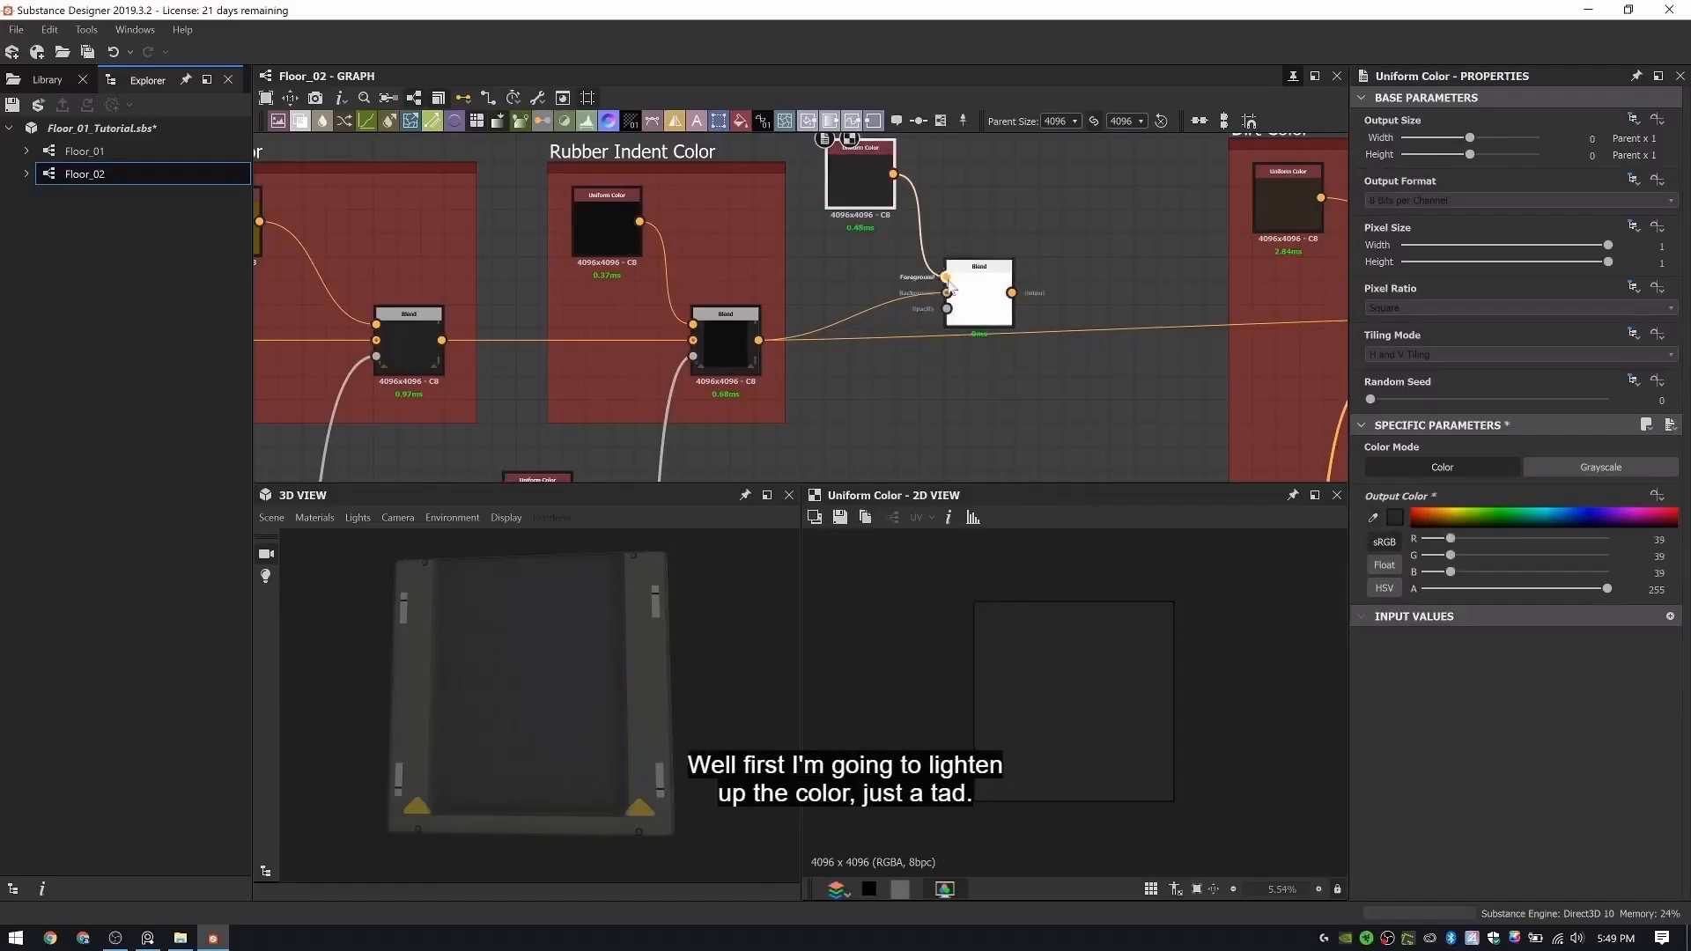
left_click_drag(760, 341, 997, 351, "shift")
- Add a Blend below Rubber Pattern that combines the Tile Generator with the indent Levels mask in Multiply mode
scroll(775, 298, "down", 2)
scroll(775, 304, "down", 7)
middle_click_drag(775, 304, 1057, 227)
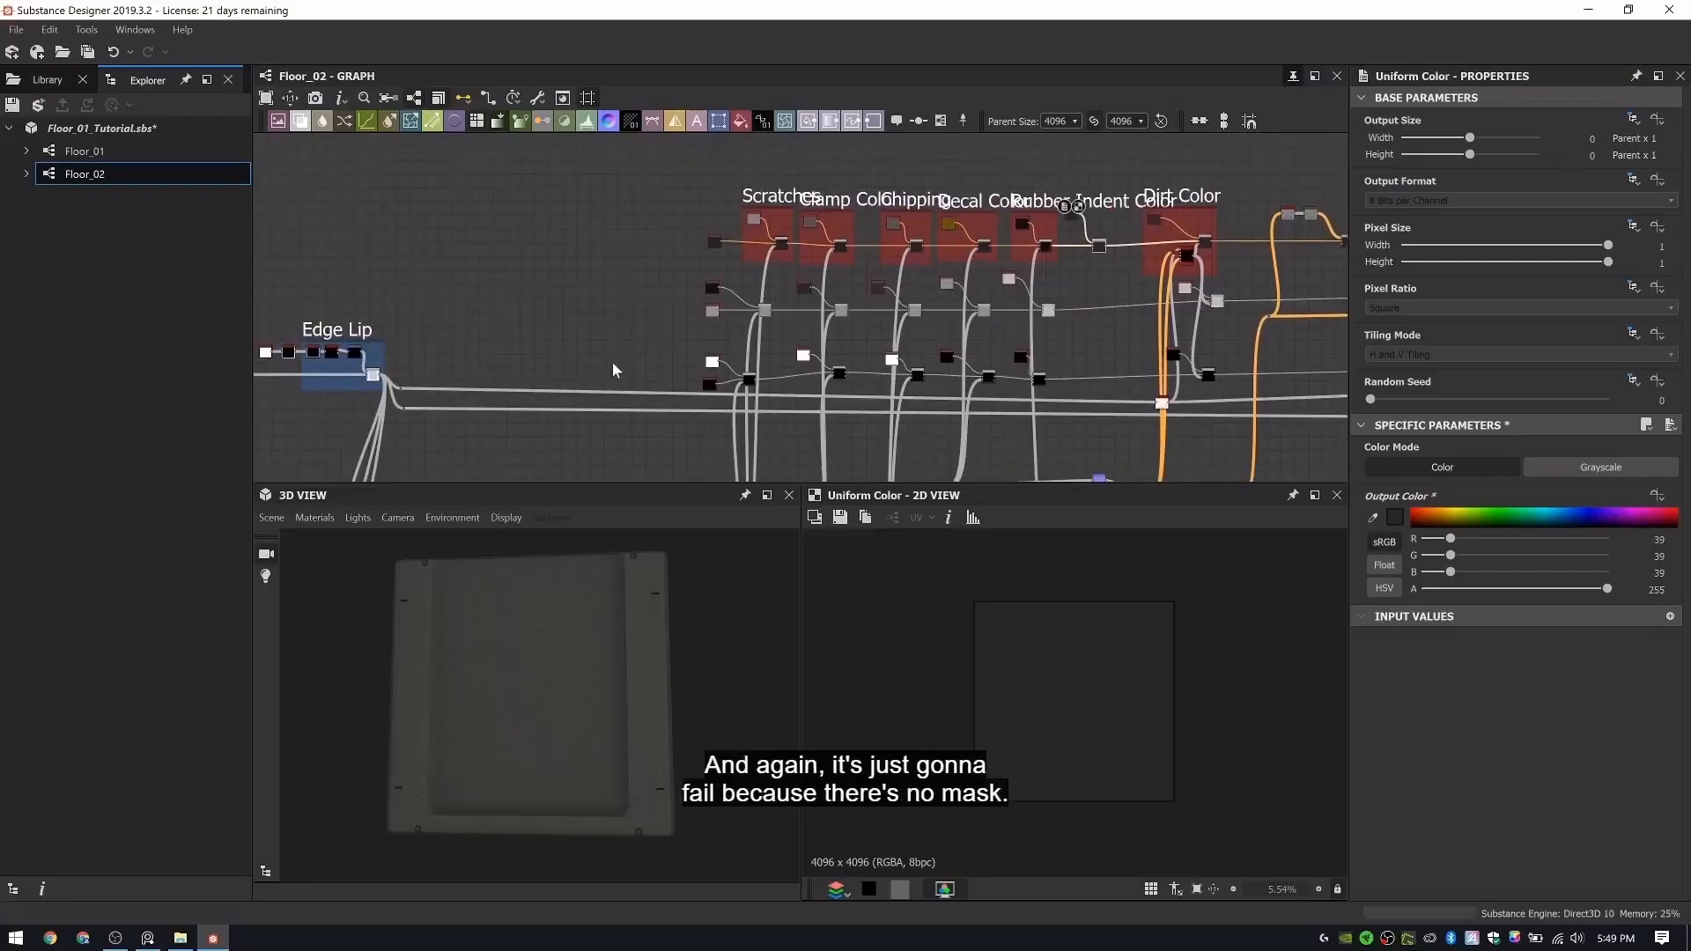
scroll(616, 369, "down", 3)
middle_click_drag(928, 344, 1549, 316)
scroll(1008, 343, "up", 3)
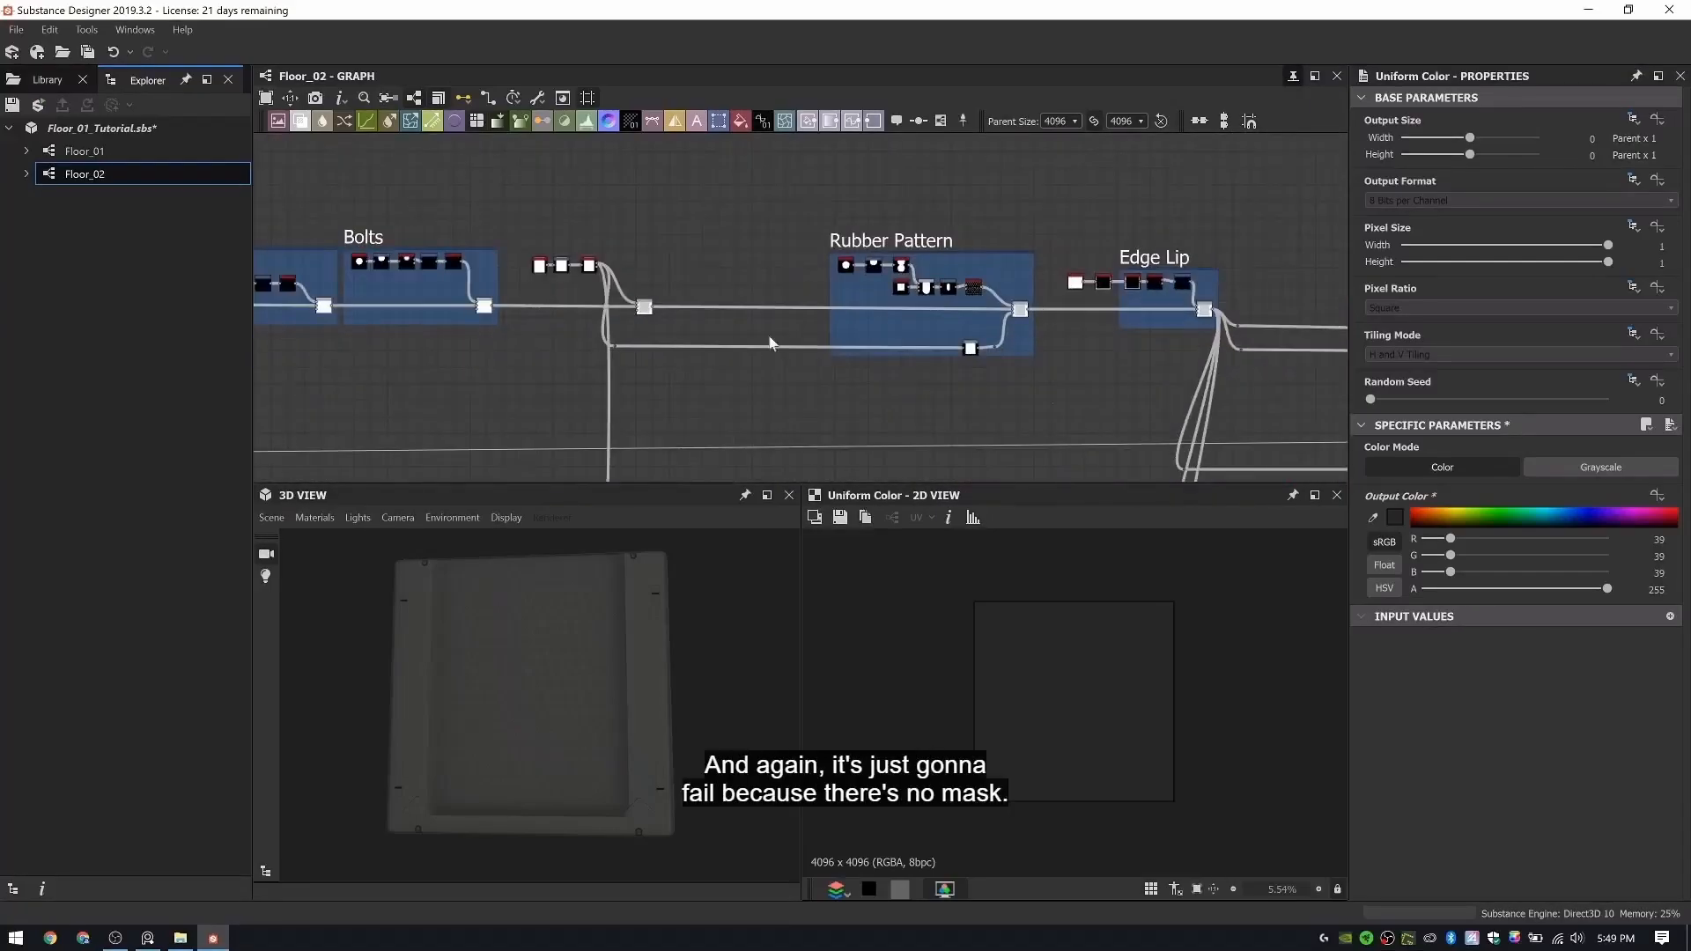
scroll(770, 344, "up", 6)
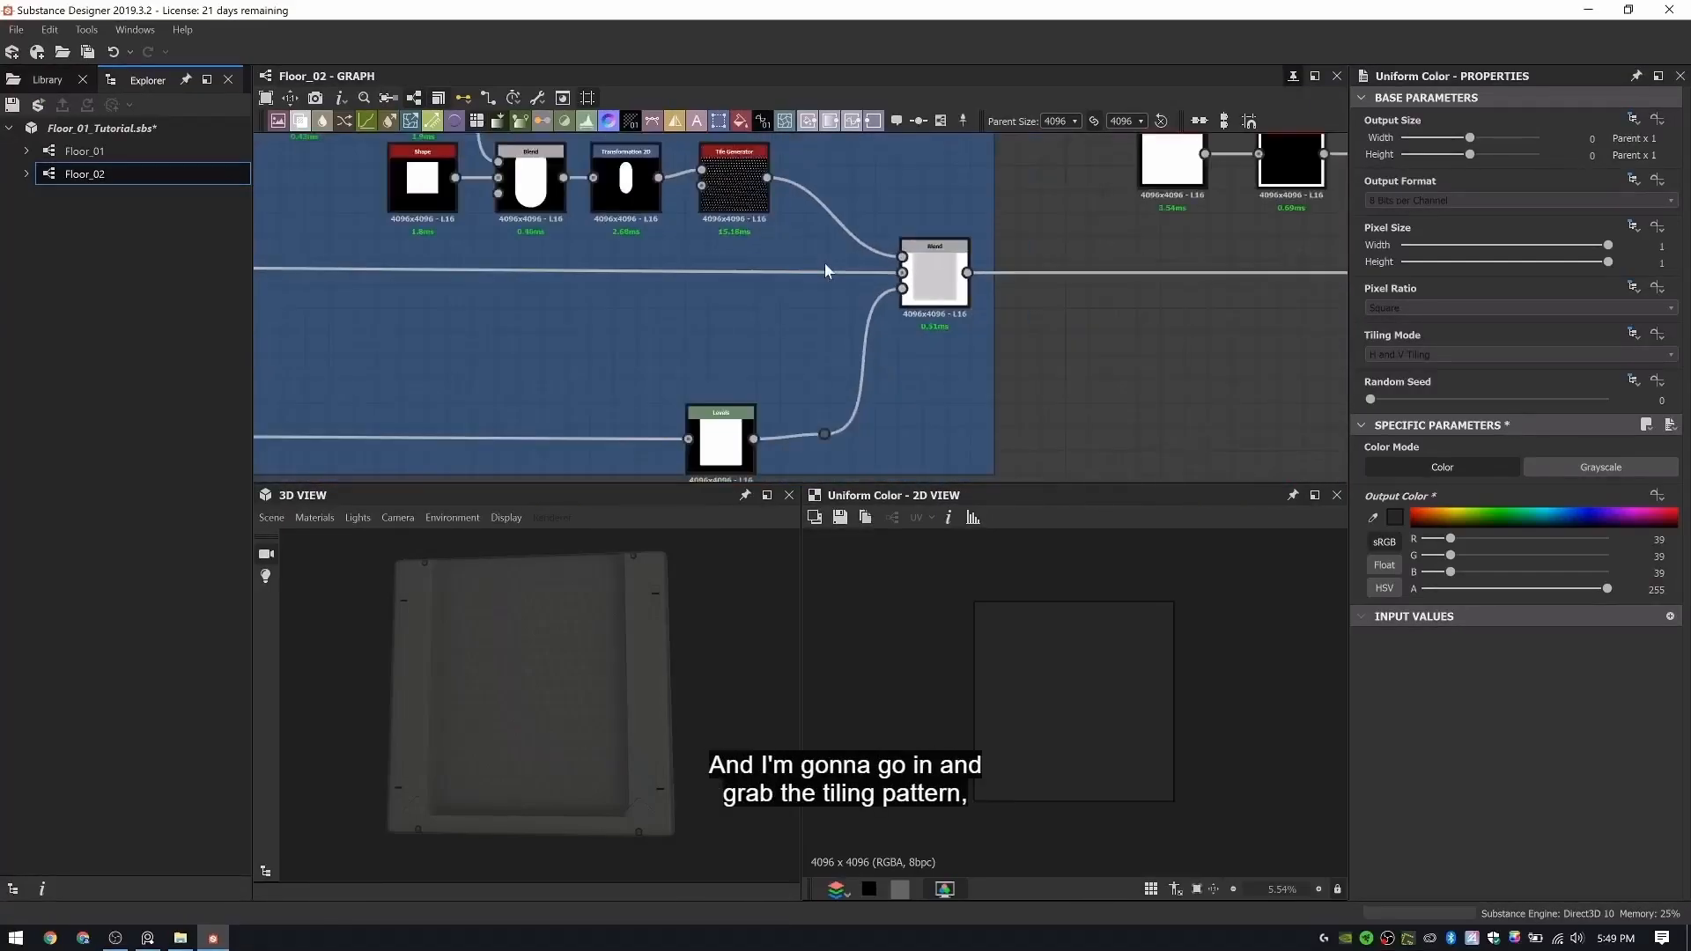
scroll(717, 181, "up", 2)
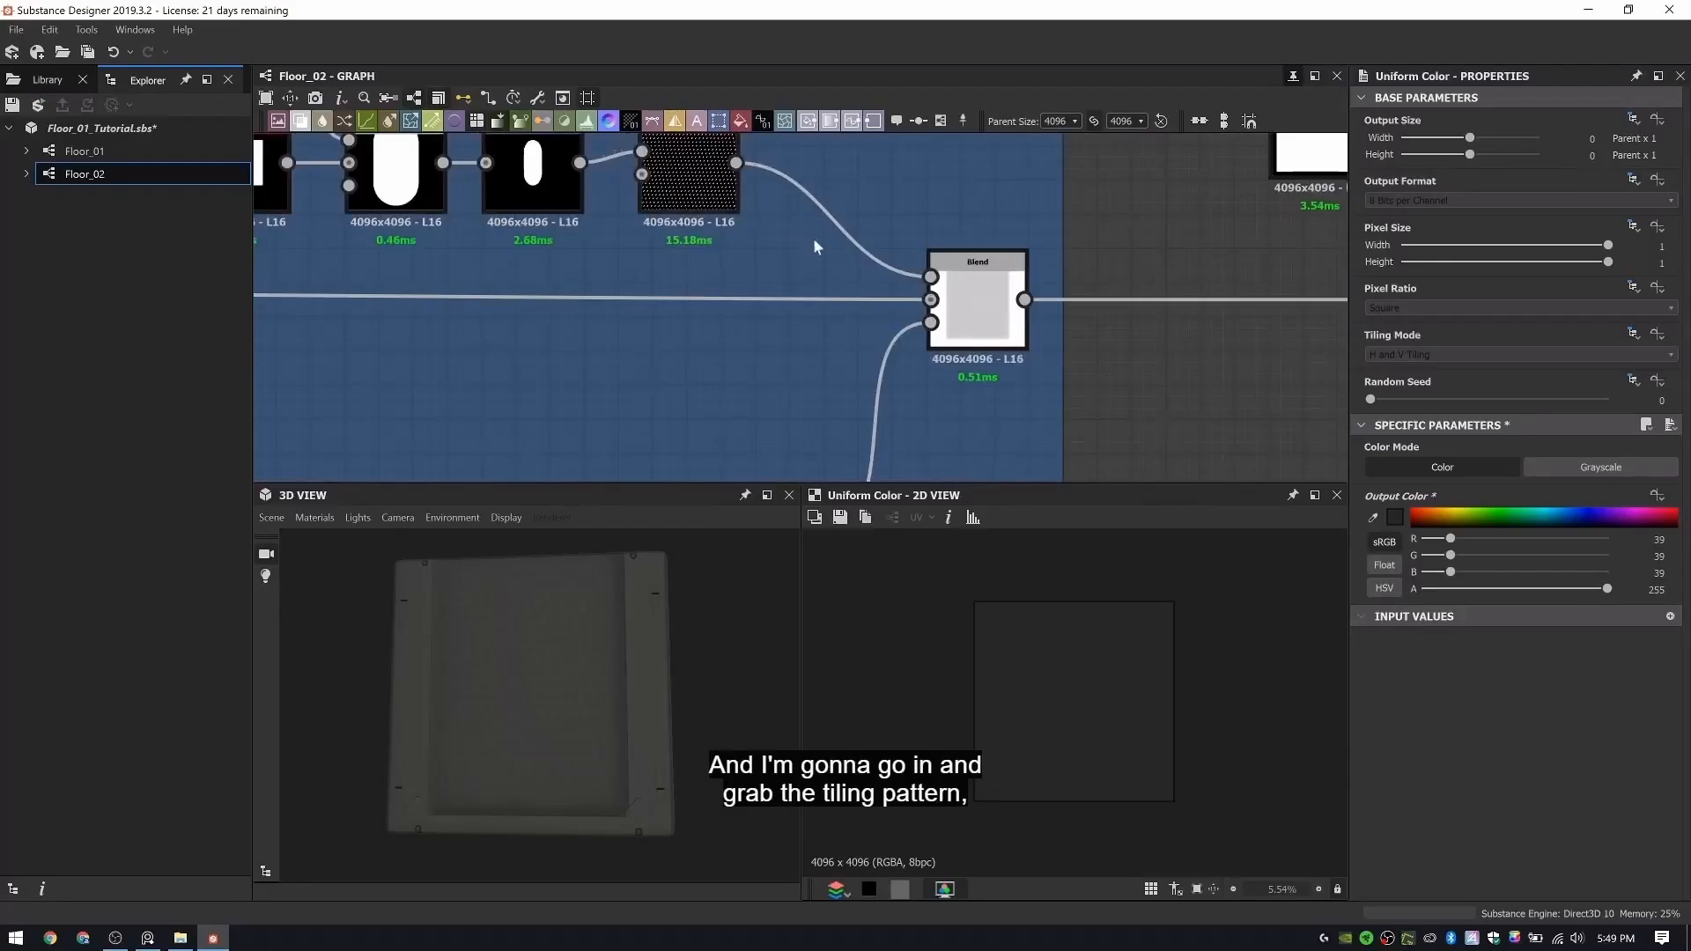
scroll(768, 229, "down", 6)
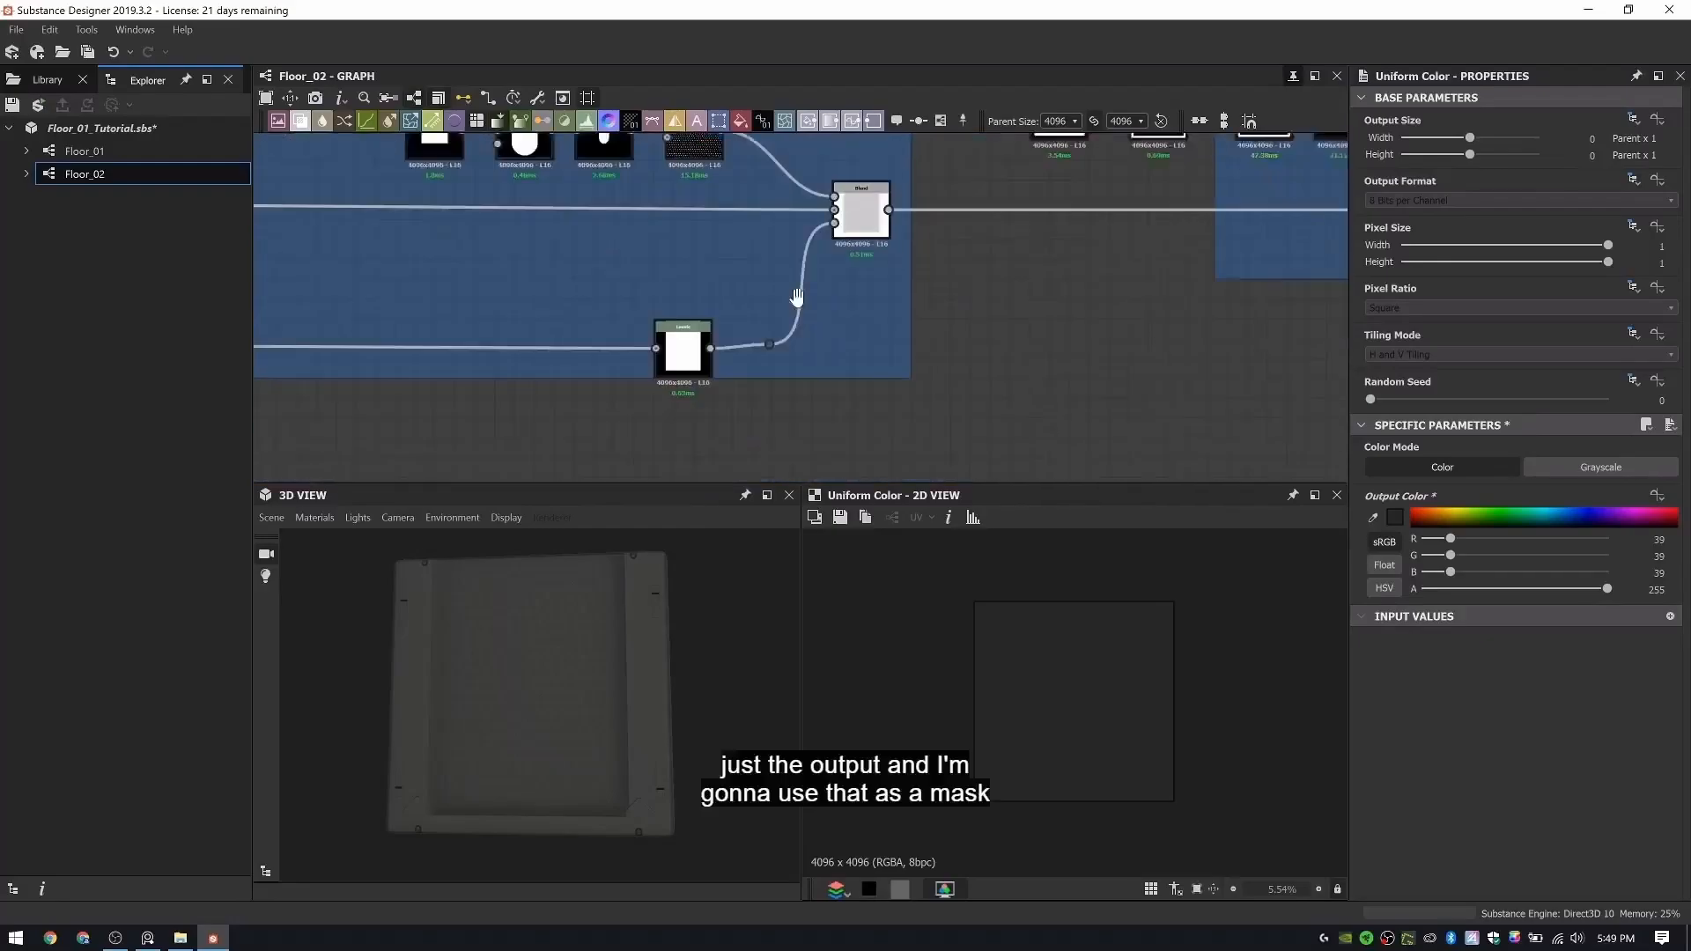
key("space")
type("blend")
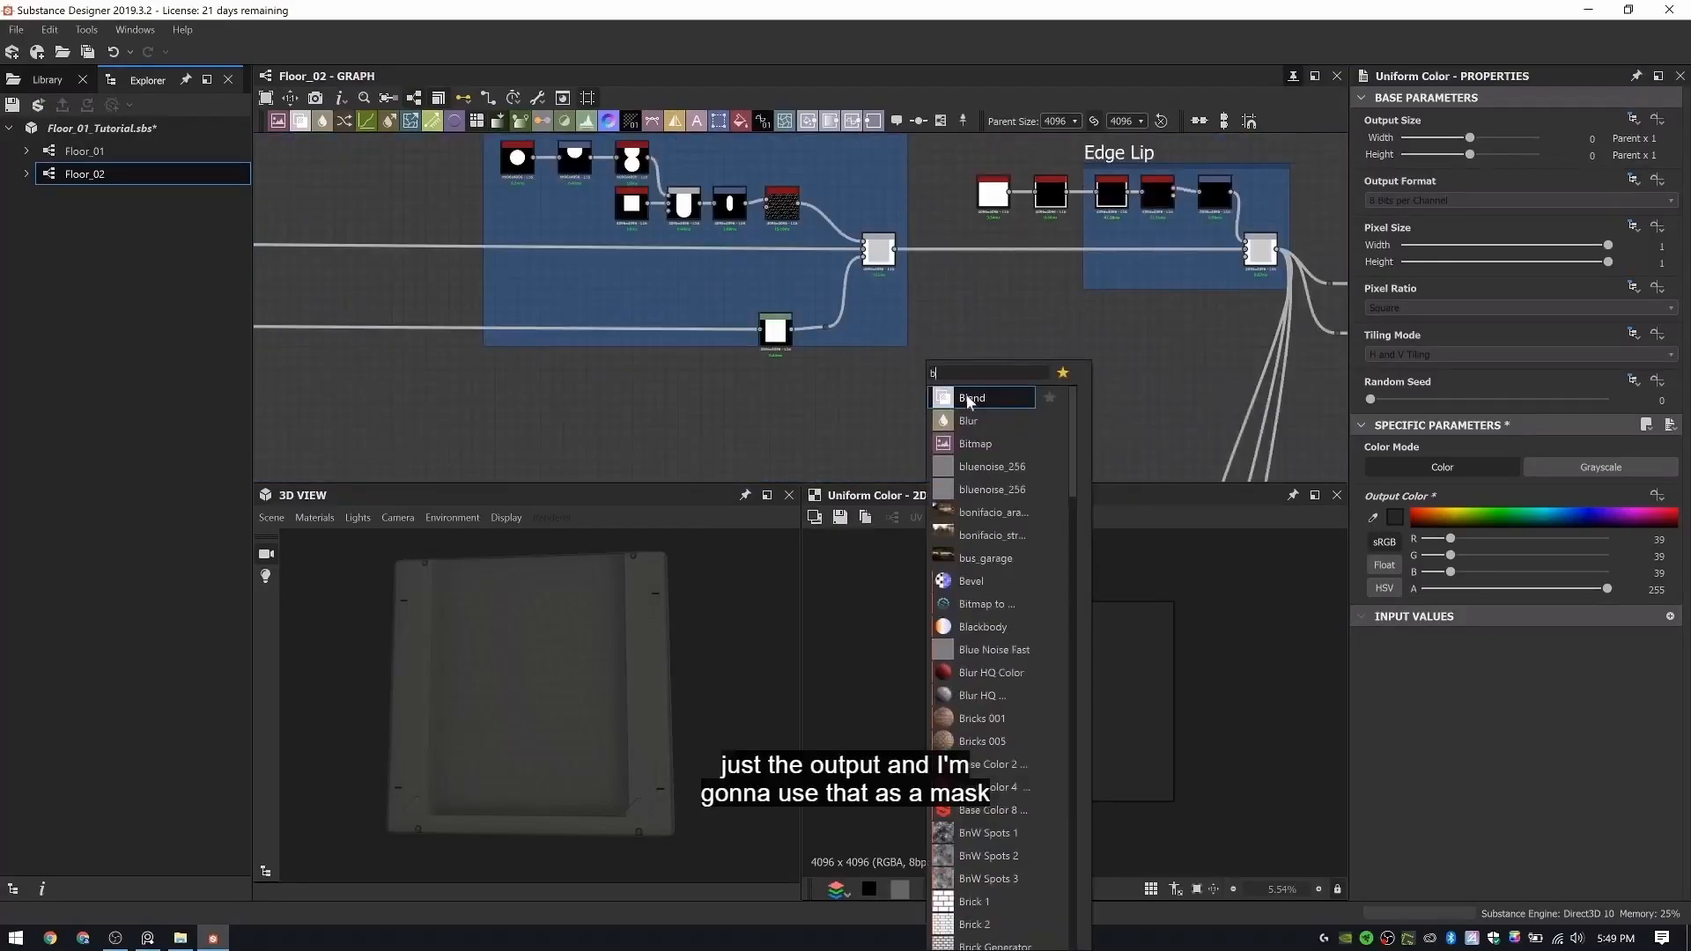
key("Return")
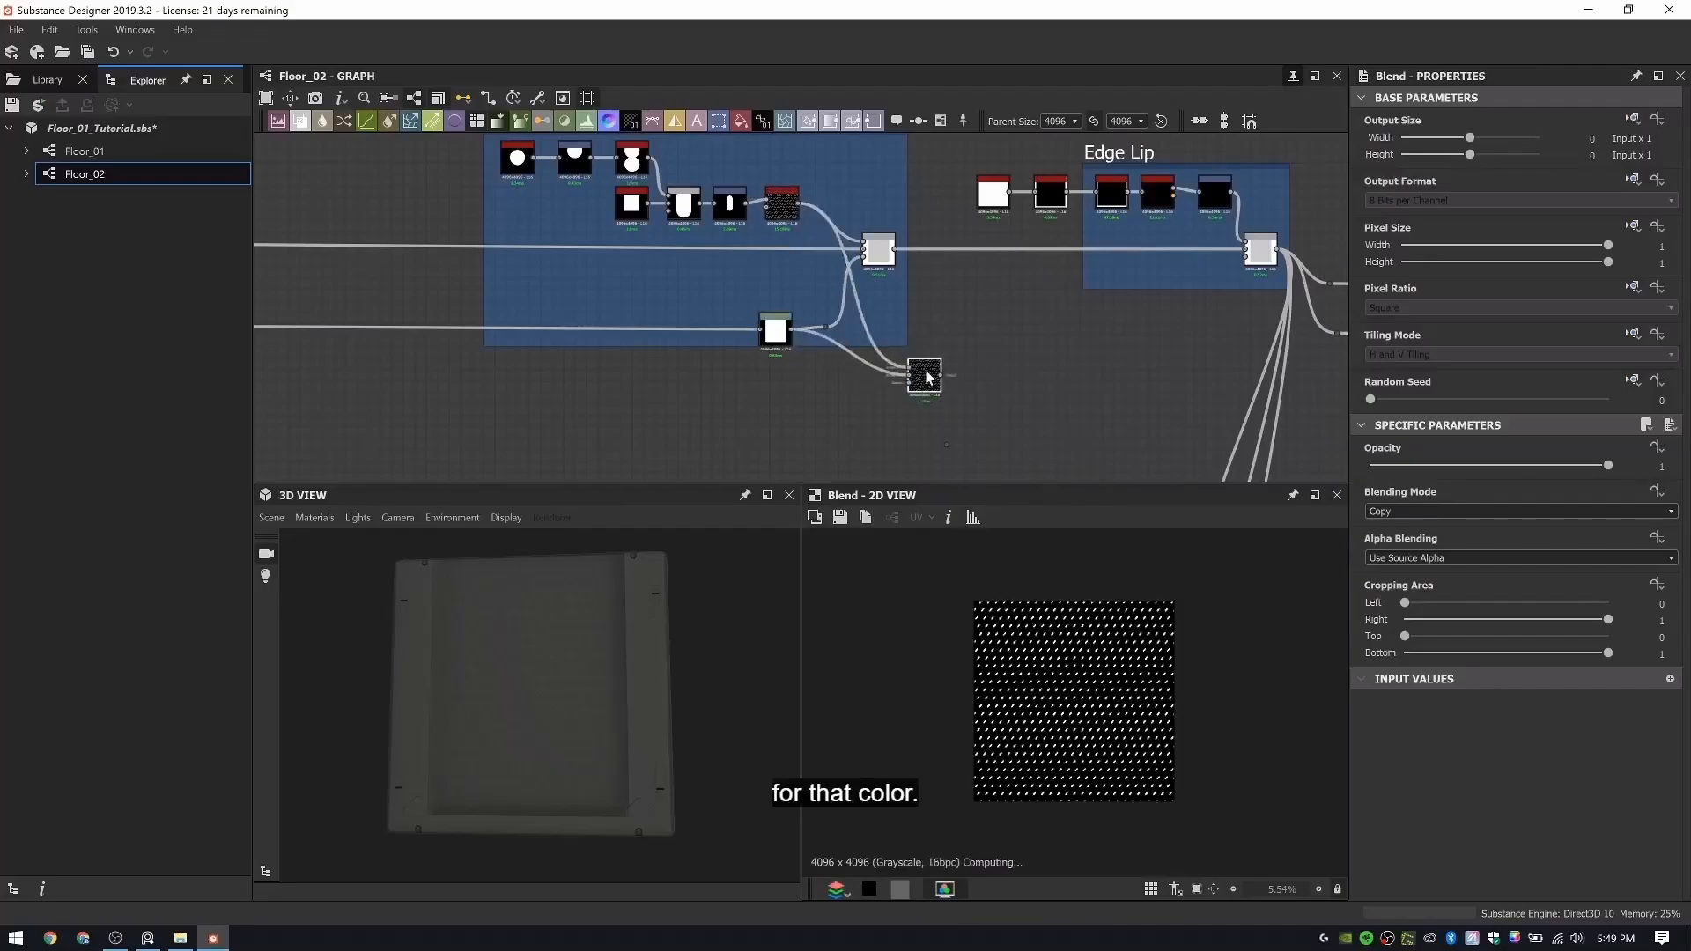
scroll(1401, 510, "down", 1)
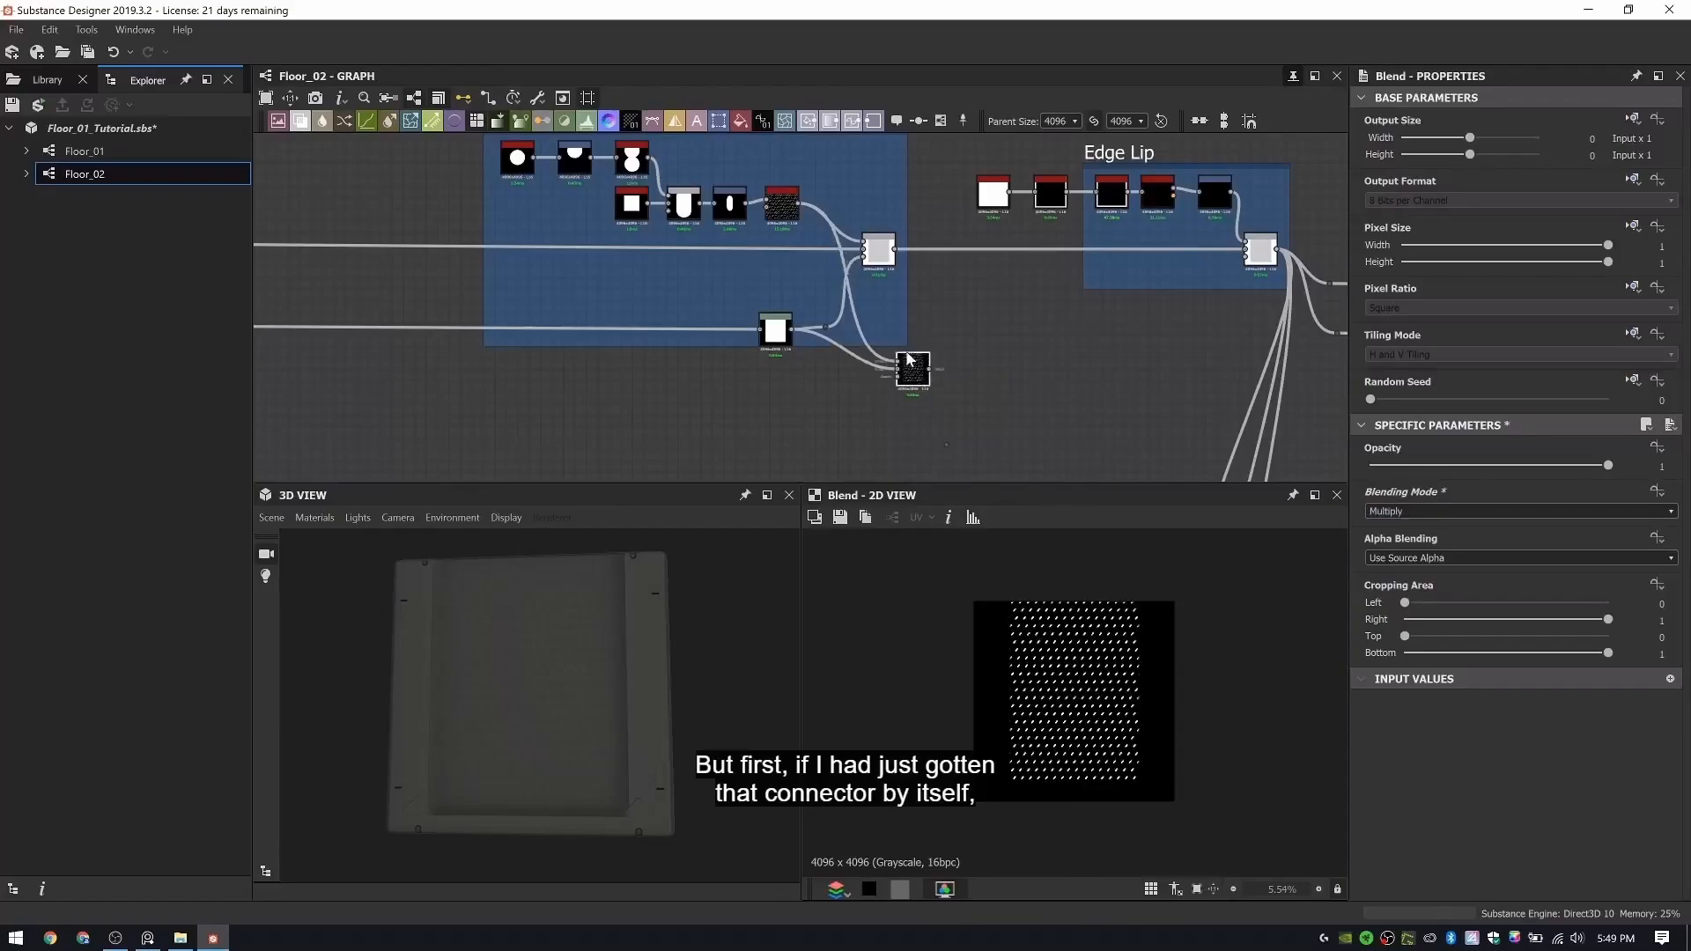
- Route the multiplied pattern mask through dots beneath the mask frames into the opacity of the duplicated rubber color Blend
left_click(872, 370)
scroll(887, 394, "down", 6)
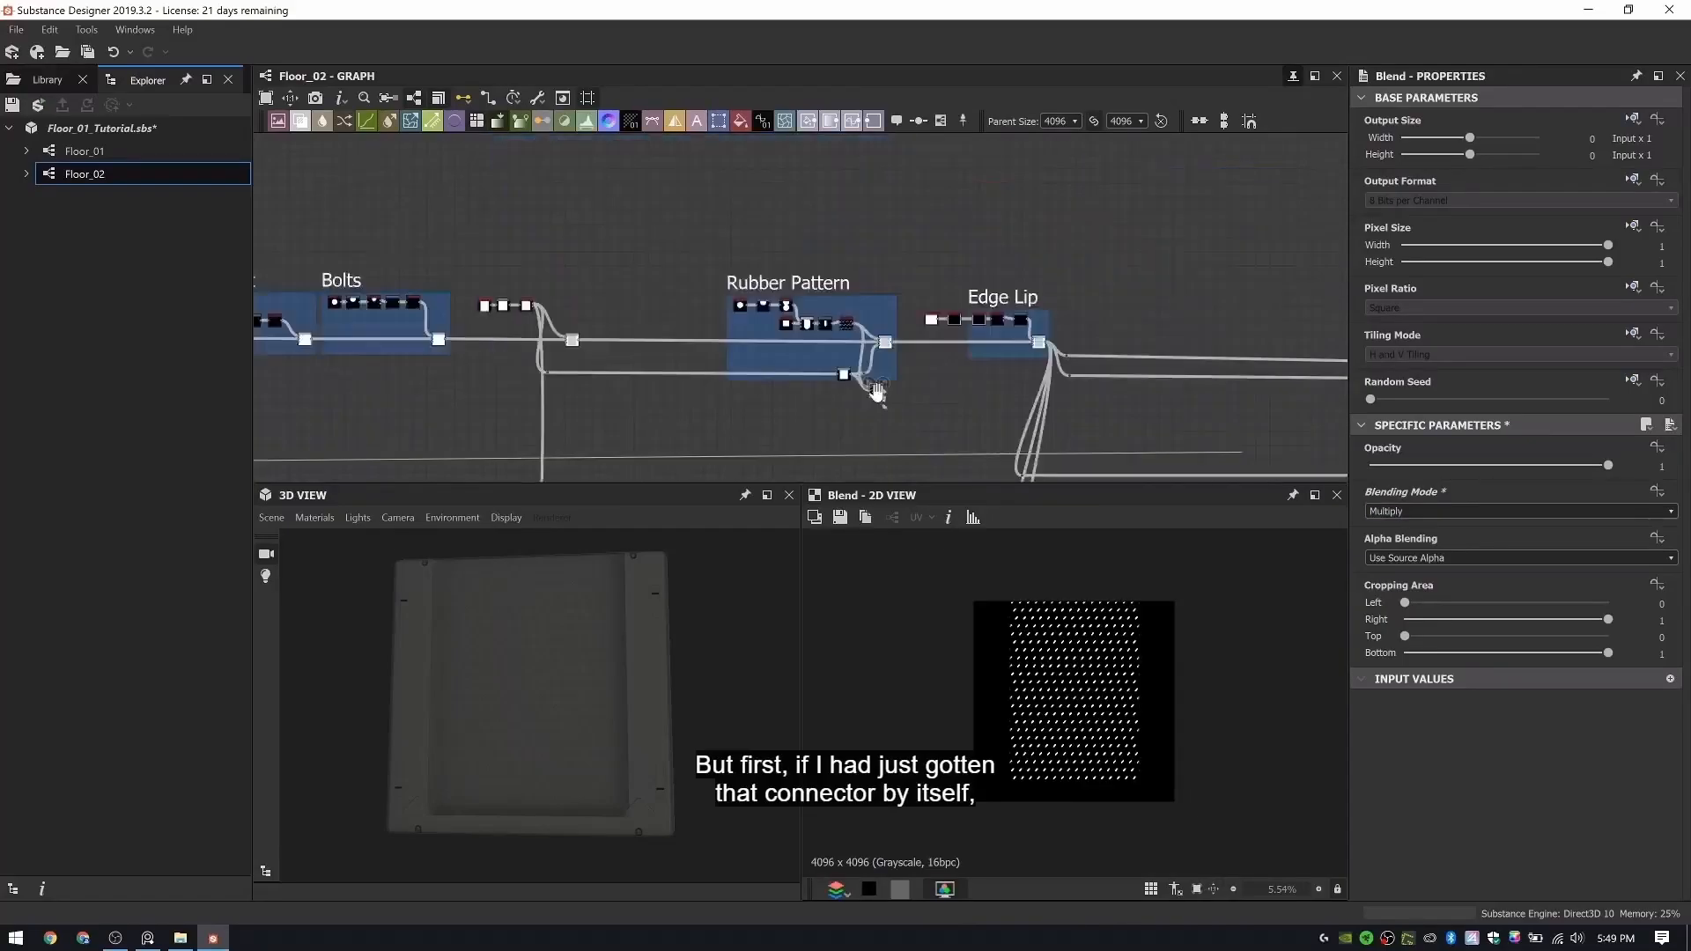
middle_click_drag(879, 427, 874, 273)
middle_click_drag(865, 471, 844, 280)
left_click(856, 356, "alt")
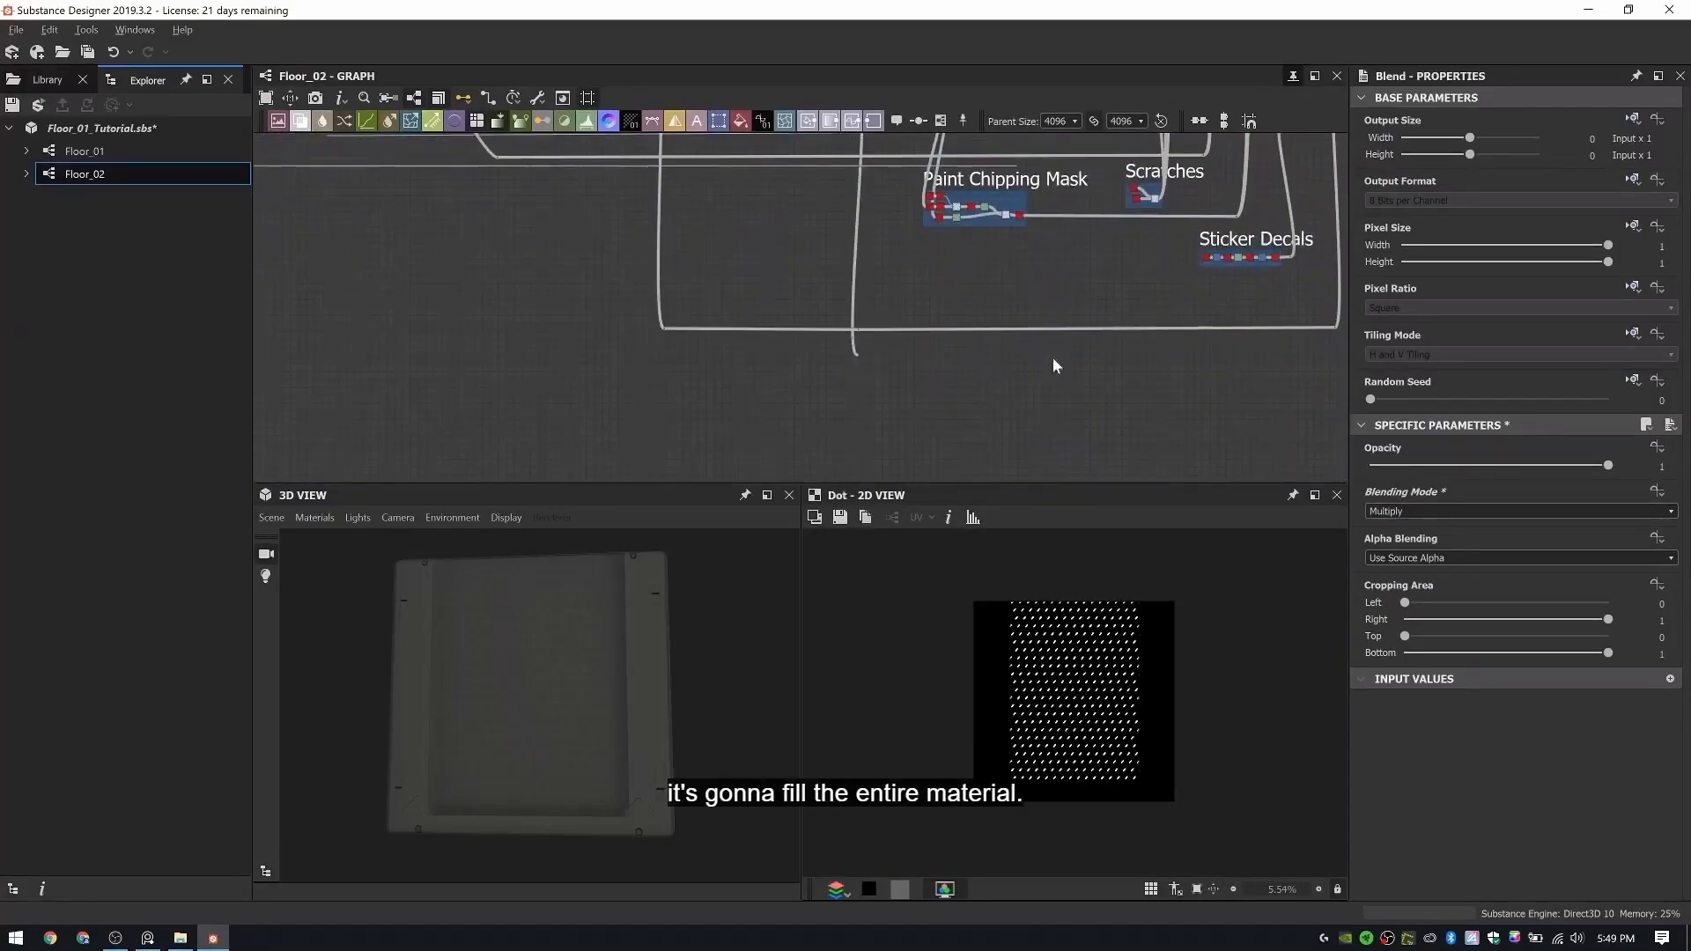
middle_click_drag(1321, 366, 872, 377)
left_click(858, 362, "alt")
middle_click_drag(881, 167, 872, 397)
scroll(869, 296, "up", 8)
left_click(876, 244)
- Preview the duplicated color Blend and inspect the lighter rubber pattern up close in the 2D and 3D views
double_click(882, 231)
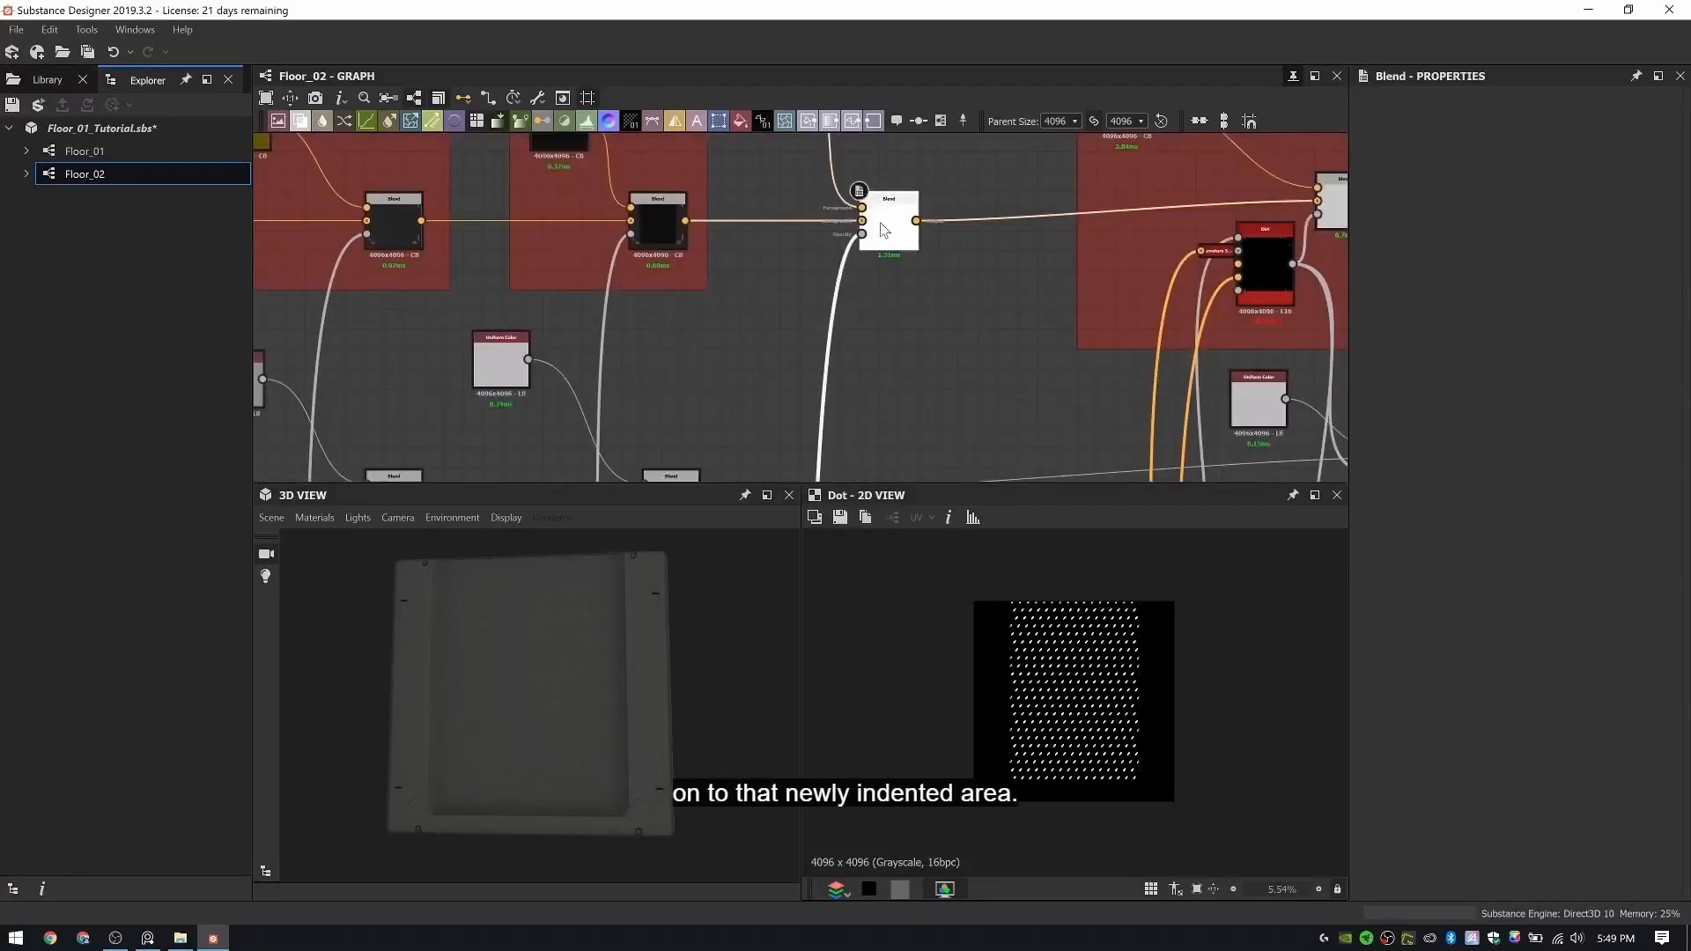
scroll(1085, 656, "up", 4)
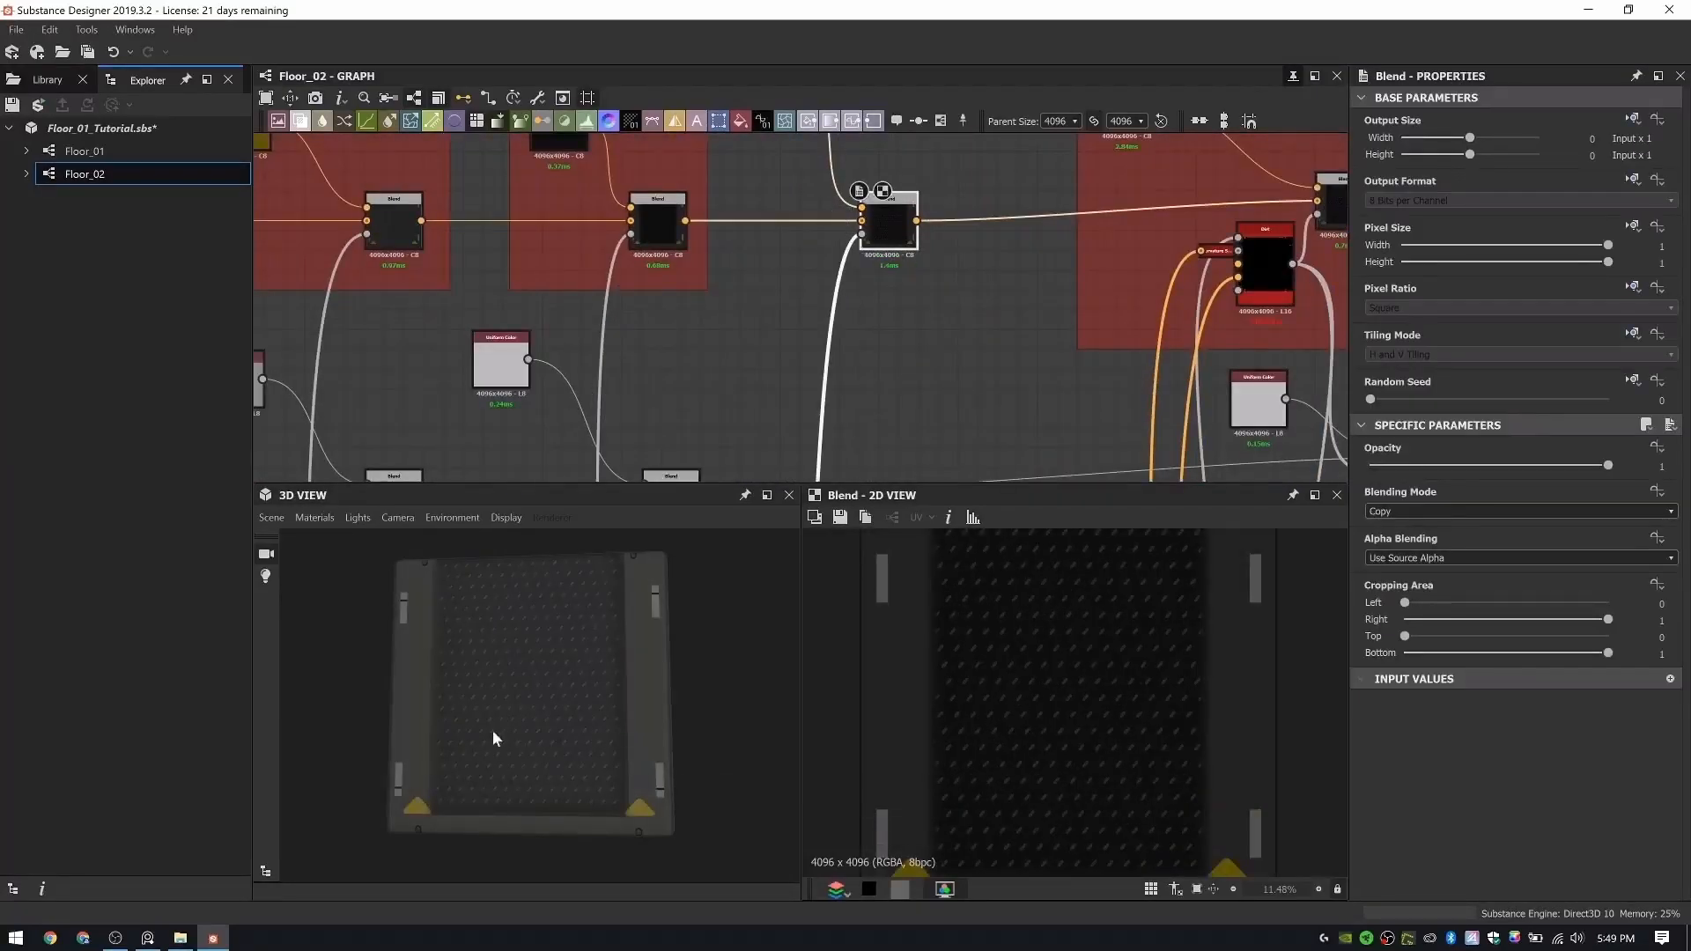
left_click_drag(493, 738, 688, 727)
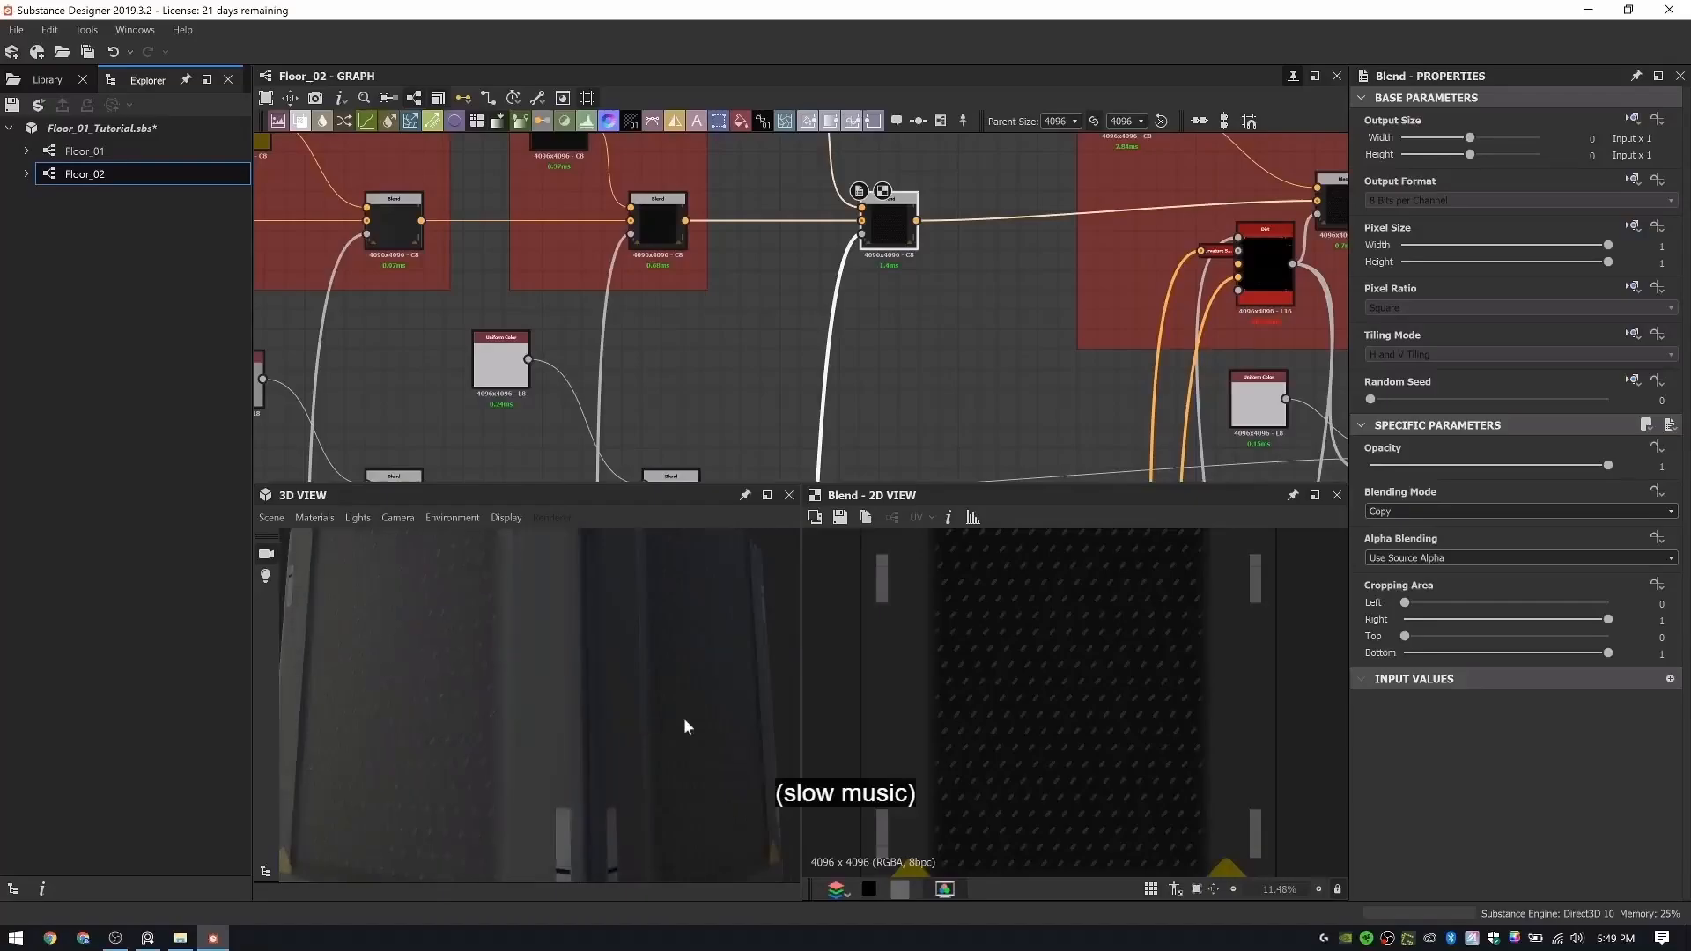
mouse_move(684, 719)
right_mouse_down("ctrl+shift")
mouse_move(645, 712)
mouse_move(680, 705)
right_mouse_up("ctrl+shift")
- Delete the leftover dots and their stray wires running beneath the clamp, bolt and rubber pattern frames
scroll(599, 345, "down", 4)
middle_click_drag(453, 360, 730, 331)
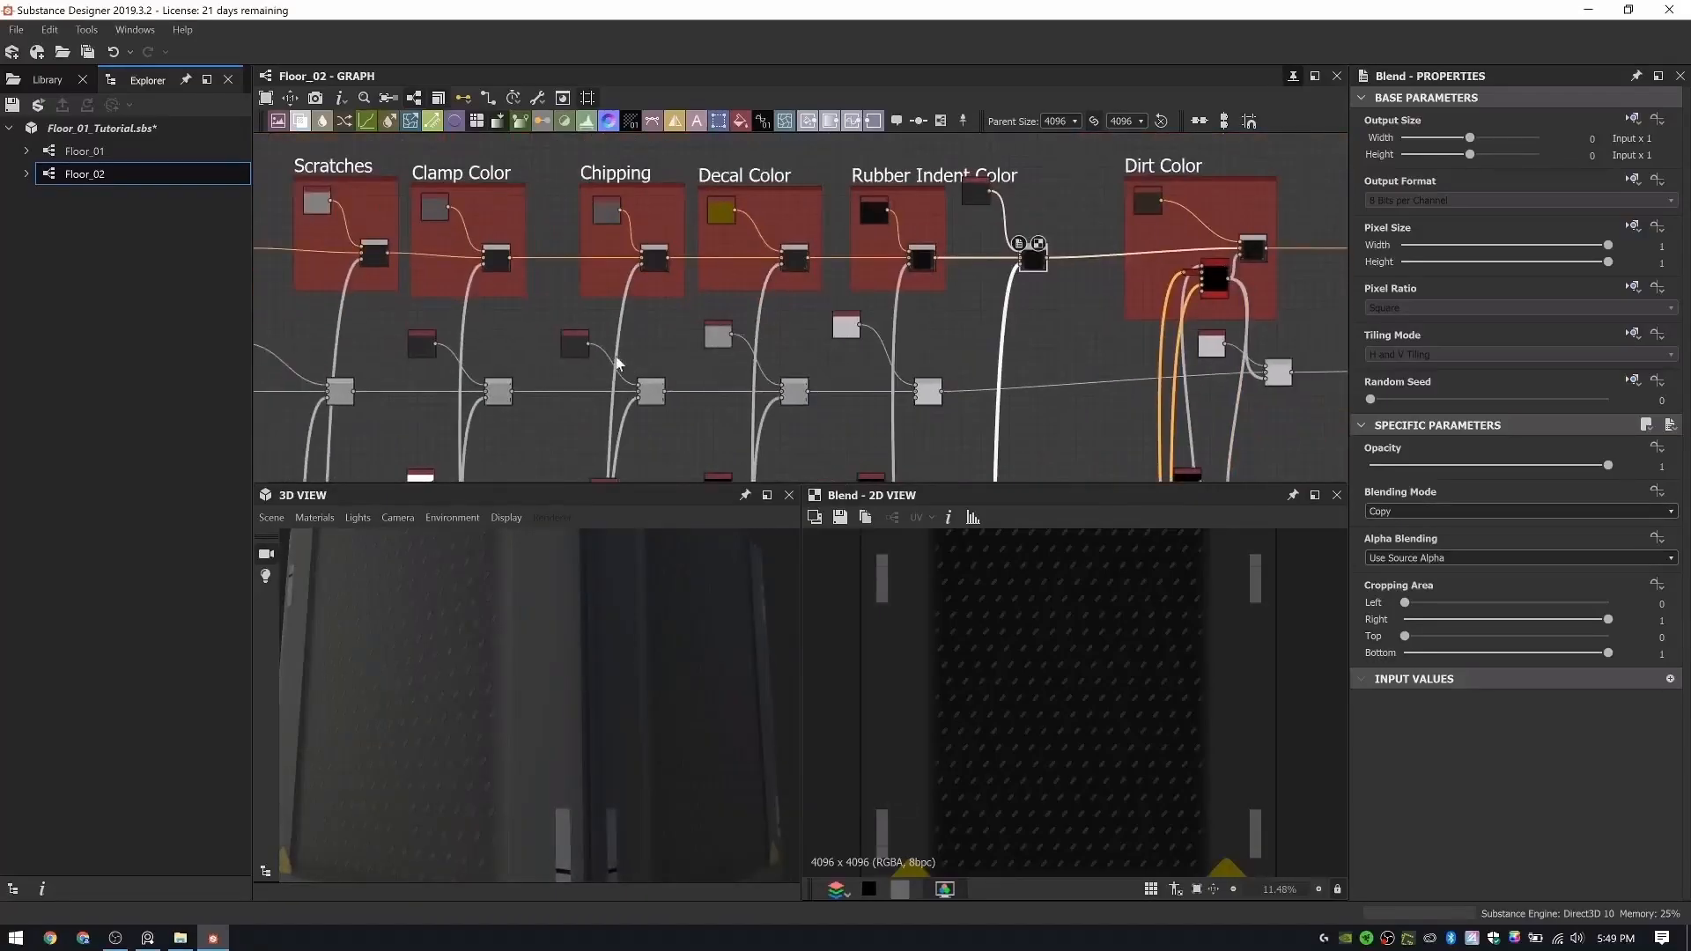
scroll(616, 363, "down", 3)
mouse_move(864, 396)
middle_mouse_down()
mouse_move(864, 295)
mouse_move(919, 294)
middle_mouse_up()
scroll(919, 294, "down", 2)
scroll(594, 334, "down", 1)
mouse_move(594, 334)
middle_mouse_down()
mouse_move(837, 262)
mouse_move(1163, 216)
middle_mouse_up()
middle_click_drag(317, 304, 834, 329)
scroll(834, 328, "down", 3)
left_click_drag(392, 293, 580, 428)
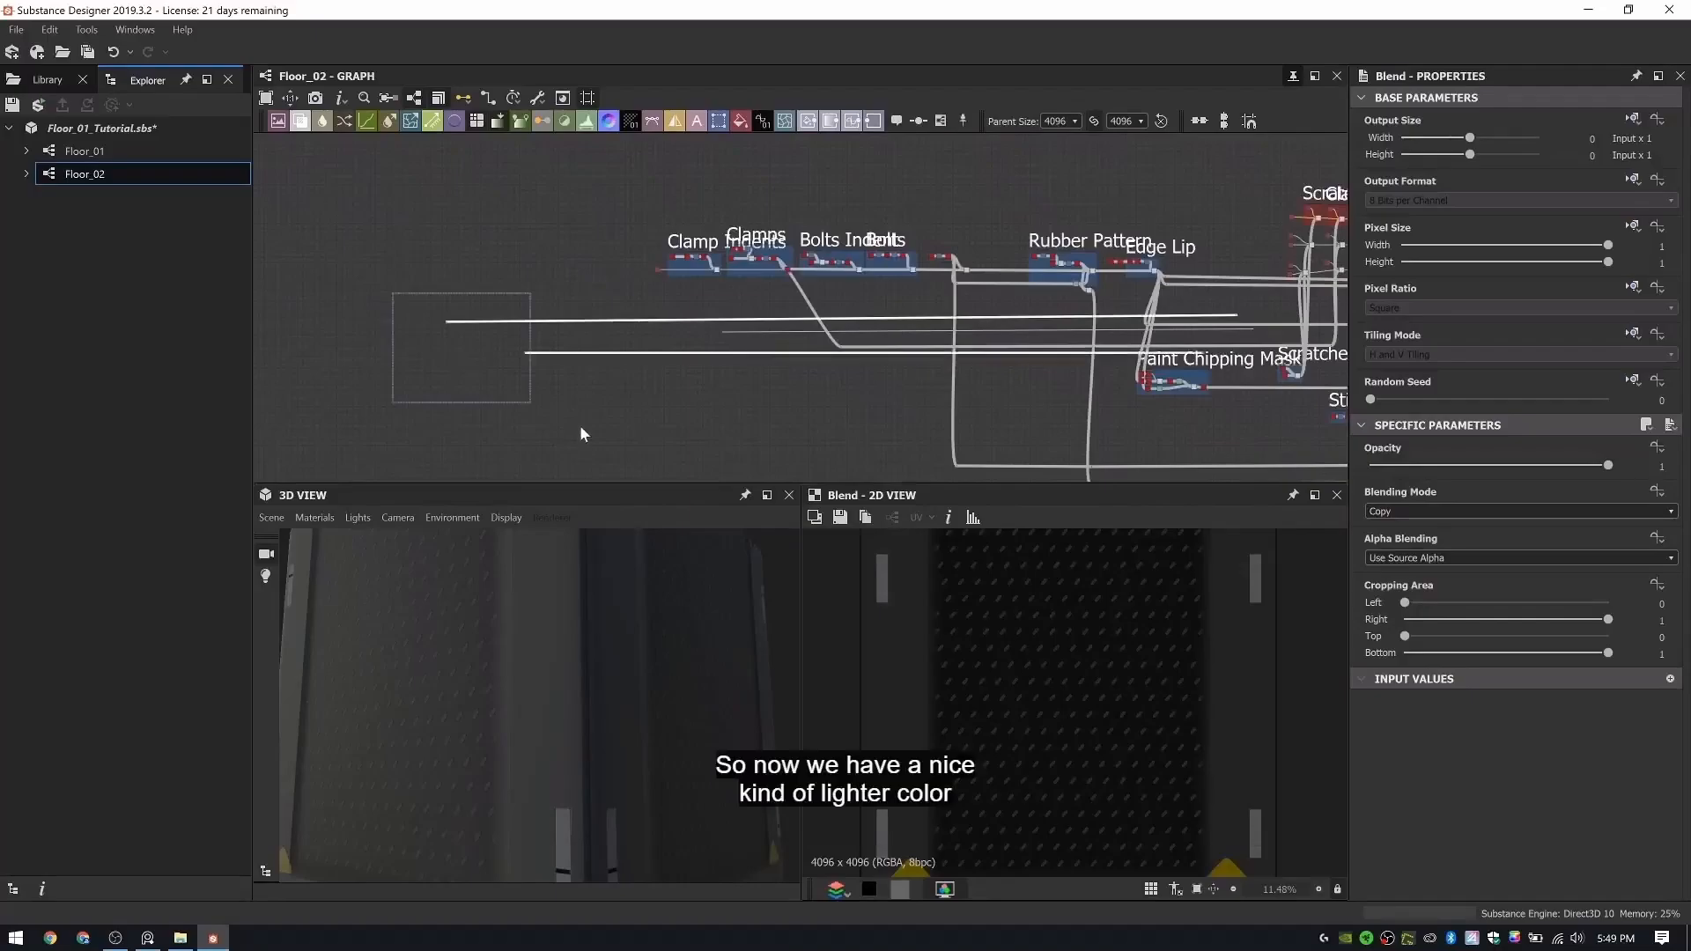
key("Delete")
scroll(694, 317, "up", 6)
left_click_drag(679, 329, 842, 405)
key("Delete")
- Look over the tidied graph up to Final Outputs and view the whole patterned panel in the 3D view
scroll(839, 401, "down", 5)
middle_click_drag(652, 377, 55, 317)
middle_click_drag(858, 358, 725, 340)
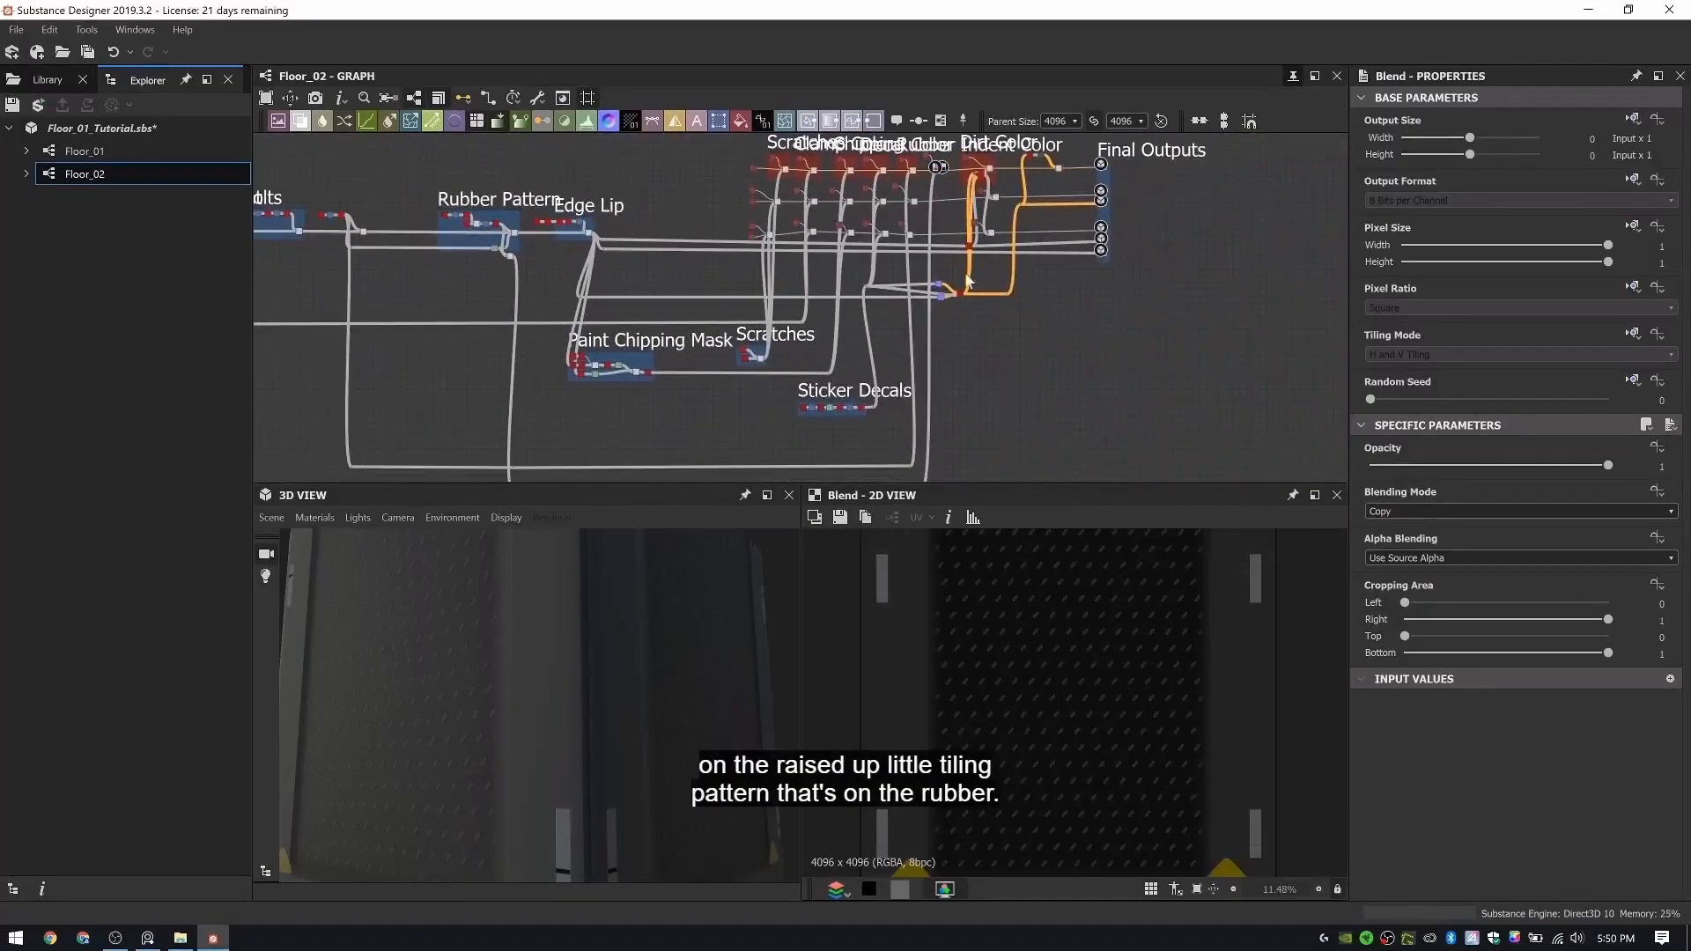
left_click_drag(642, 698, 687, 649)
scroll(687, 649, "down", 4)
right_click_drag(640, 648, 736, 644, "ctrl+shift")
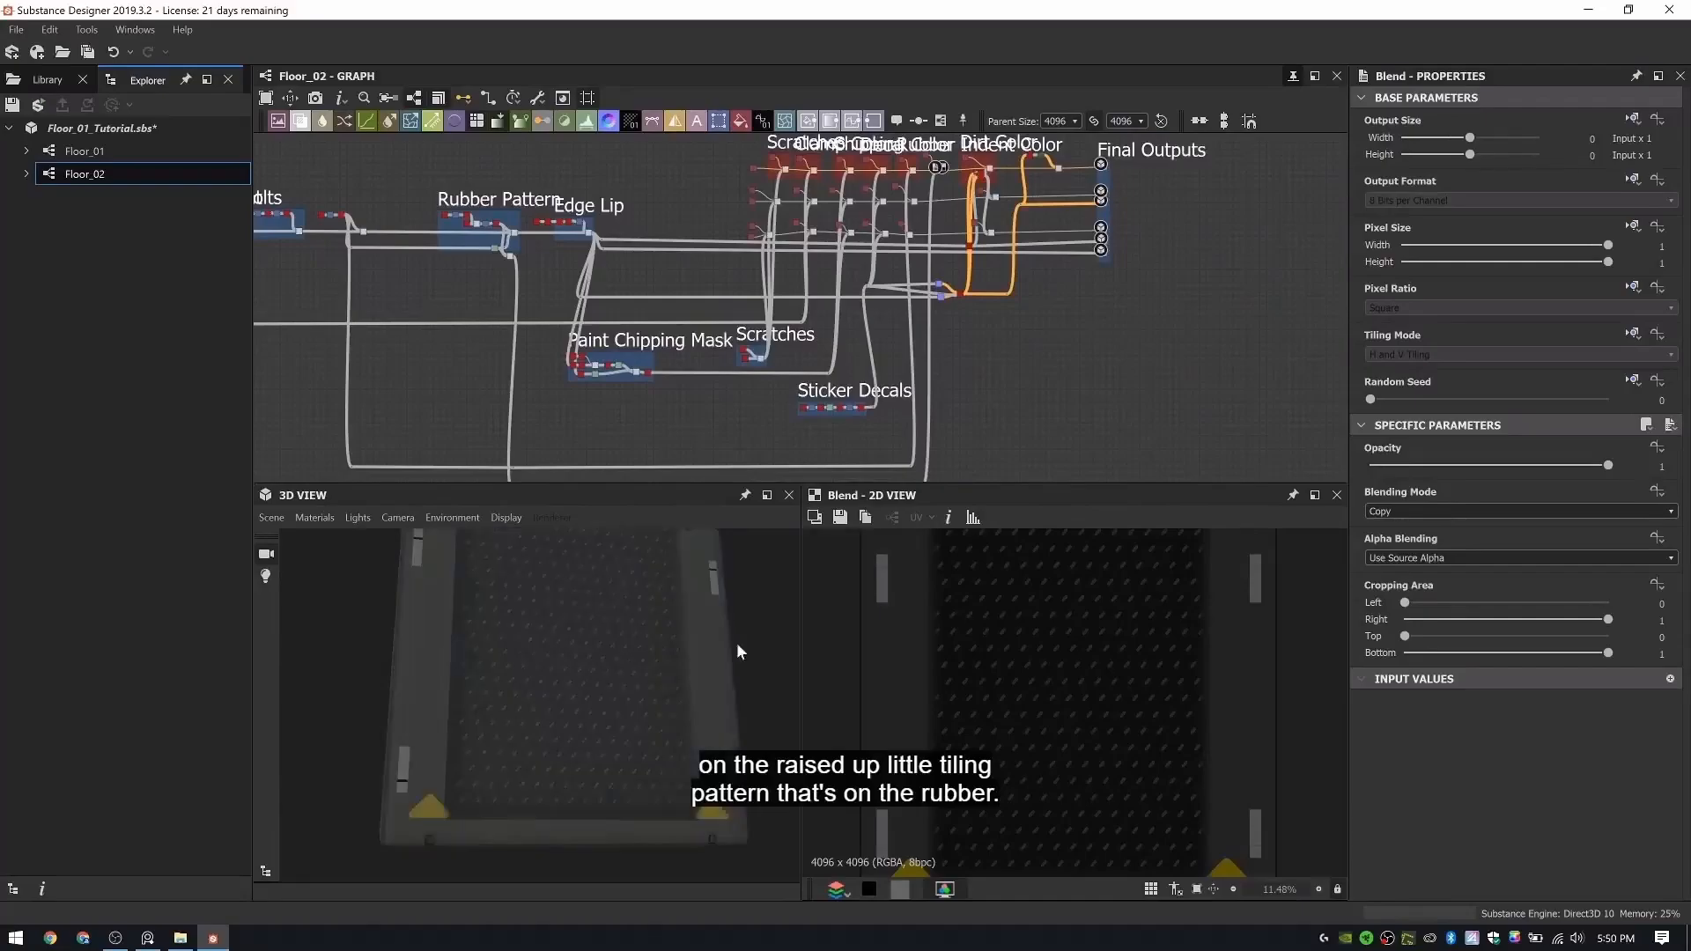
- Check the roughness row's Blend chain, previewing the output of the Blend below Chipping
scroll(808, 207, "up", 4)
middle_click_drag(809, 207, 735, 226)
scroll(705, 231, "up", 7)
middle_click_drag(469, 175, 594, 300)
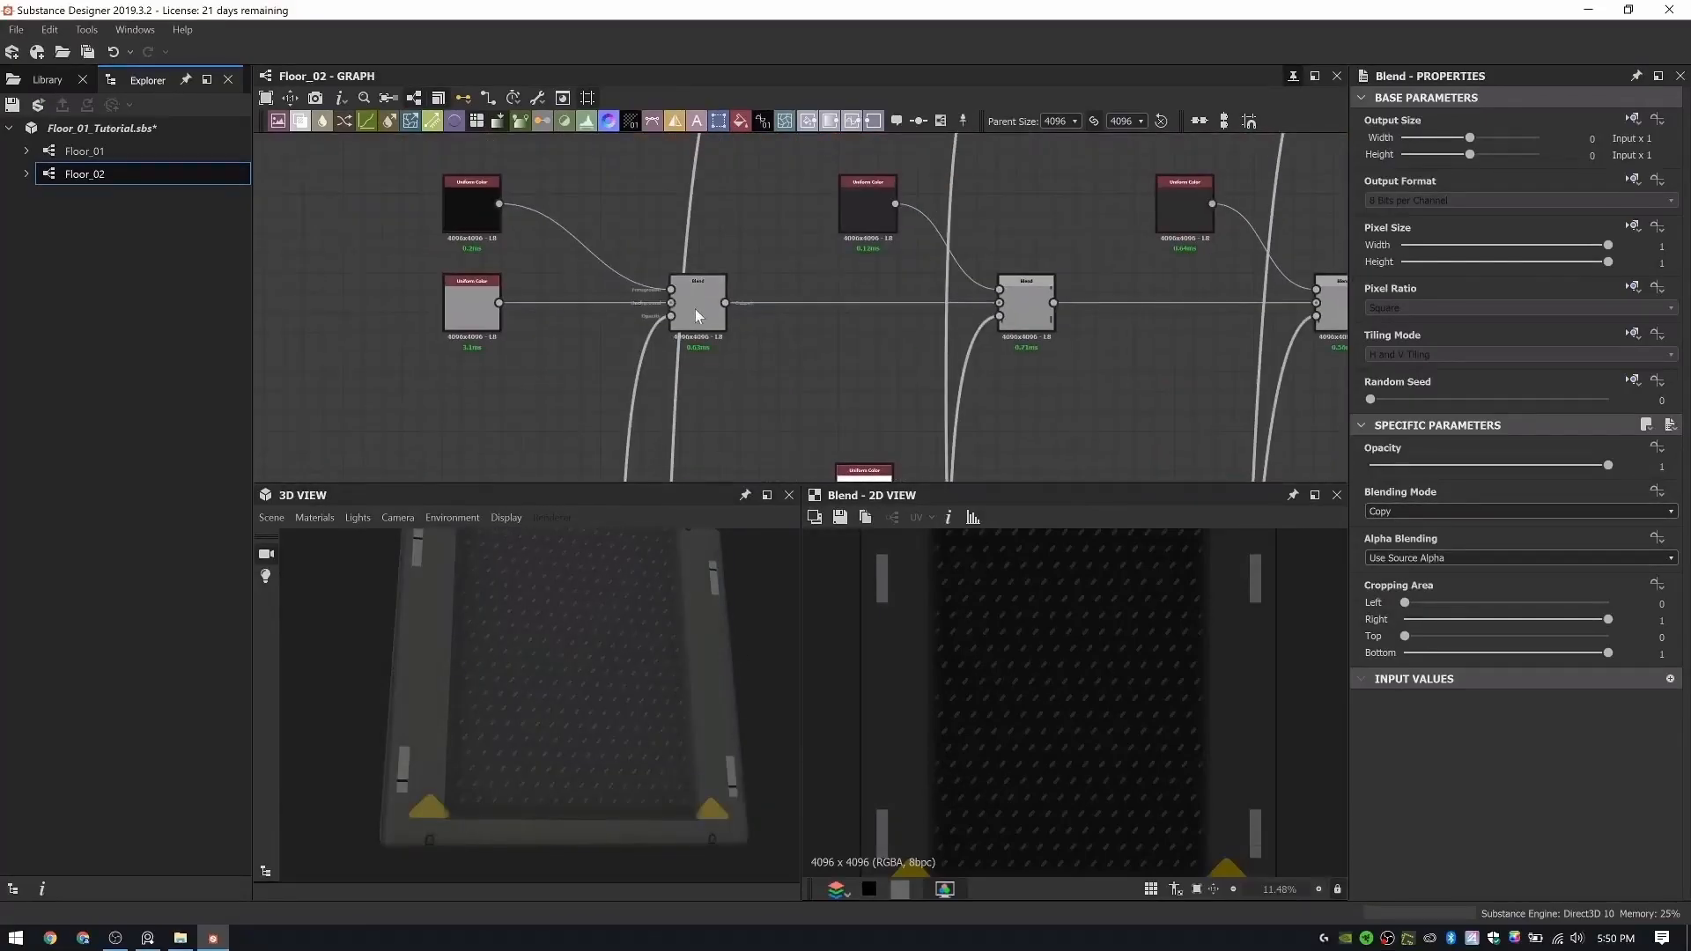
scroll(1061, 672, "up", 1)
middle_click_drag(1338, 314, 946, 314)
left_click(946, 314)
middle_click_drag(1214, 305, 768, 361)
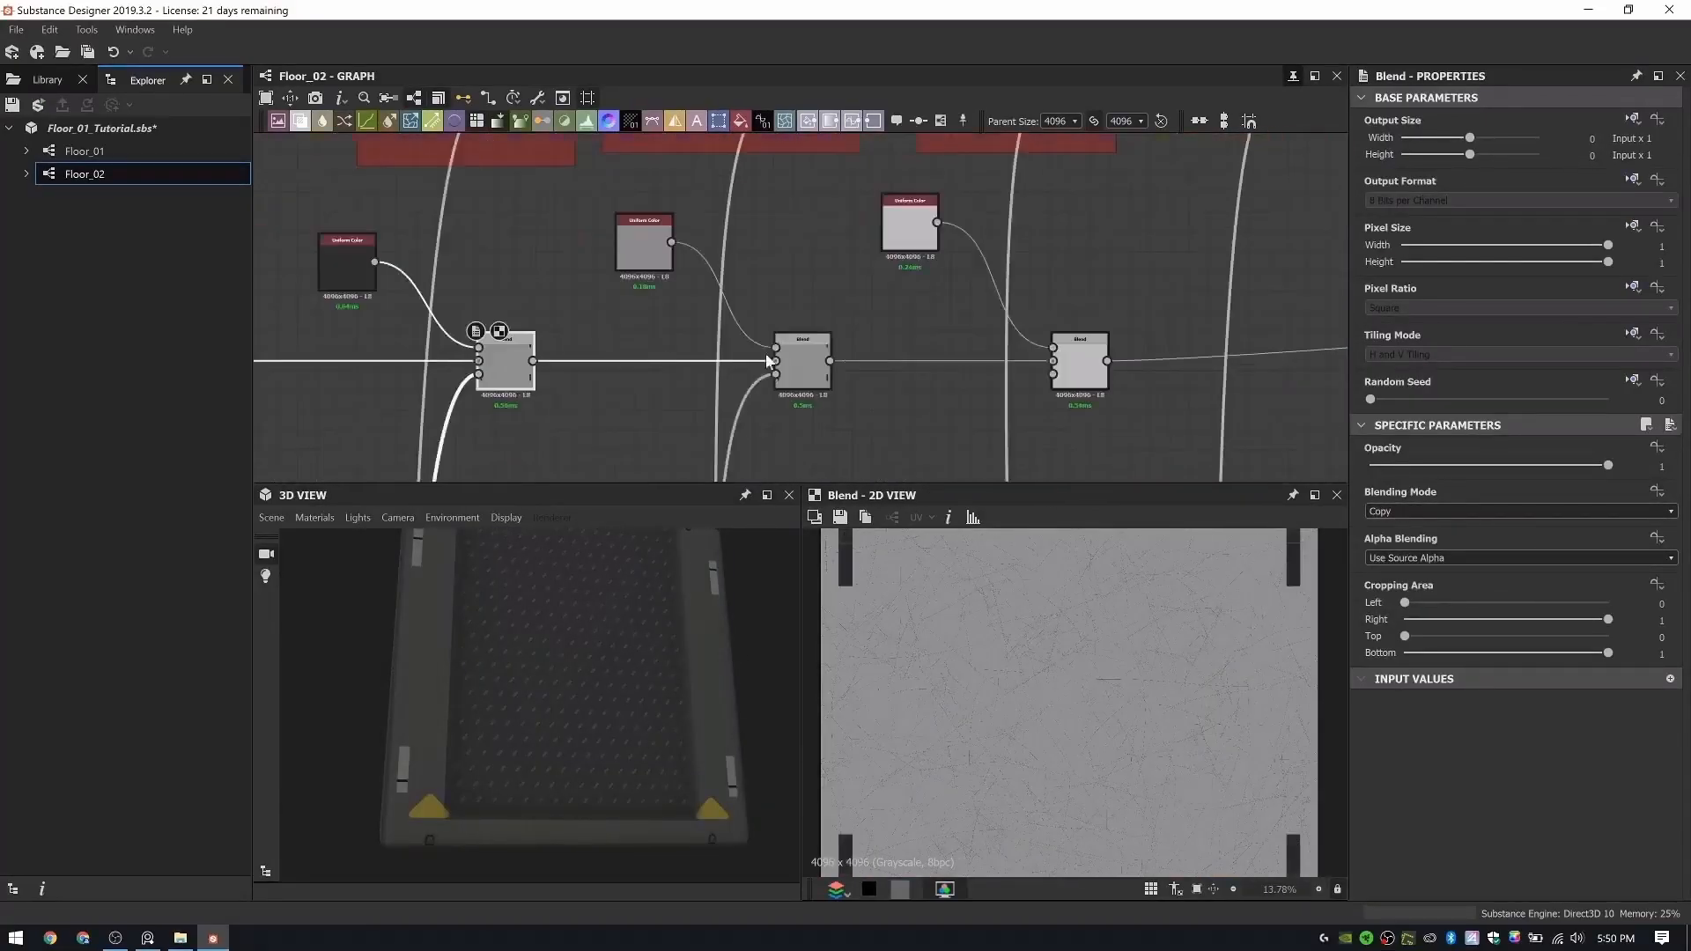
- Connect the rubber mask wire to the opacity of the roughness Blend below Rubber Indent Color
left_click(1074, 373)
scroll(1076, 372, "down", 3)
middle_click_drag(1068, 225, 967, 224)
scroll(1042, 293, "up", 2)
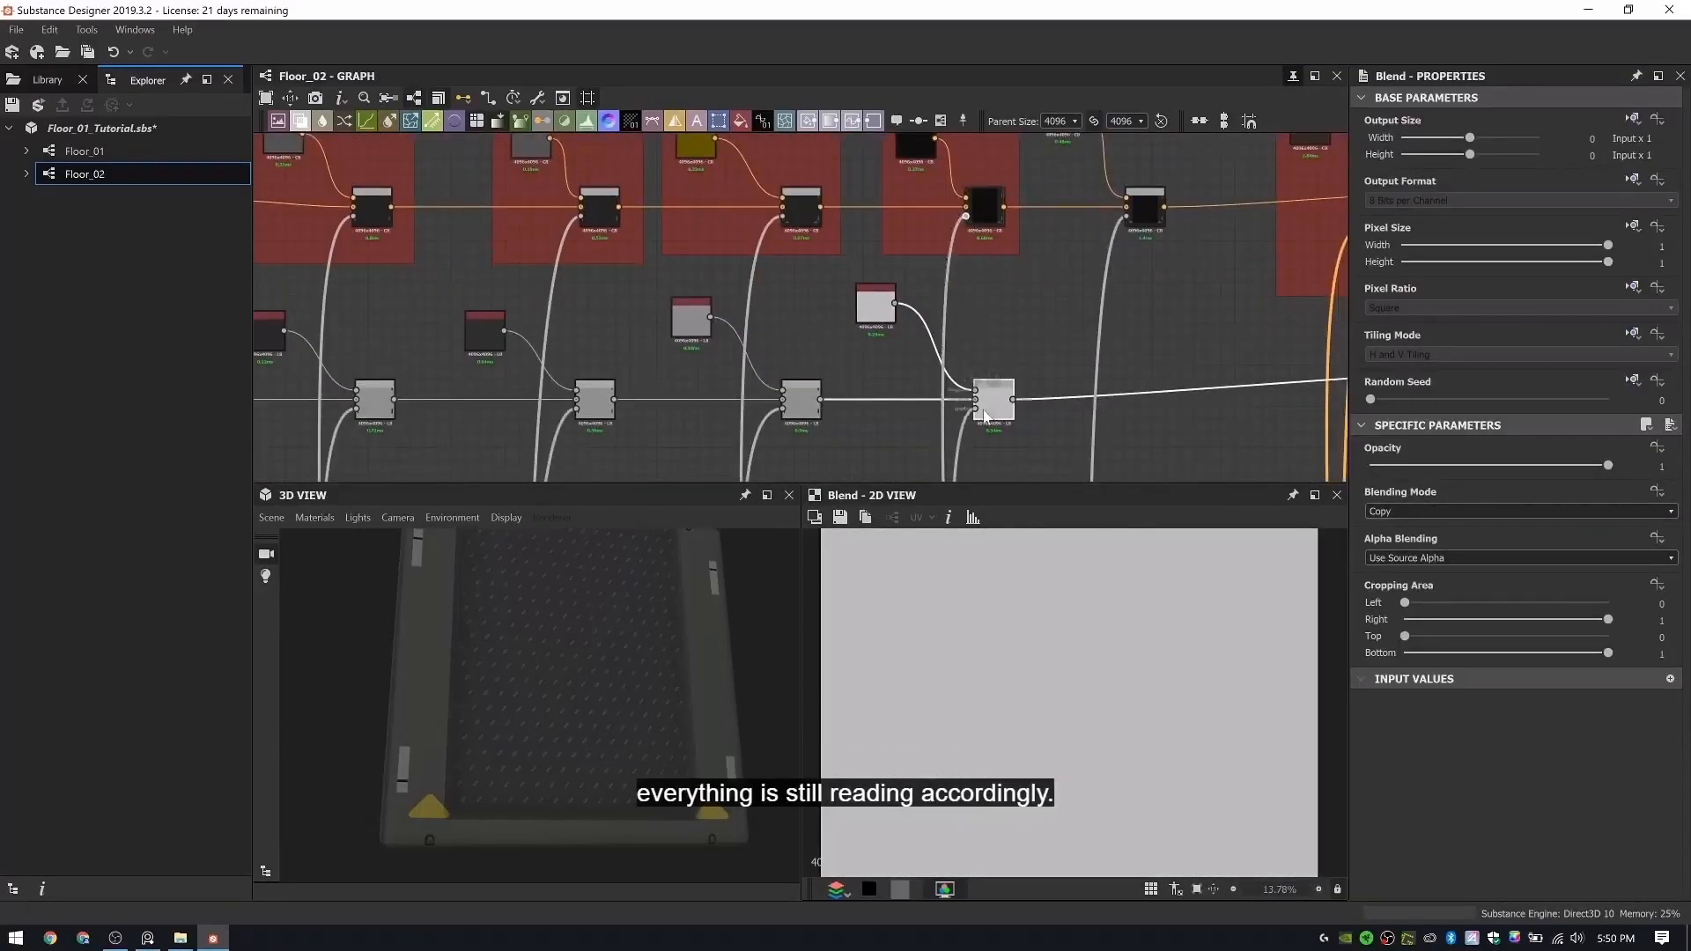
middle_click_drag(1010, 468, 969, 249)
scroll(970, 320, "down", 2)
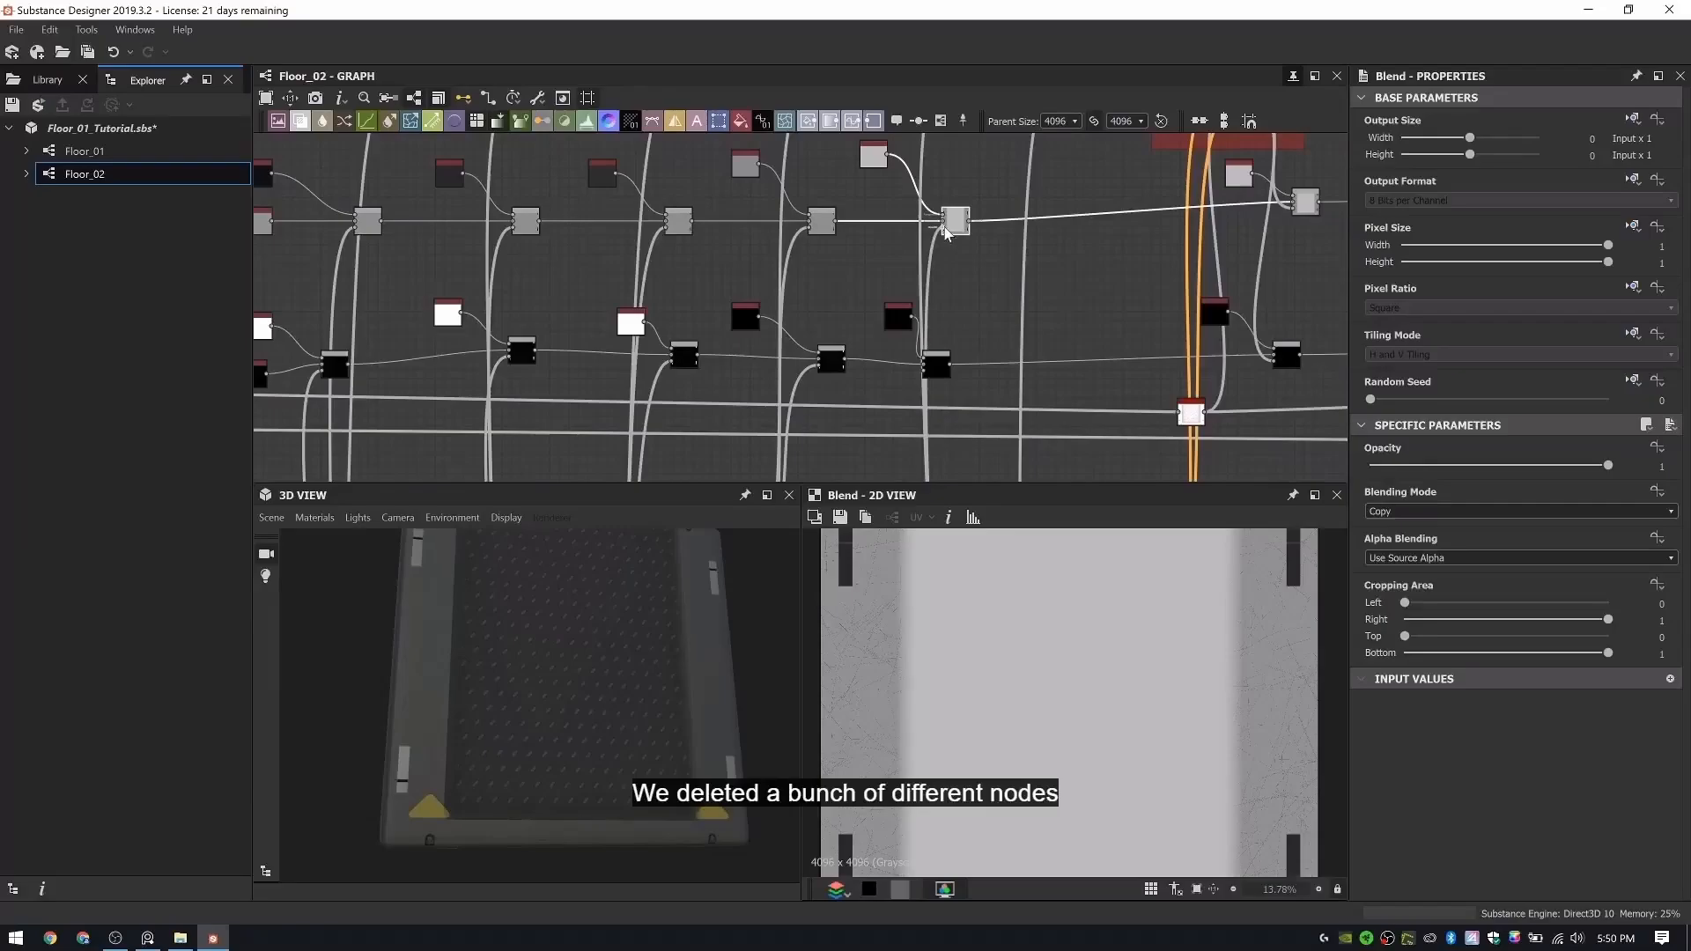
- Orbit the cube in the 3D view to examine the rubber and metal surfaces from the side
left_click_drag(648, 640, 413, 621)
scroll(634, 649, "up", 4)
scroll(593, 637, "down", 4)
scroll(985, 246, "down", 5)
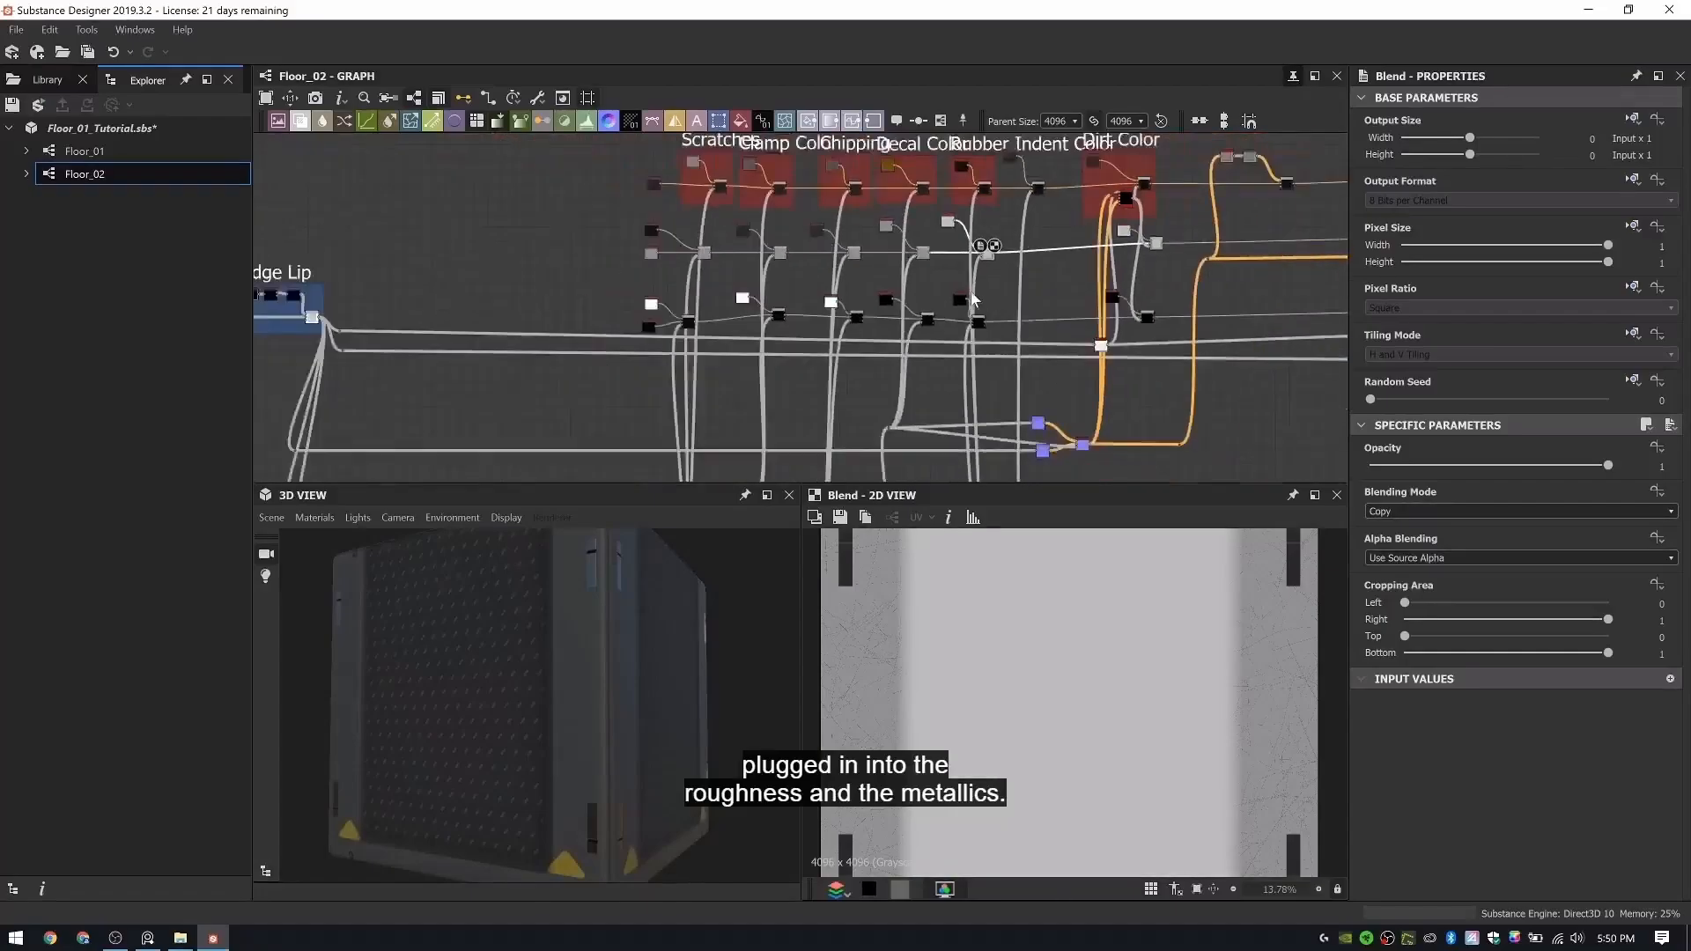
- Space out the purple normal map nodes below the Dirt Color section so their connections are easier to read
middle_click_drag(986, 246, 828, 229)
scroll(874, 270, "up", 5)
mouse_move(879, 426)
middle_mouse_down()
mouse_move(874, 270)
mouse_move(874, 401)
middle_mouse_up()
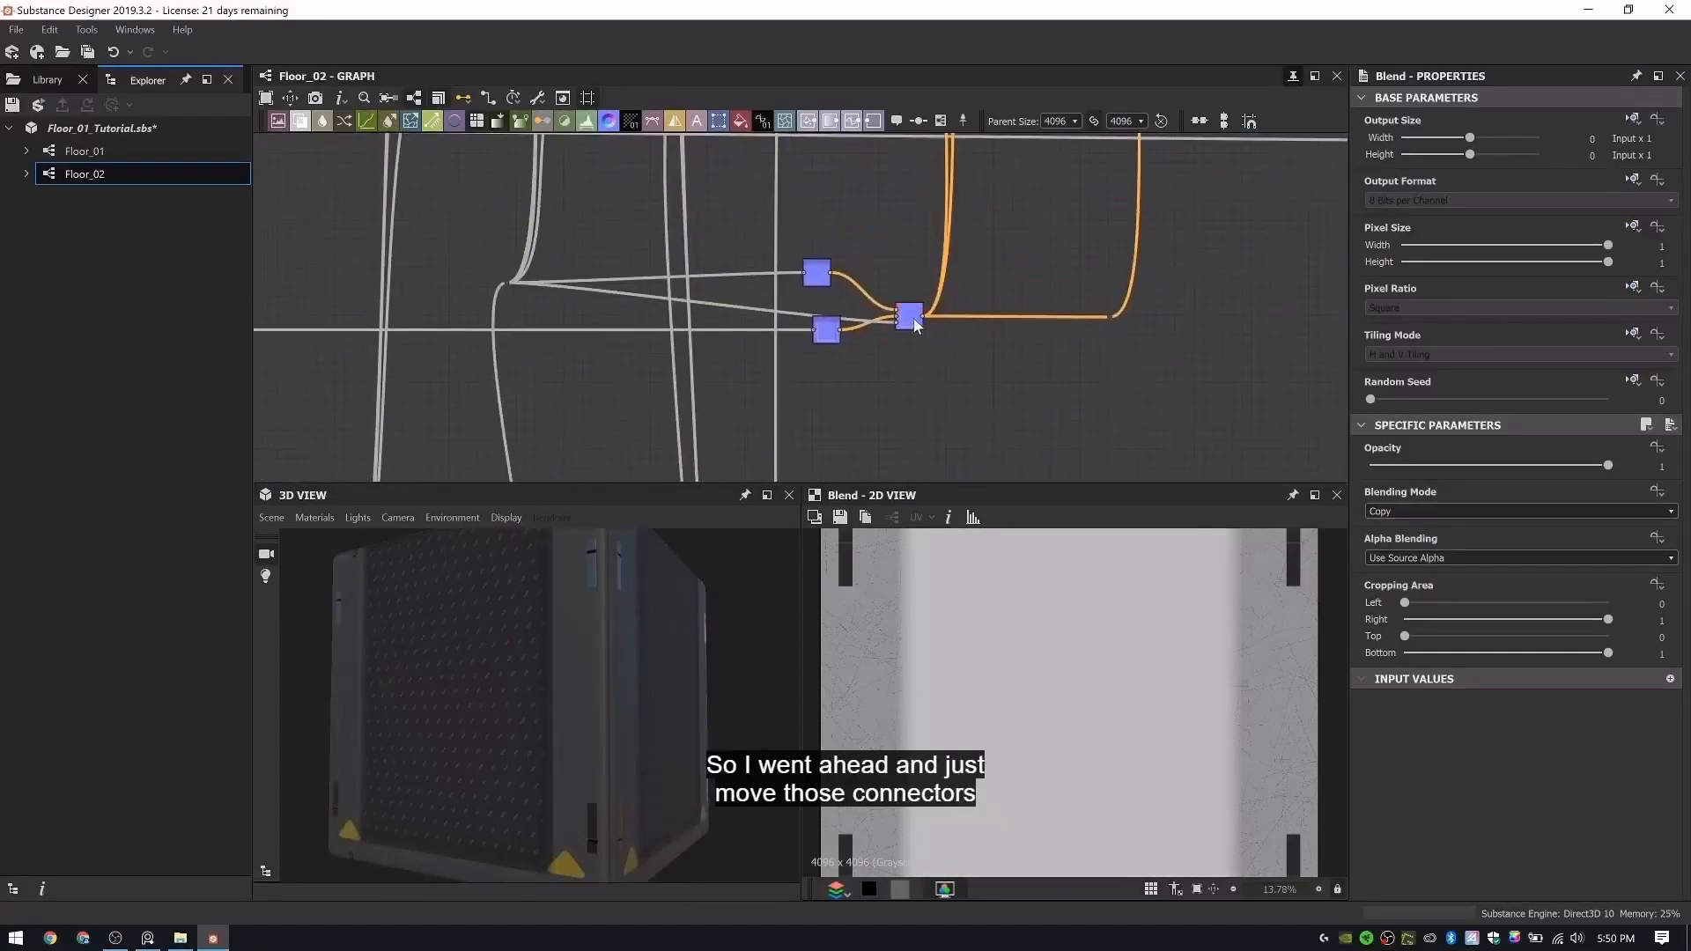
left_click_drag(914, 322, 946, 322)
left_click_drag(820, 282, 849, 263)
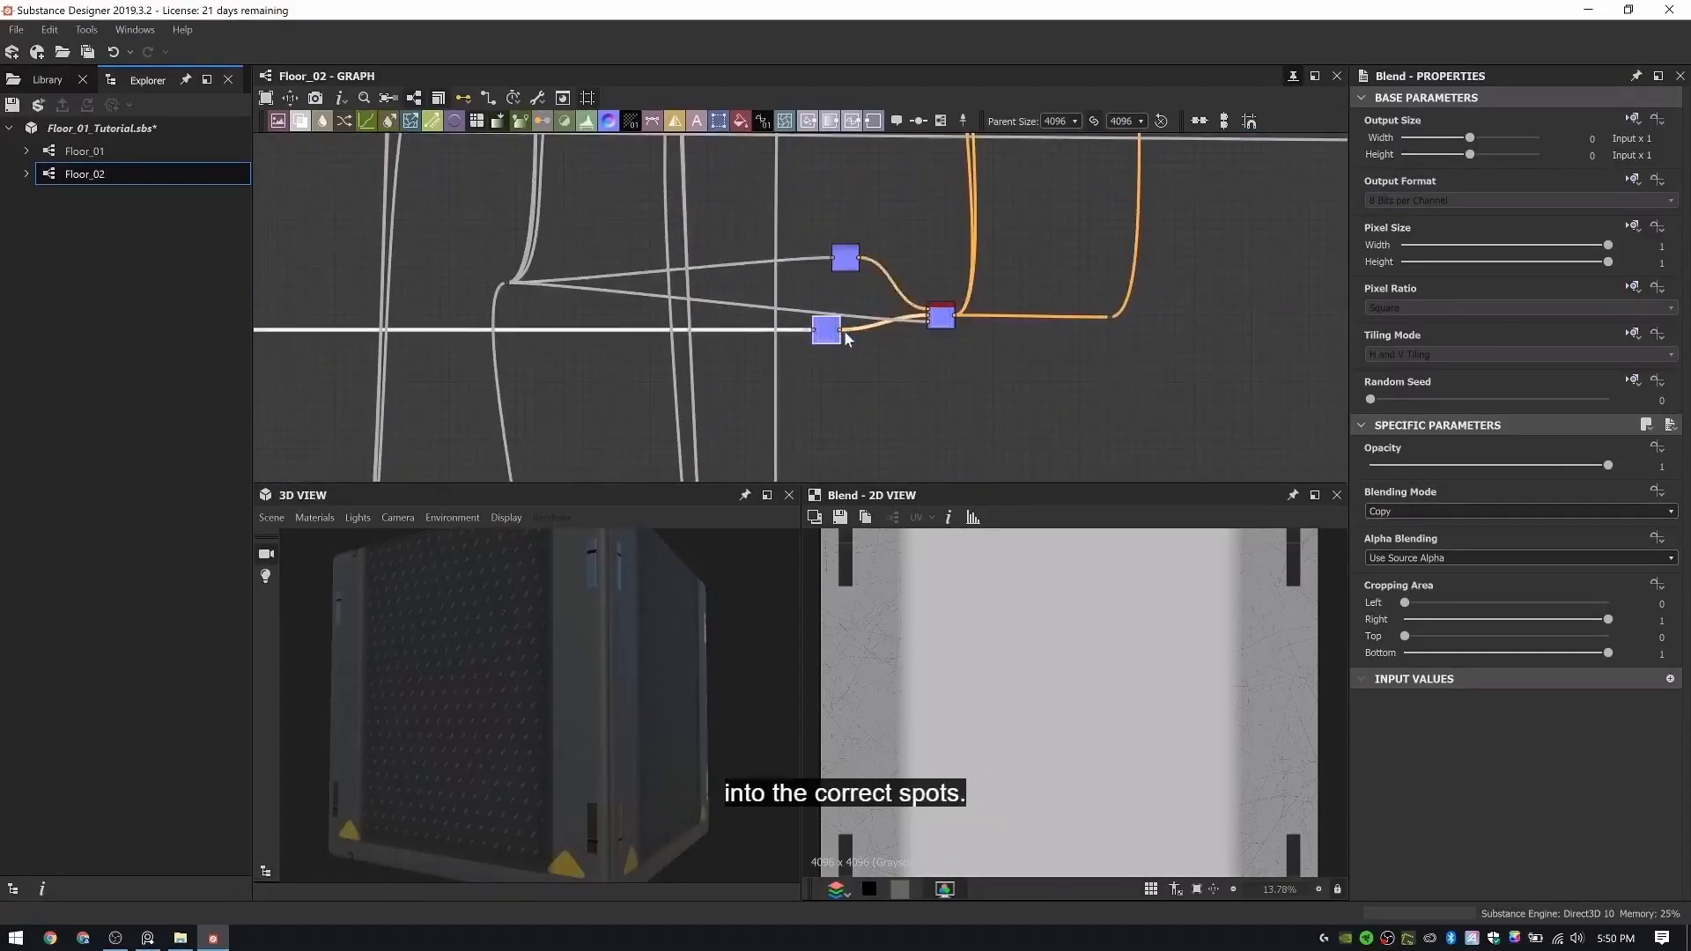
- Add a Tile Generator node below the Sticker Decals frame
scroll(845, 340, "down", 4)
middle_click_drag(846, 340, 964, 169)
scroll(844, 385, "up", 4)
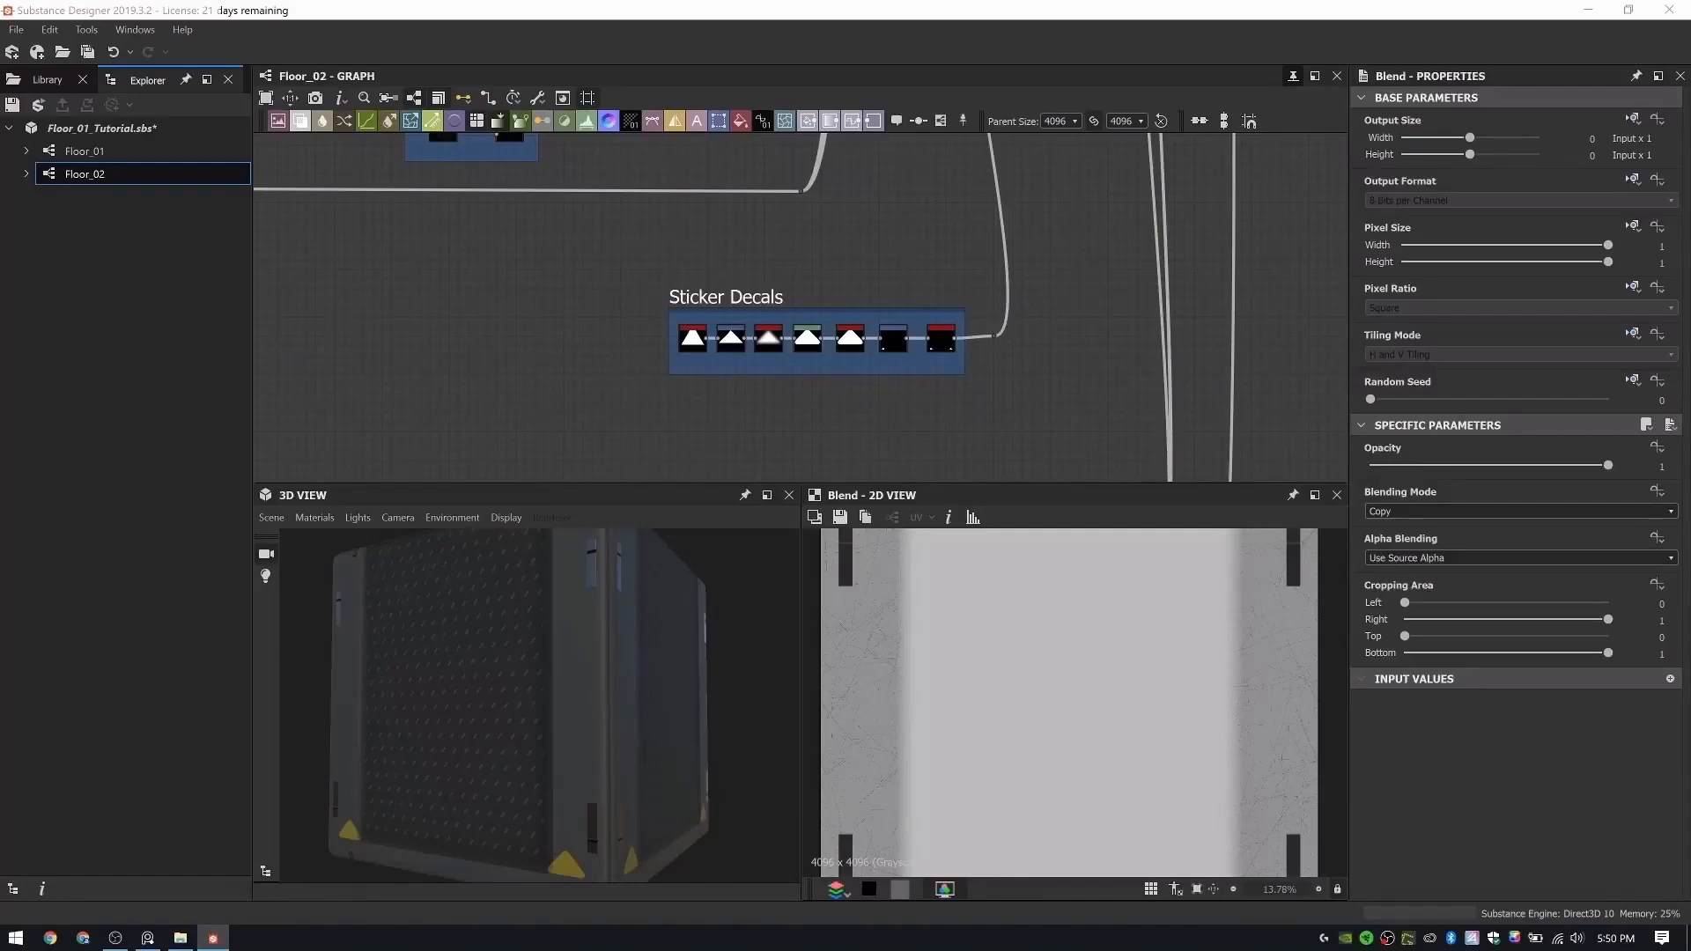
scroll(810, 367, "up", 2)
middle_click_drag(828, 363, 708, 411)
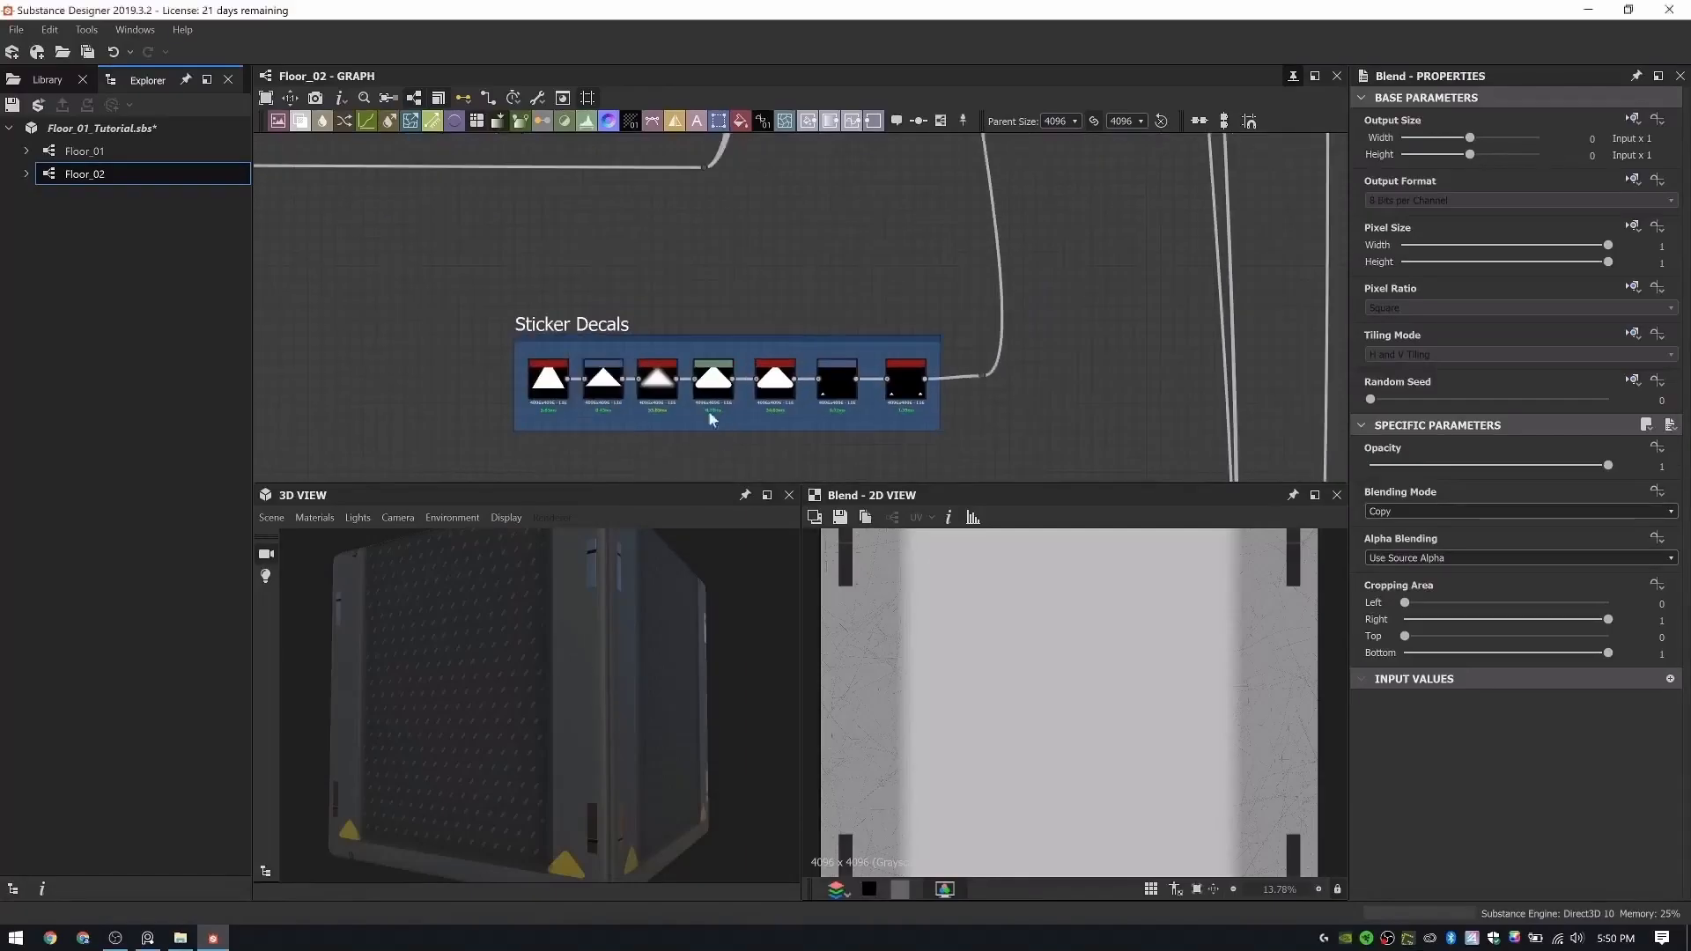
scroll(896, 315, "down", 2)
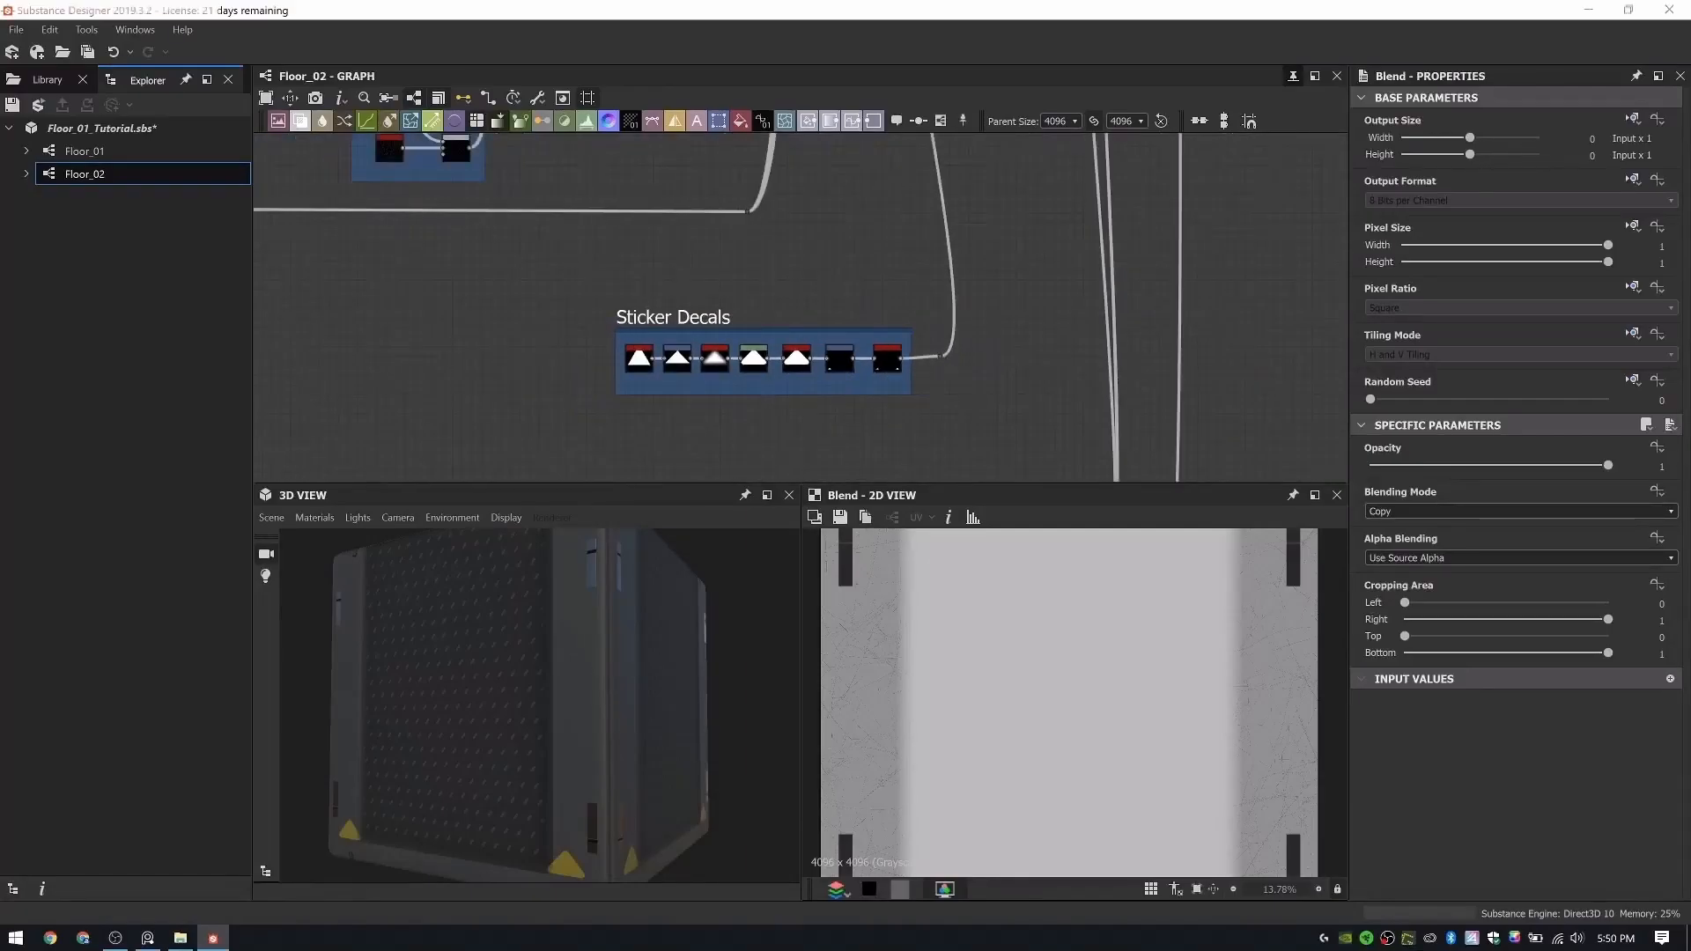
scroll(844, 359, "down", 1)
middle_click_drag(844, 359, 880, 285)
key("space")
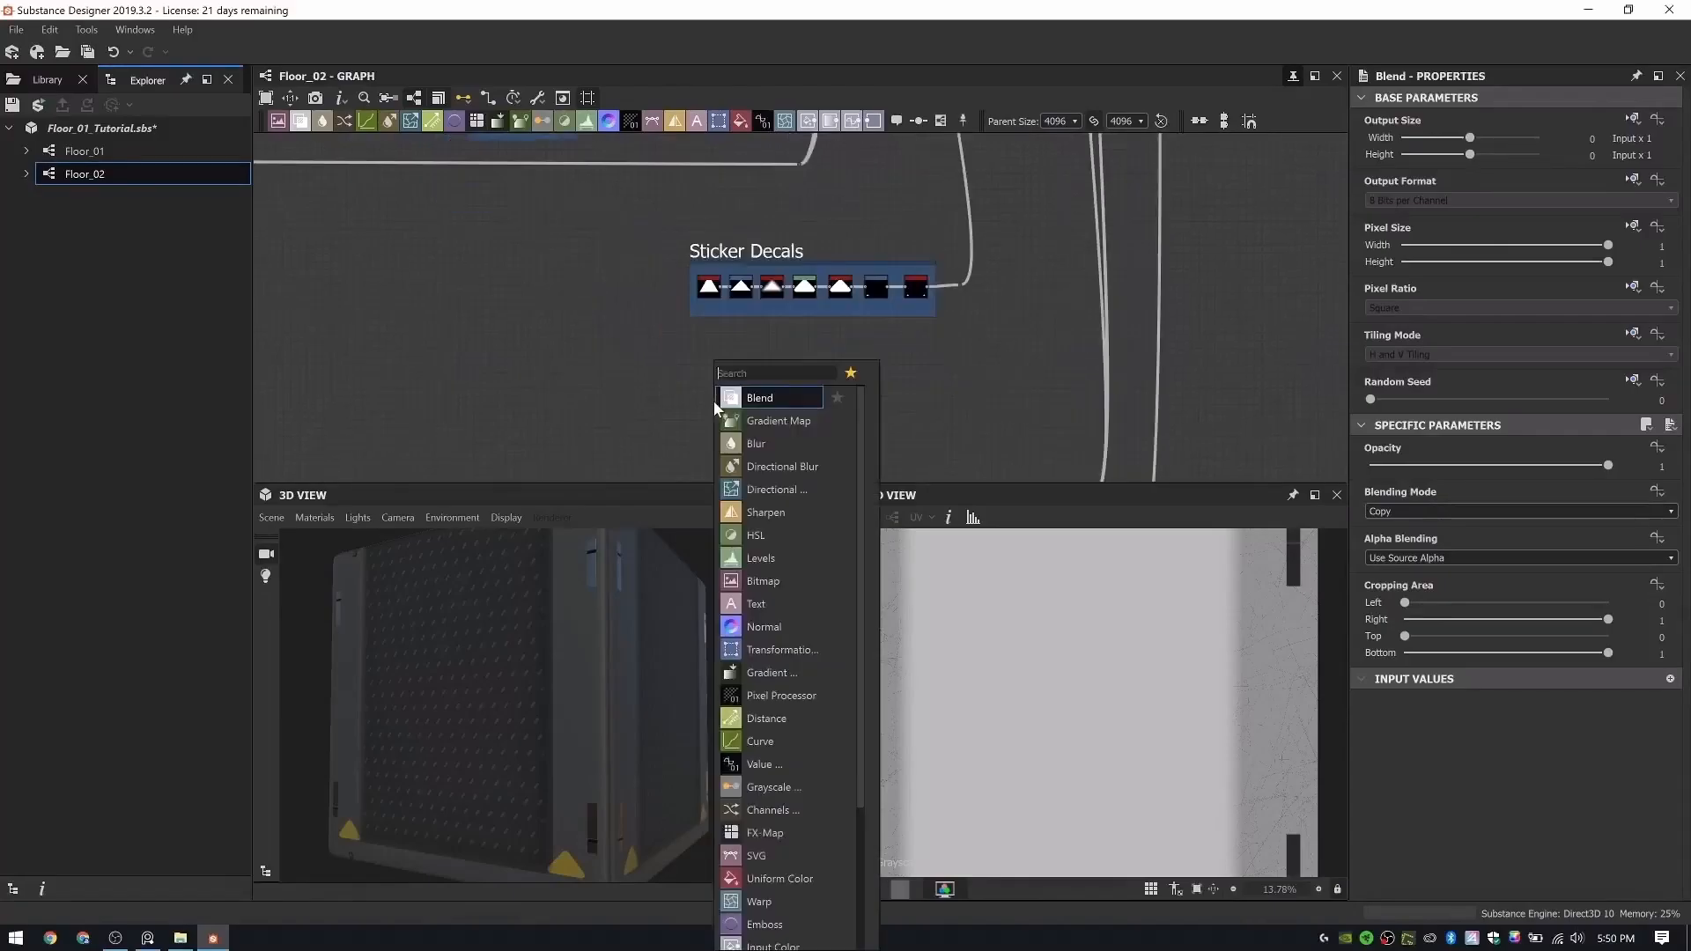
type("tile")
key("Down")
key("Down")
key("Down")
key("Down")
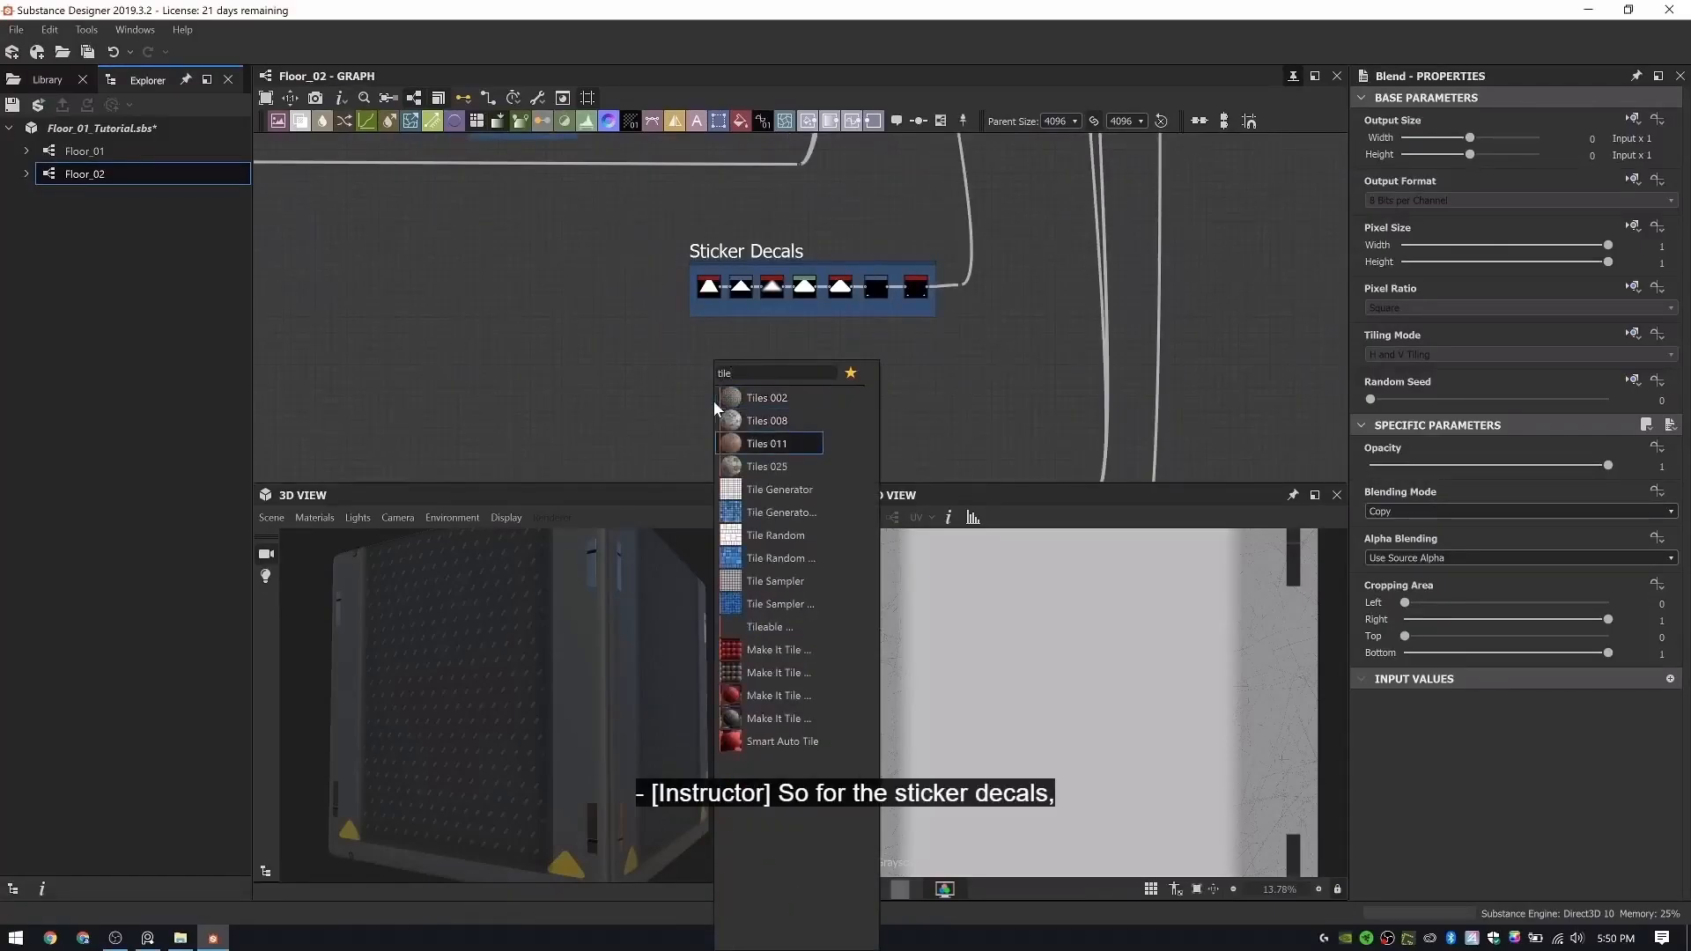
key("Return")
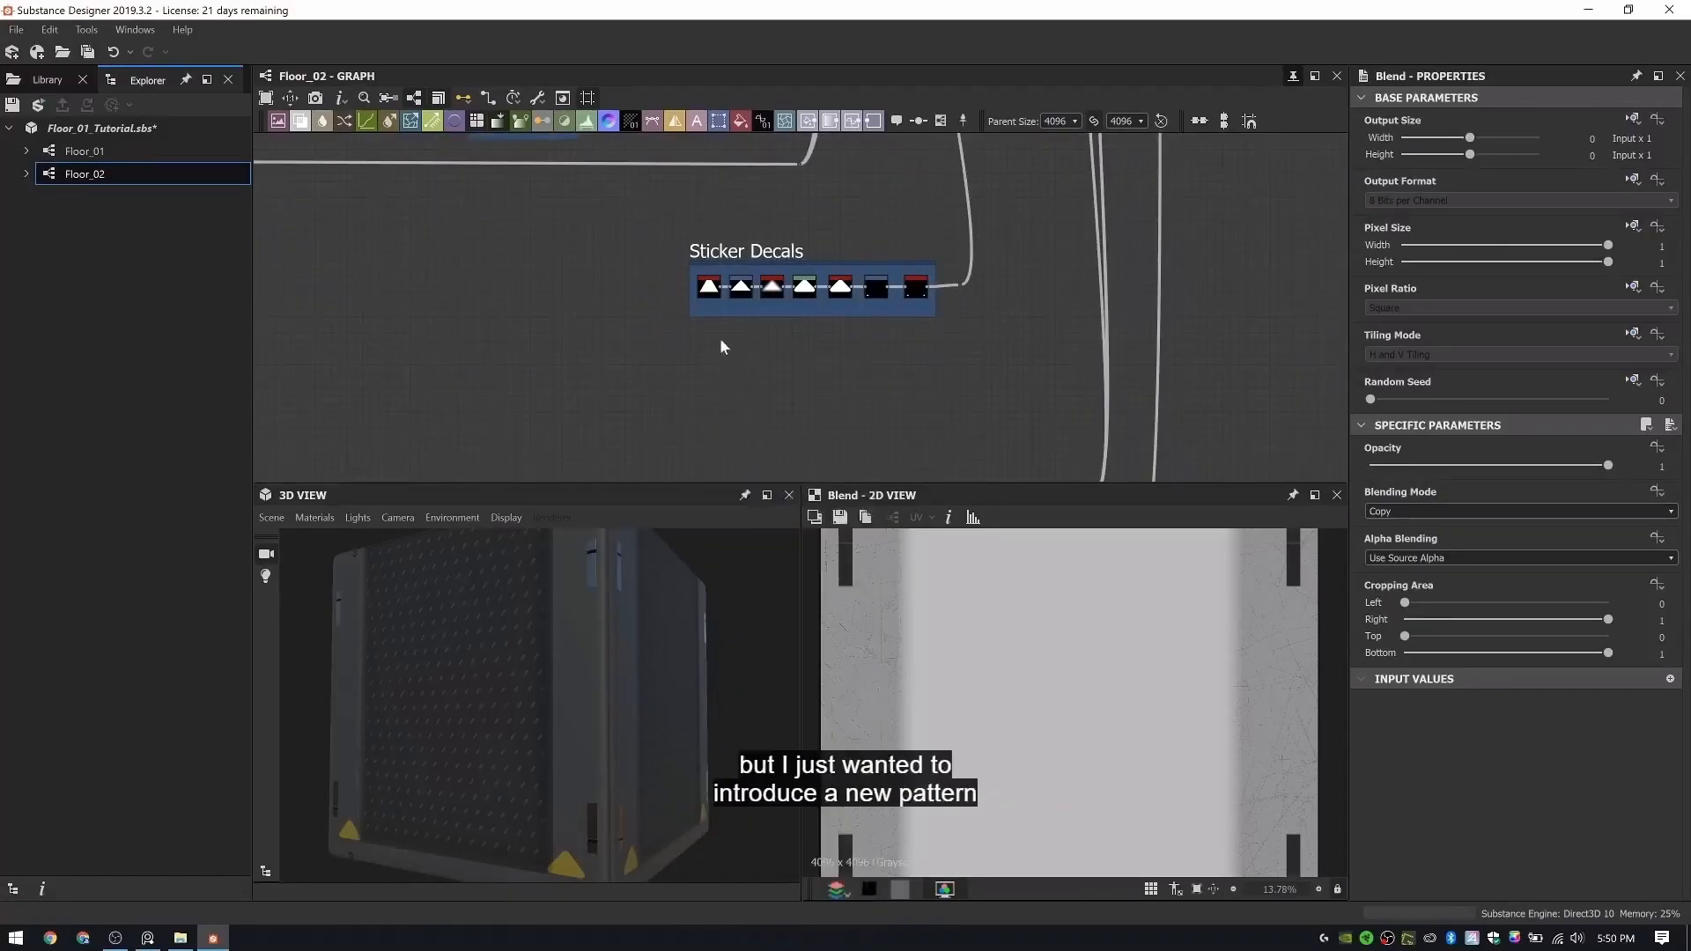
scroll(720, 336, "up", 1)
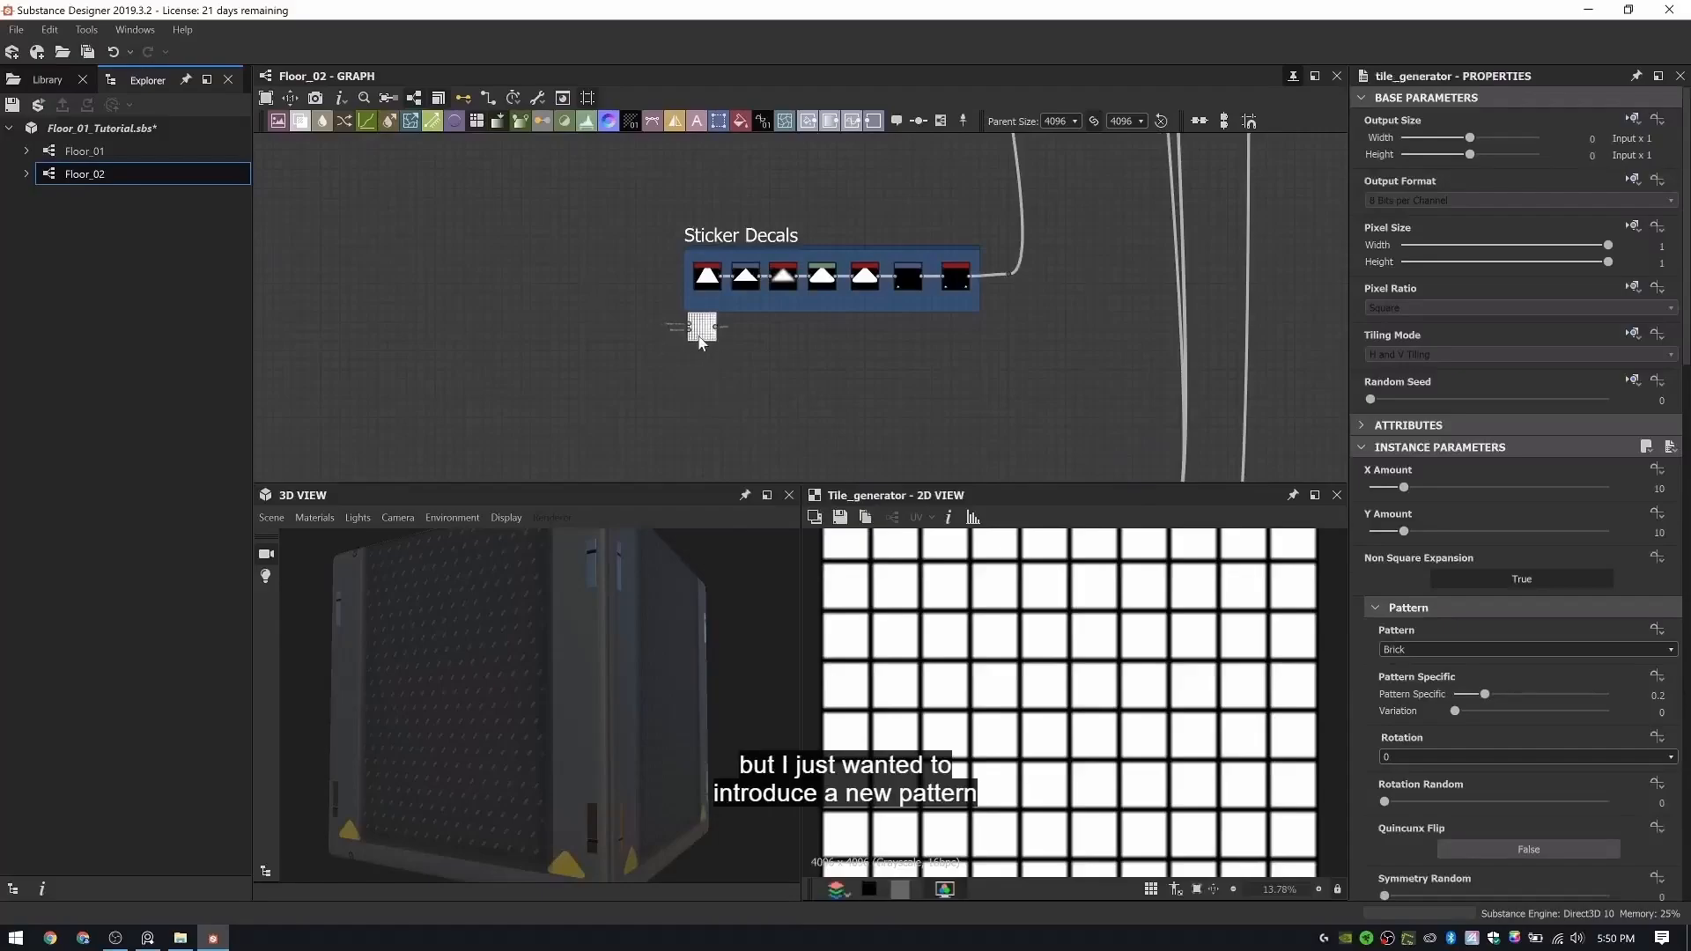
- Set the Tile Generator's X Amount to 1 and its Pattern to Square
scroll(1038, 673, "down", 4)
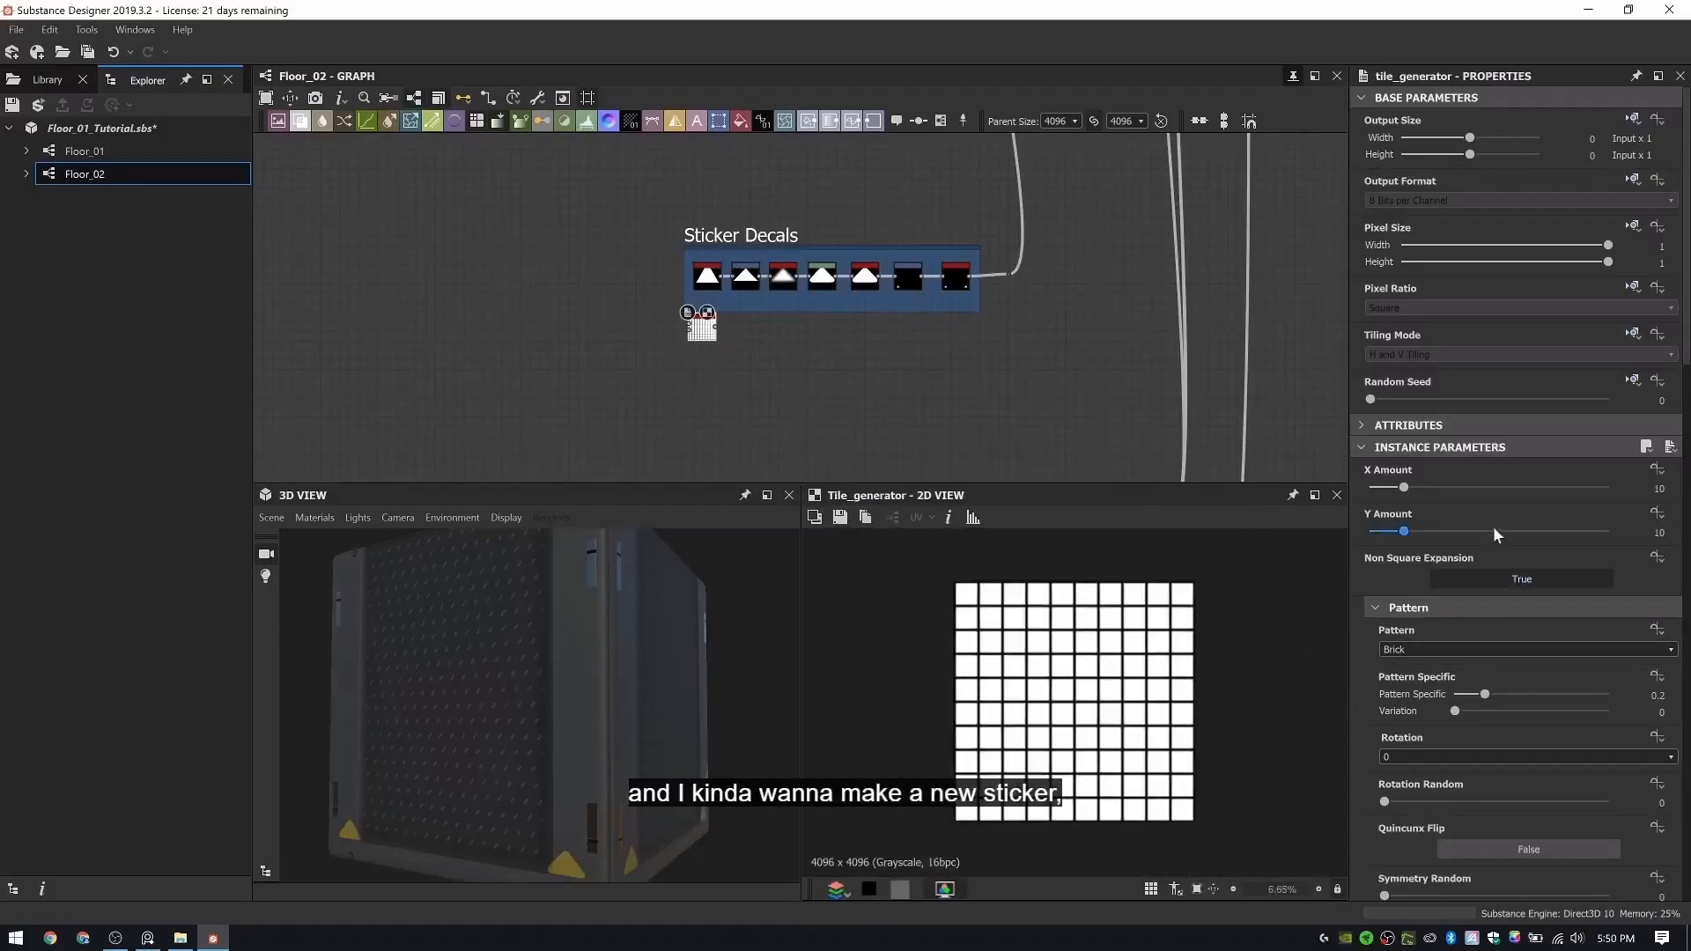
left_click_drag(1402, 488, 1369, 487)
key("ctrl+z")
key("ctrl+y")
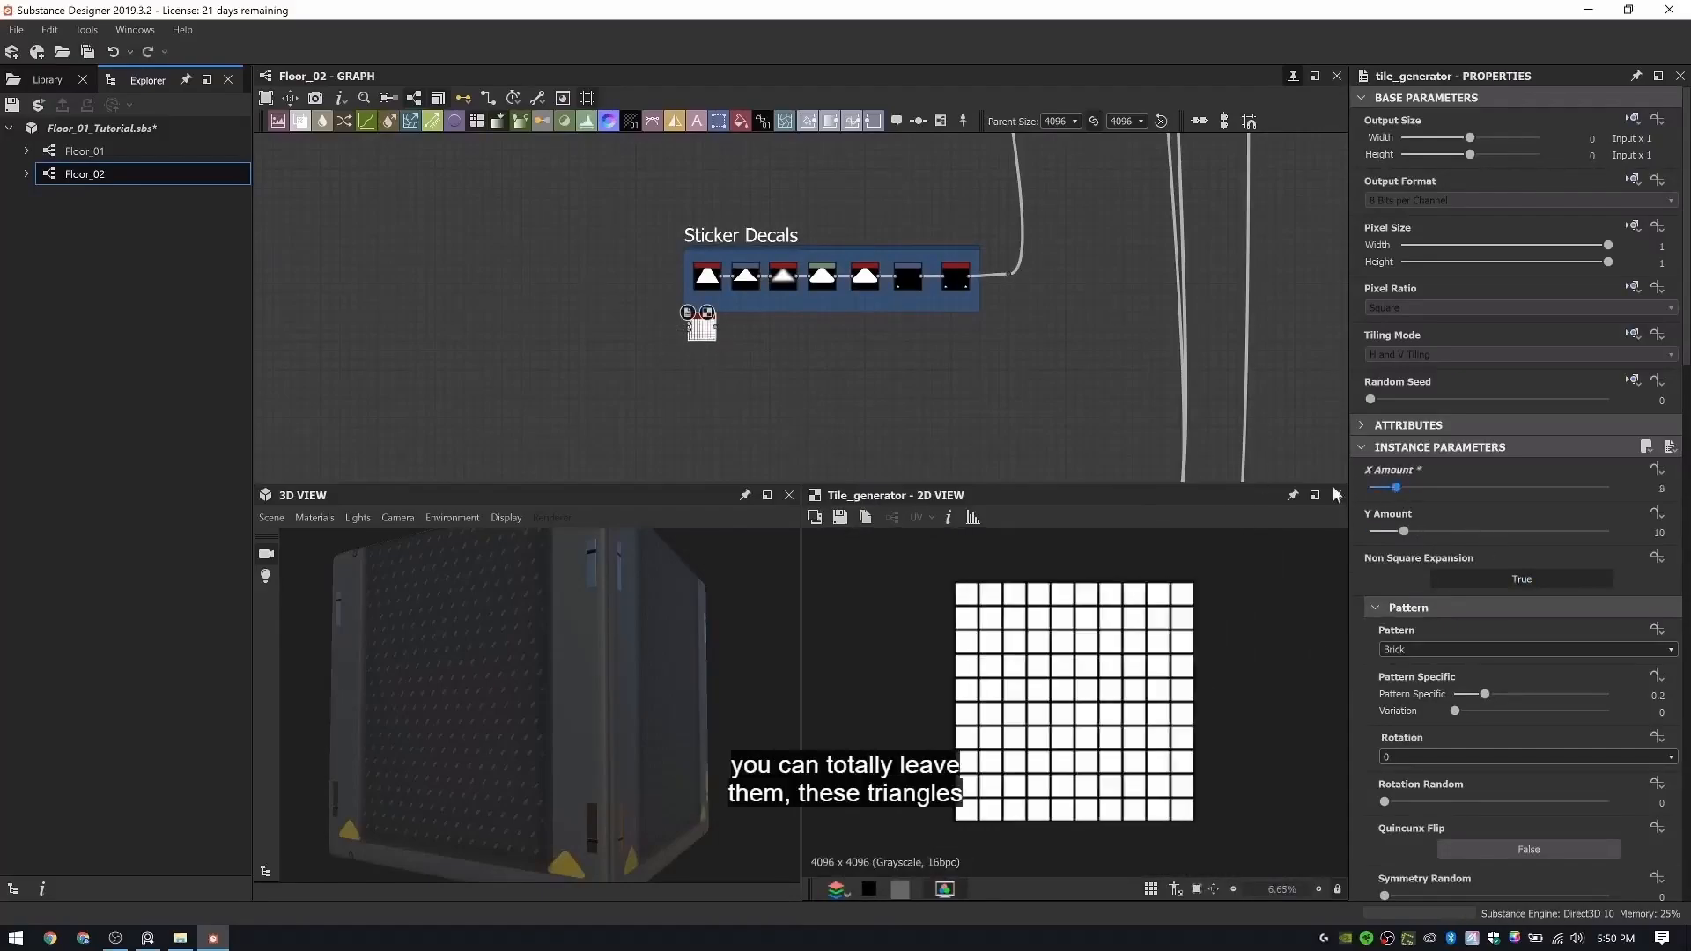
scroll(1430, 648, "down", 1)
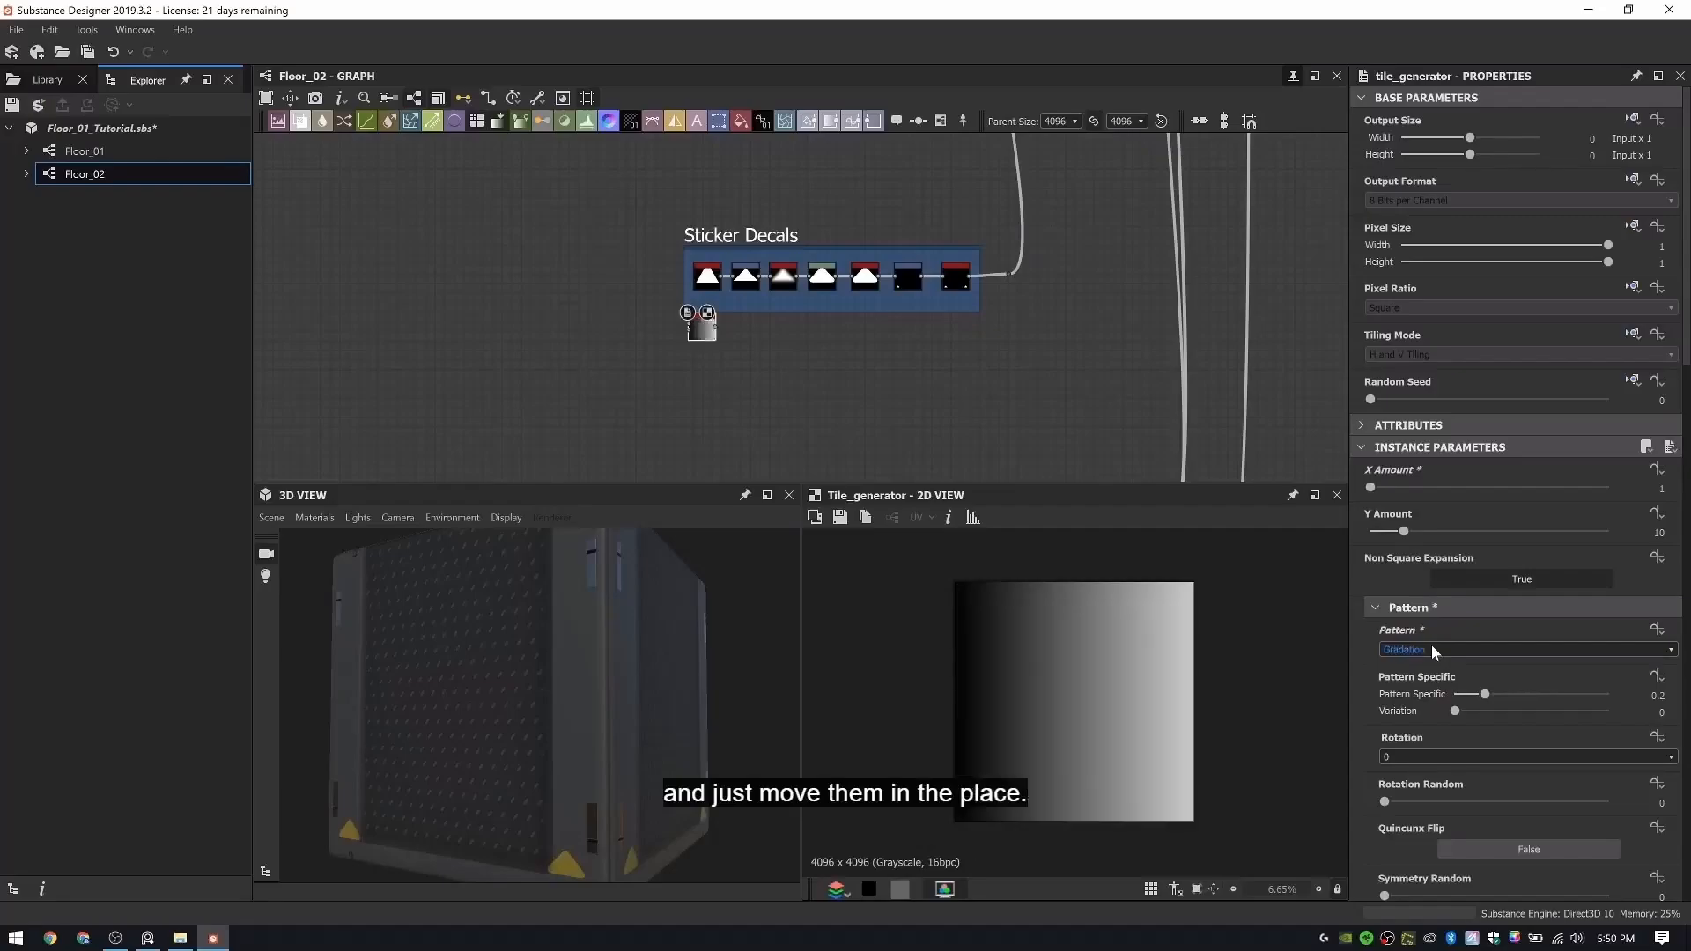
left_click(1430, 649)
left_click(1426, 672)
- Set the Tile Generator's Interstice Y to 0.34 to separate the tiles into horizontal stripes
scroll(1491, 750, "down", 2)
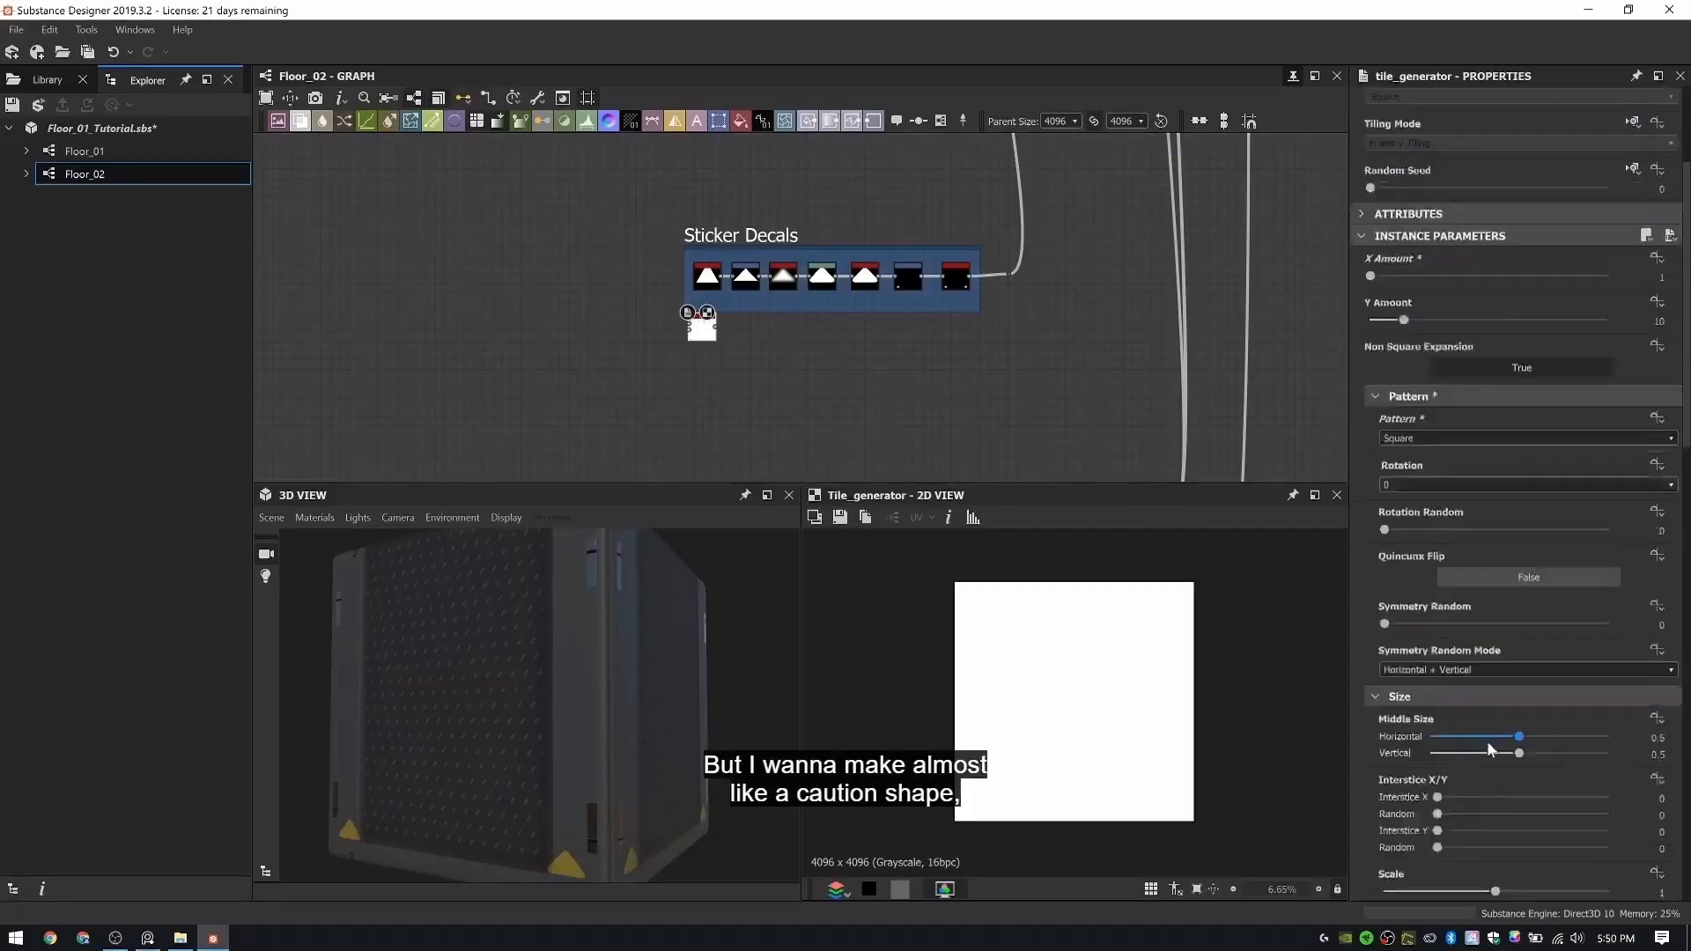
scroll(1490, 750, "down", 5)
scroll(1474, 731, "down", 2)
scroll(1480, 652, "up", 5)
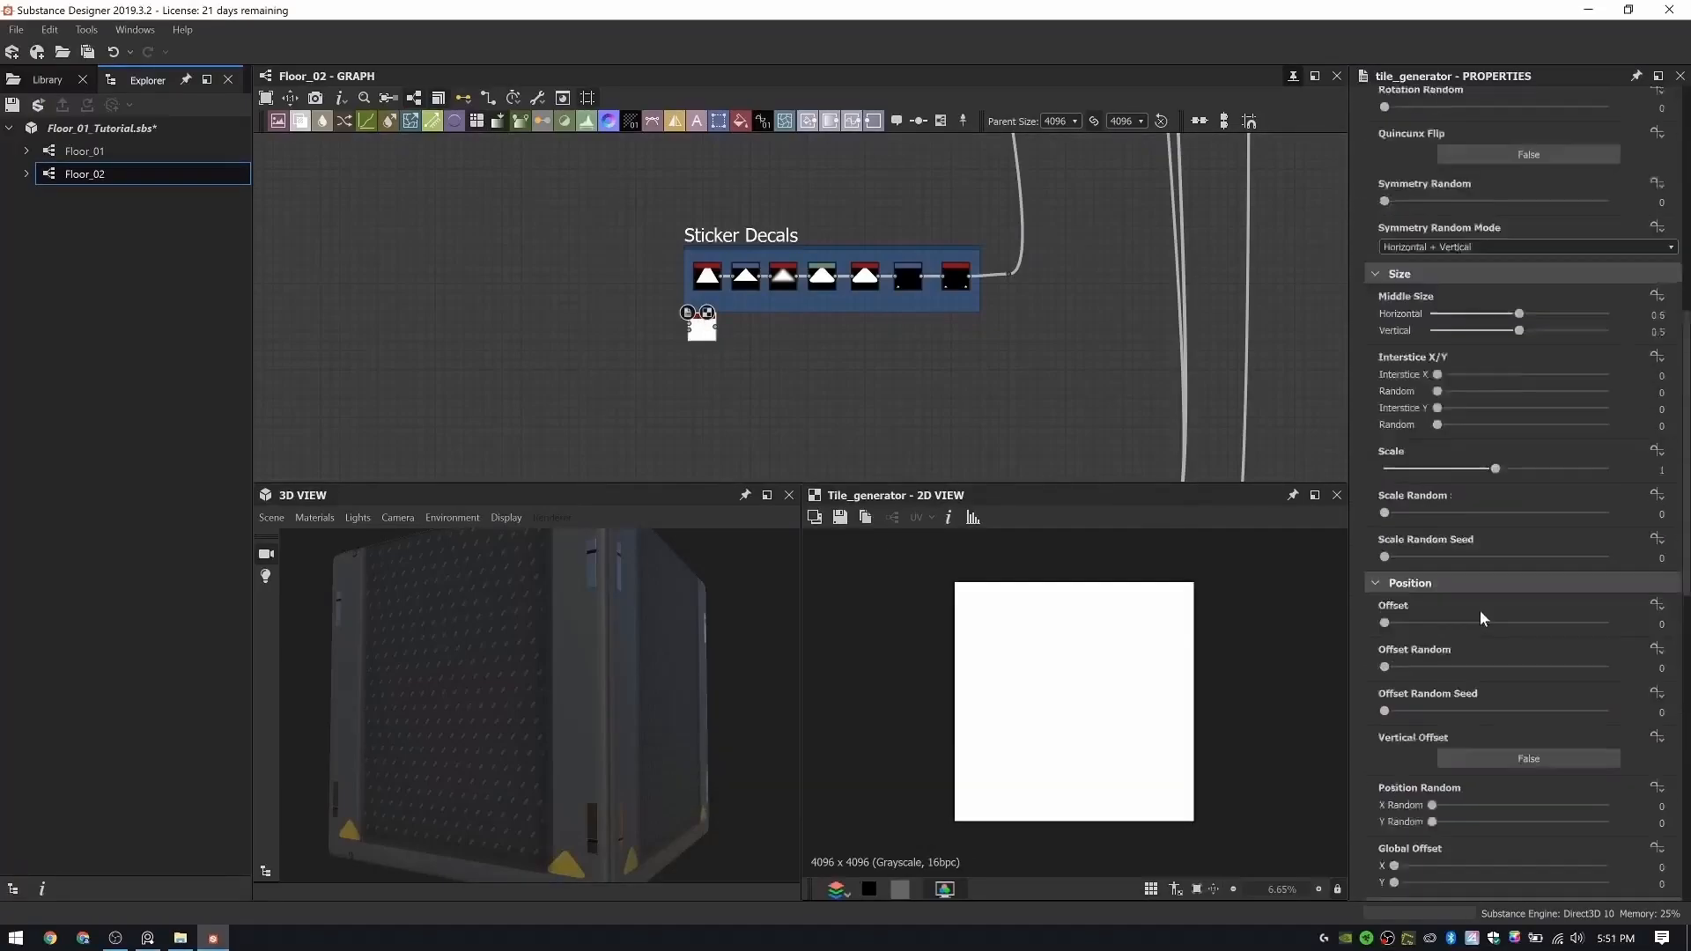
scroll(1450, 763, "down", 2)
scroll(1452, 773, "down", 4)
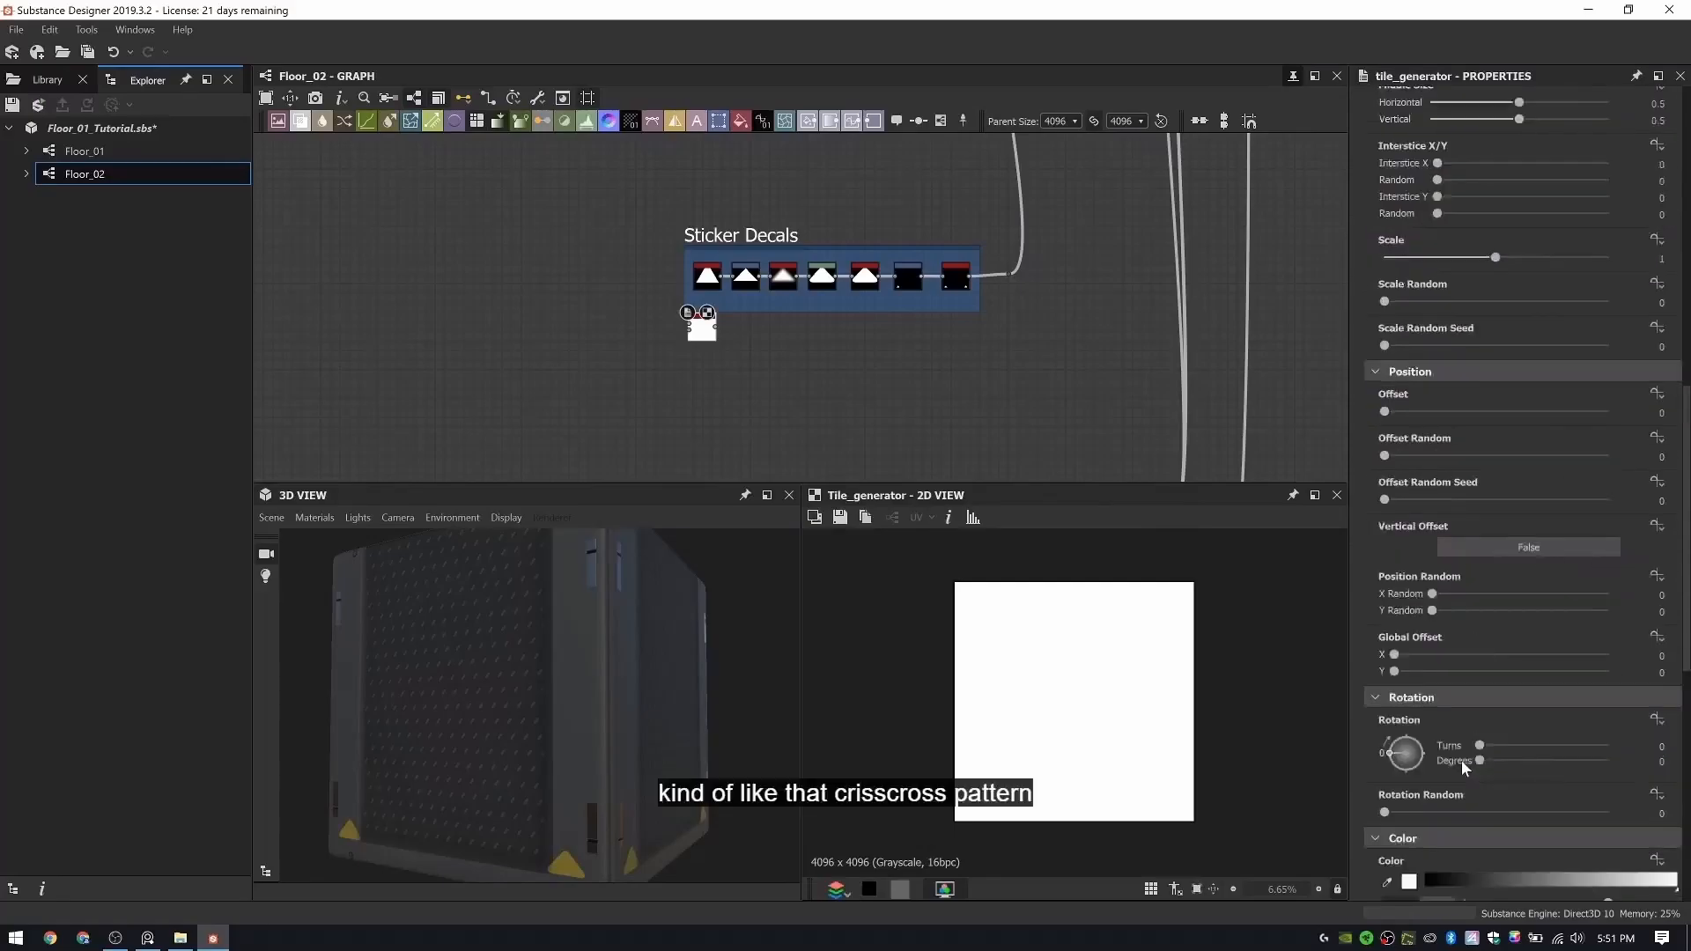
scroll(1458, 748, "up", 4)
left_click_drag(1439, 324, 1495, 357)
key("ctrl+z")
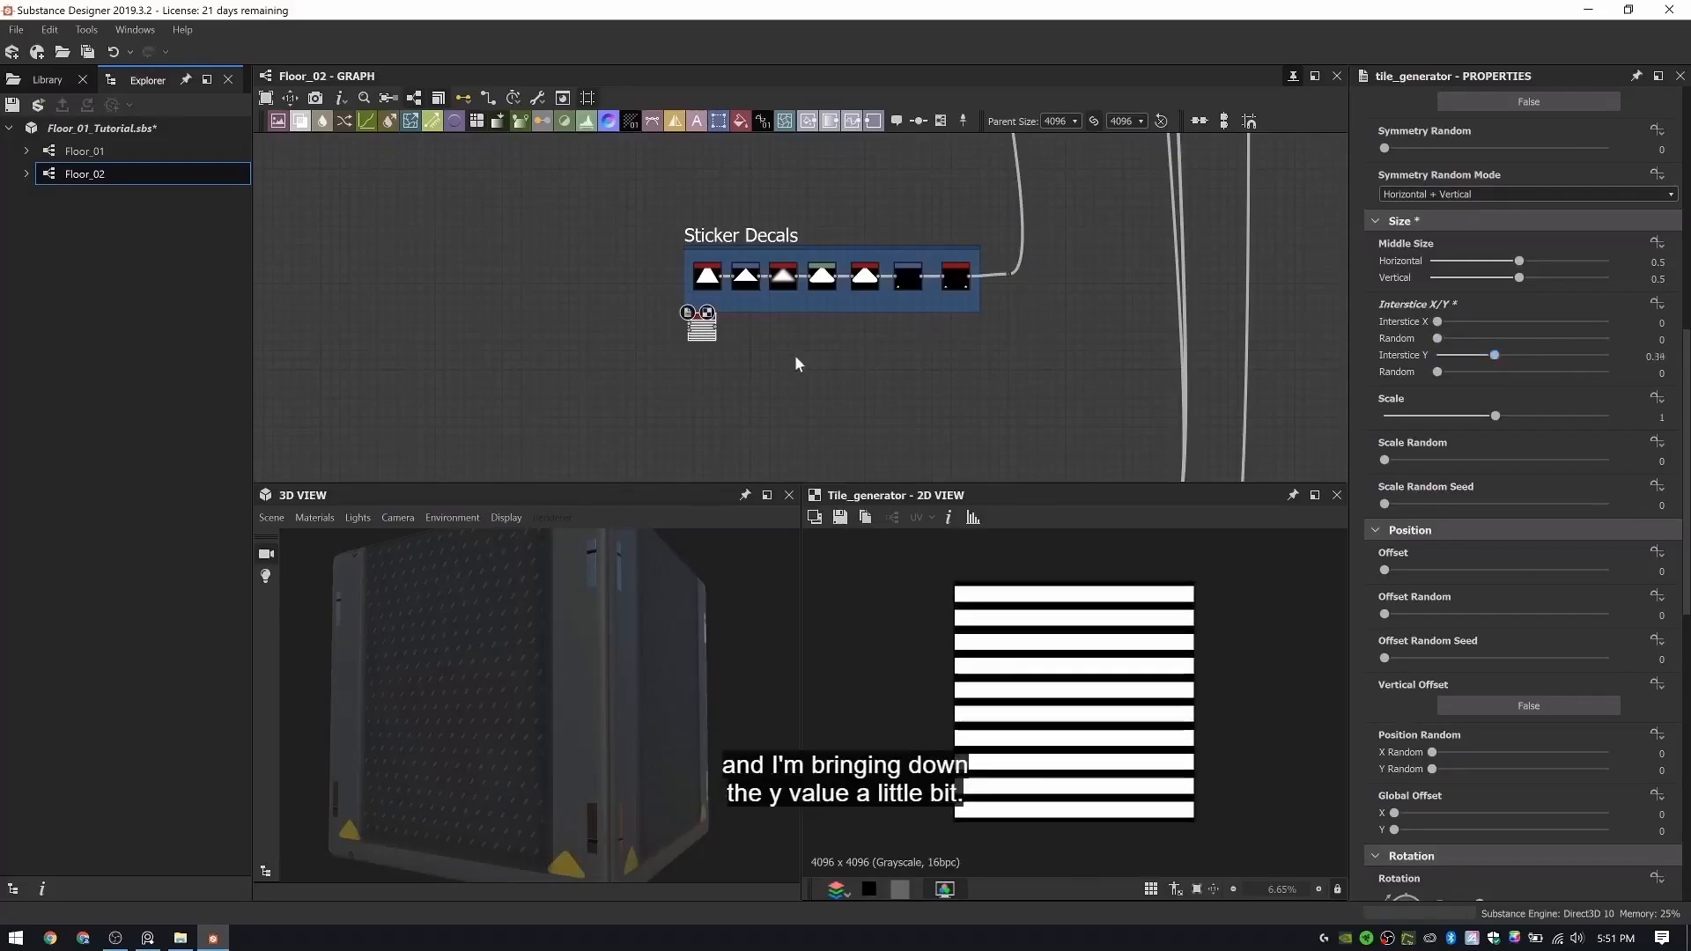
- Feed the Tile Generator into a new Safe Transform Grayscale node and rotate the stripes 47 degrees
key("space")
type("safe")
left_click(862, 421)
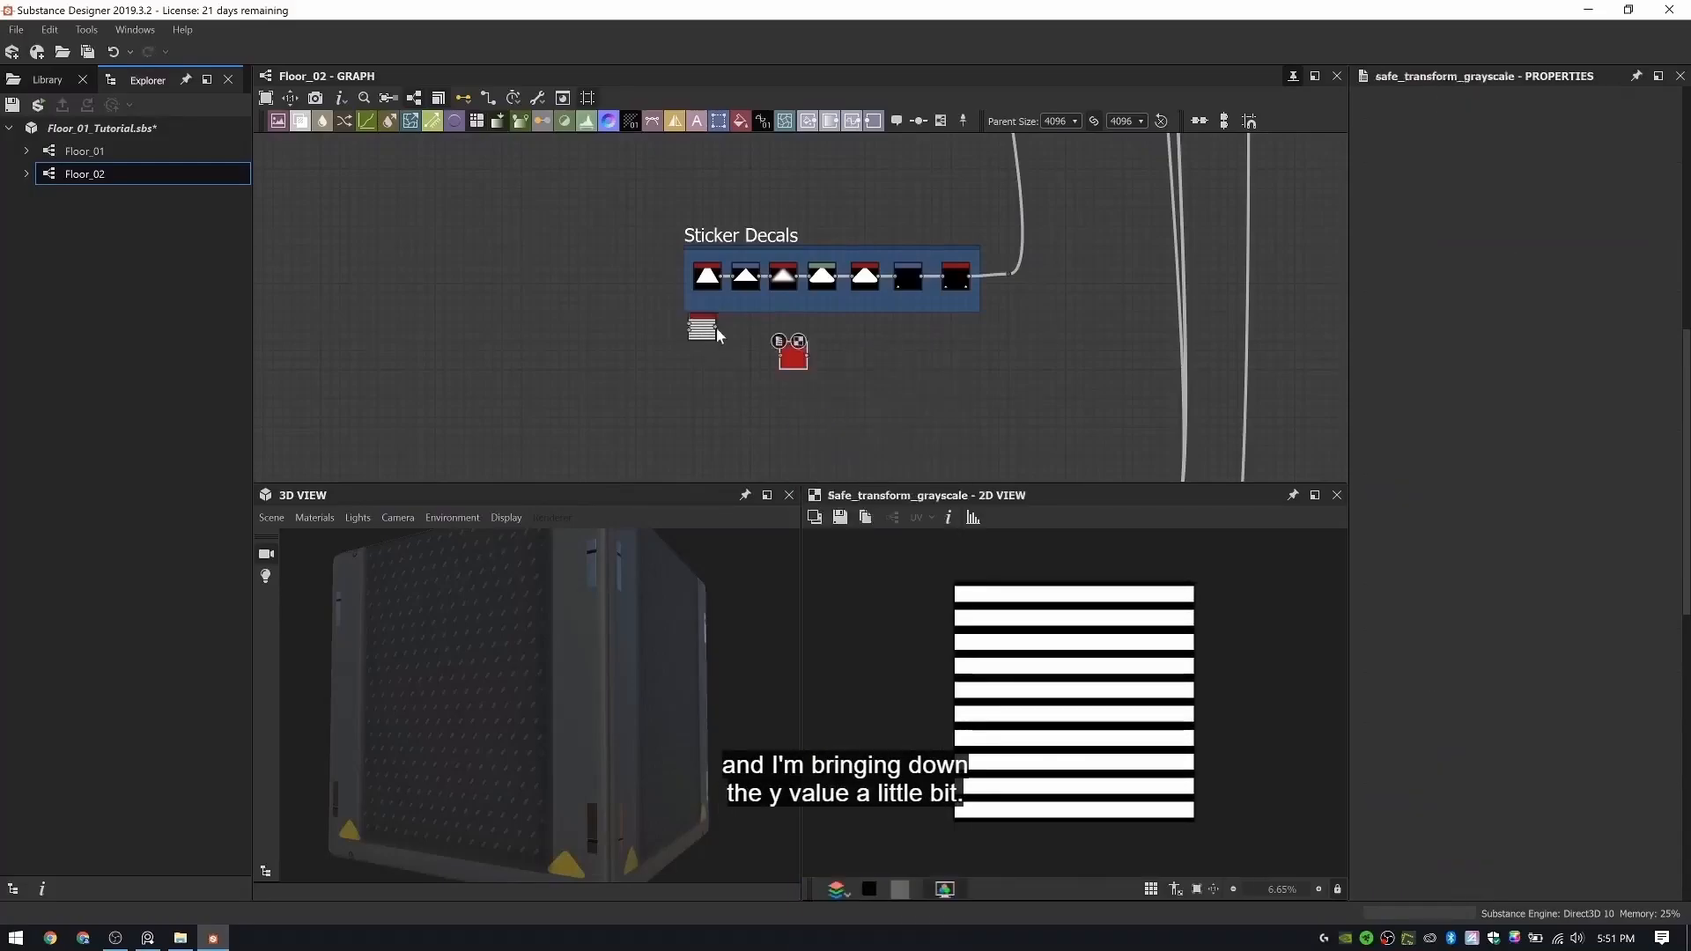
left_click_drag(716, 328, 707, 365)
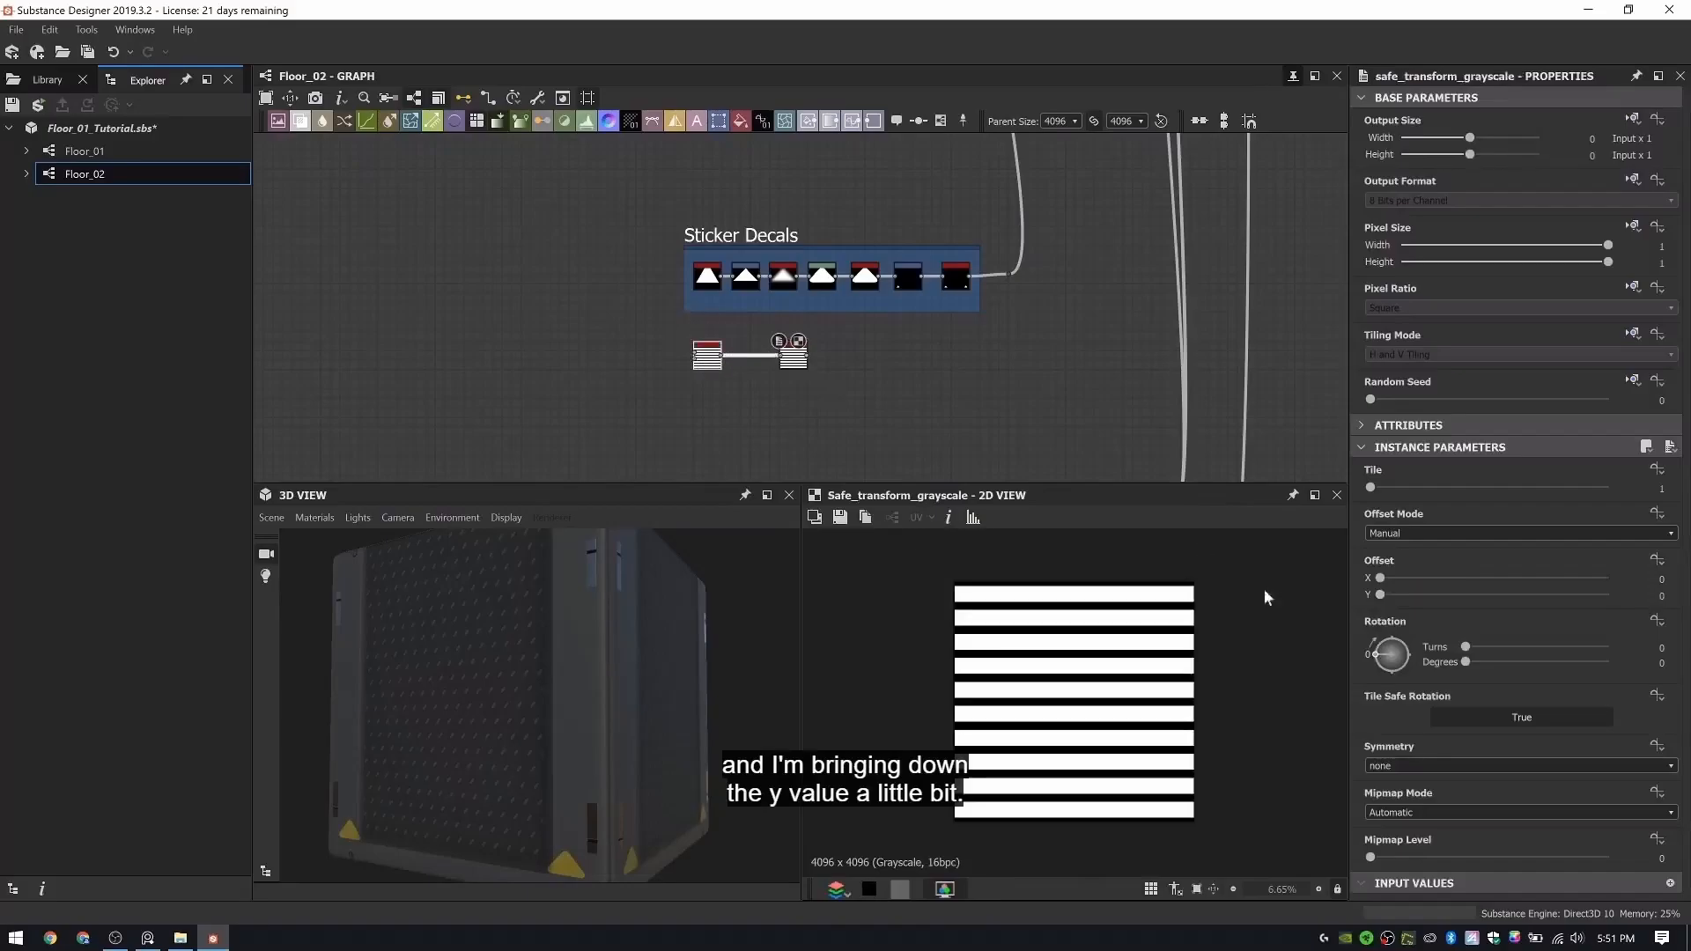
left_click_drag(1377, 655, 1381, 643)
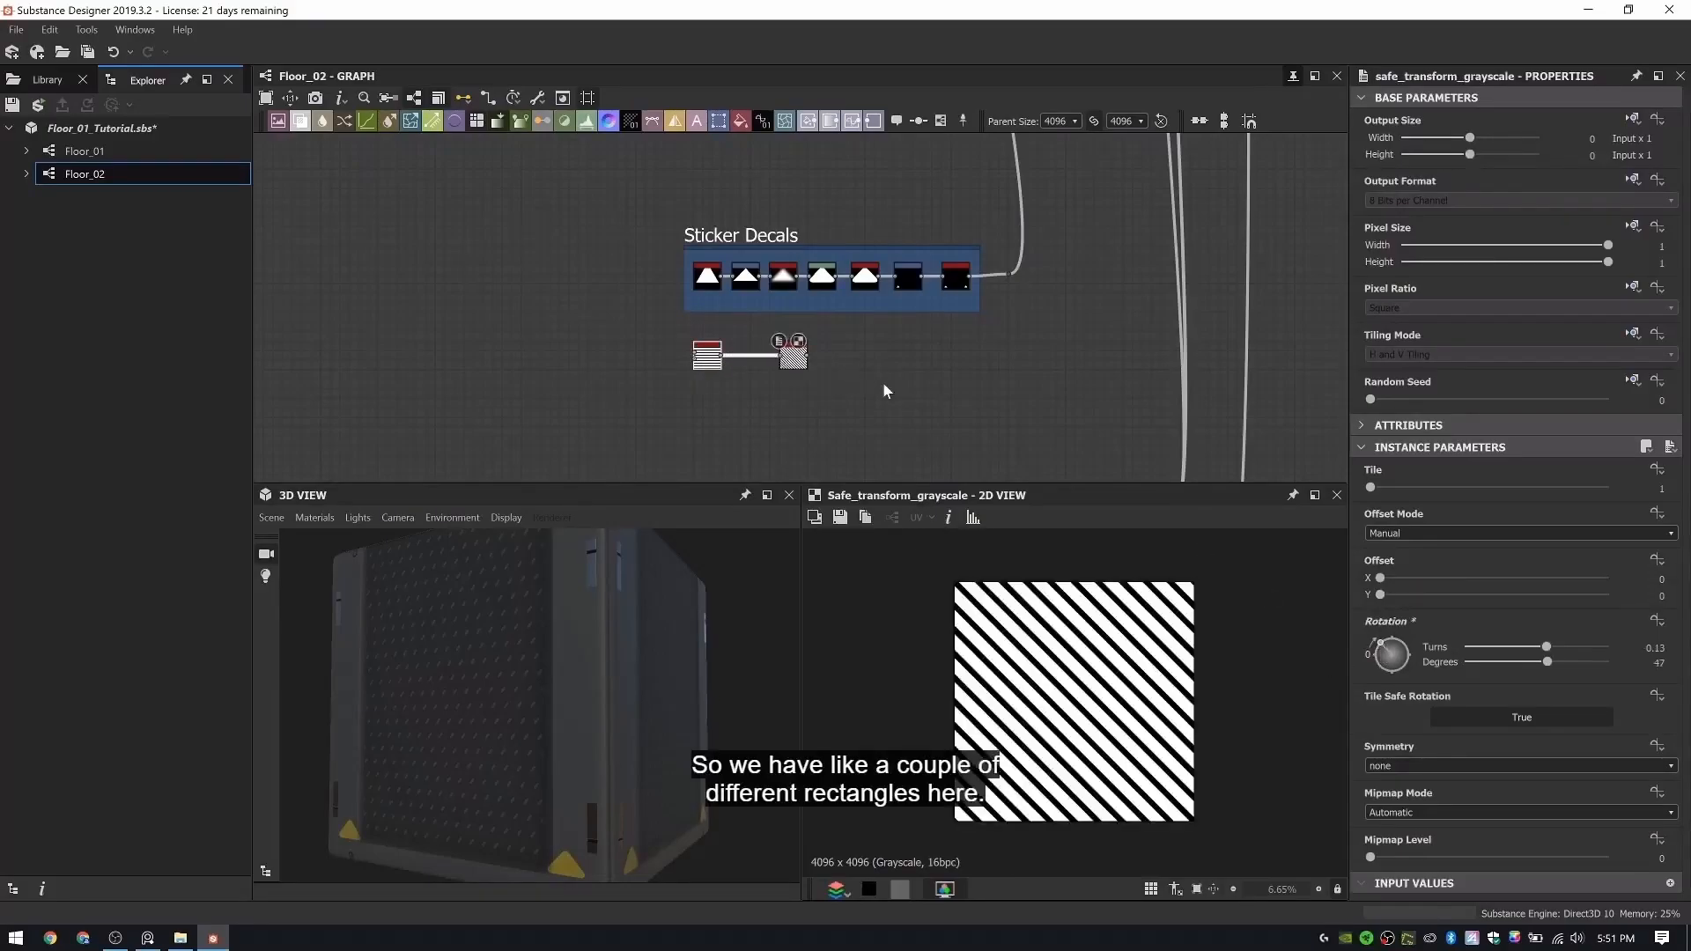
- Add a square Shape node below the Safe Transform and set its X size to 0.07
key("space")
type("shape")
key("Return")
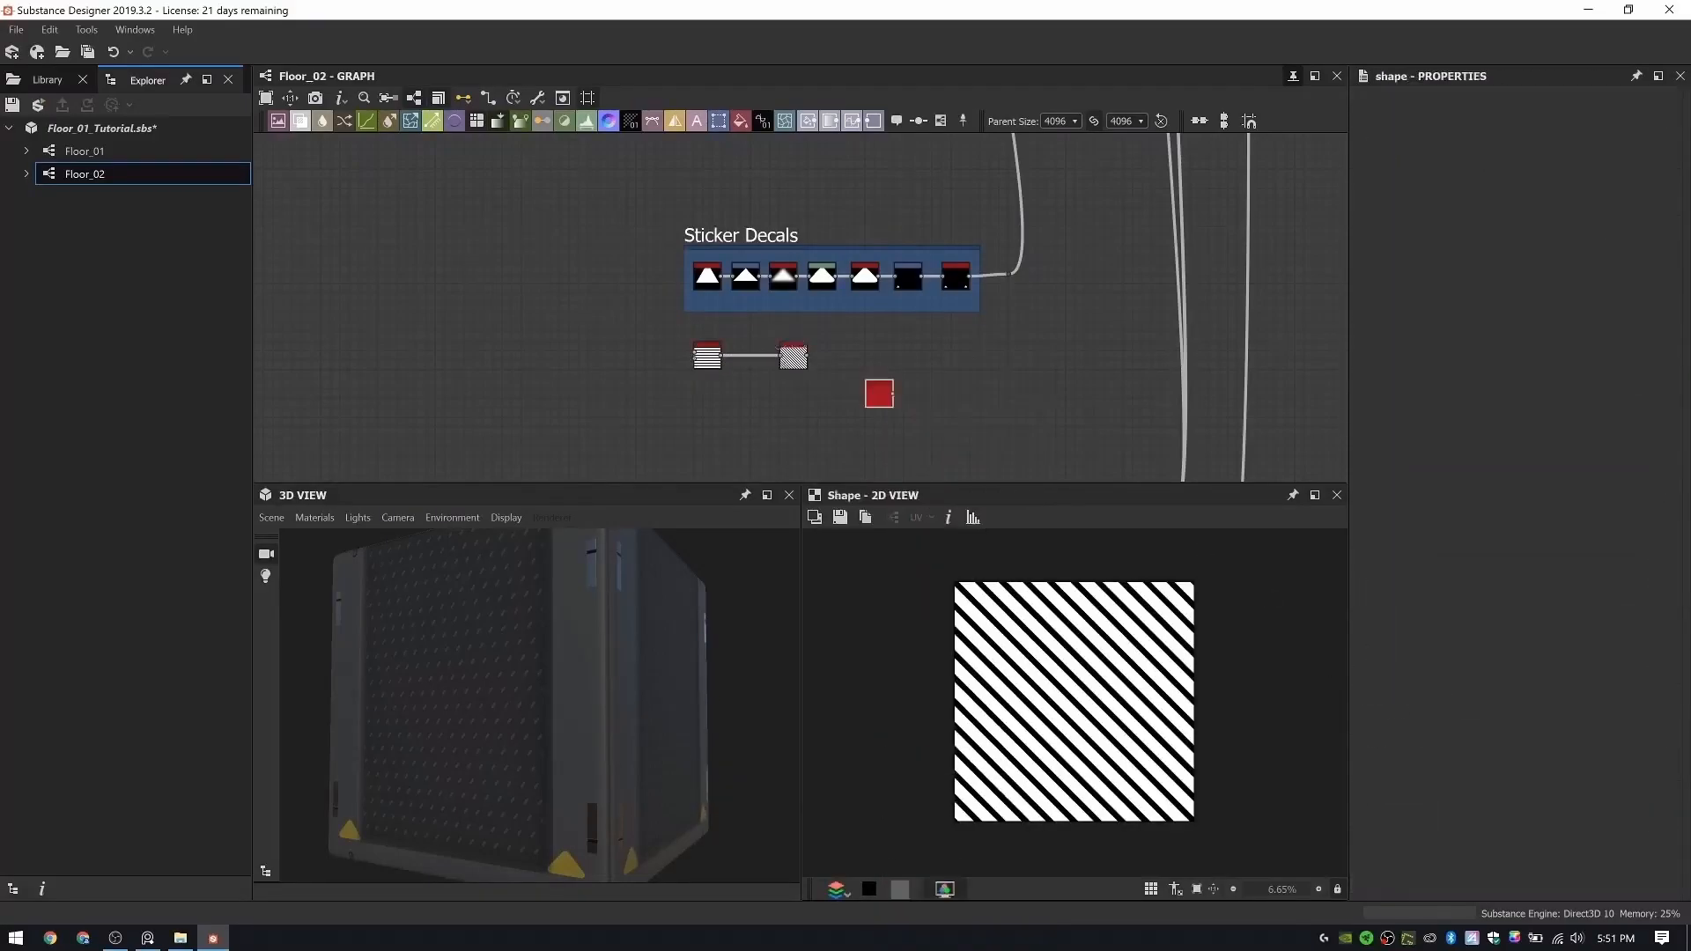
scroll(877, 395, "up", 4)
left_click_drag(895, 417, 686, 418)
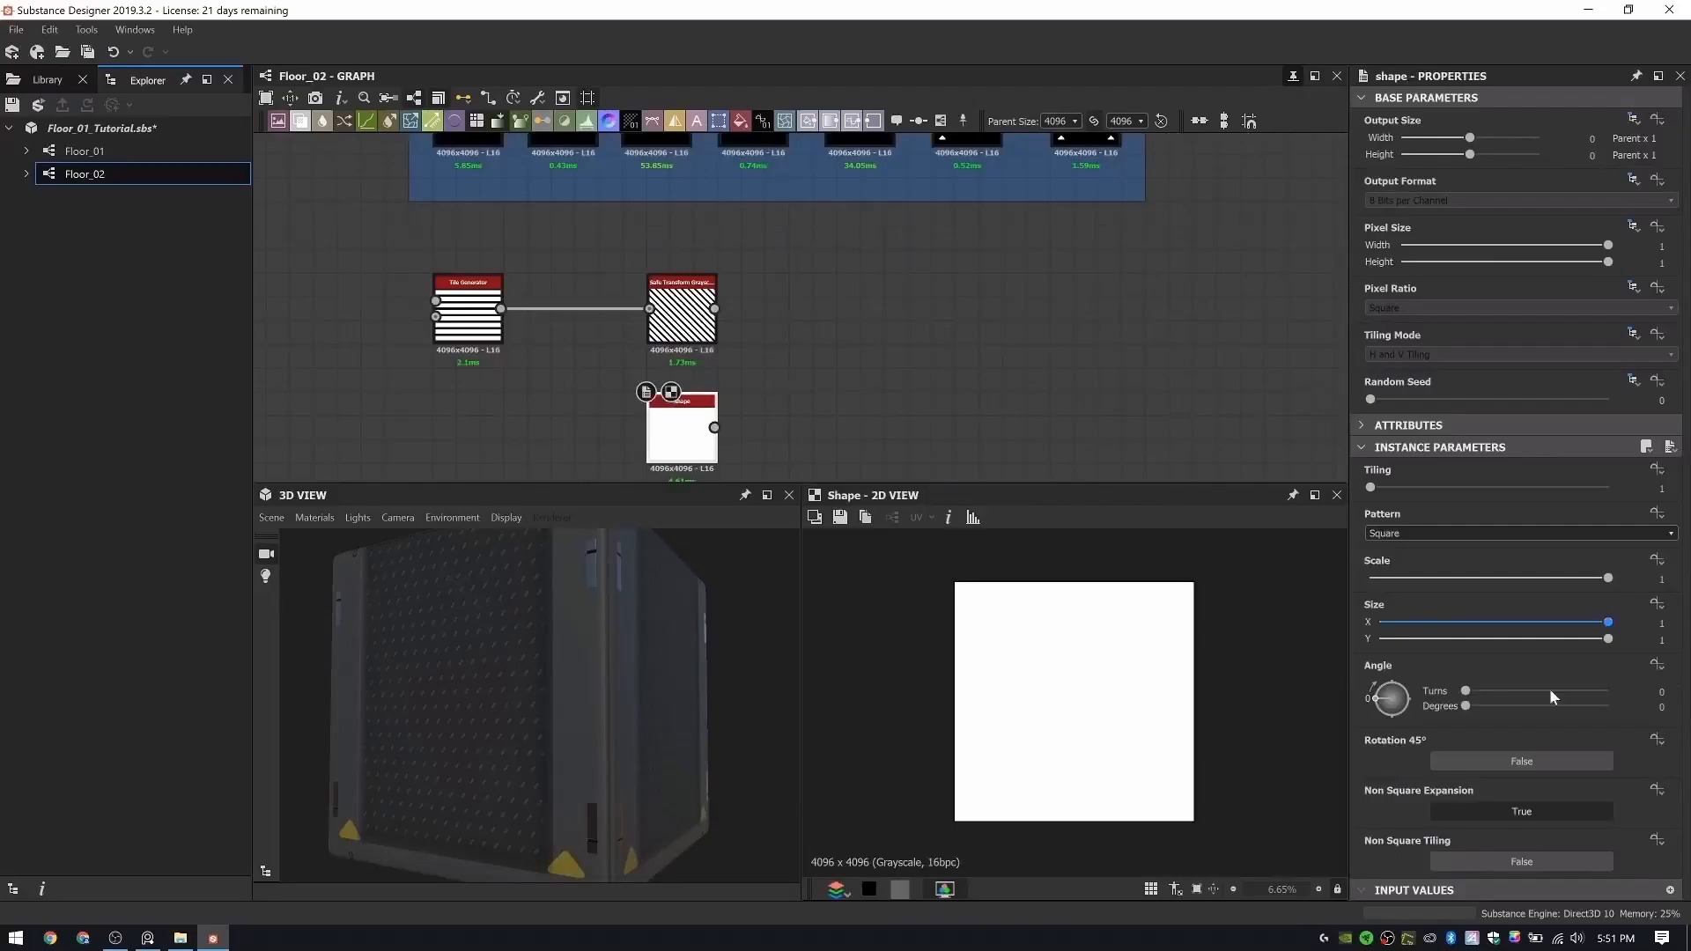
left_click_drag(1575, 632, 1396, 635)
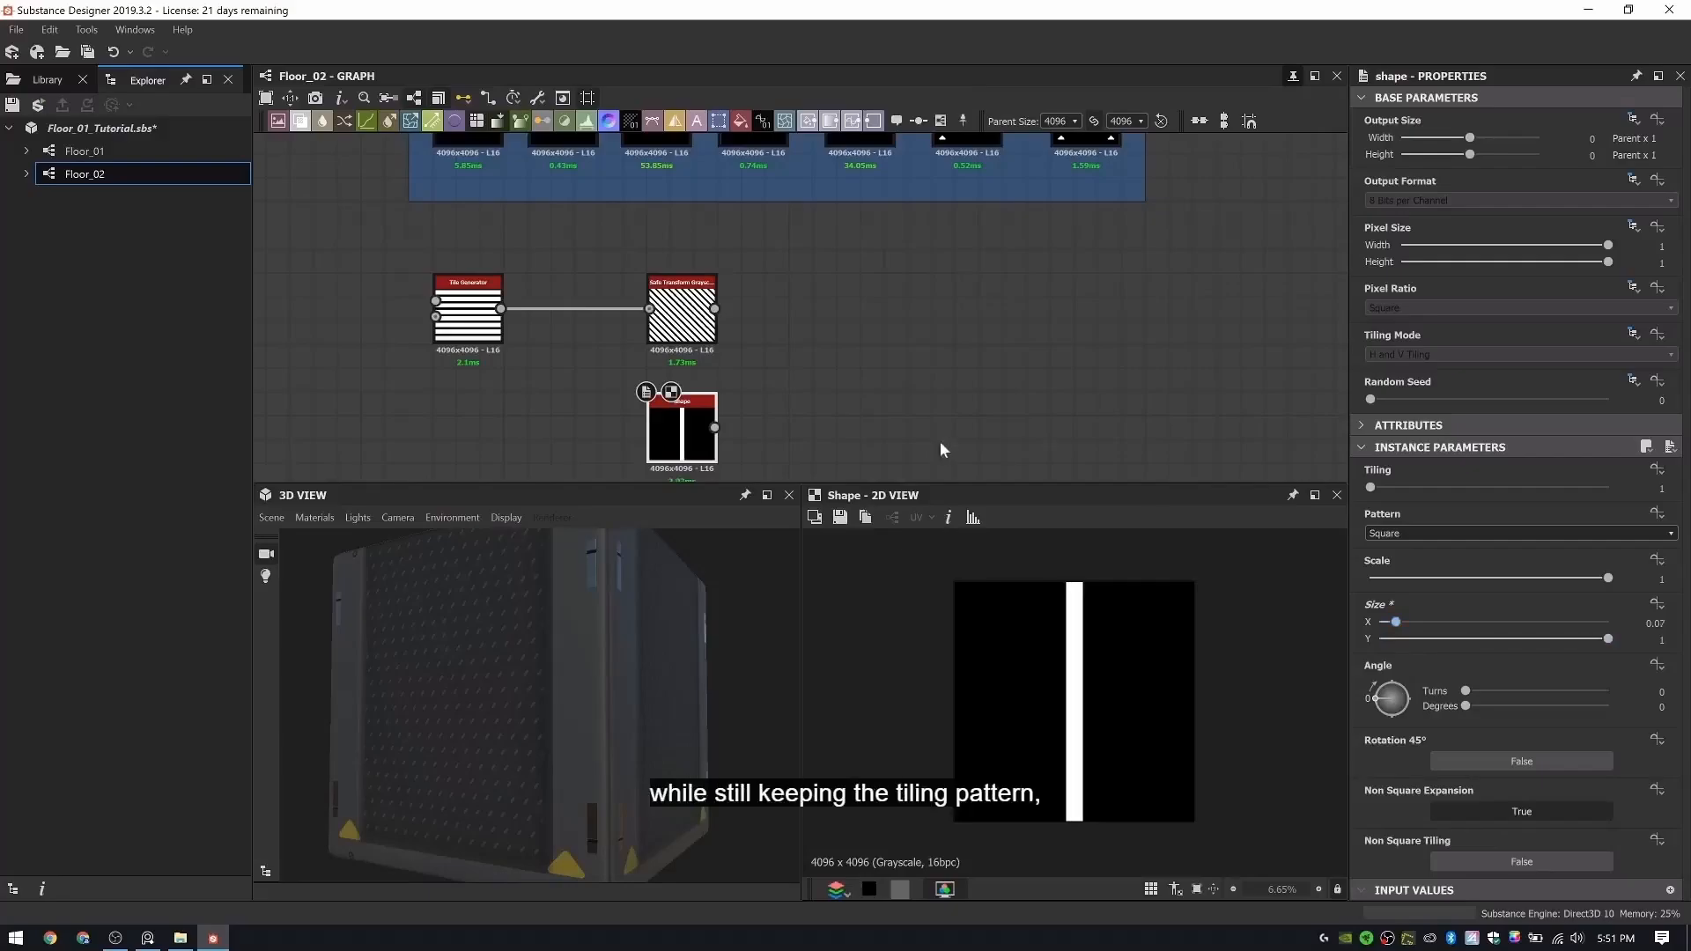
- Combine the Safe Transform stripes and the Shape in a new Blend node set to Subtract
key("space")
left_click(925, 413)
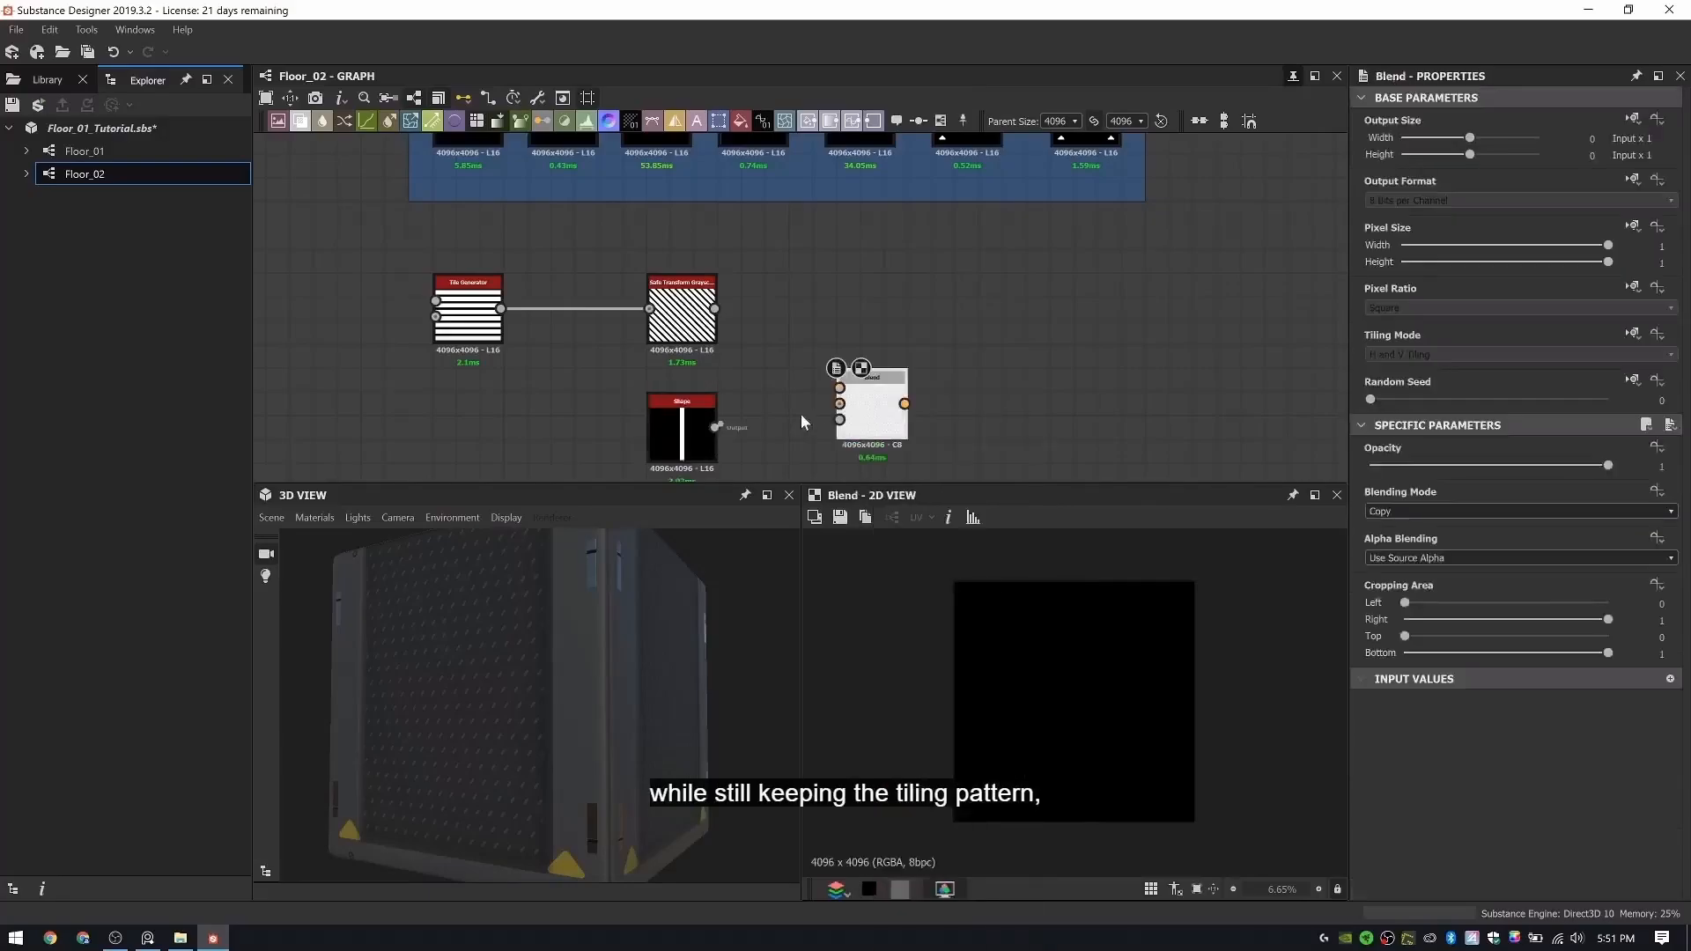
left_click_drag(861, 395, 842, 357)
left_click(1444, 516)
left_click(1444, 515)
scroll(1444, 515, "down", 2)
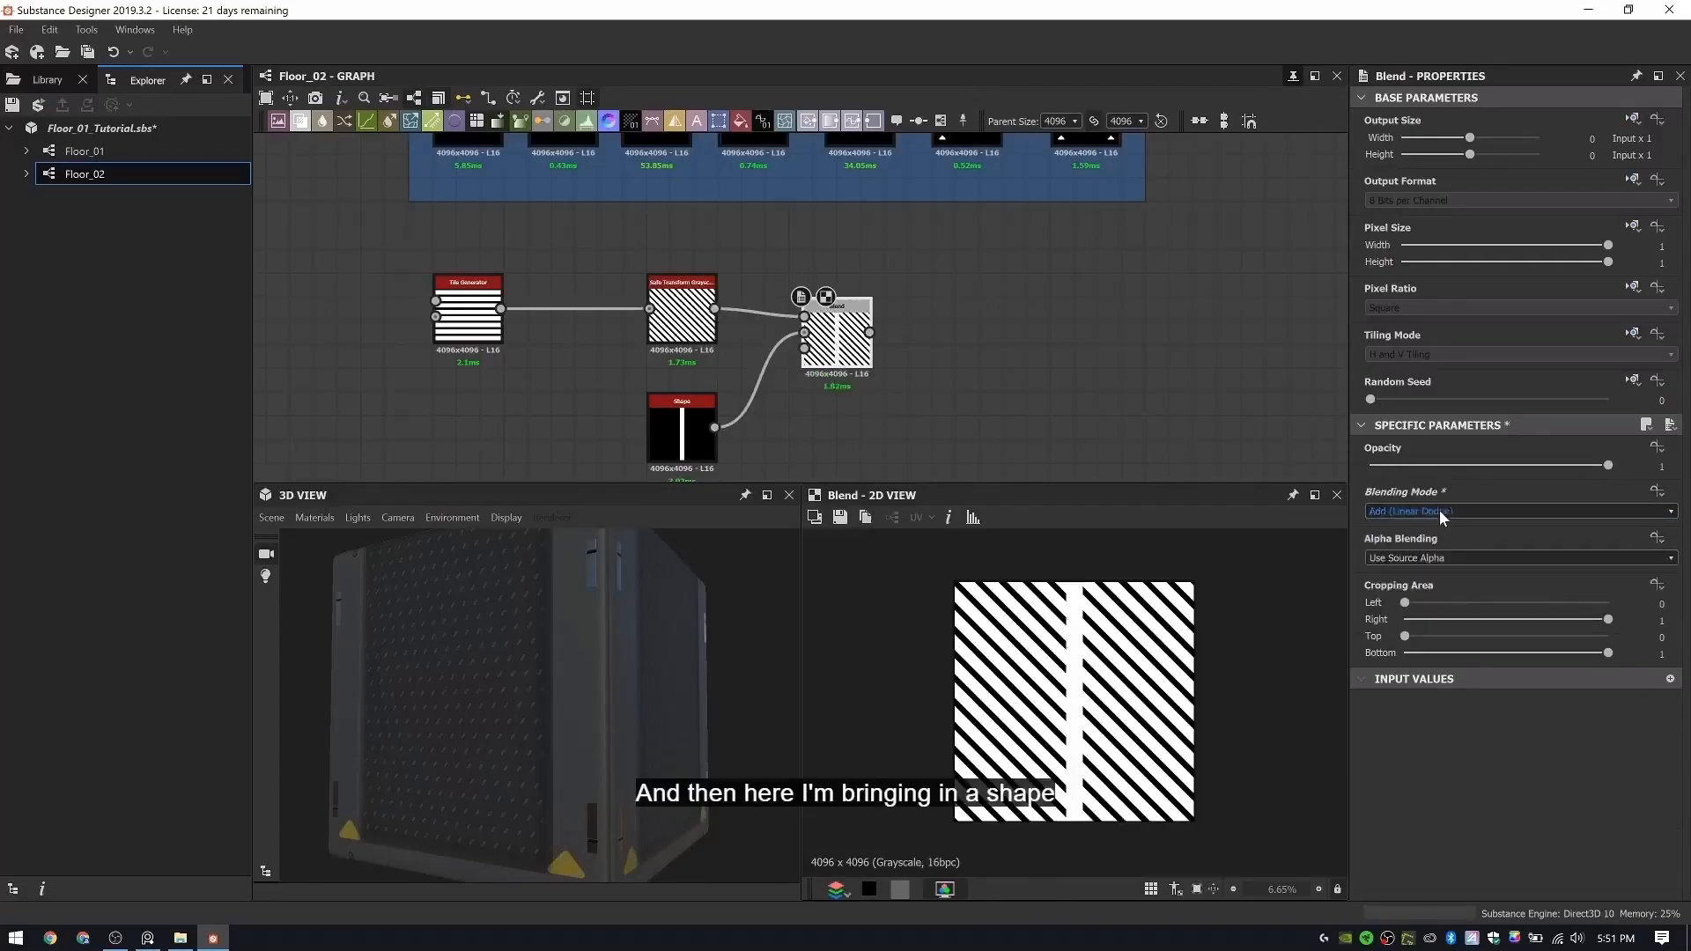
scroll(887, 281, "down", 1)
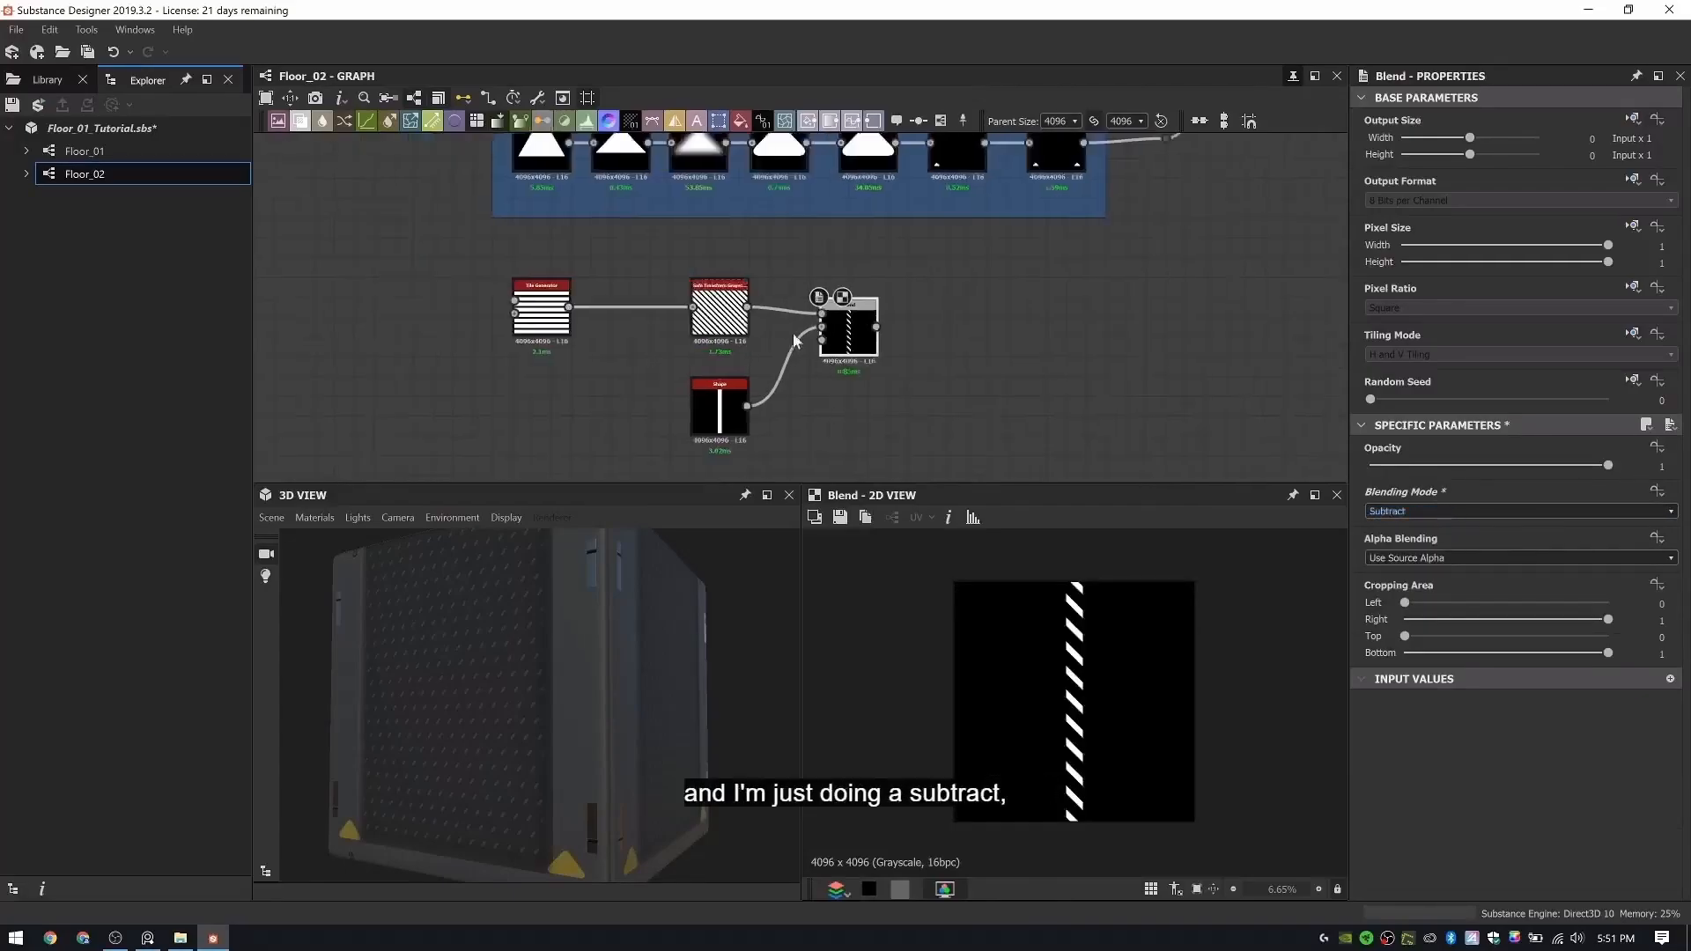
- Feed the stripe Blend into a new Transformation 2D node and line both nodes up beside the Shape
middle_click_drag(1064, 321, 921, 351)
key("space")
type("tr")
left_click(971, 391)
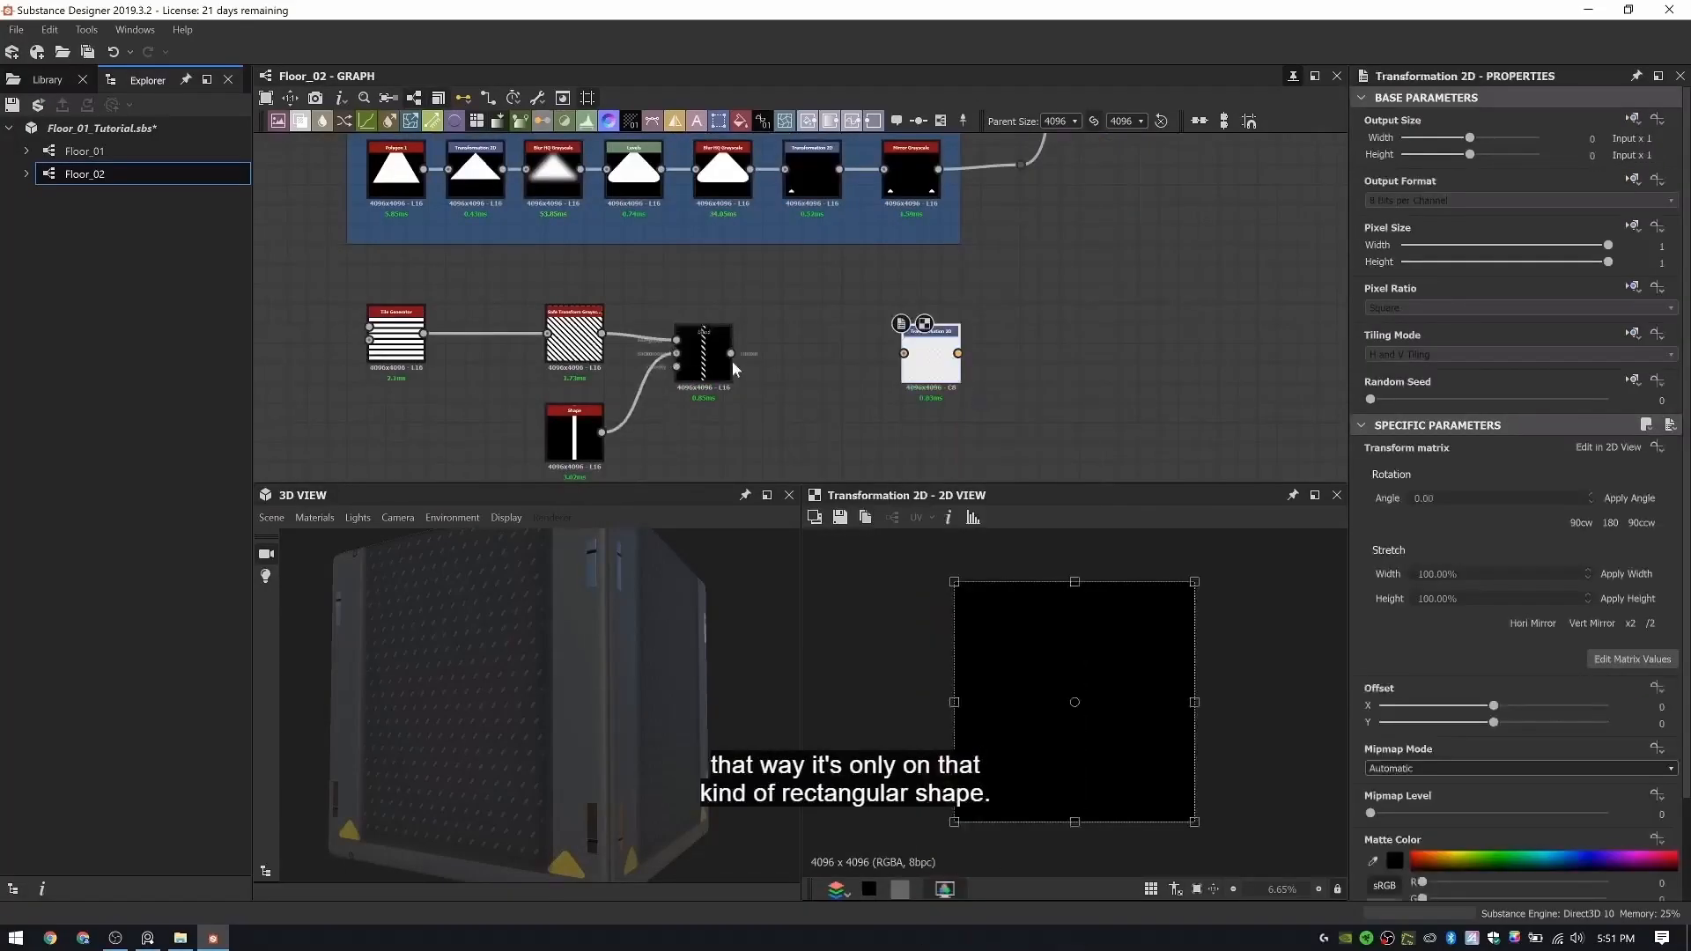
left_click_drag(844, 380, 903, 354)
left_click_drag(717, 370, 728, 450)
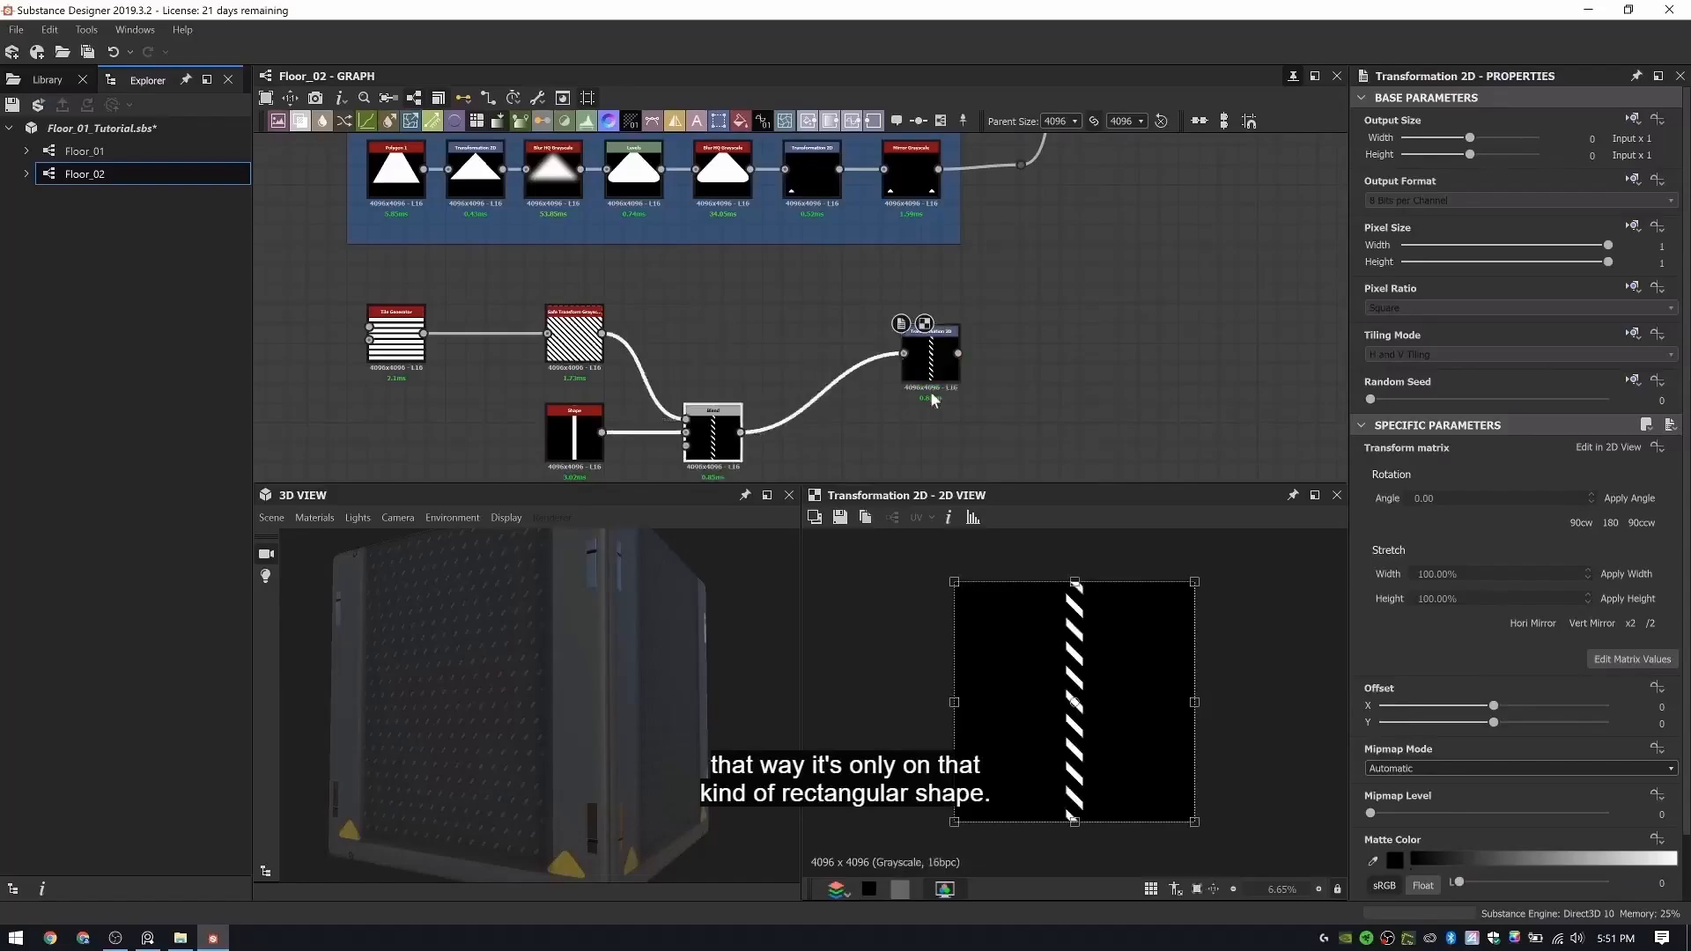
left_click_drag(938, 378, 839, 457)
- Connect the Transformation 2D output to the dot node after the Sticker Decals chain and inspect the panel in 3D
scroll(948, 355, "down", 4)
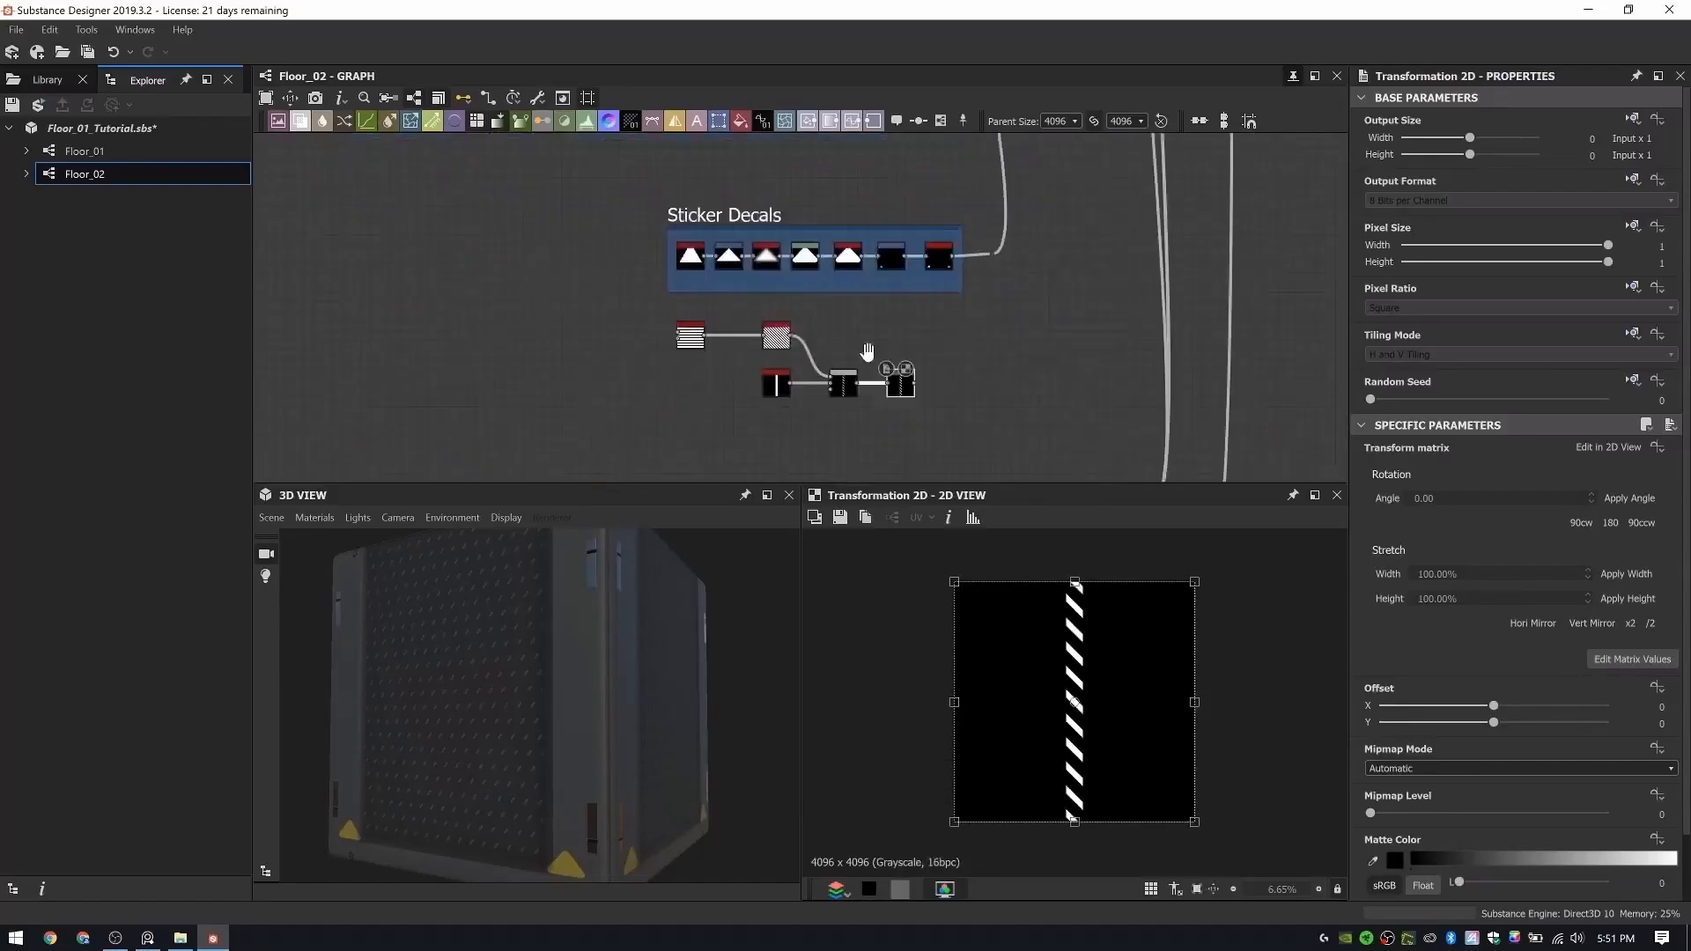
scroll(827, 382, "up", 3)
left_click_drag(814, 407, 947, 182)
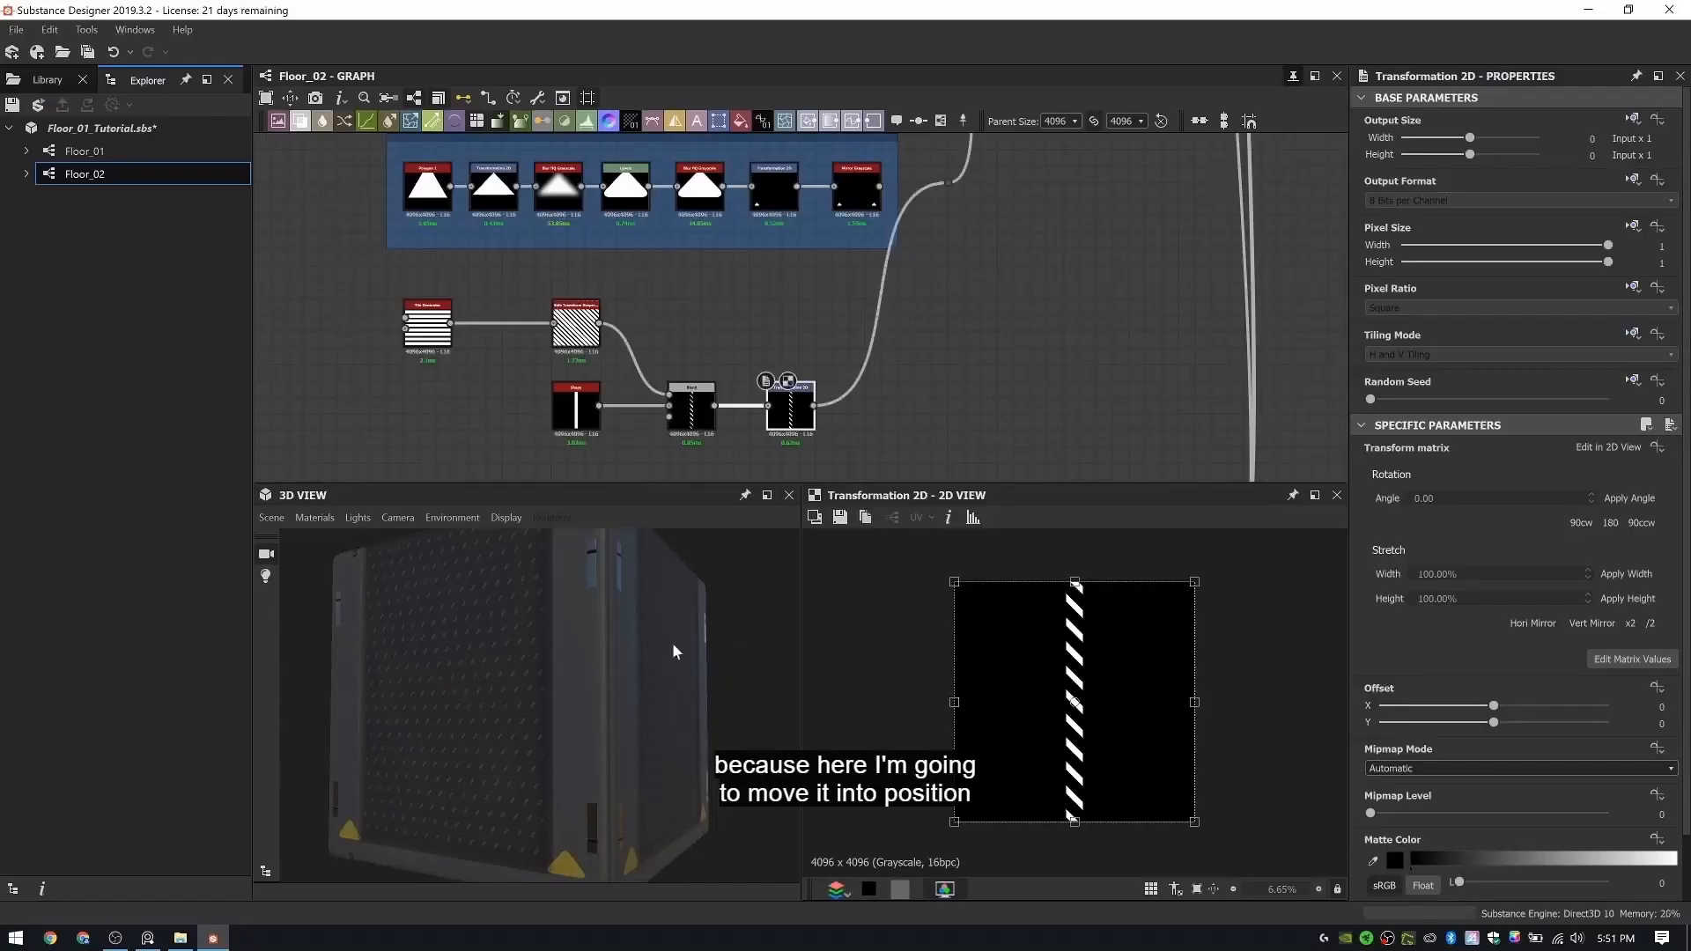
left_click_drag(611, 743, 637, 718)
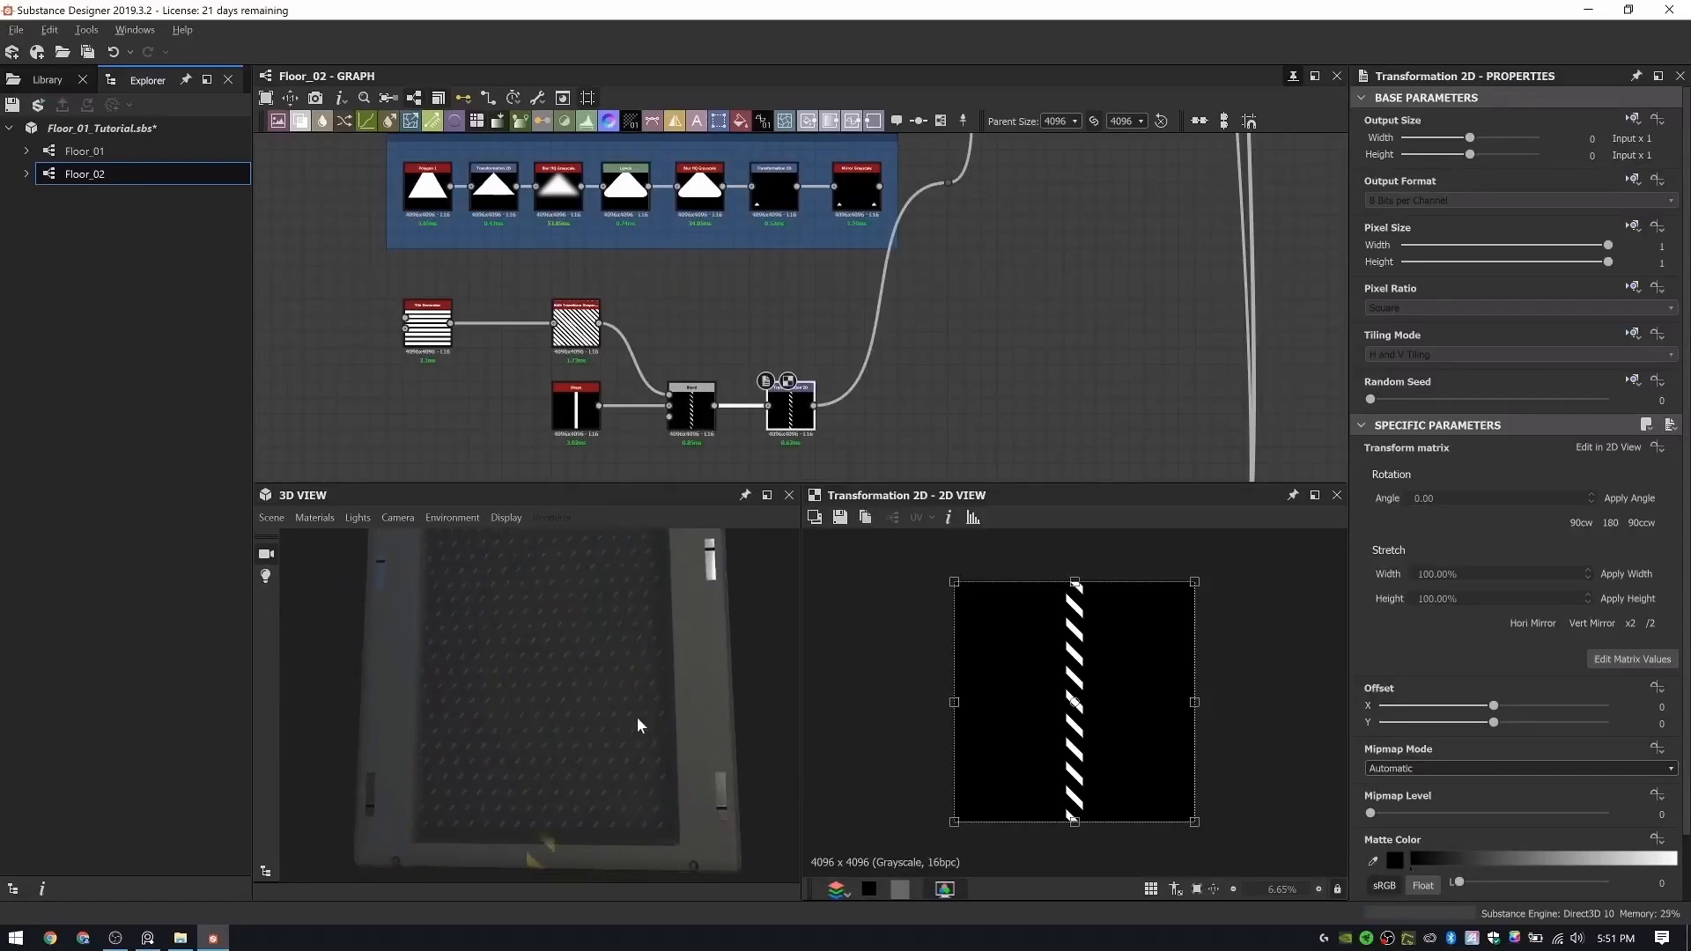
- Delete the old triangle nodes together with their Sticker Decals frame
scroll(738, 305, "down", 2)
middle_click_drag(755, 292, 767, 341)
left_click_drag(480, 188, 829, 291)
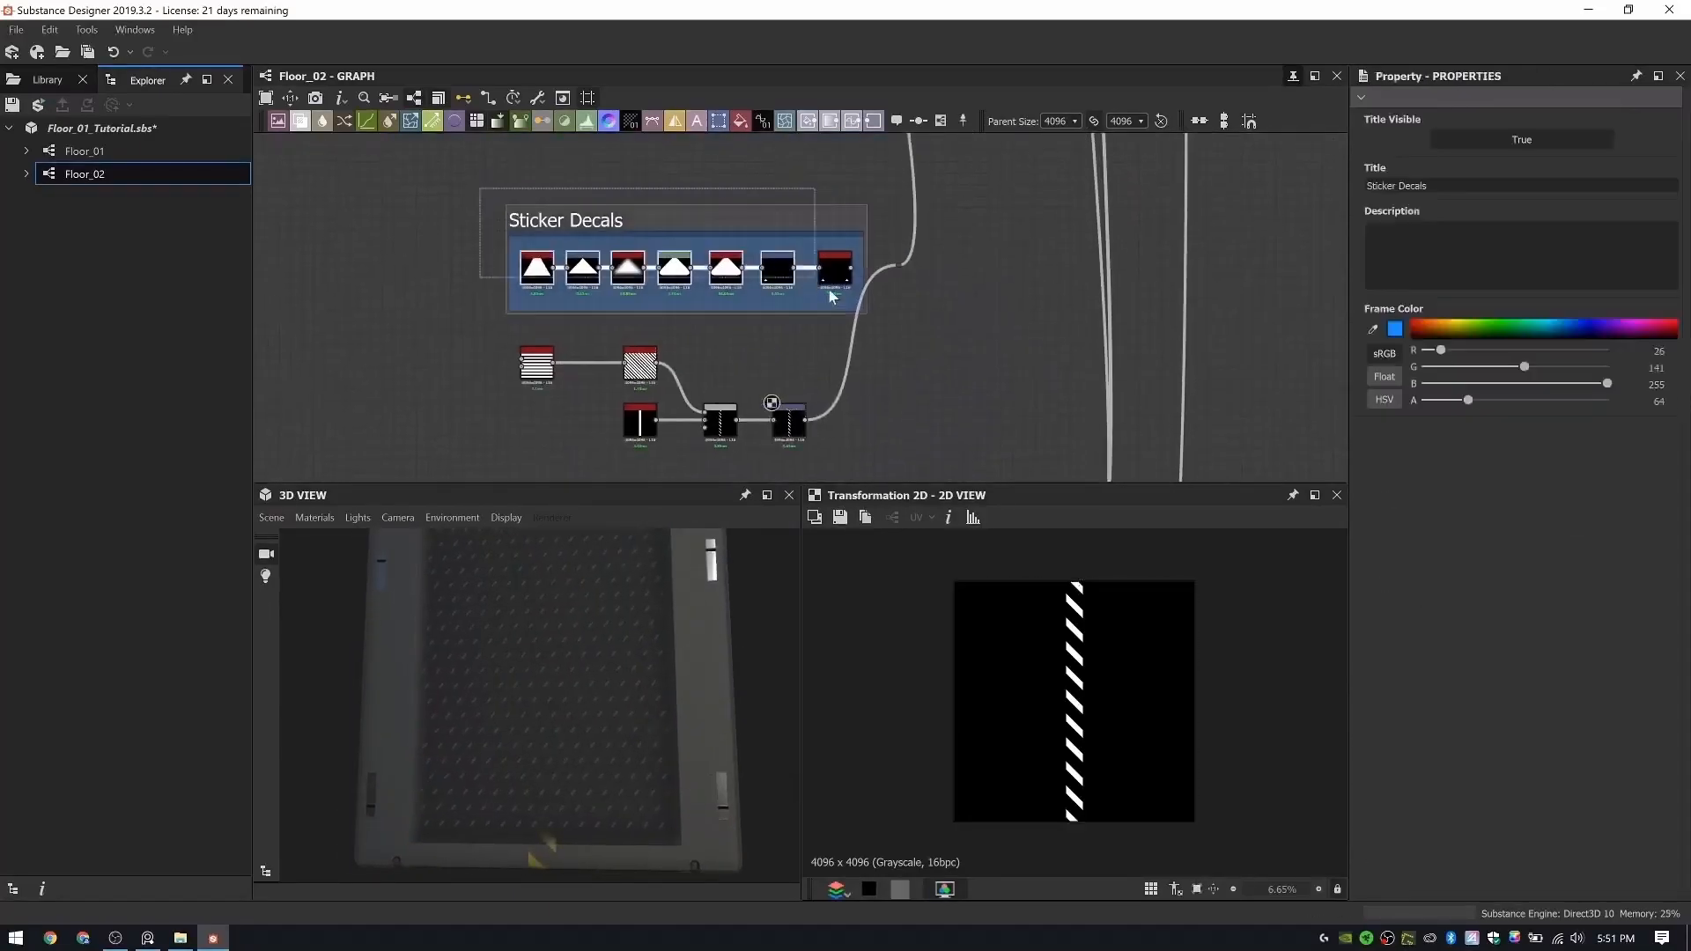
key("Delete")
key("space")
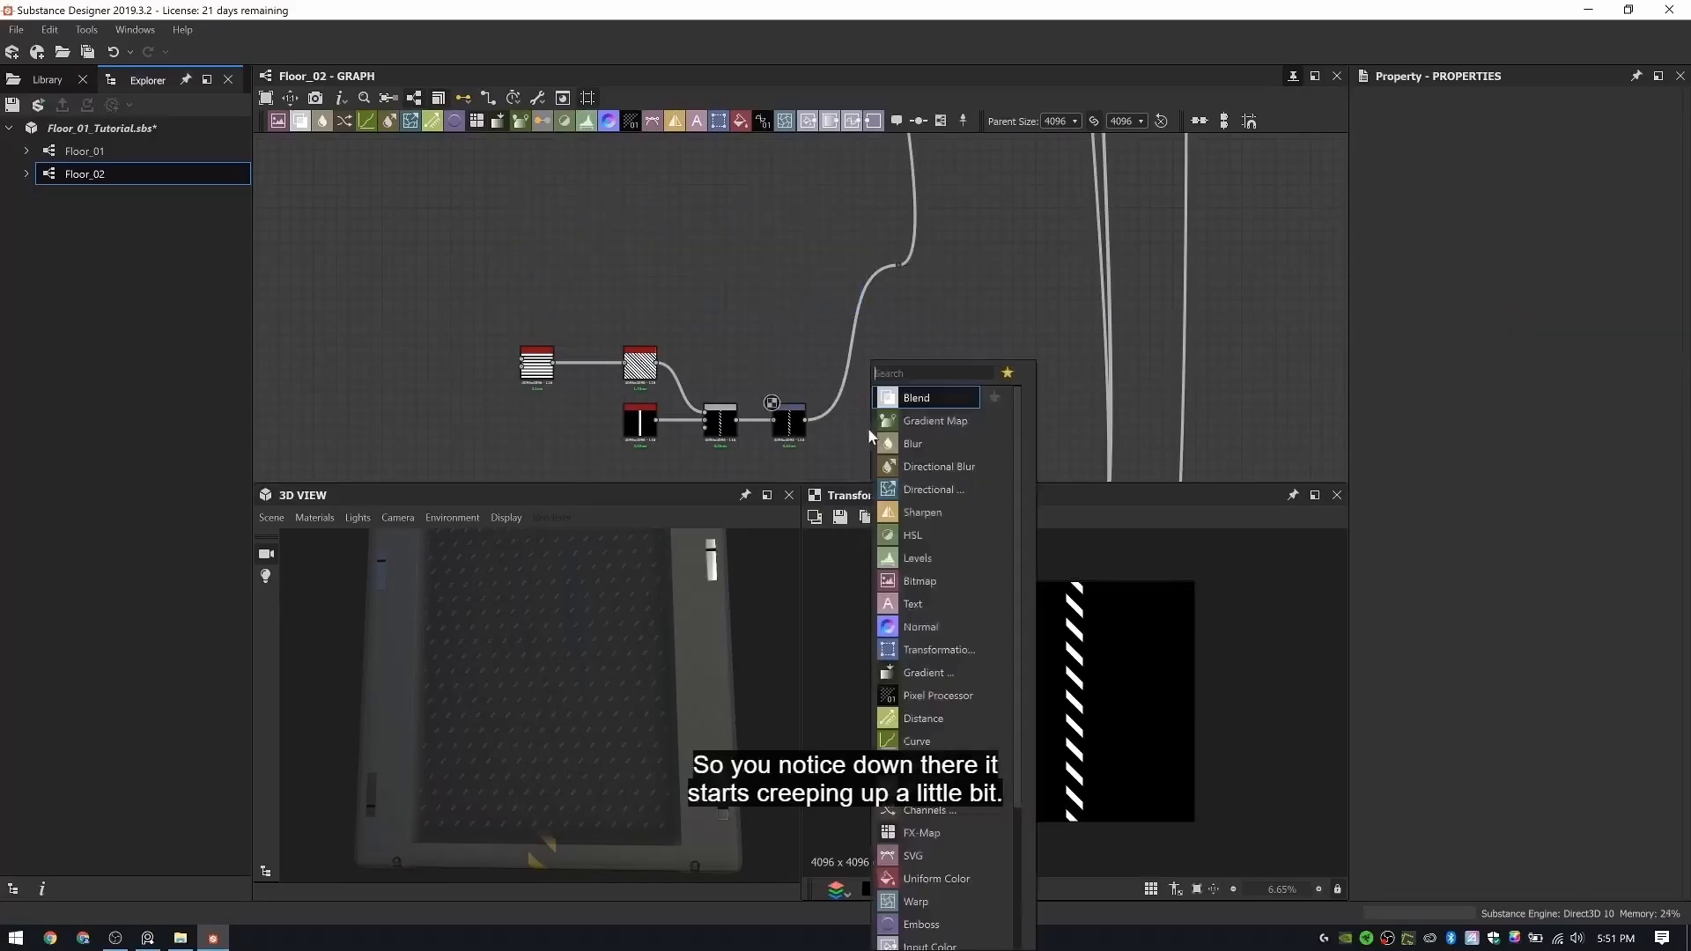
type("tr")
left_click(904, 400)
scroll(824, 427, "up", 5)
double_click(923, 449)
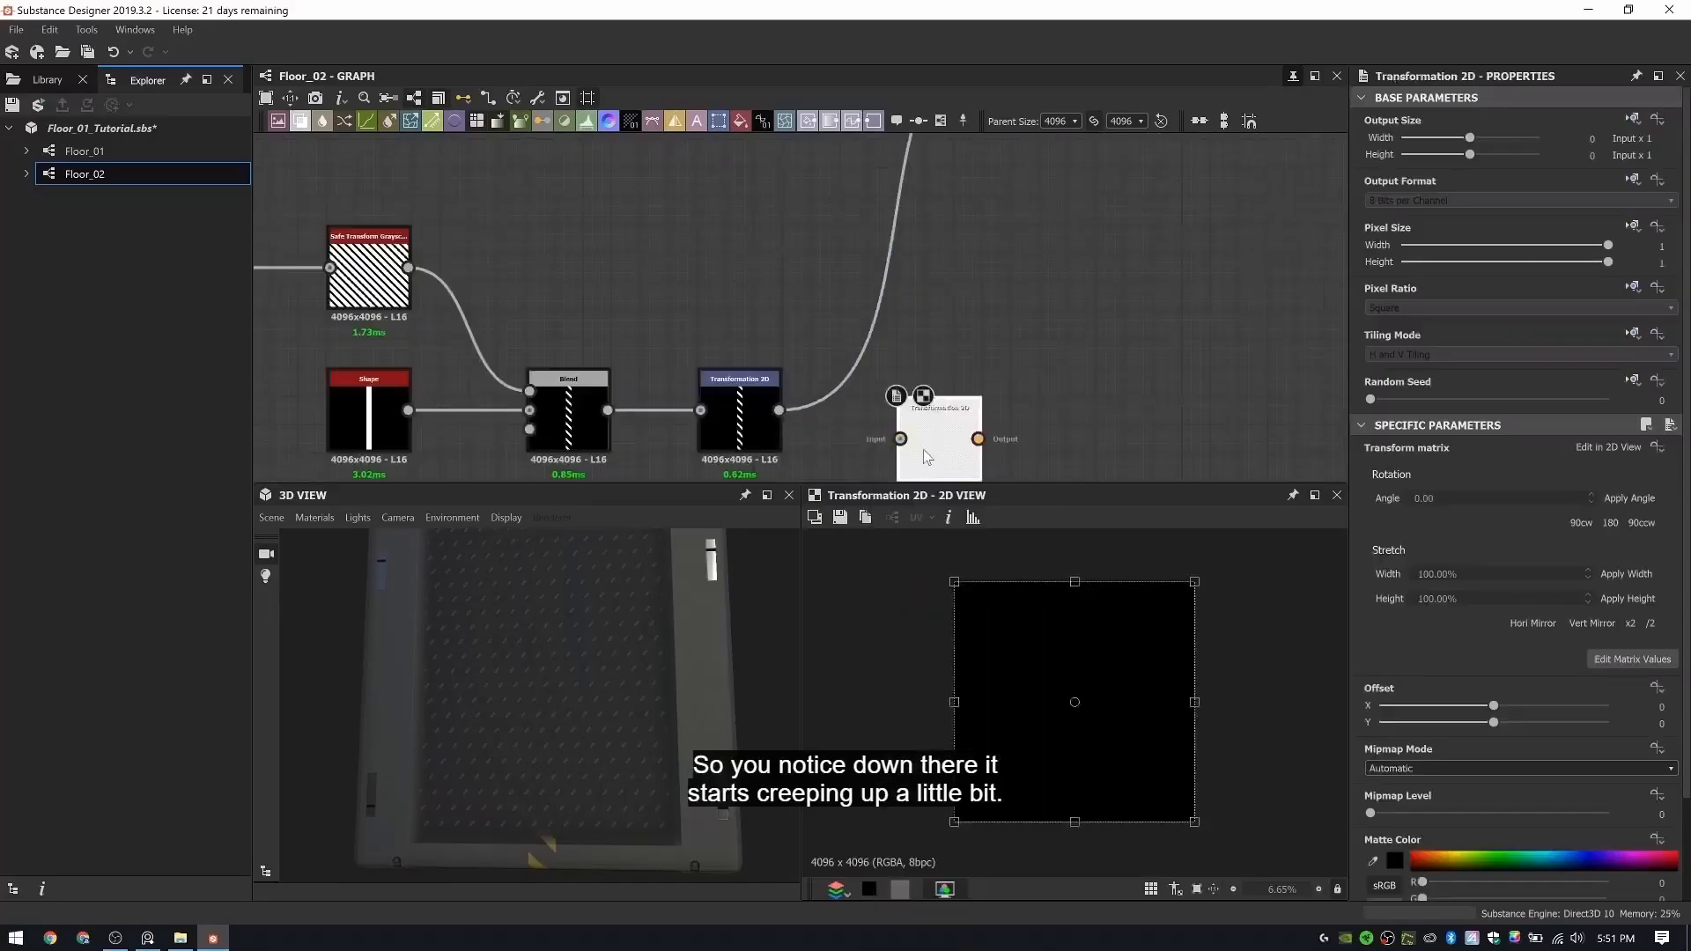
key("Delete")
- Set the stripe Transformation 2D node's Tiling Mode to an absolute value of No Tiling
double_click(726, 409)
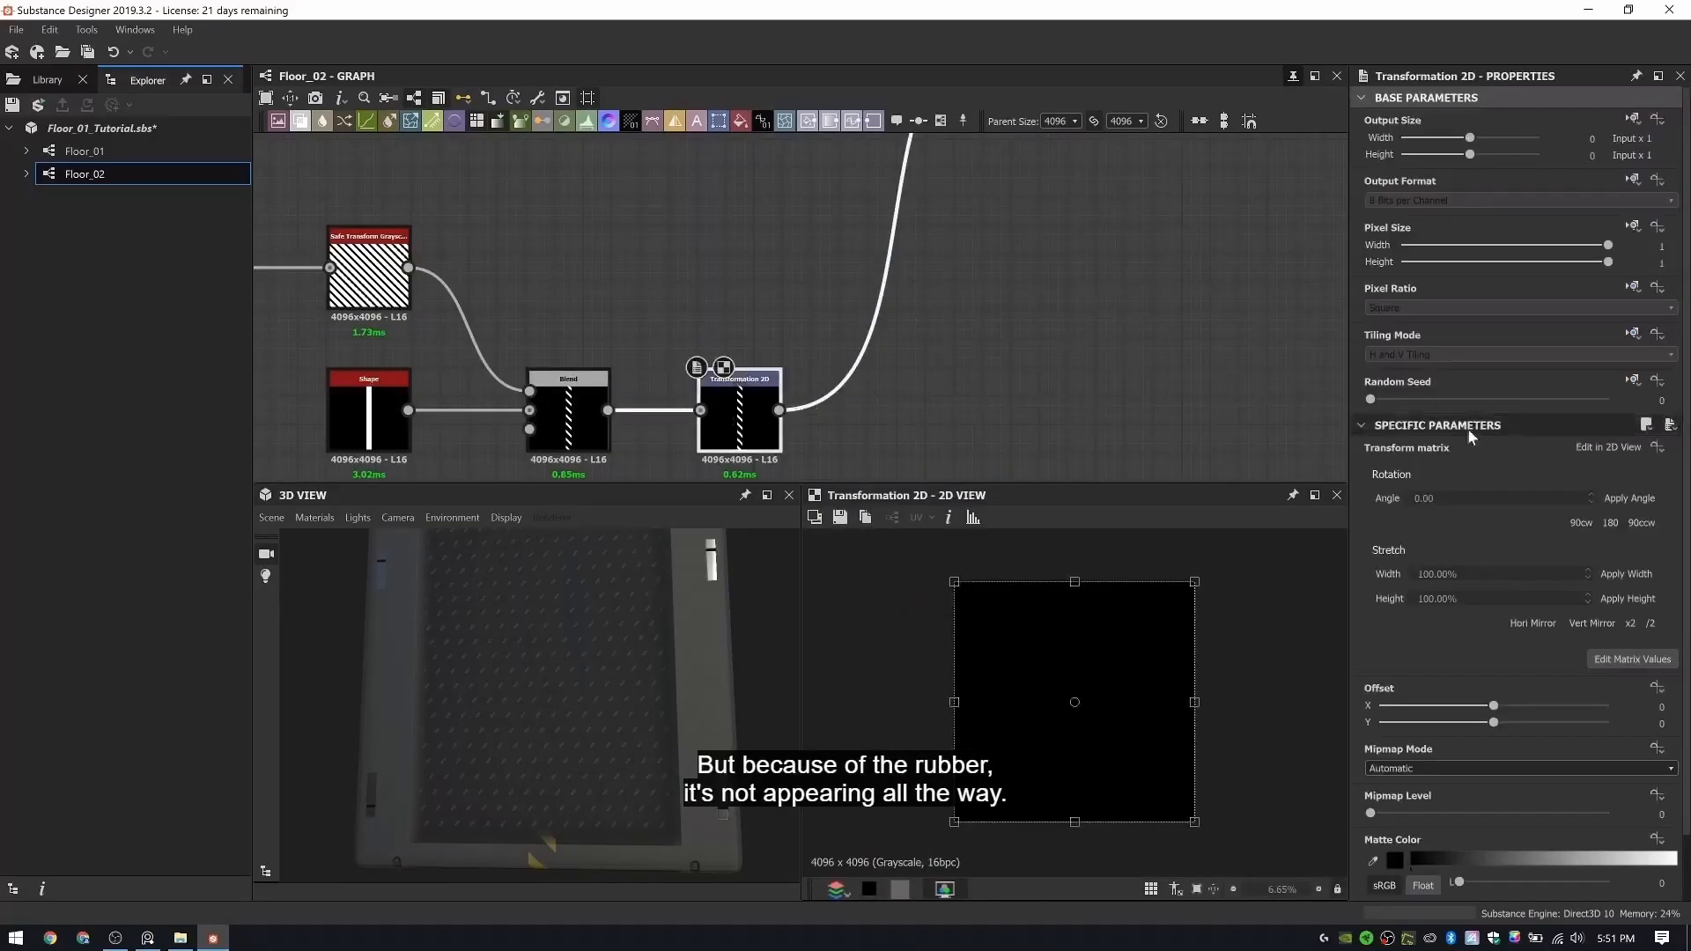
left_click(1614, 381)
left_click(1634, 333)
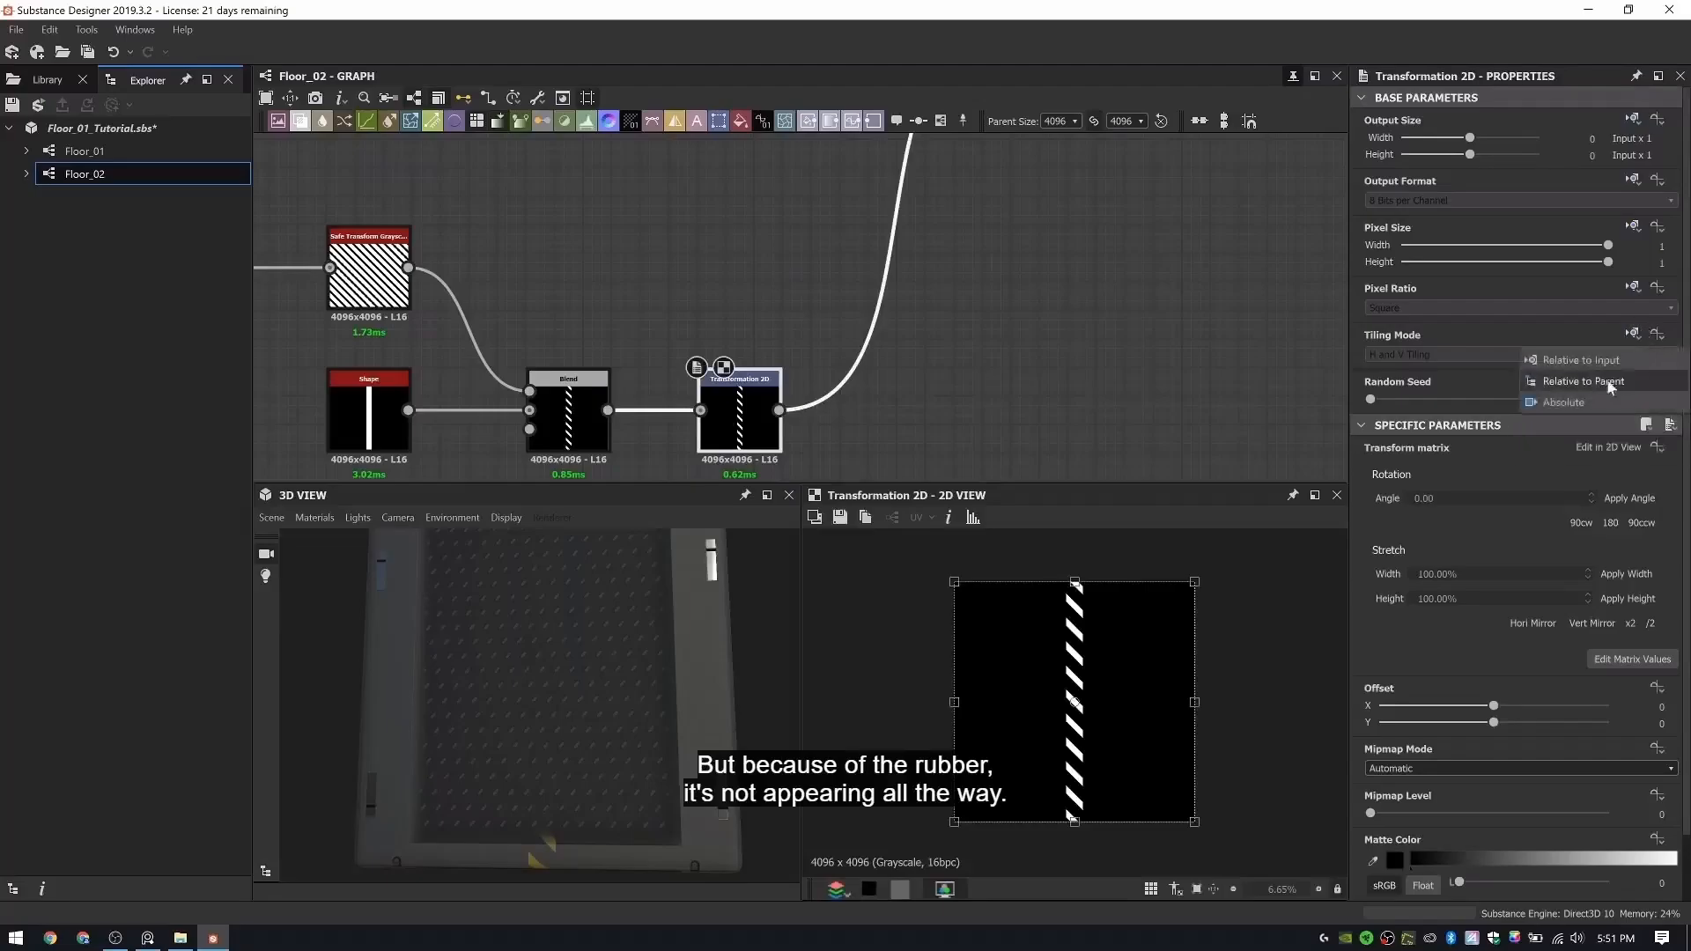
left_click(1568, 401)
left_click(1497, 355)
left_click(1392, 368)
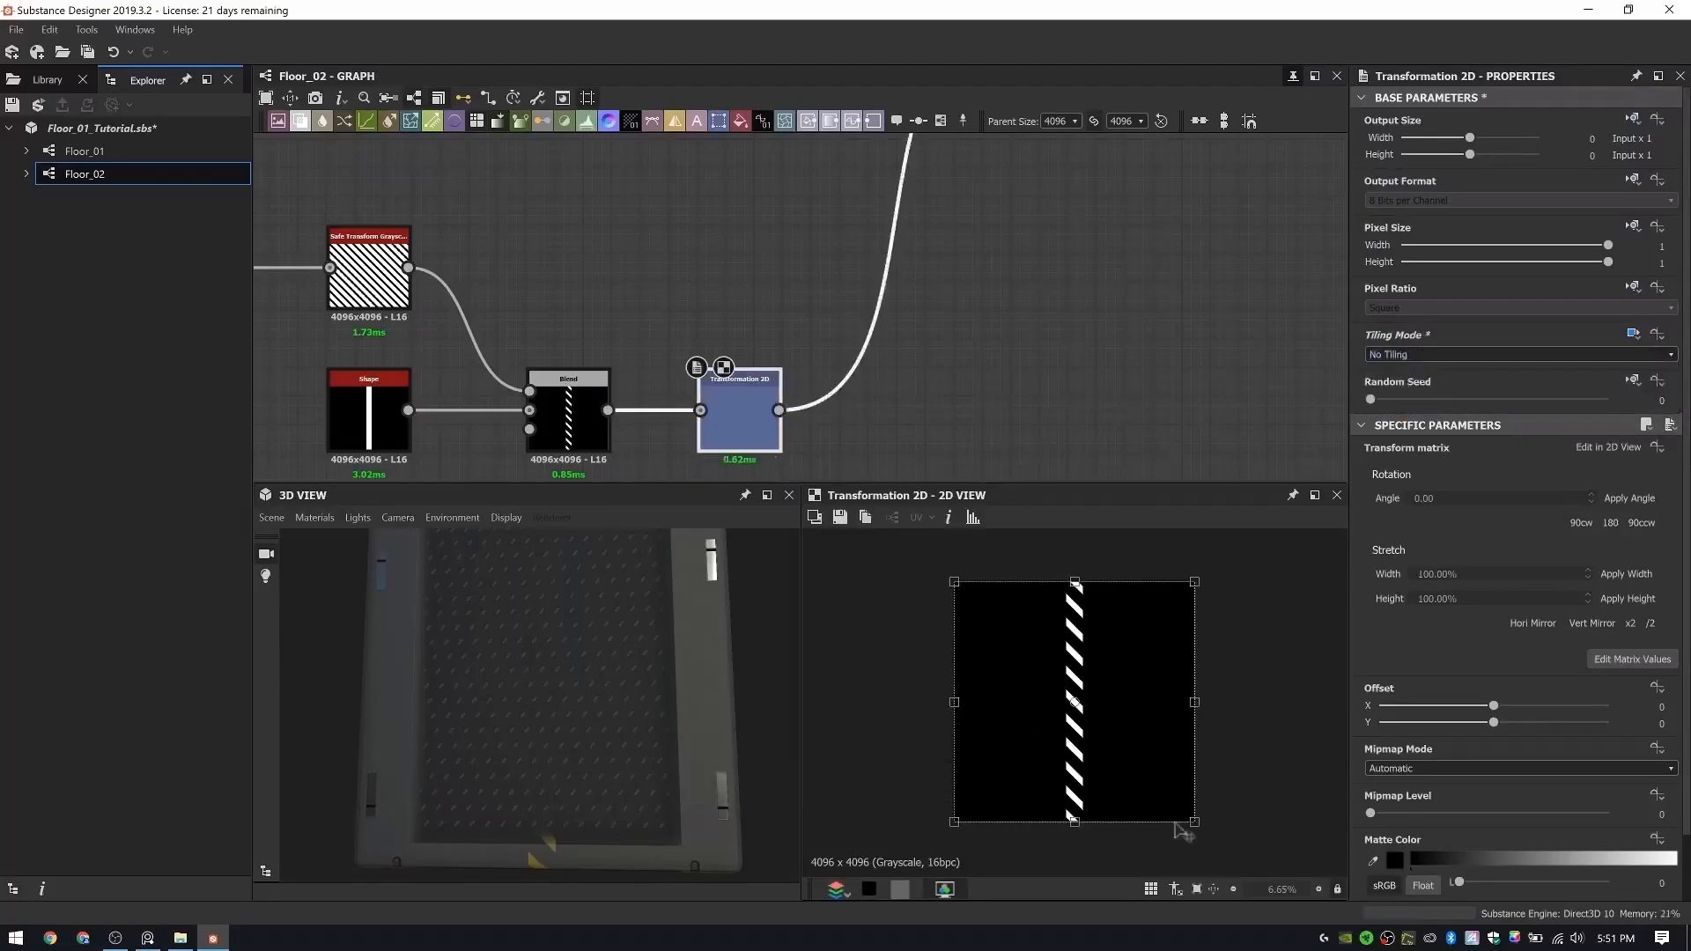
- Scale the stripe transform to about half size and place it in the image's upper-left area, at about X 0.7767, Y 0.4231 offset
left_click_drag(1194, 820, 1067, 698)
mouse_move(1045, 640)
left_mouse_down()
mouse_move(1038, 659)
mouse_move(1019, 645)
left_mouse_up()
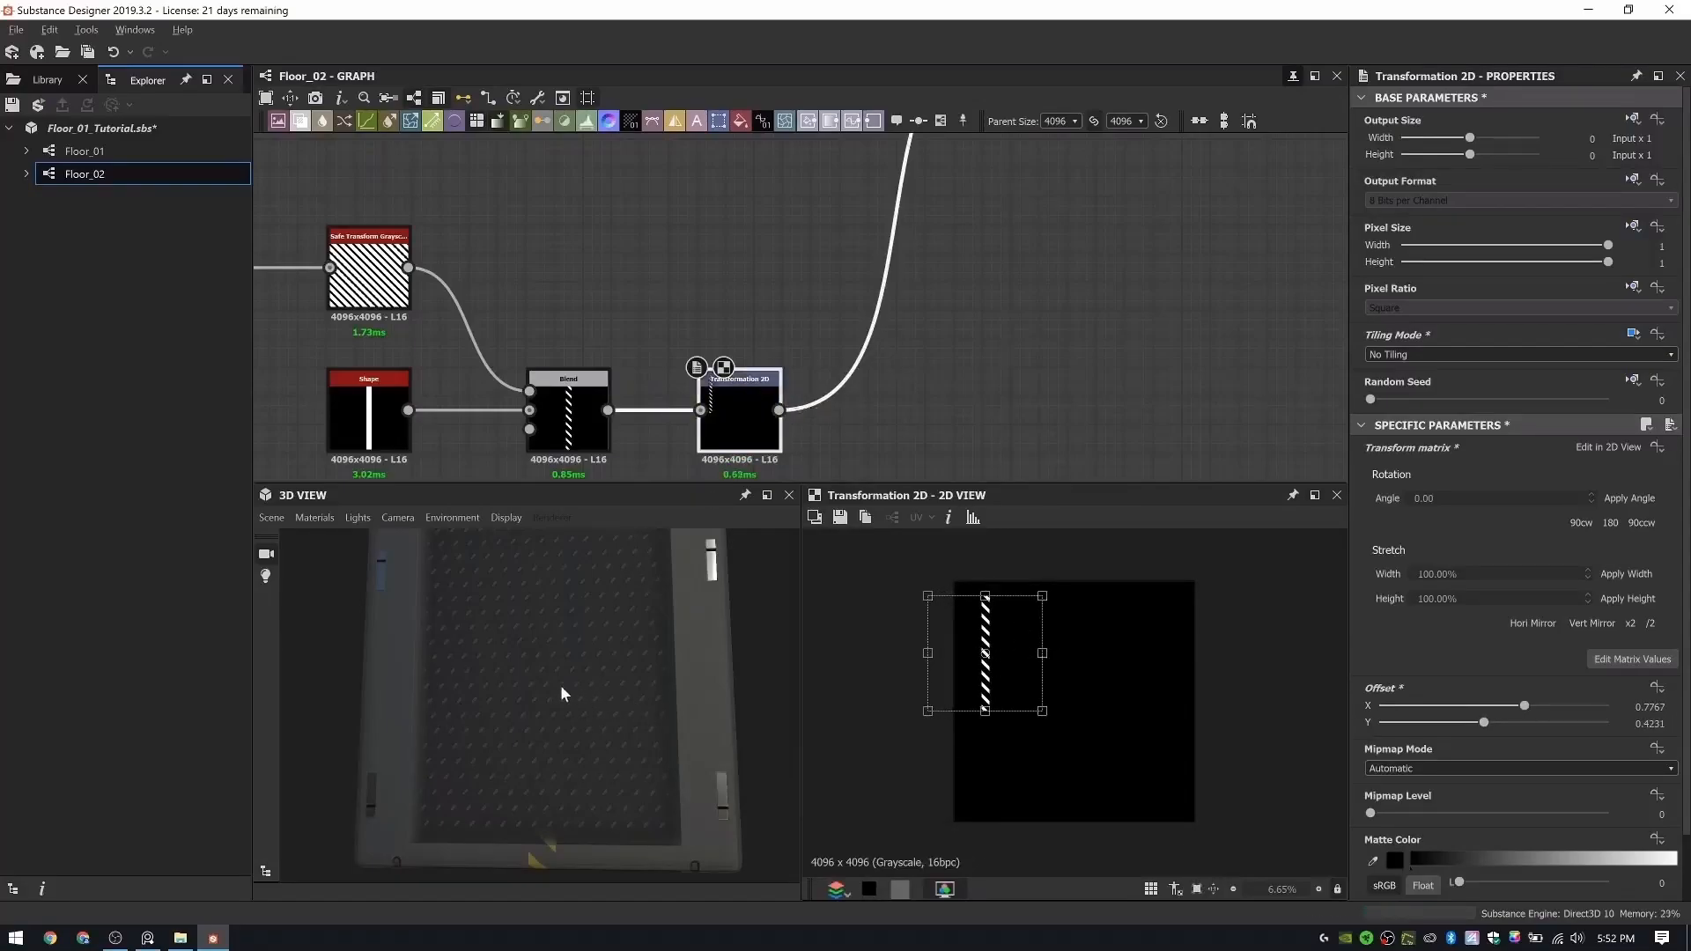
mouse_move(563, 693)
left_mouse_down()
mouse_move(526, 714)
mouse_move(514, 696)
mouse_move(552, 710)
left_mouse_up()
scroll(872, 262, "down", 3)
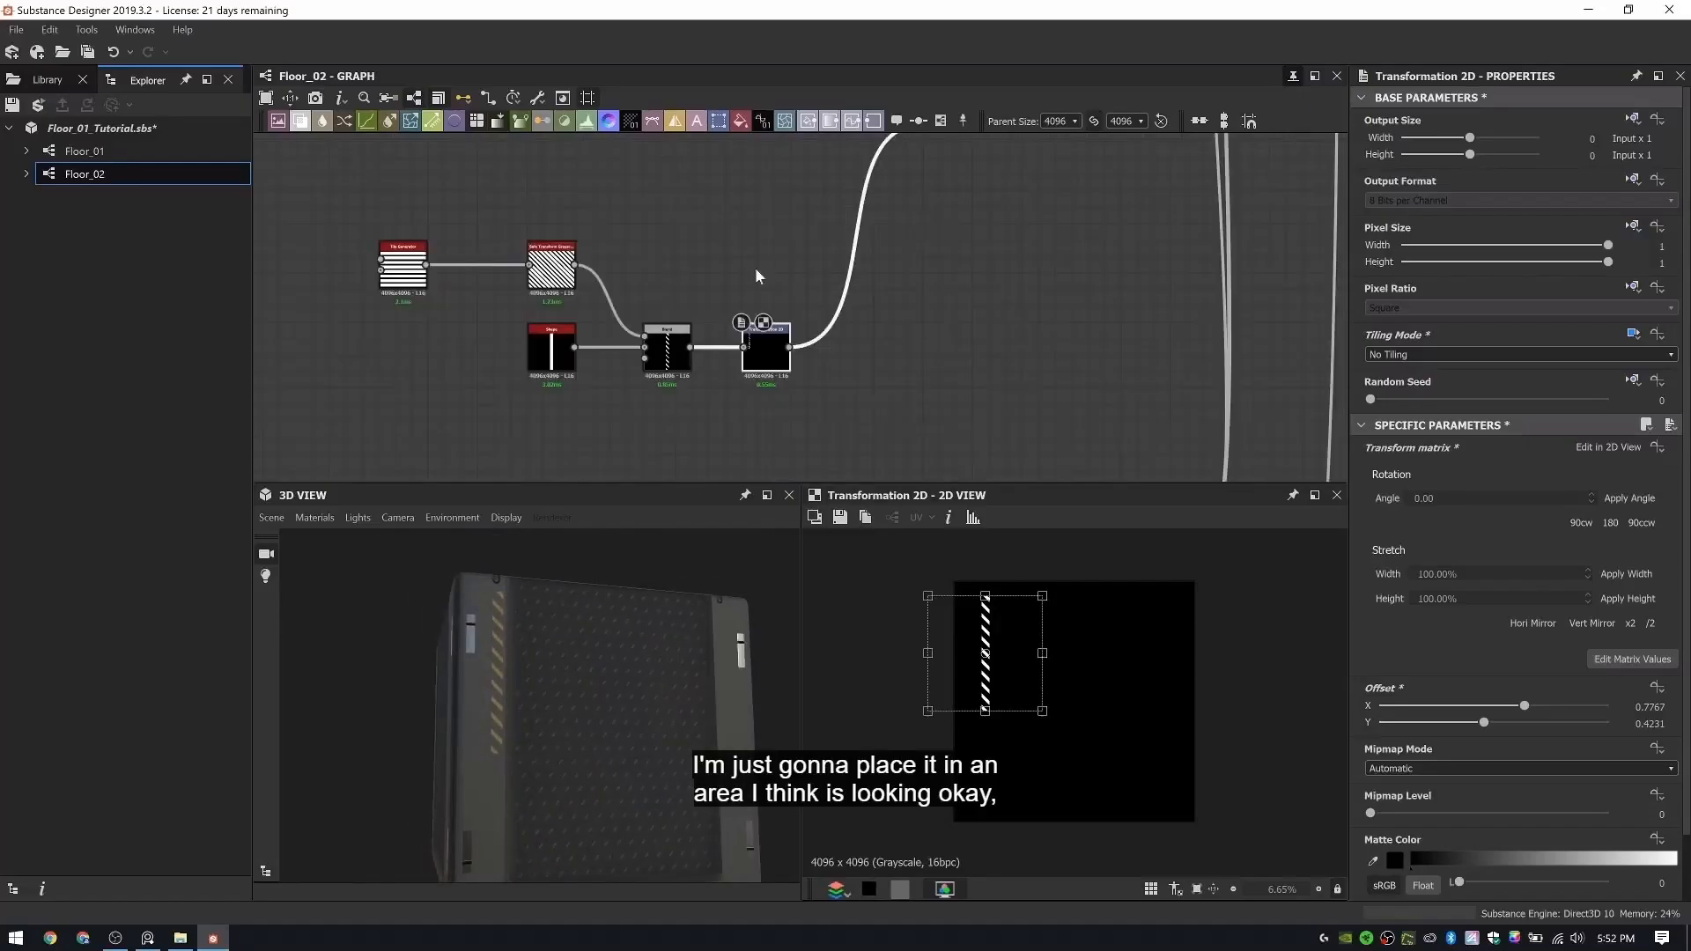
- Trace the decal connection from the Transformation 2D node through its dot node and up the graph
scroll(859, 293, "down", 6)
middle_click_drag(793, 159, 798, 280)
middle_click_drag(867, 472, 862, 365)
scroll(860, 365, "up", 5)
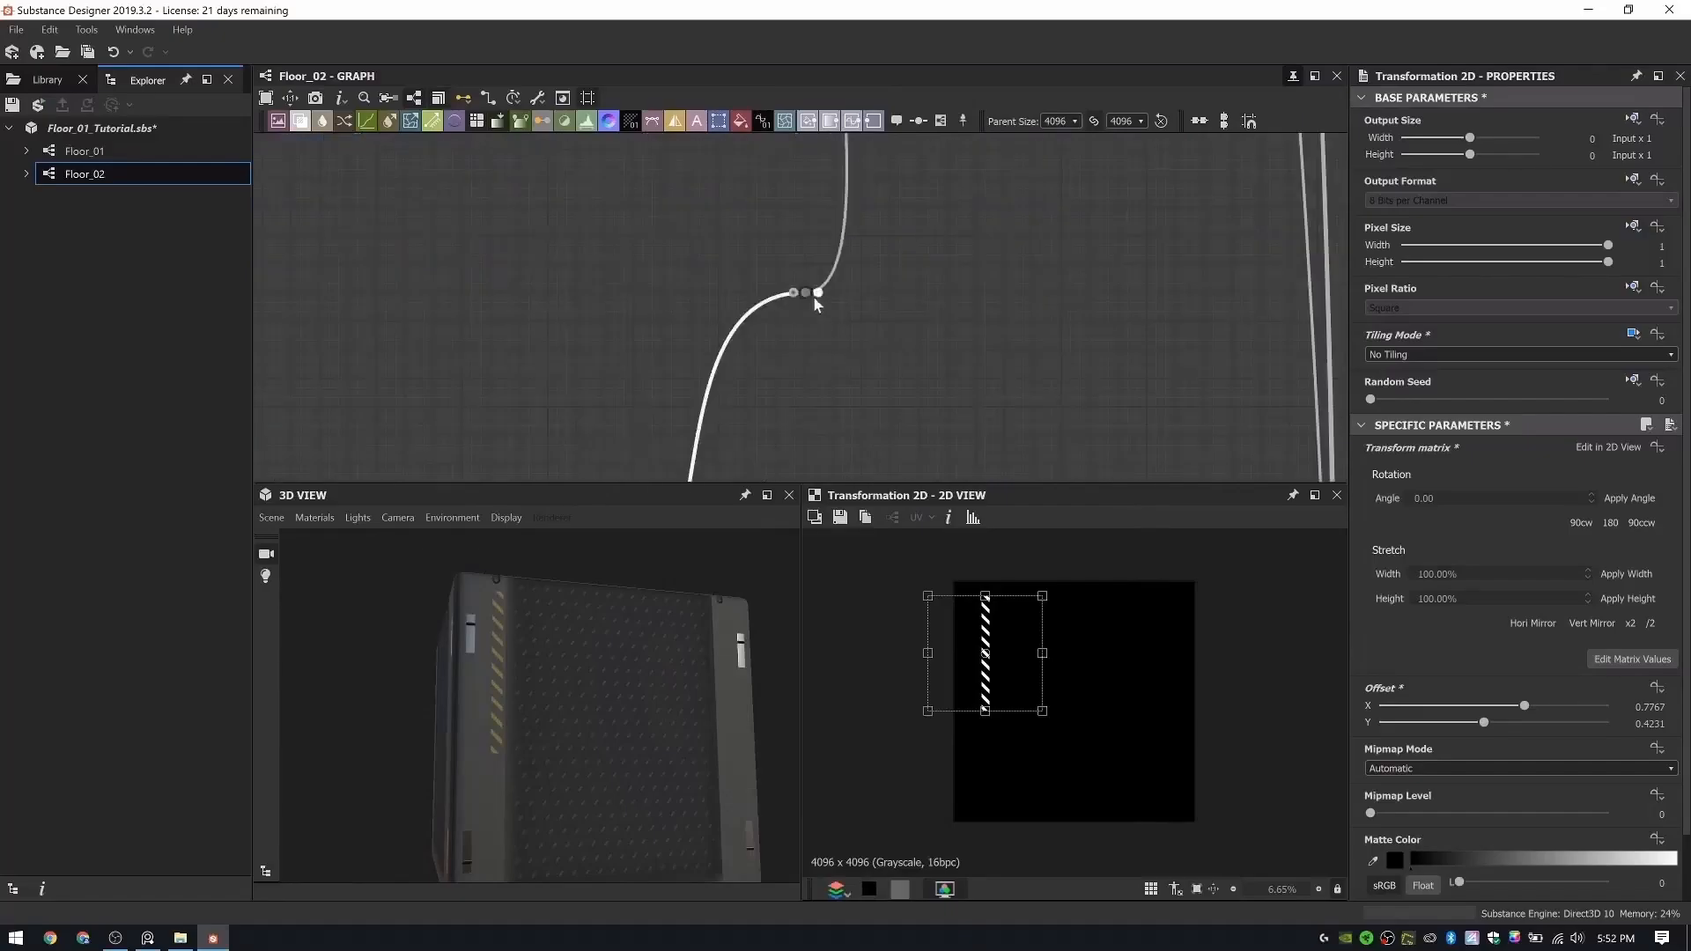
scroll(806, 290, "down", 5)
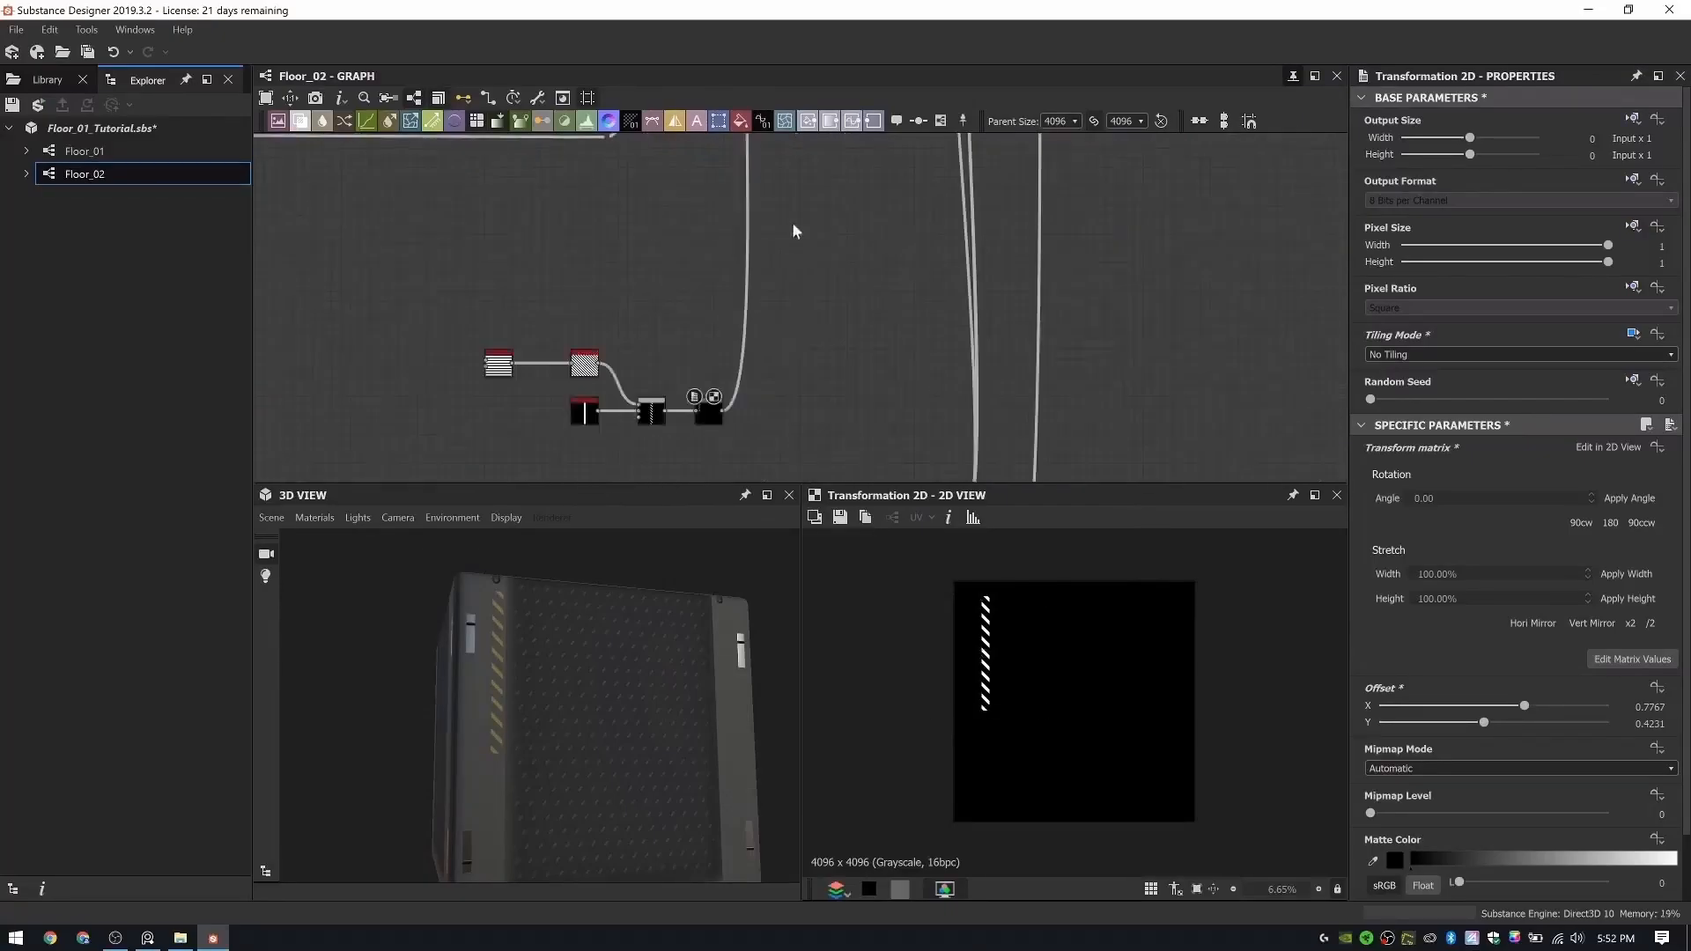
middle_click_drag(793, 228, 778, 453)
middle_click_drag(799, 163, 815, 345)
middle_click_drag(798, 242, 798, 150)
middle_click_drag(795, 405, 800, 203)
middle_click_drag(793, 353, 797, 158)
middle_click_drag(808, 288, 821, 173)
scroll(821, 172, "down", 3)
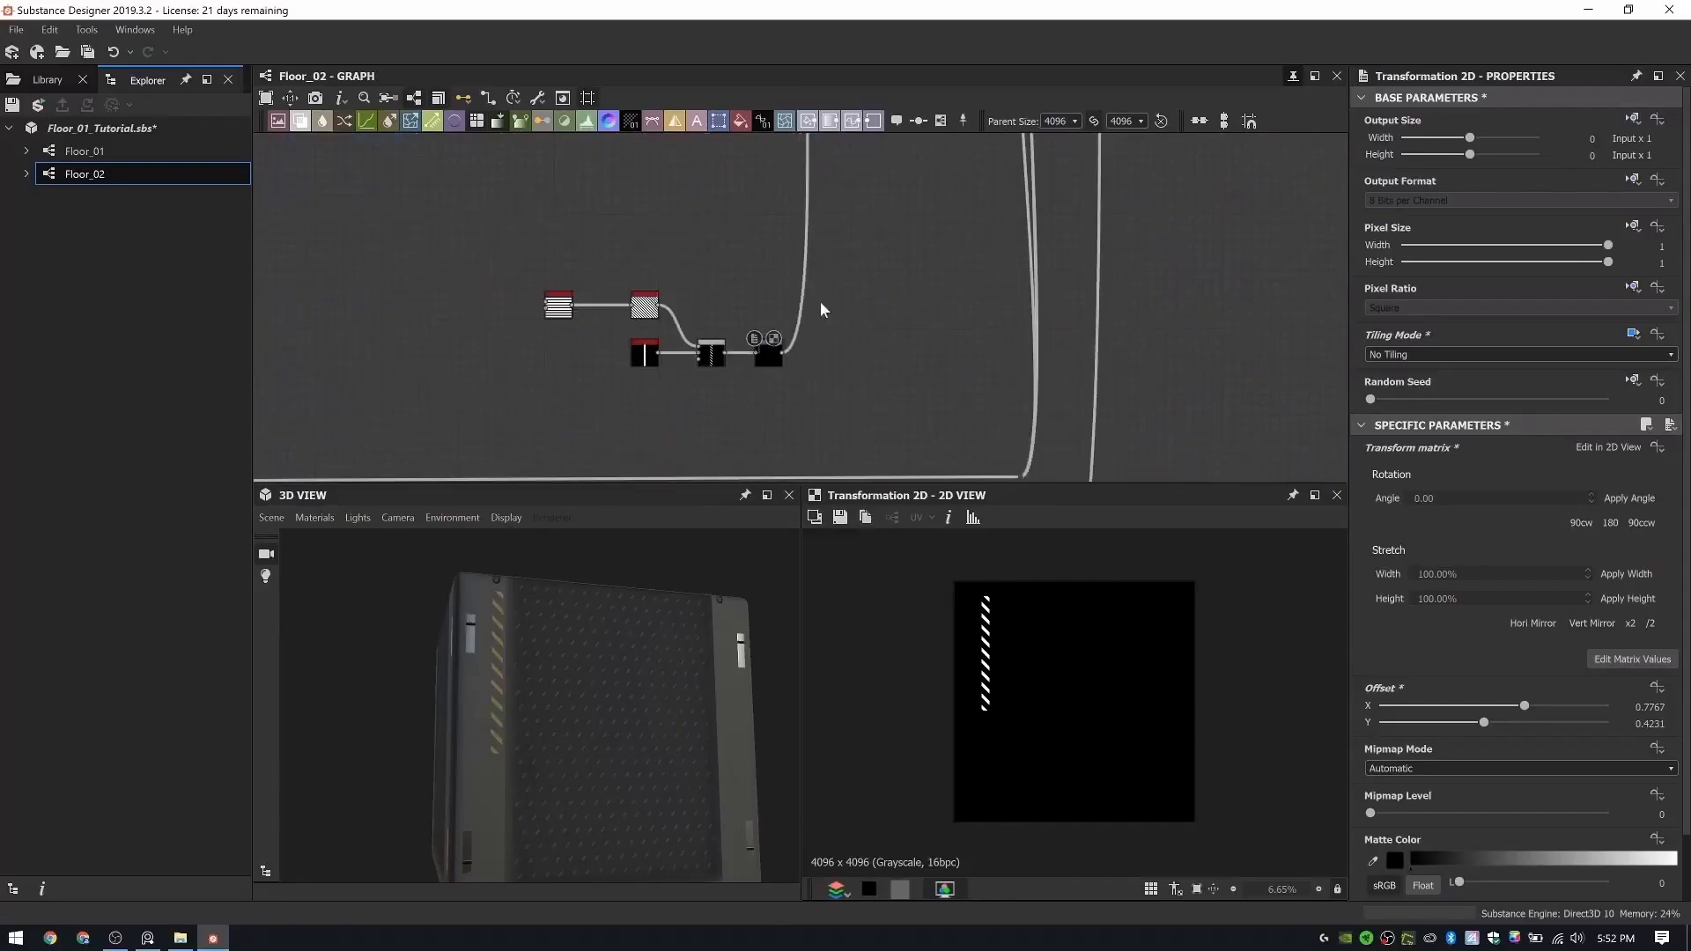
- Add a Mirror Grayscale node fed by the stripe Transformation 2D and move the outgoing decal connection to the mirror's output
scroll(820, 308, "up", 3)
key("space")
type("mir")
key("Down")
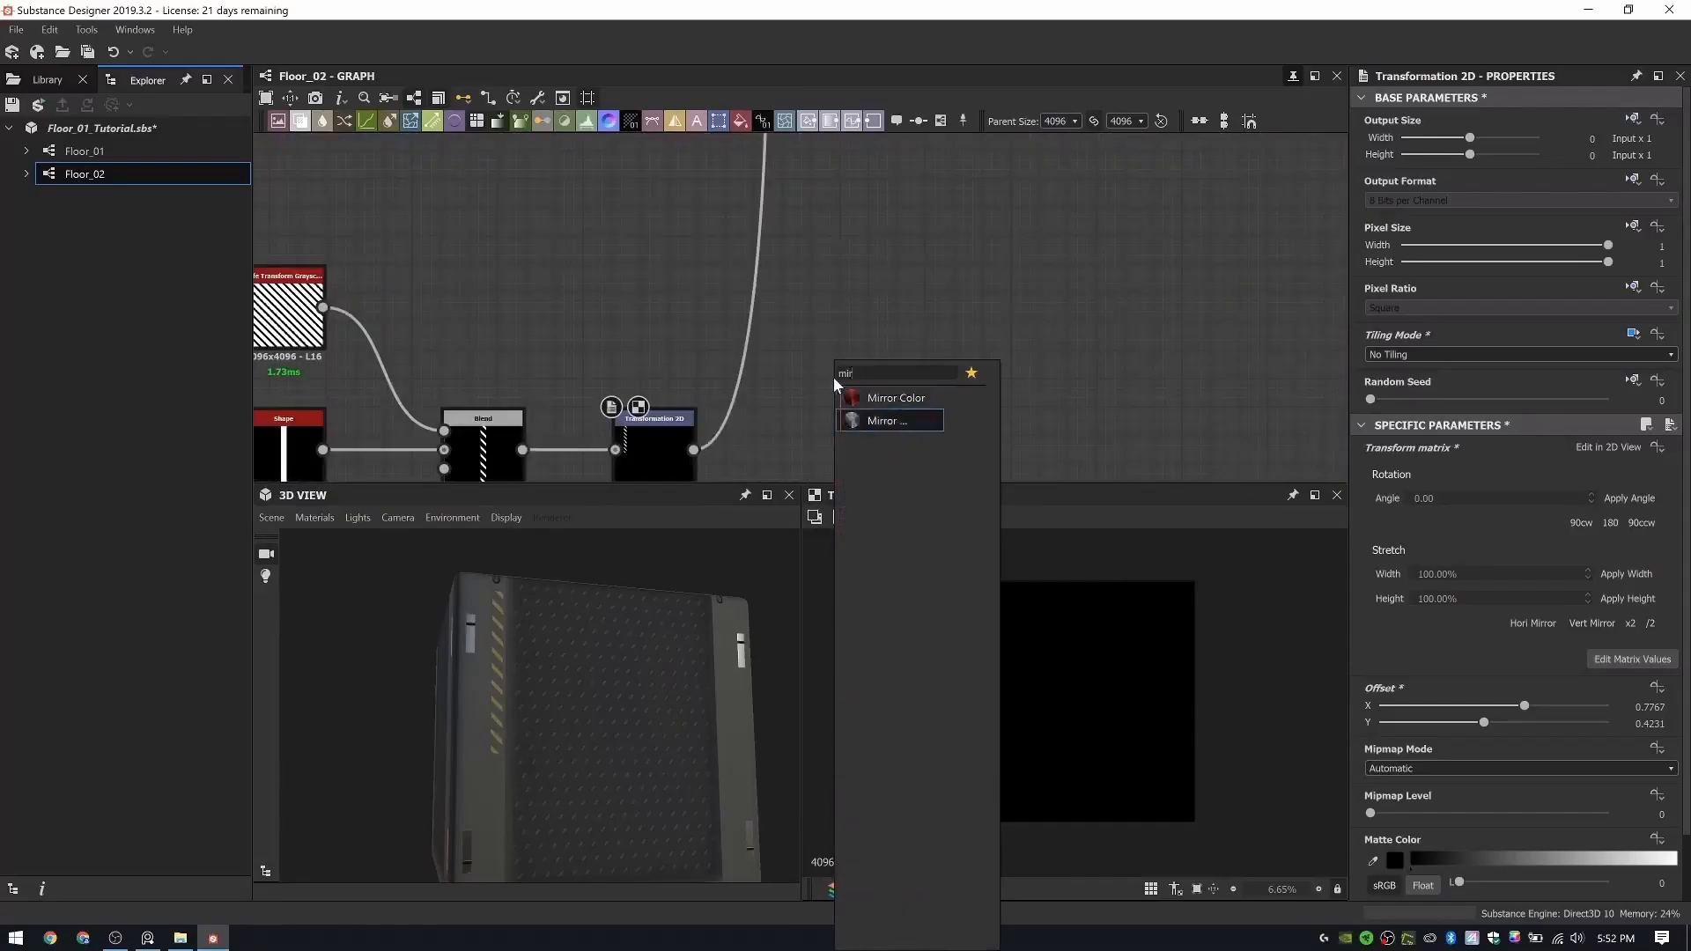
key("Return")
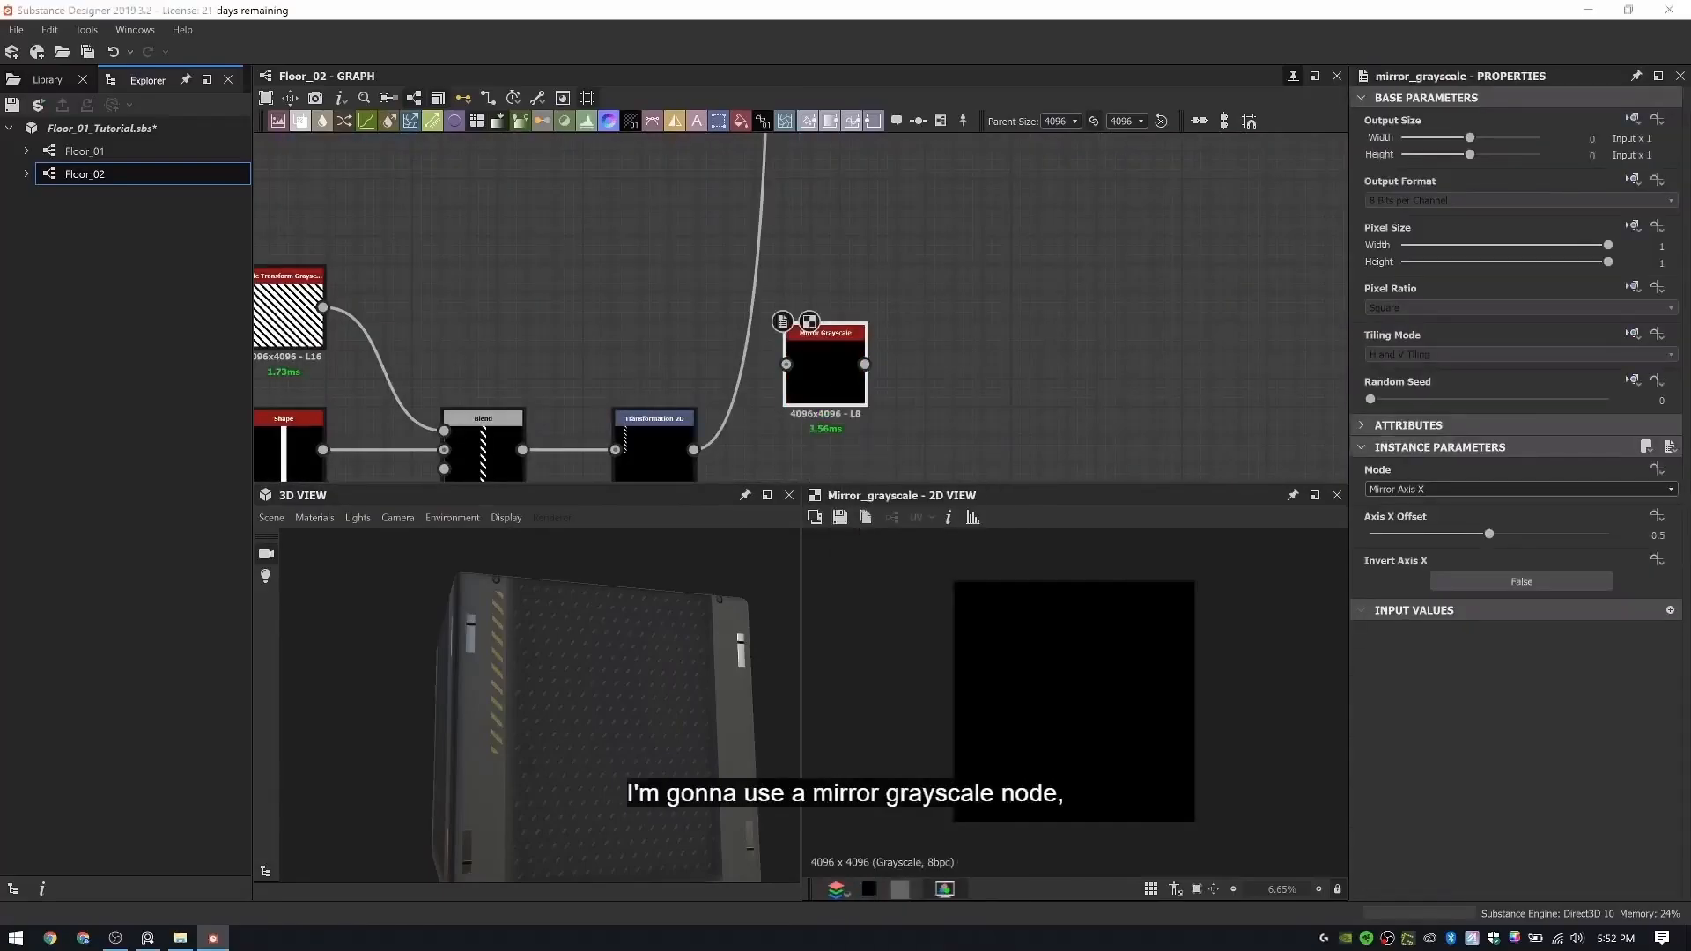
middle_click_drag(837, 325, 789, 241)
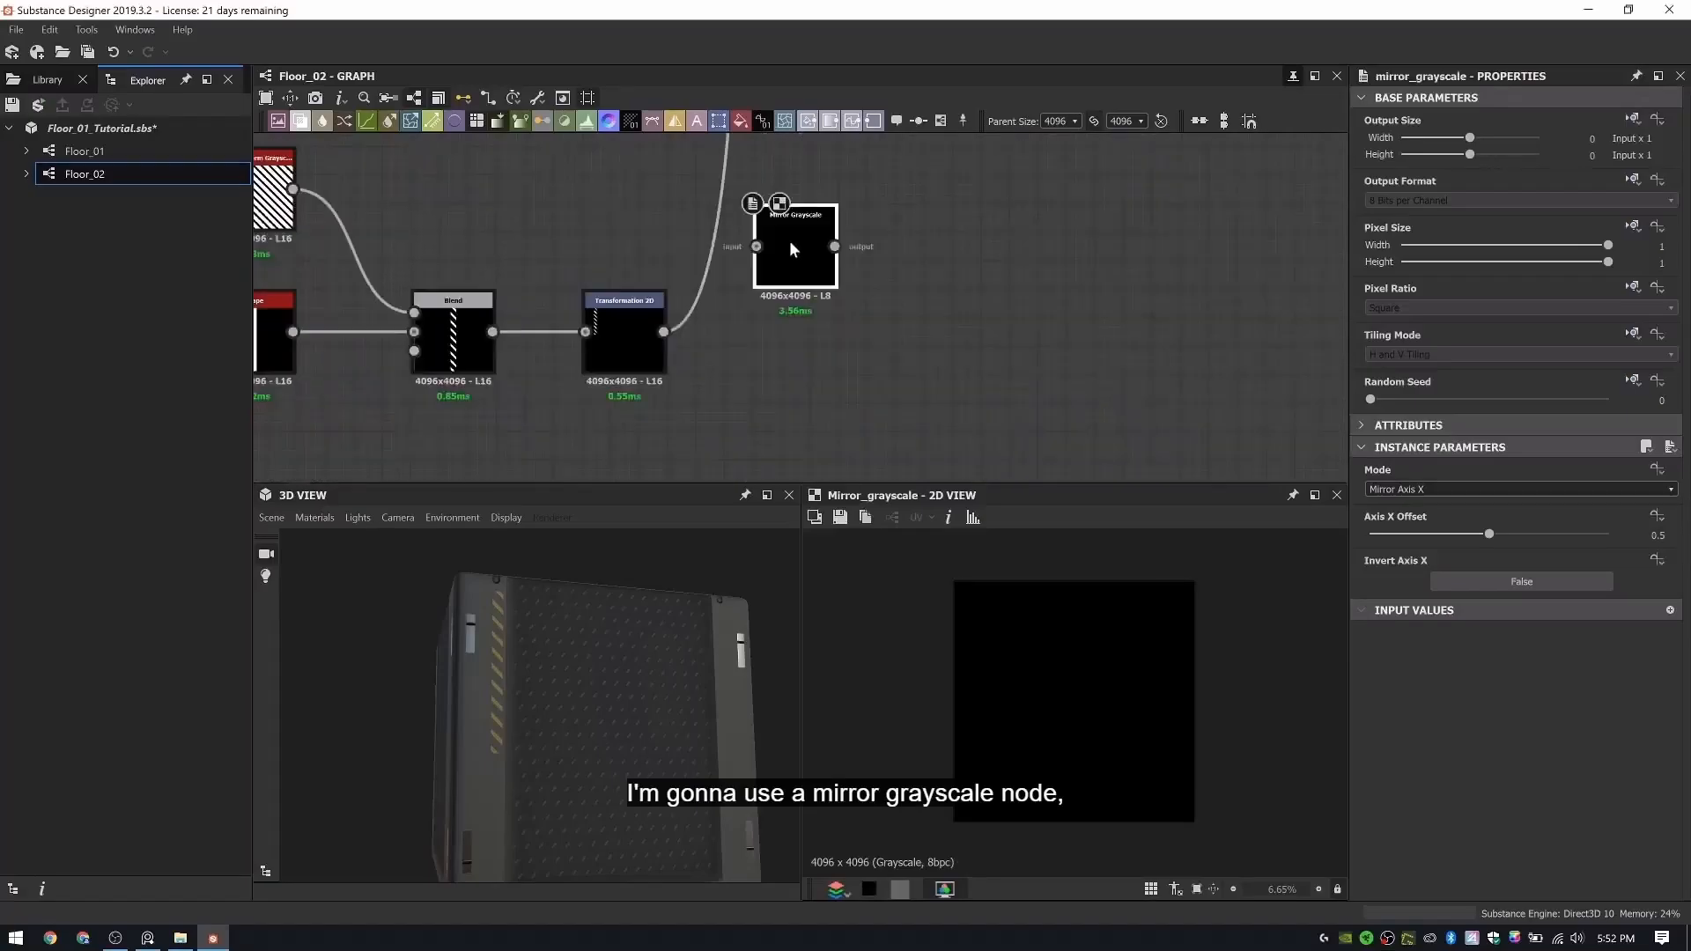
left_click_drag(664, 332, 773, 312)
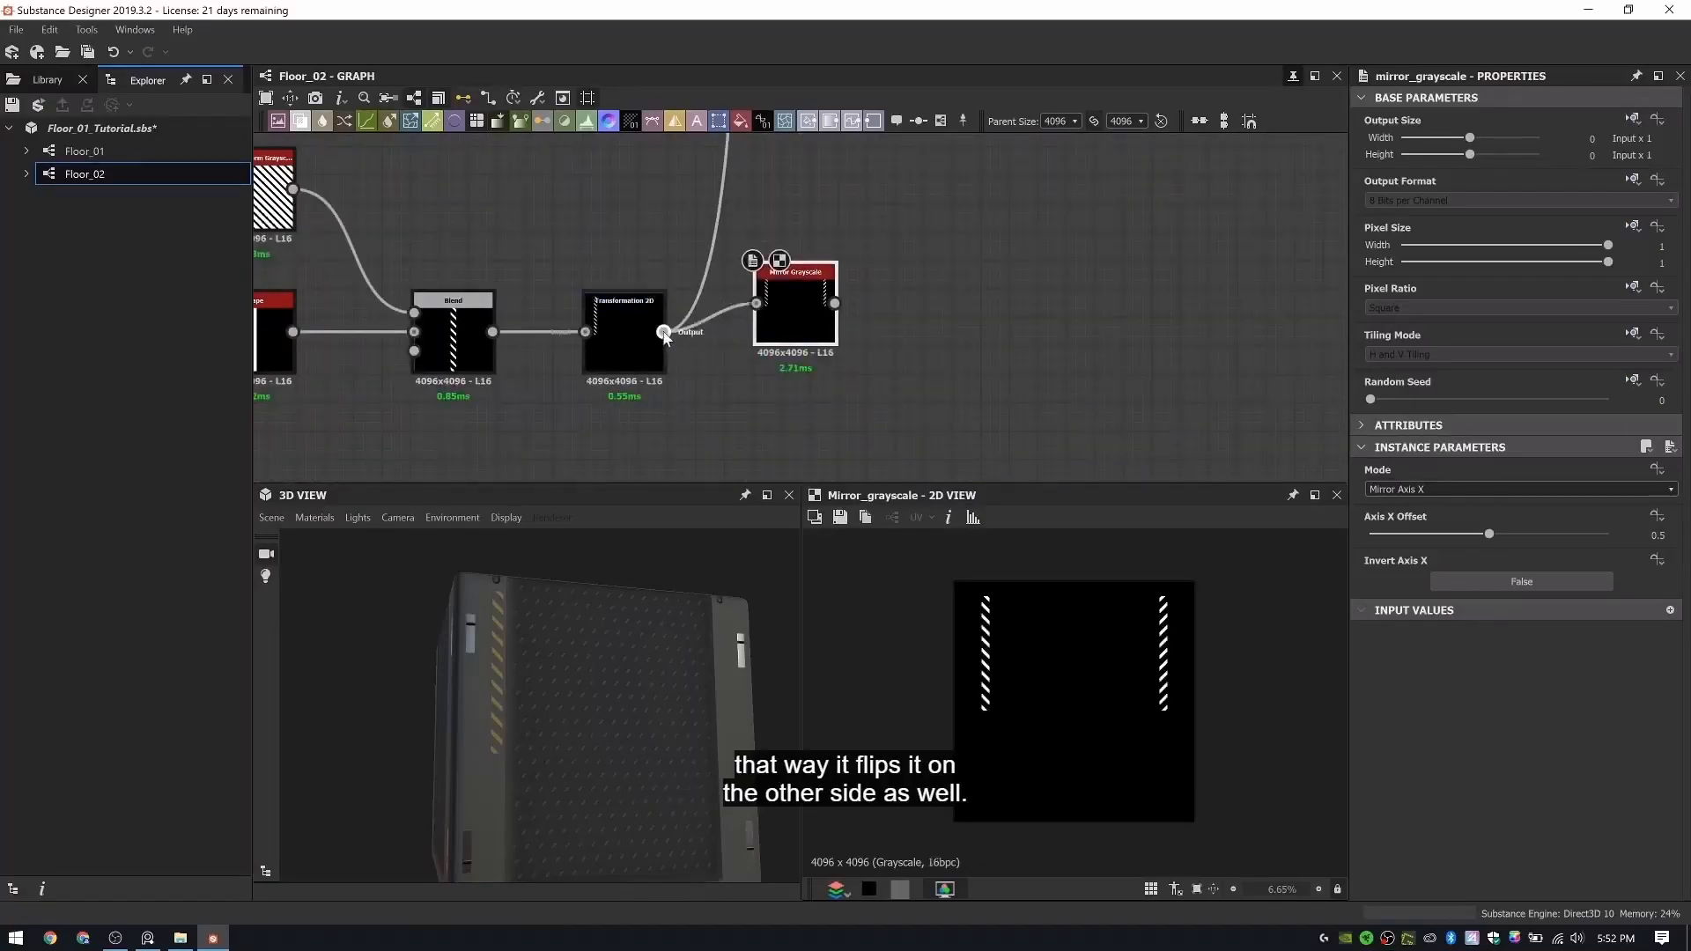
left_click_drag(665, 332, 808, 342, "shift")
- Enlarge and reposition the stripe in the Transformation 2D node to an offset of about X 0.6732, Y 0.2651, checking both stripes in 3D
left_click(622, 335)
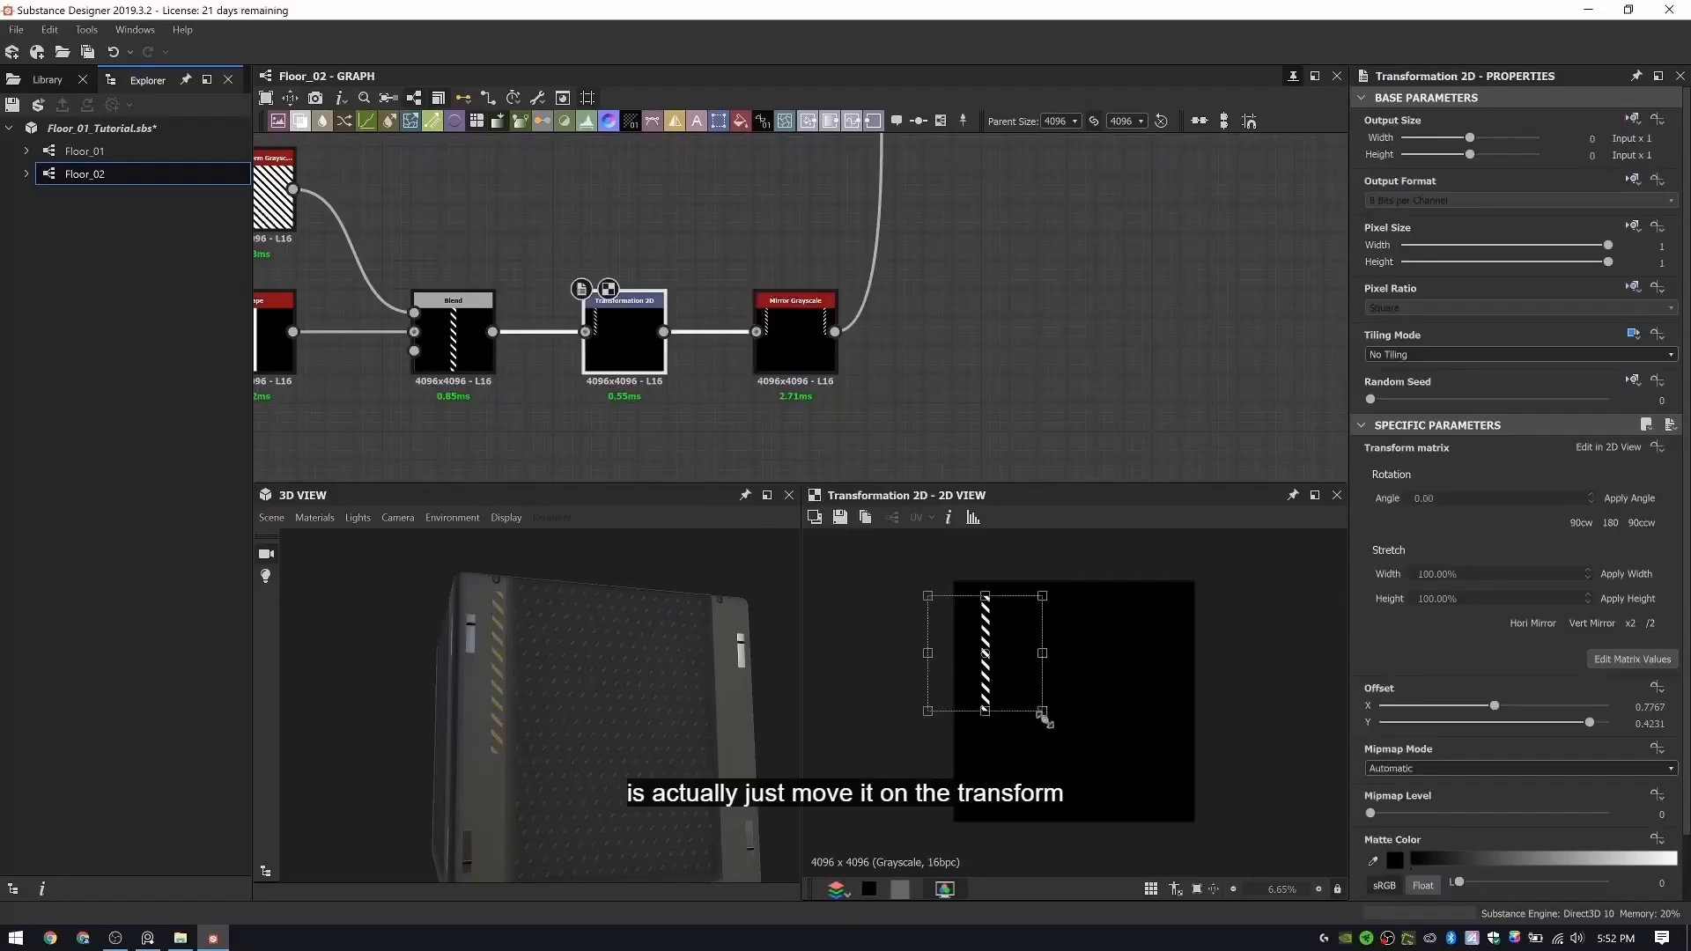
left_click_drag(1044, 718, 1047, 732)
left_click_drag(634, 678, 601, 714)
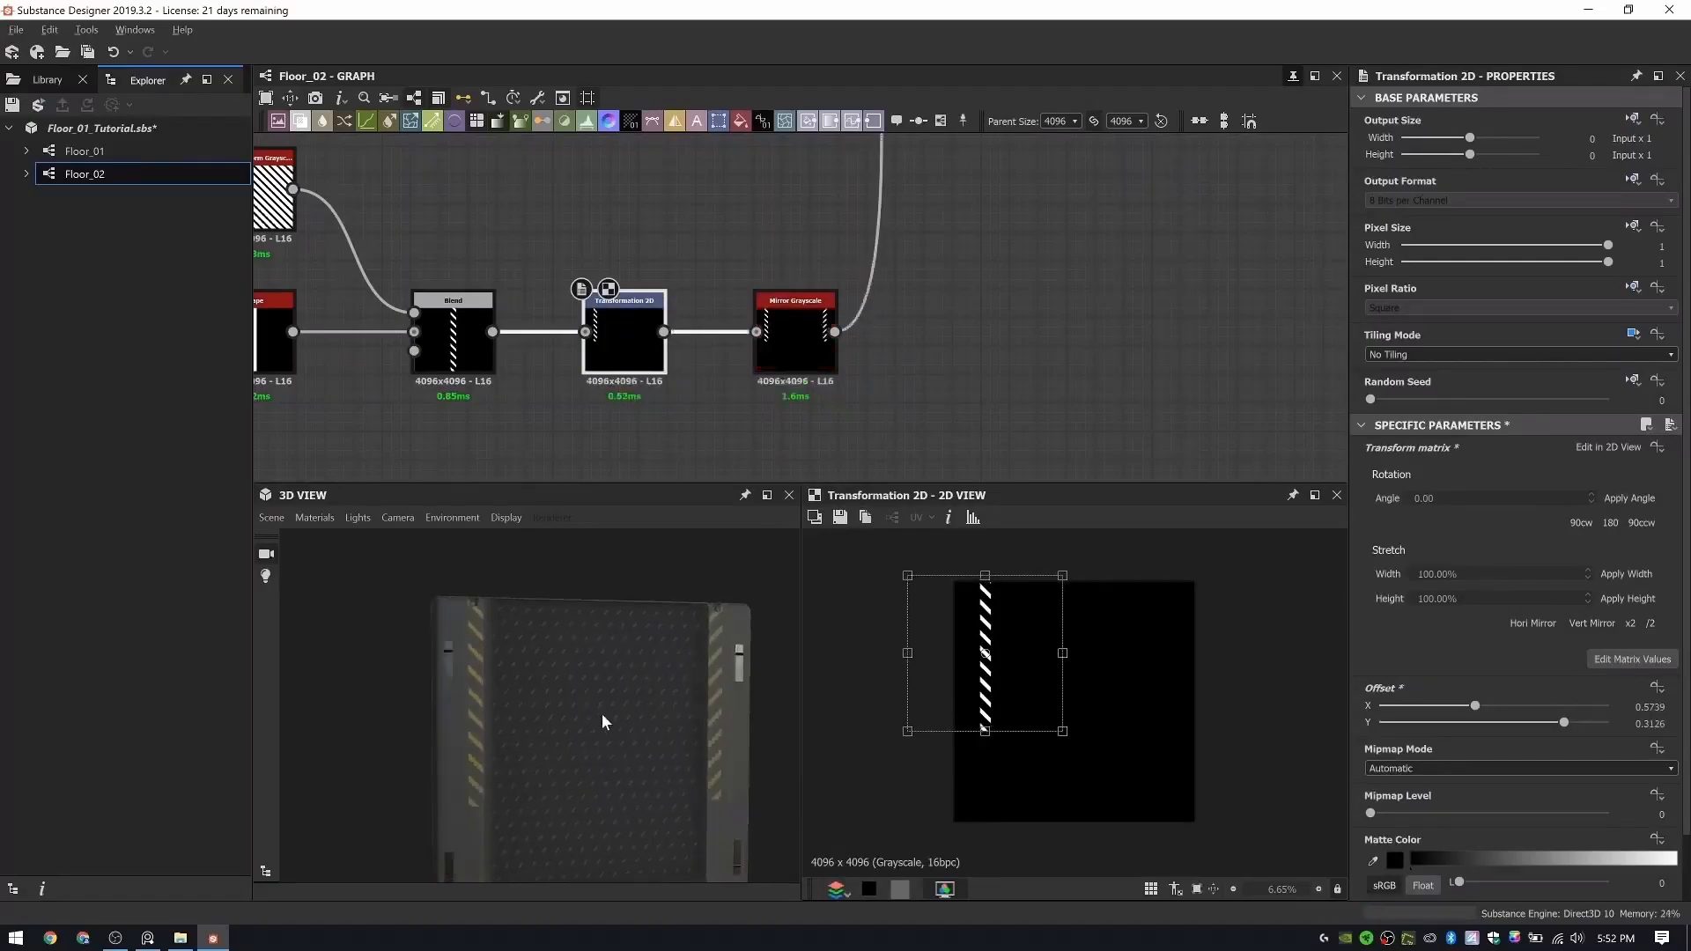
left_click_drag(993, 620, 994, 634)
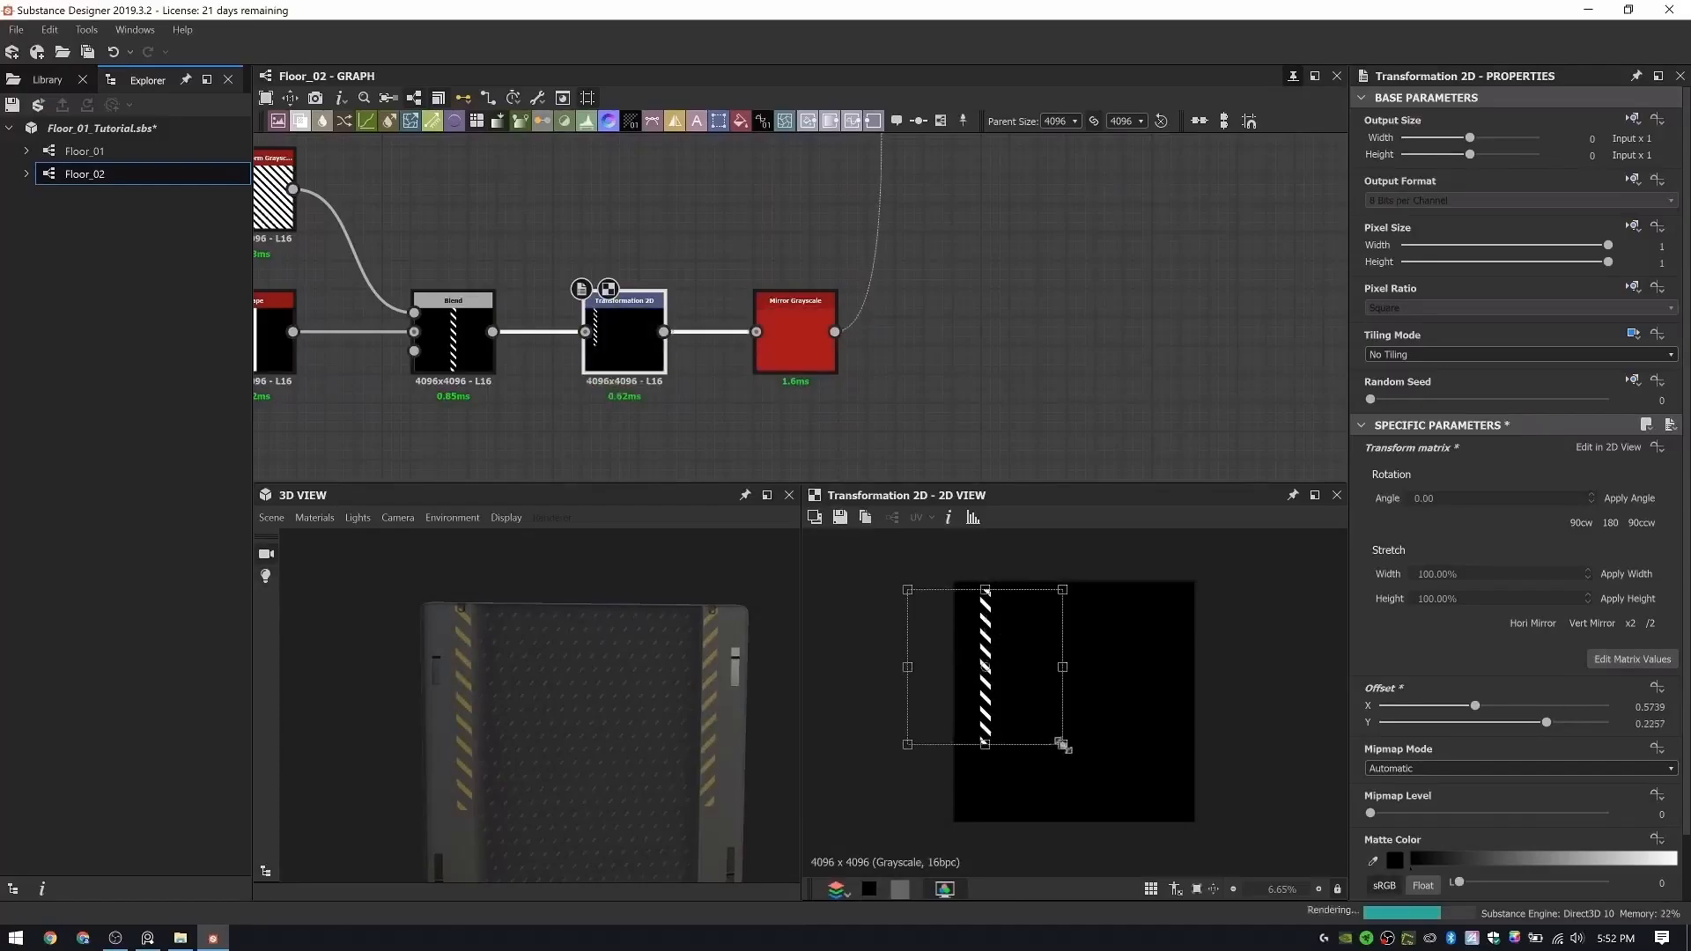
left_click_drag(1063, 747, 1047, 727)
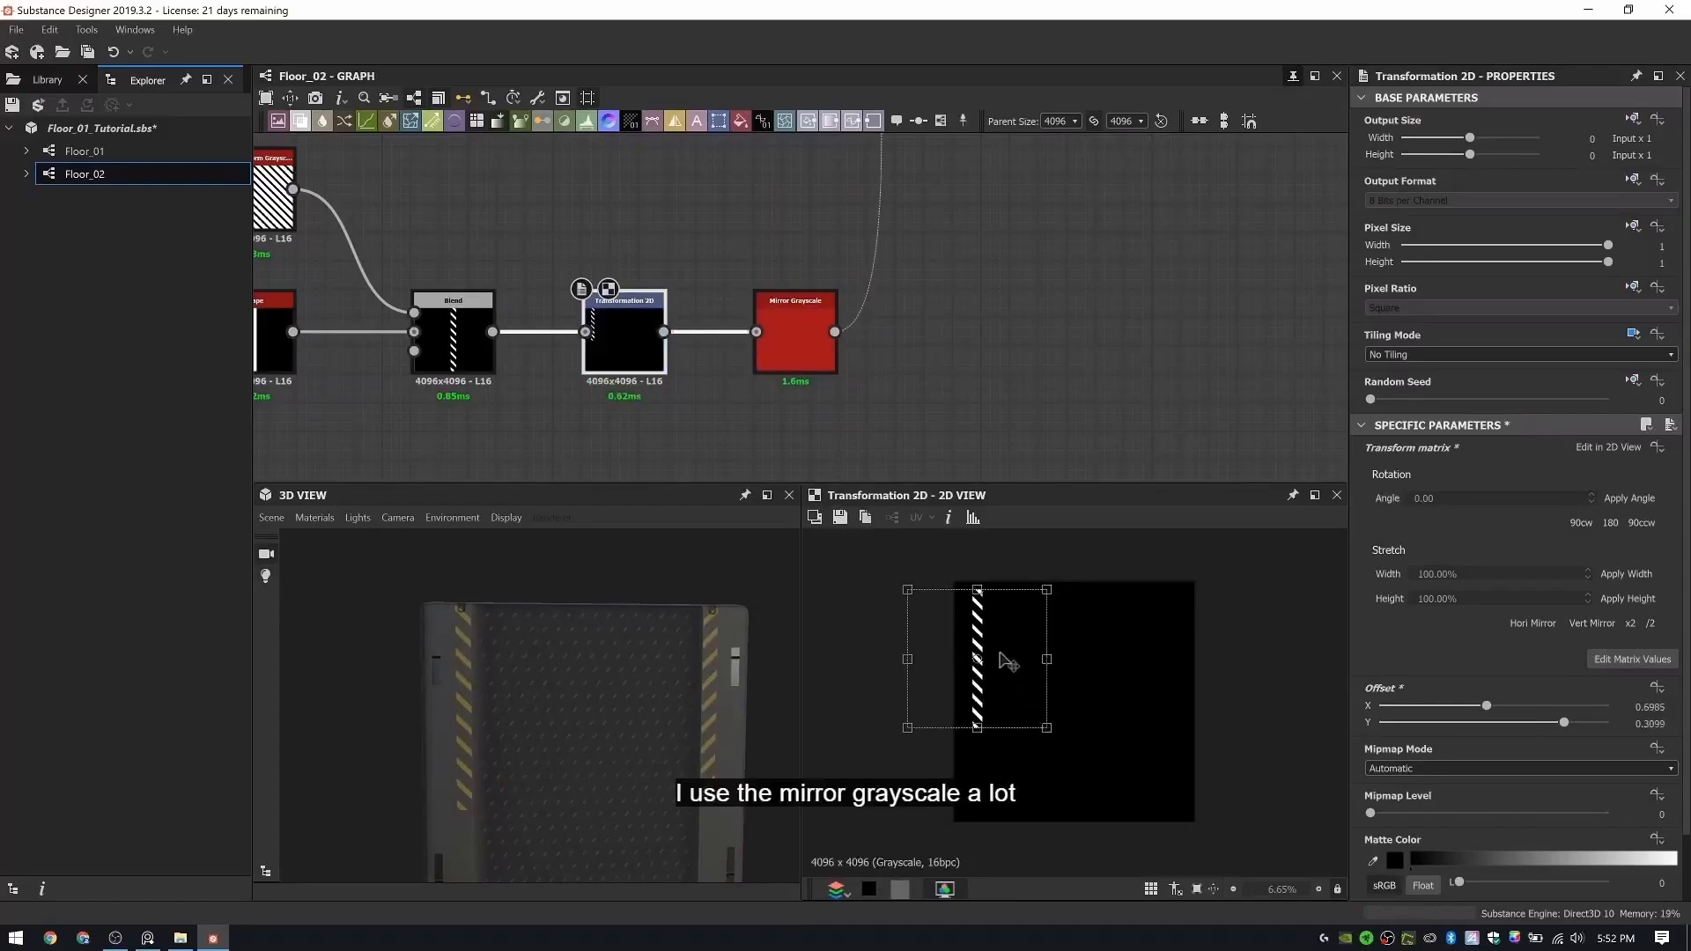
left_click_drag(1007, 662, 1012, 663)
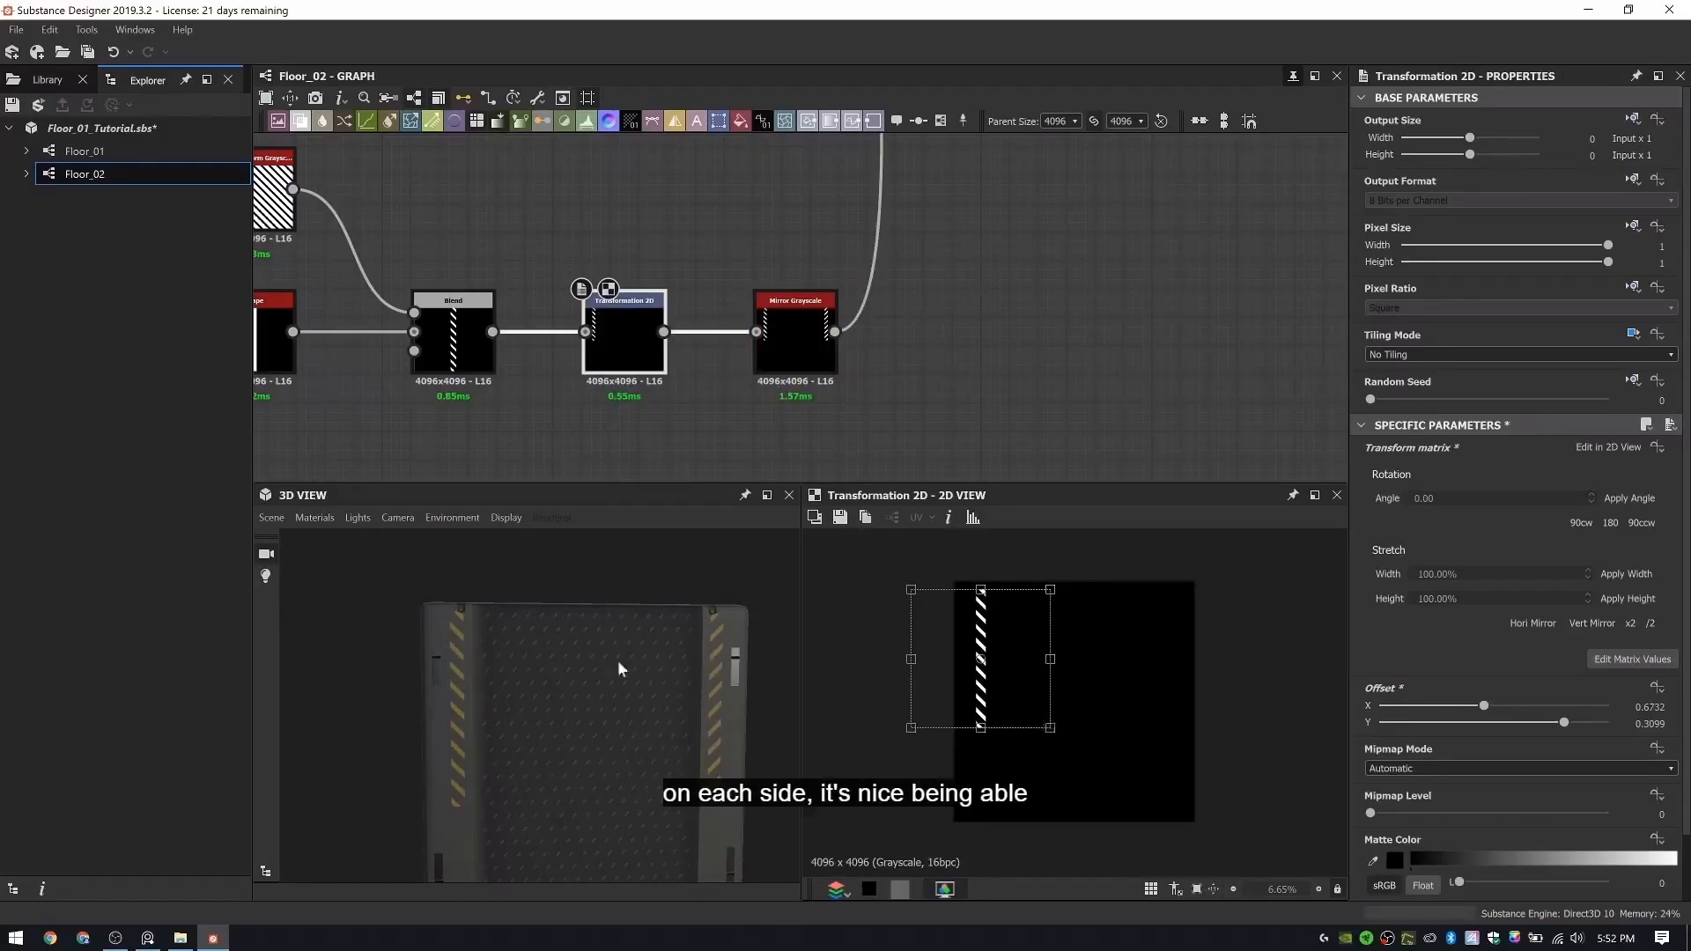
left_click_drag(991, 659, 991, 665)
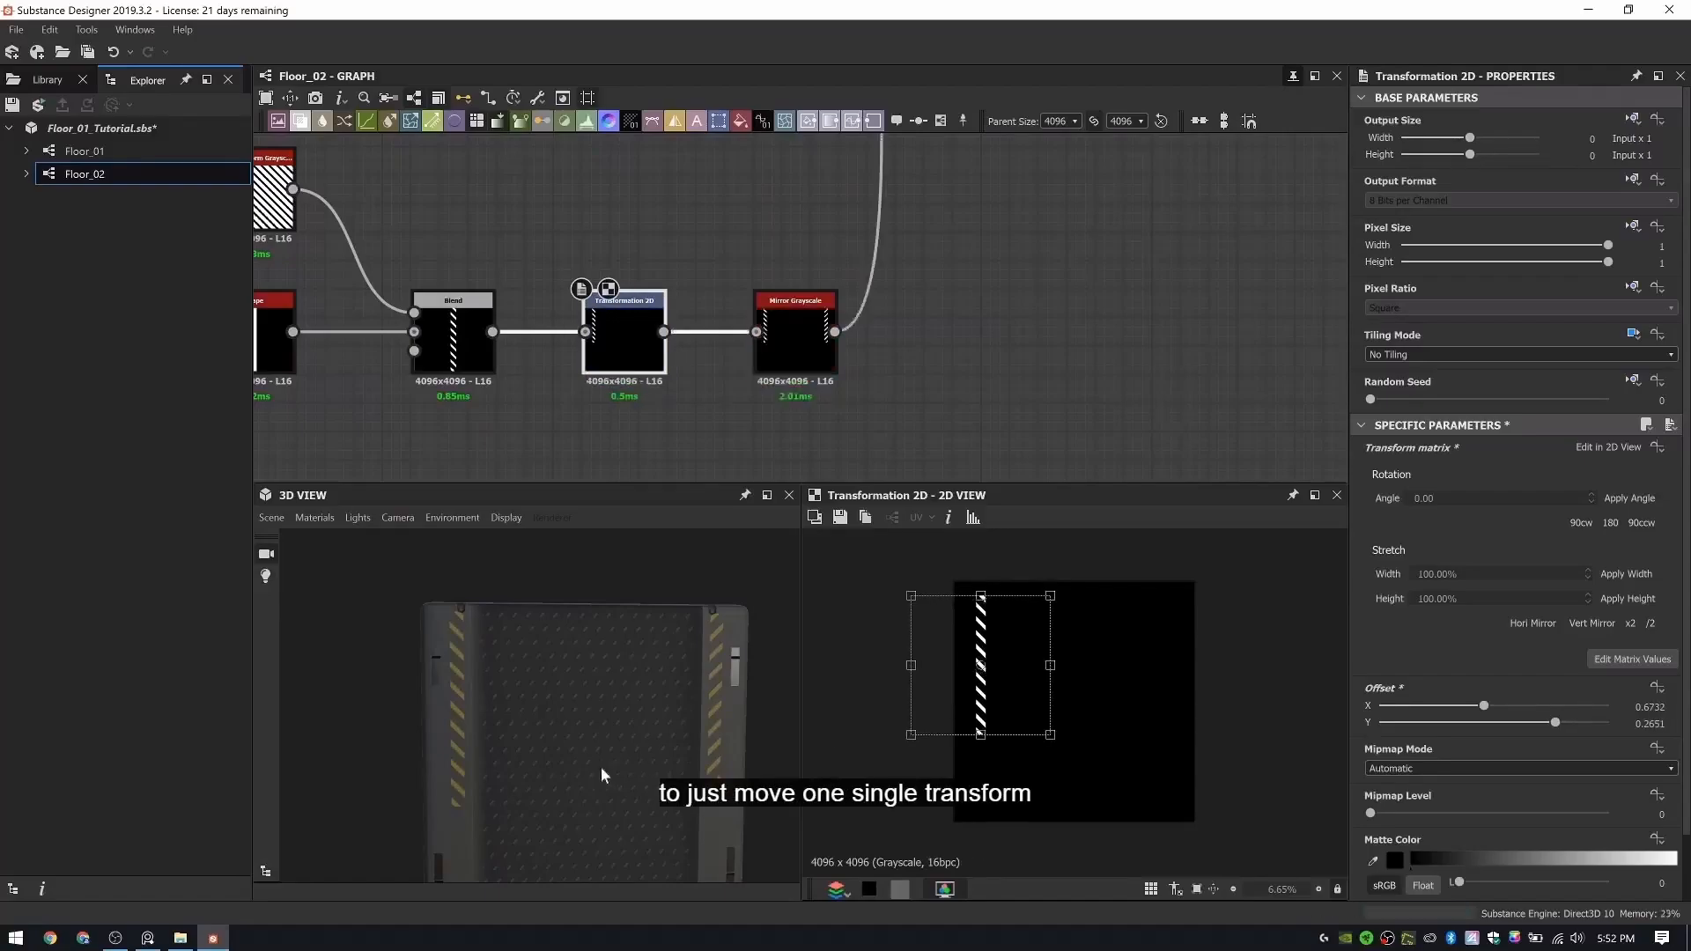
left_click_drag(583, 753, 684, 725)
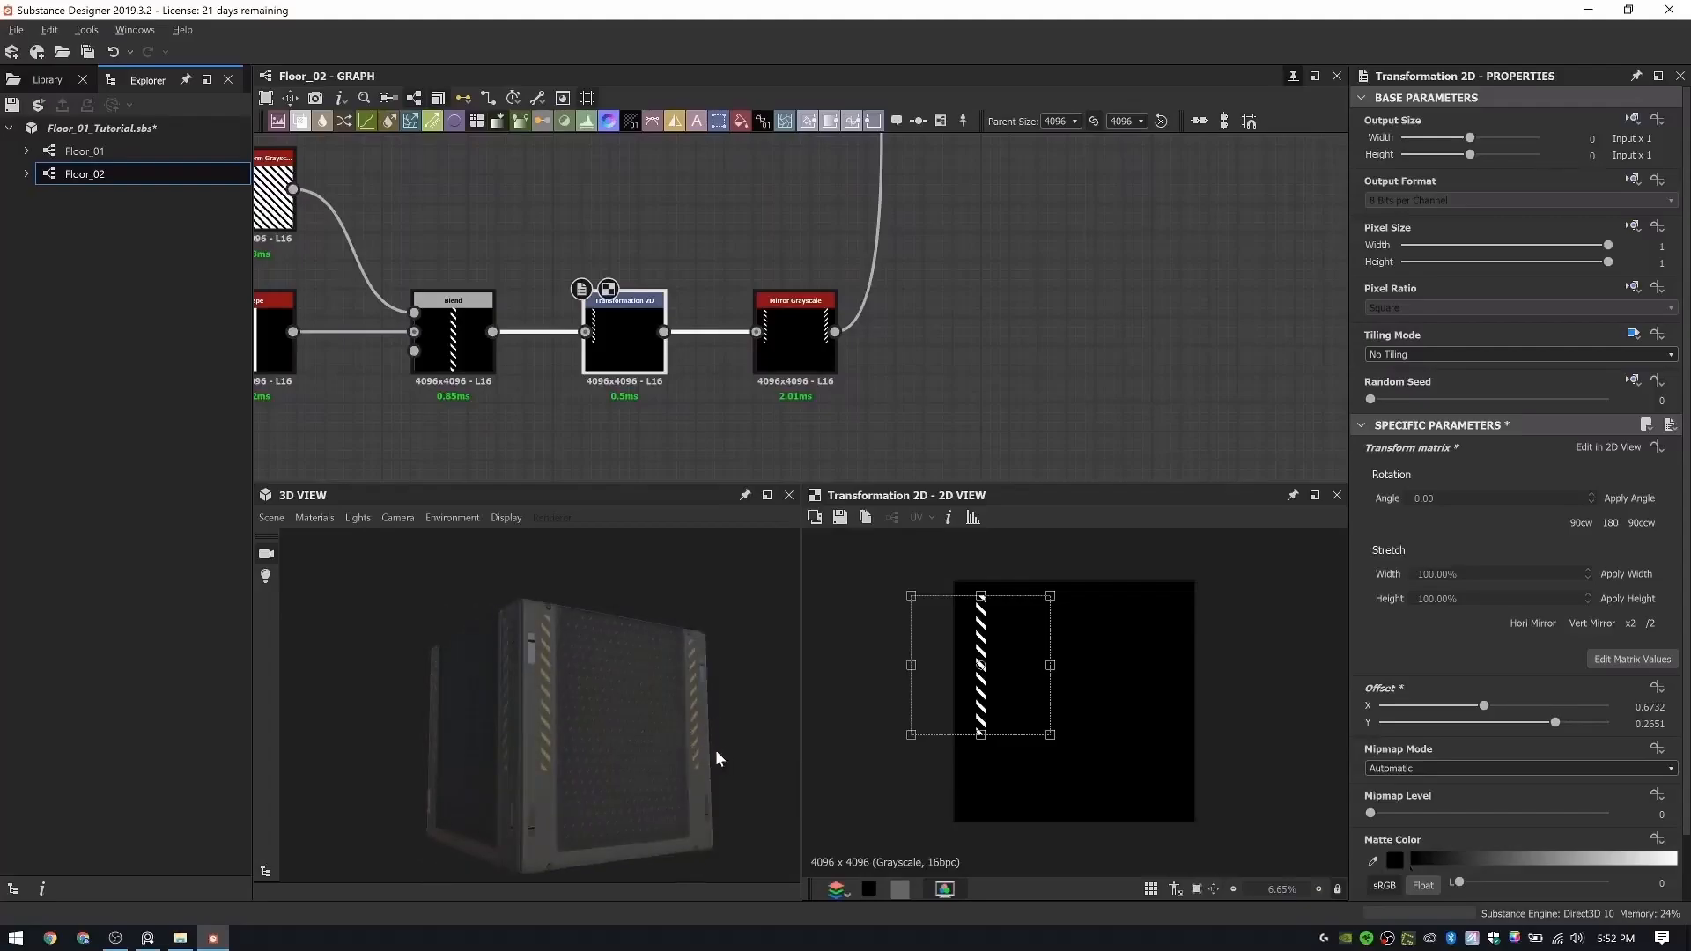
left_click_drag(525, 719, 499, 718)
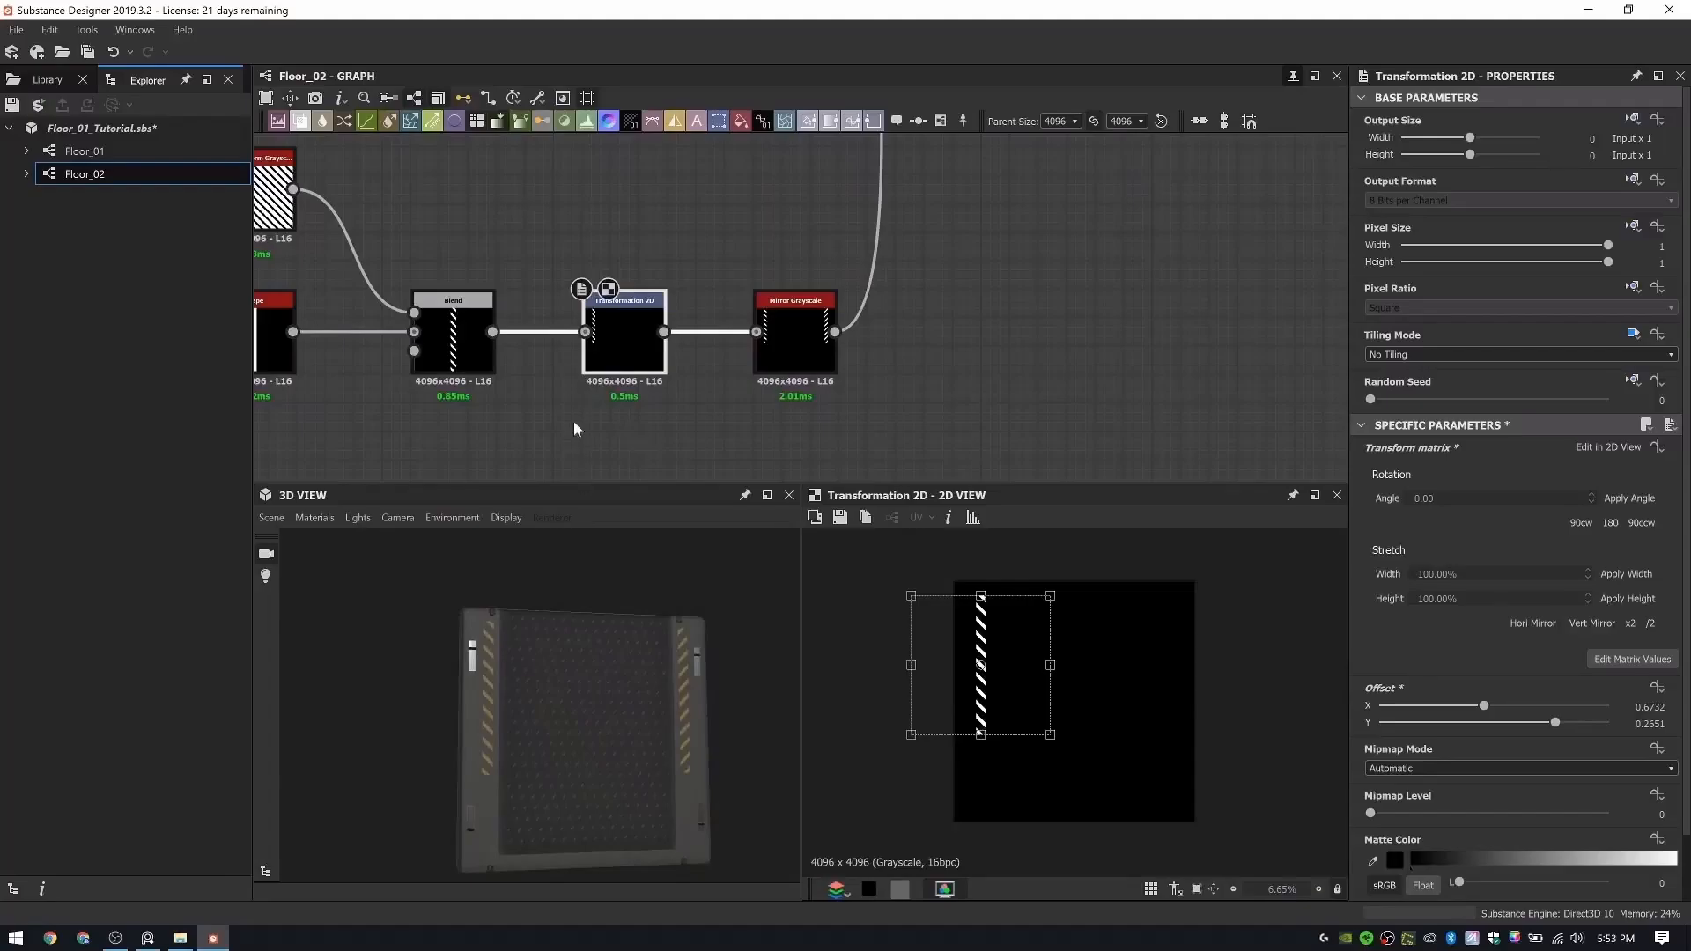
- Widen the stripe by setting the Shape node's Size X to 0.08, and inspect the panel in 3D
scroll(591, 421, "up", 4)
left_click(532, 333)
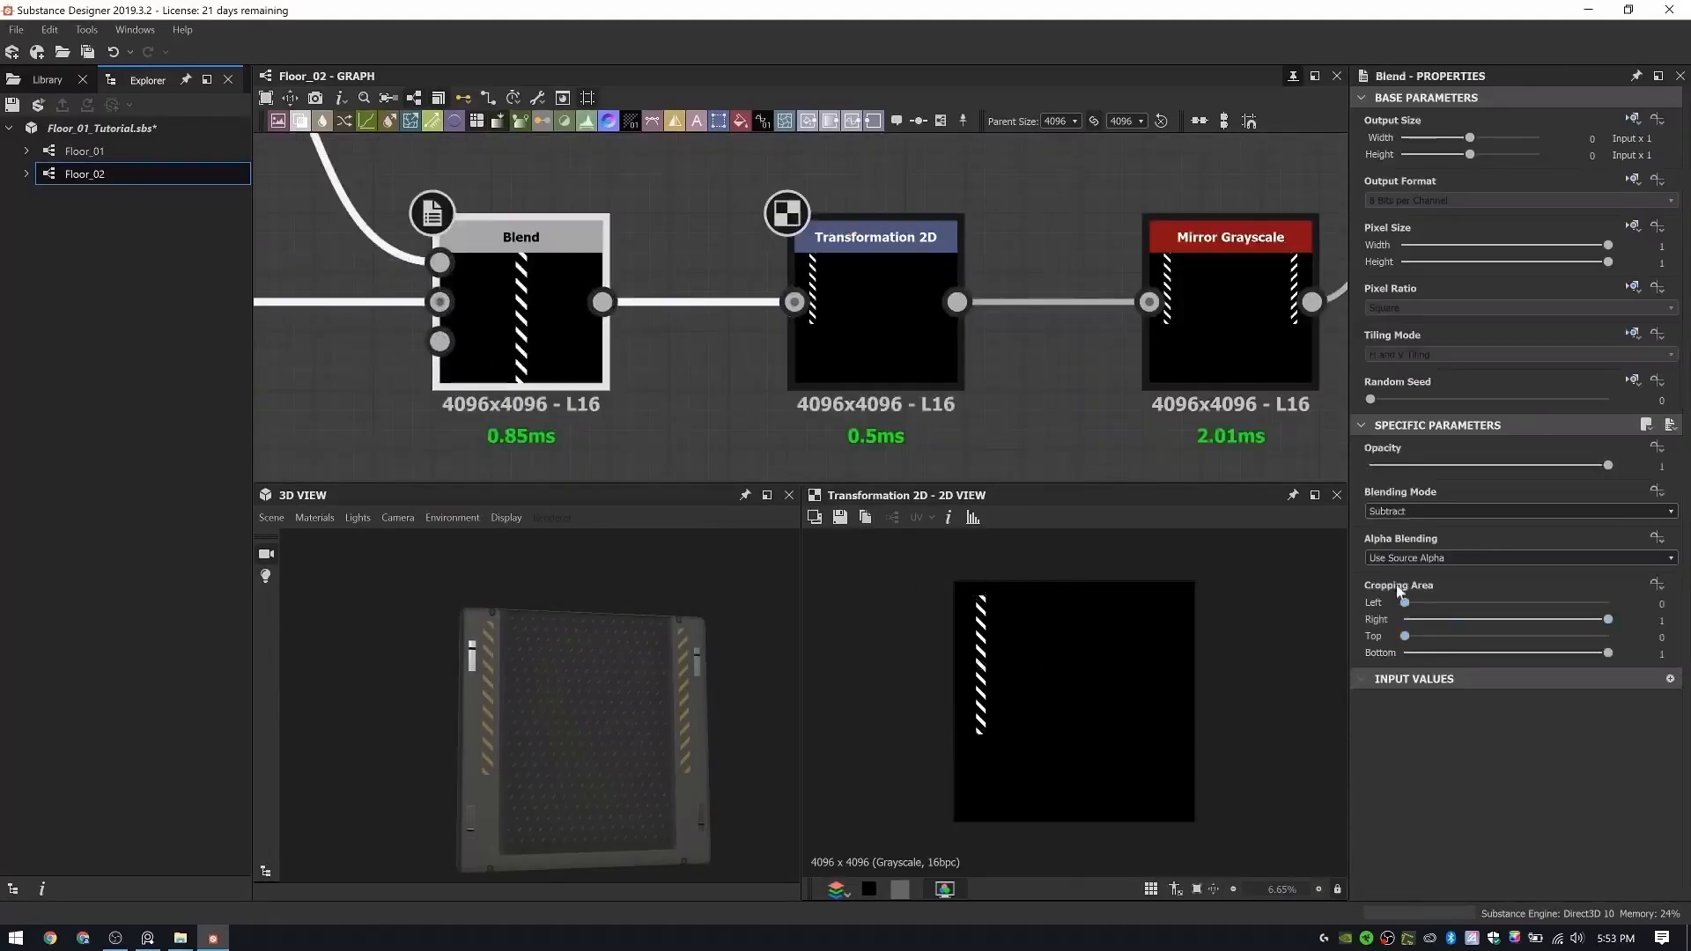
middle_click_drag(631, 349, 1105, 411)
left_click(649, 370)
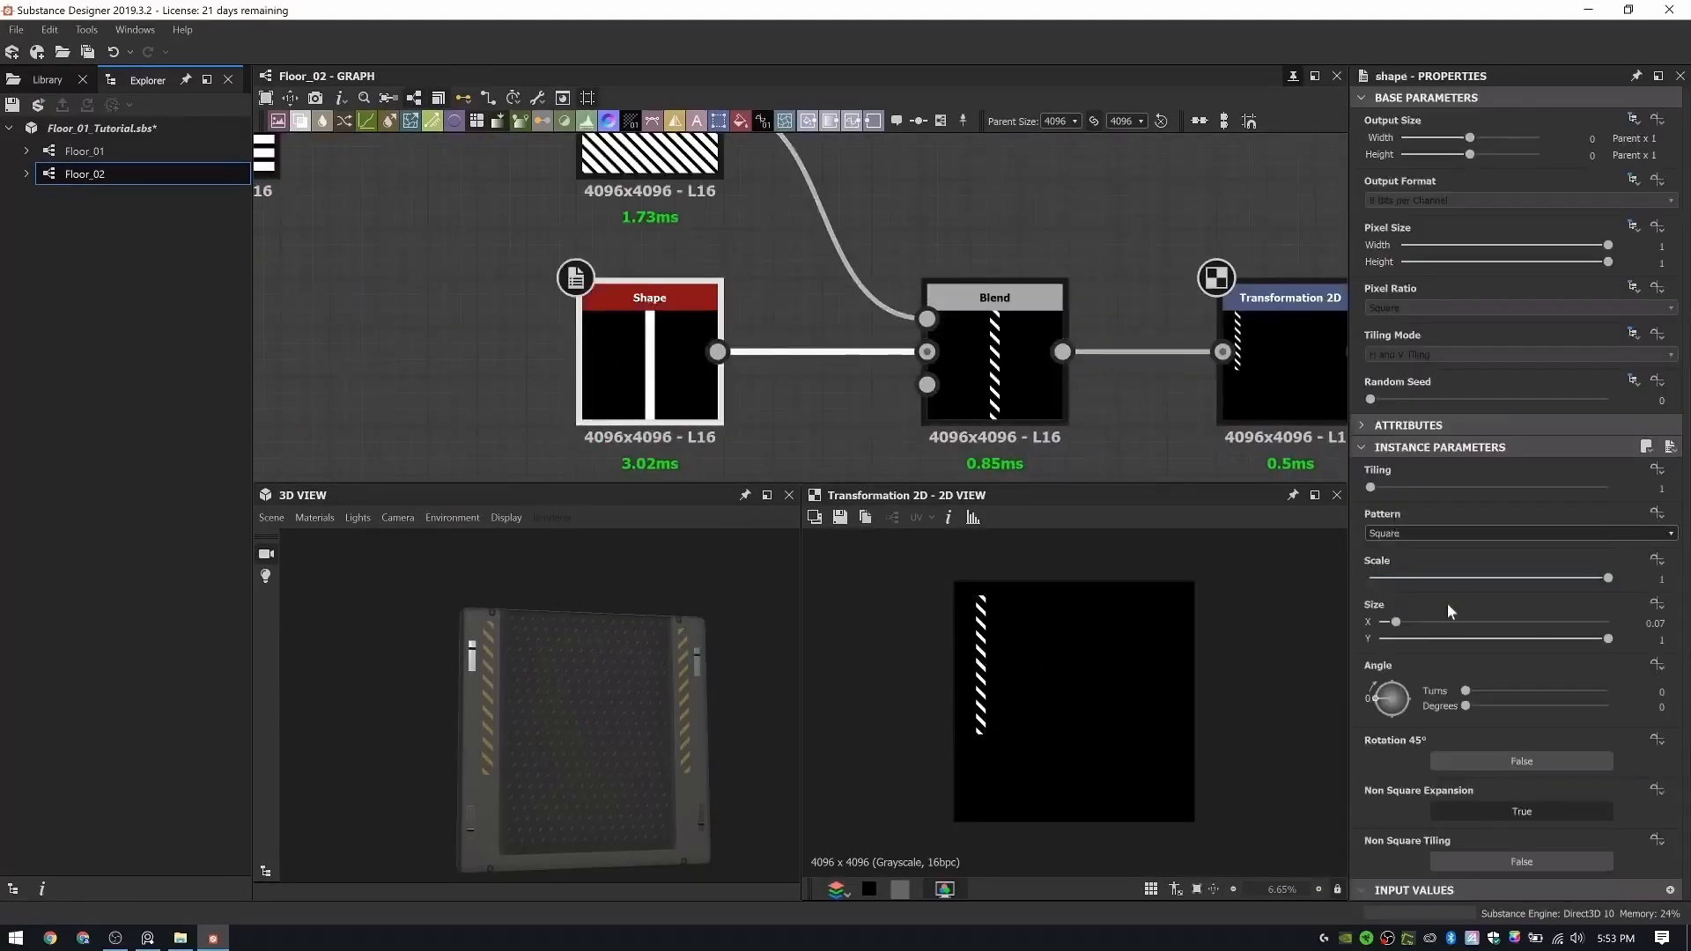
left_click_drag(1398, 627, 1402, 627)
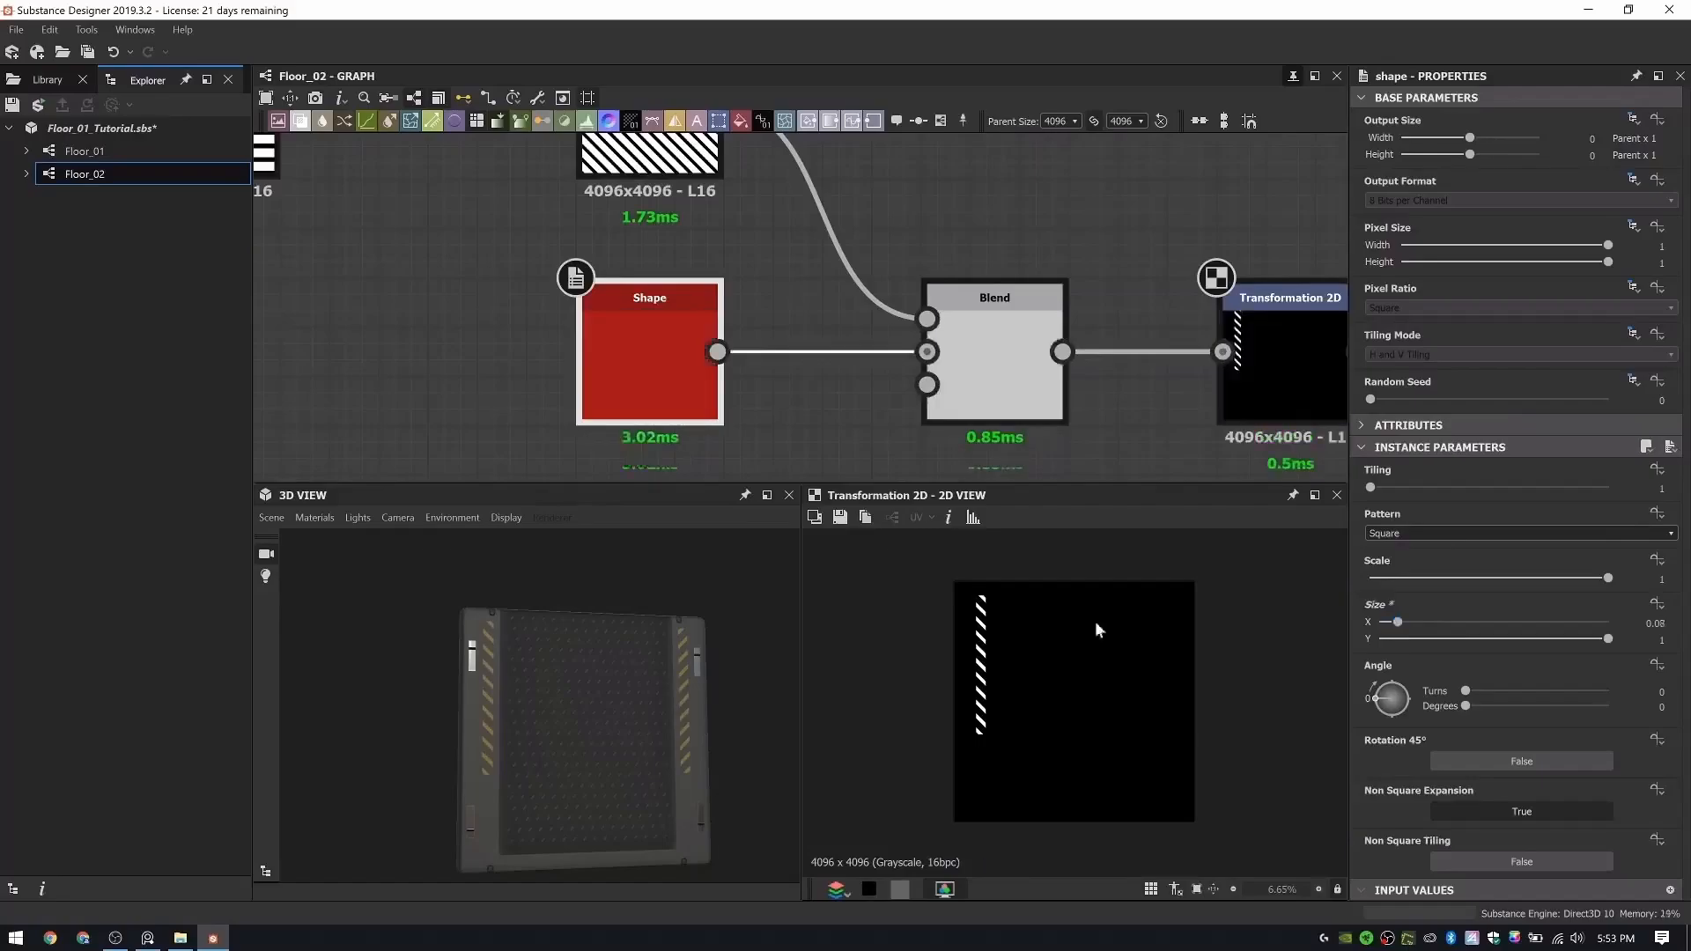
scroll(474, 705, "up", 3)
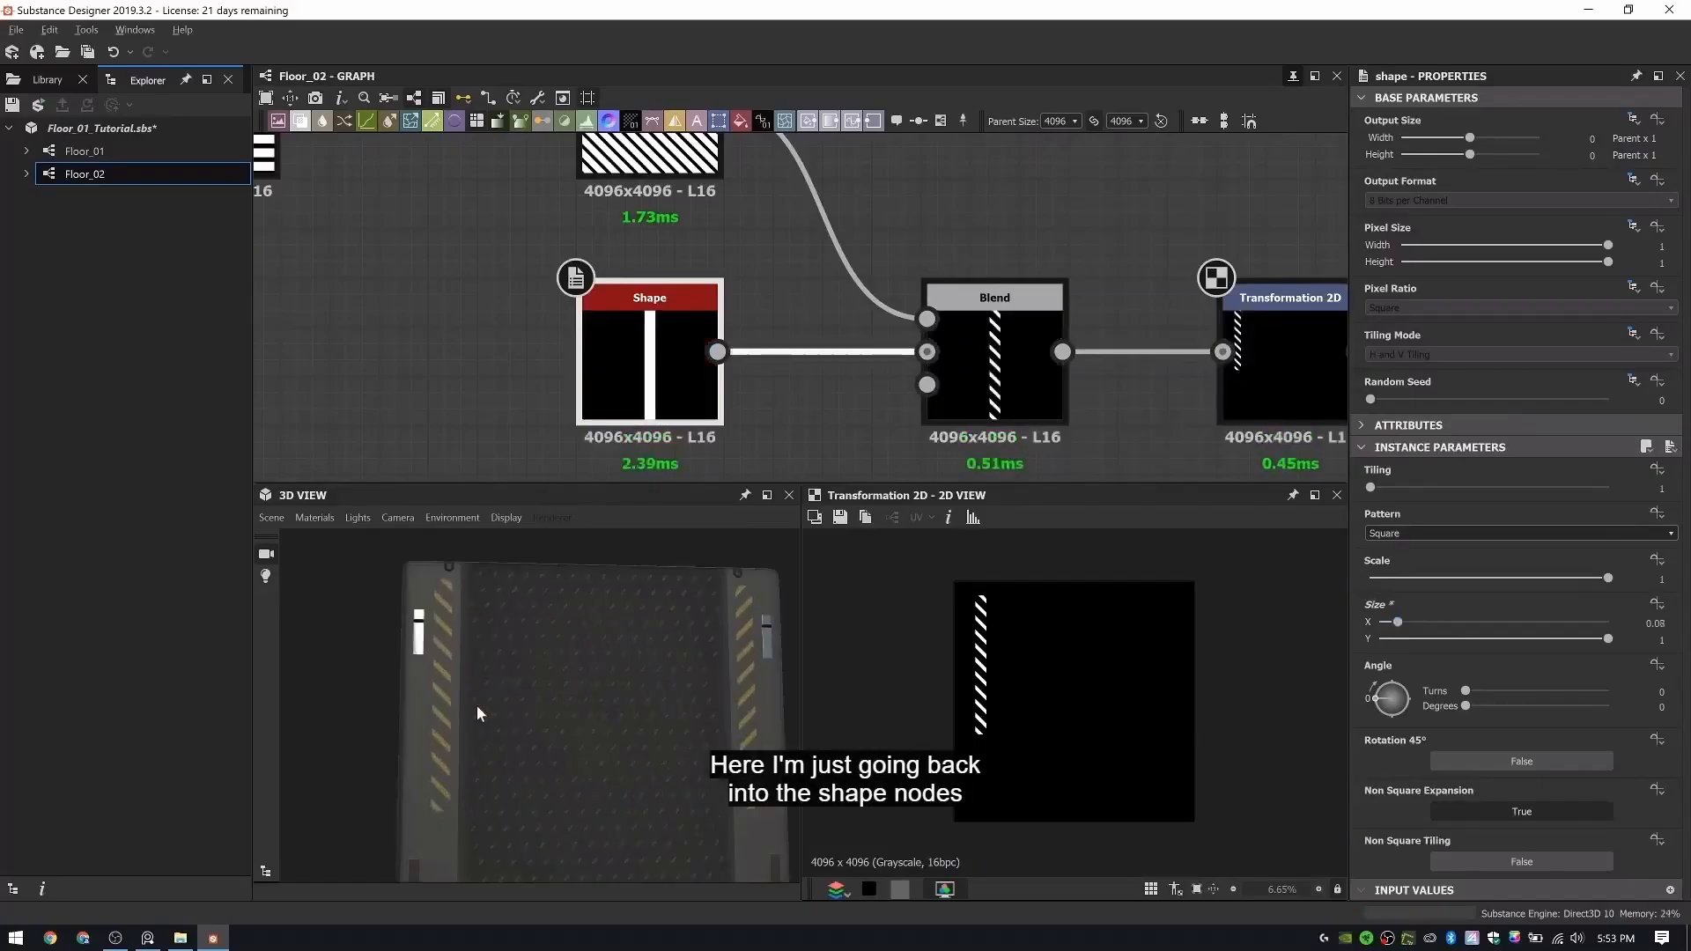
left_click_drag(515, 706, 580, 740)
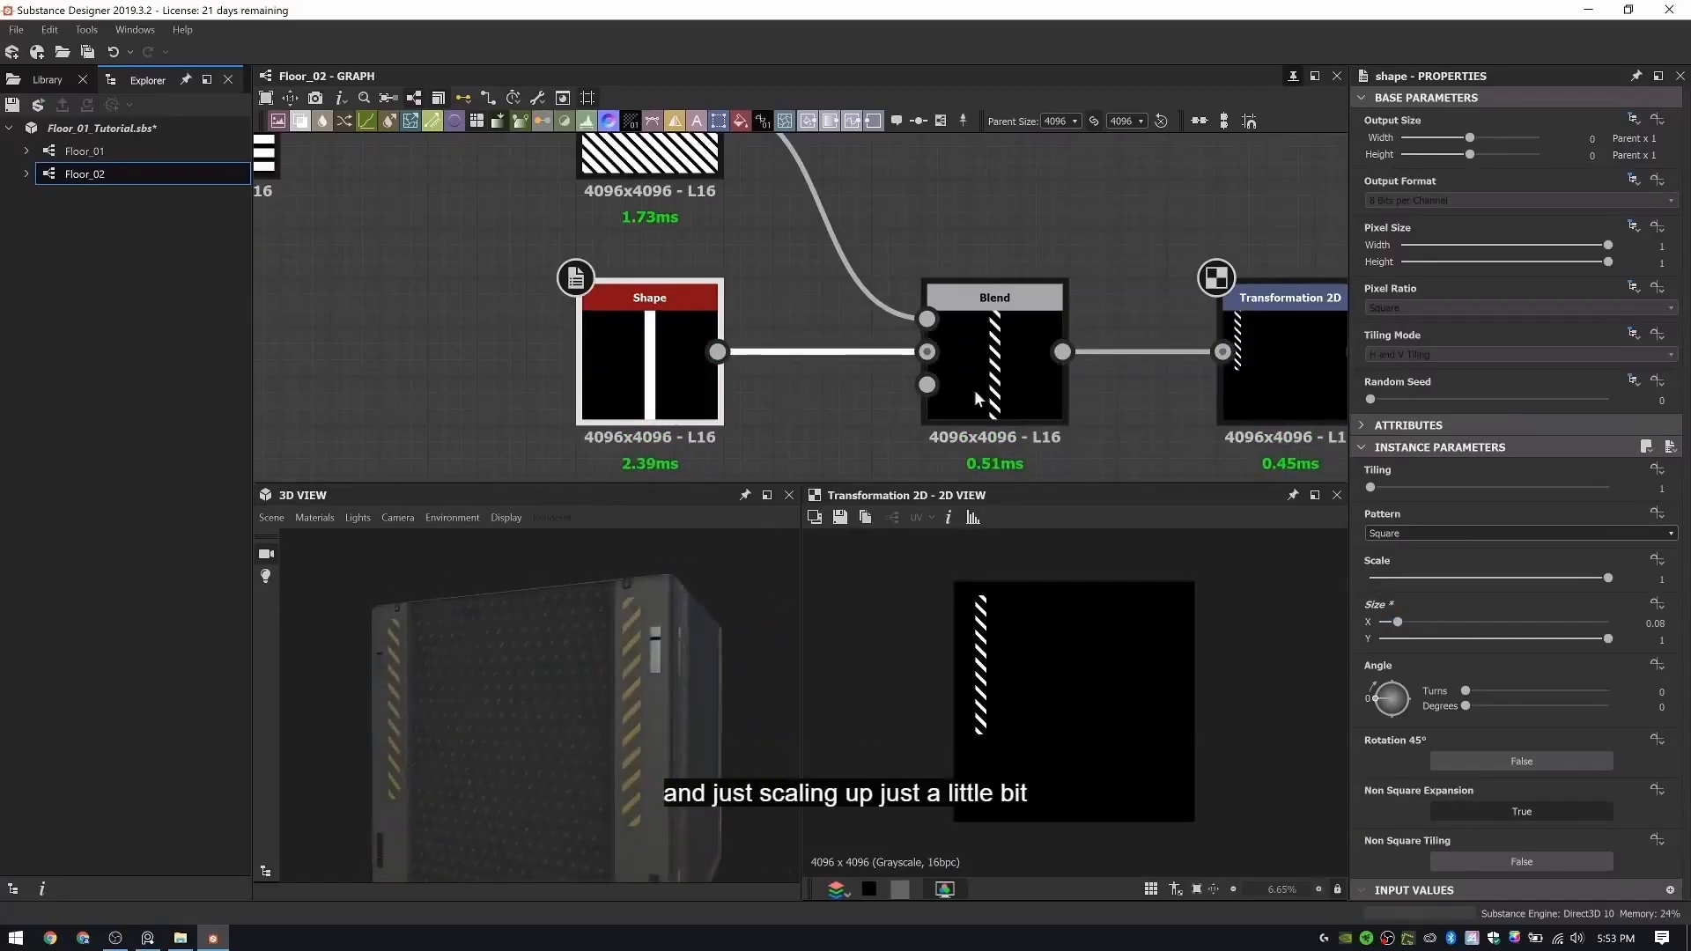
- Locate the Decal Color frame in the graph's color chain
scroll(975, 396, "down", 3)
scroll(1113, 259, "down", 7)
middle_click_drag(1154, 195, 995, 388)
middle_click_drag(993, 221, 935, 455)
middle_click_drag(1013, 162, 960, 398)
scroll(980, 242, "up", 5)
middle_click_drag(864, 148, 861, 259)
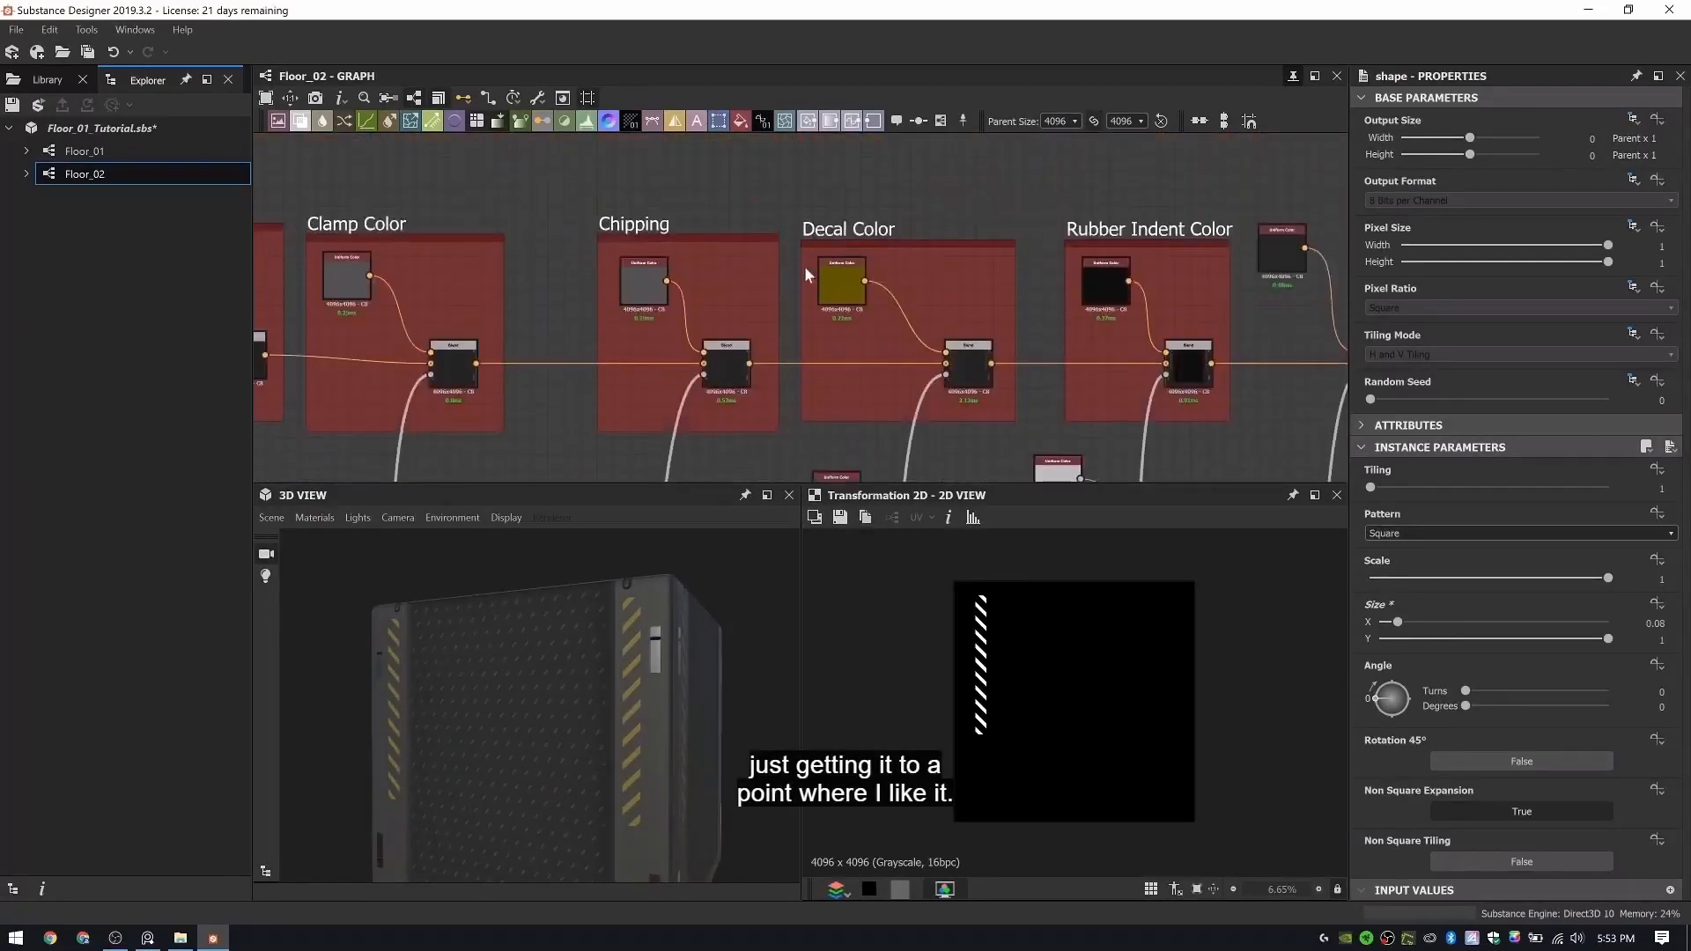
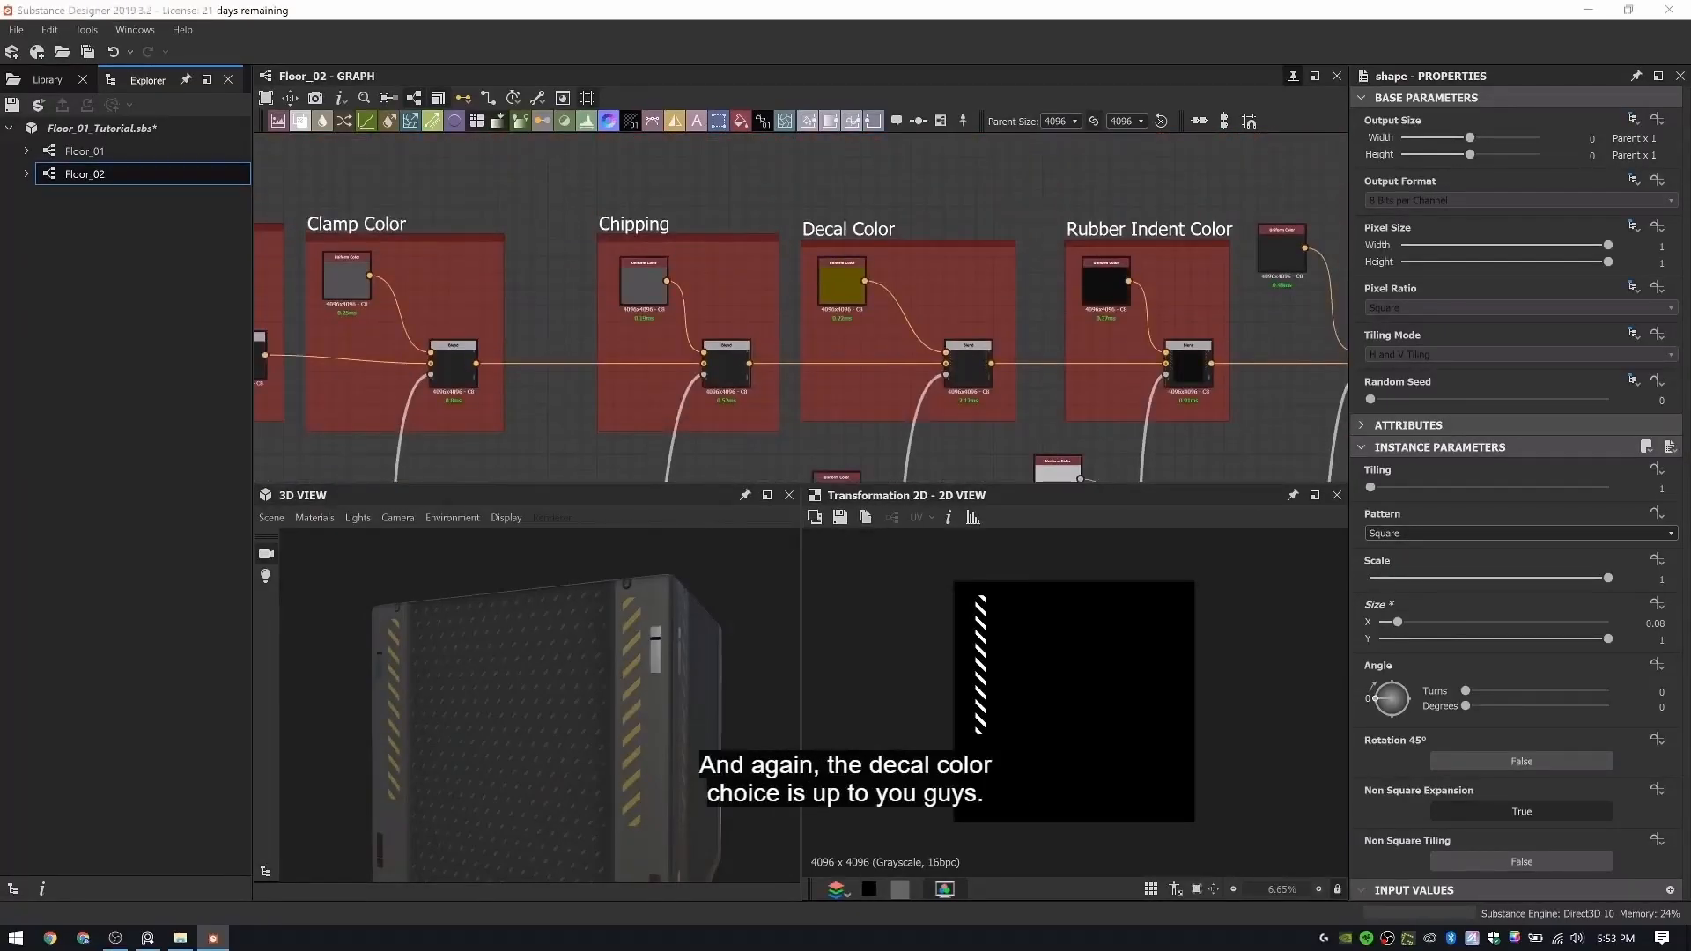
- Sample a neutral gray of RGB 117, 117, 117 for the Decal Color's Uniform Color node and check the stripes in 3D
double_click(855, 298)
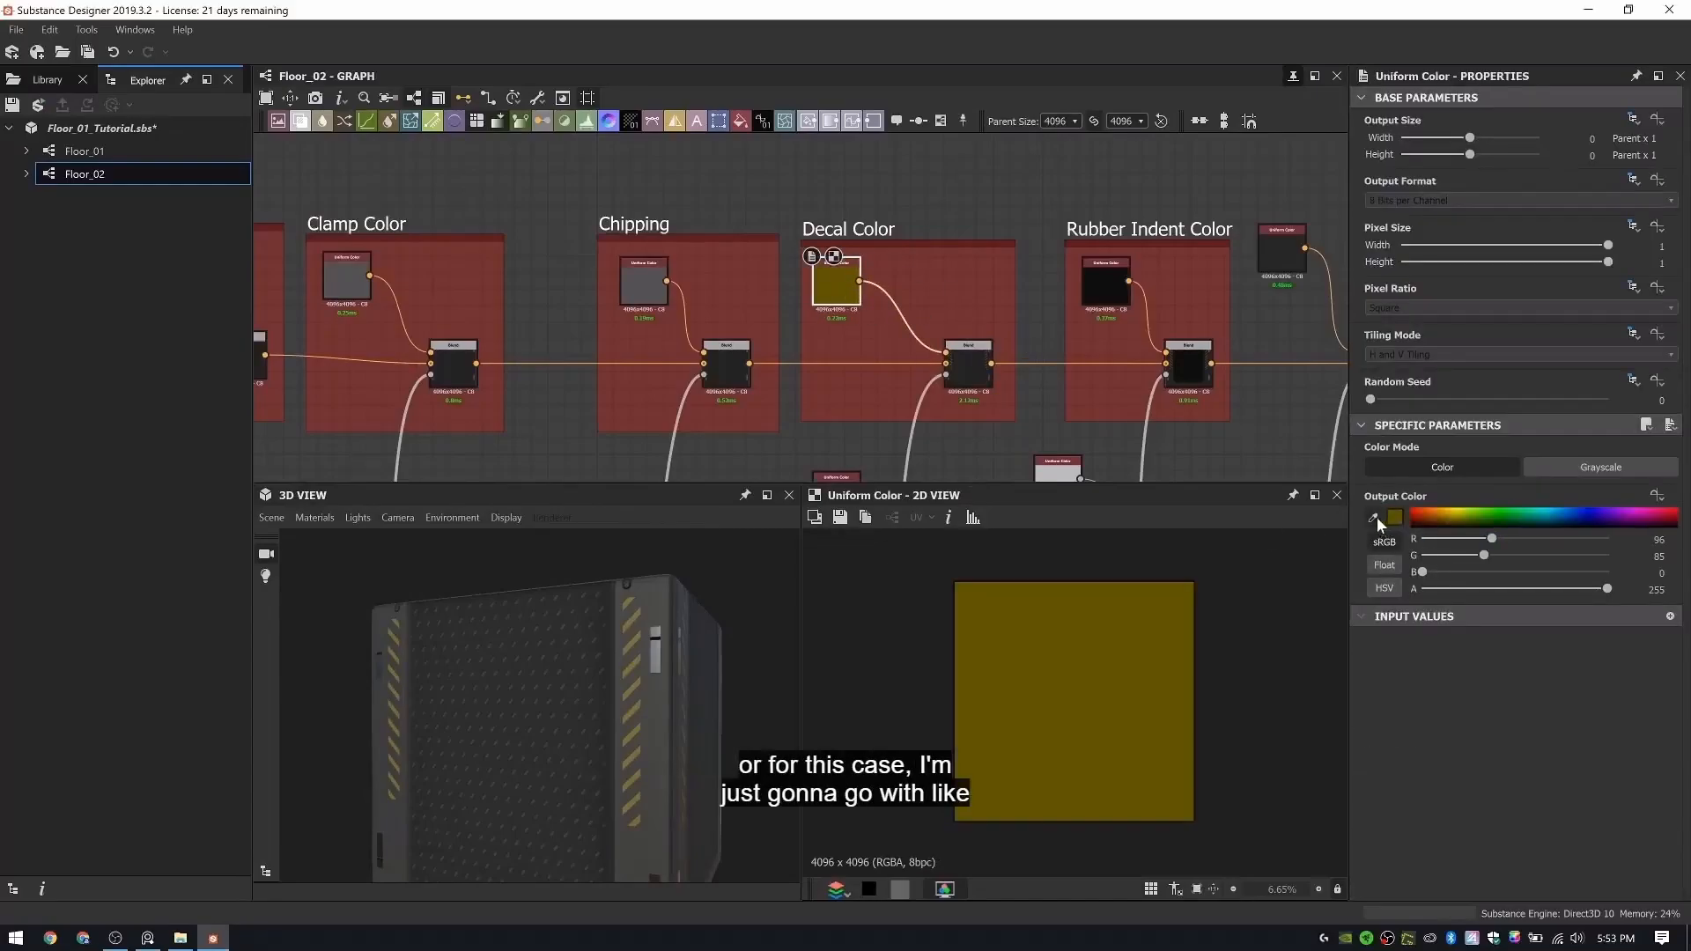
left_click(1377, 517)
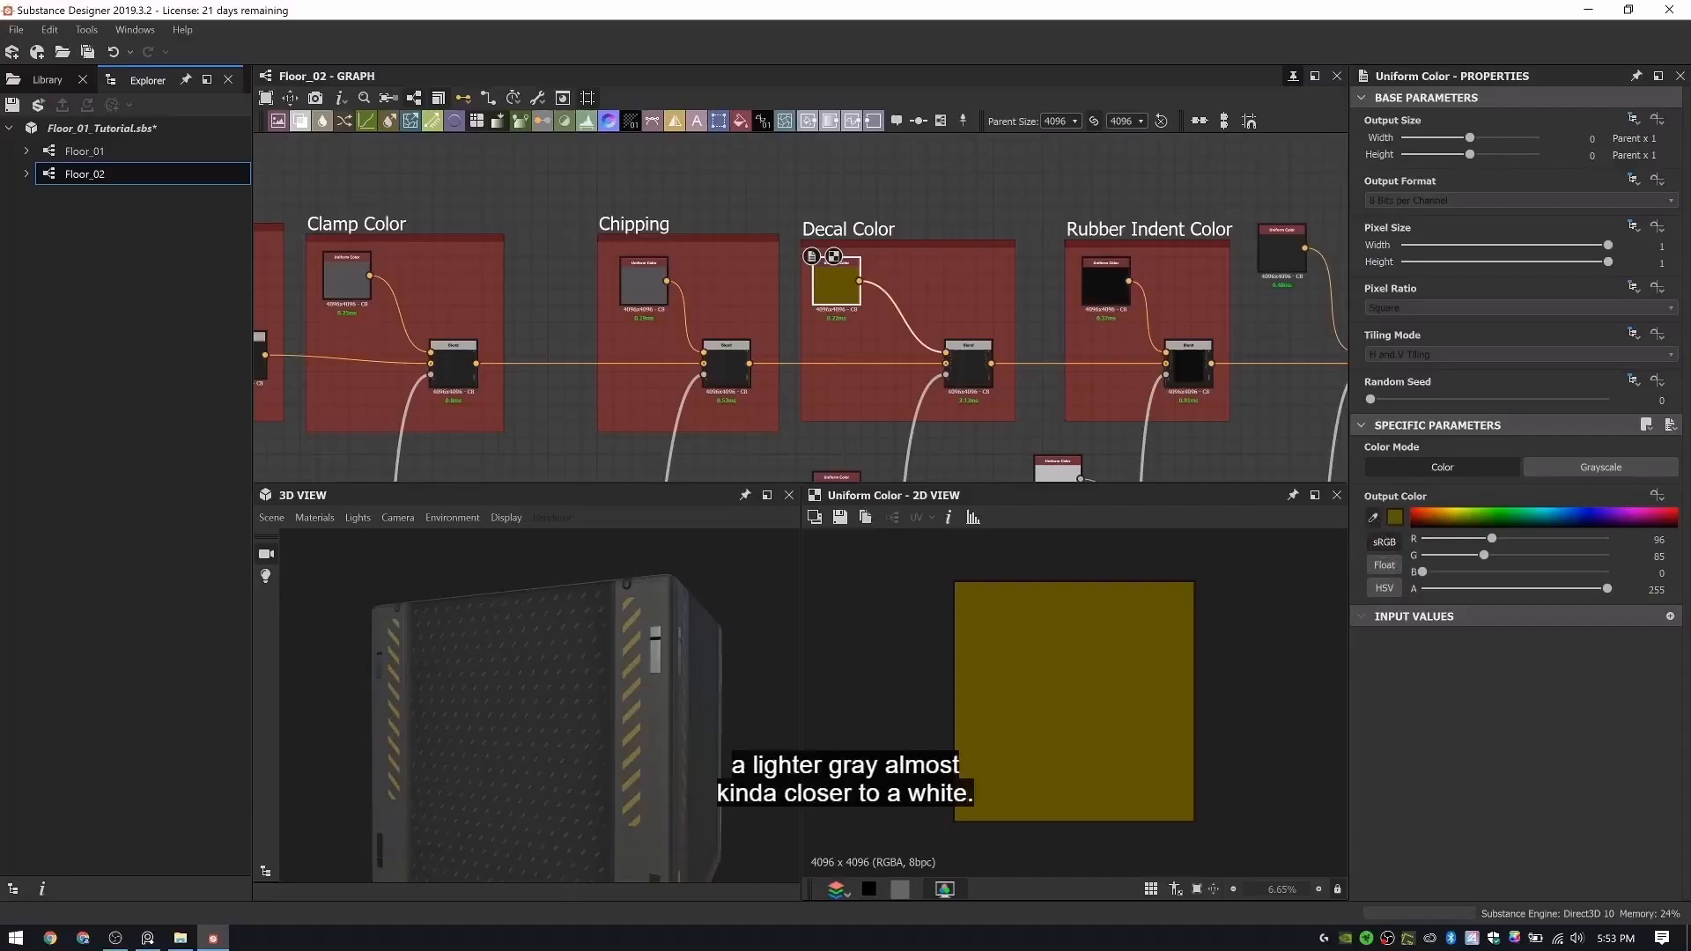
left_click(1058, 474)
left_click_drag(552, 631, 511, 676)
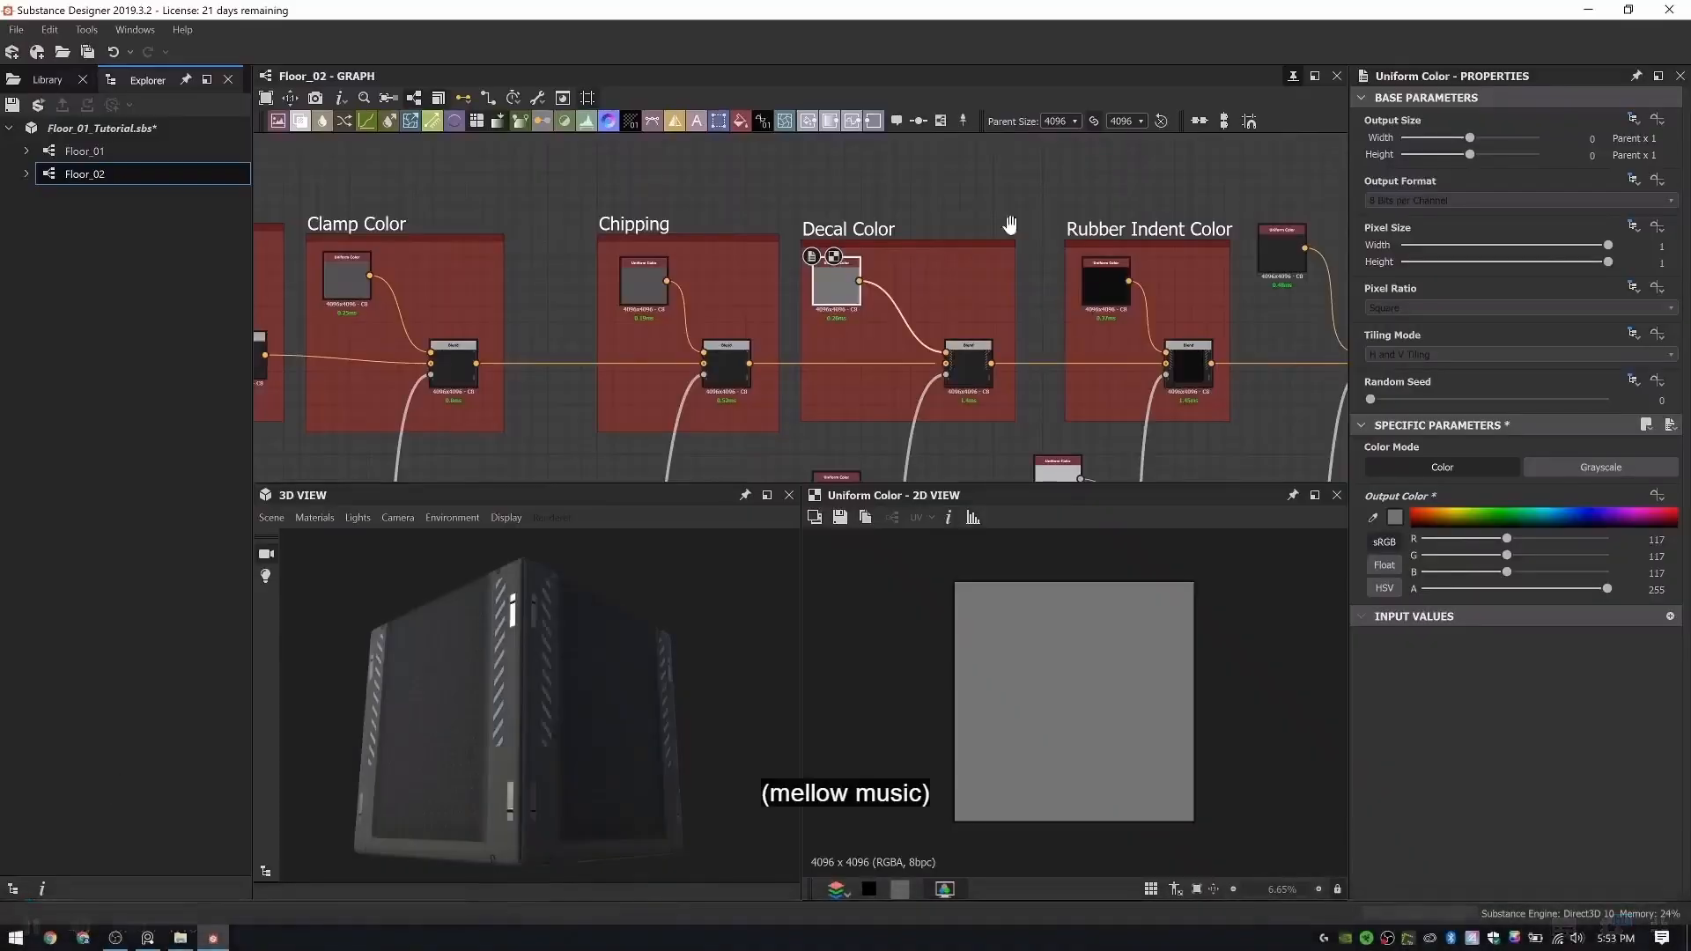
- Examine the Dirt Color blend and the grayscale blend below it that share the dirt mask
scroll(1011, 226, "down", 5)
middle_click_drag(1011, 227, 838, 214)
middle_click_drag(1194, 320, 744, 280)
scroll(712, 220, "up", 5)
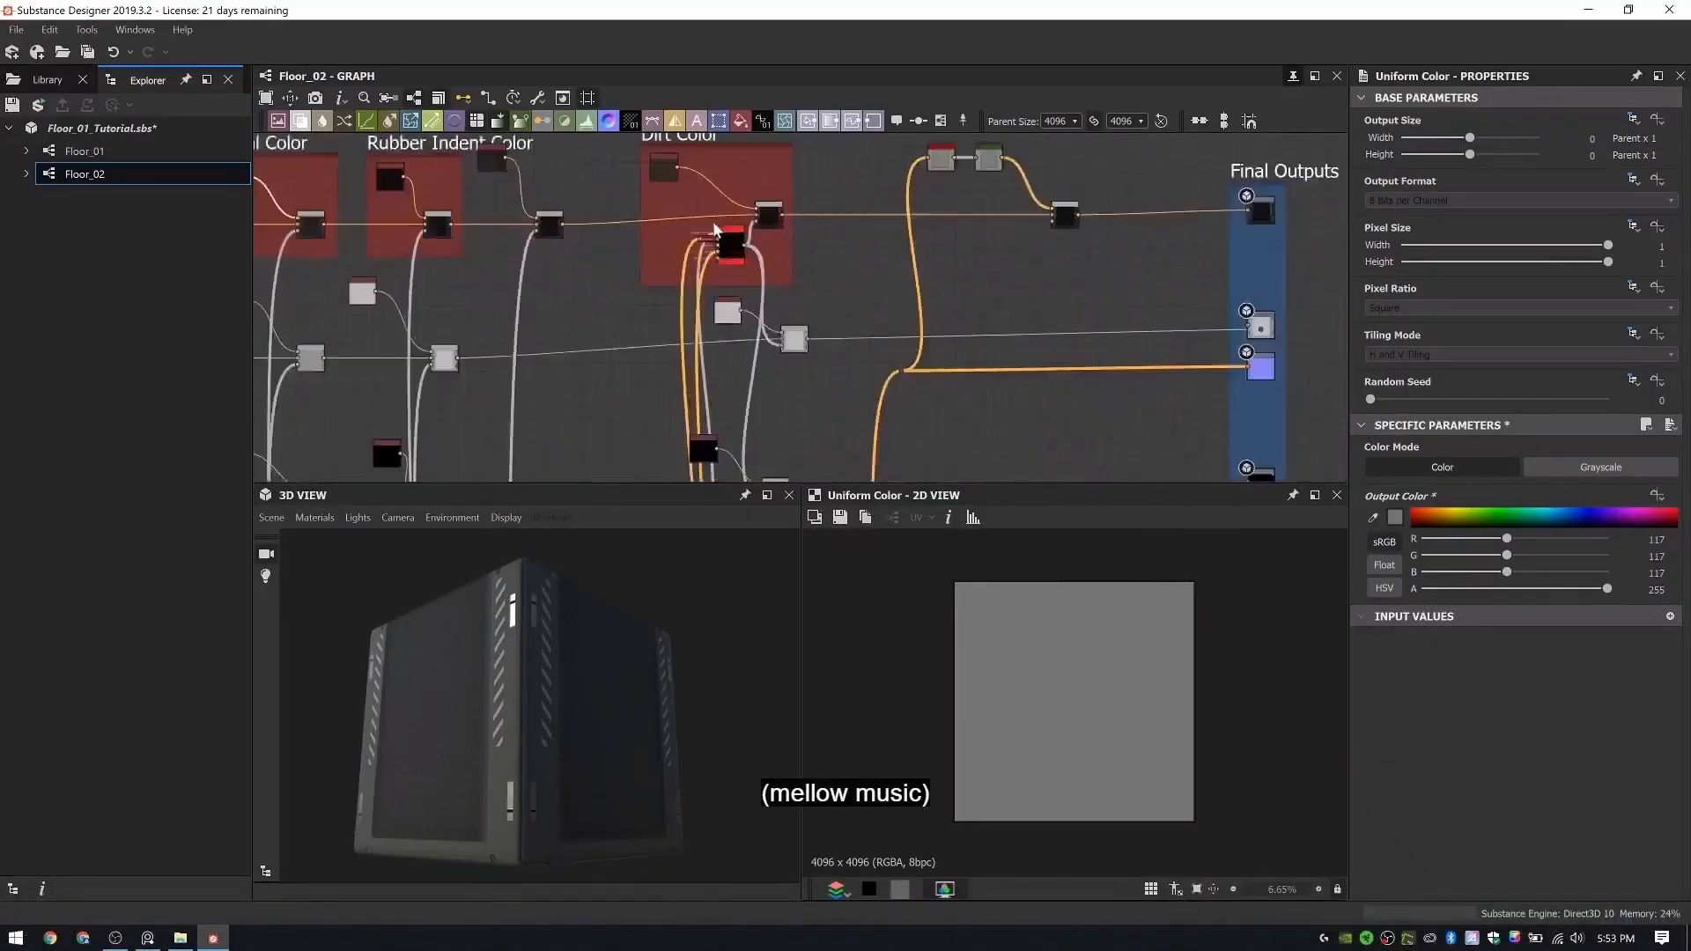
left_click(823, 215)
scroll(821, 308, "down", 5)
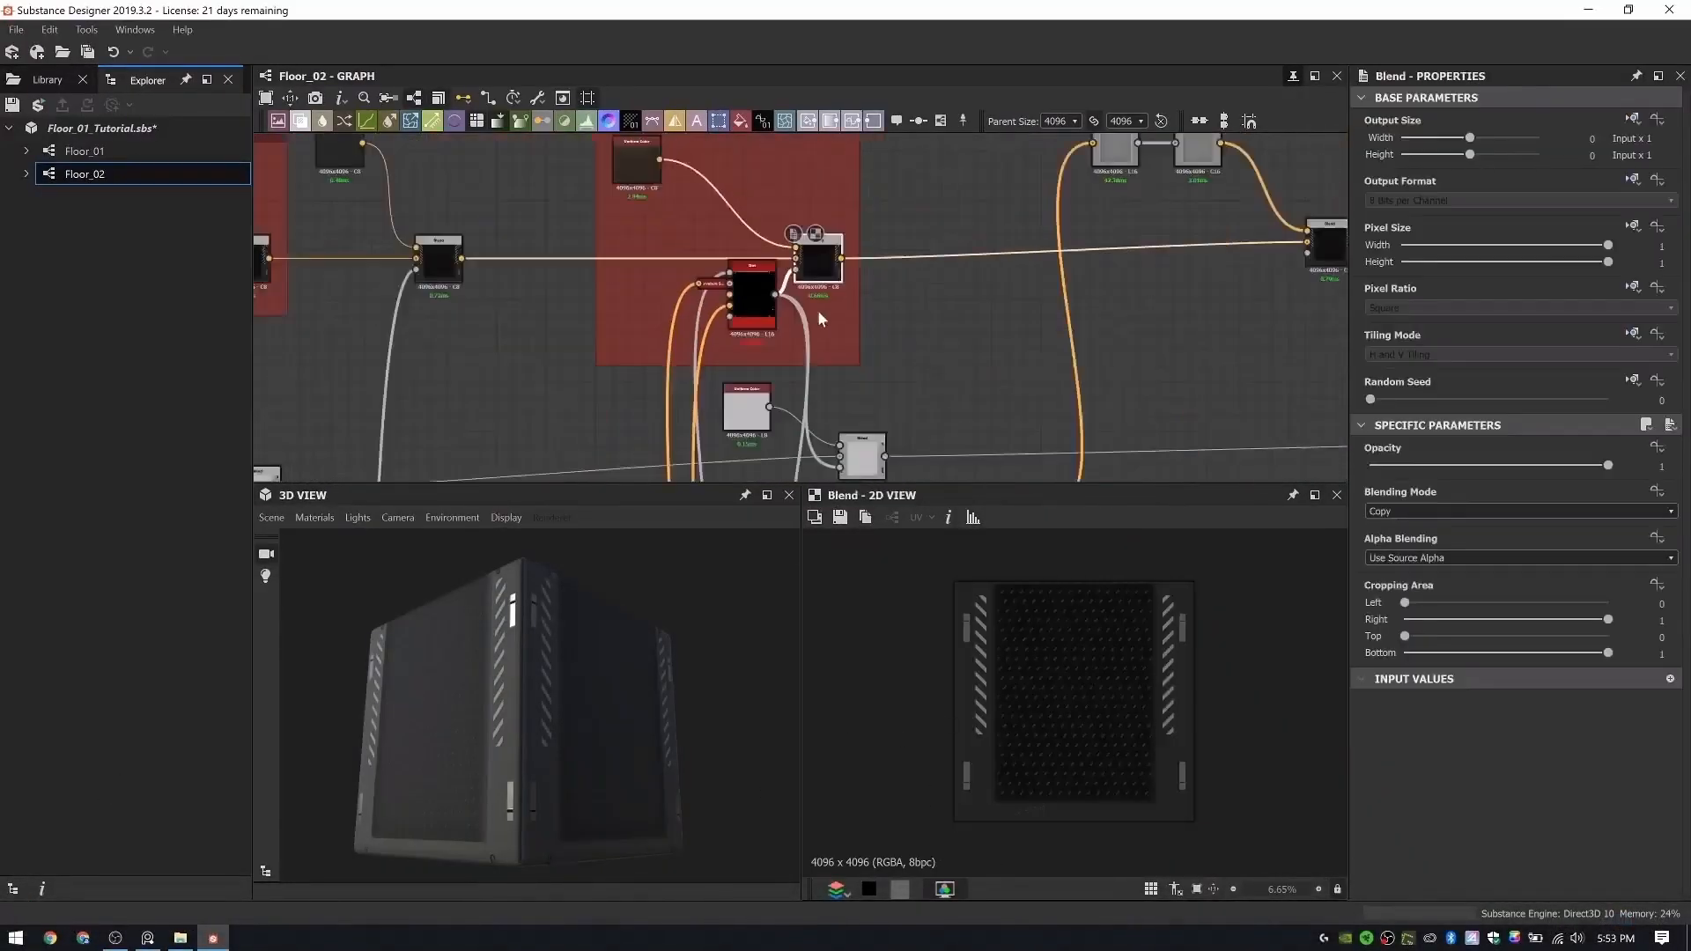
middle_click_drag(845, 472, 864, 322)
scroll(865, 335, "up", 5)
middle_click_drag(881, 149, 795, 240)
left_click(838, 257)
scroll(1048, 680, "up", 2)
scroll(739, 296, "down", 2)
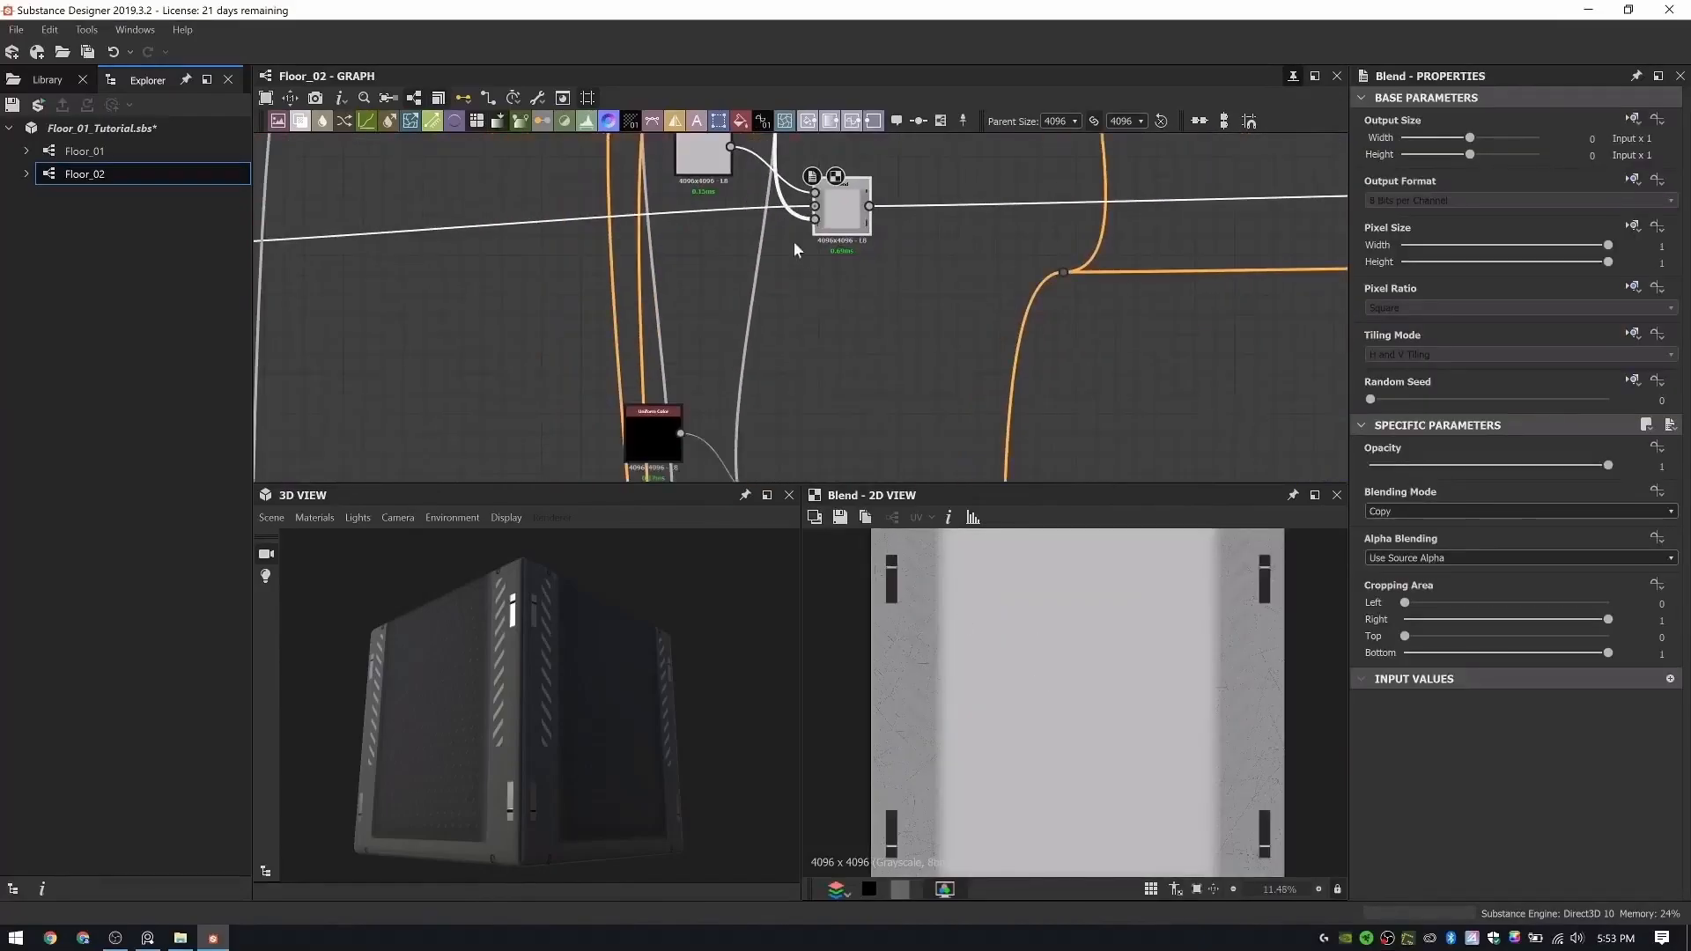
left_click_drag(842, 222, 849, 243)
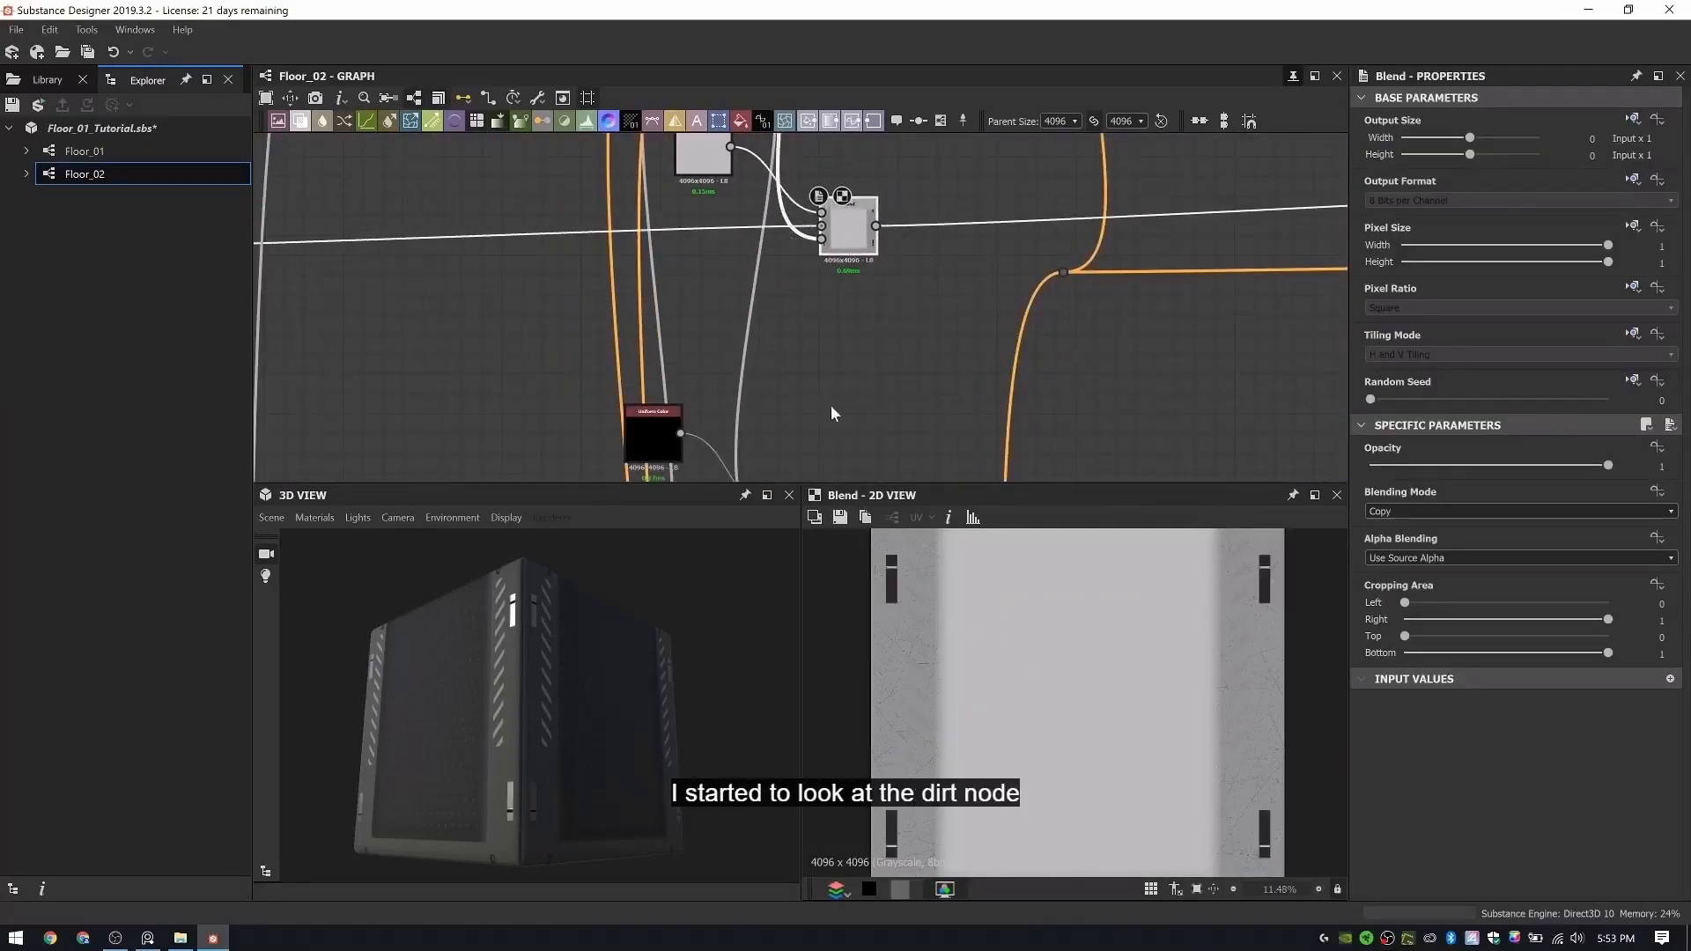
- Inspect the dirt on the rubber panel and beside the stripes up close in 3D
scroll(831, 414, "down", 3)
left_click_drag(601, 579, 558, 696)
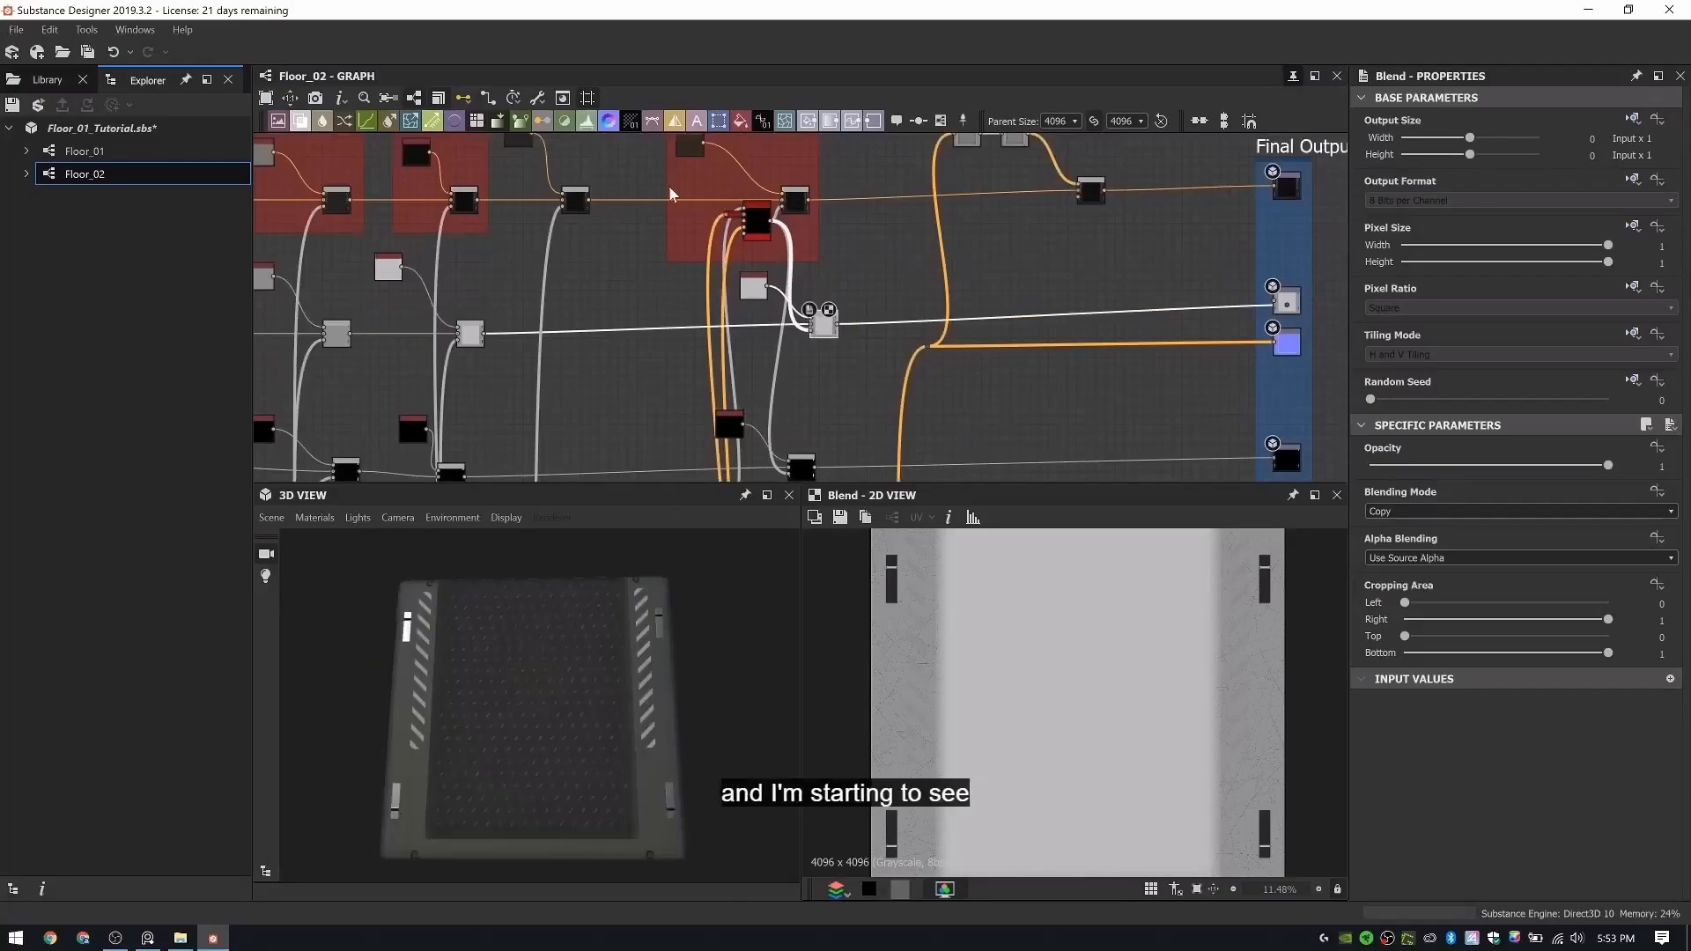
scroll(669, 186, "down", 3)
middle_click_drag(578, 273, 666, 182)
mouse_move(596, 710)
left_mouse_down()
mouse_move(528, 706)
mouse_move(578, 682)
mouse_move(622, 705)
mouse_move(601, 693)
left_mouse_up()
scroll(521, 705, "up", 5)
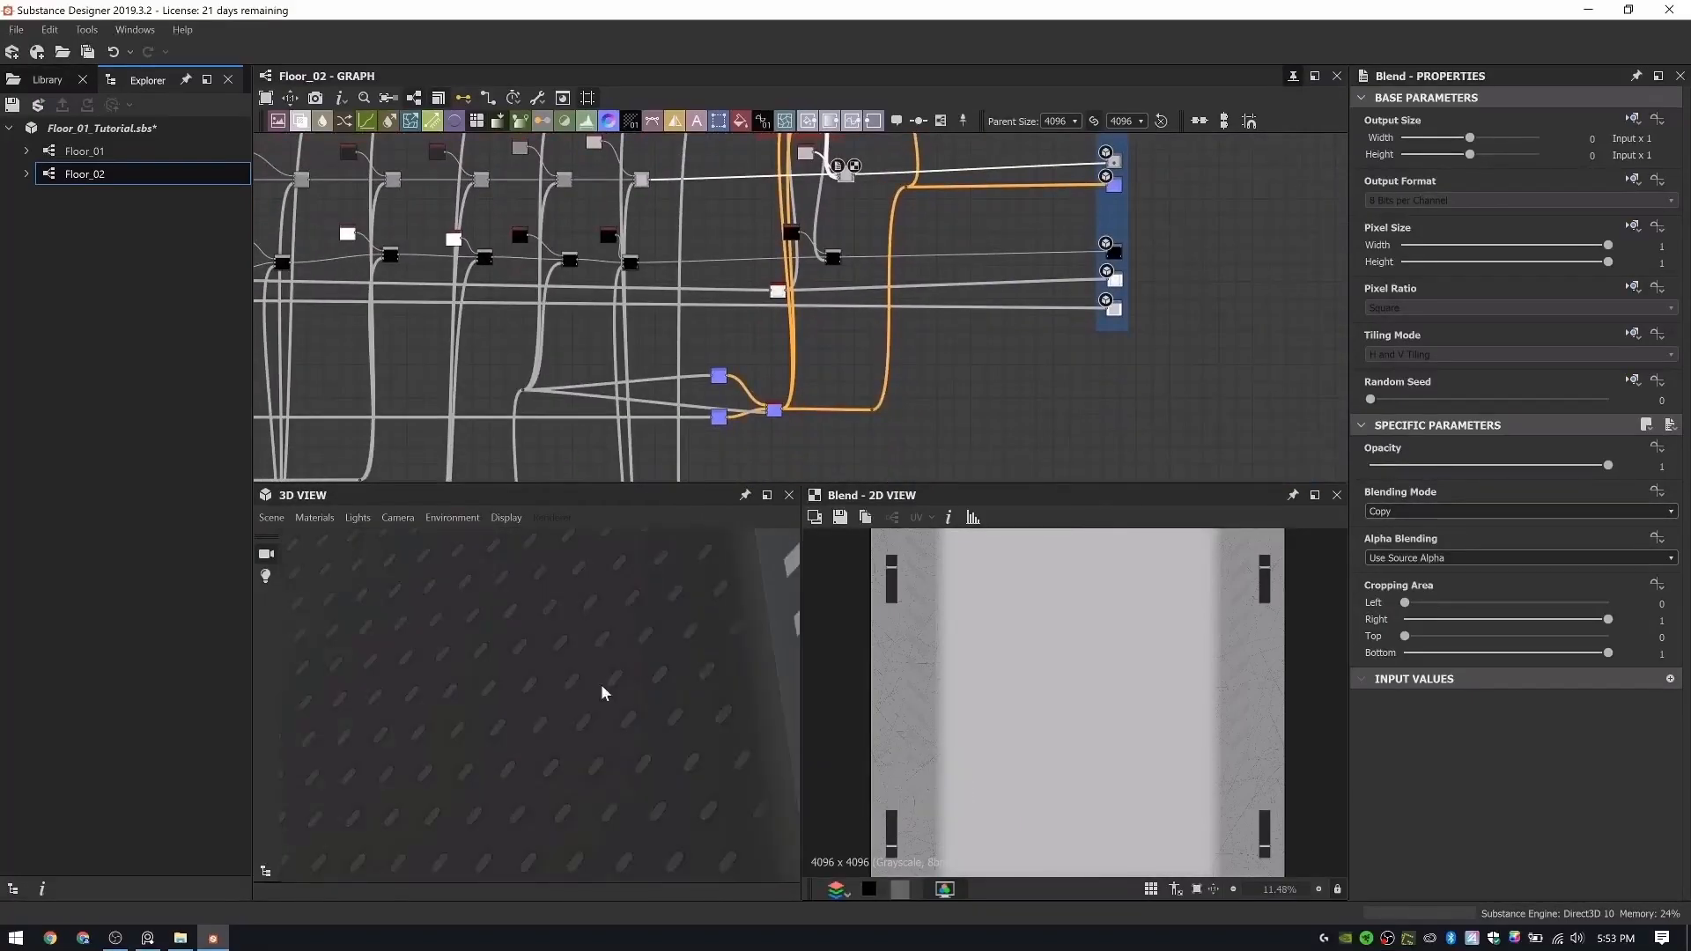
scroll(787, 164, "up", 2)
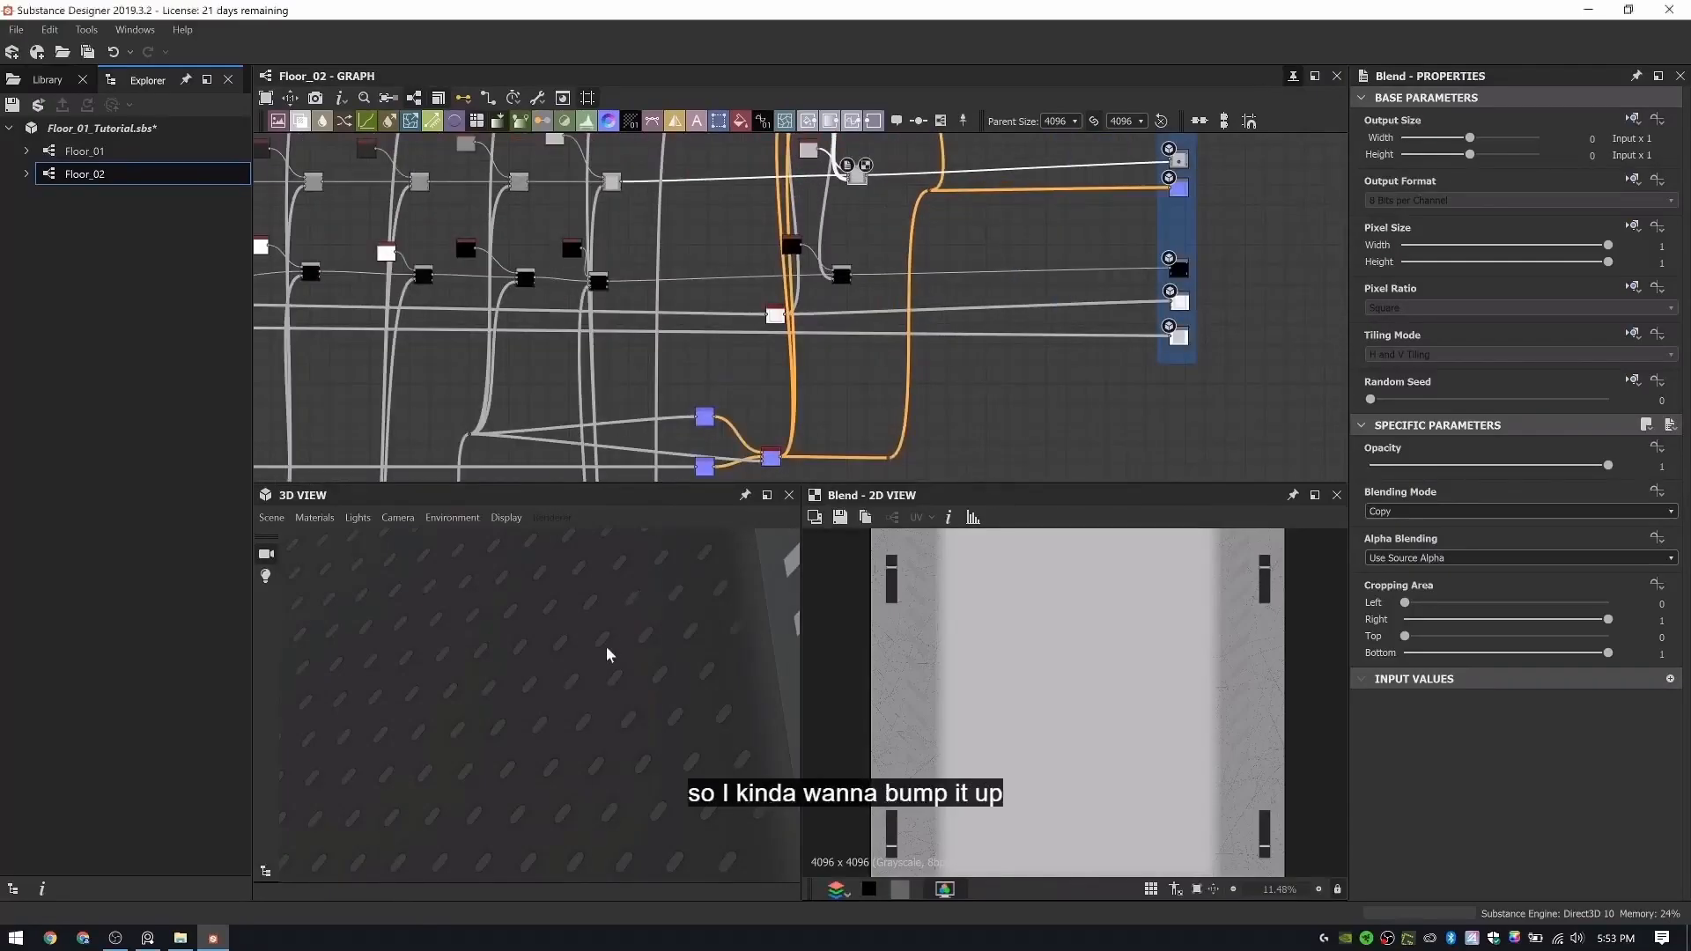
left_click_drag(606, 655, 722, 664)
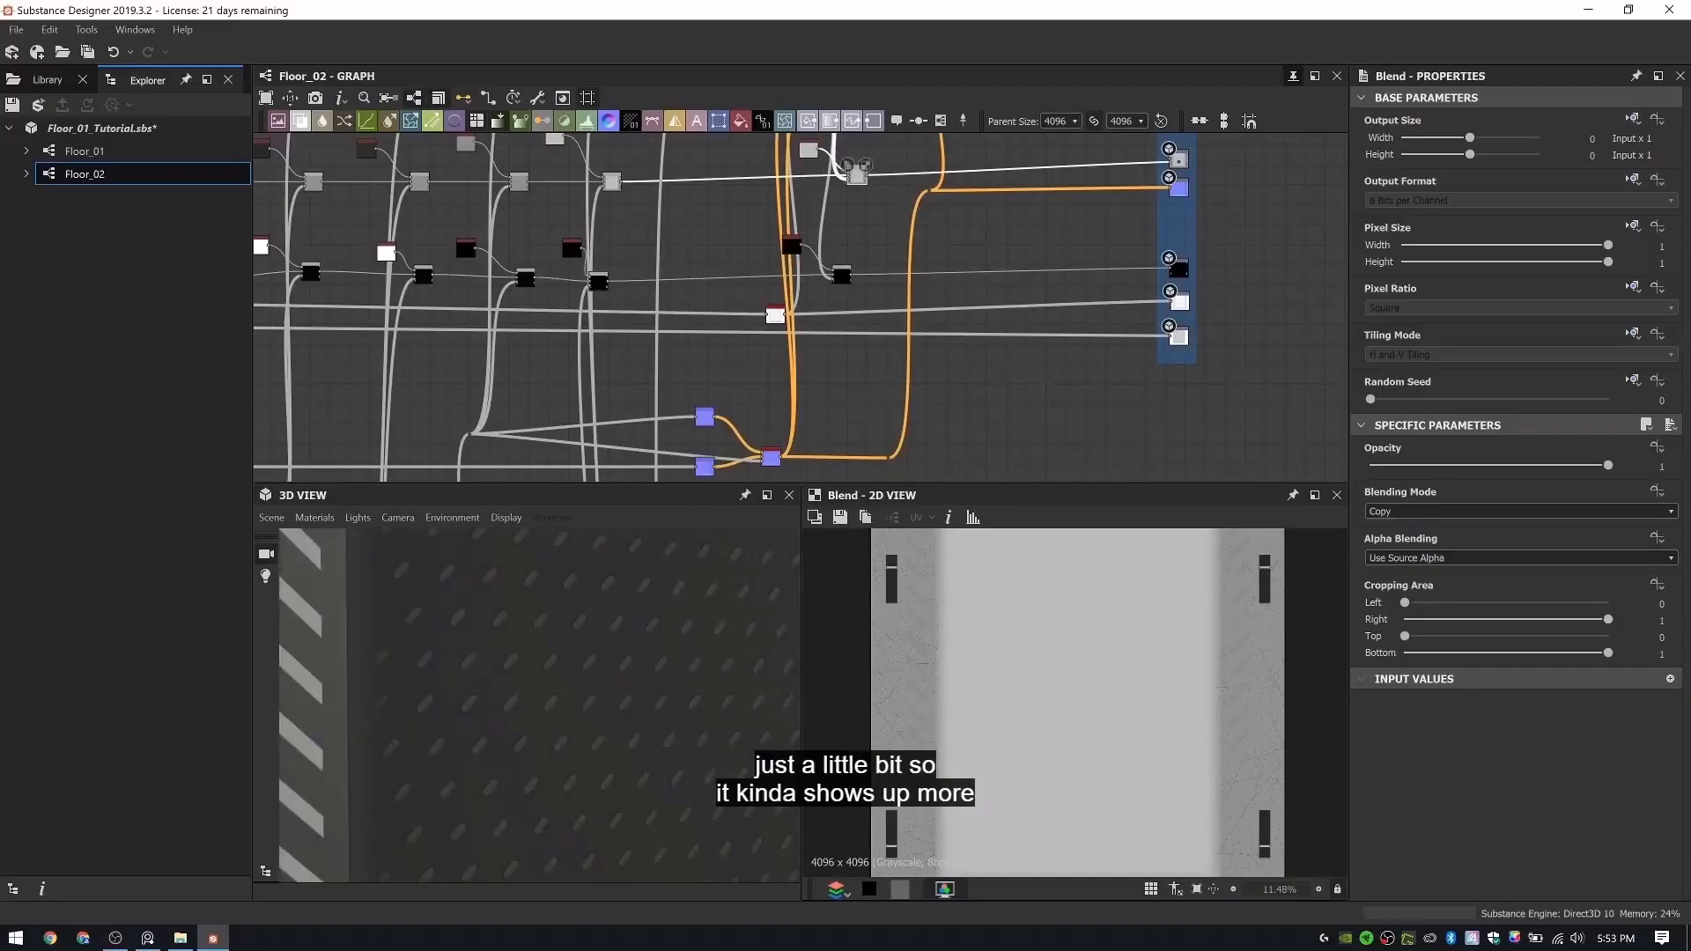
- Open the dirt generator node in the Dirt Color frame and set its Dirt Level to 0.38
middle_click_drag(861, 323, 811, 344)
scroll(795, 210, "up", 3)
middle_click_drag(794, 210, 790, 309)
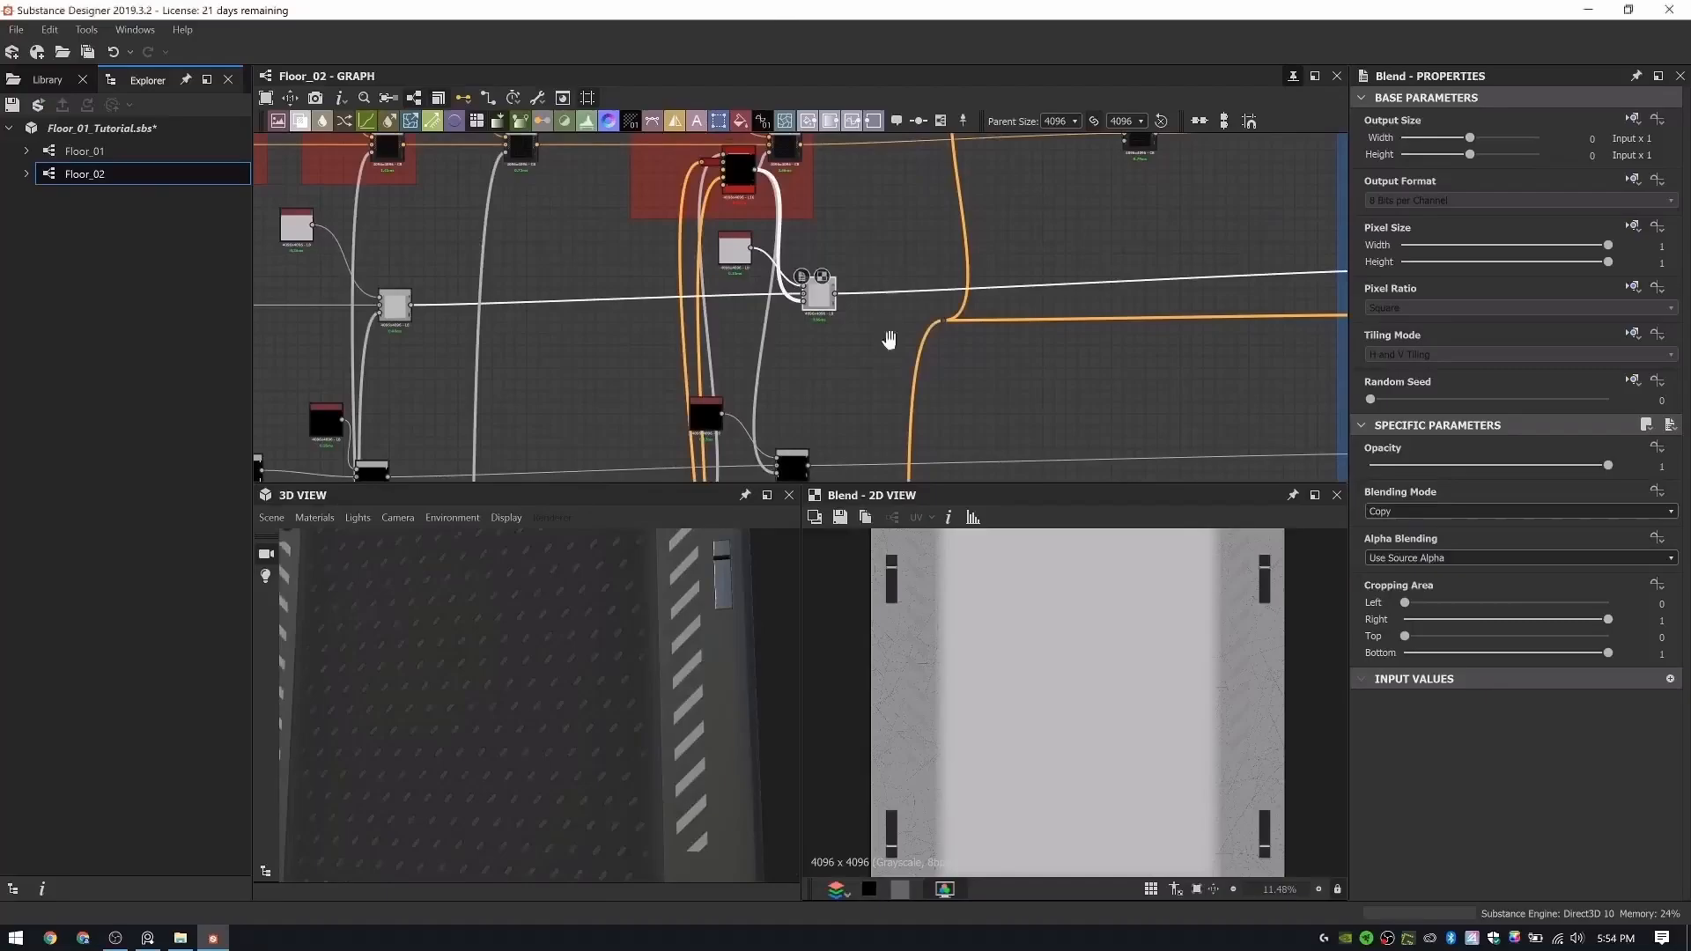
middle_click_drag(738, 167, 770, 323)
scroll(770, 322, "up", 4)
left_click(773, 351)
double_click(773, 351)
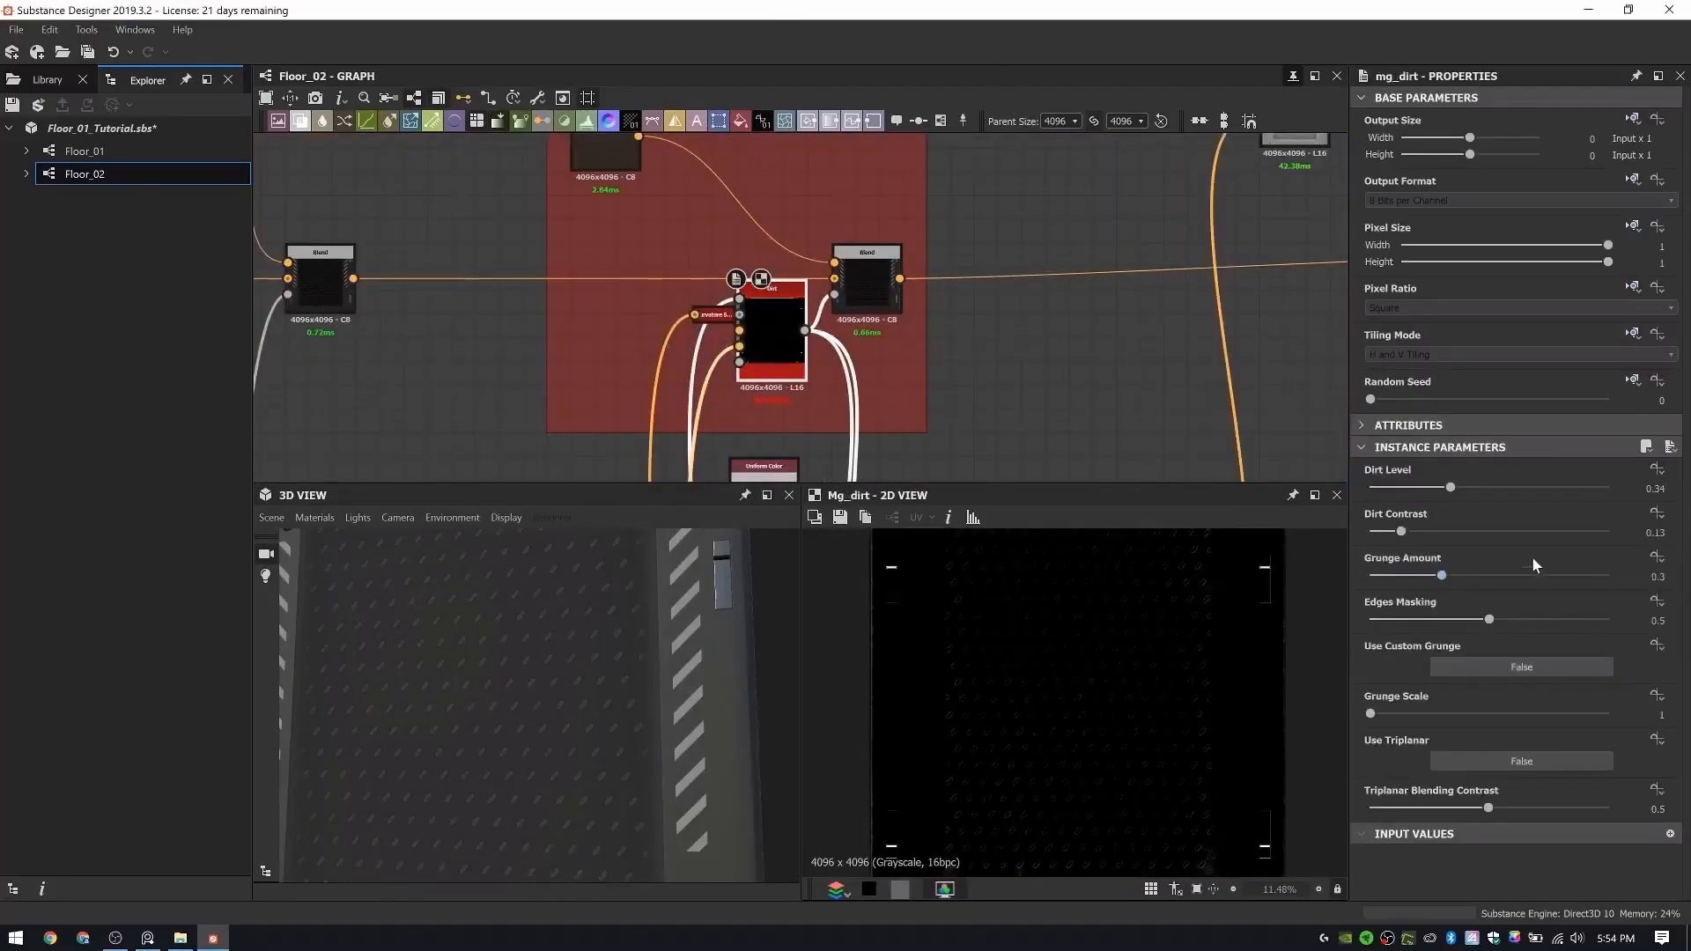
key("BackSpace")
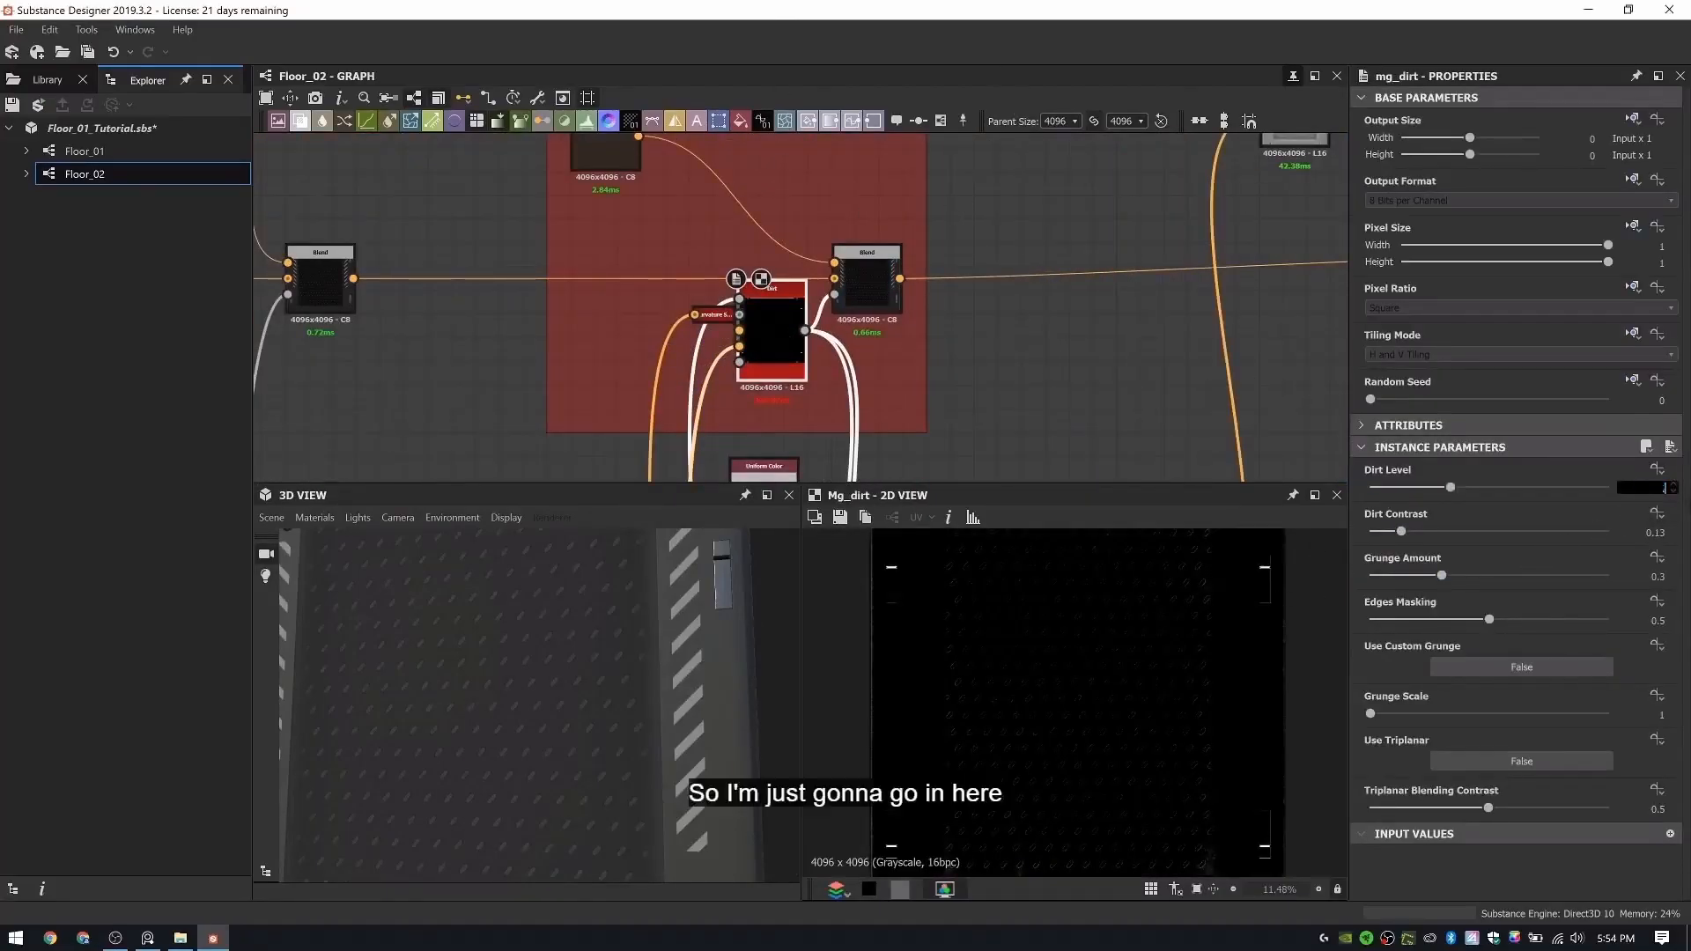
type("0.38")
key("Return")
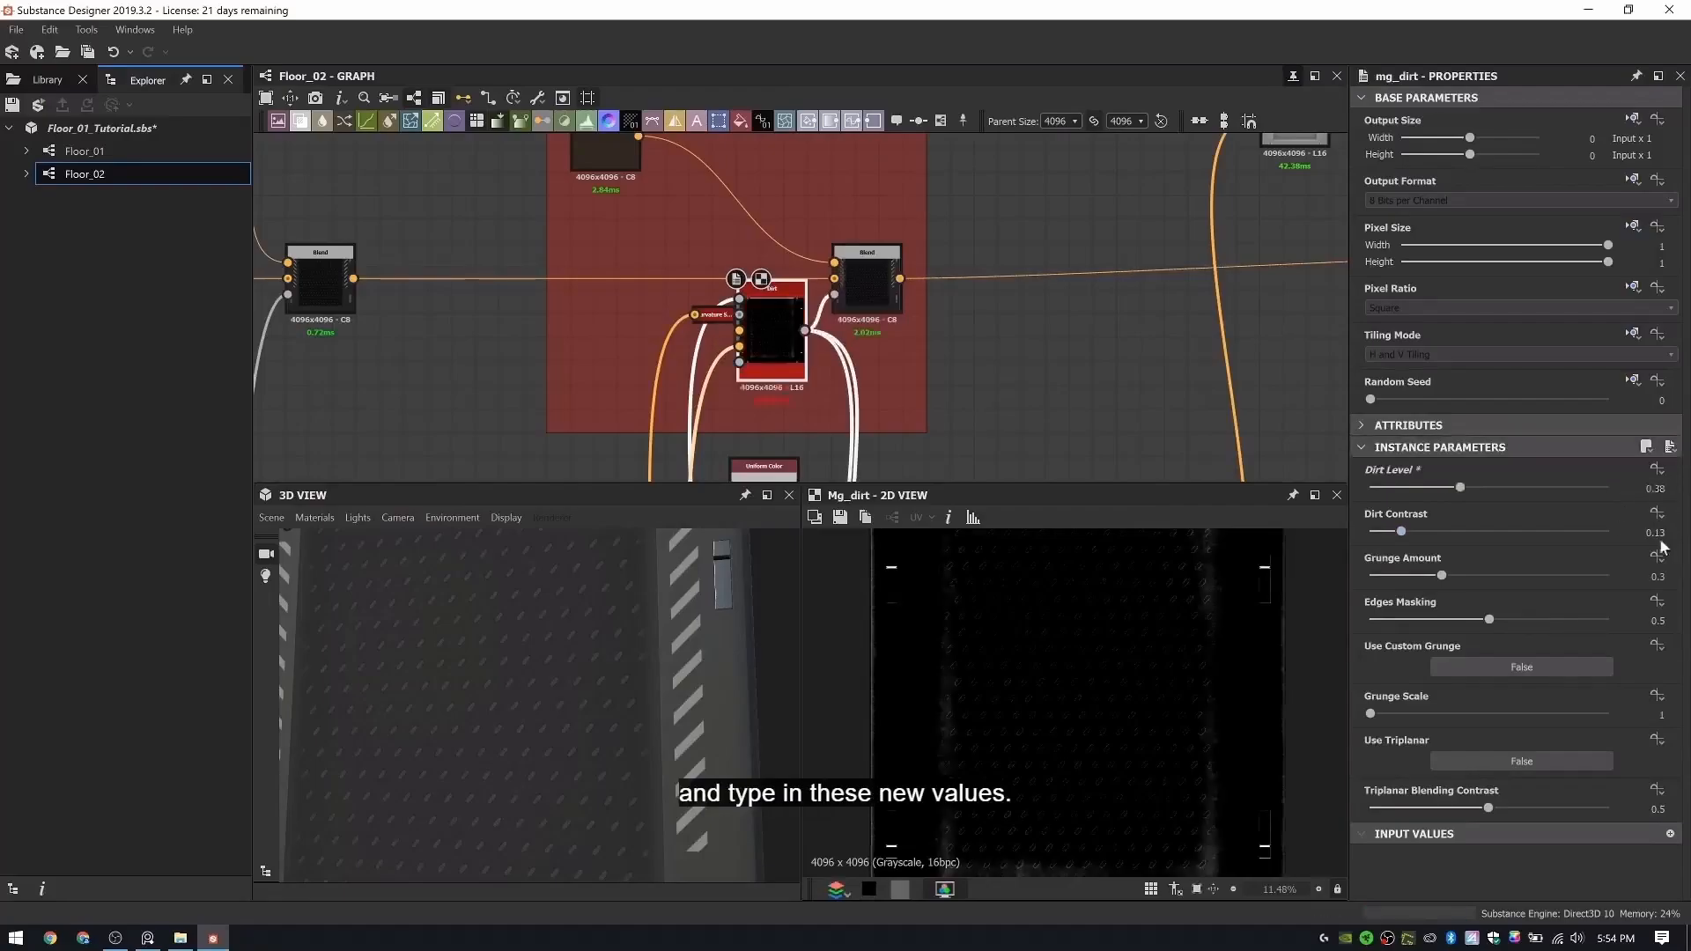
- Set the dirt generator's Dirt Contrast to 0.73 and its Grunge Amount to 0.95
double_click(1647, 532)
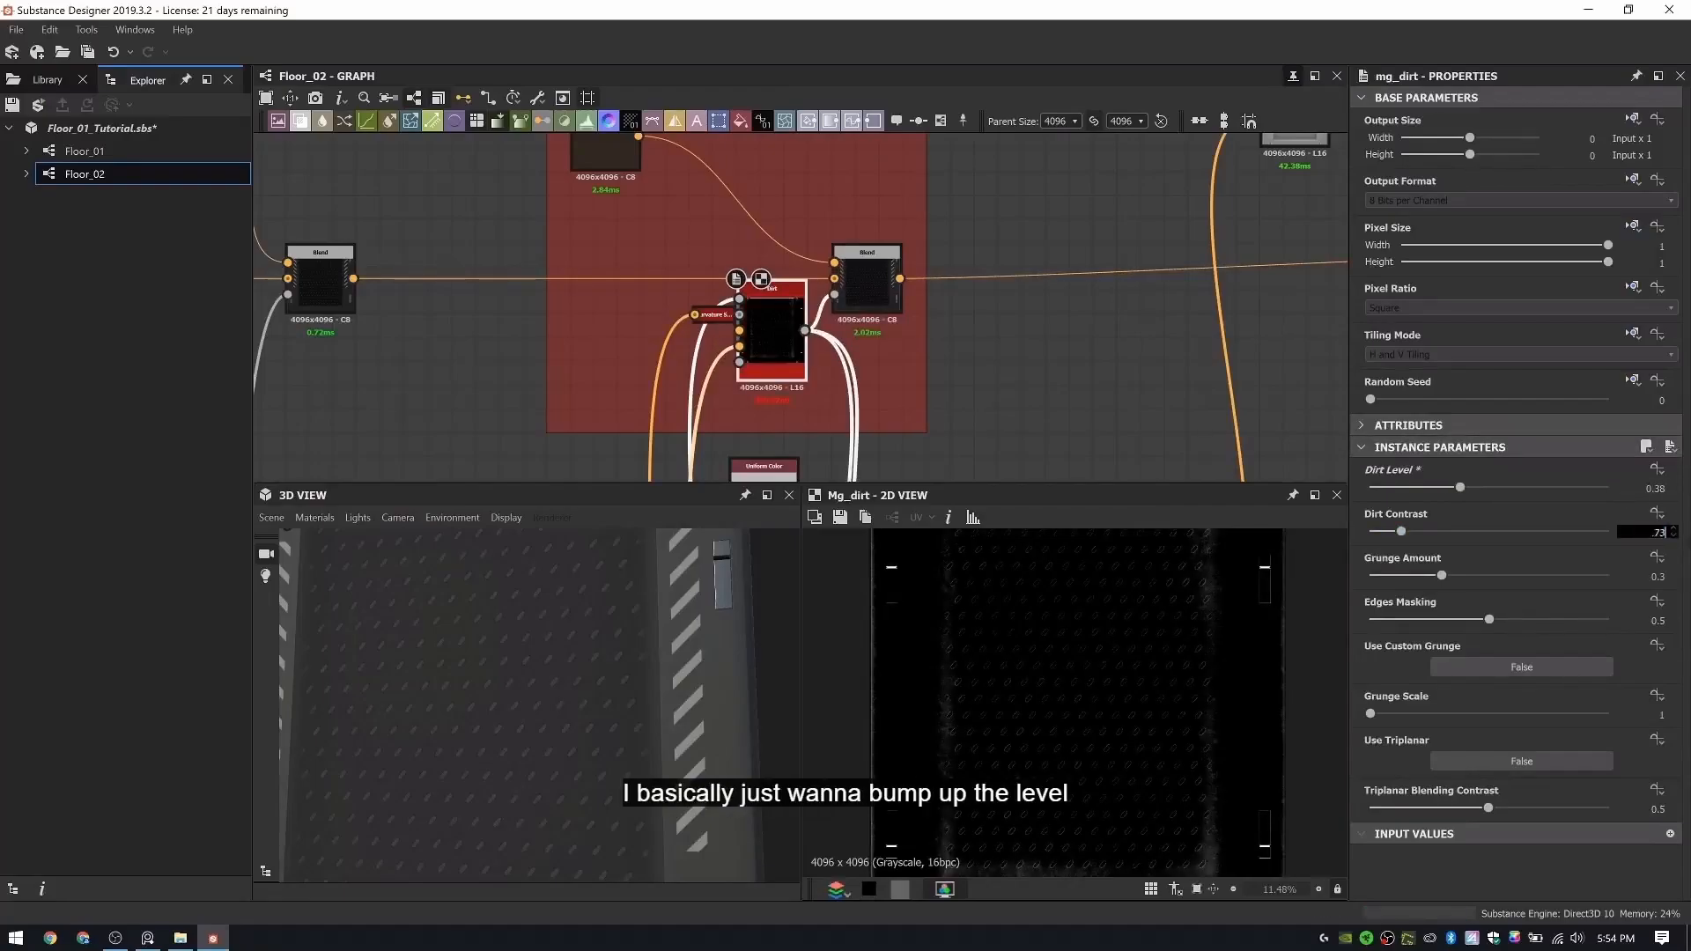
type(".73")
key("Return")
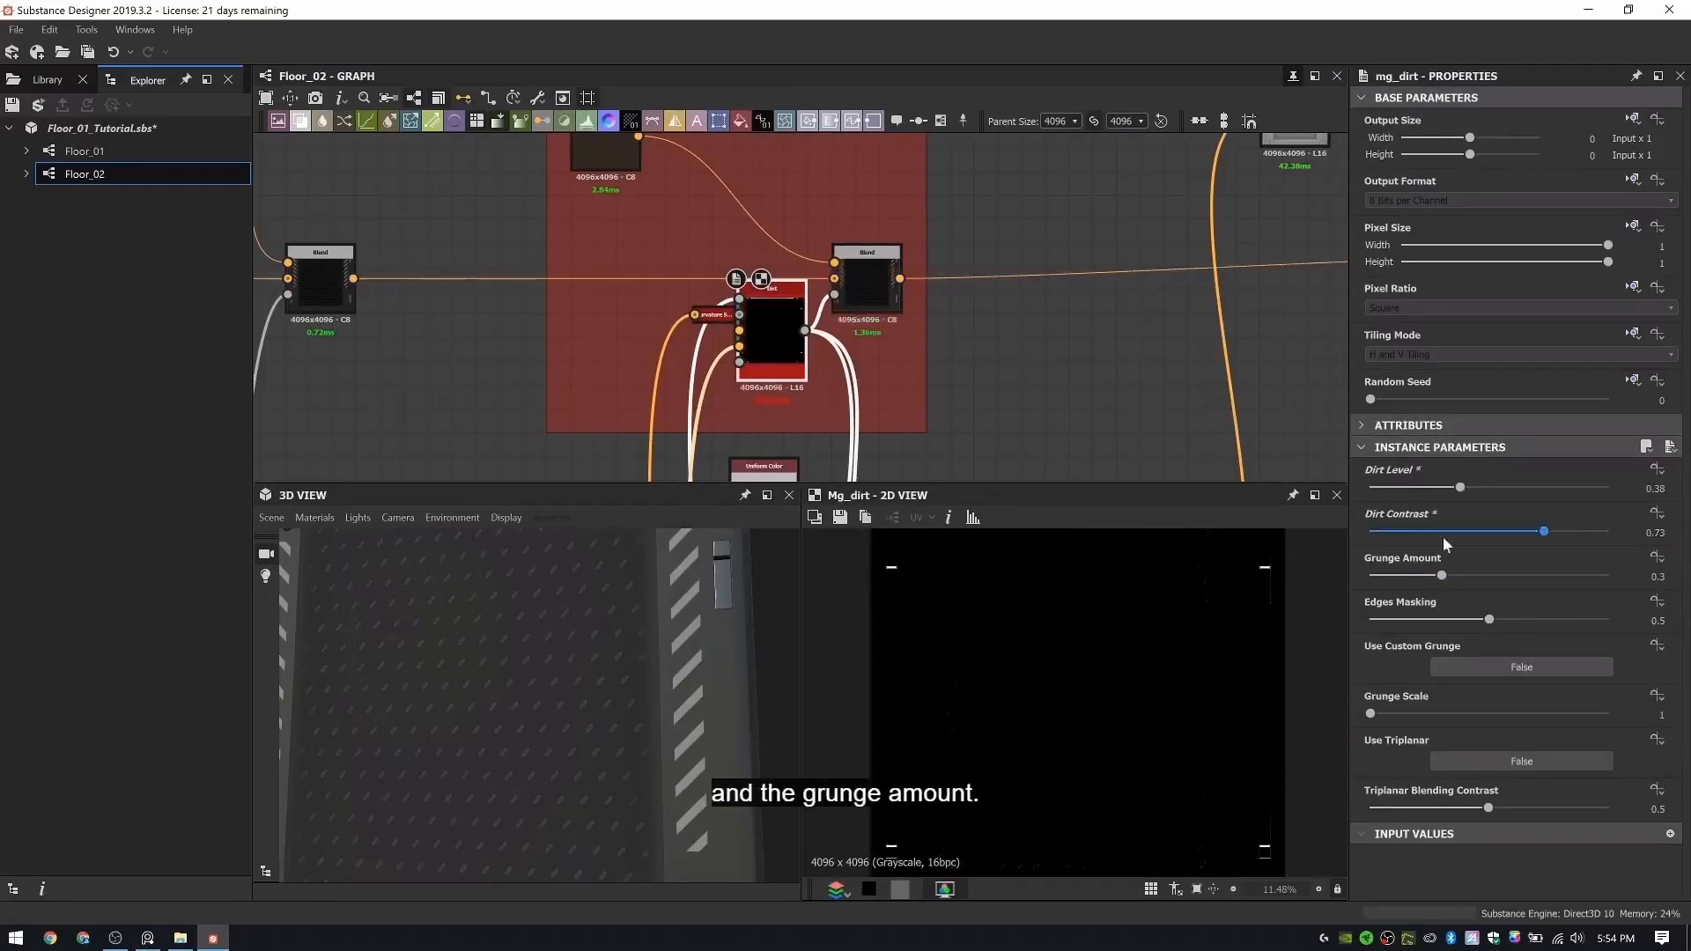
left_click_drag(1513, 572, 1671, 578)
type("5")
key("Return")
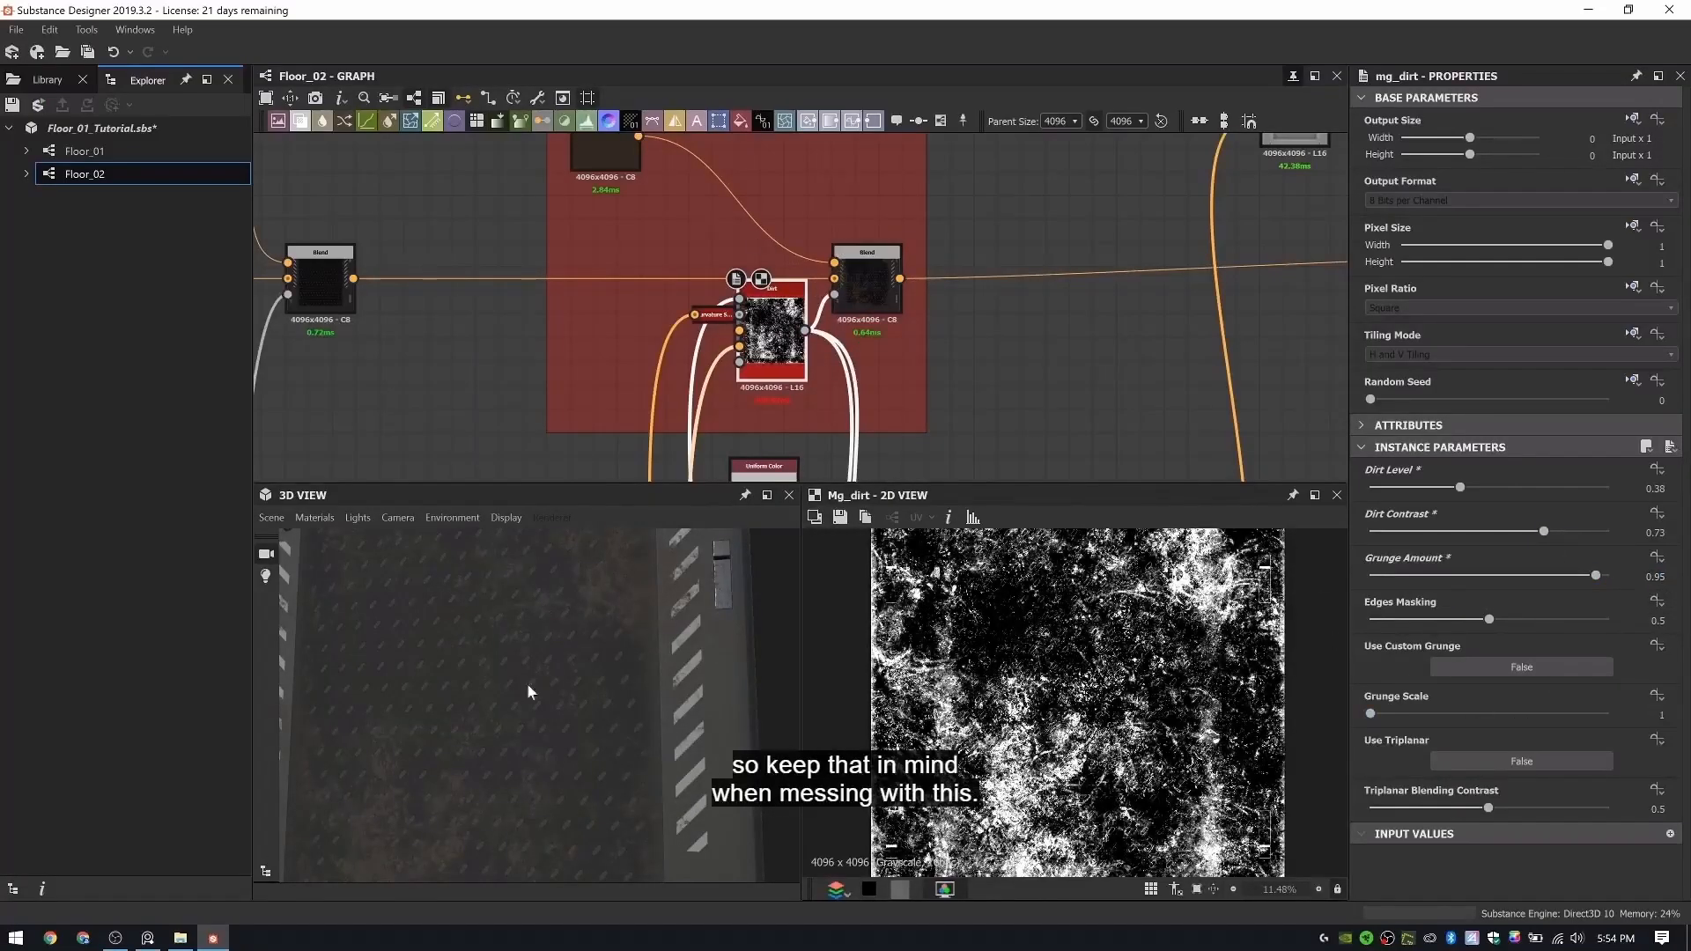
- Inspect the heavier dirt on the rubber panel and metal edges from several angles in 3D
left_click_drag(527, 683, 580, 695)
scroll(579, 695, "down", 4)
right_click_drag(579, 695, 669, 705, "ctrl+shift")
left_click_drag(668, 706, 583, 700)
scroll(592, 695, "up", 5)
right_click_drag(601, 689, 522, 702, "ctrl+shift")
scroll(765, 280, "down", 6)
- Preview the lower Normal node and the Normal Blend node, and compare them with the stripes in 3D
middle_click_drag(714, 468, 729, 327)
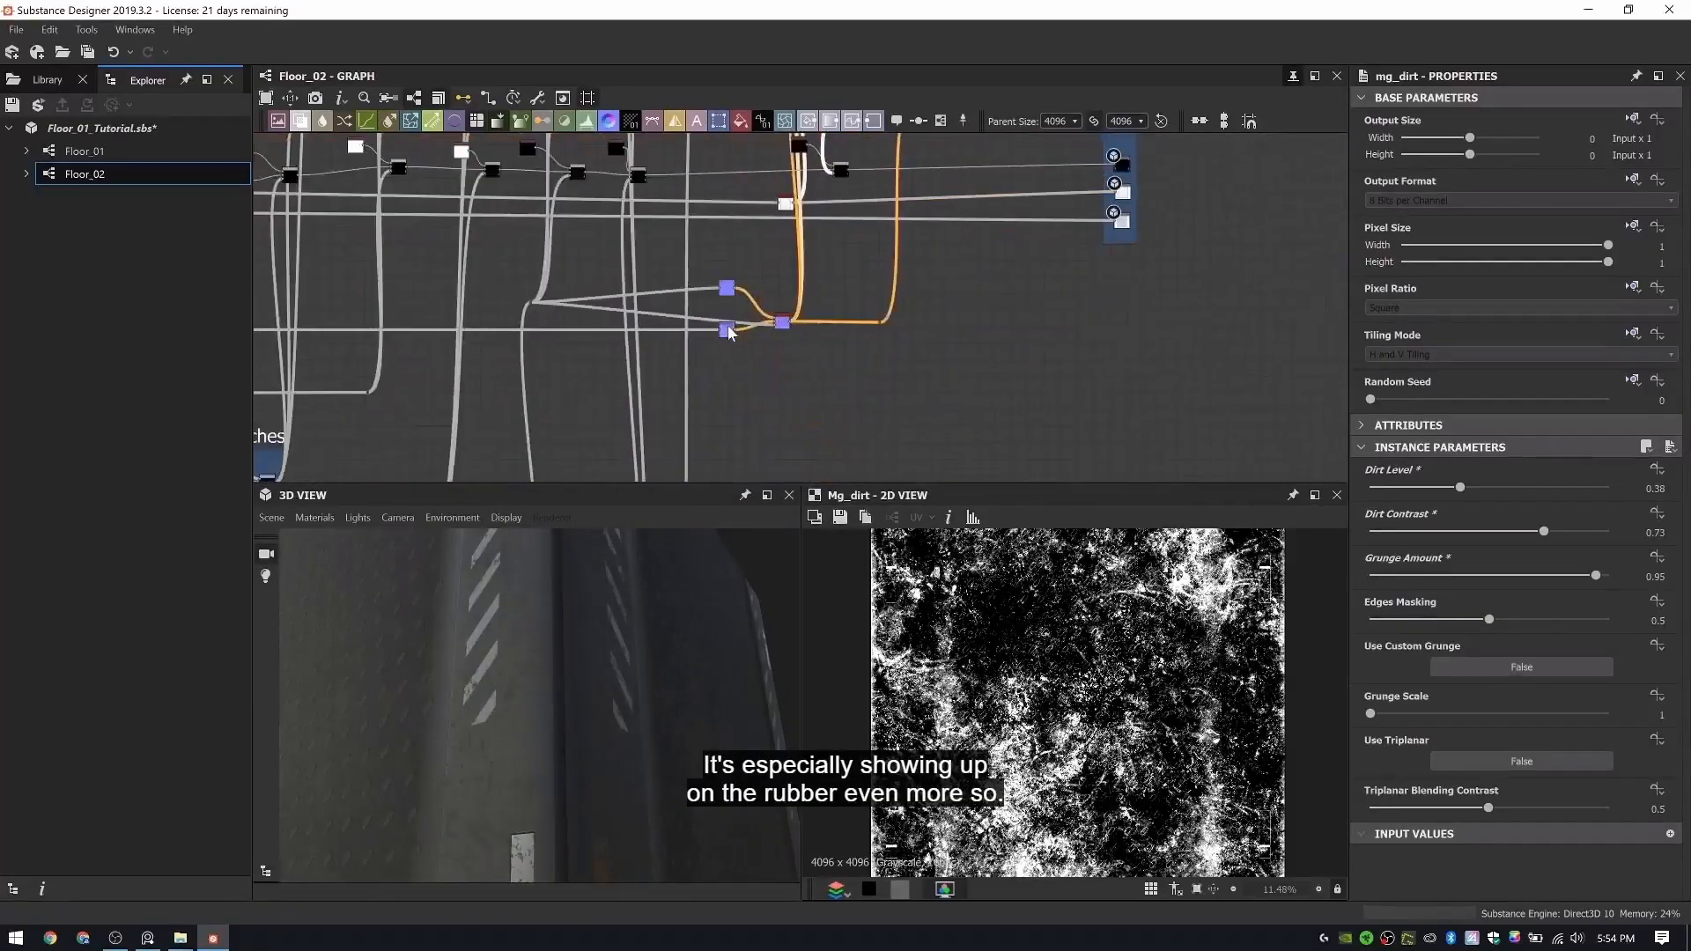
scroll(730, 333, "up", 5)
double_click(720, 342)
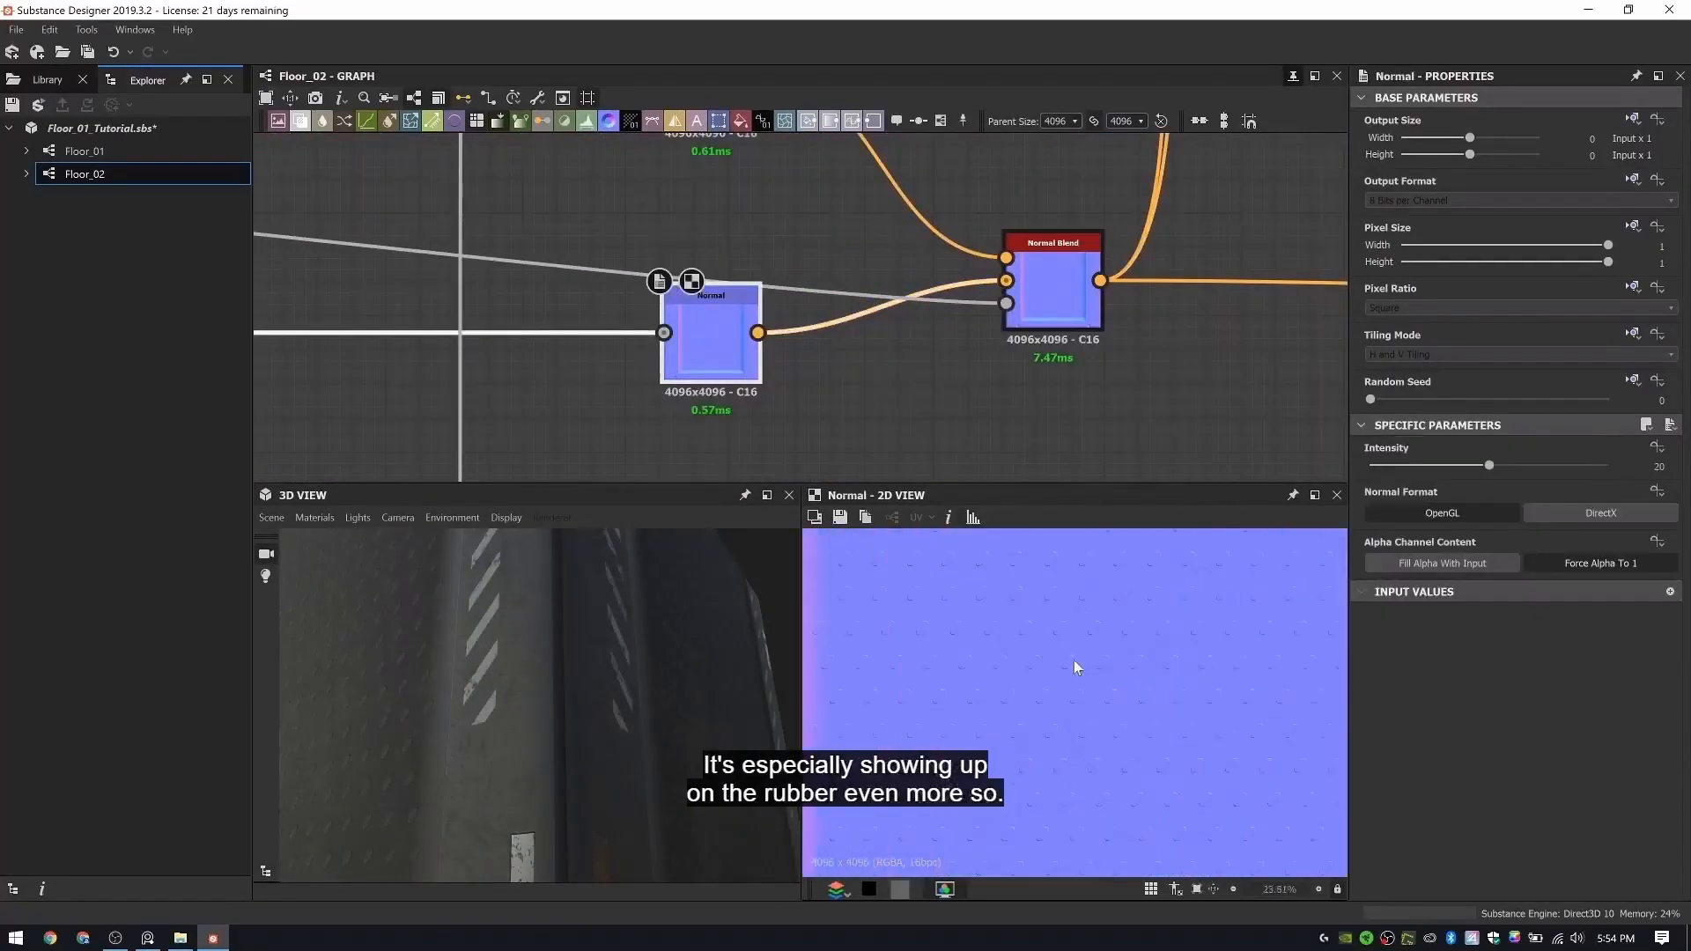
scroll(1074, 659, "down", 4)
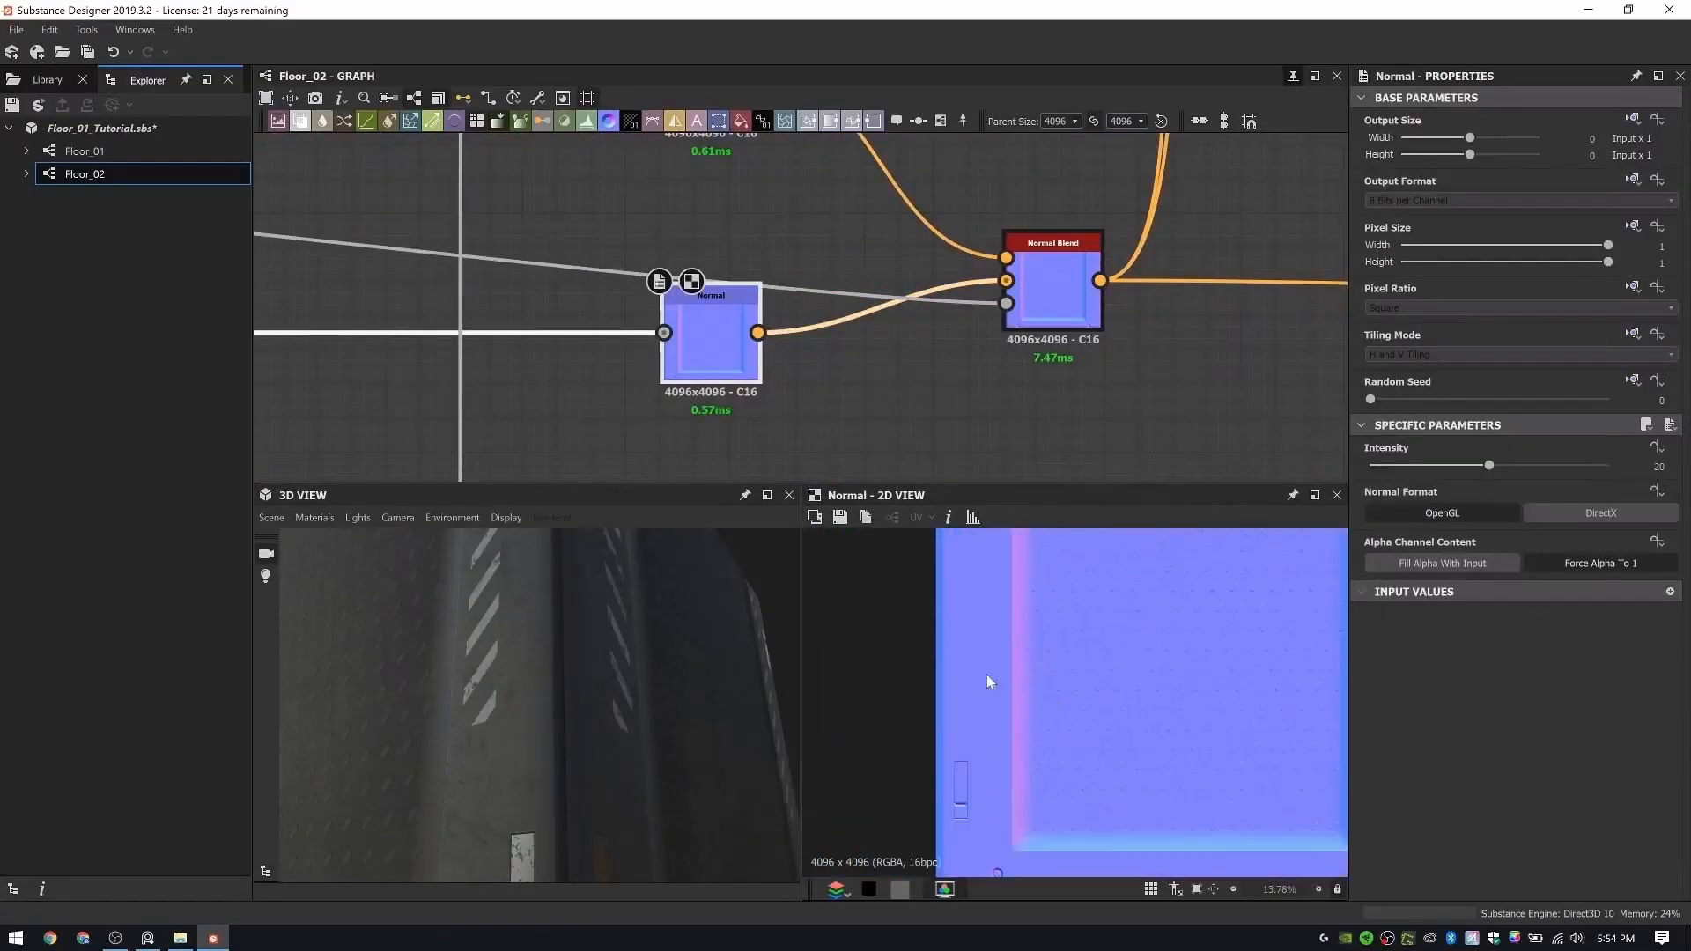
double_click(1053, 285)
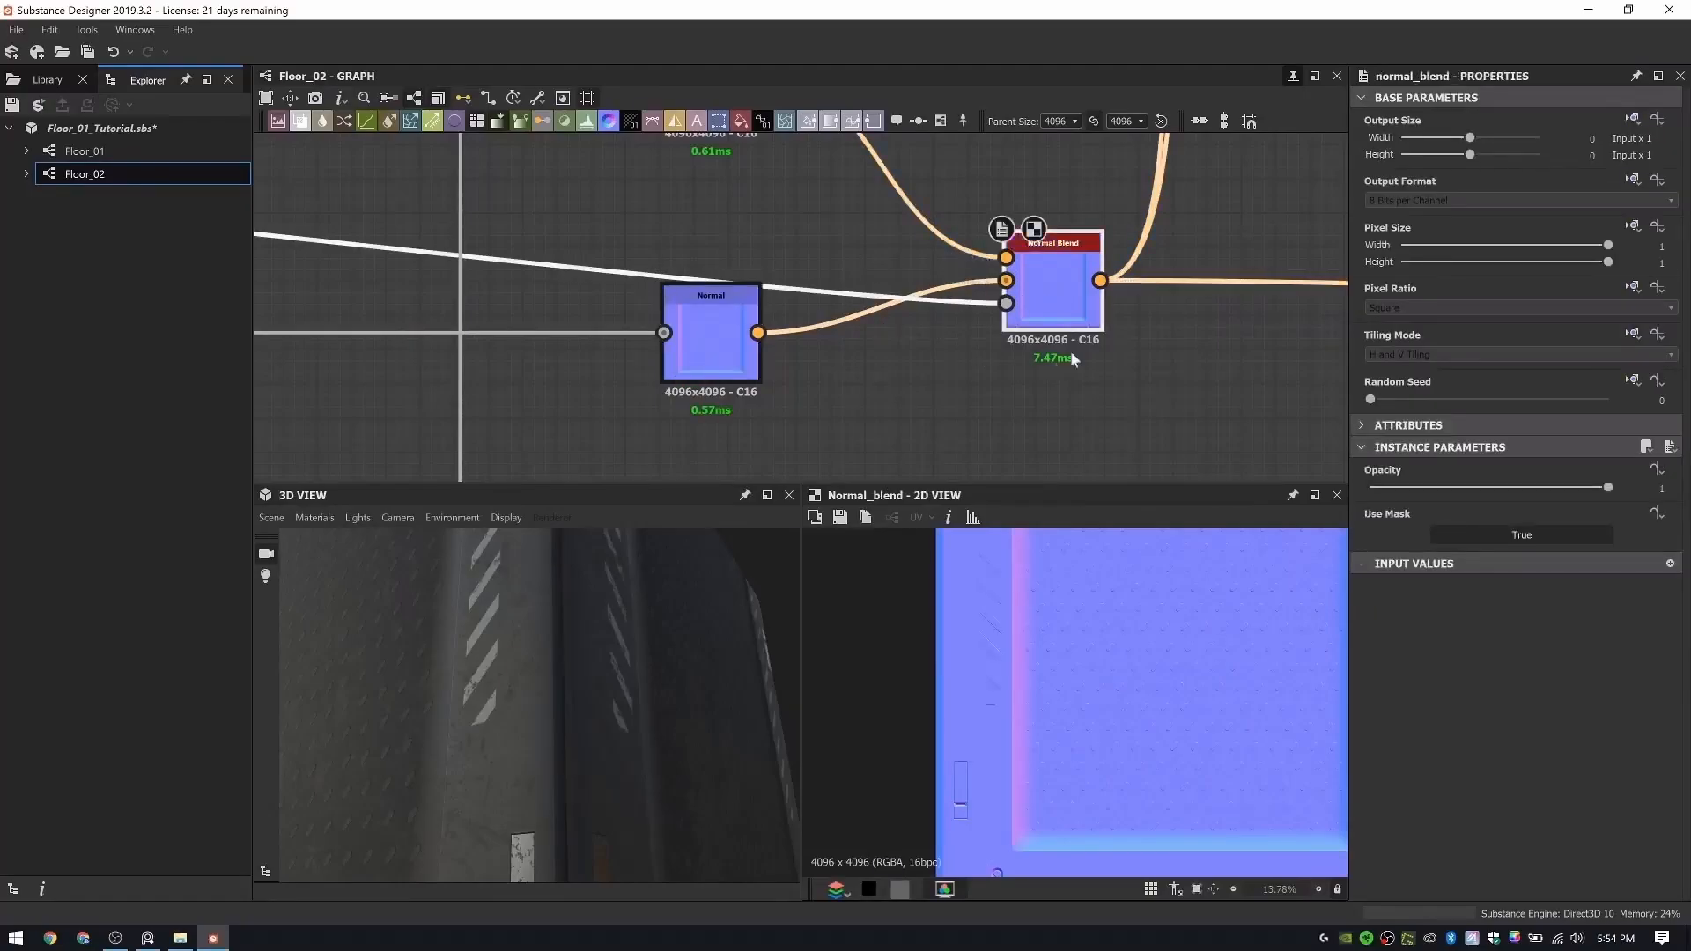
left_click_drag(595, 674, 621, 663)
scroll(620, 664, "up", 3)
scroll(704, 300, "down", 9)
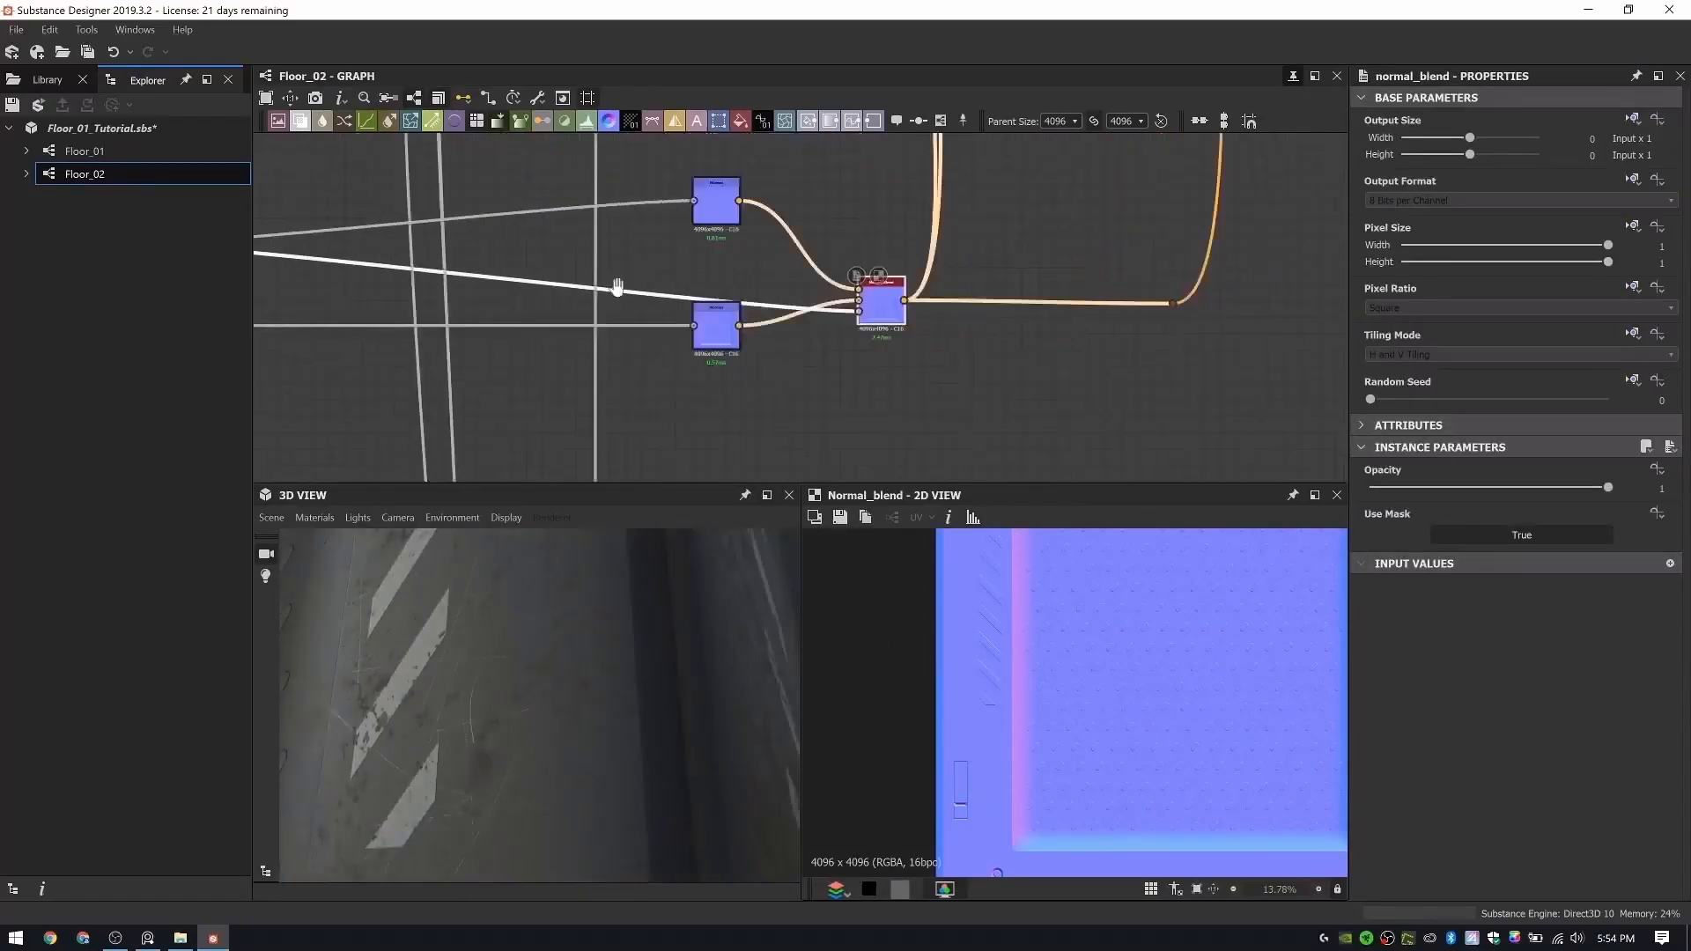
middle_click_drag(657, 680, 668, 678)
mouse_move(668, 679)
left_mouse_down()
mouse_move(597, 683)
mouse_move(642, 679)
left_mouse_up()
scroll(650, 676, "down", 6)
scroll(622, 265, "down", 5)
- Locate and select the unframed stripe decal node chain below the Scratches frame, and review the panel in 3D
middle_click_drag(467, 317, 706, 294)
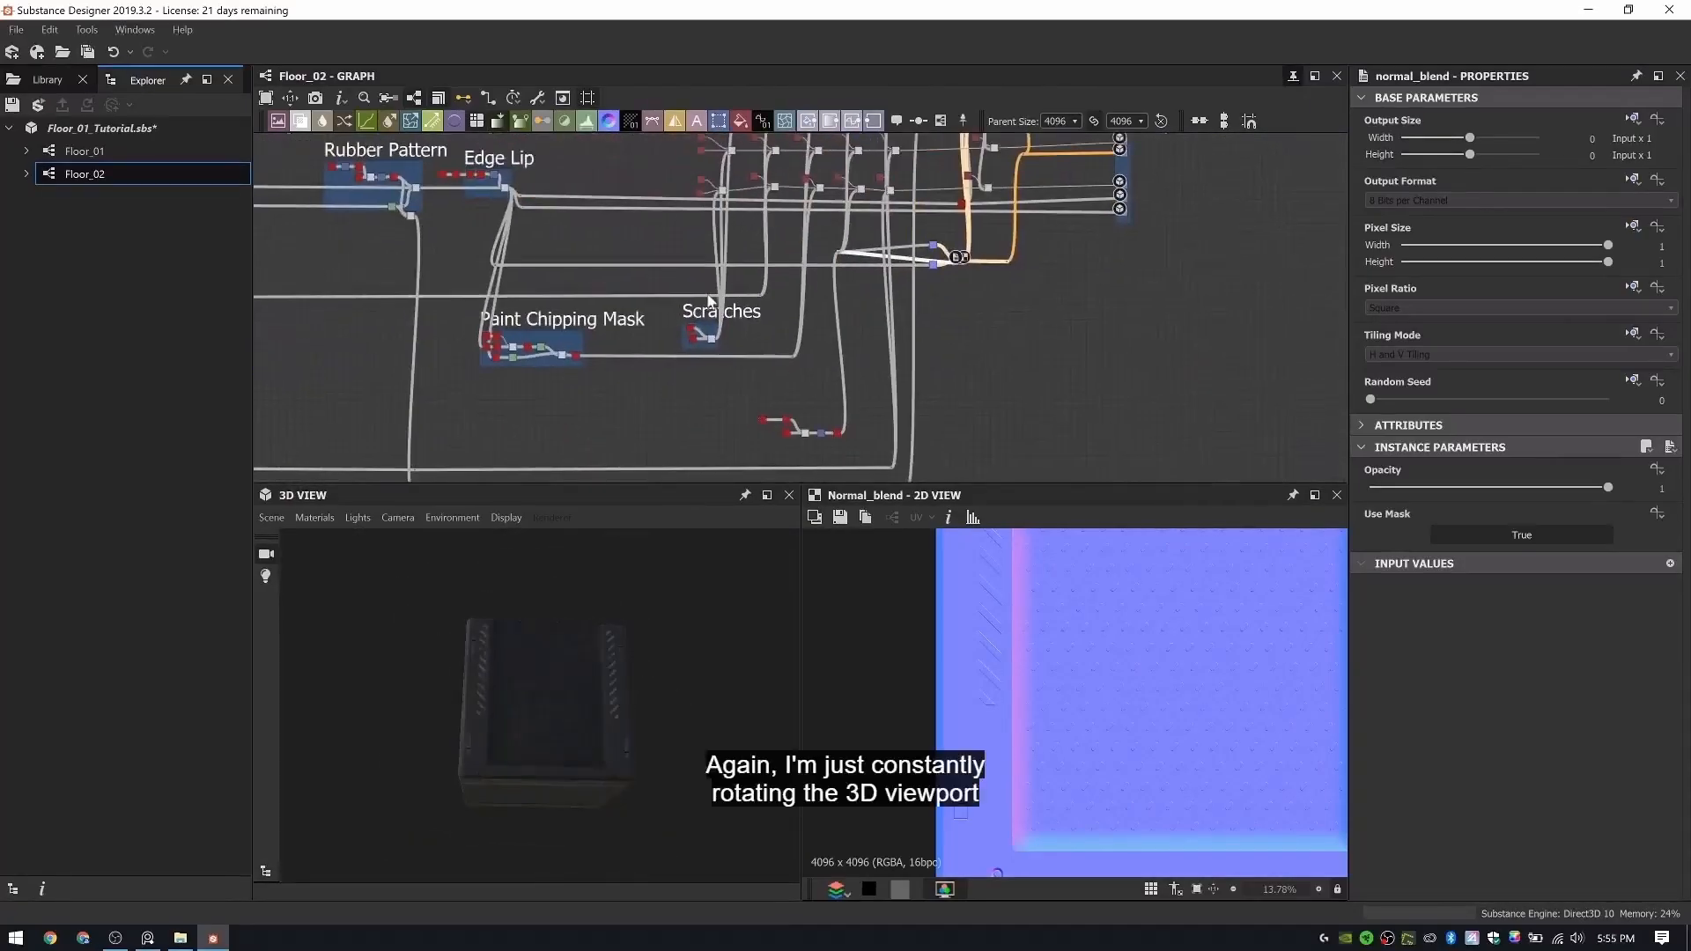
middle_click_drag(792, 380, 830, 287)
scroll(837, 295, "up", 5)
middle_click_drag(866, 439, 864, 357)
scroll(863, 357, "up", 3)
left_click_drag(917, 404, 474, 238)
scroll(476, 229, "down", 5)
middle_click_drag(557, 339, 669, 424)
left_click(752, 411)
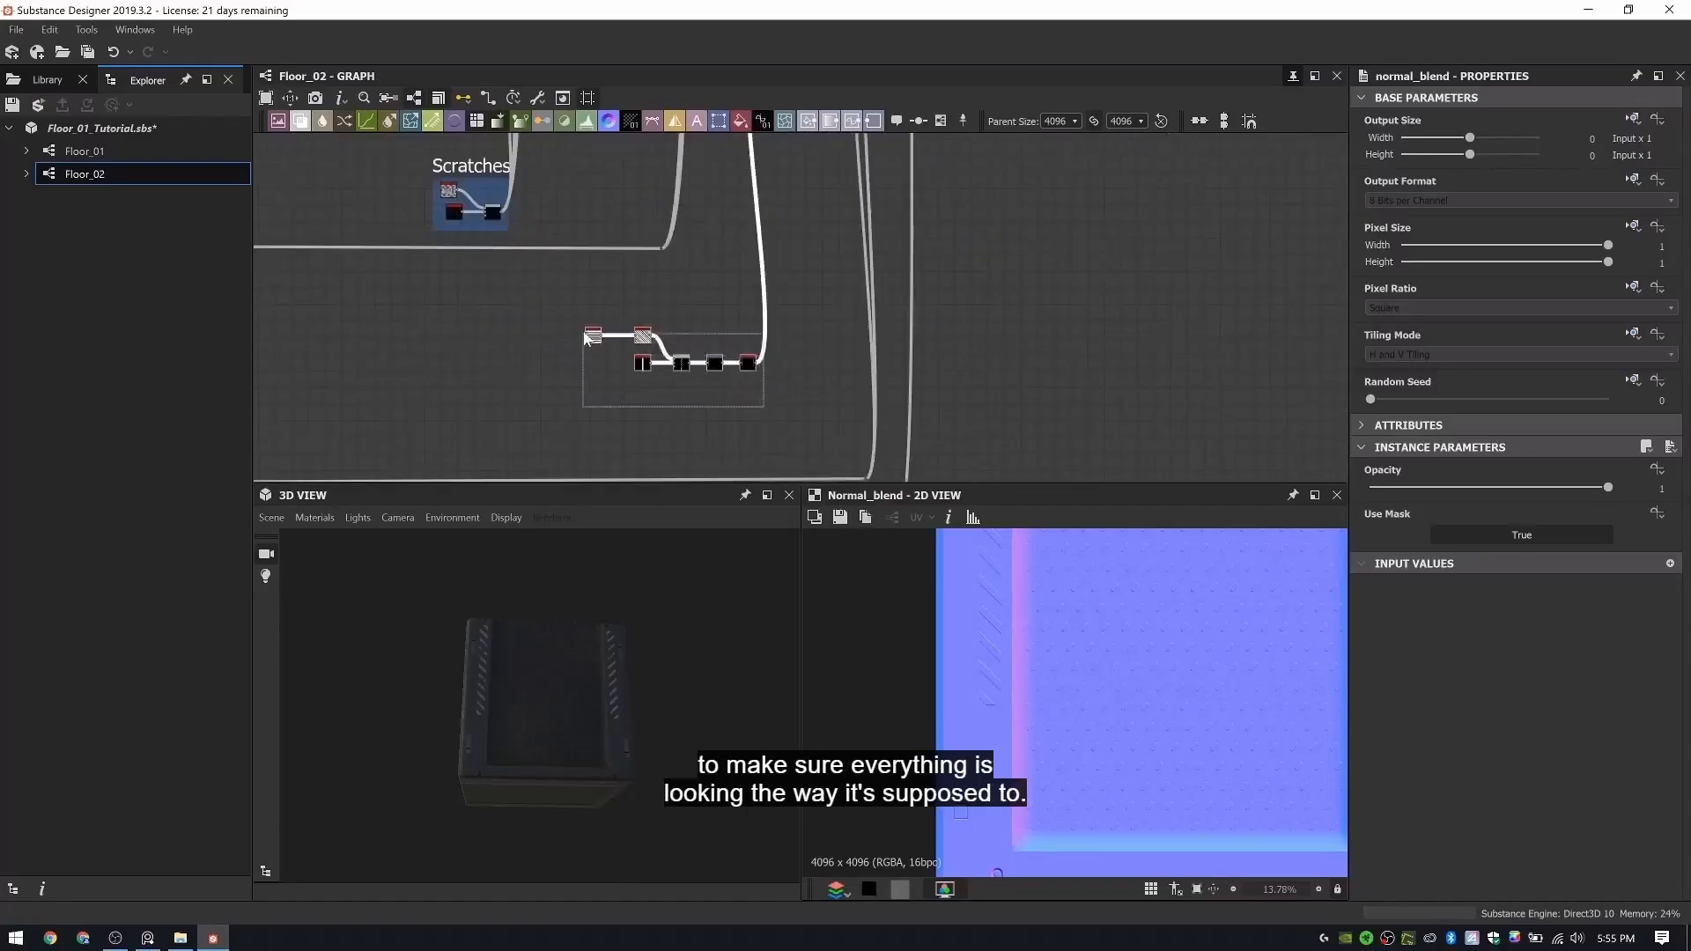
left_click_drag(589, 339, 557, 312)
left_click_drag(527, 611, 483, 615)
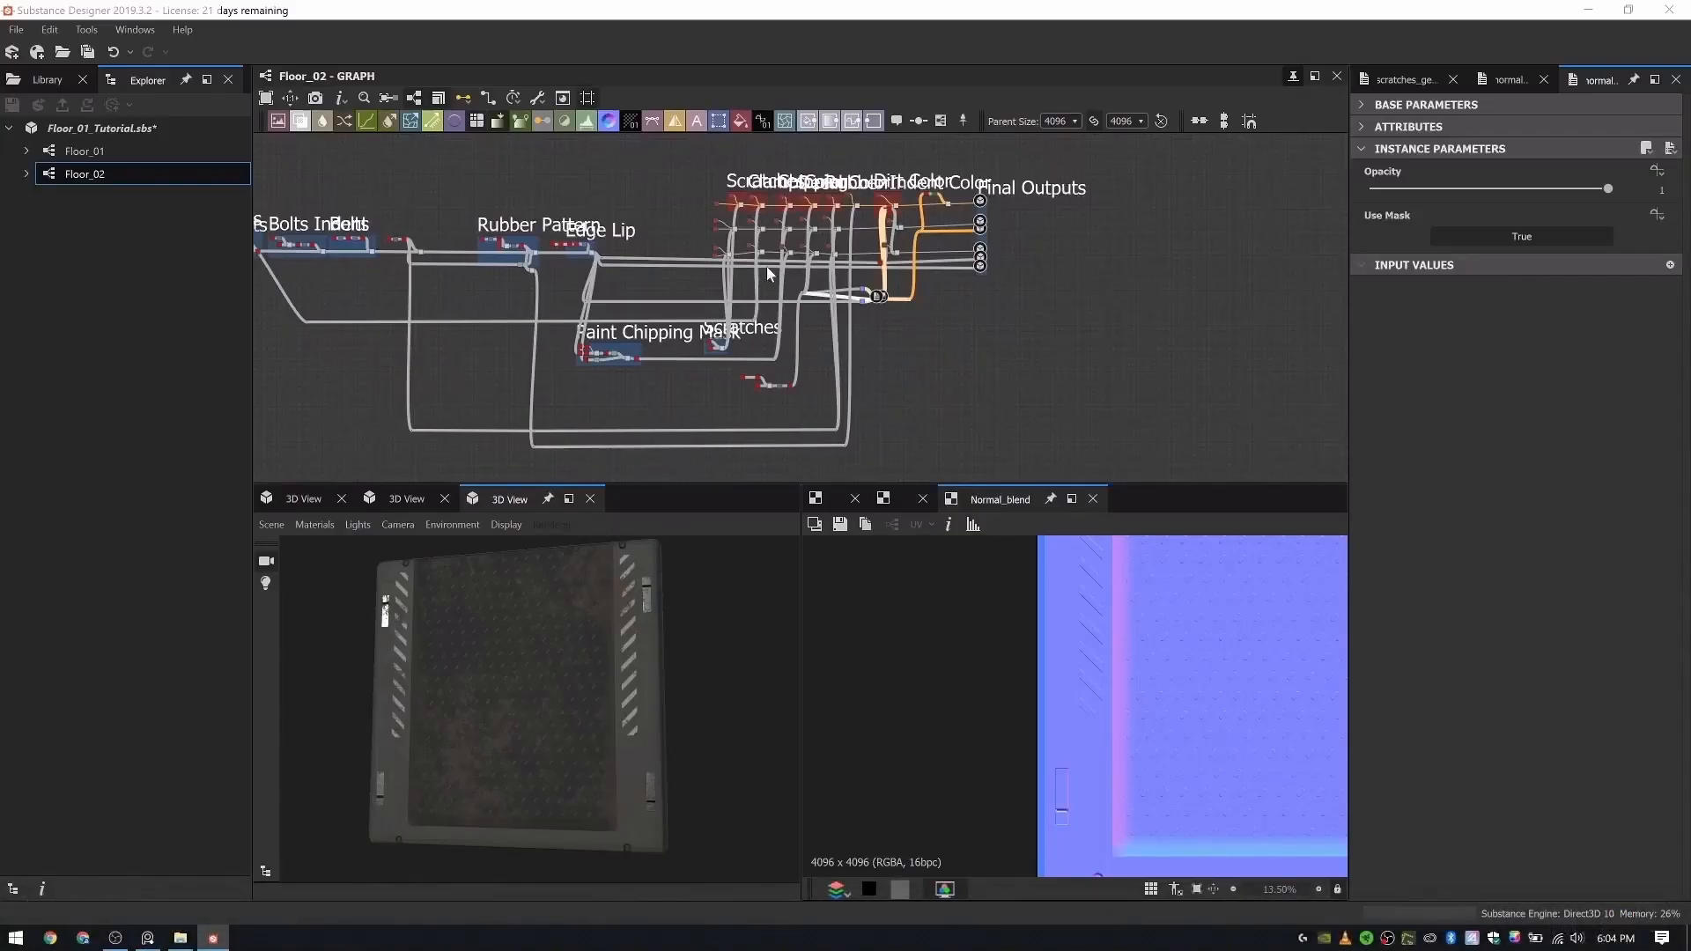
- Duplicate the Scratches Generator node from the Scratches frame
scroll(627, 339, "up", 3)
middle_click_drag(627, 335, 629, 318)
left_click_drag(617, 670, 622, 649)
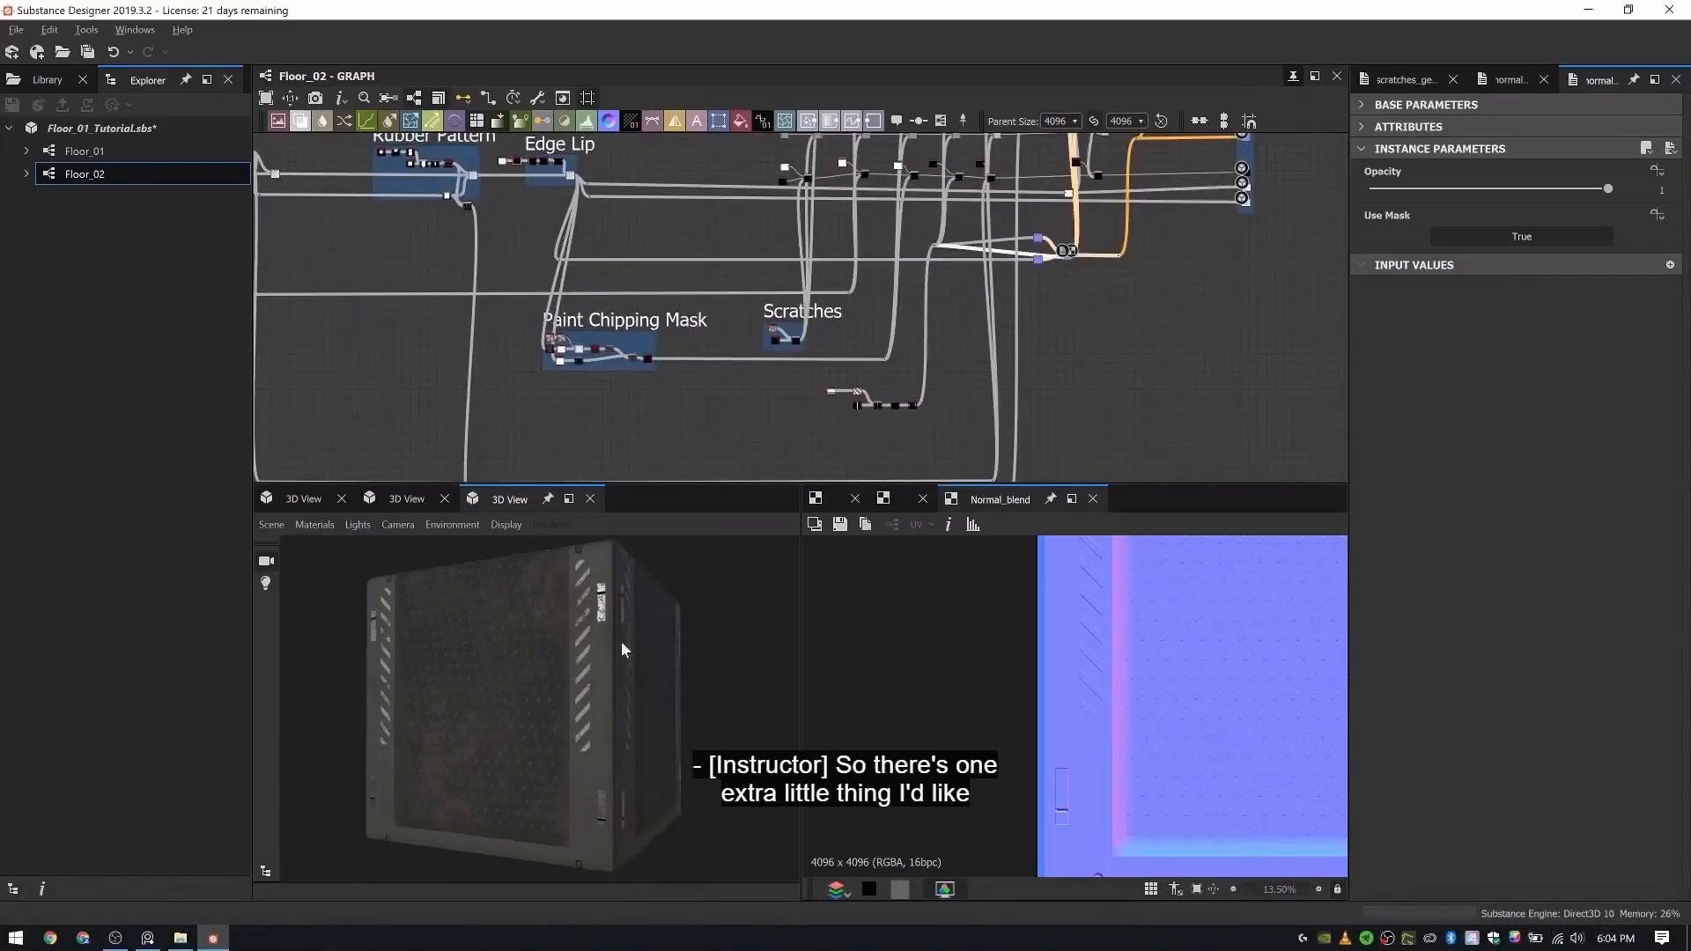
middle_click_drag(755, 324, 672, 193)
scroll(753, 255, "up", 3)
middle_click_drag(511, 246, 853, 378)
scroll(850, 284, "up", 9)
middle_click_drag(1071, 368, 718, 283)
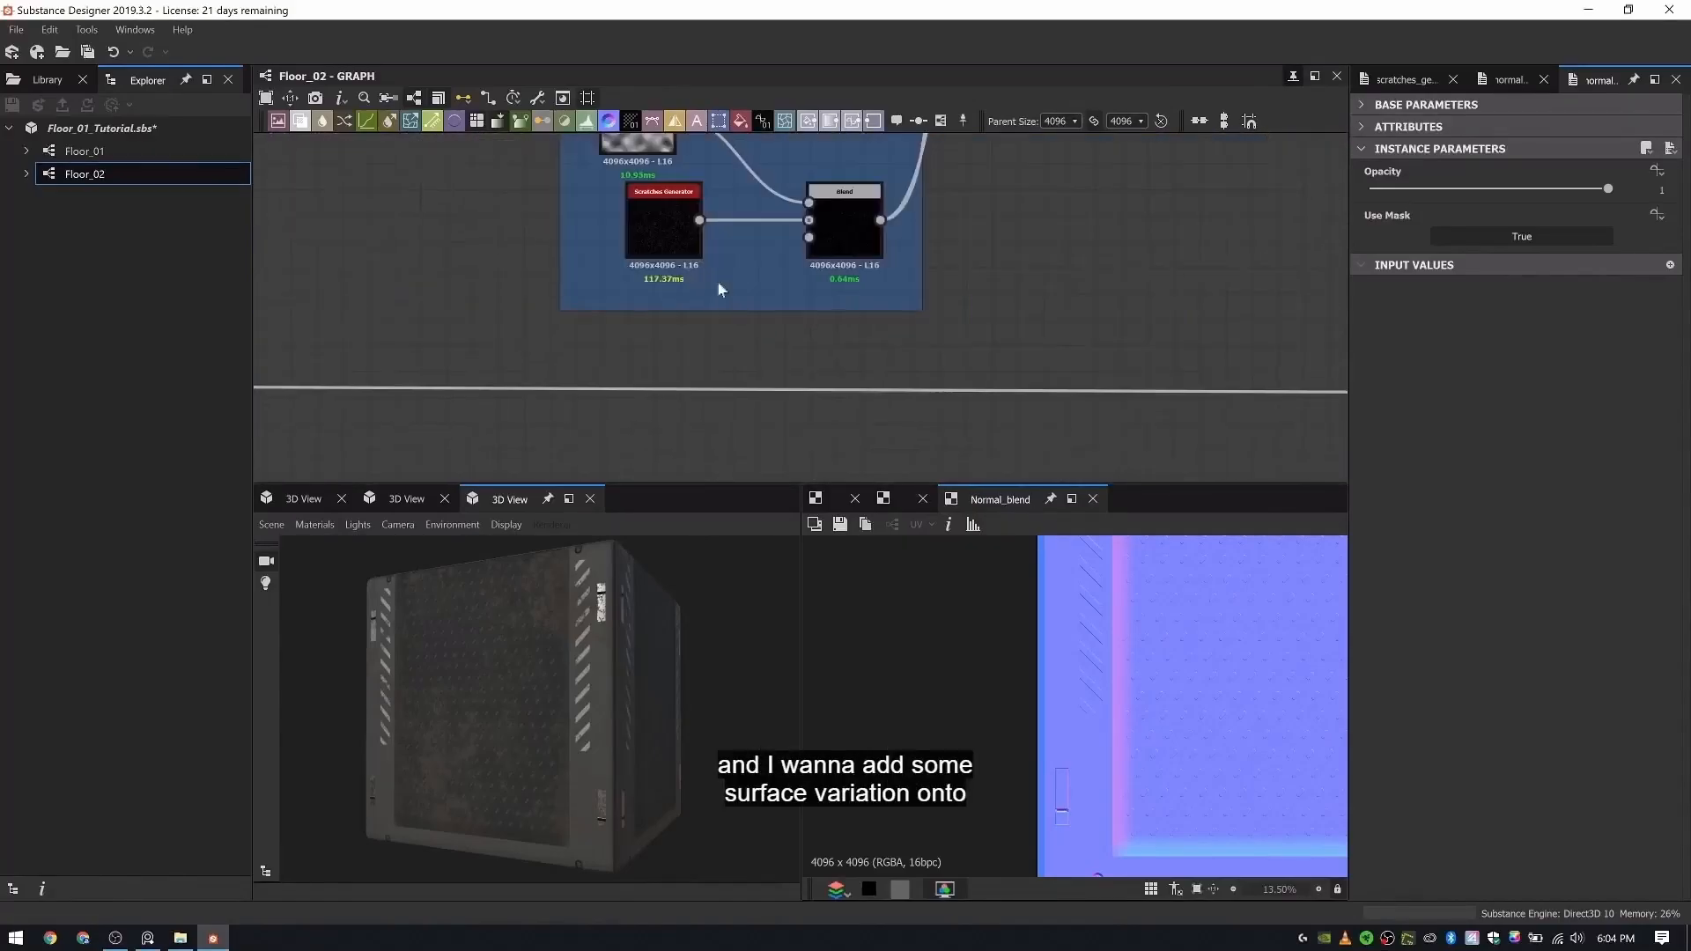
left_click(659, 222)
key("ctrl+c")
key("ctrl+v")
- Move the duplicated Scratches Generator above the upper Normal node that feeds the Normal Blend
left_click_drag(819, 308, 1033, 286)
scroll(1033, 284, "down", 6)
middle_click_drag(1033, 283, 729, 475)
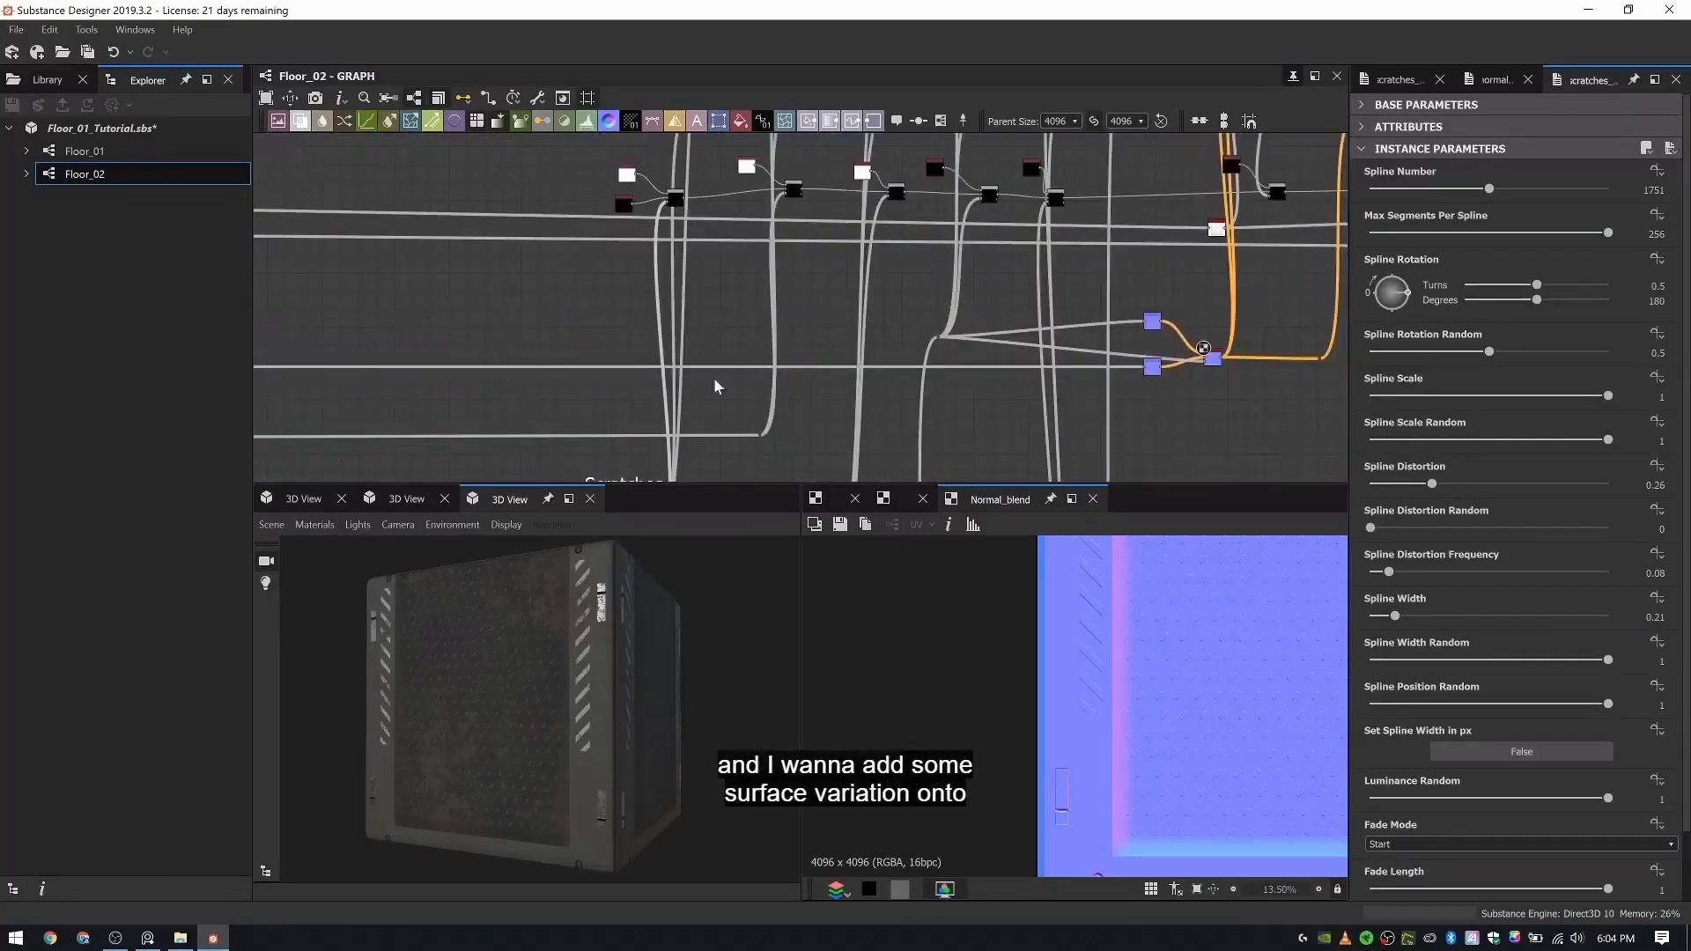
scroll(716, 381, "down", 4)
middle_click_drag(716, 380, 670, 304)
scroll(669, 304, "up", 4)
left_click_drag(611, 443, 1090, 202)
scroll(1017, 211, "up", 2)
scroll(1090, 203, "up", 1)
middle_click_drag(1091, 203, 856, 242)
left_click_drag(856, 240, 809, 215)
scroll(952, 230, "up", 4)
middle_click_drag(952, 230, 869, 163)
- Add a second Normal Blend node and connect the existing Normal Blend's output to its background normal input
key("space")
type("norm")
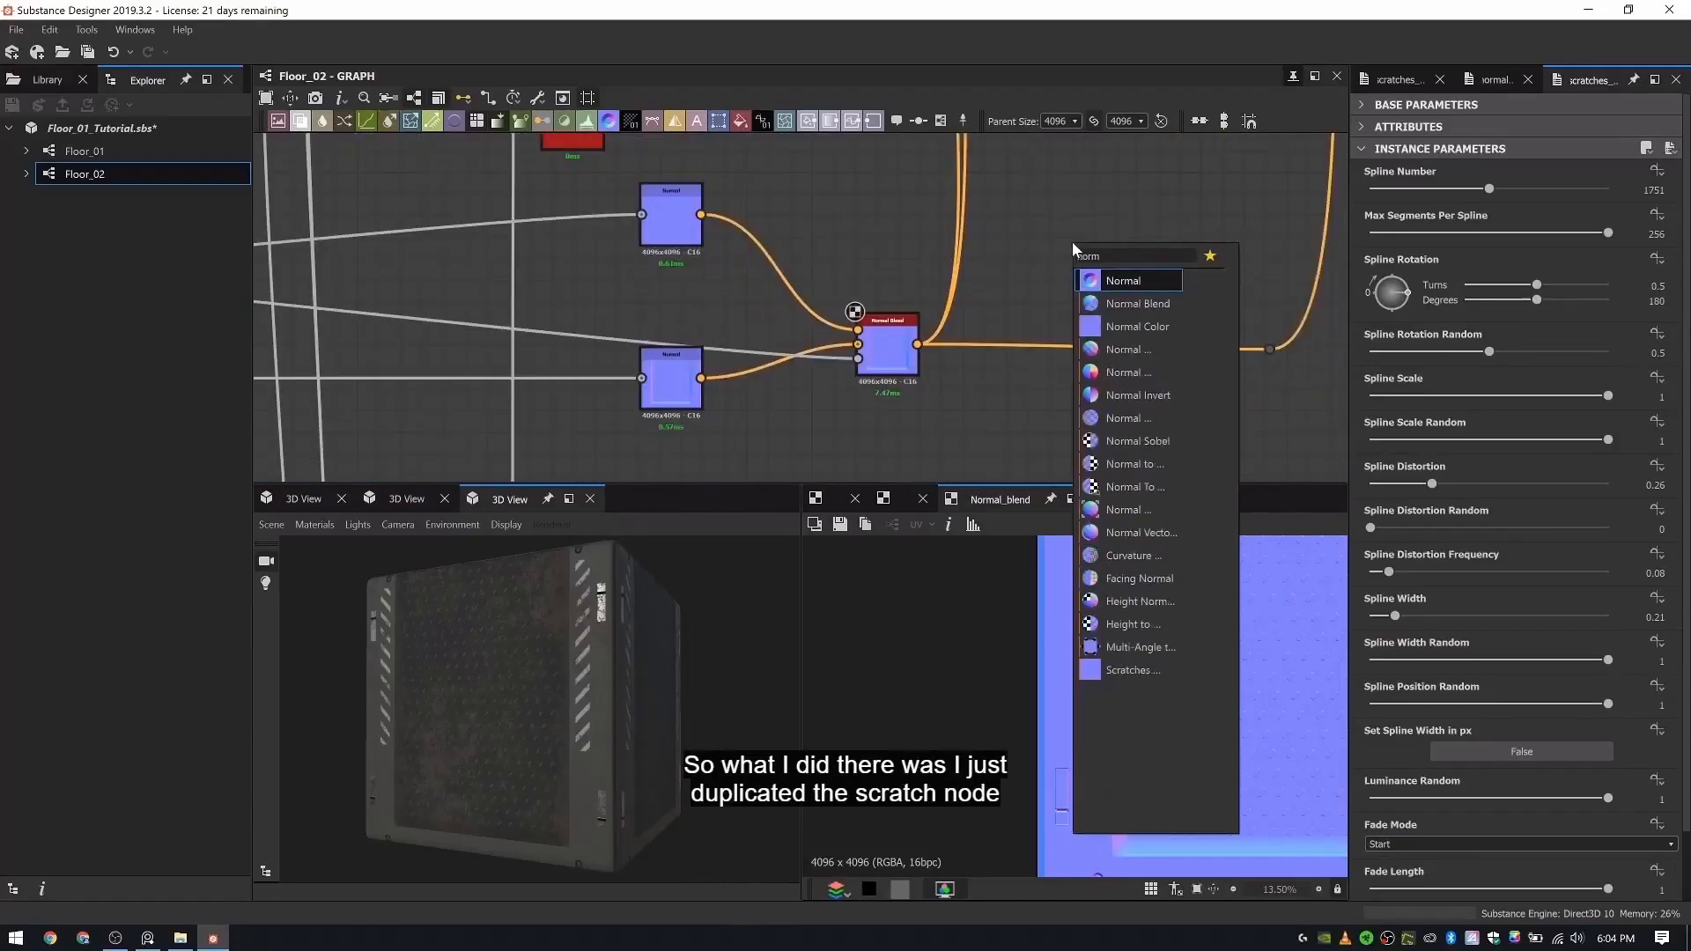
key("Down")
key("Down")
key("Up")
key("Escape")
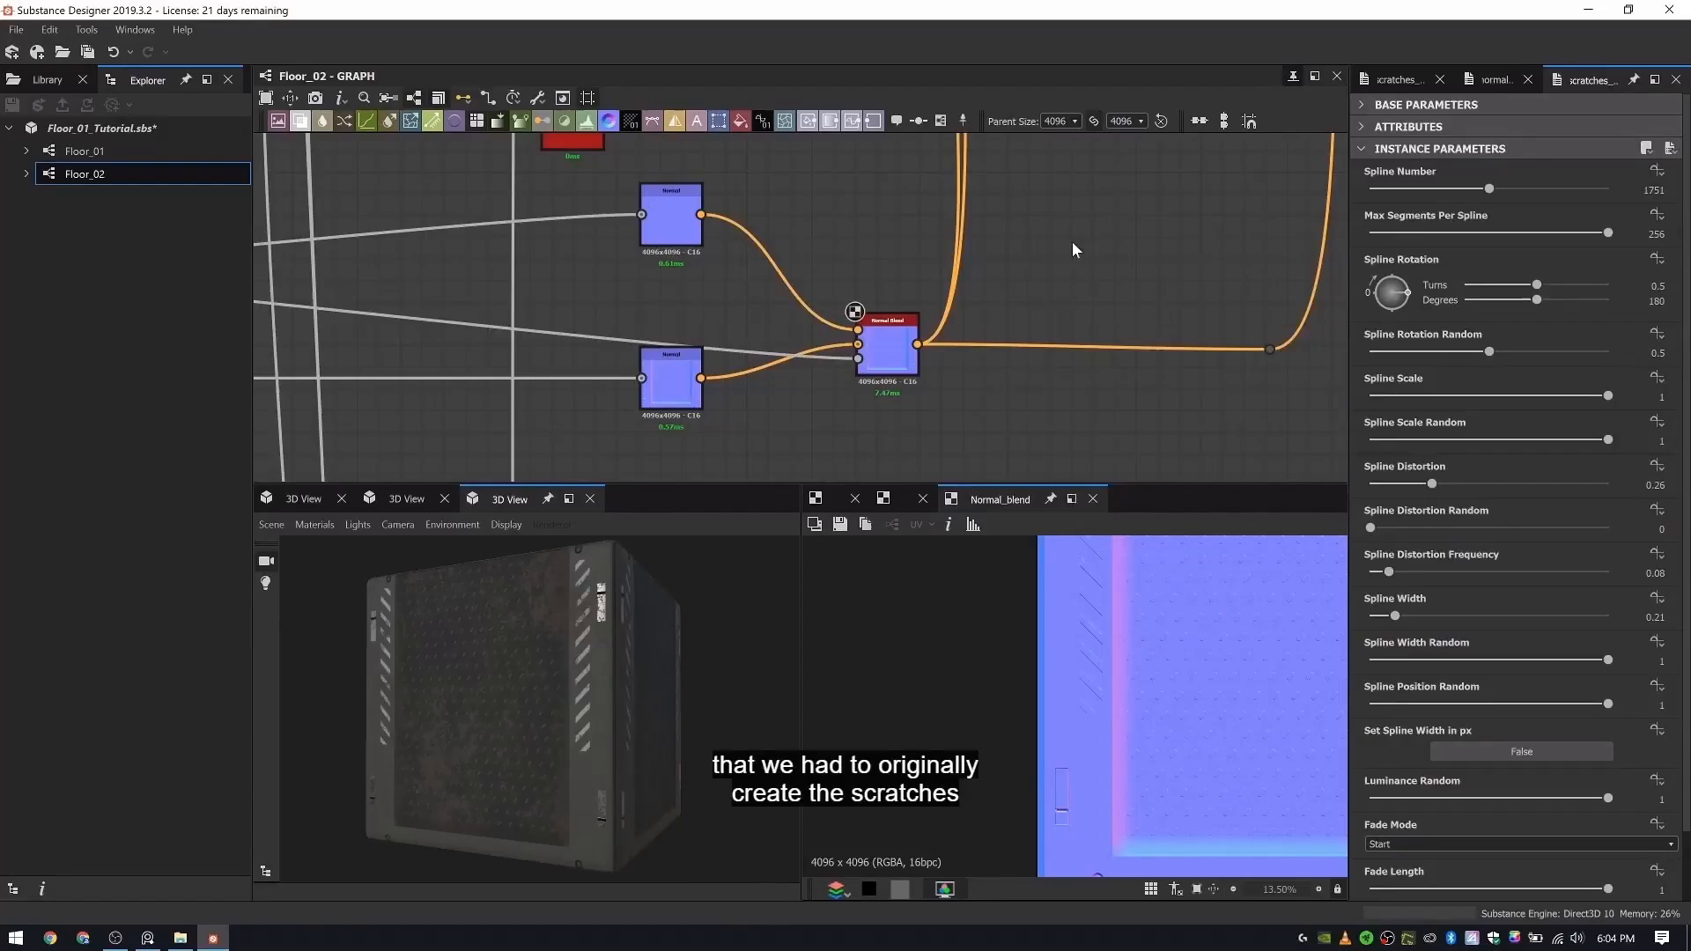
scroll(980, 259, "up", 4)
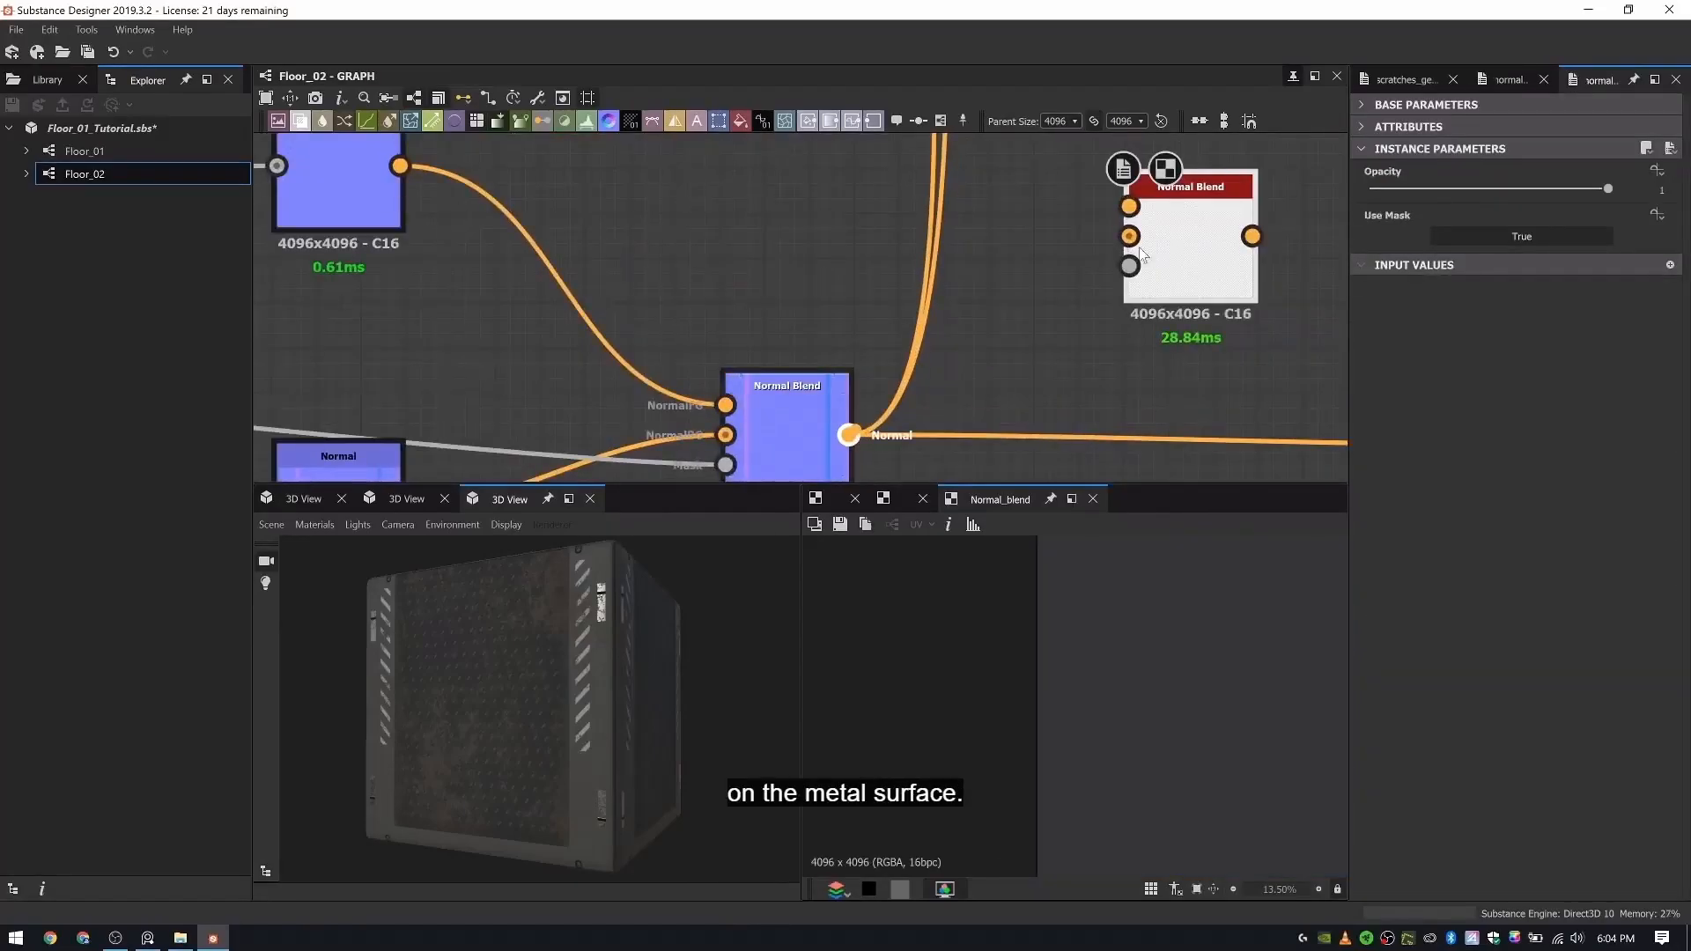
left_click_drag(1139, 247, 1131, 236)
- Add a Normal node beside the duplicated Scratches Generator, above the upper Normal node
scroll(1080, 264, "down", 6)
scroll(828, 256, "up", 3)
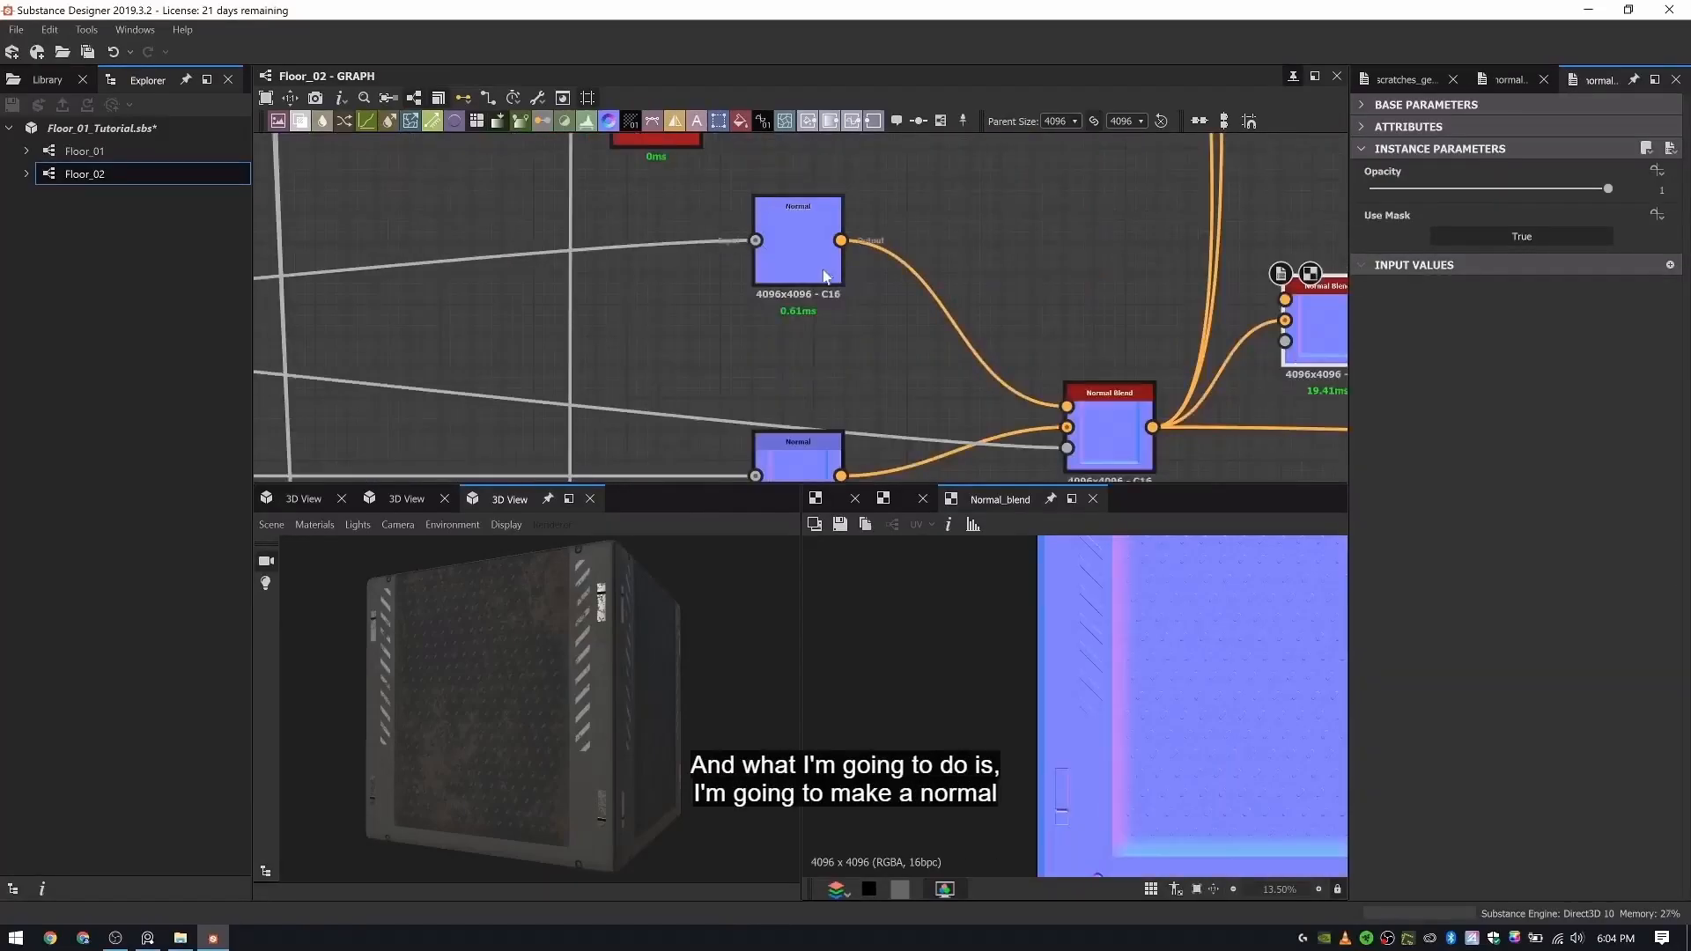
middle_click_drag(825, 400, 833, 462)
key("space")
type("norm")
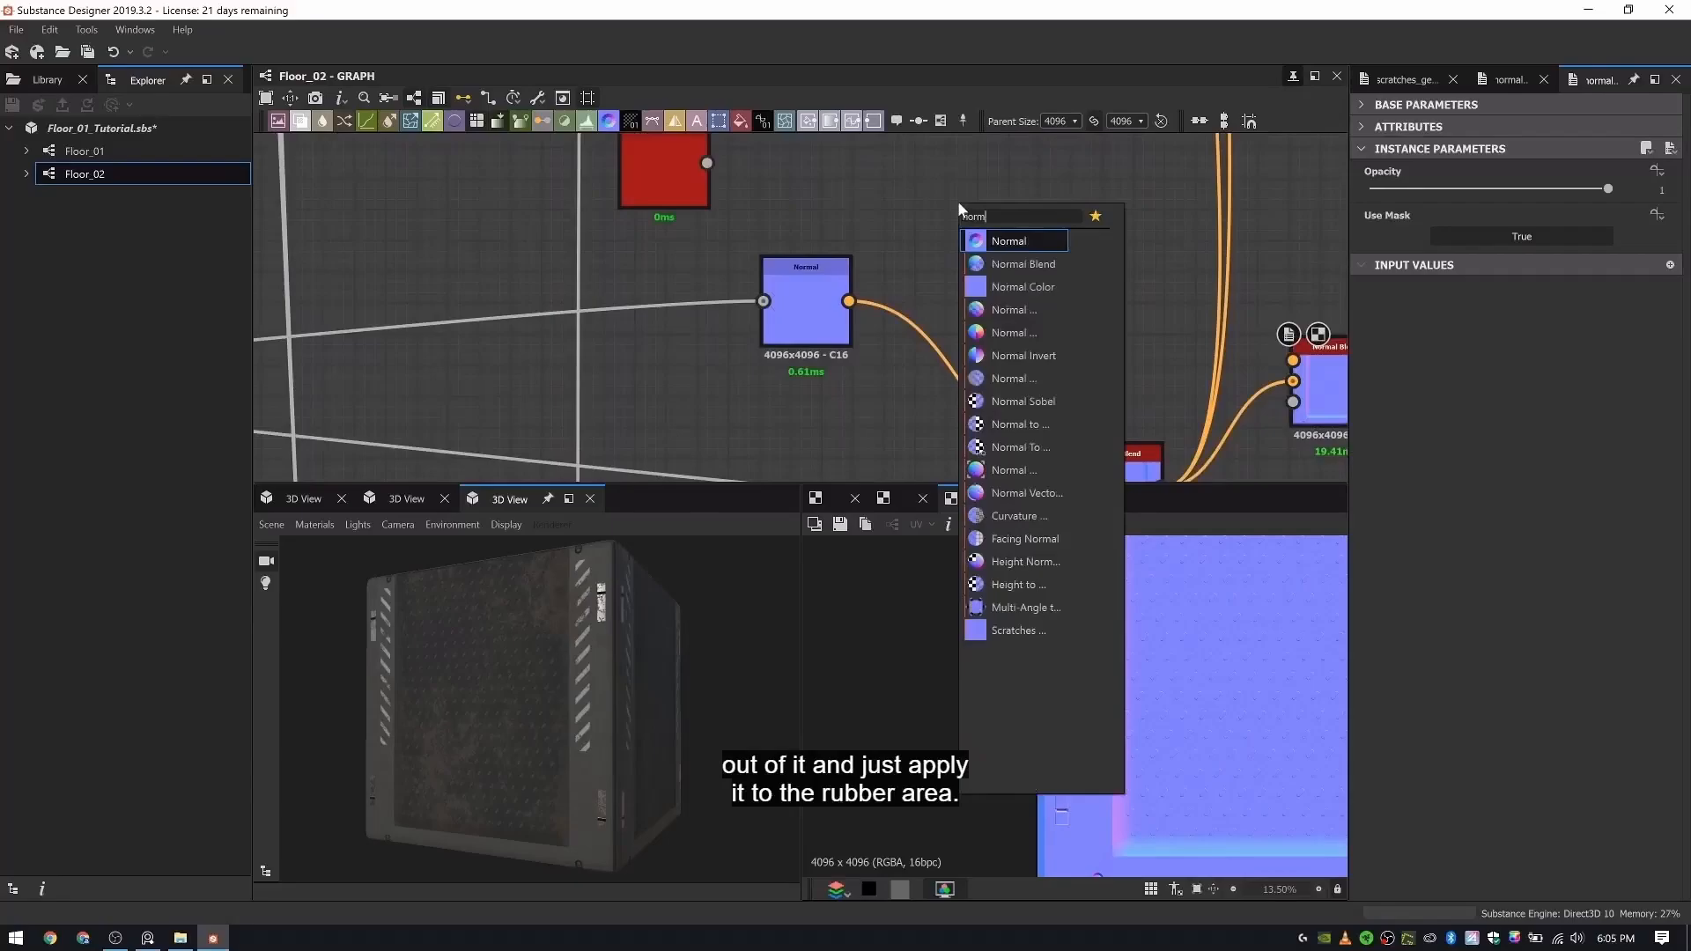
key("Return")
scroll(907, 163, "up", 2)
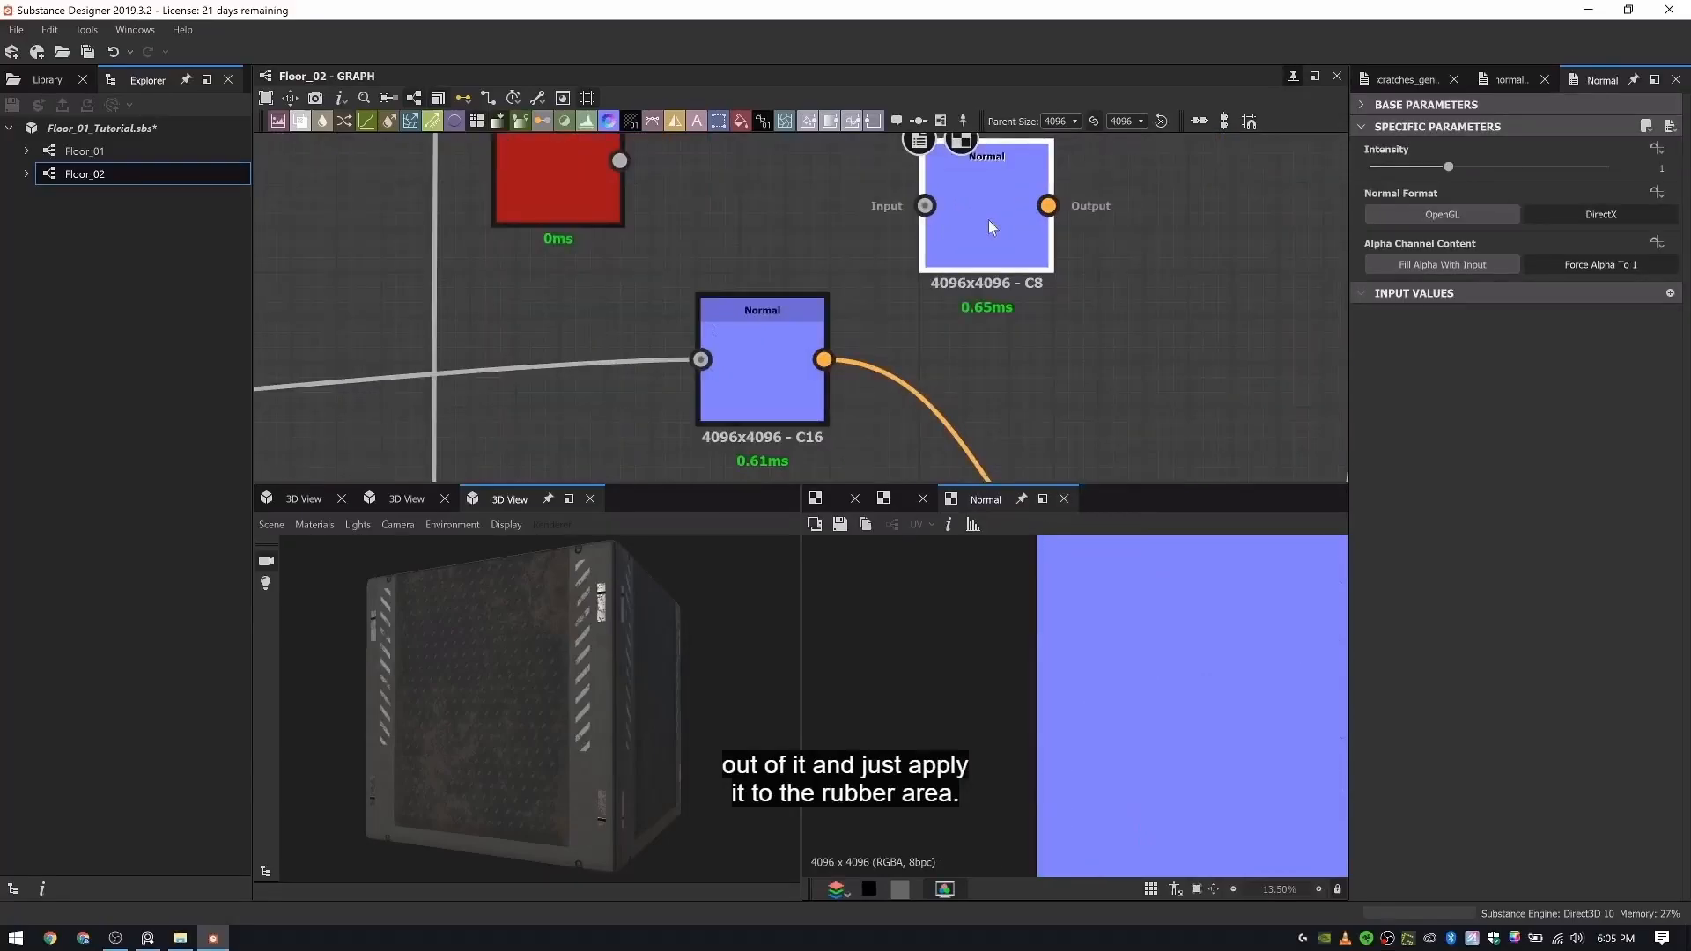
- Align the duplicated Scratches Generator with the new Normal node and set its Spline Number to 512
left_click_drag(565, 183, 590, 231)
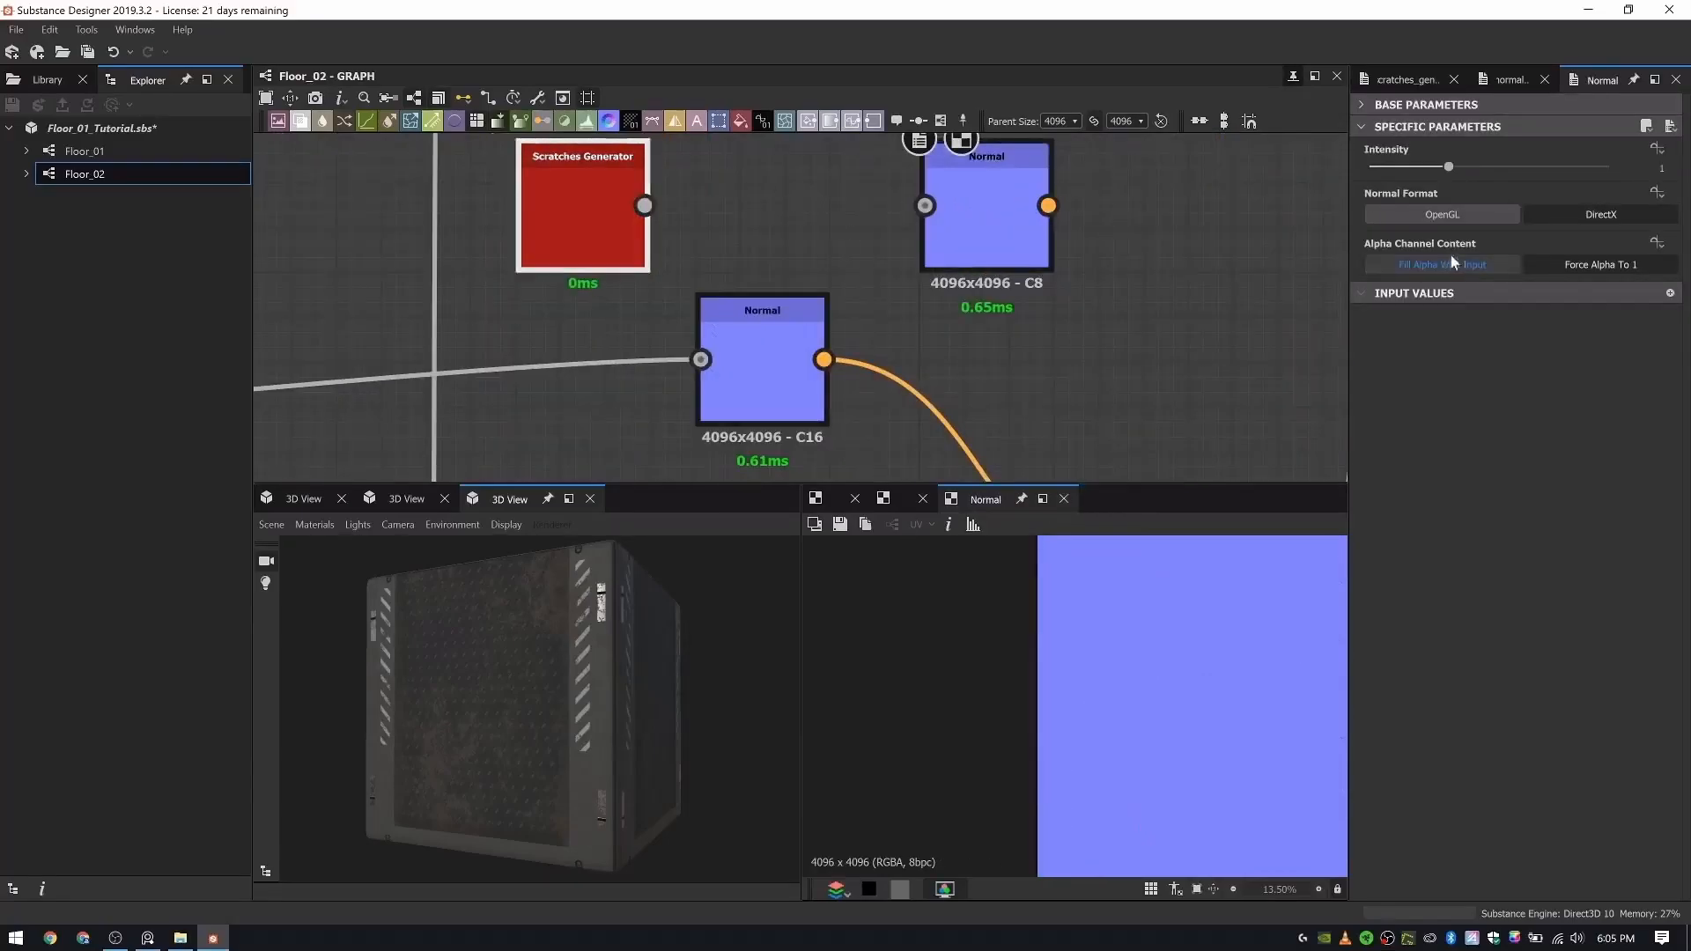
double_click(586, 198)
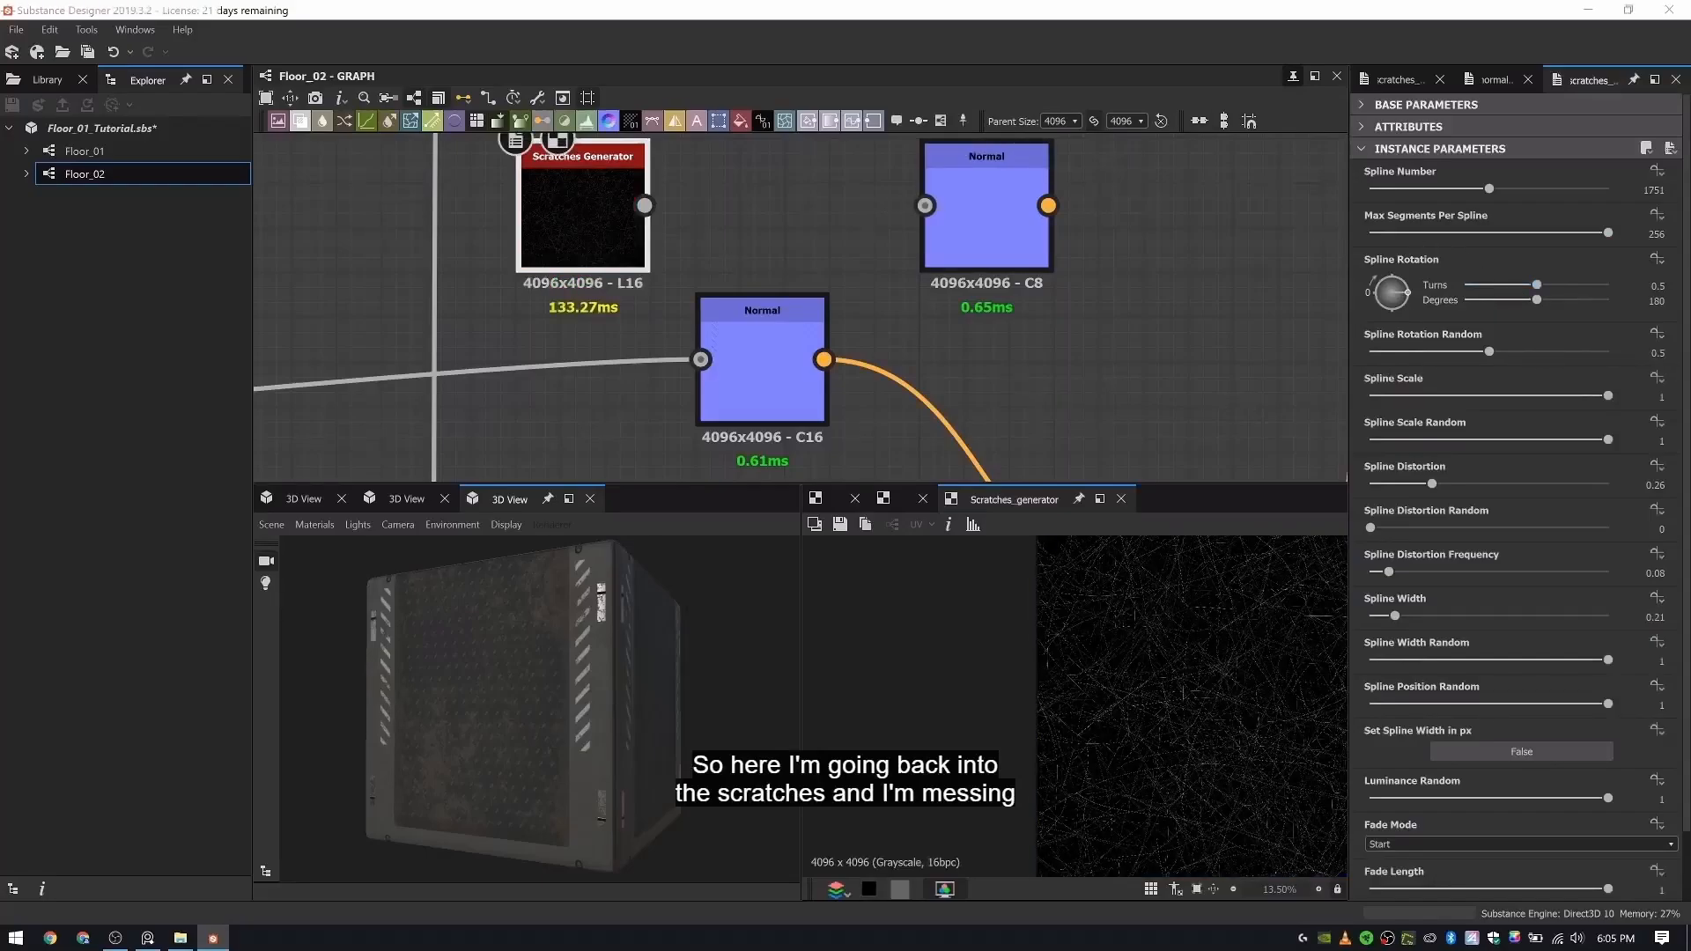
left_click_drag(1640, 189, 1690, 209)
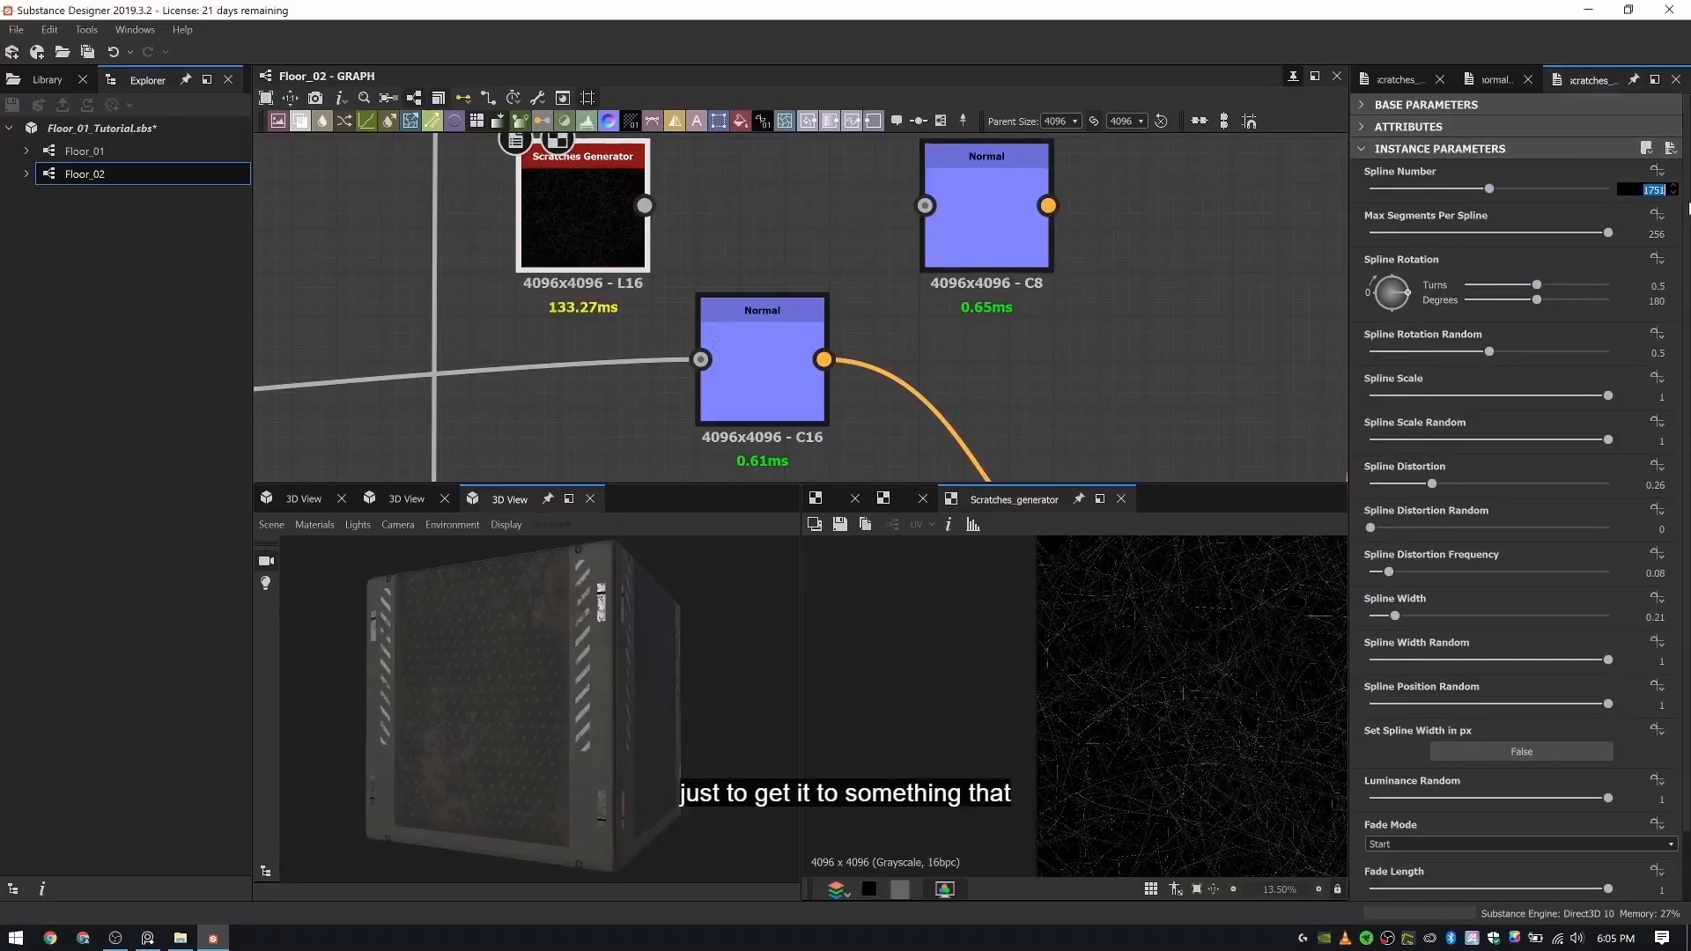
type("512")
key("Return")
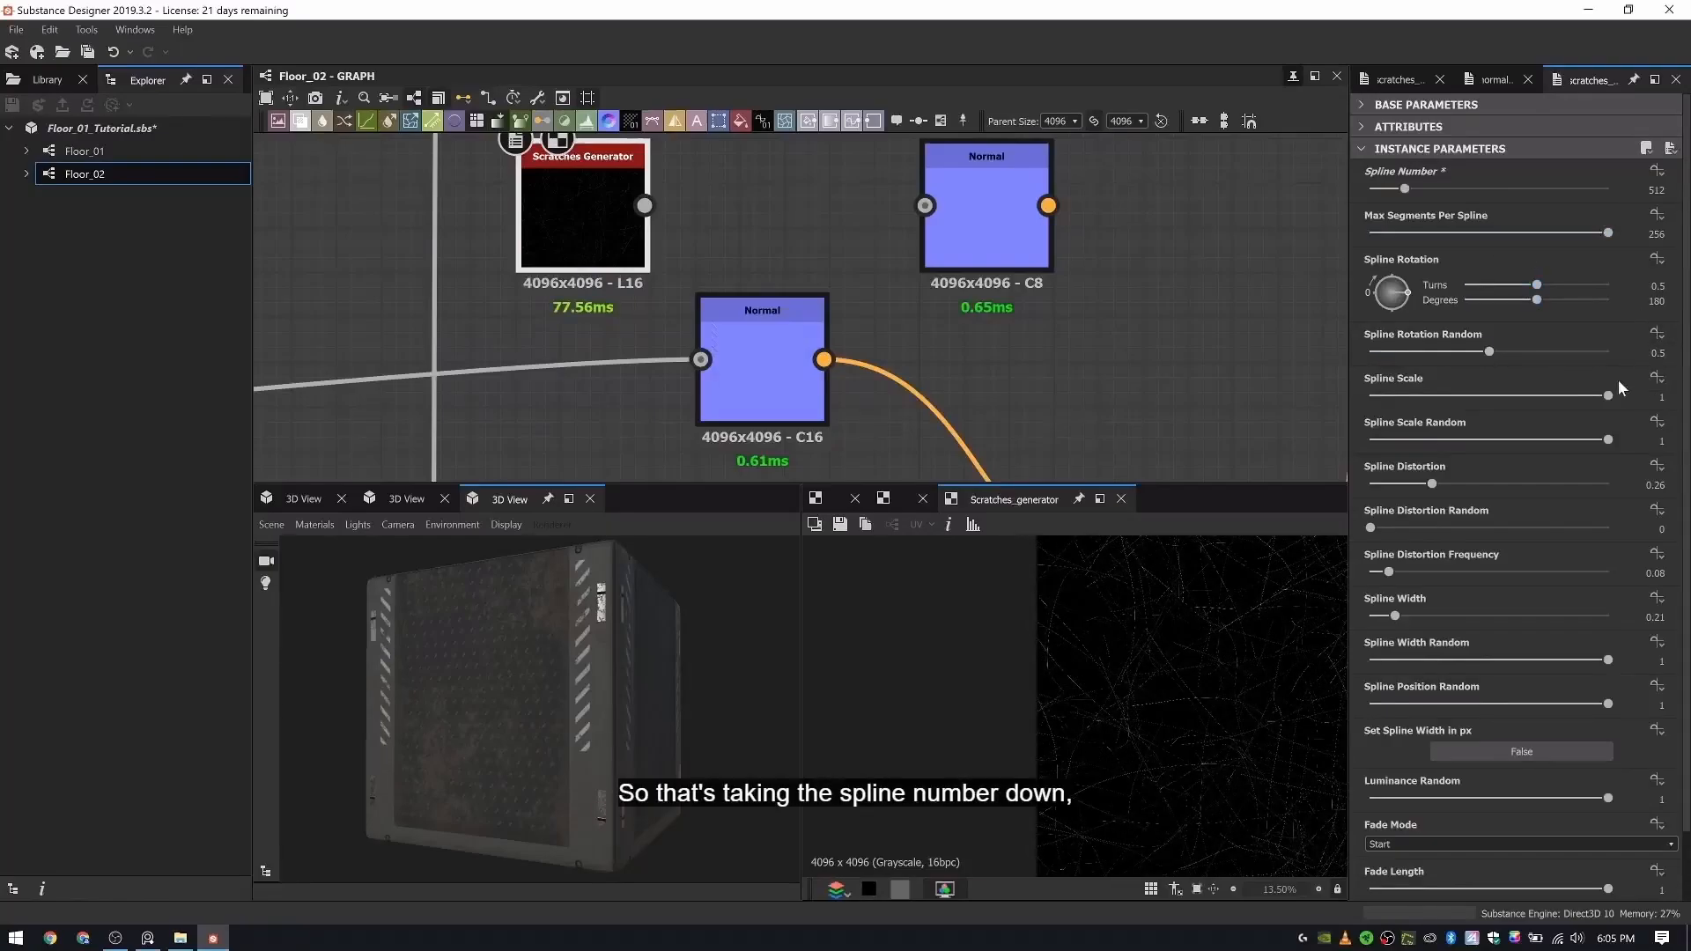
- Set the duplicated Scratches Generator's Spline Distortion to 0.71, Spline Distortion Random to 1 and Spline Distortion Frequency to 0.43
left_click(1656, 485)
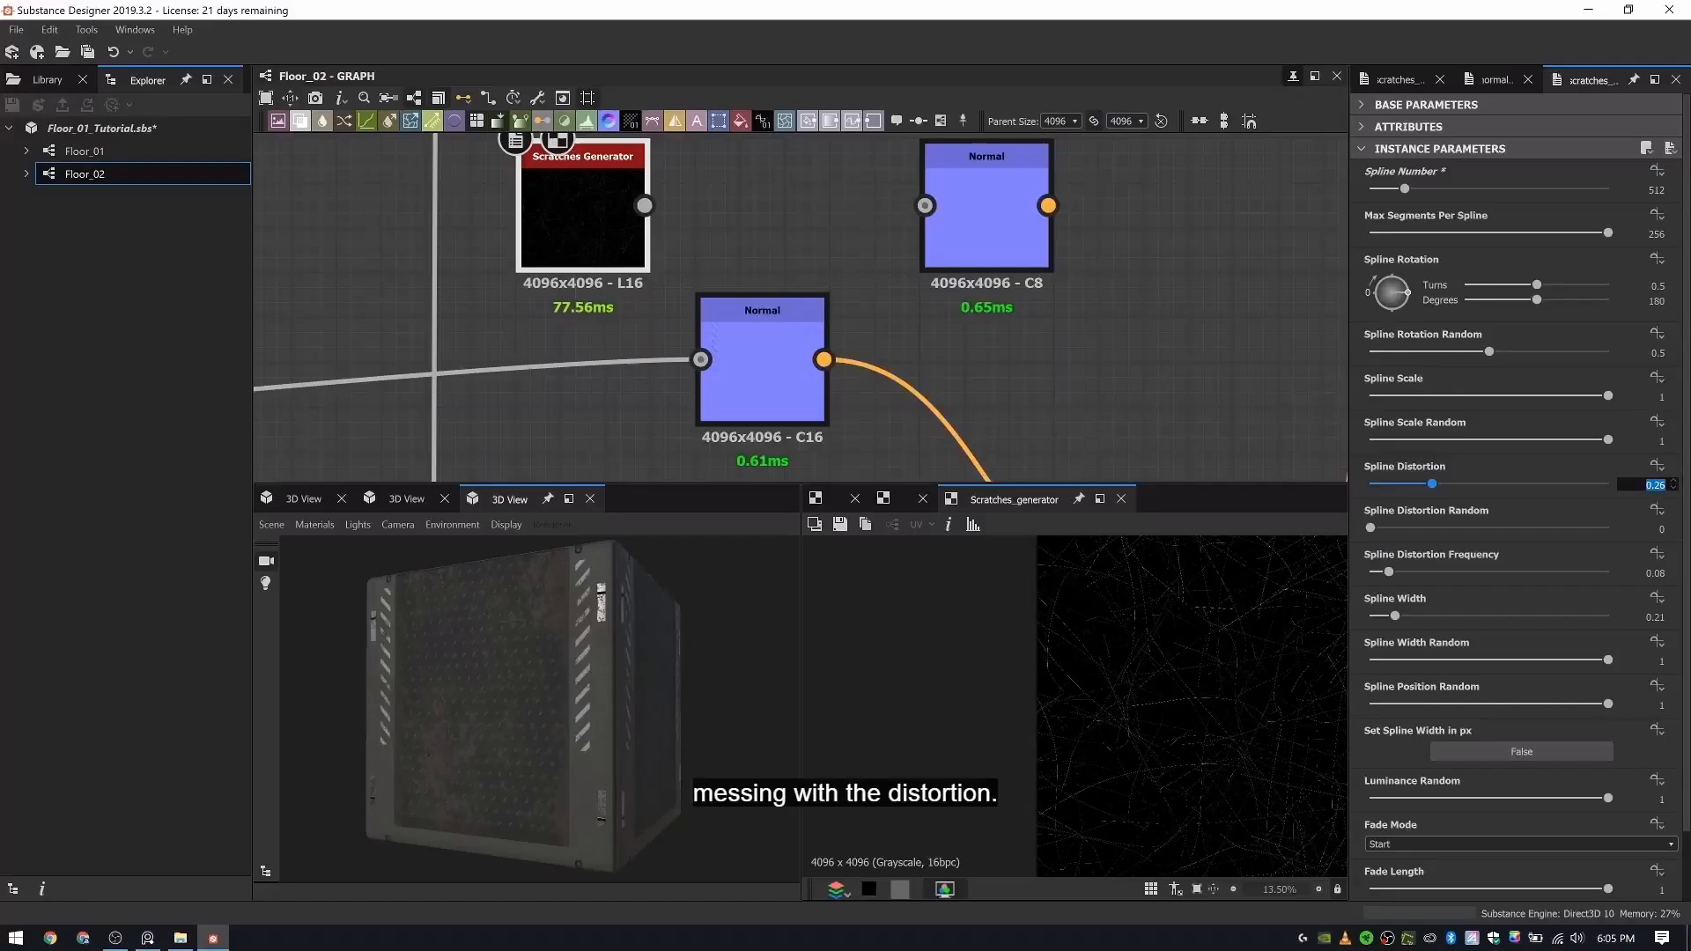
type(".71")
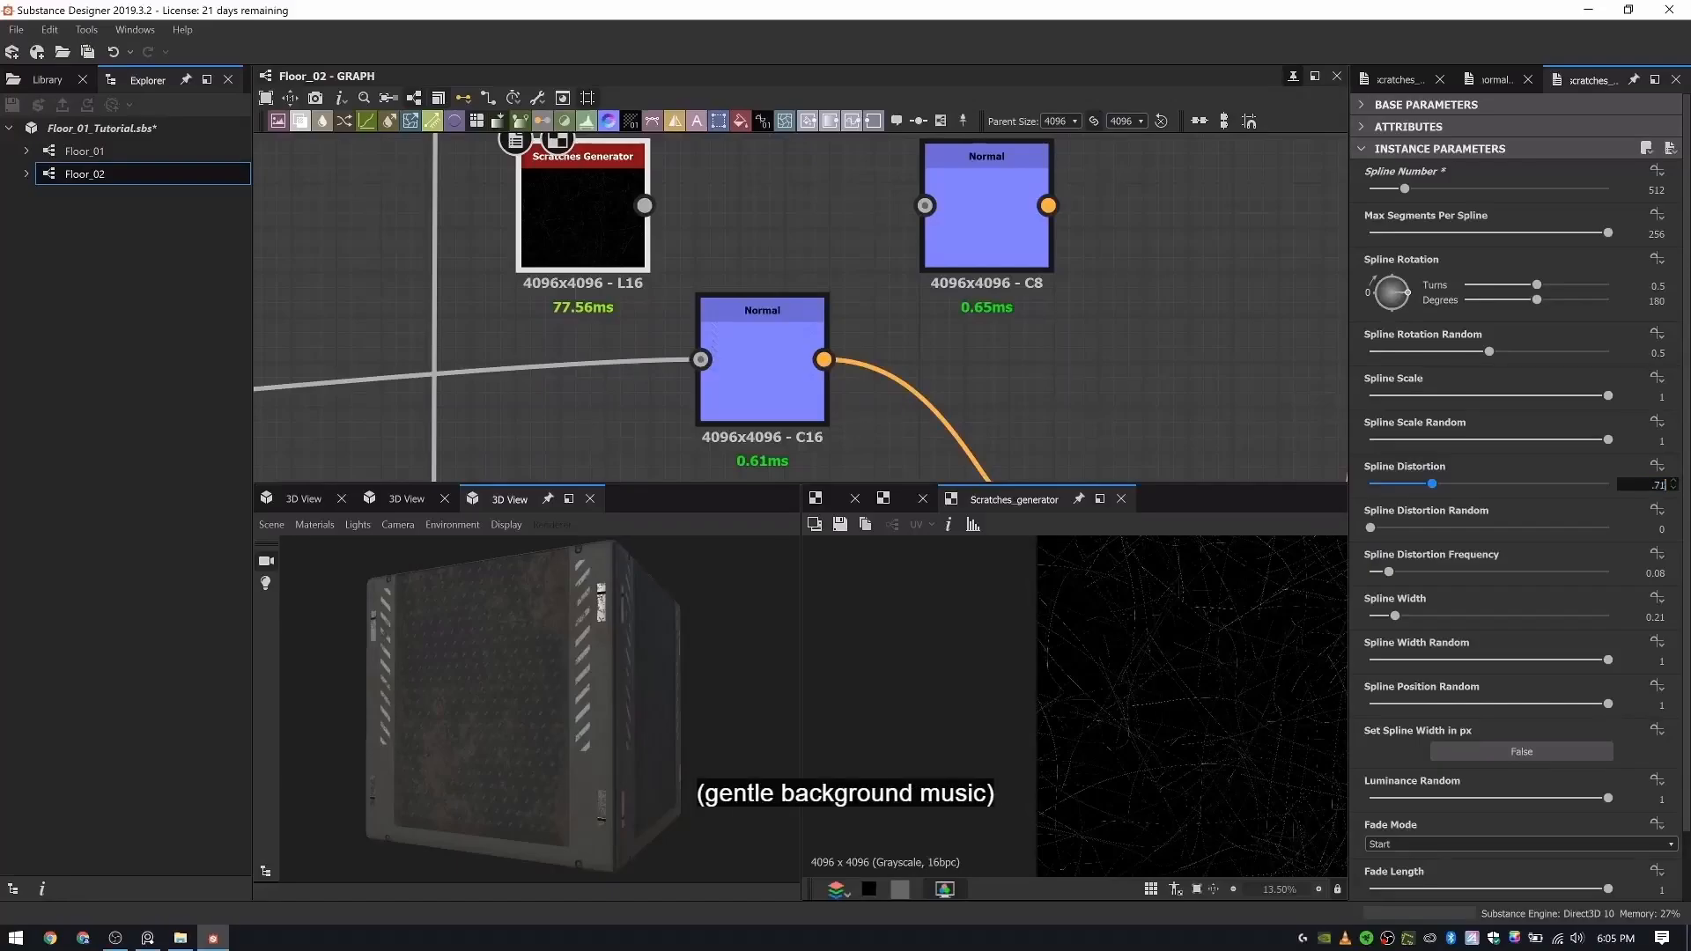
key("Return")
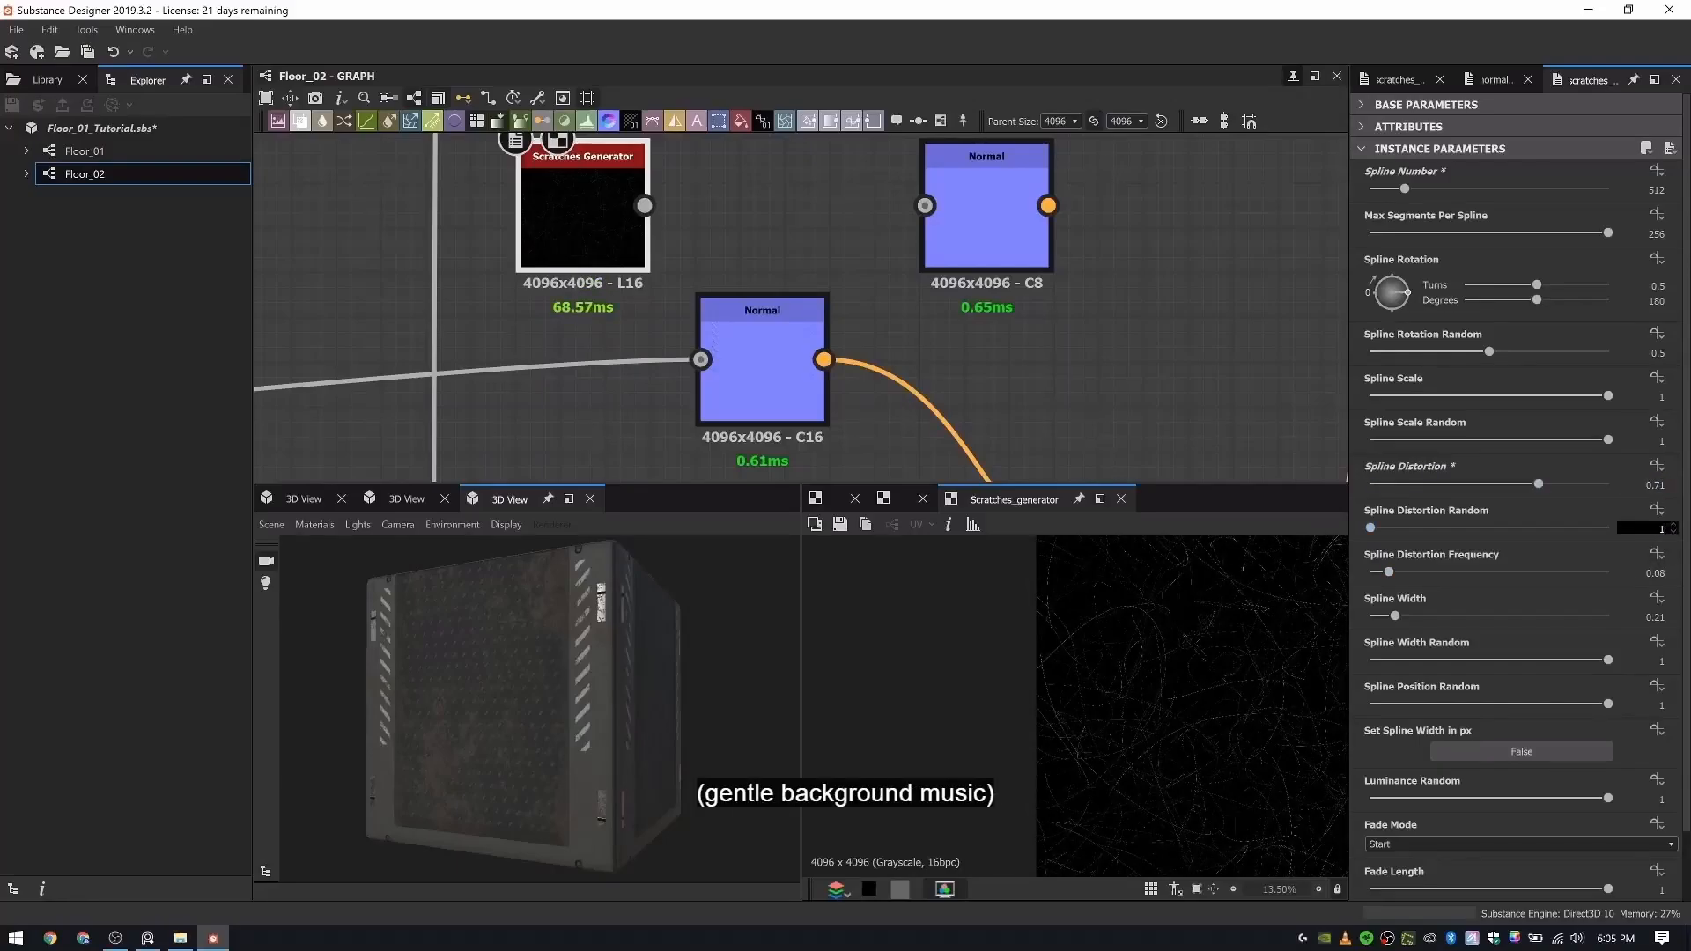
key("Return")
left_click(1656, 573)
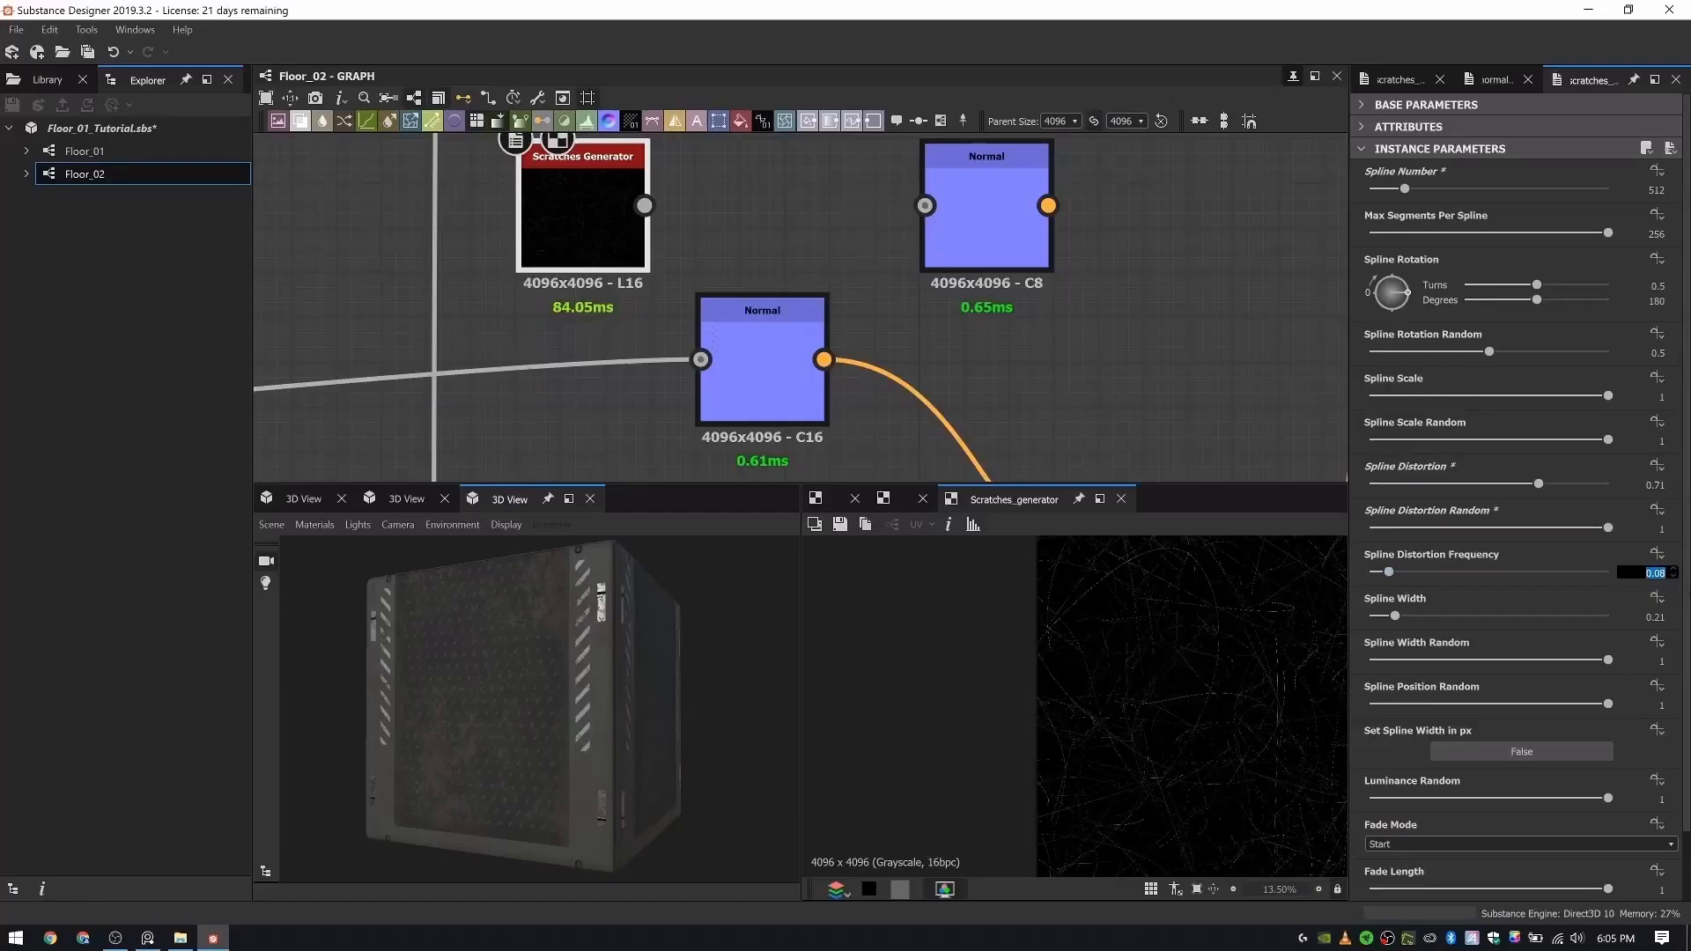
key("BackSpace")
type(".43")
key("Return")
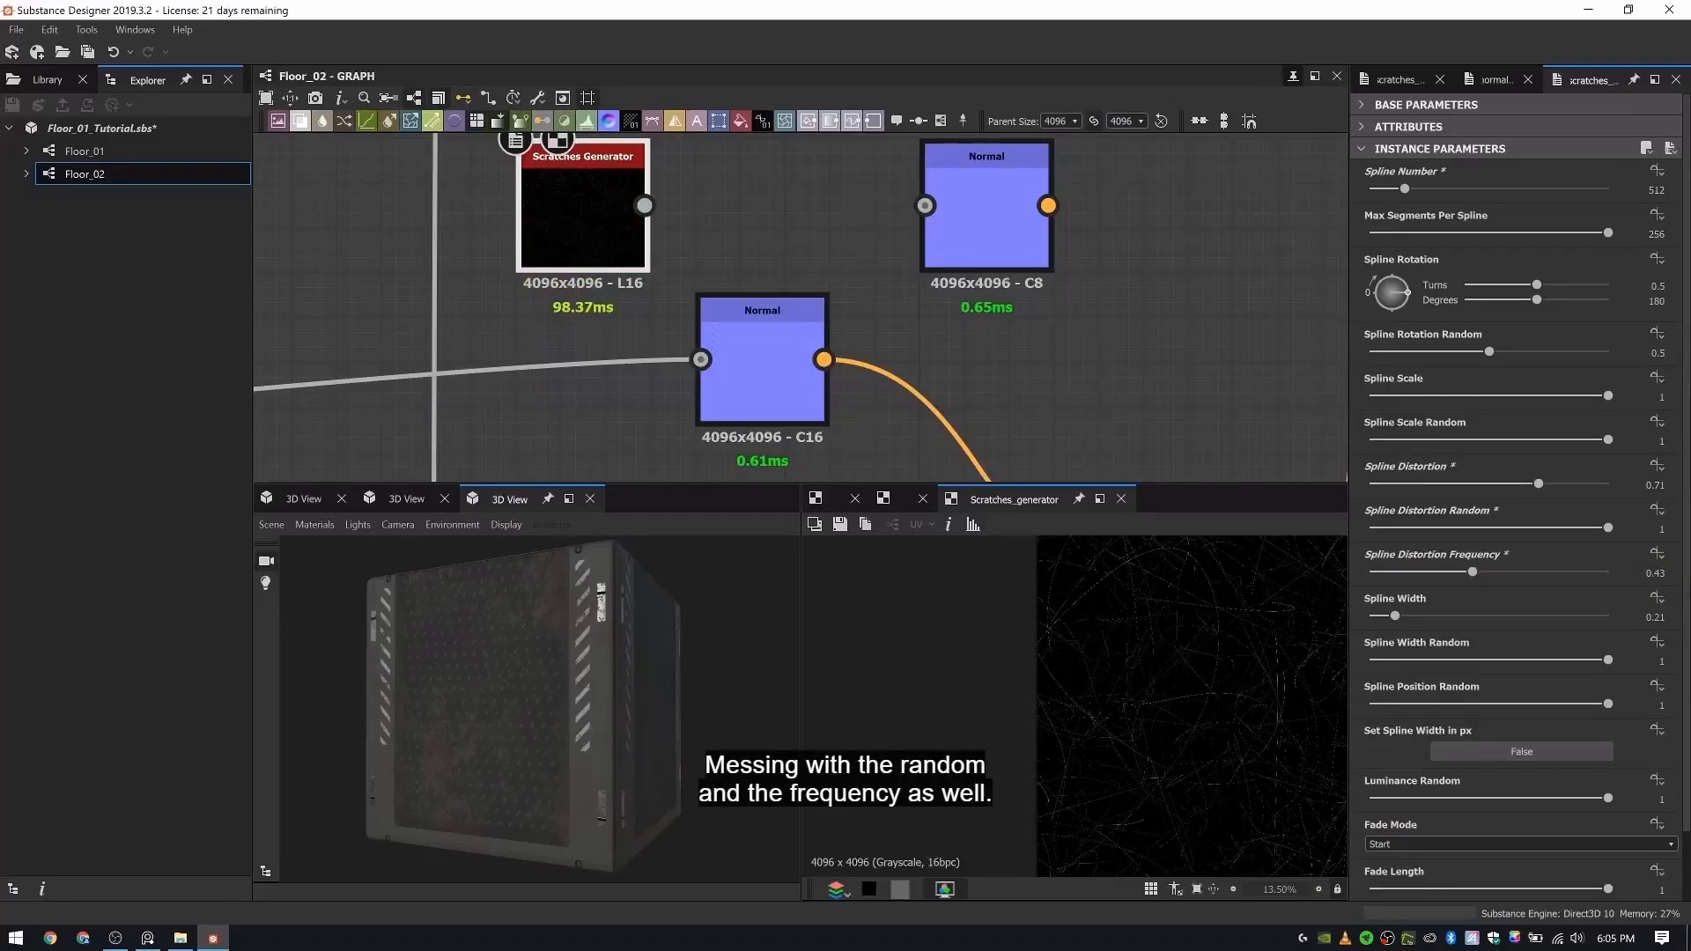
- Set the scratches' Spline Width to 0.08 and Spline Width Random to 0.54, and check the pattern in the 2D preview
left_click(1646, 616)
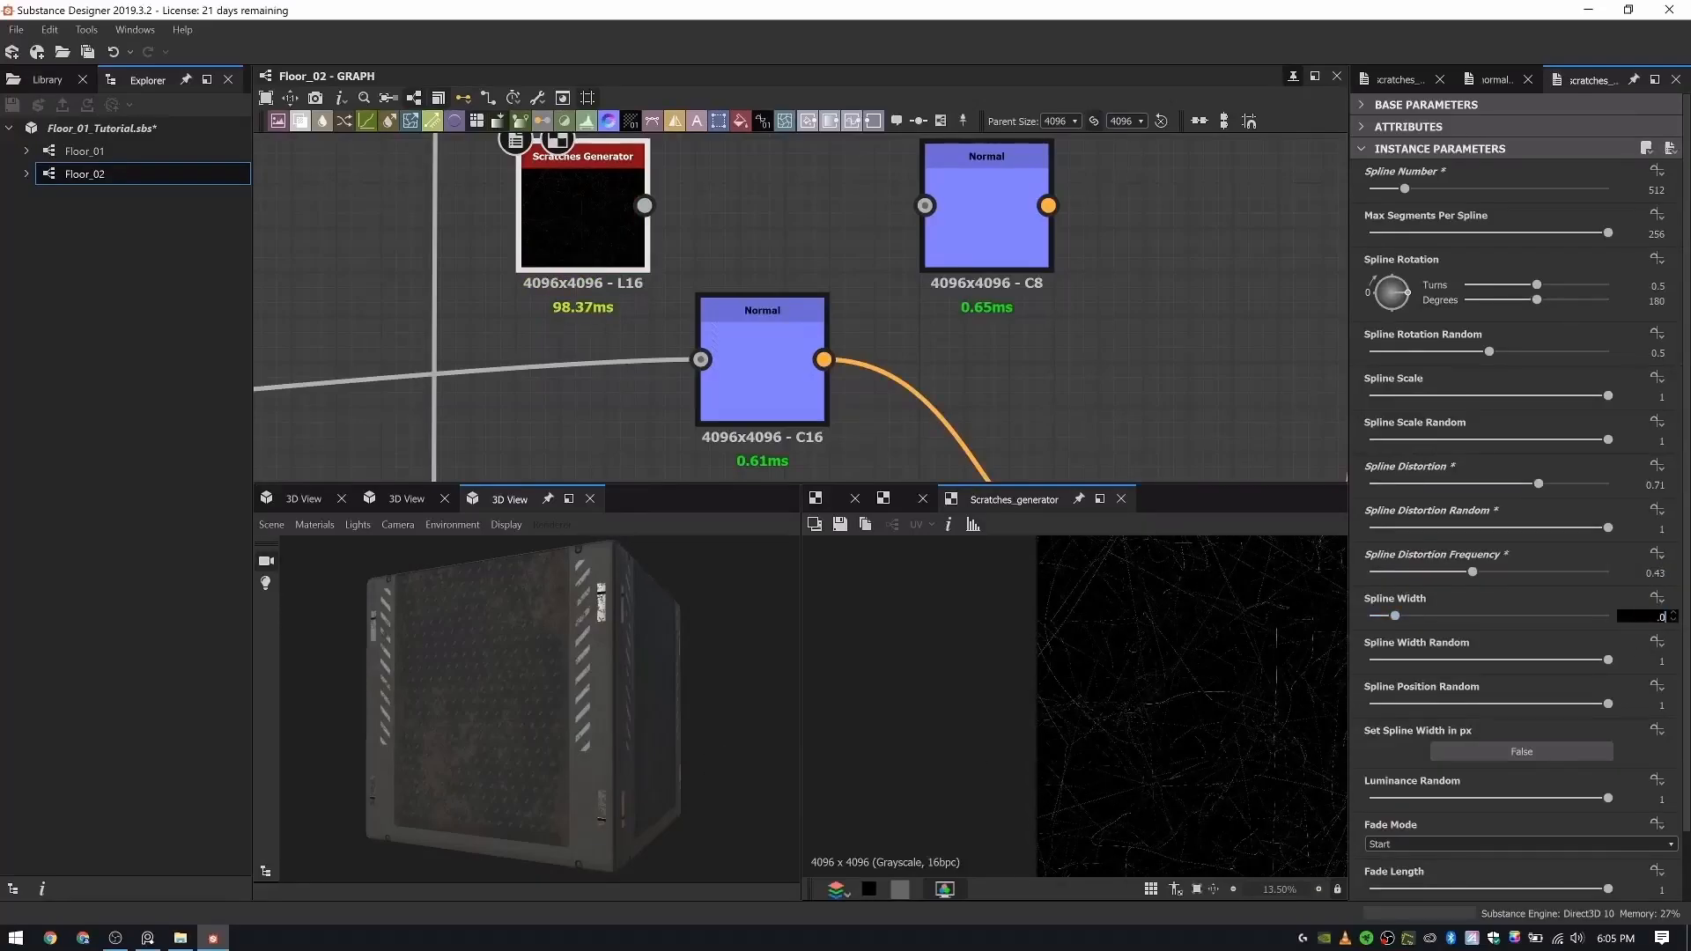
type(".00")
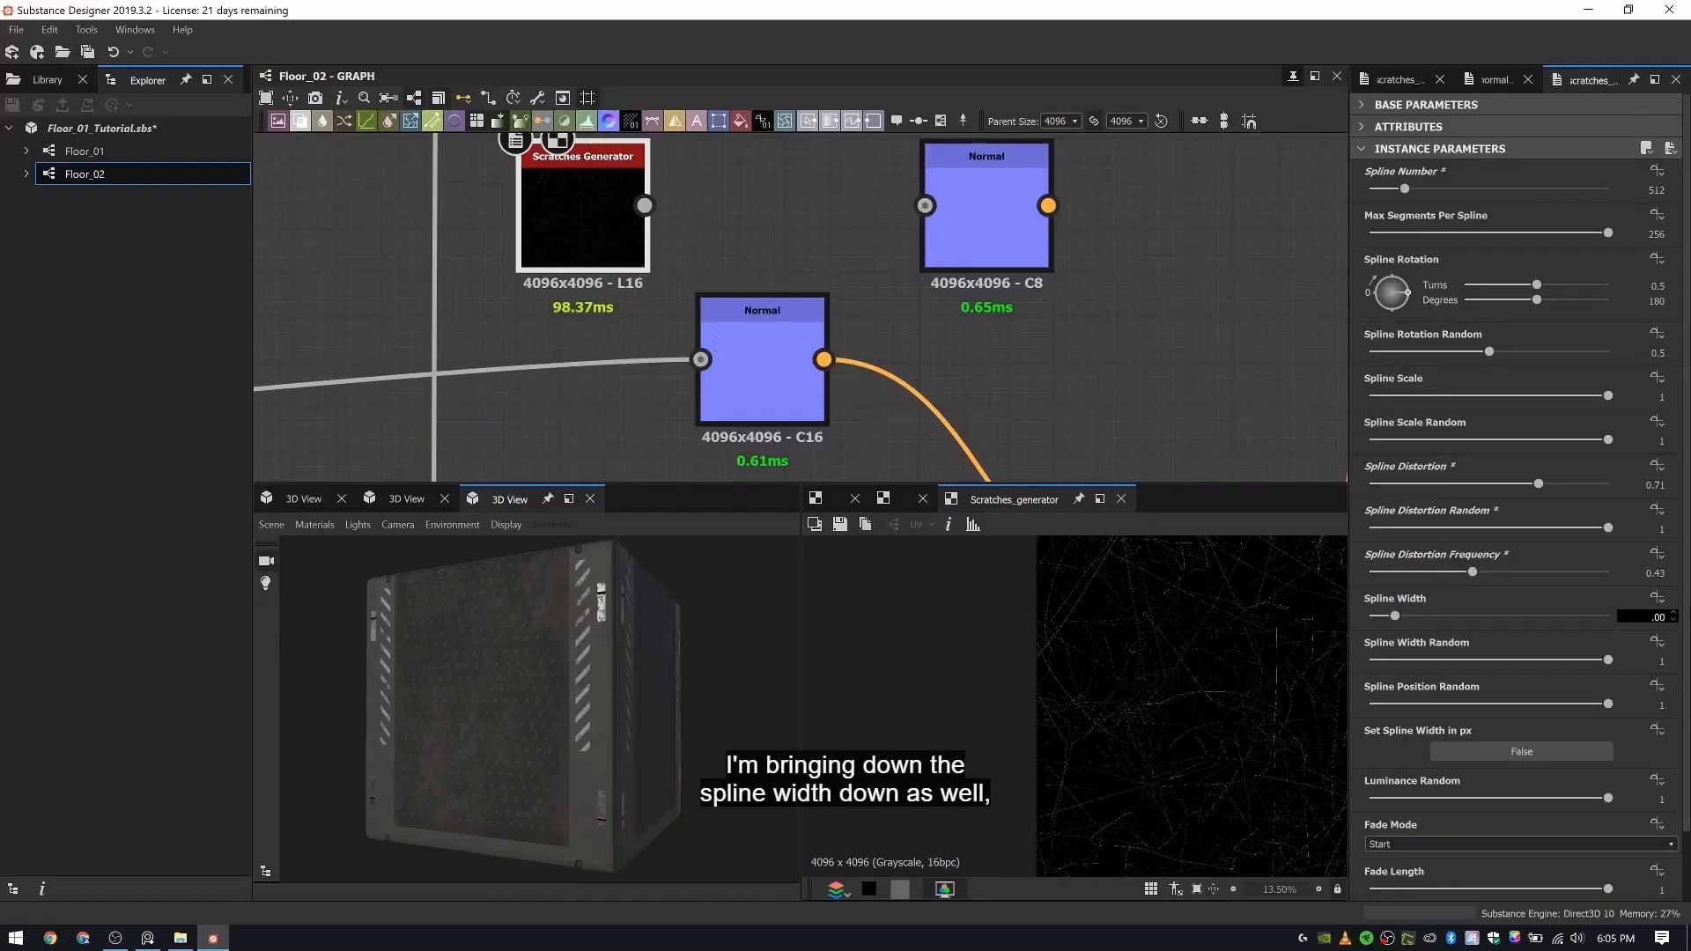
key("Return")
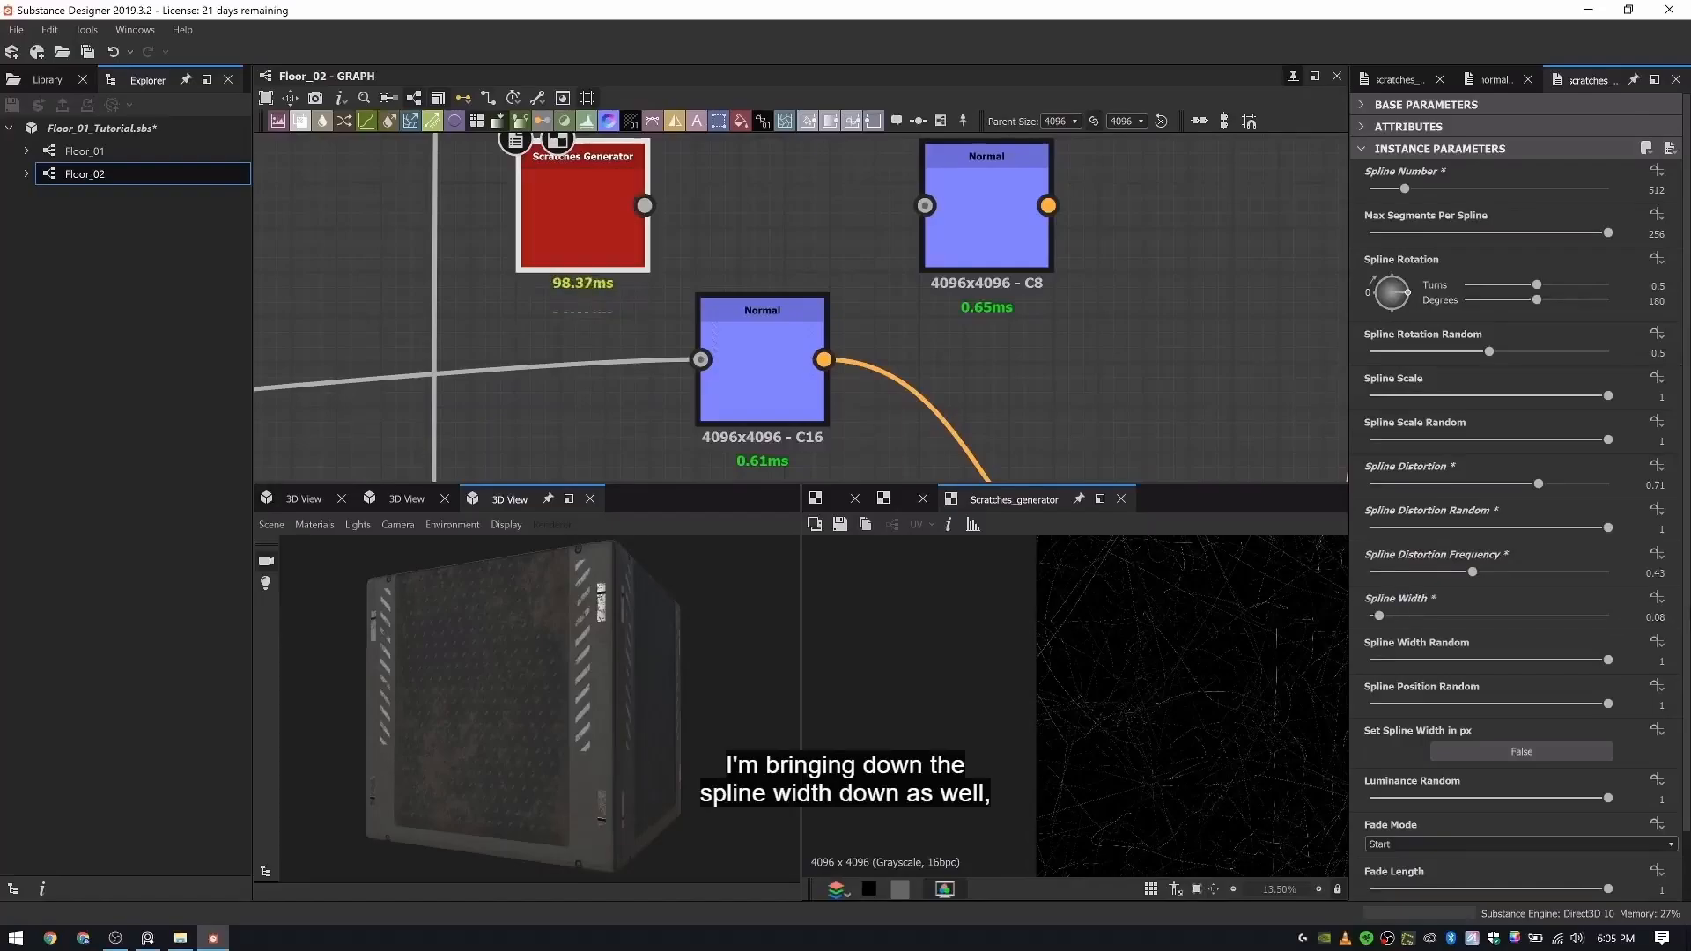
left_click(1661, 660)
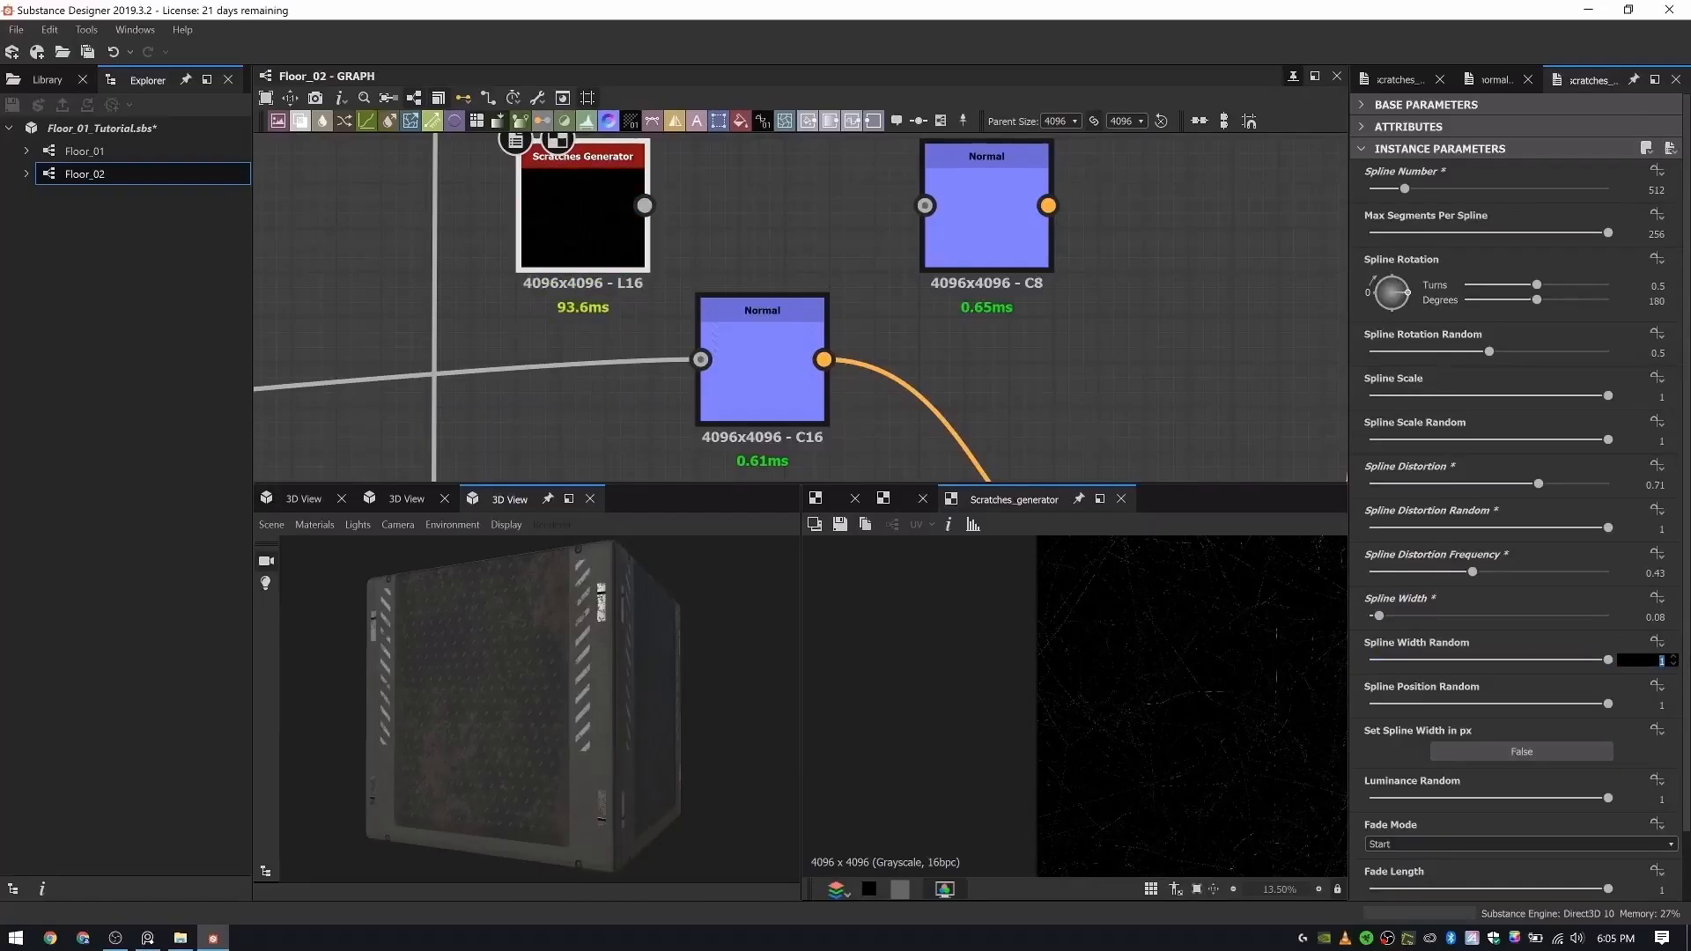
type(".54")
key("Return")
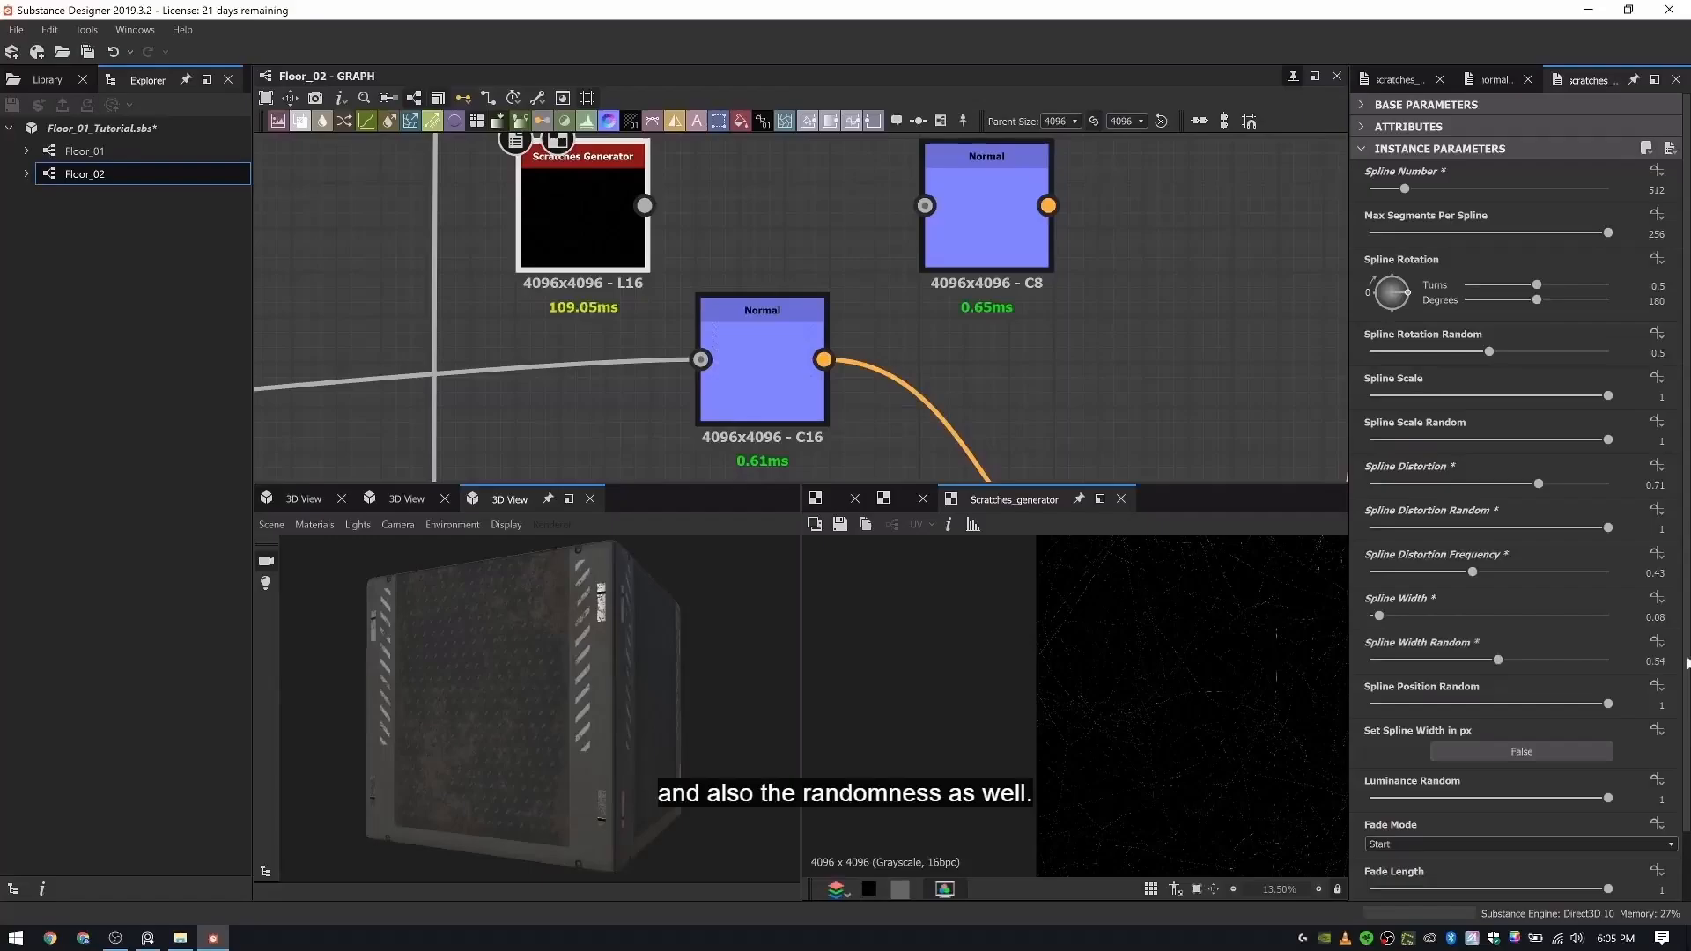
double_click(574, 208)
scroll(1086, 705, "up", 5)
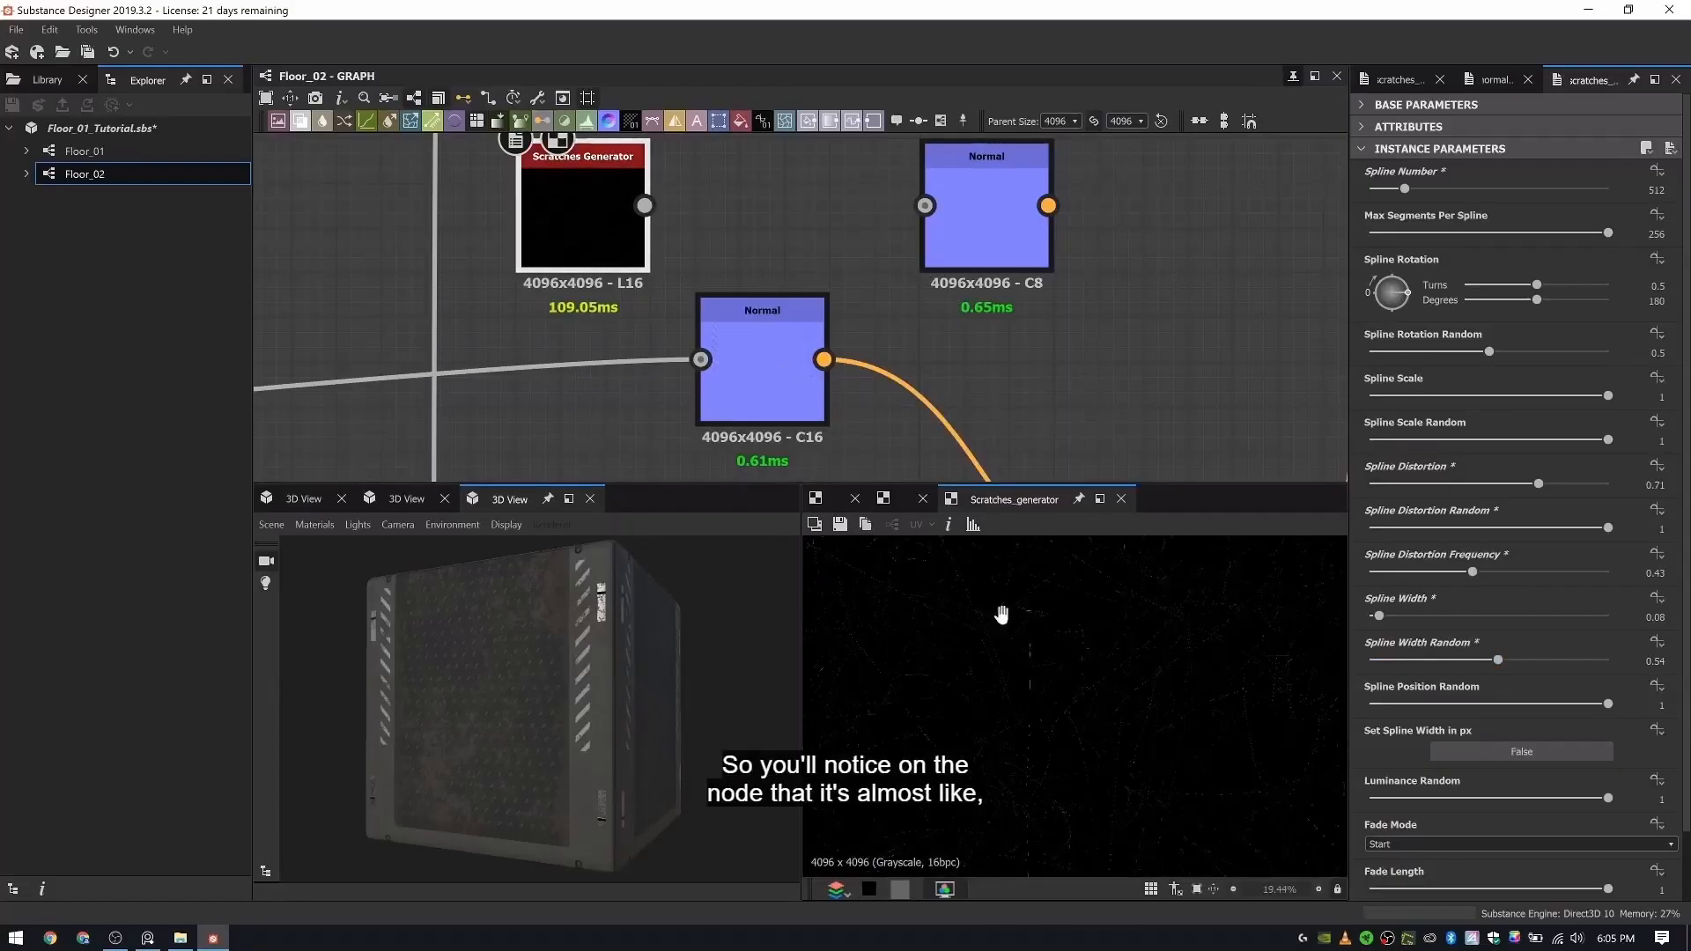
scroll(986, 653, "down", 4)
- Connect the duplicated Scratches Generator directly to the new Normal node and inspect the resulting normal map
left_click_drag(645, 205, 925, 205)
double_click(978, 212)
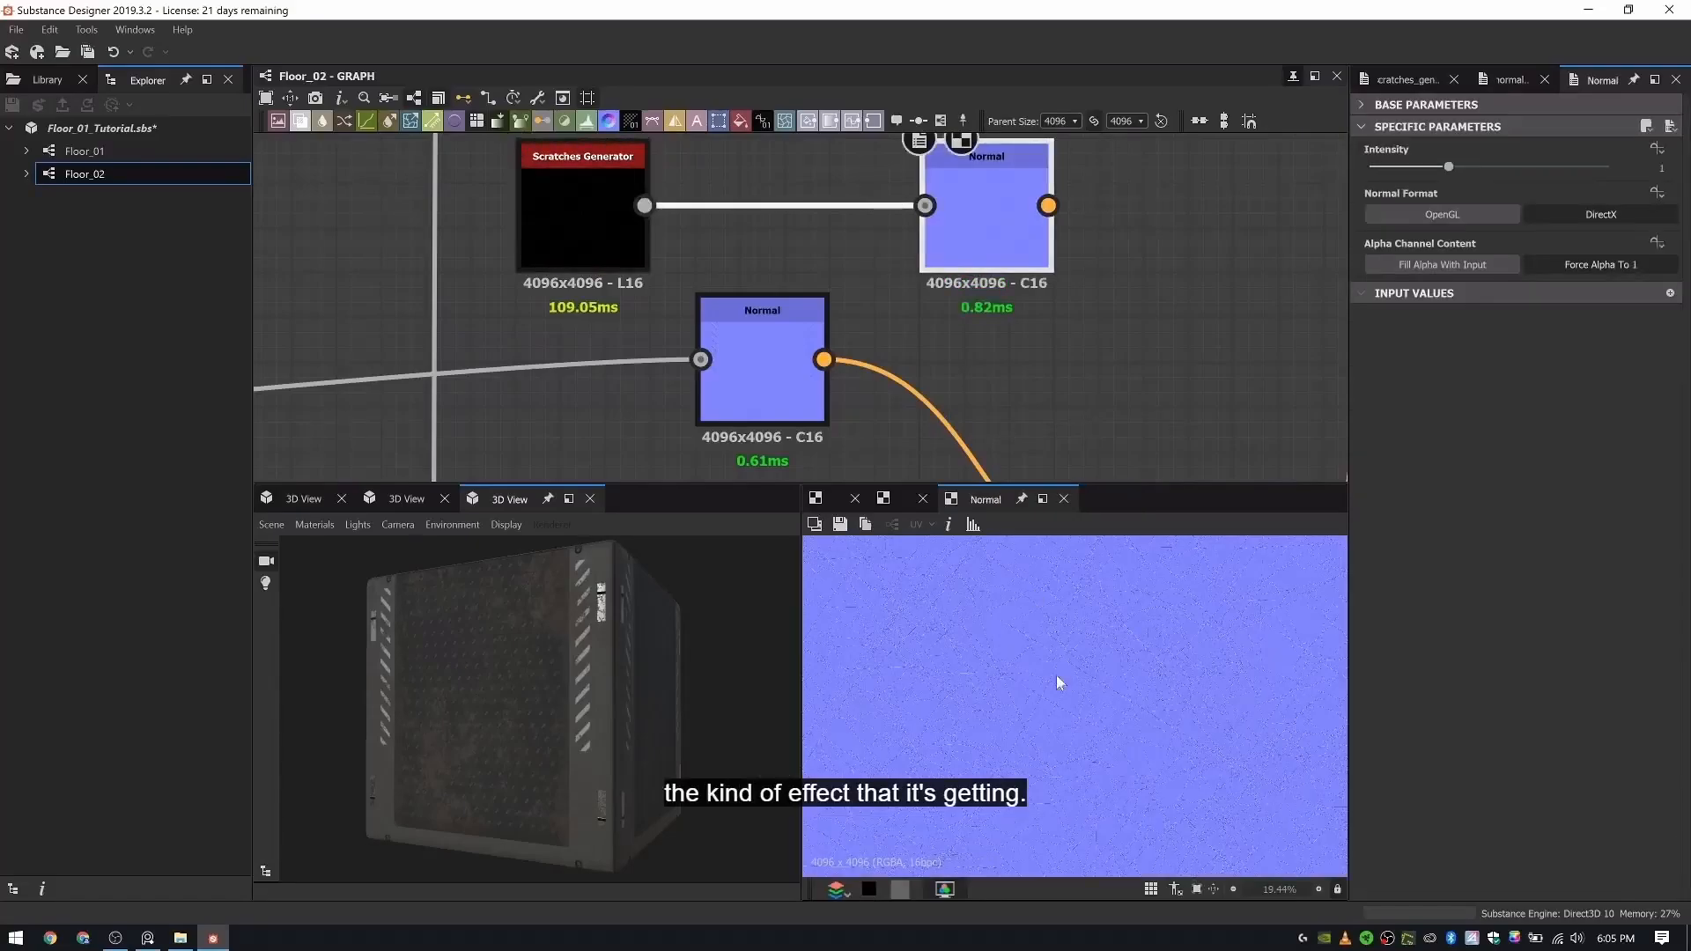
scroll(1068, 653, "up", 2)
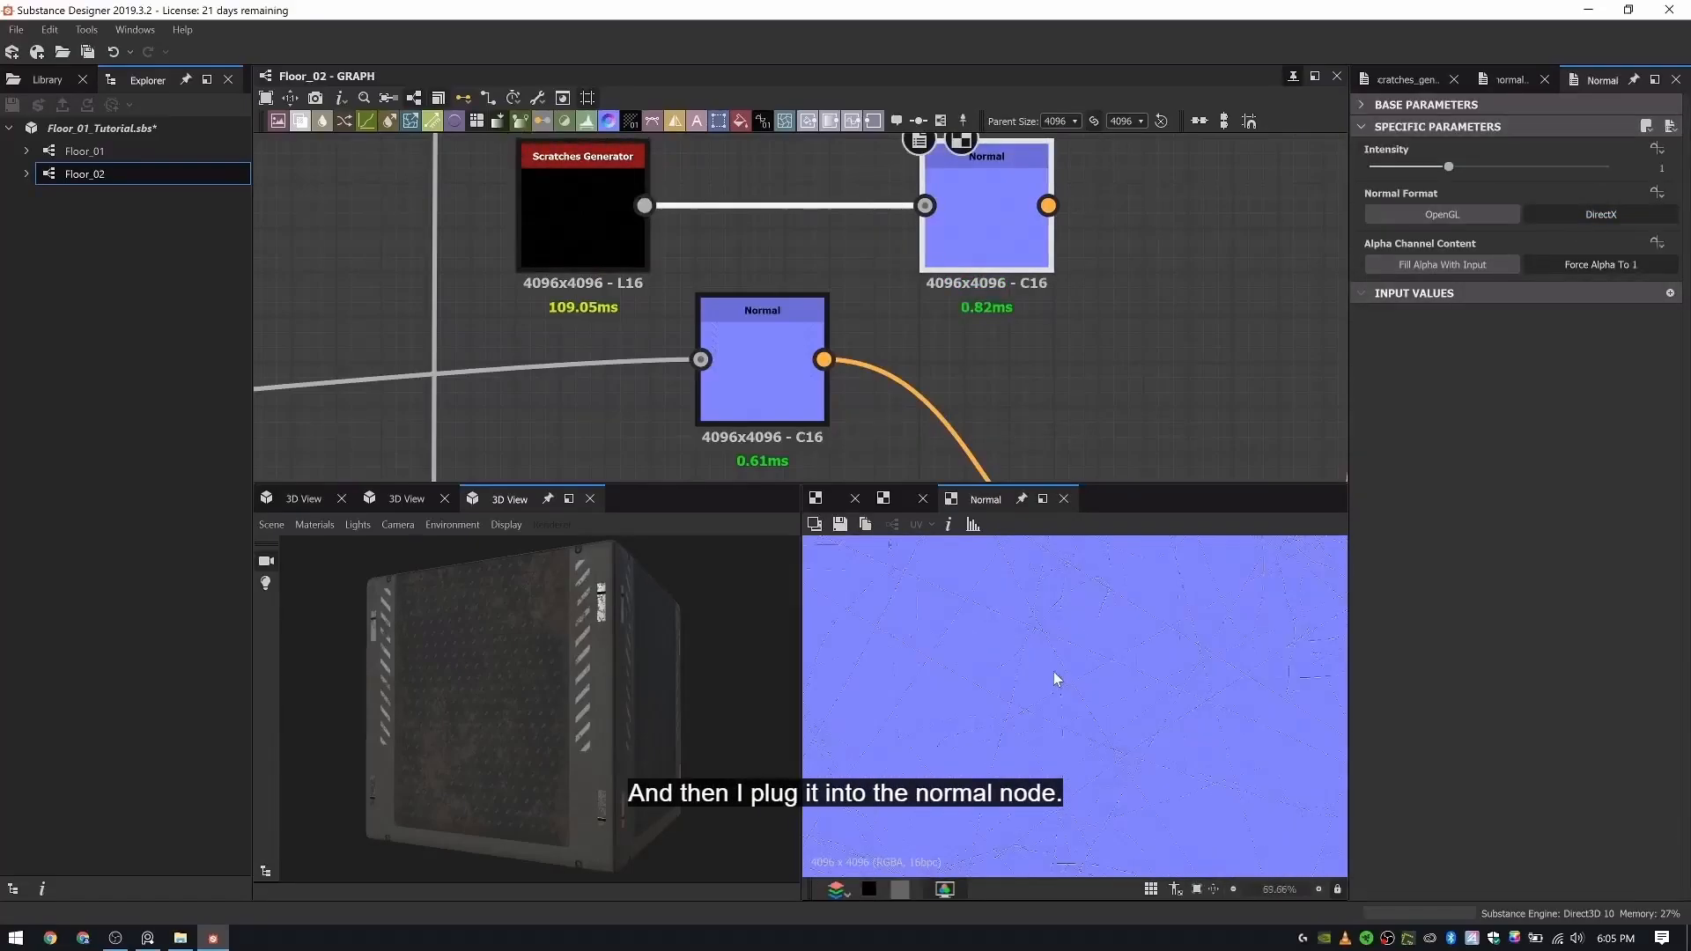
scroll(951, 251, "down", 5)
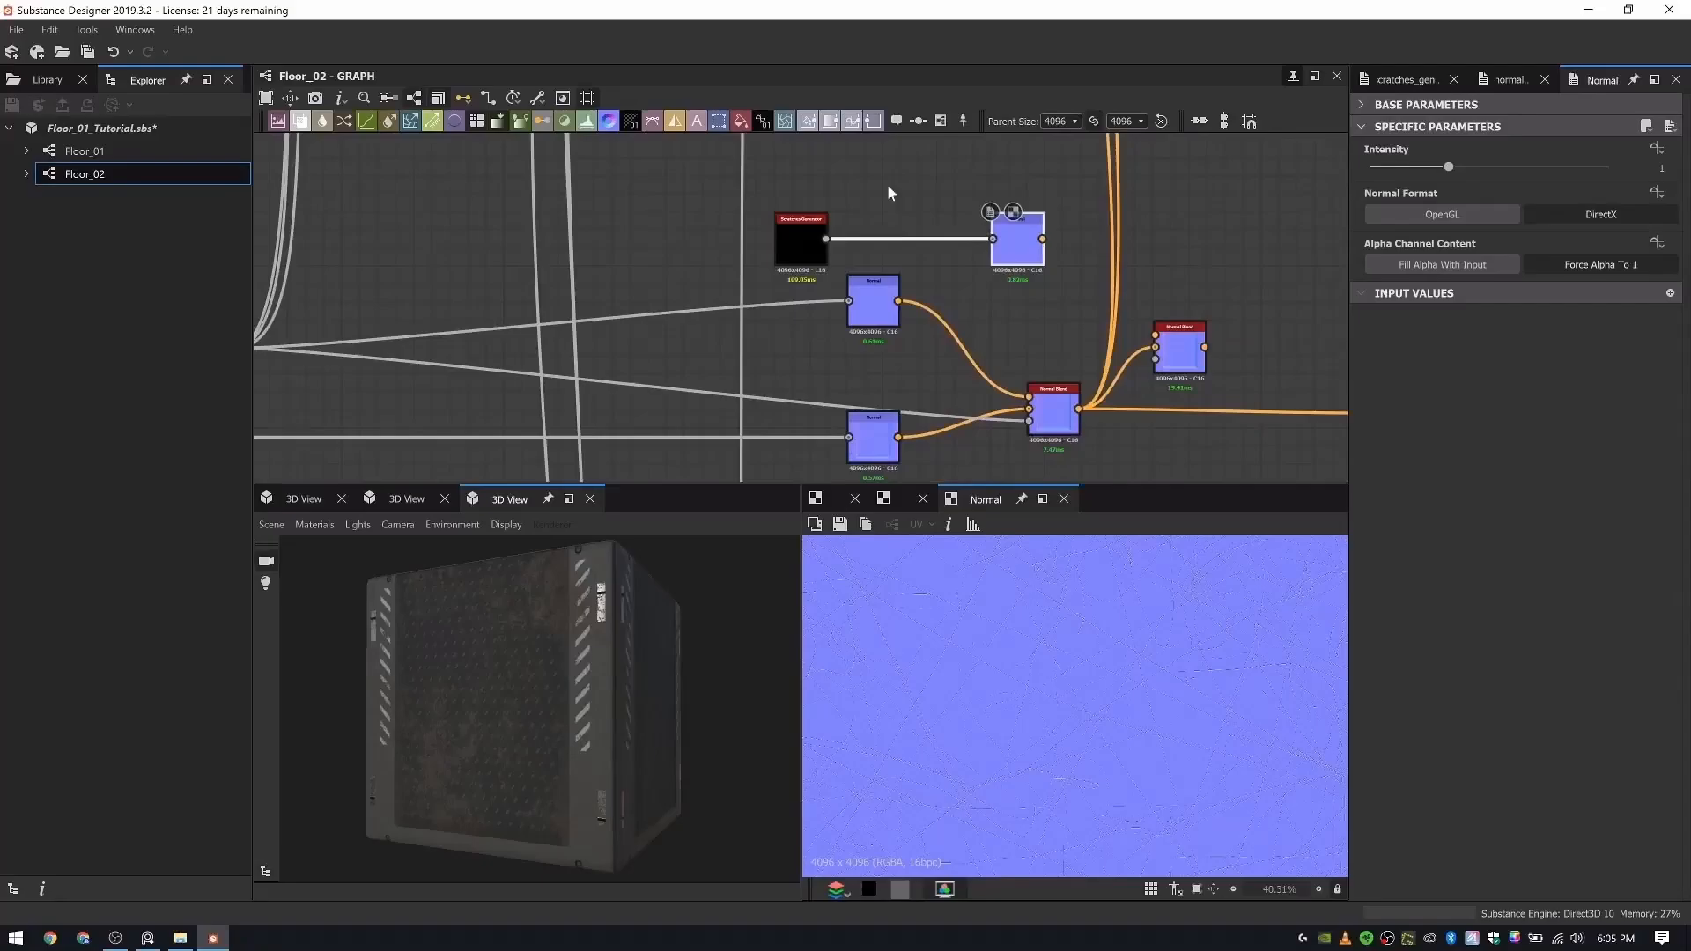
- Add a Blur HQ Grayscale node above the scratch nodes and feed it from the duplicated Scratches Generator
key("space")
type("blur")
key("Down")
key("Down")
key("Down")
key("Down")
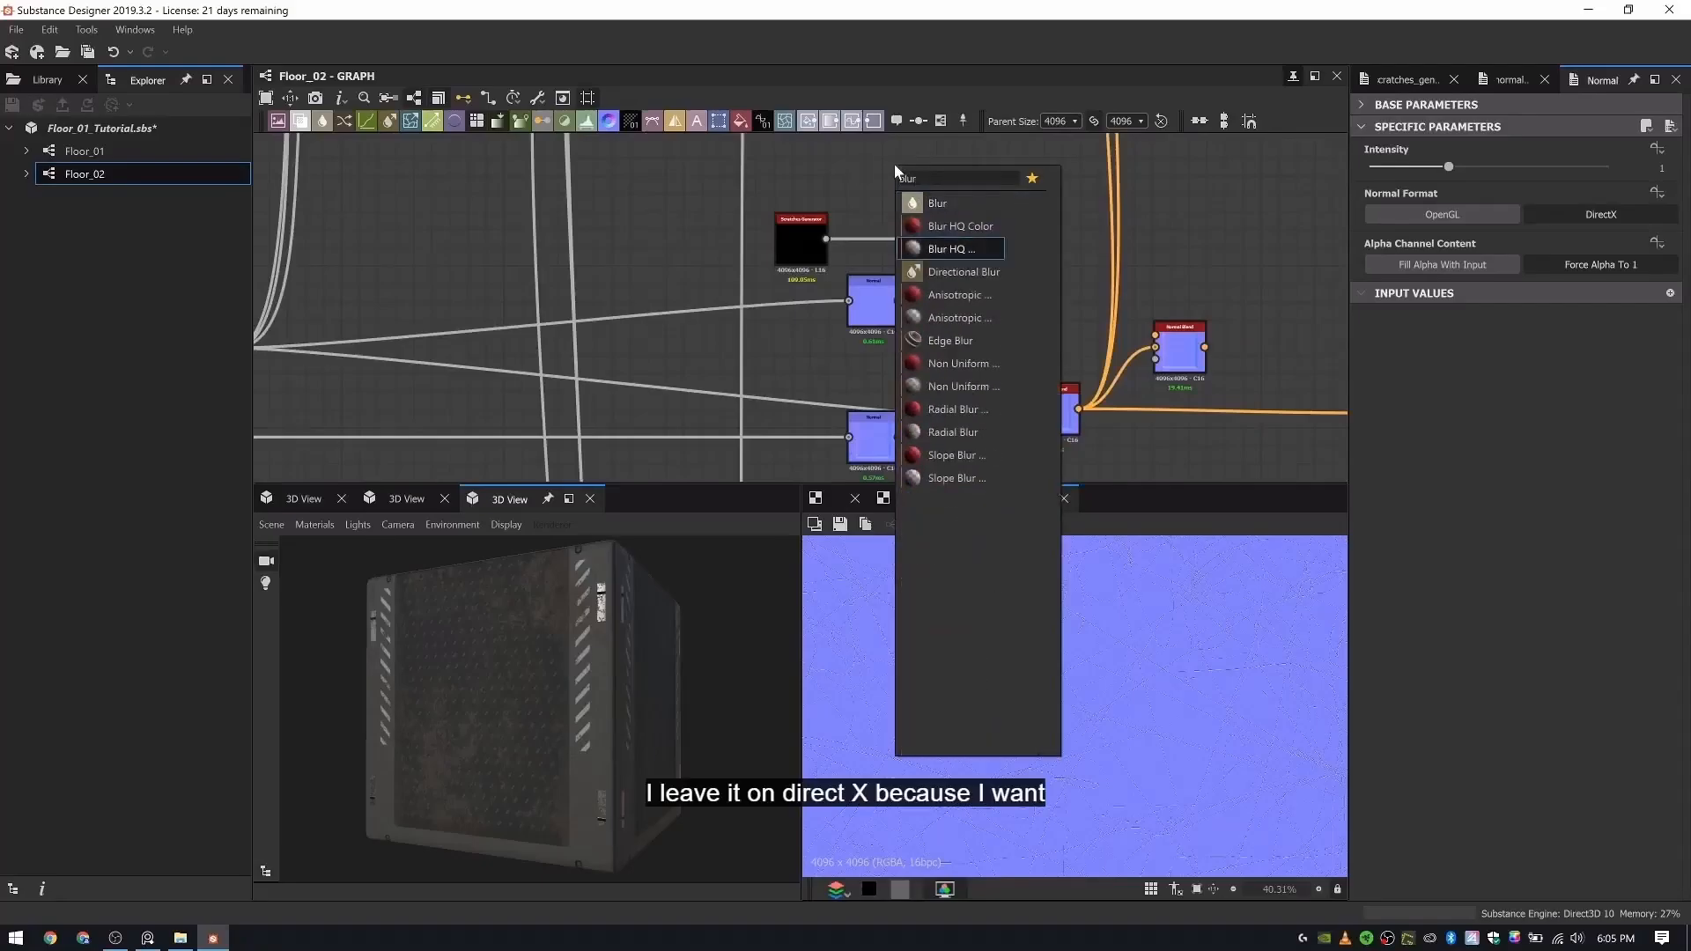
key("Up")
key("Up")
key("Return")
scroll(895, 164, "up", 4)
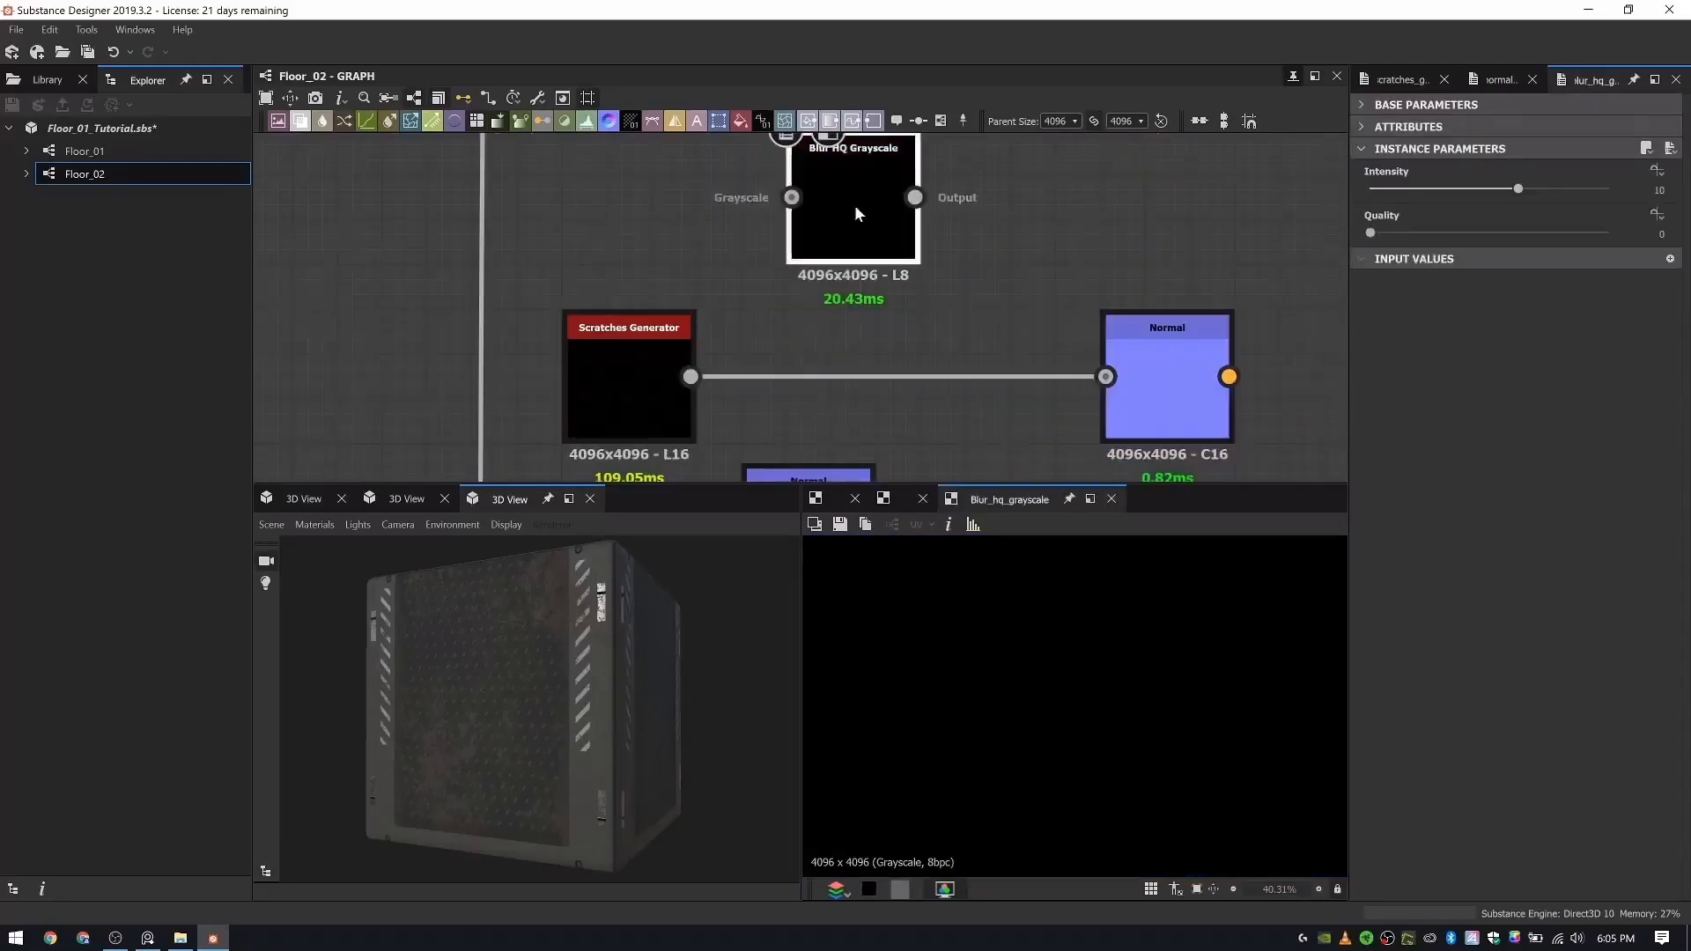
left_click_drag(692, 377, 863, 277)
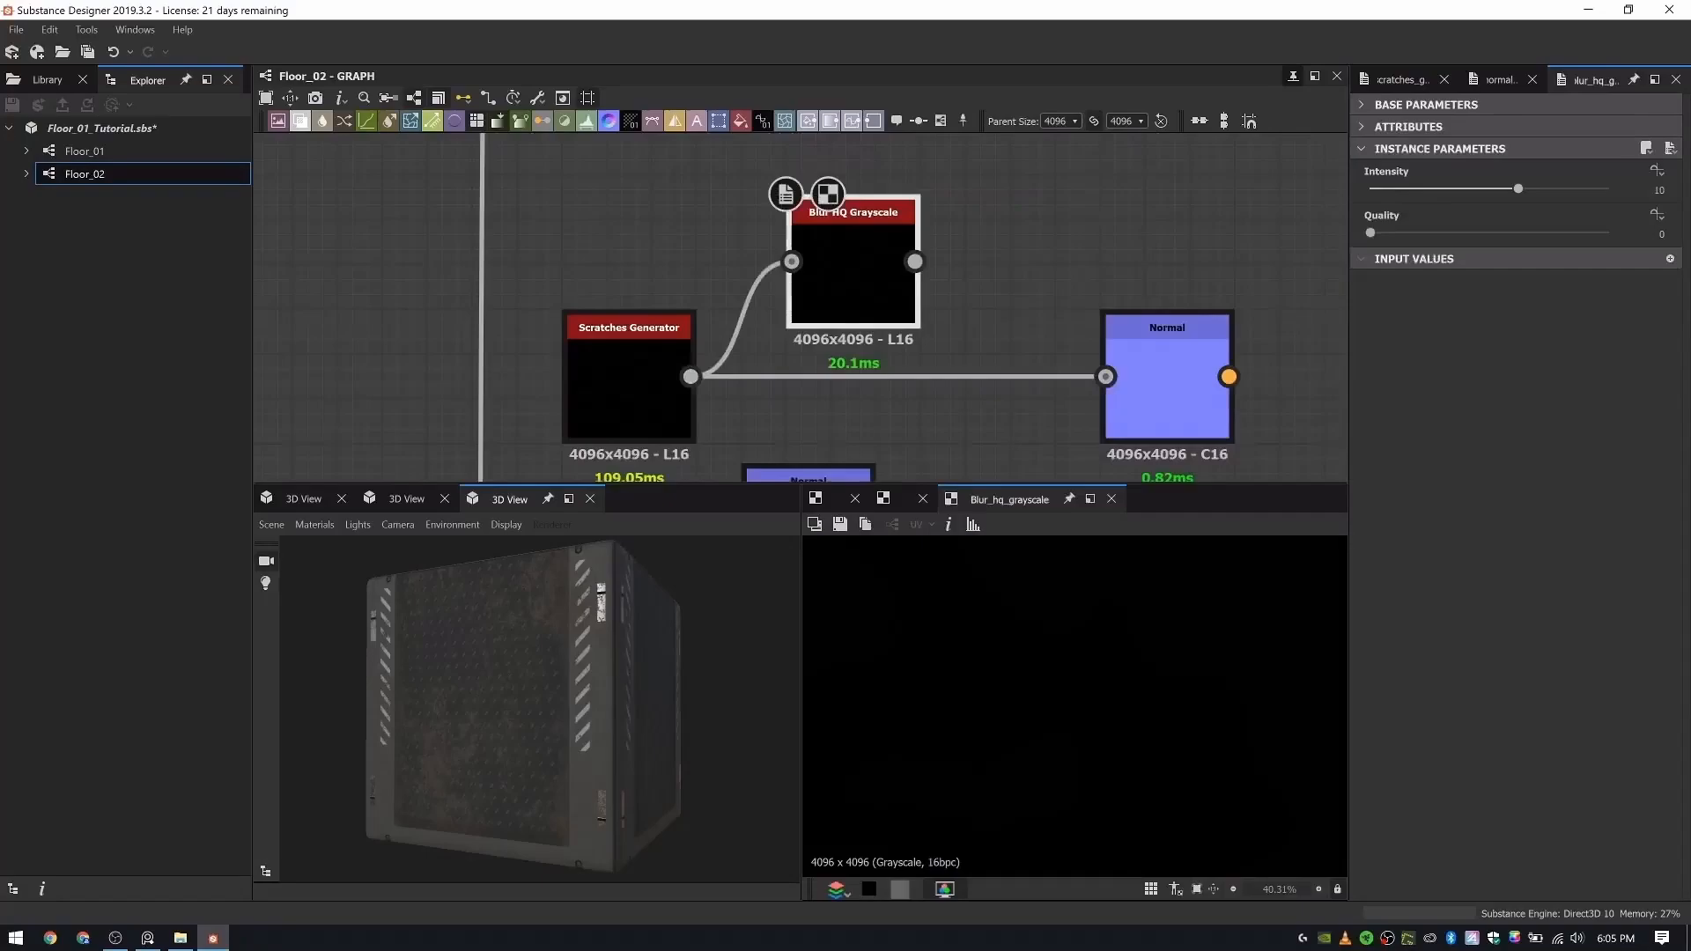
- Set the Blur HQ Grayscale node's Quality to 1 and Intensity to 0.35
left_click(1529, 233)
left_click(1654, 190)
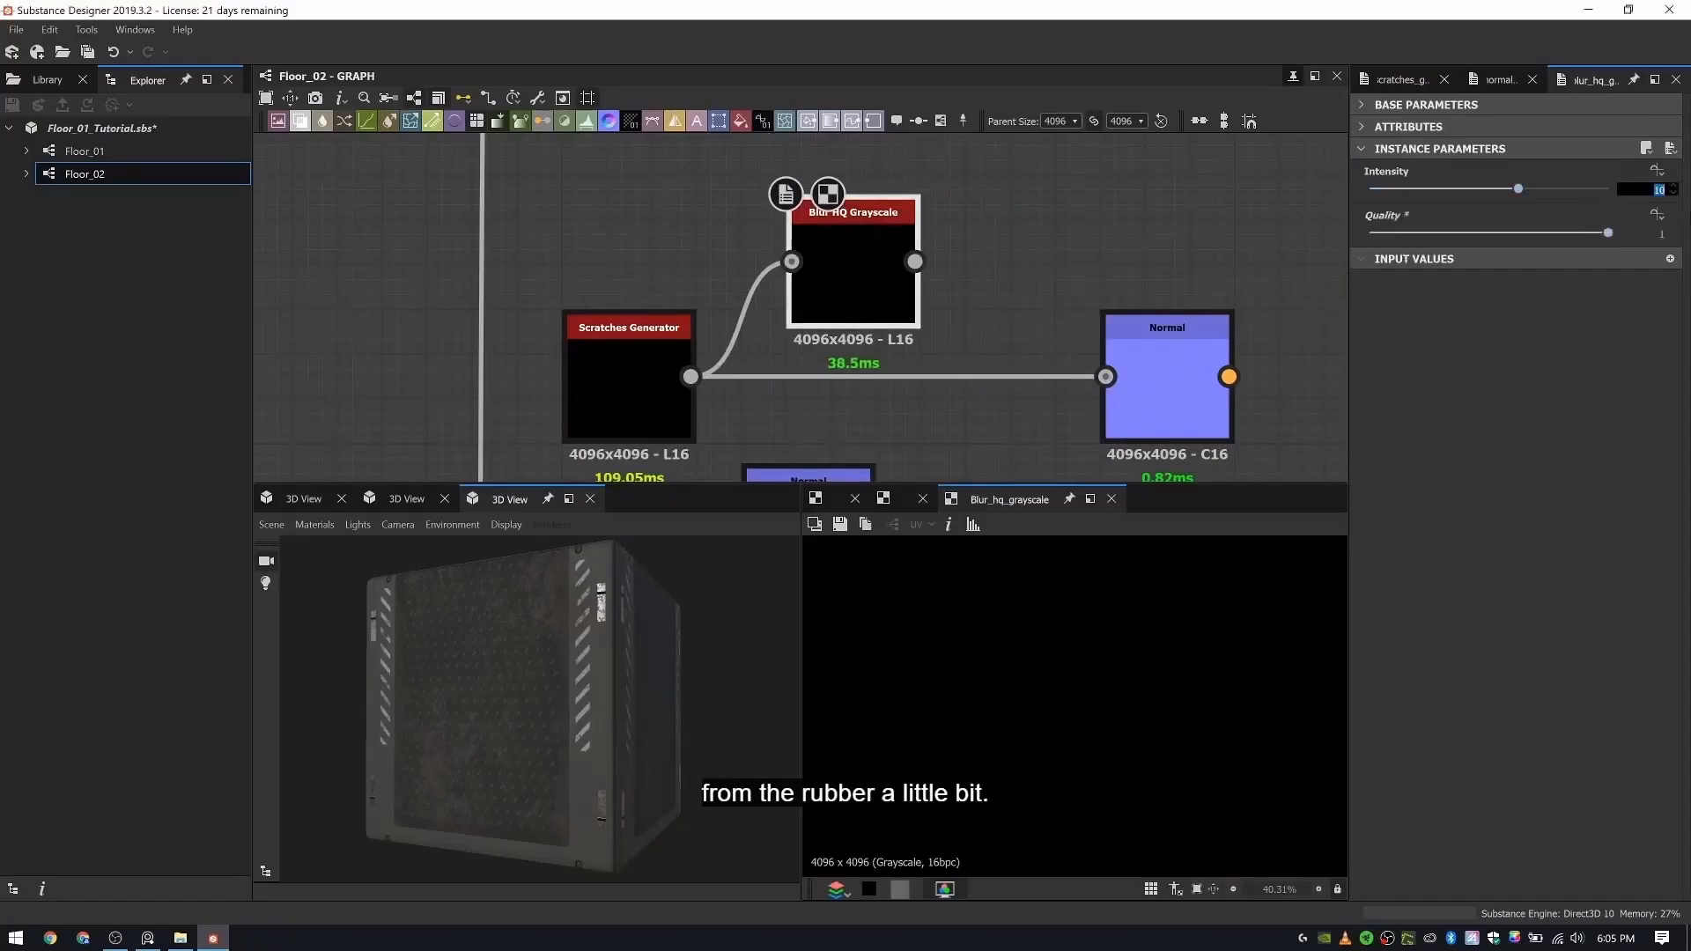
key("BackSpace")
type("0.35")
key("Return")
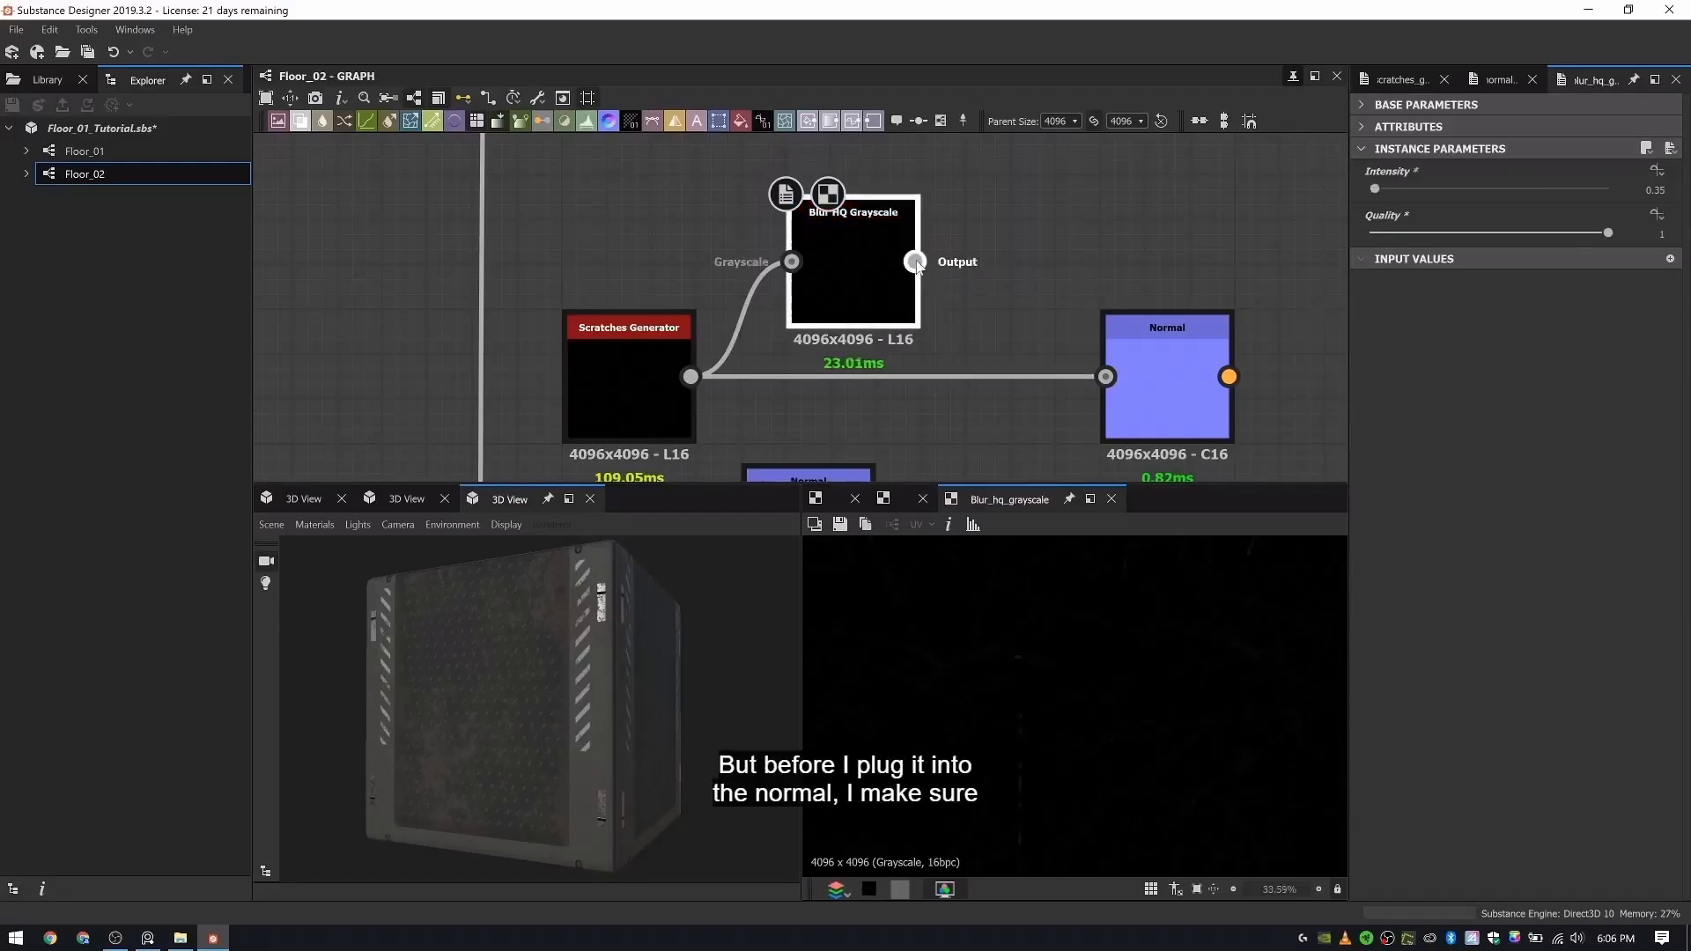
- Feed the blurred scratches into the new Normal node and set its Intensity to 3
left_click_drag(916, 261, 1105, 377)
double_click(1150, 378)
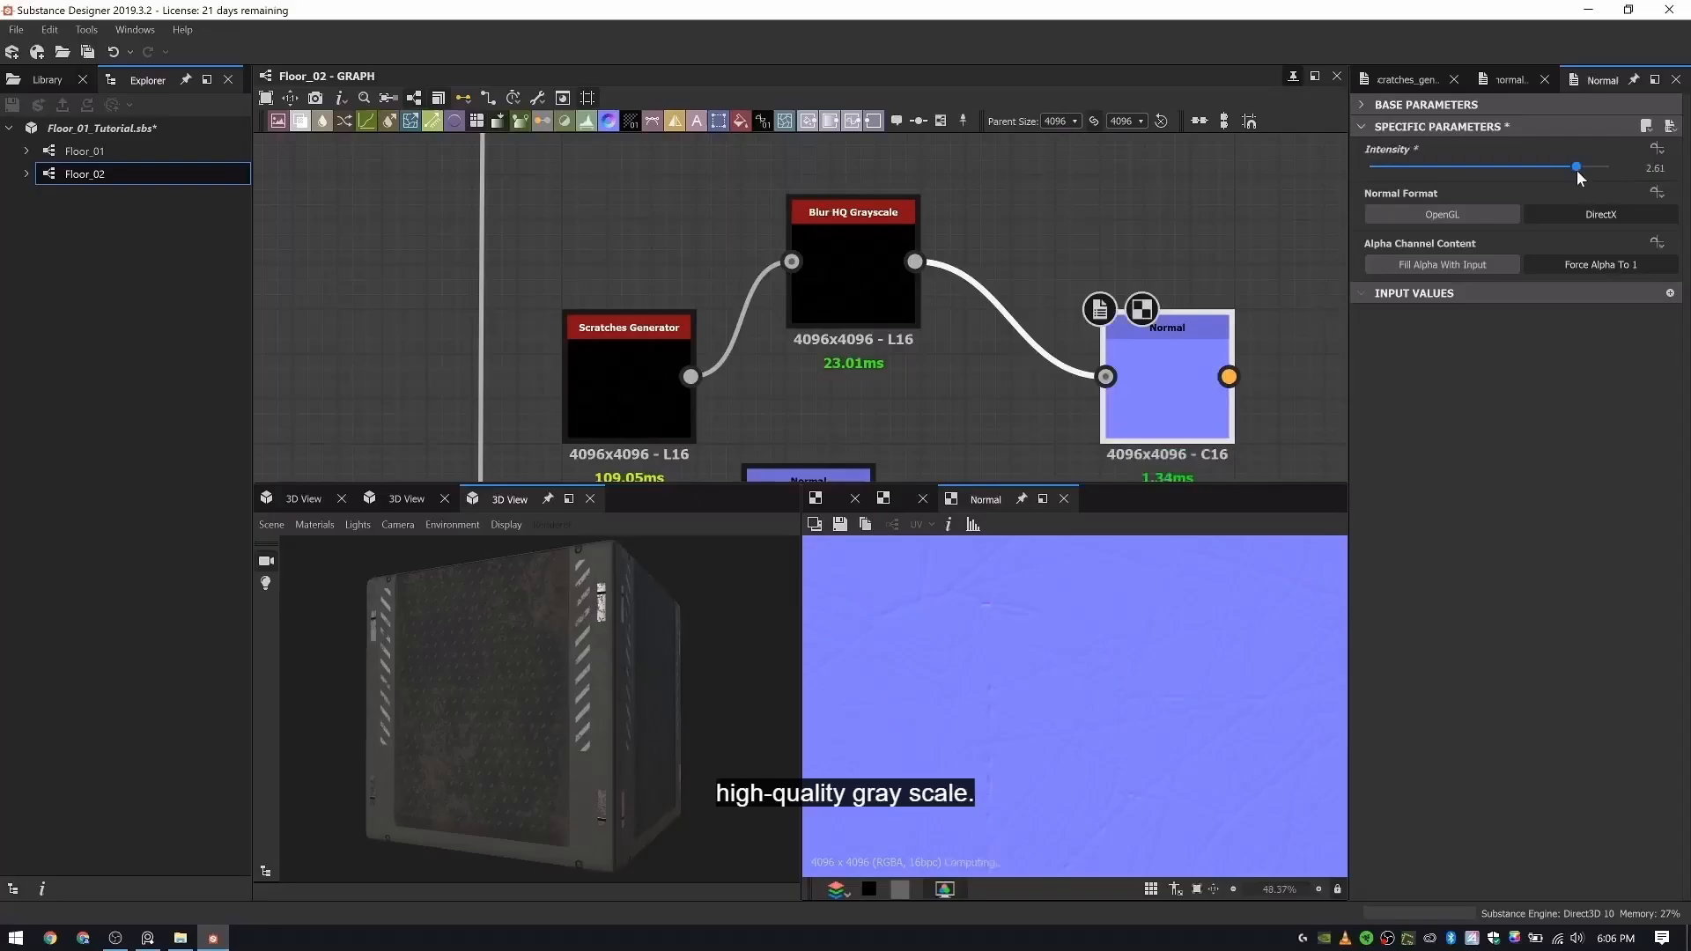
left_click_drag(1577, 171, 1631, 173)
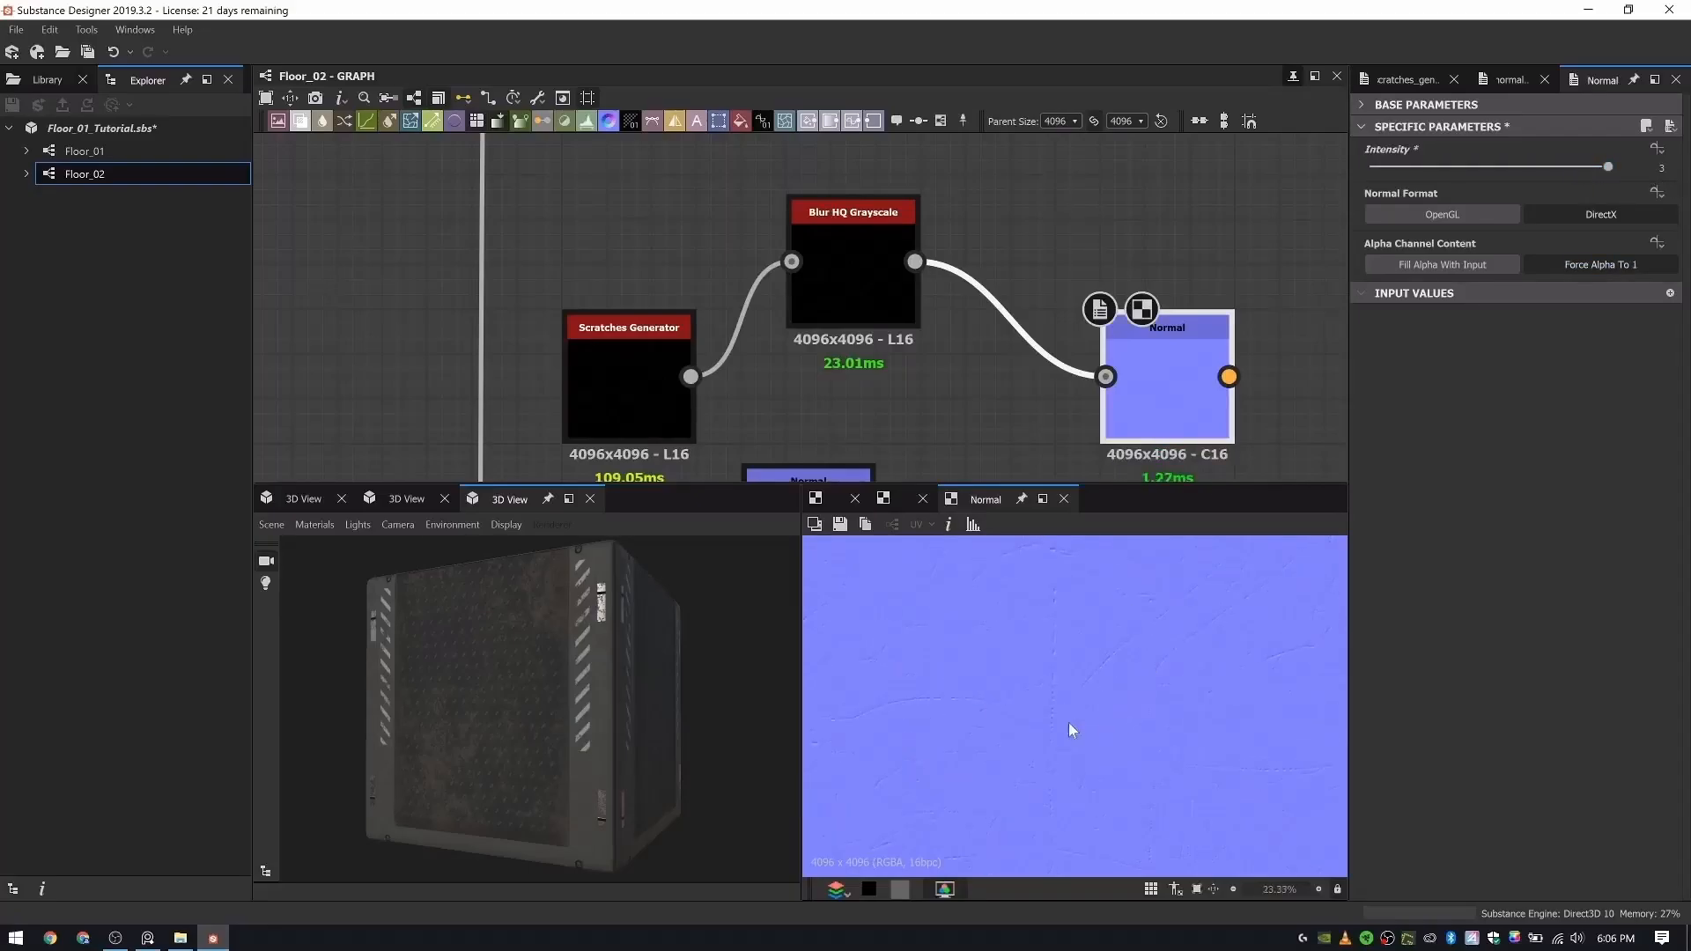
scroll(864, 259, "down", 5)
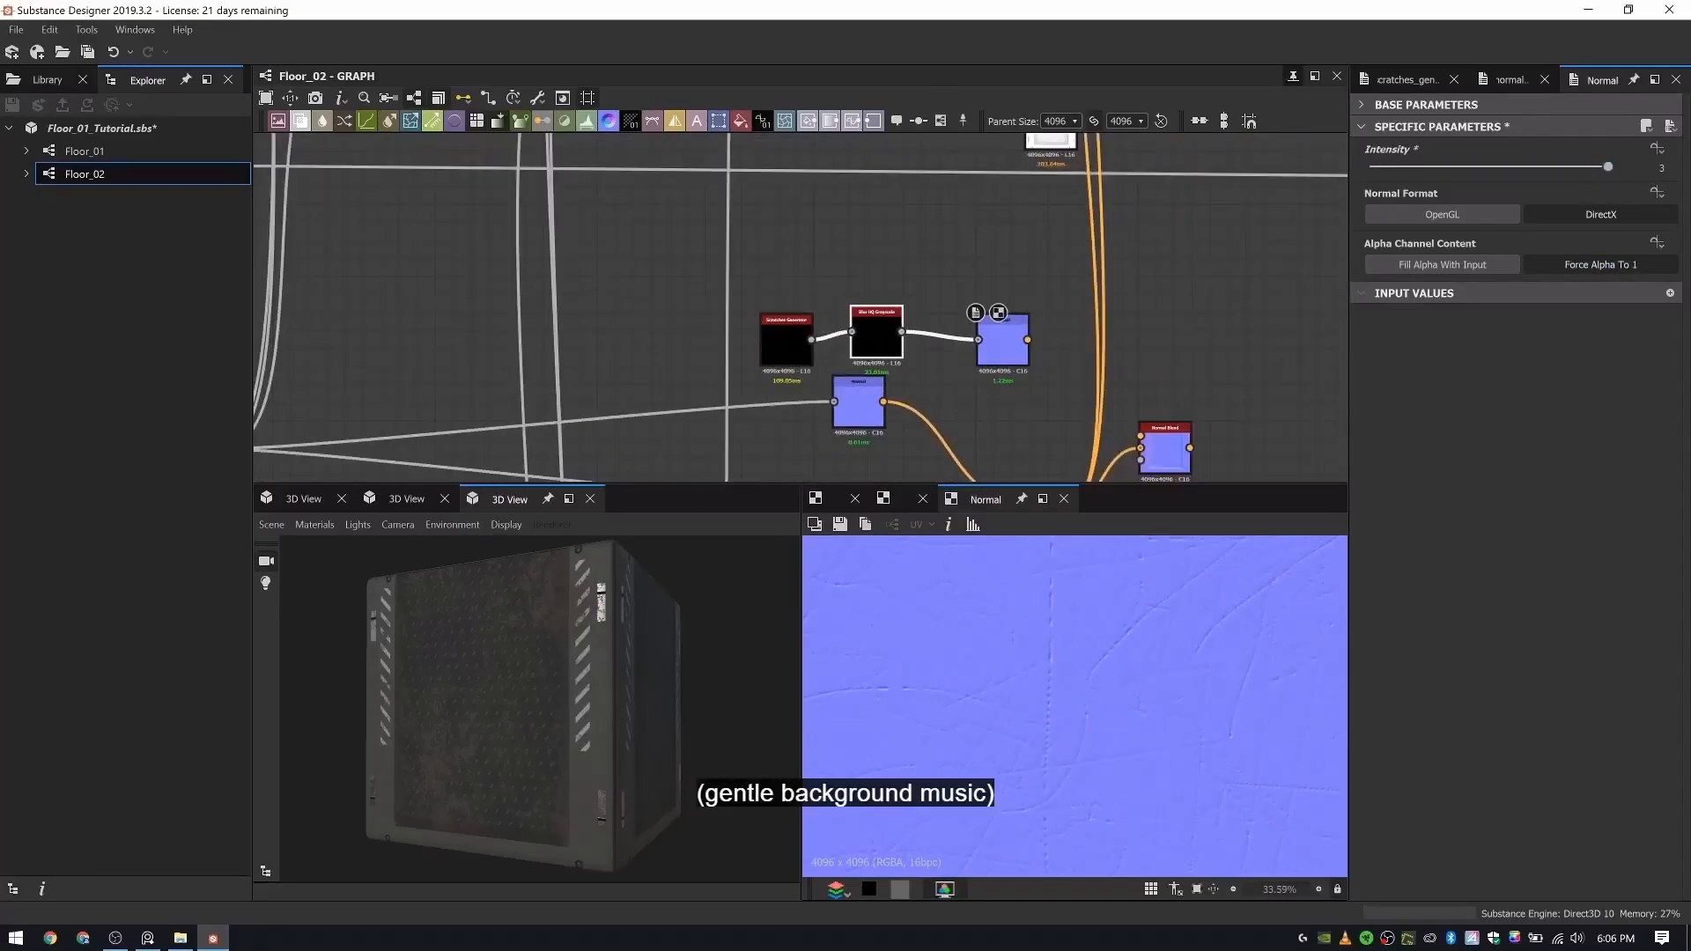
- Connect the scratches' Normal node to the foreground normal input of the second Normal Blend and preview the blend
middle_click_drag(1075, 432, 777, 445)
scroll(726, 237, "up", 3)
left_click_drag(673, 269, 840, 414)
double_click(872, 426)
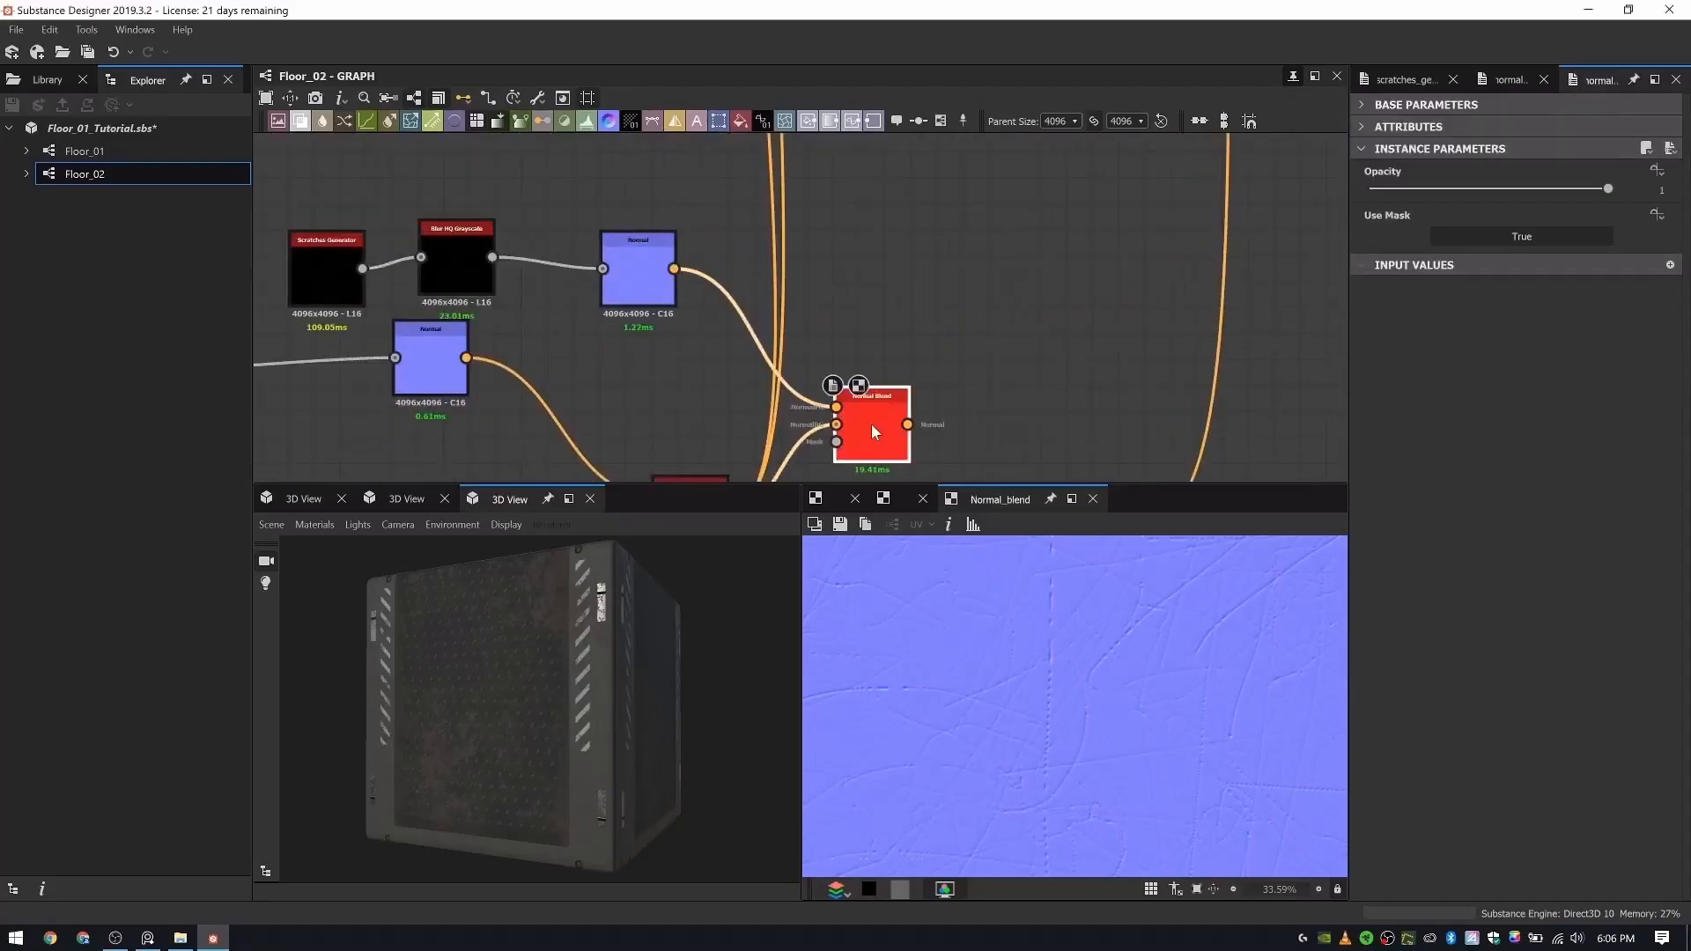
- Find the mask used for the rubber colour's Blend node and connect it to the second Normal Blend's mask input
scroll(698, 291, "down", 6)
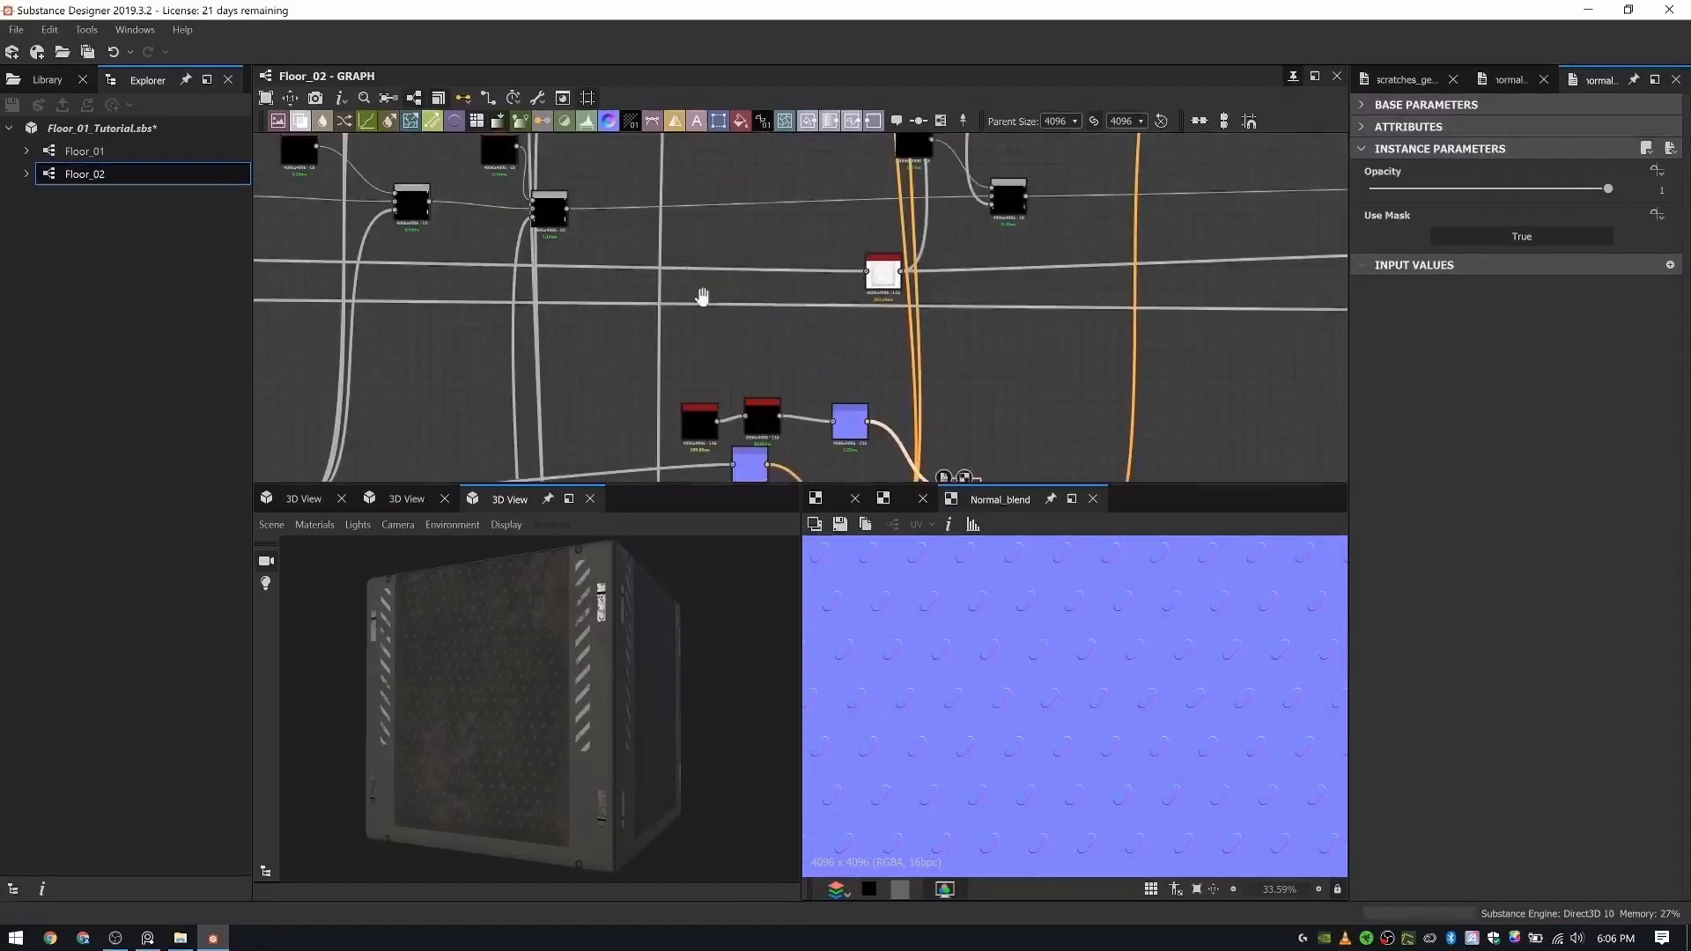
scroll(669, 277, "up", 4)
scroll(775, 265, "up", 4)
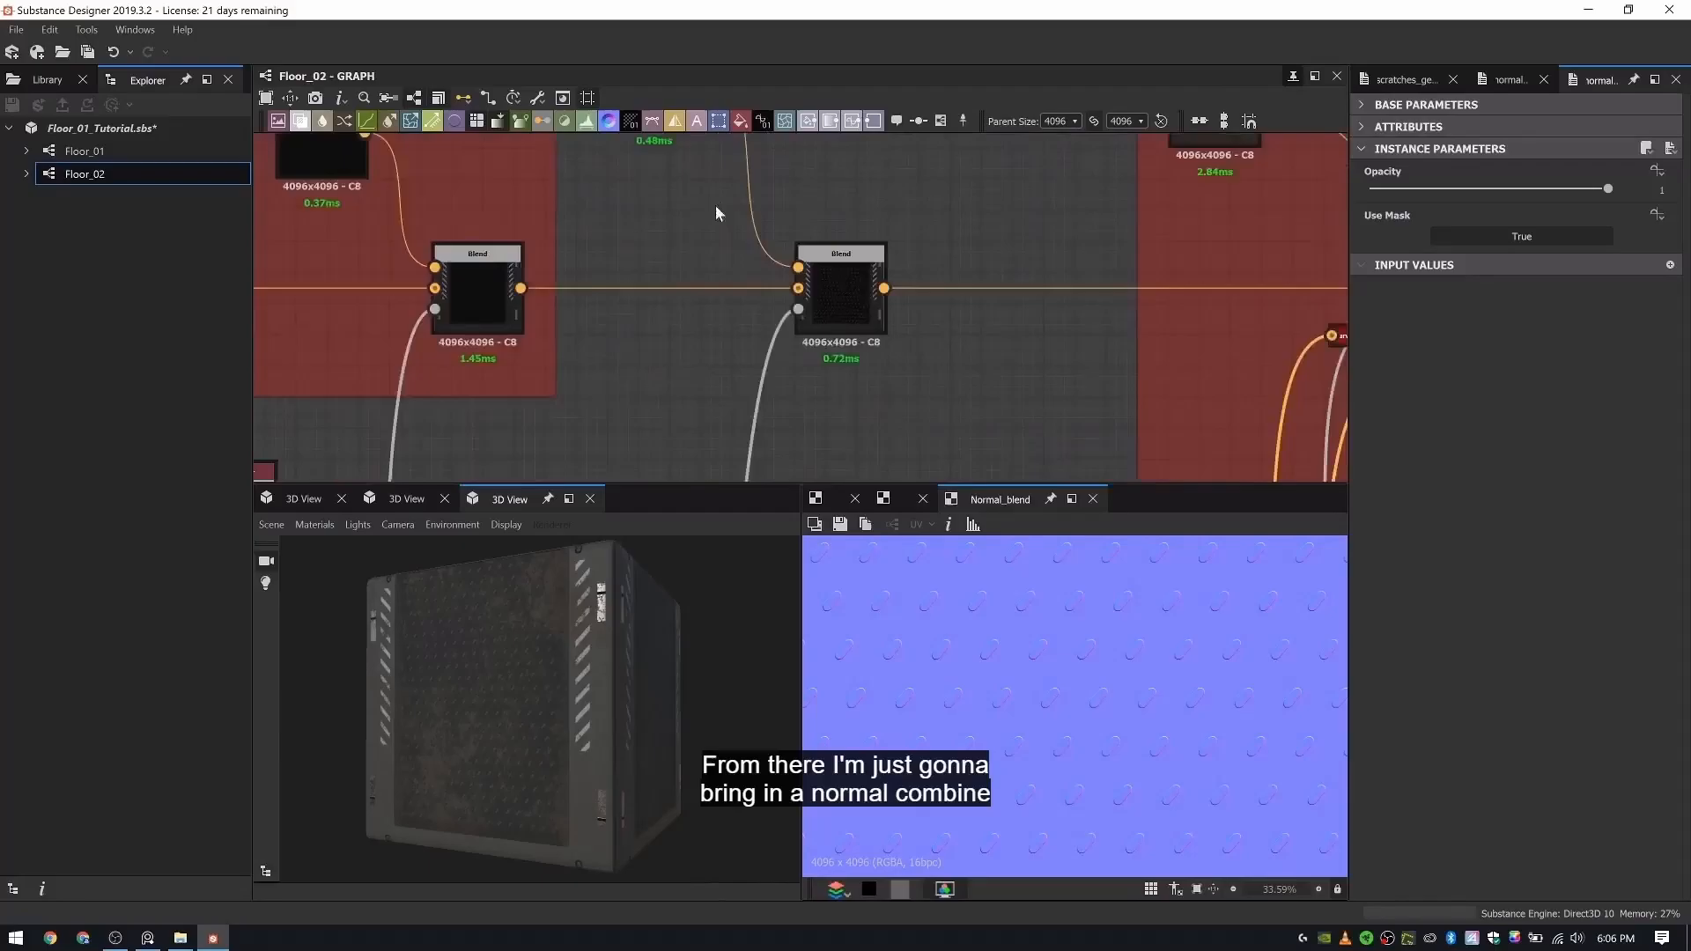
scroll(715, 205, "down", 3)
scroll(647, 310, "up", 3)
scroll(642, 310, "up", 2)
left_click(616, 316, "ctrl")
scroll(707, 207, "down", 7)
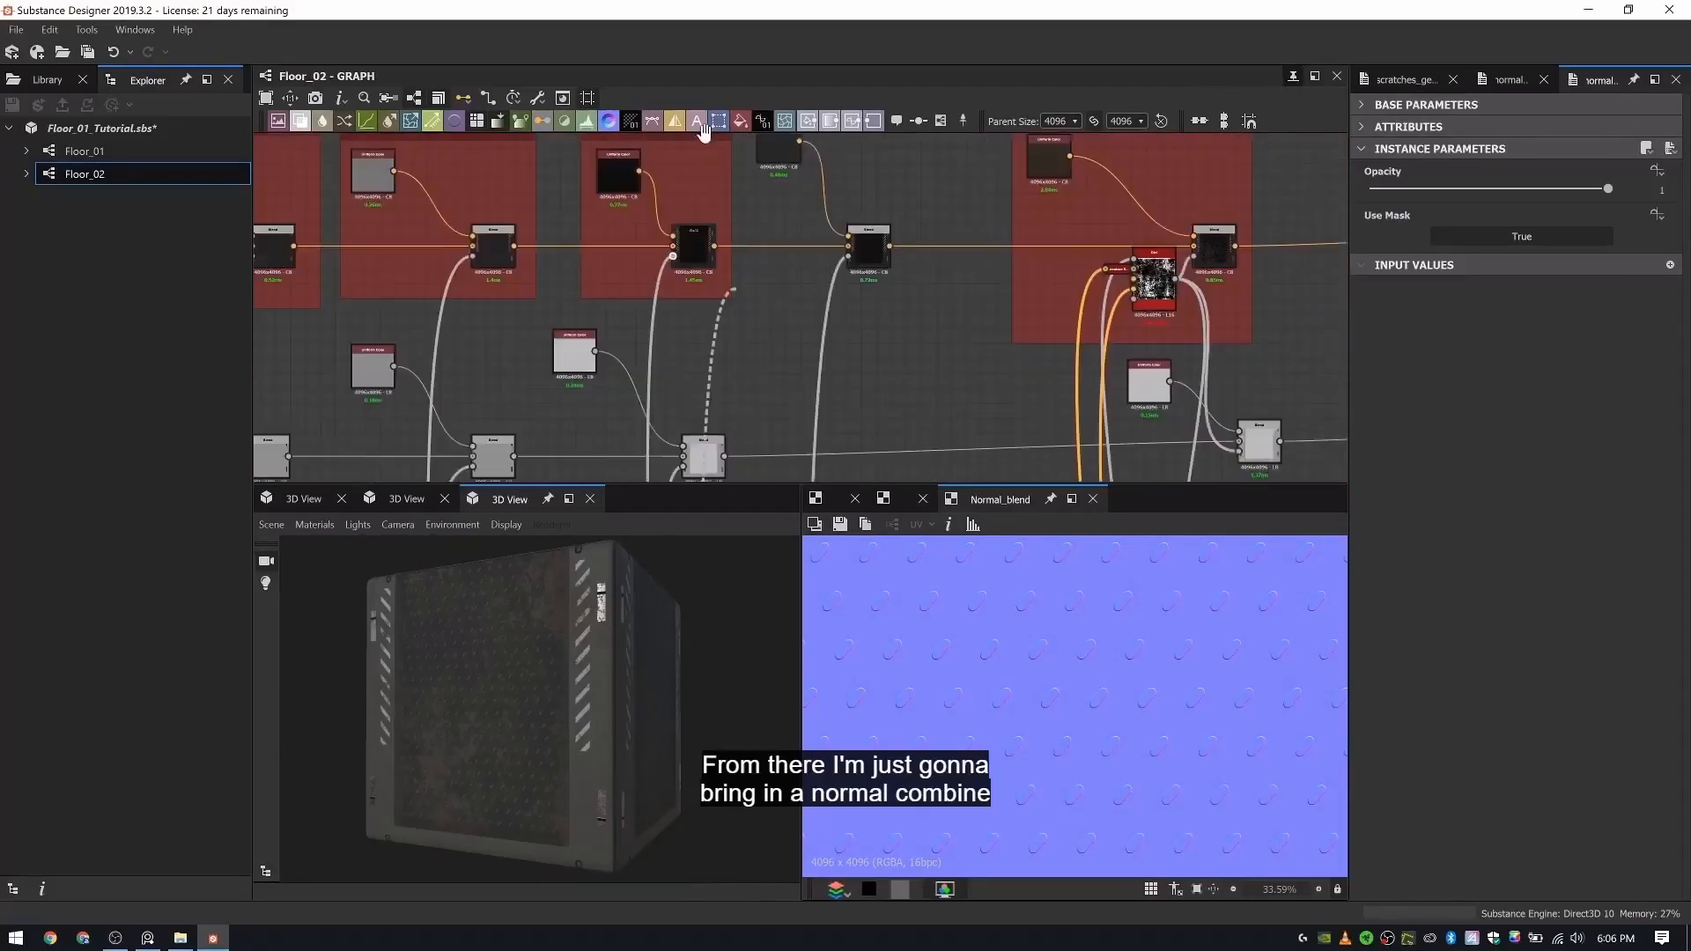
middle_click_drag(952, 440, 862, 209)
scroll(862, 210, "up", 4)
middle_click_drag(831, 306, 784, 96)
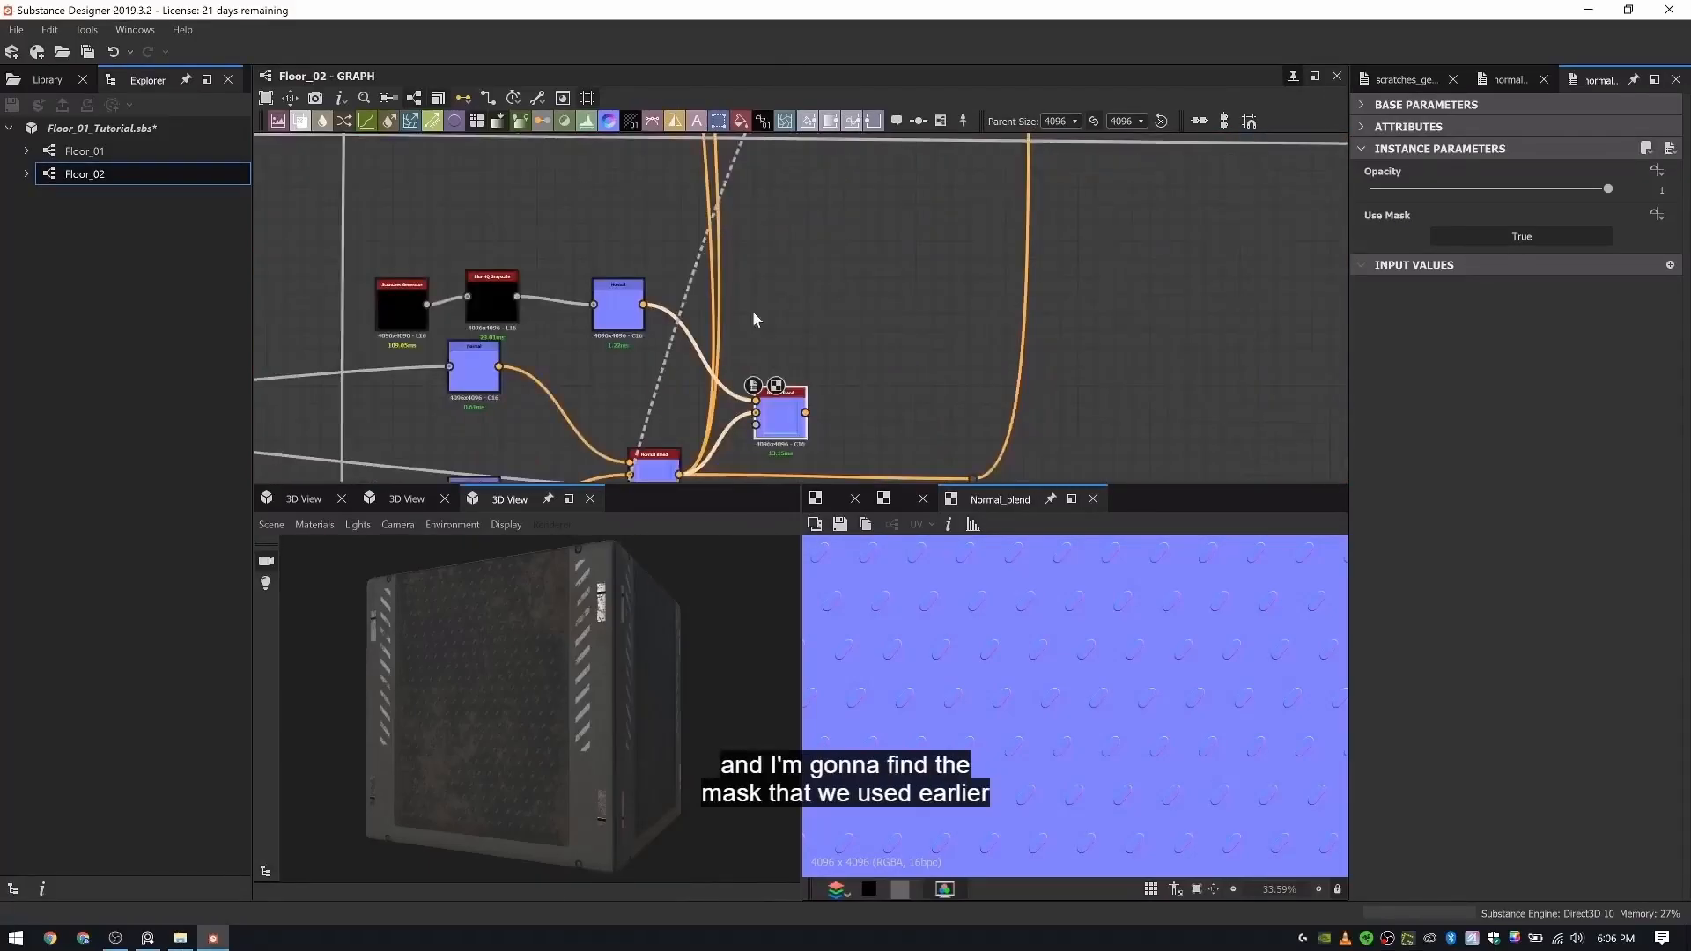
scroll(780, 388, "up", 3)
middle_click_drag(771, 415, 850, 189)
left_click(830, 208)
left_click_drag(856, 187, 870, 218)
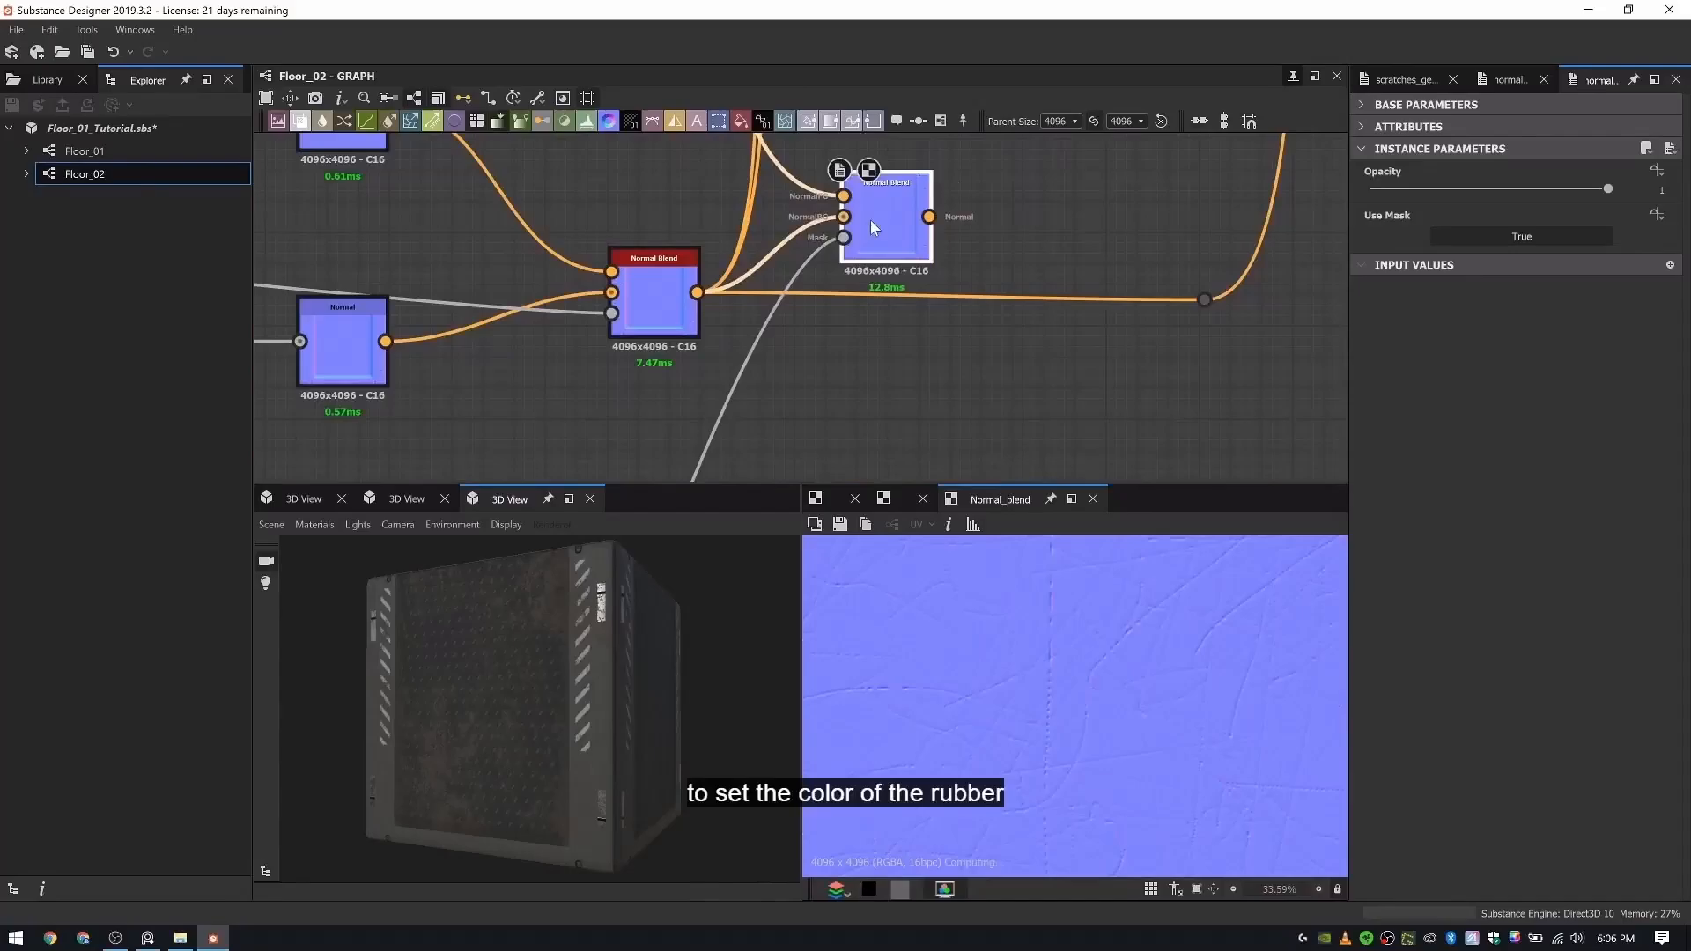
- Set the second Normal Blend's Opacity to 0.15 and reroute the first blend's downstream normal connections to come from its output
scroll(1112, 695, "down", 5)
scroll(1066, 680, "up", 3)
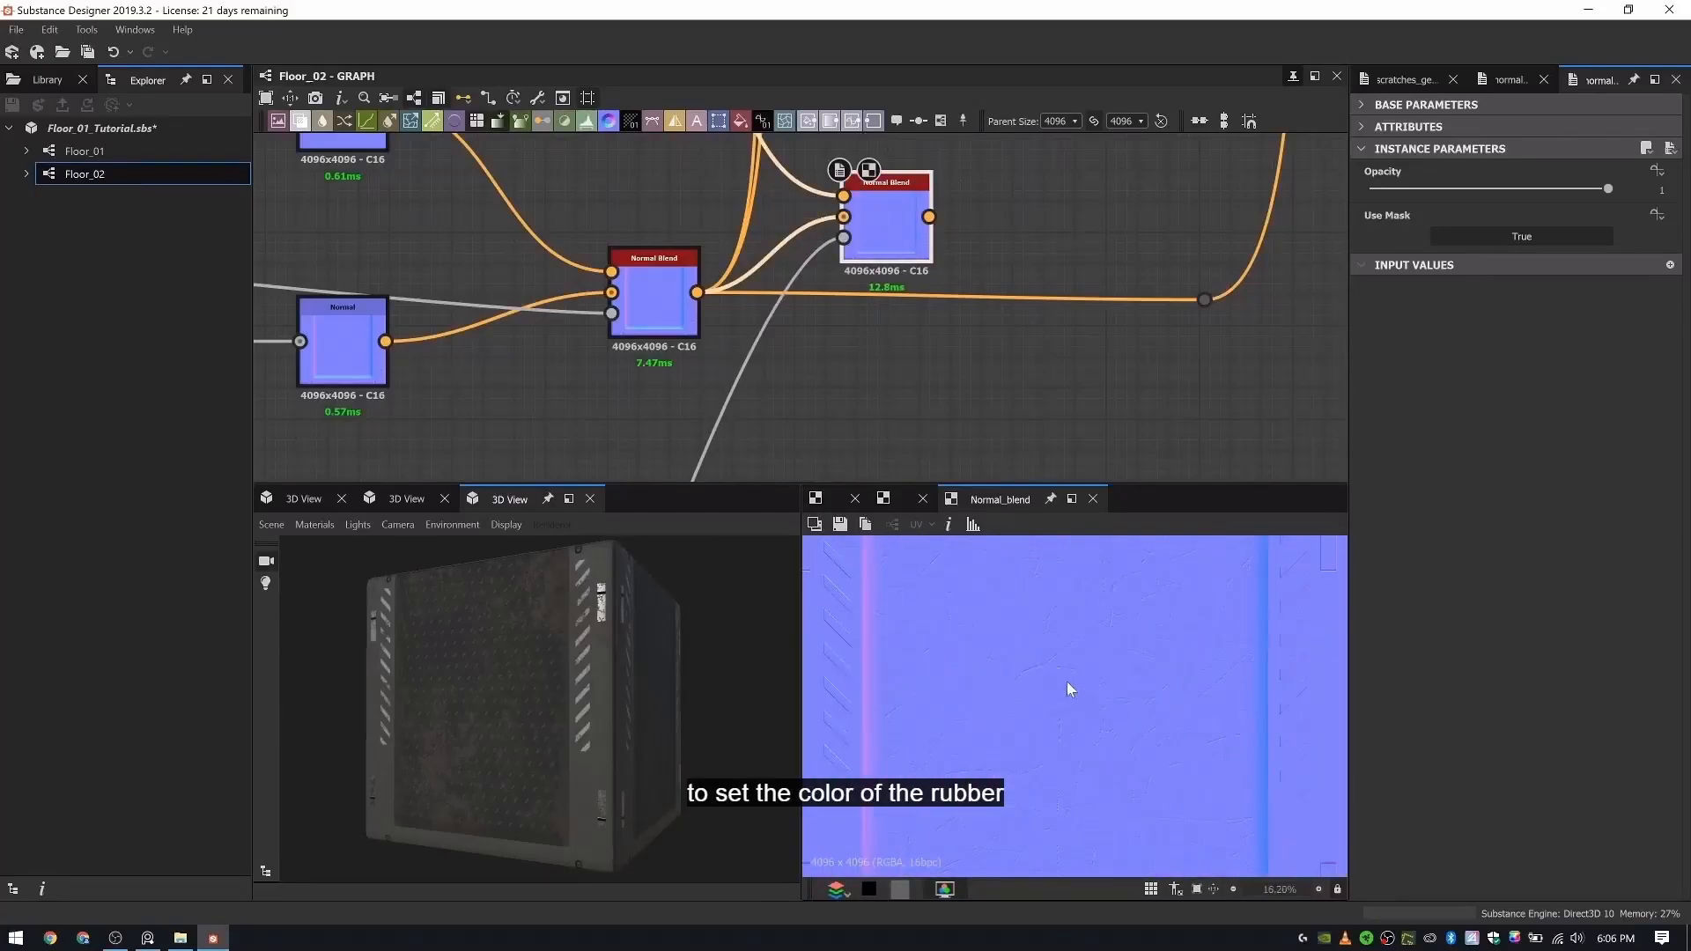
mouse_move(1406, 190)
left_mouse_down()
mouse_move(1383, 189)
mouse_move(1401, 189)
left_mouse_up()
left_click_drag(698, 292, 917, 211, "shift")
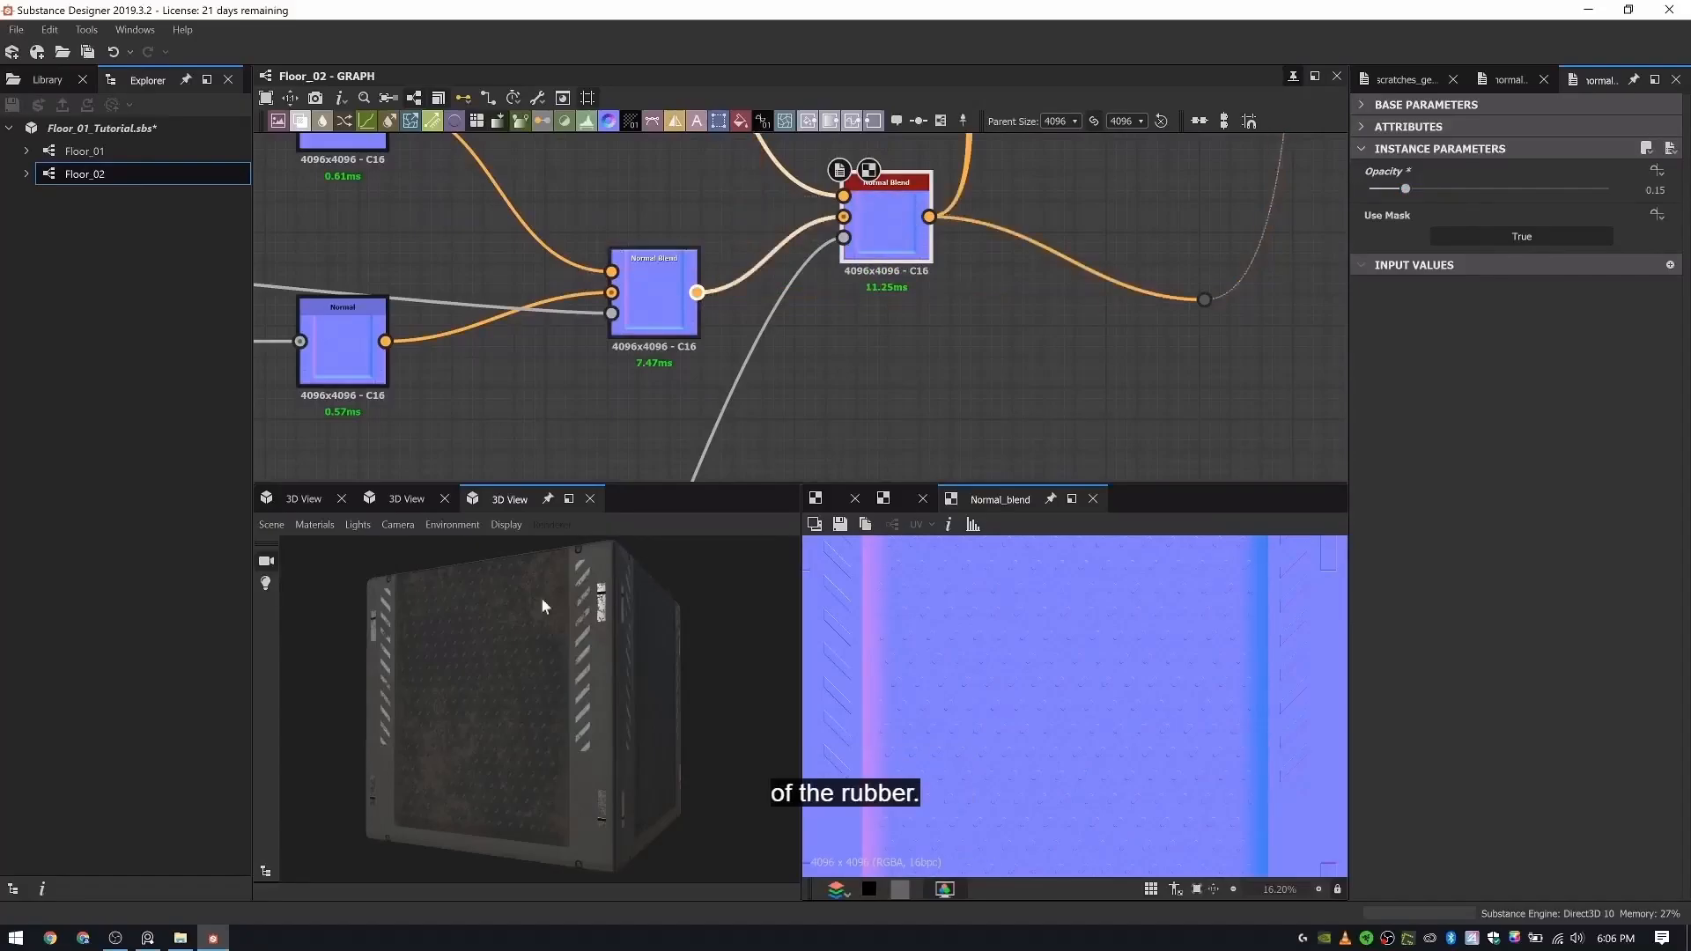
scroll(564, 673, "up", 5)
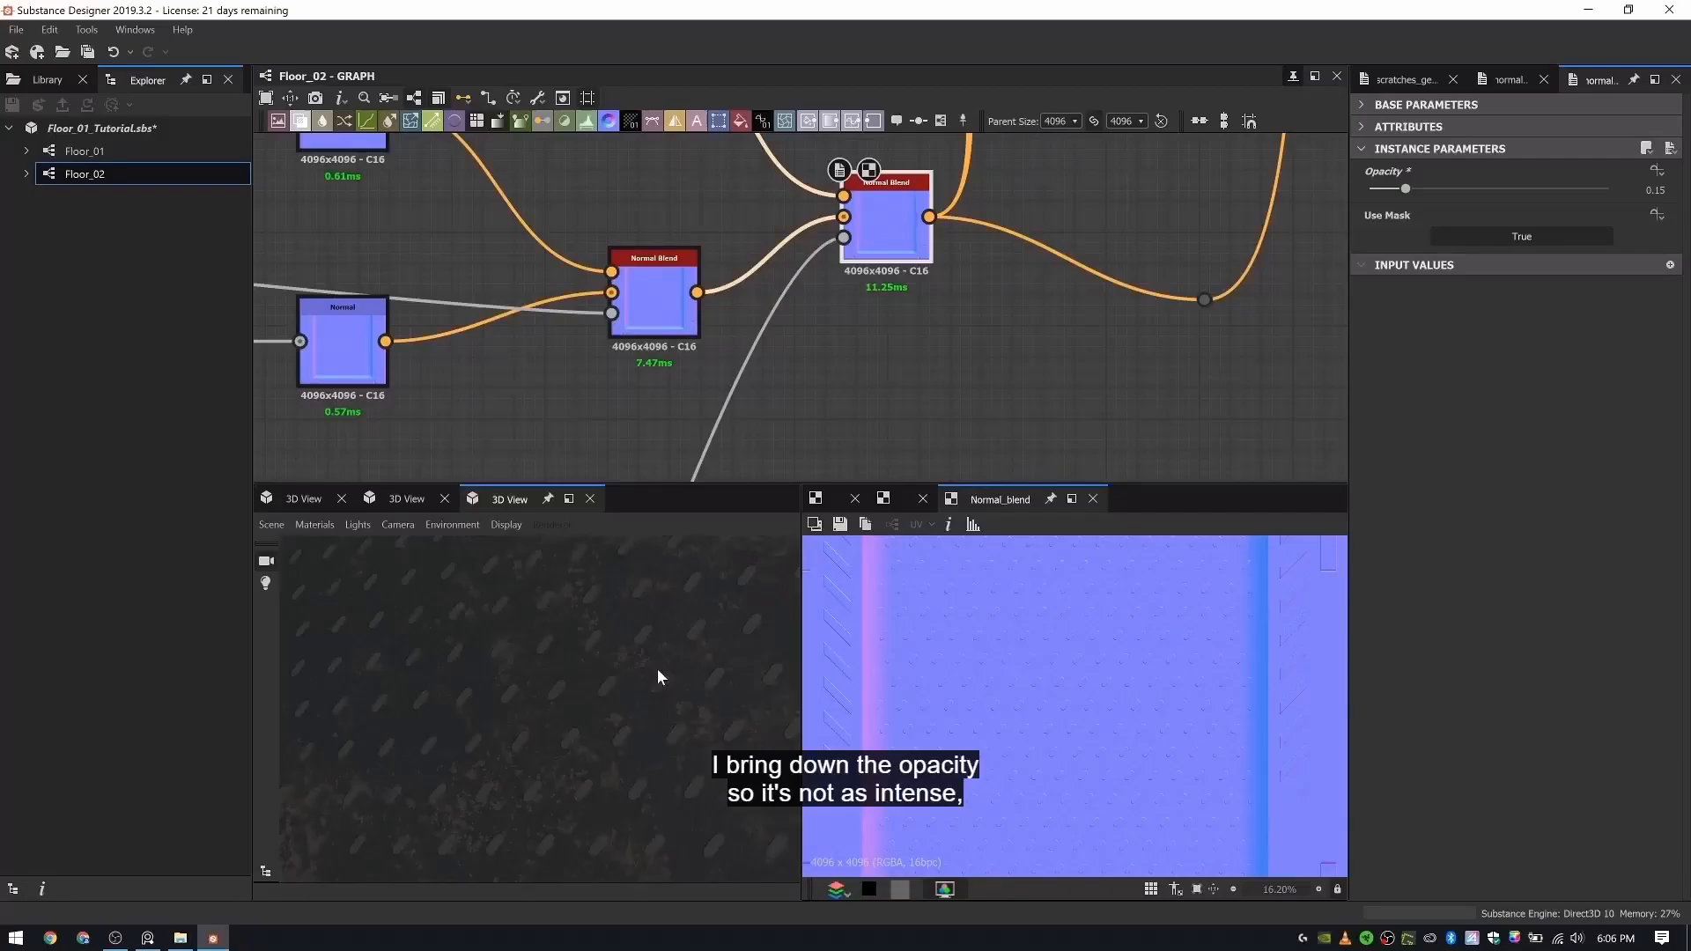
- Reposition the second Normal Blend node and raise its Opacity to 0.47, checking the scratches on the model
scroll(1034, 712, "up", 5)
left_click_drag(609, 695, 493, 684)
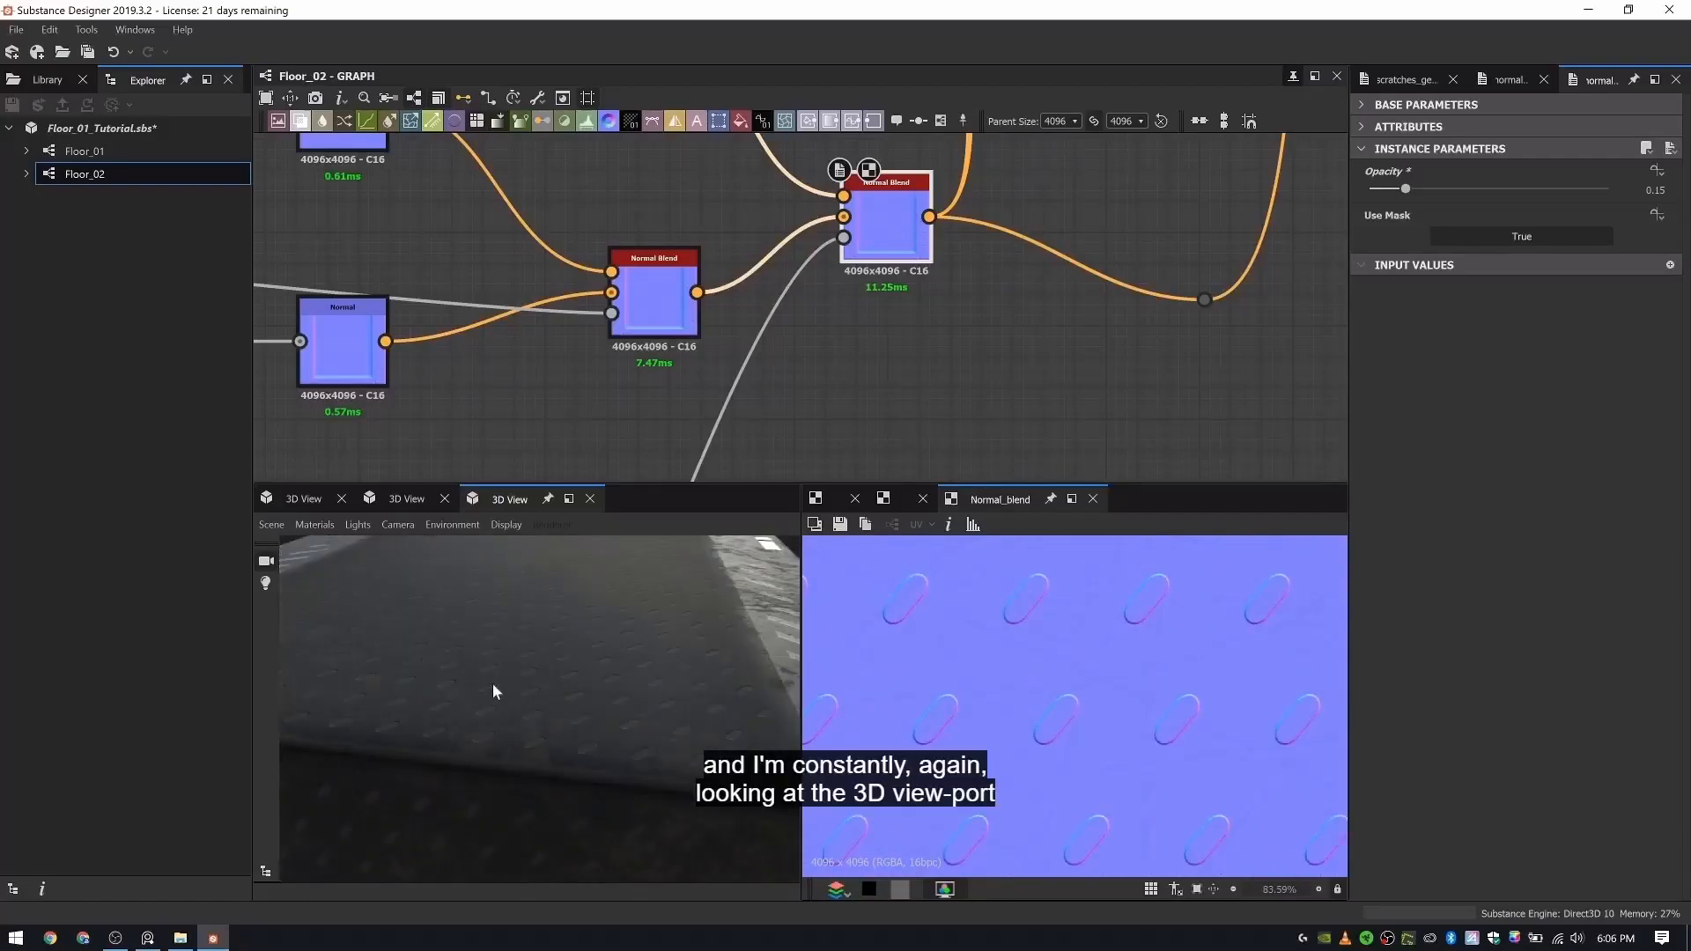
left_click_drag(879, 231, 900, 291)
left_click_drag(1442, 190, 1481, 193)
left_click_drag(657, 653, 303, 473)
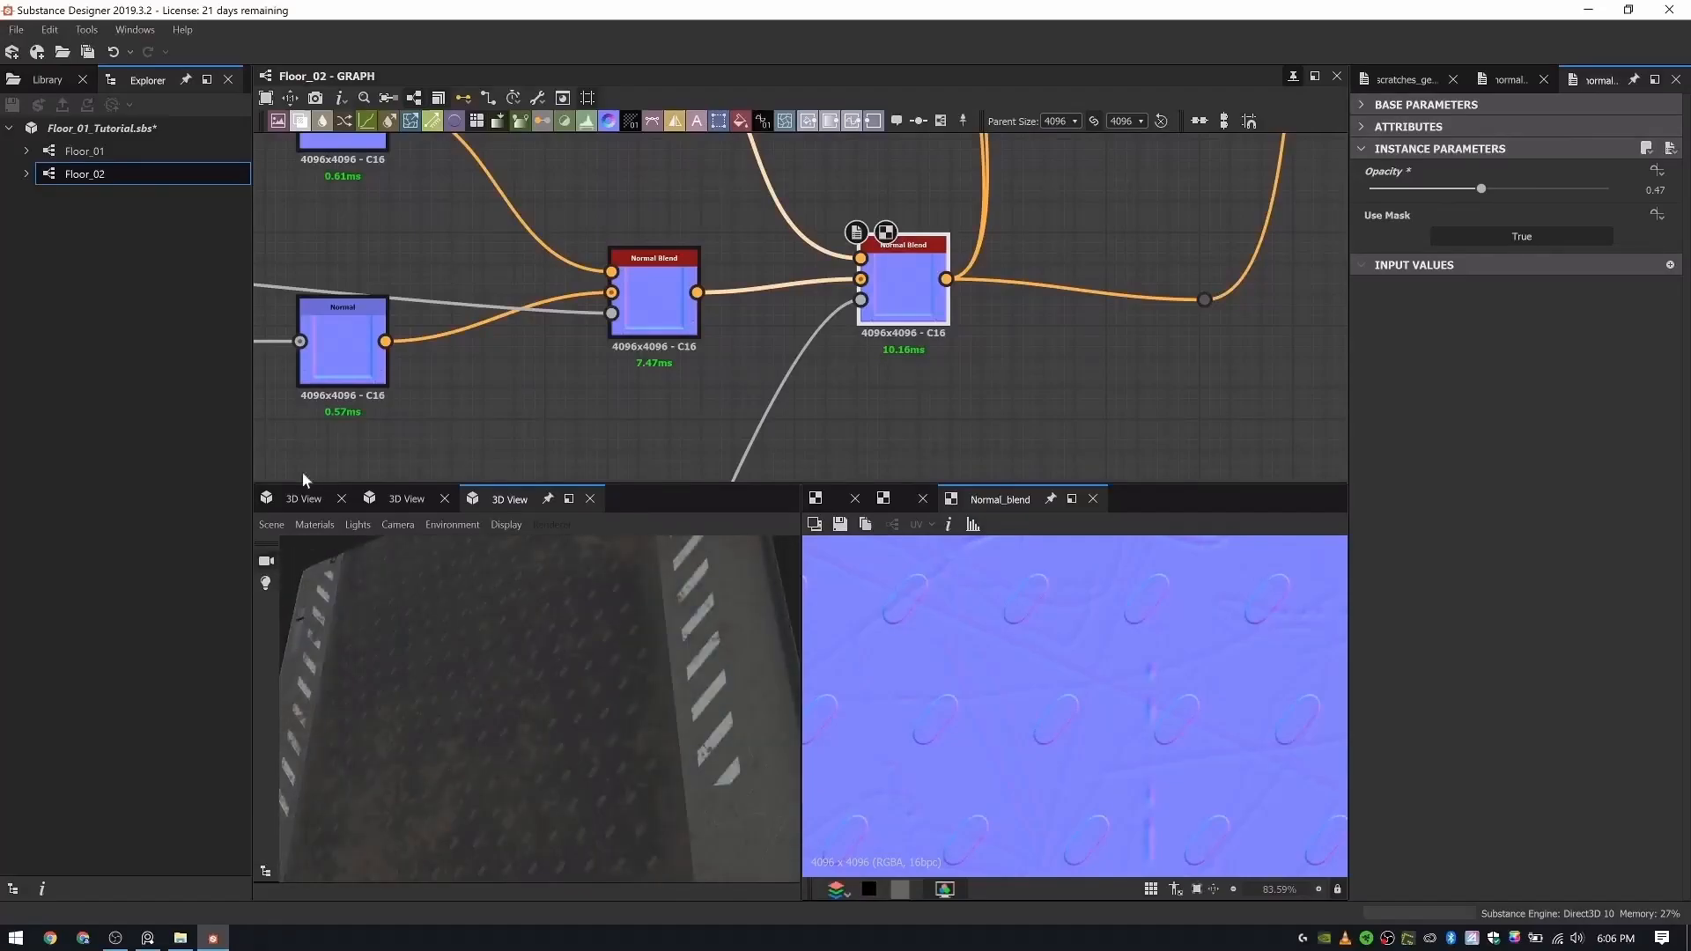
- Switch the 3D view's default material to tessellation and set Tessellation Factor to 16, Phong Tessellation Factor to 1 and height Scale to 7.23
left_click(315, 525)
mouse_move(338, 555)
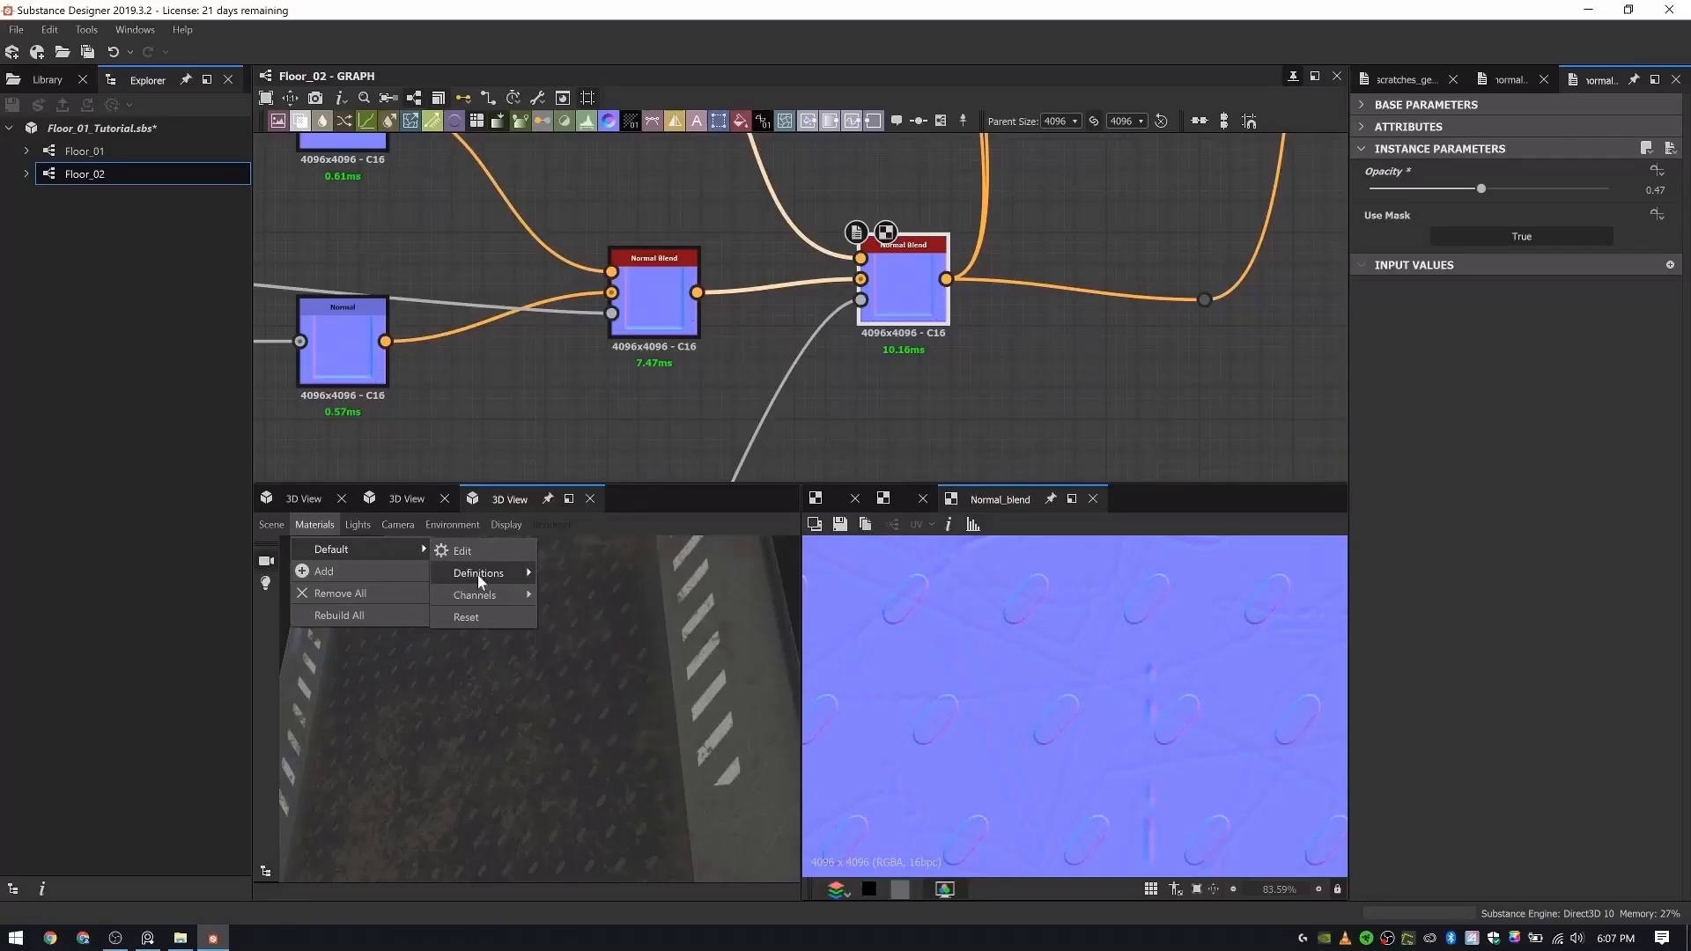
mouse_move(478, 574)
mouse_move(749, 636)
left_click(815, 657)
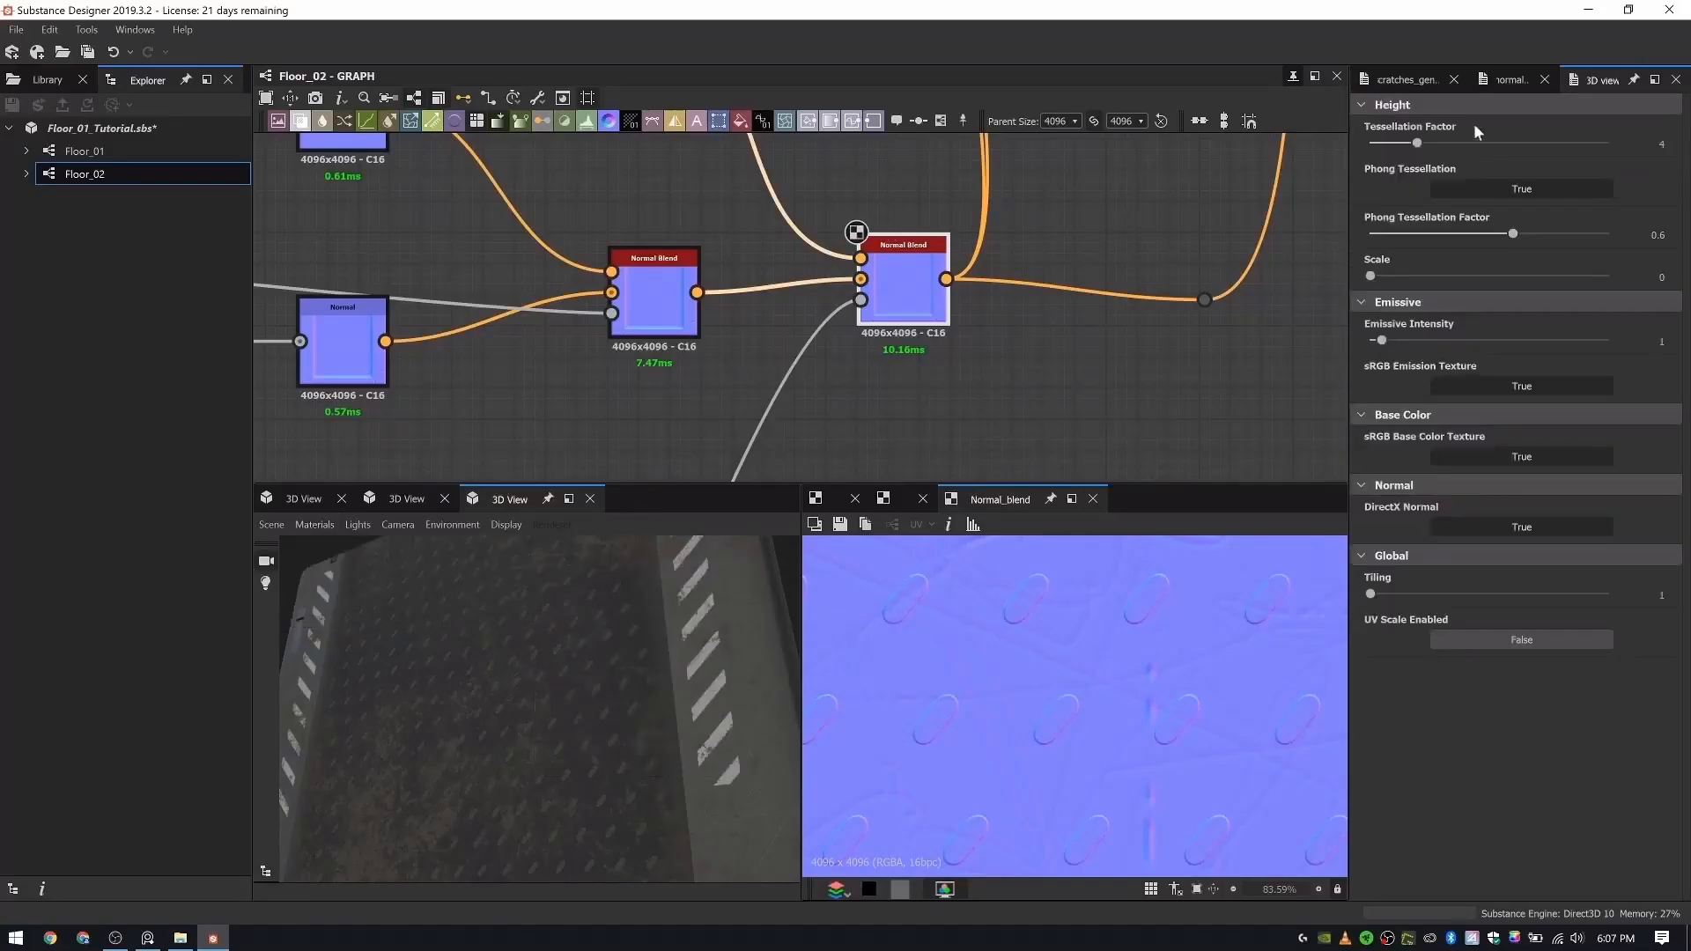
left_click_drag(1583, 128, 1610, 138)
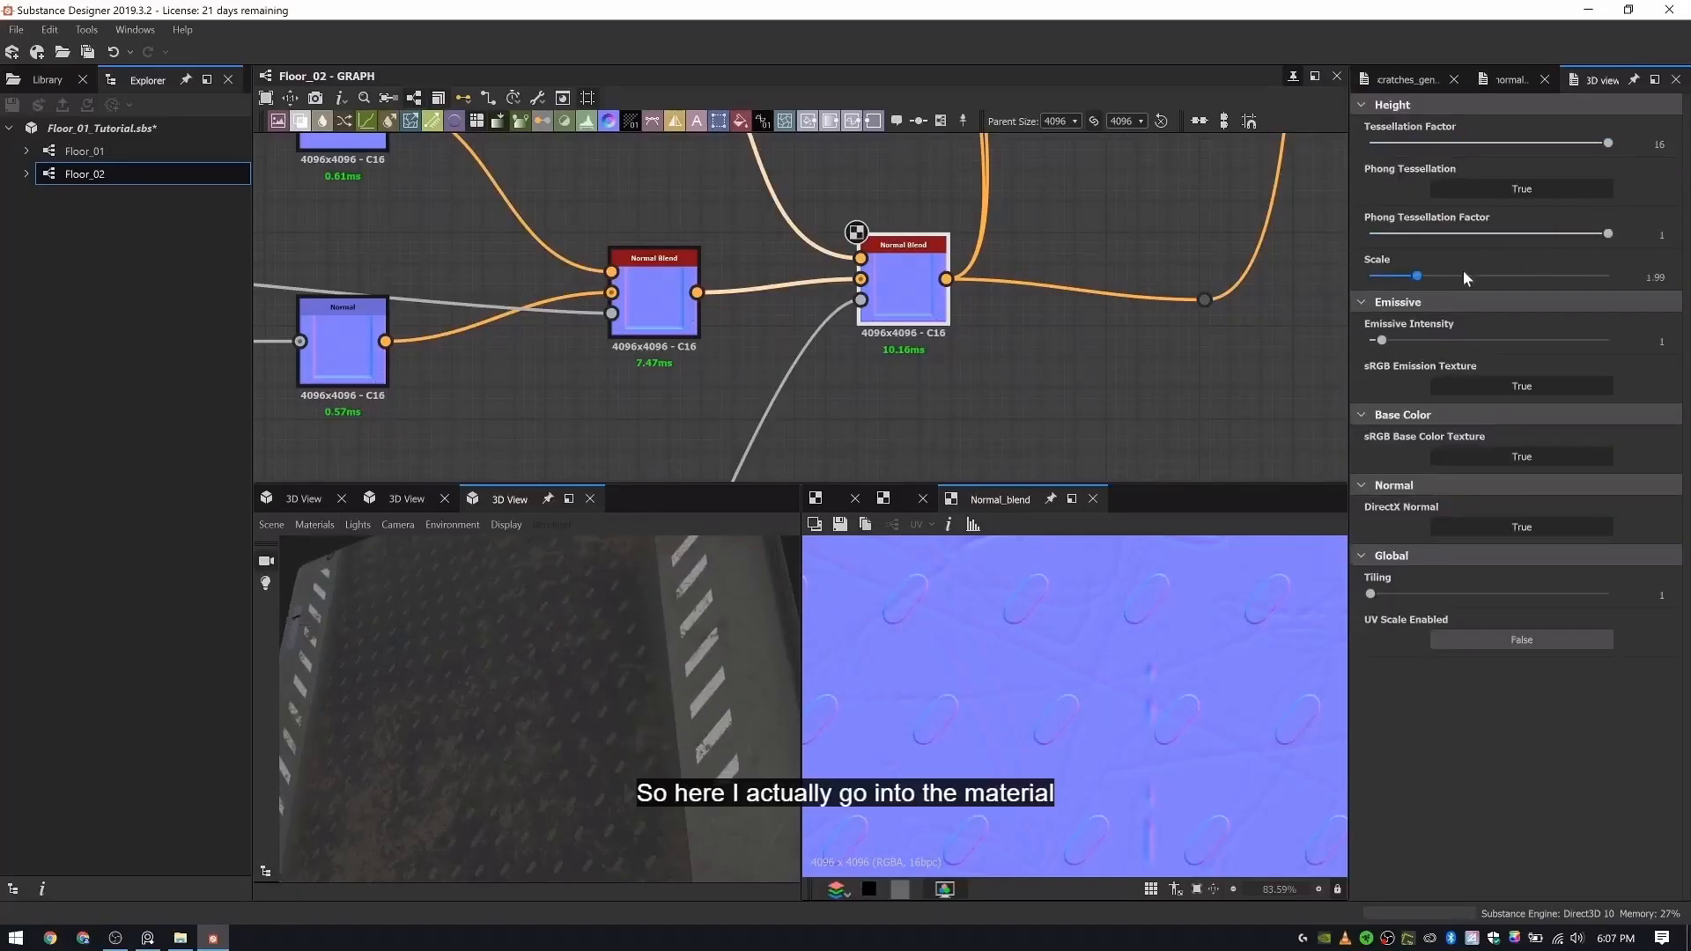
left_click_drag(1463, 274, 1559, 282)
scroll(581, 705, "down", 5)
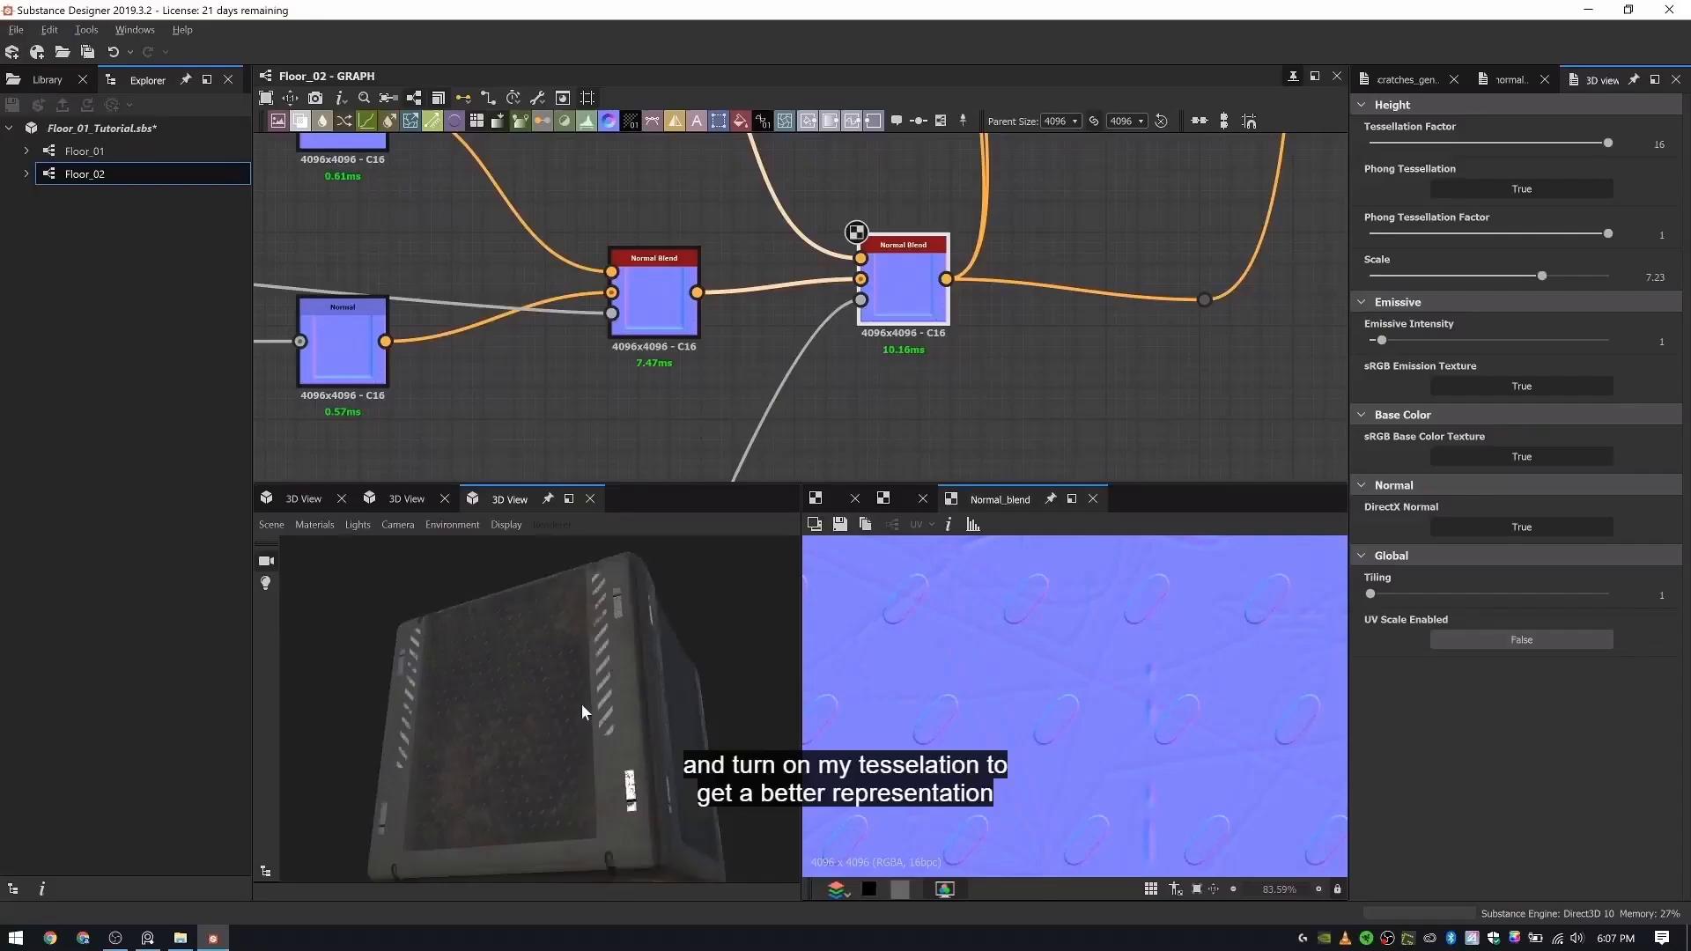
left_click_drag(581, 705, 553, 662)
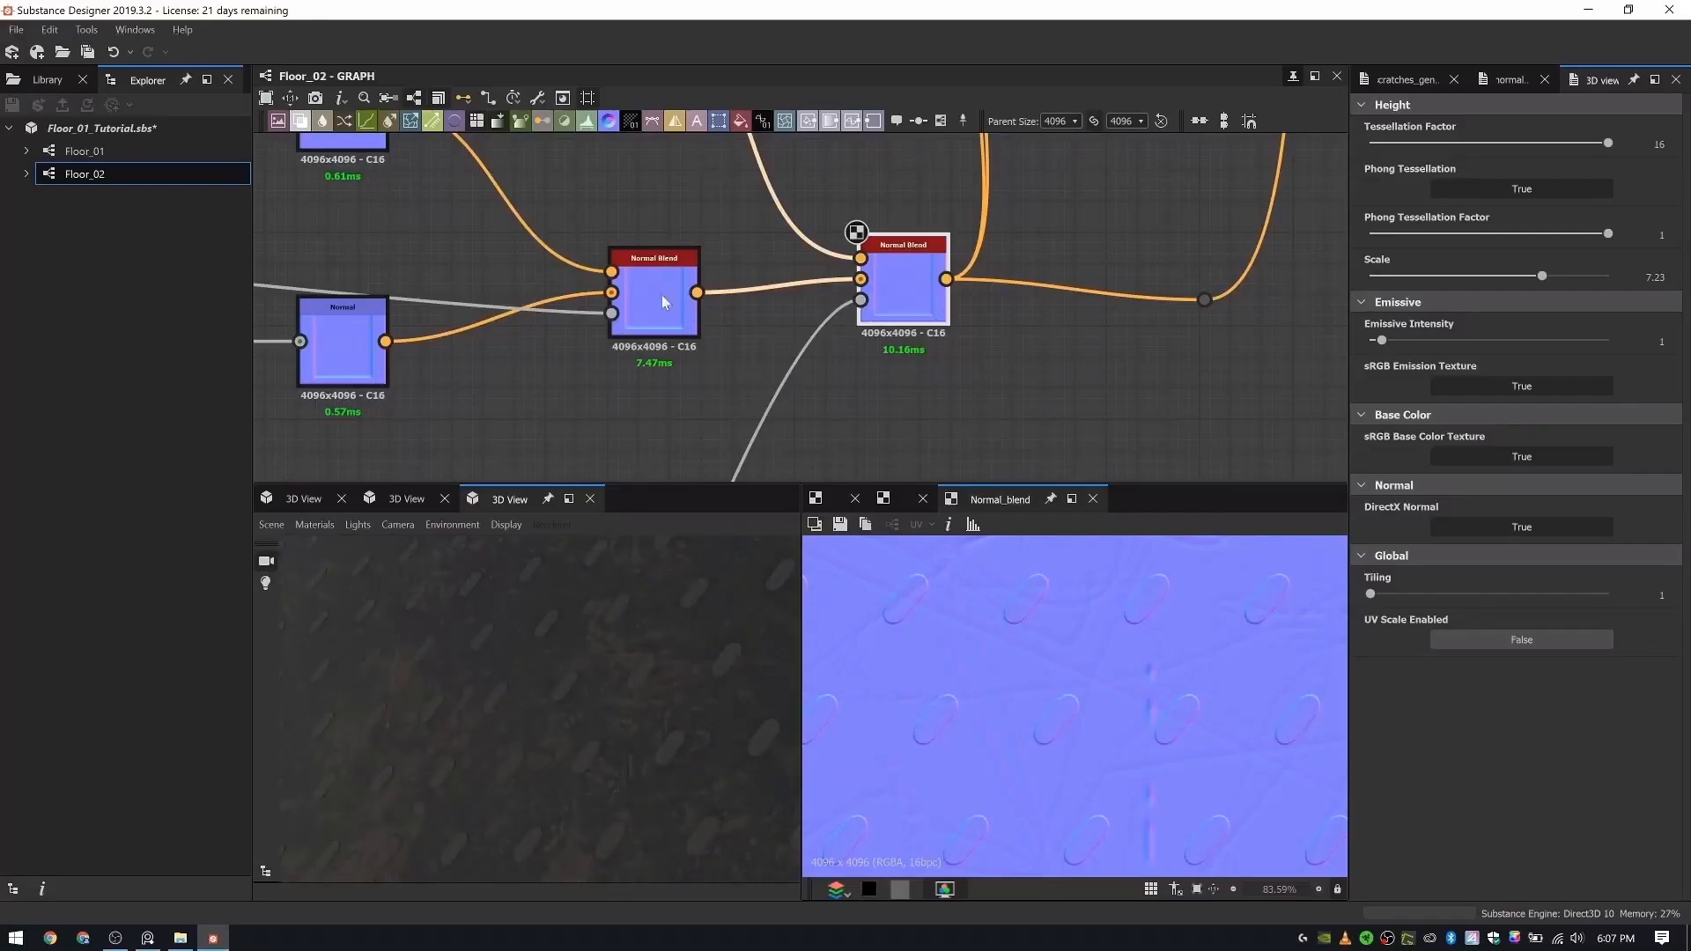
- Try 0.03 for the Opacity of the Blend that adds the rubber pattern, settle on 0.02, and check the bumps on the model
scroll(986, 335, "down", 8)
middle_click_drag(1000, 356, 1291, 364)
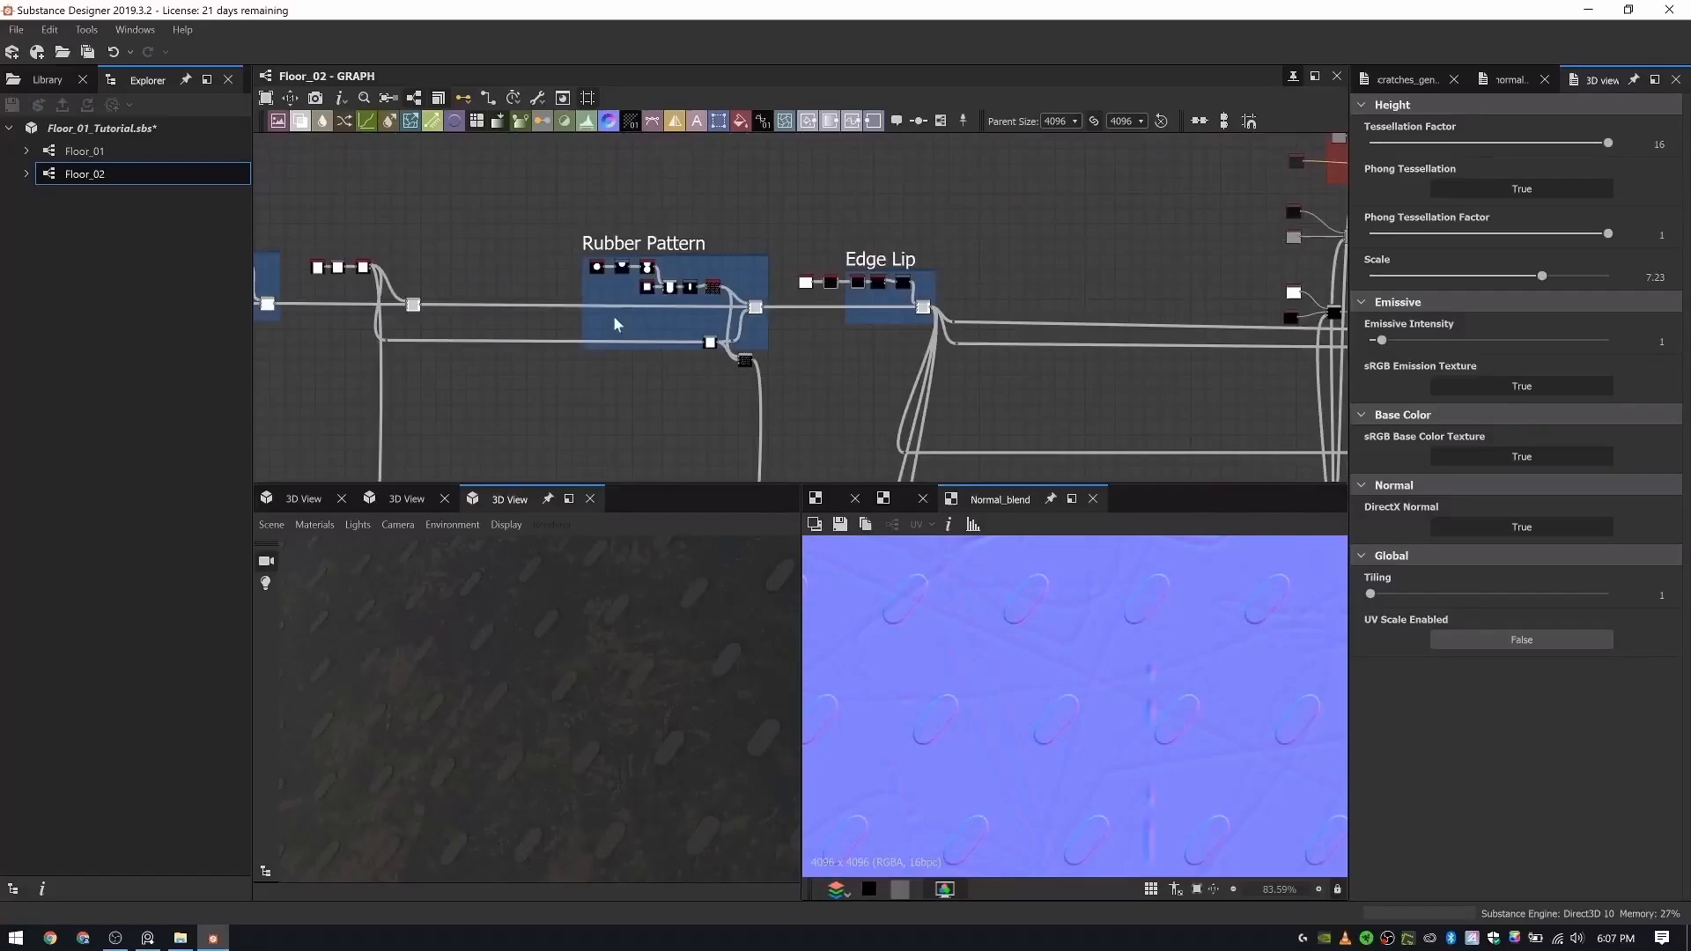
scroll(761, 331, "up", 8)
double_click(761, 331)
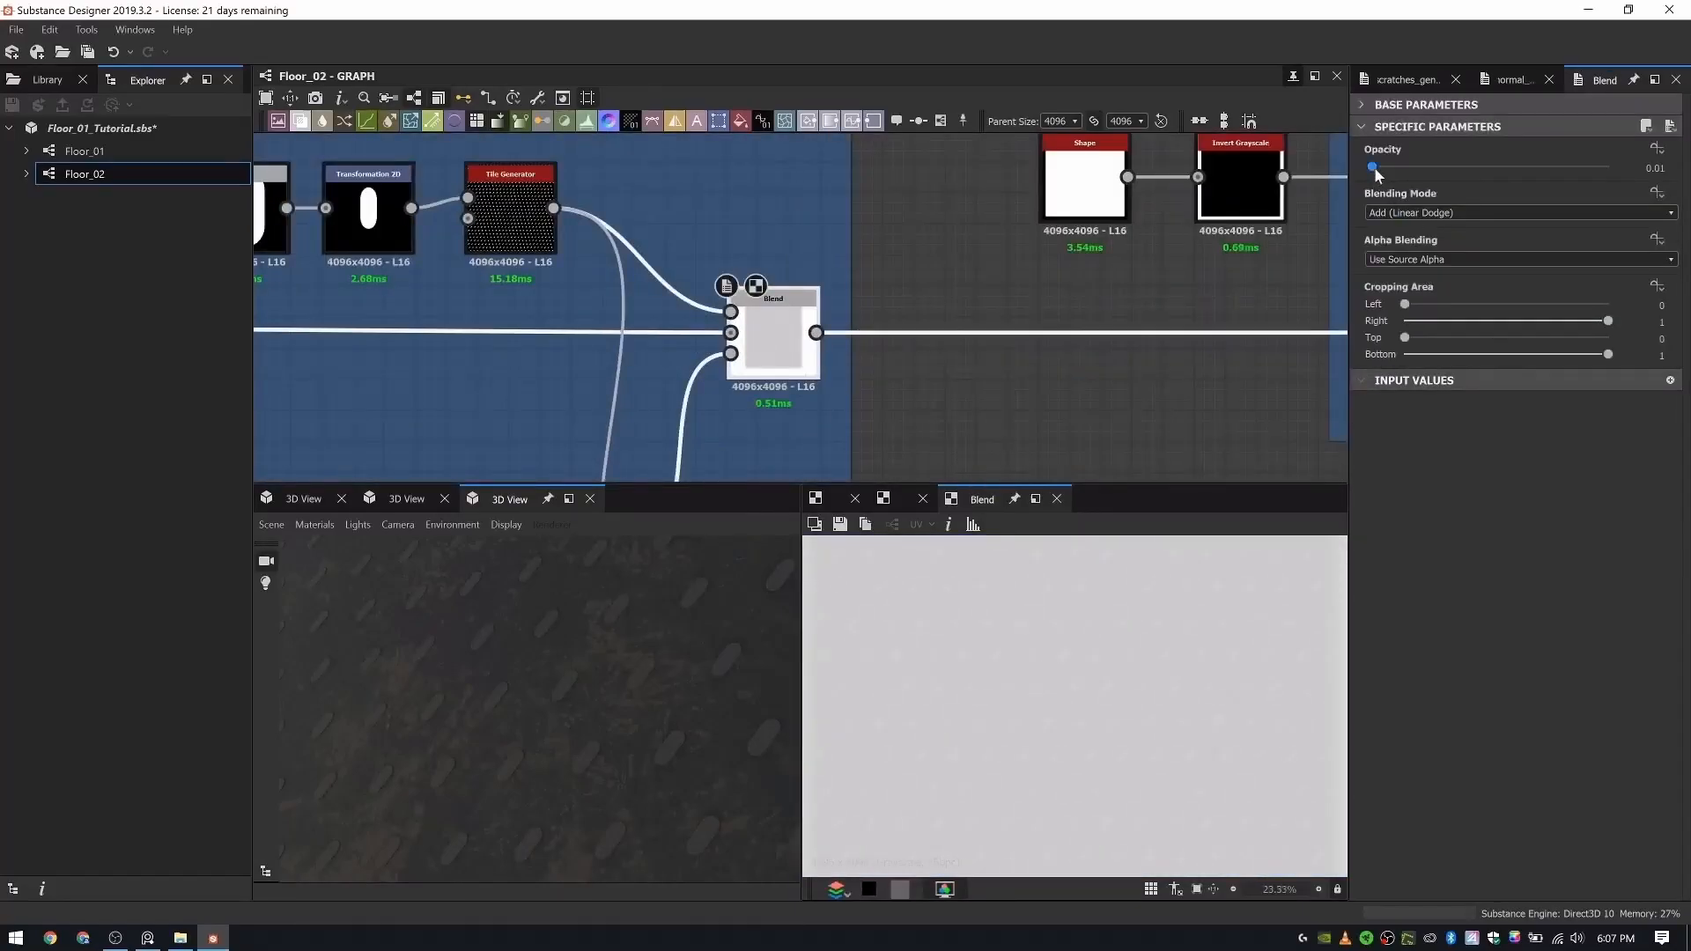
left_click_drag(1376, 168, 1377, 169)
right_click_drag(621, 652, 589, 644, "alt")
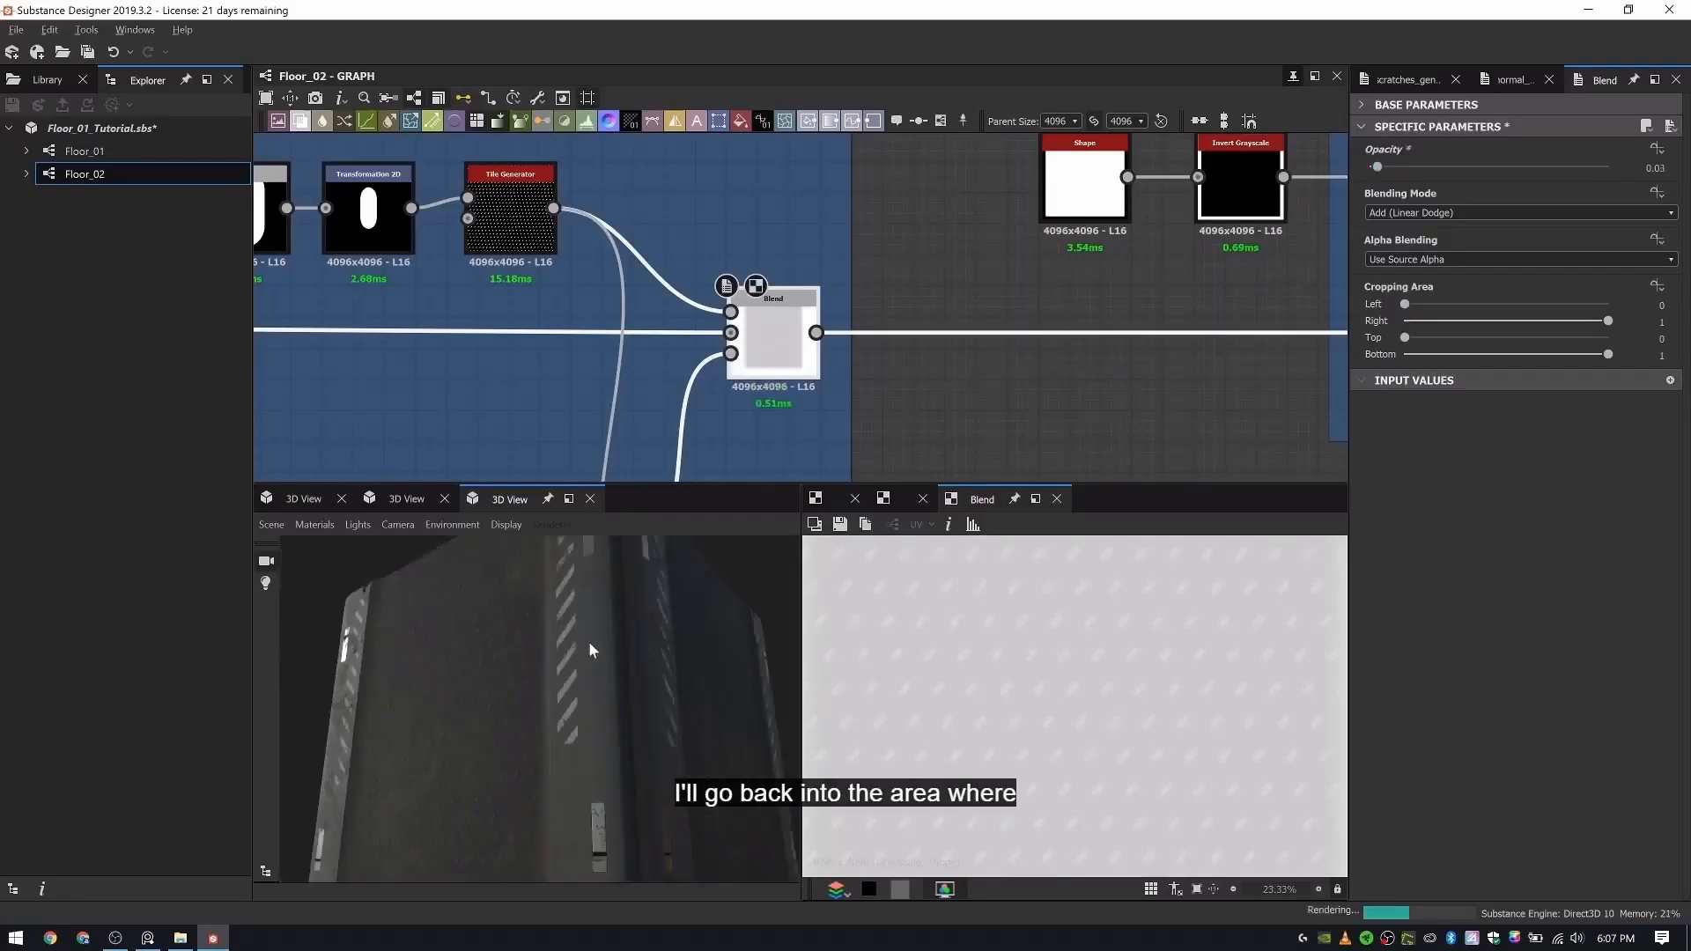
left_click_drag(589, 644, 573, 661, "alt")
right_click_drag(573, 661, 615, 669, "alt")
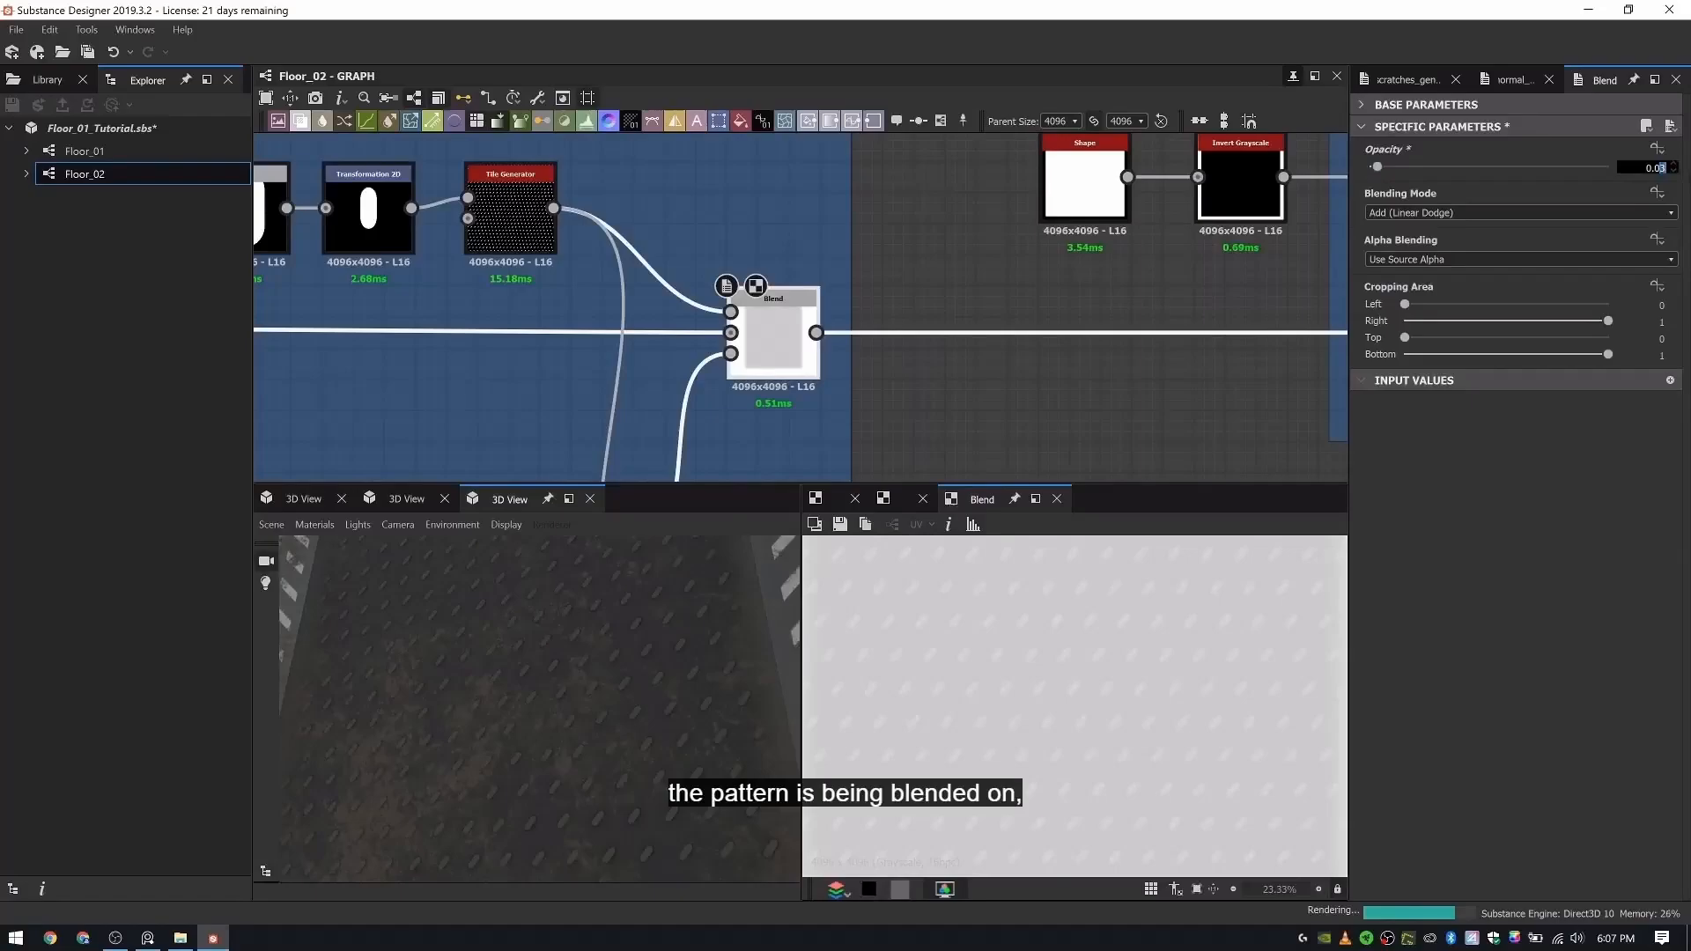
key("Return")
scroll(550, 672, "up", 3)
middle_click_drag(549, 671, 515, 666)
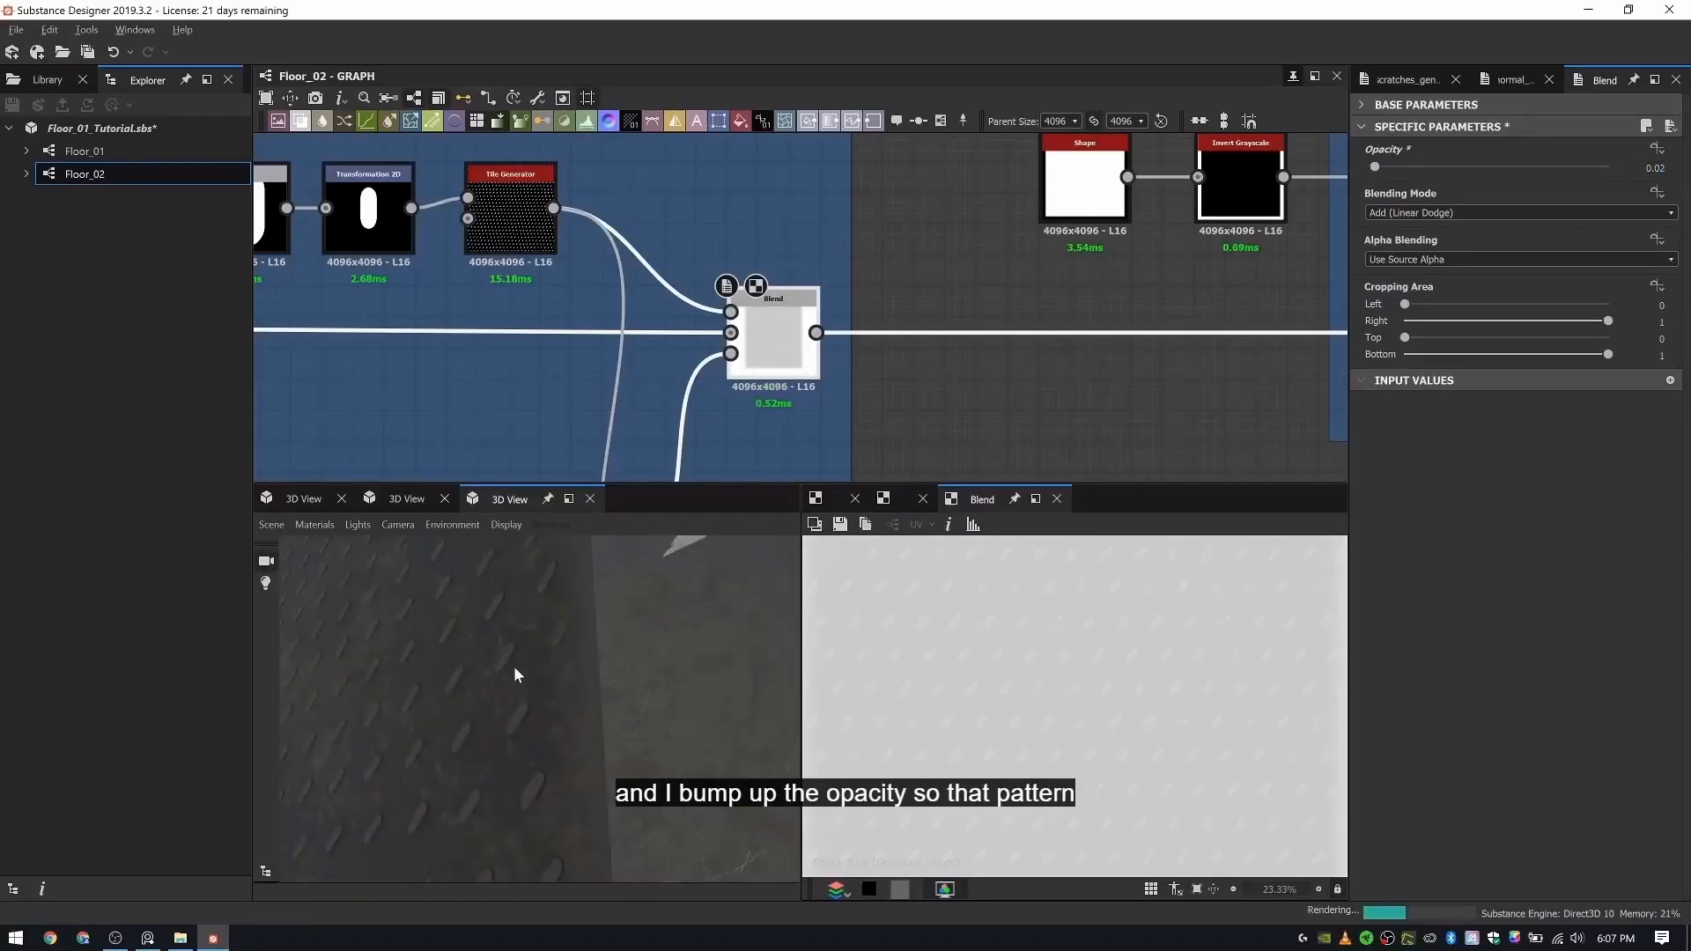
scroll(498, 668, "up", 2)
scroll(500, 669, "down", 5)
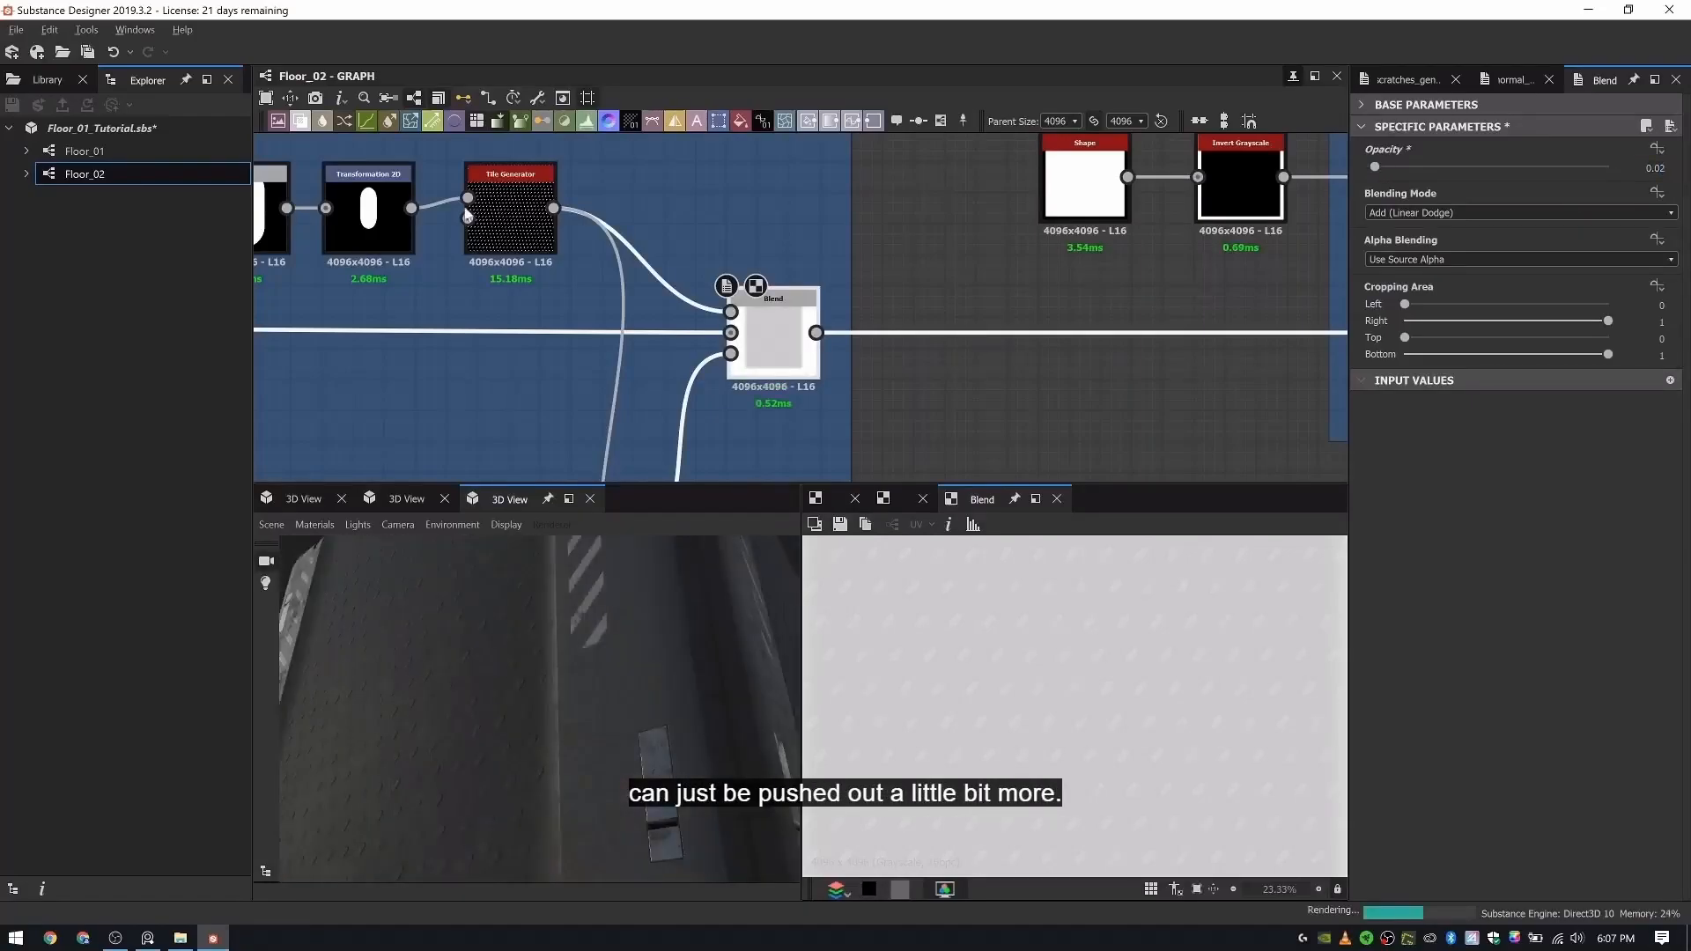
- Move the rubber pattern's Tile Generator away from the Transformation 2D node to make room between them
scroll(462, 209, "up", 5)
double_click(516, 226)
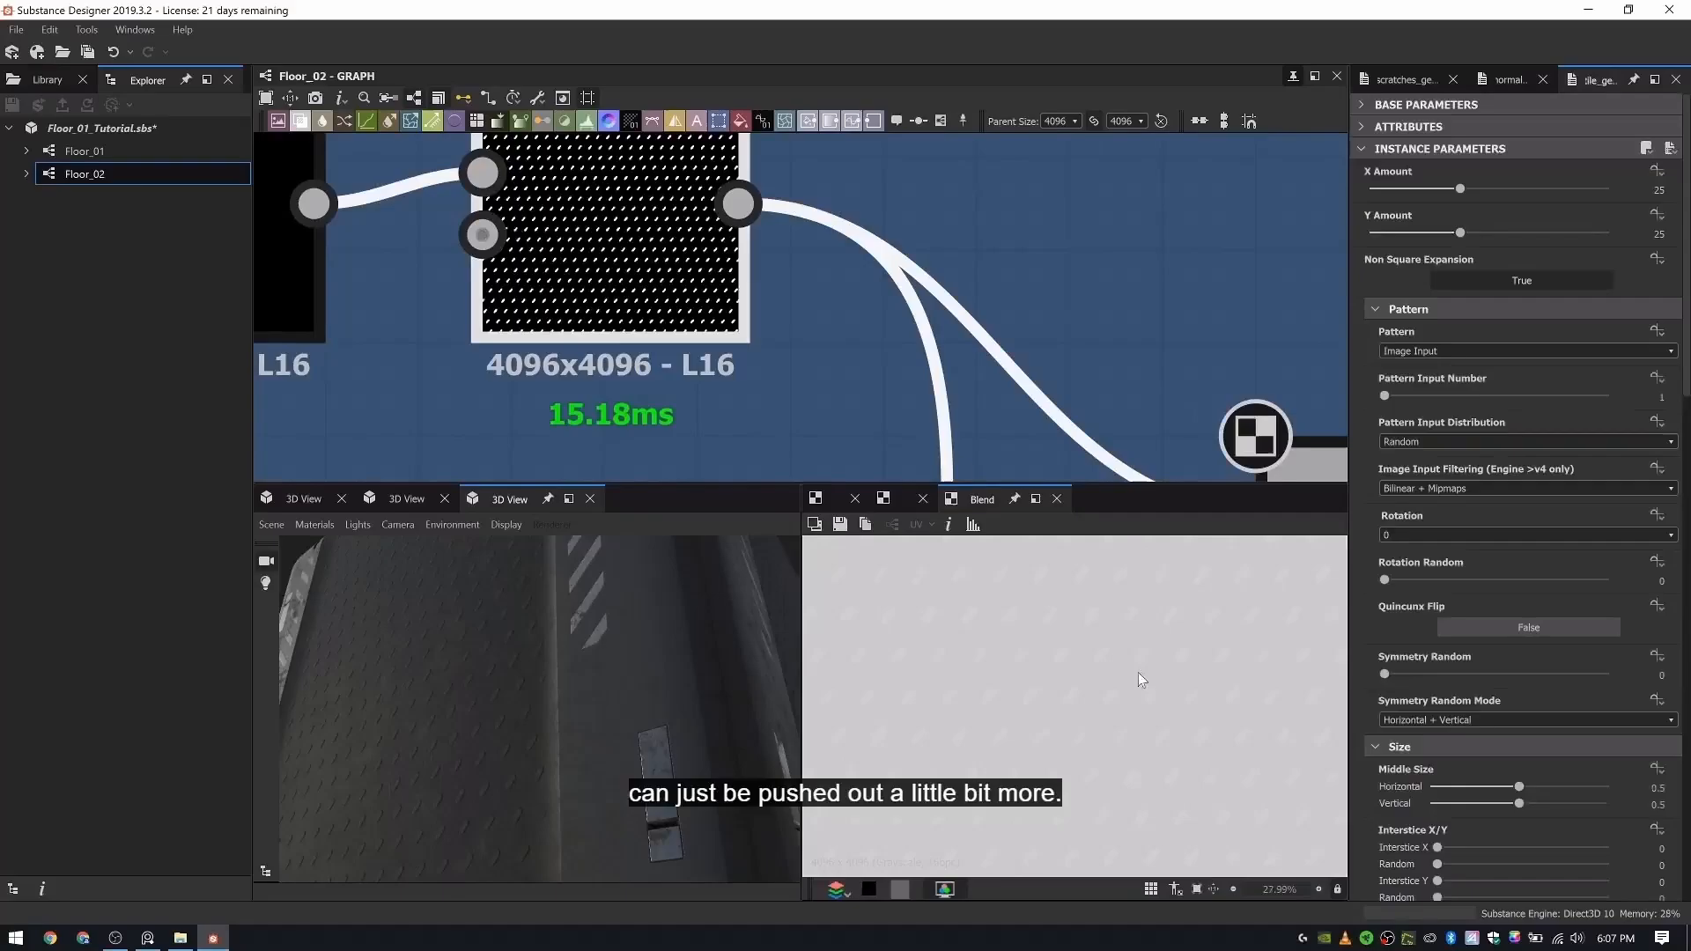
middle_click_drag(314, 309, 743, 378)
scroll(742, 378, "down", 3)
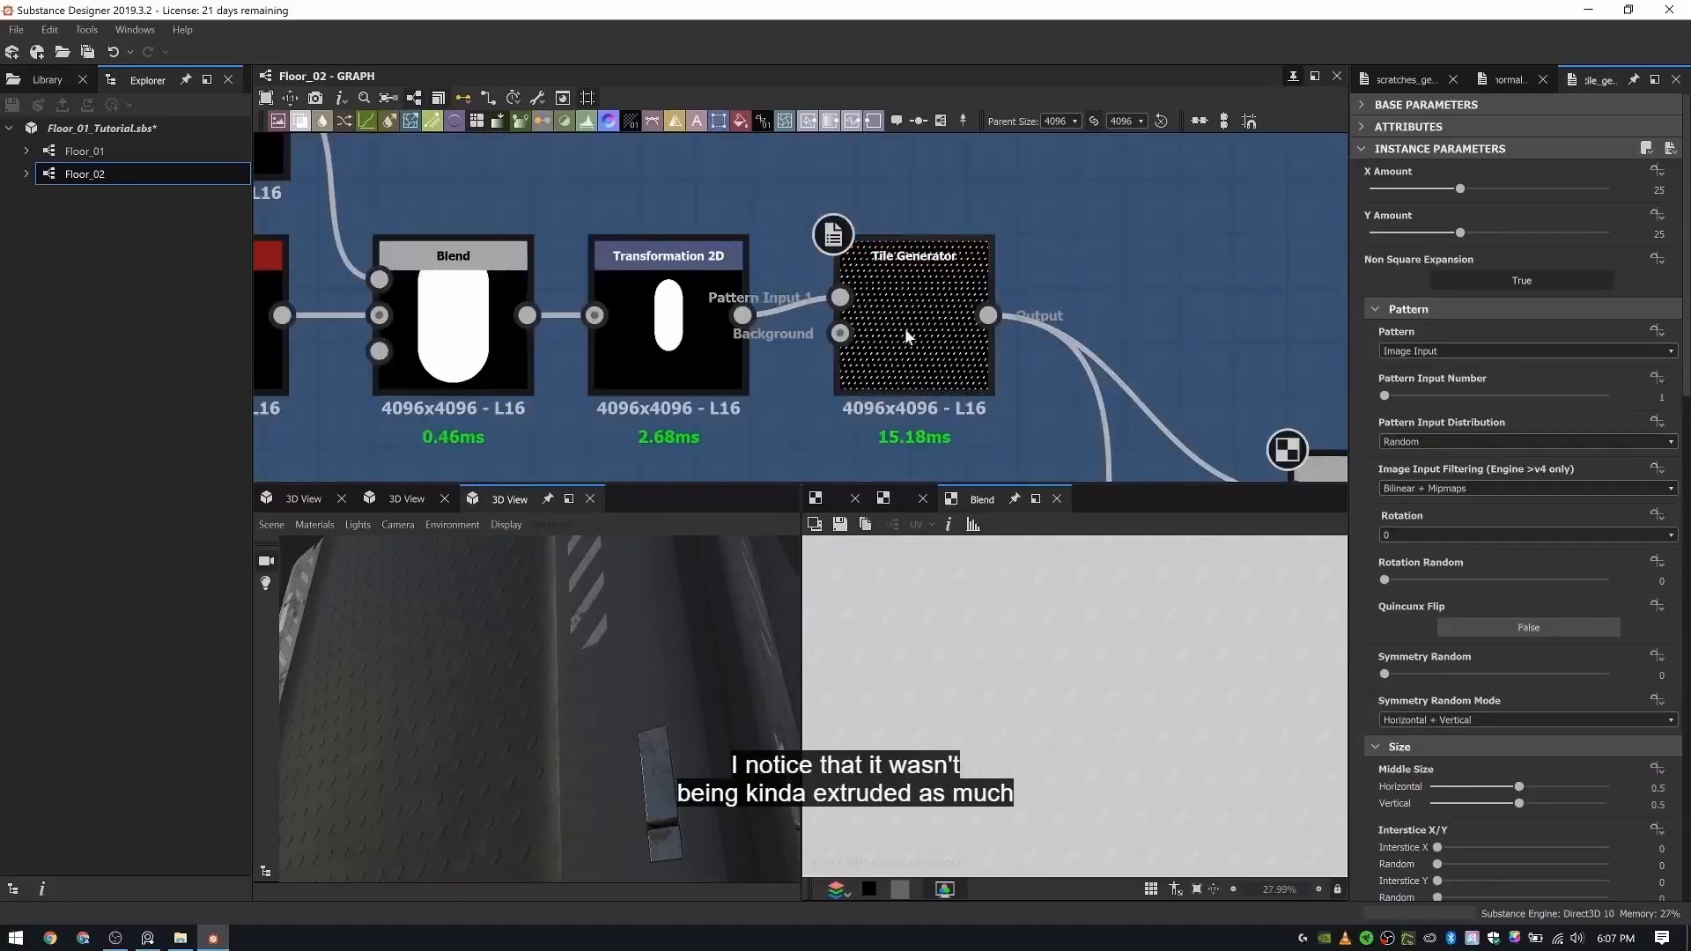
left_click_drag(906, 328, 1038, 327)
- Add a Blur HQ Grayscale node and feed it from the Transformation 2D output
key("space")
type("blur")
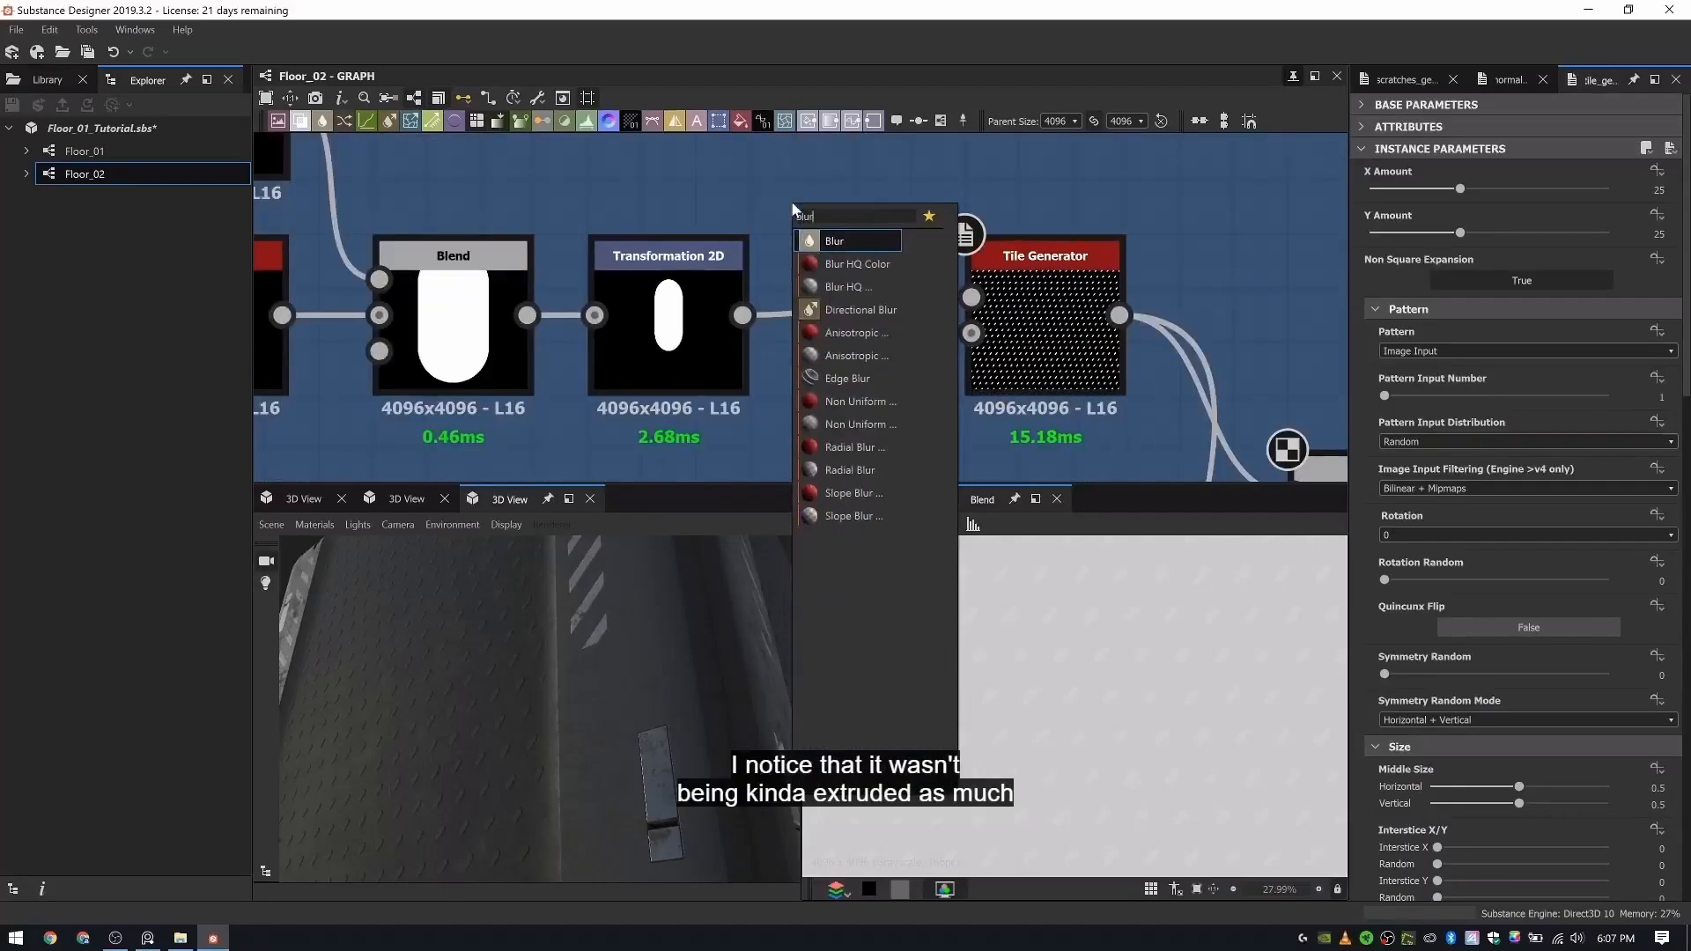
key("Down")
key("Down")
key("Return")
left_click_drag(746, 320, 813, 218)
- Set the blur's Quality to 1 and Intensity to 0.47, and connect it to the Tile Generator's pattern input
left_click(1414, 233)
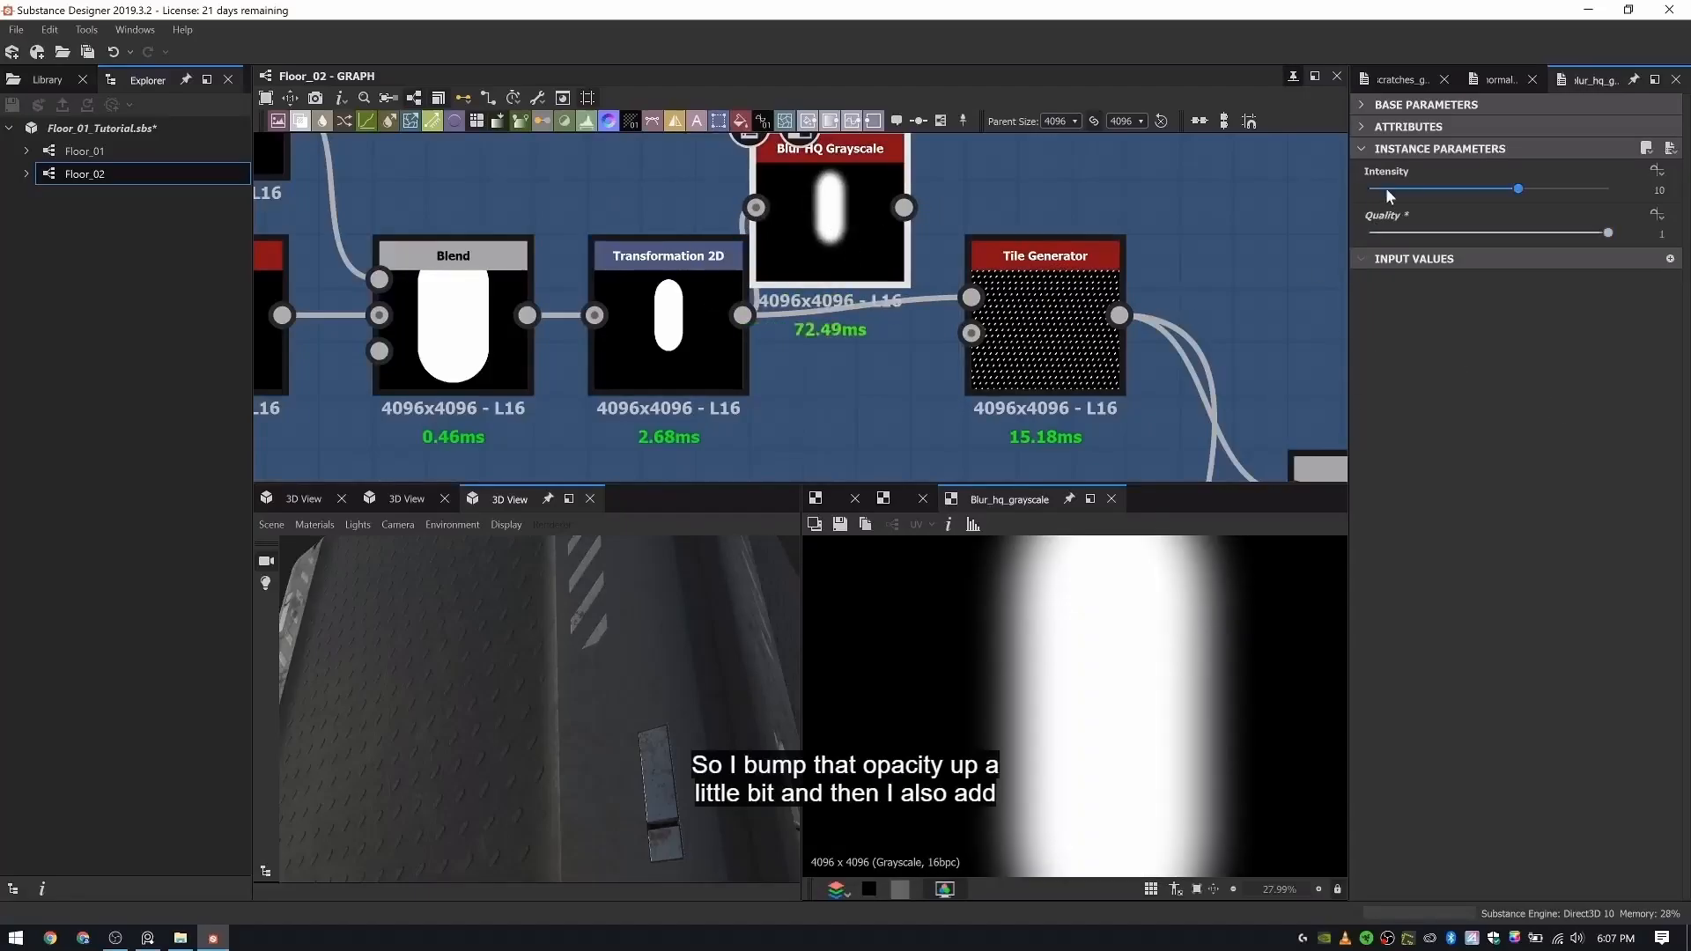
left_click(1379, 189)
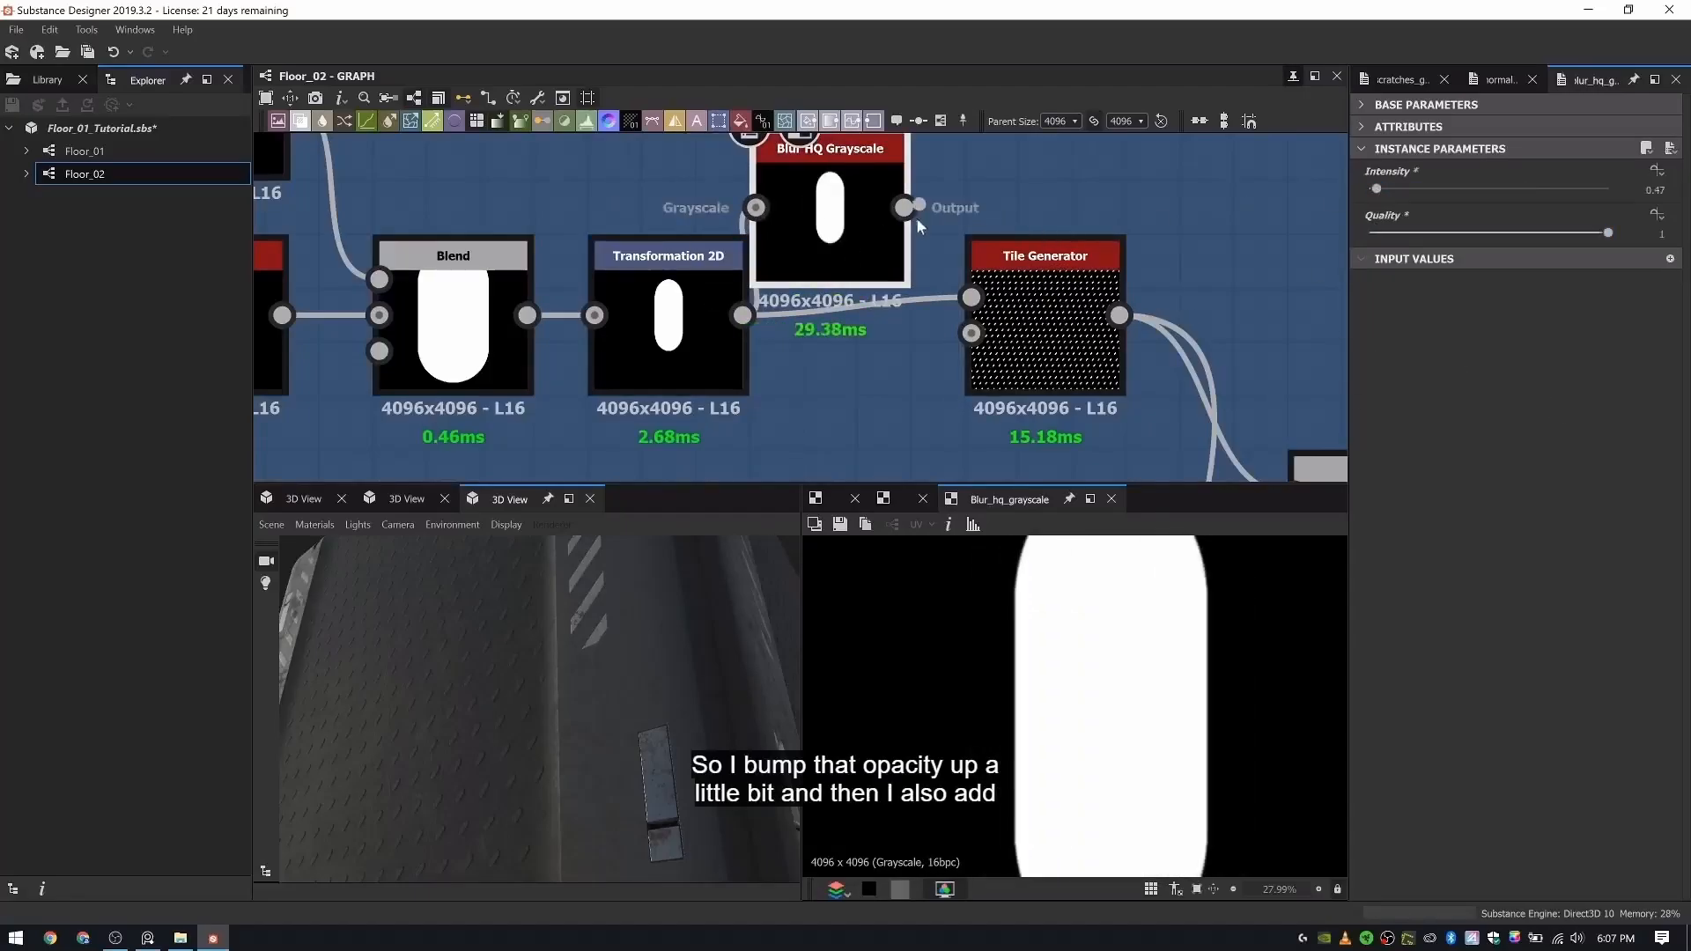
left_click_drag(916, 219, 971, 298)
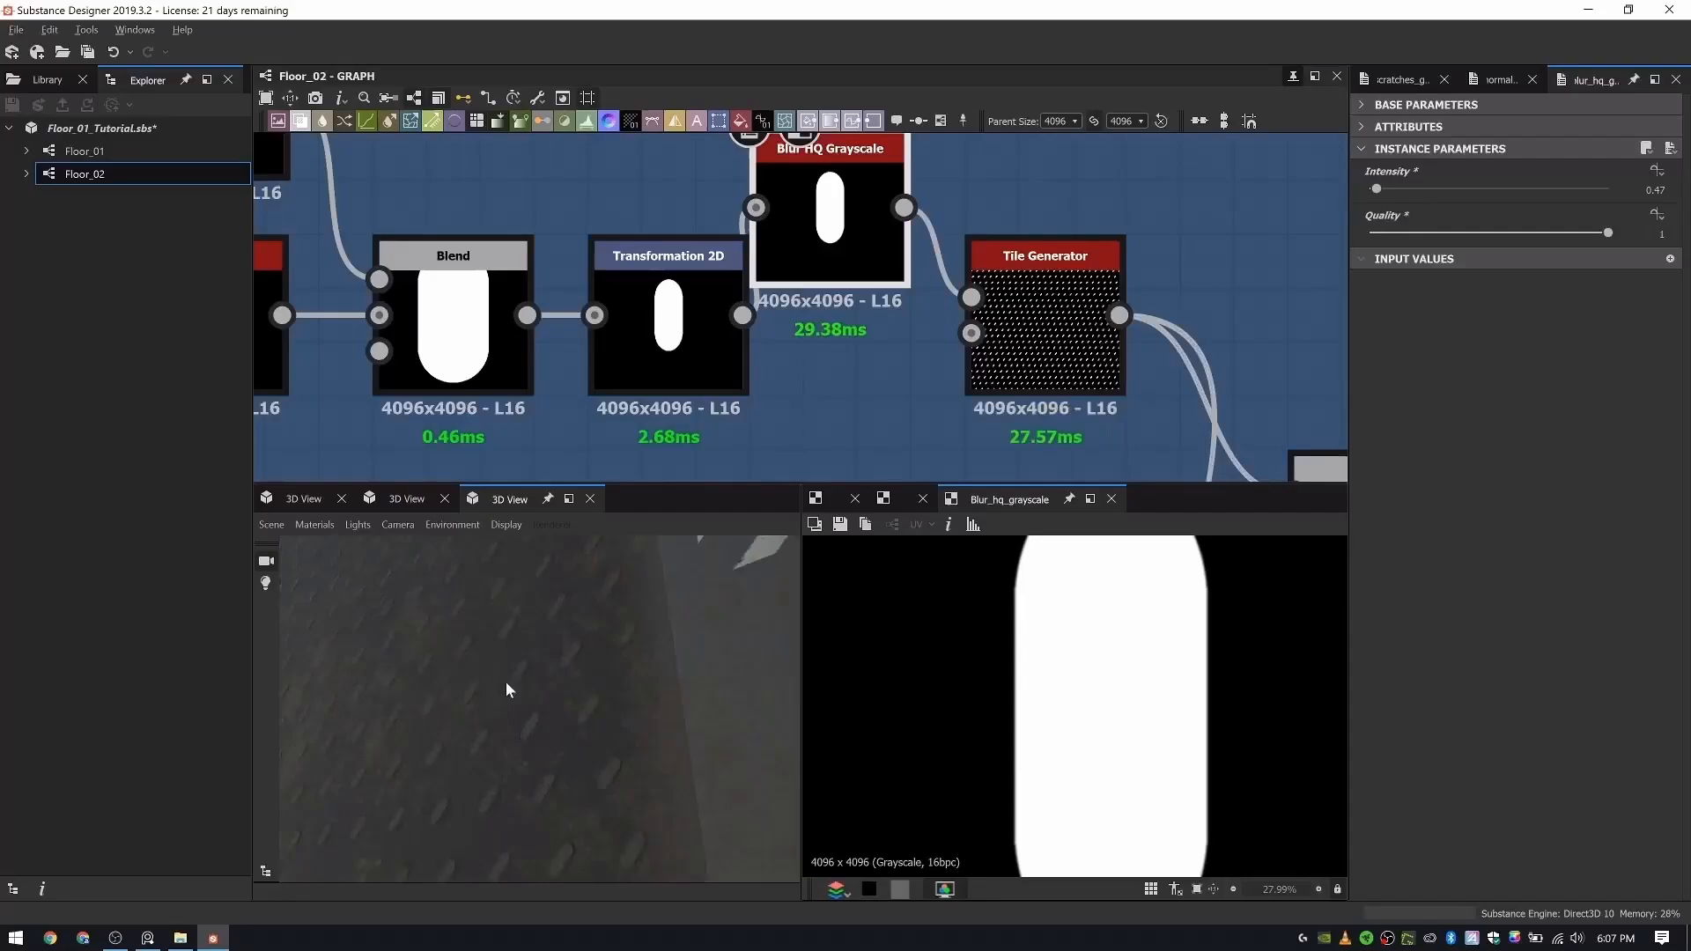
- Examine the softened rubber pattern on the model from several angles, close up and from a distance
scroll(502, 683, "down", 5)
left_click_drag(503, 685, 605, 679)
right_click_drag(605, 680, 696, 685, "ctrl+shift")
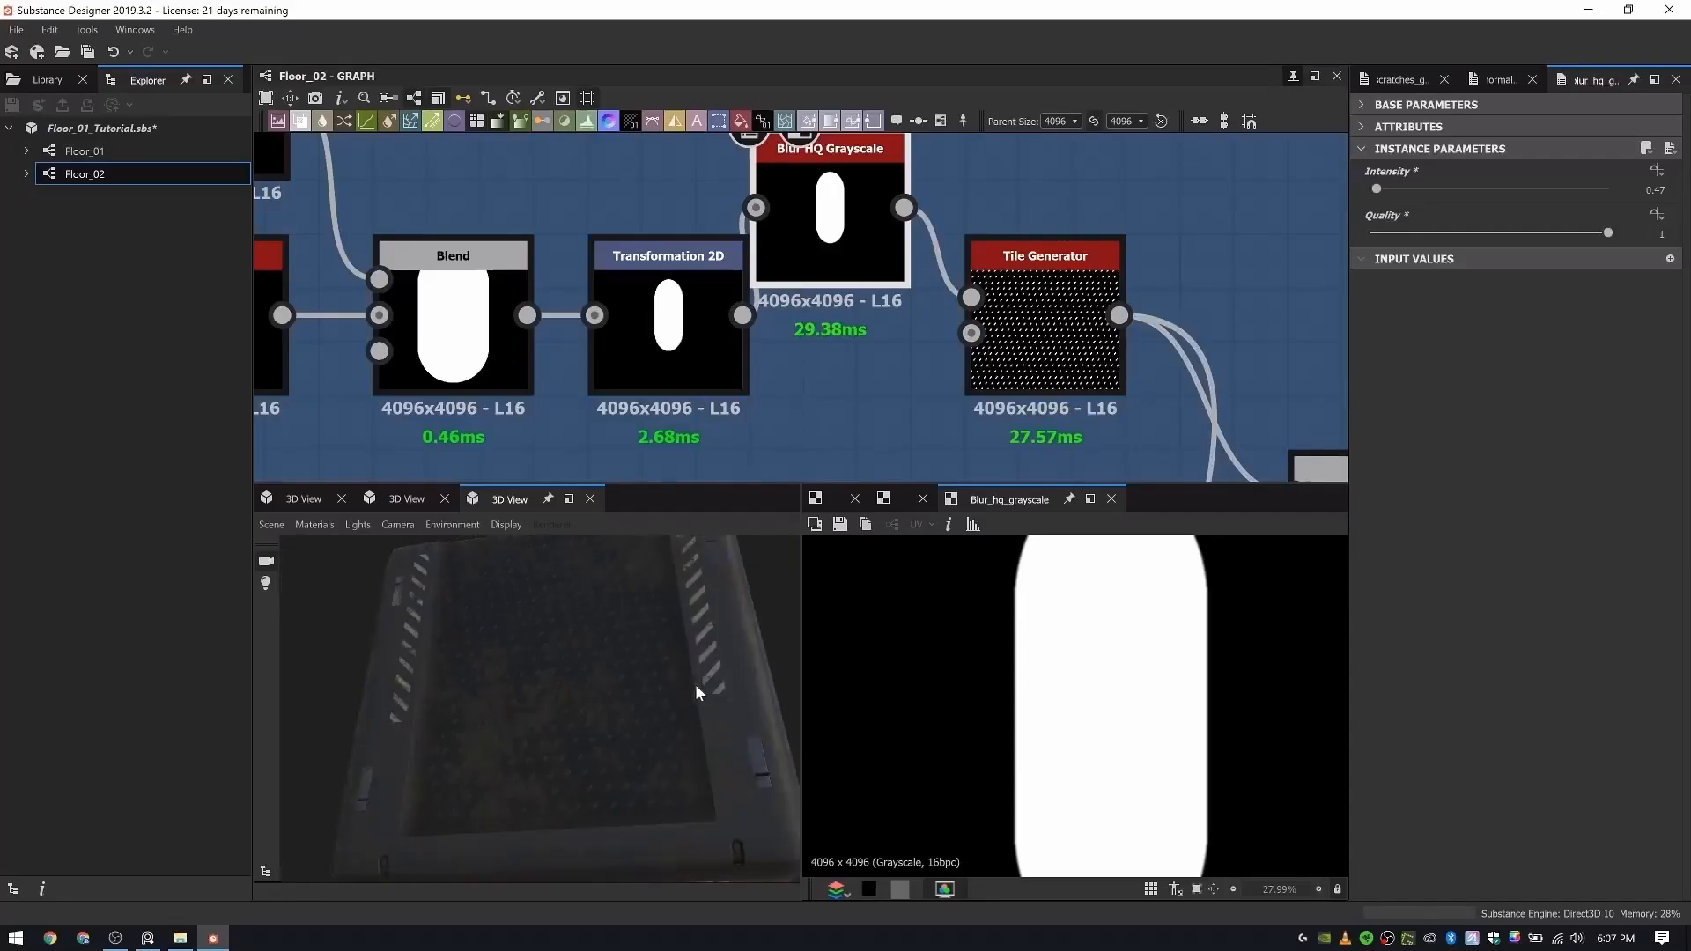
left_click_drag(695, 683, 625, 742)
scroll(511, 632, "up", 10)
scroll(509, 636, "down", 4)
left_click_drag(509, 636, 438, 717)
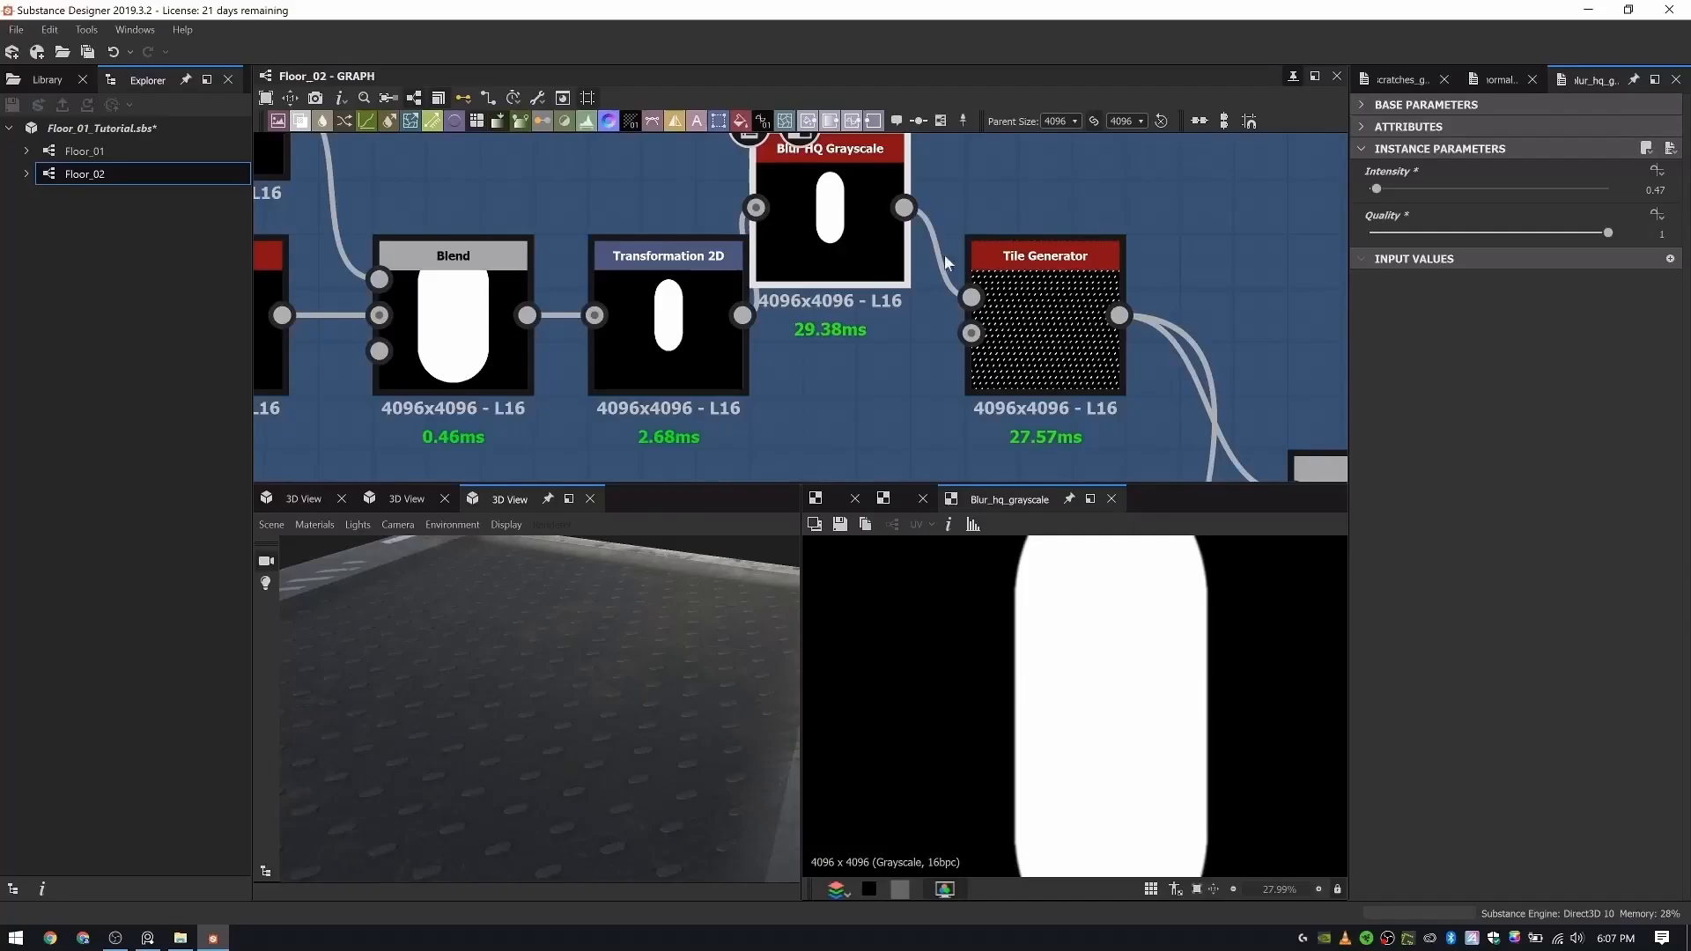
- Tidy the normal-blending area by repositioning the first Normal, the scratches' Blur HQ Grayscale and the Scratches Generator nodes
scroll(944, 253, "down", 6)
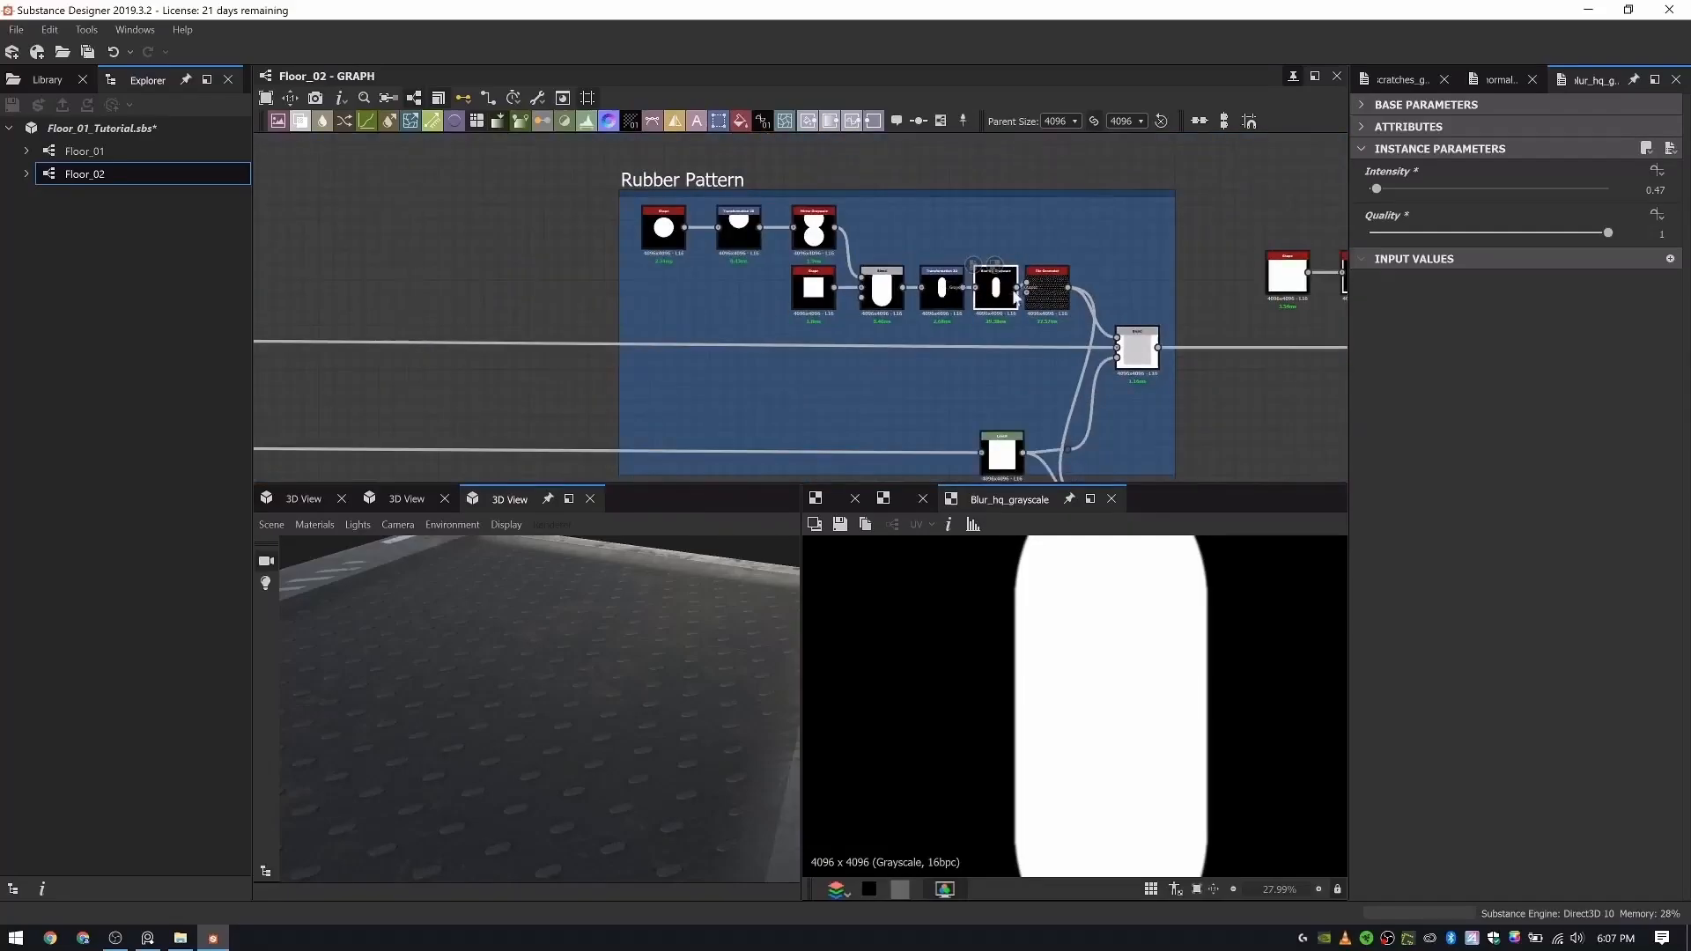
scroll(1031, 308, "down", 2)
middle_click_drag(1269, 351, 670, 296)
scroll(688, 296, "down", 7)
scroll(1145, 348, "up", 5)
middle_click_drag(1146, 348, 797, 257)
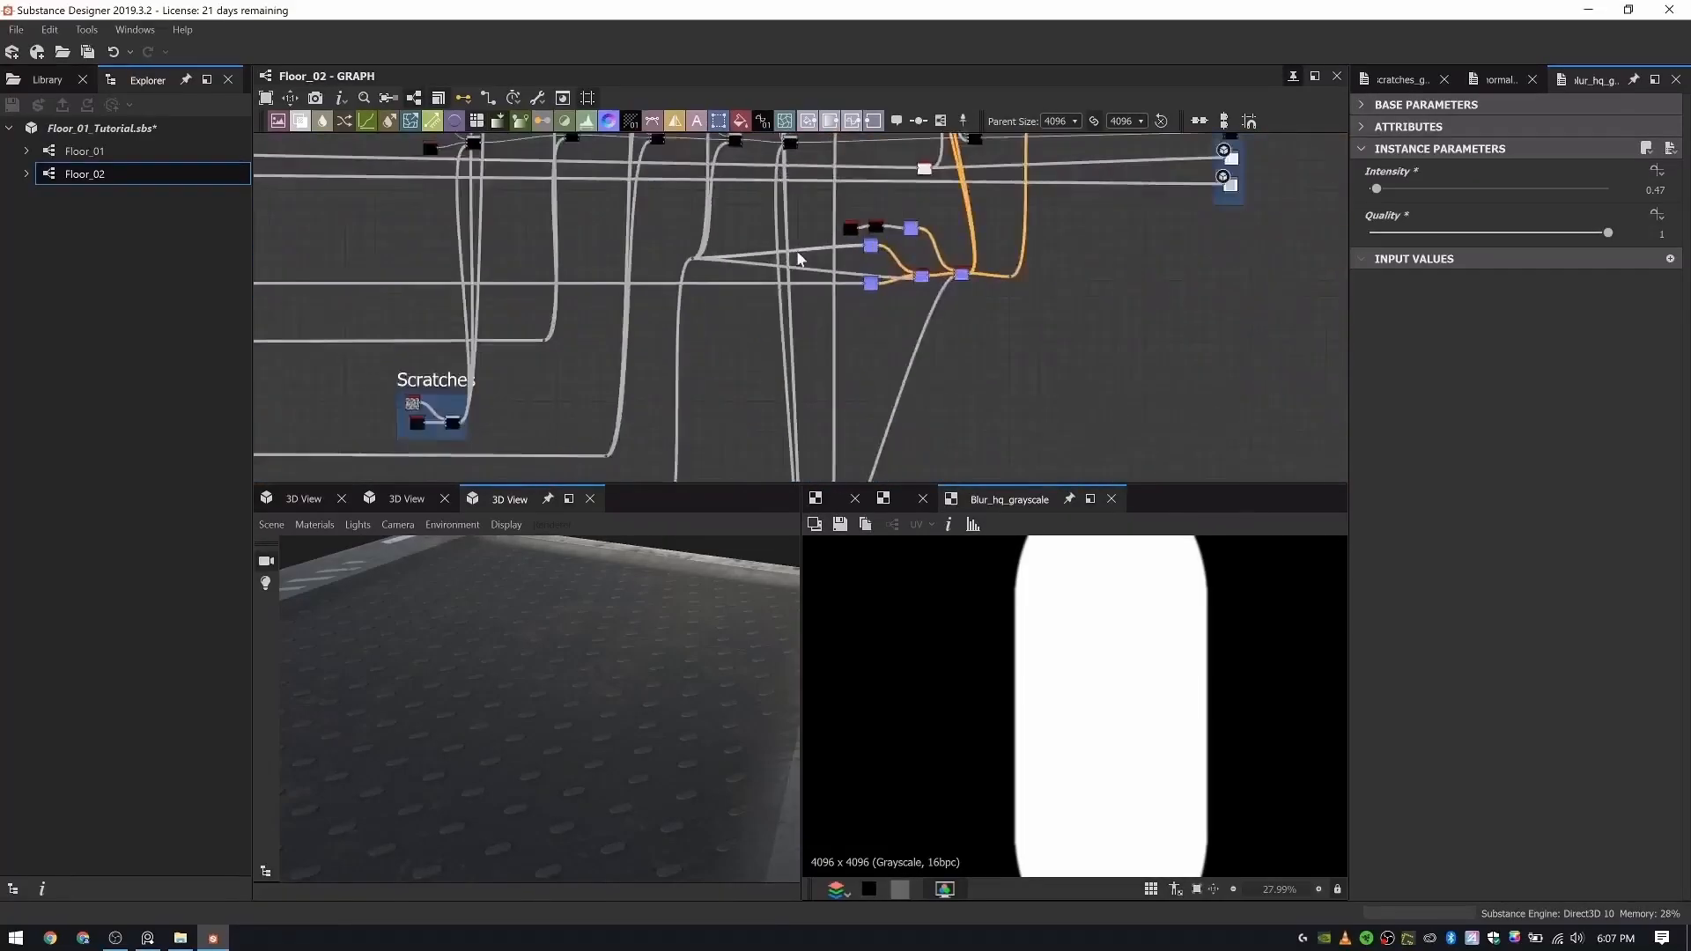
scroll(863, 258, "up", 6)
middle_click_drag(1006, 277, 930, 306)
left_click_drag(812, 244, 811, 296)
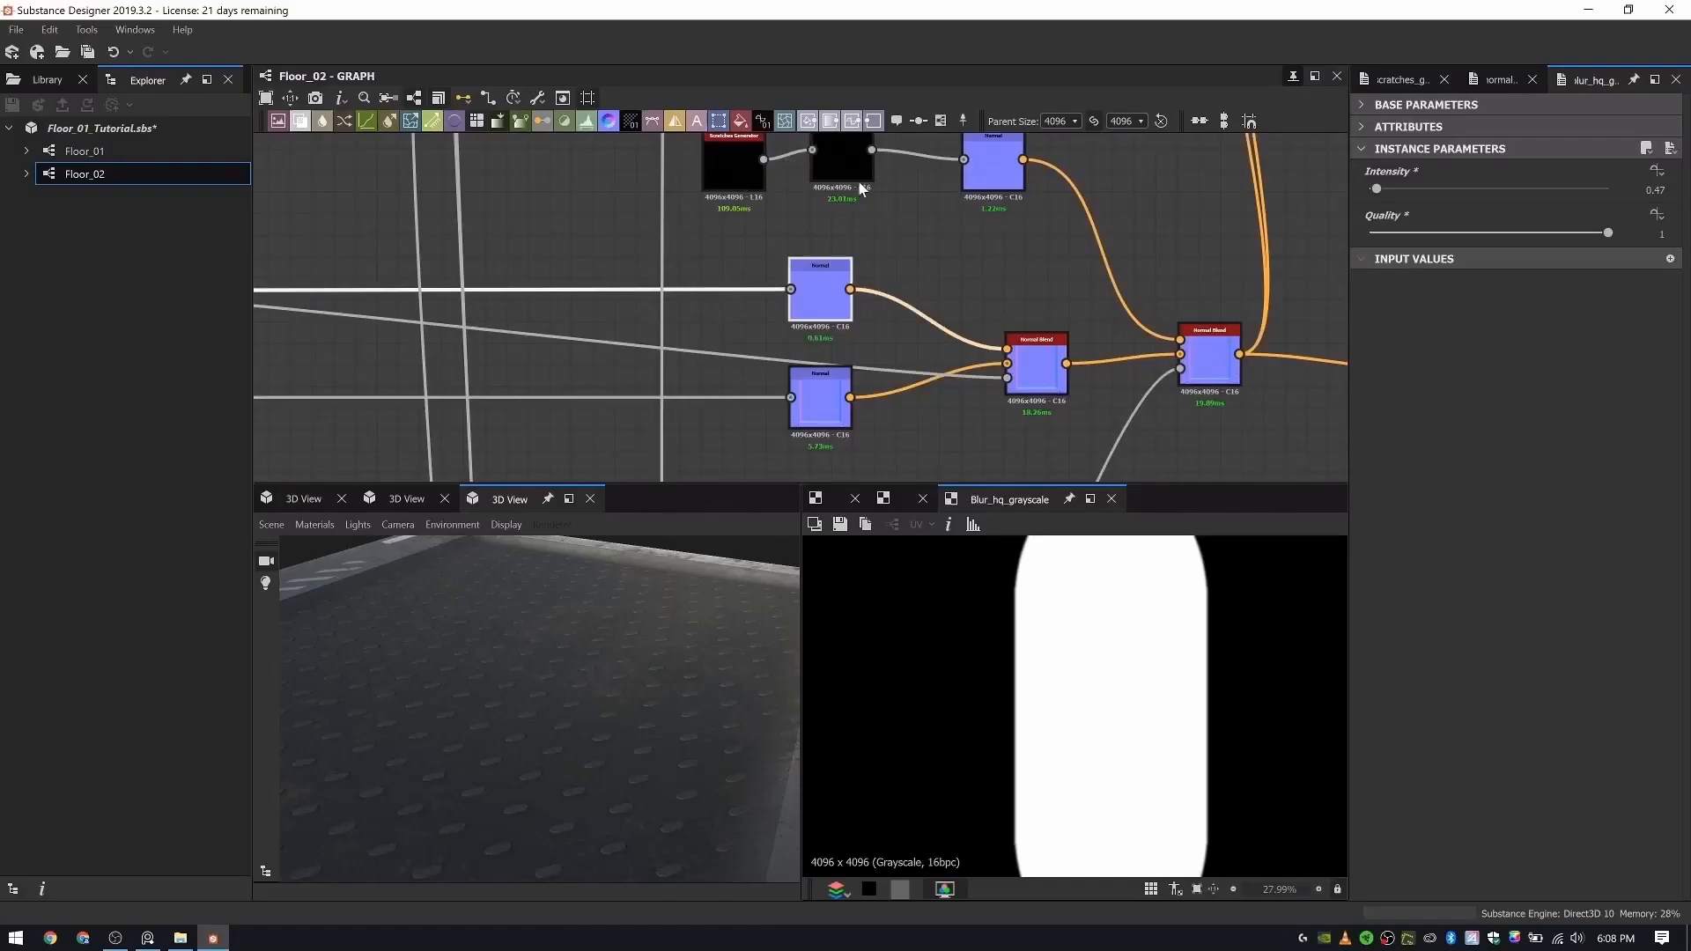
left_click_drag(847, 175, 847, 185)
left_click_drag(745, 176, 724, 177)
- Try an Opacity of 0.87 on the second Normal Blend, undo it, and set the Opacity to 0.23
double_click(976, 183)
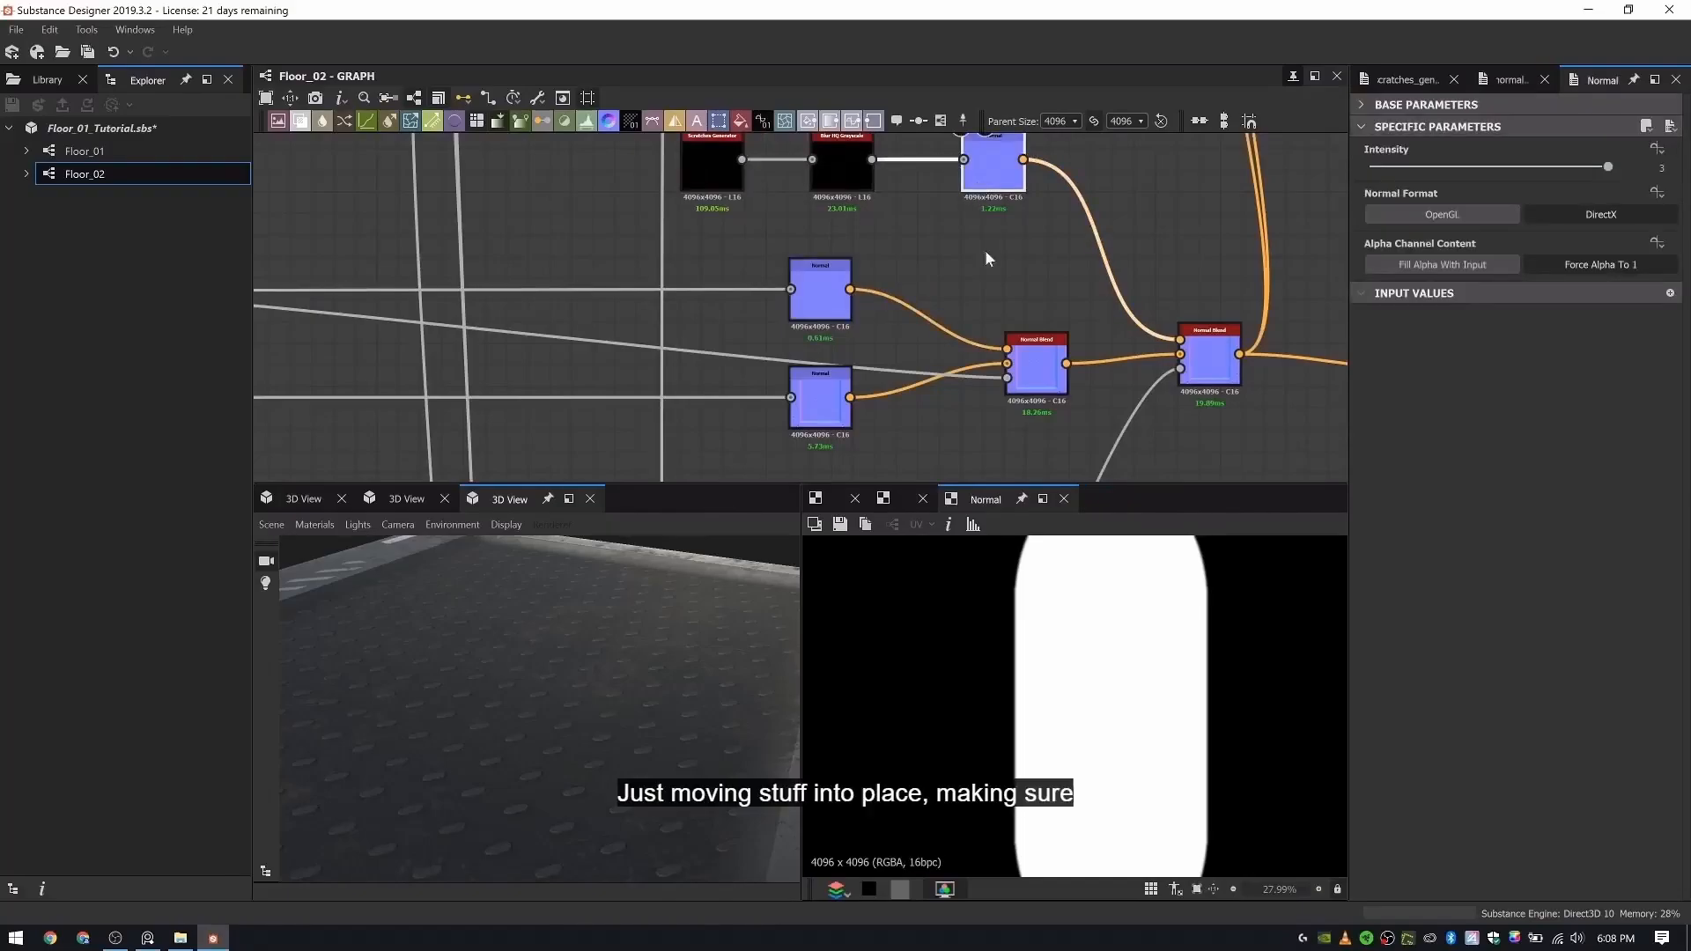
double_click(1214, 366)
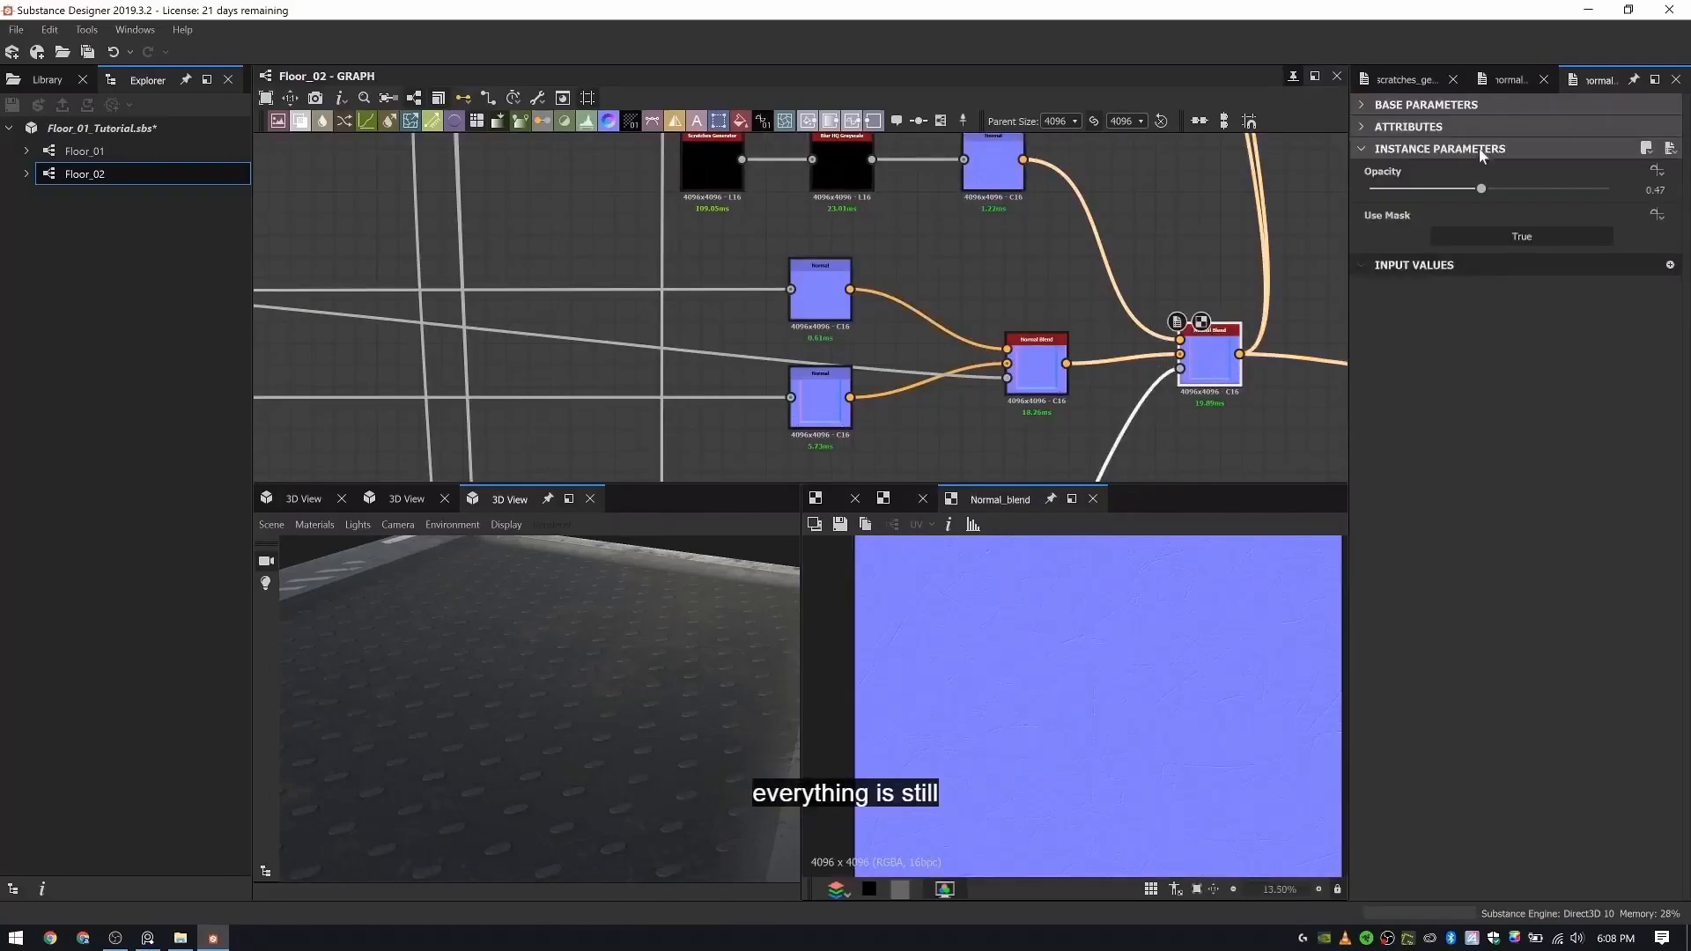
left_click_drag(1557, 185, 1577, 188)
left_click_drag(712, 626, 664, 627)
scroll(1107, 738, "up", 3)
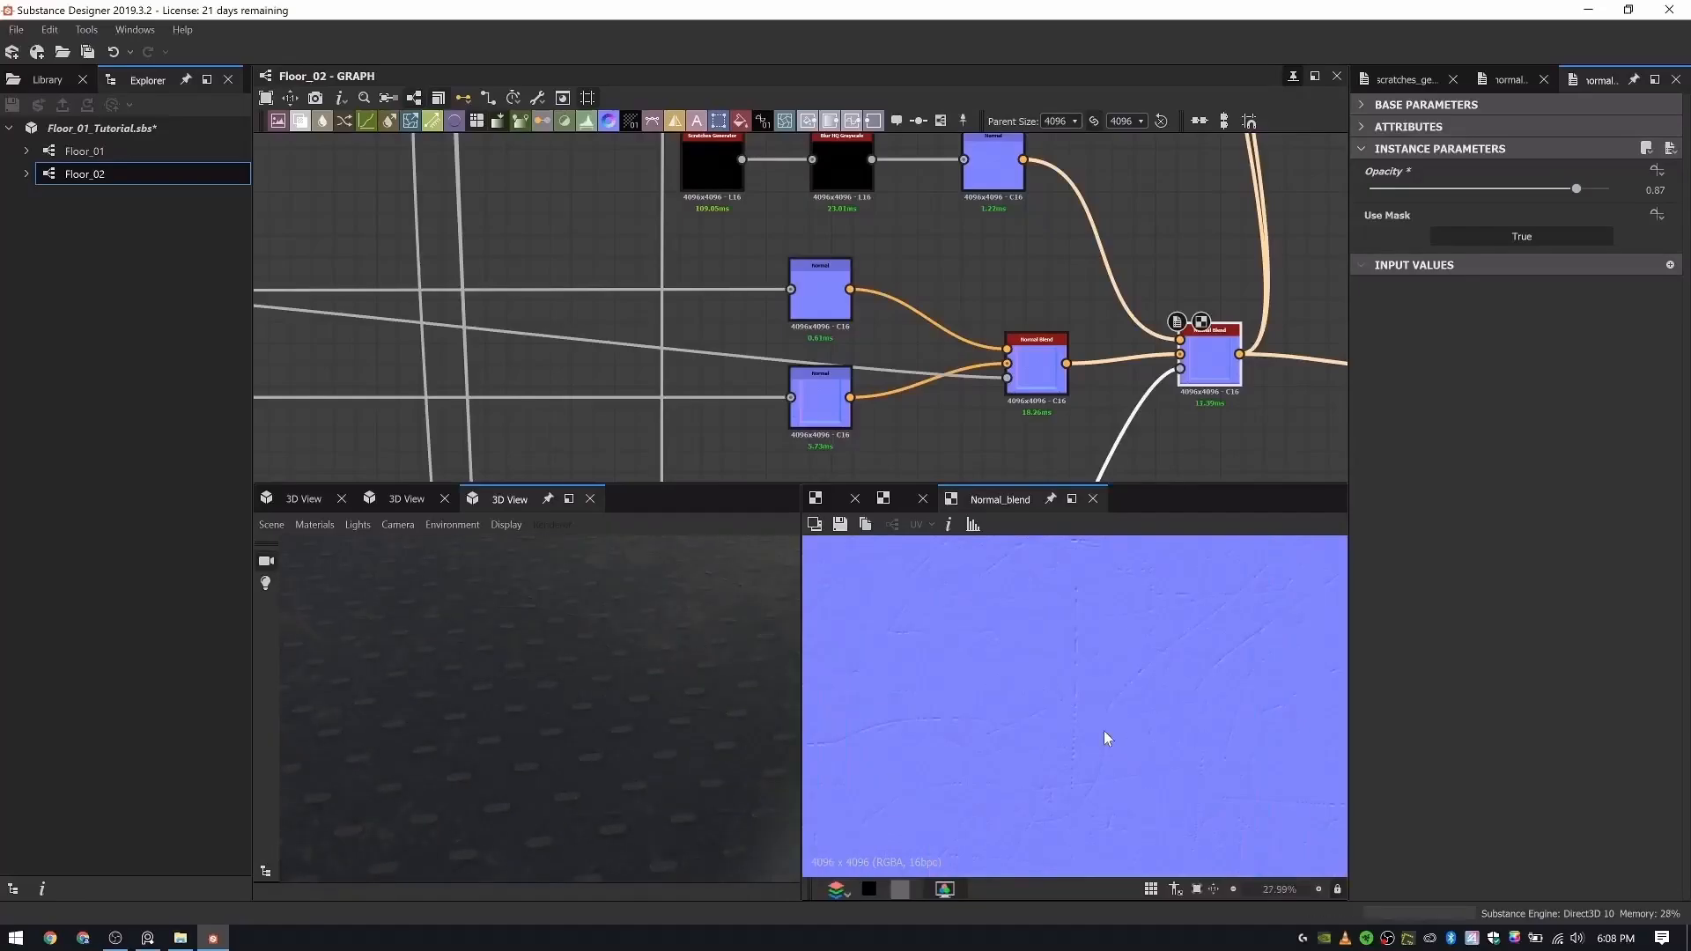
key("ctrl+z")
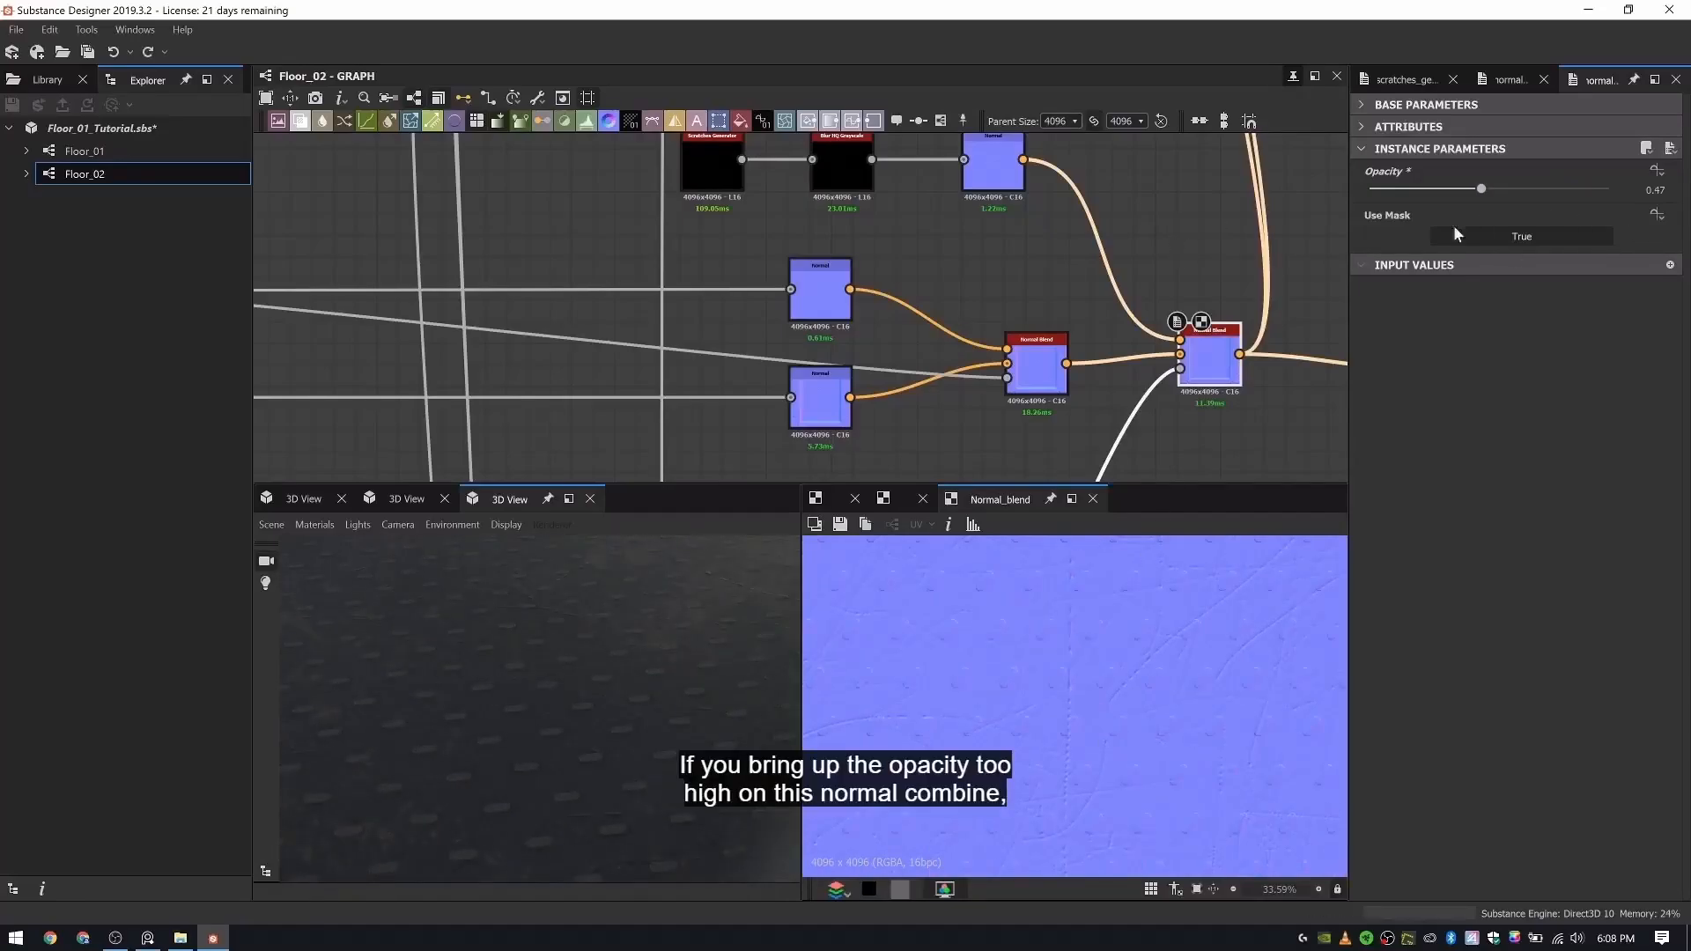
mouse_move(1422, 191)
left_mouse_down()
mouse_move(1380, 192)
mouse_move(1440, 186)
mouse_move(1426, 195)
left_mouse_up()
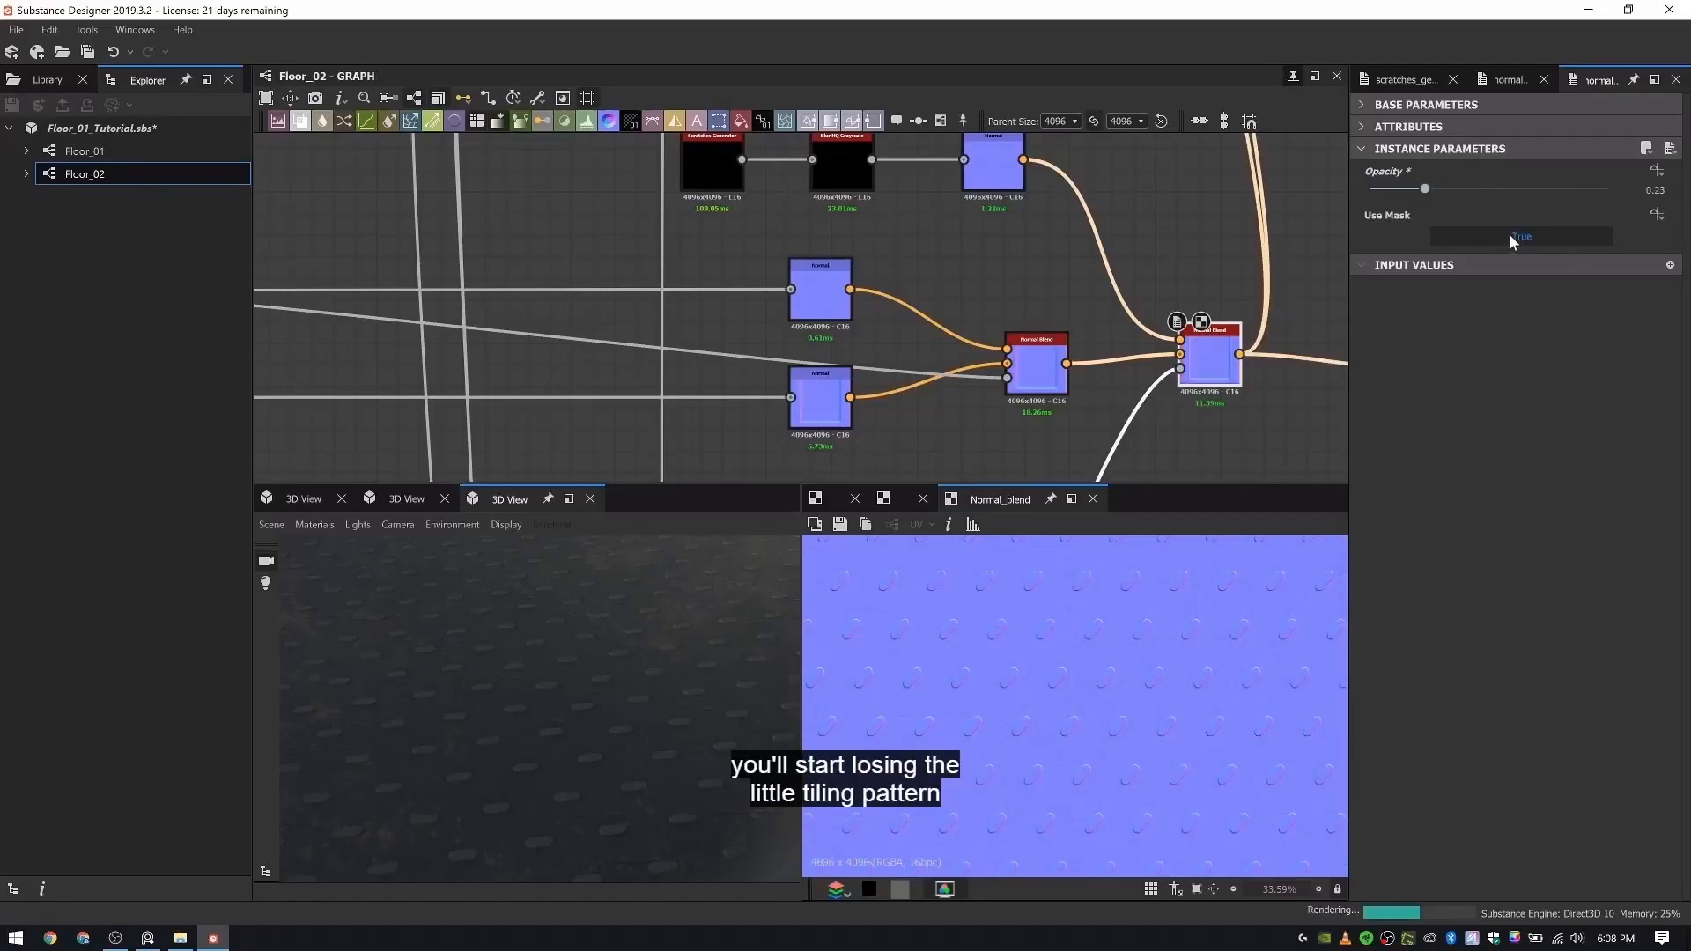
- Add a Normal Combine node above the second Normal Blend
middle_click_drag(1133, 170, 1043, 261)
key("space")
type("norm")
key("Down")
key("Down")
key("Down")
key("Down")
key("Down")
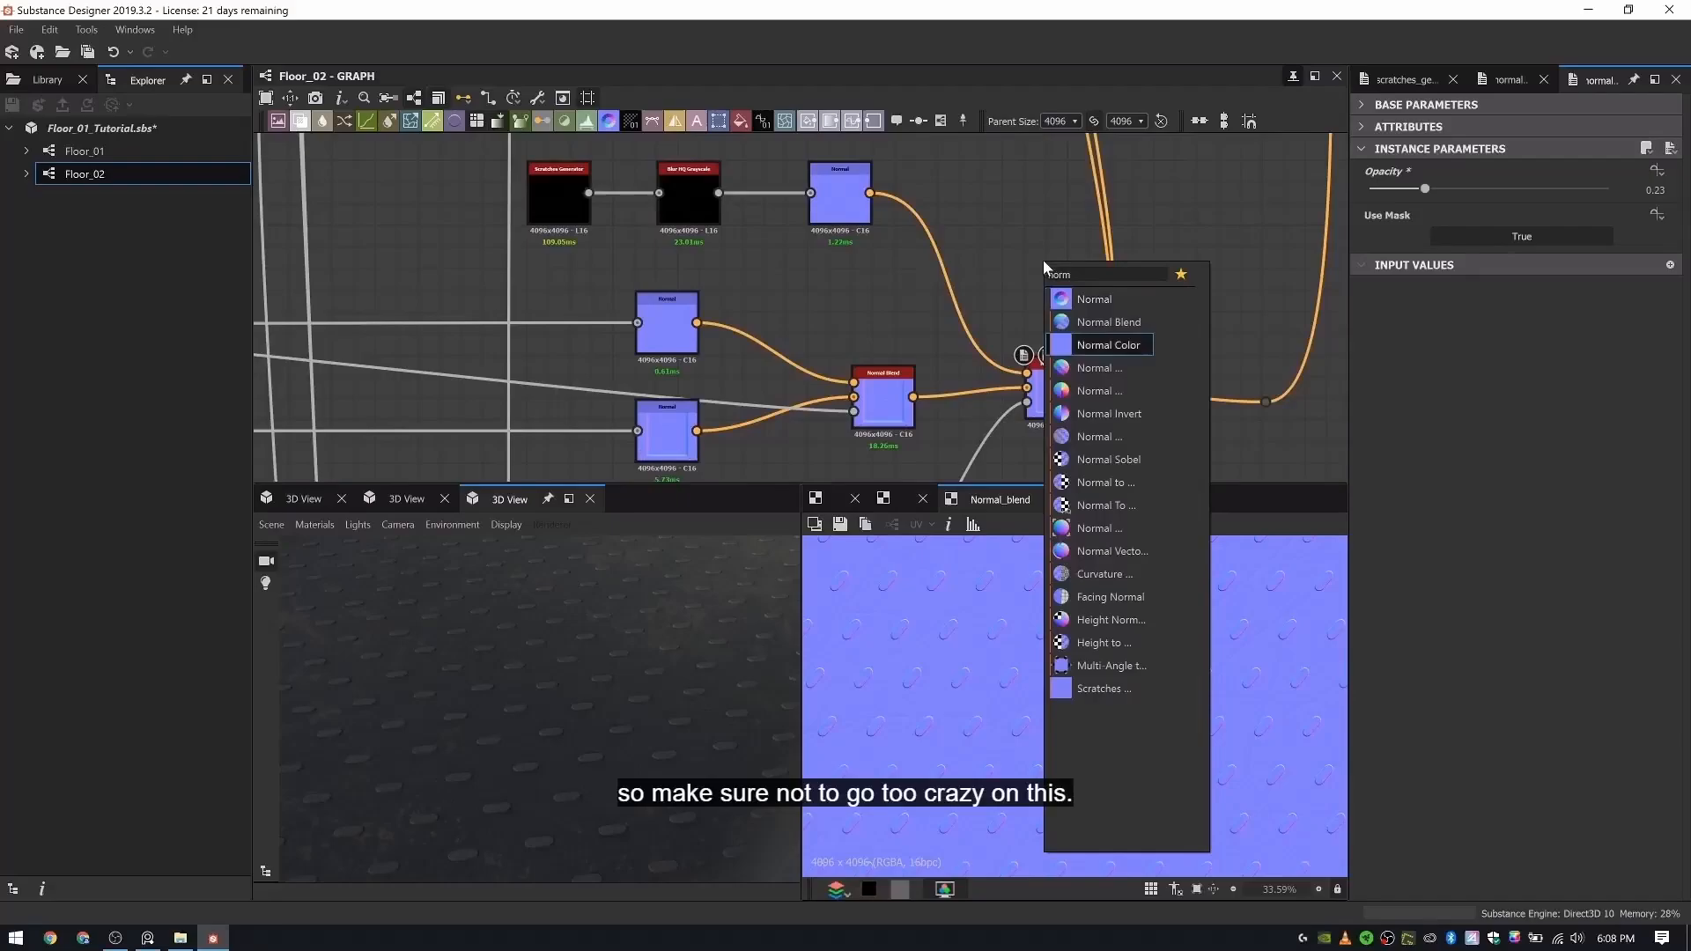
key("Up")
key("Up")
key("Up")
key("Up")
key("Up")
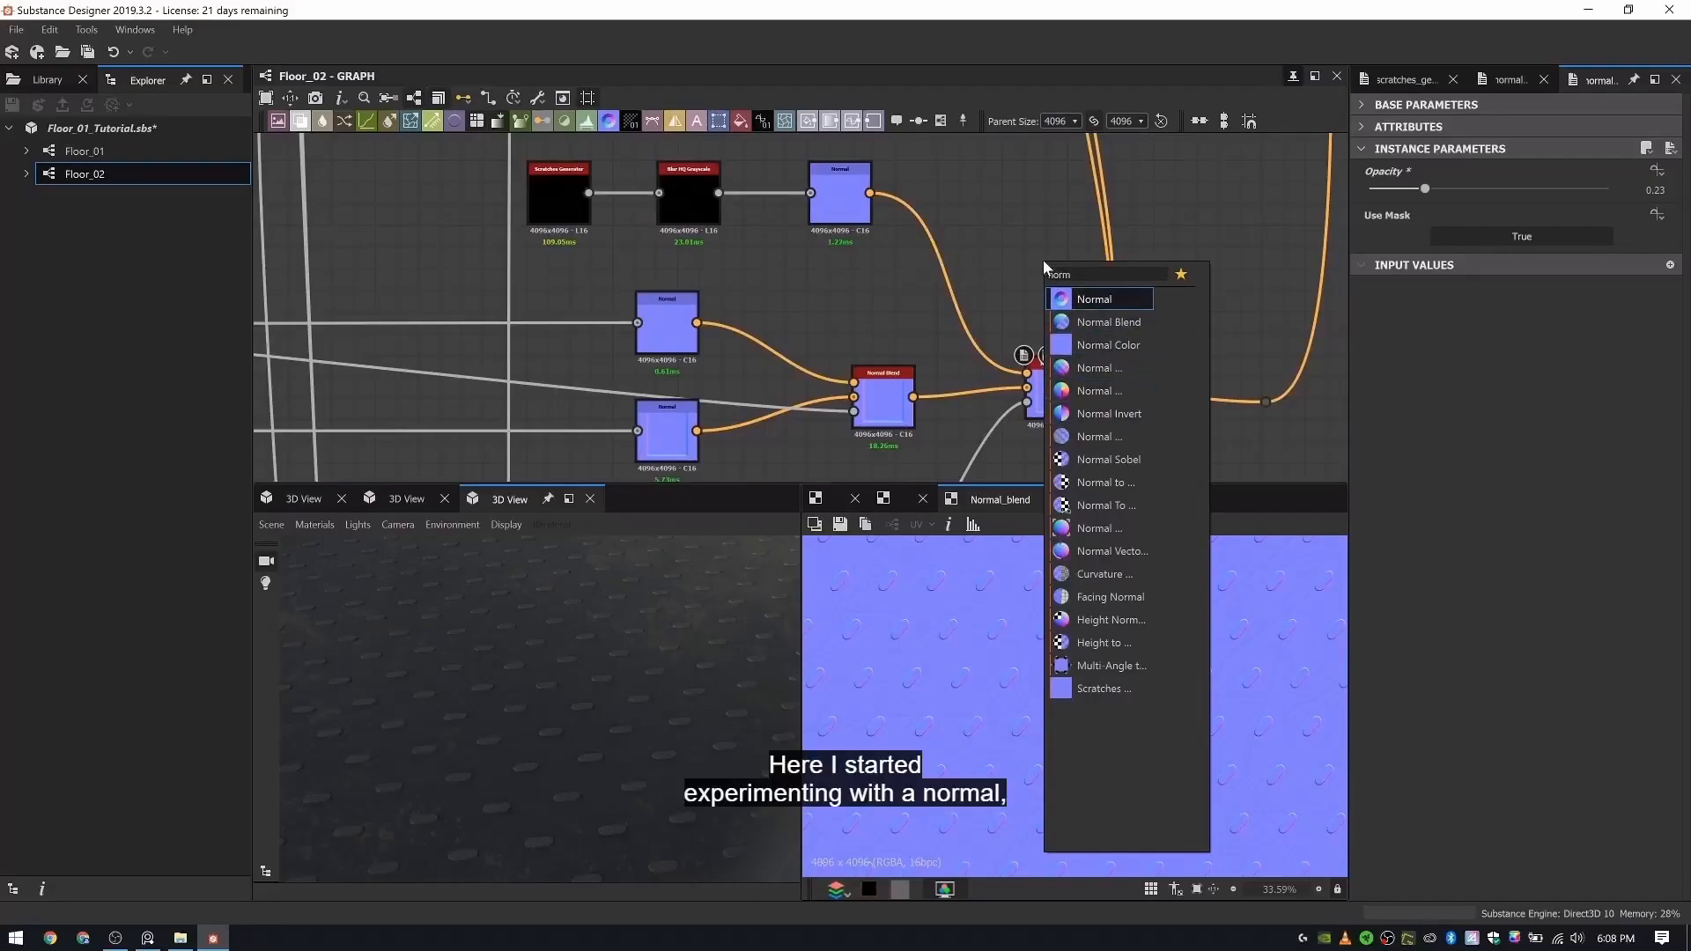
type("al com")
key("Return")
- Connect the first Normal Blend and the scratches' Normal to the Normal Combine and set its Technique to Detail Oriented (High Quality)
scroll(1053, 263, "up", 4)
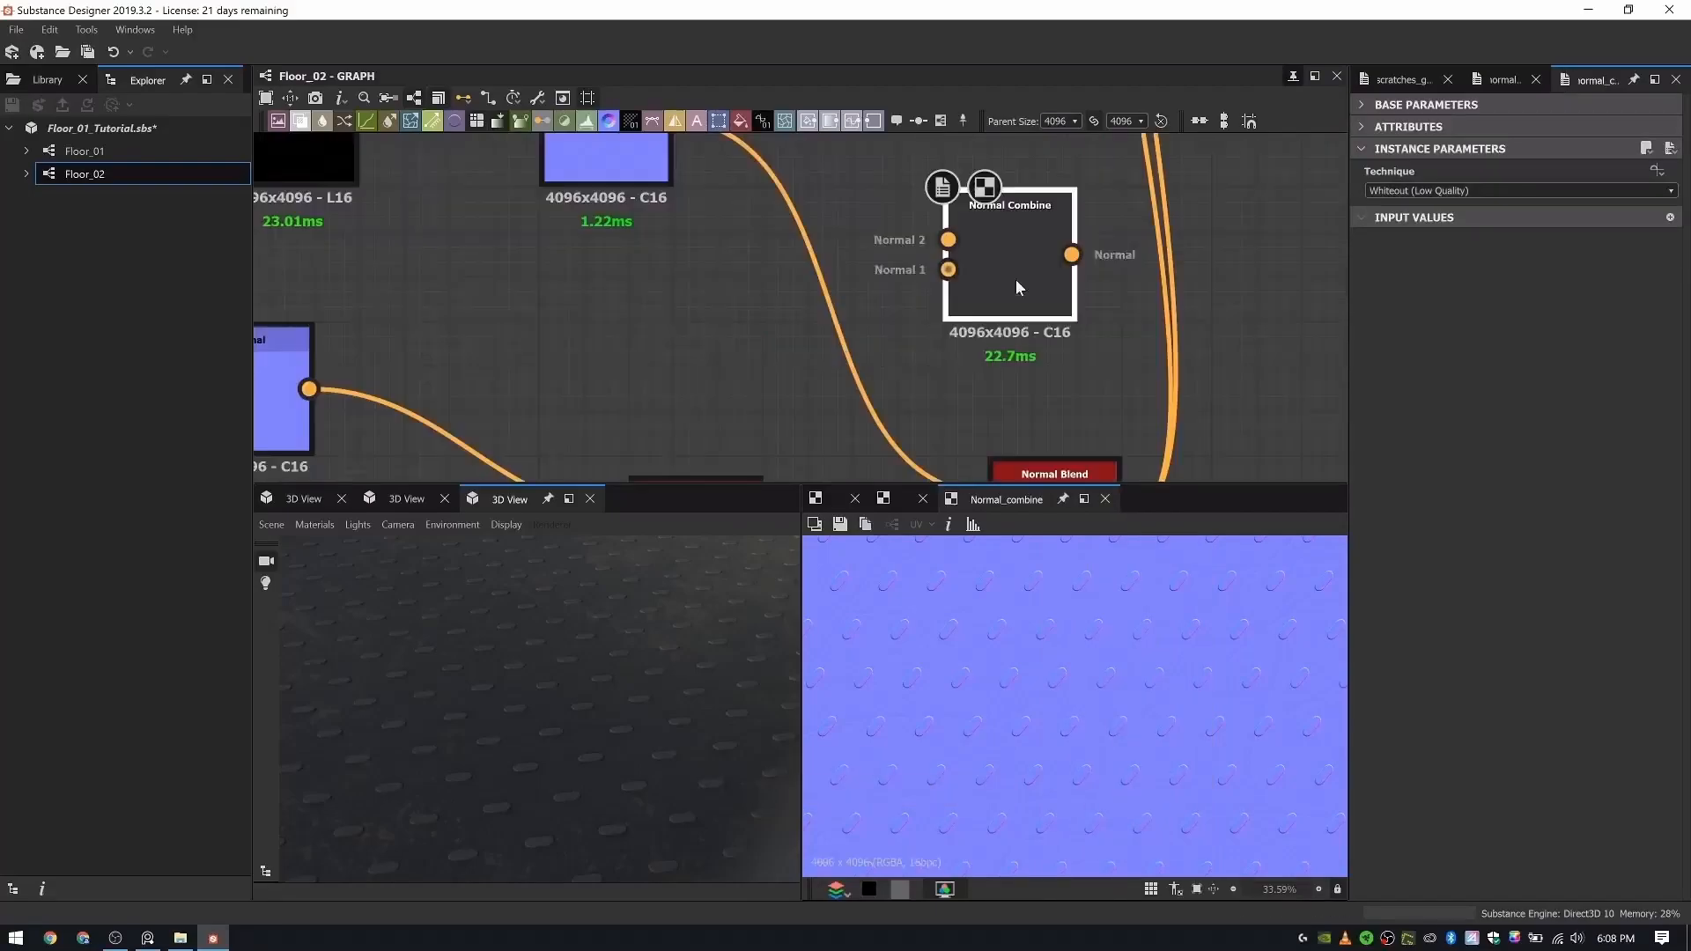
middle_click_drag(917, 283, 945, 185)
scroll(938, 231, "down", 2)
left_click_drag(787, 444, 968, 247)
left_click_drag(772, 147, 966, 230)
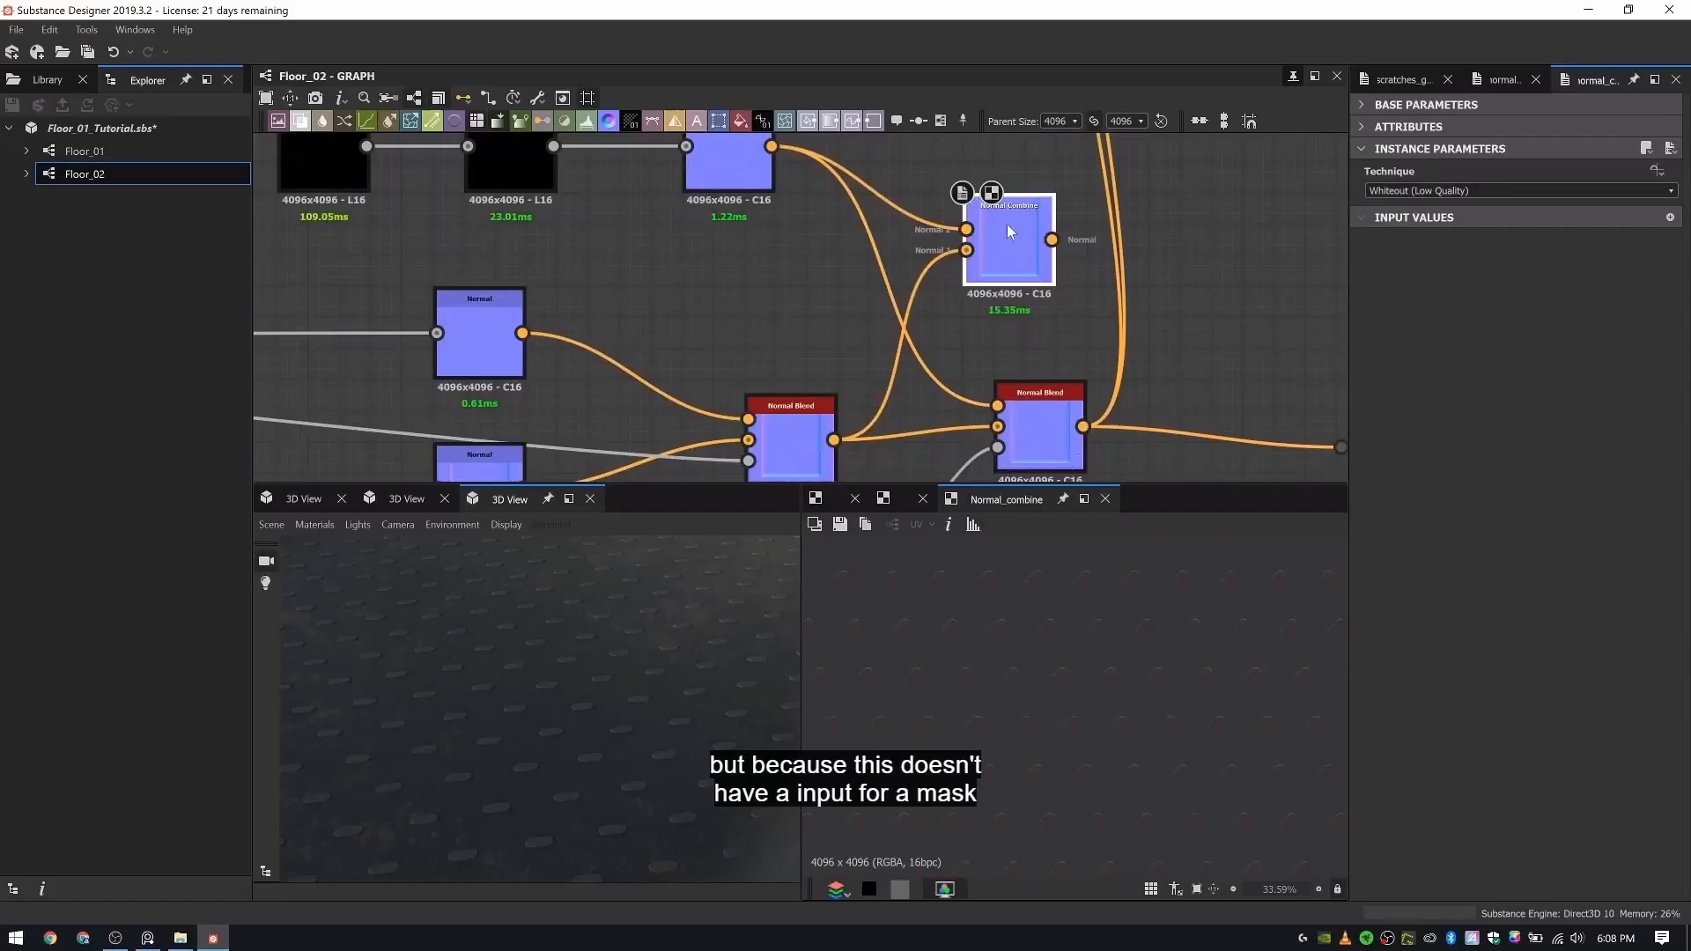
scroll(1453, 185, "down", 2)
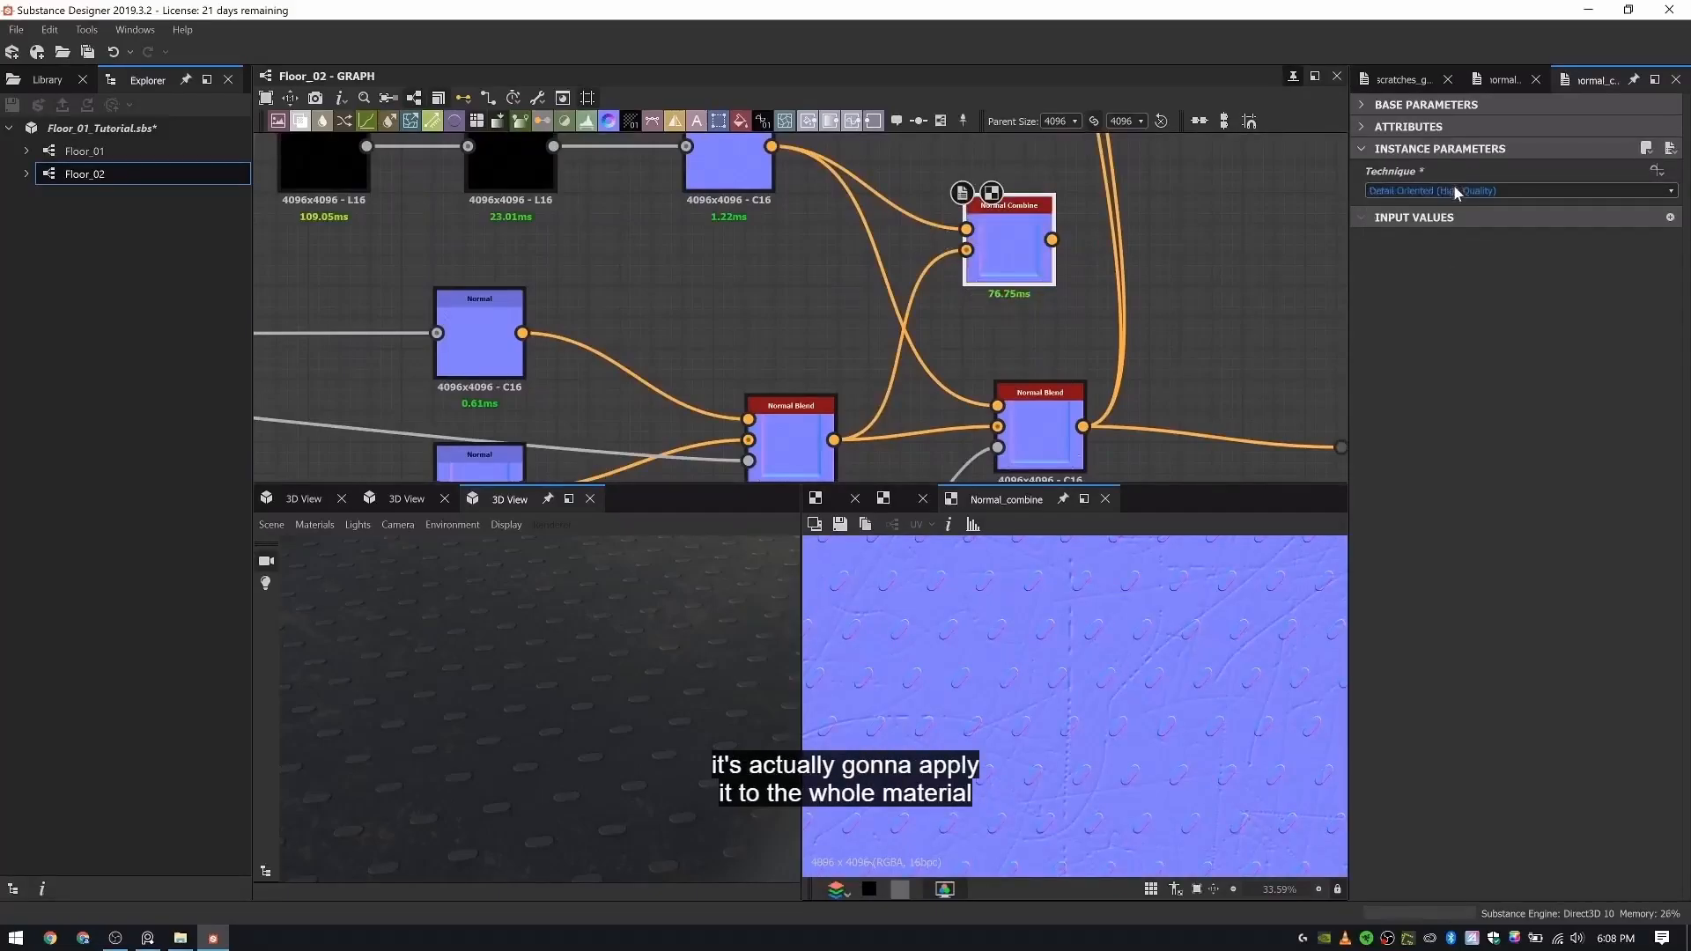
scroll(1457, 188, "up", 2)
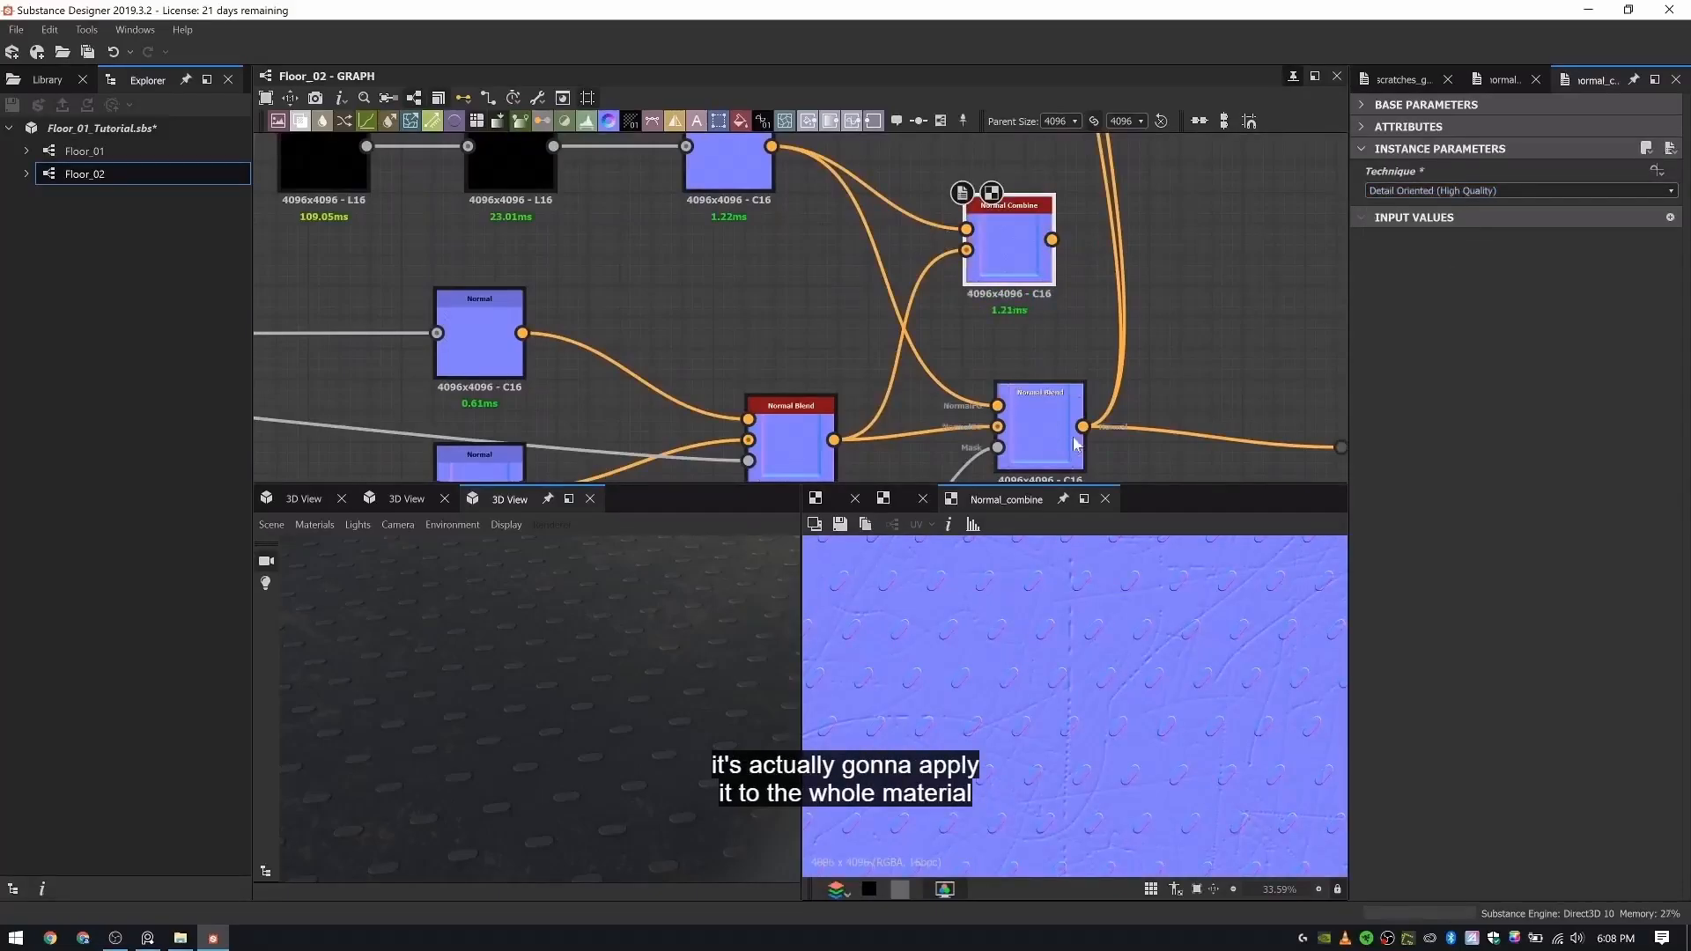
- Try feeding the downstream normal connections from the Normal Combine instead of the second Normal Blend, with the Normal Combine placed directly above it
left_click_drag(1077, 443, 1054, 248, "shift")
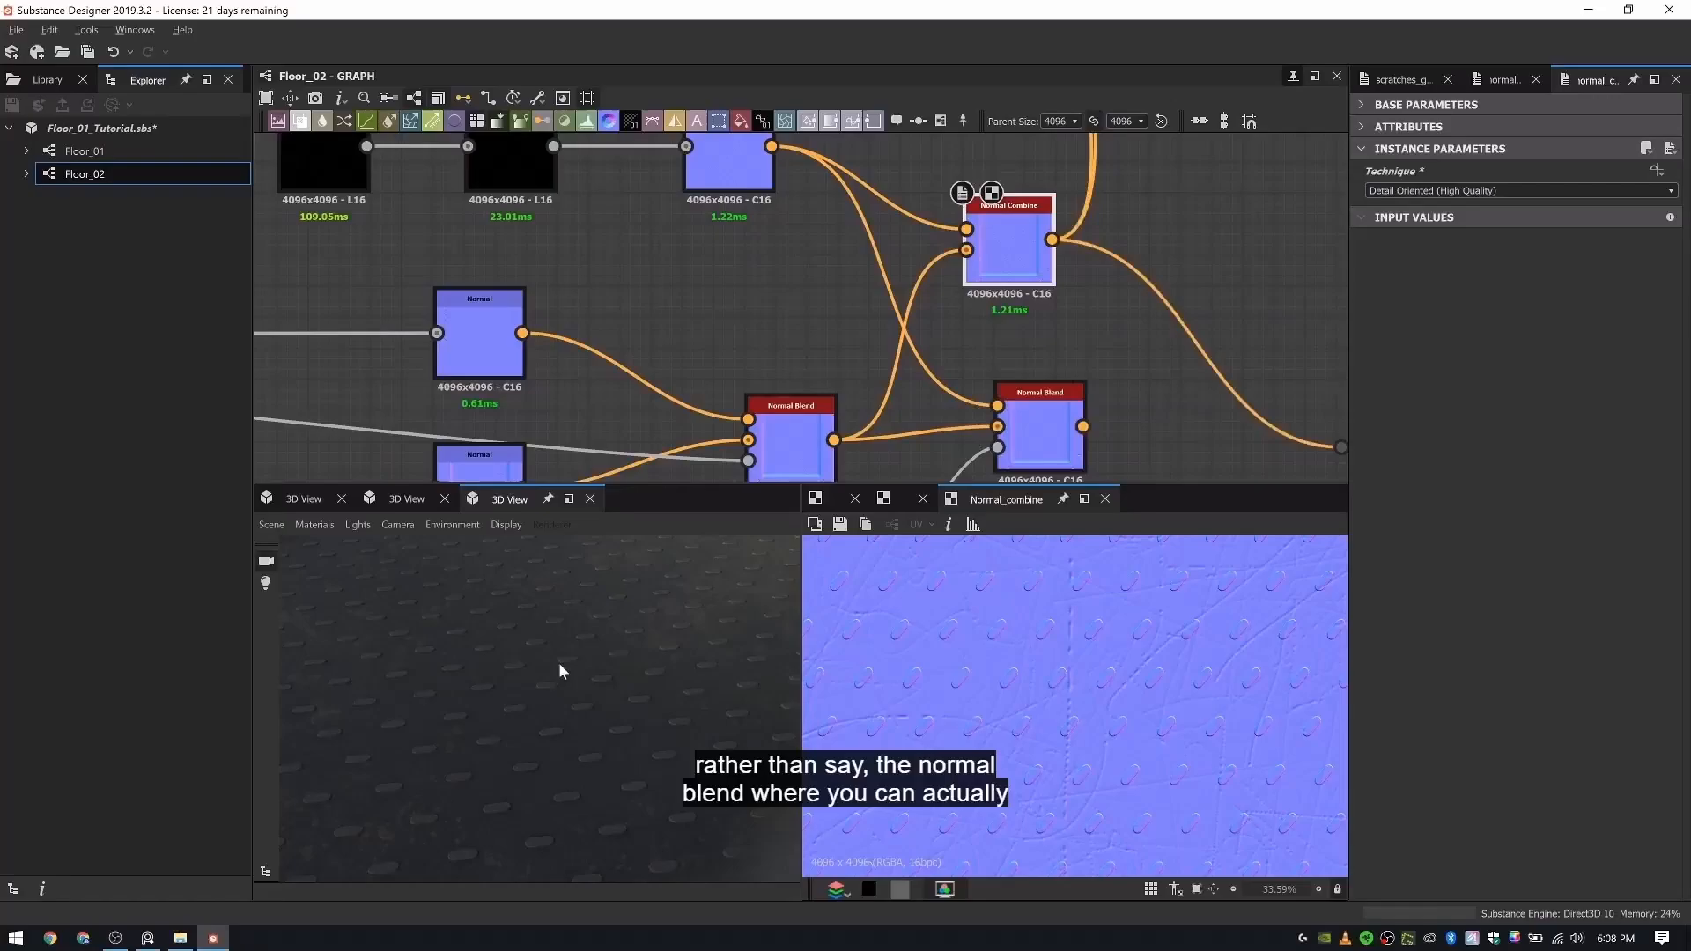
left_click_drag(555, 667, 653, 643)
left_click(1035, 429)
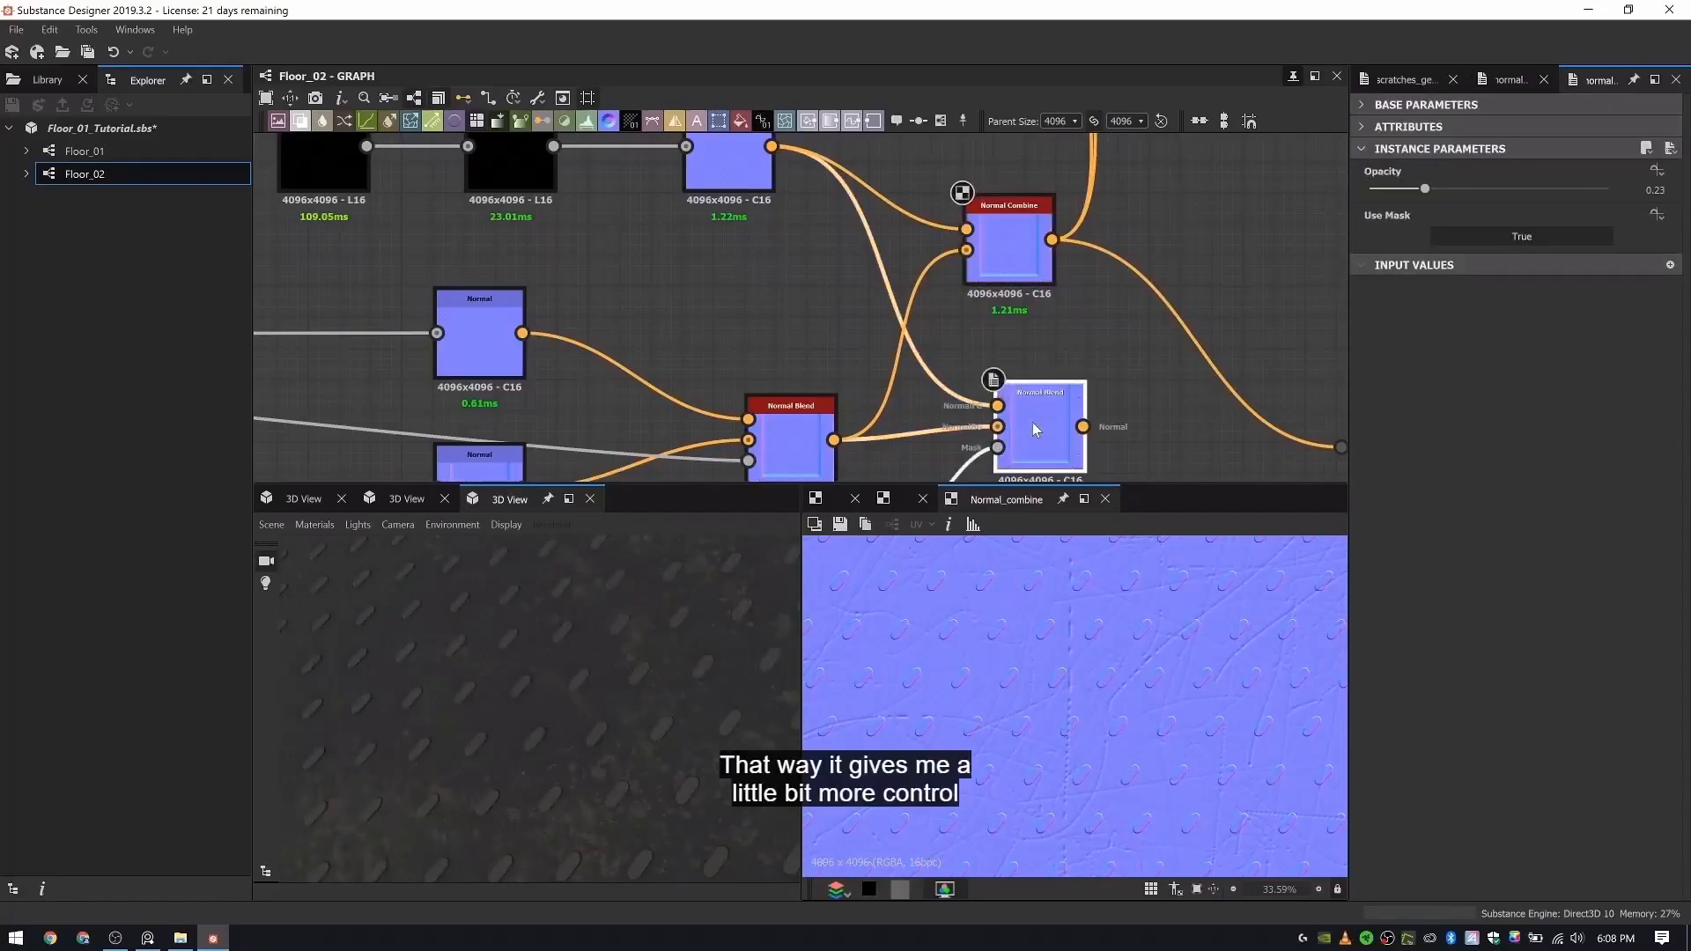
left_click_drag(992, 251, 1023, 233)
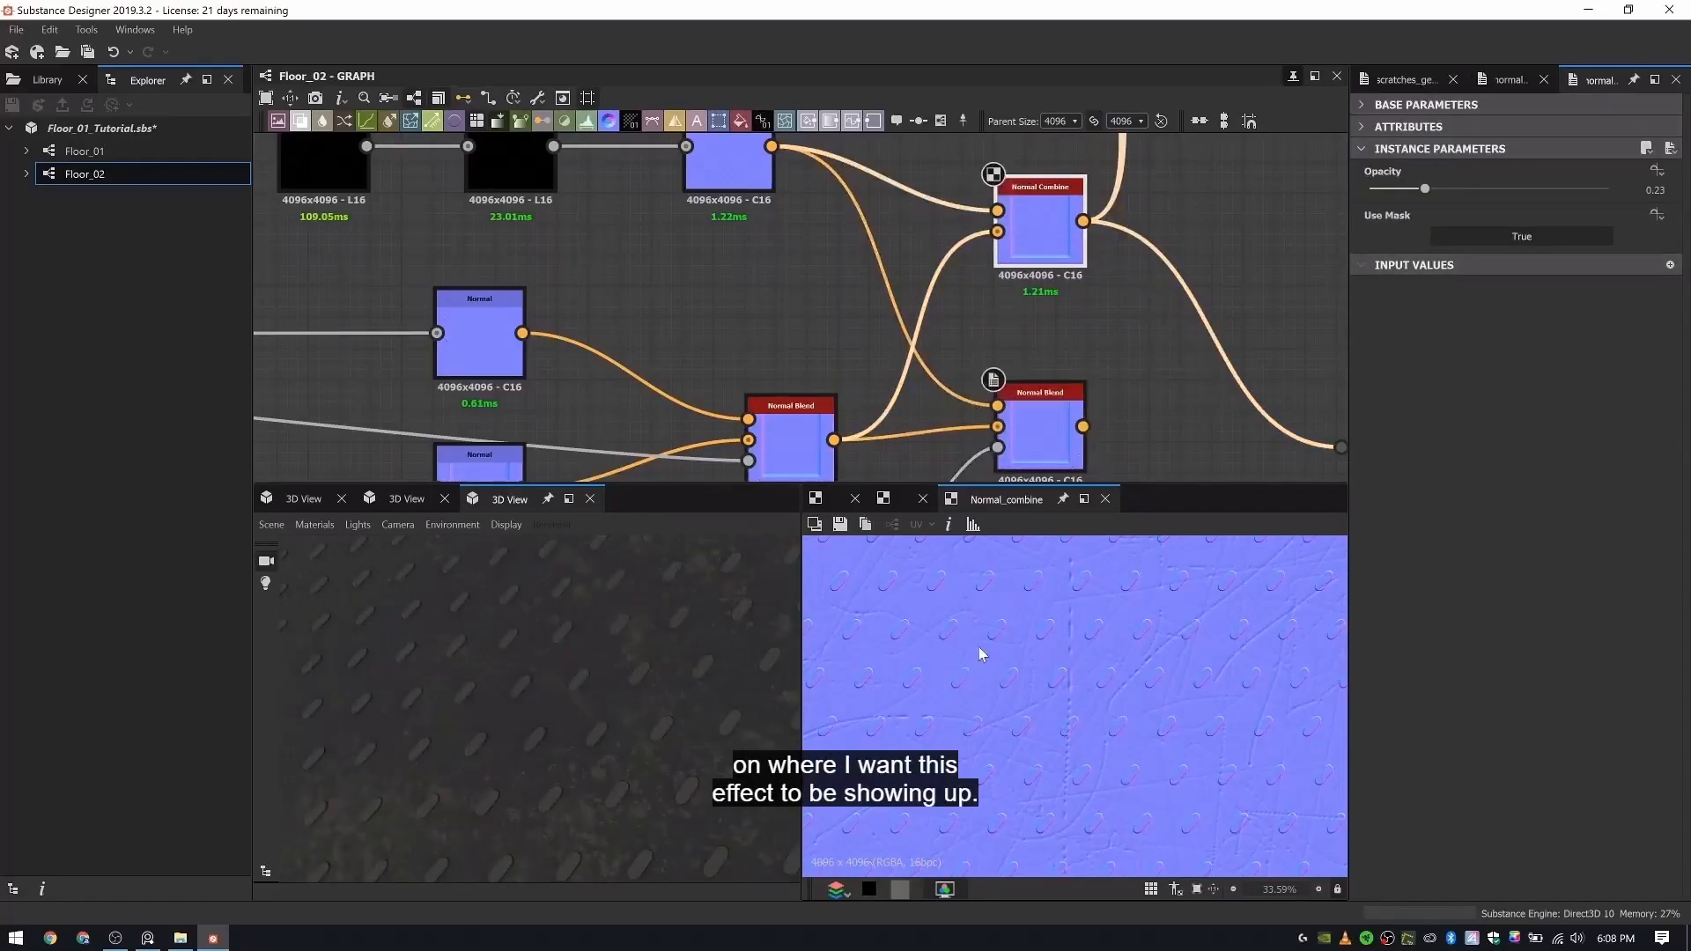
scroll(973, 651, "down", 5)
scroll(934, 668, "up", 6)
scroll(1030, 258, "down", 2)
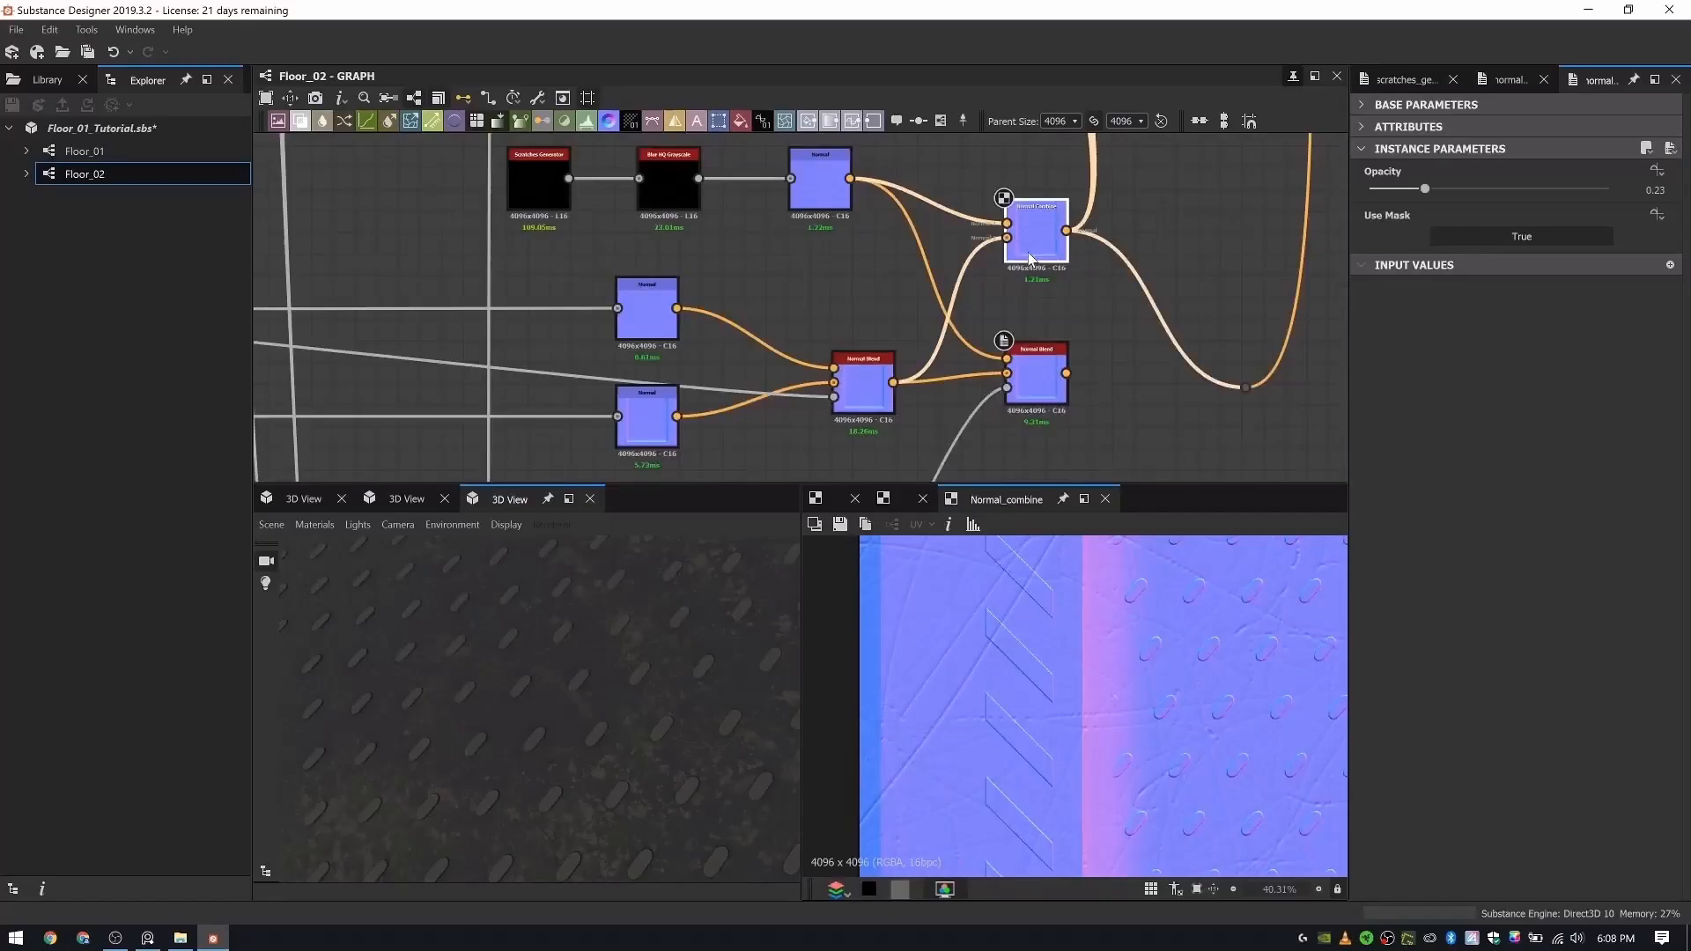
middle_click_drag(1029, 254, 1020, 210)
- Undo the rerouting of the normal output connections and delete the Normal Combine node
key("ctrl+z")
key("ctrl+z")
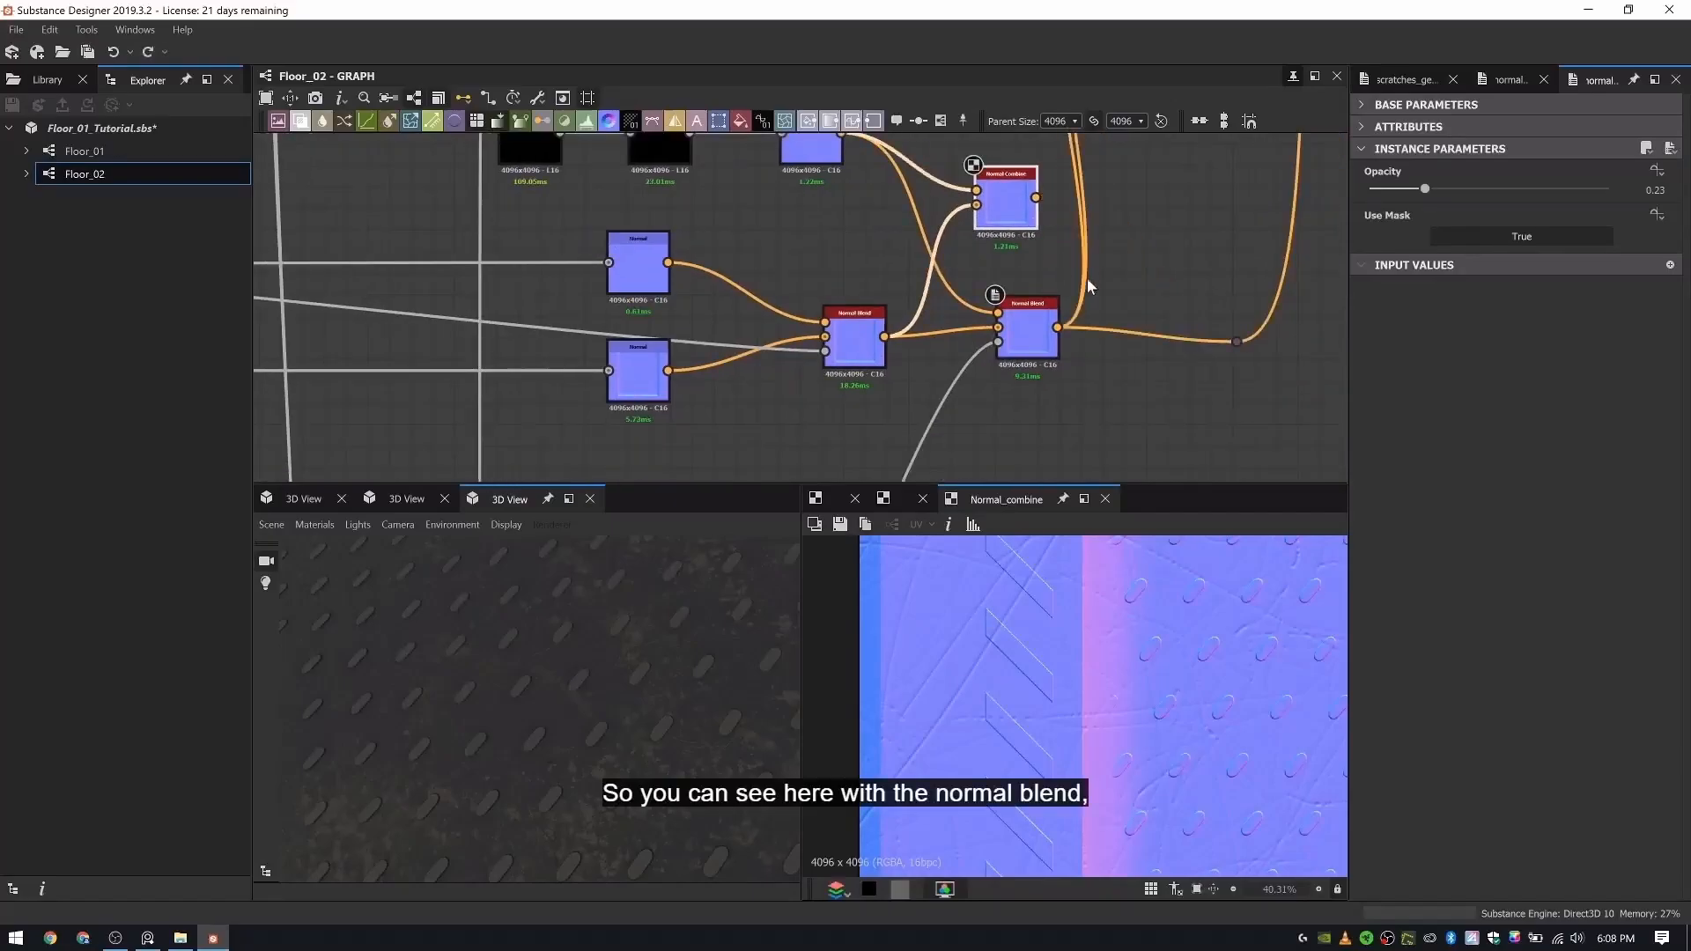
left_click(1012, 214)
key("Delete")
- Preview the second Normal Blend in the 2D view and set the scratches' Normal node Intensity to 20
double_click(1035, 333)
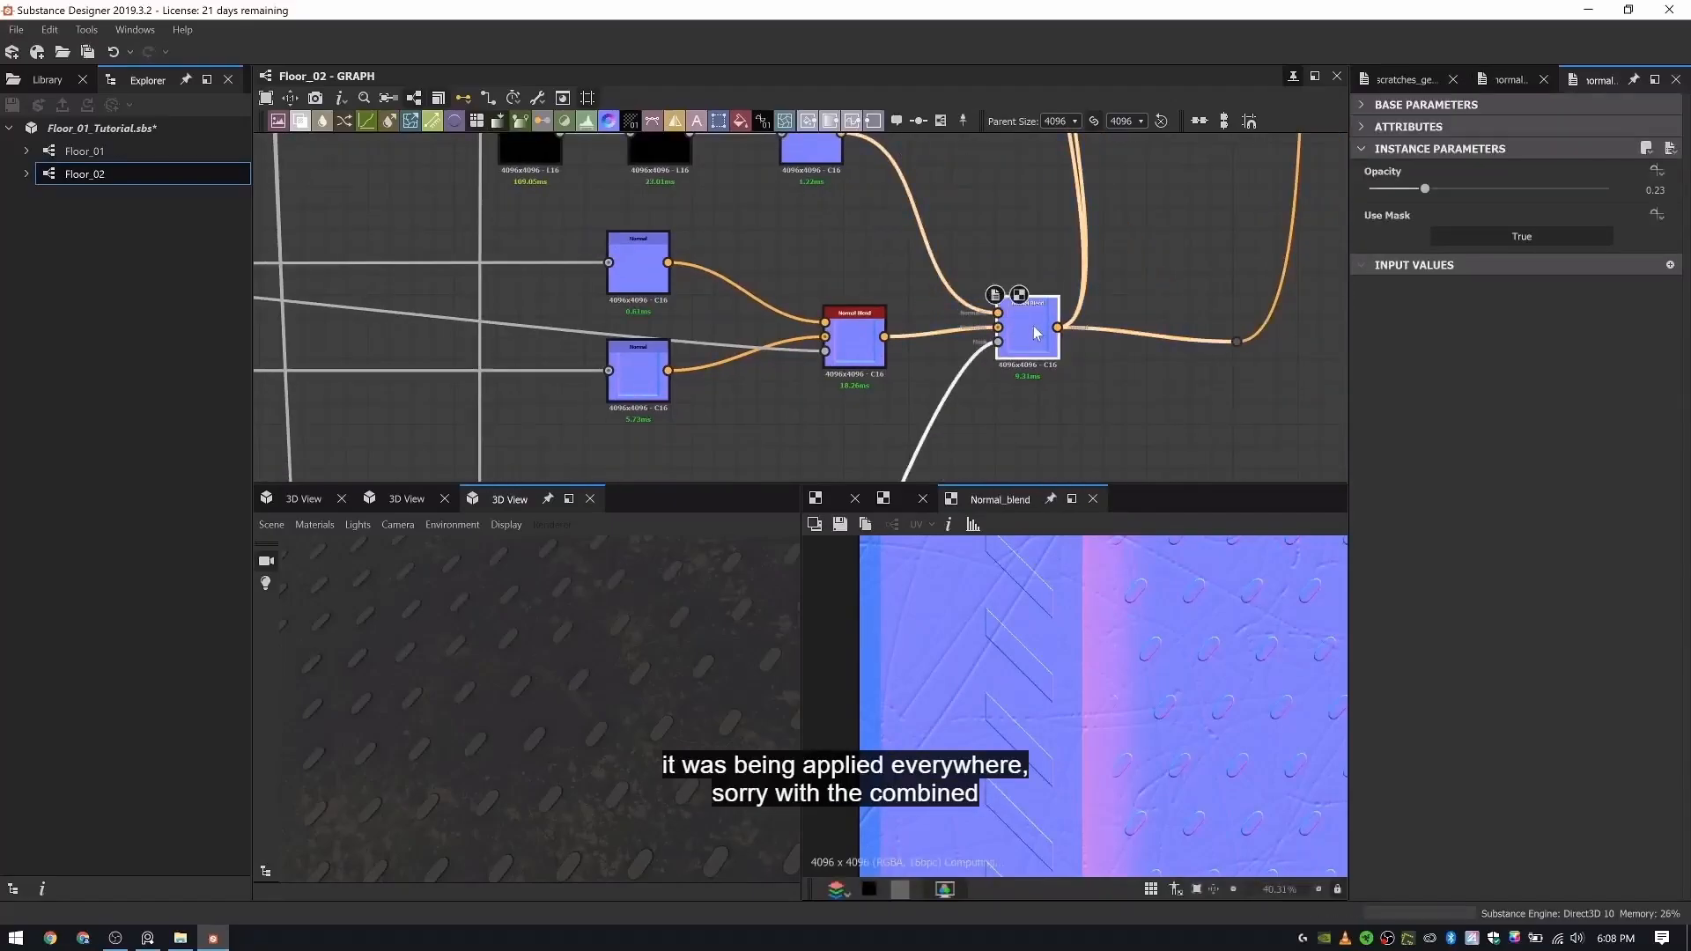
scroll(573, 661, "up", 3)
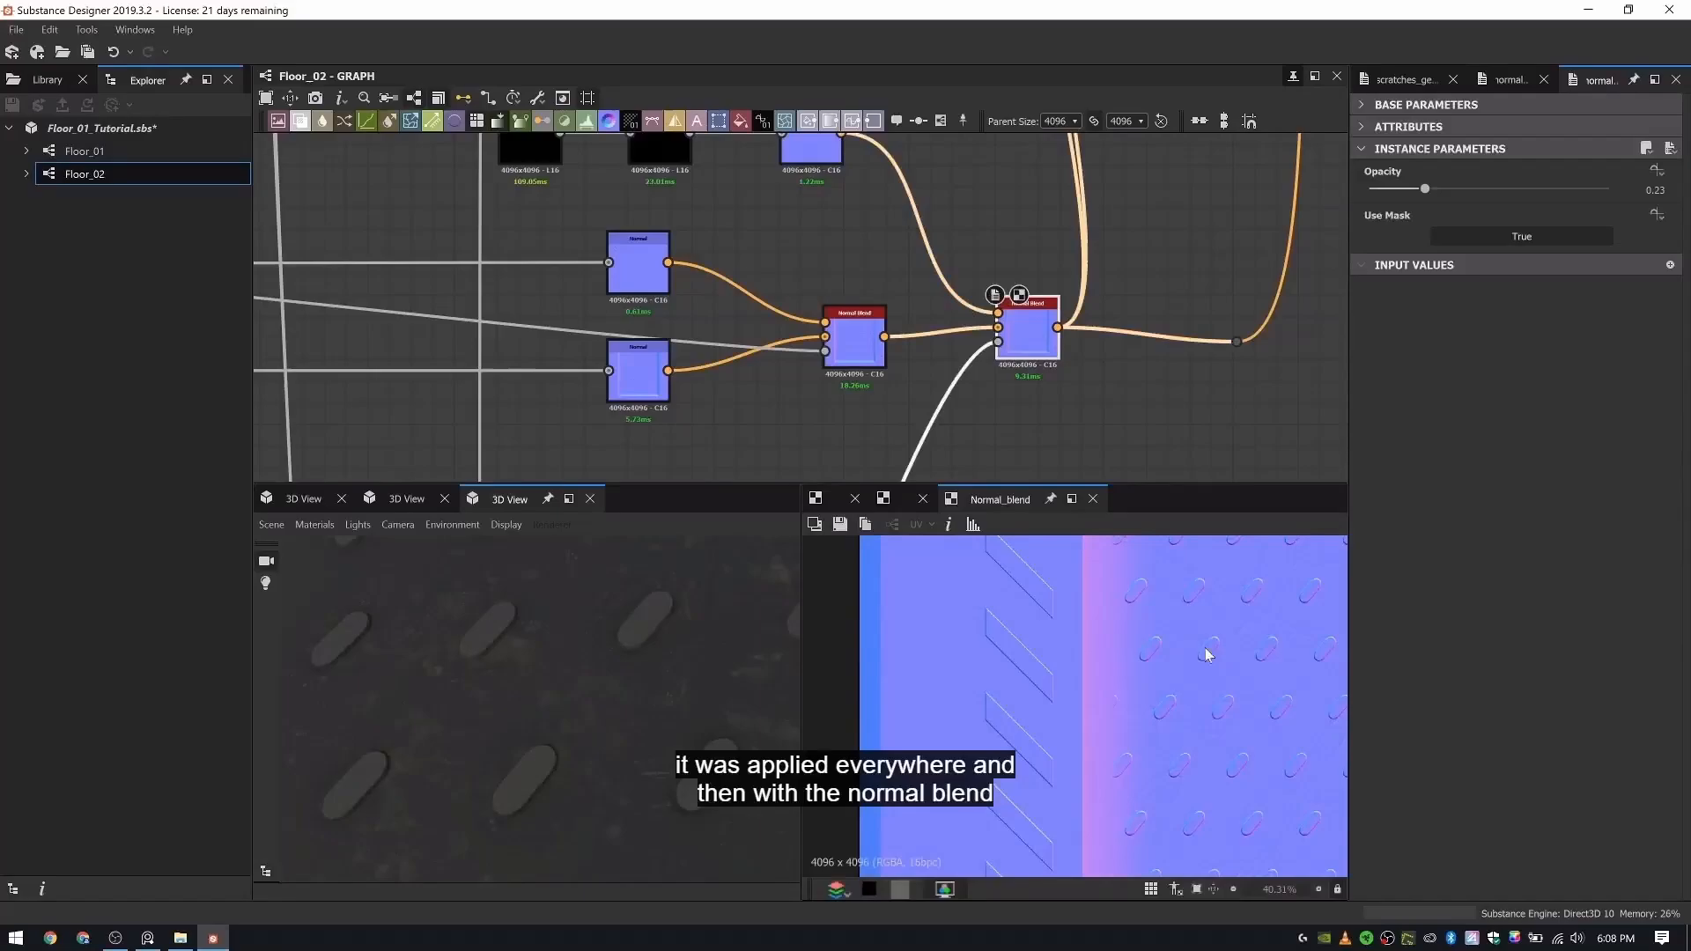
middle_click_drag(1172, 657, 1090, 661)
left_click(810, 151)
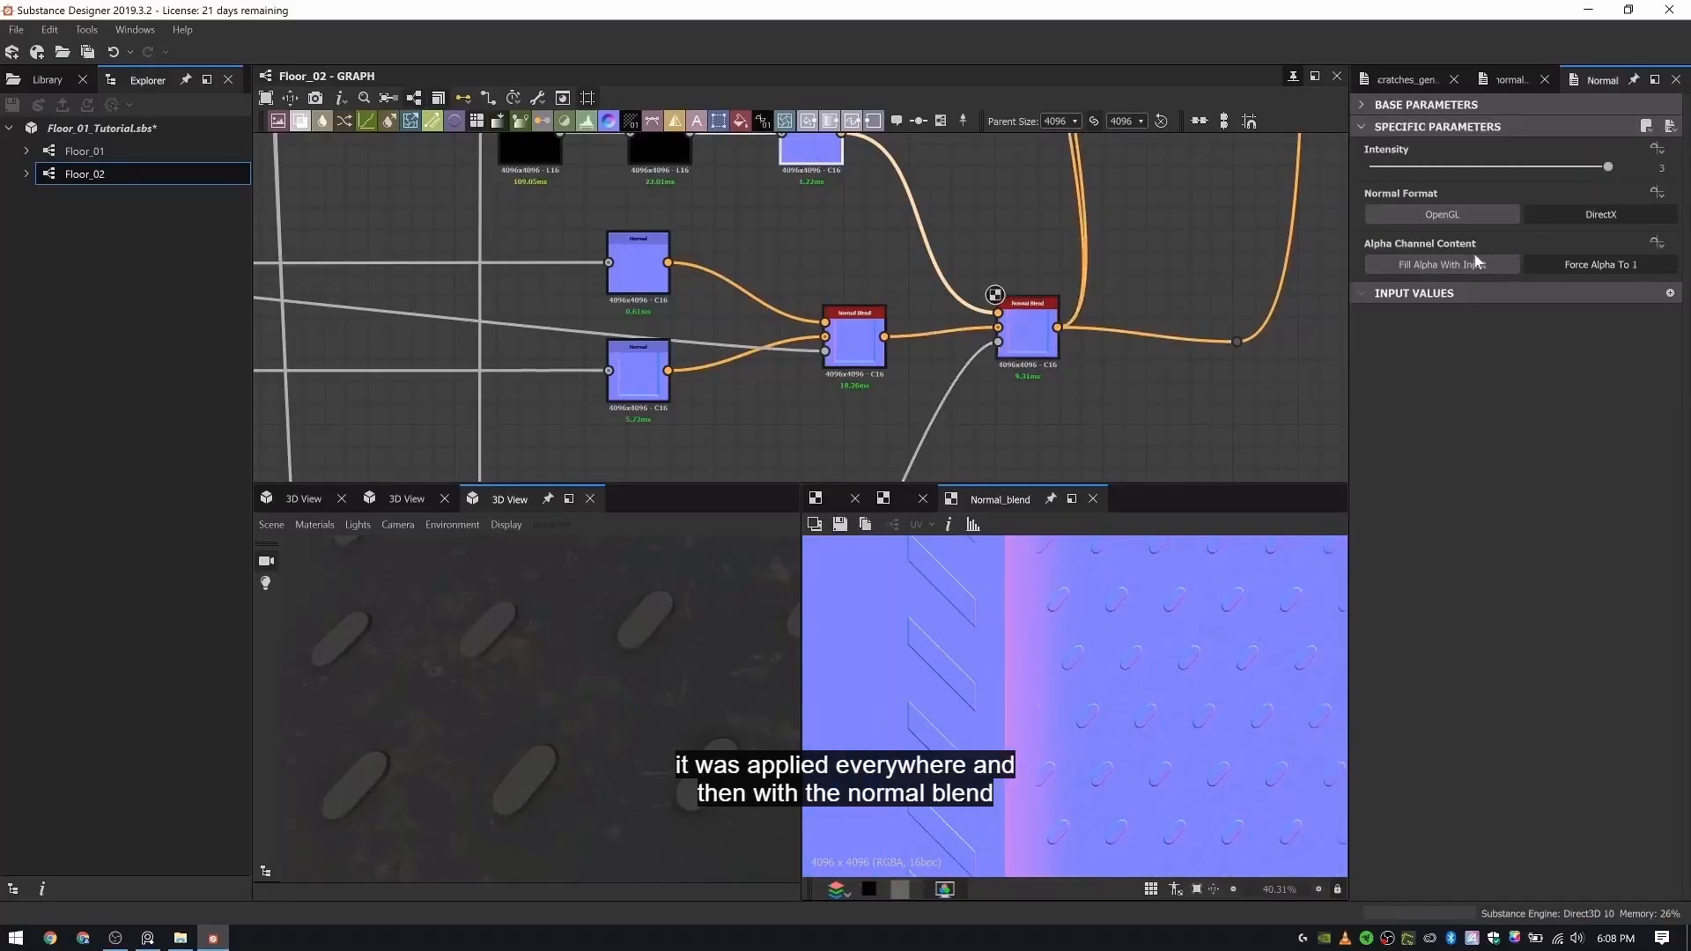
type("20")
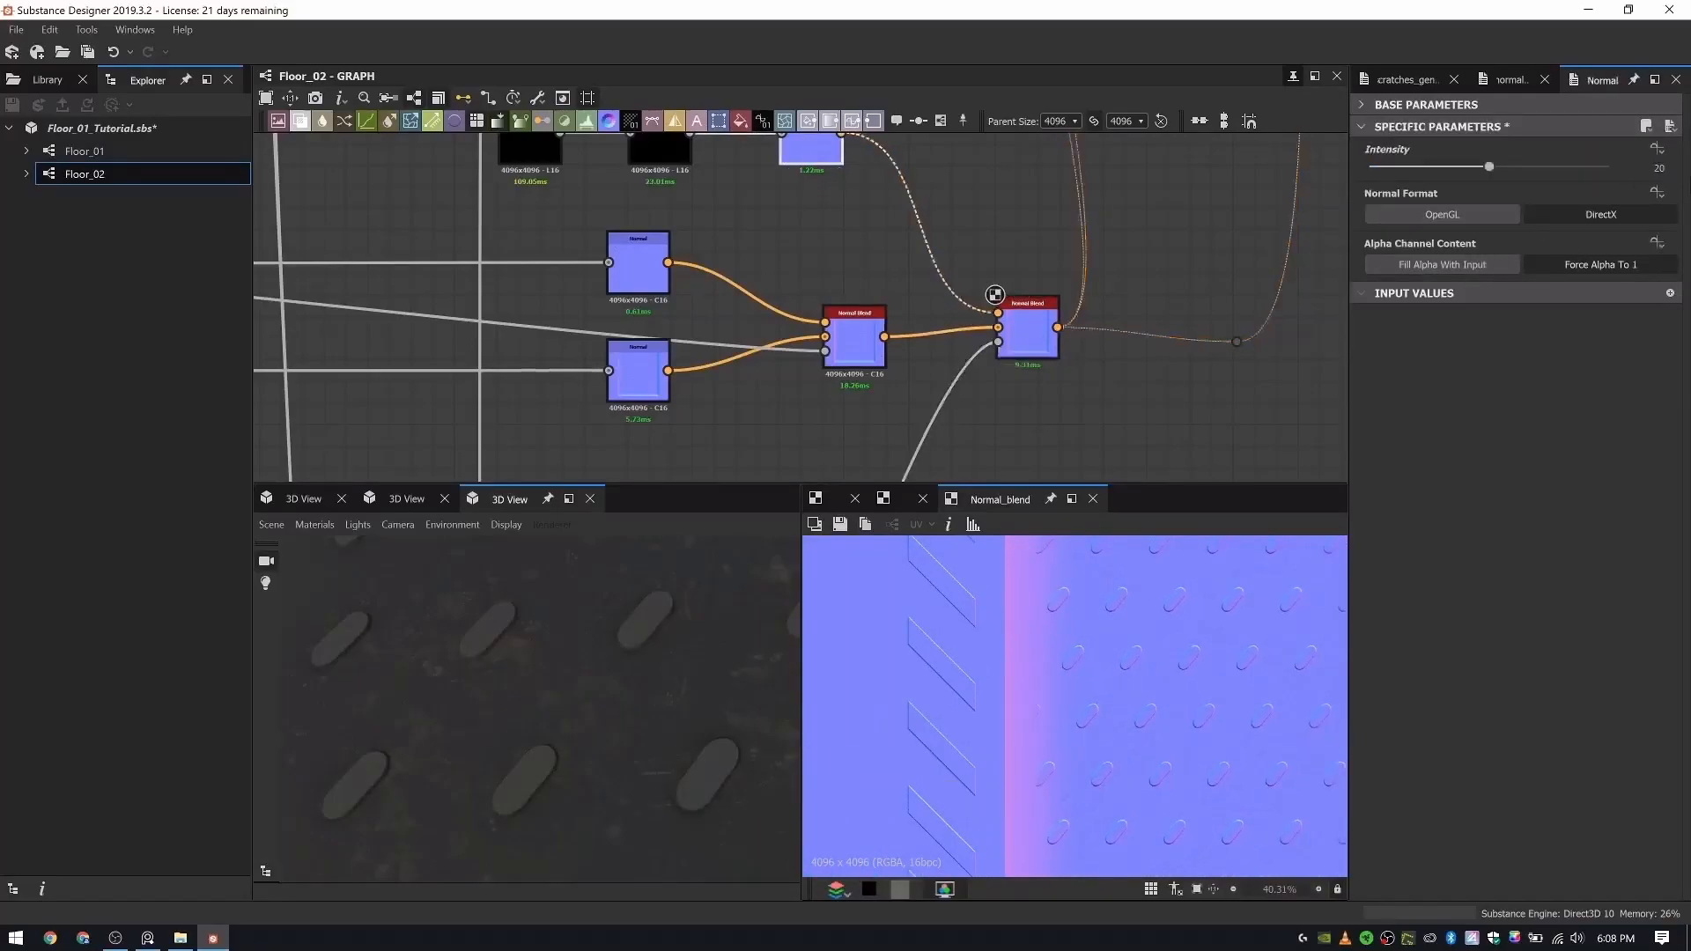
key("Return")
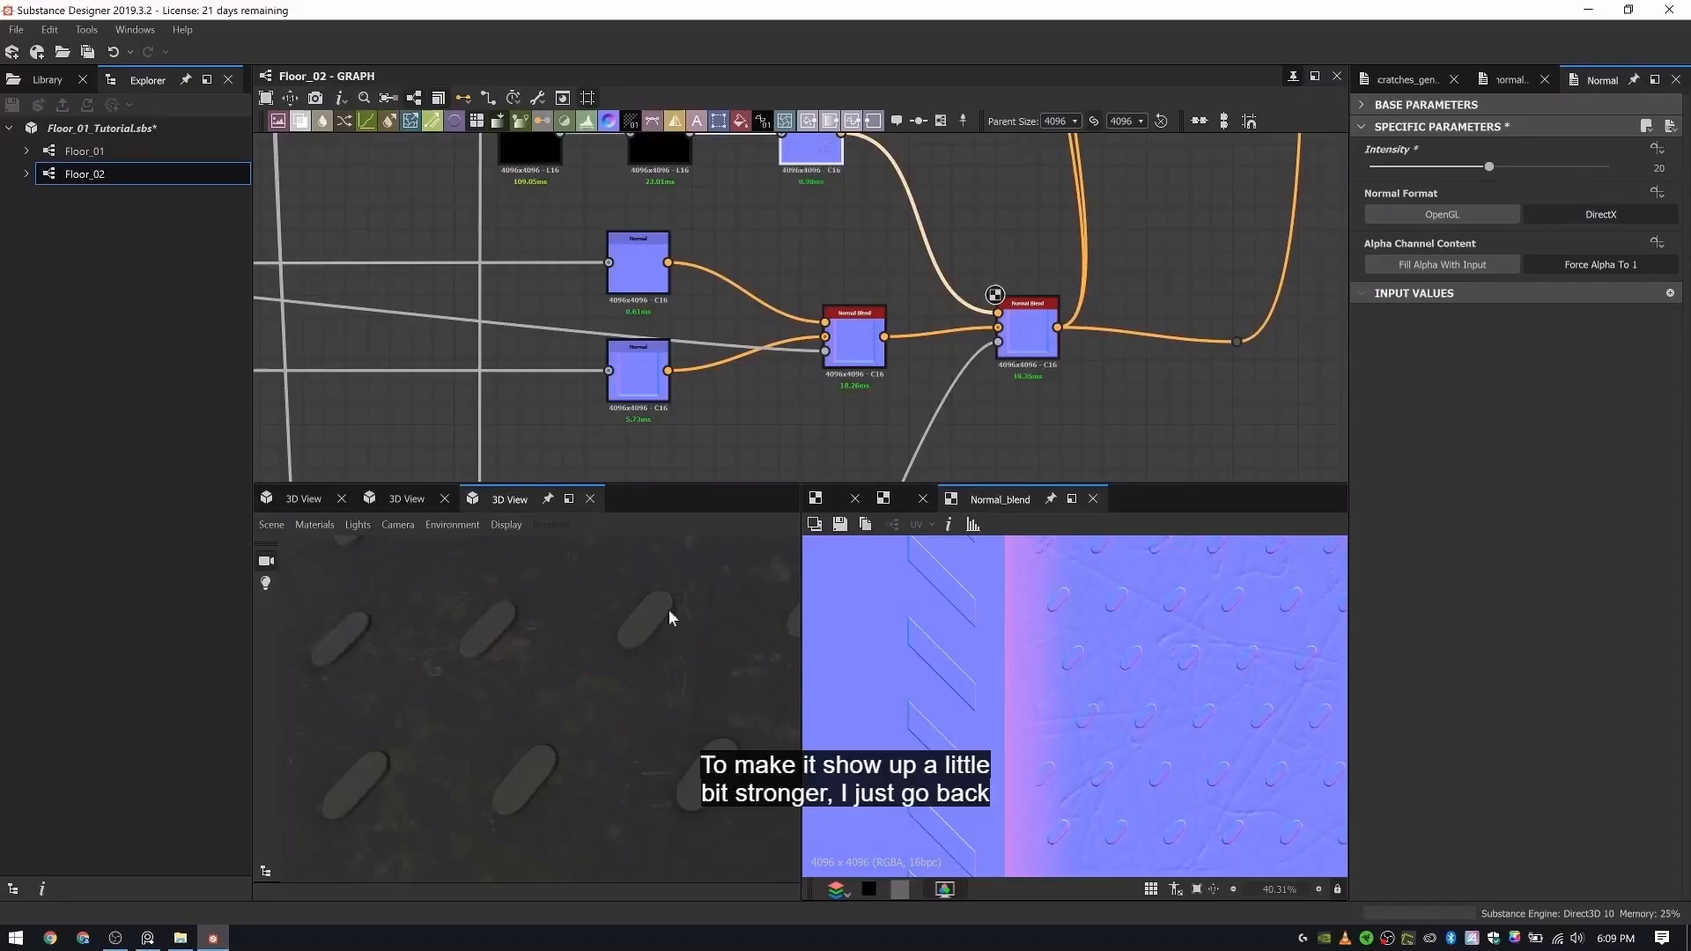
- Examine the stronger scratch normals on the 3D model's rubber area, stripes and metal edges from near and far
scroll(654, 673, "down", 5)
mouse_move(650, 669)
left_mouse_down()
mouse_move(618, 692)
mouse_move(759, 696)
mouse_move(686, 675)
mouse_move(458, 819)
mouse_move(356, 850)
mouse_move(419, 752)
mouse_move(713, 725)
mouse_move(581, 732)
mouse_move(510, 679)
mouse_move(535, 649)
mouse_move(532, 728)
mouse_move(499, 689)
mouse_move(494, 663)
mouse_move(560, 673)
mouse_move(599, 552)
mouse_move(579, 592)
mouse_move(398, 636)
mouse_move(462, 605)
mouse_move(458, 622)
mouse_move(631, 627)
mouse_move(612, 632)
mouse_move(678, 651)
mouse_move(694, 695)
mouse_move(555, 672)
mouse_move(553, 638)
mouse_move(488, 636)
mouse_move(560, 697)
mouse_move(618, 677)
mouse_move(655, 687)
left_mouse_up()
scroll(686, 676, "down", 5)
scroll(419, 752, "up", 5)
scroll(536, 649, "down", 4)
scroll(500, 690, "up", 5)
scroll(575, 625, "down", 5)
scroll(577, 599, "up", 5)
right_click_drag(656, 680, 617, 674, "ctrl+shift")
scroll(653, 253, "down", 8)
- Preview the second Blend in the roughness row and the second Blend in the row beneath it
middle_click_drag(619, 306, 749, 343)
middle_click_drag(389, 322, 618, 345)
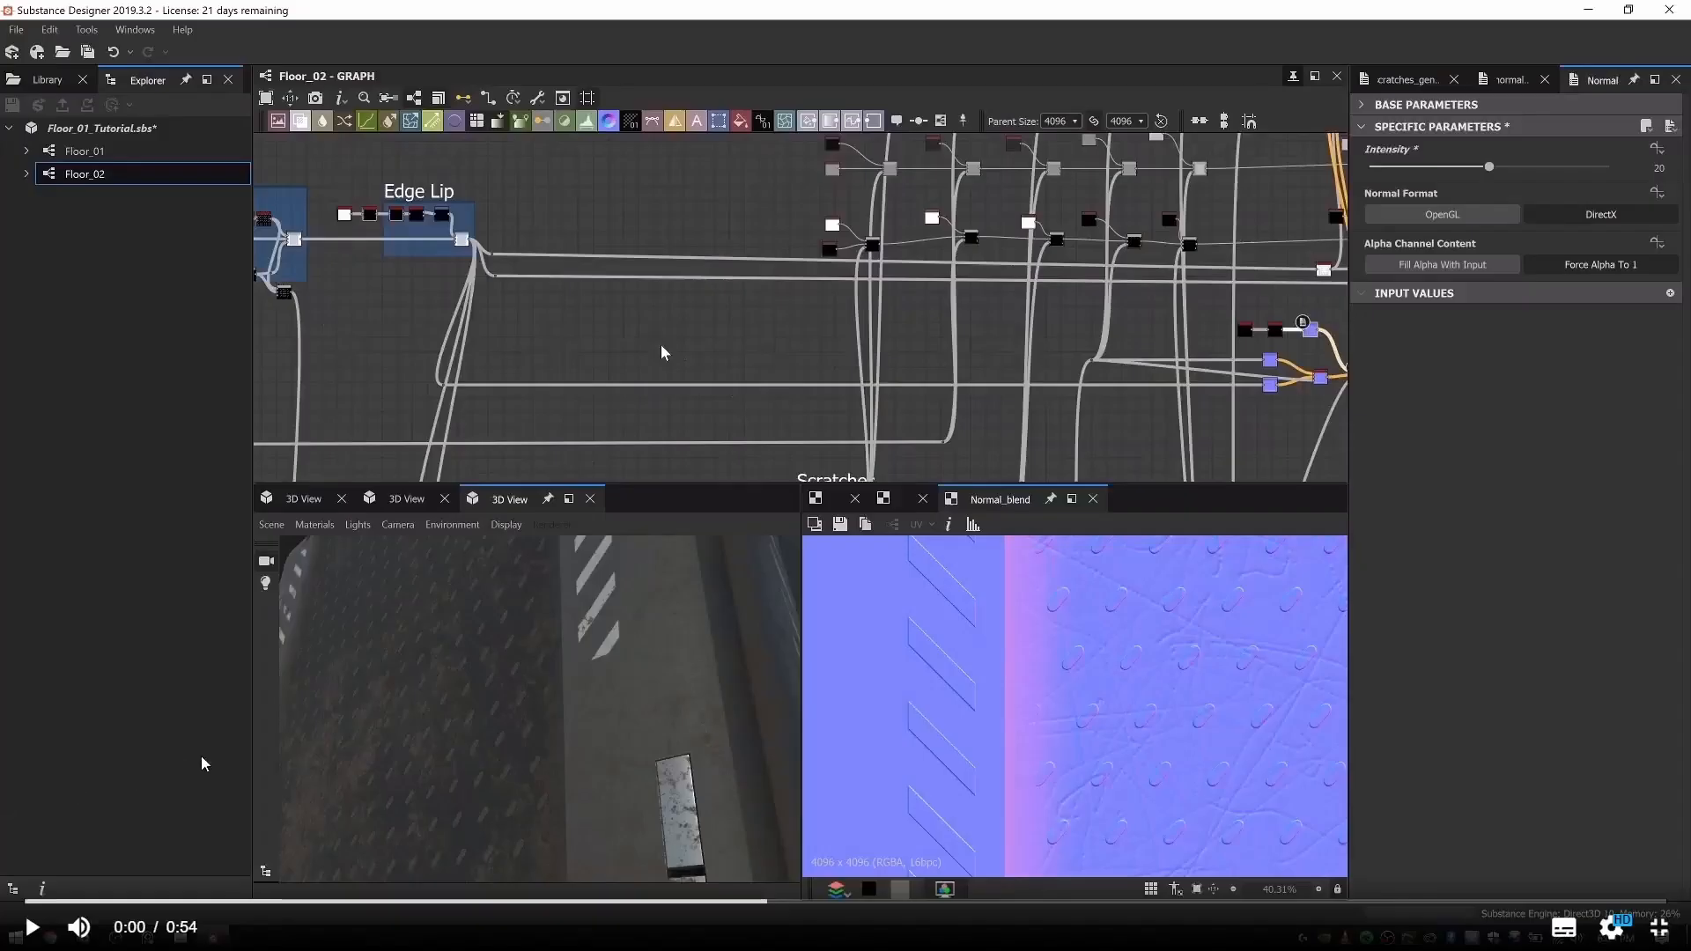
scroll(769, 209, "up", 10)
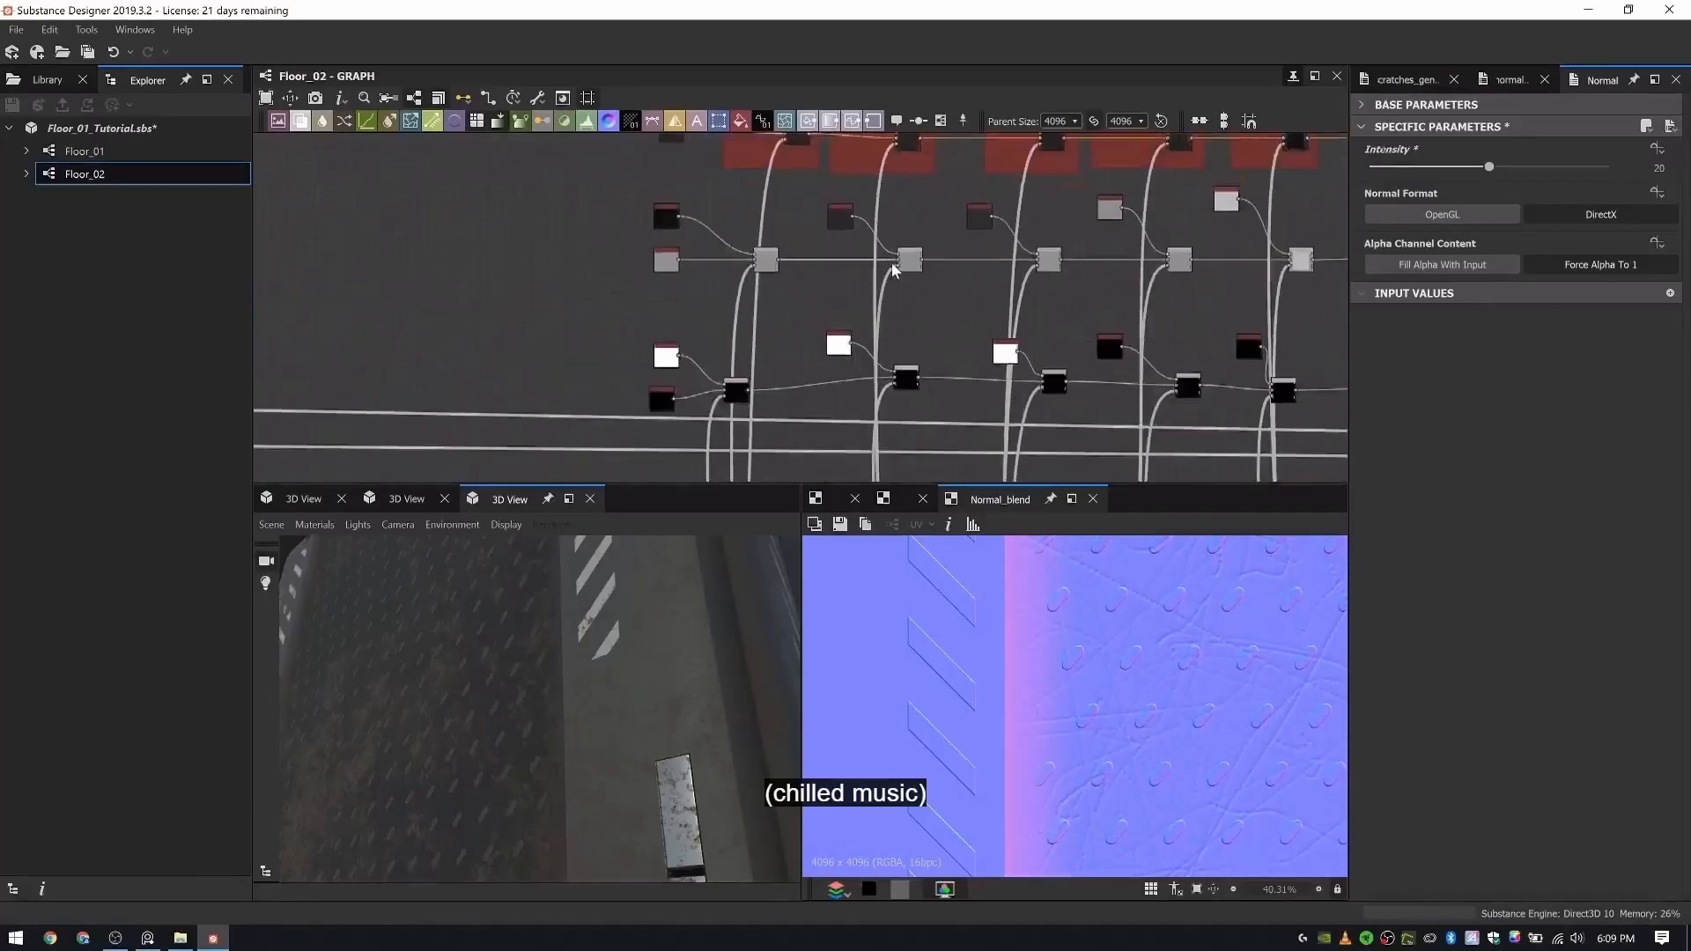
double_click(938, 278)
scroll(908, 309, "down", 3)
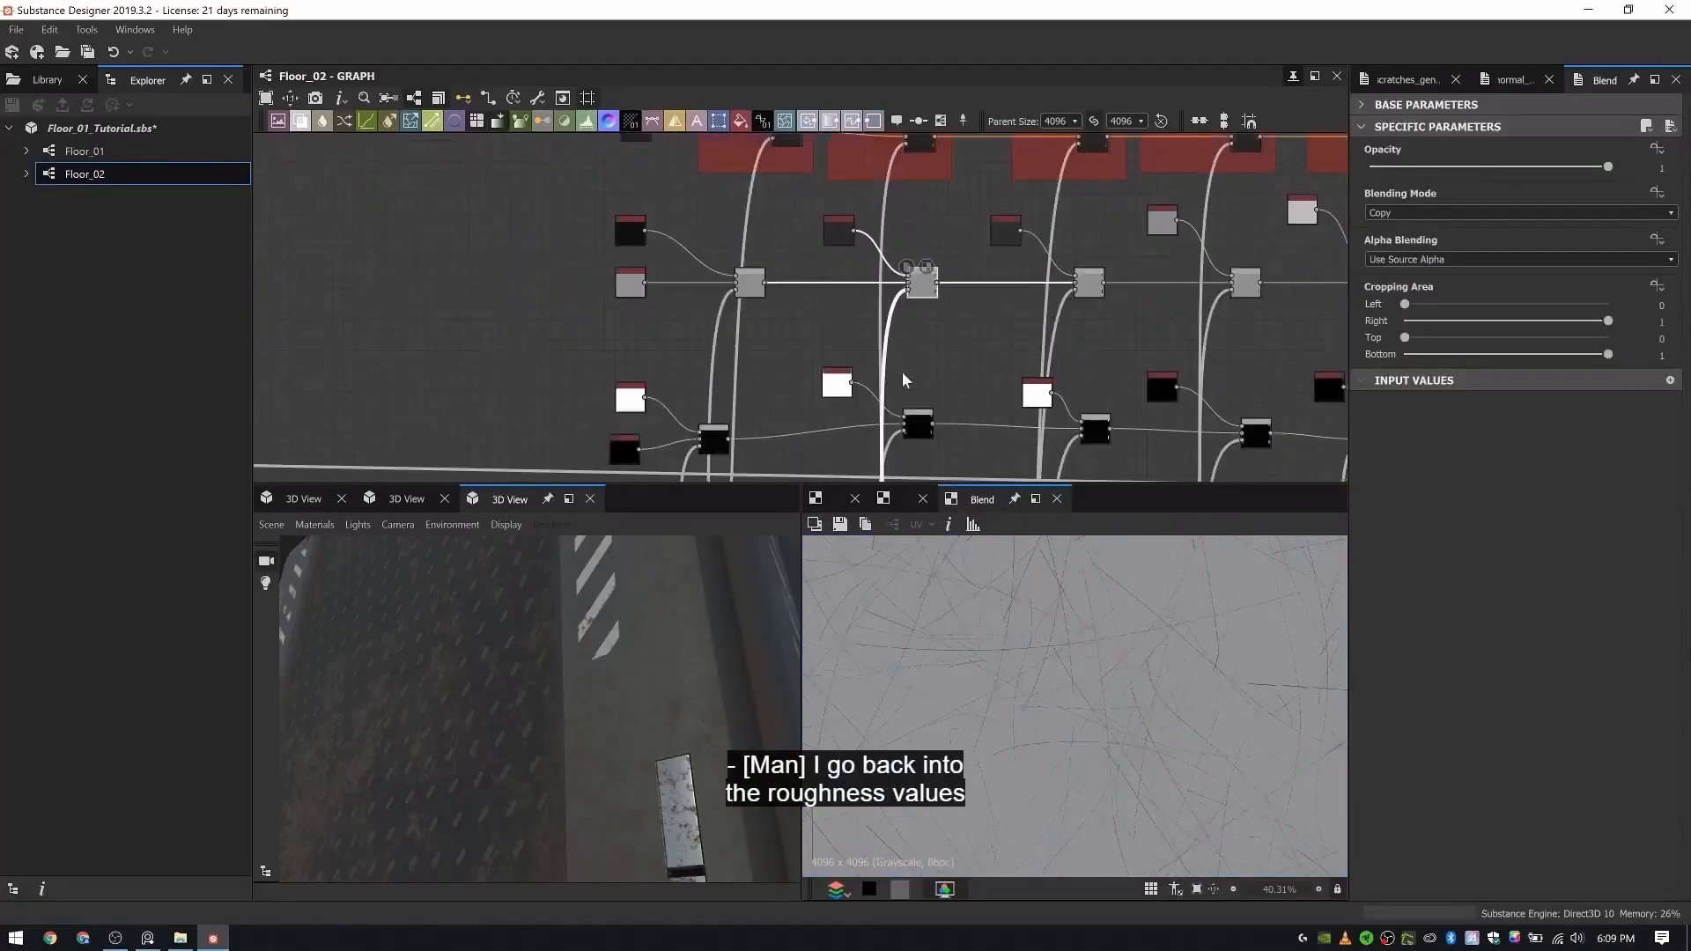
double_click(868, 389)
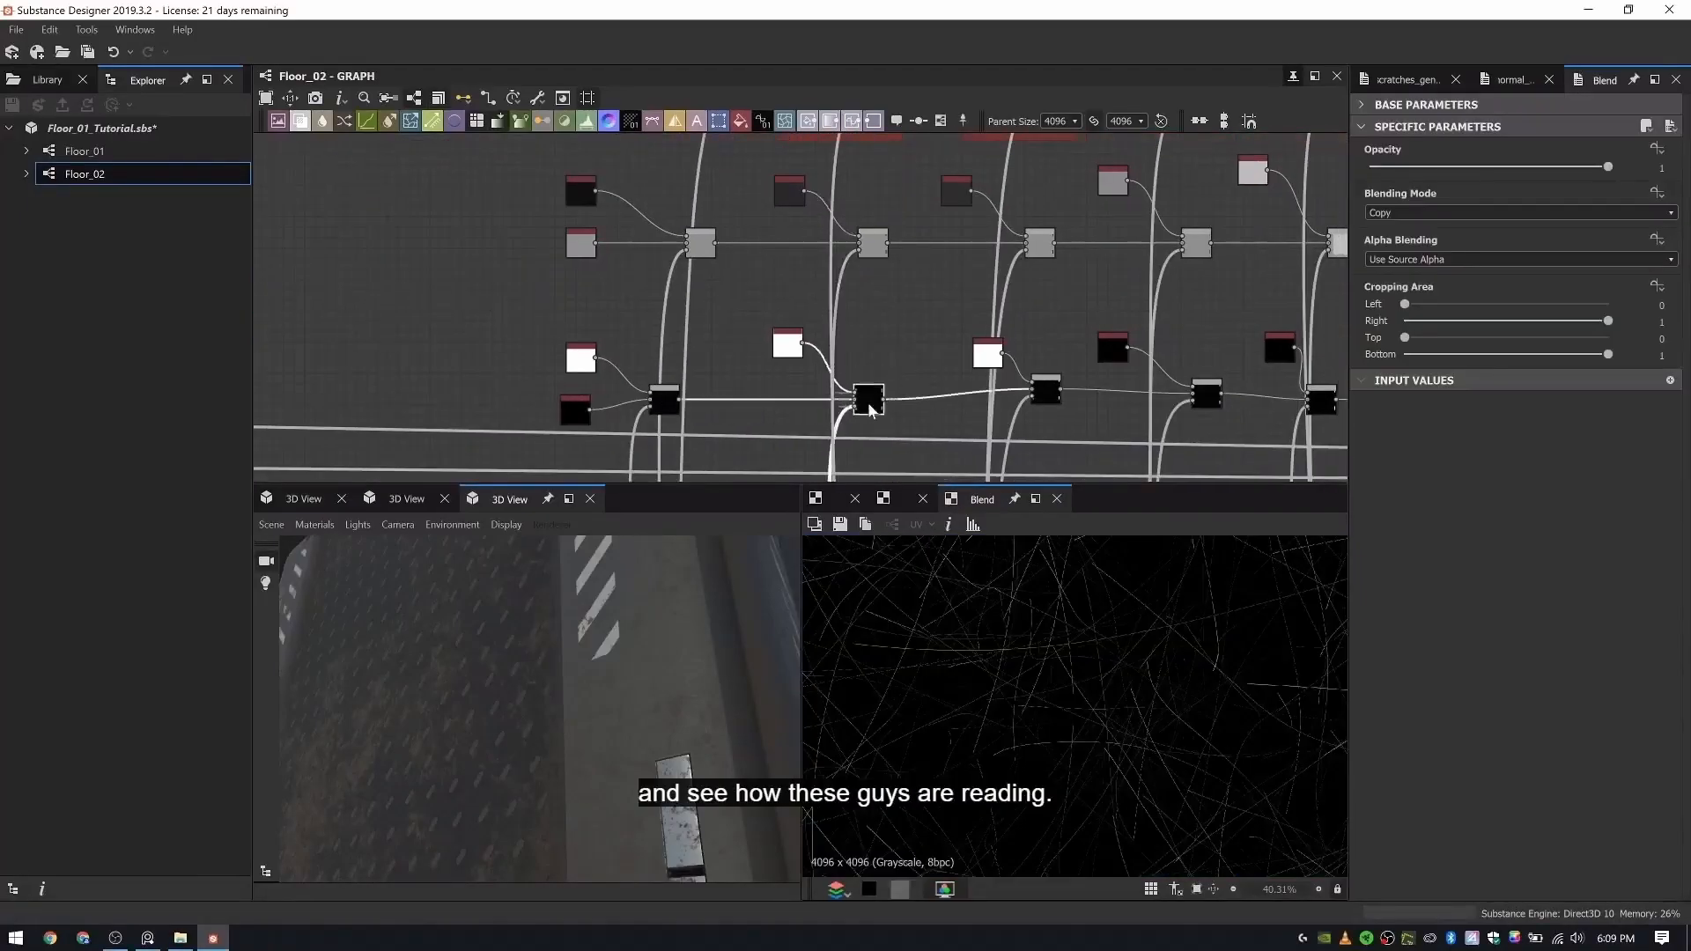
- Set the Output Color of the gunmetal's base roughness Uniform Color to 121 and check the reflections on the model
scroll(590, 229, "up", 3)
left_click(524, 244)
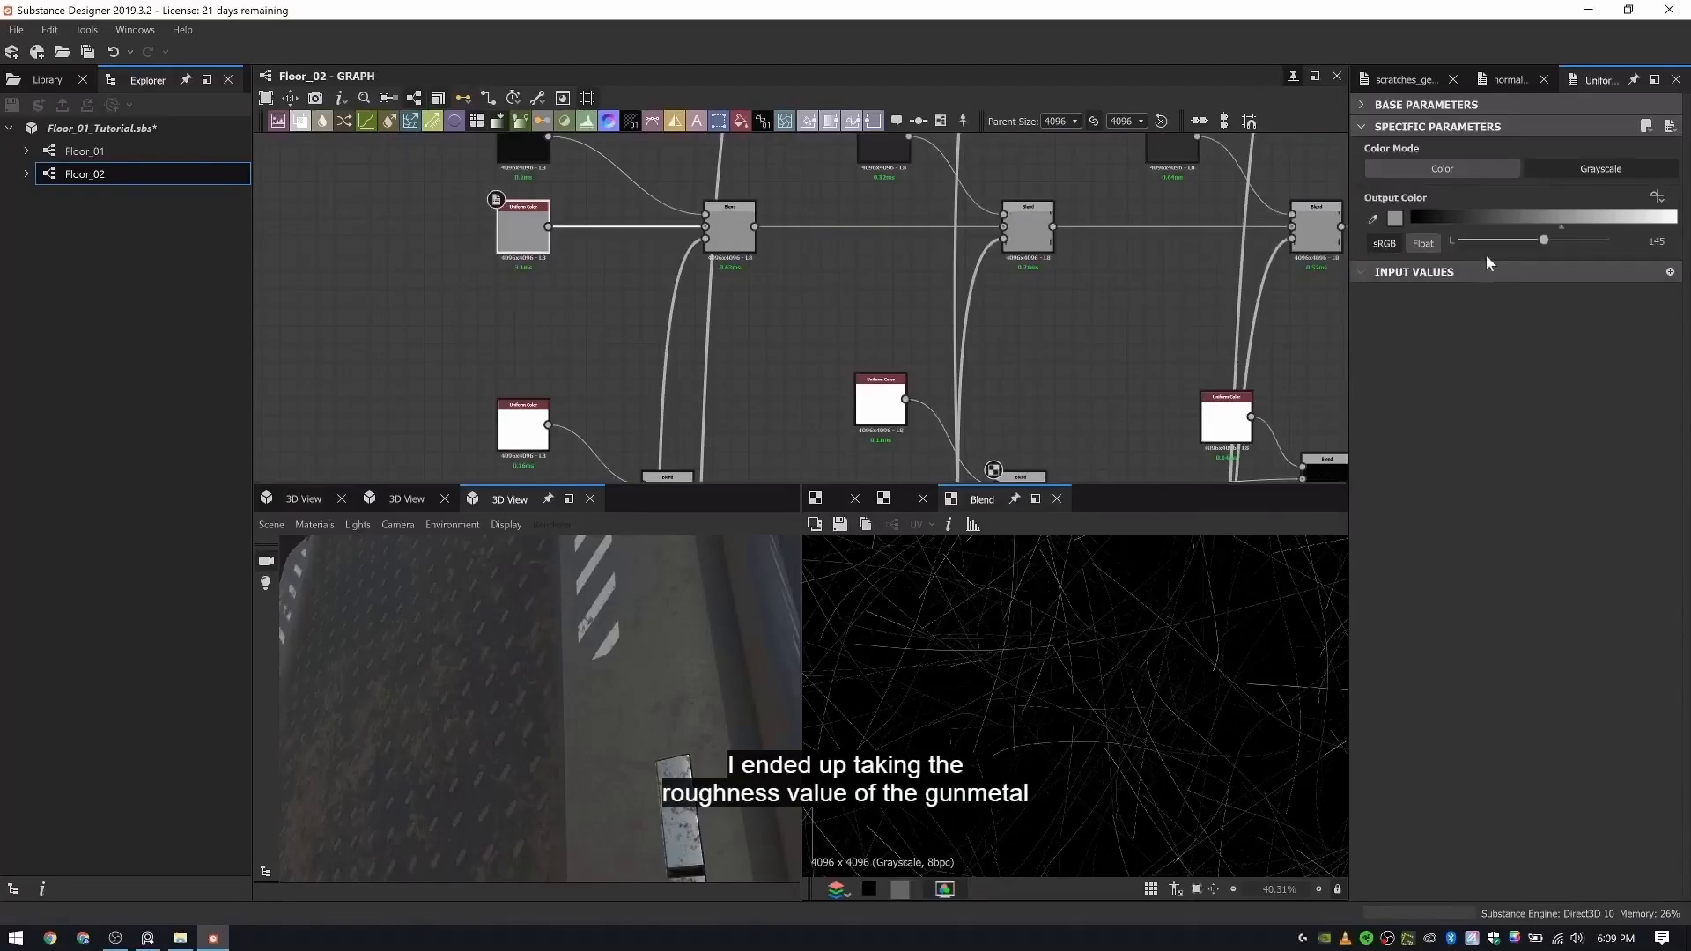
left_click_drag(1539, 238, 1529, 238)
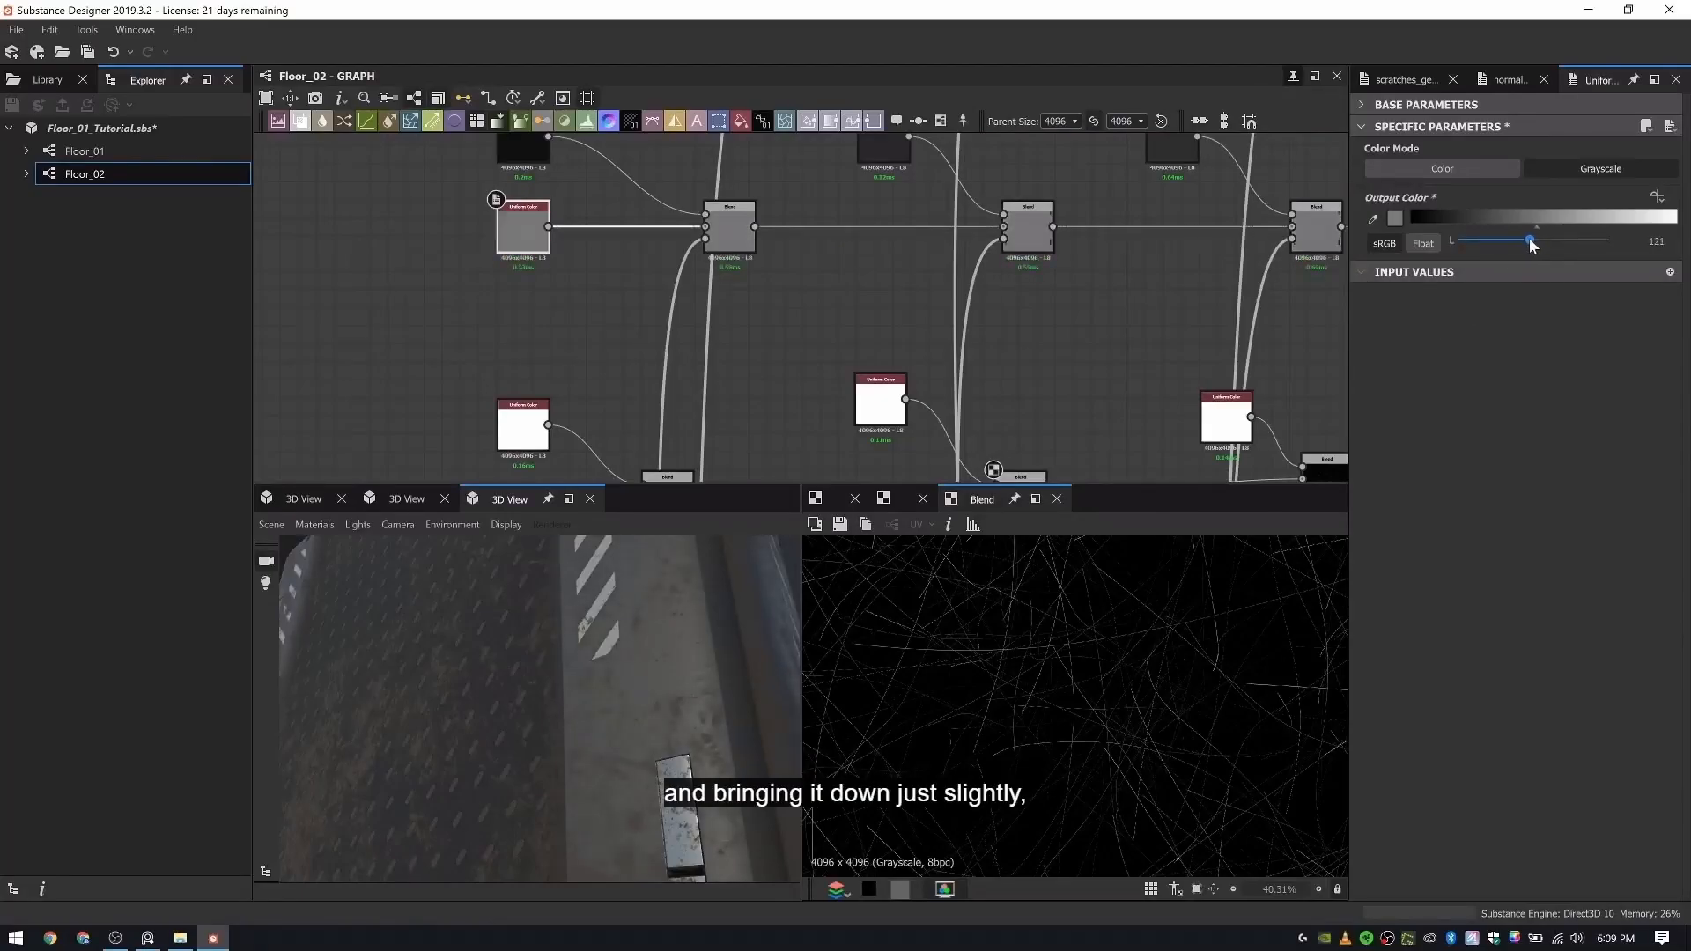
scroll(693, 611, "down", 5)
right_click_drag(680, 612, 632, 657, "ctrl+shift")
mouse_move(632, 665)
left_mouse_down()
mouse_move(704, 684)
mouse_move(632, 698)
left_mouse_up()
right_click_drag(631, 693, 516, 713, "ctrl+shift")
left_click_drag(518, 718, 340, 567)
- Try the Cylinder as the 3D preview shape, then return to the Rounded Cube
left_click(271, 525)
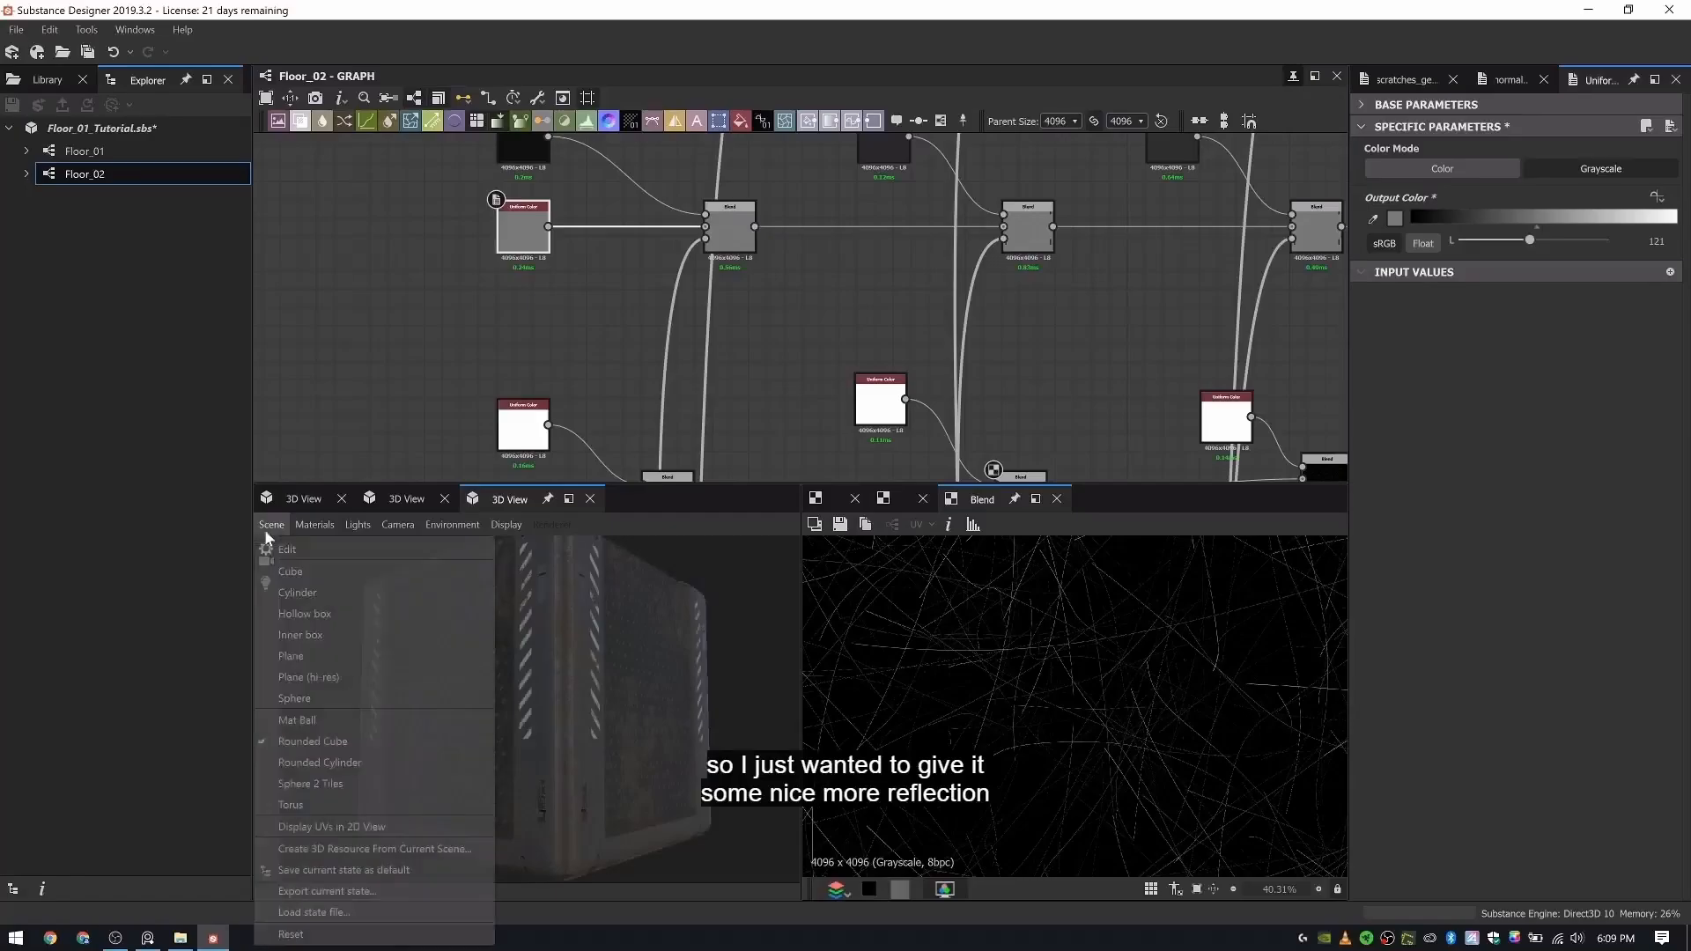
left_click(297, 592)
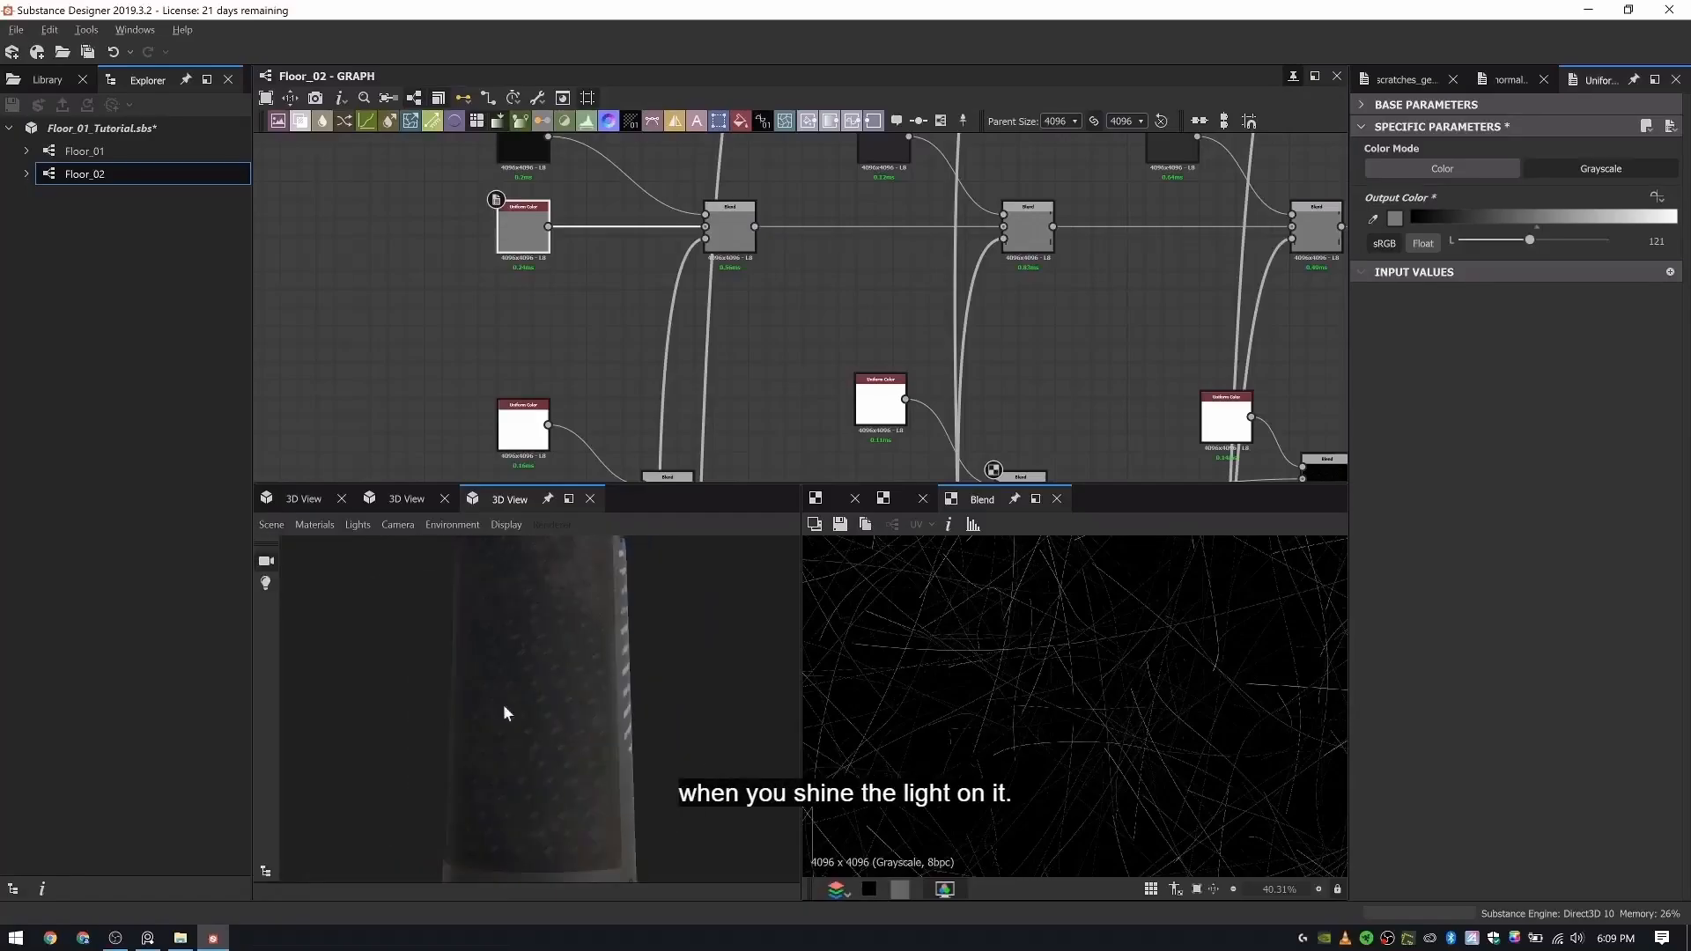
left_click(271, 525)
left_click(368, 743)
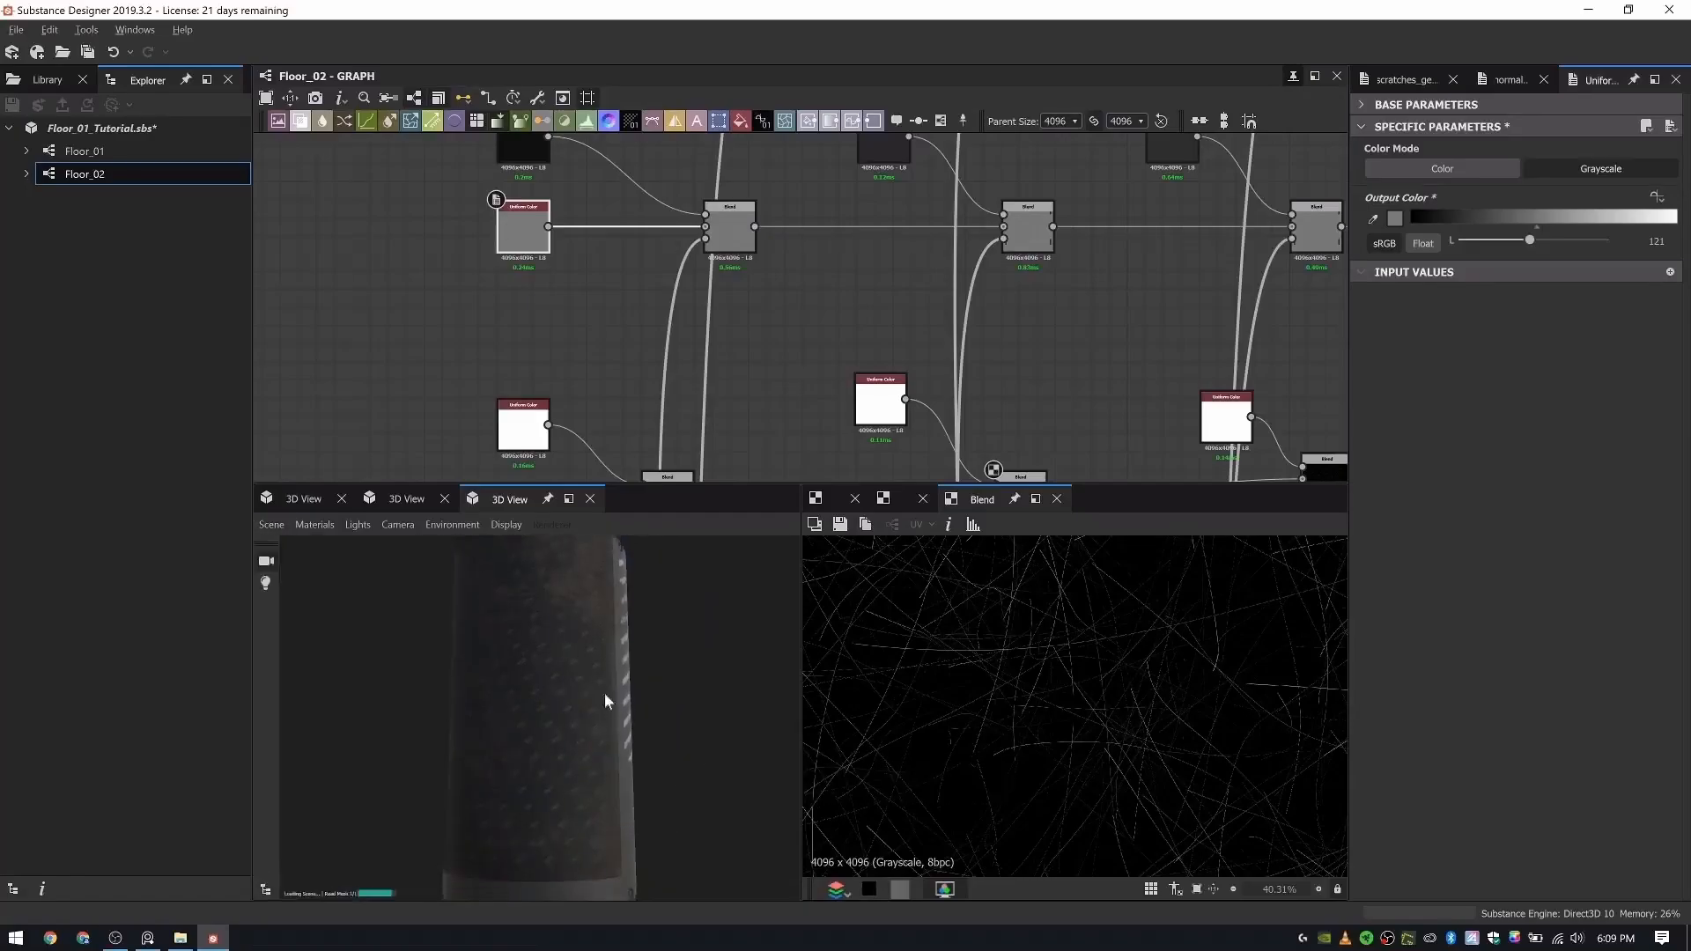
left_click_drag(606, 691, 420, 717)
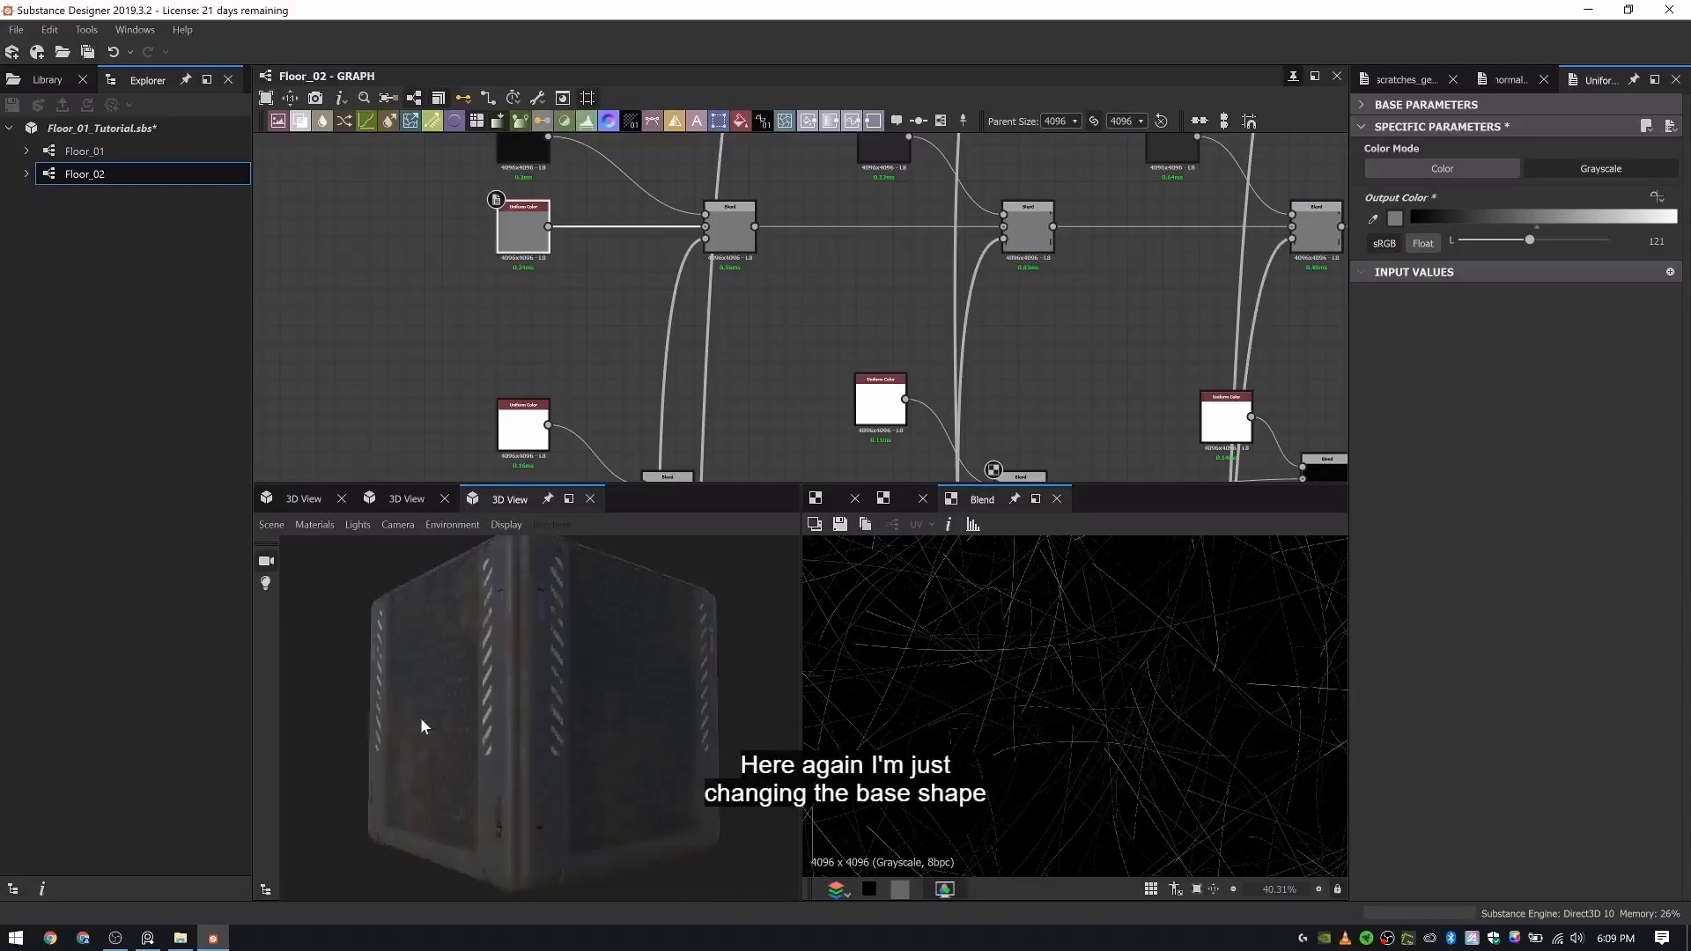
- Display the material on the Rounded Cylinder and turn it to show the striped panels
left_click(264, 526)
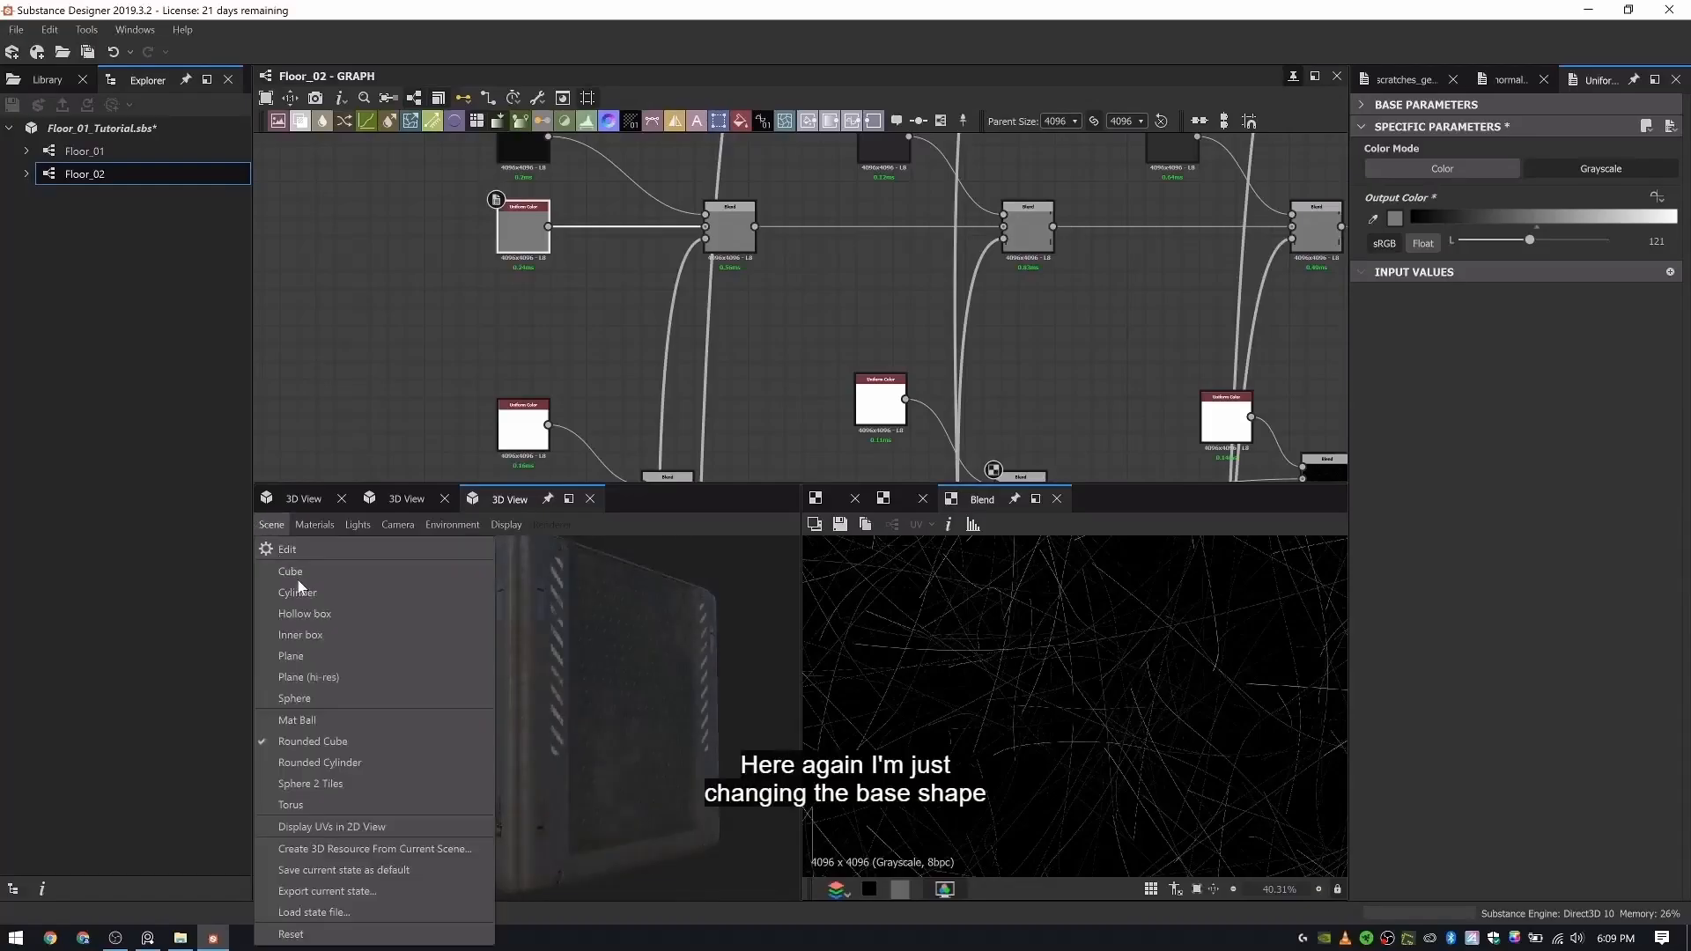
left_click(346, 763)
left_click_drag(506, 743, 578, 659)
- Preview the Base Color node of the Final Outputs in the 2D view and examine the whole texture
scroll(944, 304, "down", 6)
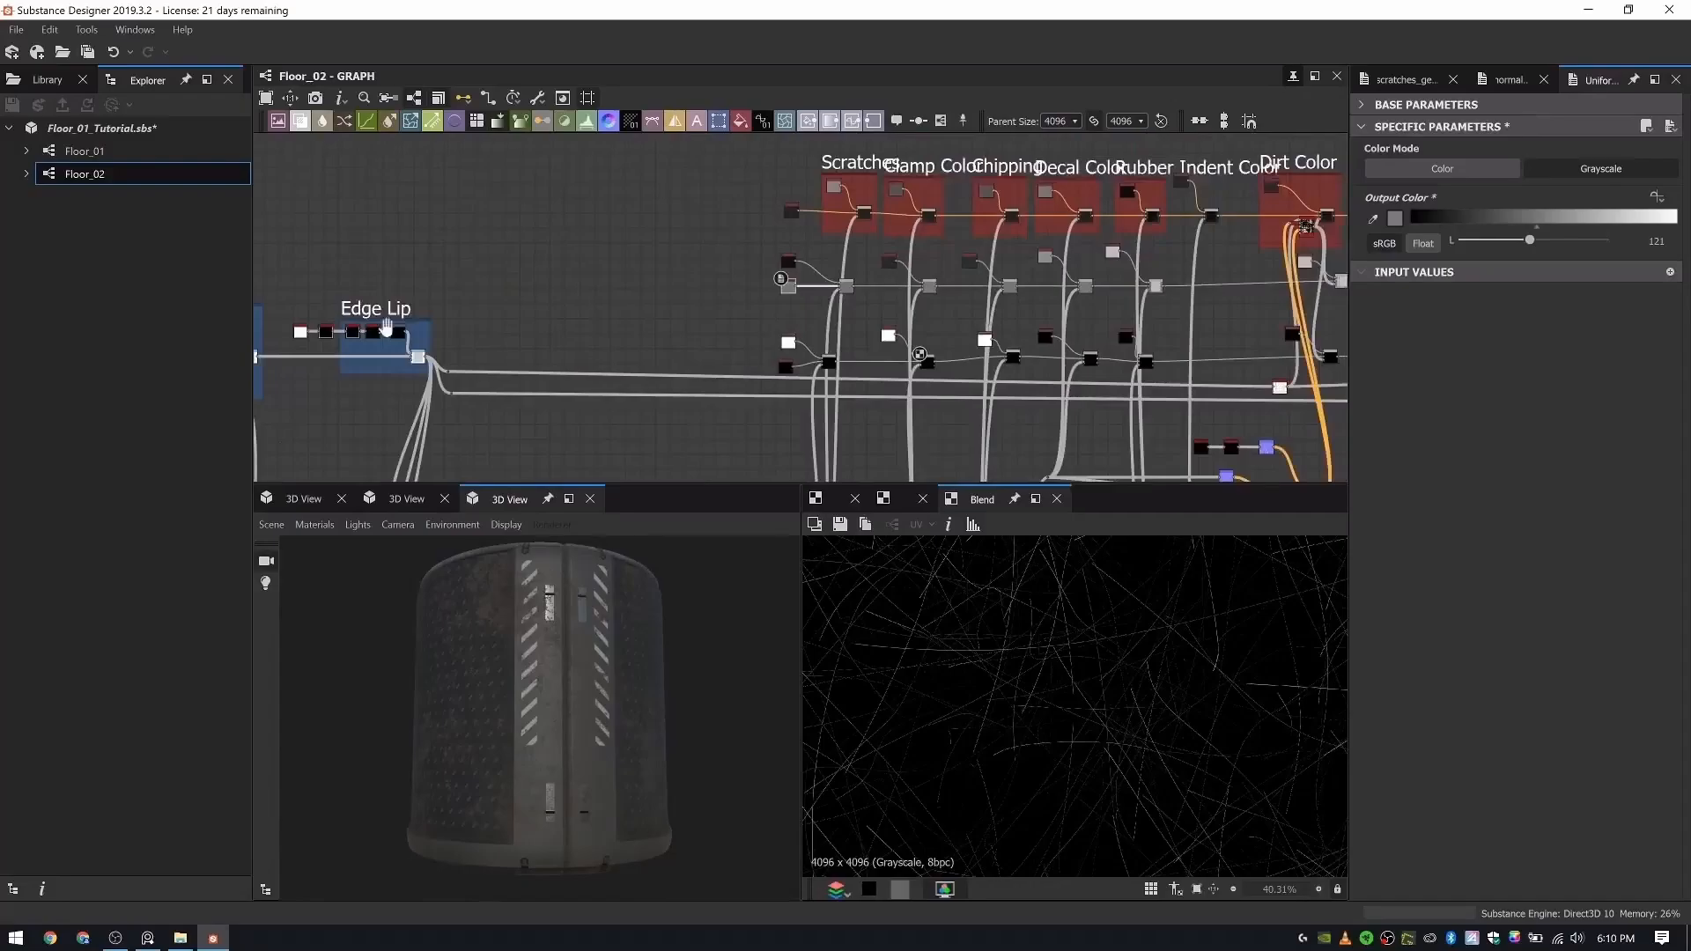
middle_click_drag(1234, 255, 742, 268)
scroll(742, 271, "up", 3)
double_click(684, 201)
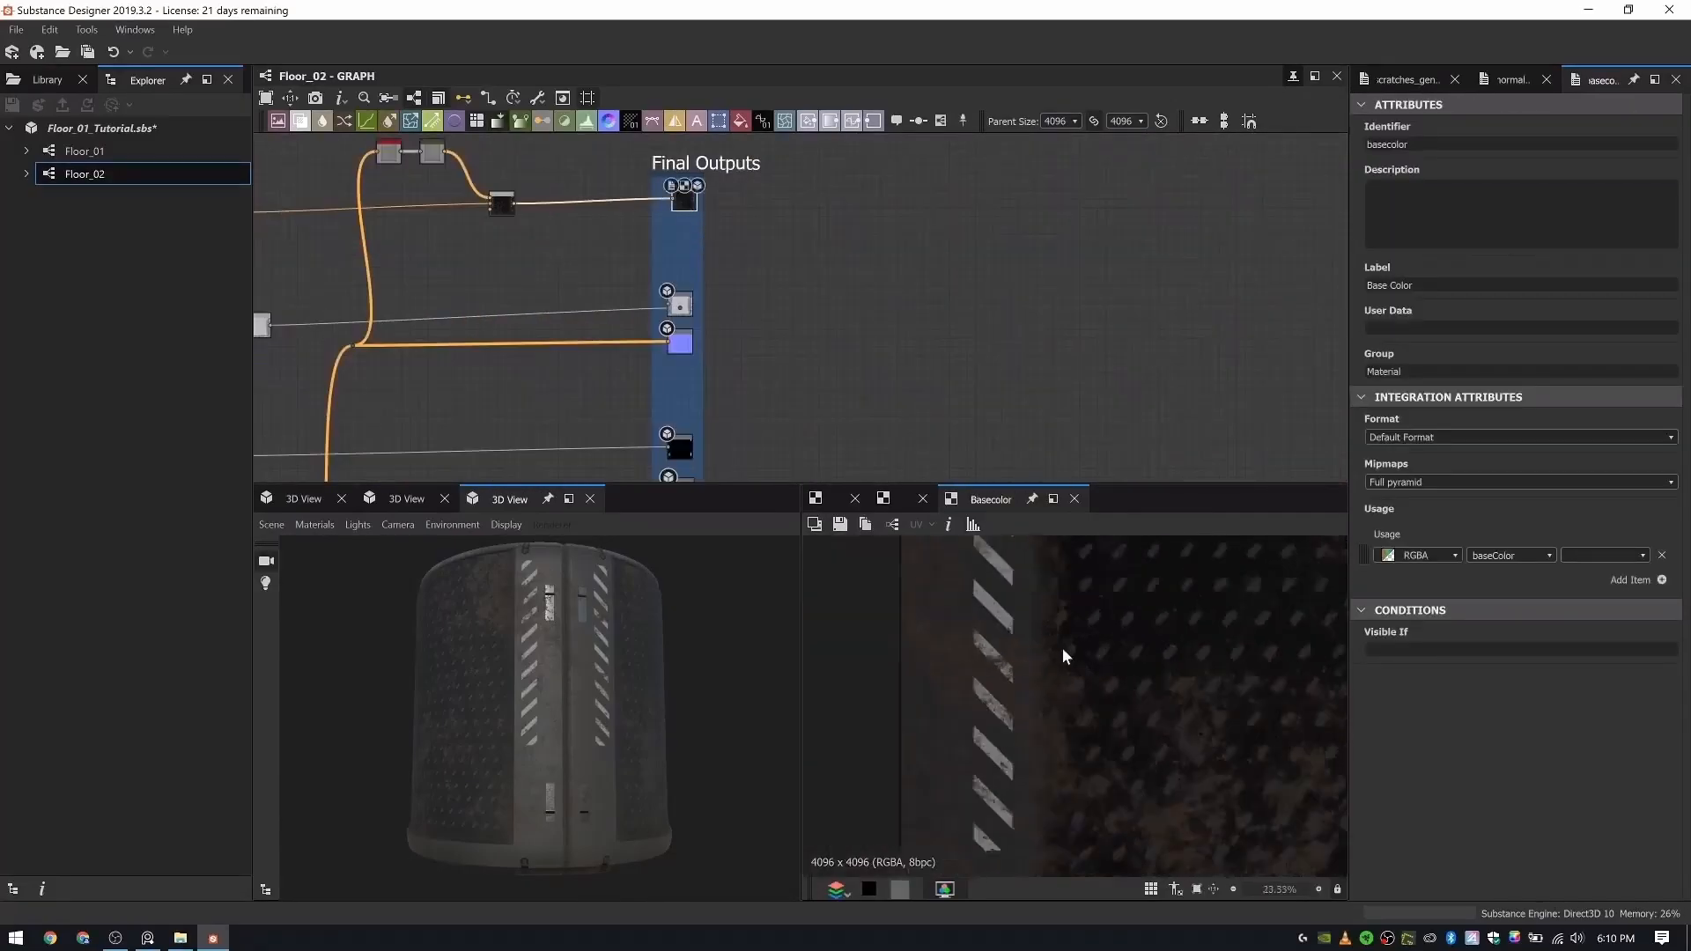
scroll(1062, 656, "down", 4)
scroll(1063, 672, "up", 3)
scroll(450, 240, "down", 3)
- Set the Dirt Level of the Dirt node in the Dirt Color frame to 0.29 and check the model
middle_click_drag(265, 232, 754, 321)
scroll(756, 322, "up", 4)
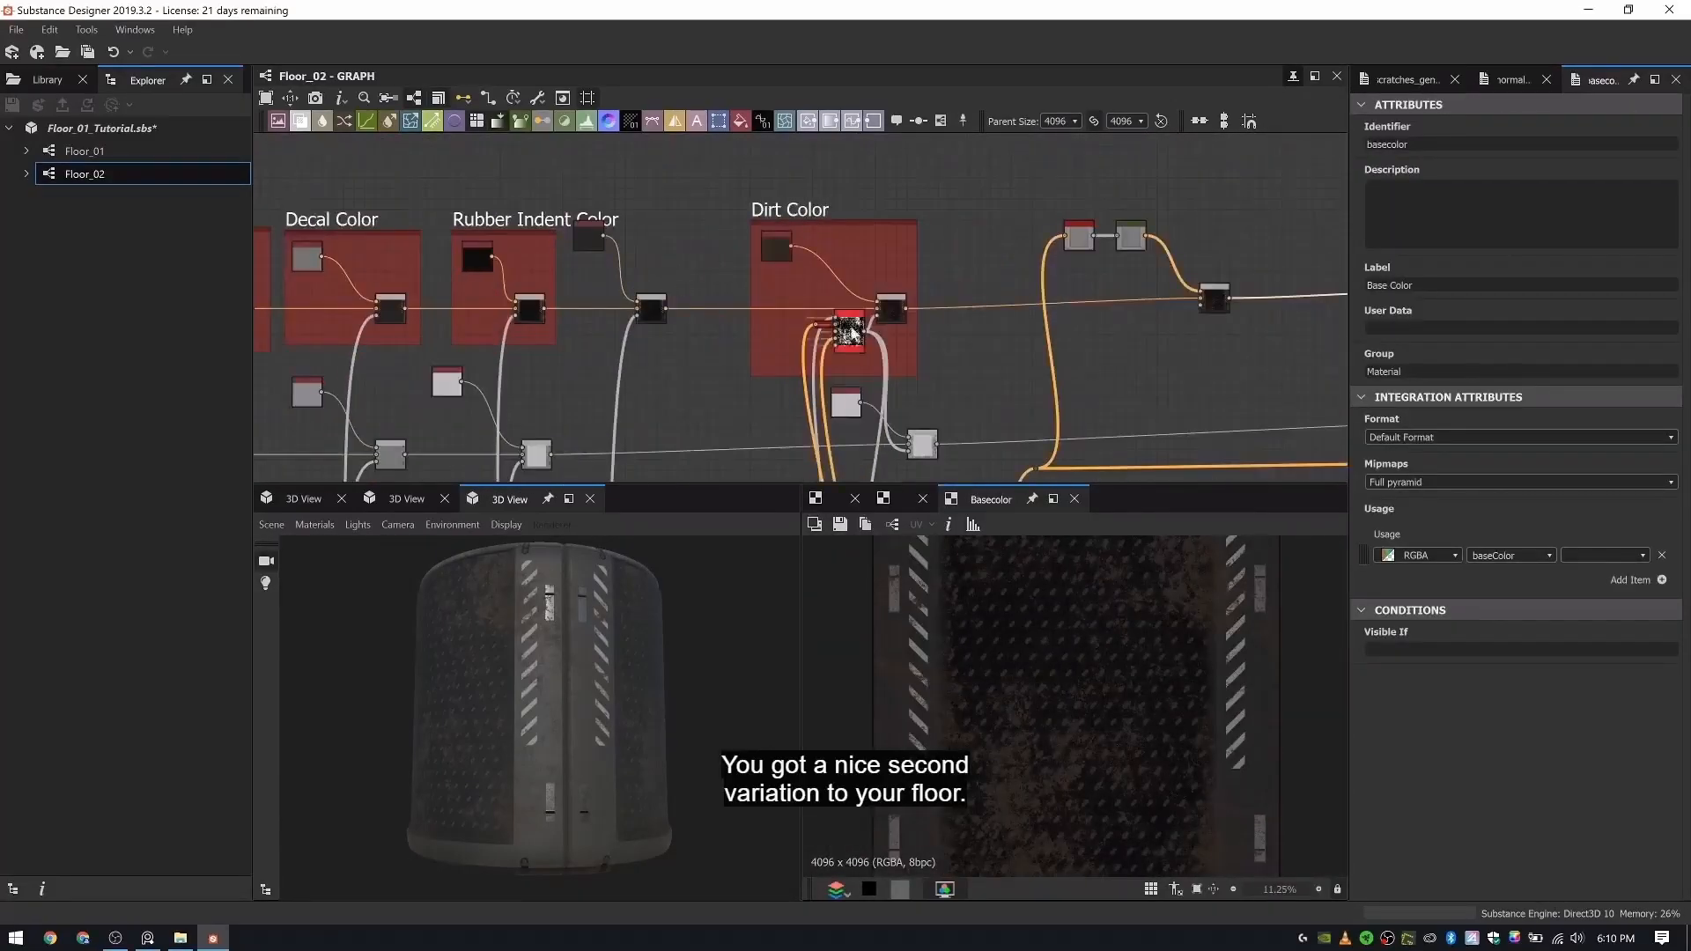
scroll(855, 329, "up", 5)
double_click(837, 362)
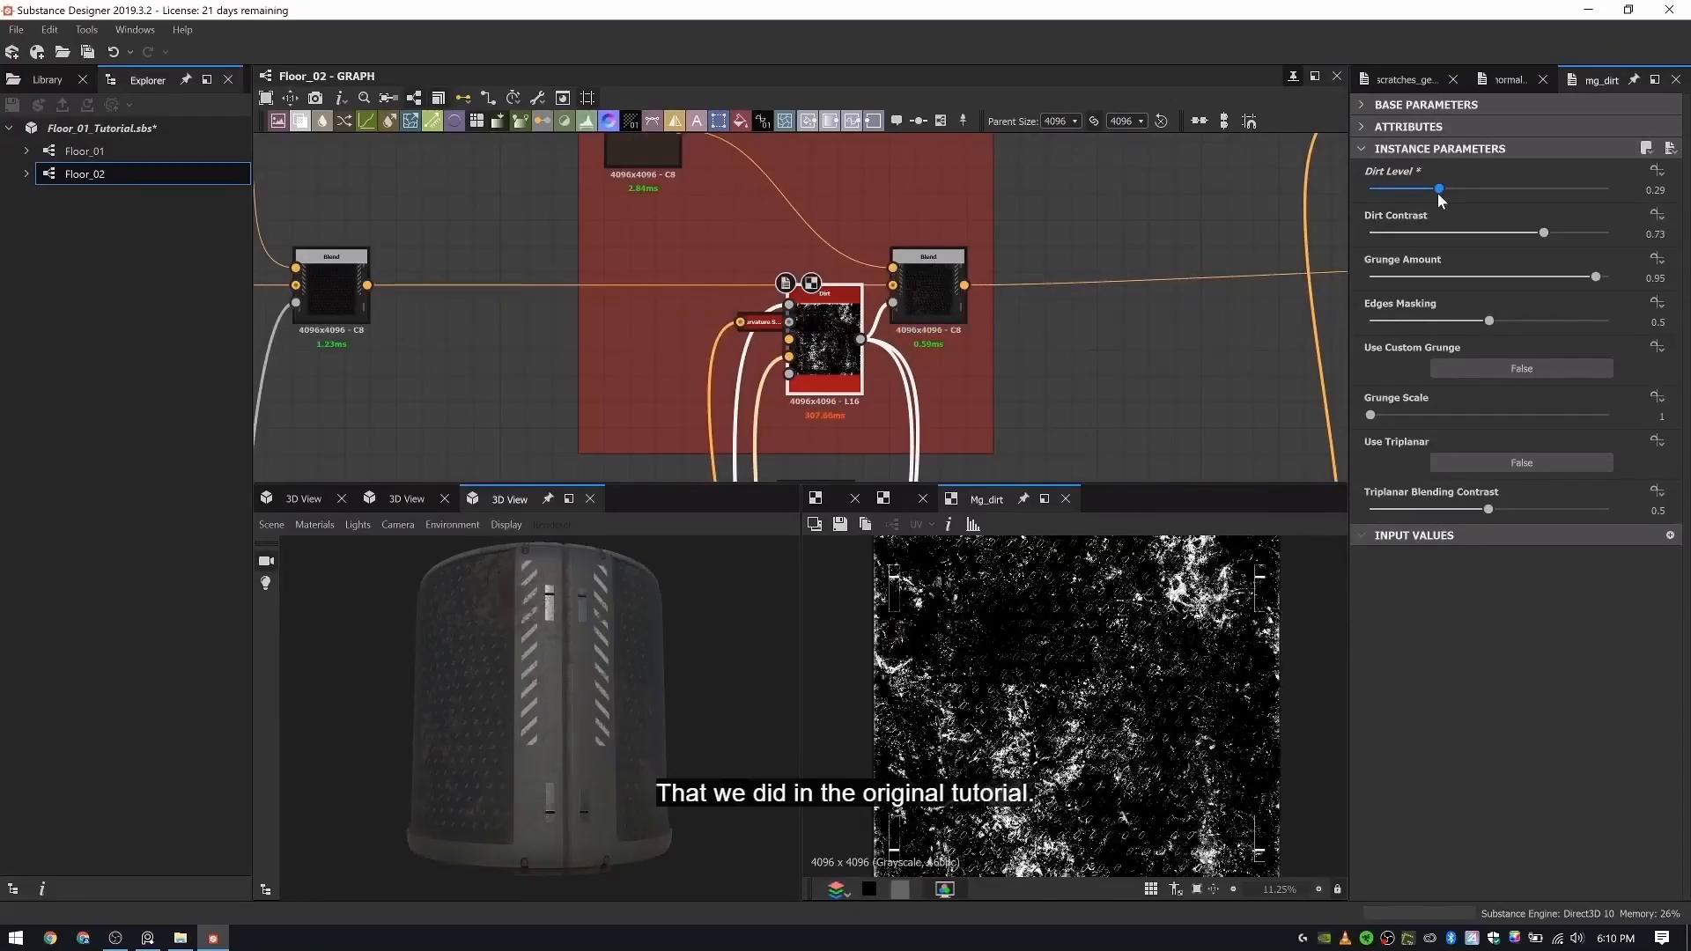
left_click_drag(584, 682, 637, 673)
right_click_drag(637, 673, 689, 668)
left_click_drag(689, 668, 527, 745)
right_click_drag(527, 745, 525, 710)
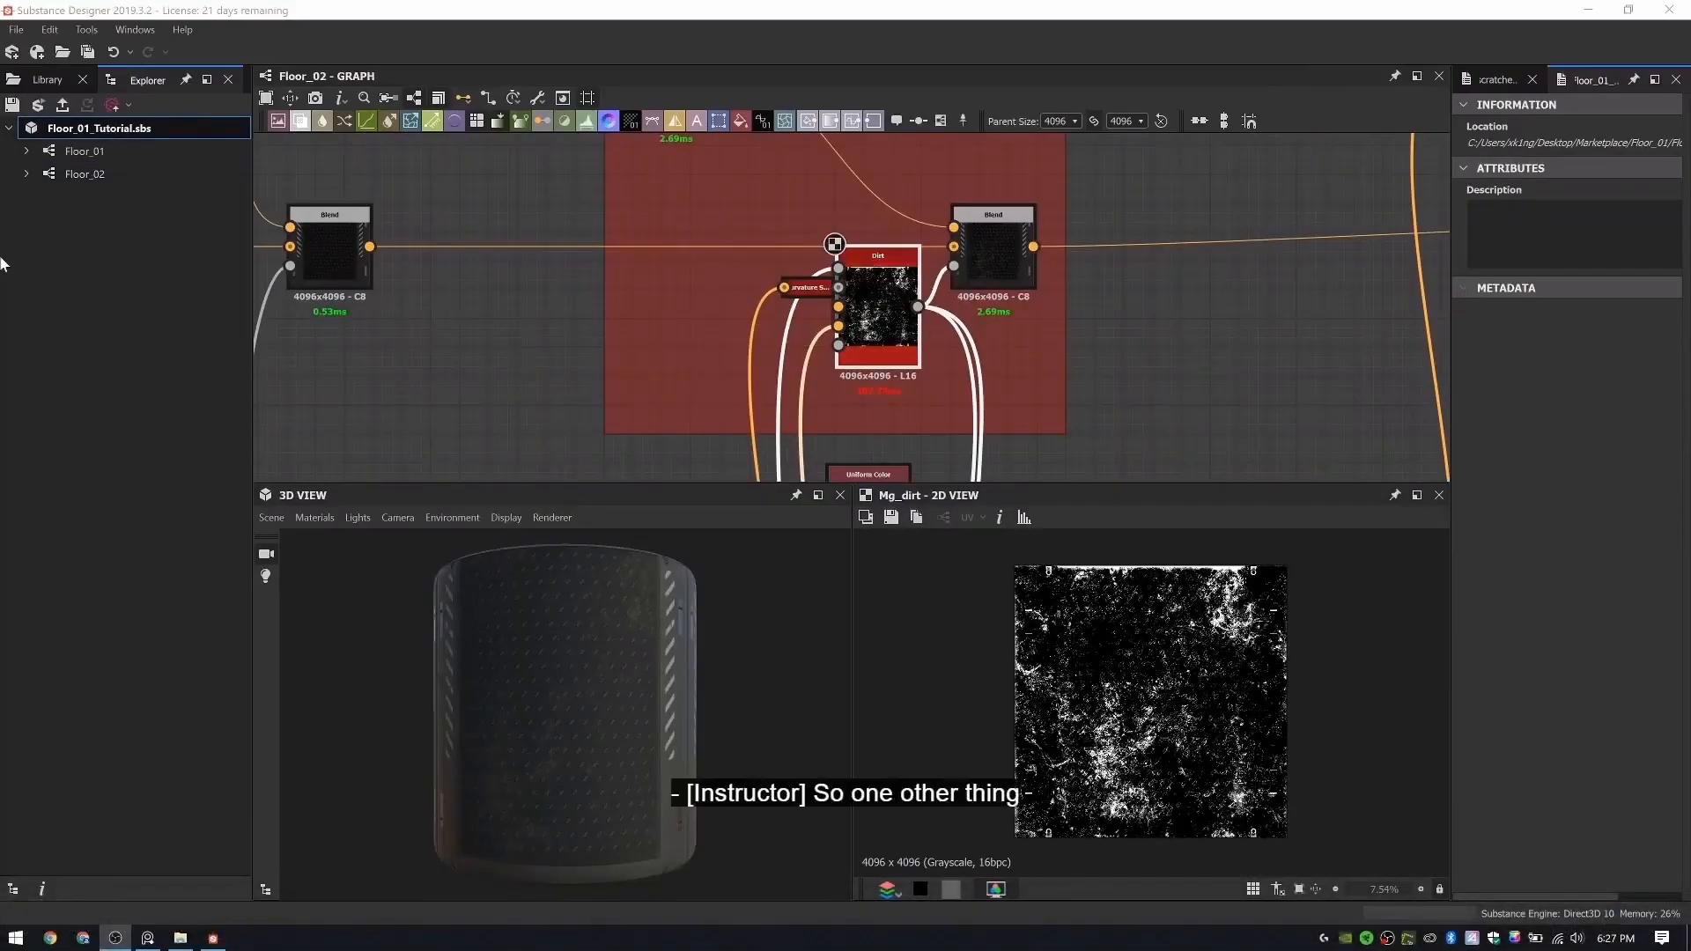
- Duplicate the Floor_02 graph by copying it and pasting it into the Floor_01_Tutorial.sbs package
left_click(88, 177)
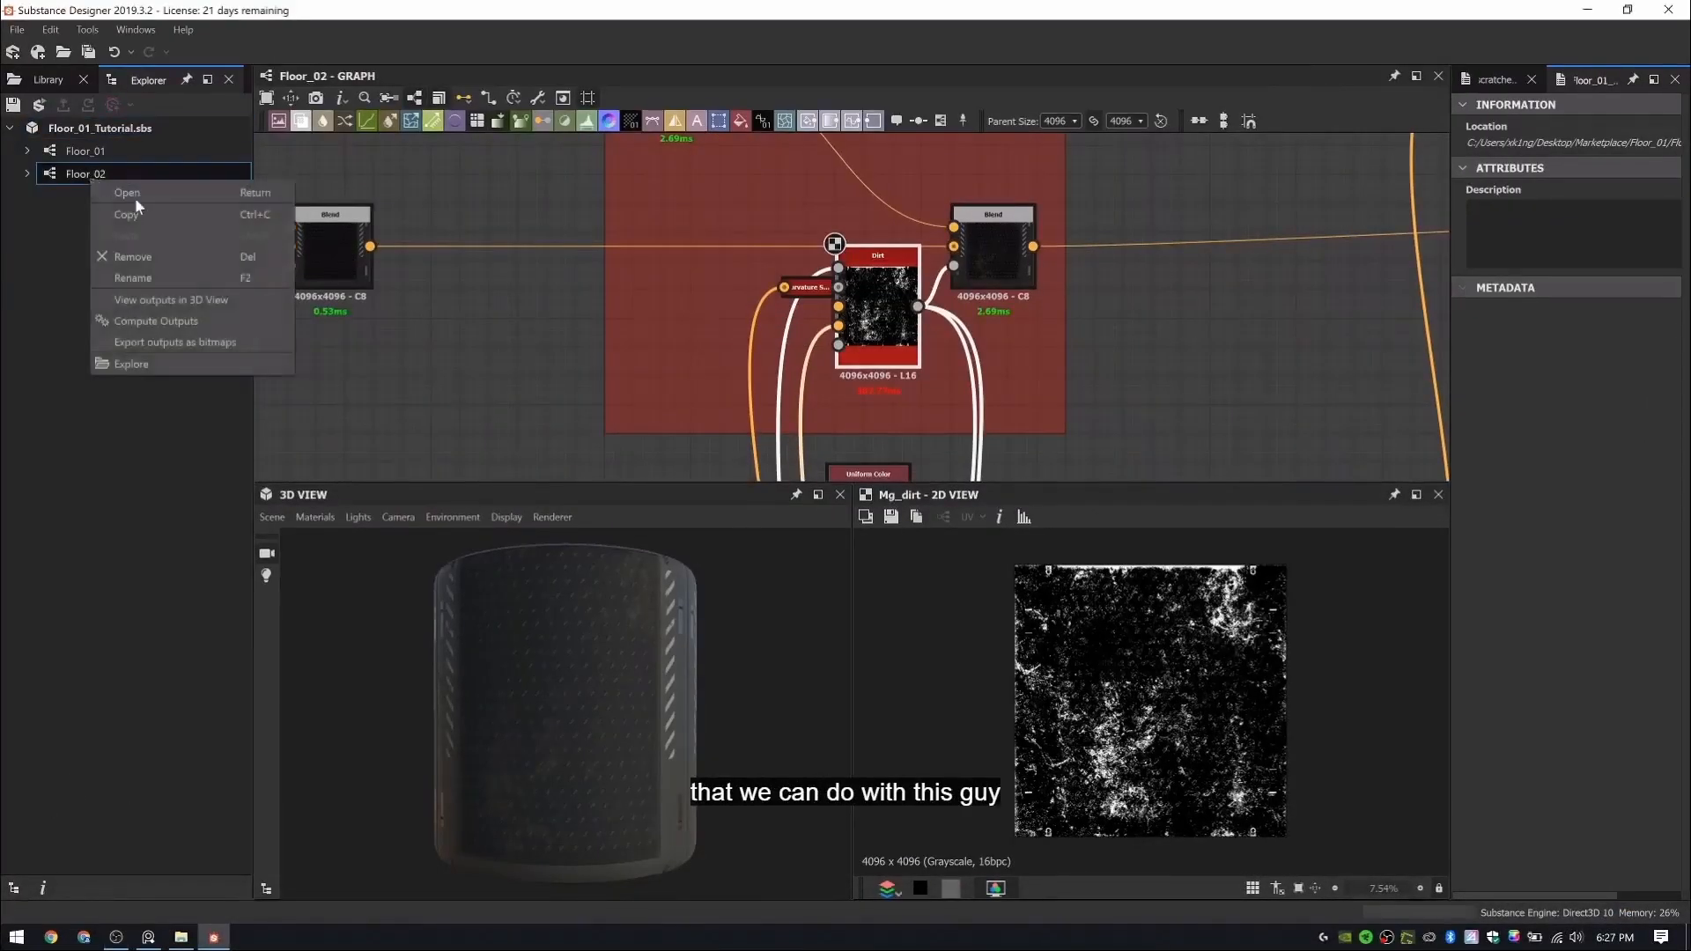
left_click(126, 213)
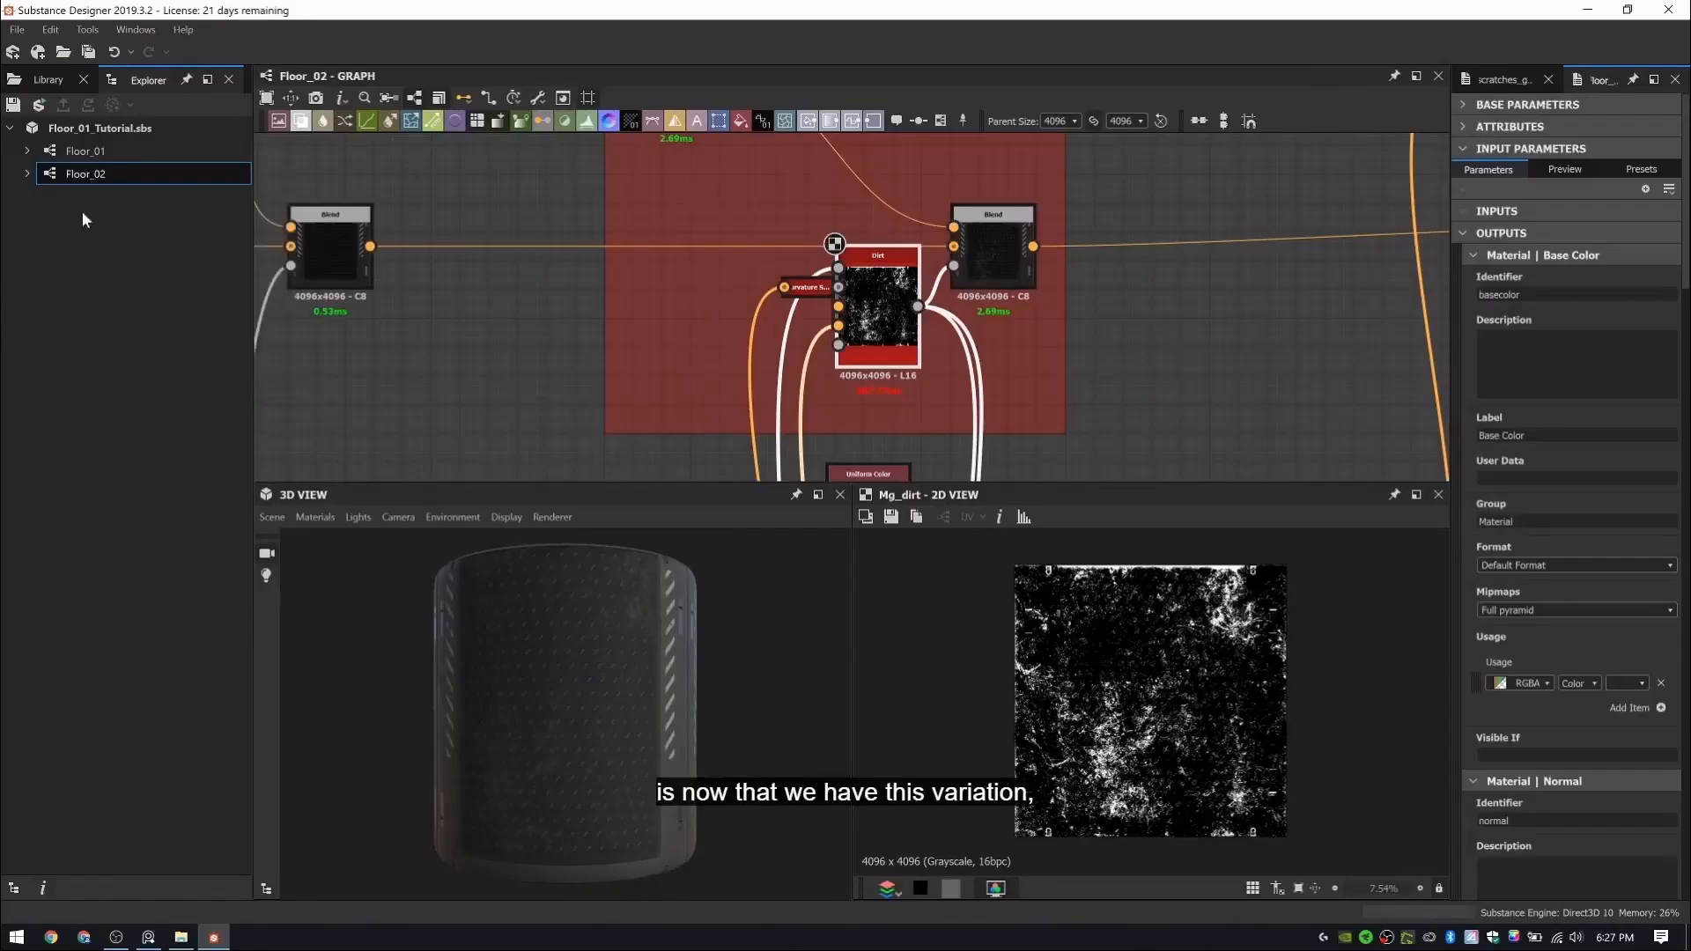
right_click(110, 128)
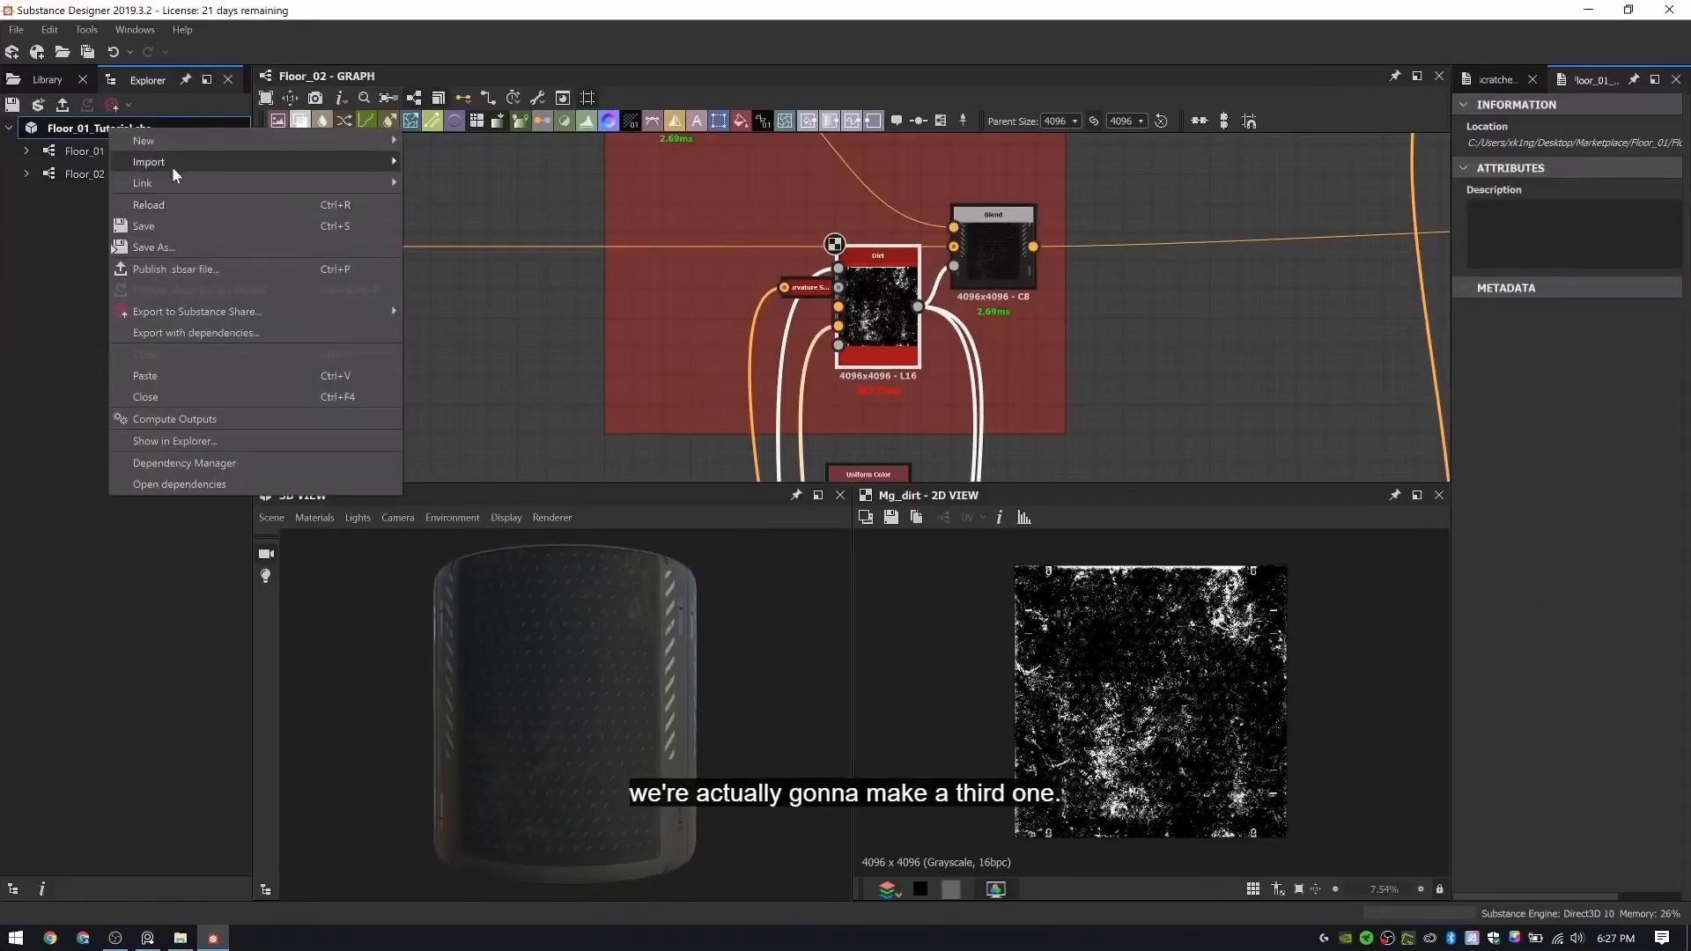
left_click(183, 372)
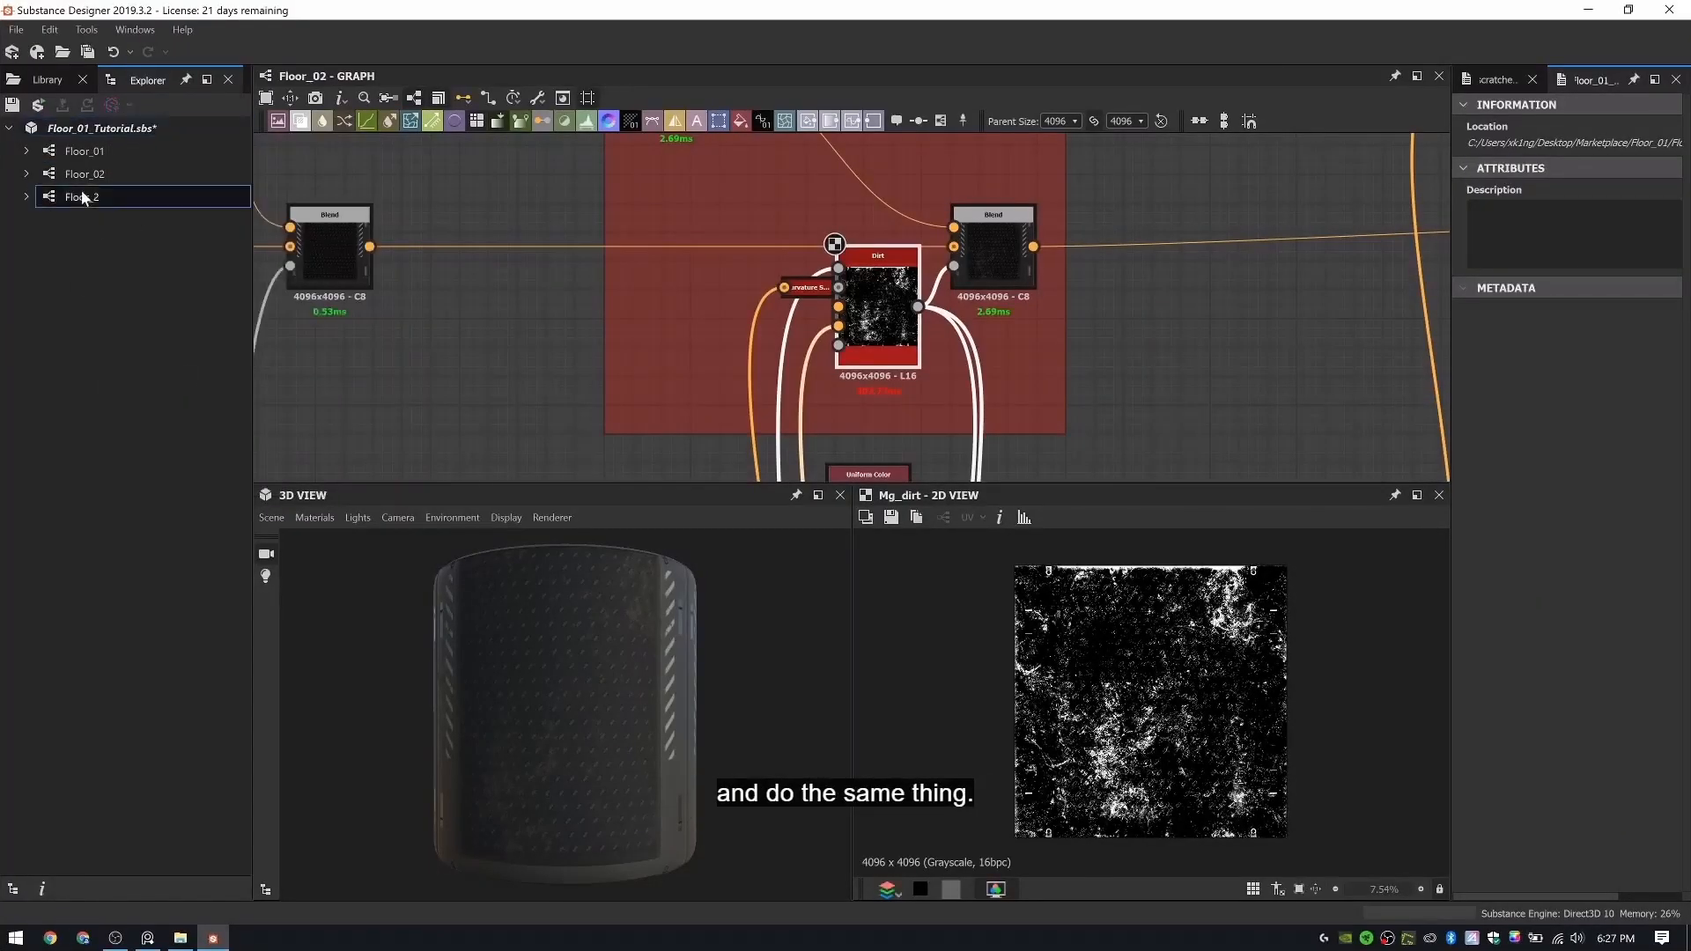
- Rename the pasted copy of the graph to Floor_02_Glass
right_click(82, 193)
left_click(125, 289)
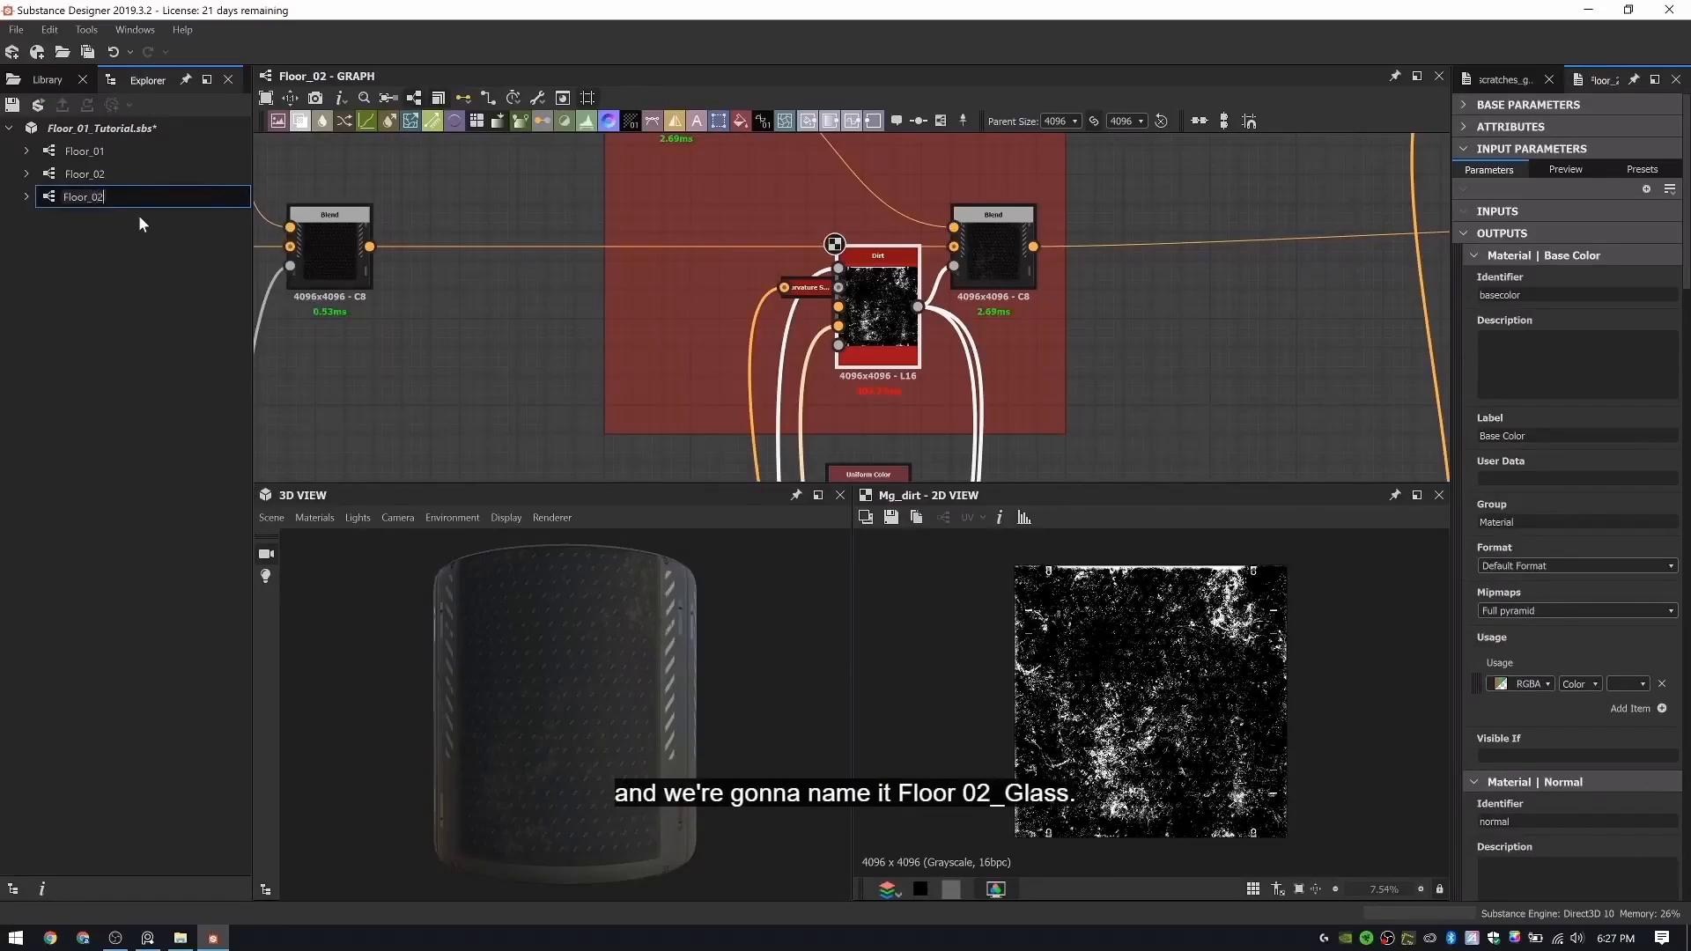
type("02_glas")
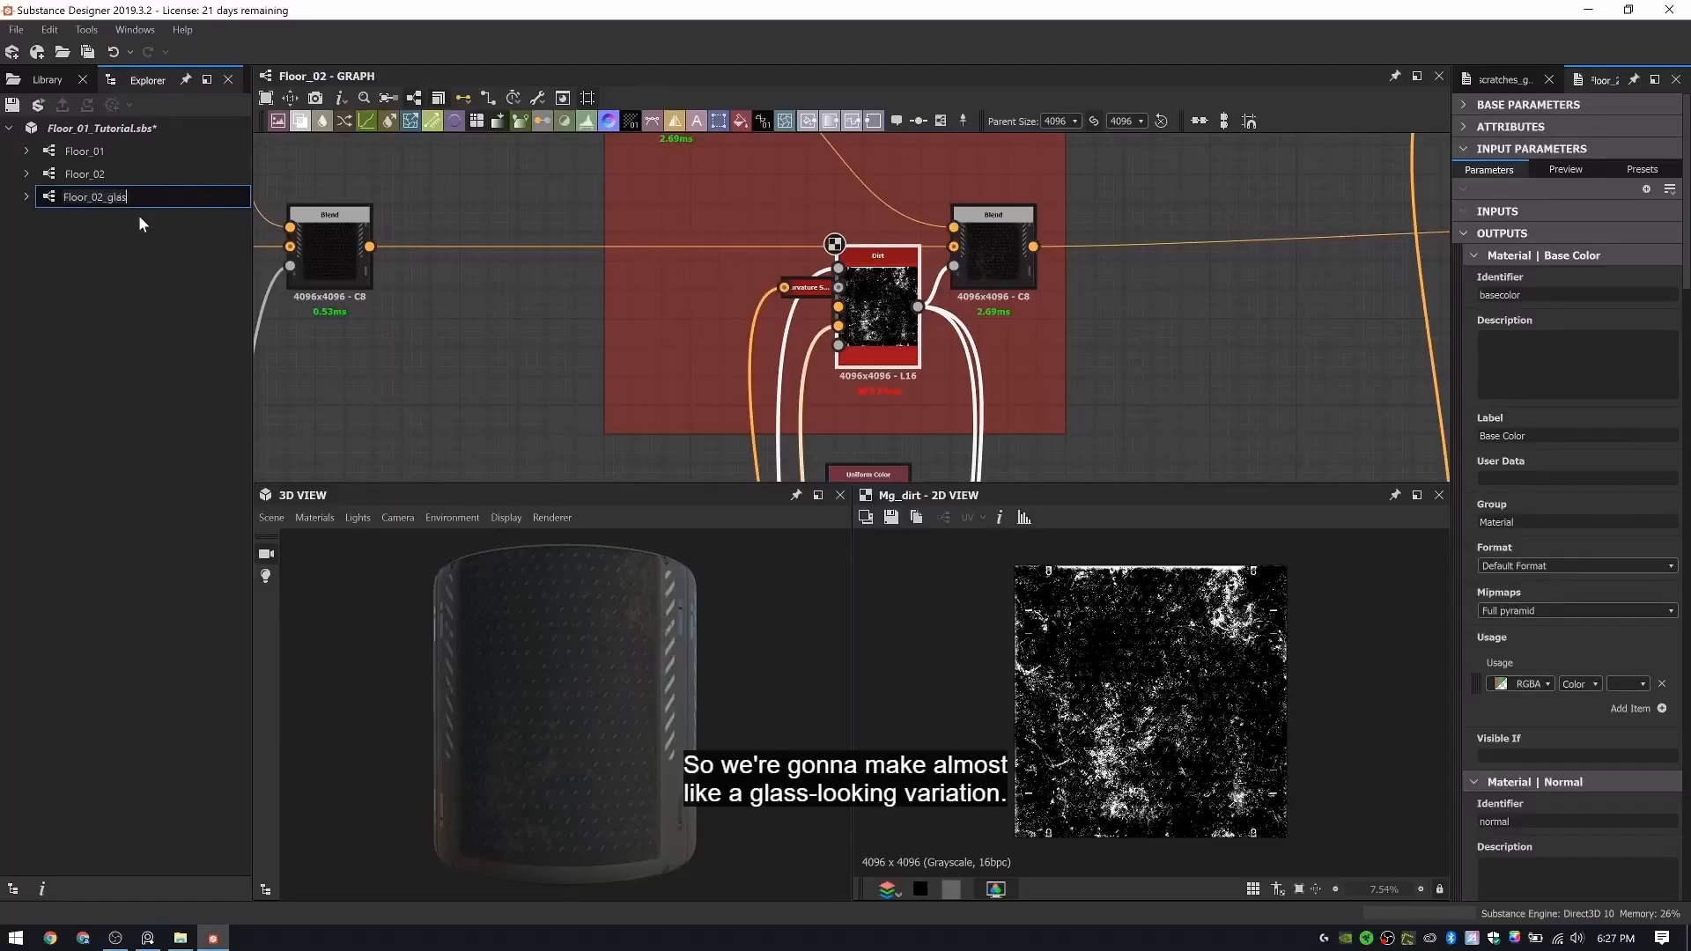
type("s")
key("Return")
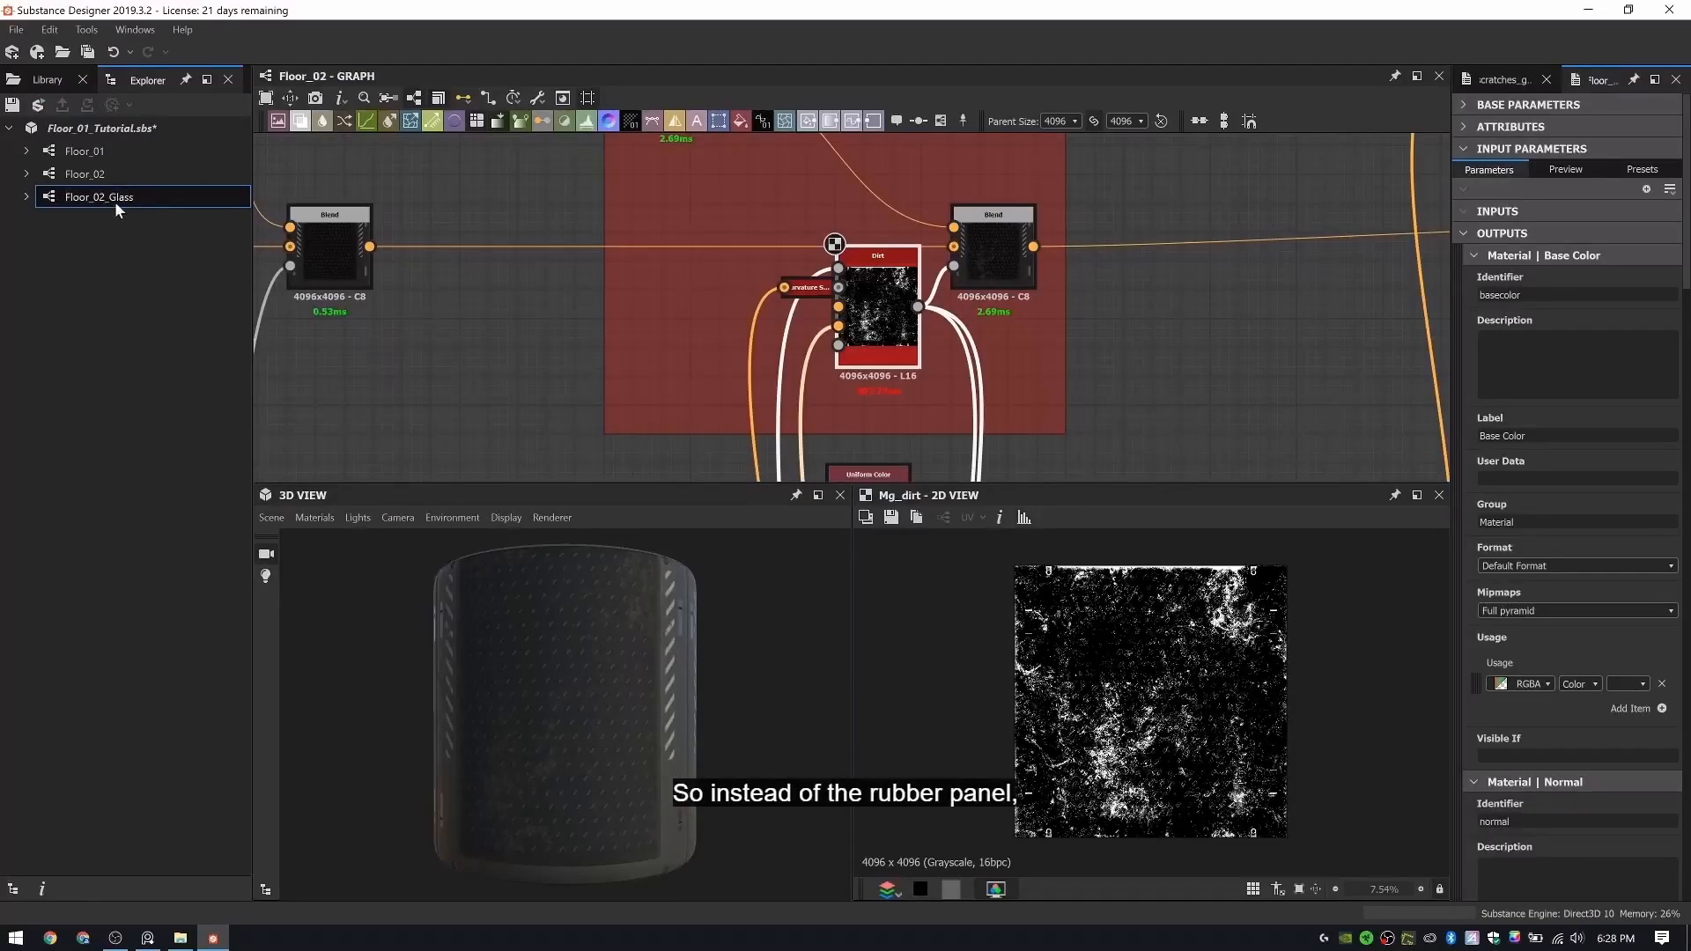
- Open the Floor_02_Glass graph and examine its Rubber Pattern section
double_click(115, 199)
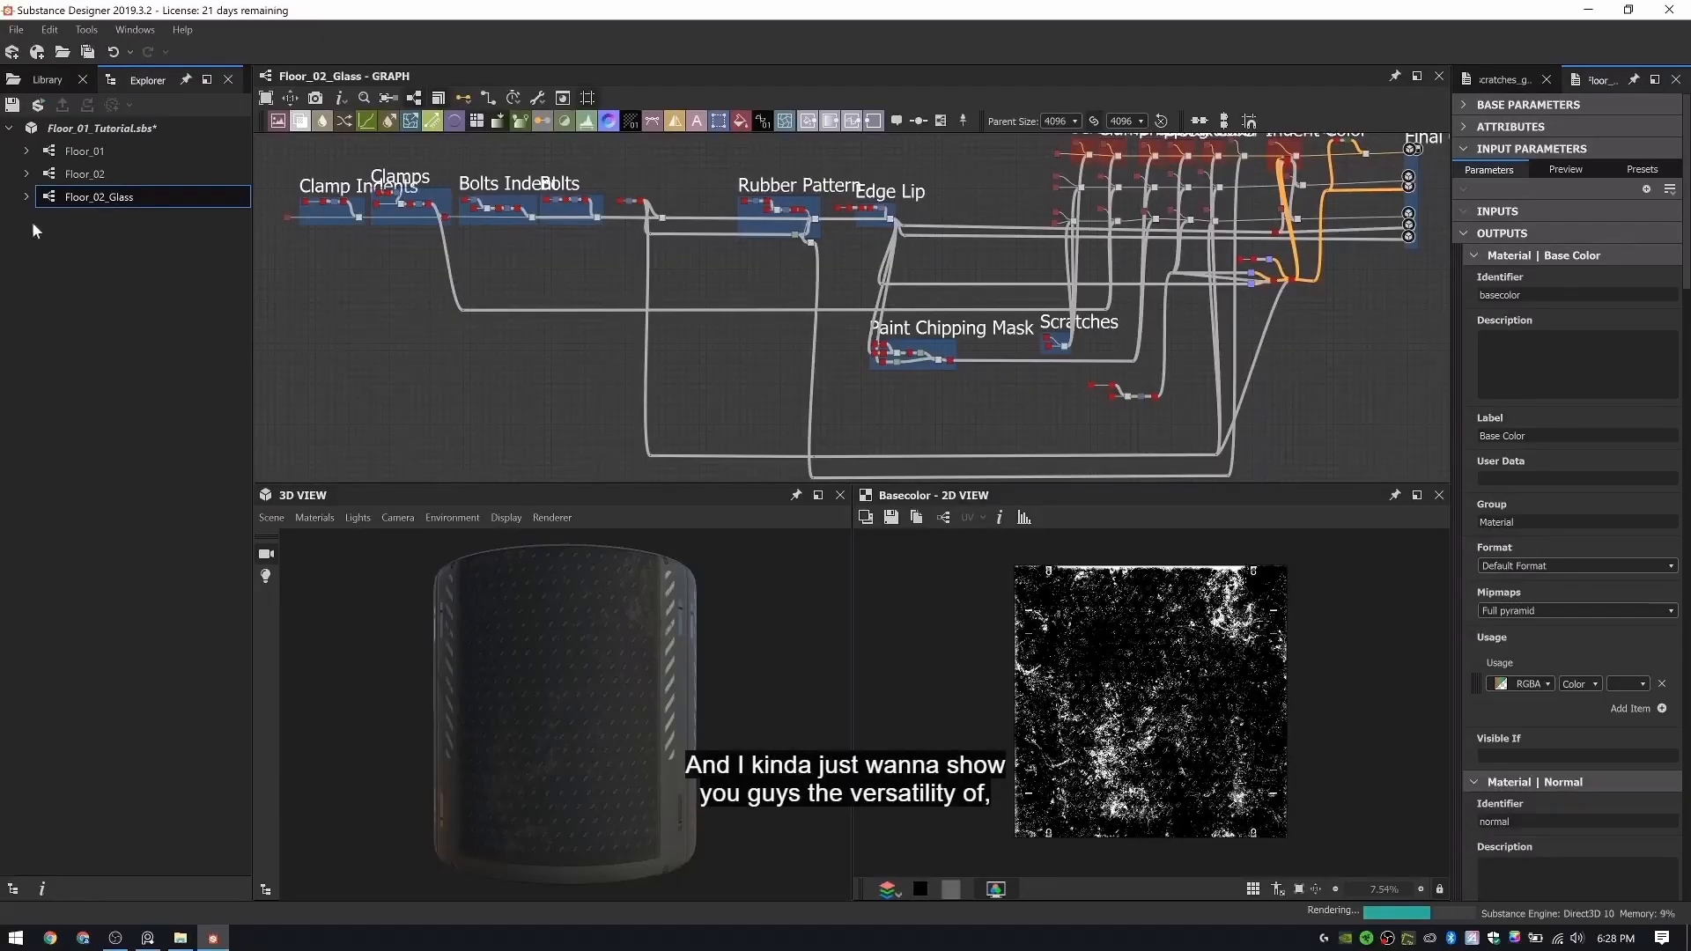
middle_click_drag(742, 280, 467, 370)
scroll(800, 267, "up", 5)
middle_click_drag(974, 282, 997, 276)
scroll(633, 299, "down", 5)
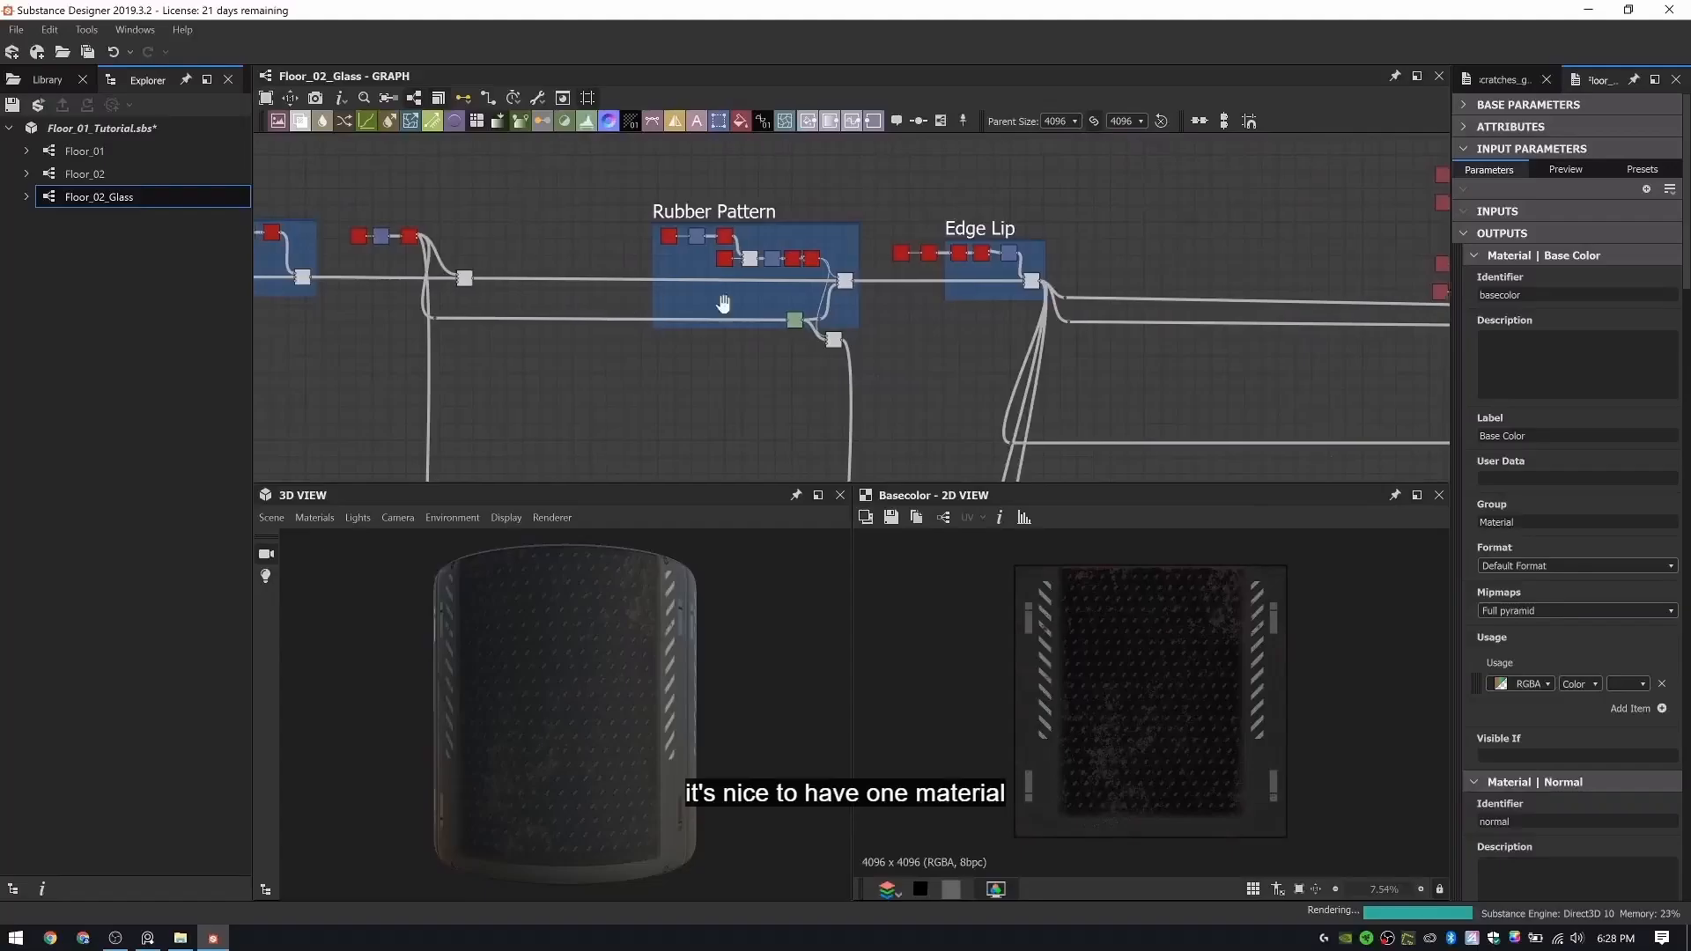
- Set the opacity of the Blend node that ends the Rubber Pattern frame to 0 and check the model
middle_click_drag(718, 302, 974, 327)
scroll(928, 314, "up", 5)
mouse_move(575, 350)
middle_mouse_down()
mouse_move(1022, 350)
mouse_move(611, 349)
middle_mouse_up()
double_click(581, 308)
scroll(611, 349, "down", 1)
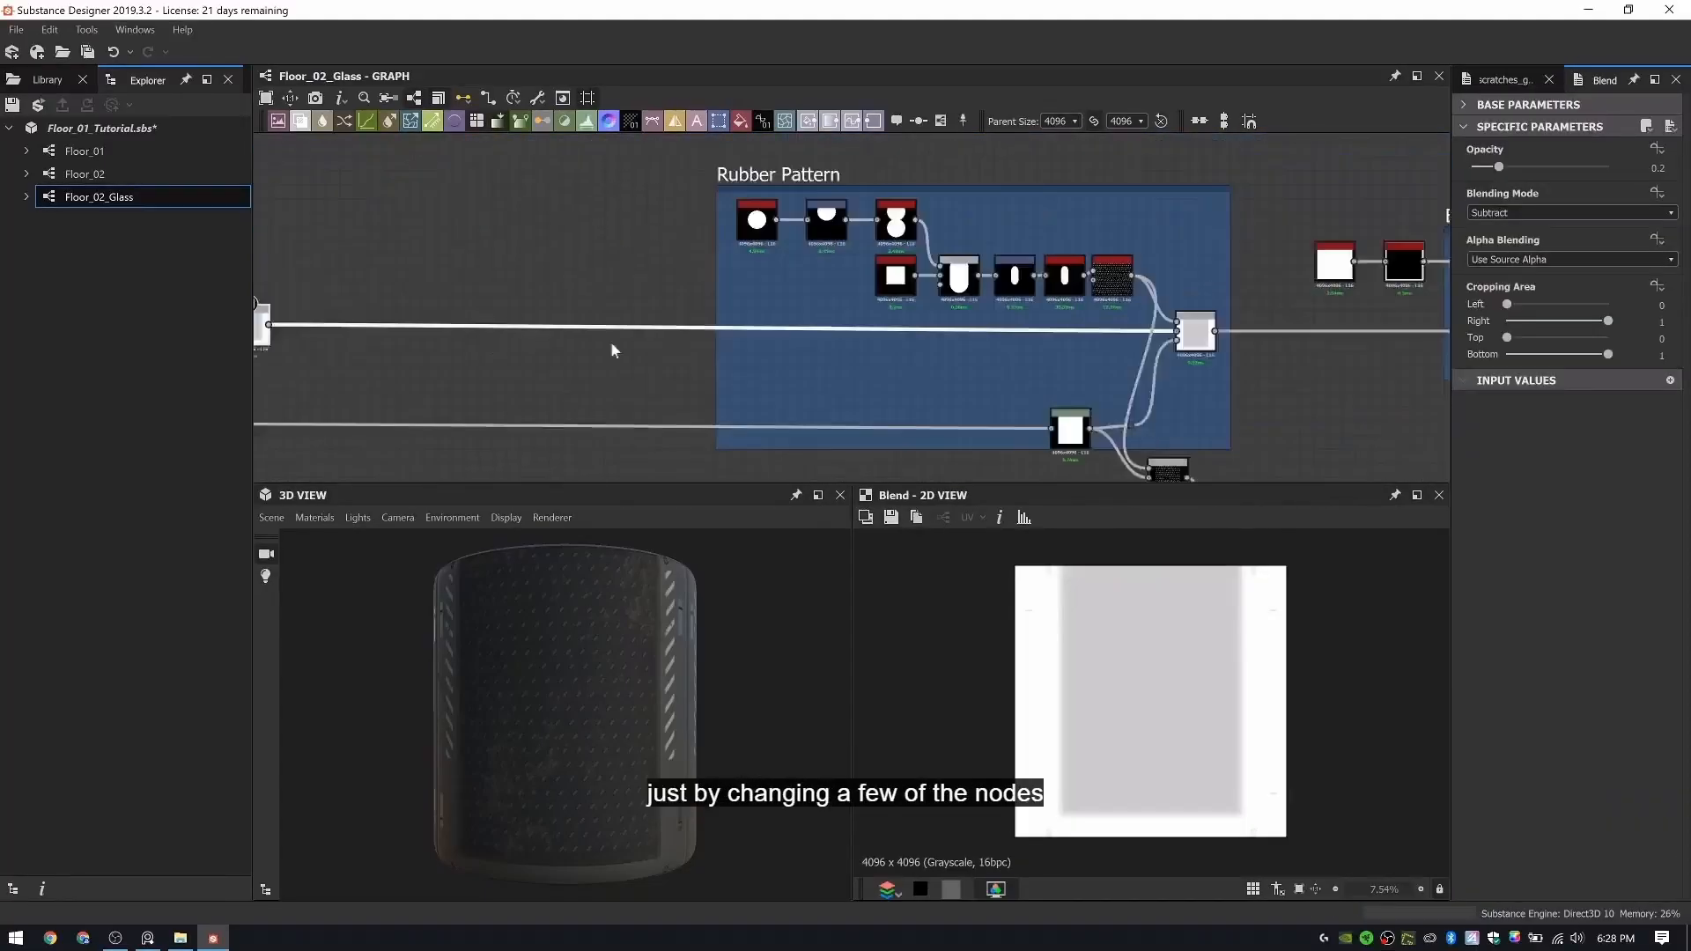
middle_click_drag(1201, 337, 955, 367)
scroll(955, 366, "up", 3)
left_click(954, 365)
scroll(1180, 660, "up", 2)
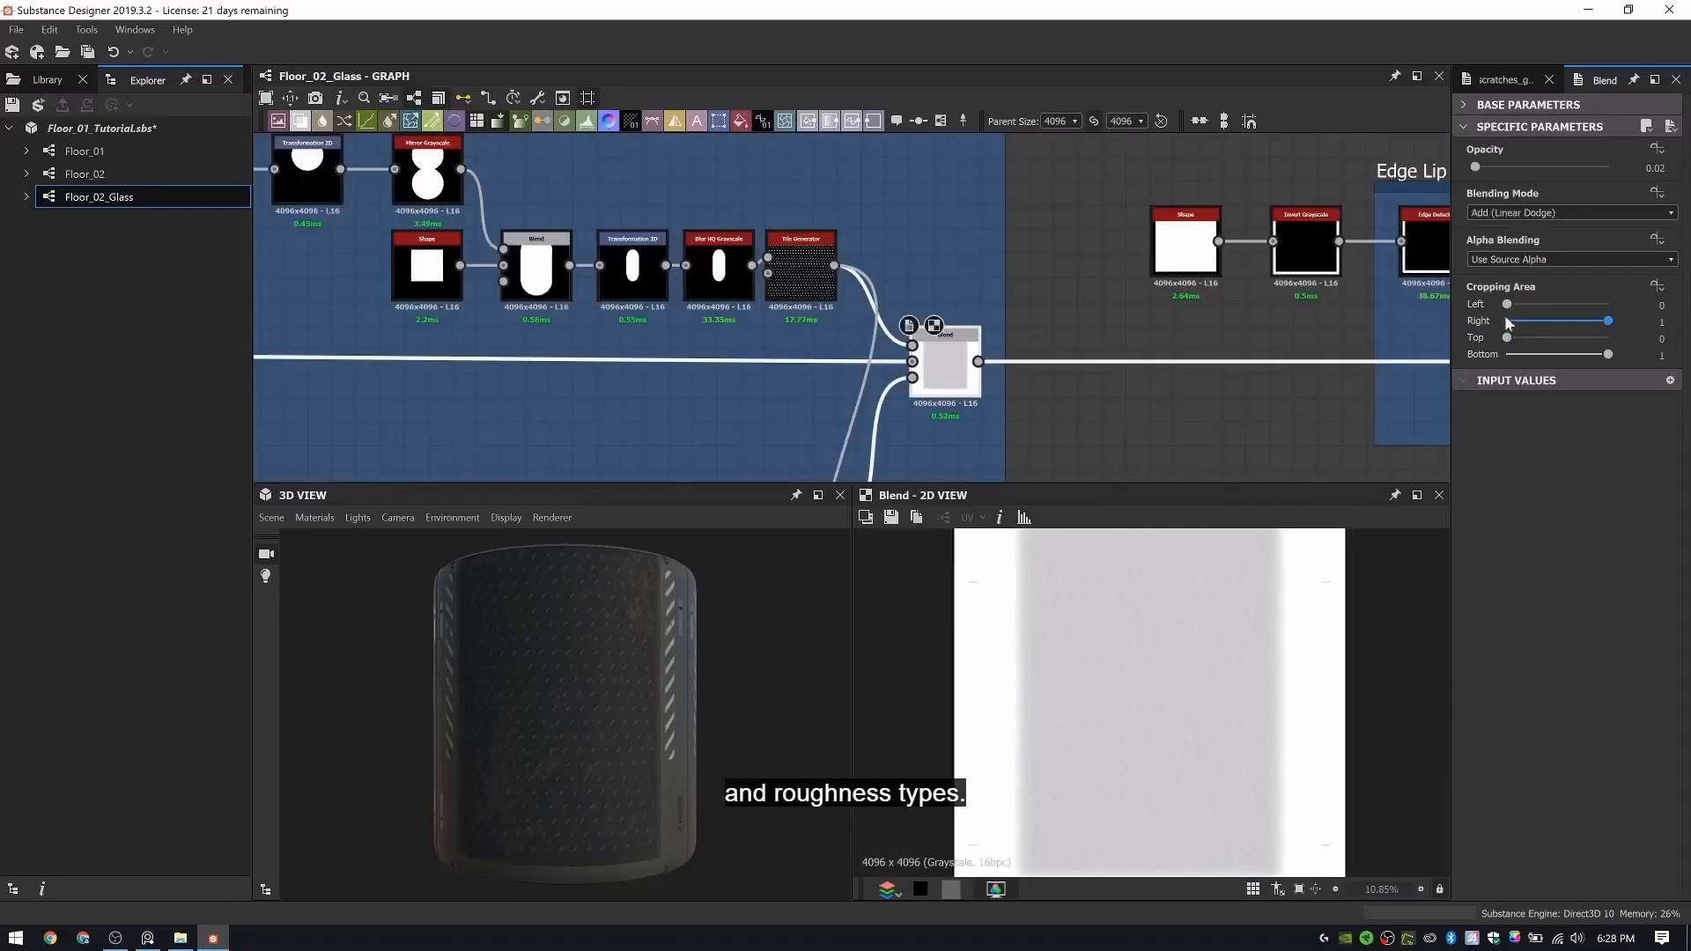
left_click_drag(513, 789, 545, 666)
scroll(544, 666, "up", 3)
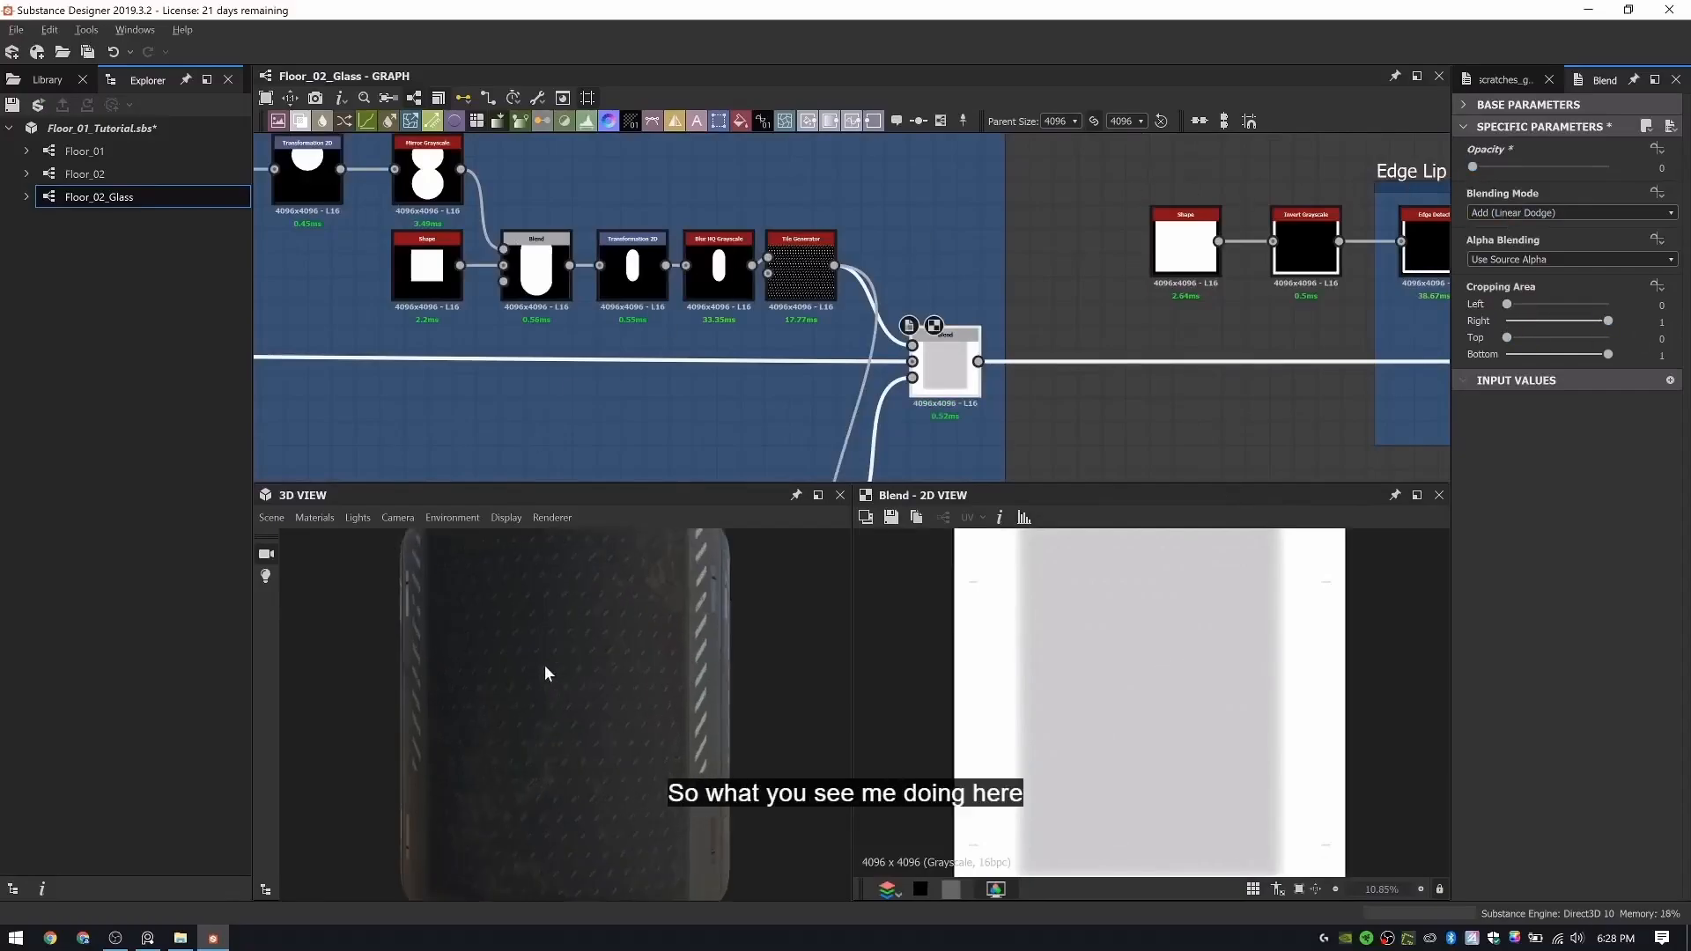
right_click_drag(619, 661, 579, 668, "ctrl+shift")
scroll(827, 344, "down", 3)
- Set the Opacity of the final Normal Blend node, which mixes in the scratch normals, to 0
middle_click_drag(1349, 319, 449, 224)
scroll(449, 224, "down", 2)
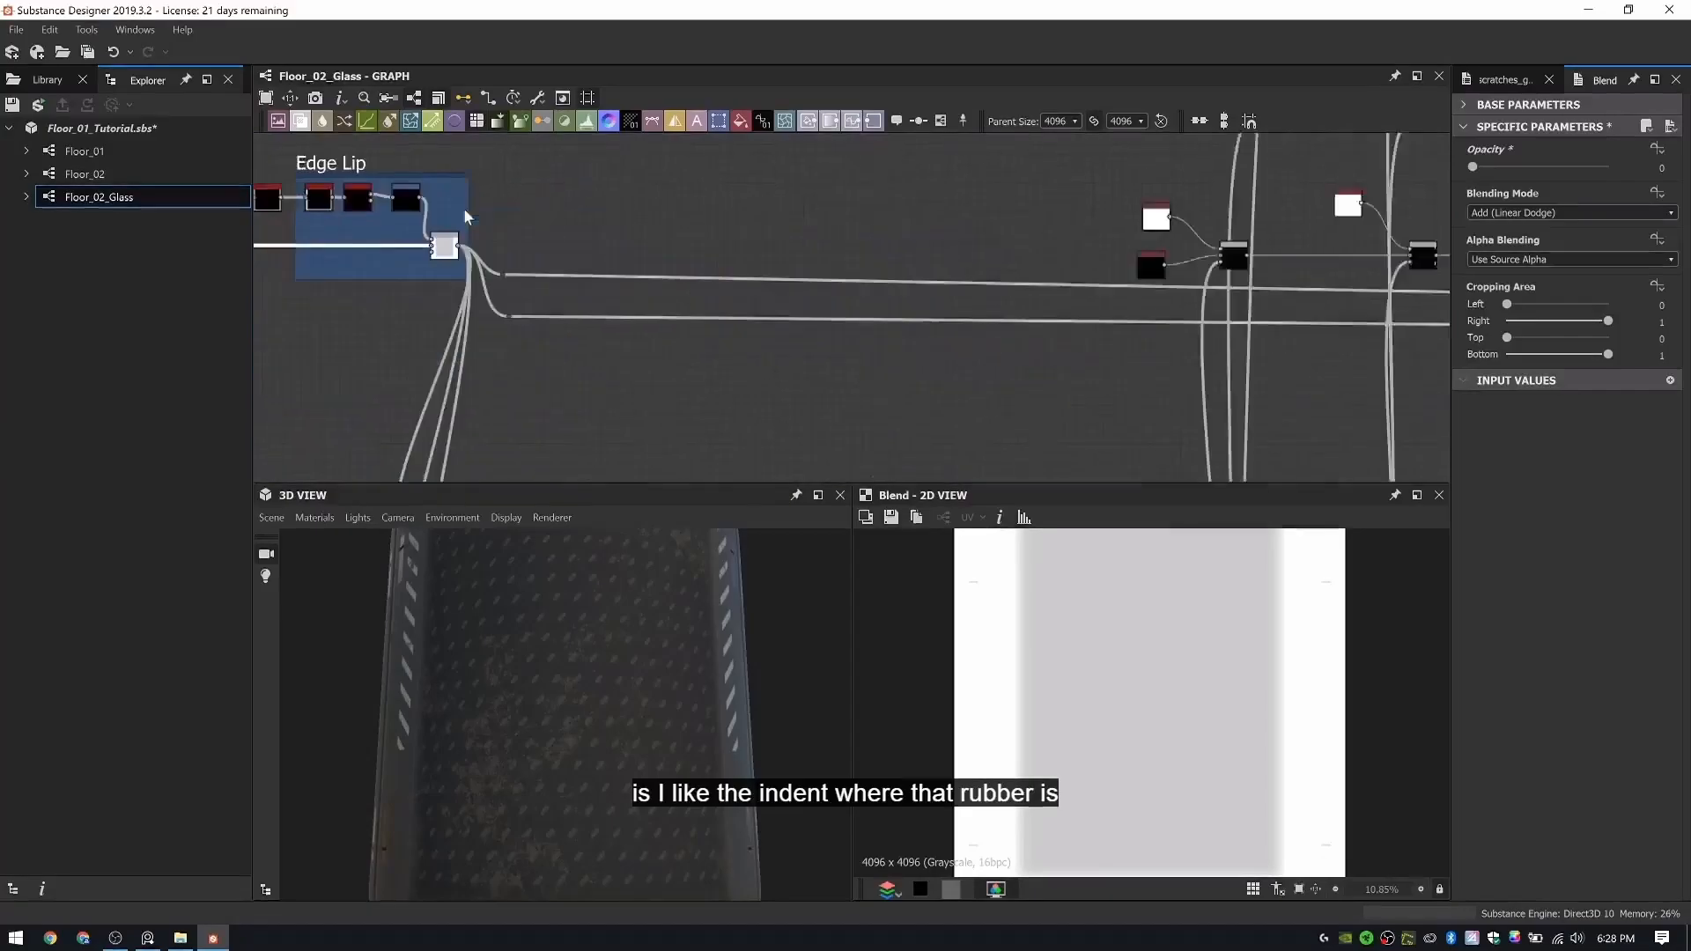
scroll(924, 300, "down", 5)
scroll(580, 381, "up", 1)
middle_click_drag(1010, 467, 682, 480)
middle_click_drag(1006, 312, 928, 396)
scroll(928, 396, "up", 3)
middle_click_drag(1001, 222, 948, 318)
middle_click_drag(914, 375, 853, 227)
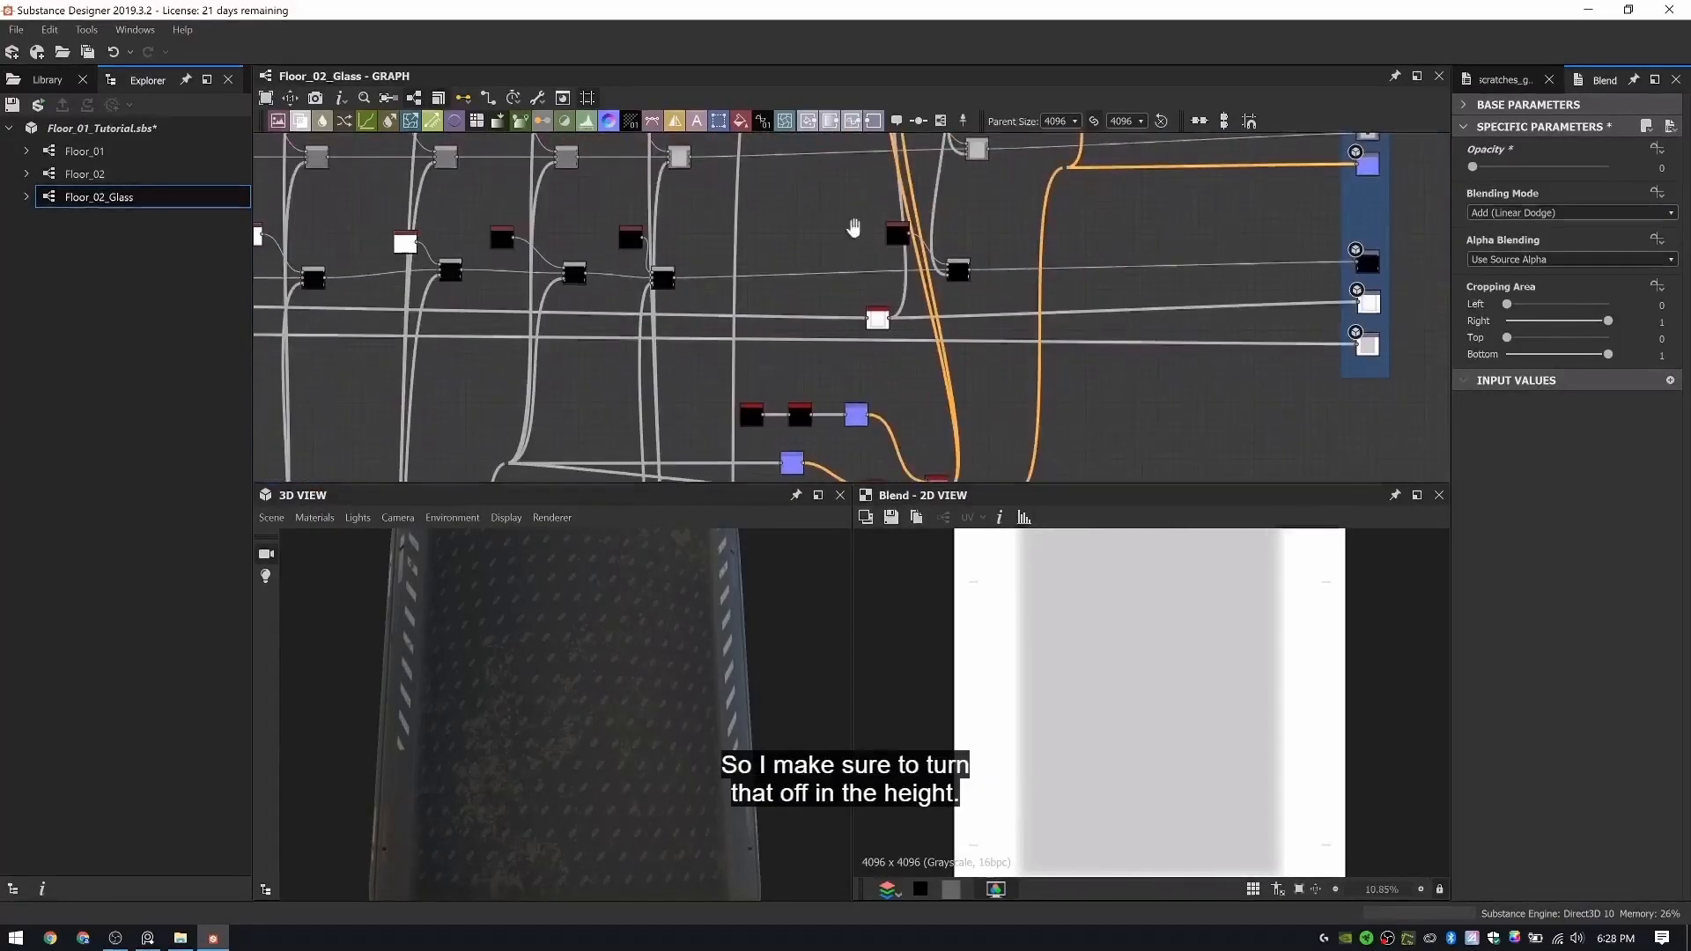
scroll(872, 340, "up", 4)
double_click(883, 340)
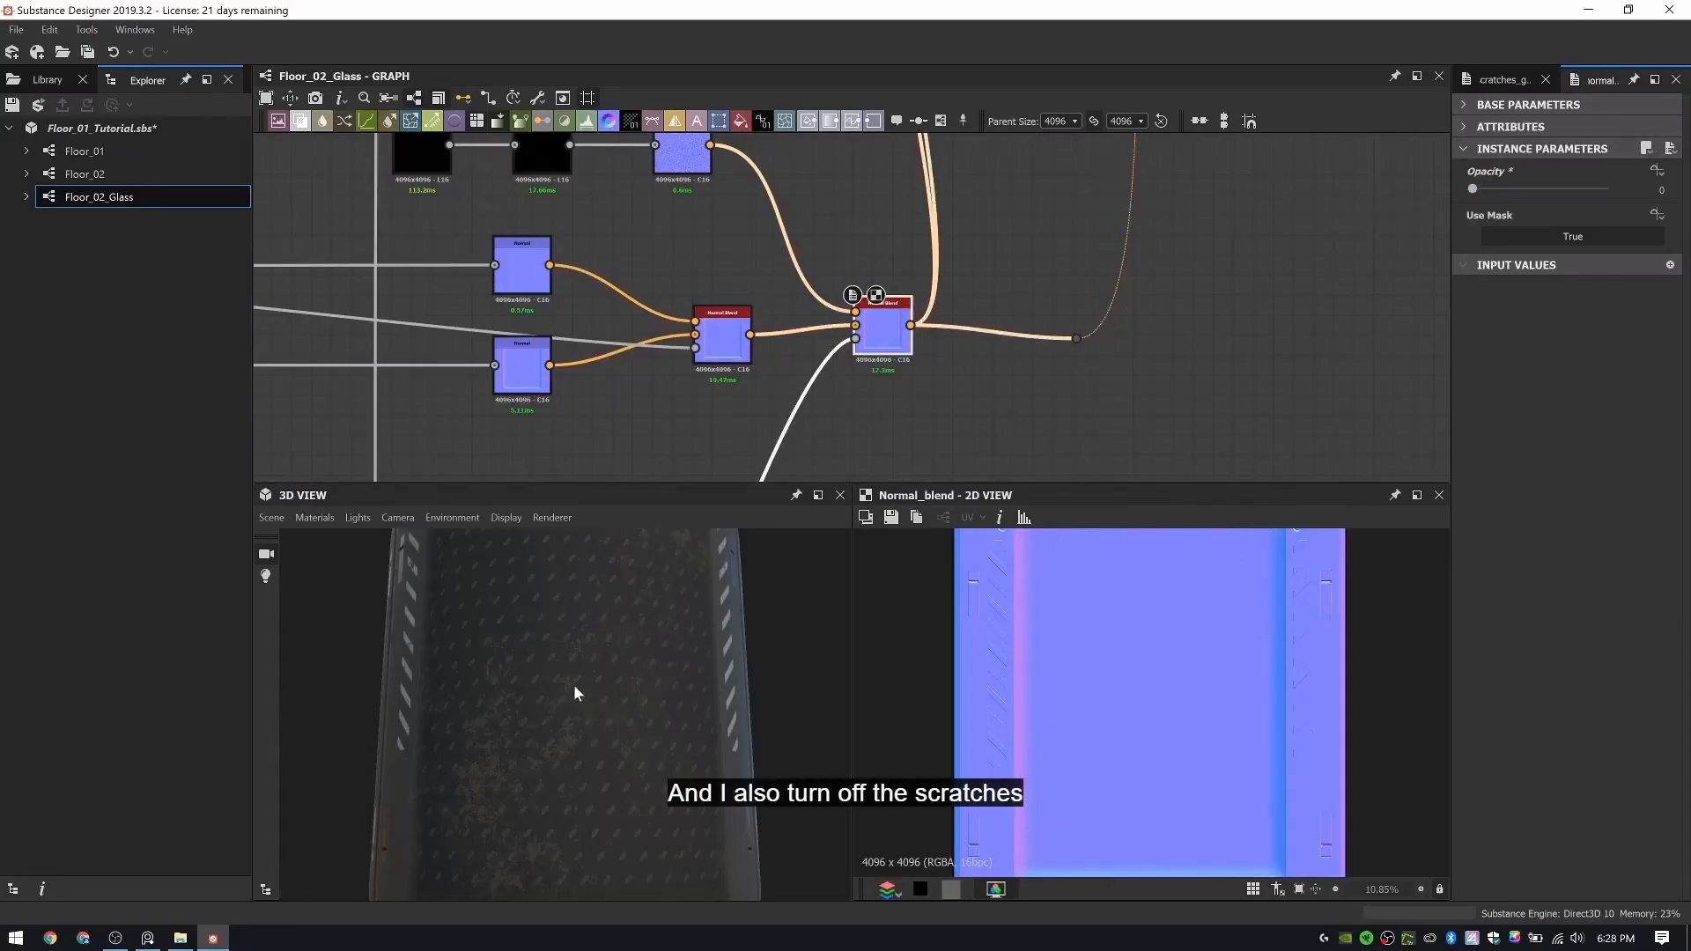
left_click_drag(574, 685, 564, 695)
- Set the grayscale roughness Uniform Color beneath the Rubber Indent Color frame to 24 for a glass-like reflection
scroll(642, 332, "down", 5)
middle_click_drag(680, 158, 973, 326)
scroll(595, 665, "up", 3)
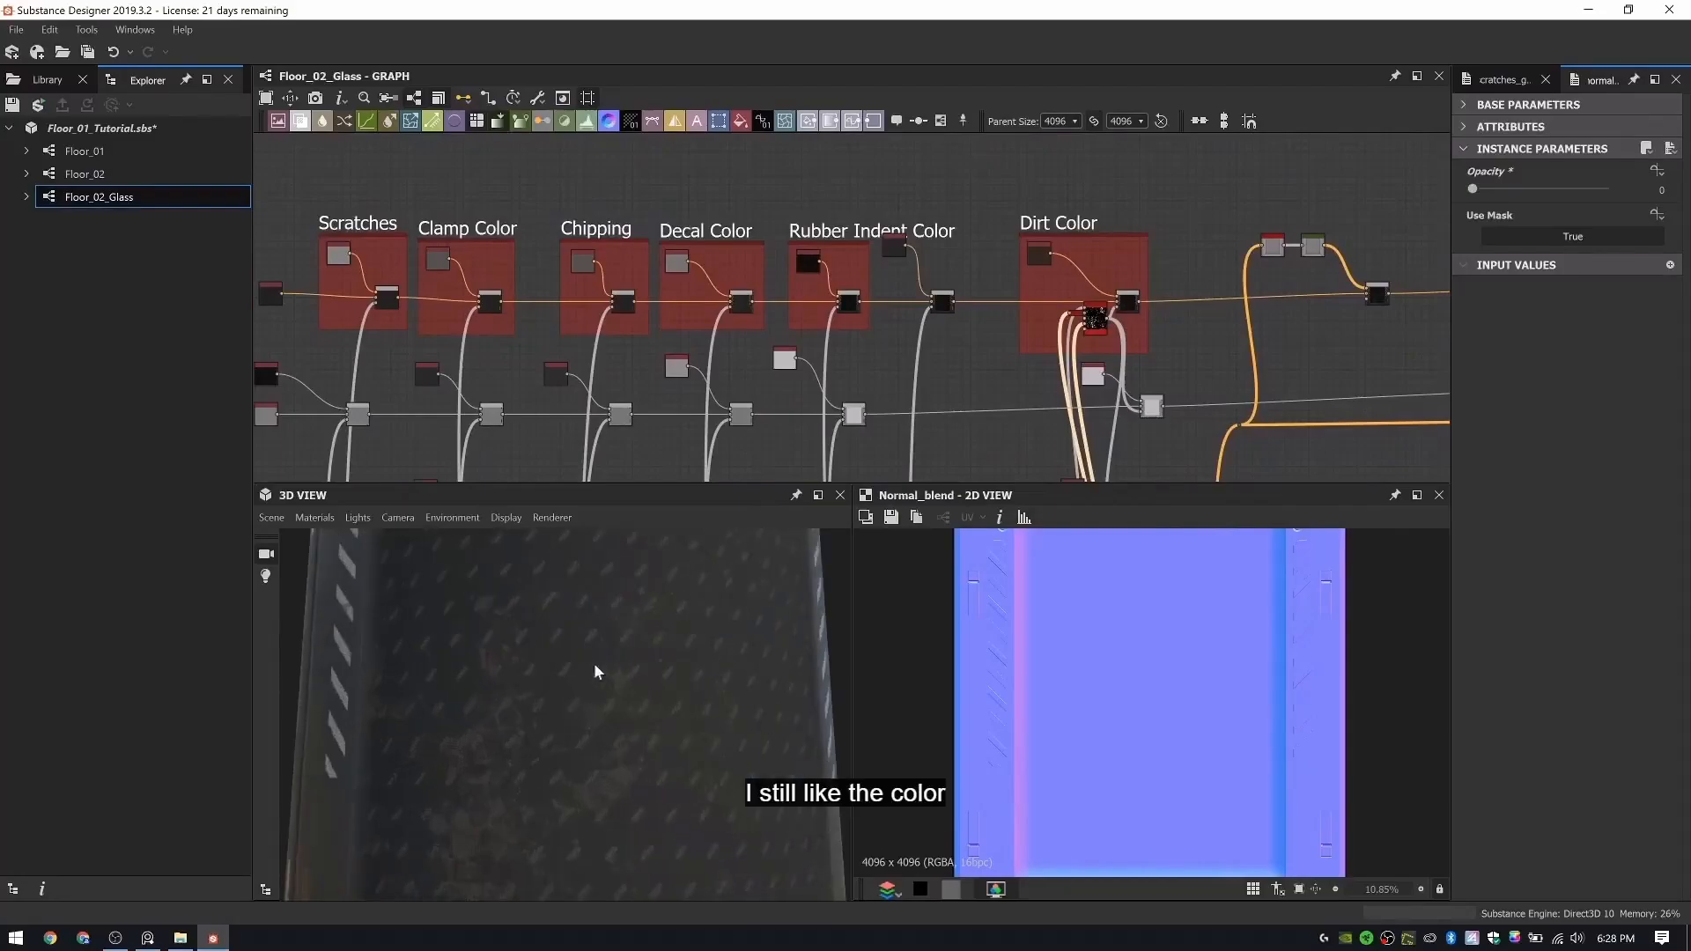
scroll(840, 296, "up", 4)
scroll(819, 333, "up", 2)
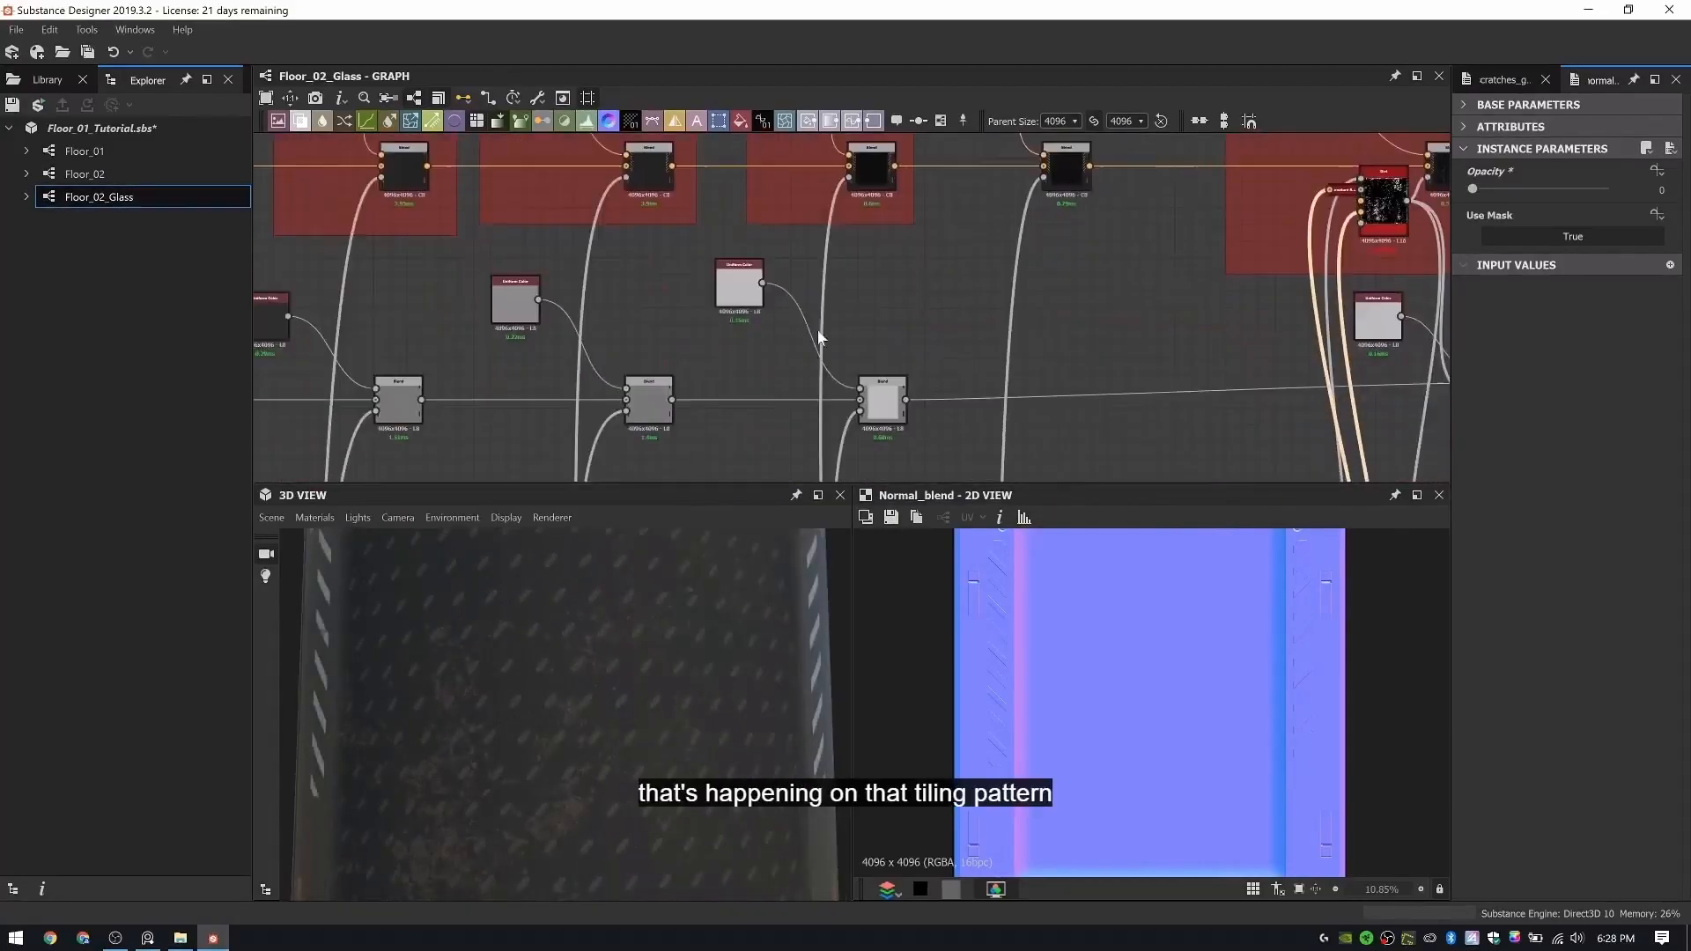
middle_click_drag(848, 323, 818, 140)
middle_click_drag(829, 451, 826, 350)
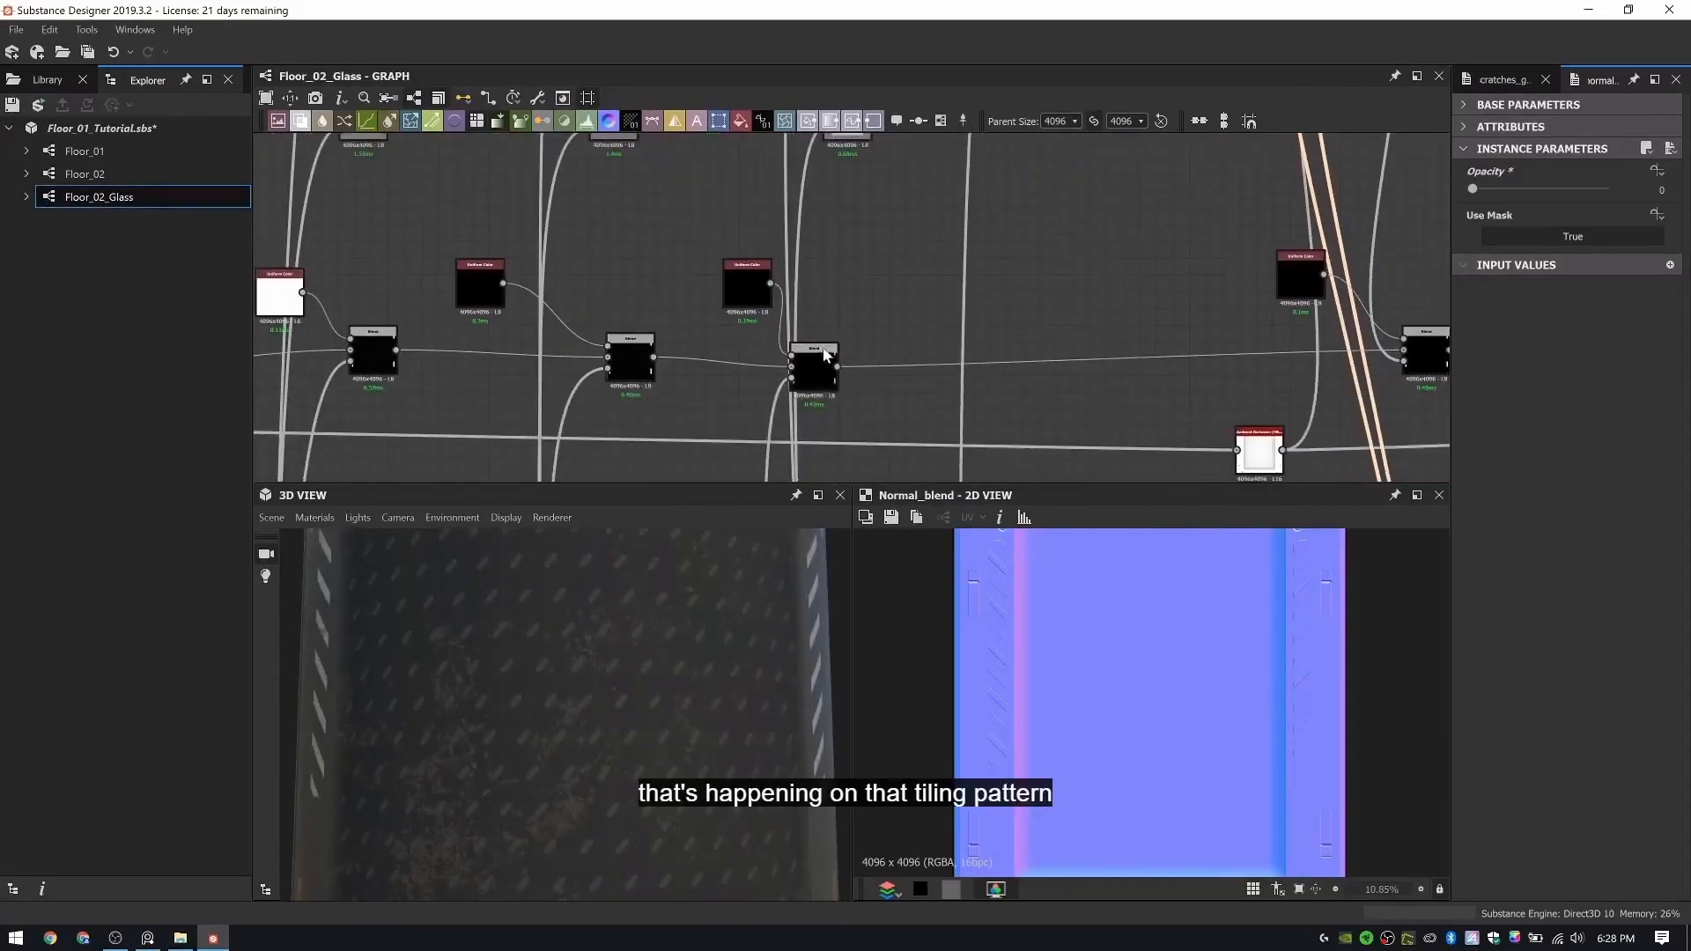
left_click_drag(827, 370, 863, 372)
scroll(843, 283, "down", 2)
middle_click_drag(842, 283, 845, 388)
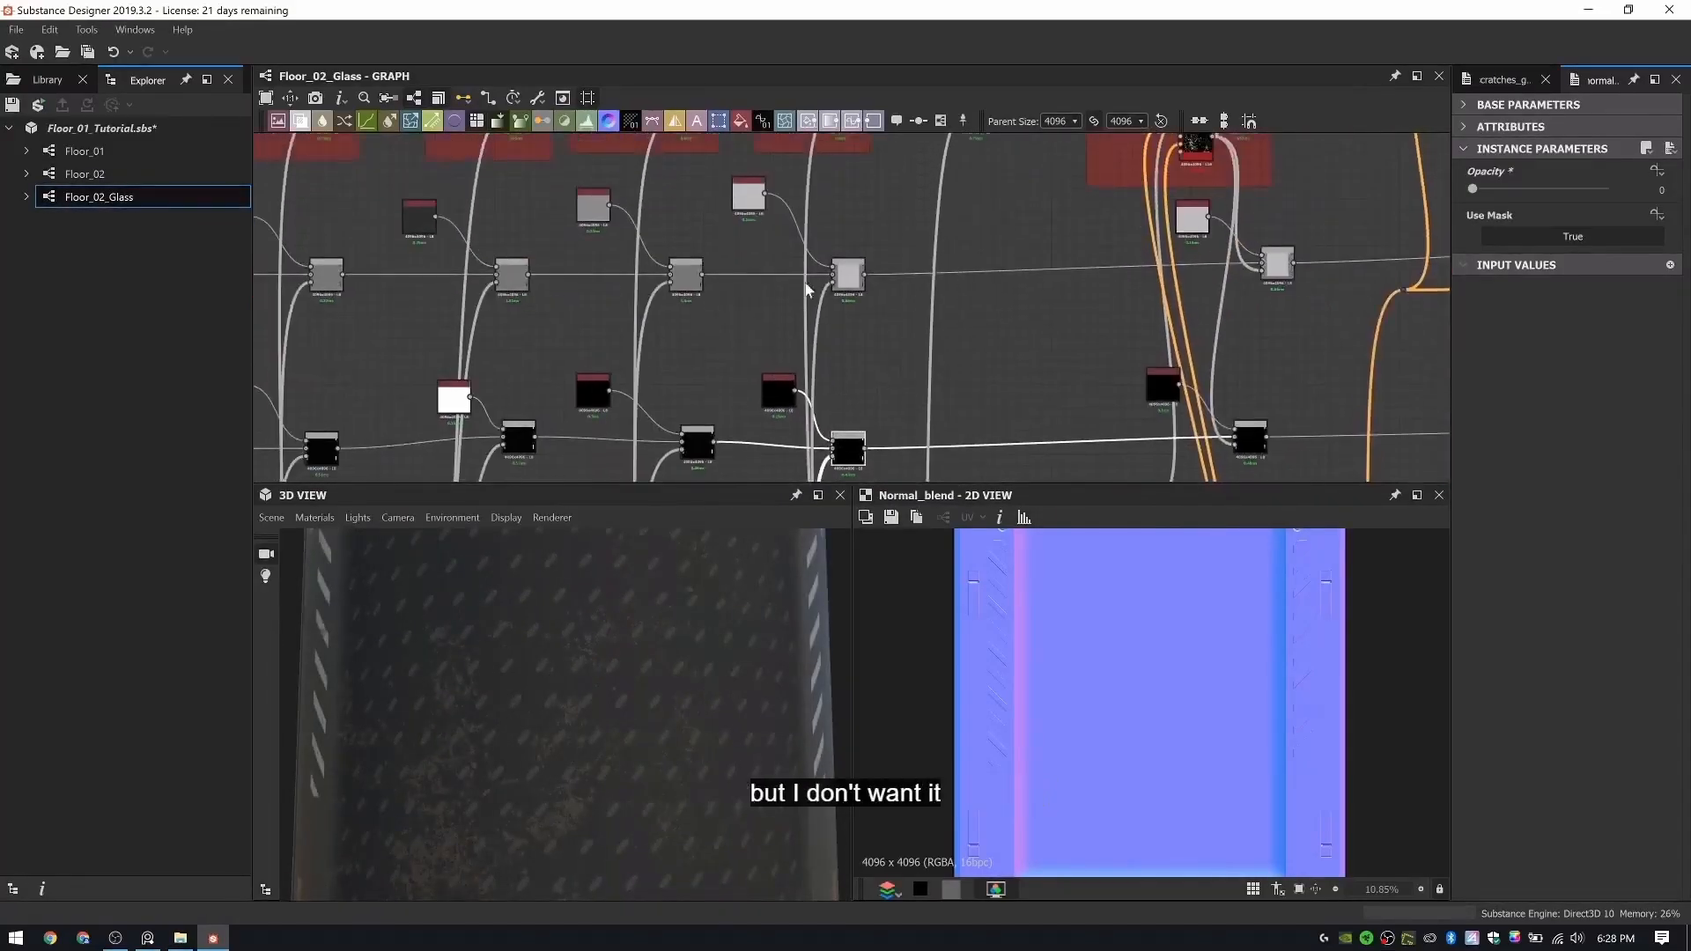
double_click(751, 193)
left_click_drag(1574, 244, 1555, 242)
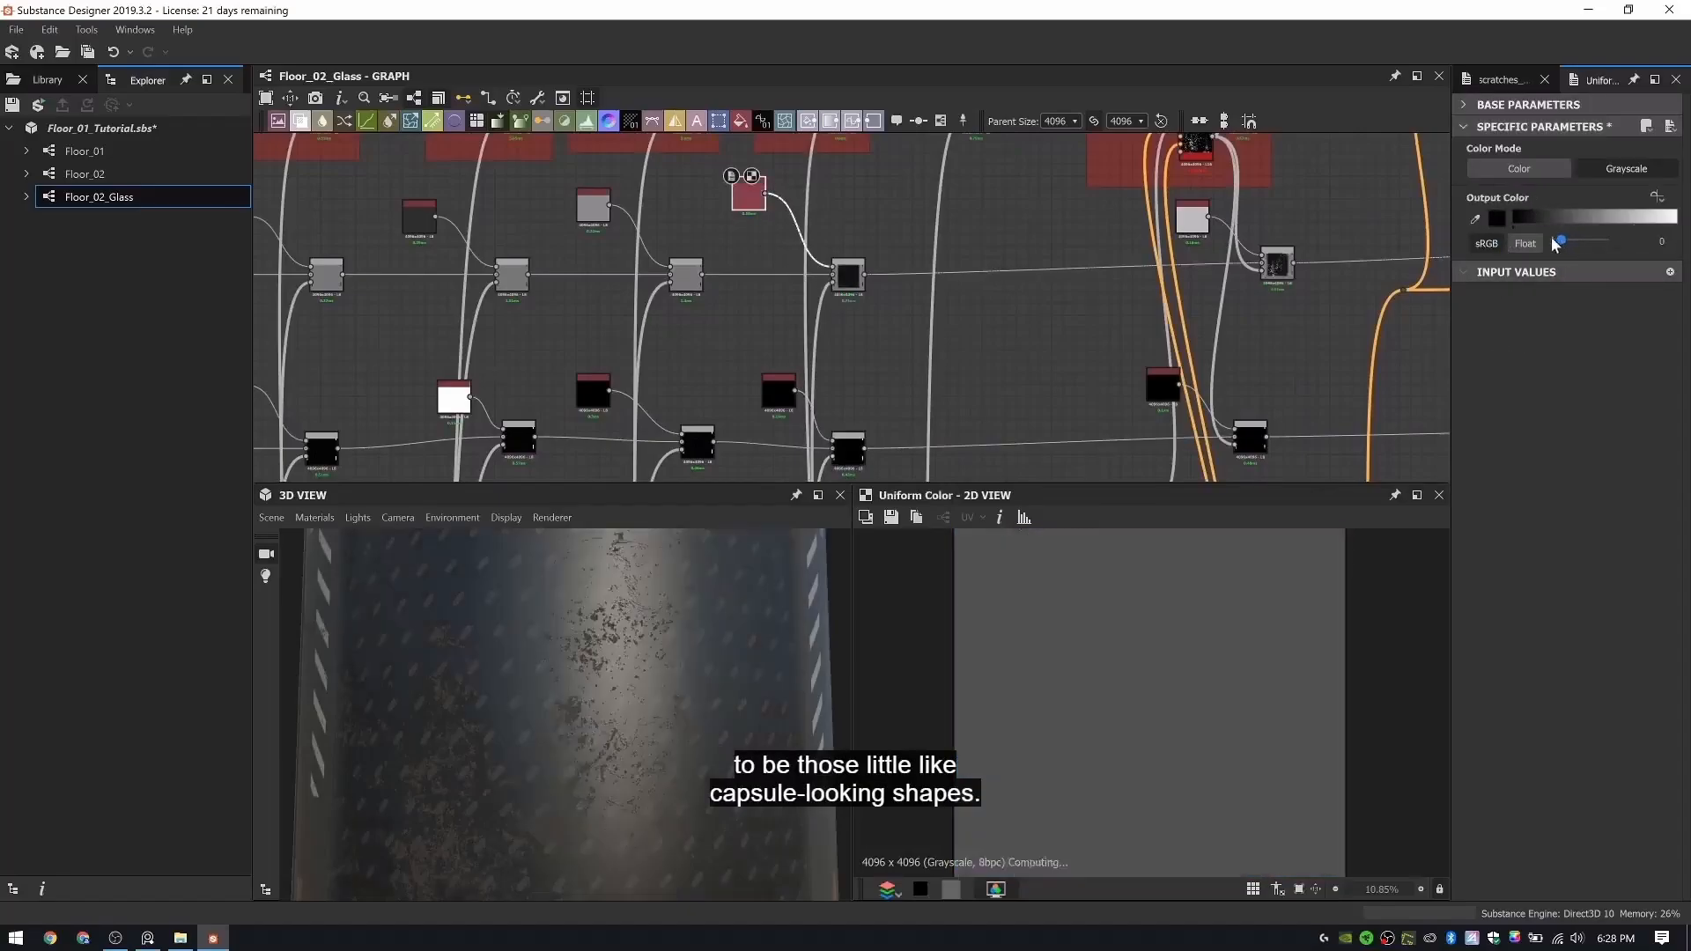
scroll(636, 668, "down", 2)
left_click_drag(633, 666, 585, 646)
scroll(585, 645, "down", 3)
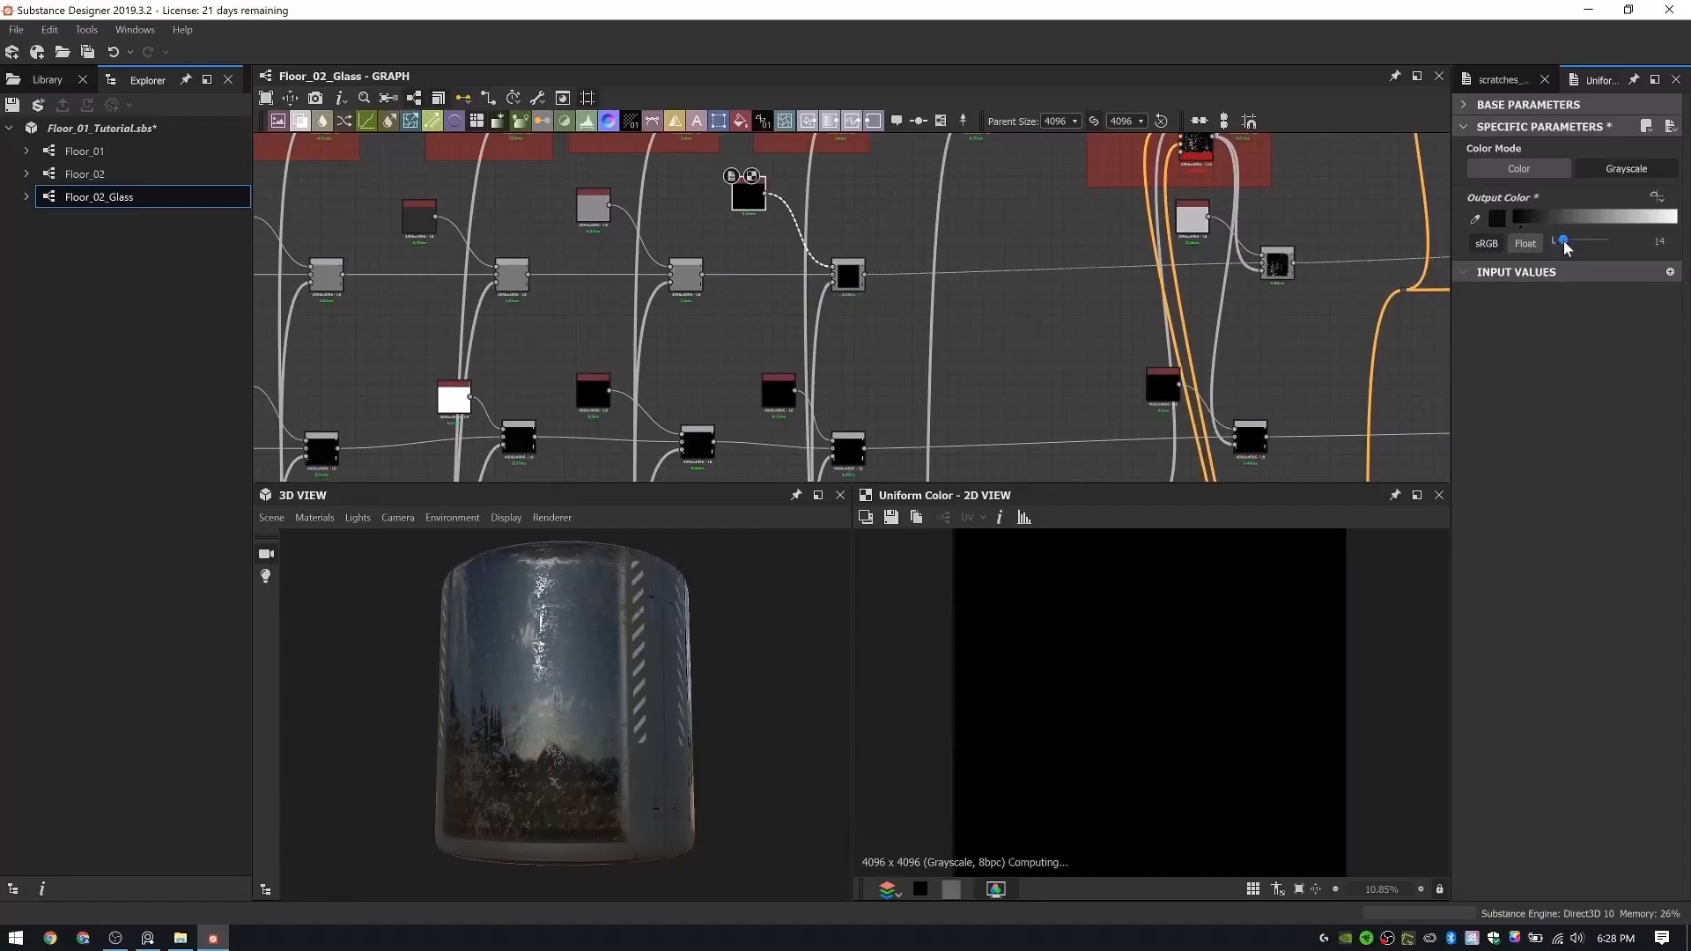
left_click_drag(1567, 247, 1568, 247)
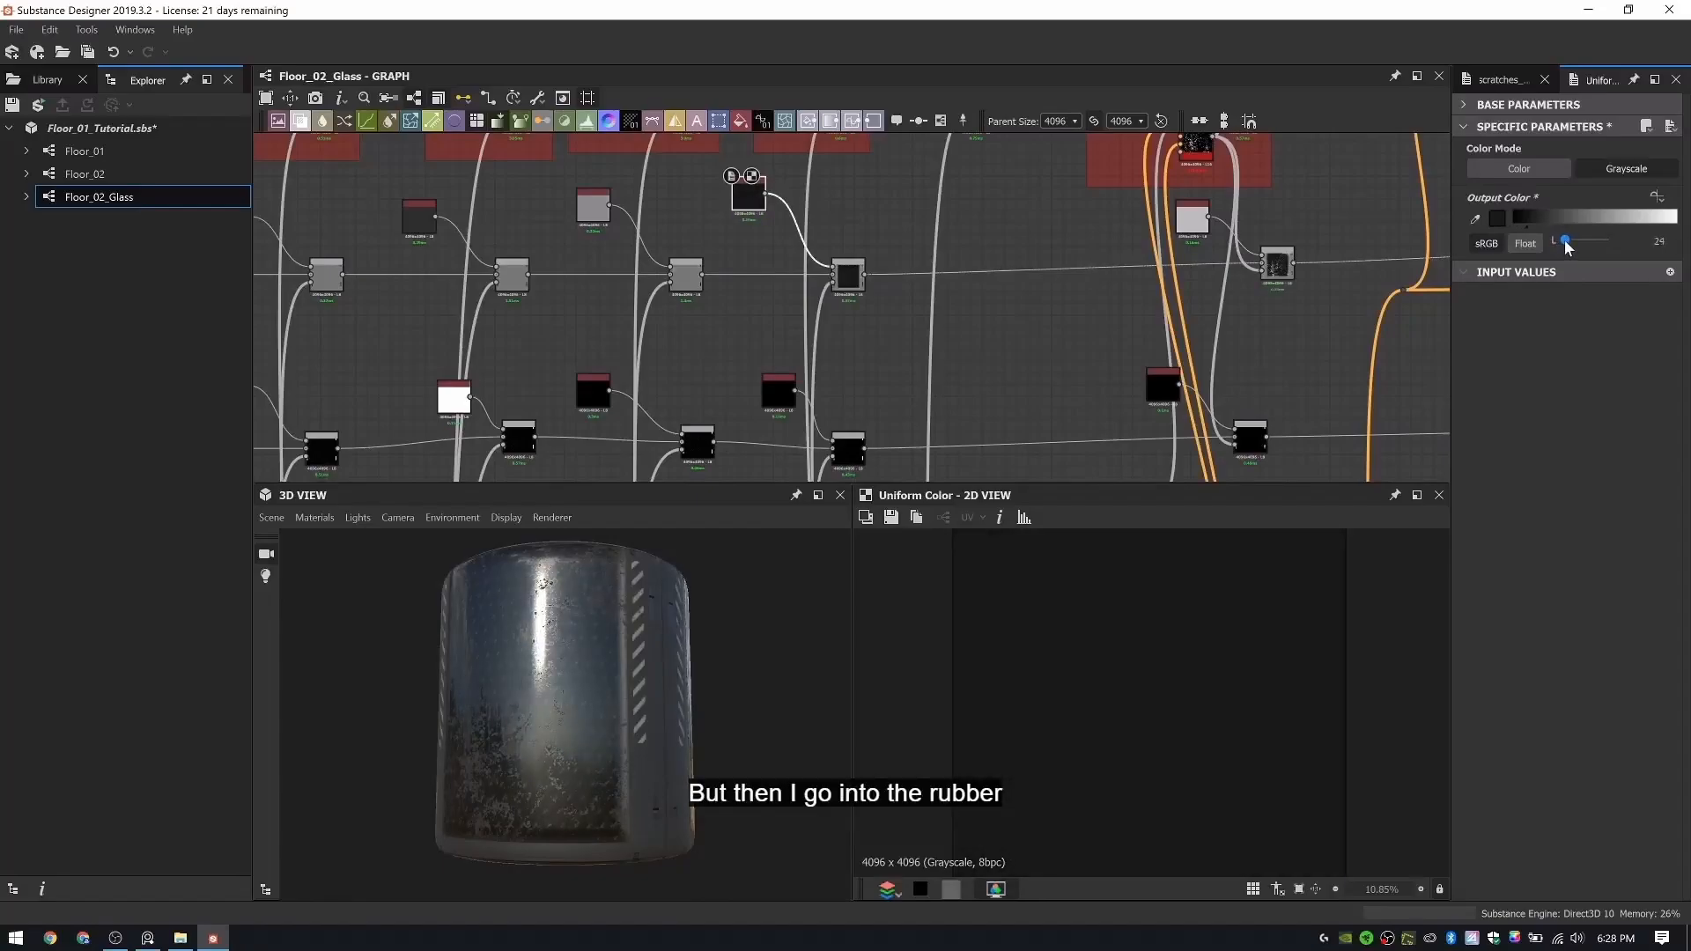
- Display the material on the Plane (hi-res) mesh and orbit to a close view of the panel
left_click_drag(475, 701, 480, 648)
left_click(273, 516)
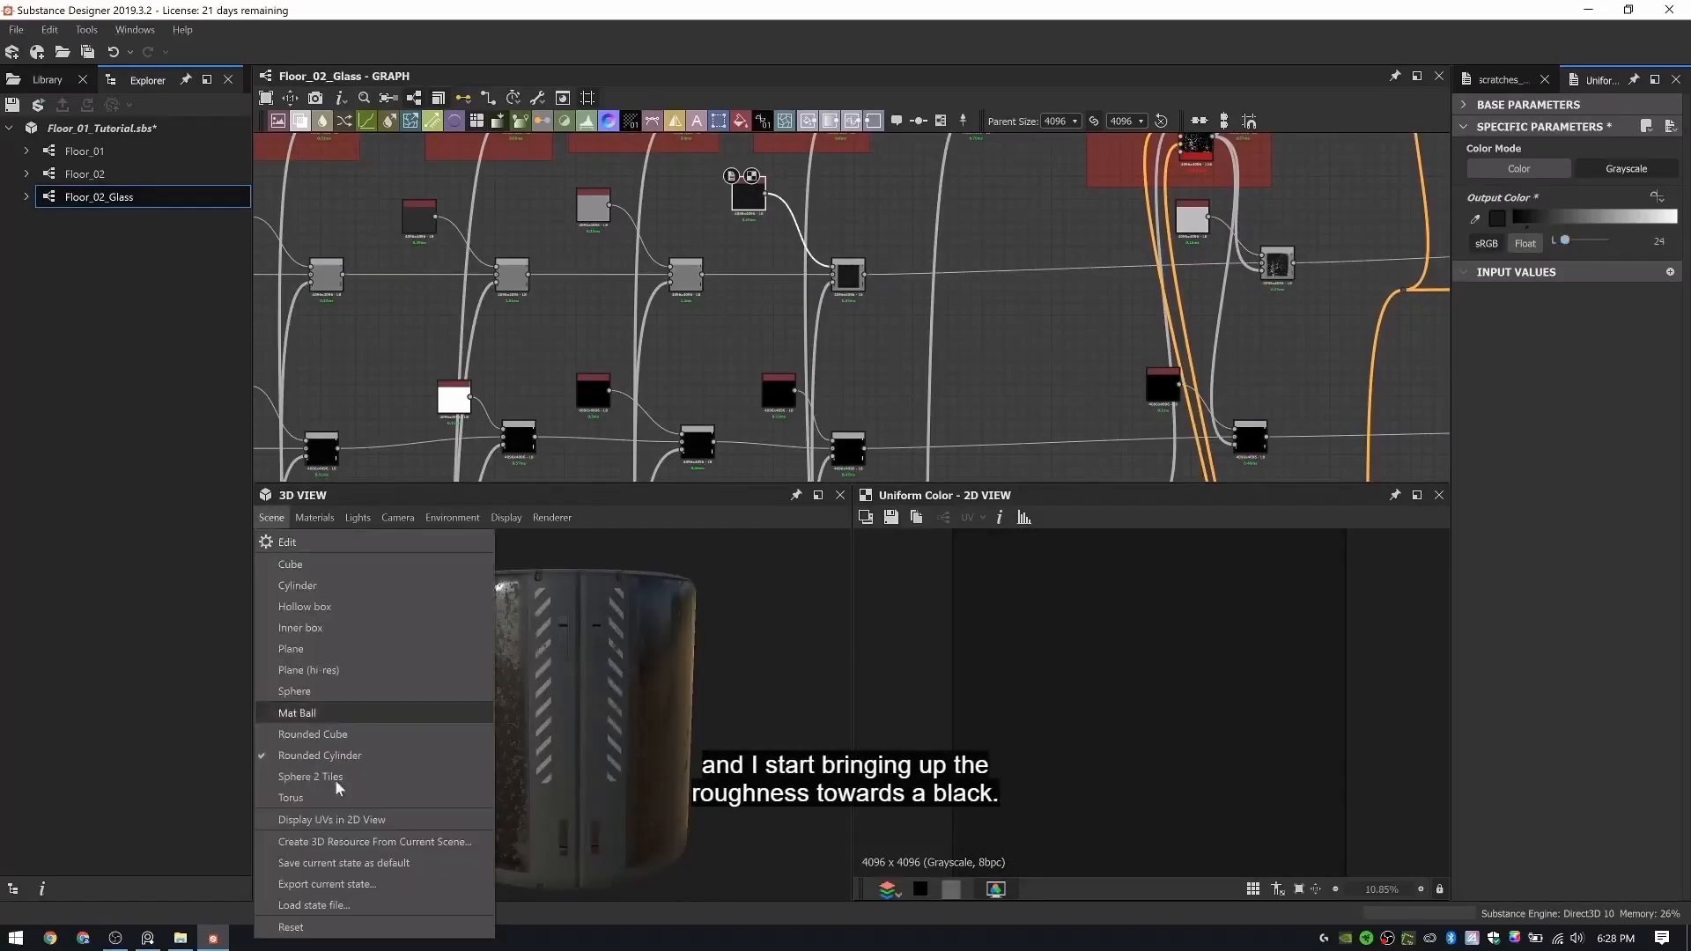
left_click(340, 673)
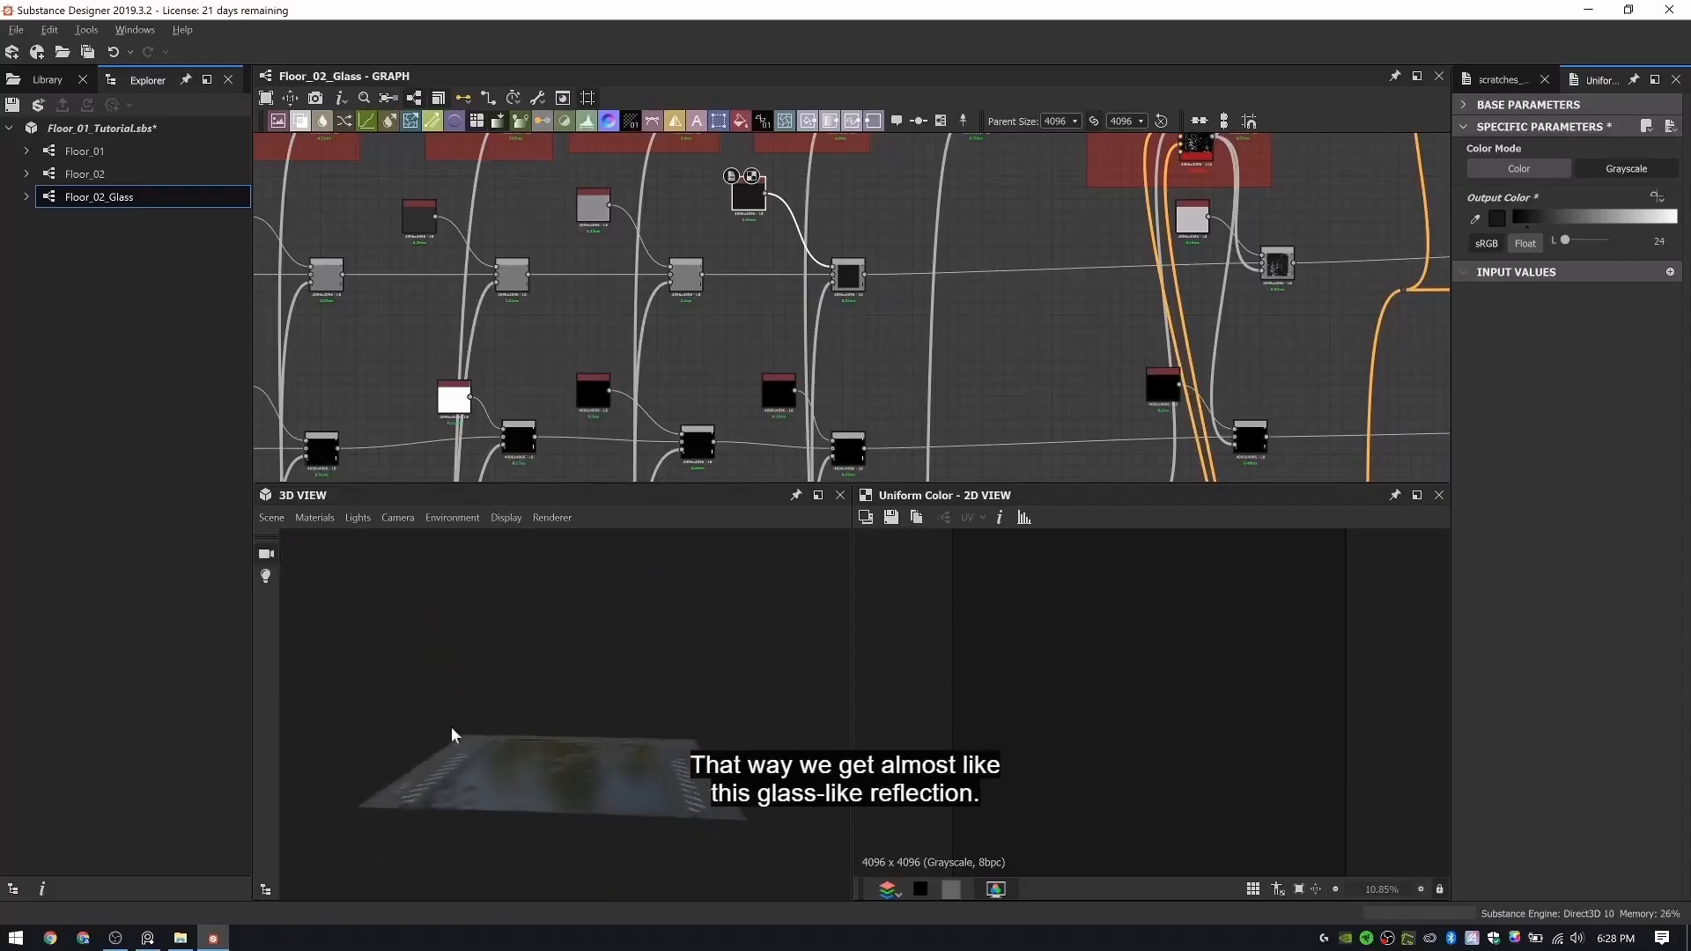
left_click_drag(452, 732, 248, 798)
scroll(433, 774, "up", 3)
left_click_drag(432, 775, 350, 705)
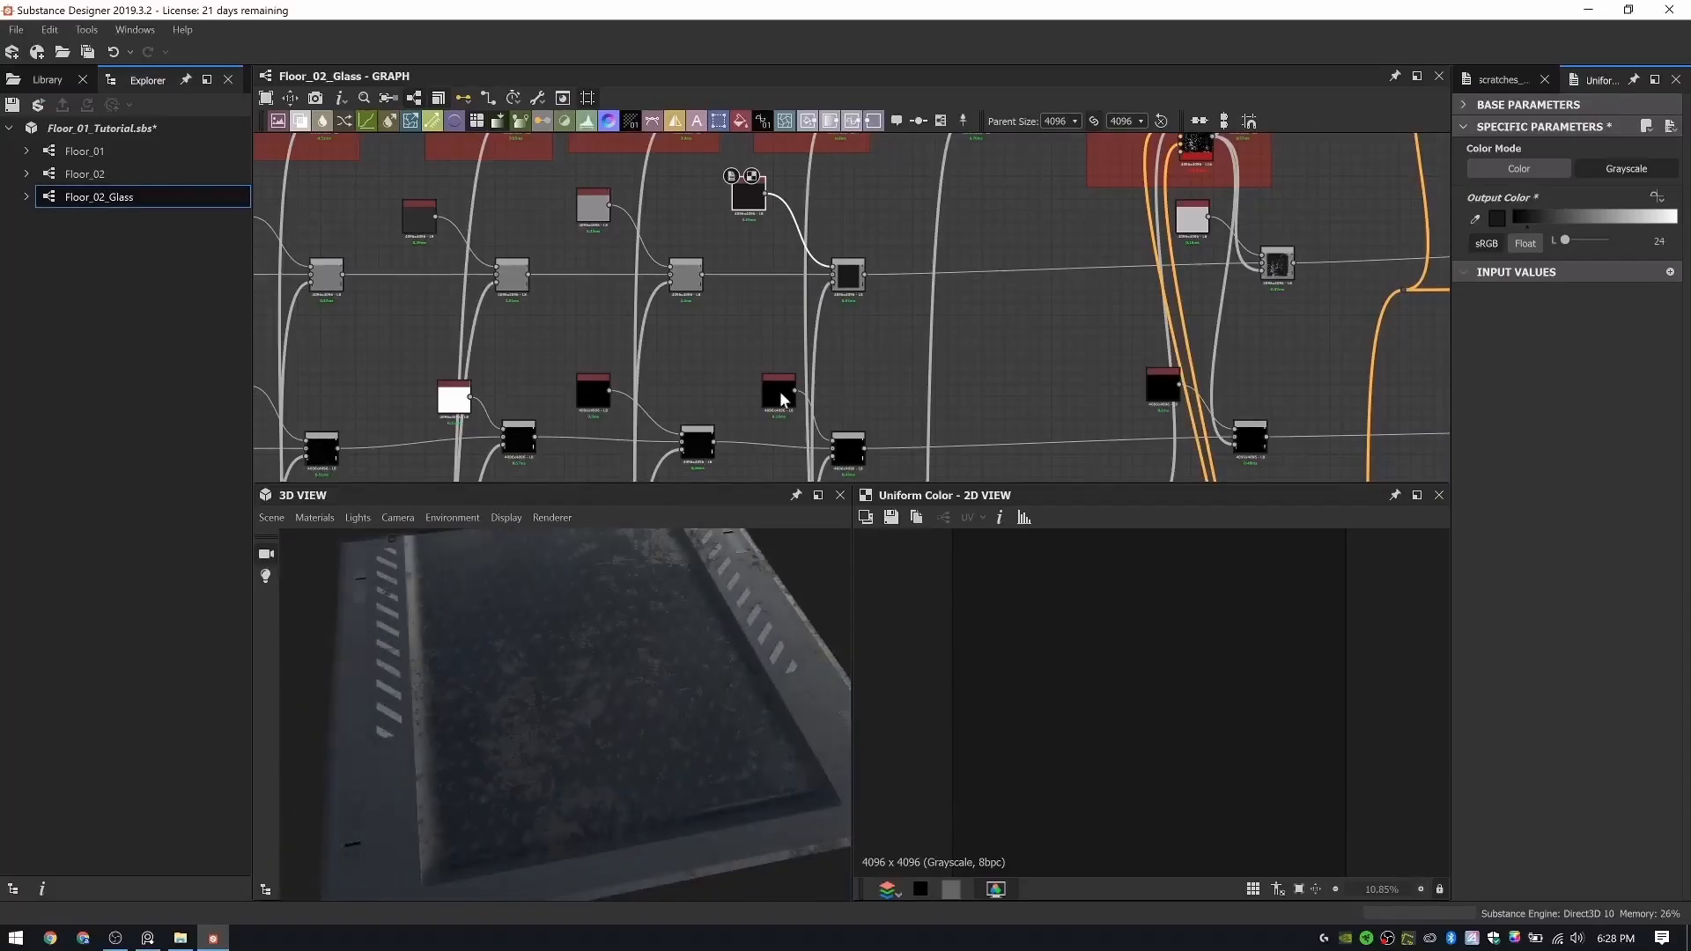
- Try a saturated dark blue, RGB 0, 24, 64, for the Uniform Color node in the Rubber Indent Color frame
scroll(785, 370, "down", 4)
middle_click_drag(793, 310, 779, 370)
scroll(784, 208, "up", 8)
left_click(777, 224)
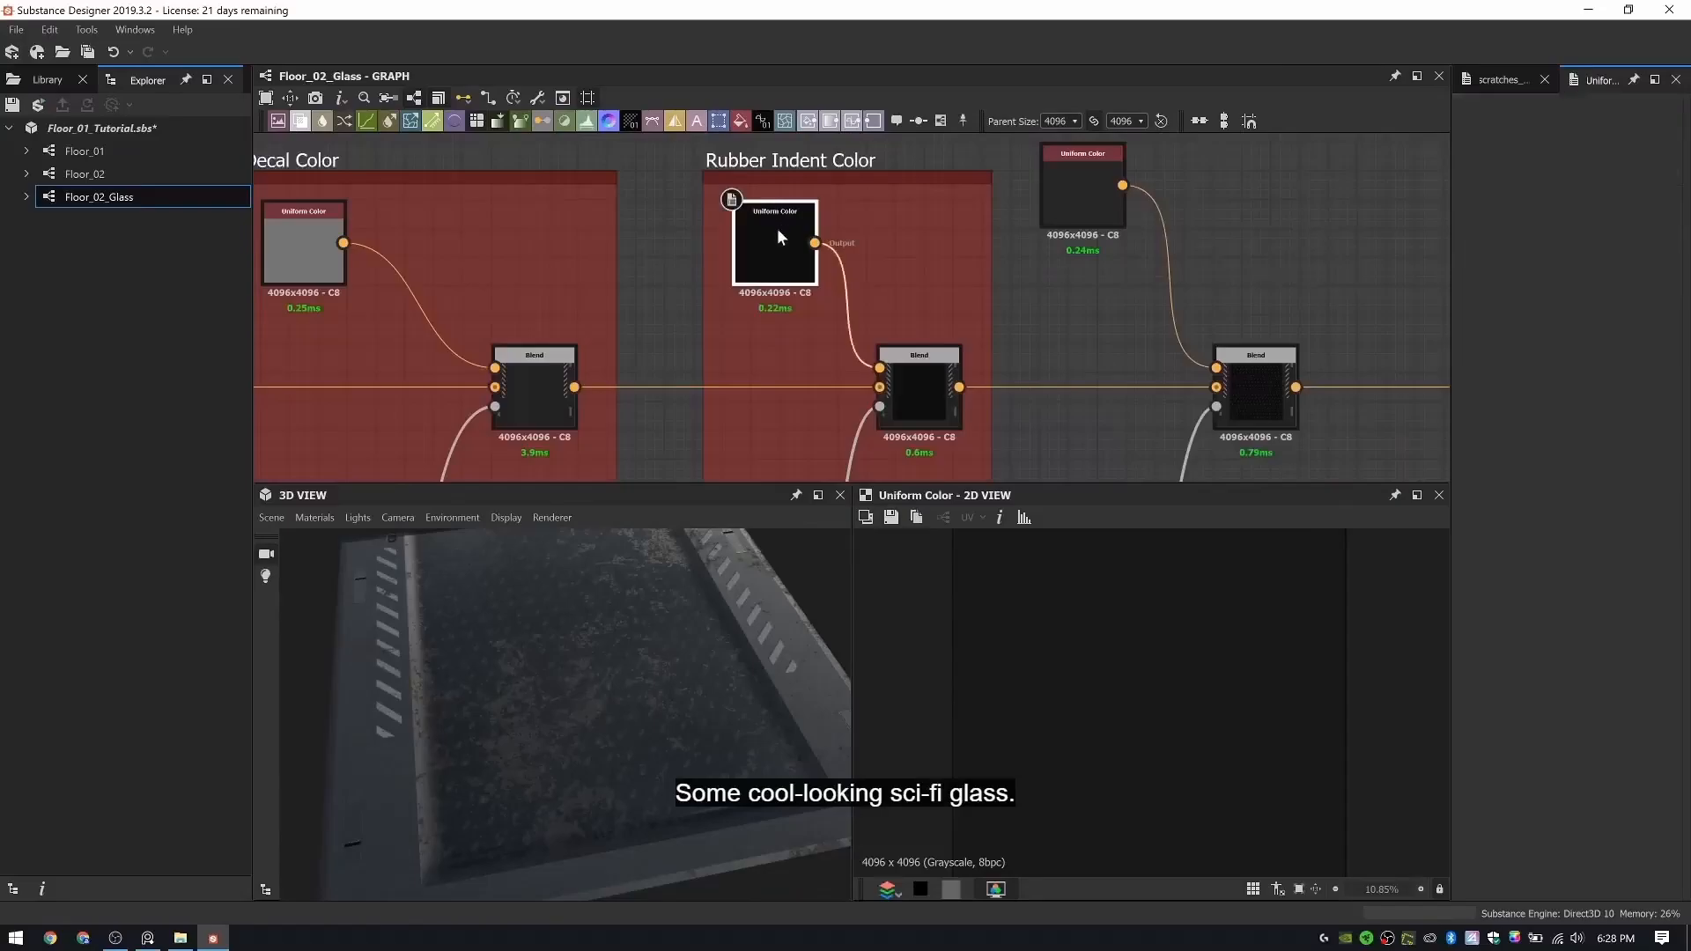
double_click(777, 229)
left_click_drag(1573, 218, 1612, 229)
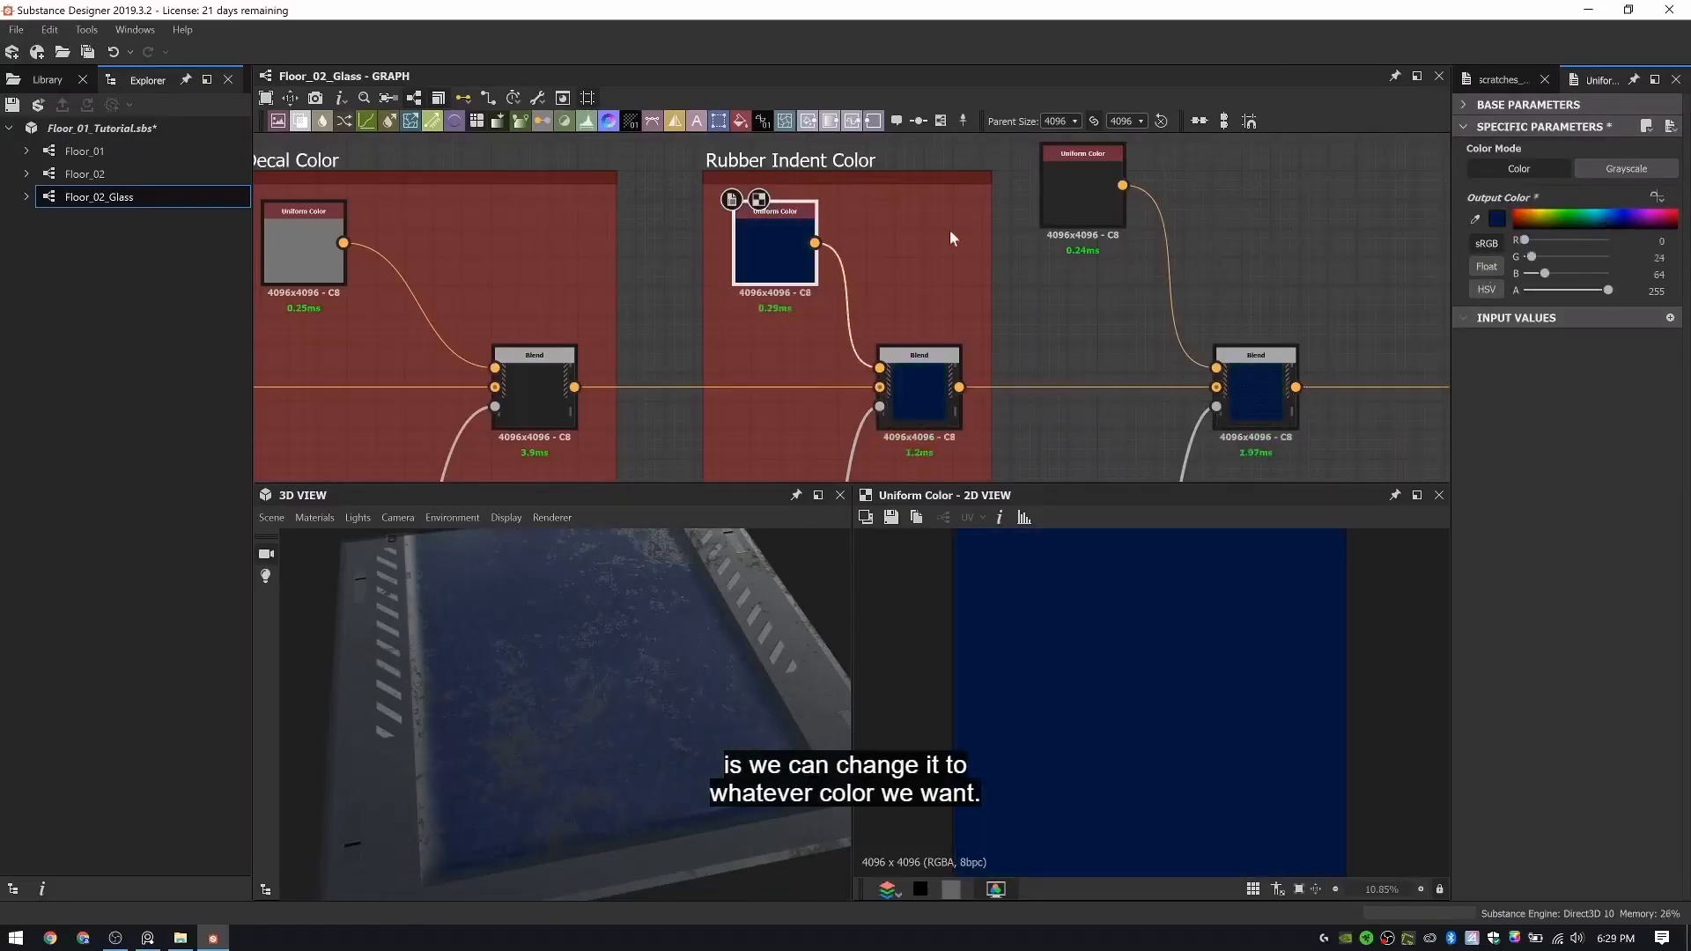
- Set the tiling pattern's Uniform Color to gray RGB 117, 117, 117 by sampling the Decal Color frame's Uniform Color
scroll(1012, 246, "down", 1)
middle_click_drag(1013, 246, 822, 209)
scroll(828, 208, "down", 1)
double_click(878, 186)
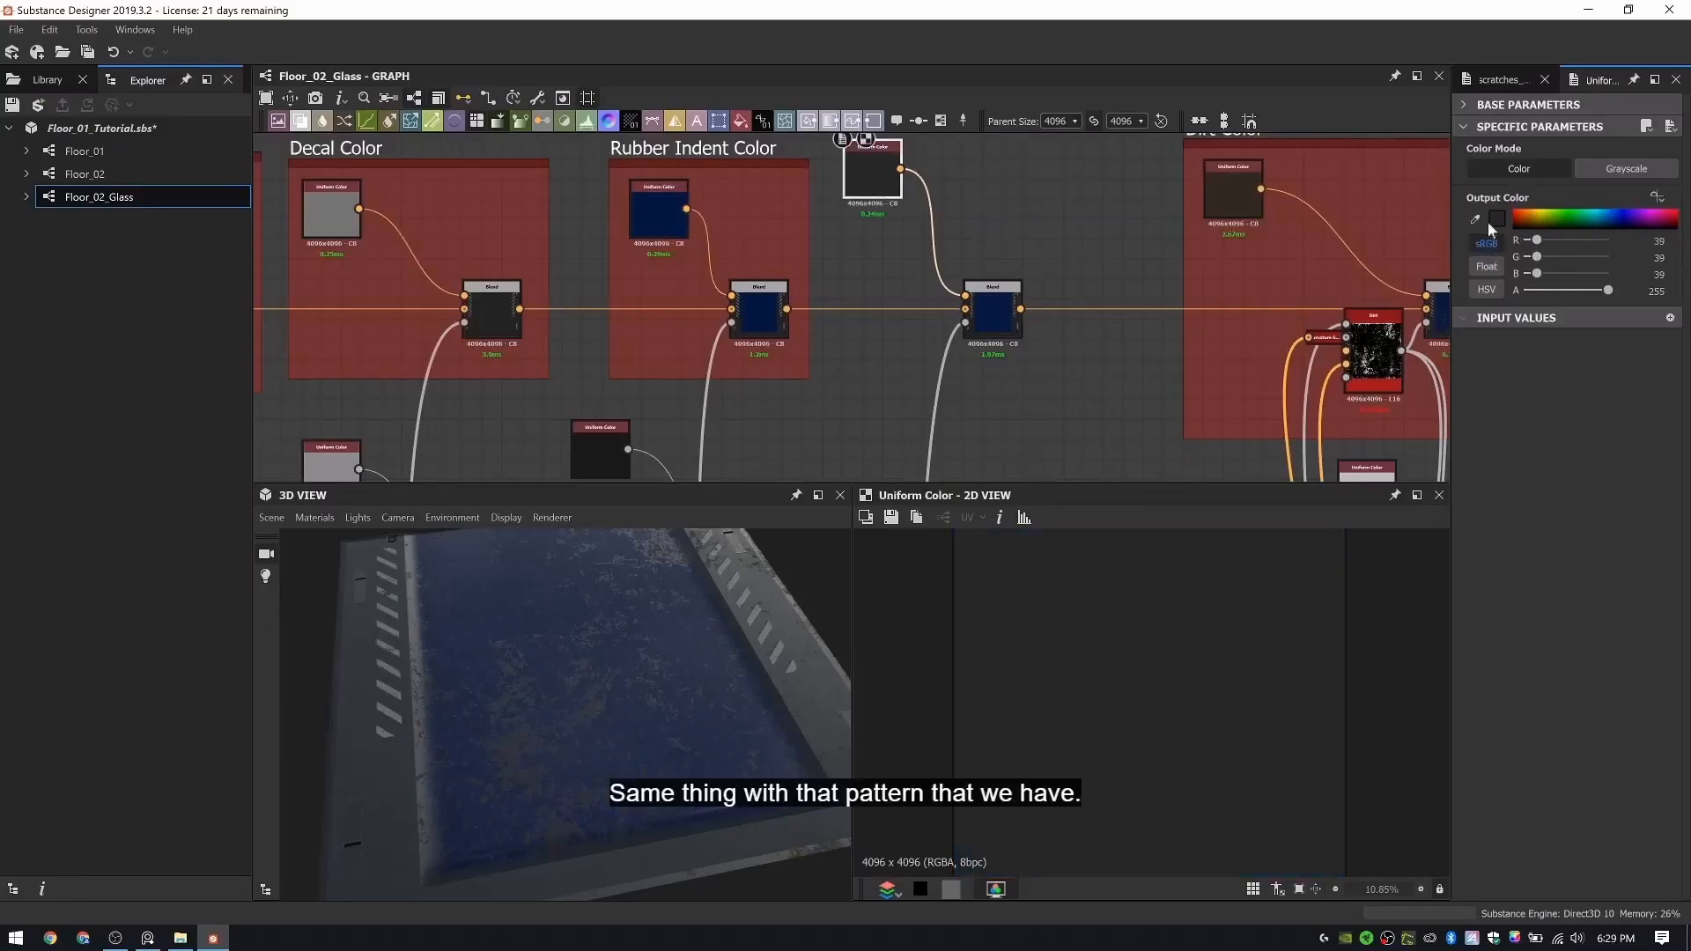
left_click(340, 216)
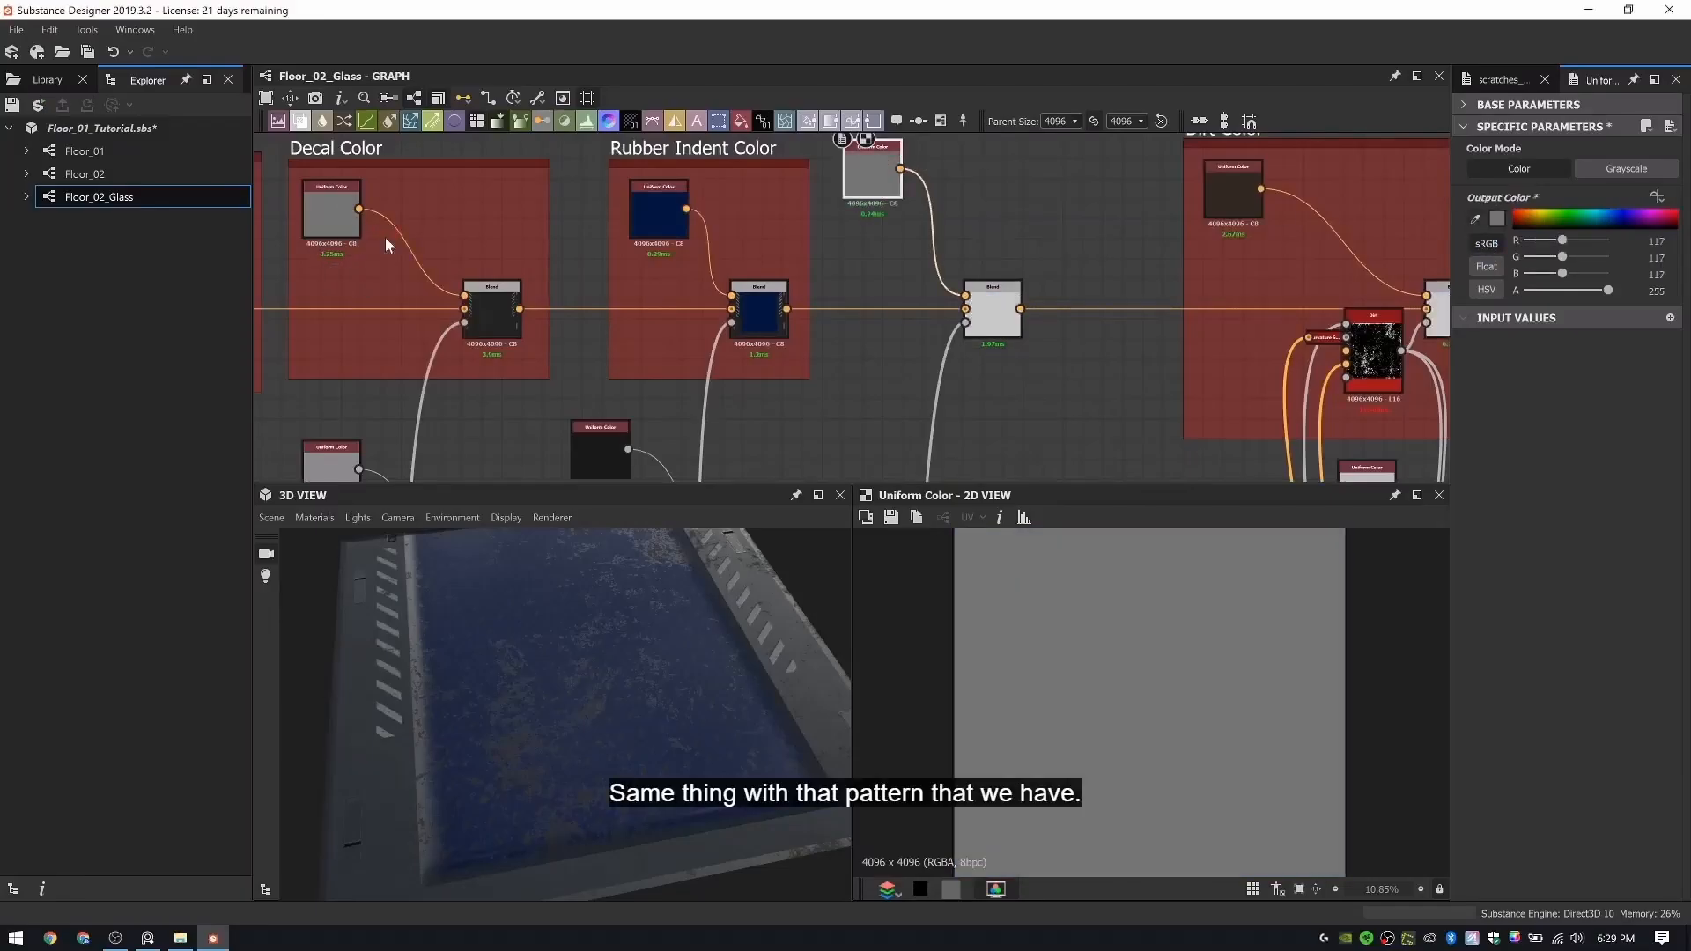
mouse_move(588, 627)
left_mouse_down()
mouse_move(555, 728)
mouse_move(608, 652)
left_mouse_up()
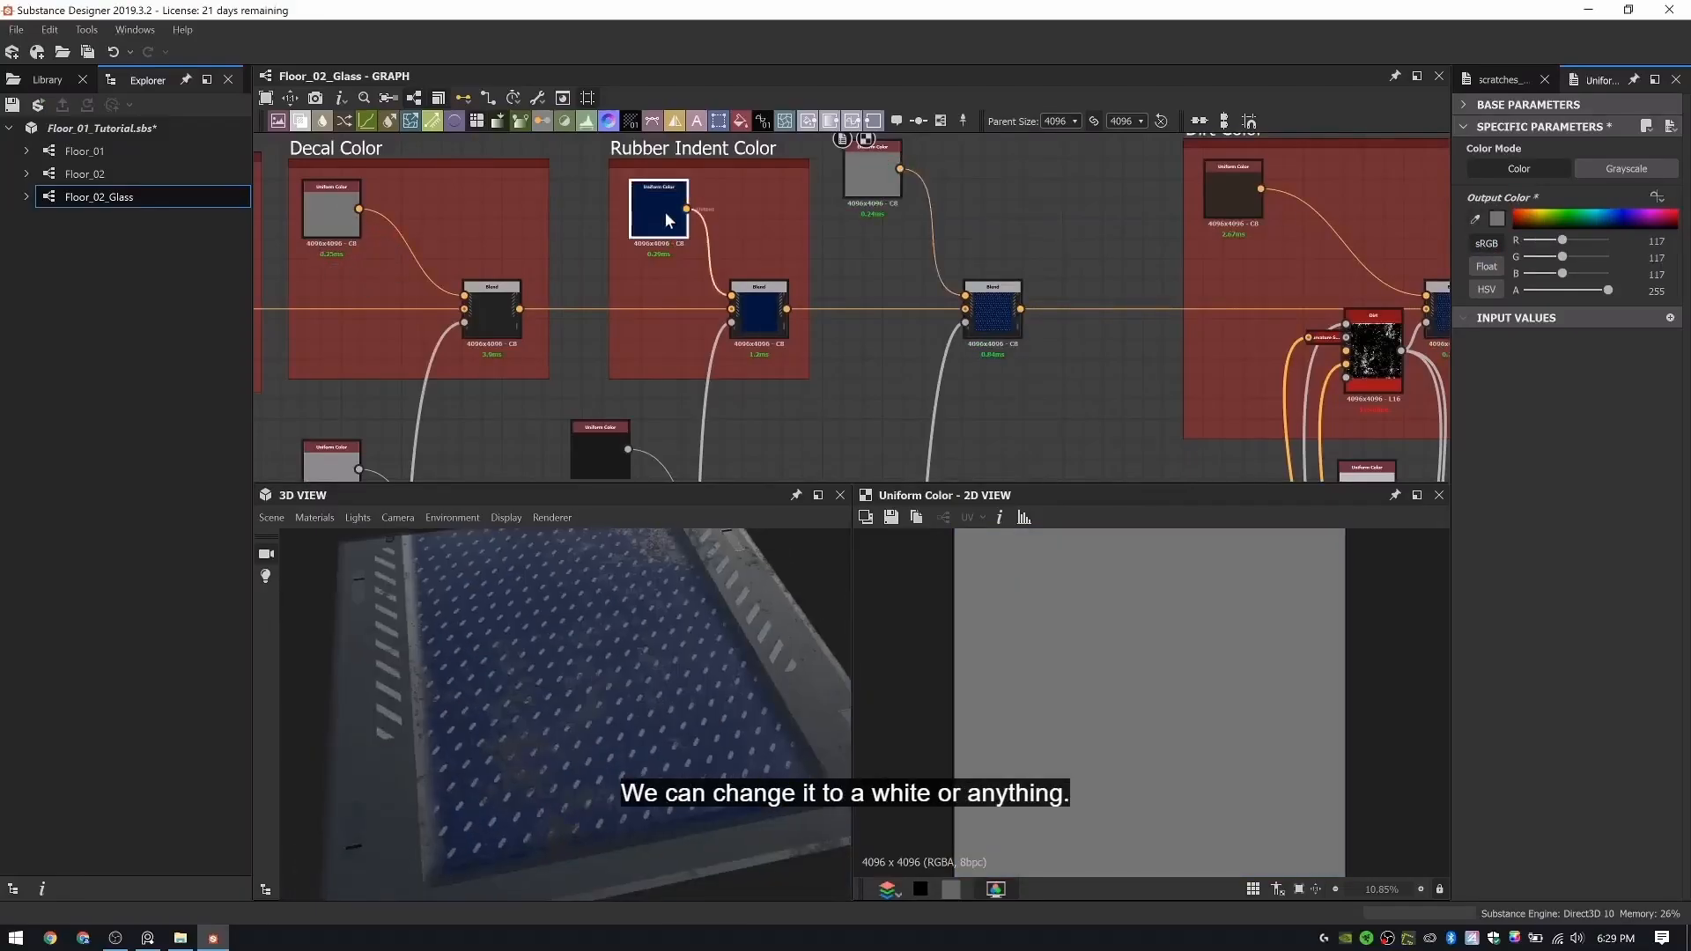
- Set the Uniform Color in the Rubber Indent Color frame to a muted dark blue, RGB 28, 30, 35
left_click(1496, 218)
left_click(1382, 154)
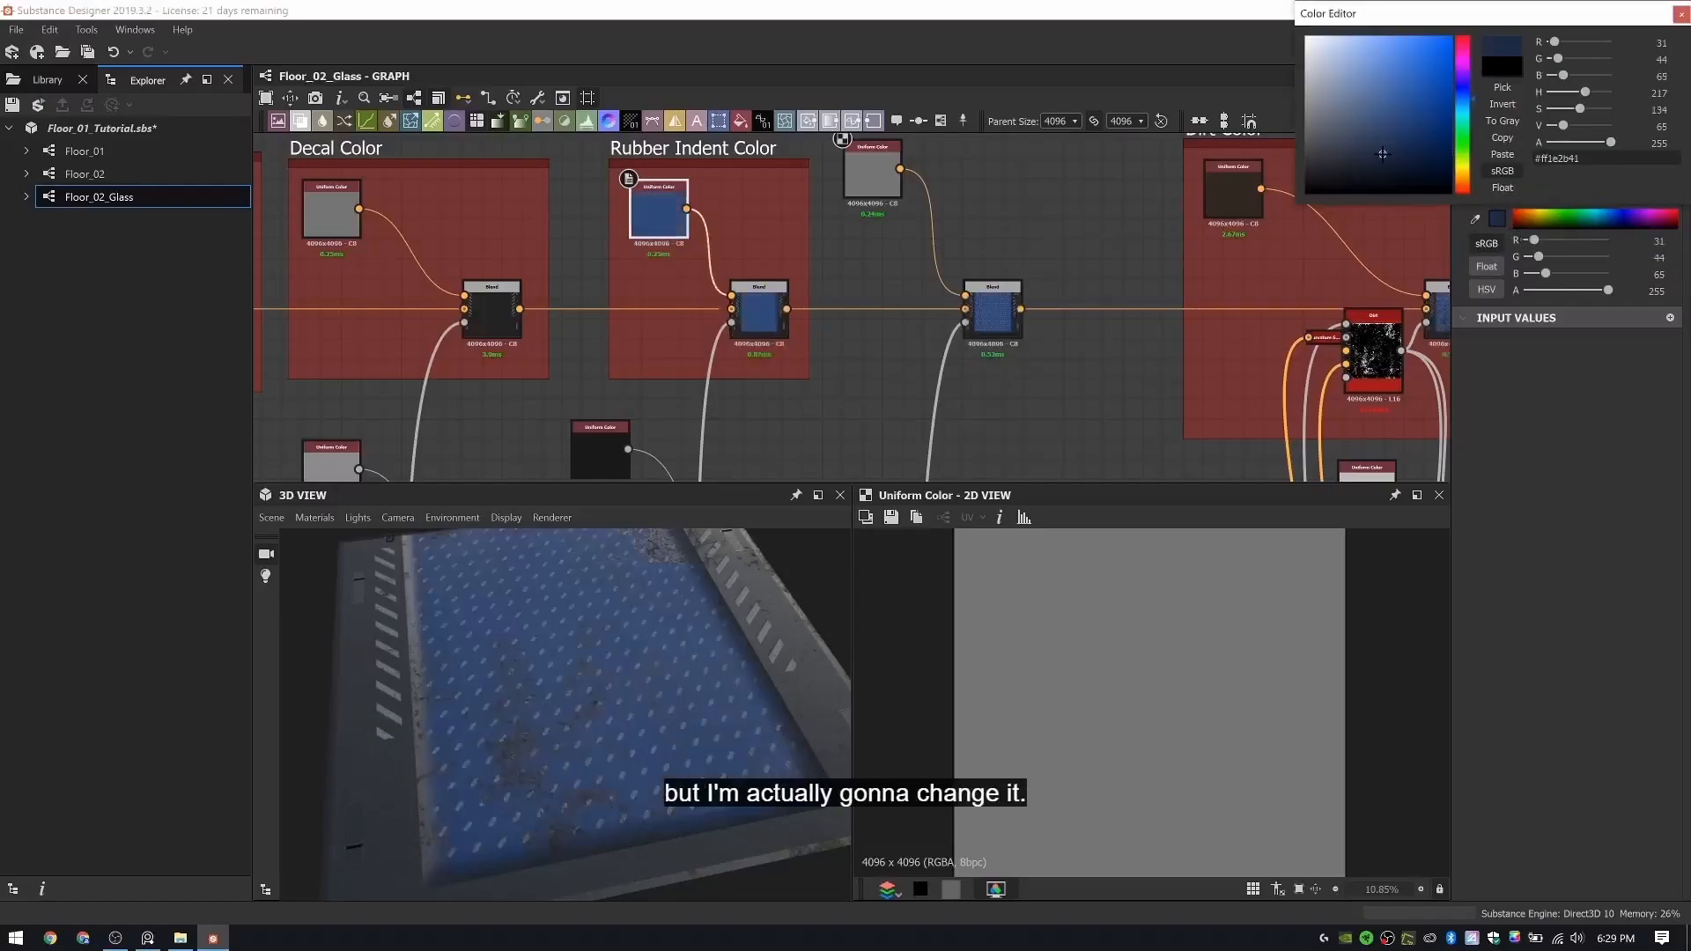
left_click(1369, 155)
left_click(1336, 167)
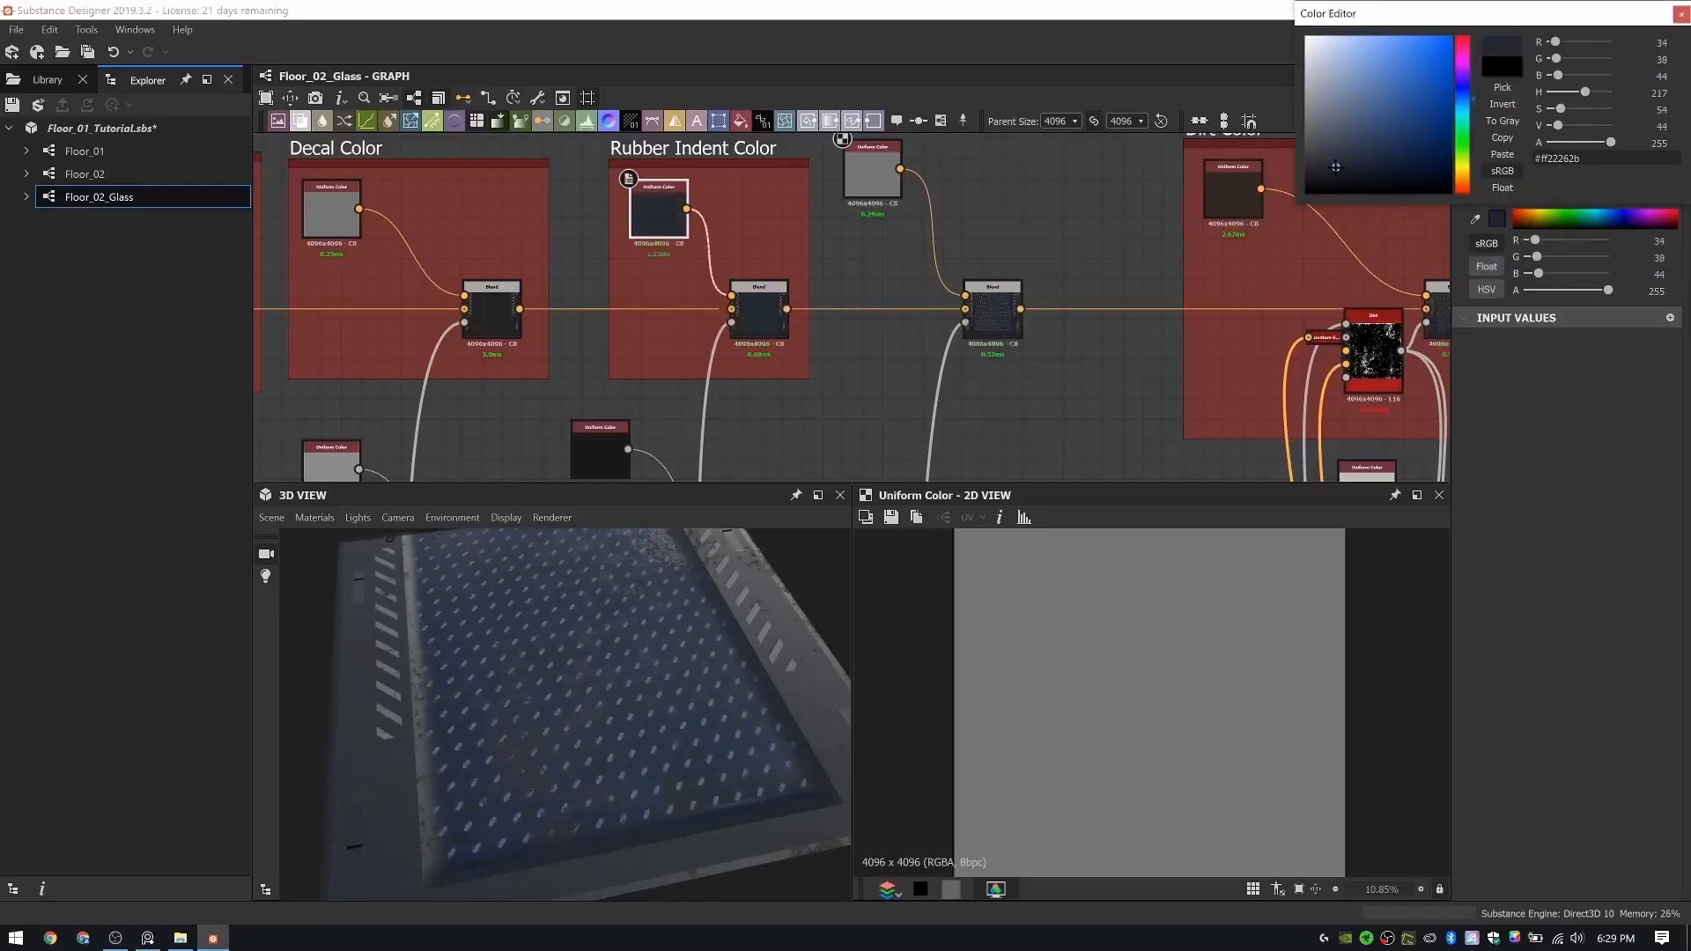
left_click(1682, 14)
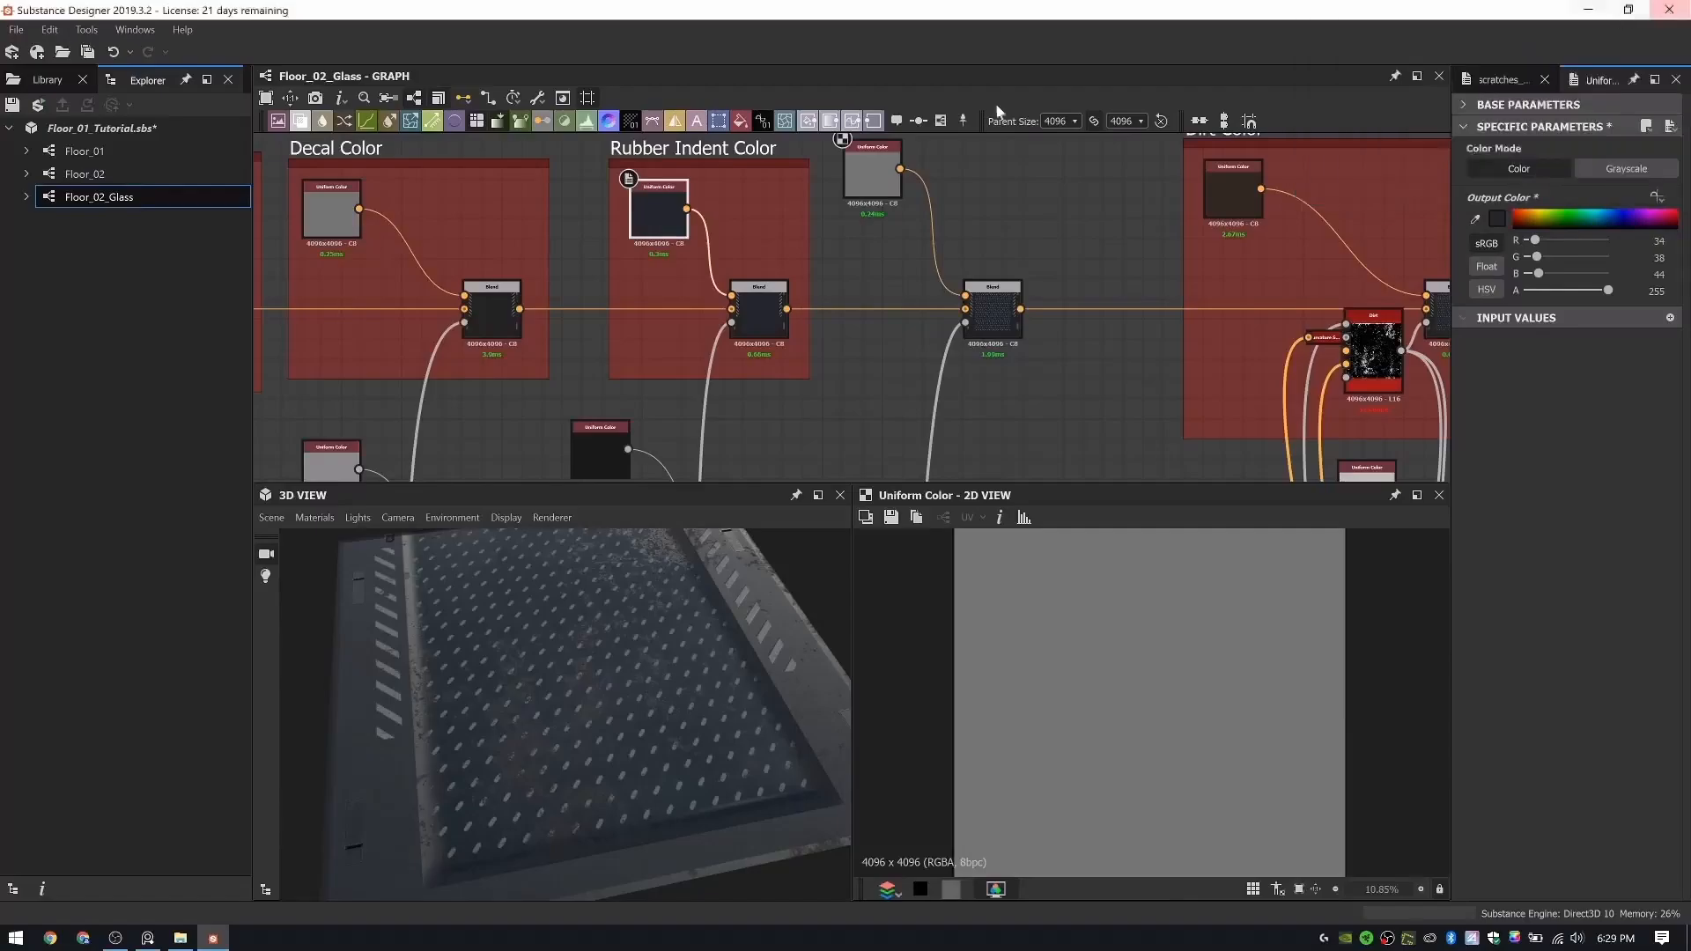
scroll(837, 193, "down", 5)
middle_click_drag(785, 371, 807, 275)
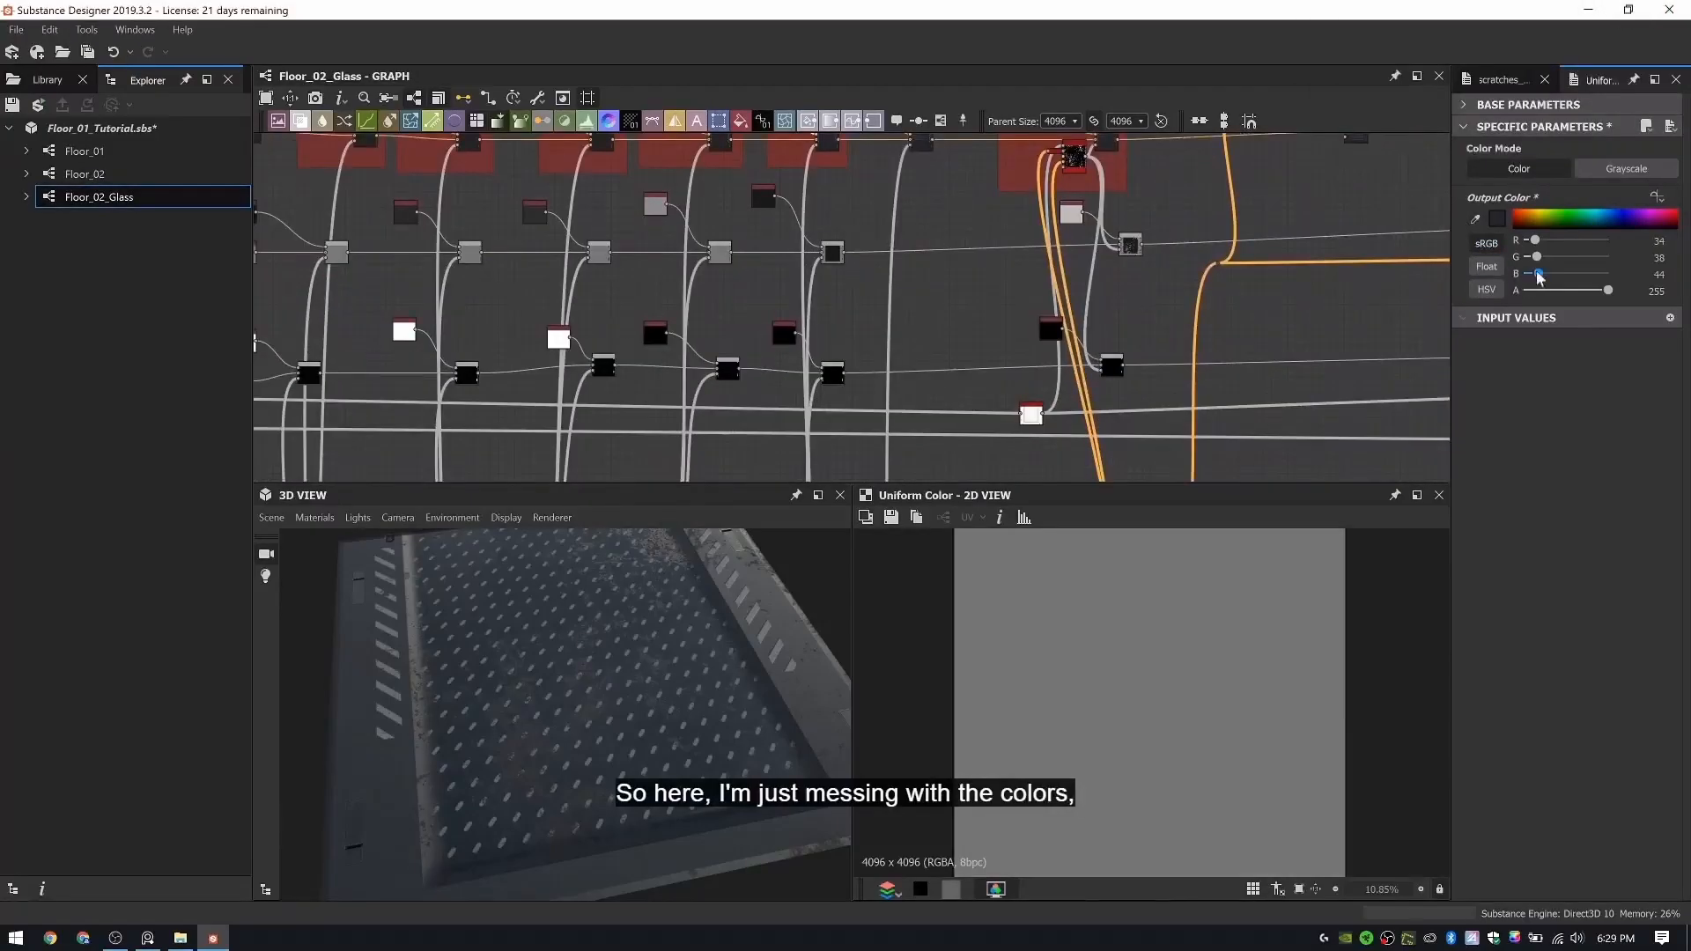
left_click(1500, 219)
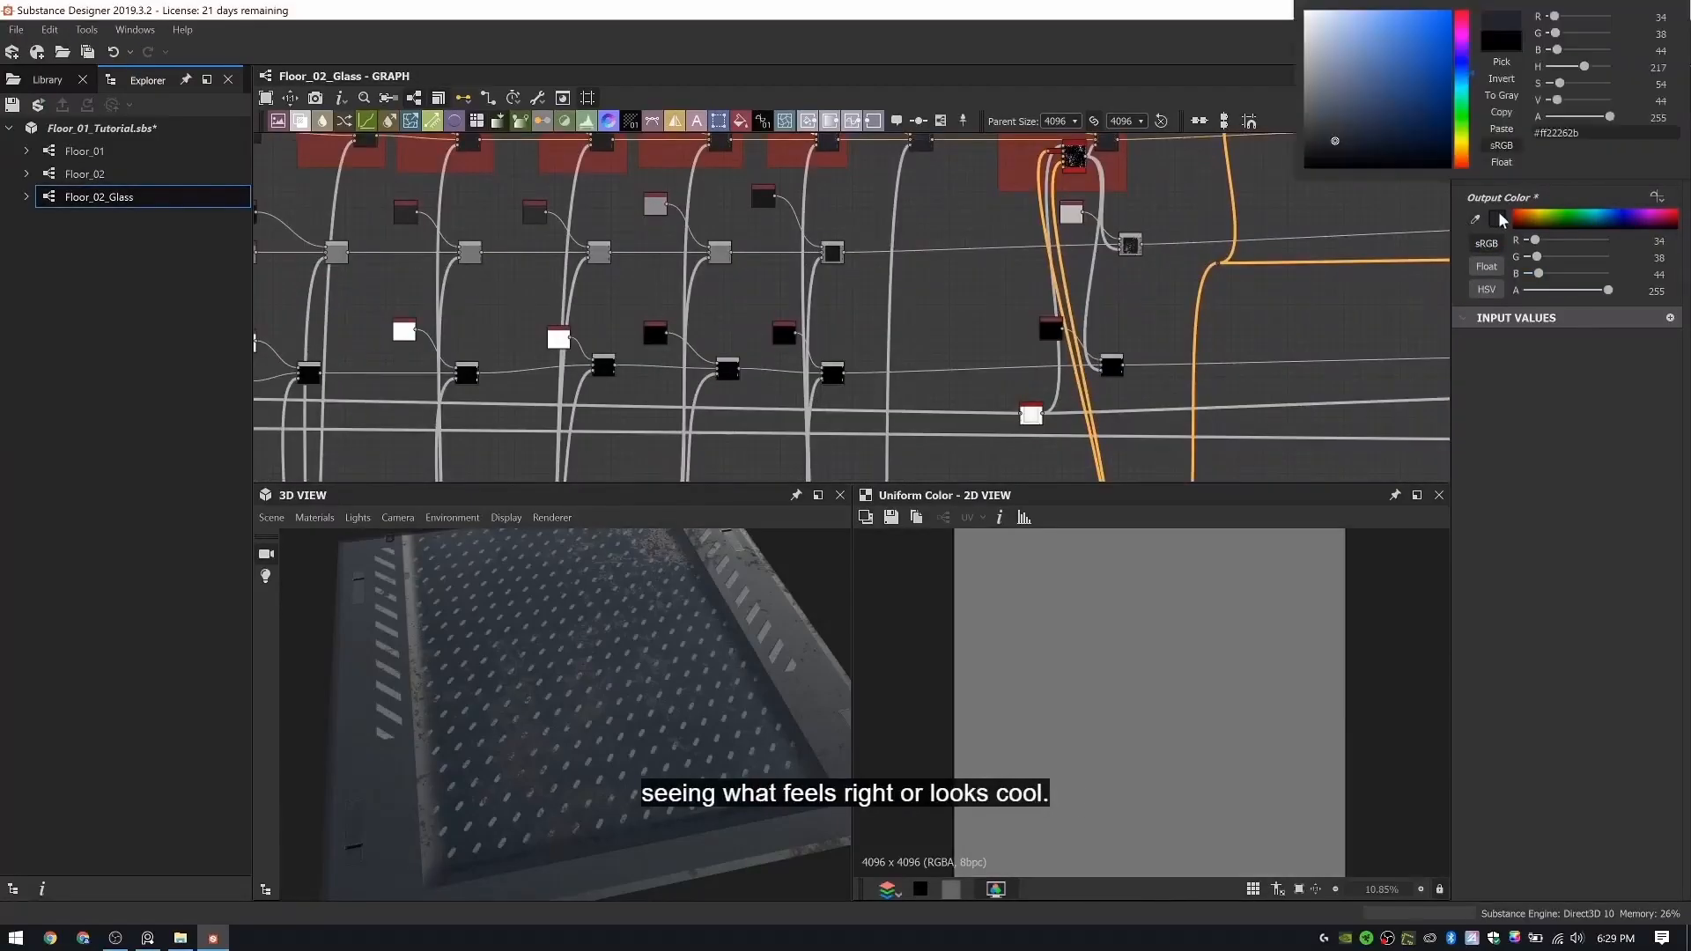
left_click(1568, 84)
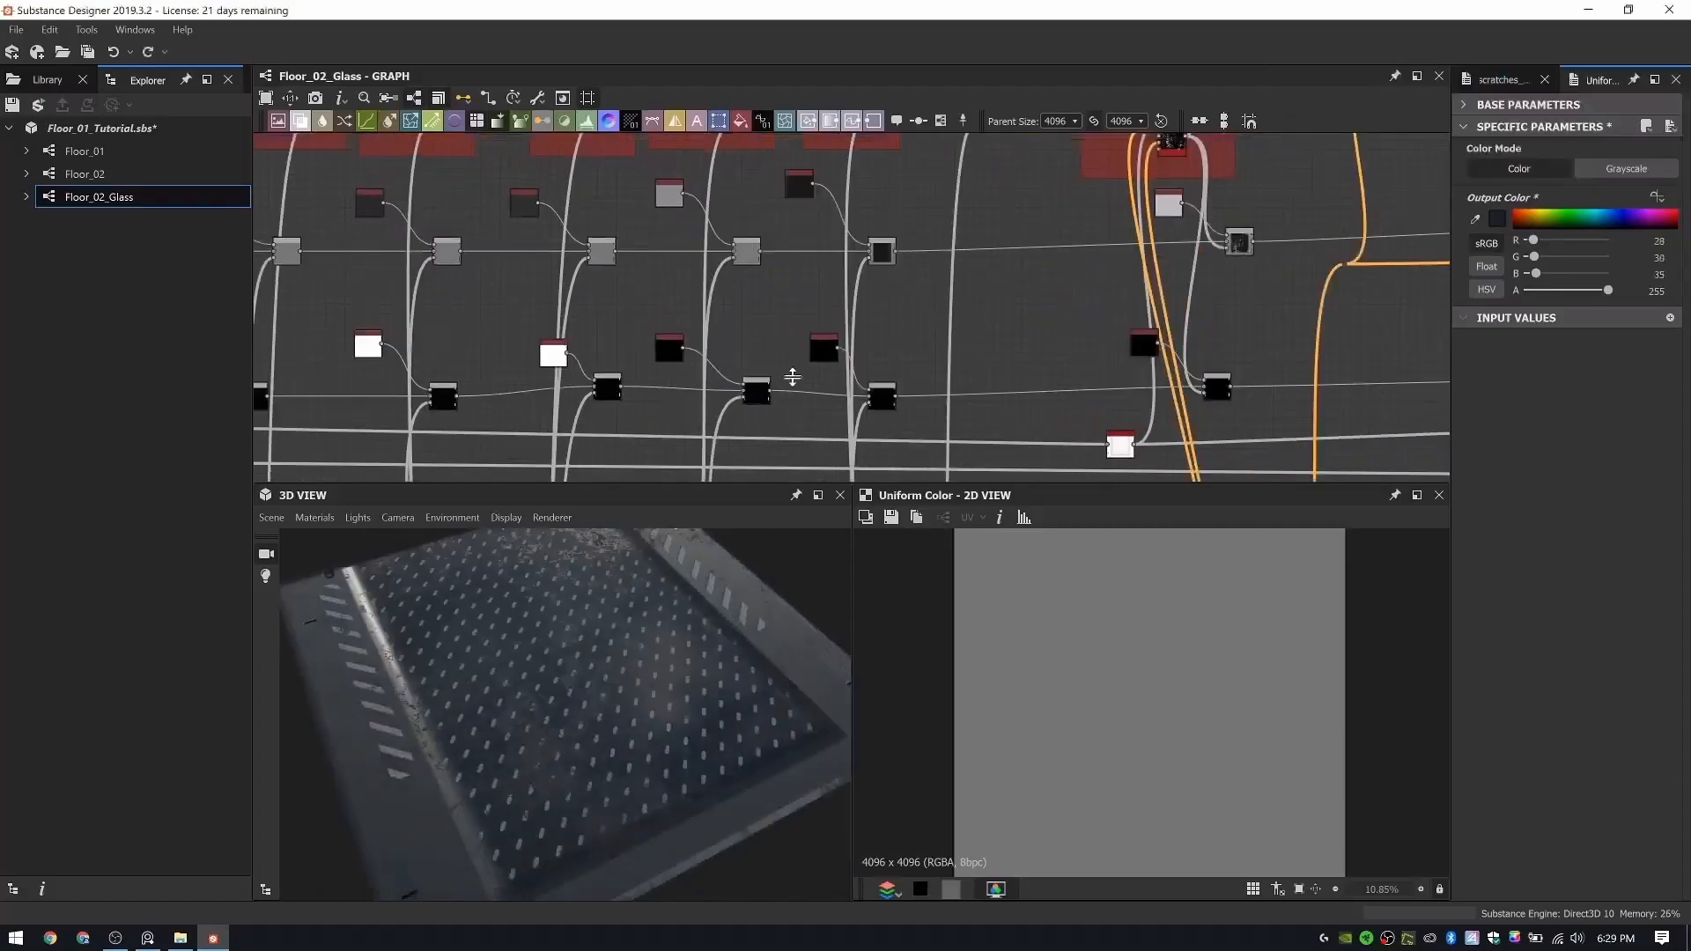
- Add a Polygon node in the empty area of the graph below the normal nodes
scroll(921, 188, "down", 5)
middle_click_drag(921, 183, 850, 235)
scroll(850, 225, "up", 6)
scroll(931, 267, "up", 4)
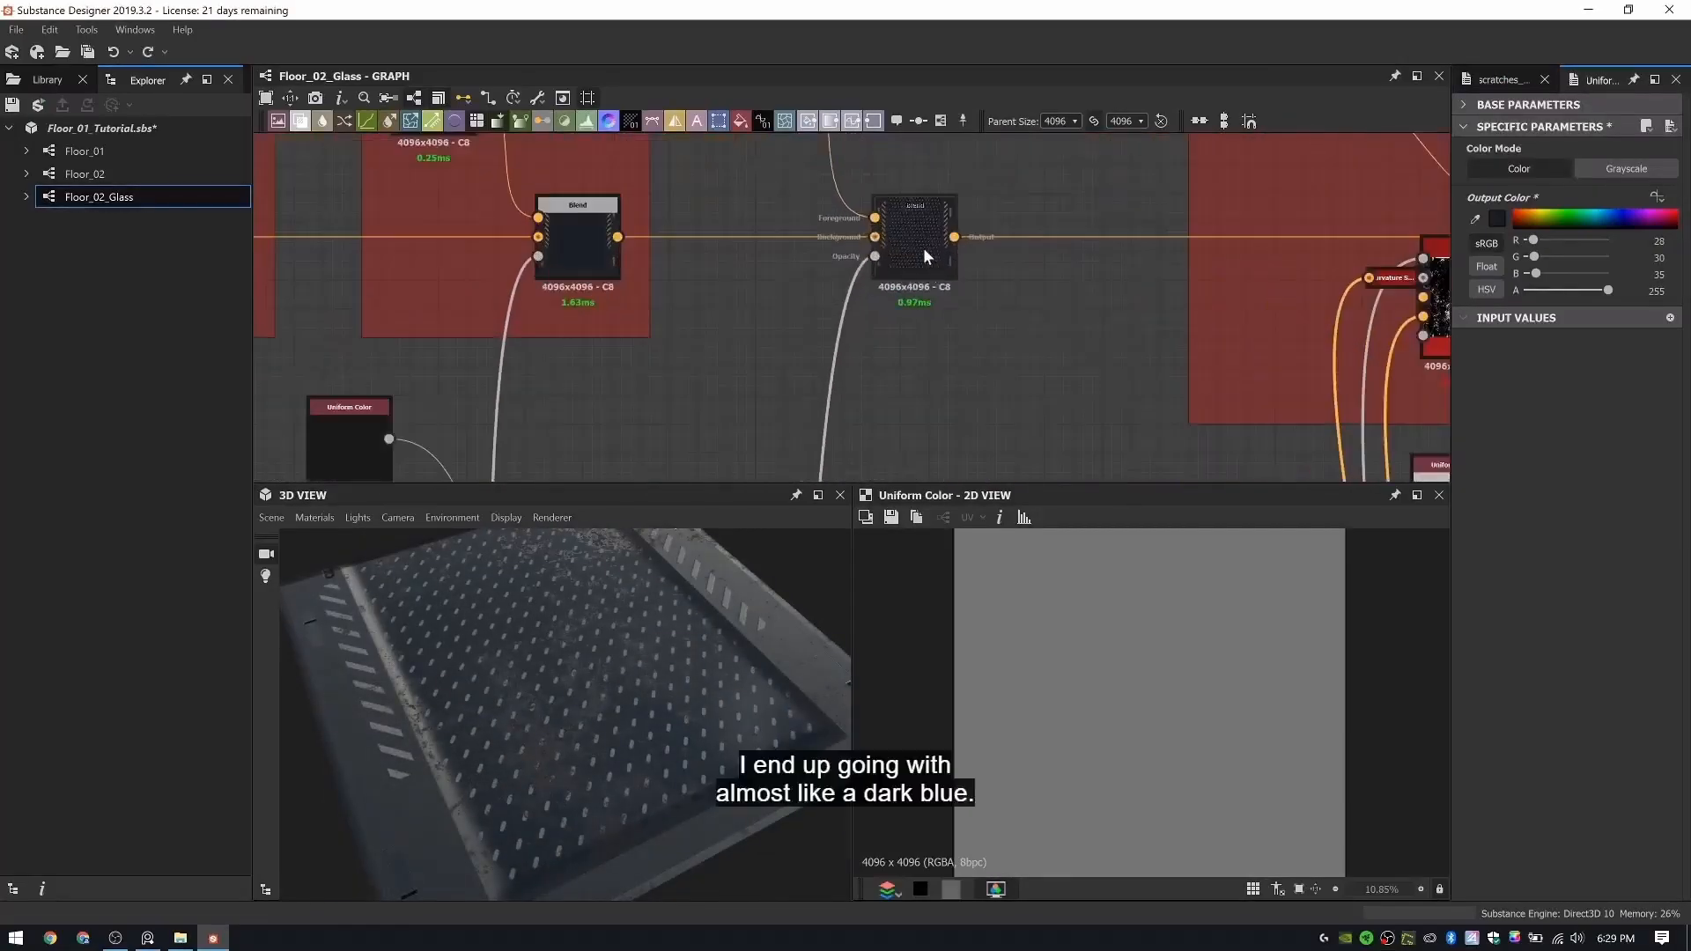
left_click_drag(925, 256, 1009, 248)
scroll(1006, 238, "down", 6)
middle_click_drag(1013, 467, 929, 68)
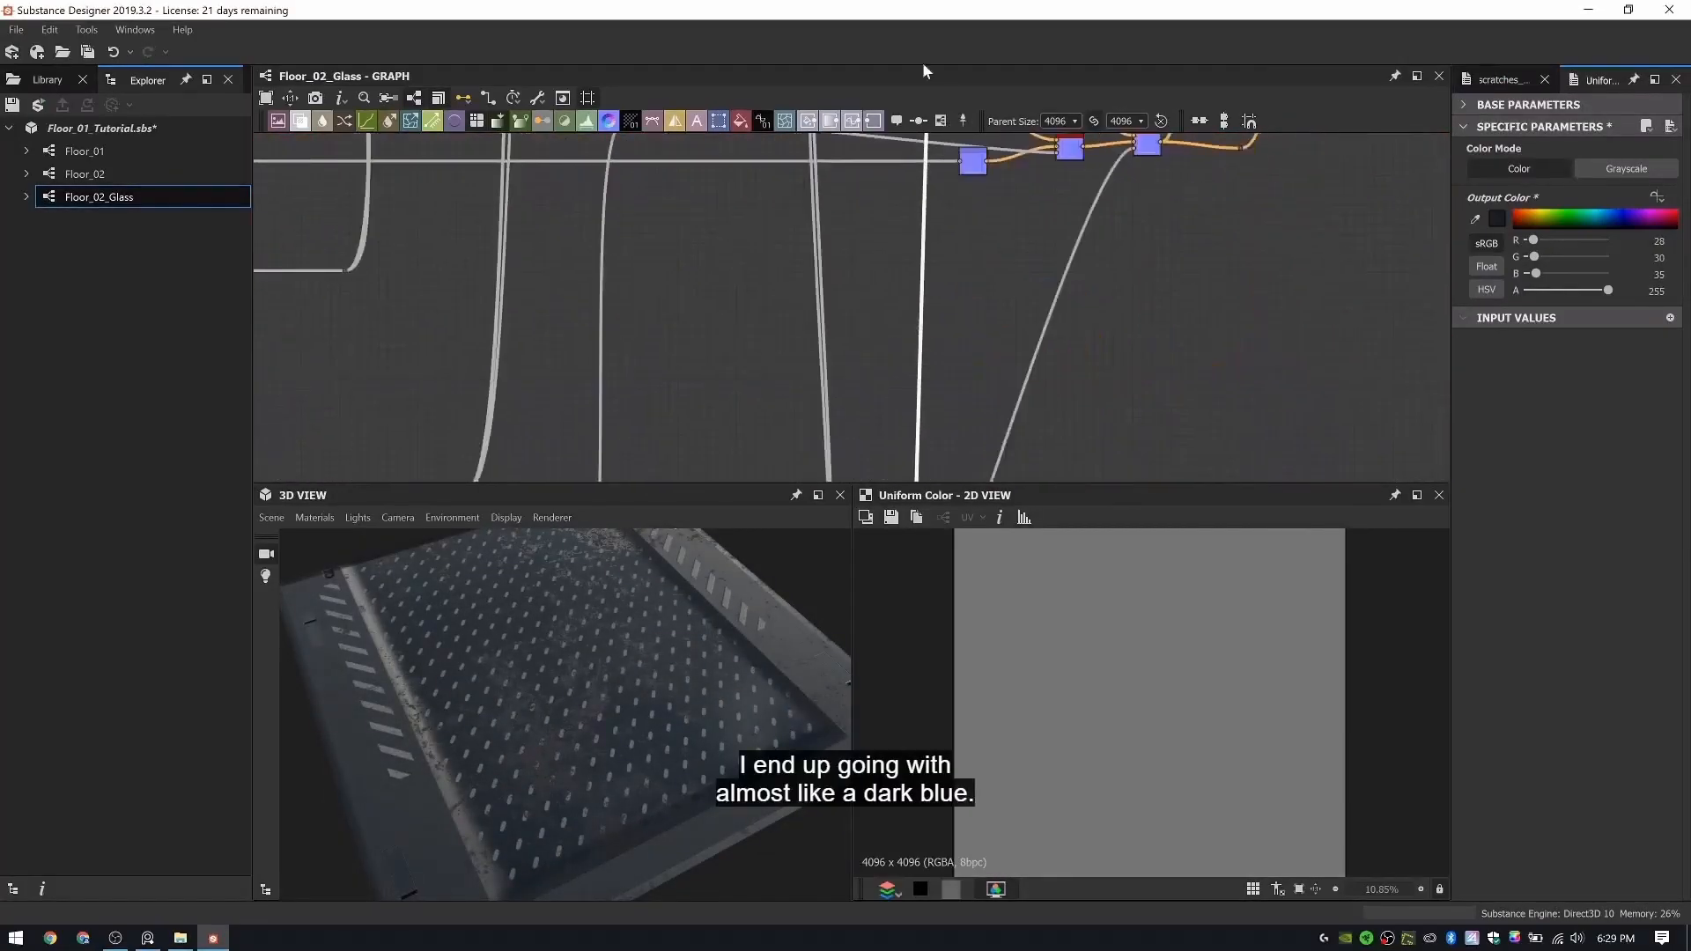
middle_click_drag(881, 463, 883, 87)
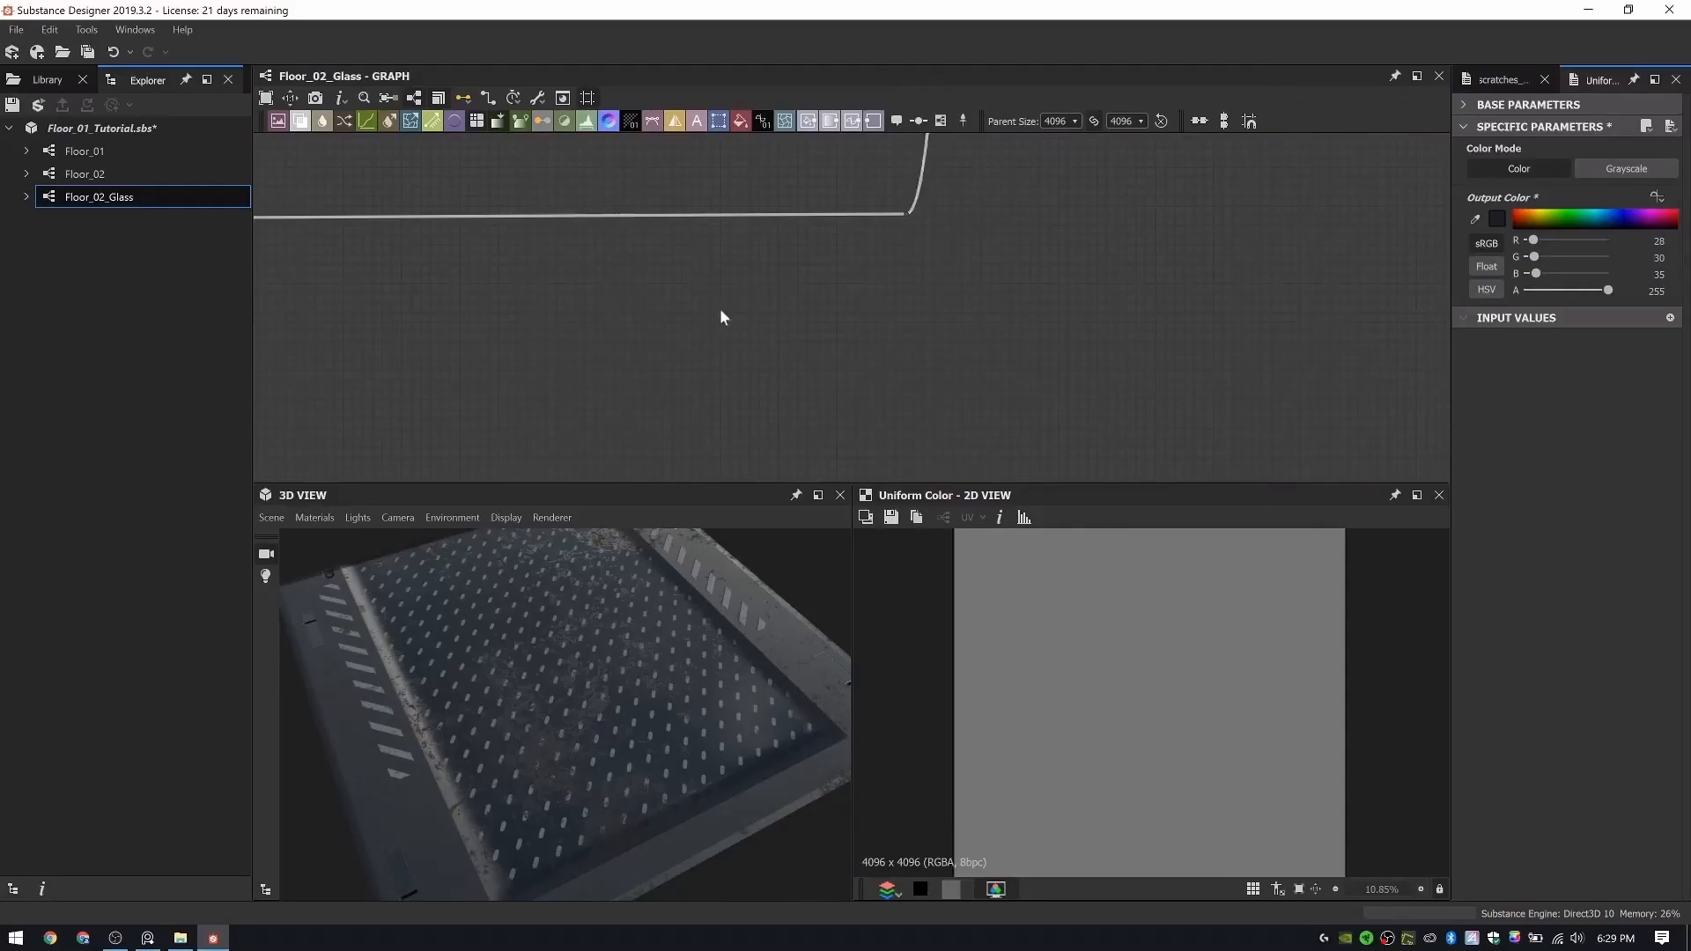
scroll(724, 296, "up", 3)
middle_click_drag(724, 296, 621, 420)
key("space")
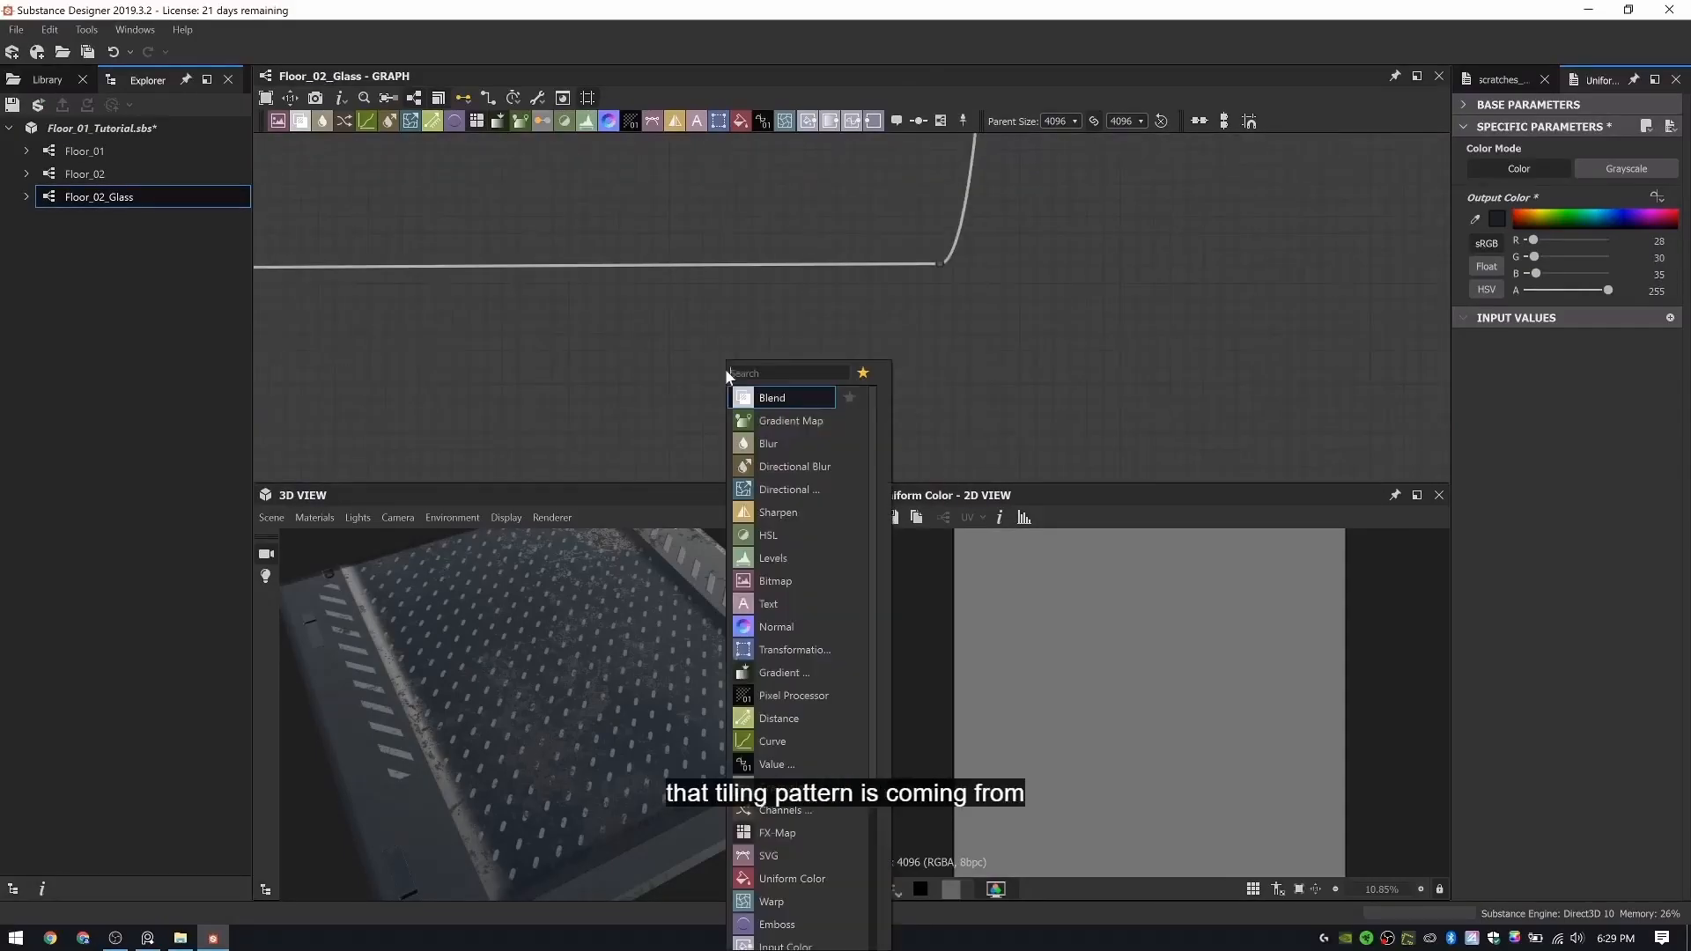
type("polygon")
key("Return")
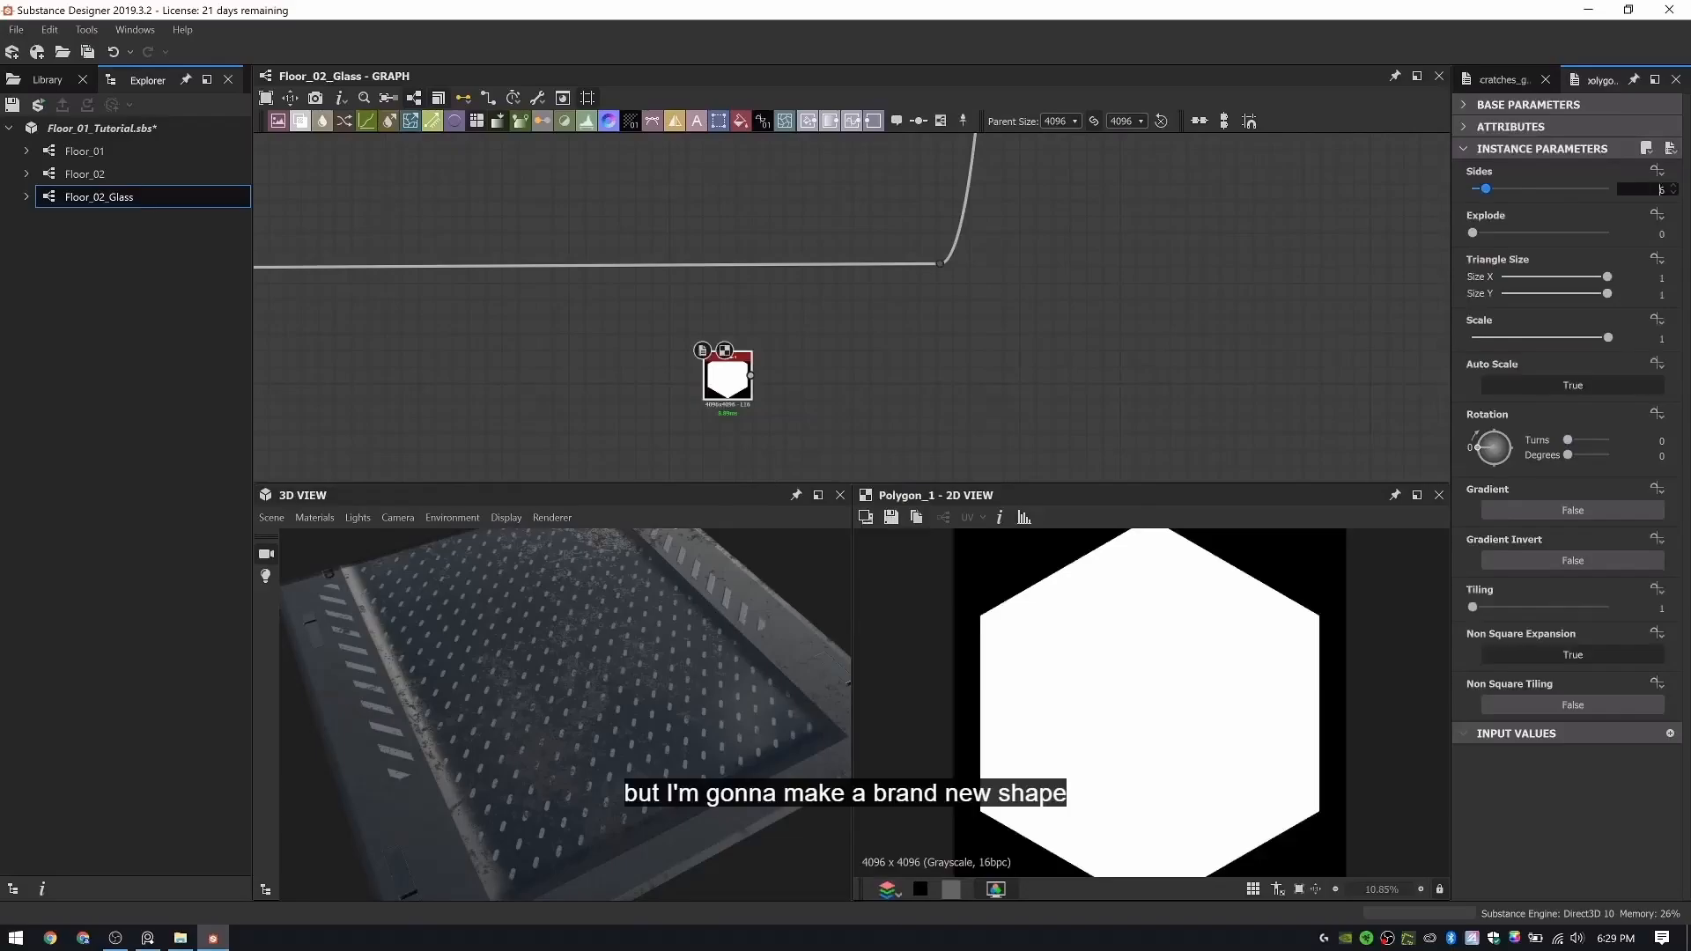
- Set the Polygon to 3 sides and rotate it 90 degrees so the triangle points straight up
type("3")
key("Return")
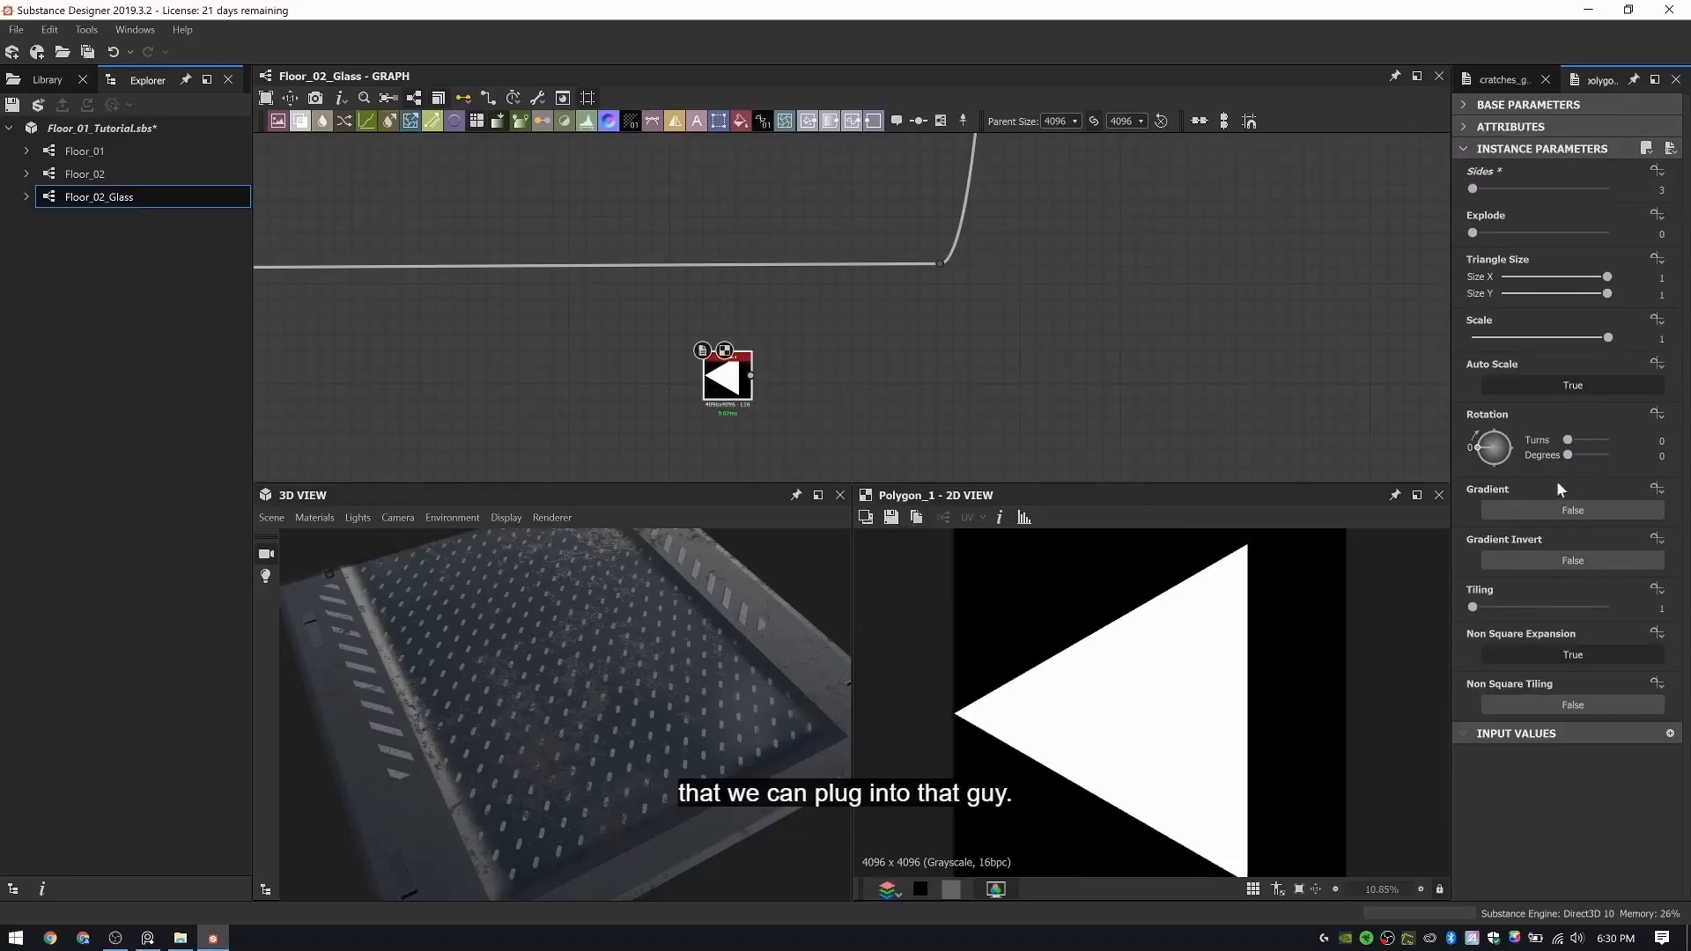
left_click_drag(1480, 452, 1495, 436)
scroll(1191, 677, "down", 4)
scroll(1137, 758, "up", 4)
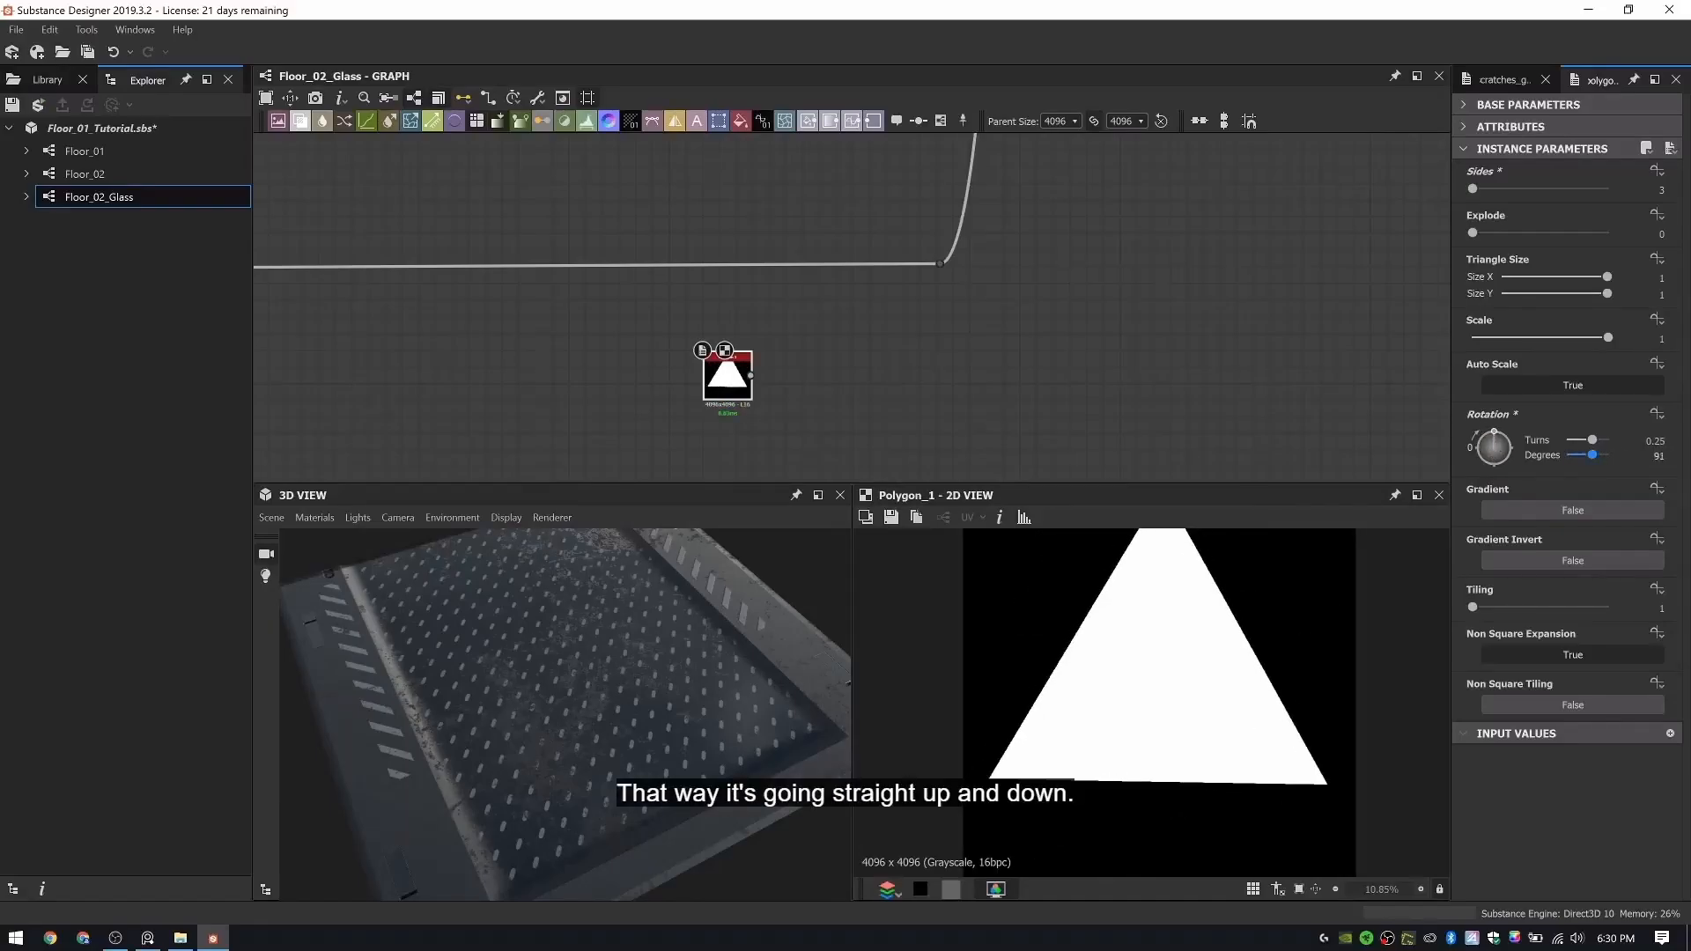
key("Return")
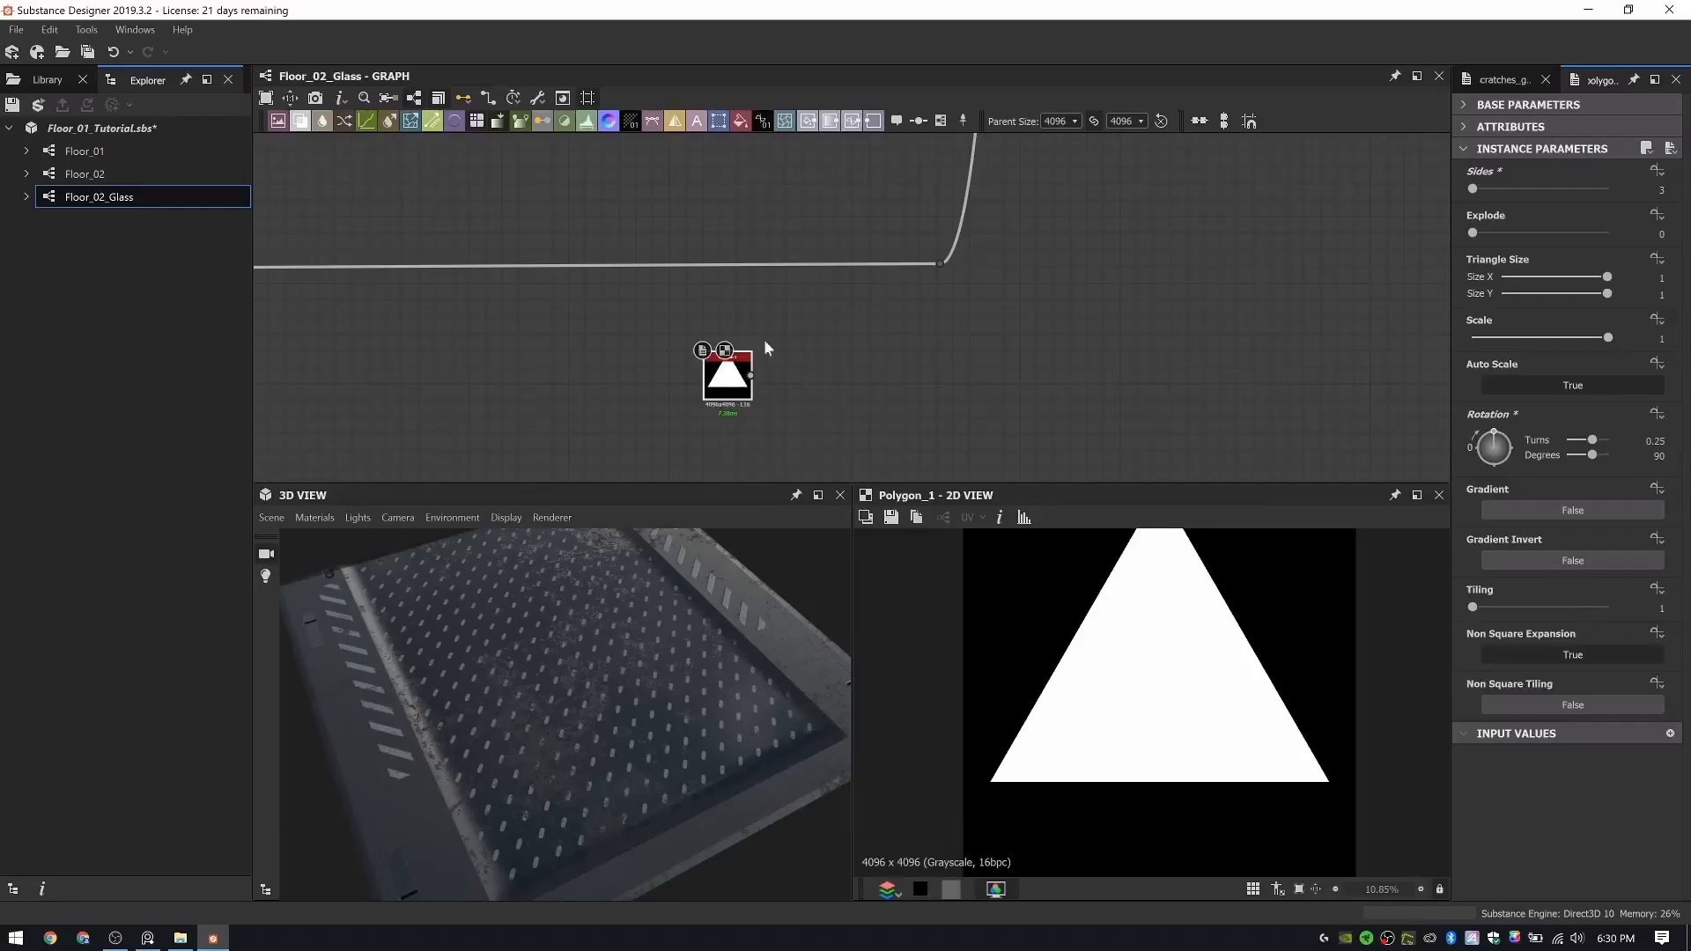
- Feed the Polygon into a new Transformation 2D node and squash the triangle to under half its width and slightly less height
middle_click_drag(783, 282, 814, 179)
scroll(835, 267, "up", 3)
key("space")
type("tr")
left_click(867, 305)
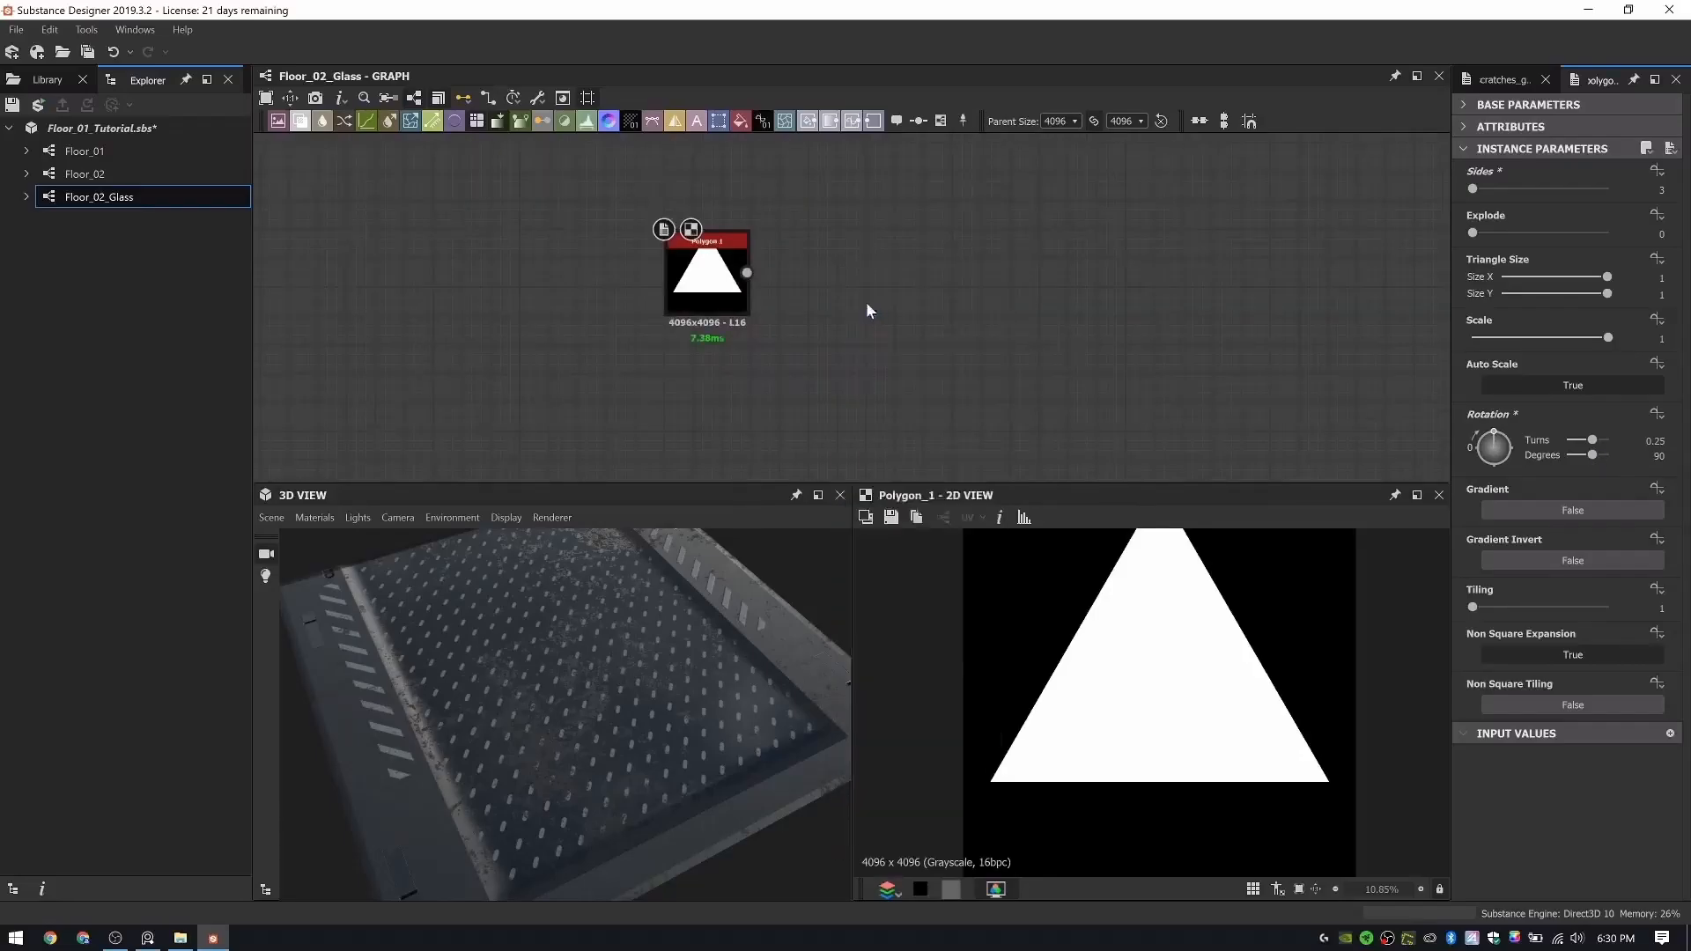
scroll(775, 274, "up", 2)
left_click_drag(761, 284, 823, 284)
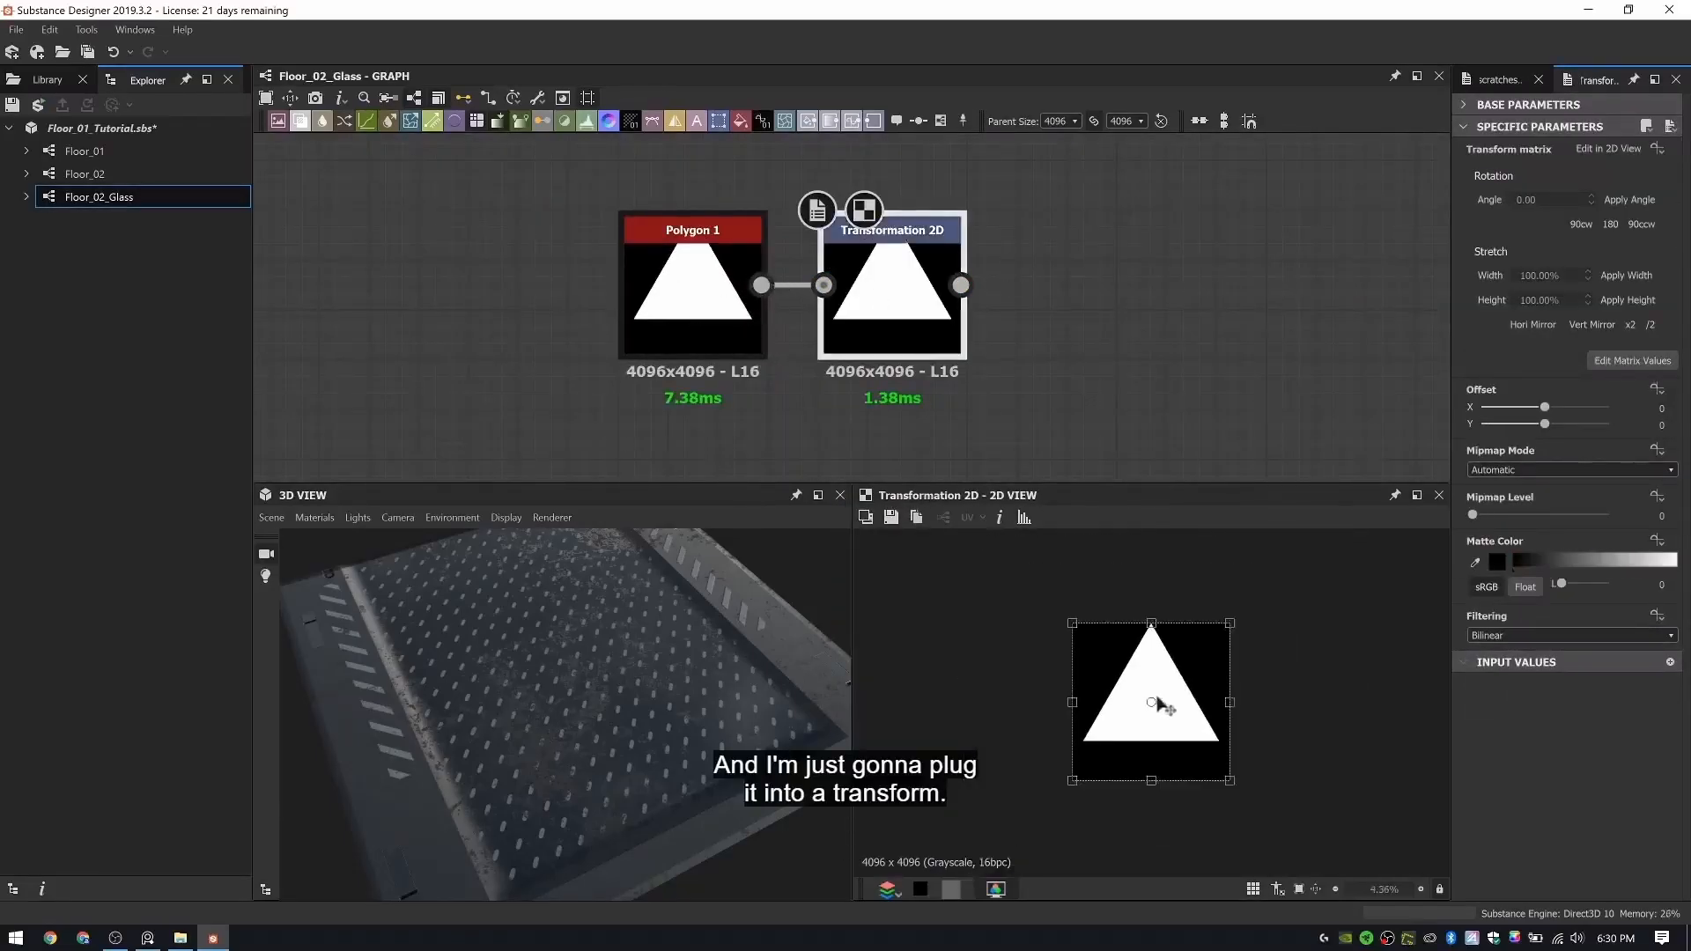
left_click_drag(1230, 702, 1183, 704)
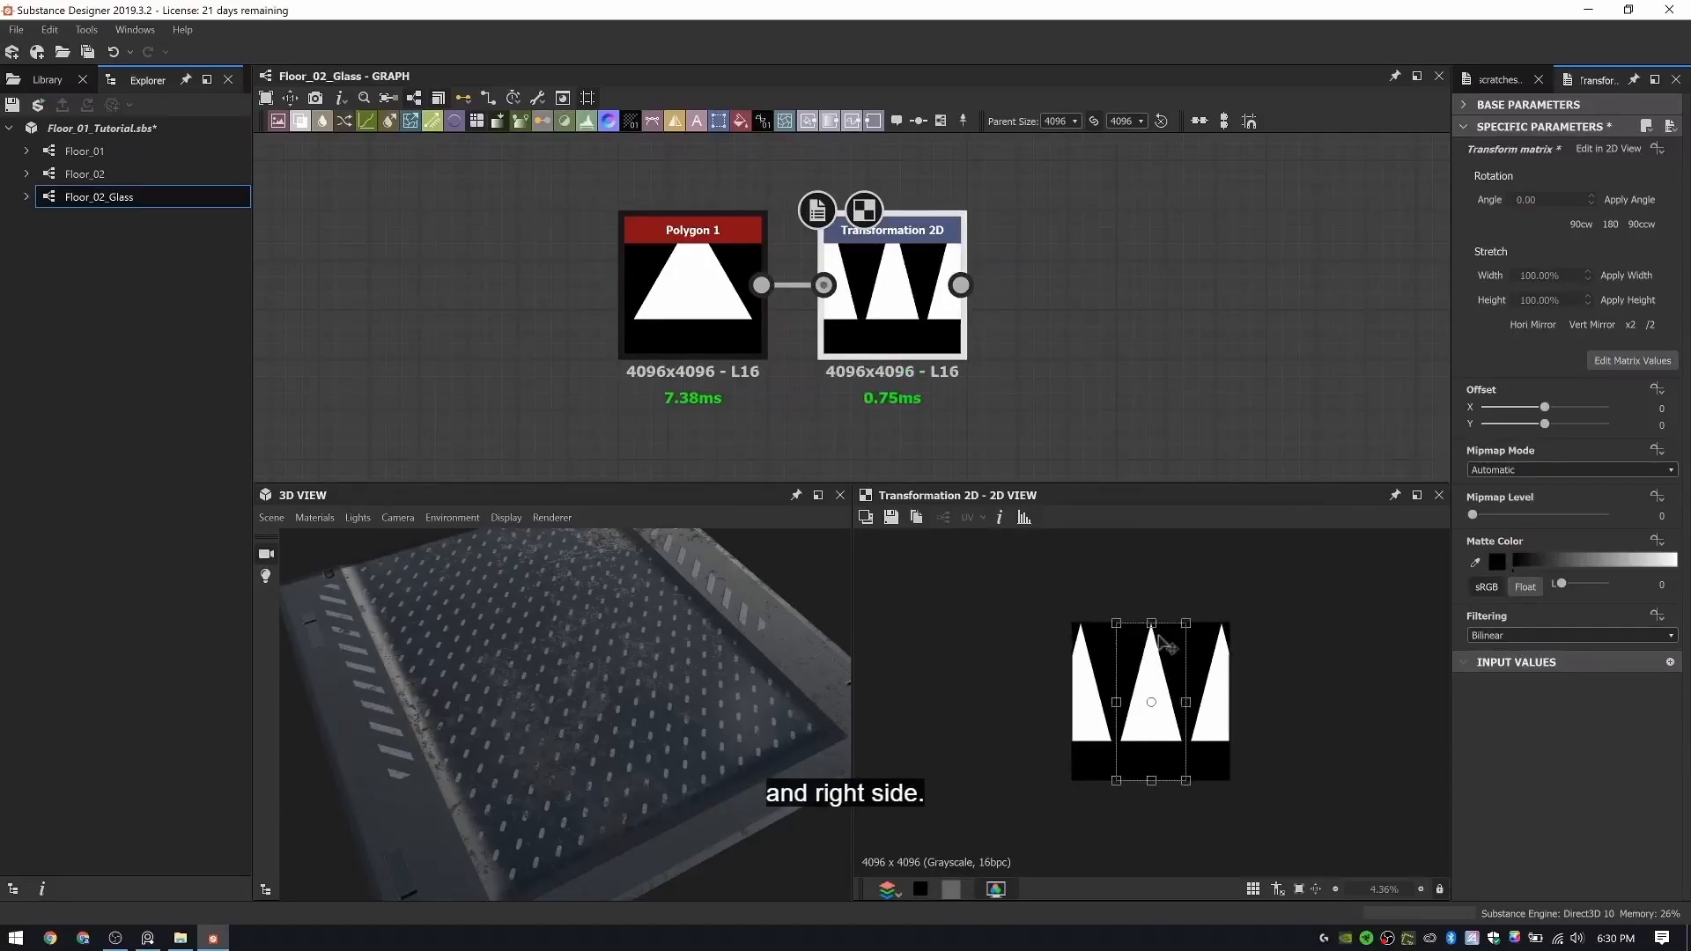
left_click_drag(1152, 623, 1152, 636)
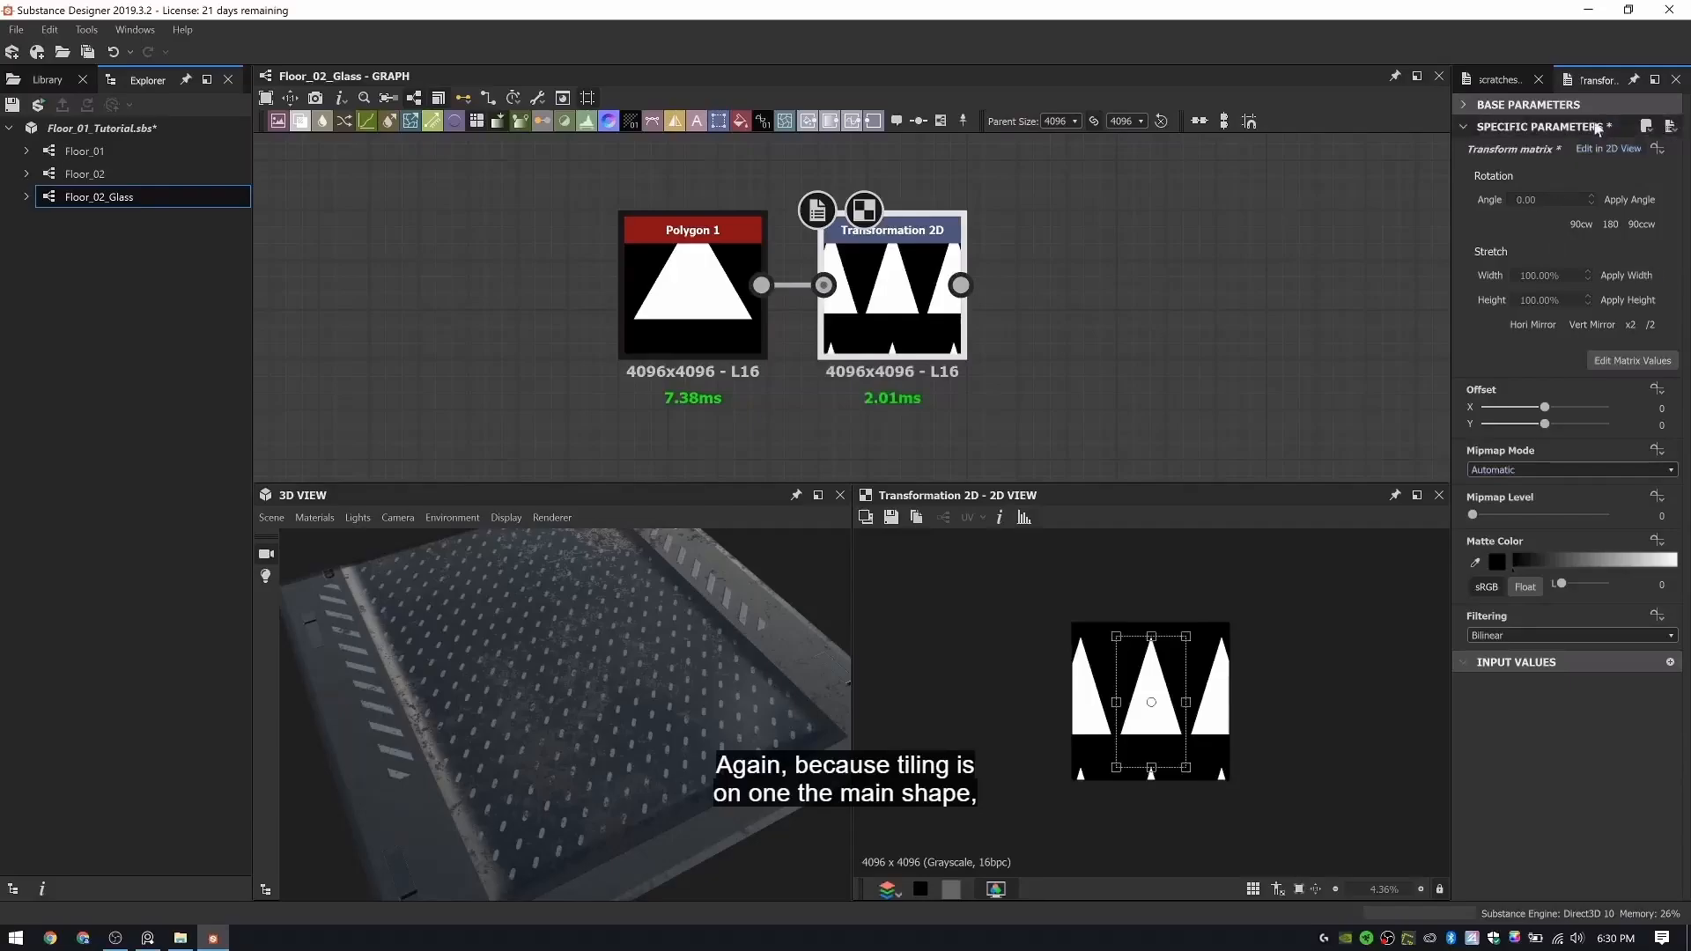
- Make the triangle Transformation 2D's Pixel Ratio (Square) and Tiling Mode absolute, and set Tiling Mode to No Tiling
left_click(1464, 105)
left_click(1633, 296)
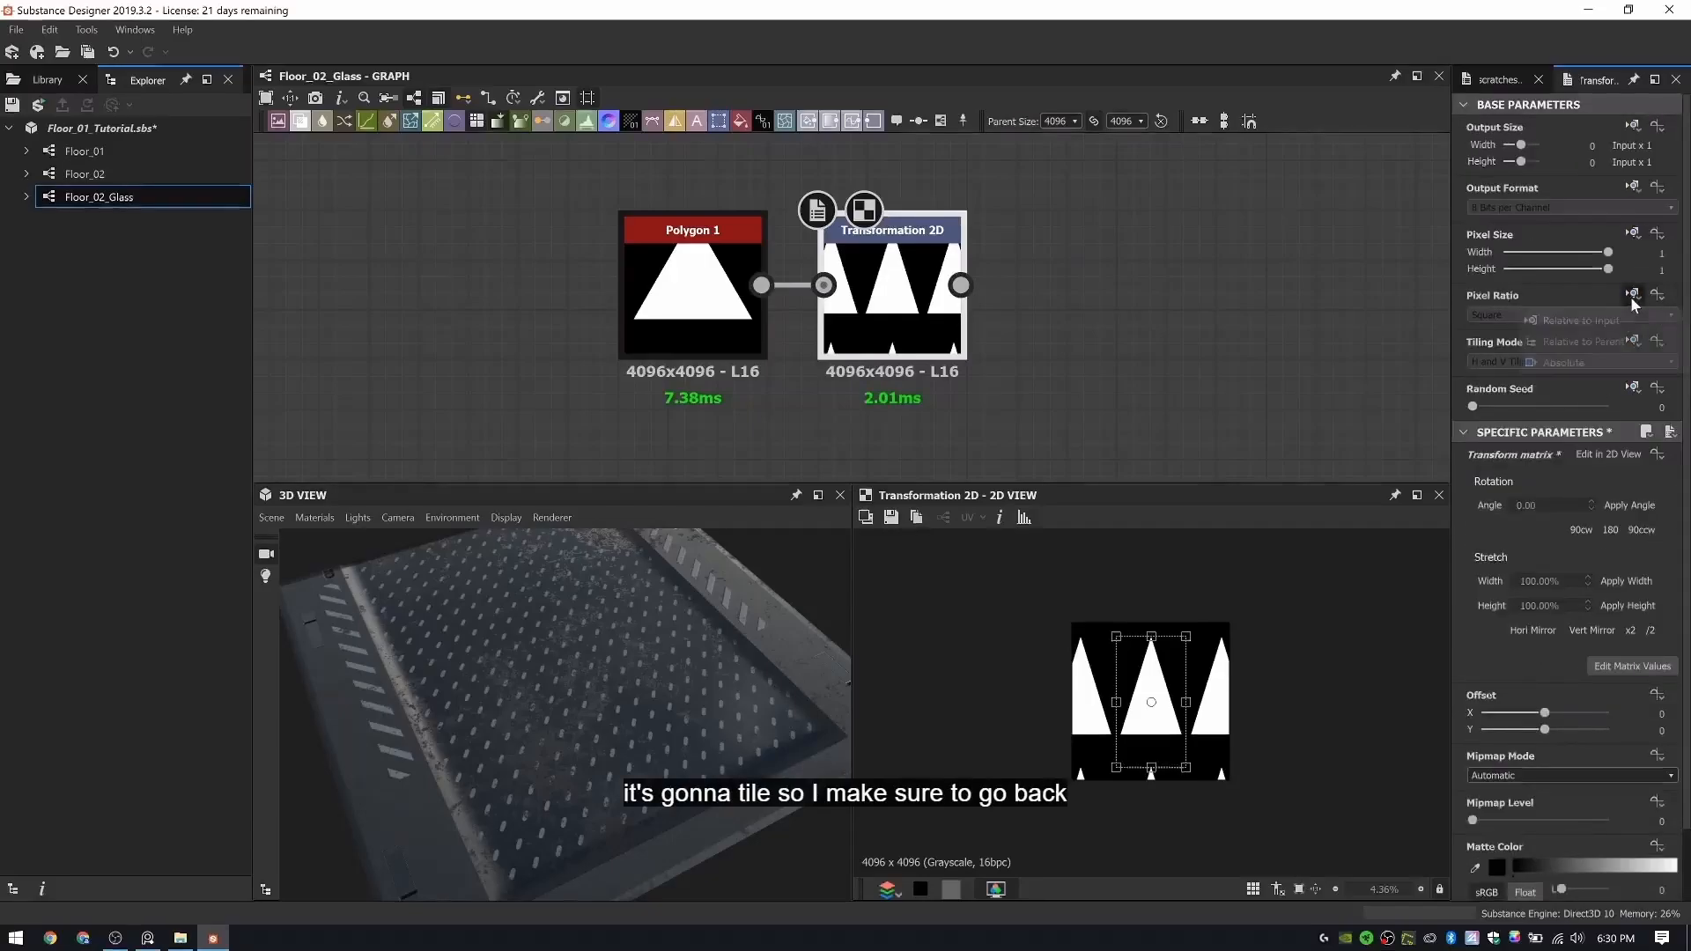
left_click(1617, 361)
left_click(1500, 315)
left_click(1500, 315)
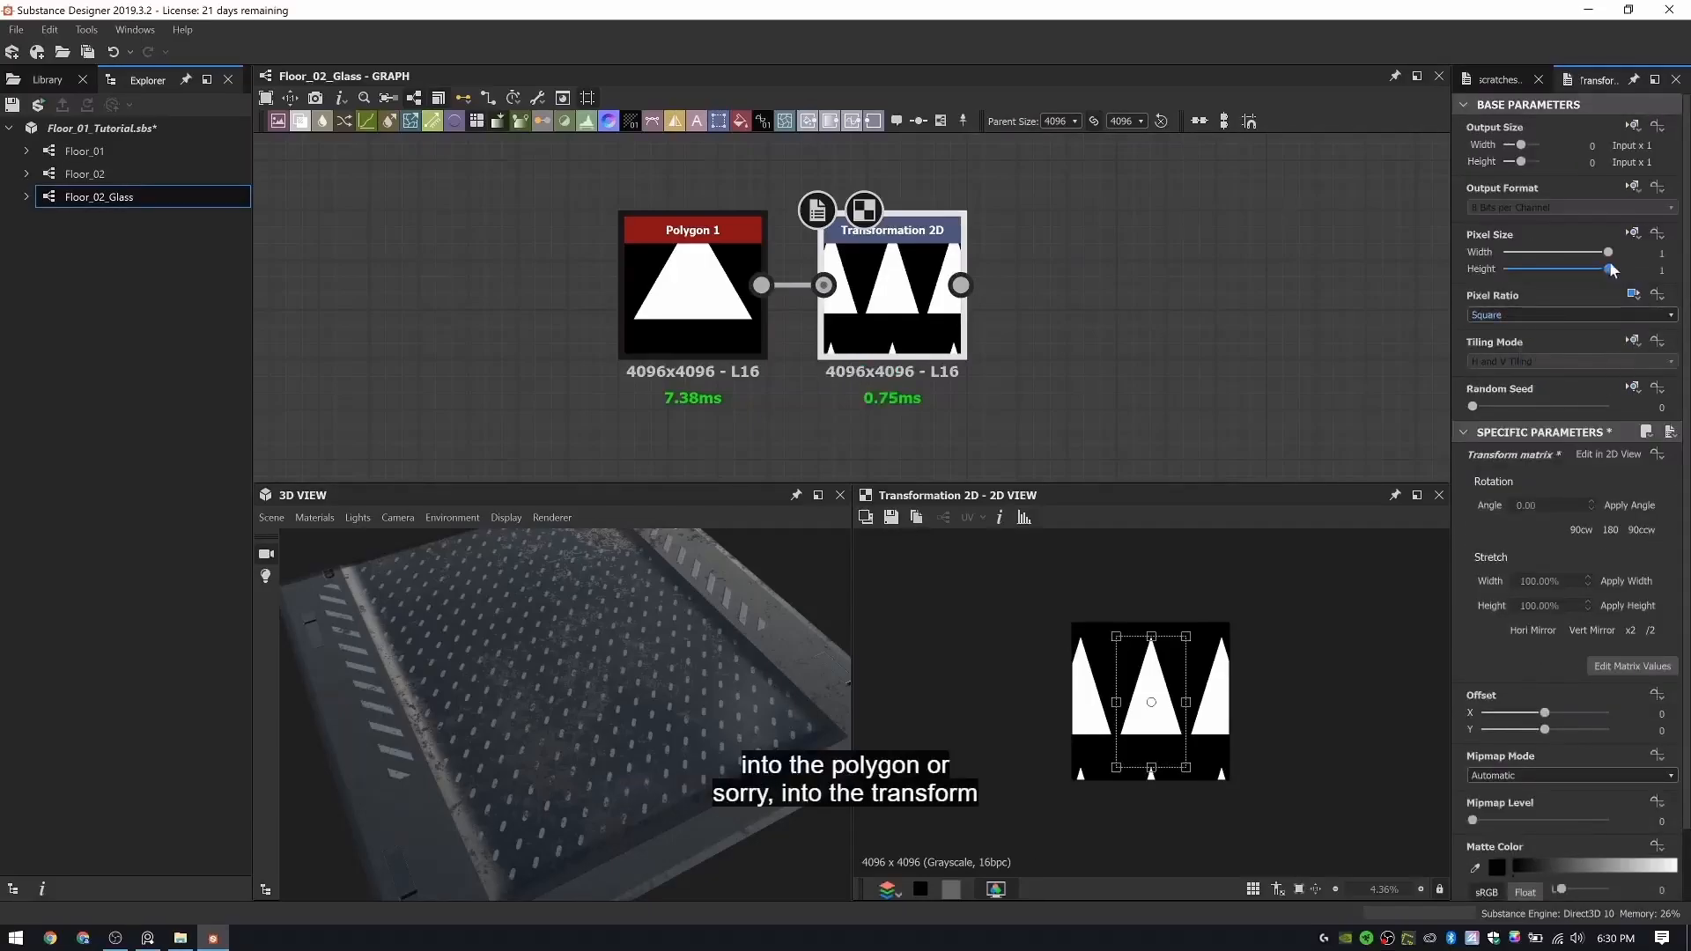
left_click(1636, 340)
left_click(1598, 405)
left_click(1513, 359)
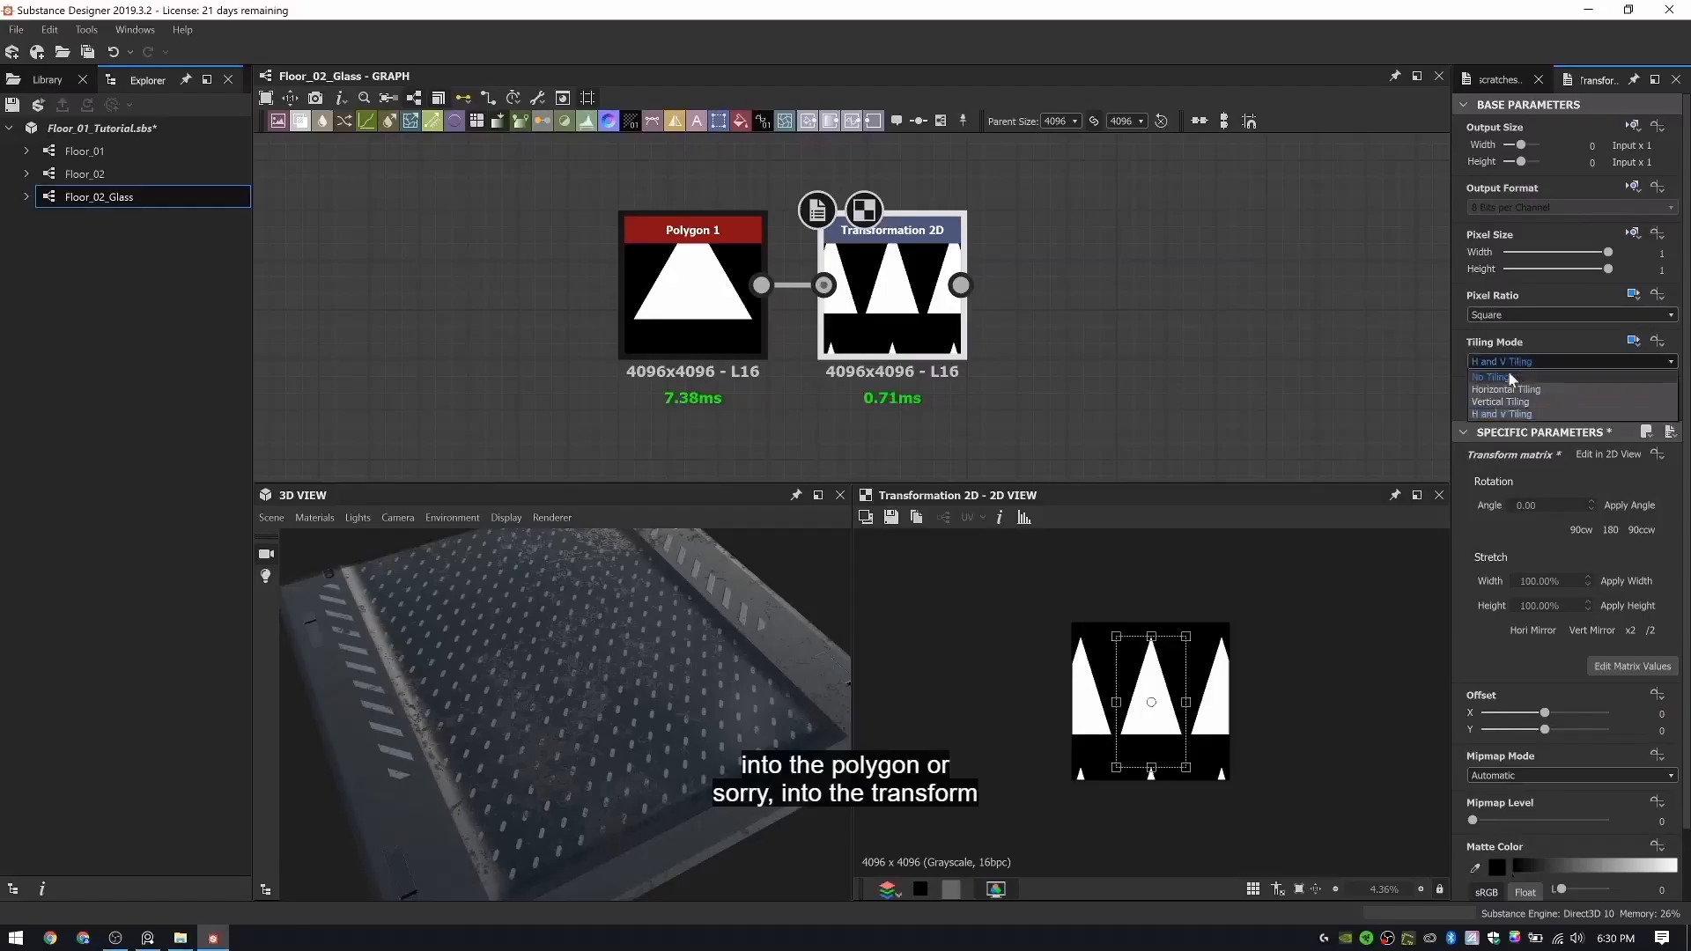
left_click(1510, 374)
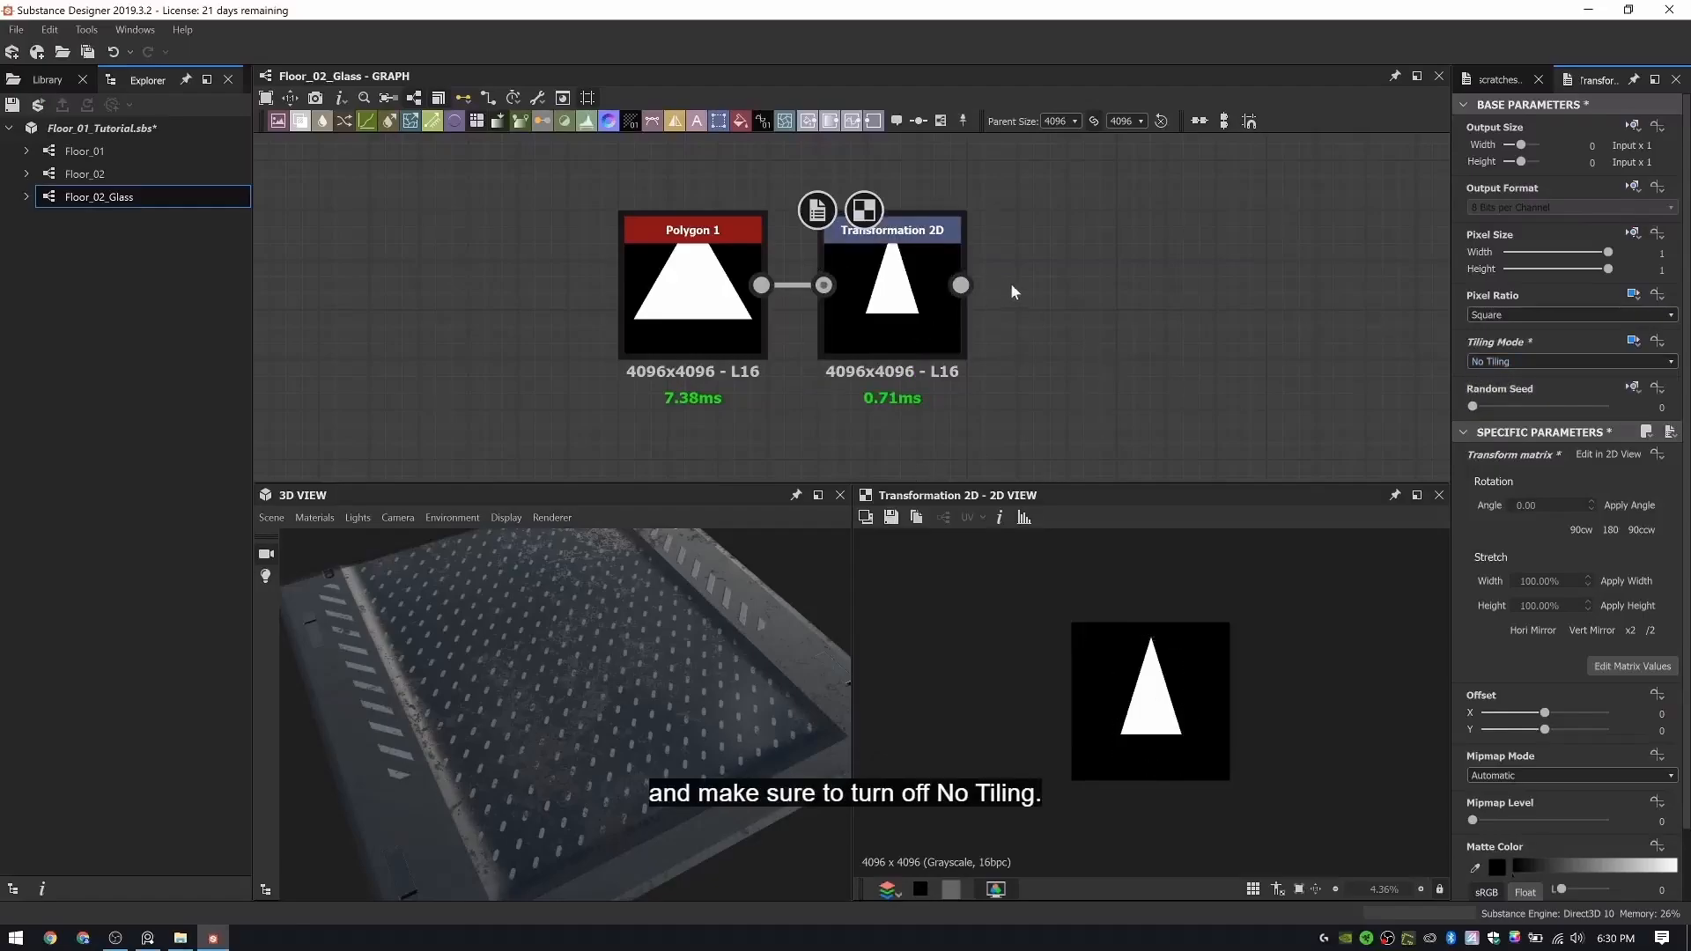
middle_click_drag(762, 442, 654, 287)
scroll(653, 329, "down", 2)
left_click(649, 200)
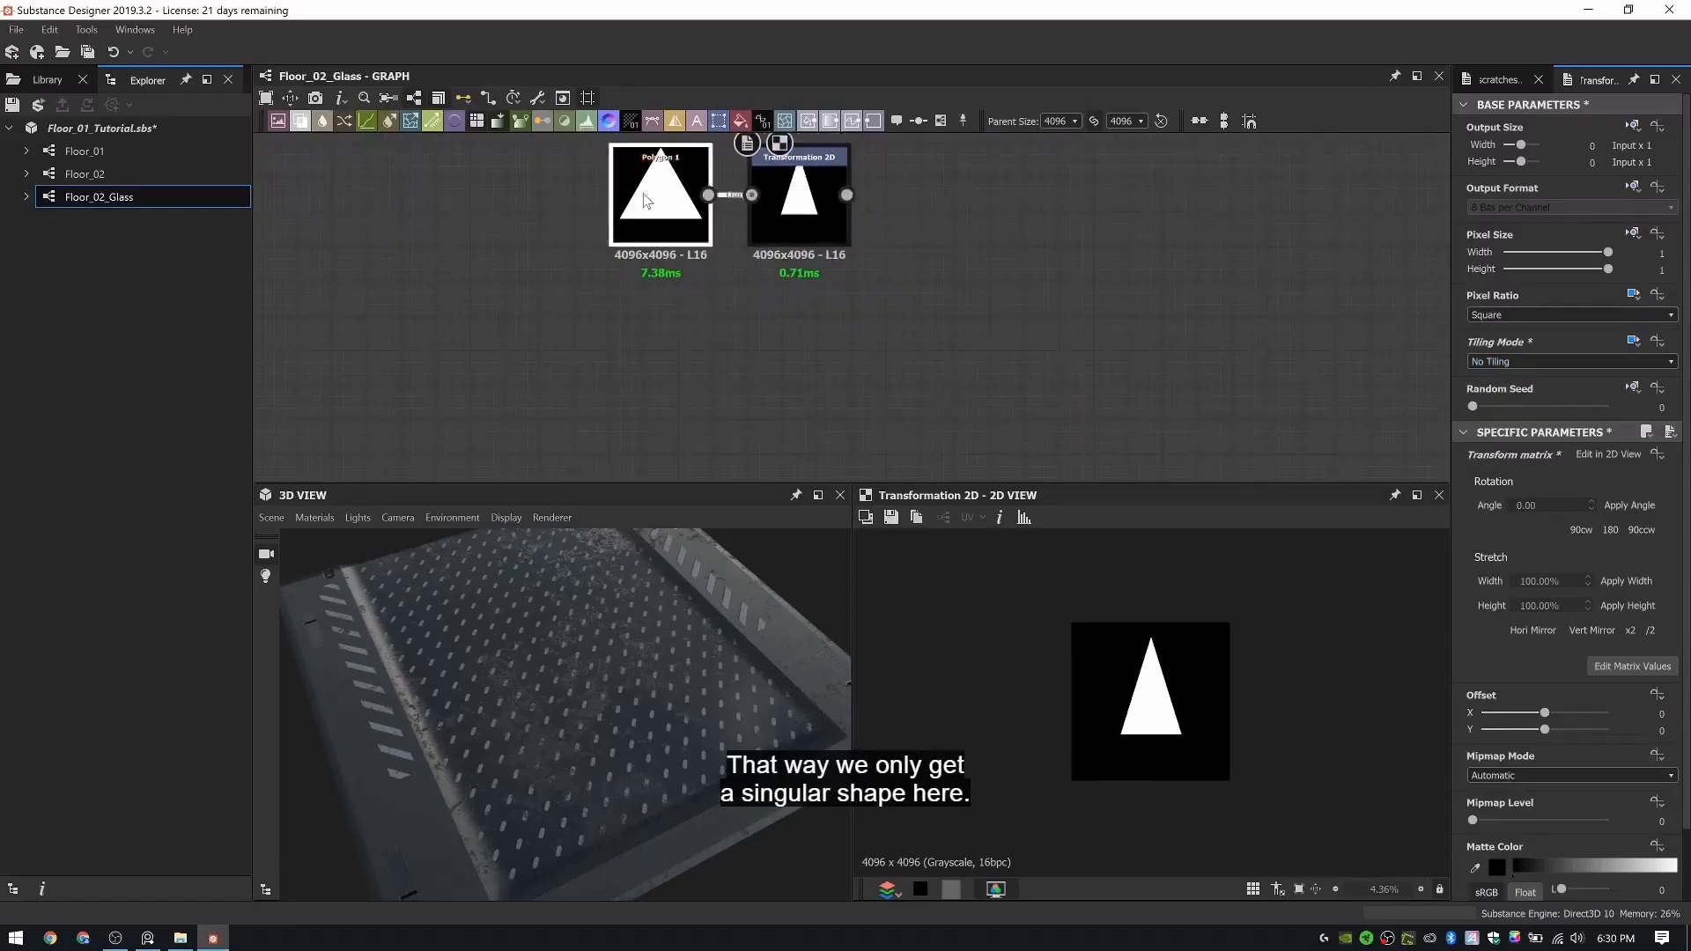
key("ctrl+c")
key("ctrl+v")
left_click(645, 348)
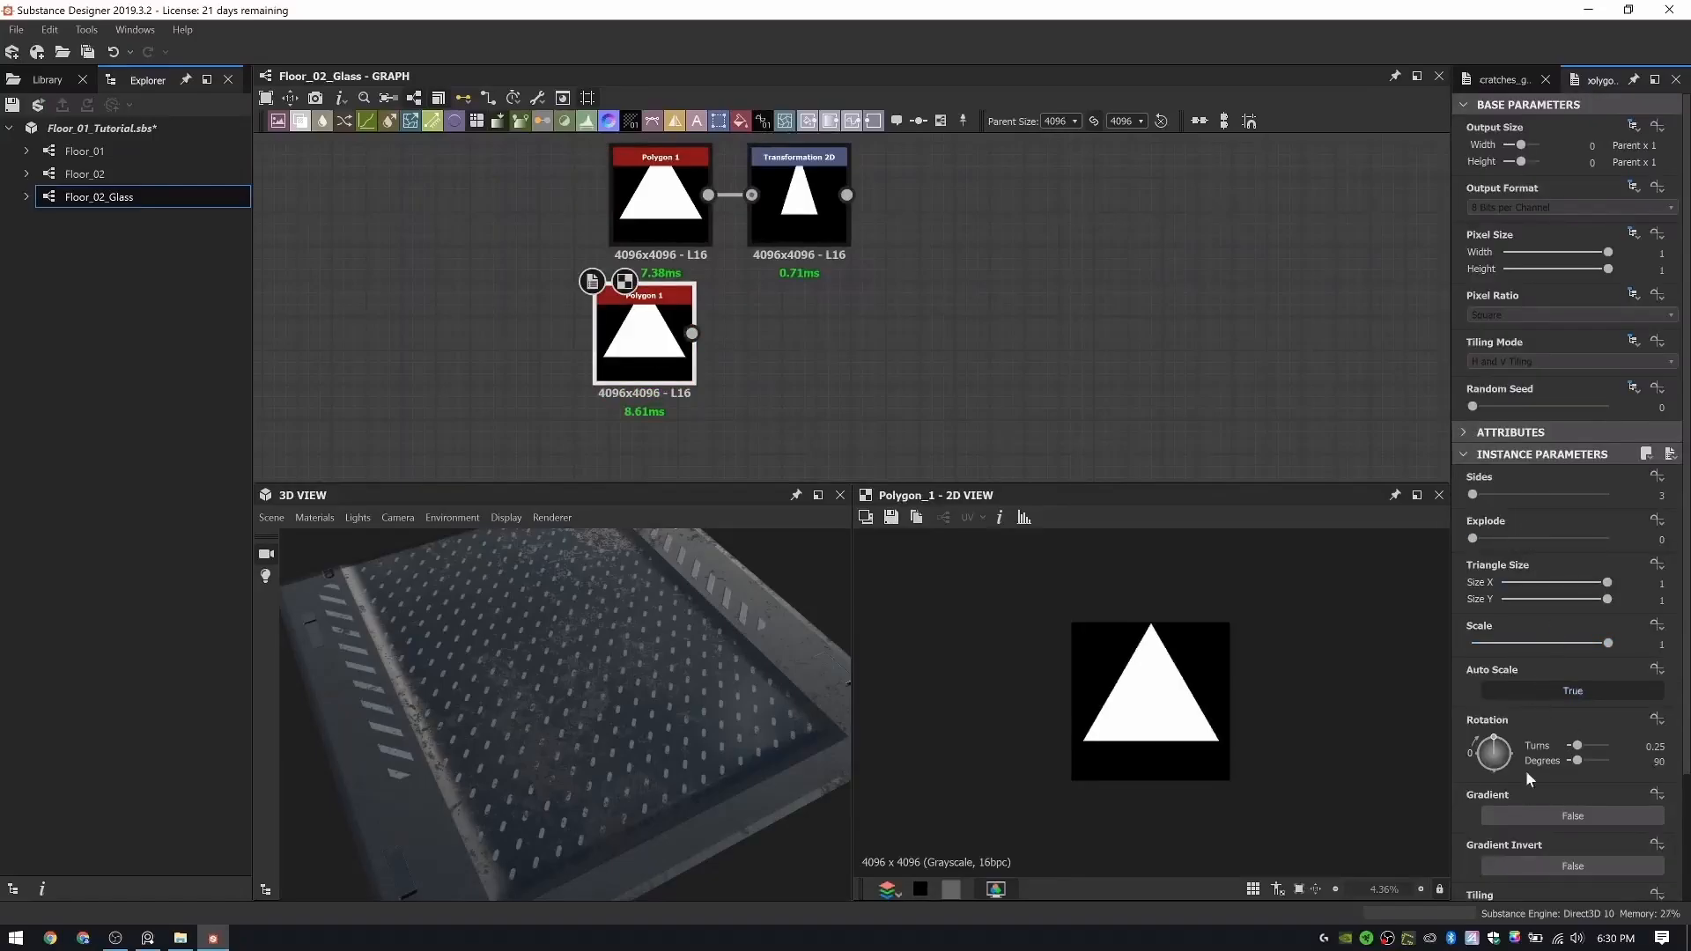
scroll(1542, 617, "down", 2)
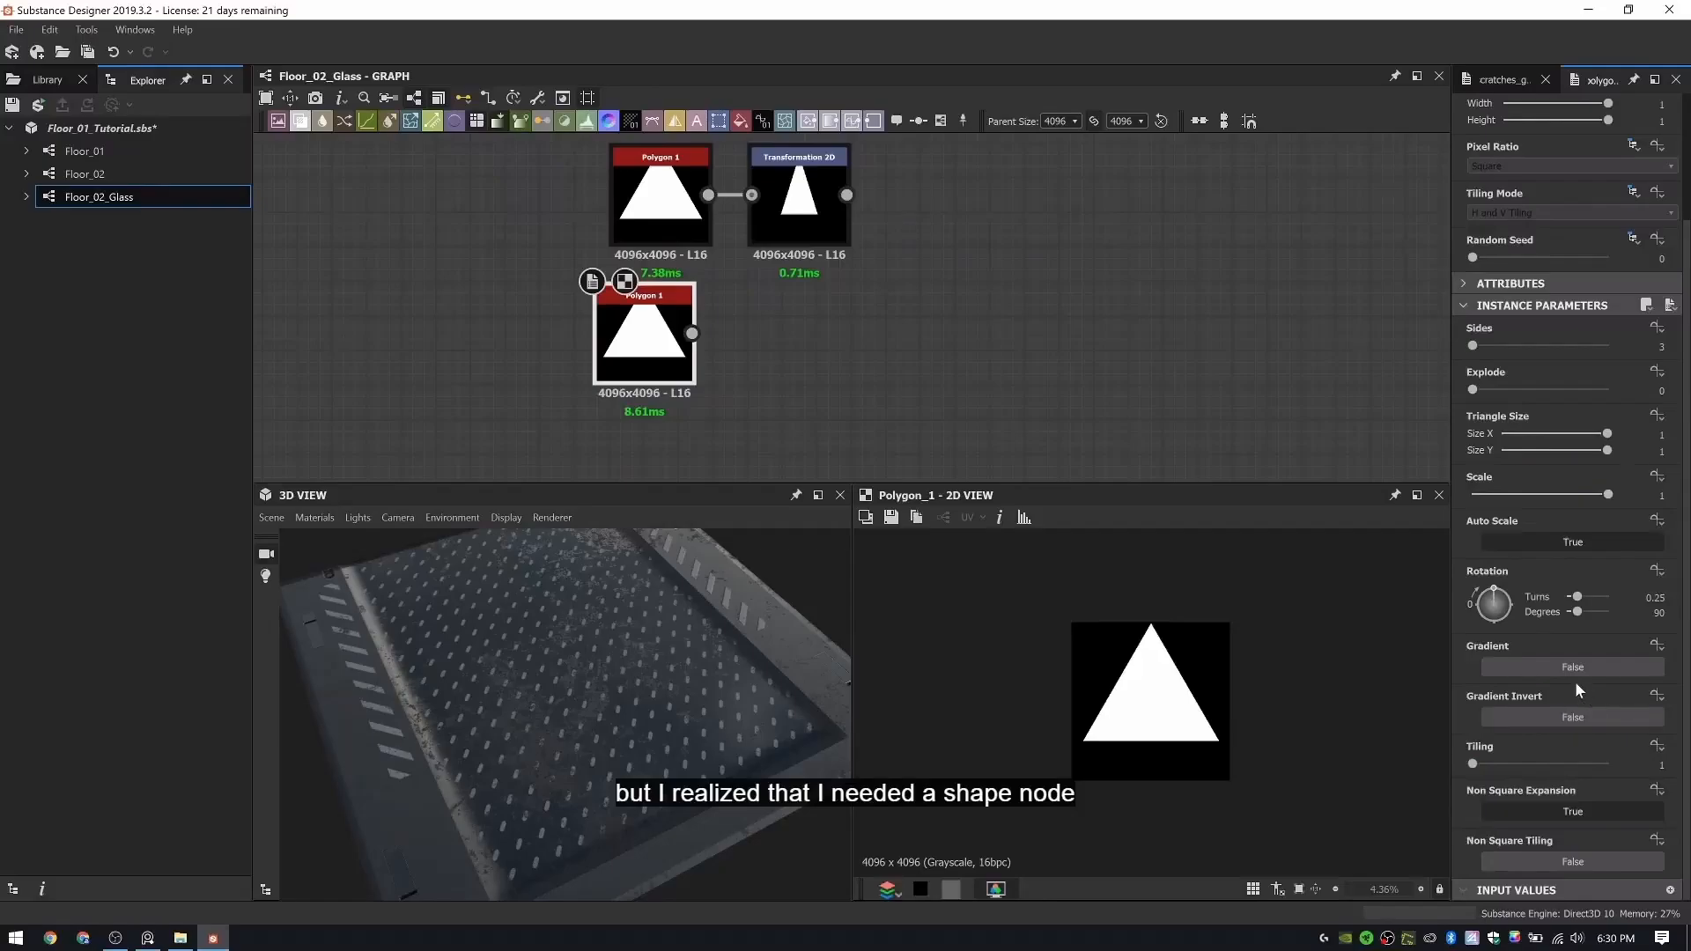
key("Delete")
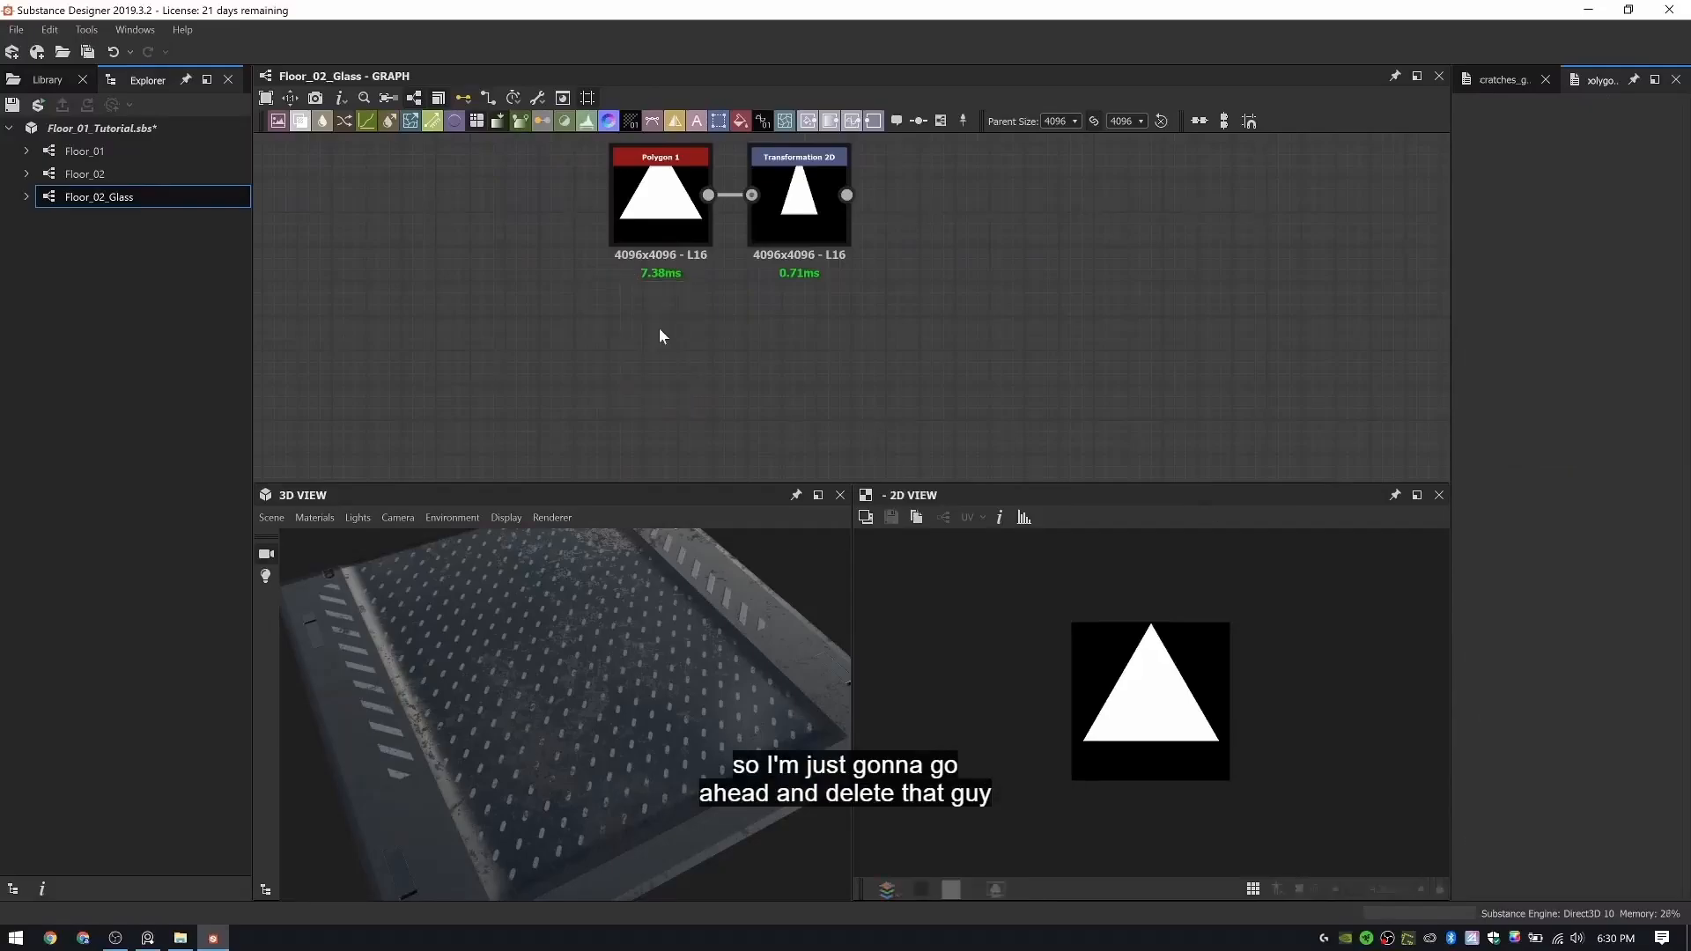
- Add a Shape node below the Polygon with its Pattern set to Disc and Scale to 0.55
key("space")
type("shape")
key("Return")
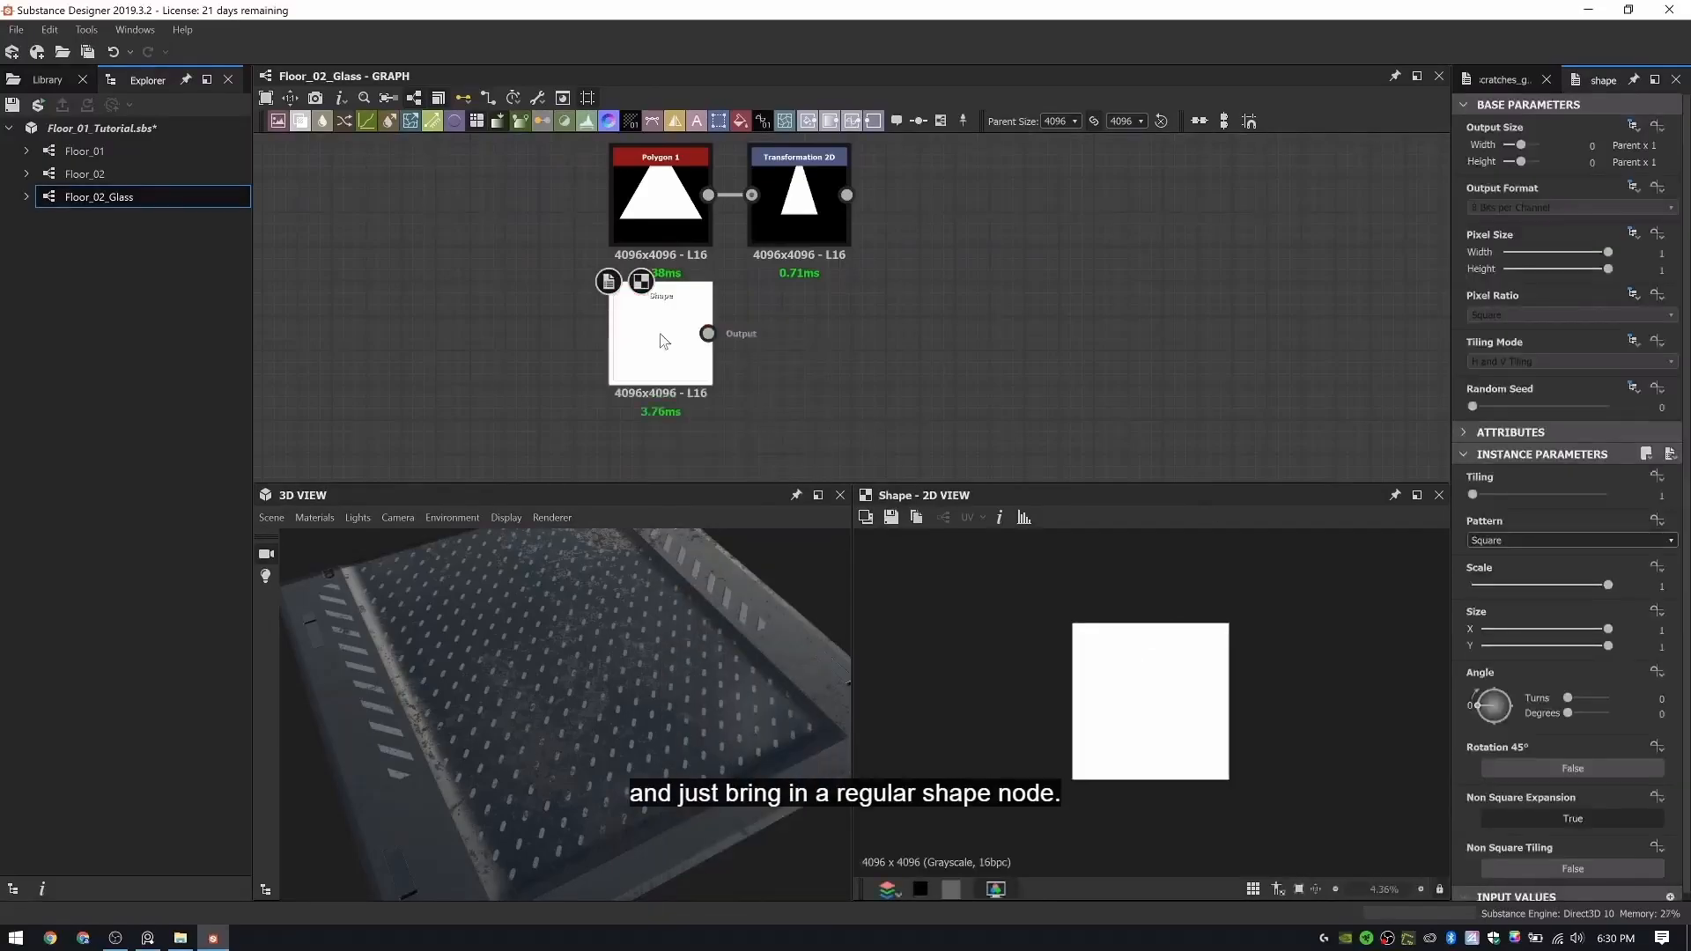
left_click(1517, 539)
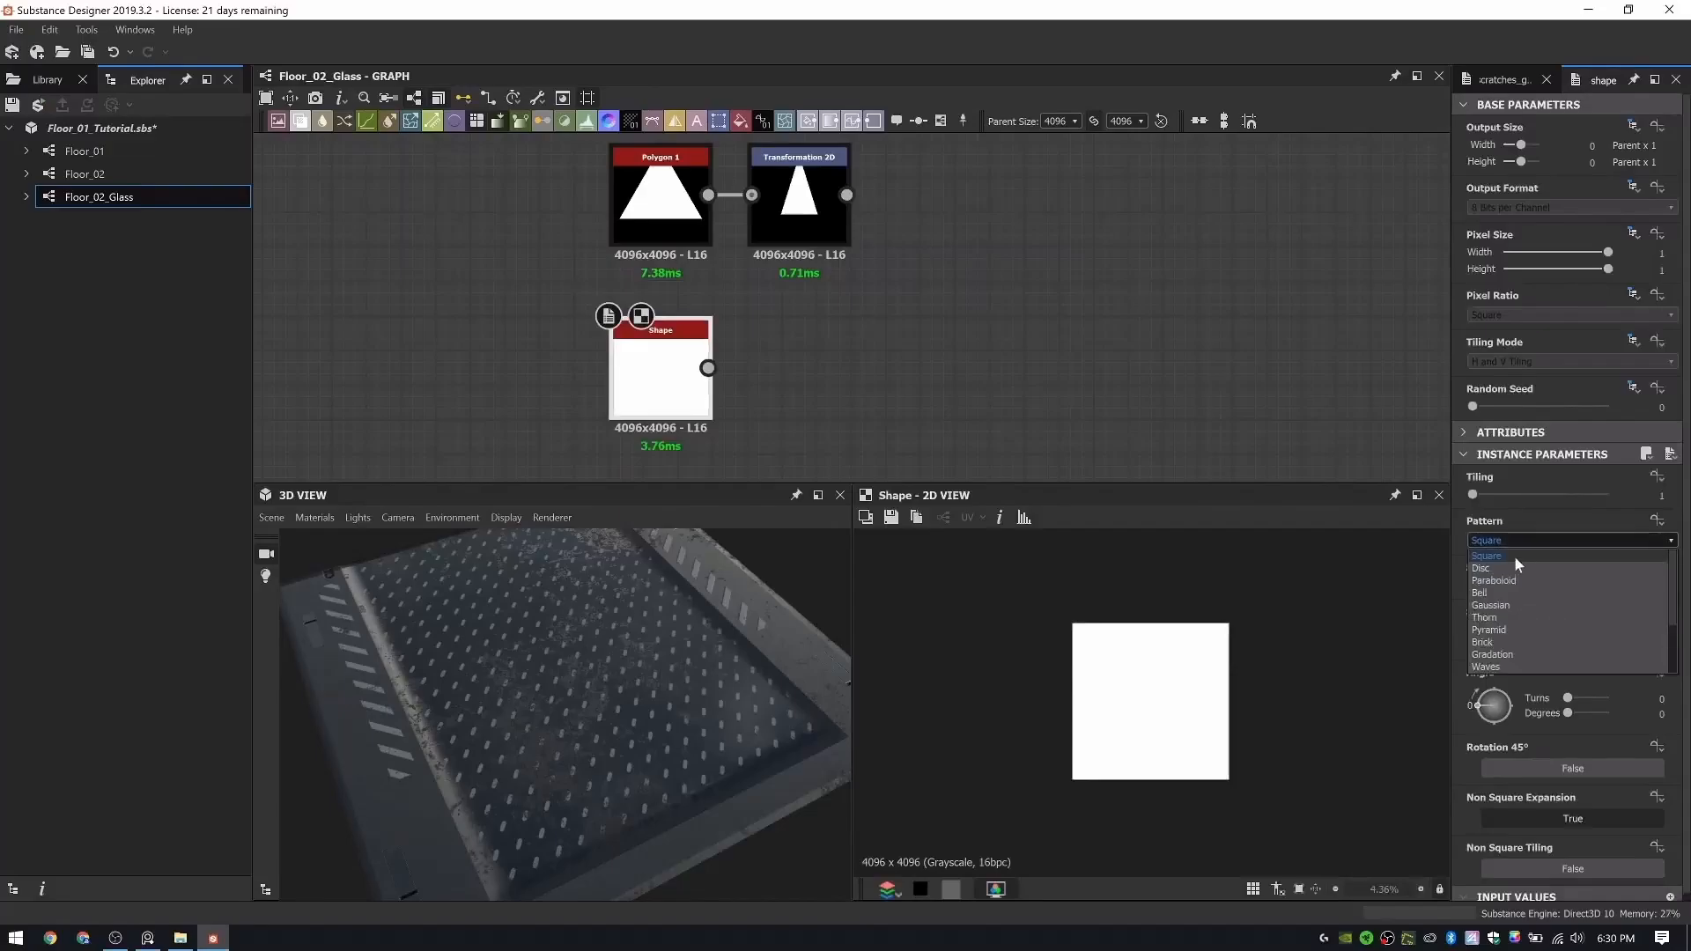
left_click(1510, 567)
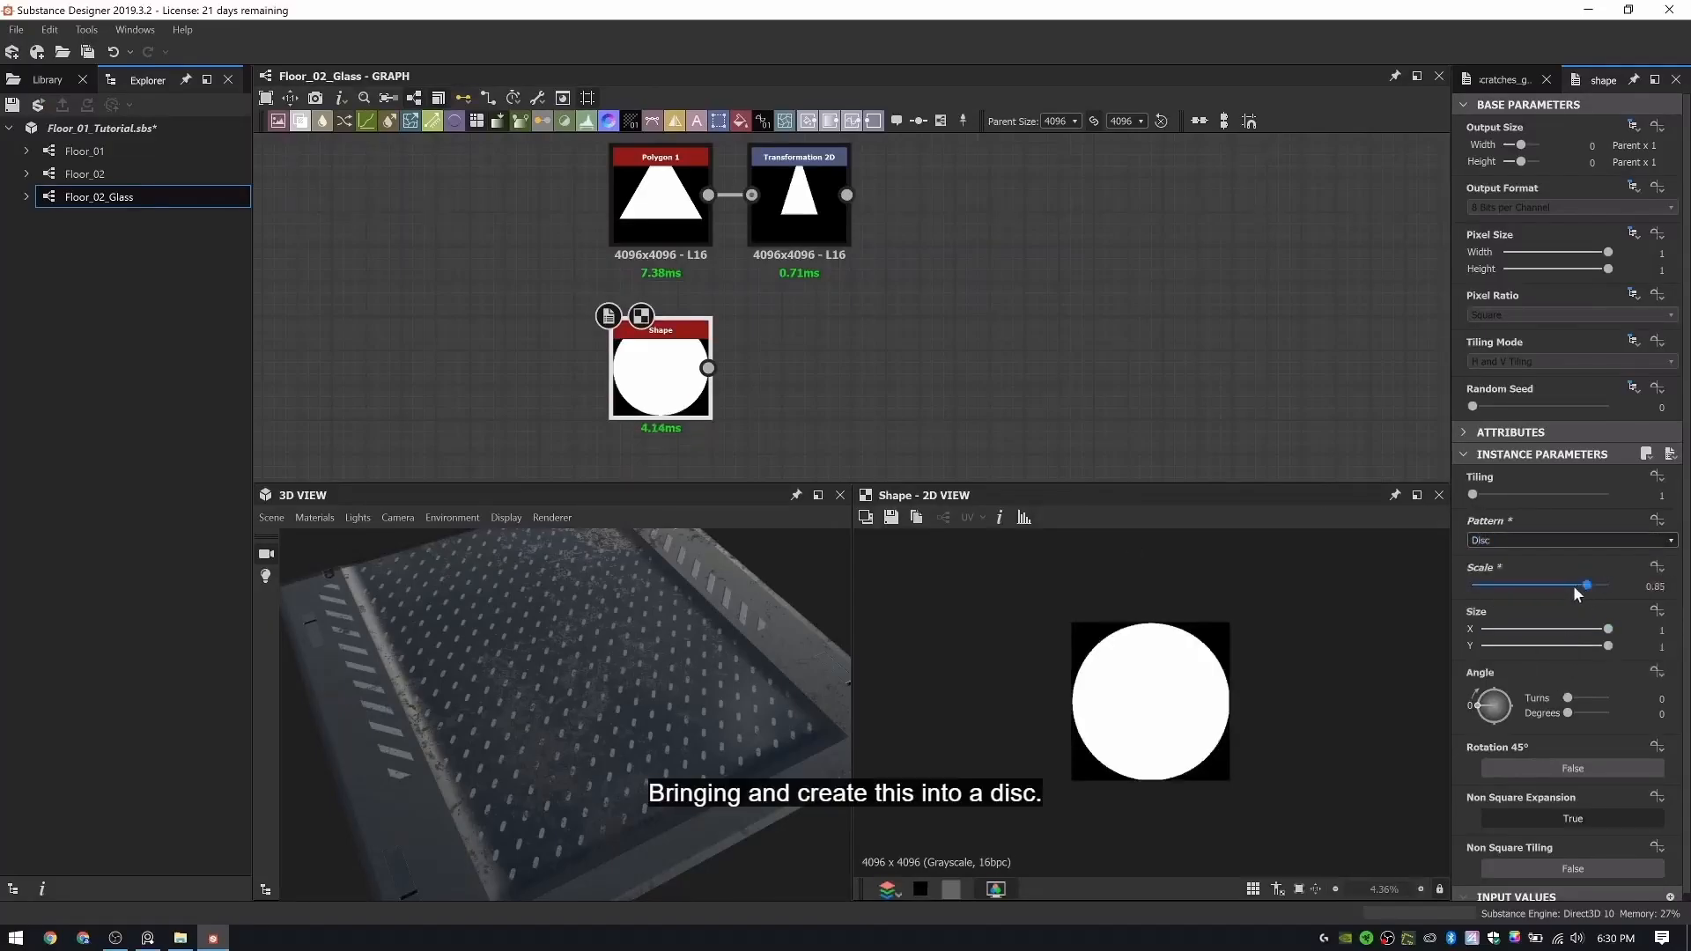
left_click_drag(1573, 584, 1547, 589)
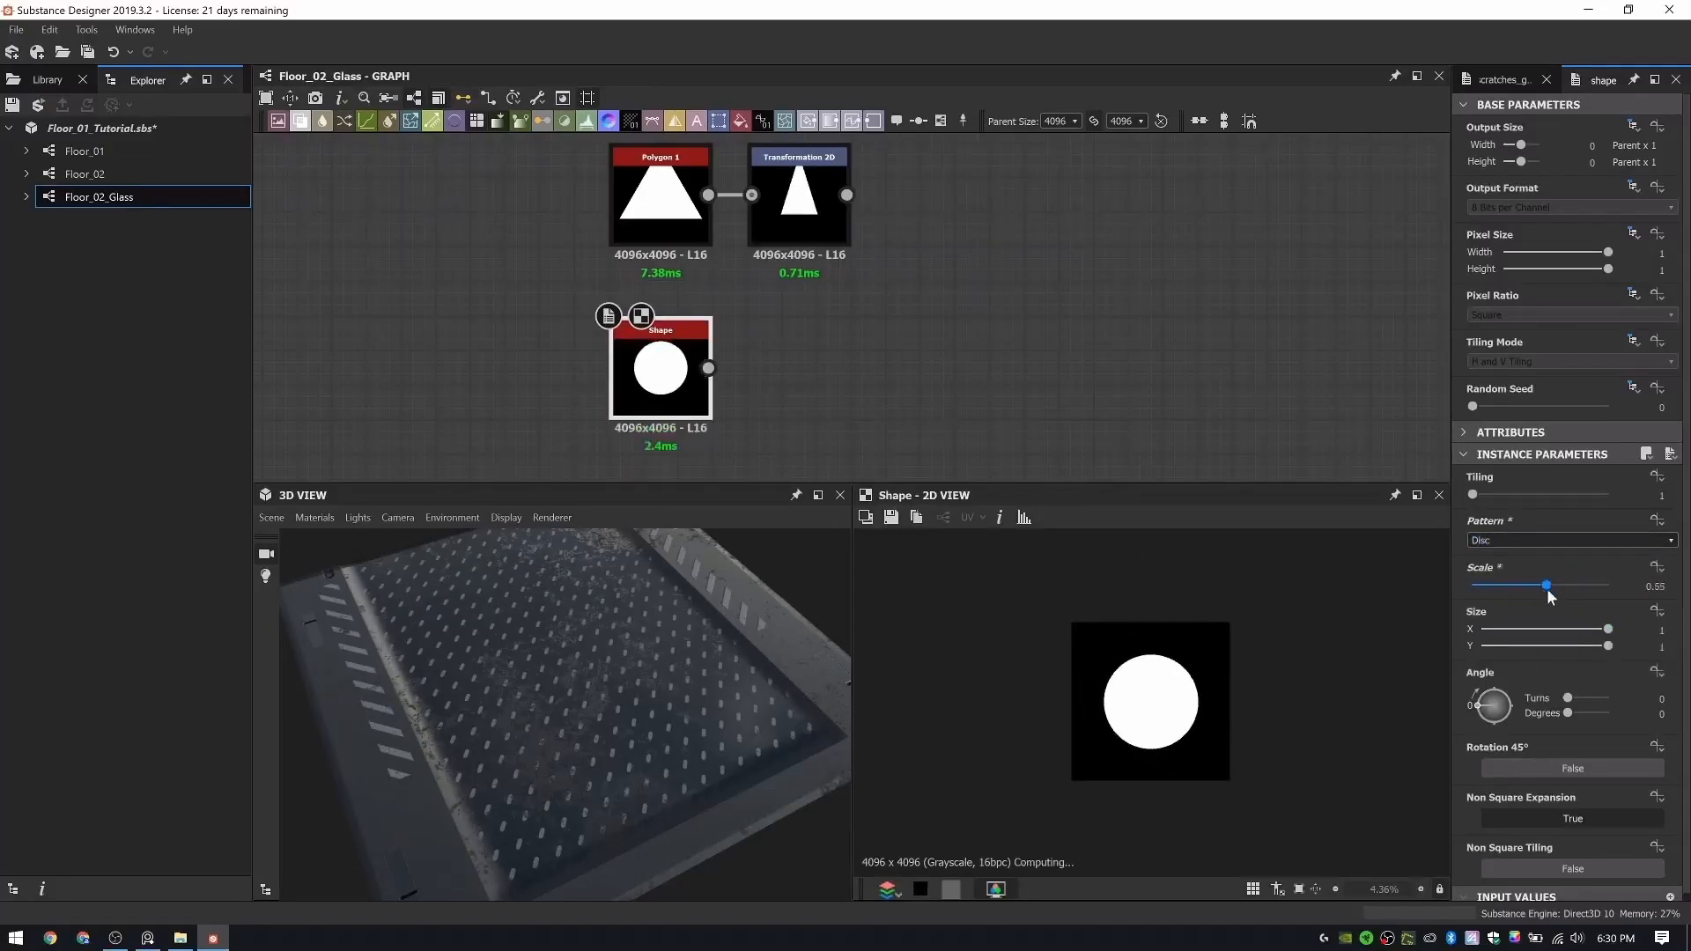
- Add a Blur HQ Grayscale node beside the Shape node and feed the disc into it
key("space")
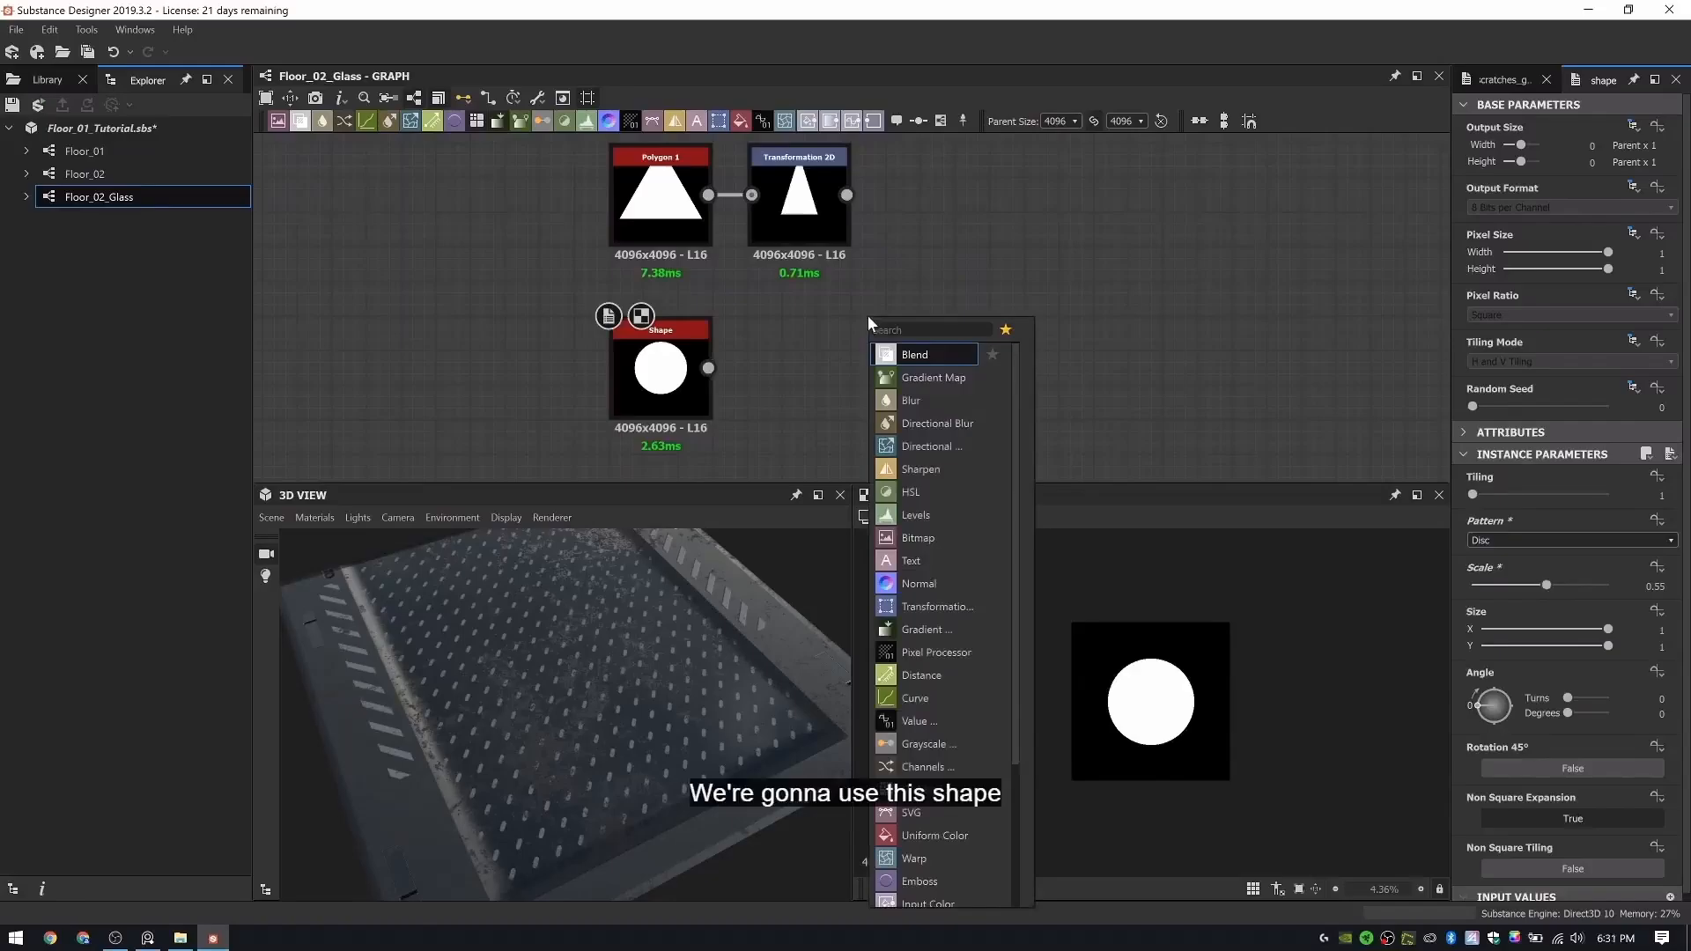
type("blur")
key("Down")
key("Down")
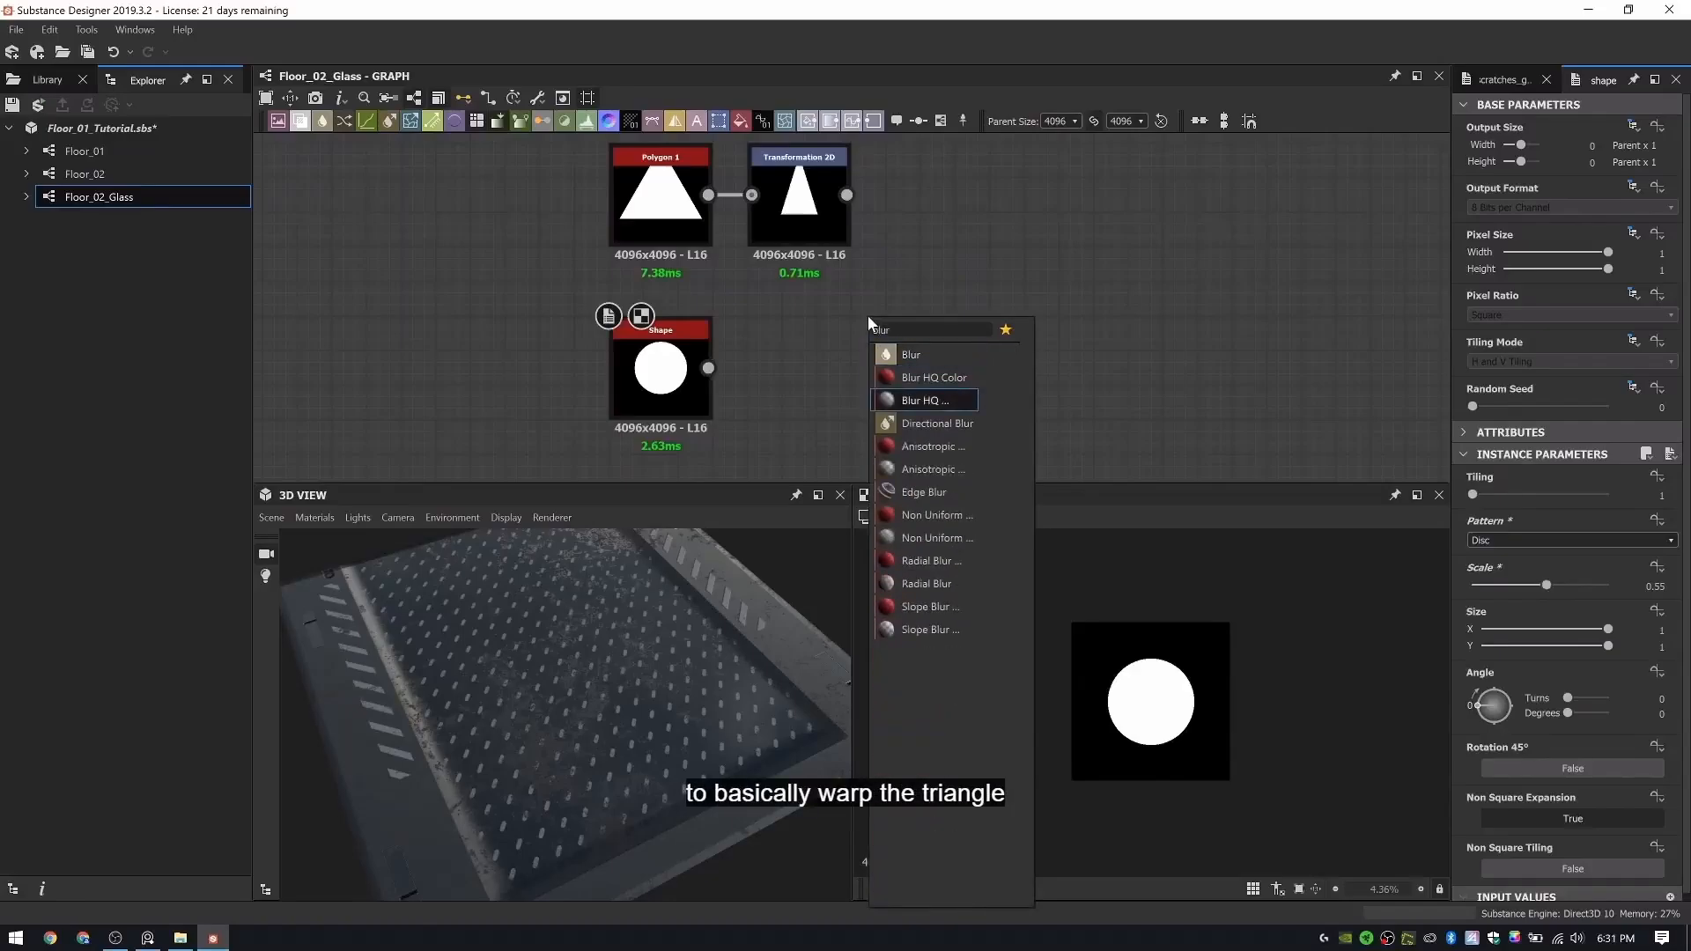
key("Down")
key("Up")
key("Up")
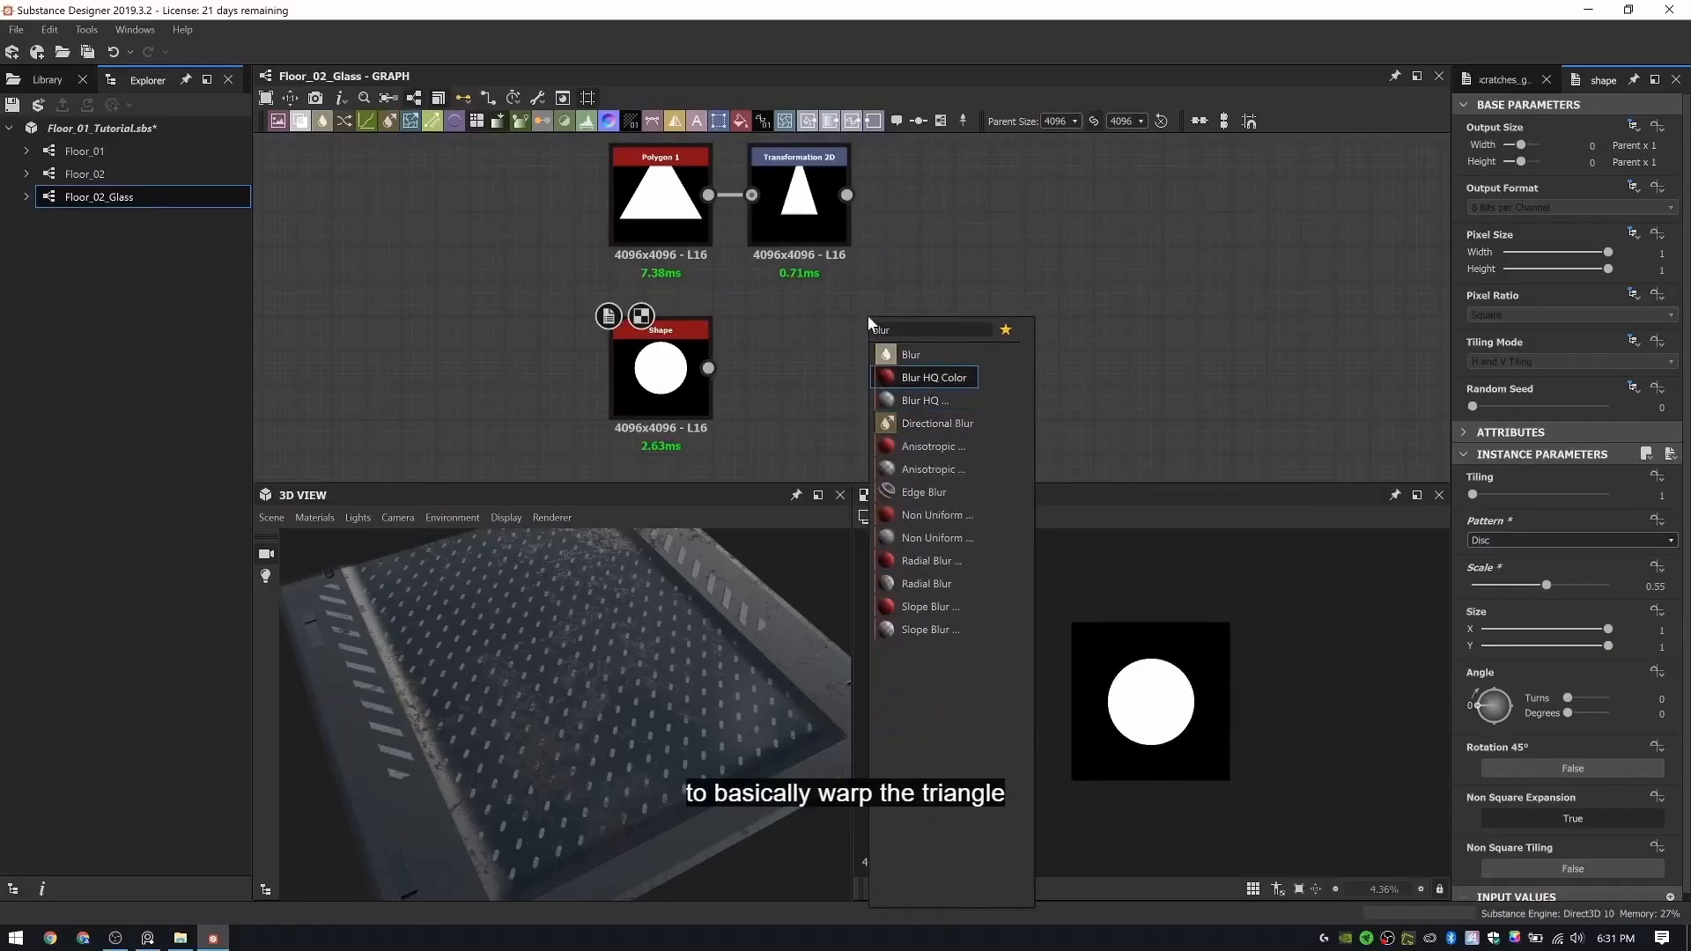
key("Down")
key("Return")
left_click_drag(869, 316, 752, 368)
- Add a Transformation 2D after the blur, narrow the disc and offset it to about X -0.289, Y 0.084
key("space")
type("tr")
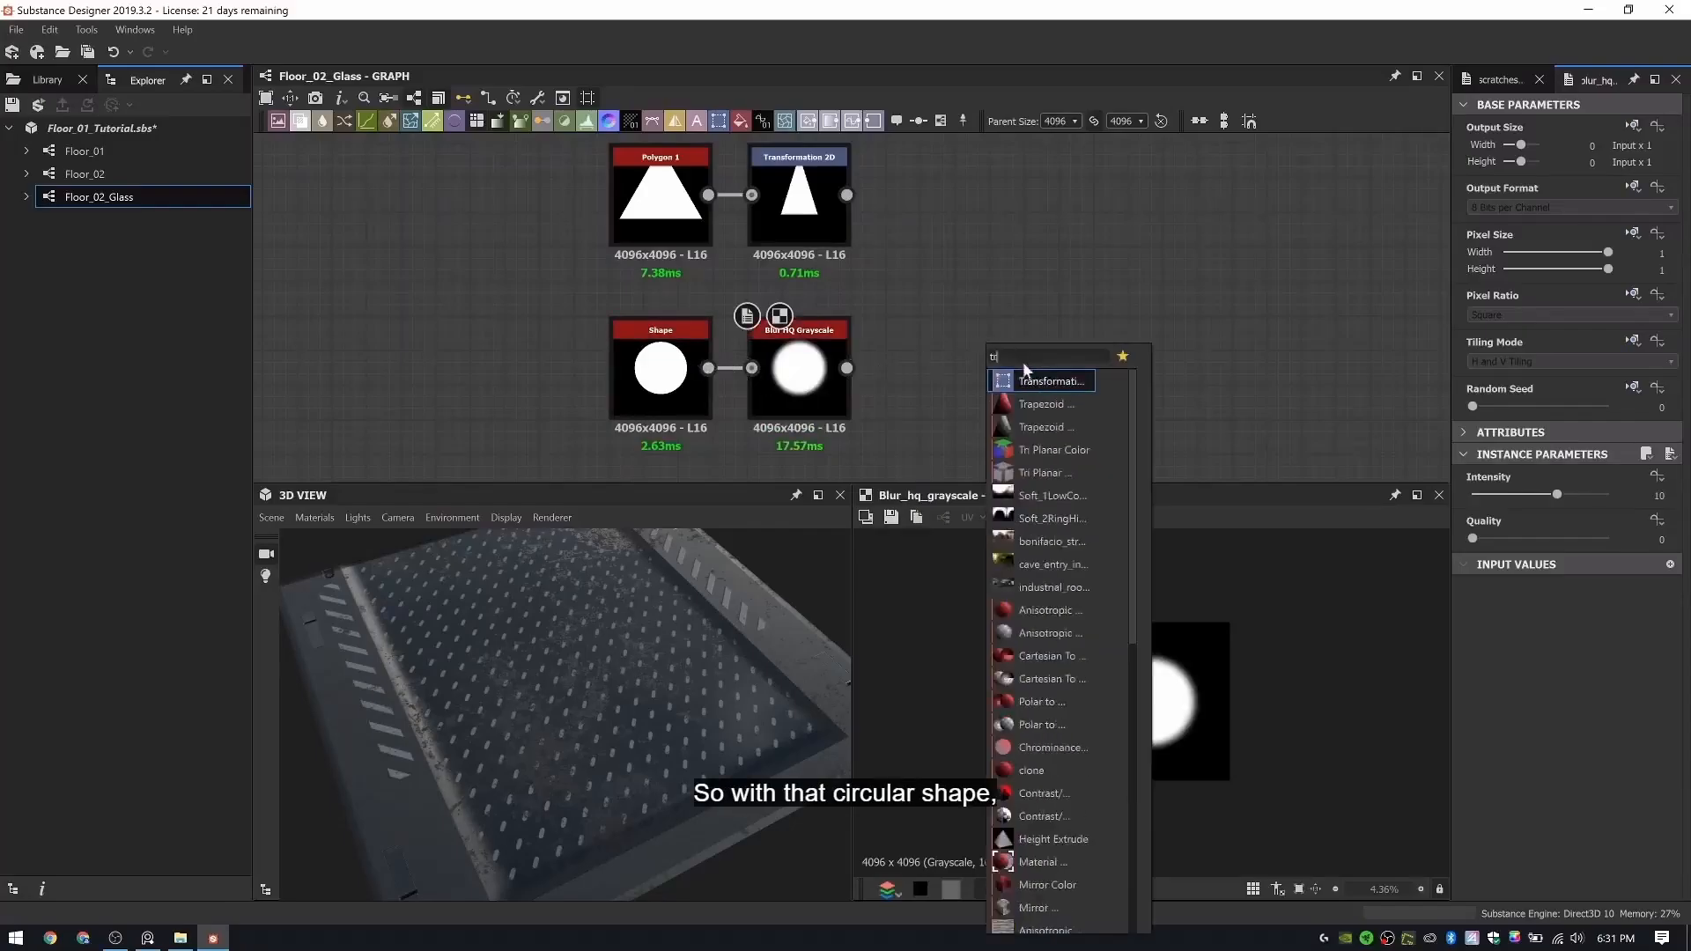
left_click(1046, 379)
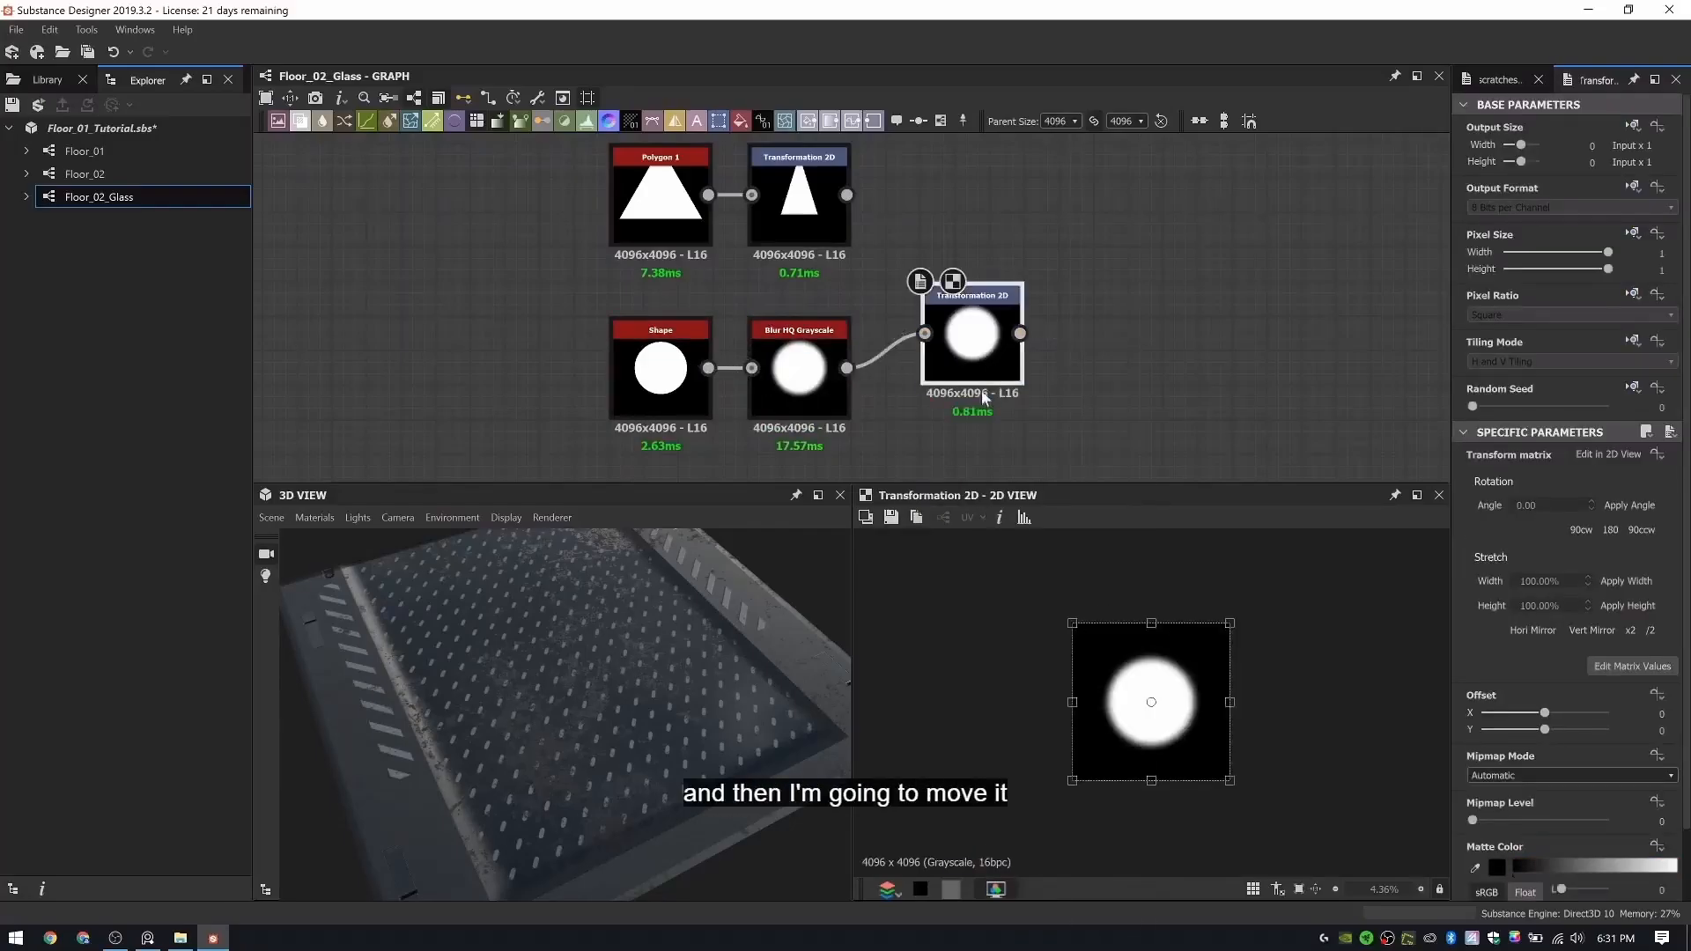
left_click_drag(1231, 702, 1205, 699)
- Override the disc Transformation 2D's Tiling Mode and set it to No Tiling
left_click(1632, 341)
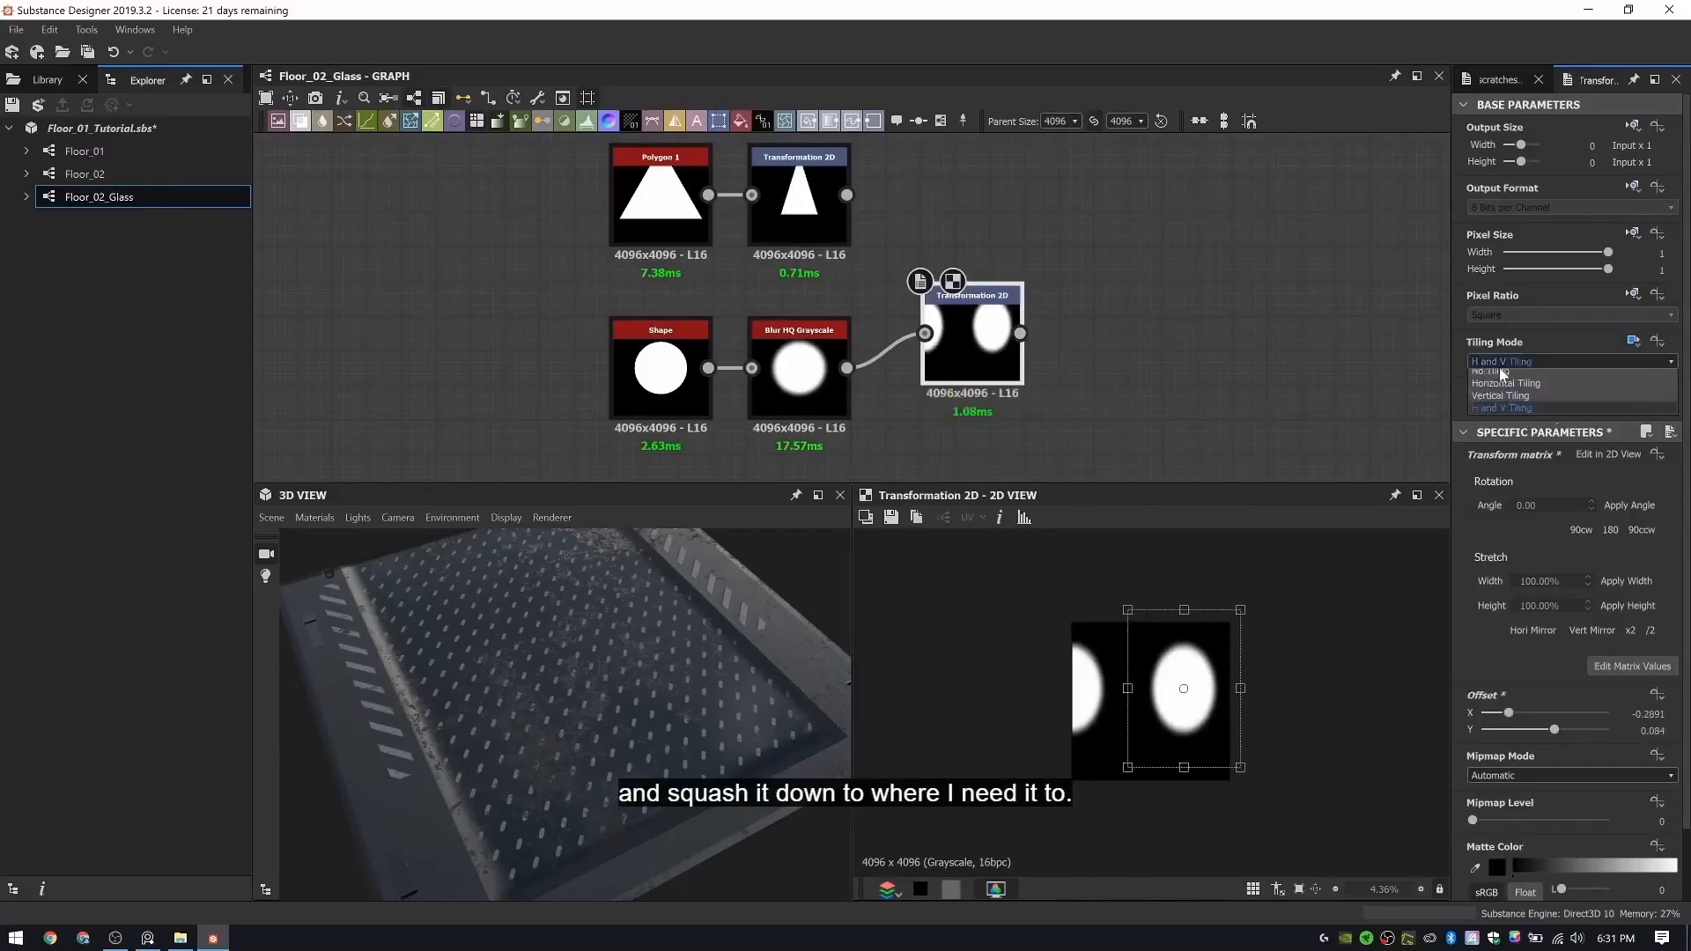
left_click(1498, 368)
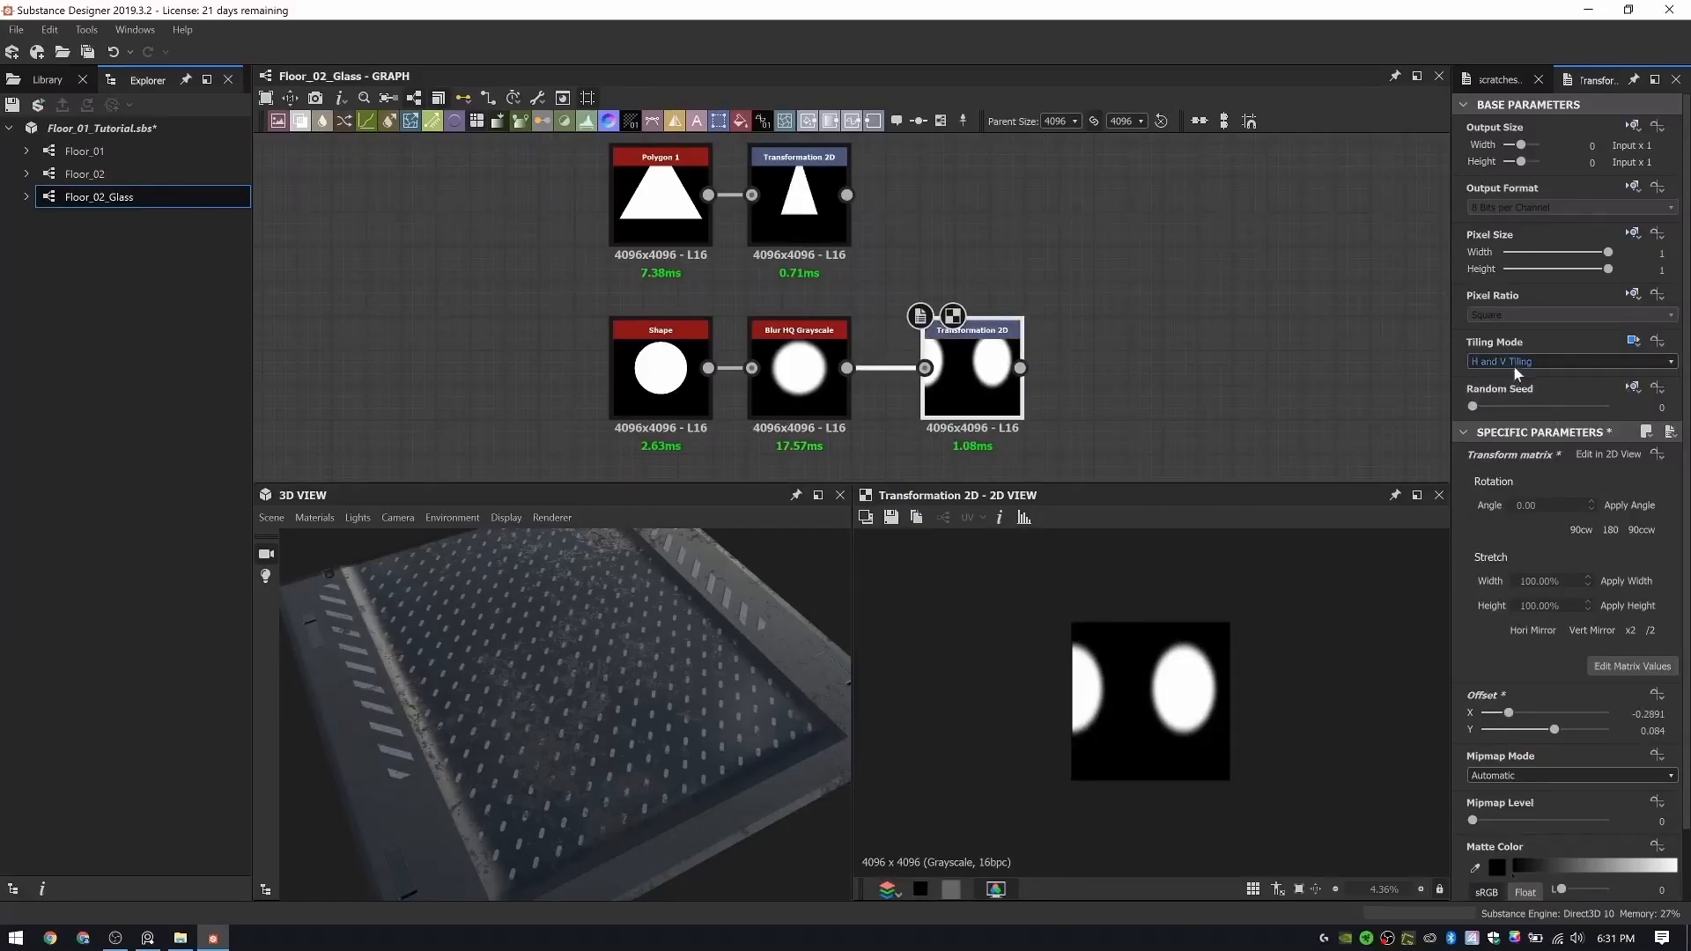
left_click(1512, 363)
left_click(1508, 380)
- Add a Directional Warp node with the squashed triangle as its input and the transformed disc as its intensity input
key("space")
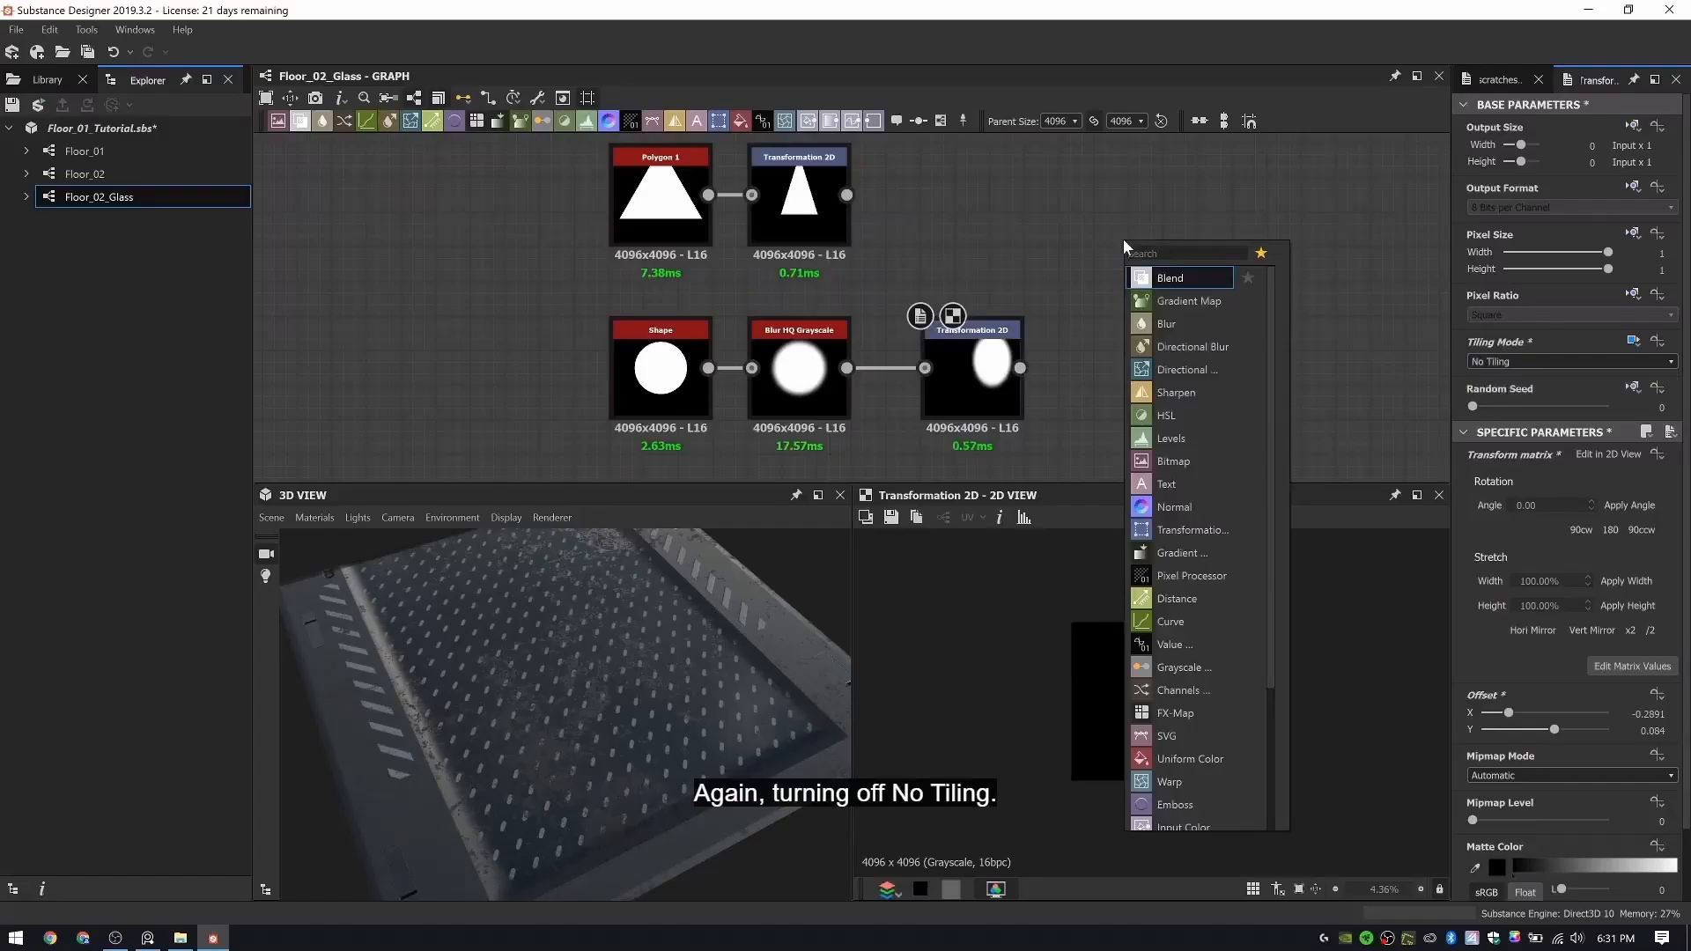
type("direc")
key("Return")
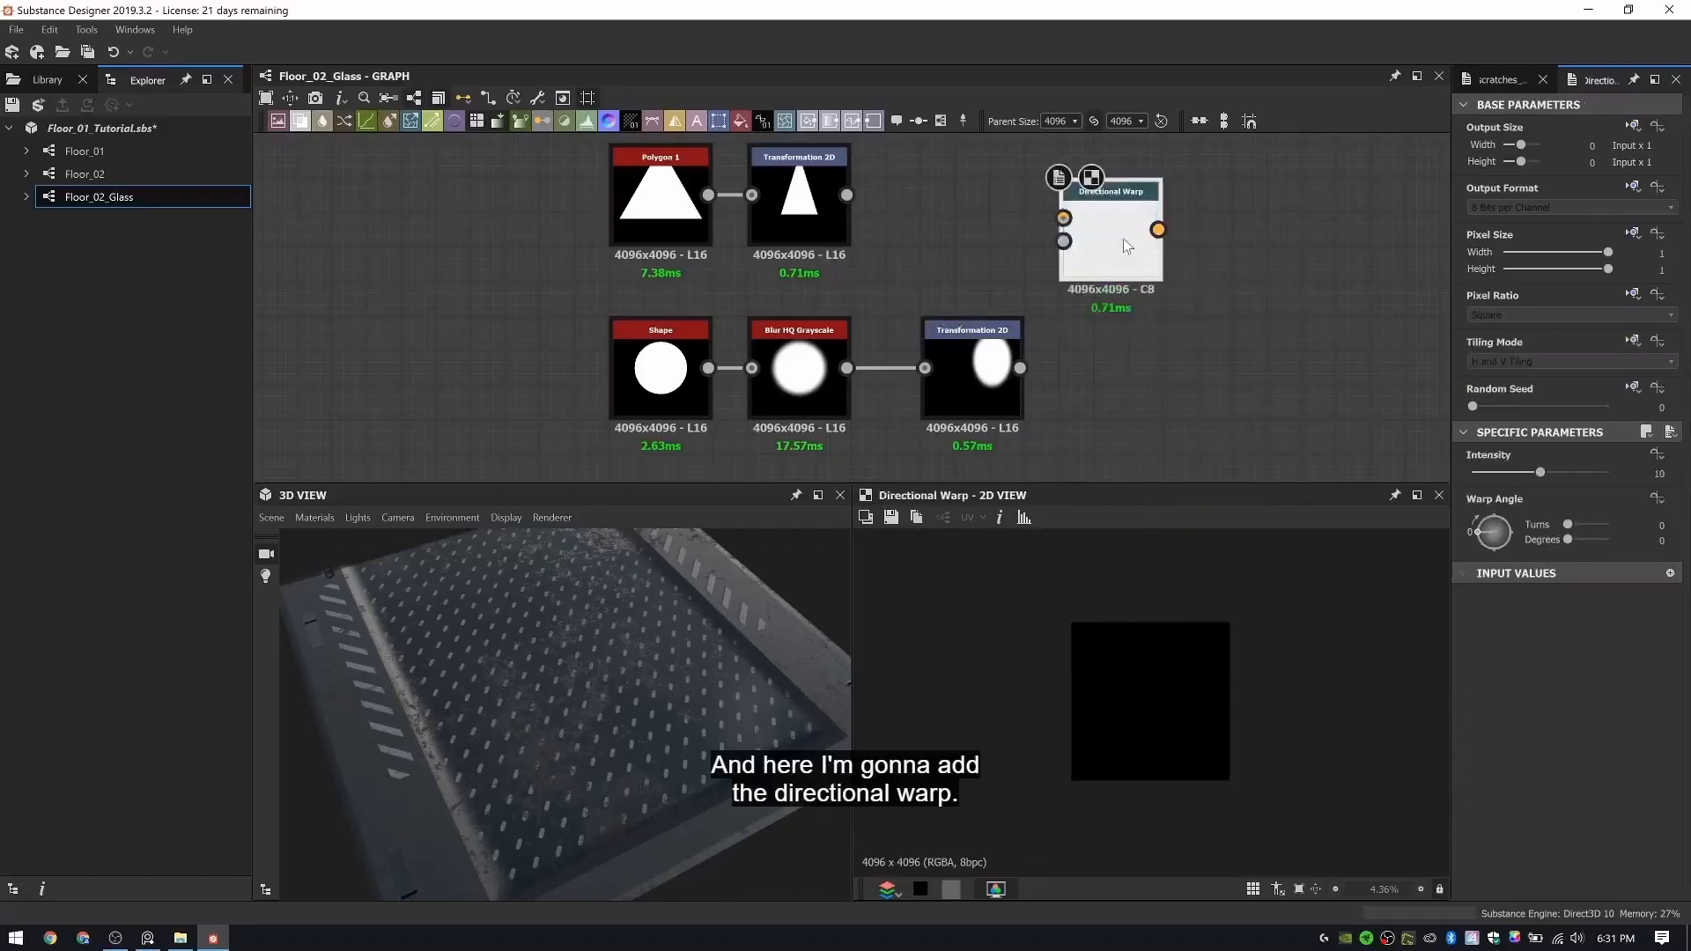
left_click_drag(1020, 368, 1099, 276)
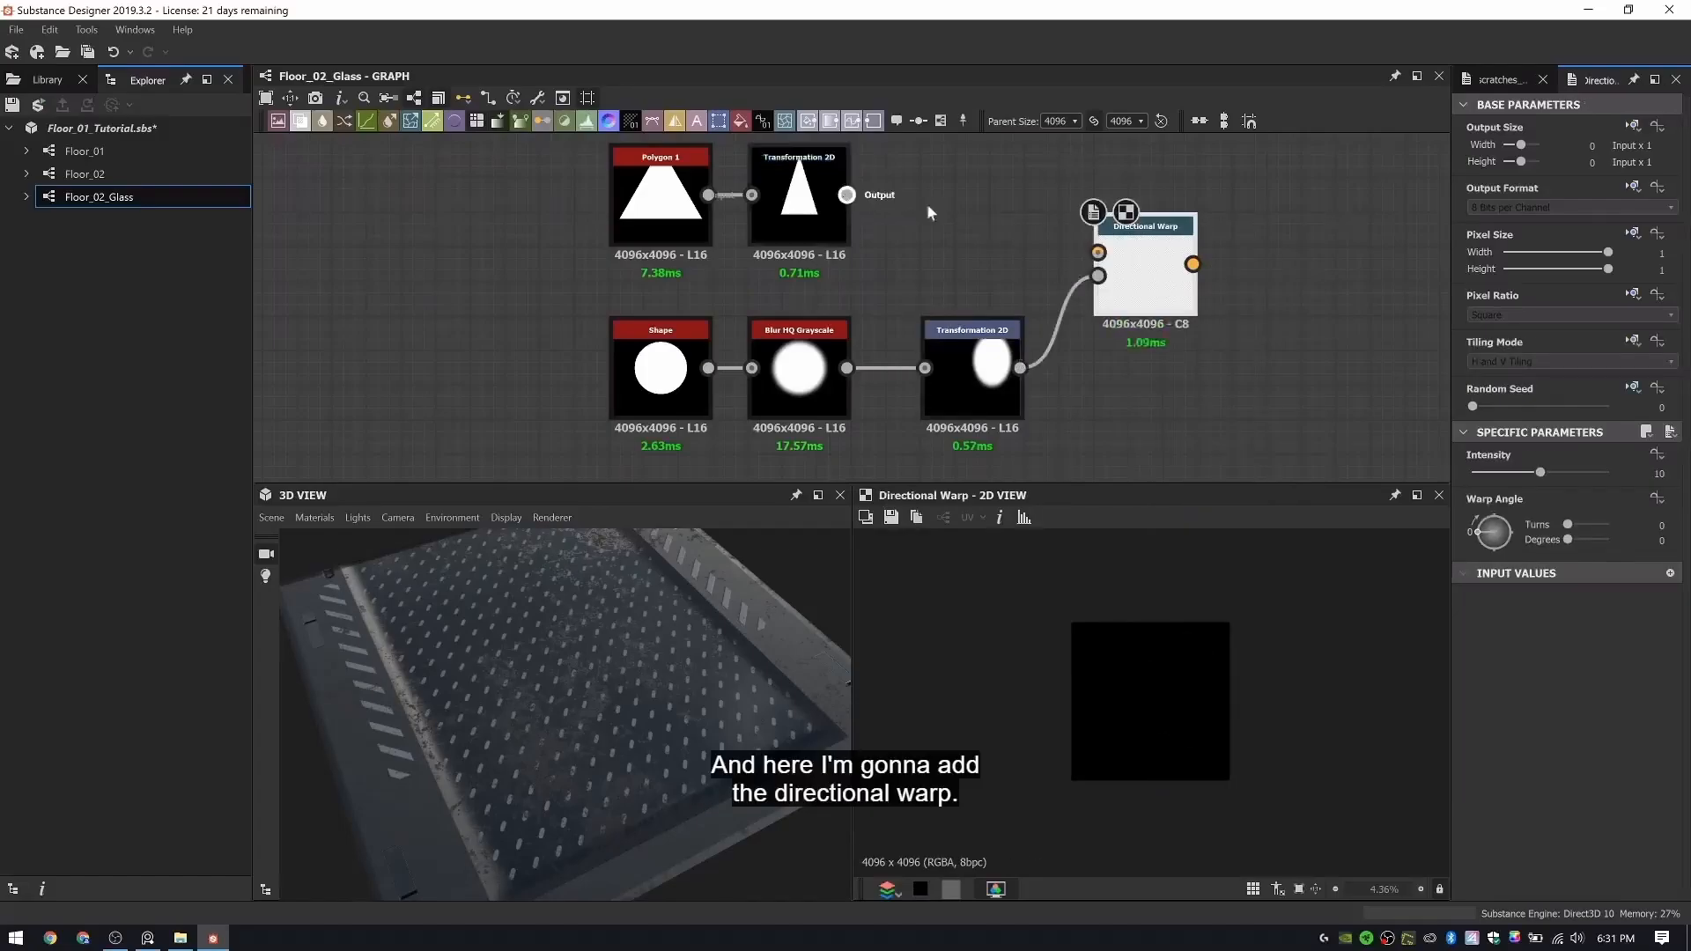
left_click_drag(846, 195, 1098, 253)
- Enlarge the blurred disc and shift it up and to the right so the warp curves the triangle's right side
left_click(1004, 388)
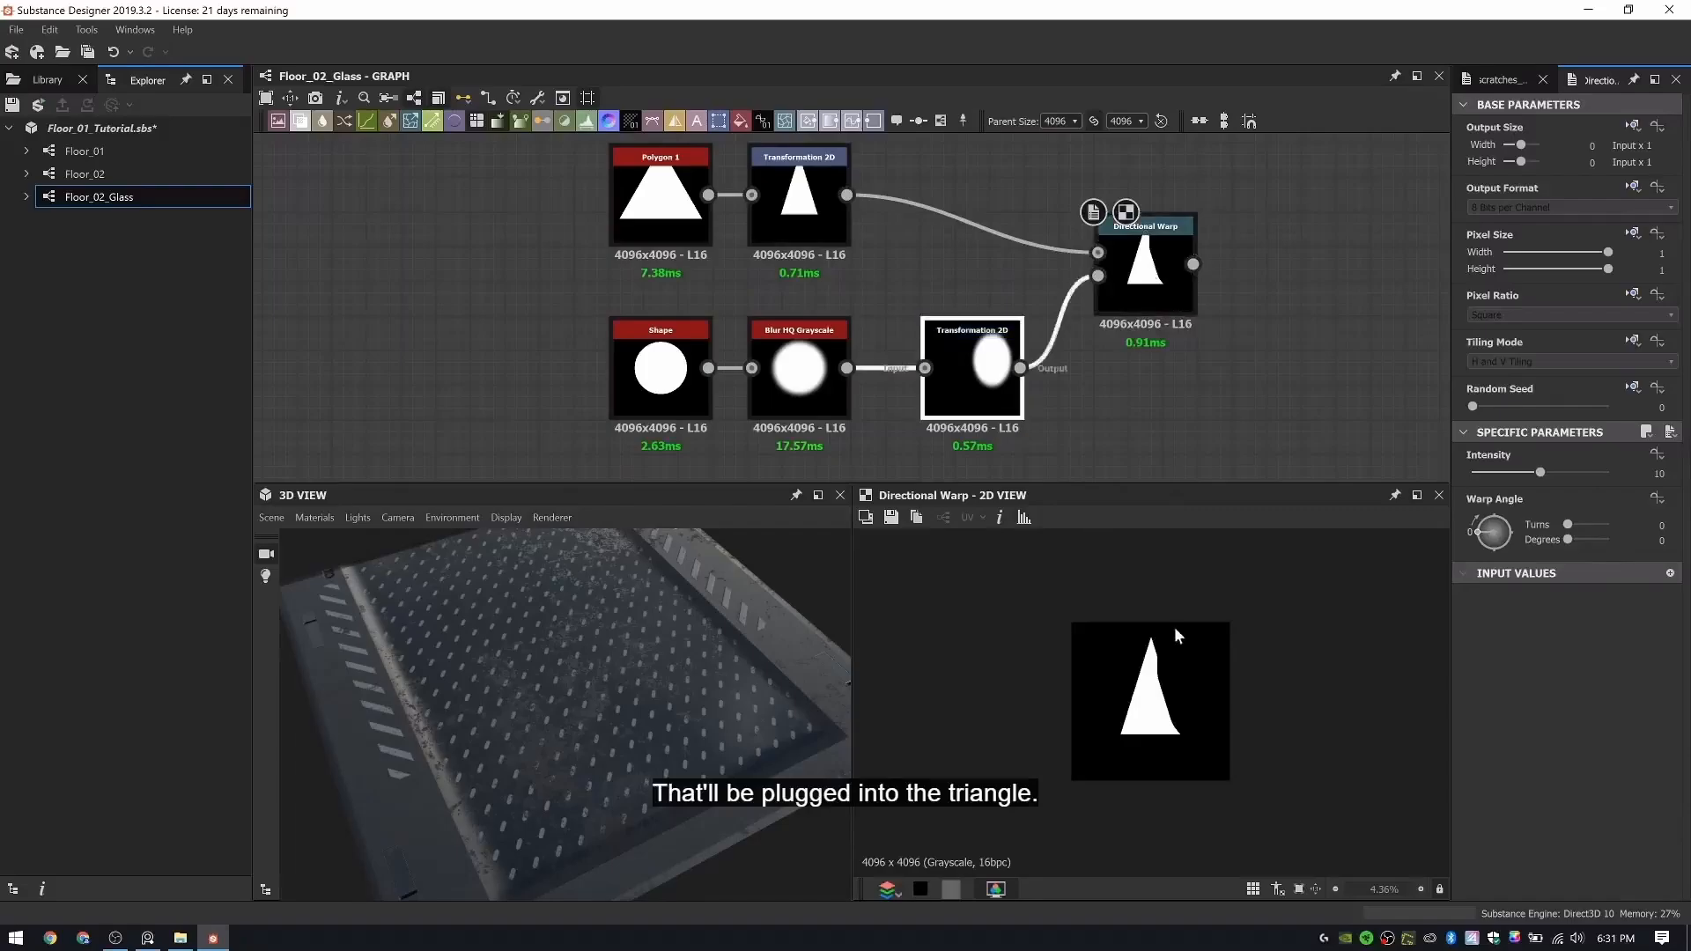
left_click_drag(1199, 668, 1193, 652)
left_click_drag(1234, 585, 1258, 571)
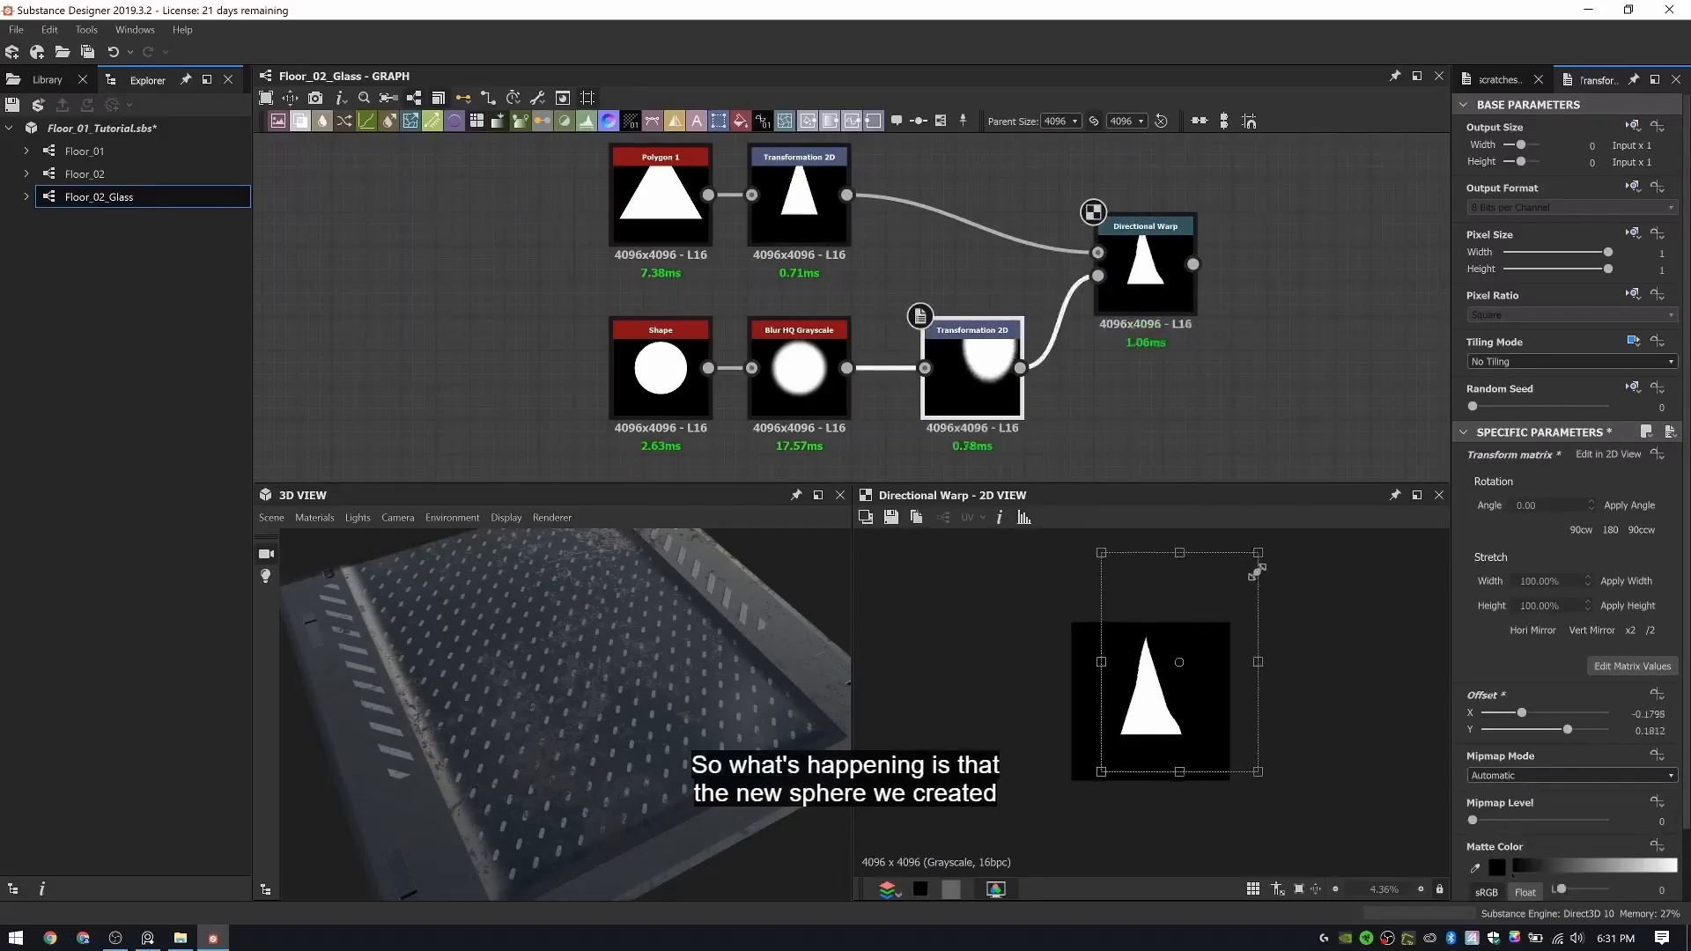
left_click_drag(1205, 684, 1225, 684)
- Set the Directional Warp's Intensity to 40
left_click(1145, 269)
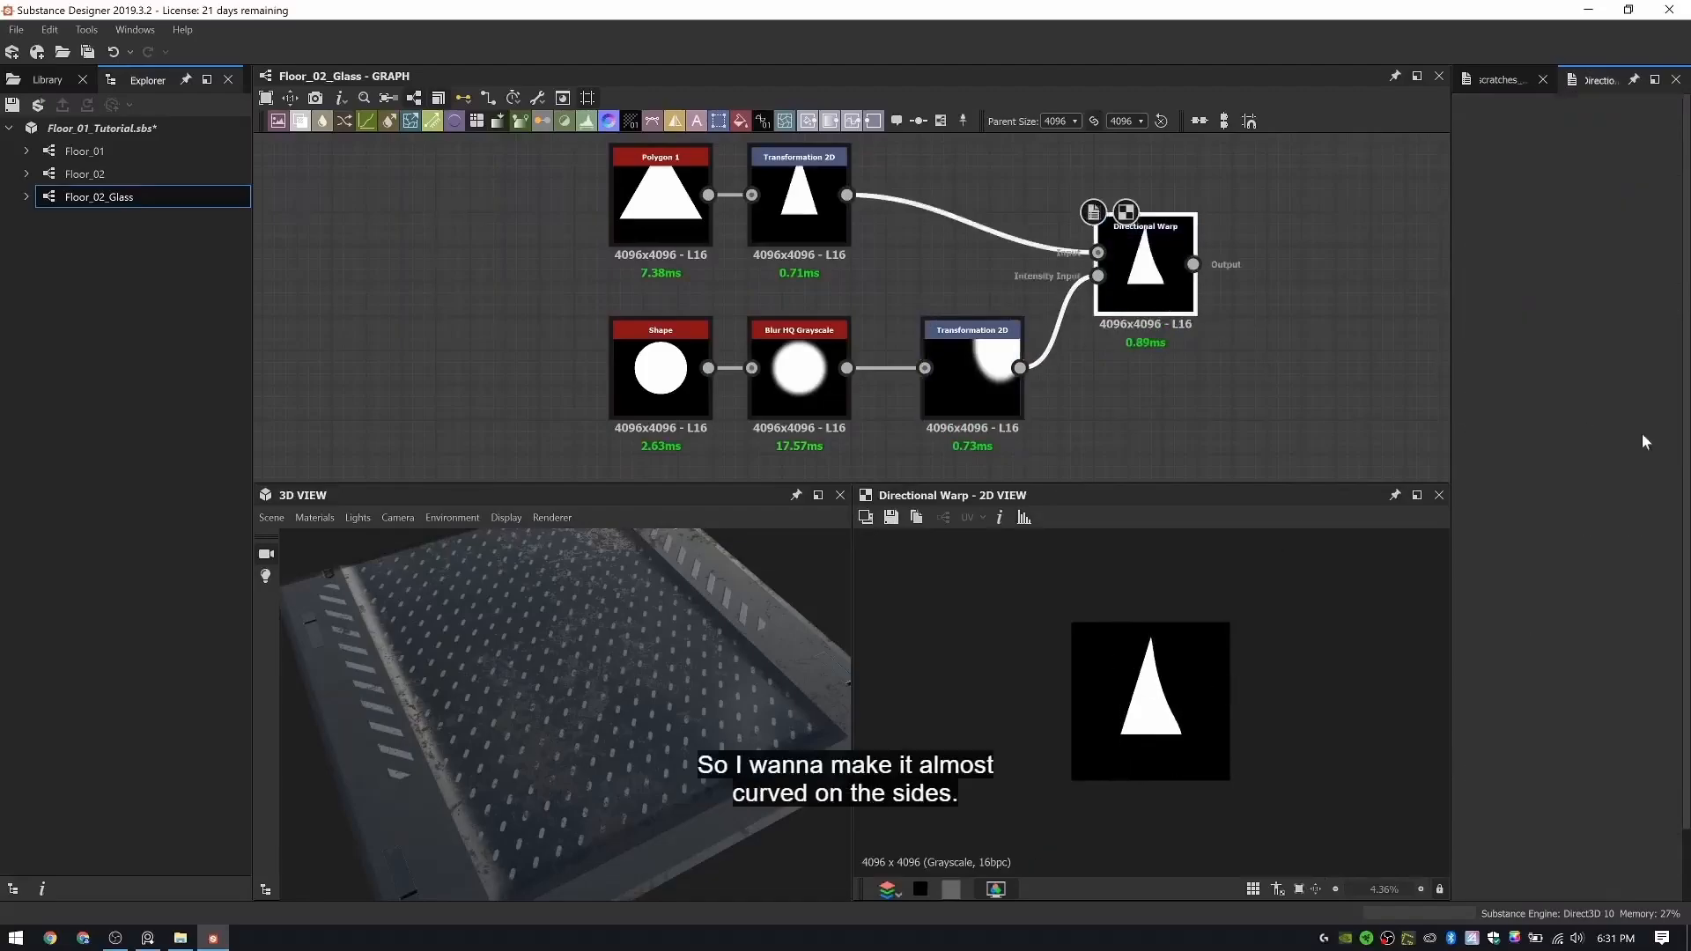
left_click_drag(1549, 473, 1608, 473)
left_click(1660, 474)
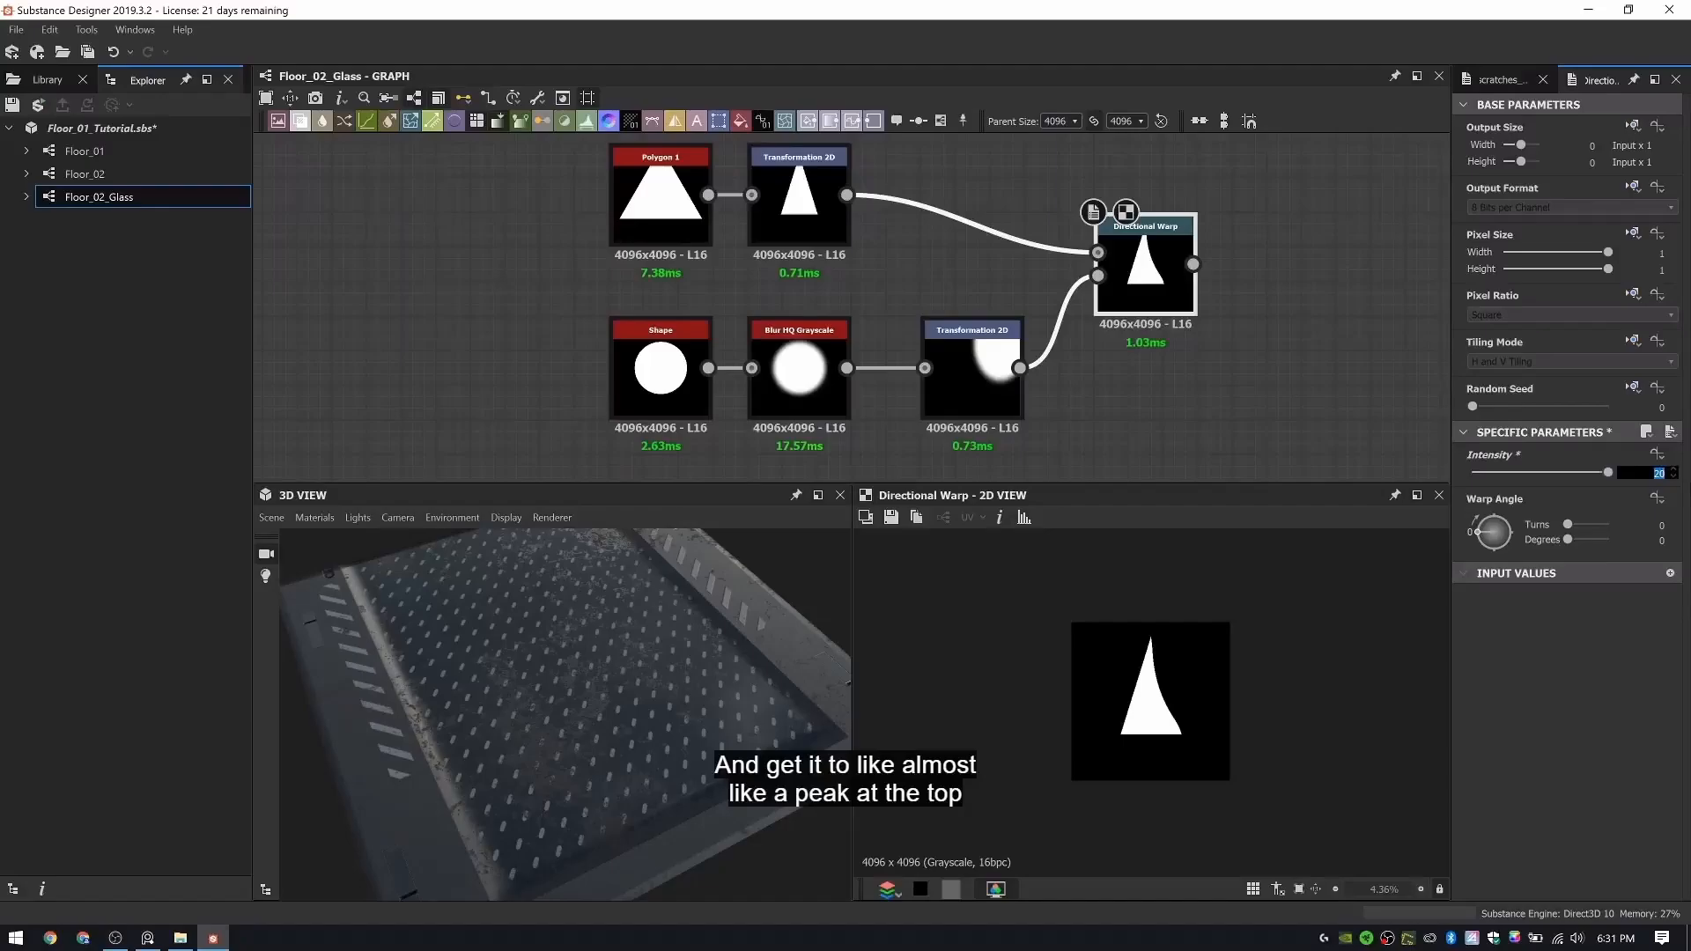
key("Return")
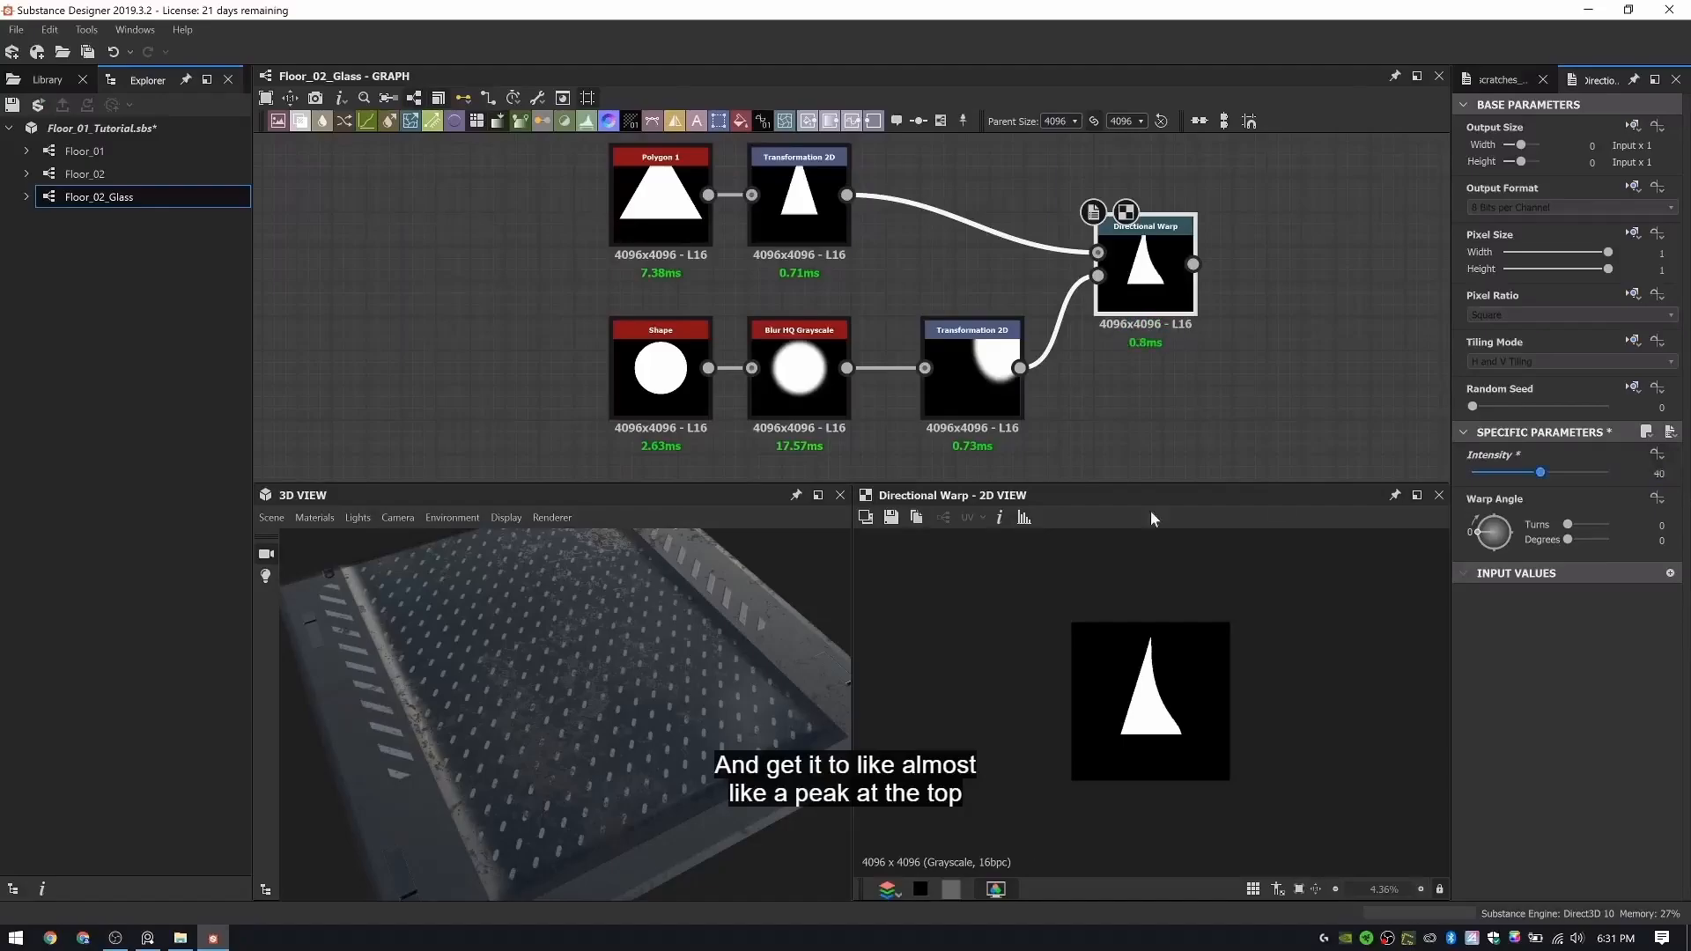
- Add a Mirror Grayscale node after the Directional Warp and feed the warped triangle into it
left_click_drag(1146, 267, 1146, 251)
middle_click_drag(1335, 255, 1144, 276)
left_click(1144, 277)
key("space")
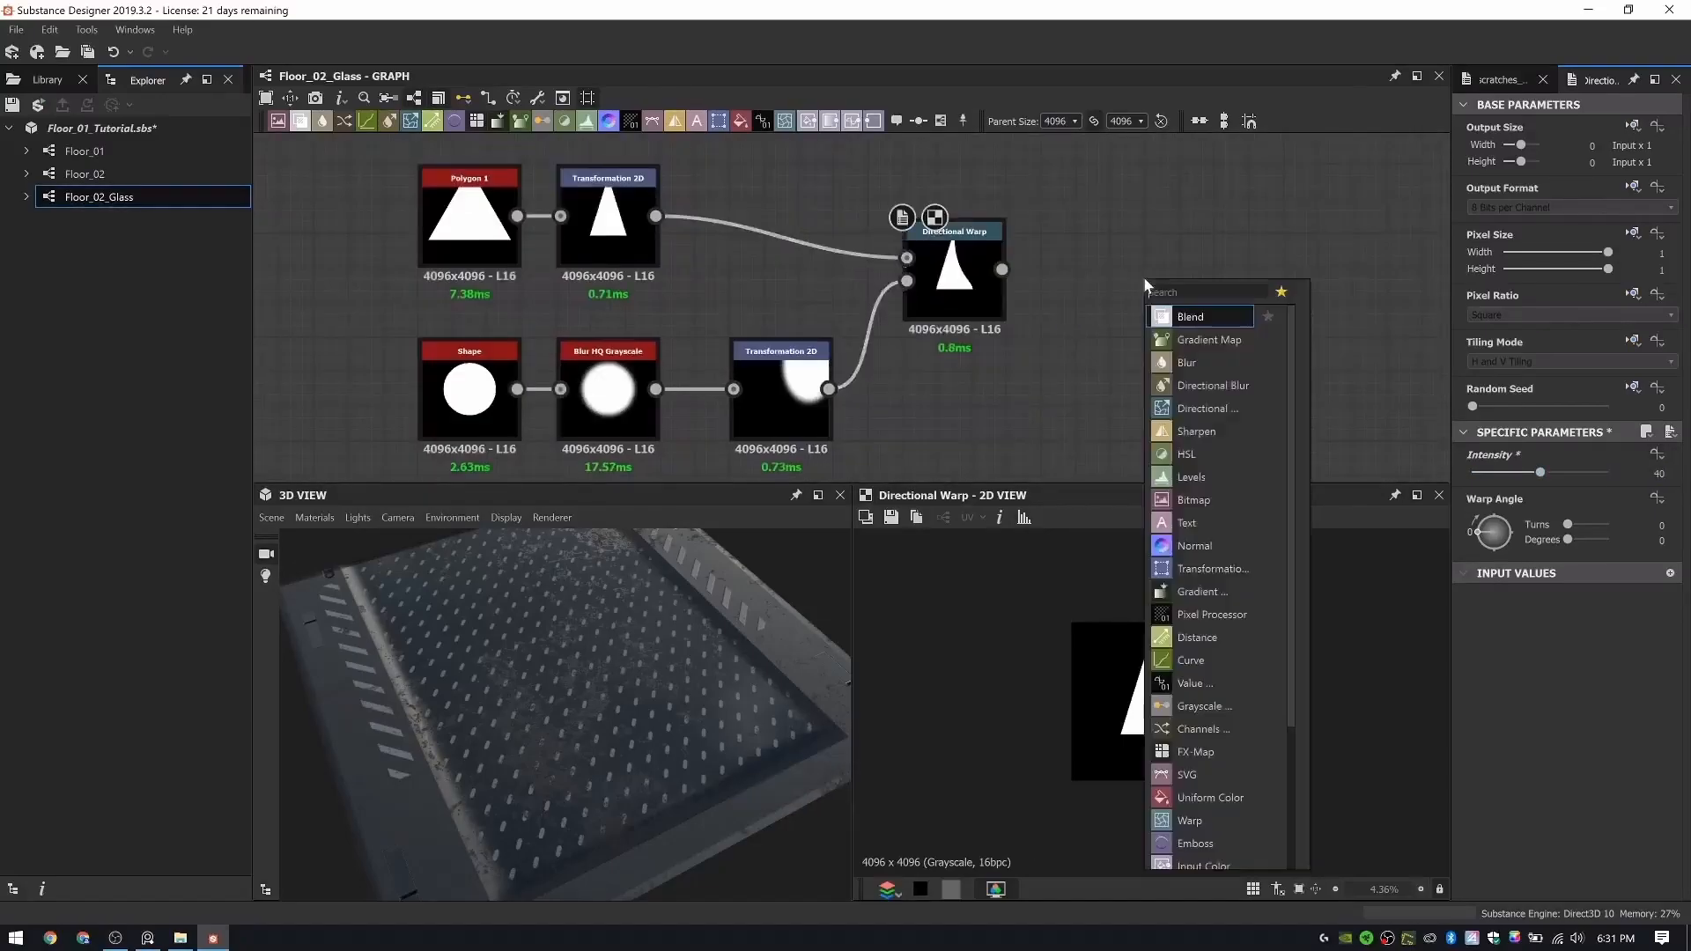
type("mir")
key("Down")
key("Return")
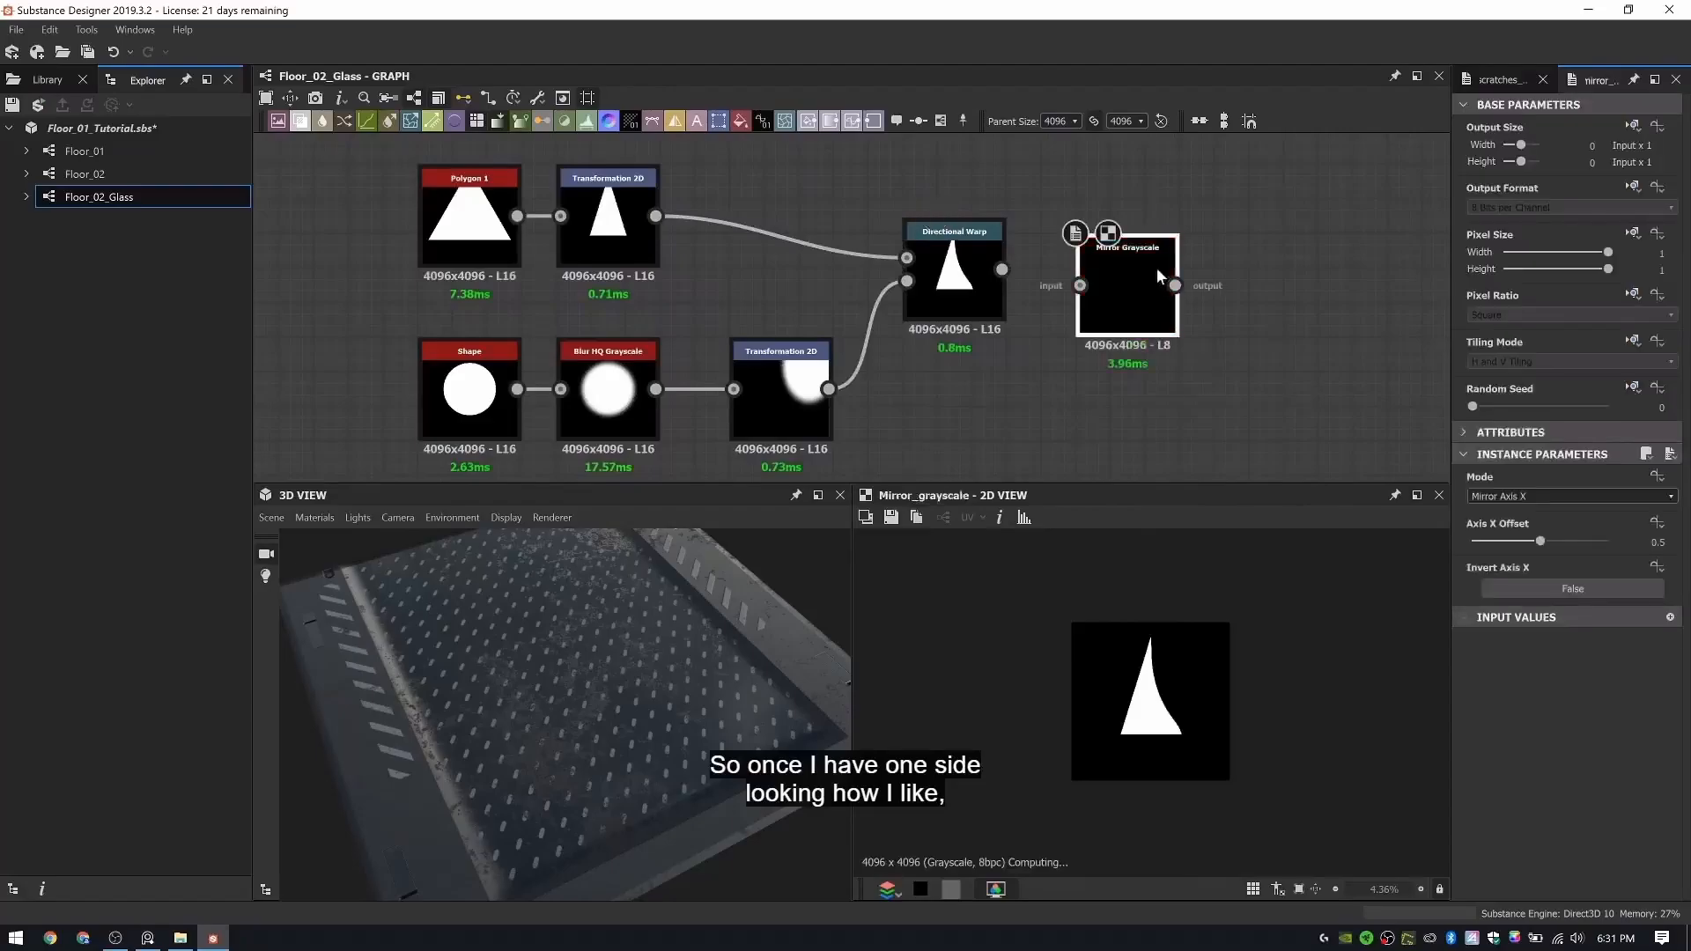
left_click_drag(1002, 269, 1113, 272)
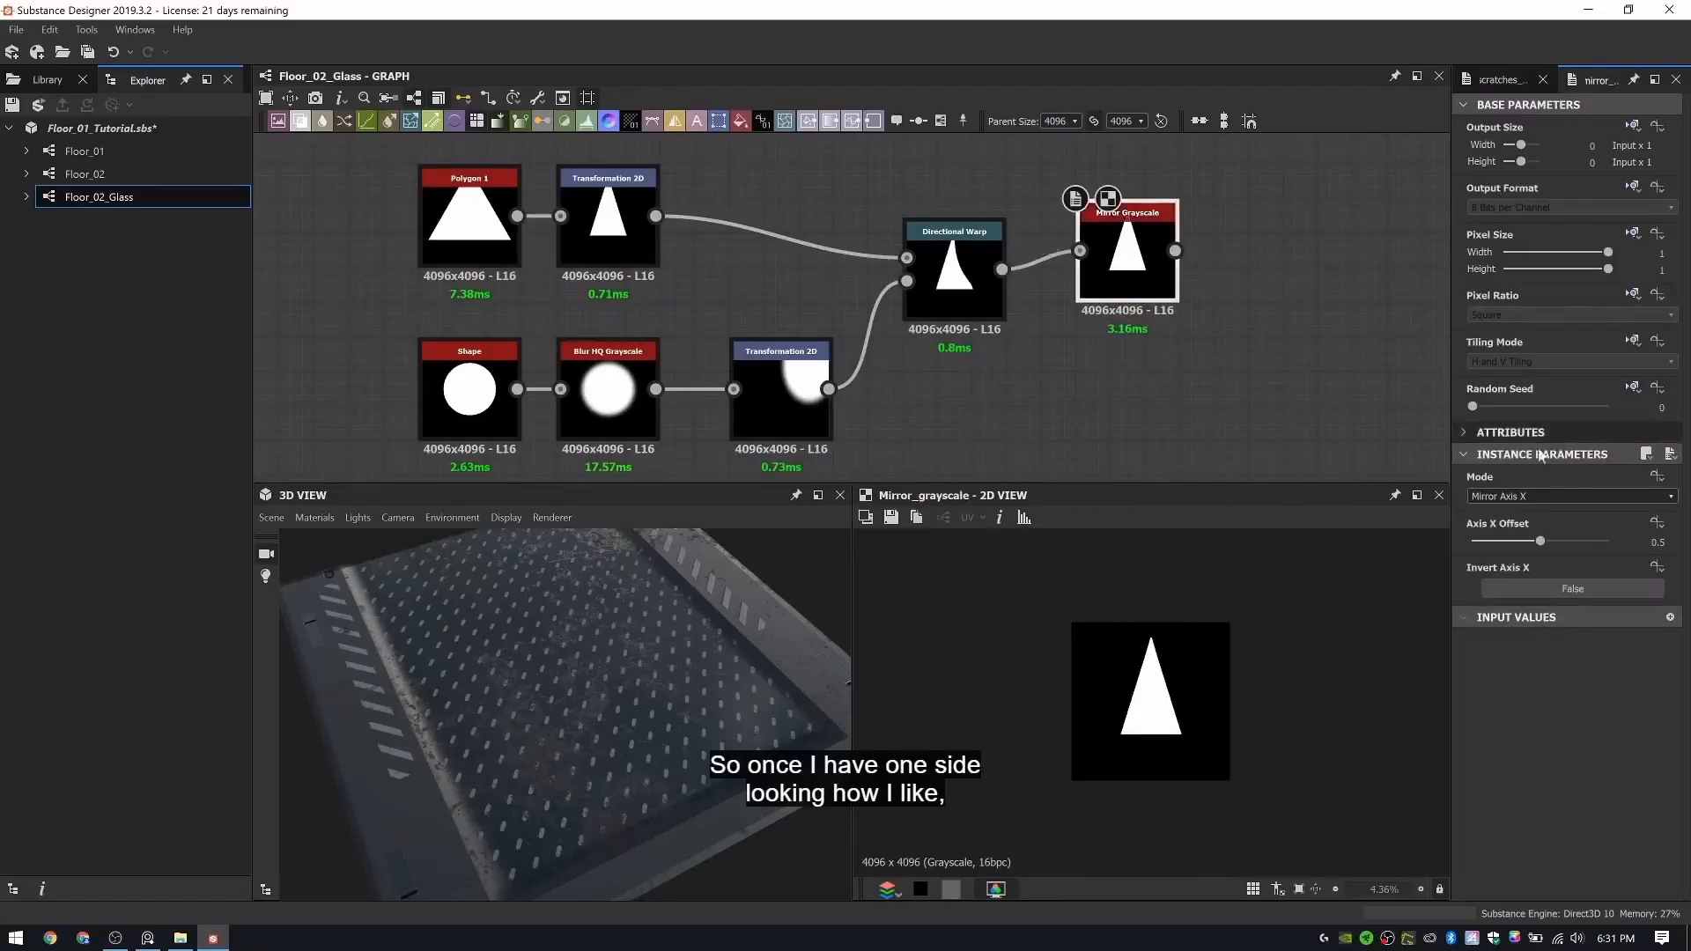
- Try the Mirror Corner and Mirror Axis Y modes on the Mirror Grayscale node, and return it to Mirror Axis X
left_click(1515, 495)
left_click(1513, 514)
scroll(1515, 495, "down", 1)
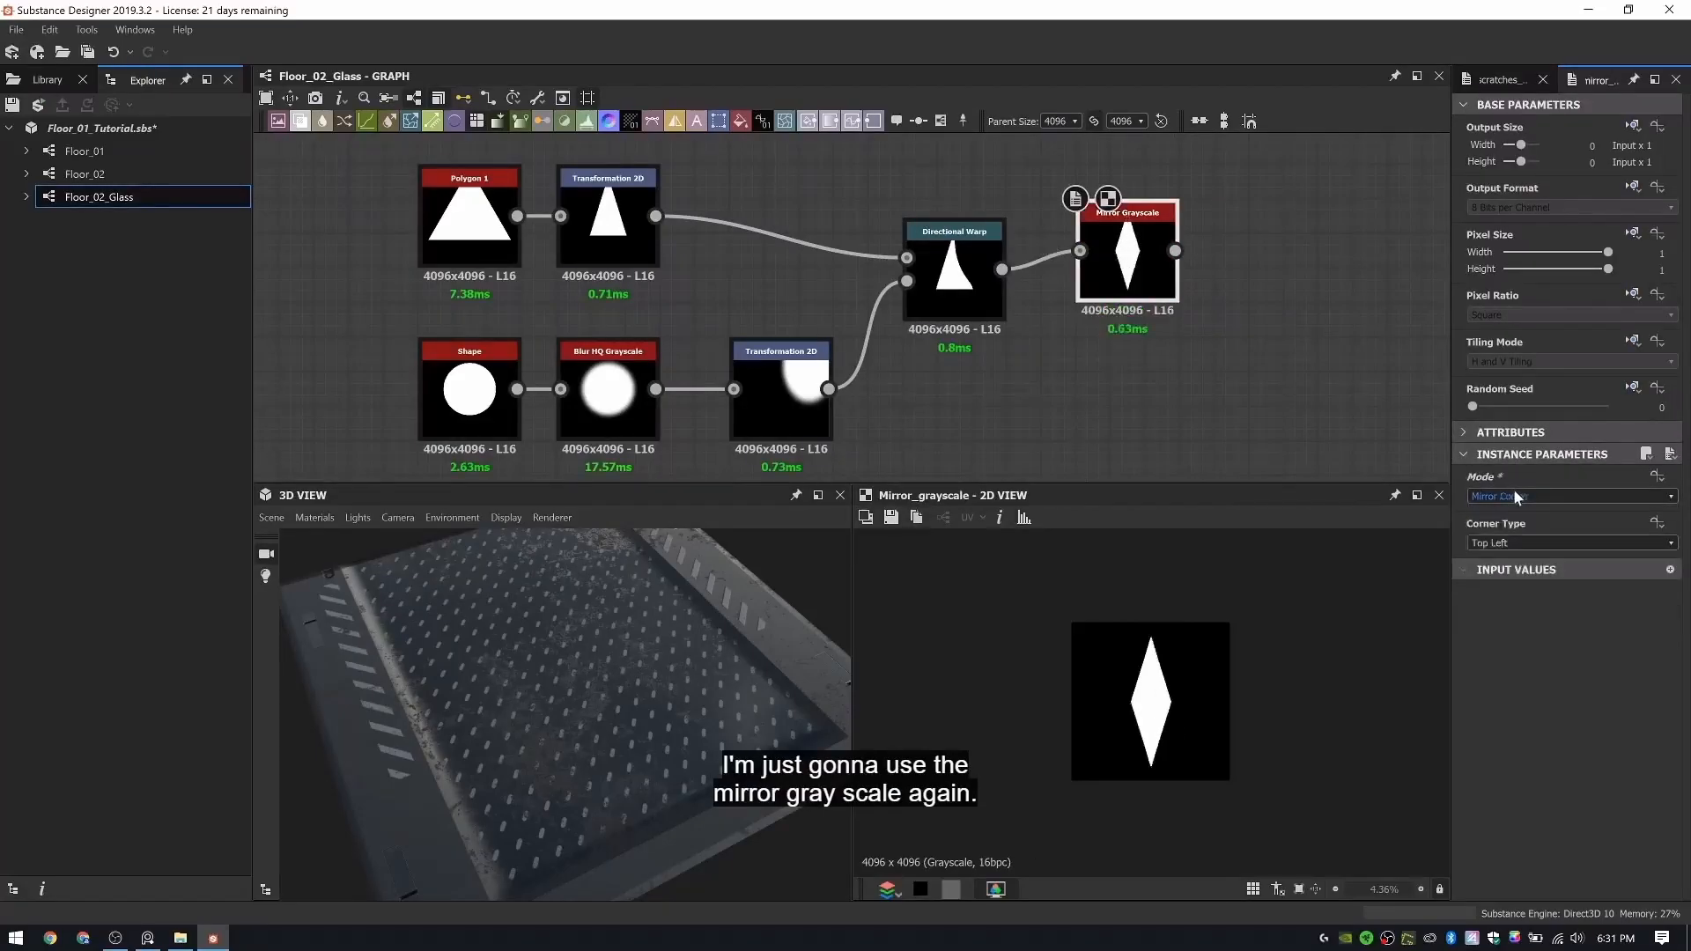
scroll(1515, 496, "up", 1)
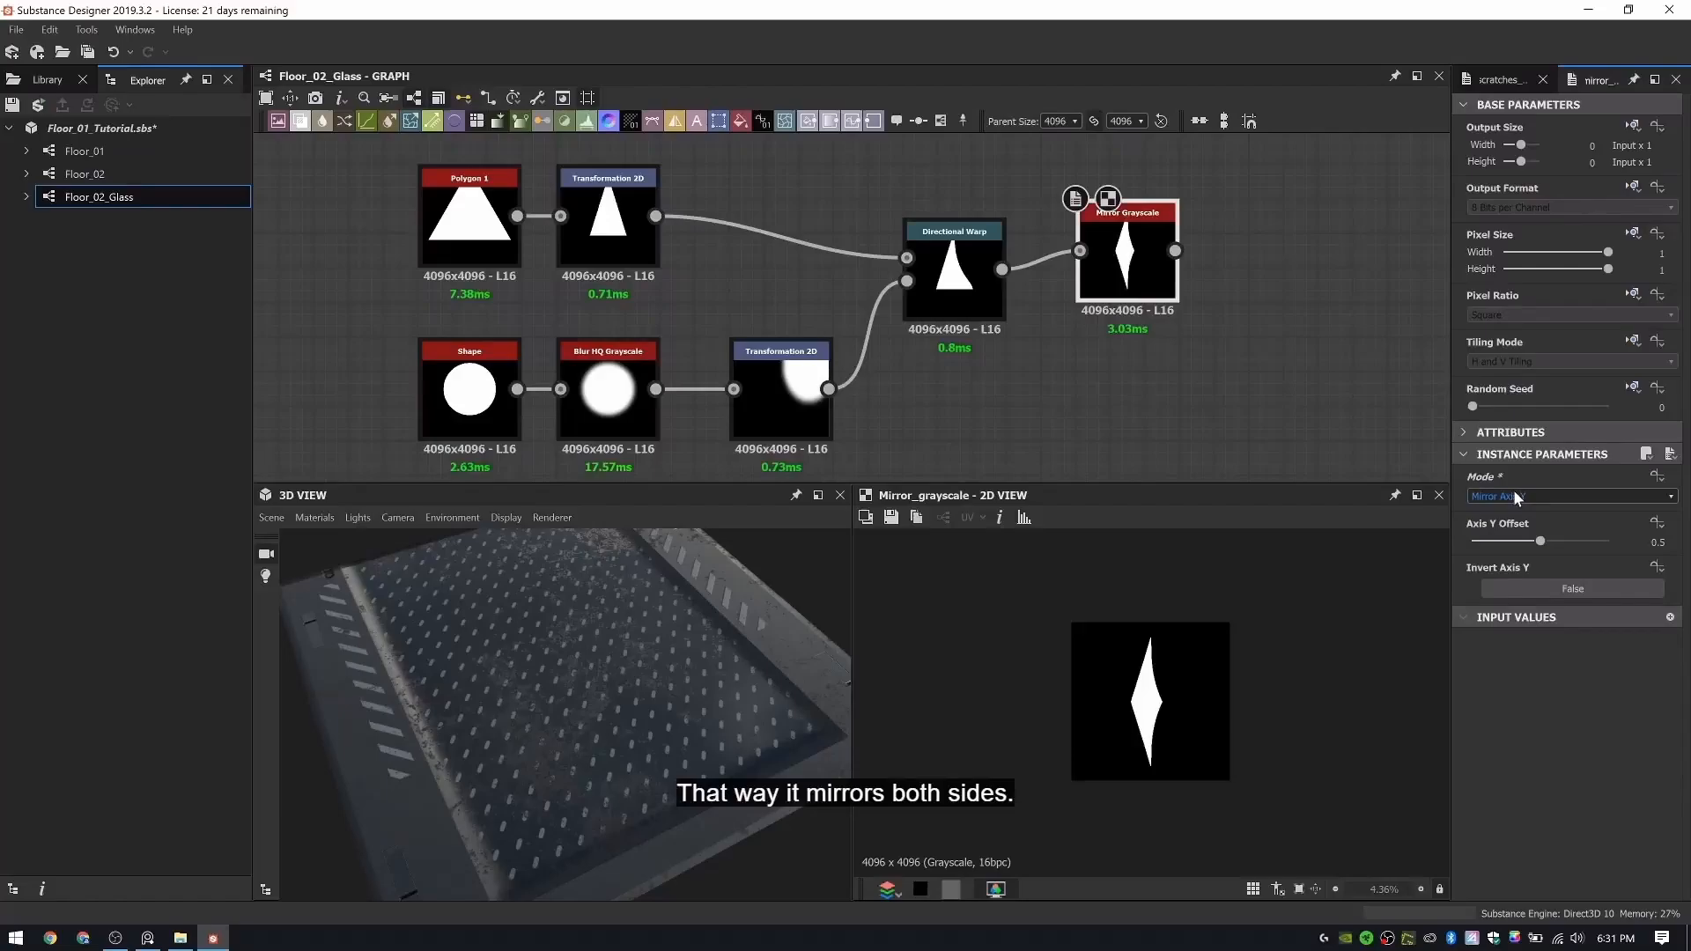
scroll(1516, 496, "up", 1)
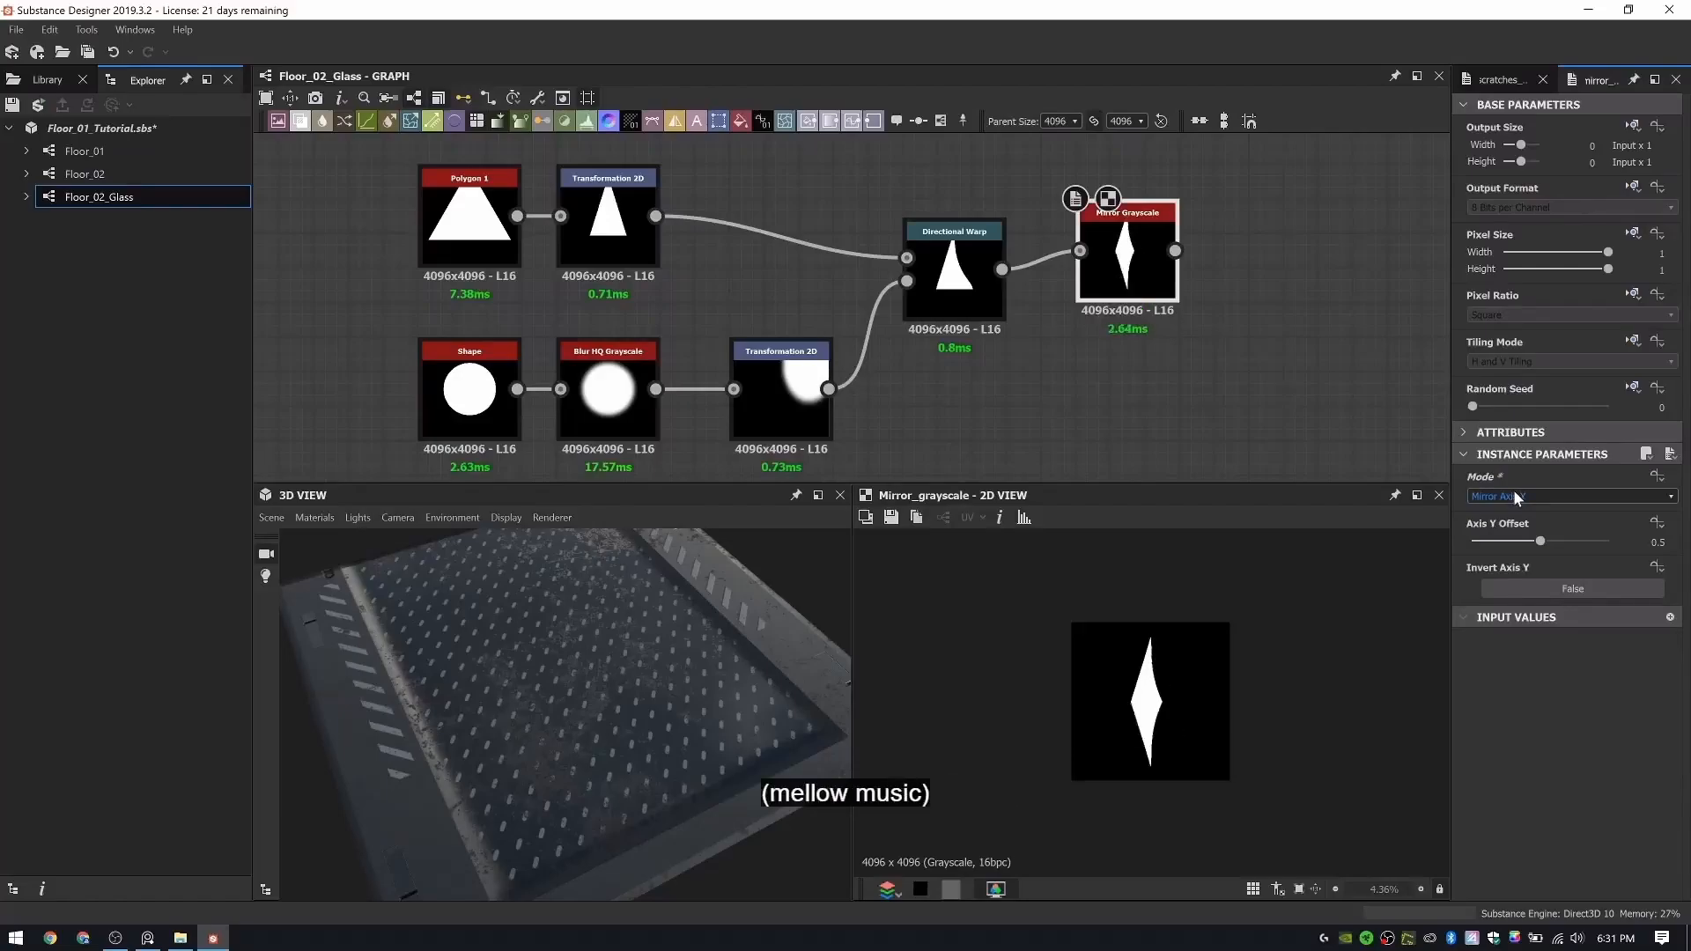
scroll(1516, 495, "down", 1)
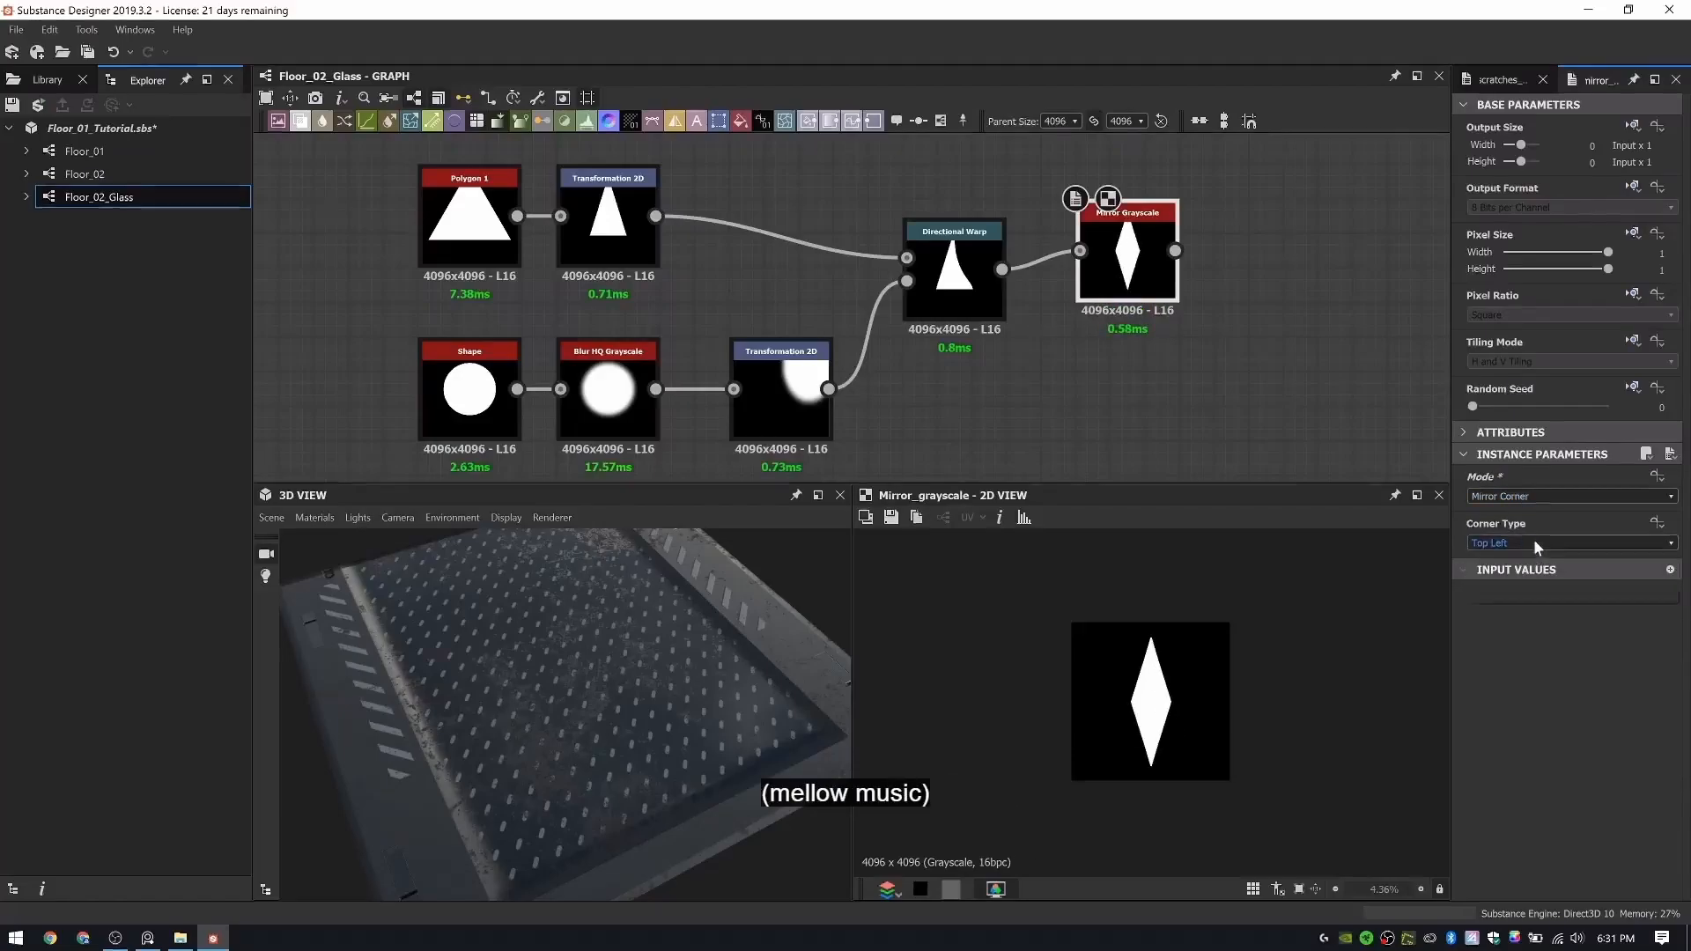
left_click(1520, 496)
left_click(1515, 512)
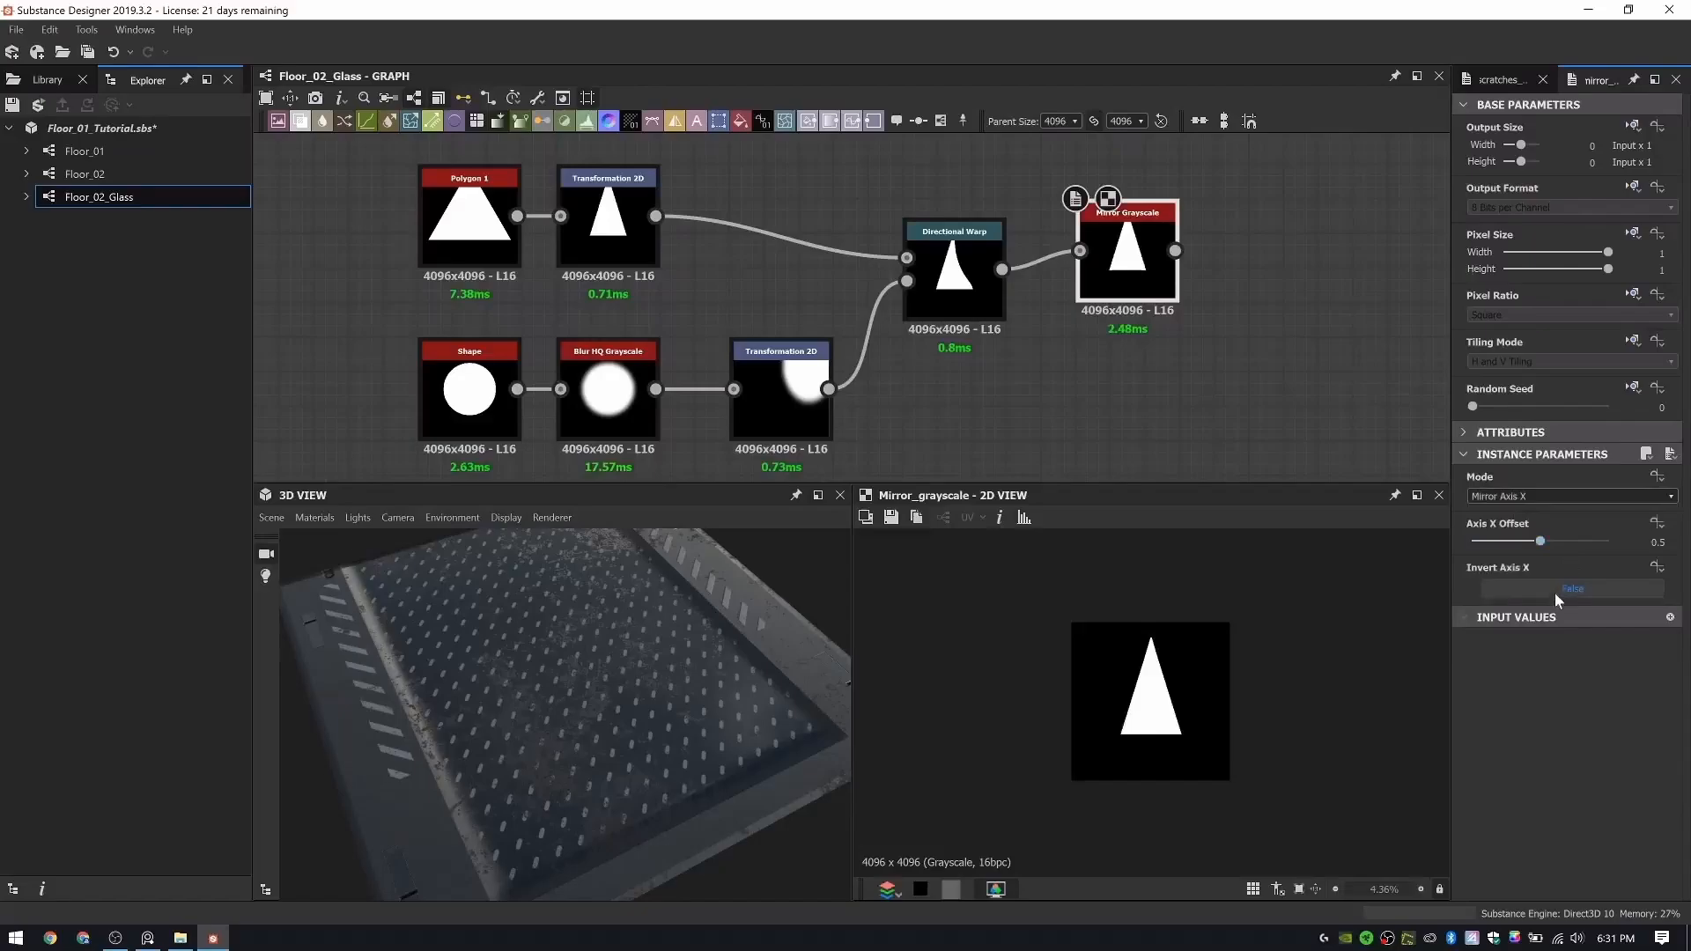
- Turn on Invert Axis X for the Mirror Grayscale and shift the blurred disc slightly up and right to refine the curved sides
left_click(1557, 586)
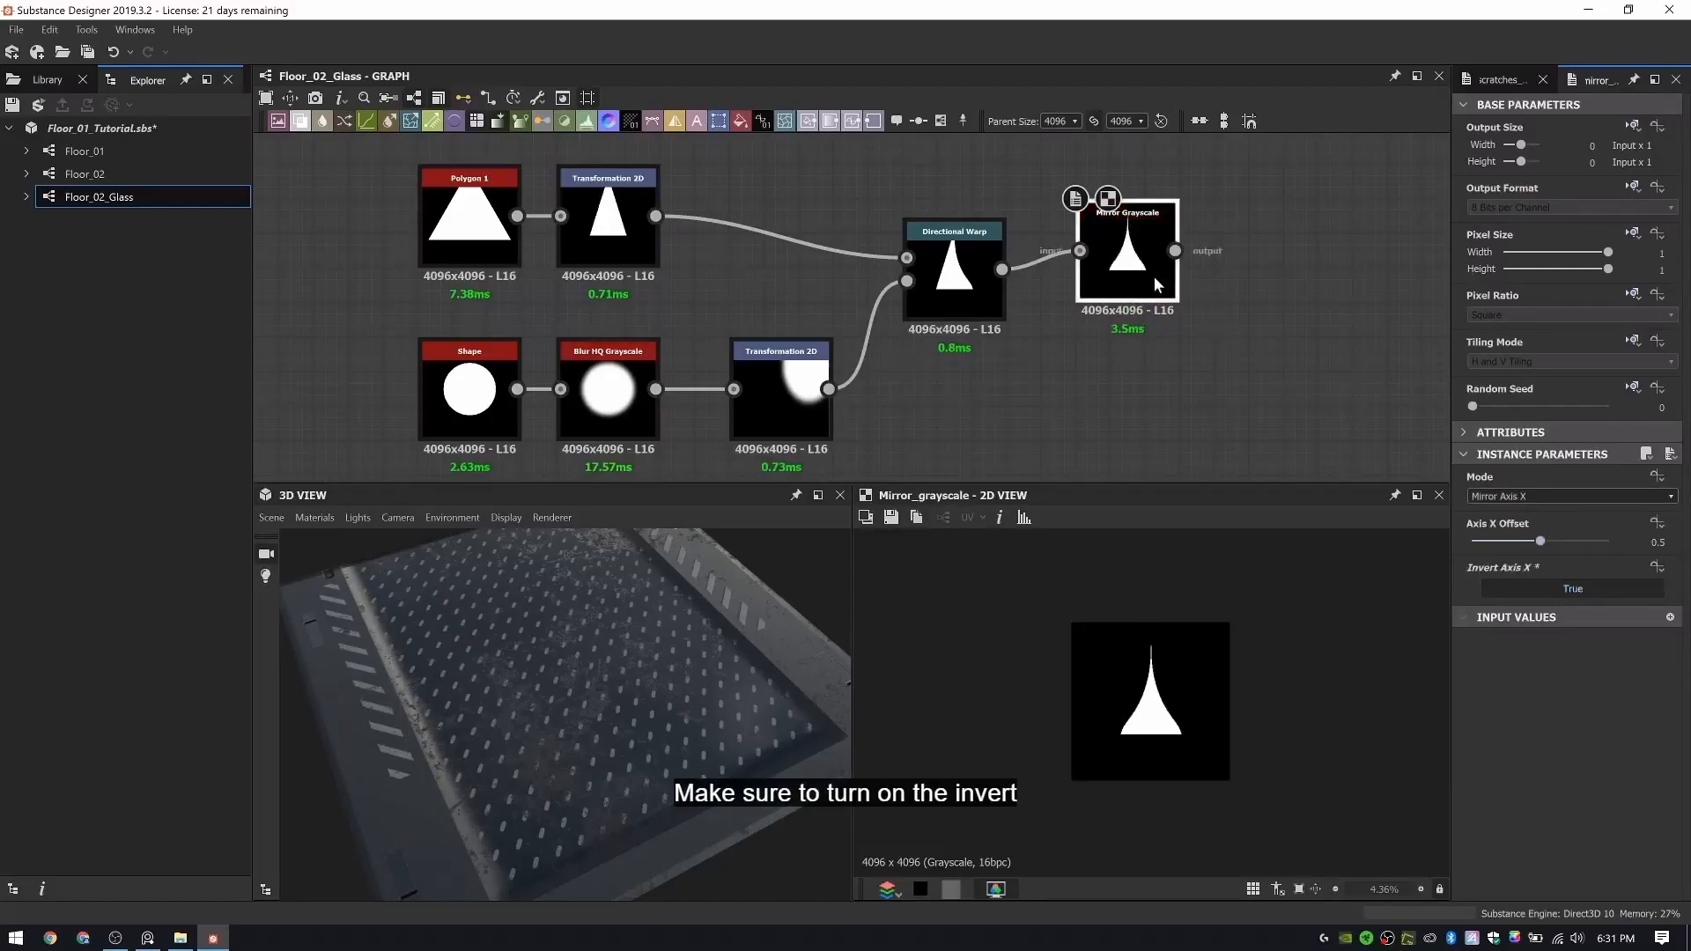
left_click_drag(1154, 276, 1127, 291)
left_click(765, 398)
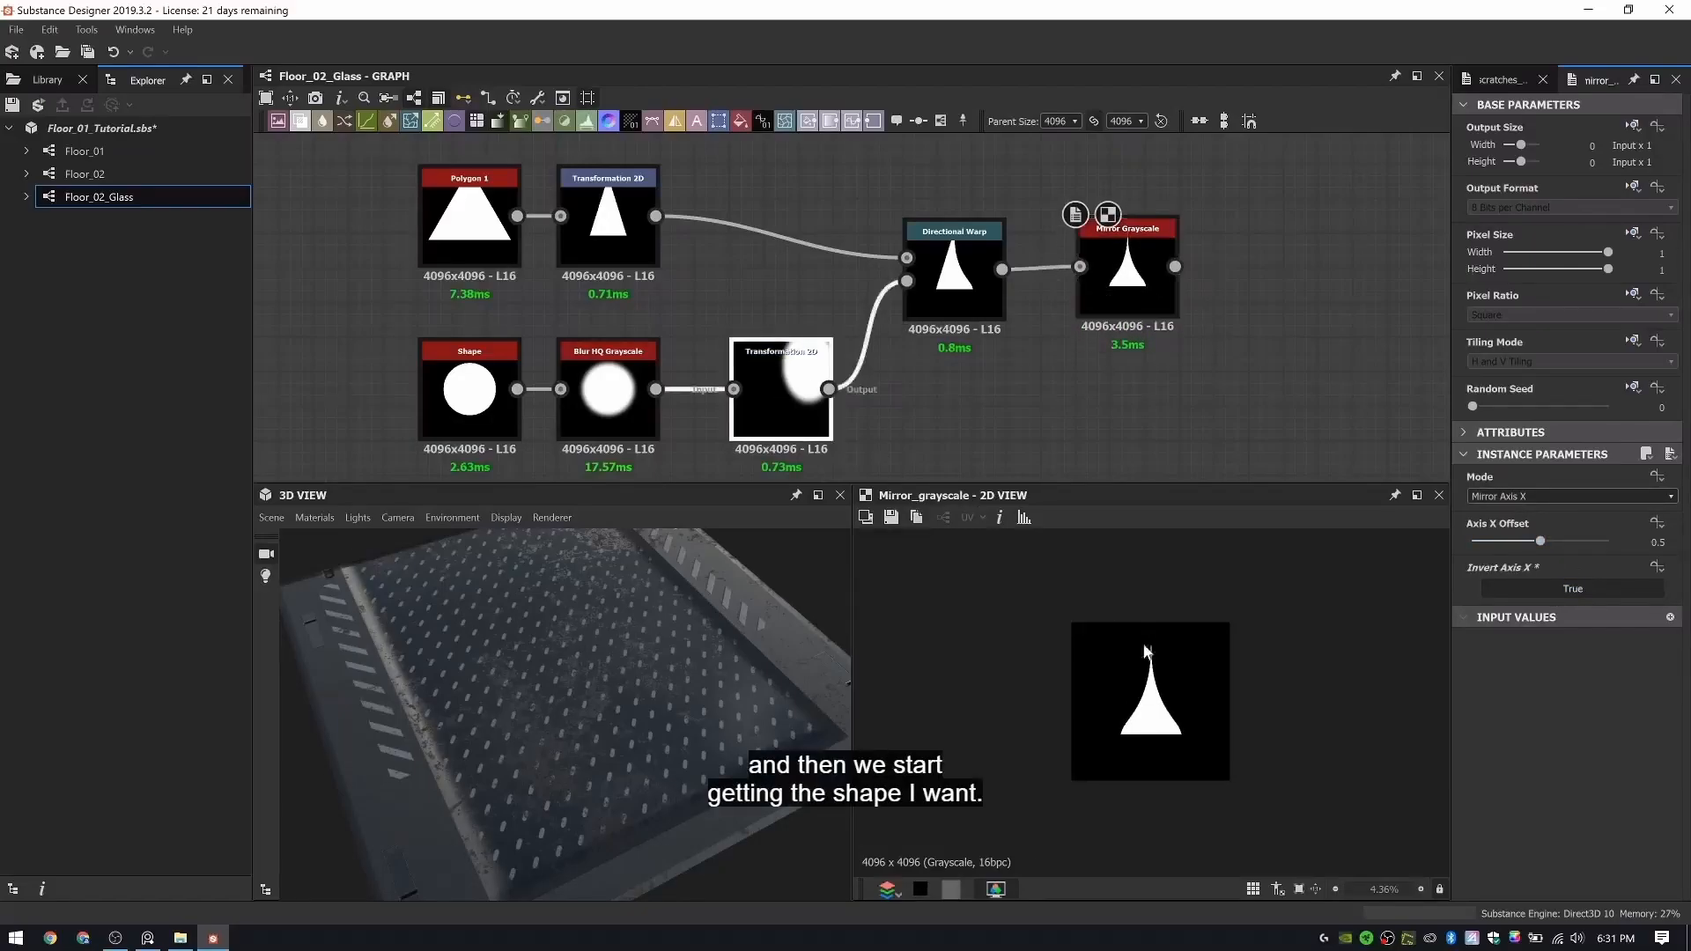
left_click_drag(1202, 662, 1227, 639)
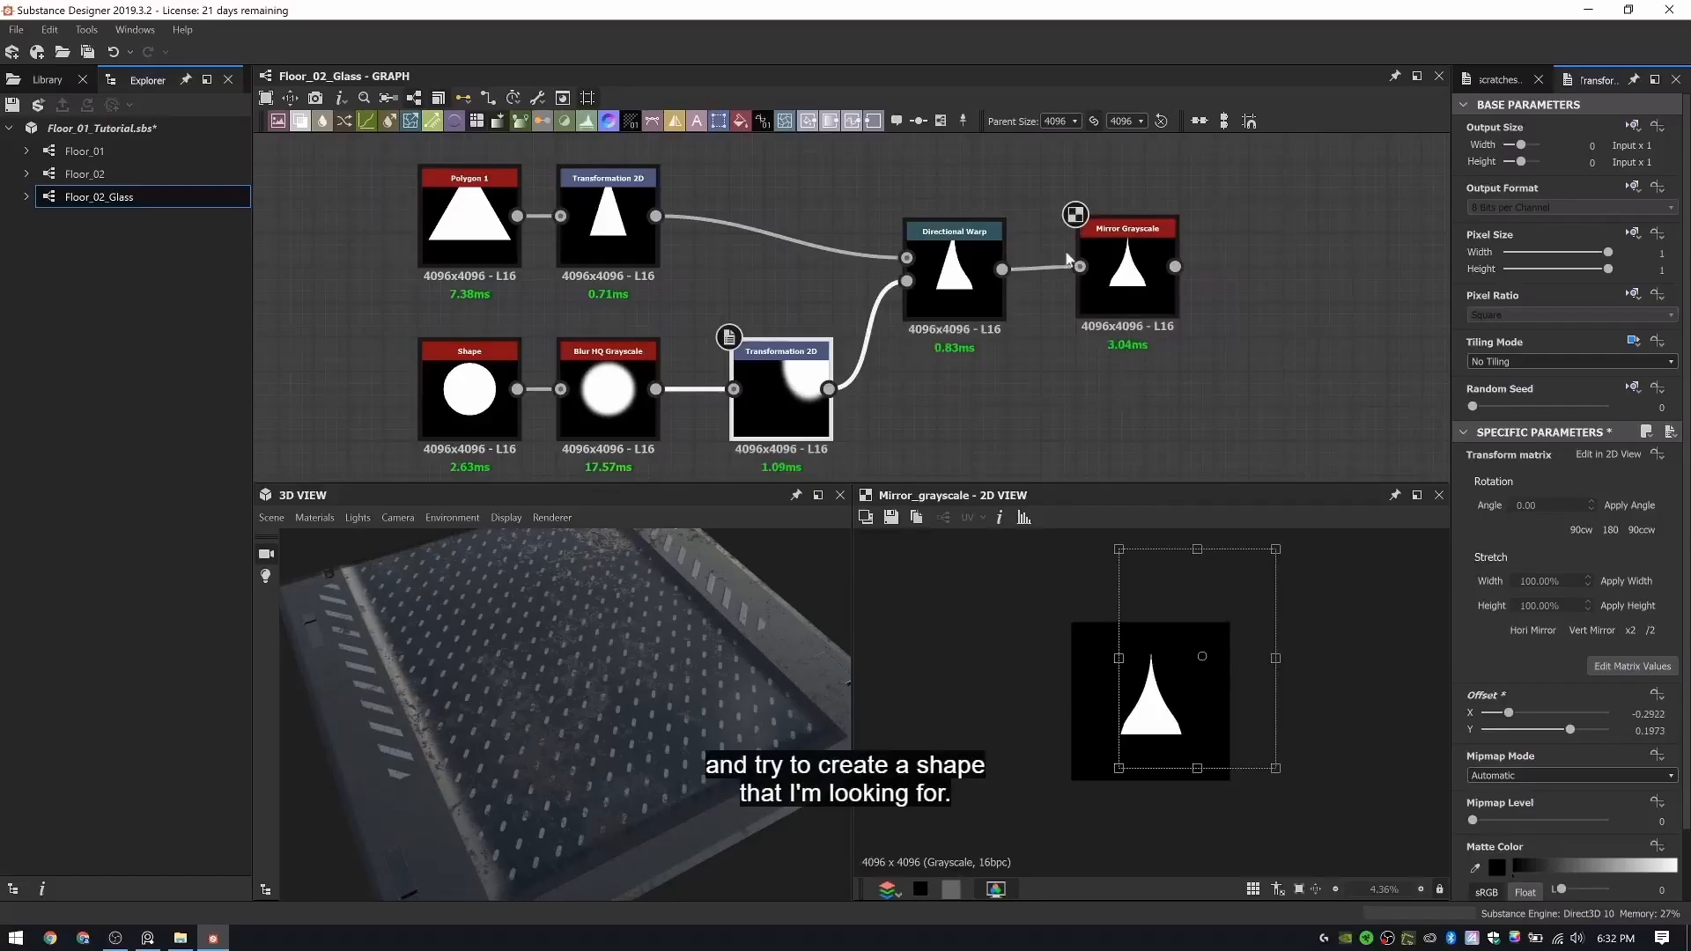
- Add a Splatter Circular node after the Mirror Grayscale and feed the mirrored shape into its pattern input
middle_click_drag(1431, 325, 1029, 369)
key("space")
type("spla")
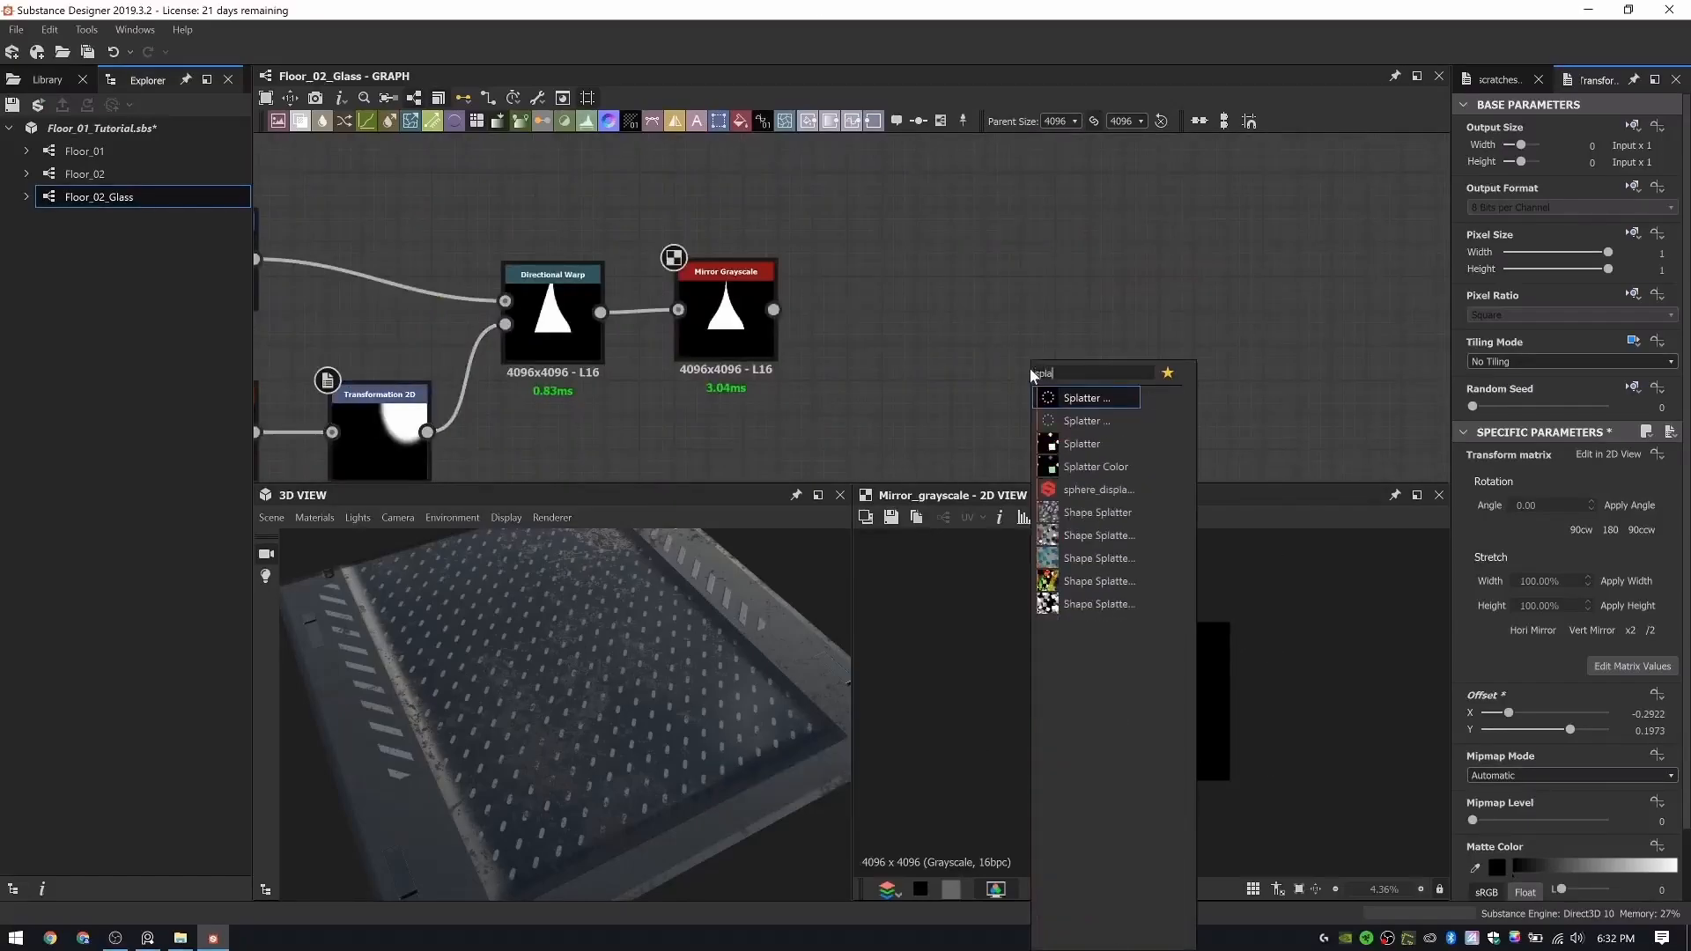
key("Return")
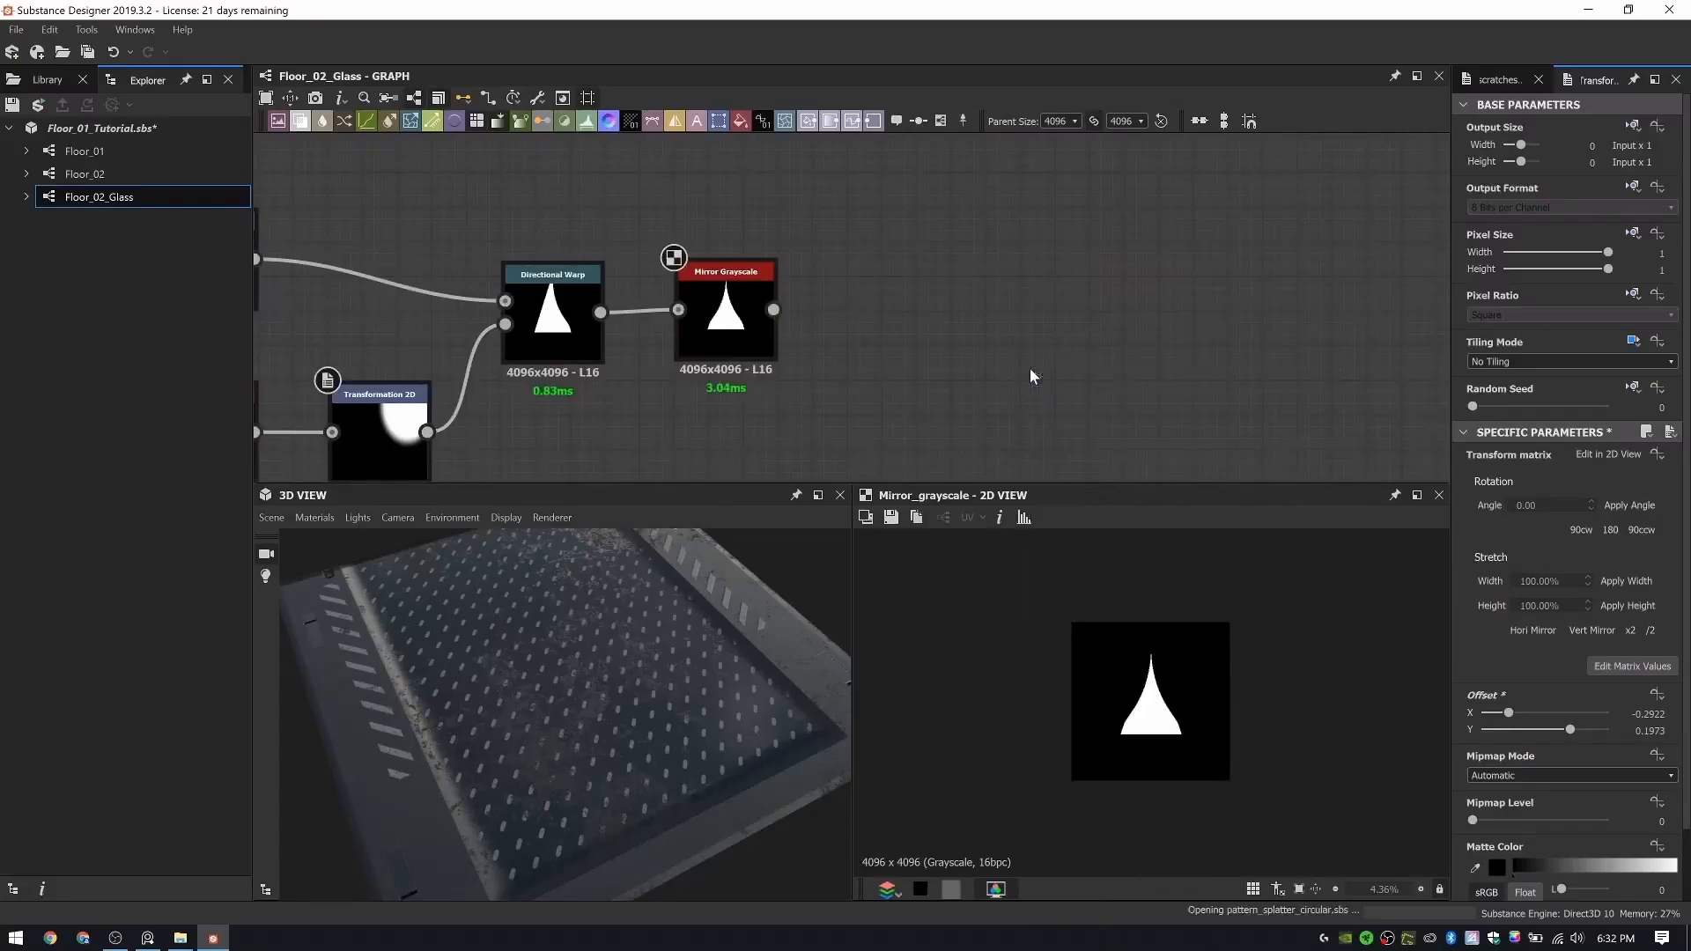
left_click_drag(774, 309, 1005, 316)
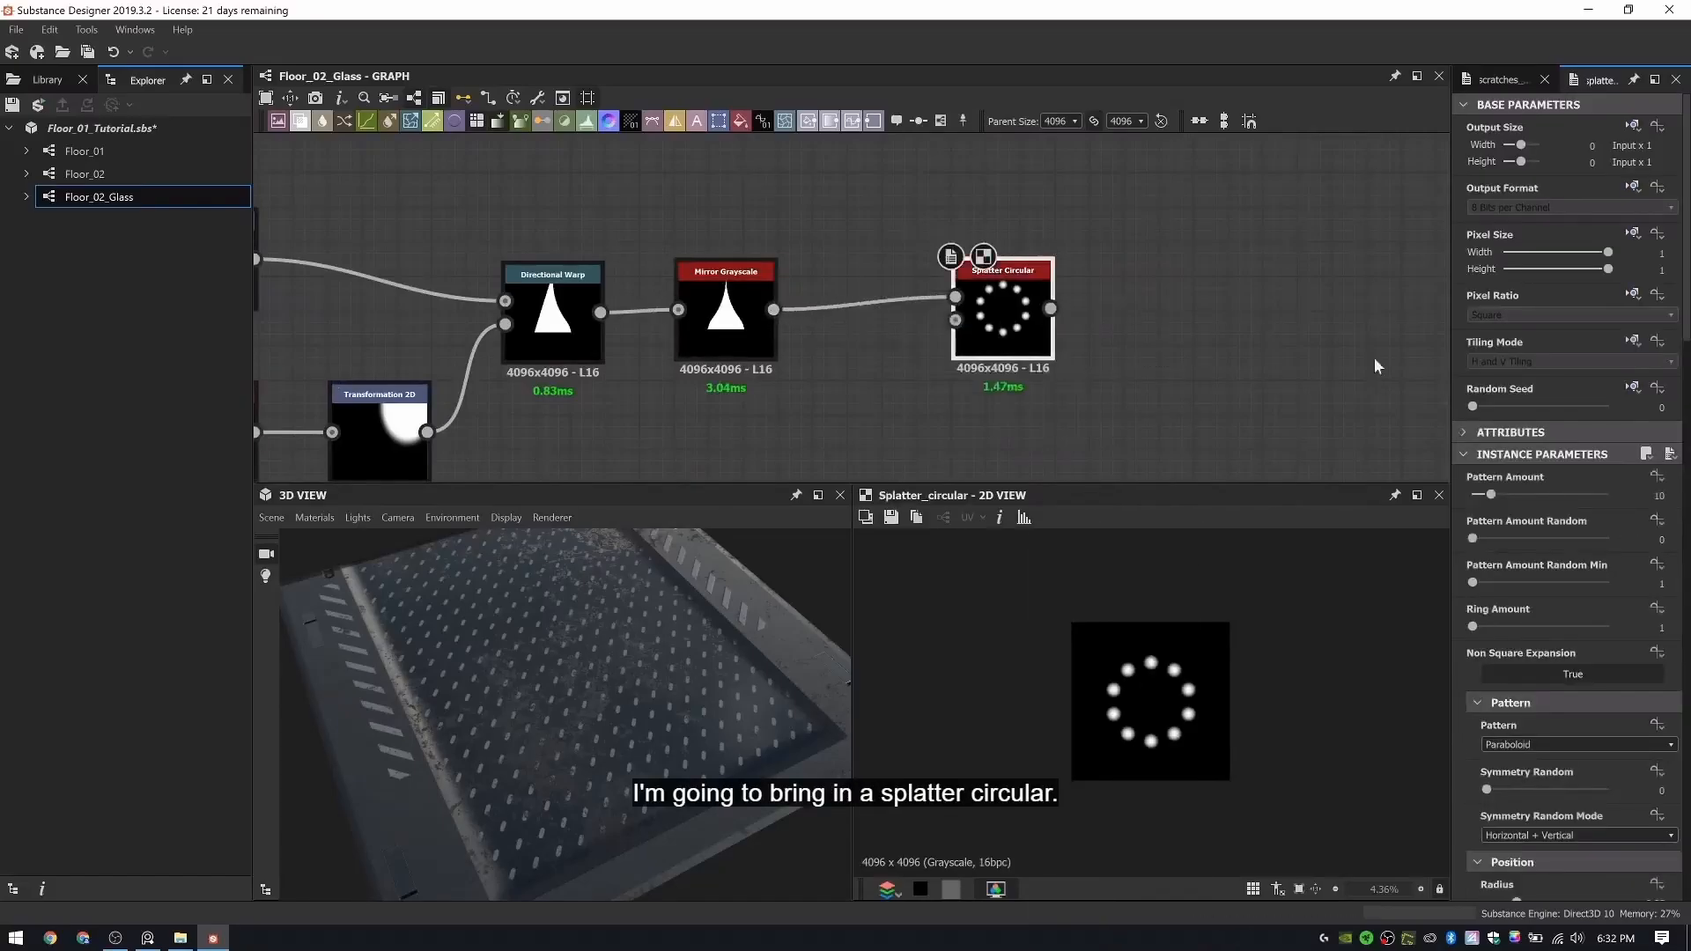
- Set the Splatter Circular's Pattern Amount to 4 and its Pattern to Image Input
left_click(1465, 105)
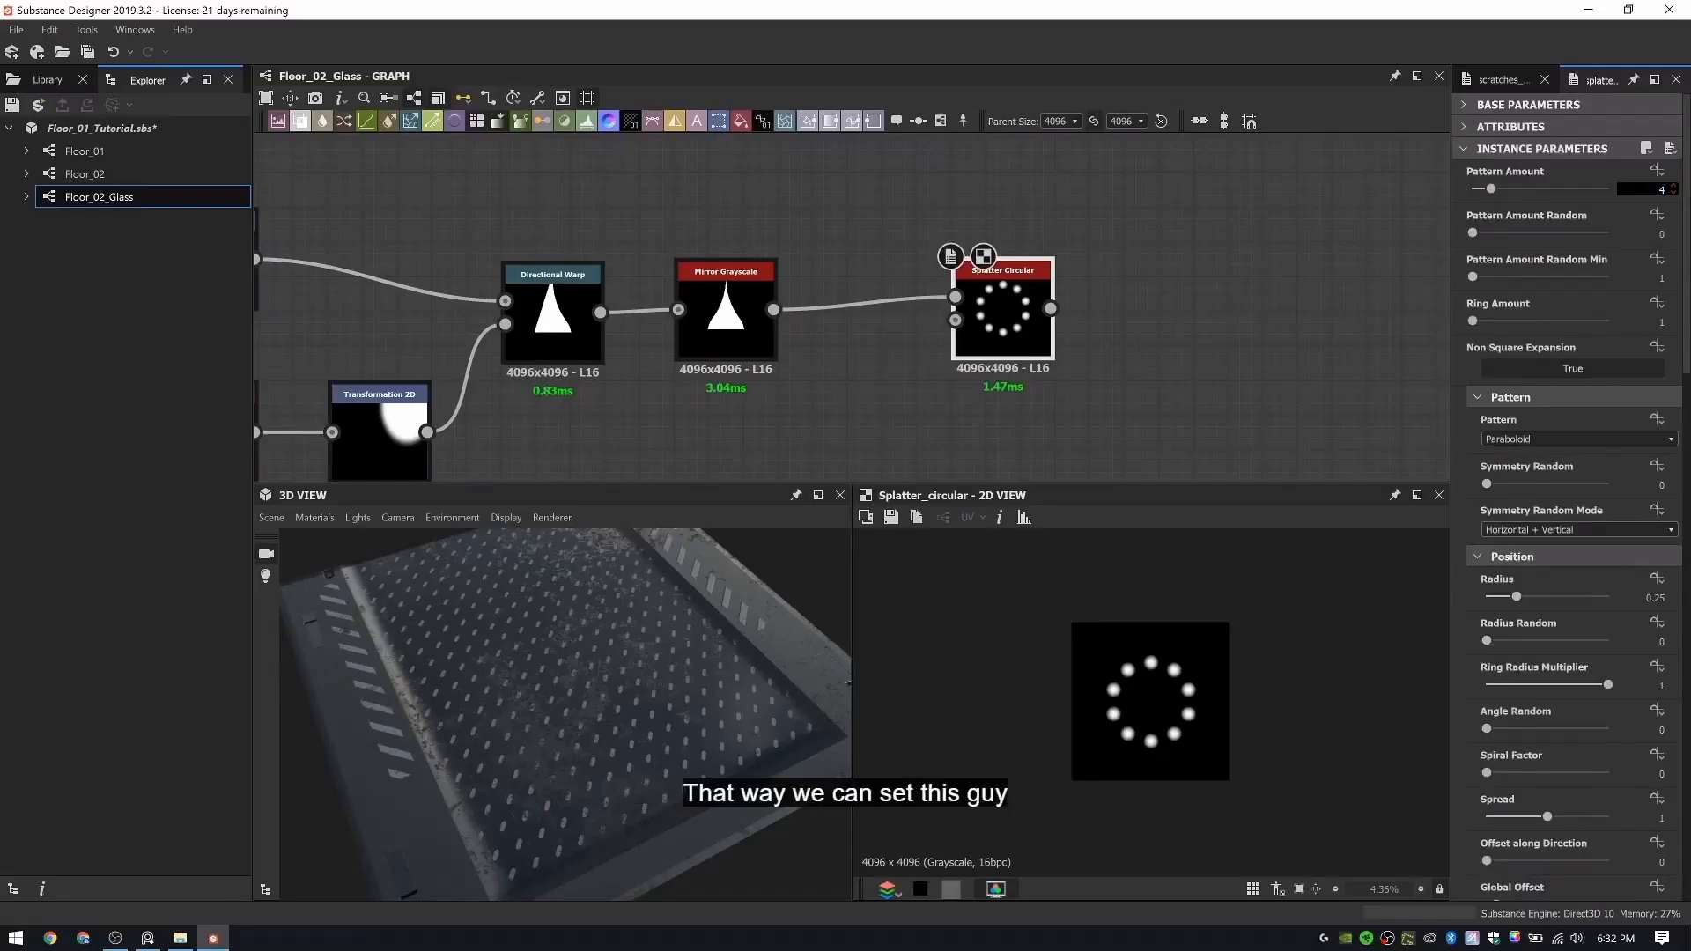
type("4")
key("Return")
key("alt+Tab")
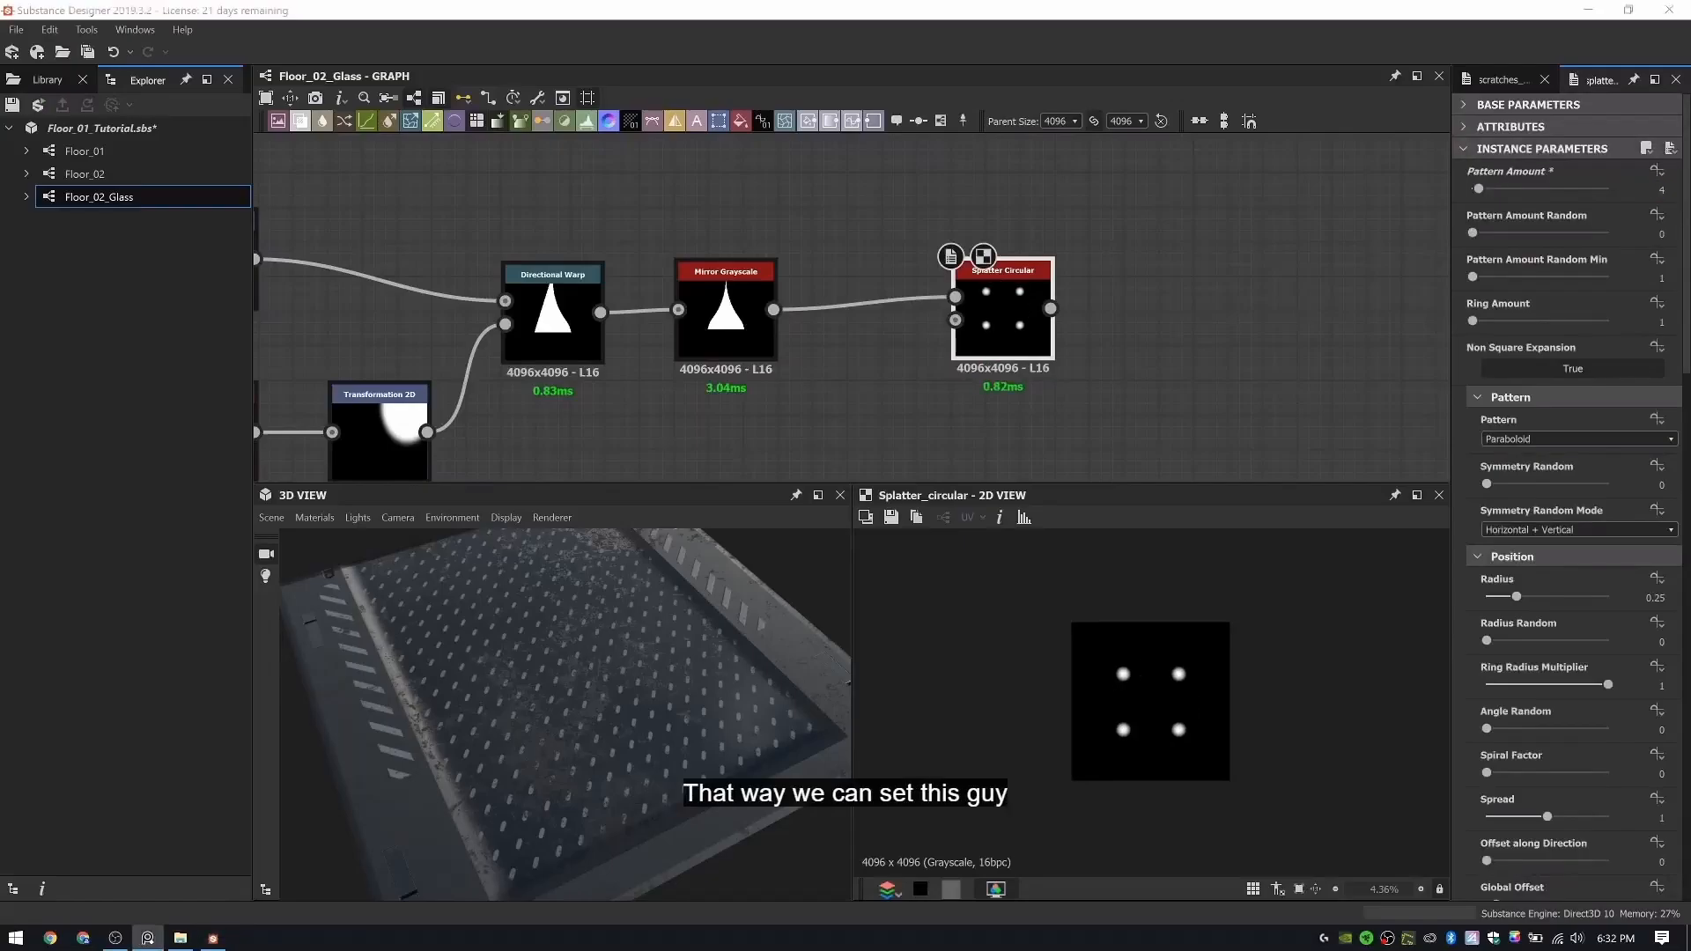
left_click(986, 303)
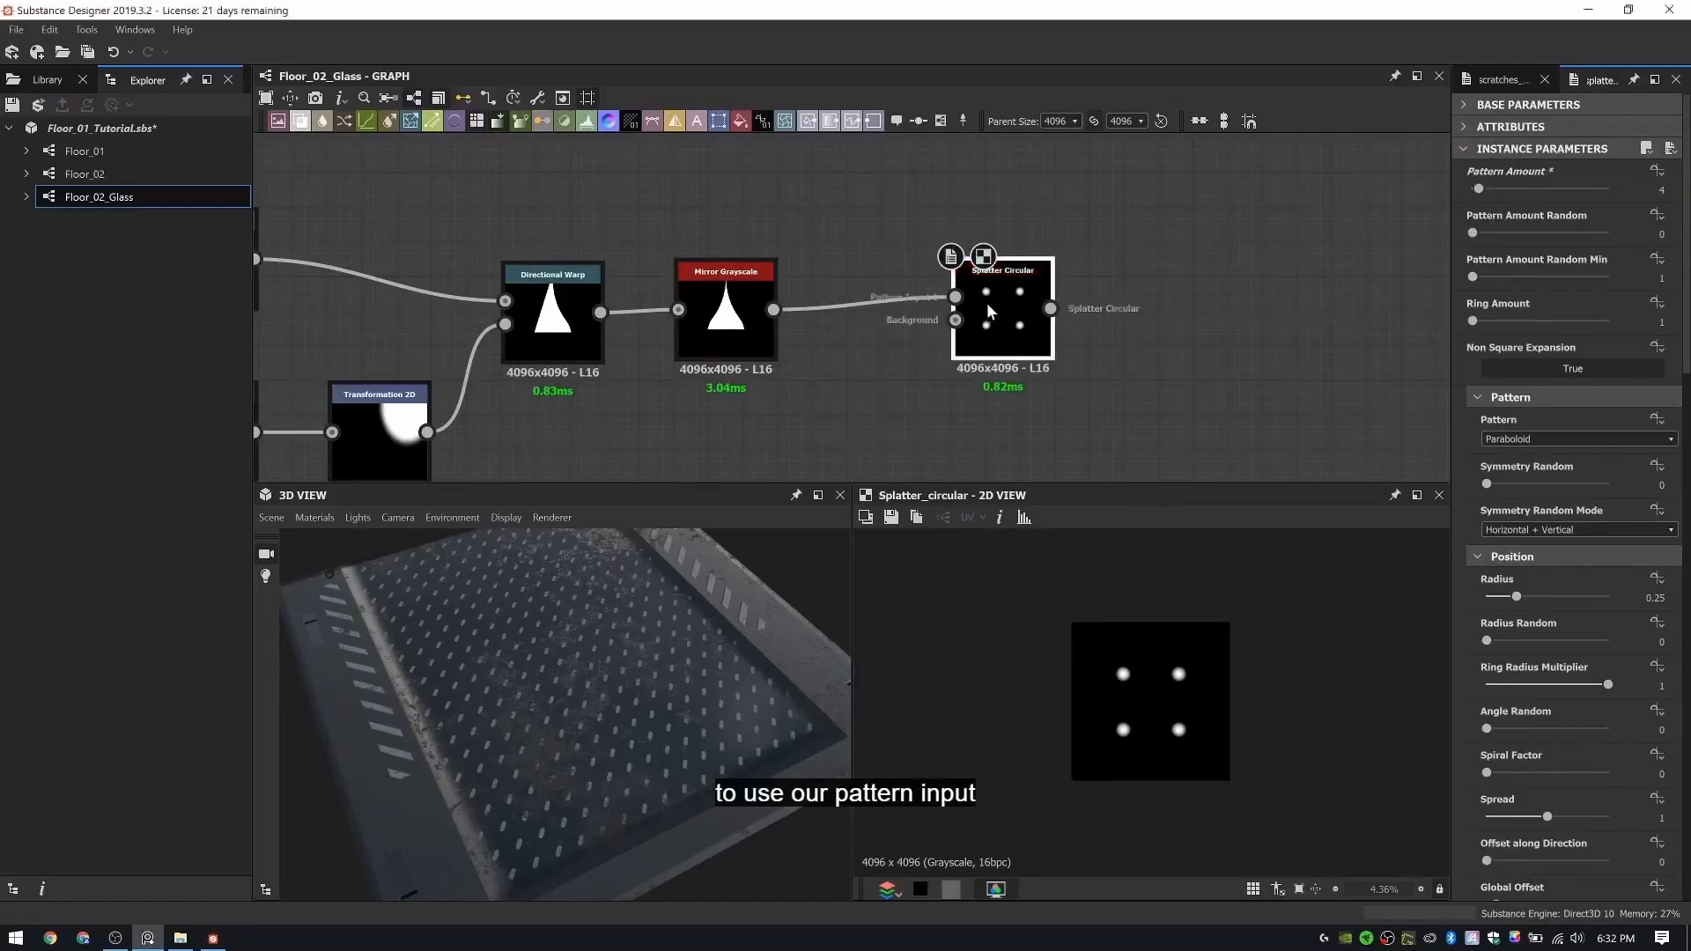
left_click(1532, 437)
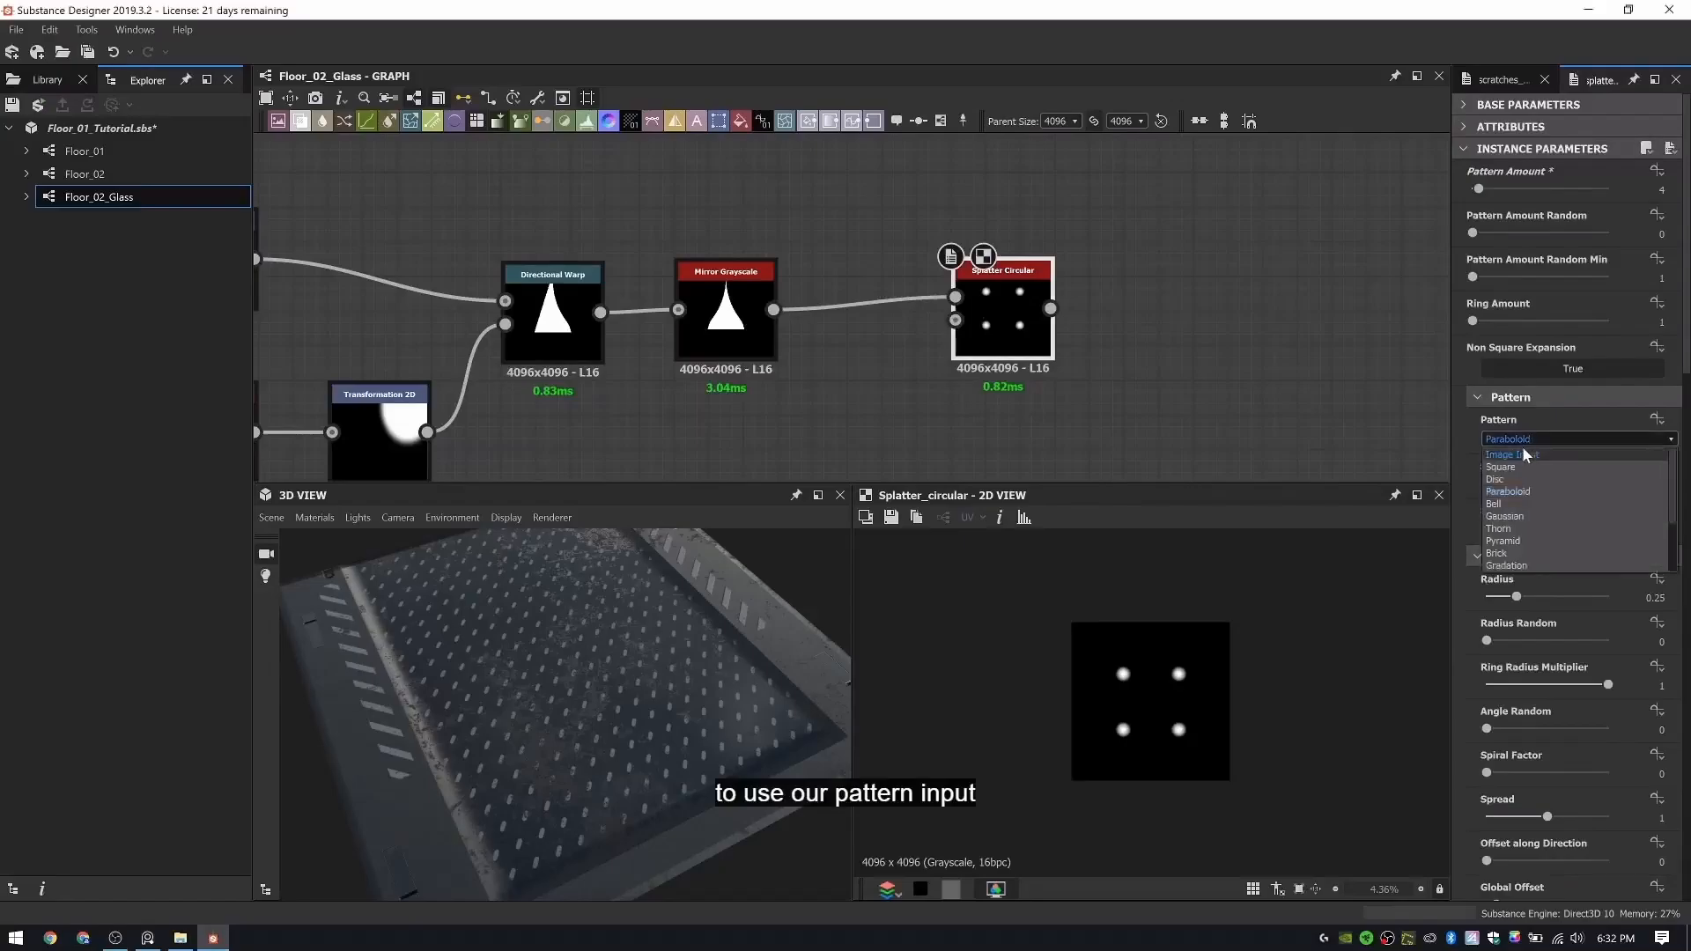
left_click(1523, 458)
- Set the Splatter Circular's Radius to 0.13
scroll(1152, 691, "up", 1)
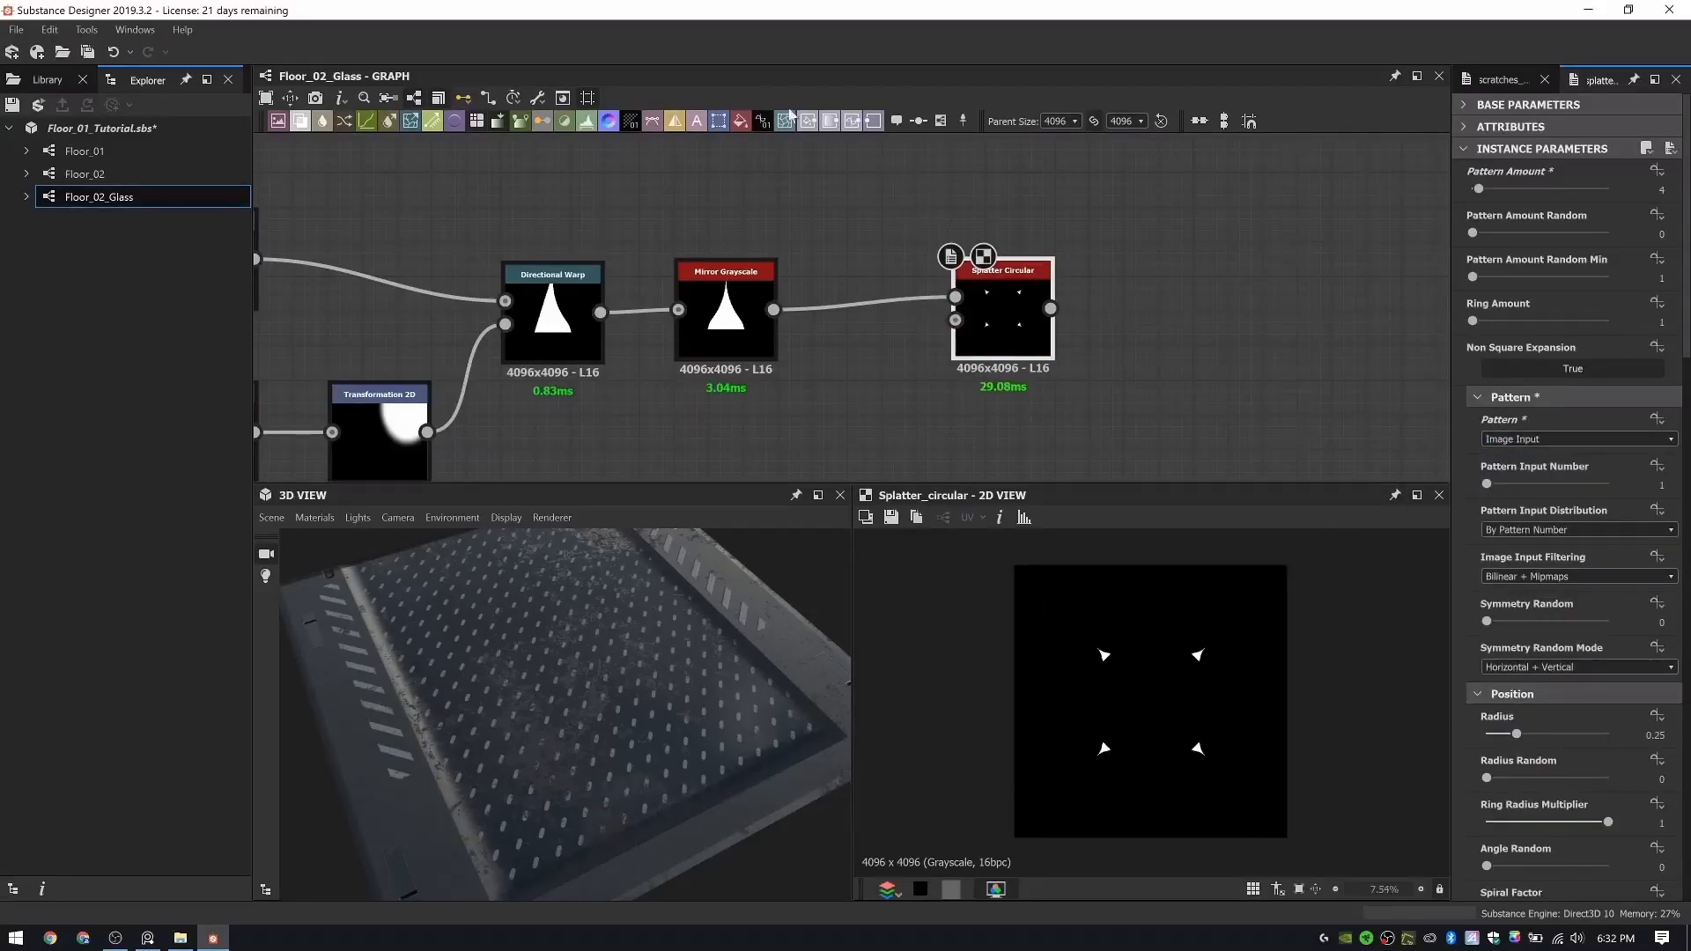
scroll(1634, 499, "down", 3)
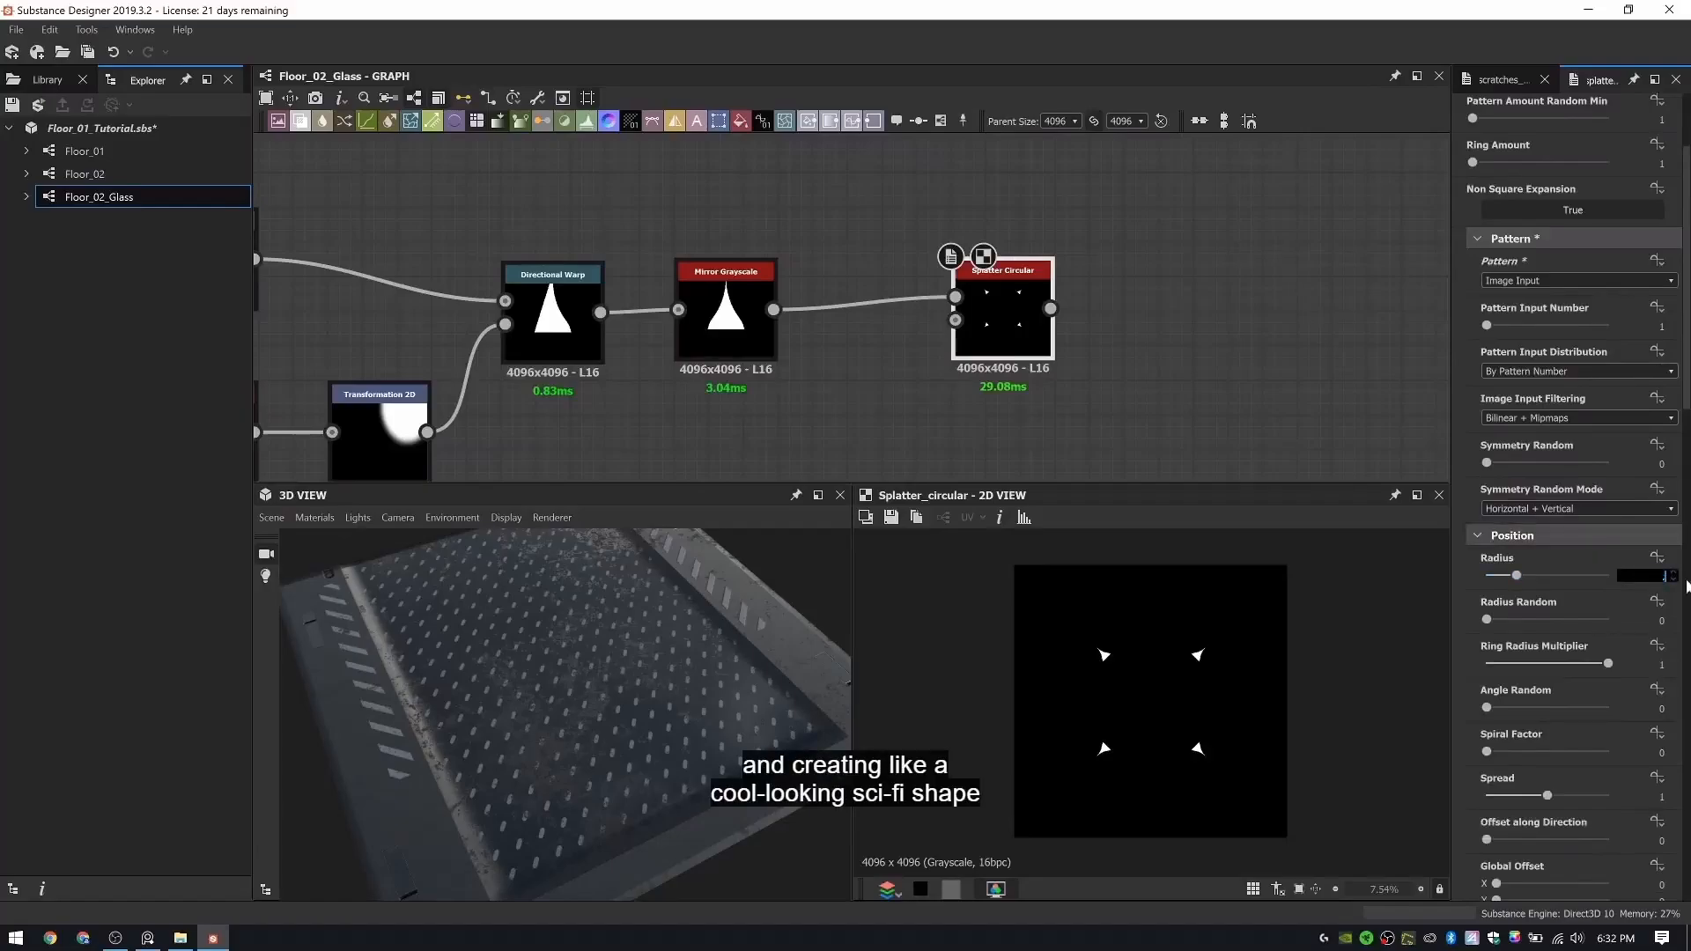
key("Return")
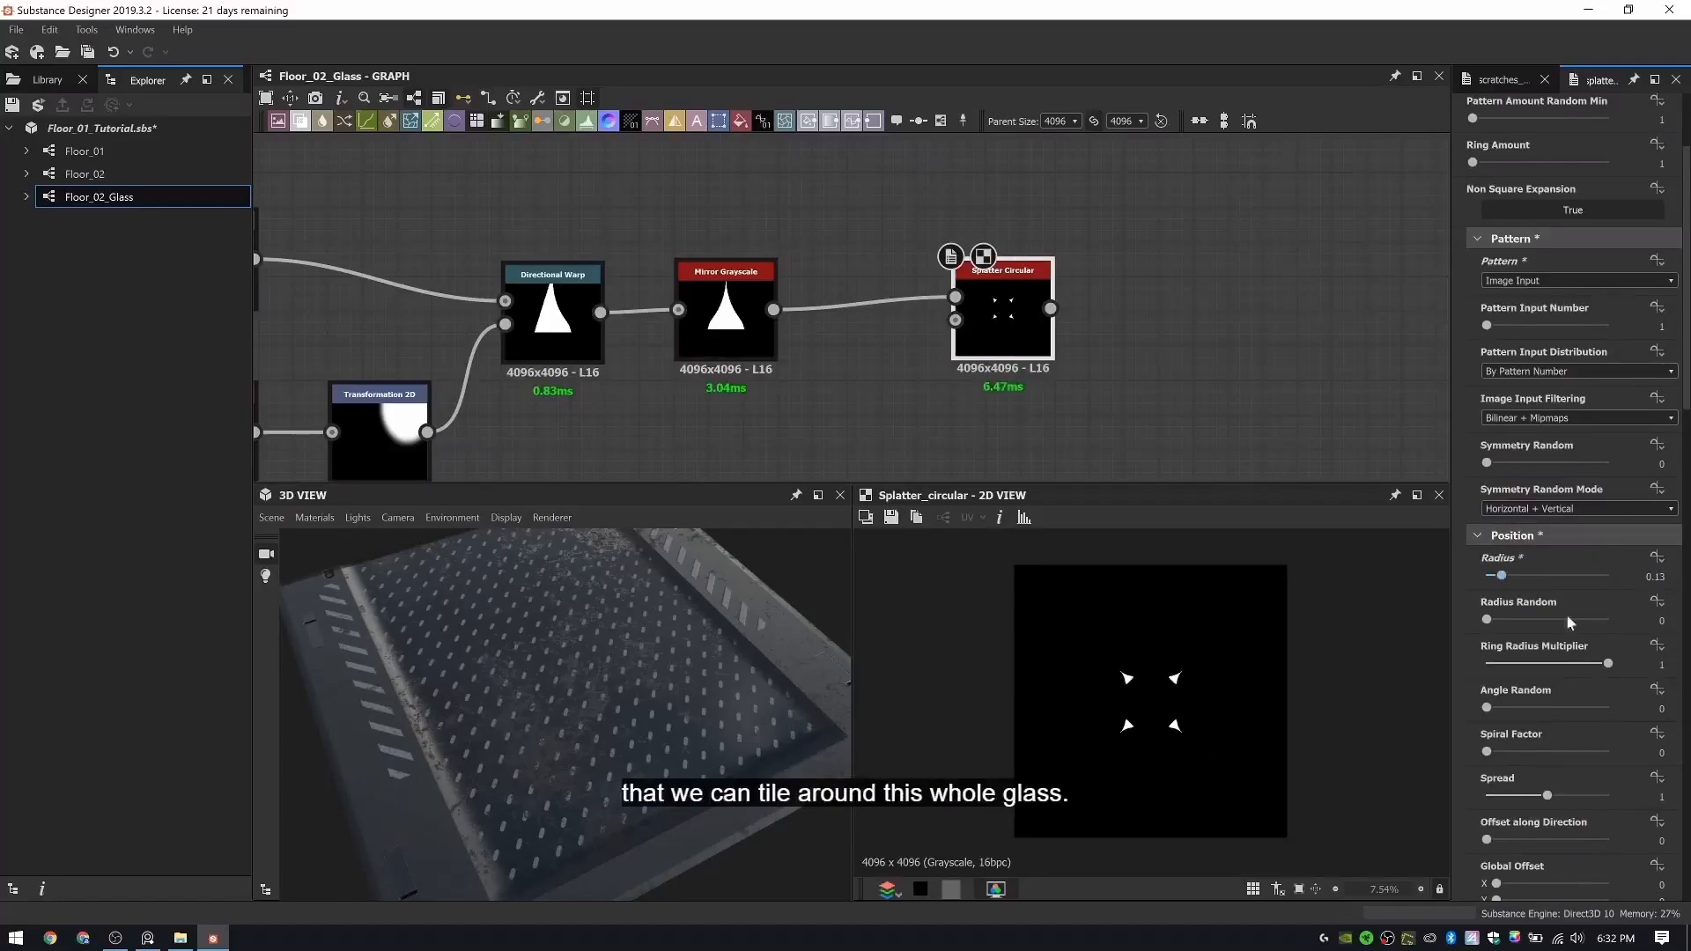
- Set the Splatter Circular's Size X and Y to 5 and lower its Scale to about 0.14 to form a four-pointed star
scroll(1490, 455, "down", 1)
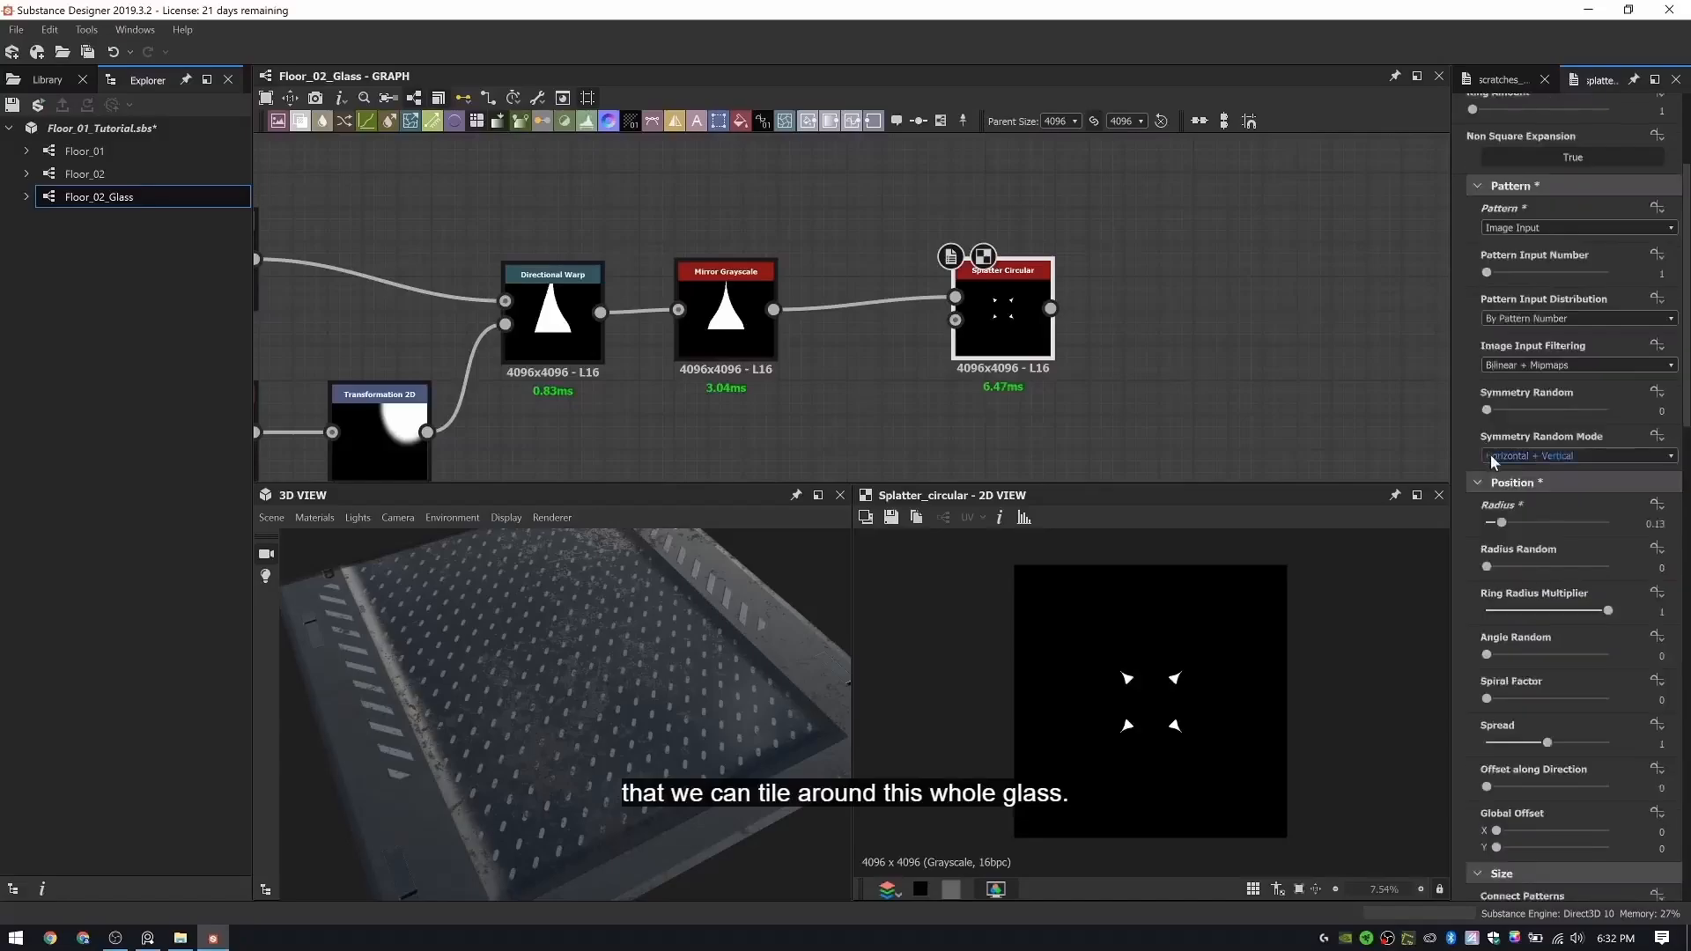
scroll(1526, 524, "down", 1)
scroll(1528, 523, "down", 1)
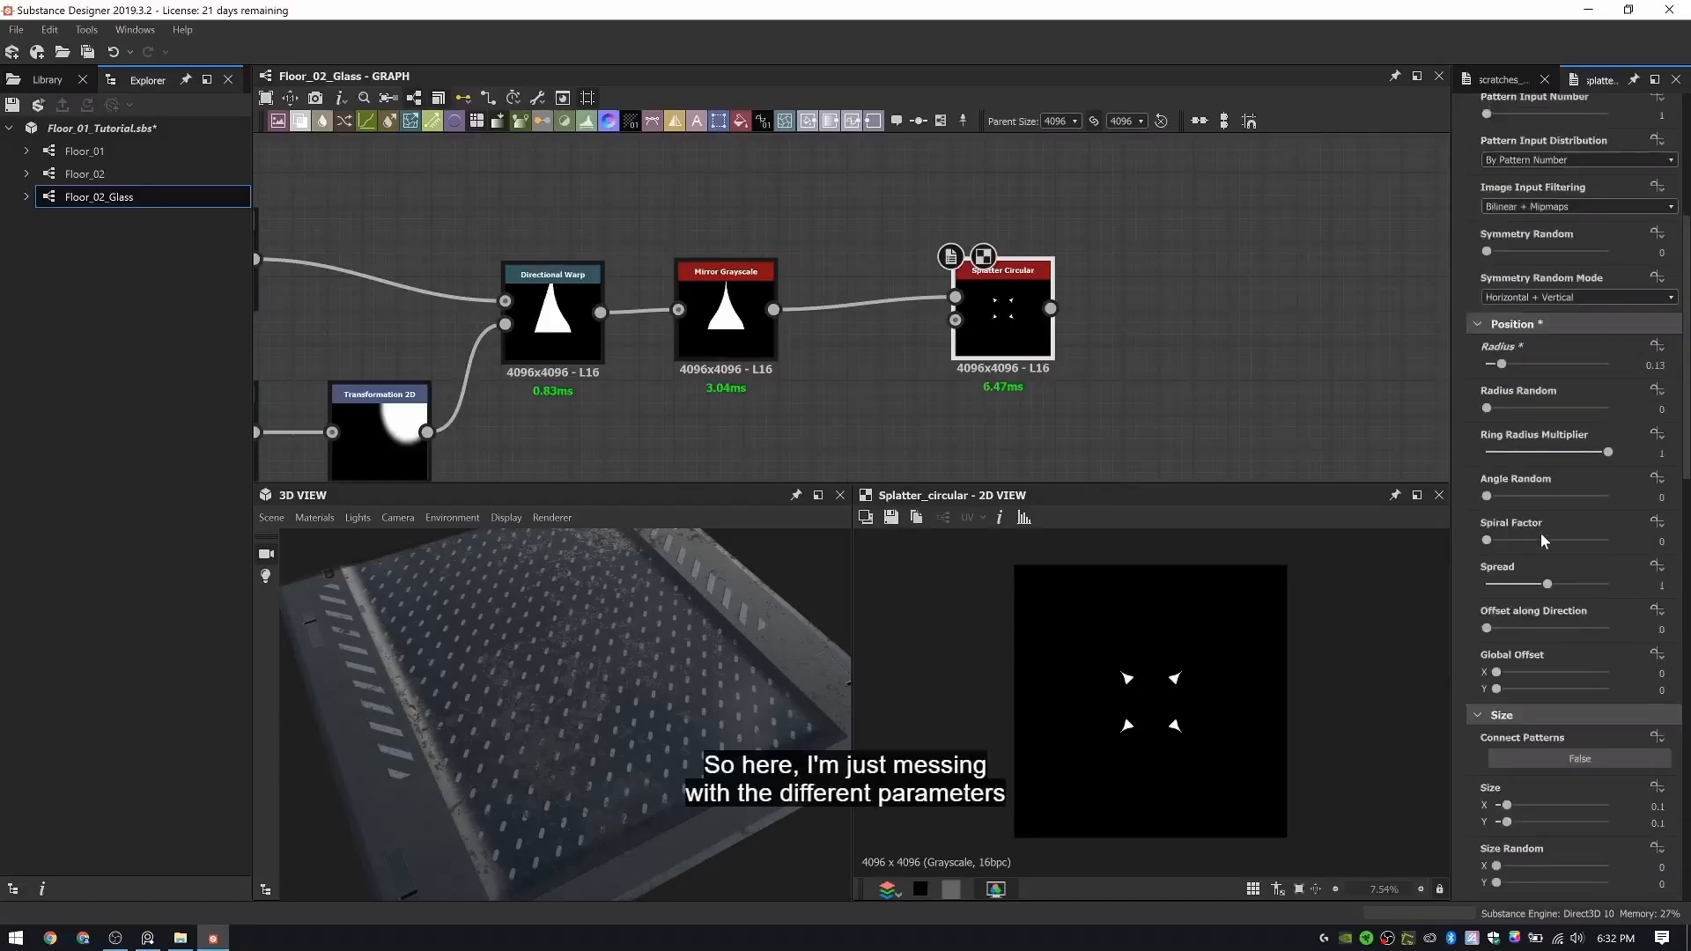
scroll(1537, 548, "down", 1)
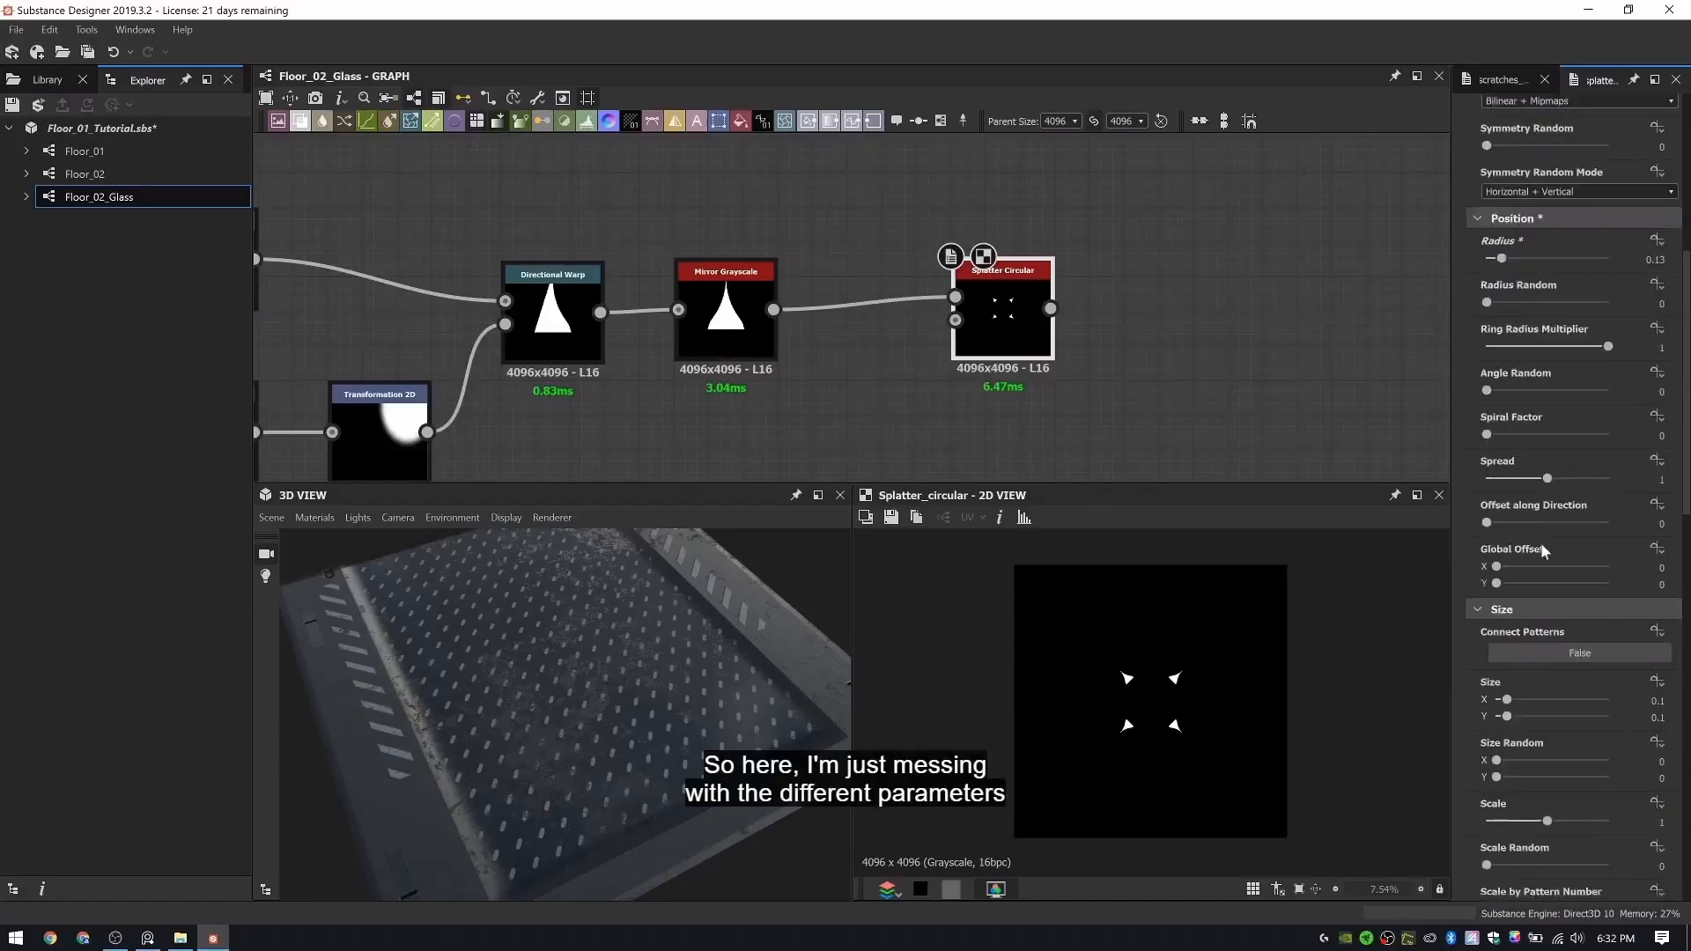
left_click(1657, 700)
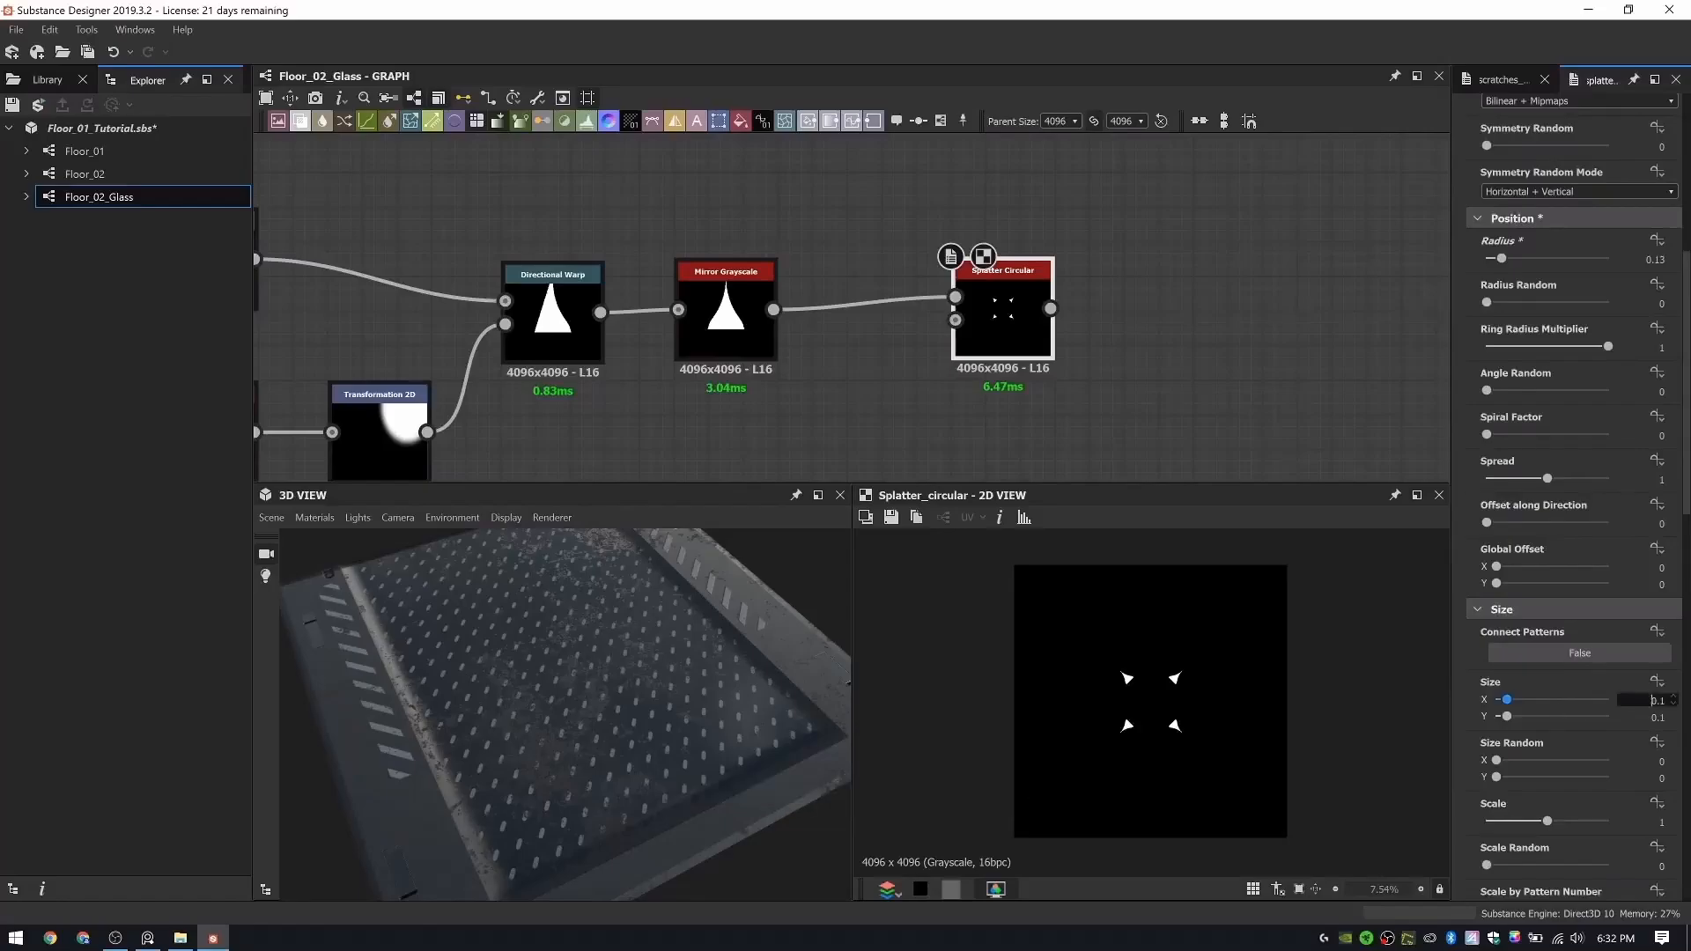
type("5")
key("Return")
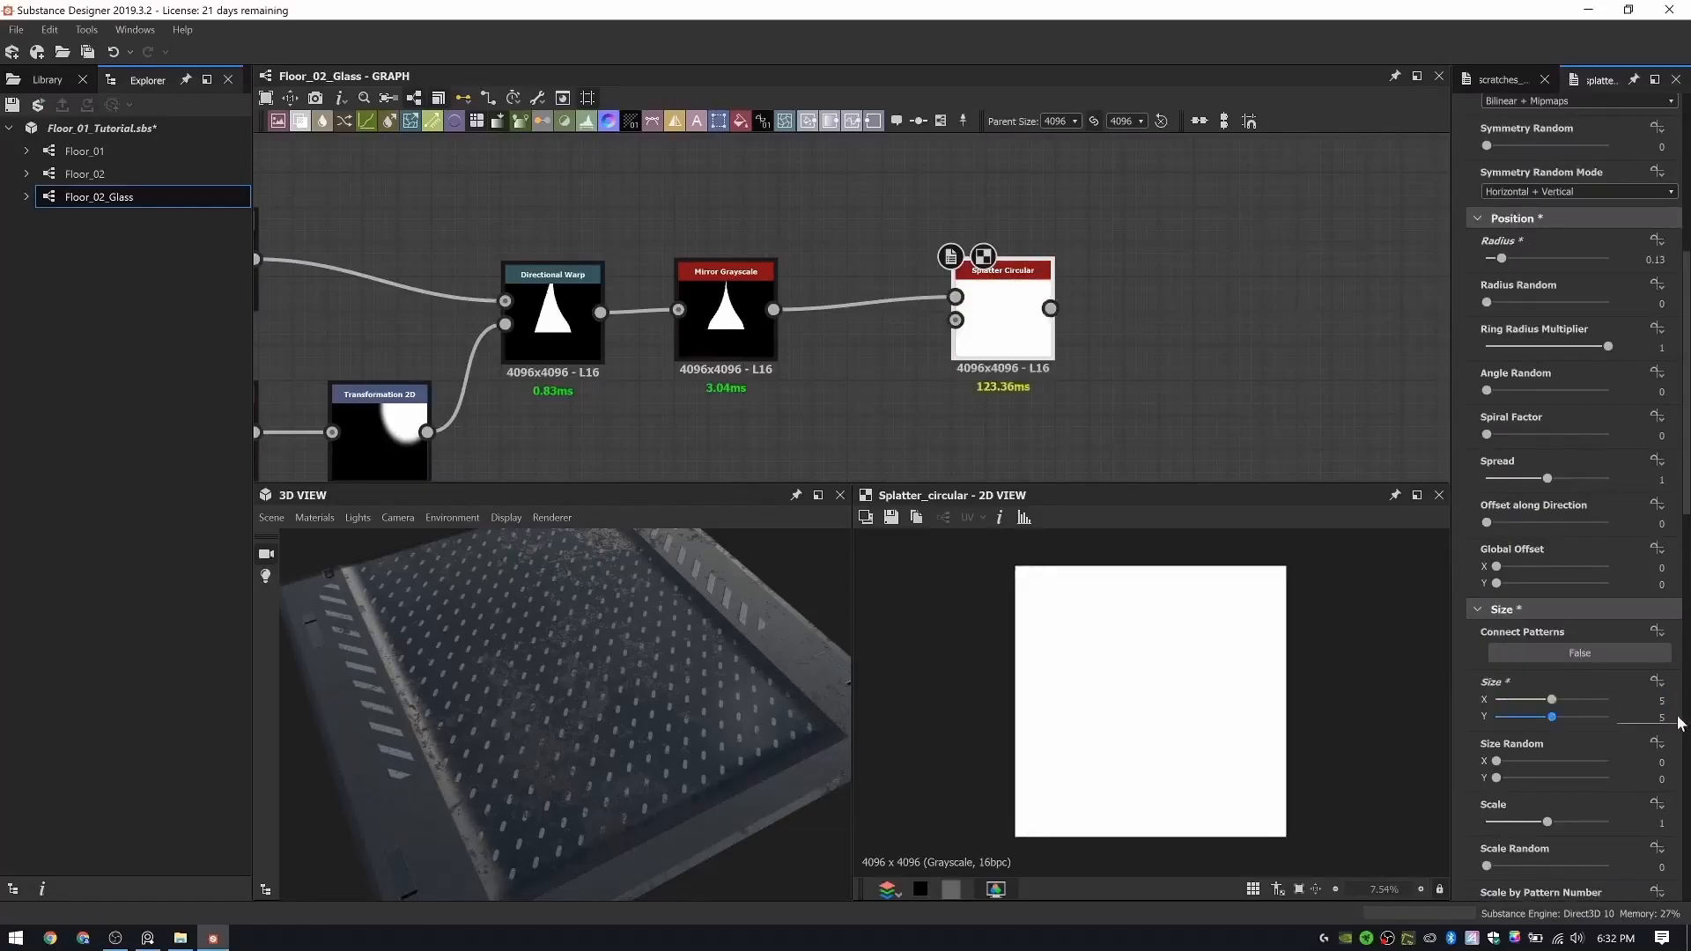
left_click_drag(1548, 822, 1495, 847)
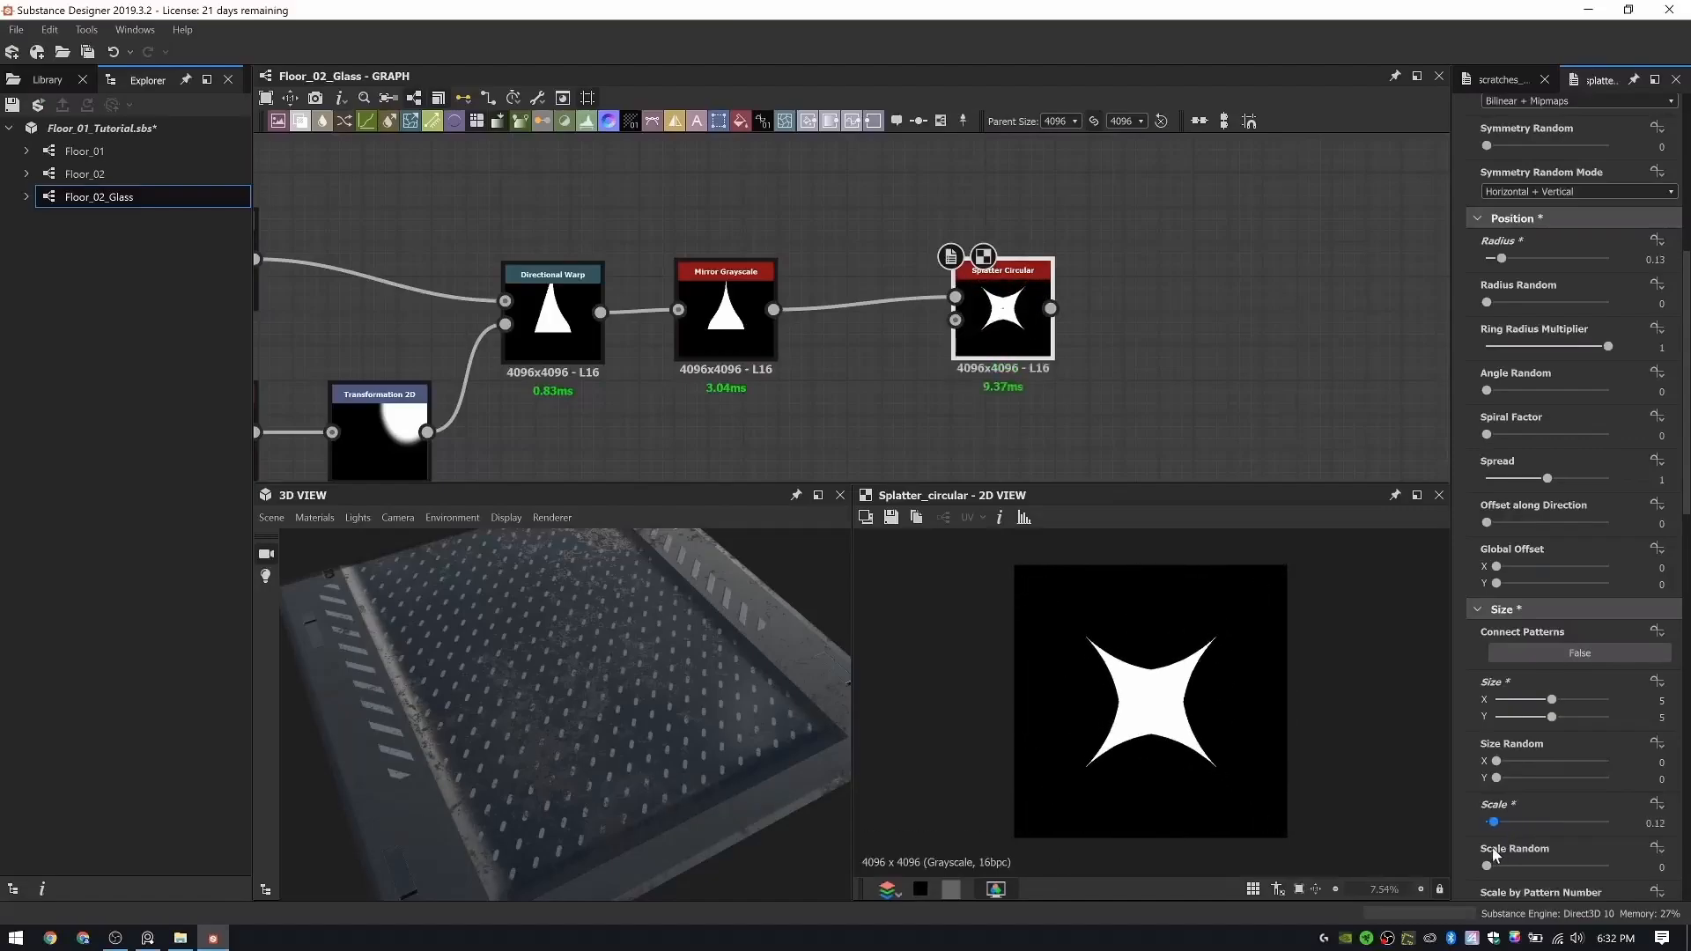
left_click_drag(1493, 847, 1496, 847)
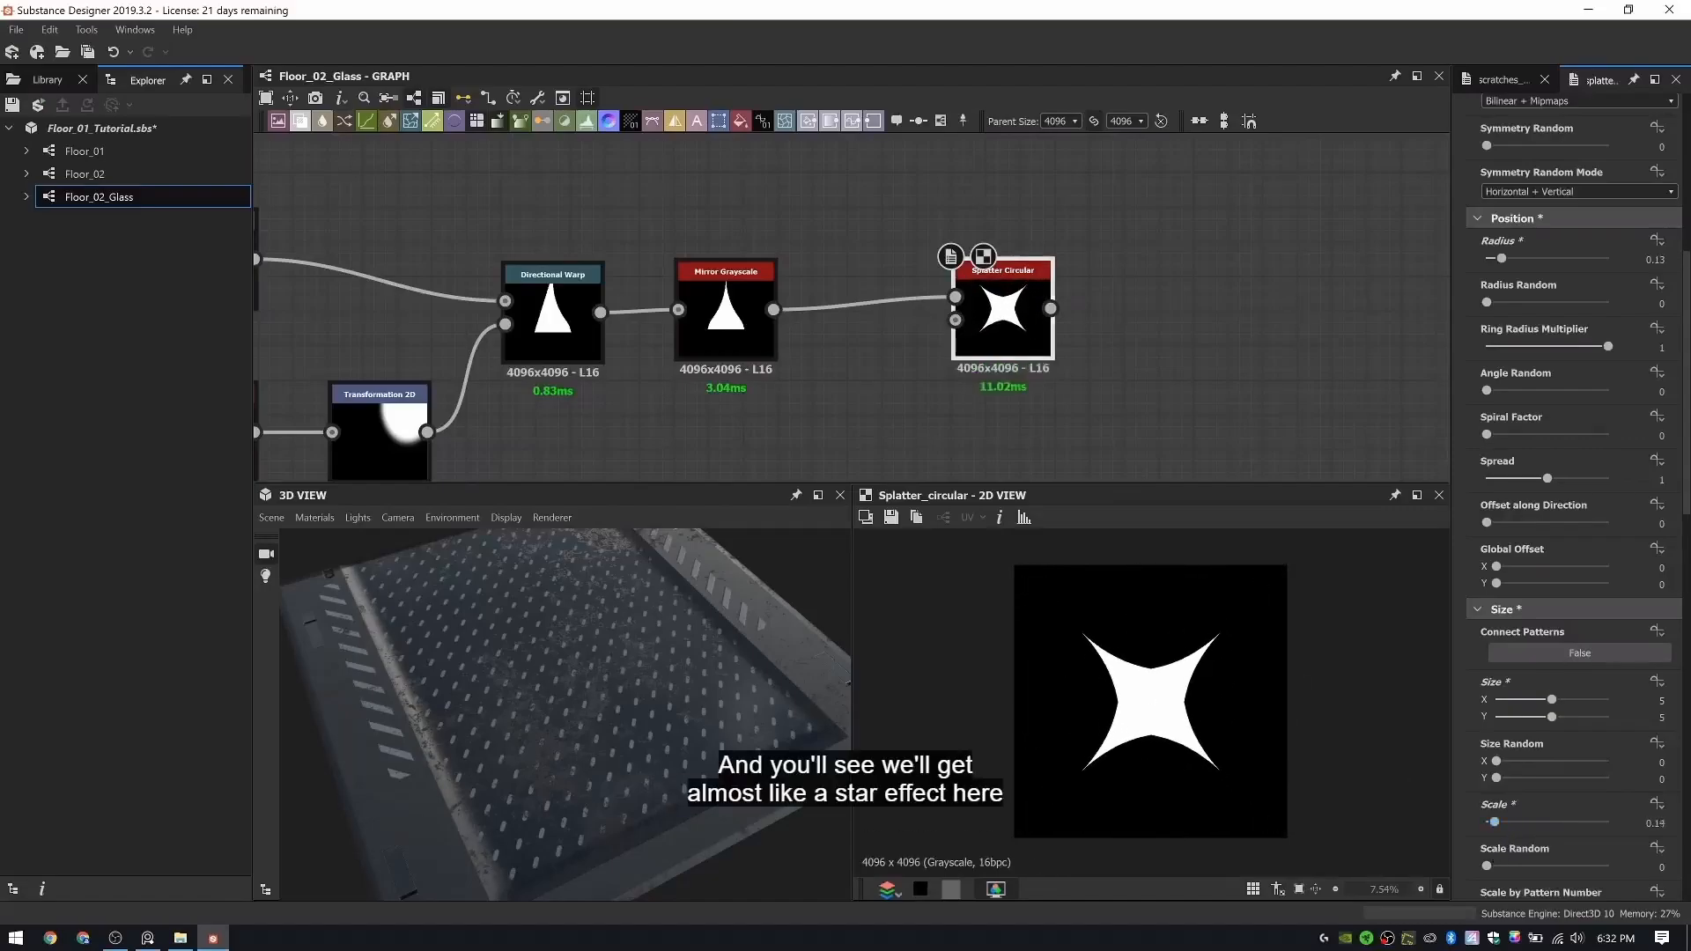
- Add a Tile Generator node after the Splatter Circular and connect the star shape to its pattern input
scroll(1099, 335, "down", 3)
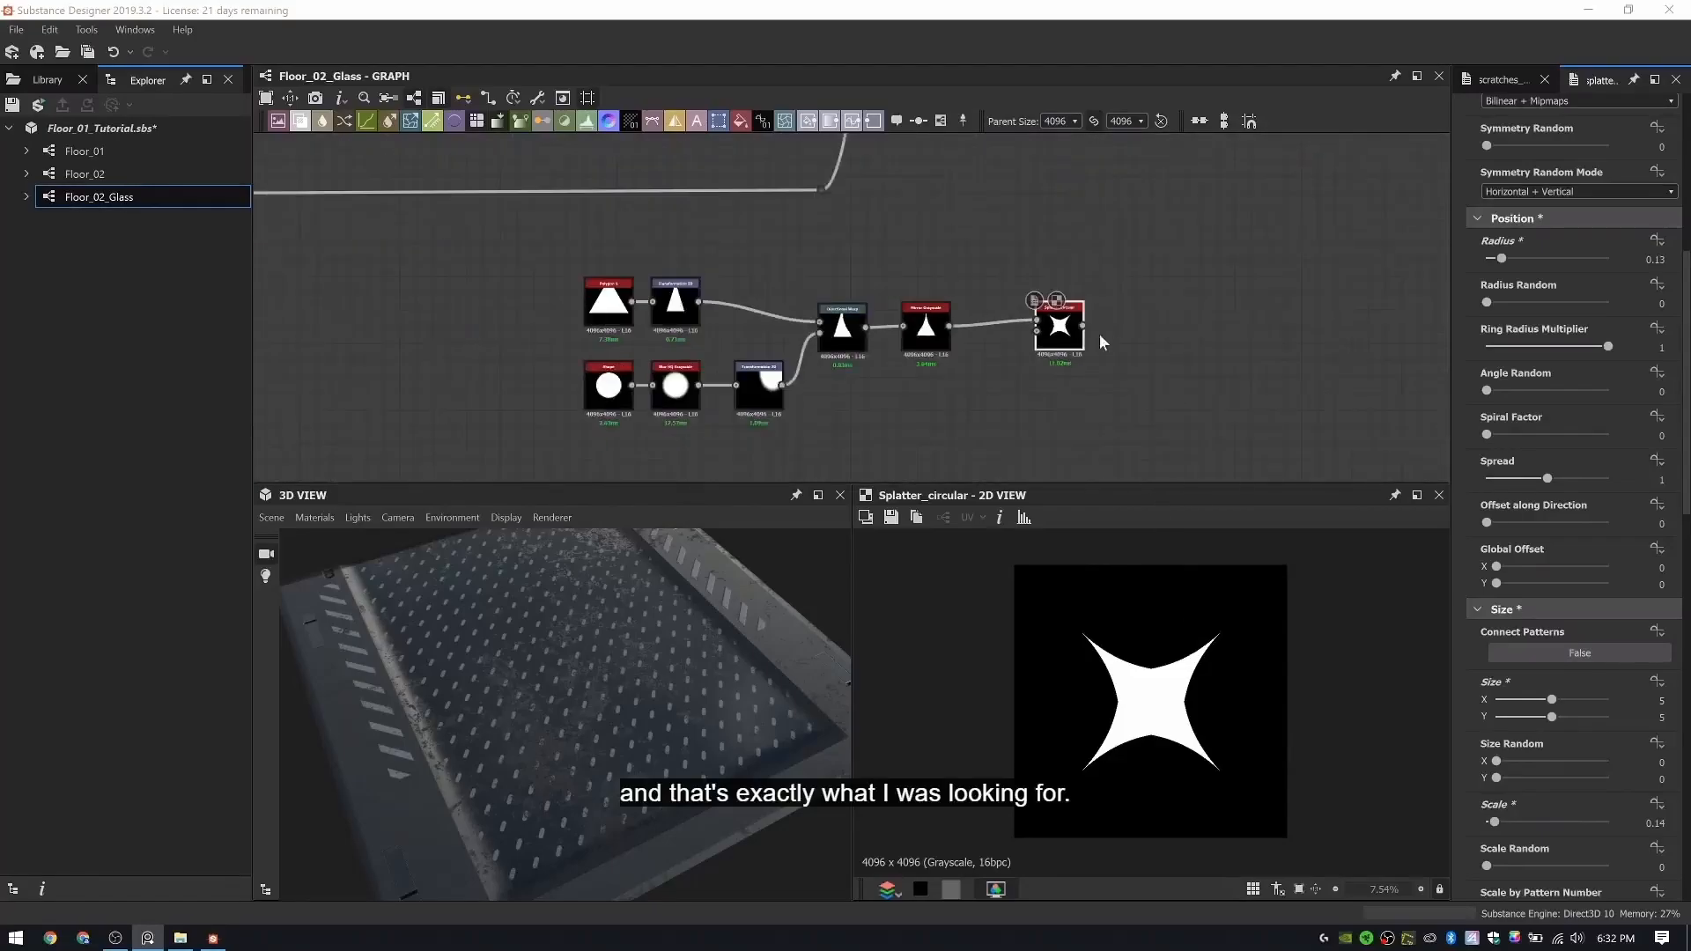
key("space")
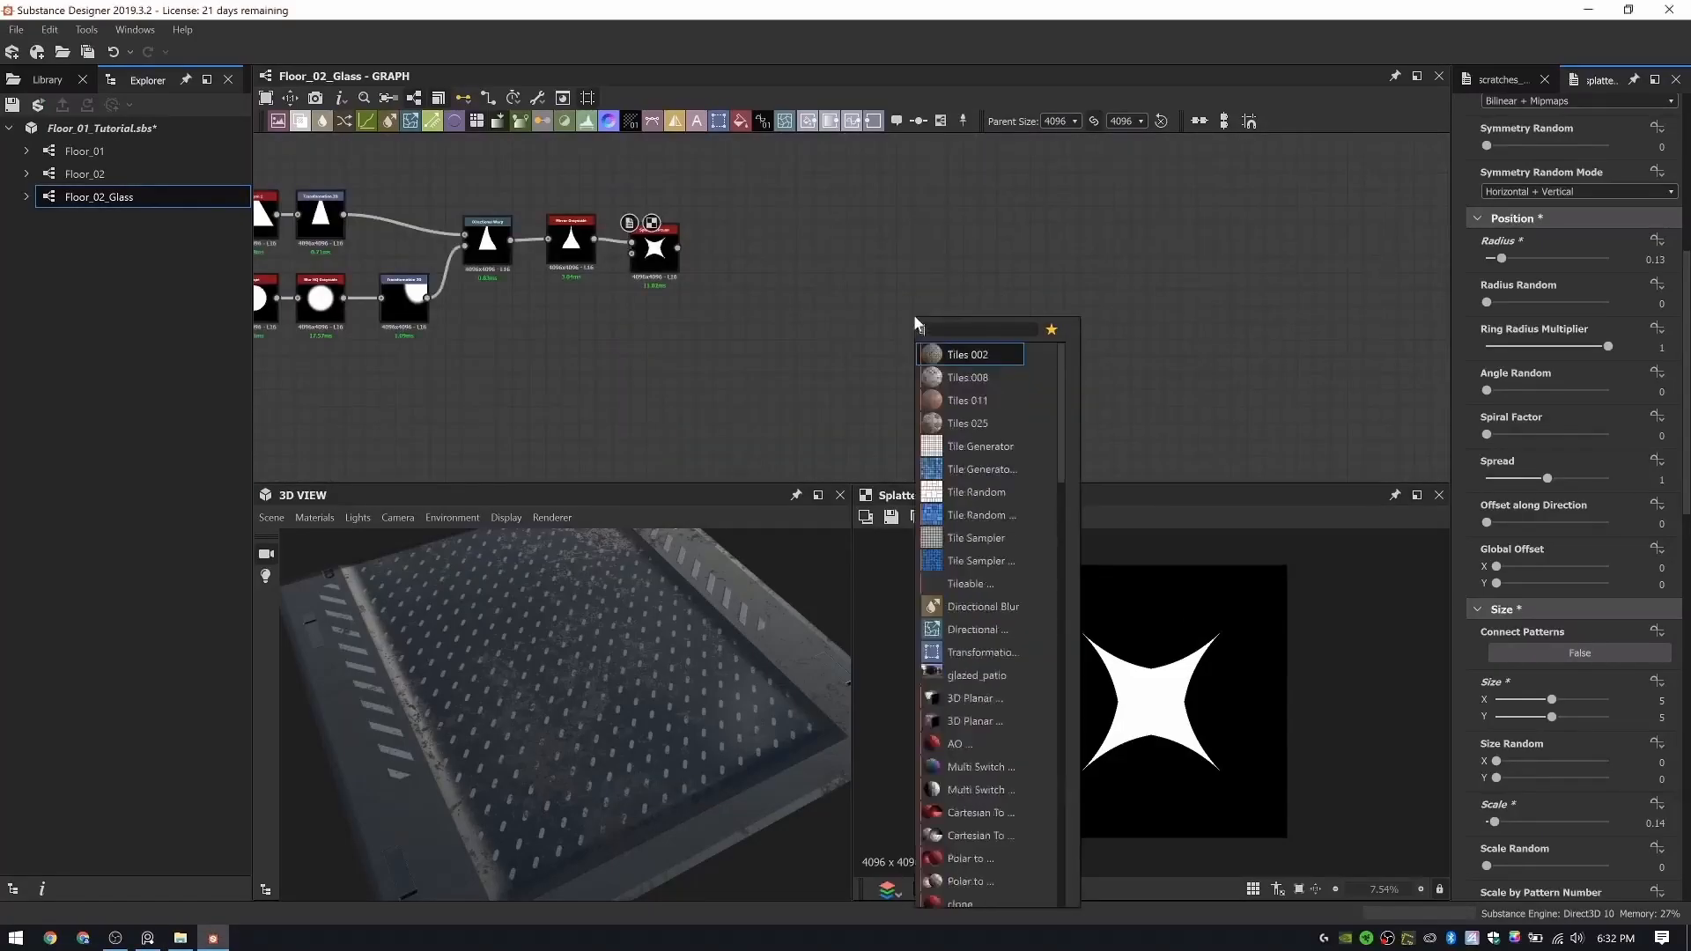
type("tile")
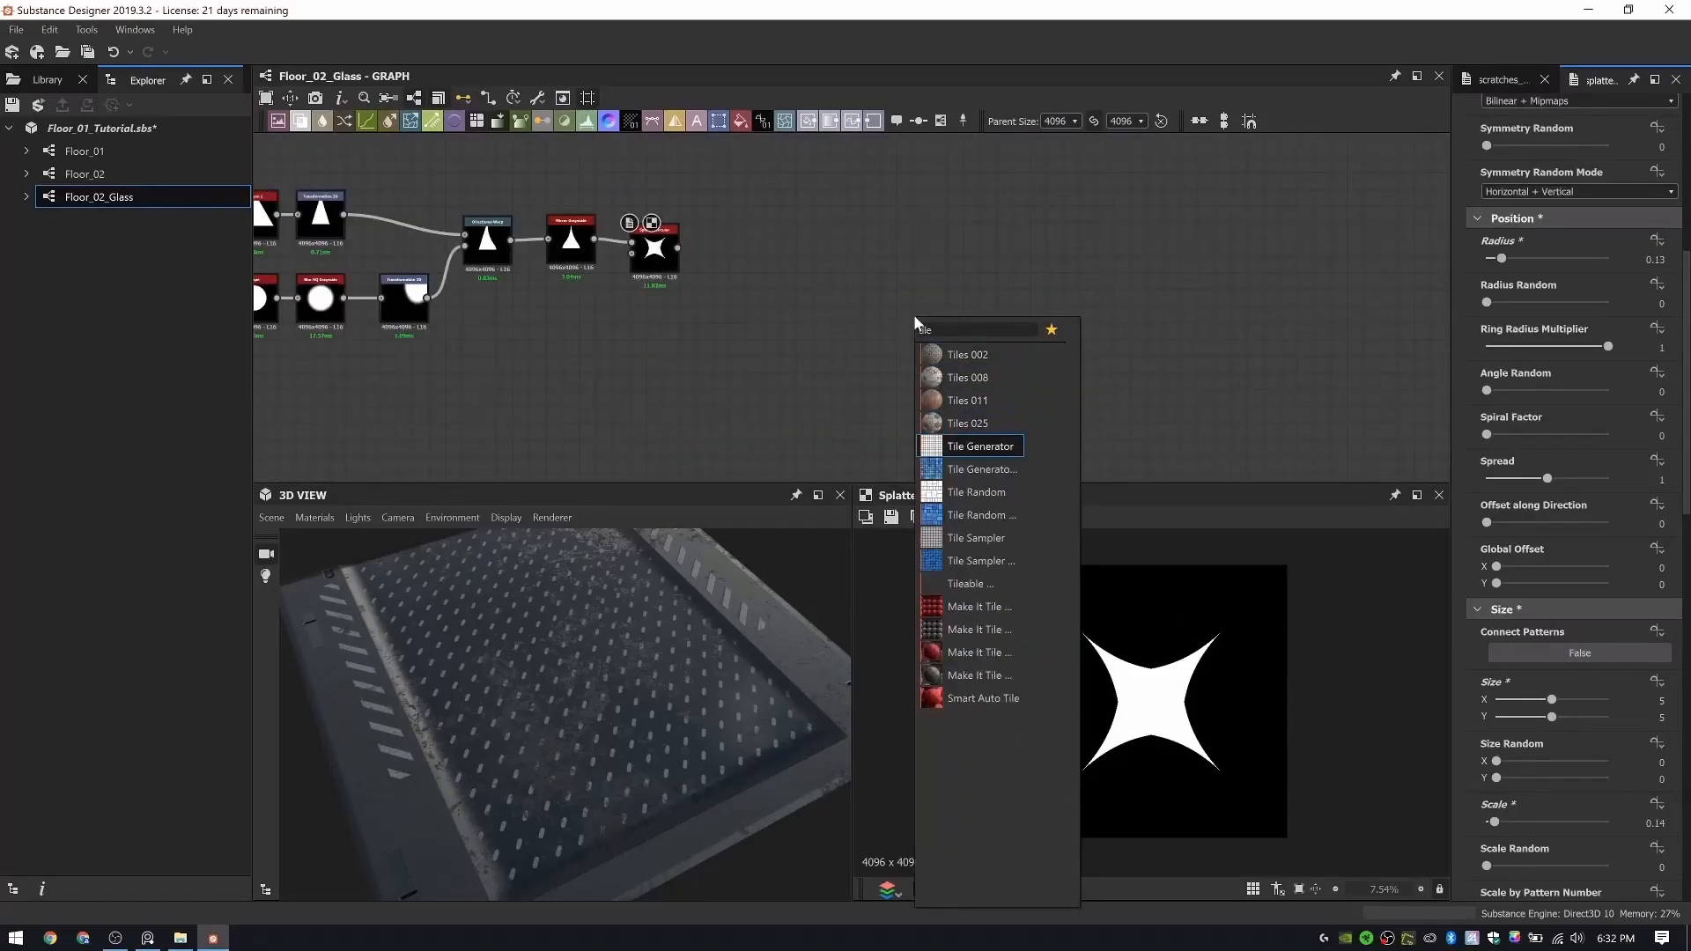
key("Return")
scroll(837, 275, "up", 3)
left_click_drag(954, 366, 768, 268)
- Set the Tile Generator's Pattern to Image Input
scroll(632, 221, "up", 2)
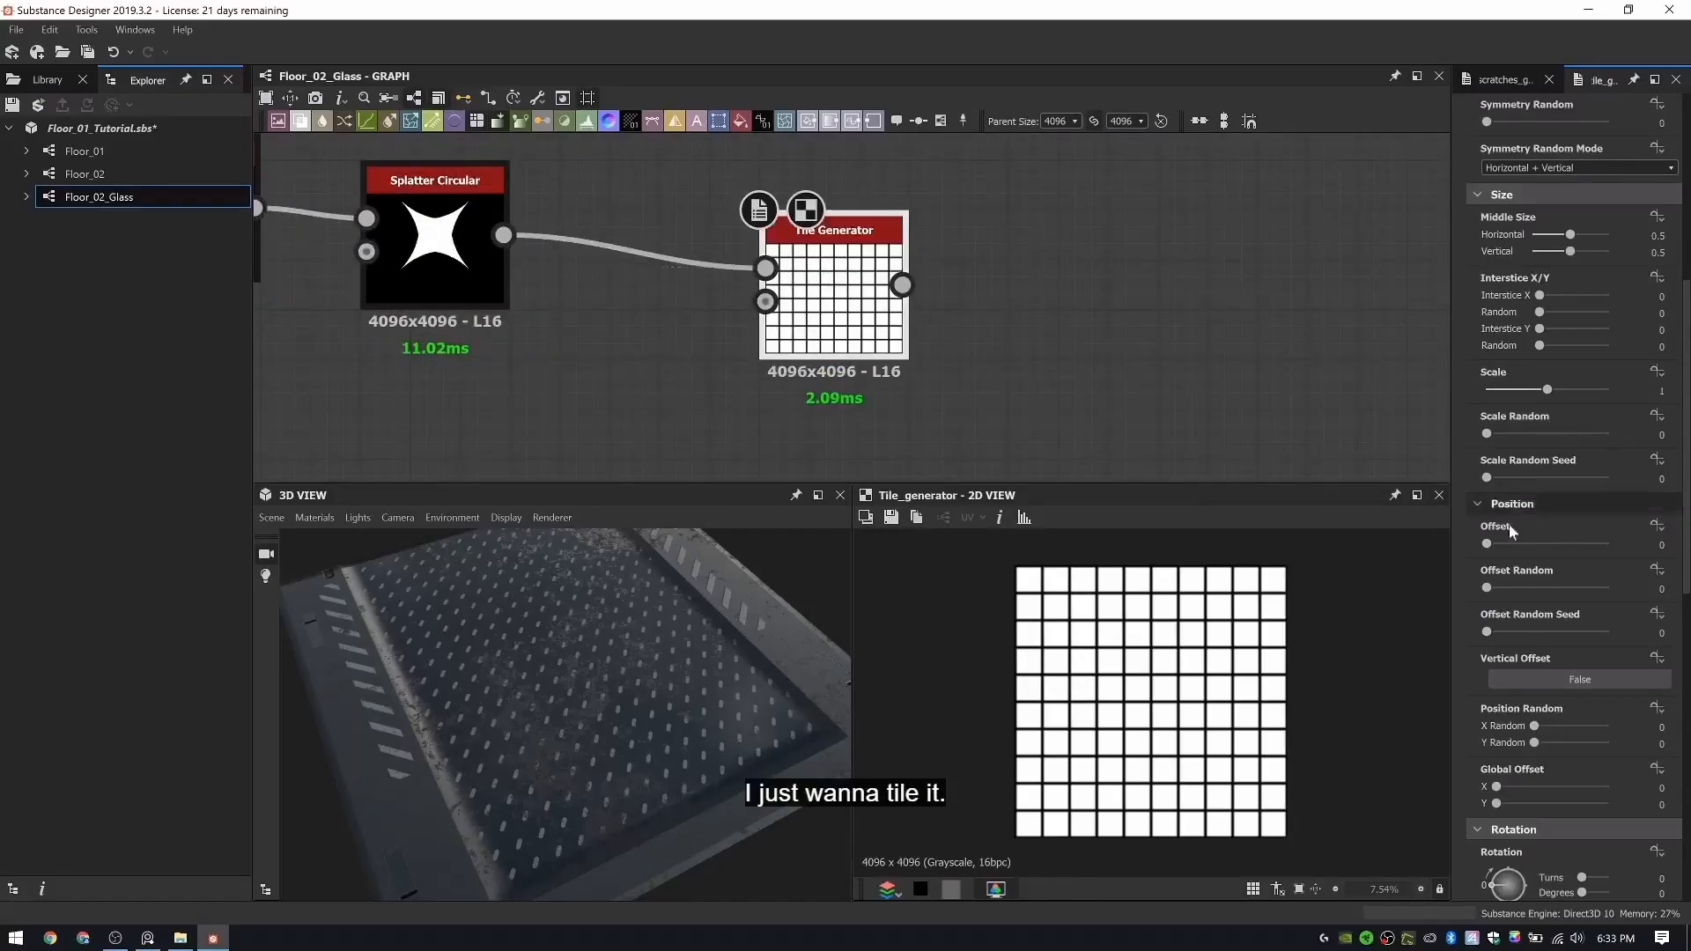
scroll(1551, 212, "up", 5)
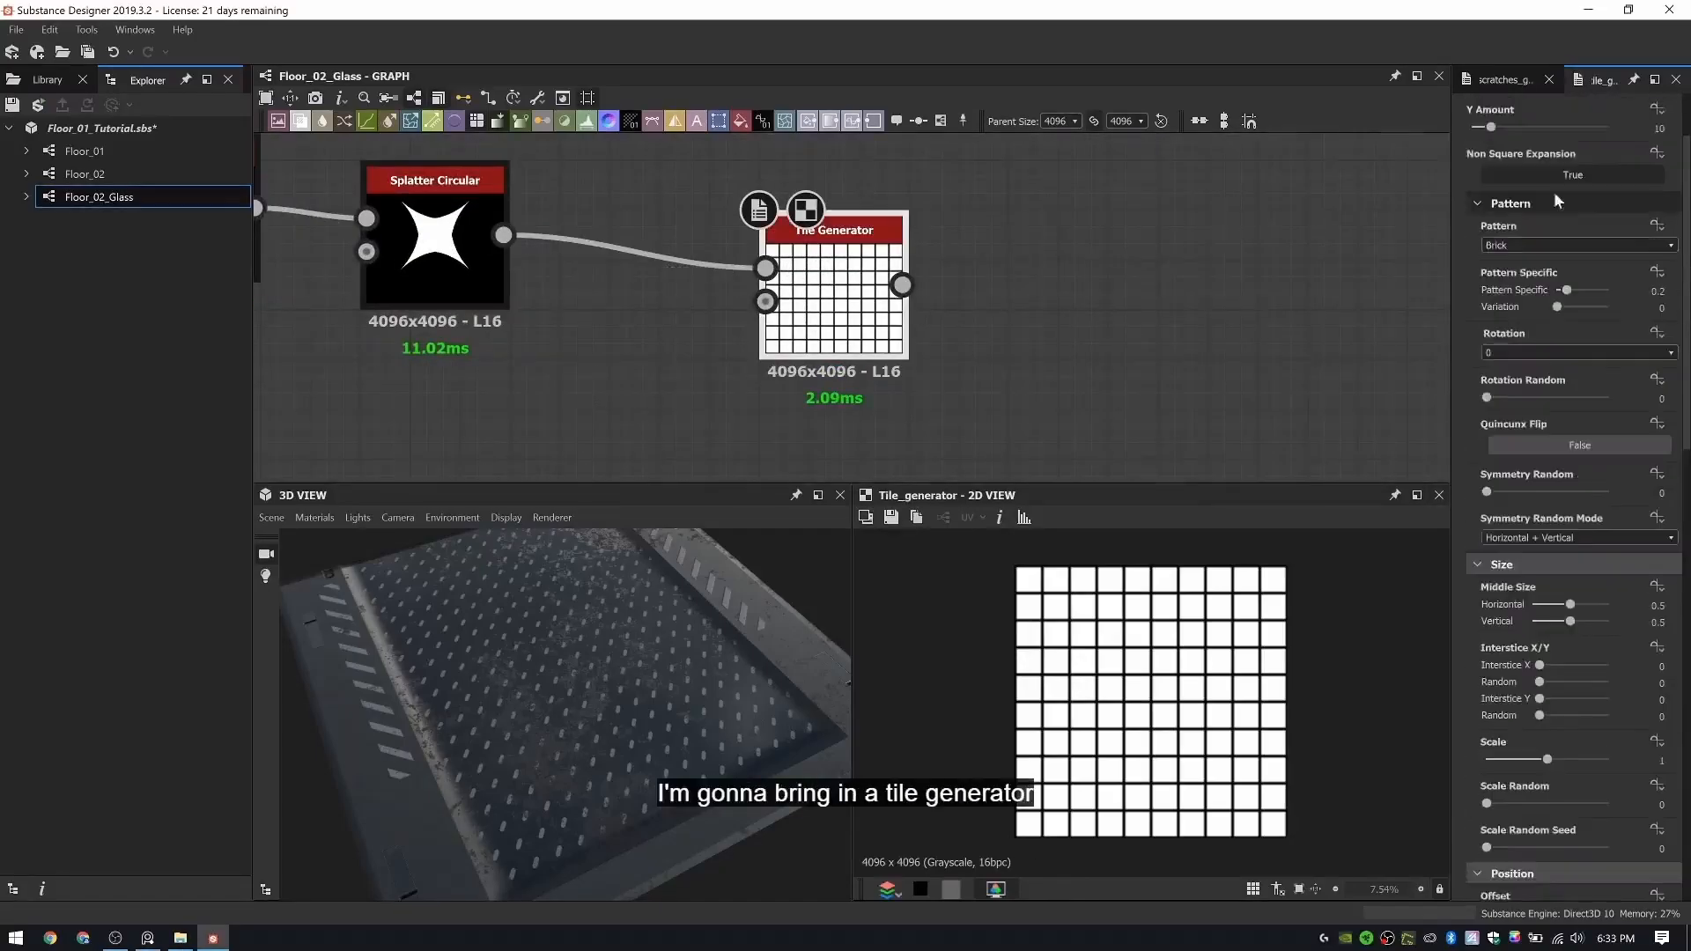
left_click(1547, 246)
left_click(1540, 262)
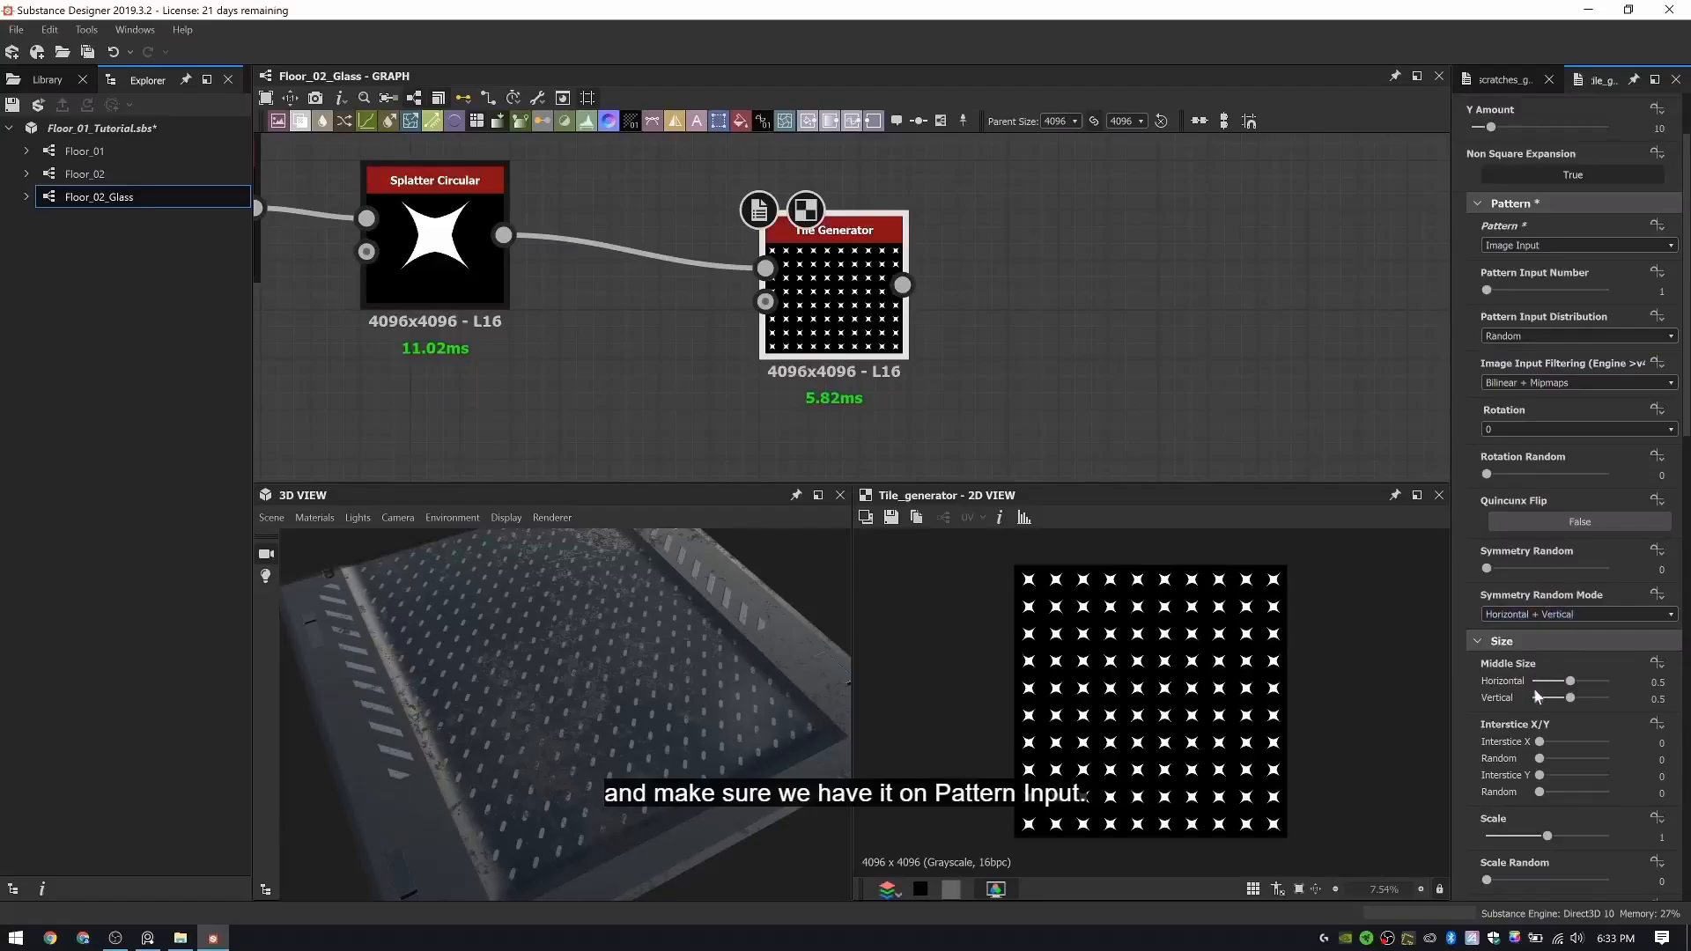
- Set the Tile Generator's X Amount and Y Amount to 16 and reduce its Scale to about 0.42
scroll(1557, 376, "up", 2)
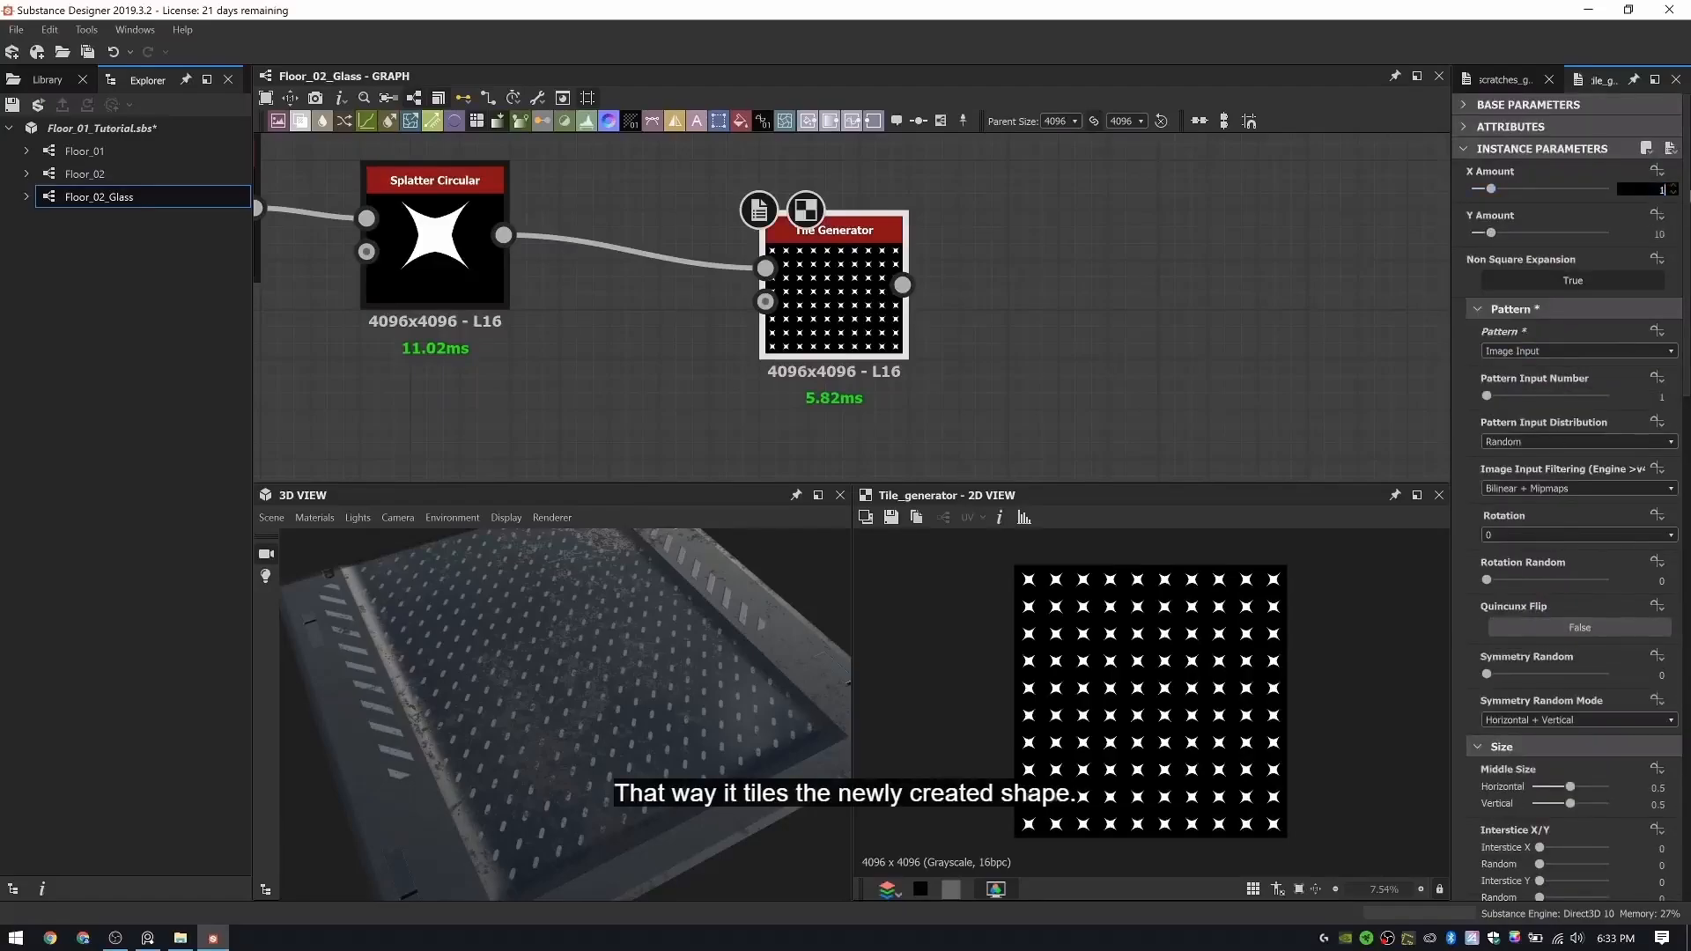
type("16")
key("Tab")
type("16")
key("Return")
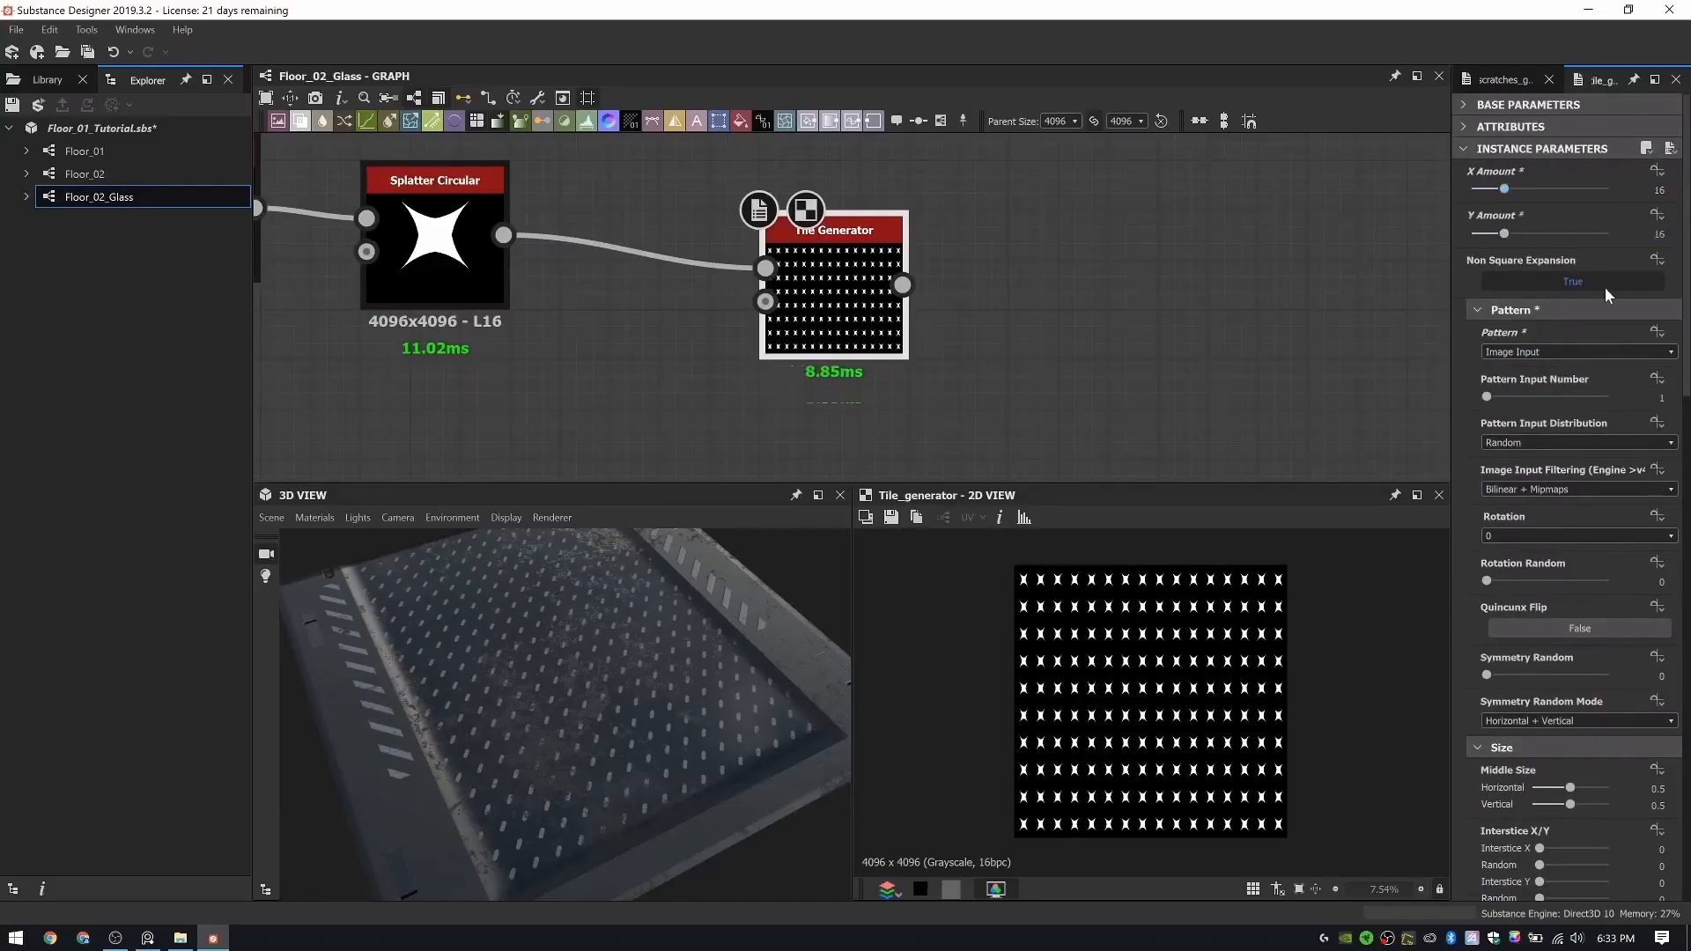
scroll(1591, 544, "down", 5)
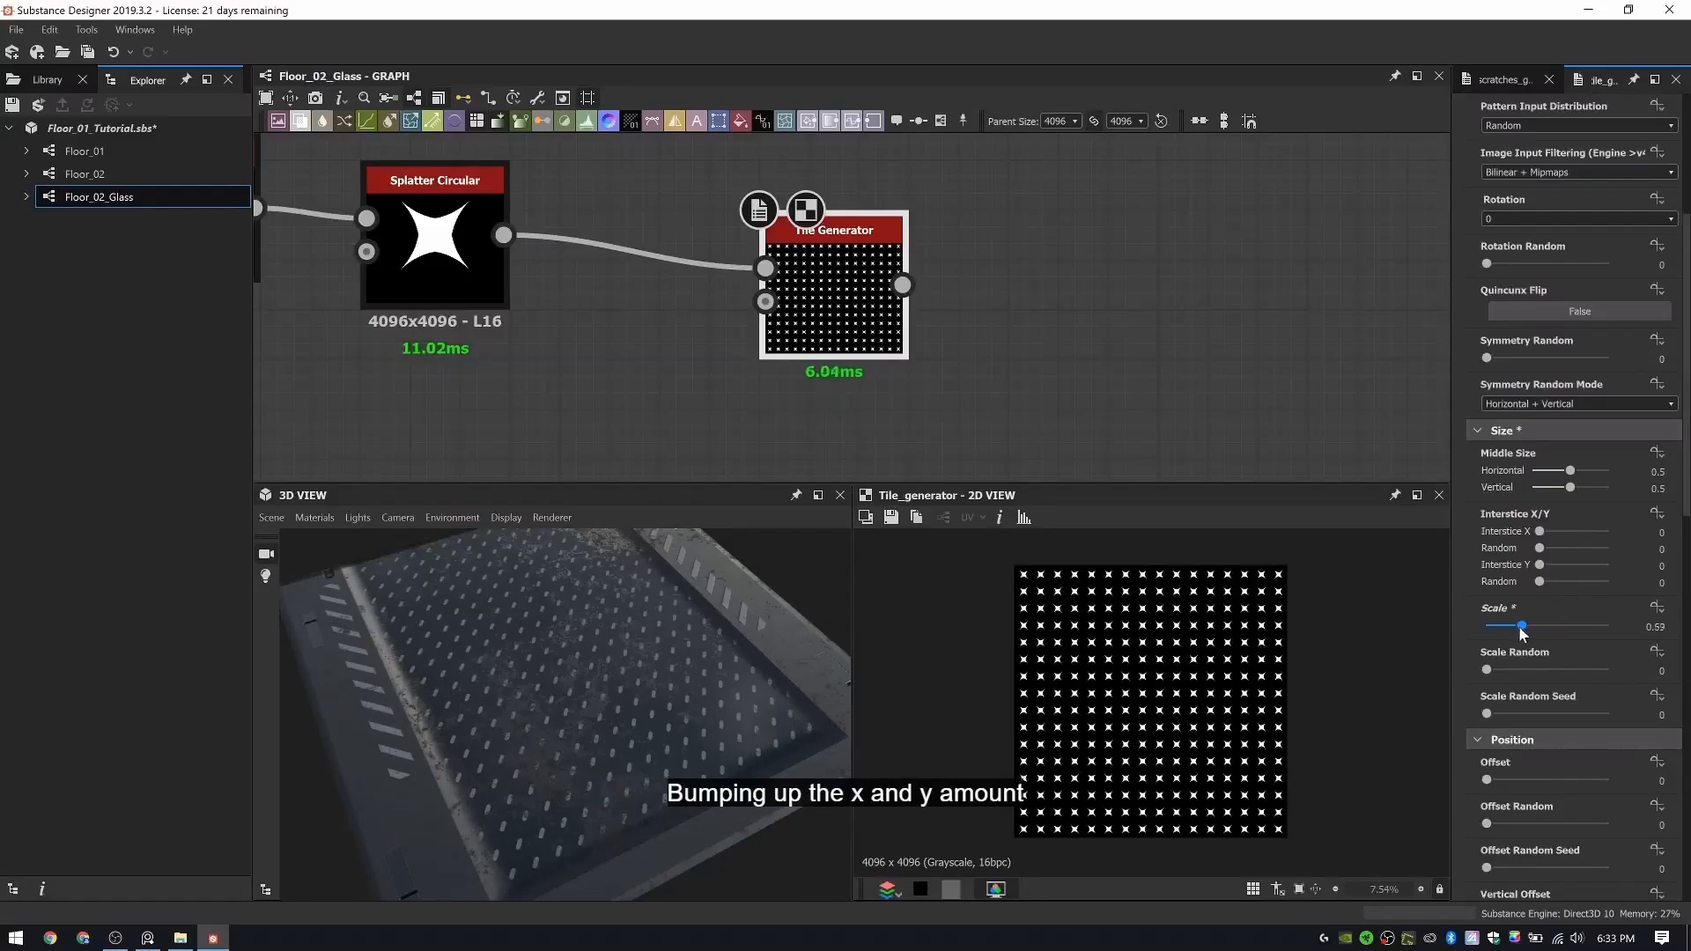
- Connect the Tile Generator's output to the mask input of the Blend between the Rubber Indent Color and Dirt Color frames
left_click(902, 284)
scroll(1040, 234, "down", 8)
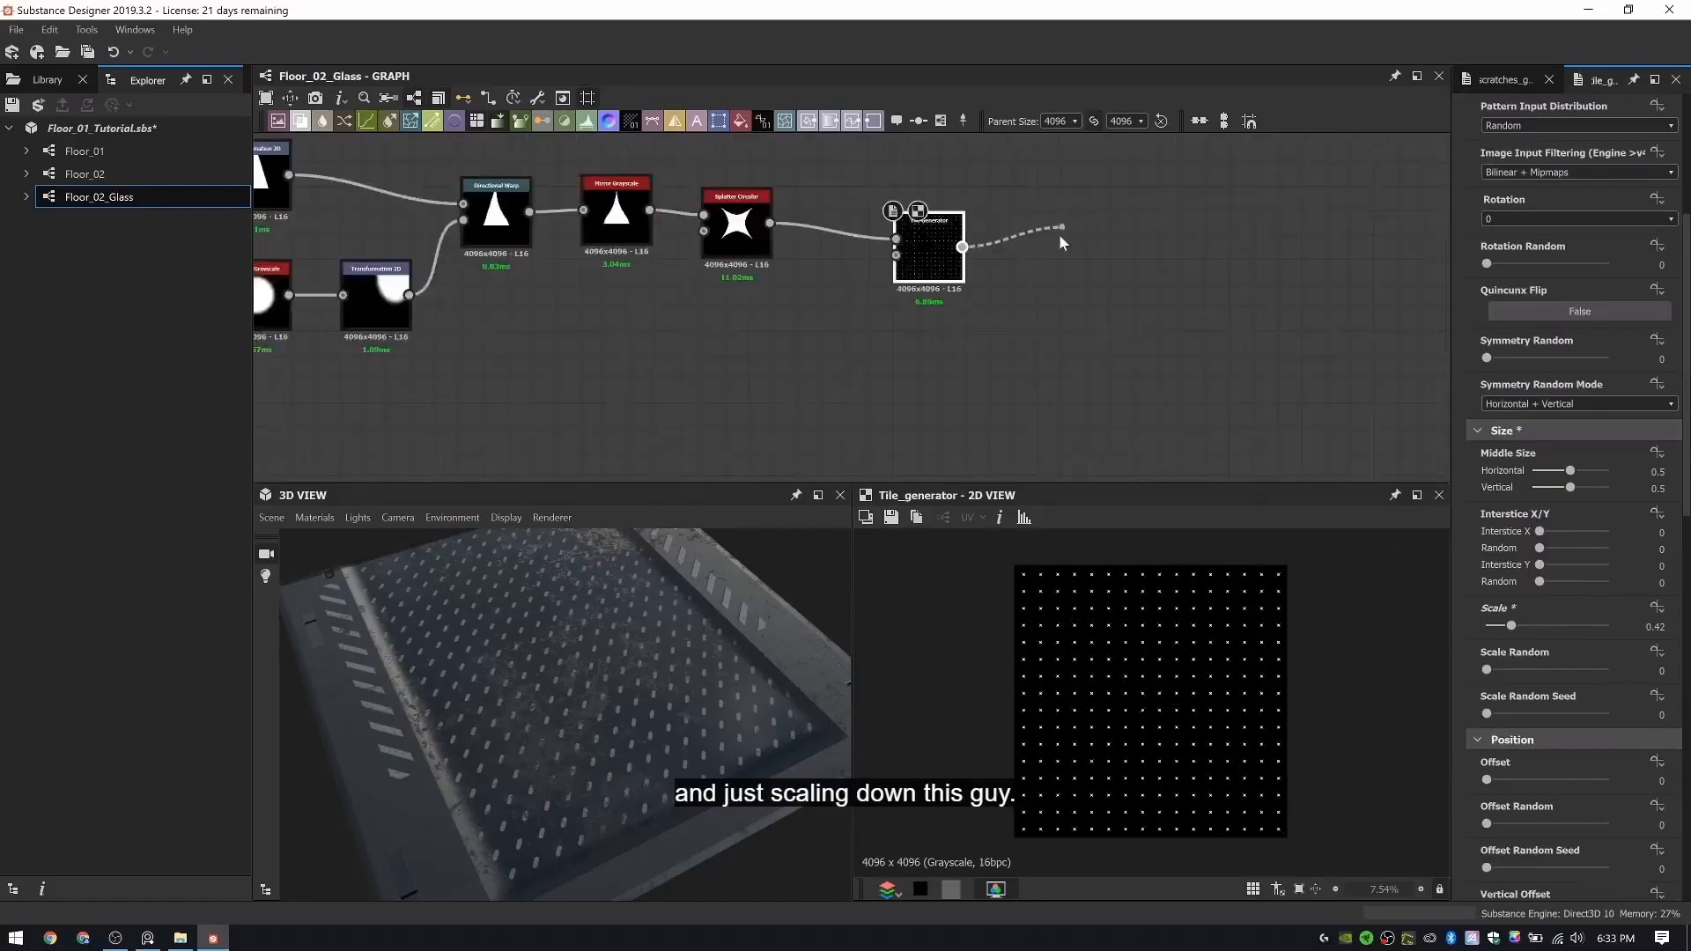
middle_click_drag(1050, 244, 985, 479)
scroll(991, 275, "down", 4)
middle_click_drag(990, 271, 1023, 372)
scroll(980, 391, "up", 6)
left_click(976, 393)
scroll(1049, 245, "down", 4)
middle_click_drag(1020, 205, 978, 423)
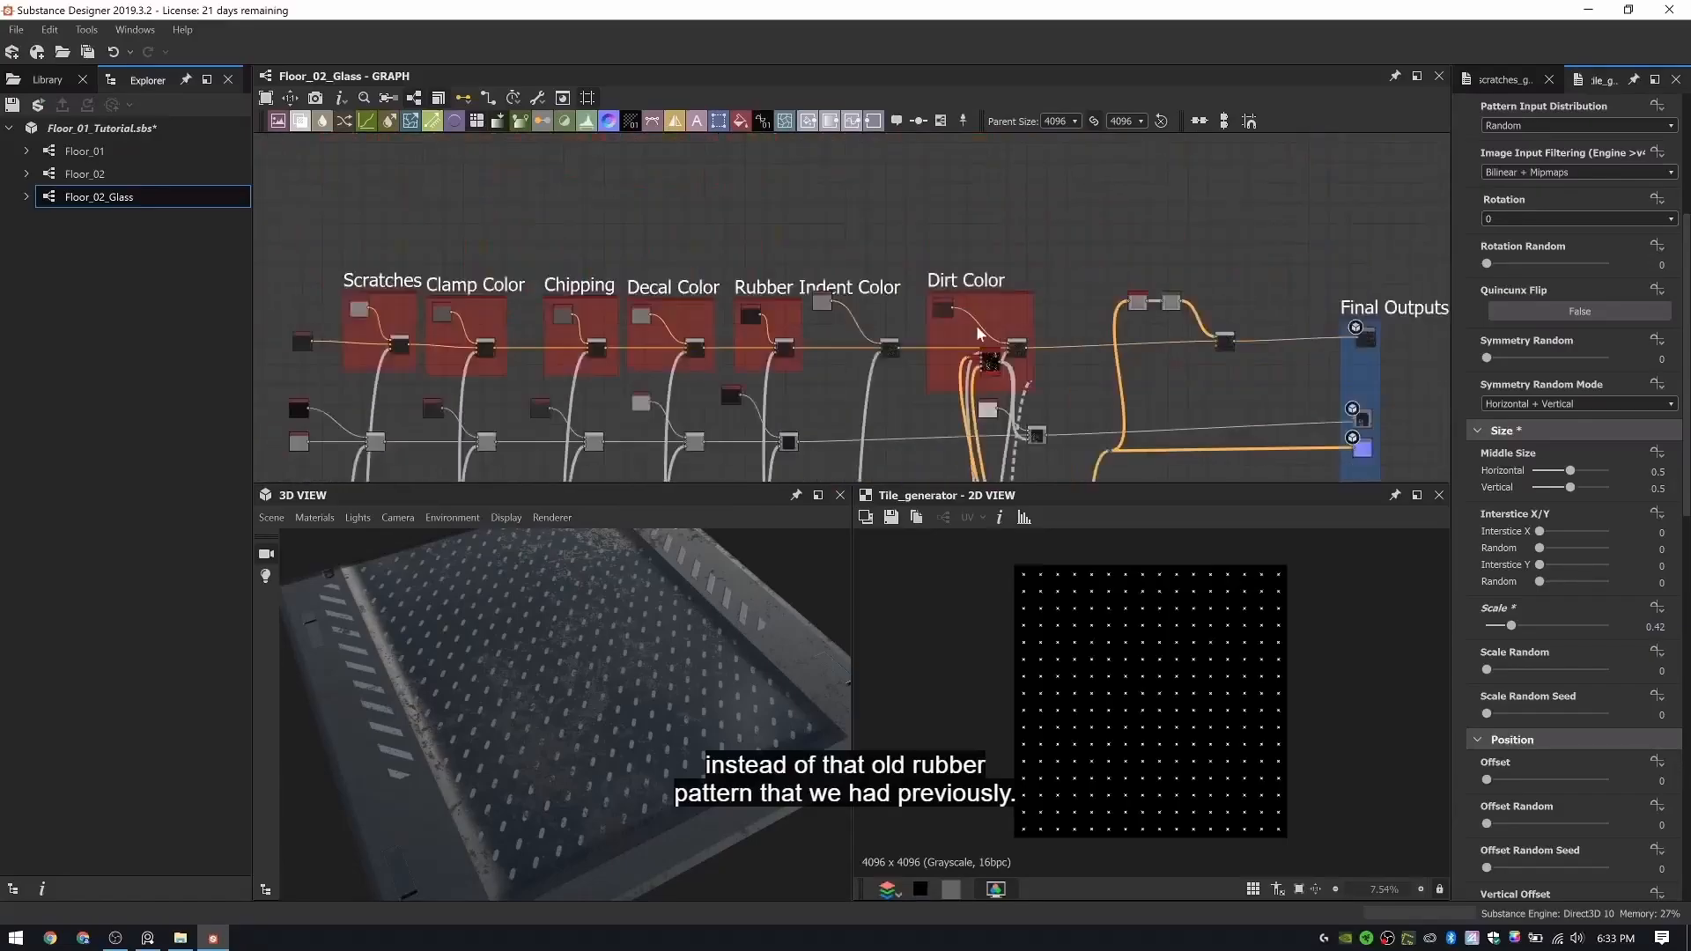
middle_click_drag(976, 326, 1043, 298)
scroll(960, 304, "up", 3)
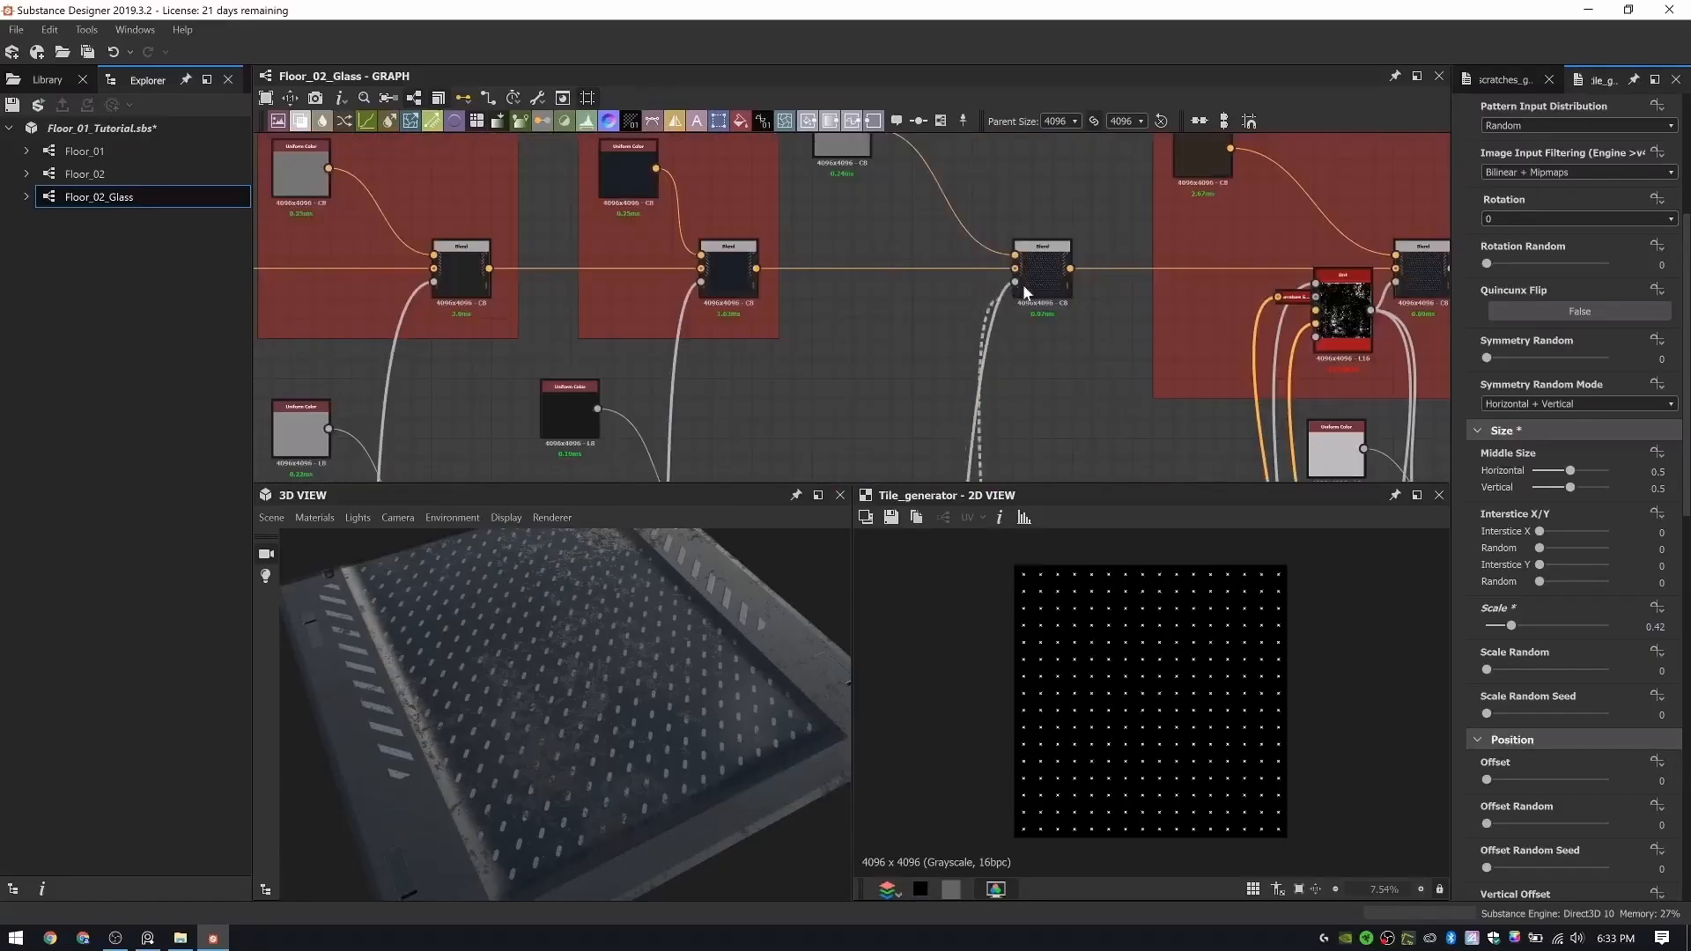
left_click_drag(614, 703, 598, 689)
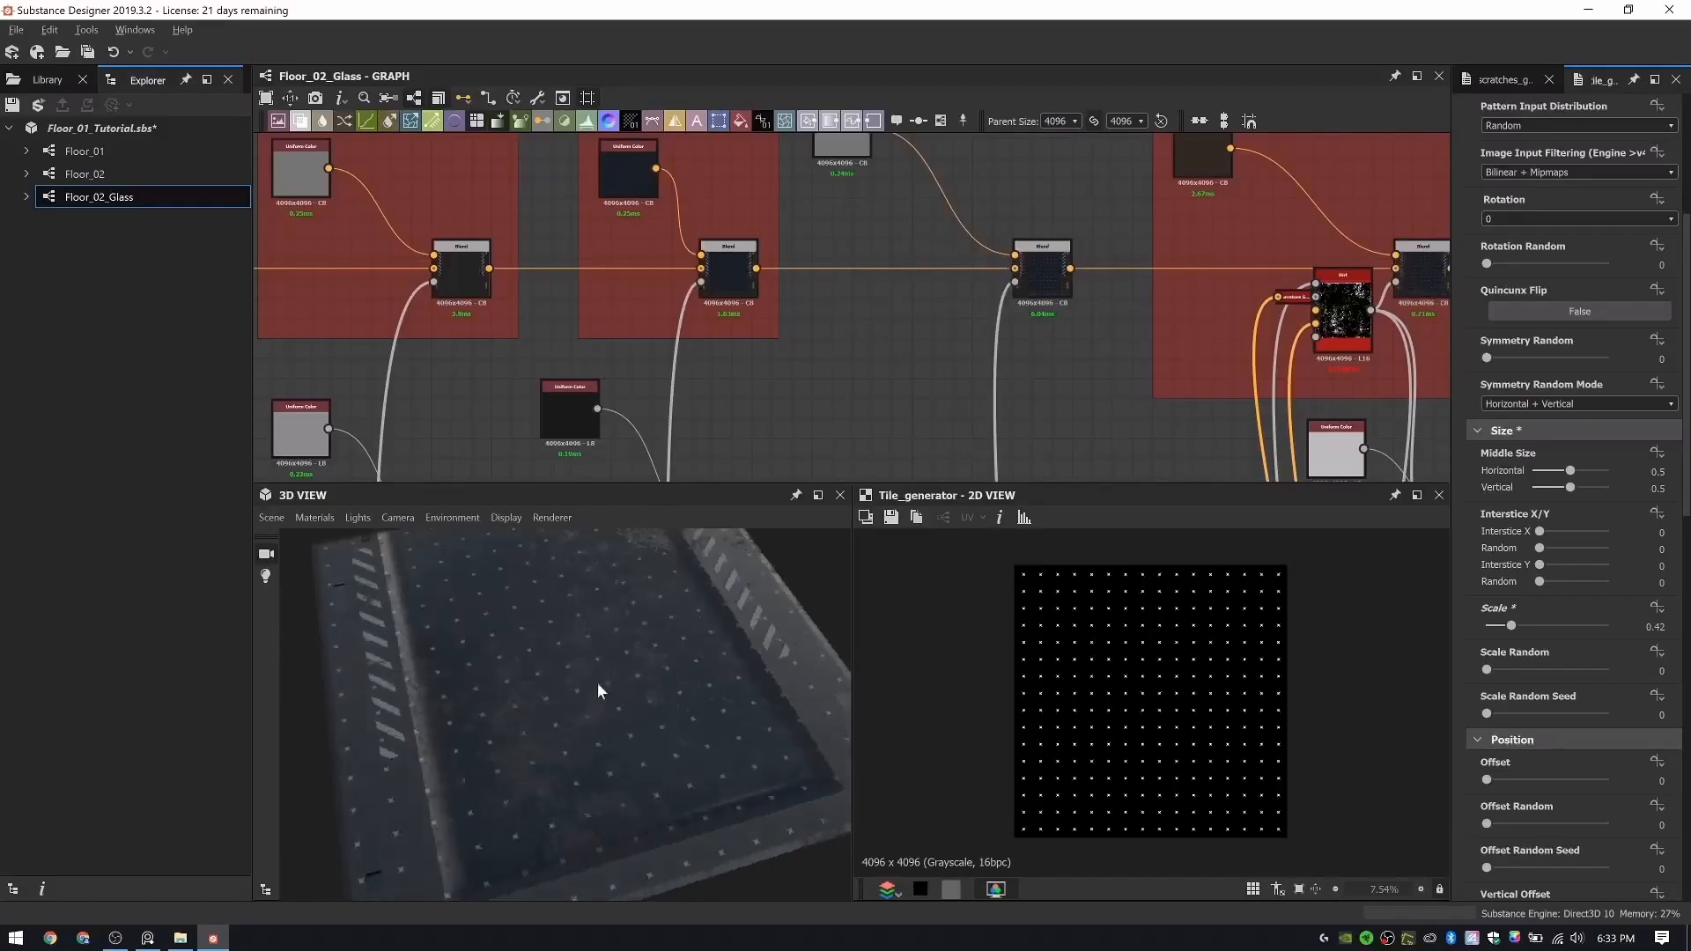
- Duplicate the Multiply Blend that masks the rubber pattern below the Rubber Pattern frame and place the copy beside it
scroll(967, 370, "down", 3)
middle_click_drag(969, 377, 973, 269)
scroll(963, 344, "down", 3)
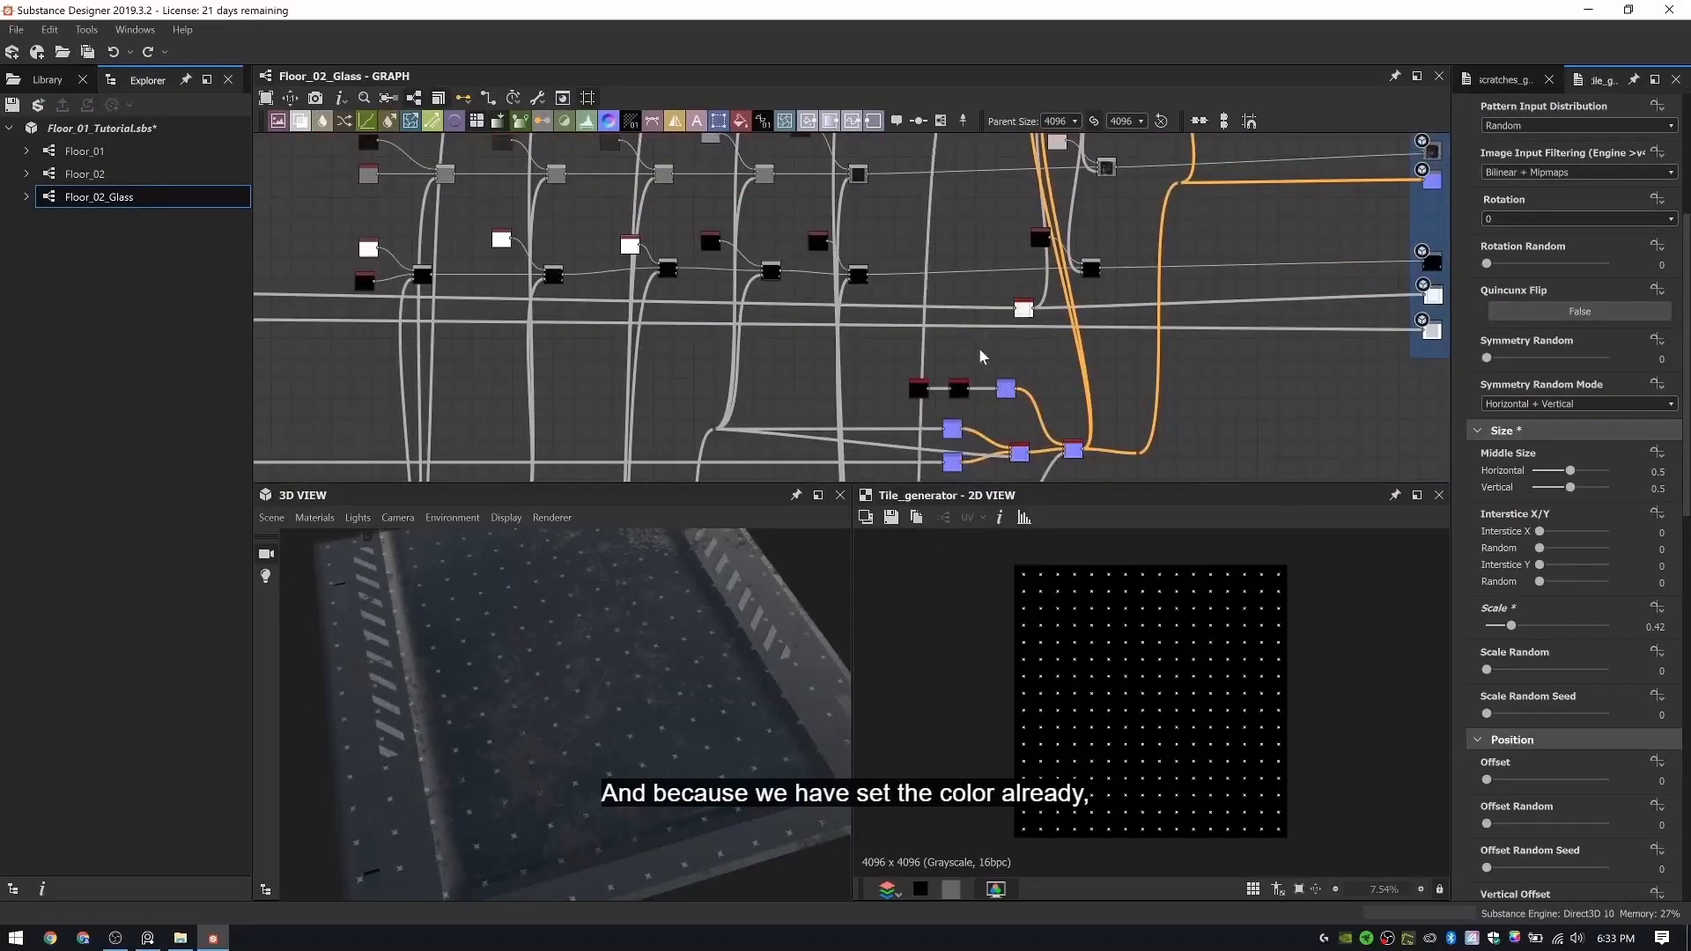
scroll(981, 351, "up", 1)
mouse_move(978, 205)
middle_mouse_down()
mouse_move(973, 352)
mouse_move(922, 192)
middle_mouse_up()
scroll(930, 203, "up", 4)
scroll(939, 189, "down", 4)
scroll(937, 235, "down", 3)
mouse_move(898, 472)
middle_mouse_down()
mouse_move(925, 302)
mouse_move(959, 225)
middle_mouse_up()
middle_click_drag(722, 322, 1110, 343)
middle_click_drag(529, 331, 876, 354)
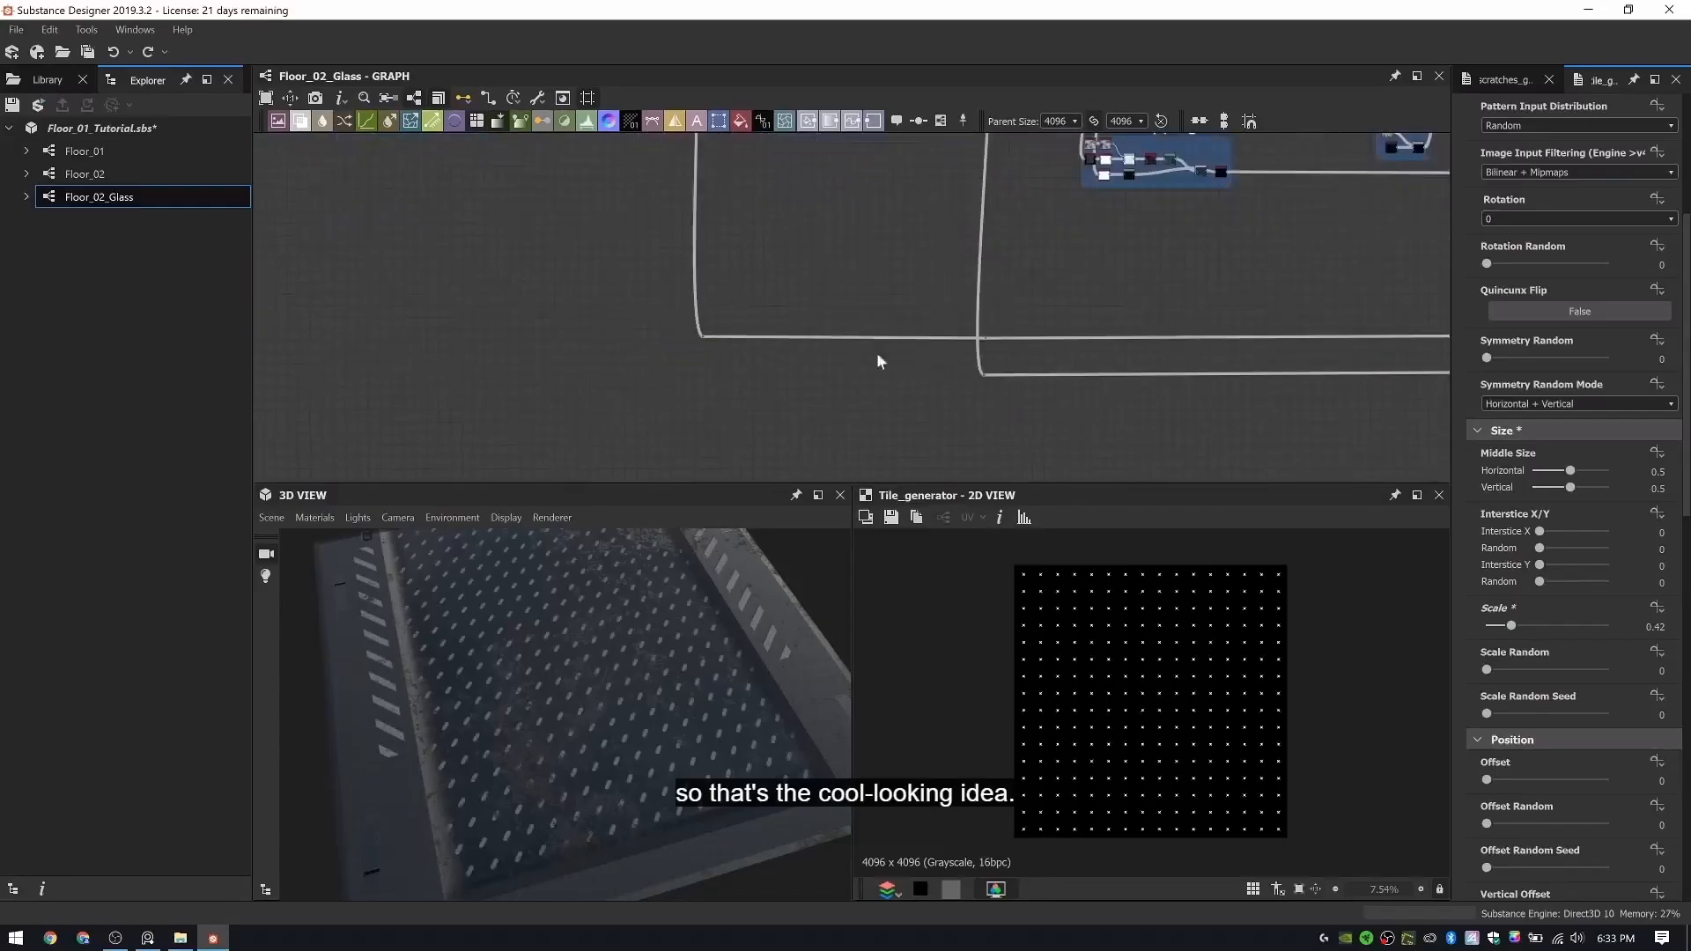
middle_click_drag(976, 219, 899, 527)
scroll(888, 292, "up", 5)
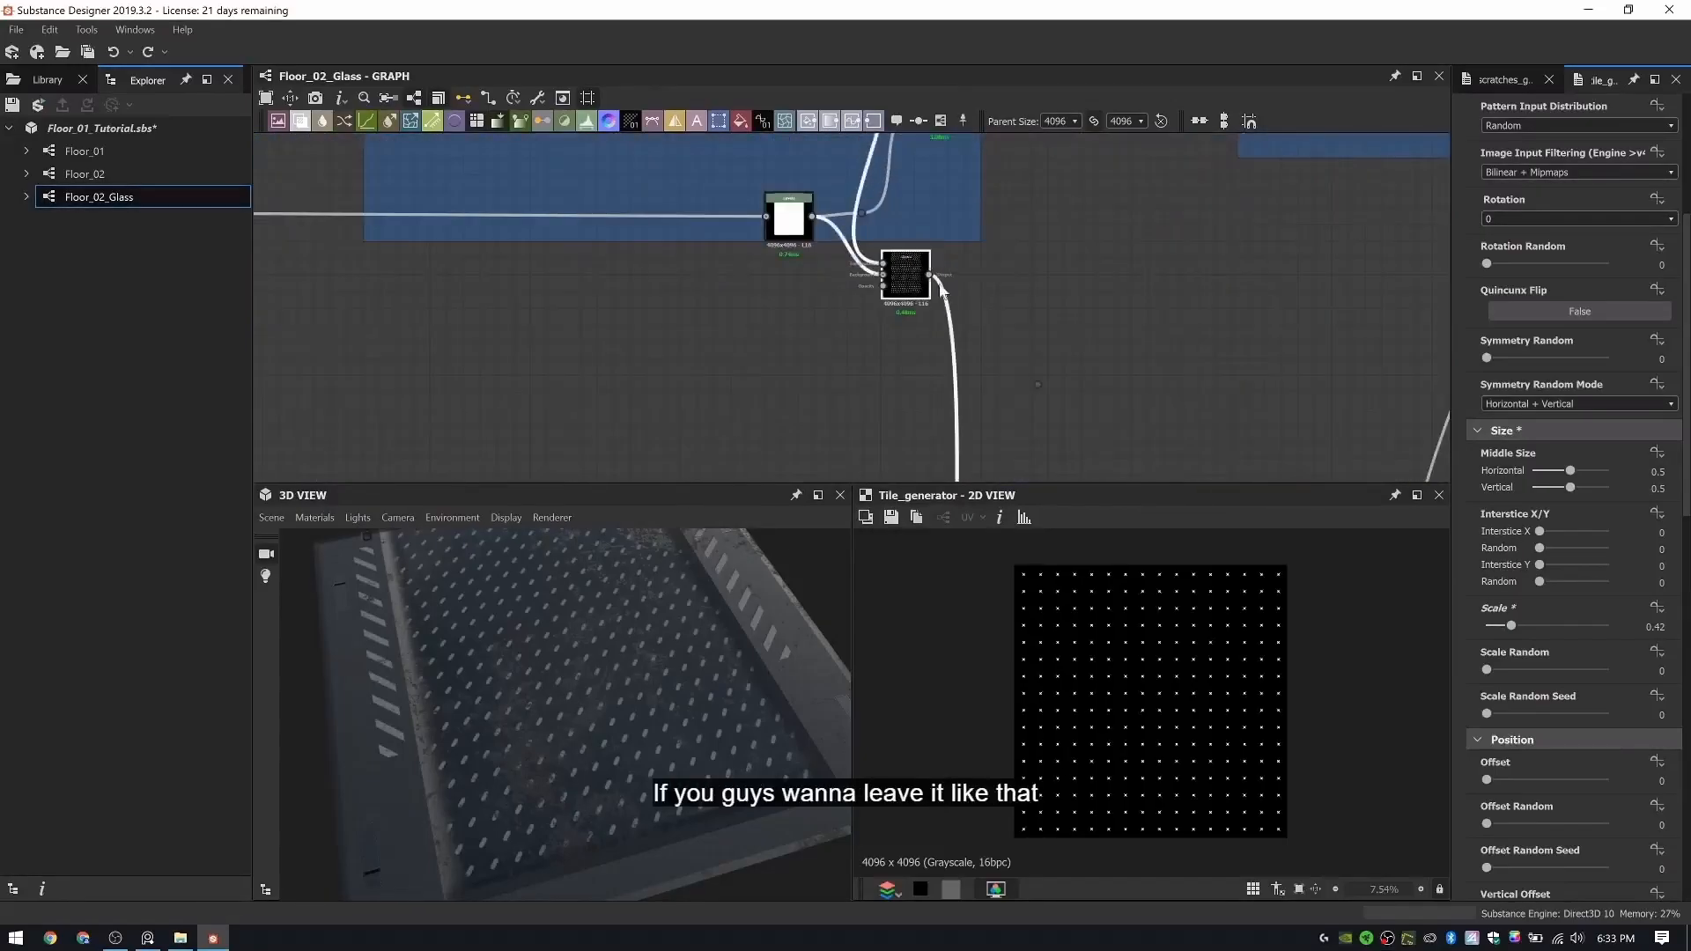
scroll(949, 283, "up", 2)
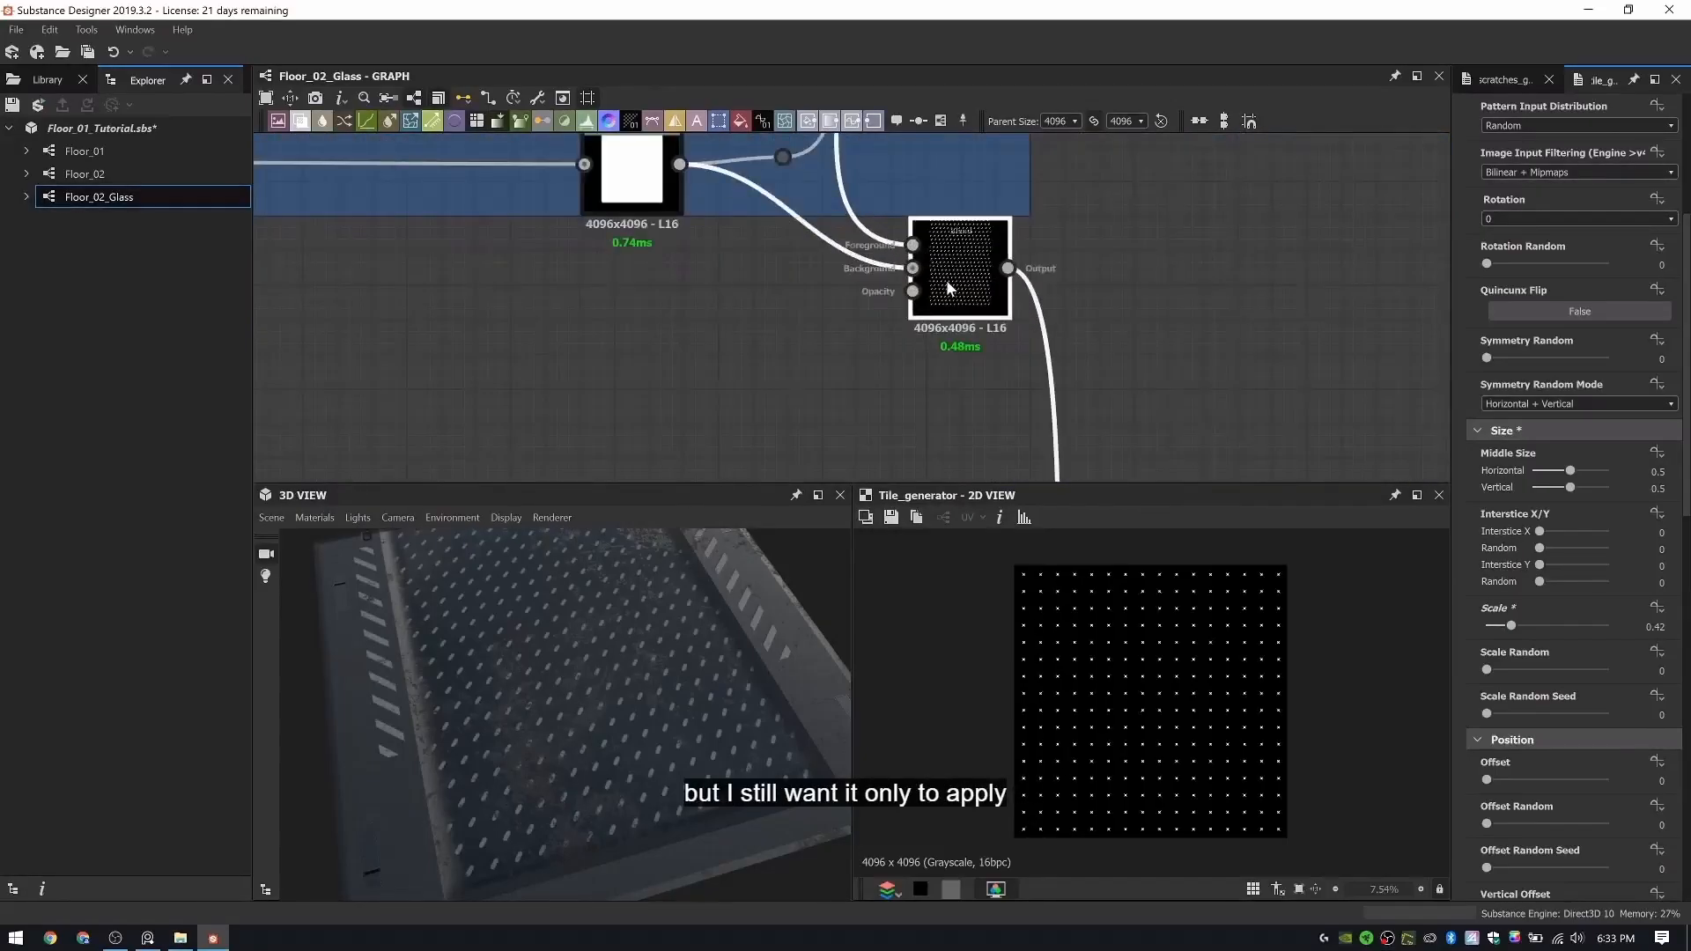
scroll(946, 279, "down", 4)
scroll(982, 329, "up", 4)
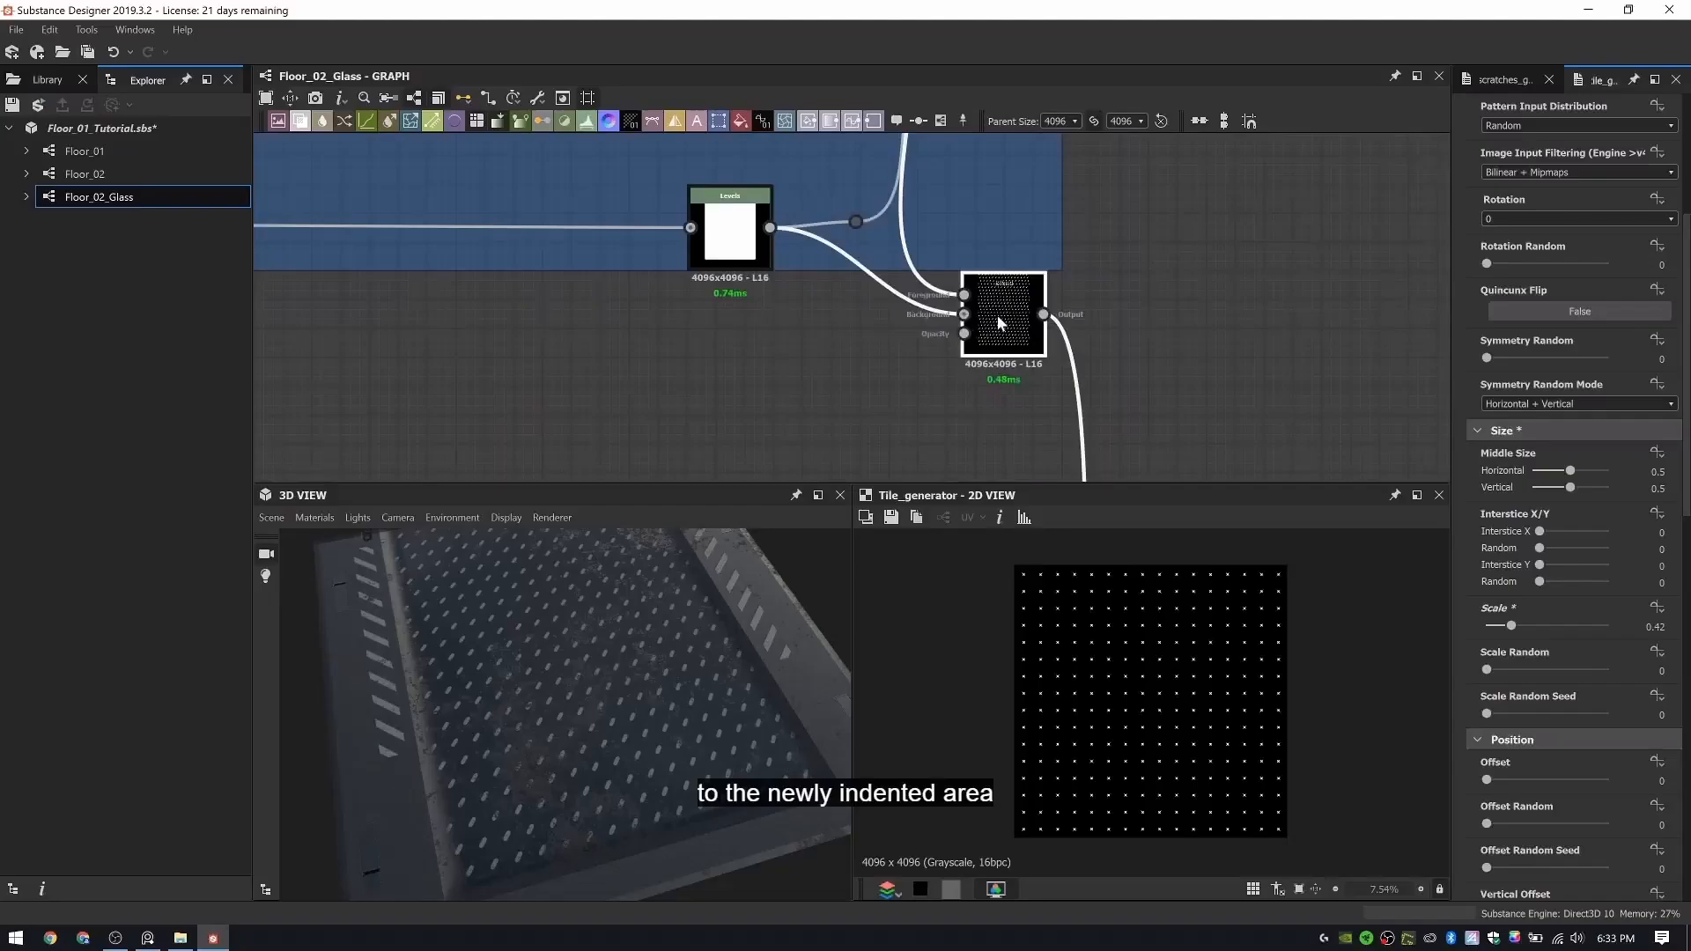
key("ctrl+d")
left_click_drag(846, 330, 1250, 388)
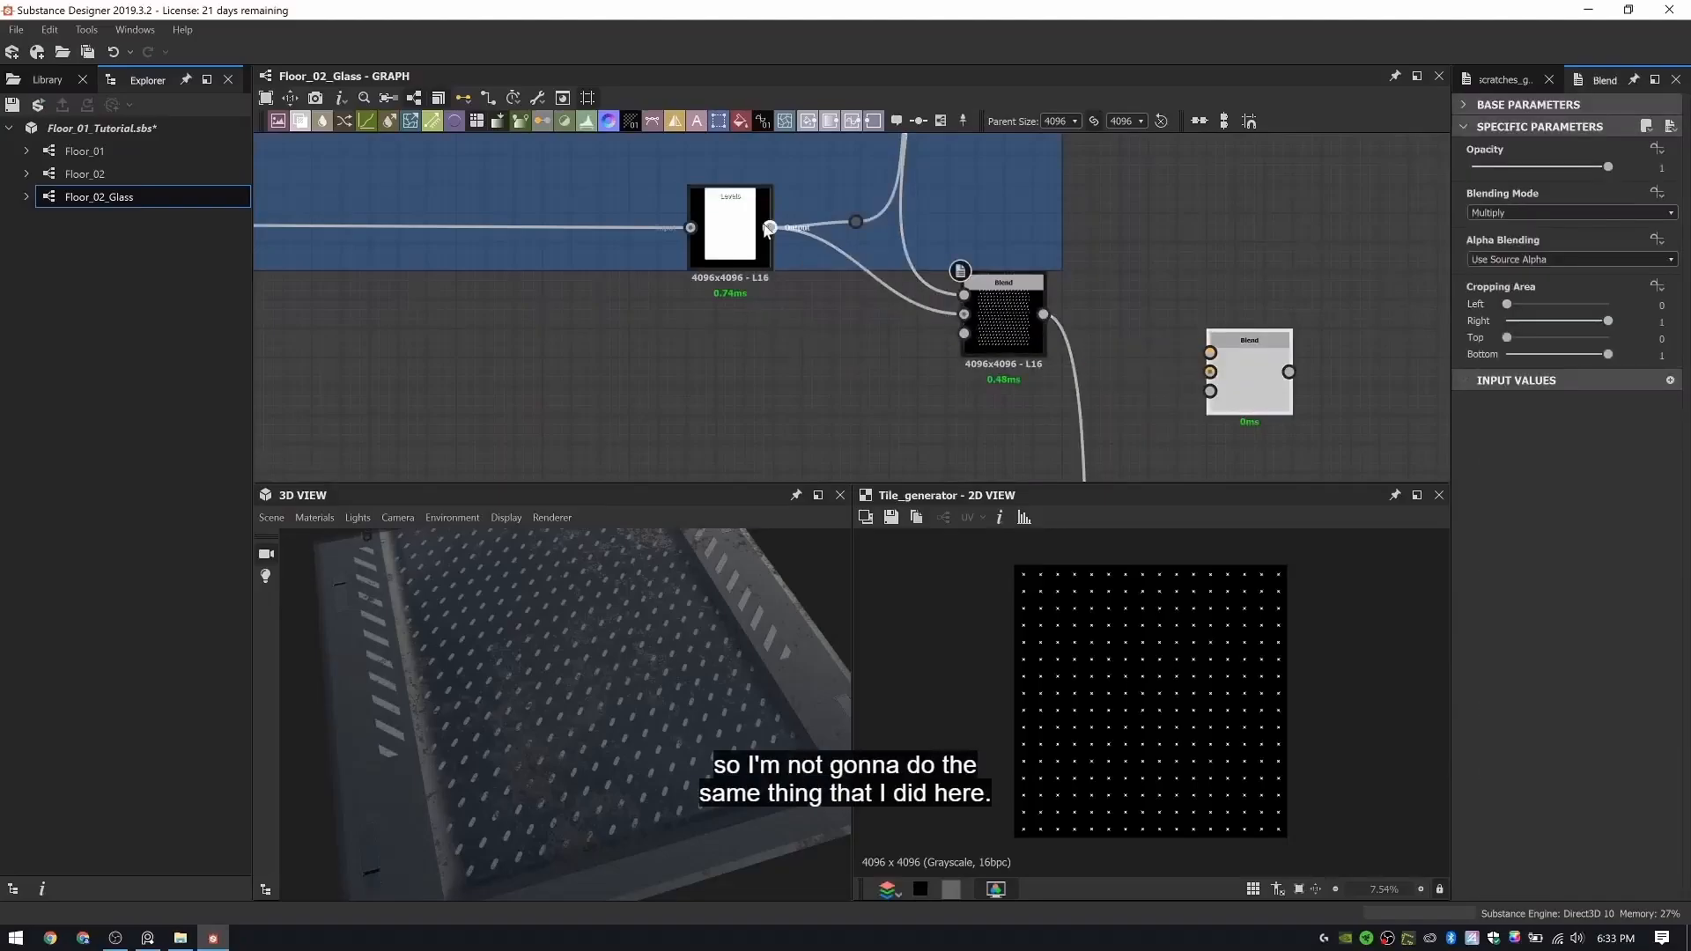
- Connect the panel-area Levels output to the duplicated Blend's Background and move that Blend beside the star pattern nodes
left_click_drag(769, 228, 937, 379)
scroll(934, 377, "down", 10)
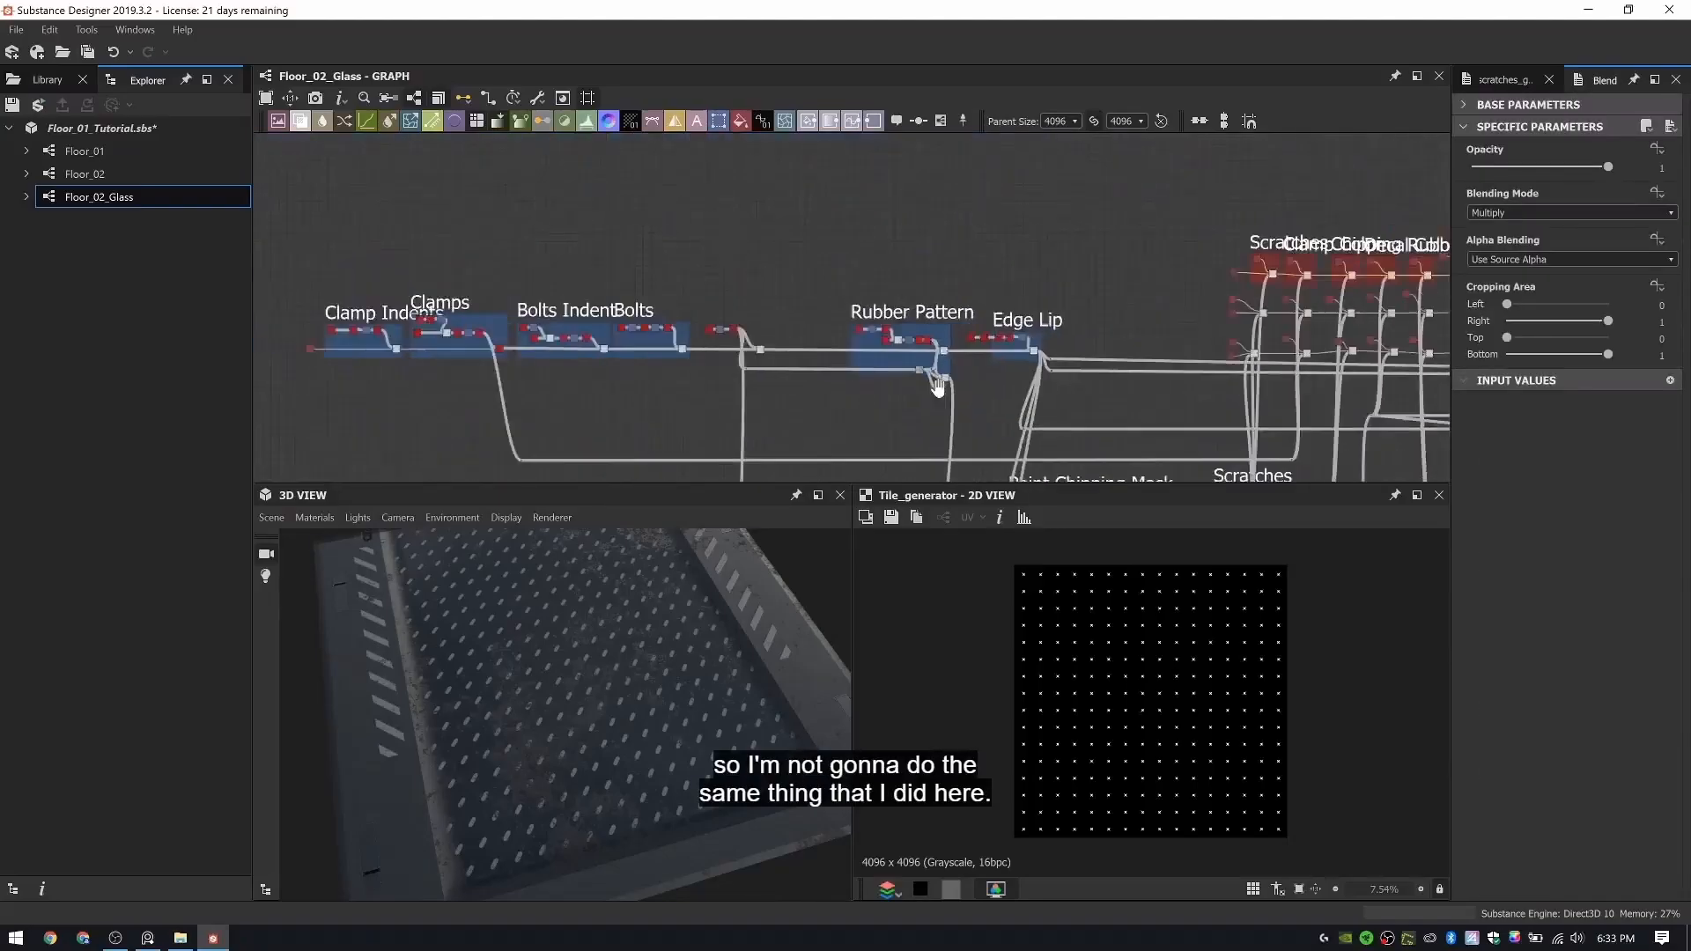
middle_click_drag(937, 379, 868, 145)
left_click_drag(937, 379, 1403, 441)
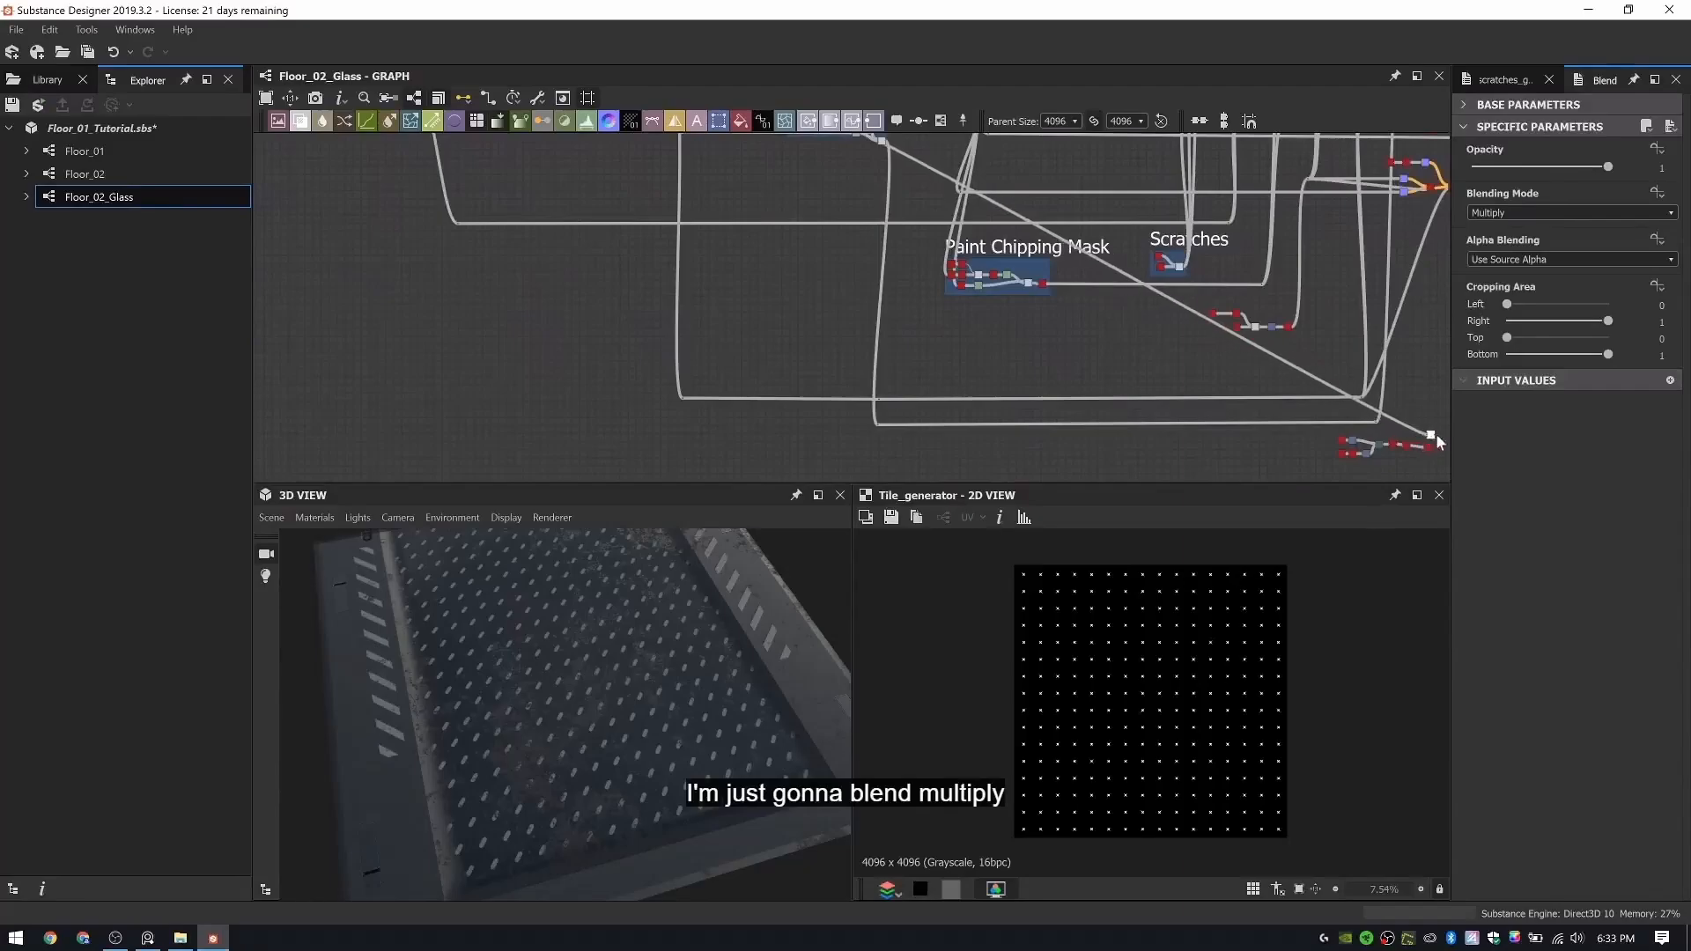
- Insert a Dot node on the long connection to the duplicated Blend and route the wire beneath the graph
scroll(1431, 434, "up", 4)
left_click(1213, 323, "alt")
left_click_drag(1214, 323, 832, 372)
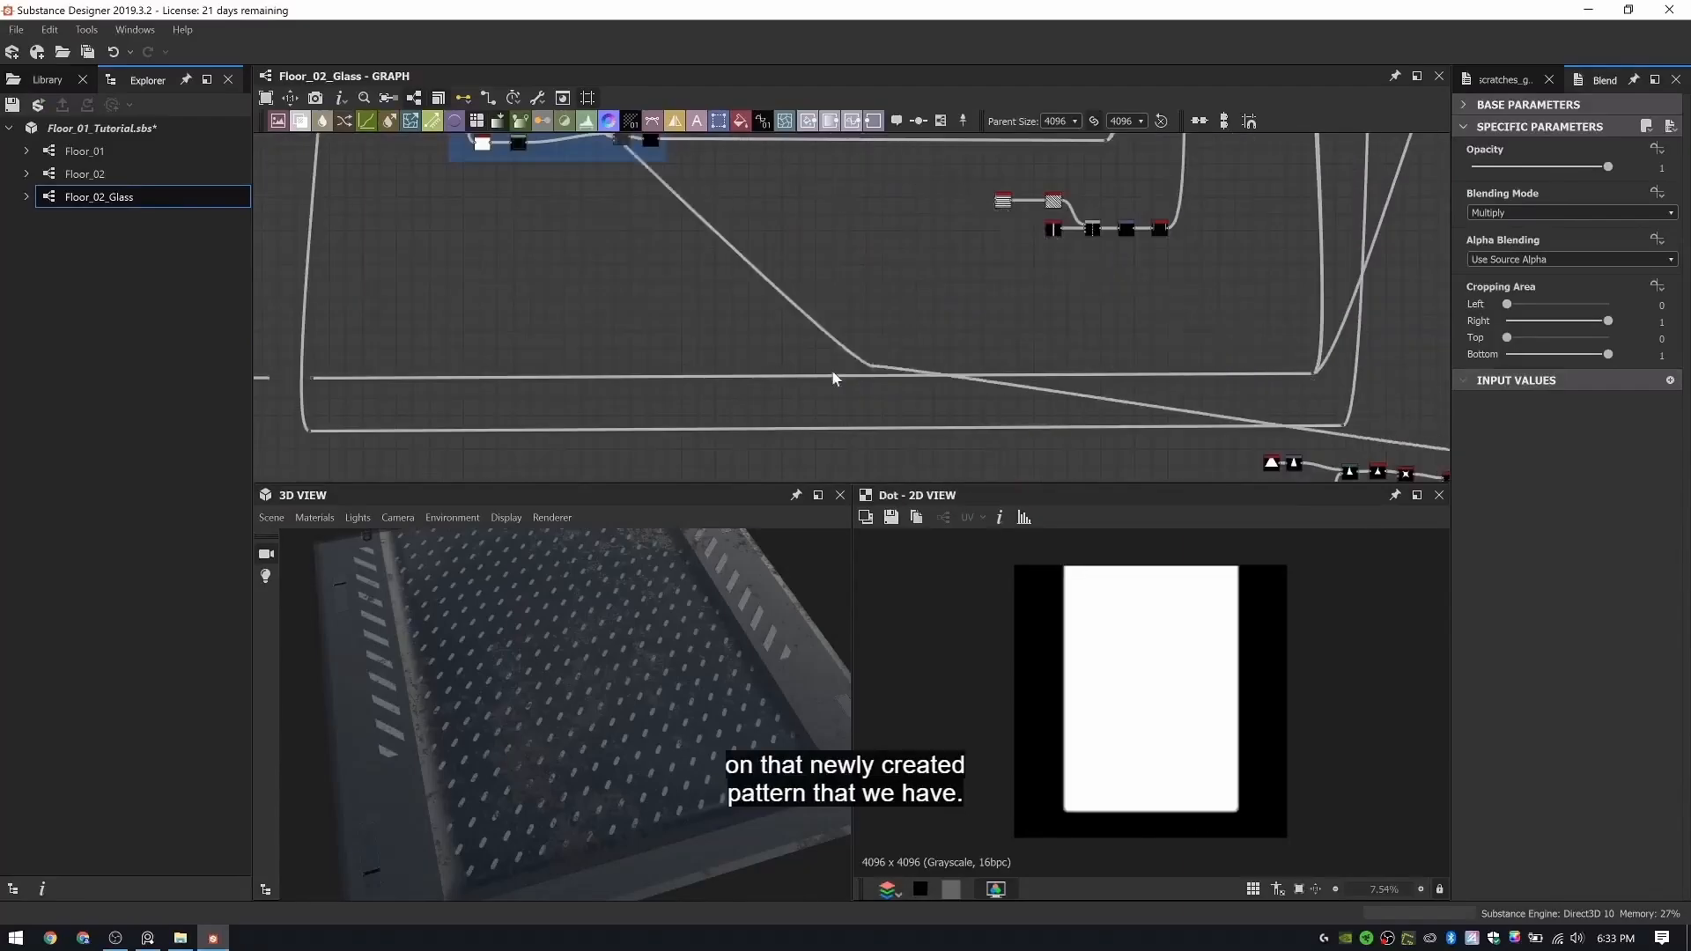
scroll(835, 378, "down", 3)
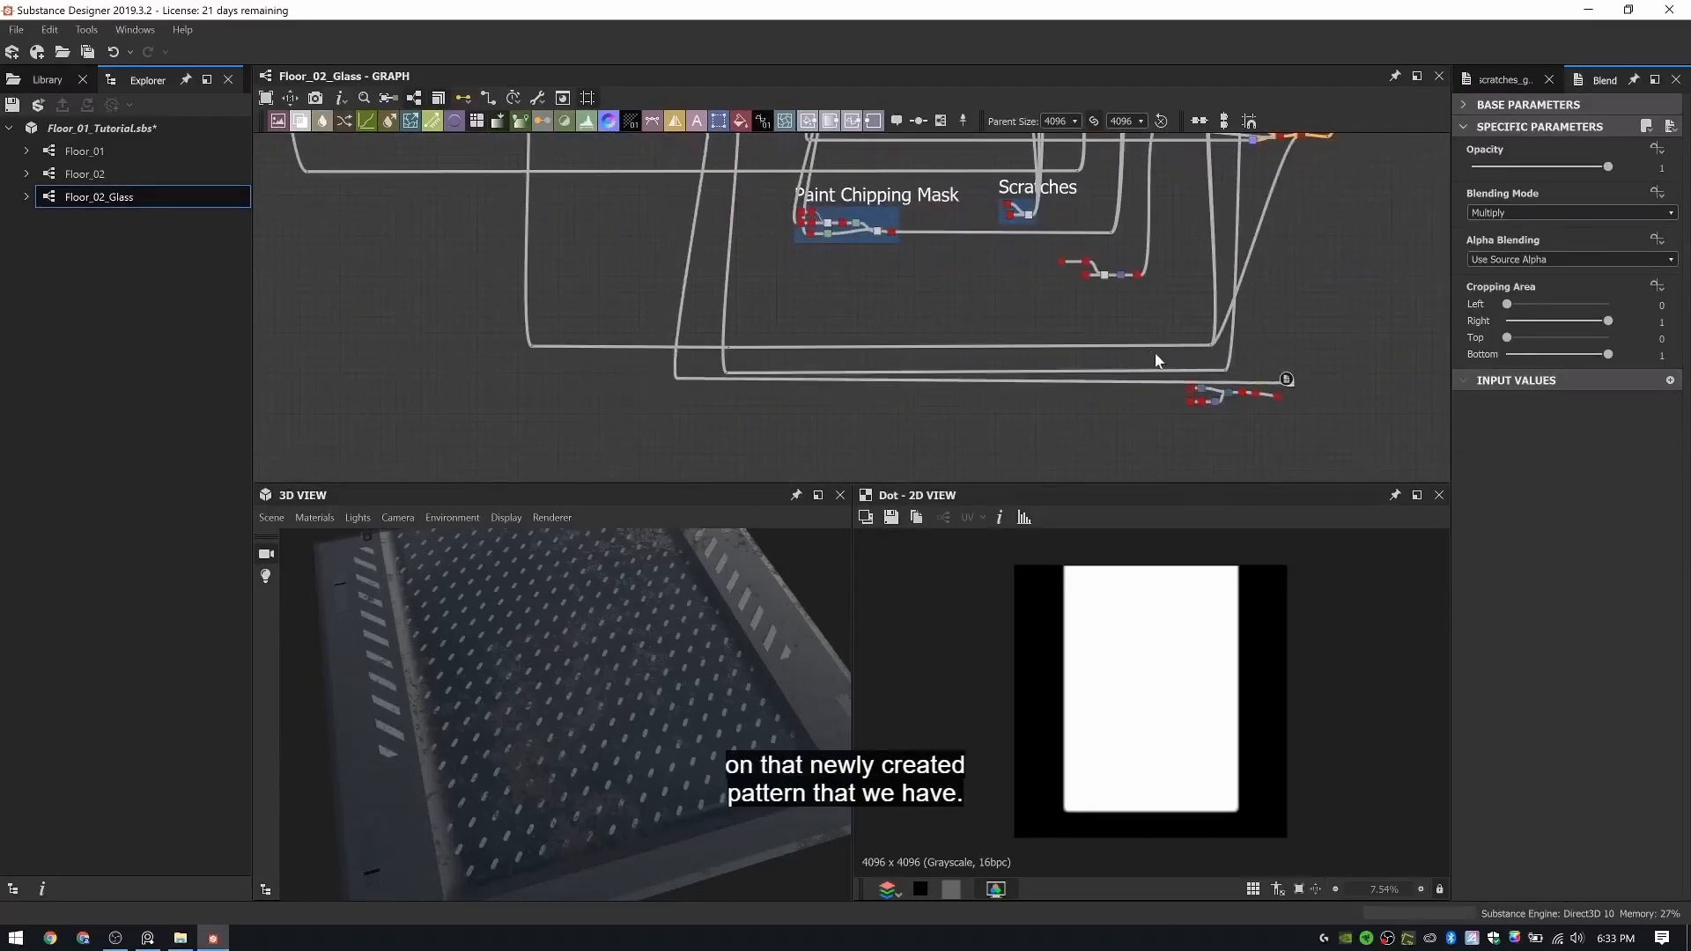
- Connect the Tile Generator to the duplicated Blend's Foreground and preview the masked star pattern in the 2D view
scroll(1084, 345, "up", 4)
middle_click_drag(1061, 341, 458, 146)
scroll(1088, 286, "up", 5)
middle_click_drag(1074, 272, 1099, 406)
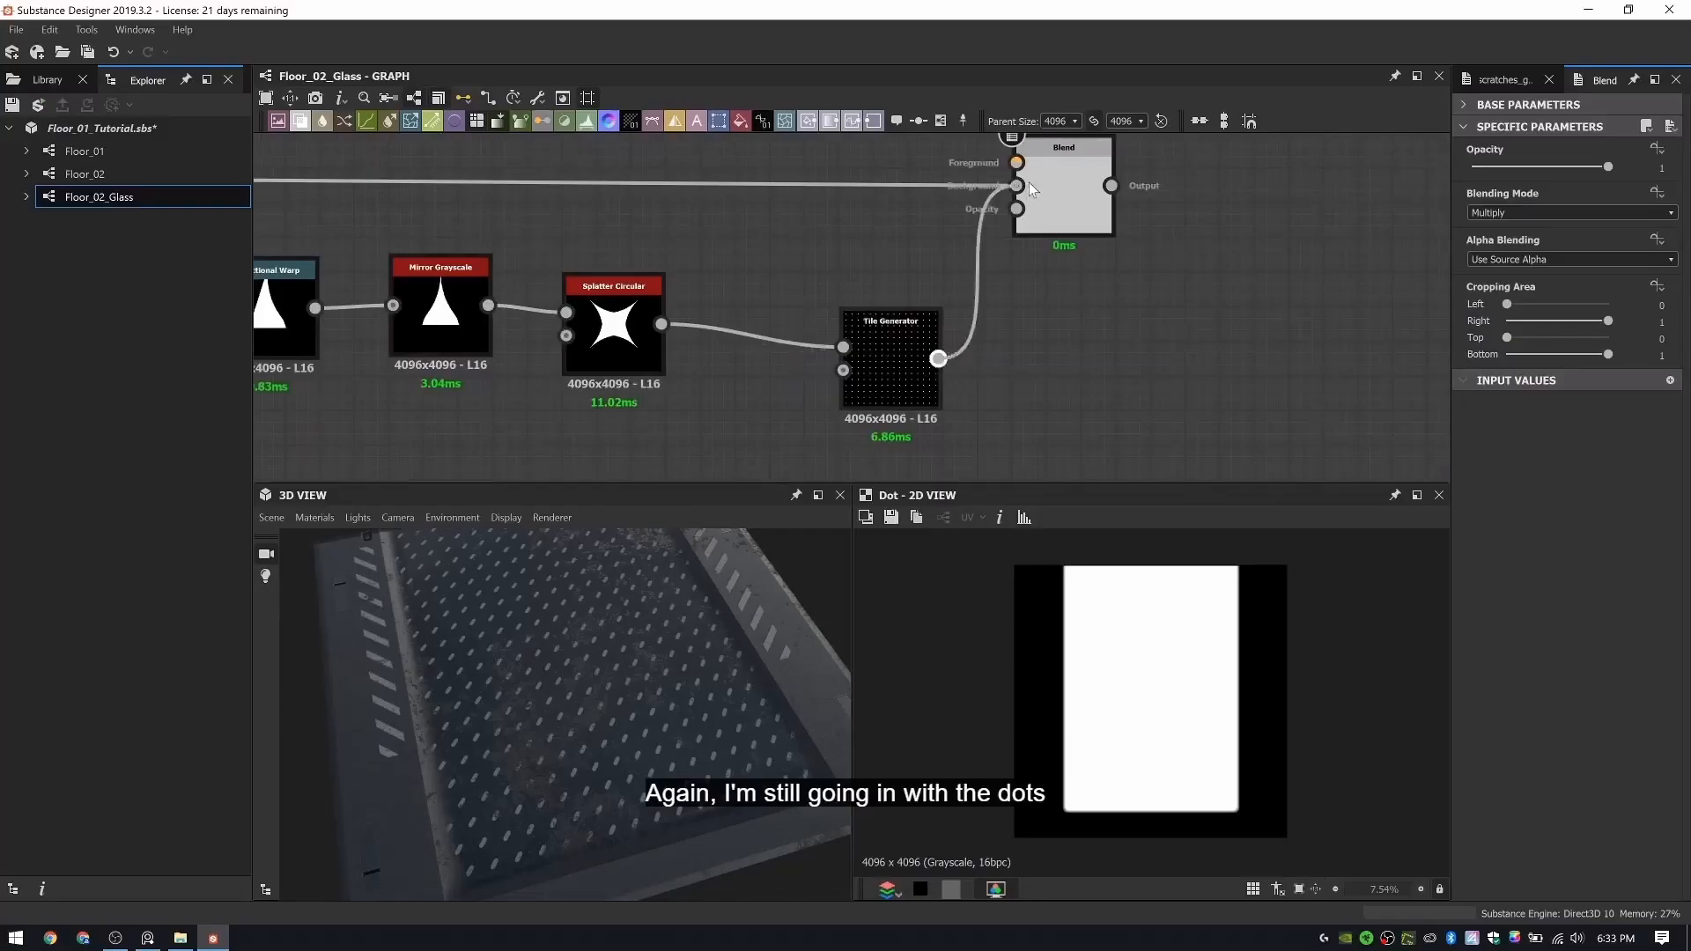
double_click(1060, 179)
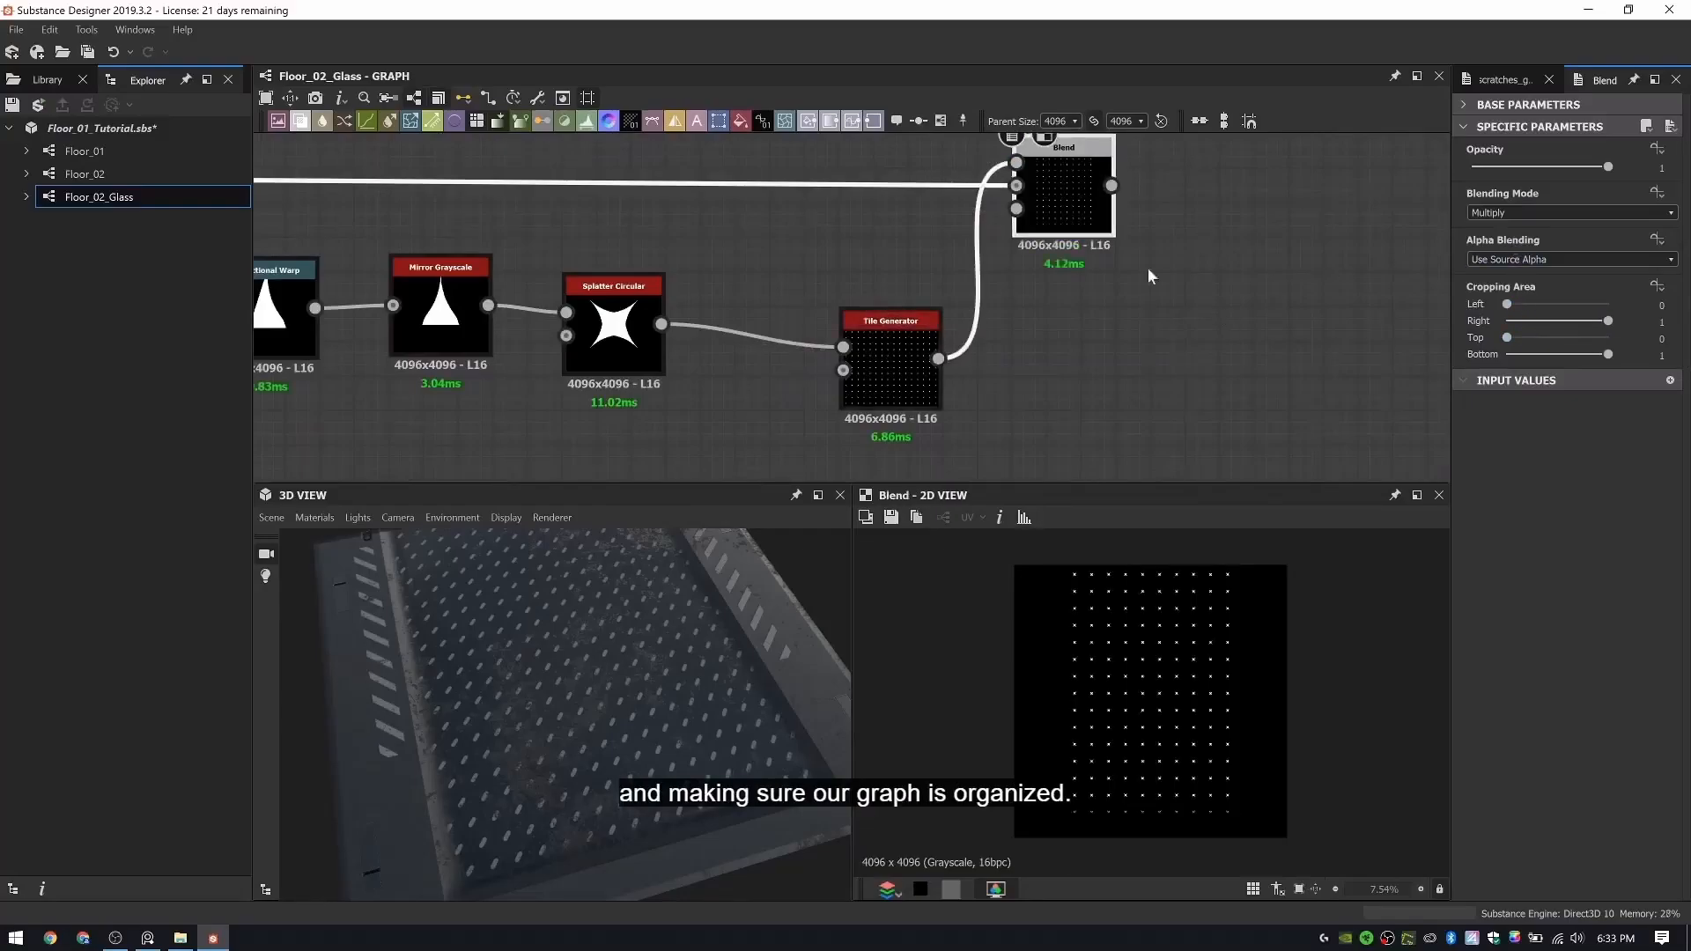
- Connect the masked star pattern's Blend output to the mask input of the color Blend between Rubber Indent Color and Dirt Color
scroll(1149, 276, "down", 3)
left_click_drag(1105, 282, 1133, 232)
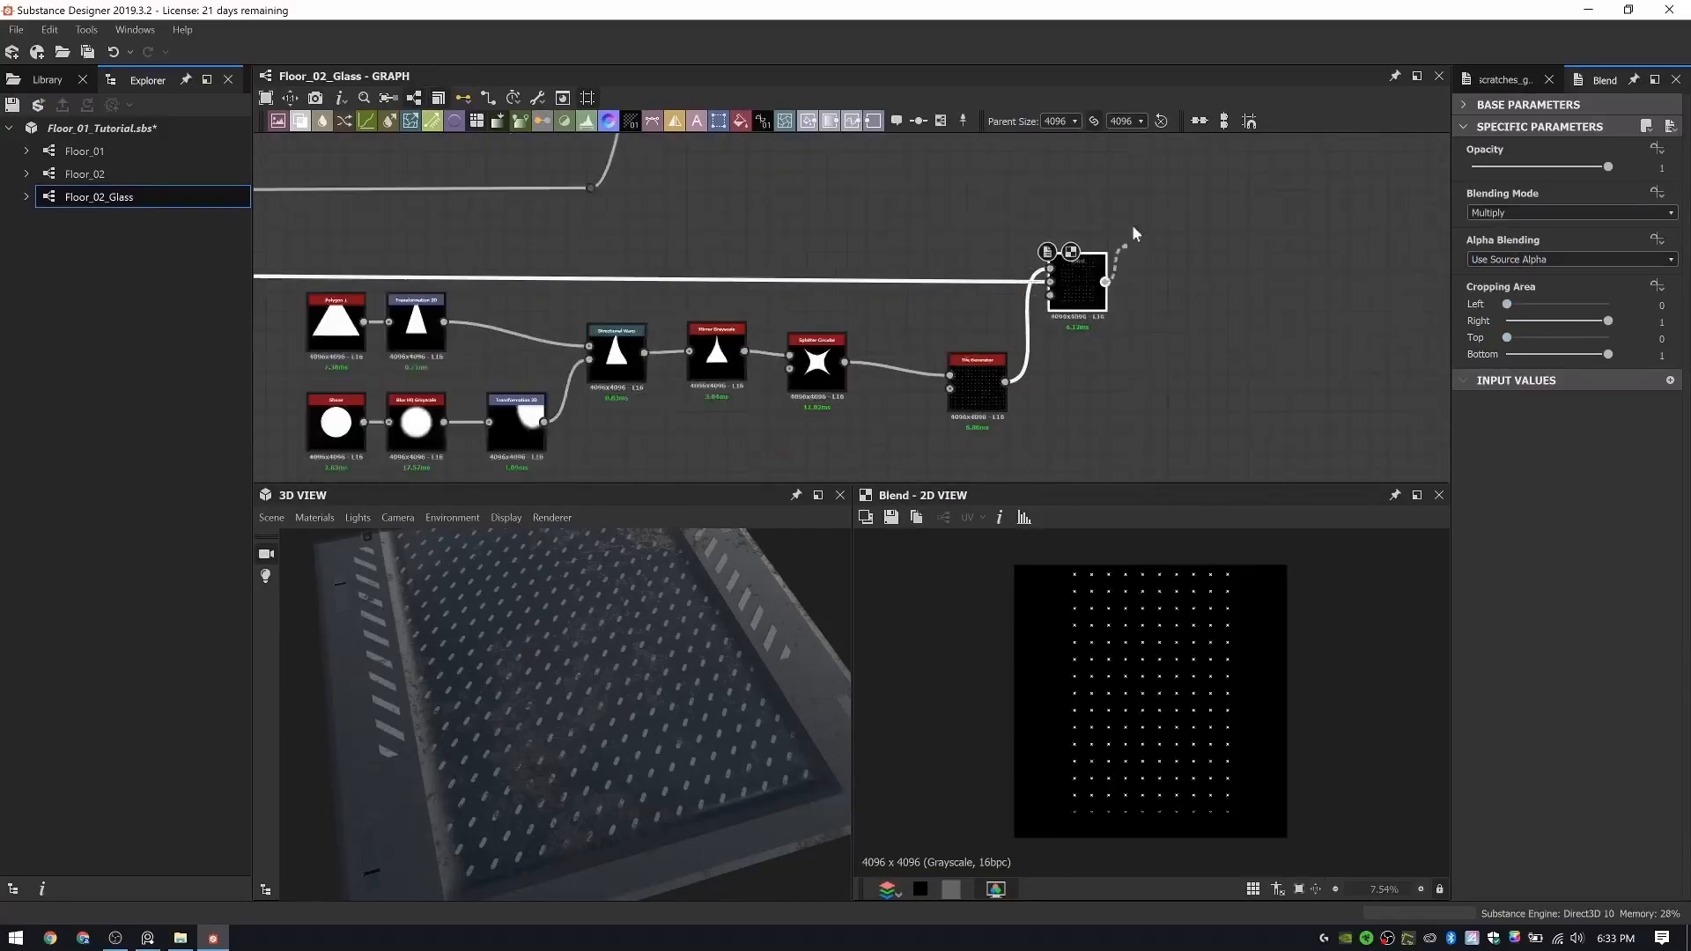
scroll(1134, 227, "down", 5)
middle_click_drag(1136, 216, 1133, 441)
scroll(1105, 176, "down", 4)
middle_click_drag(1101, 168, 1072, 332)
scroll(1081, 251, "up", 4)
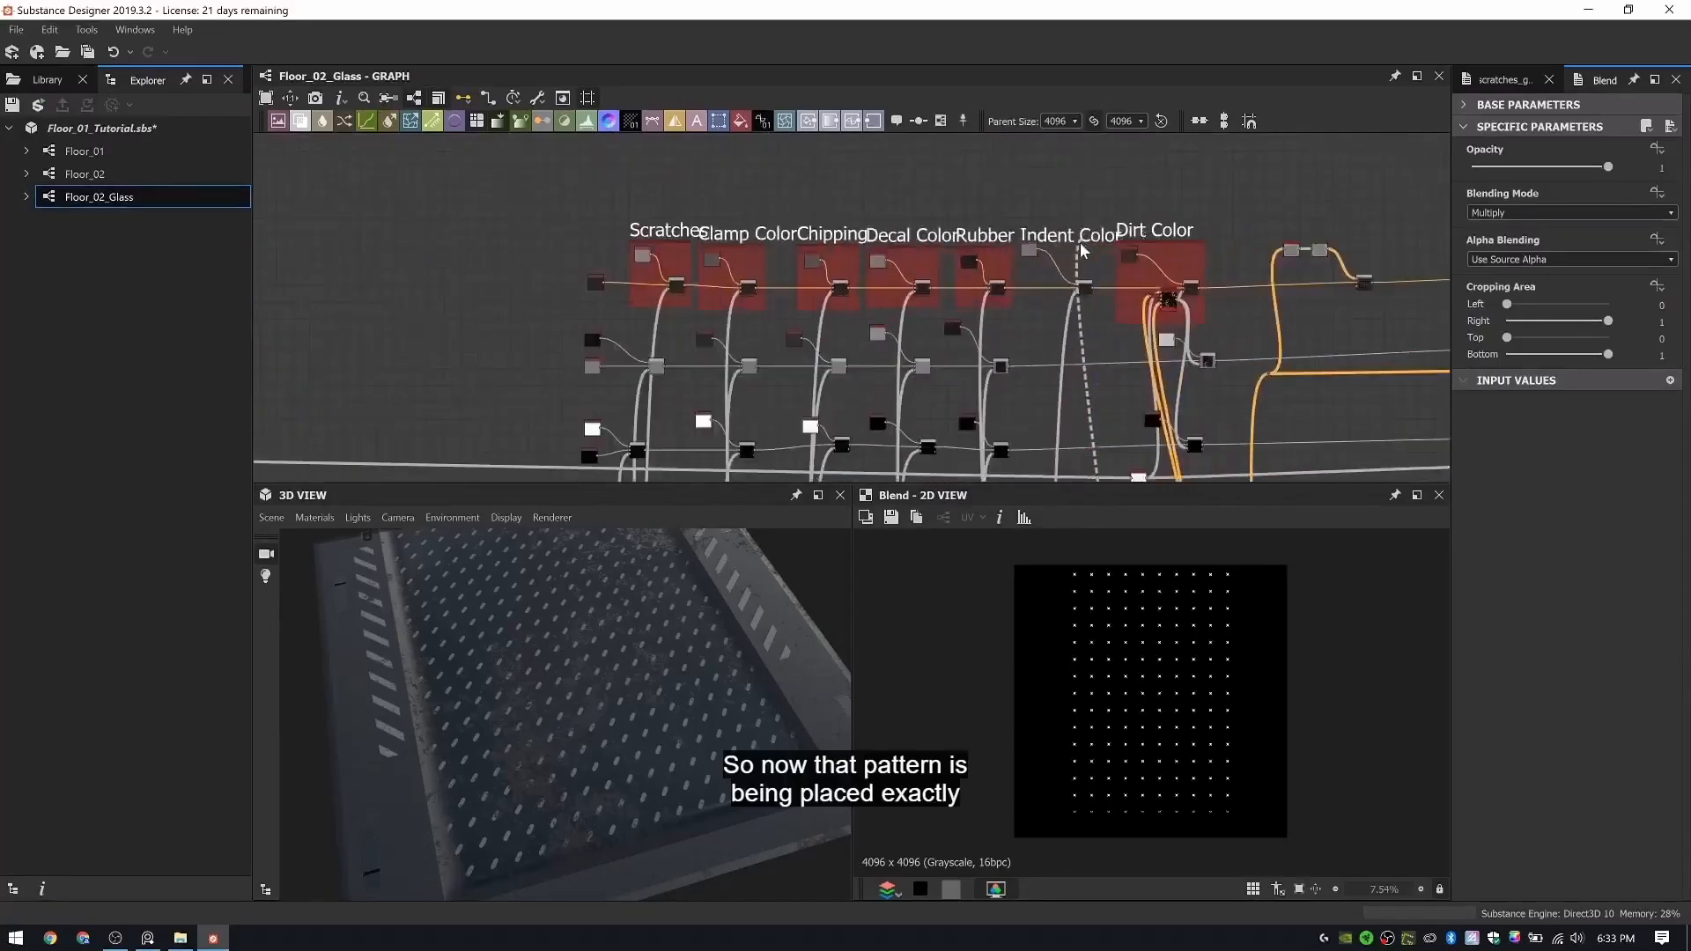
scroll(1079, 264, "up", 4)
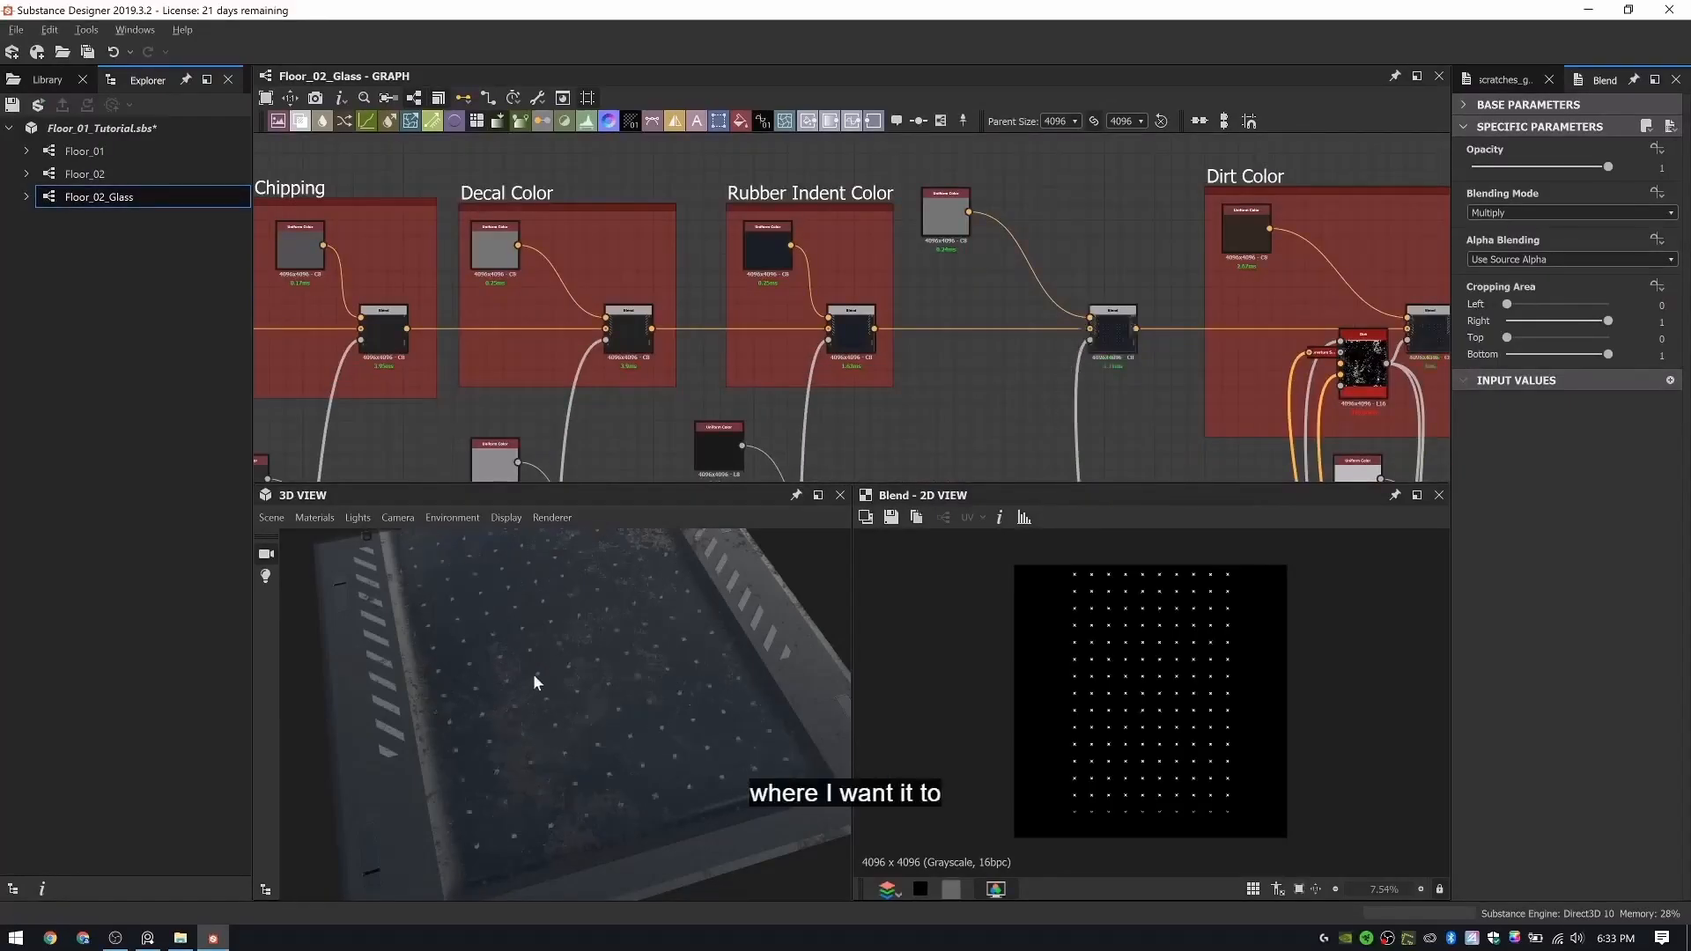
left_click_drag(534, 683, 420, 737)
- Try an Output Color of 255 on the black Uniform Color in the third row beneath the Rubber Indent Color frame
scroll(954, 267, "down", 3)
middle_click_drag(727, 442, 935, 293)
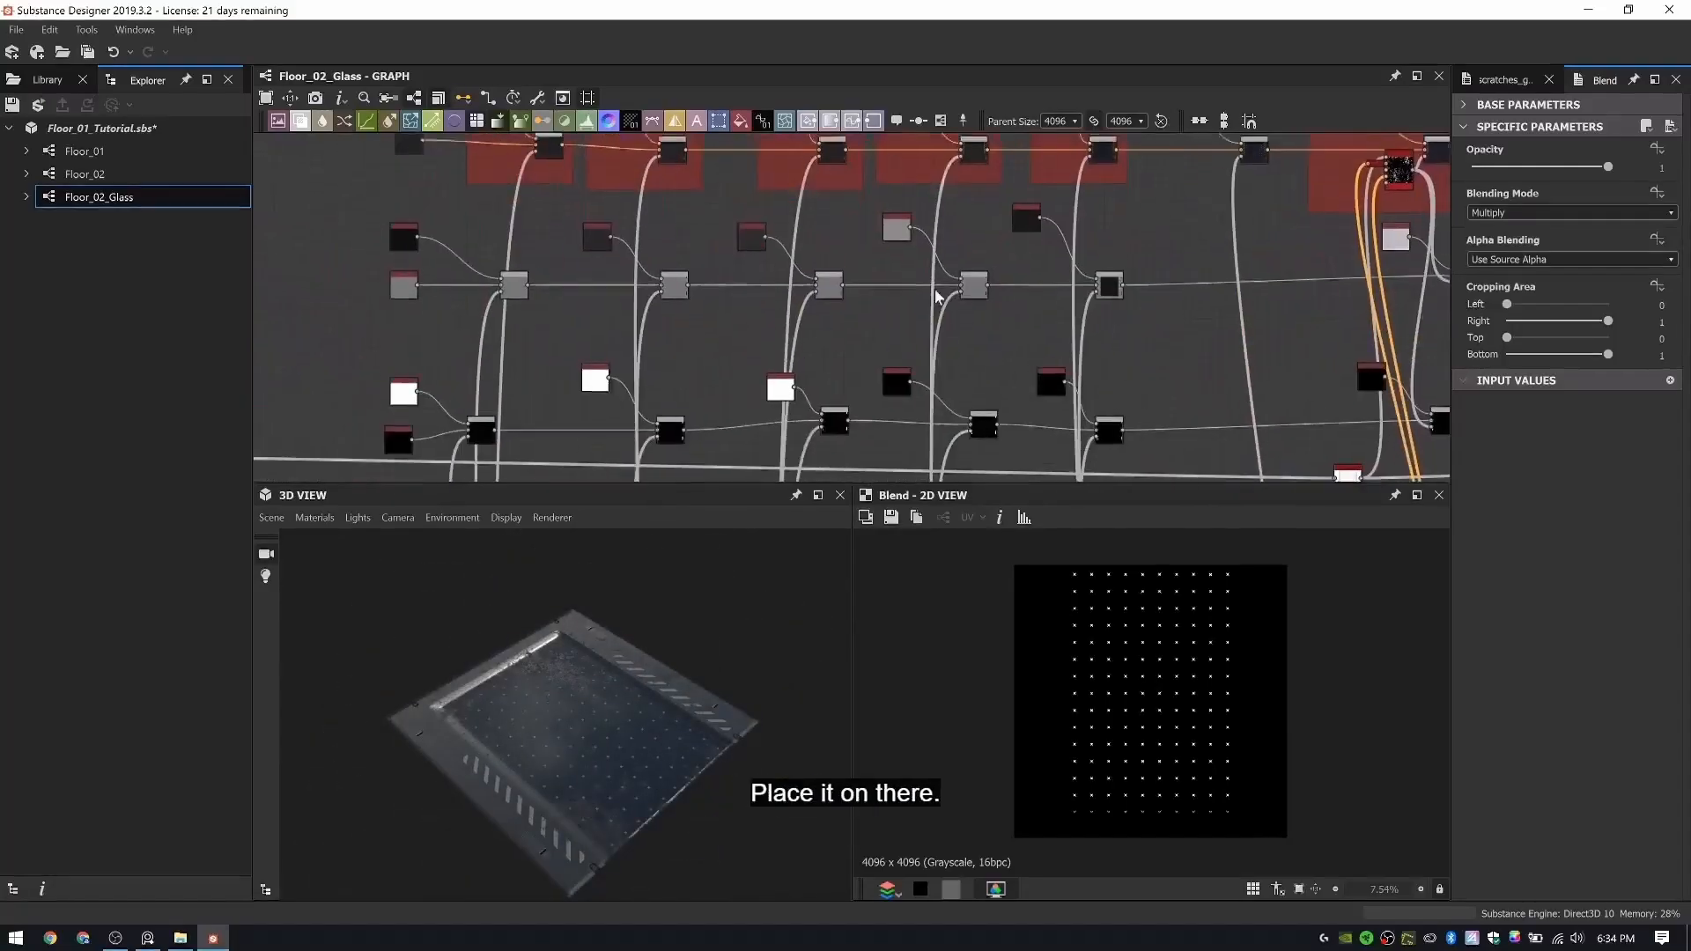
scroll(936, 295, "up", 5)
left_click(806, 252)
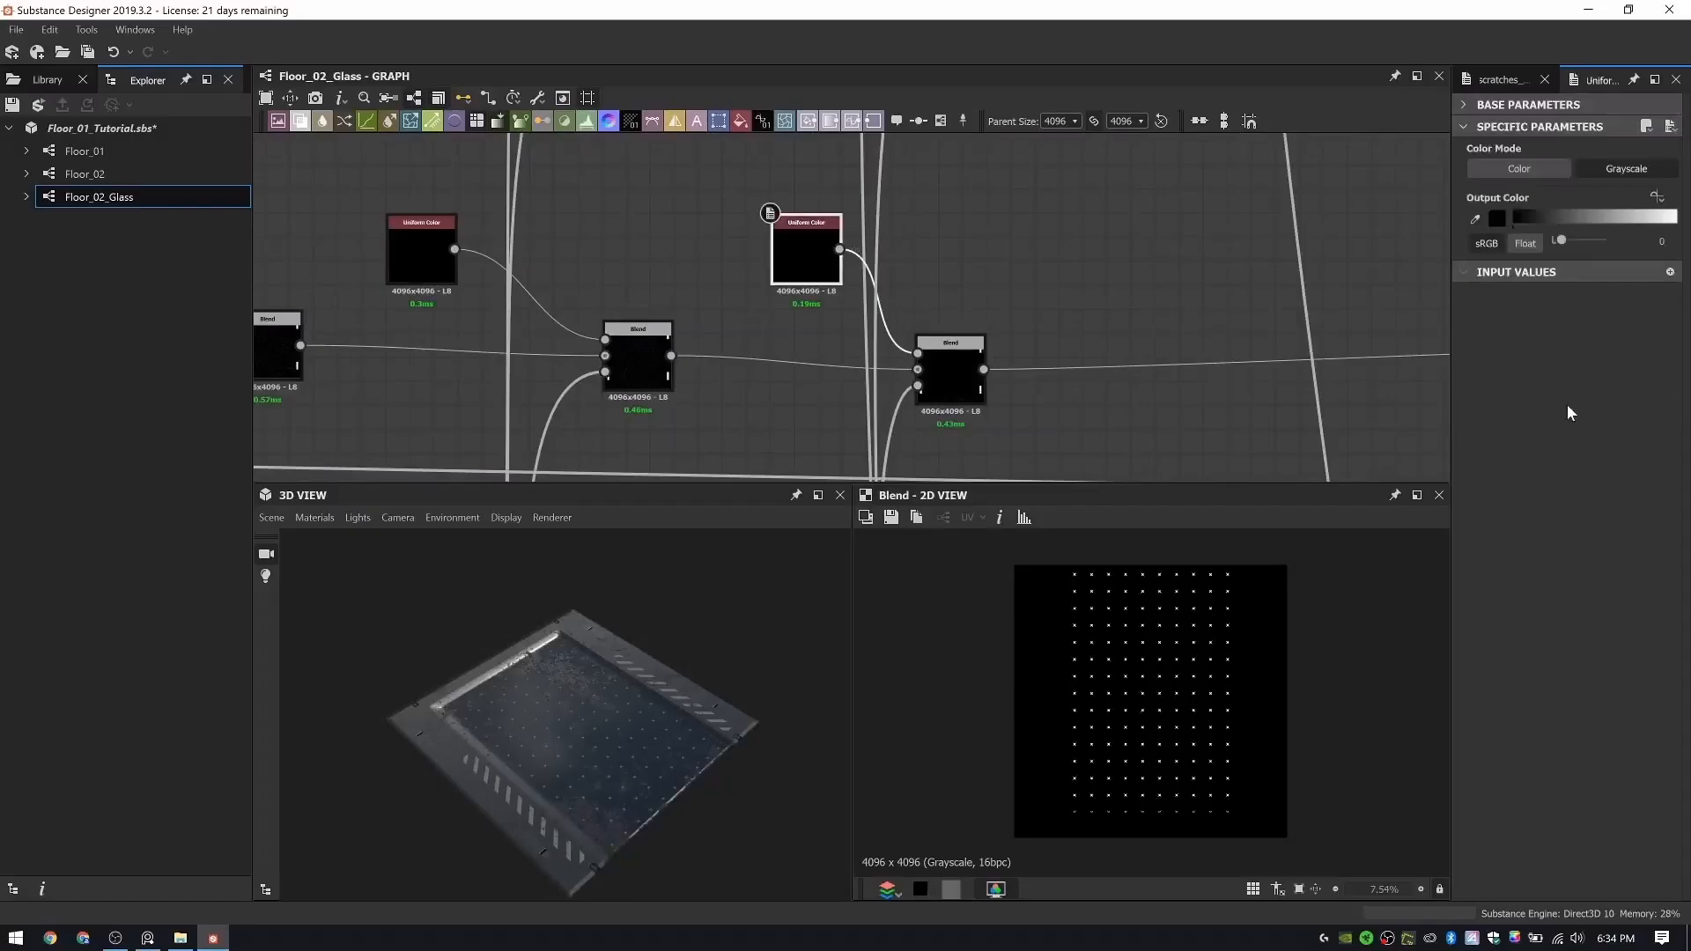
left_click_drag(1589, 244, 1626, 245)
left_click_drag(702, 689, 402, 743)
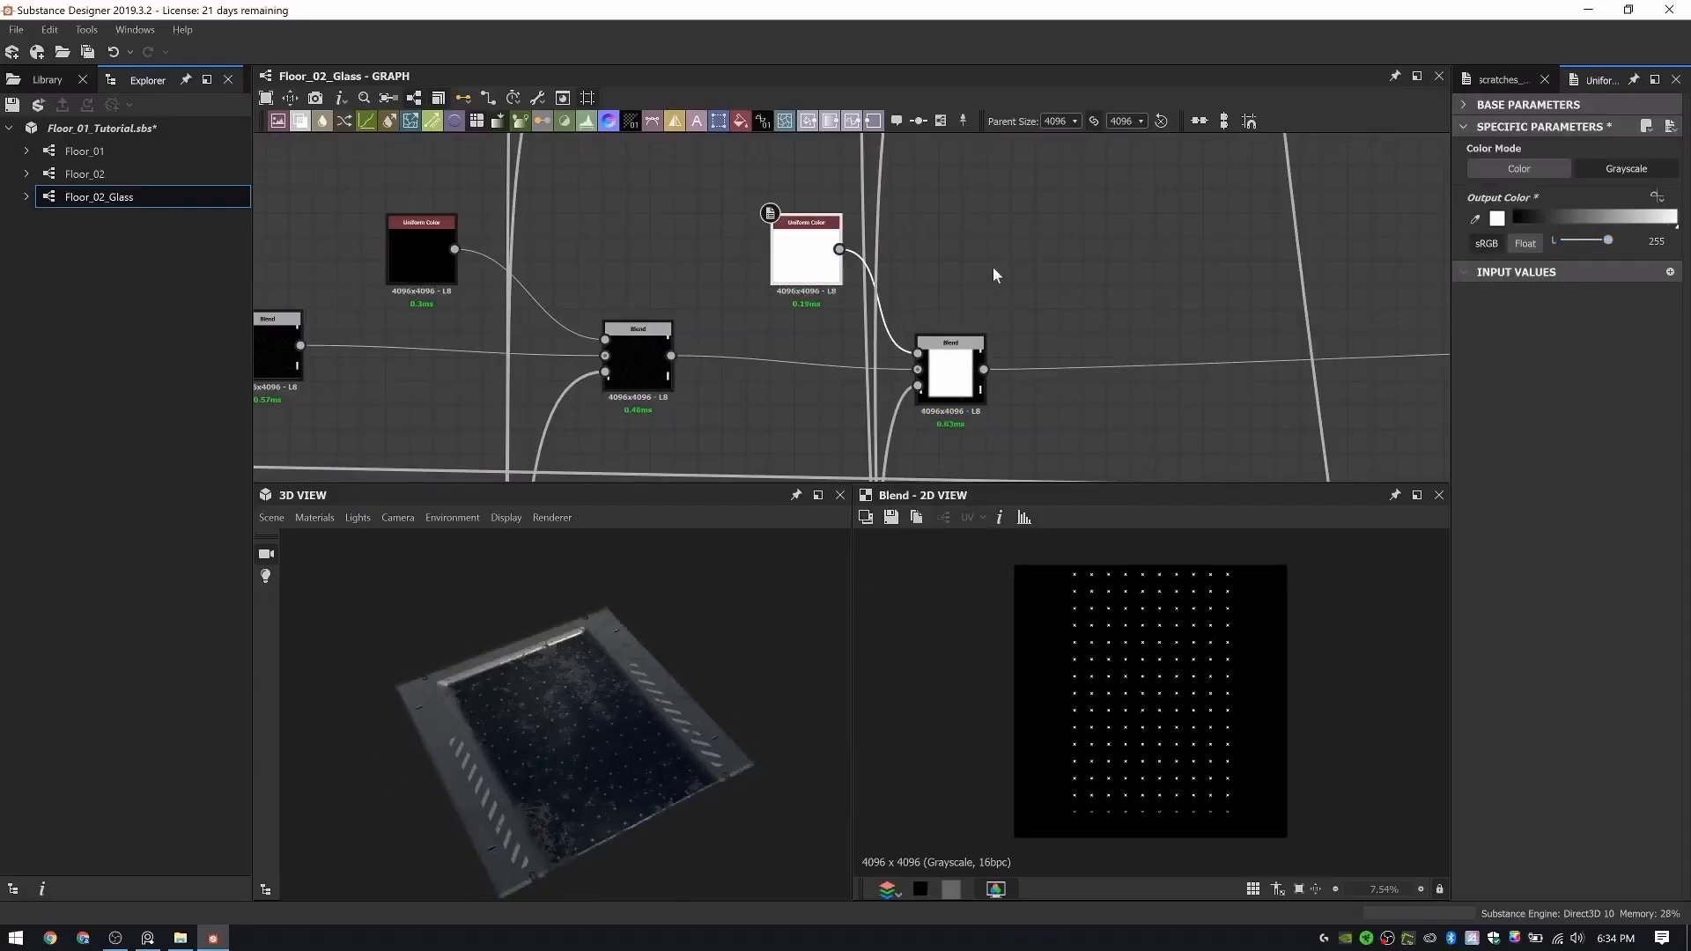
scroll(1004, 299, "down", 3)
key("ctrl+z")
- Set the Output Color of the roughness Uniform Color beneath the Rubber Indent Color frame to 0
scroll(965, 374, "up", 3)
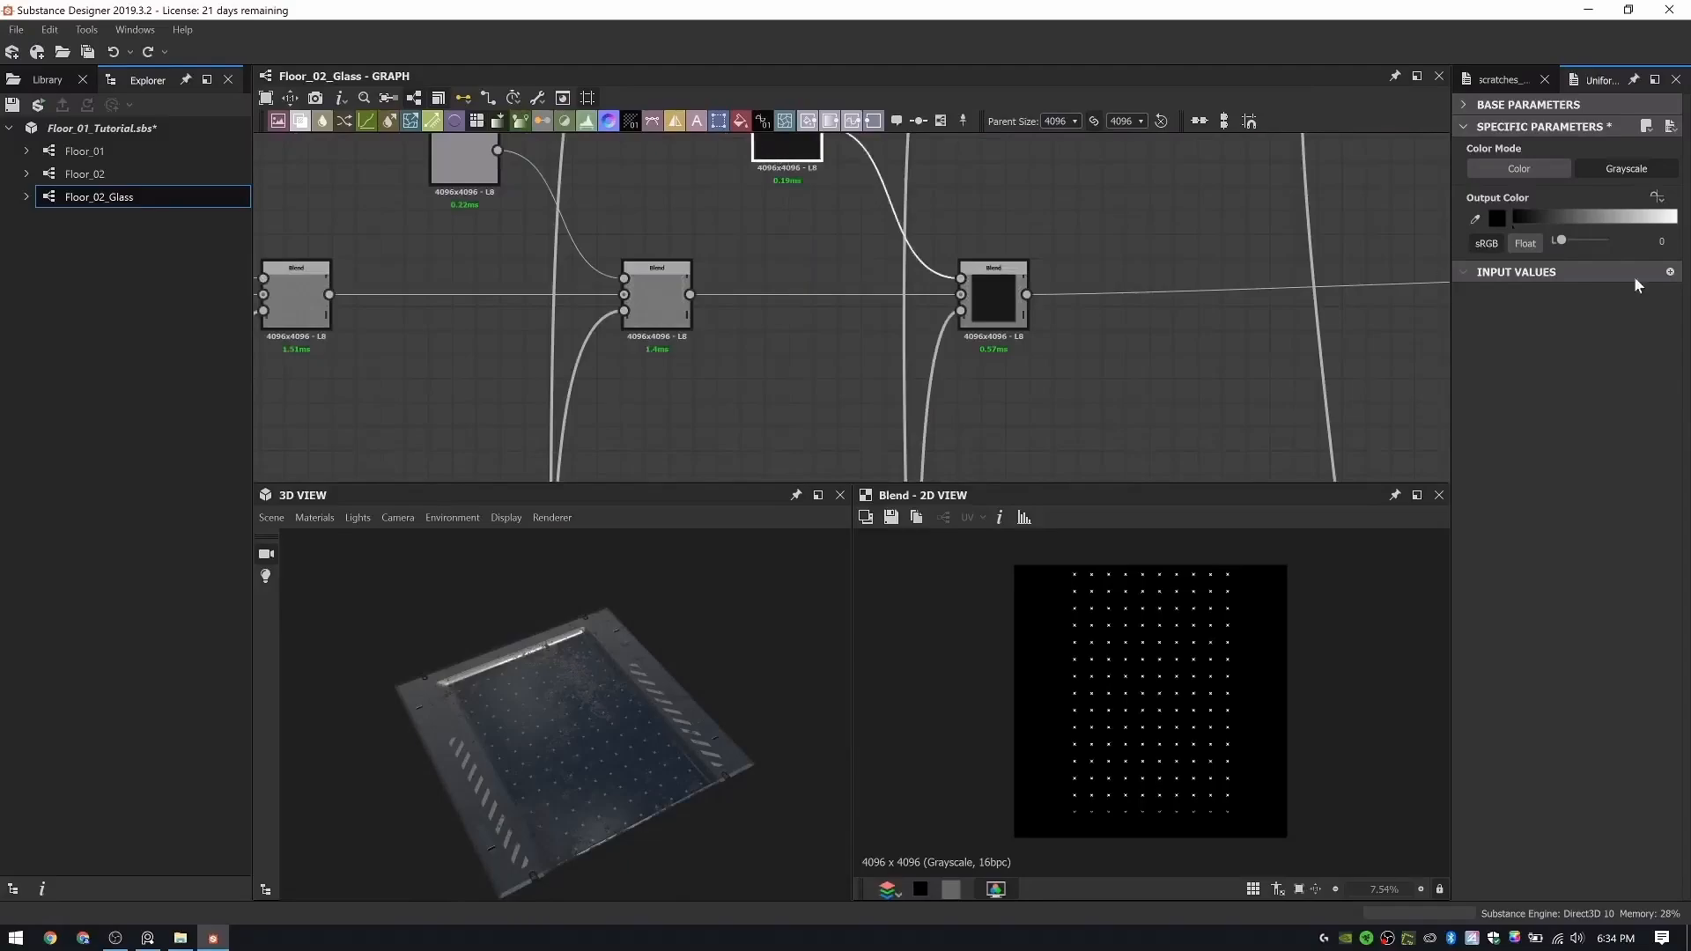
middle_click_drag(775, 136, 774, 283)
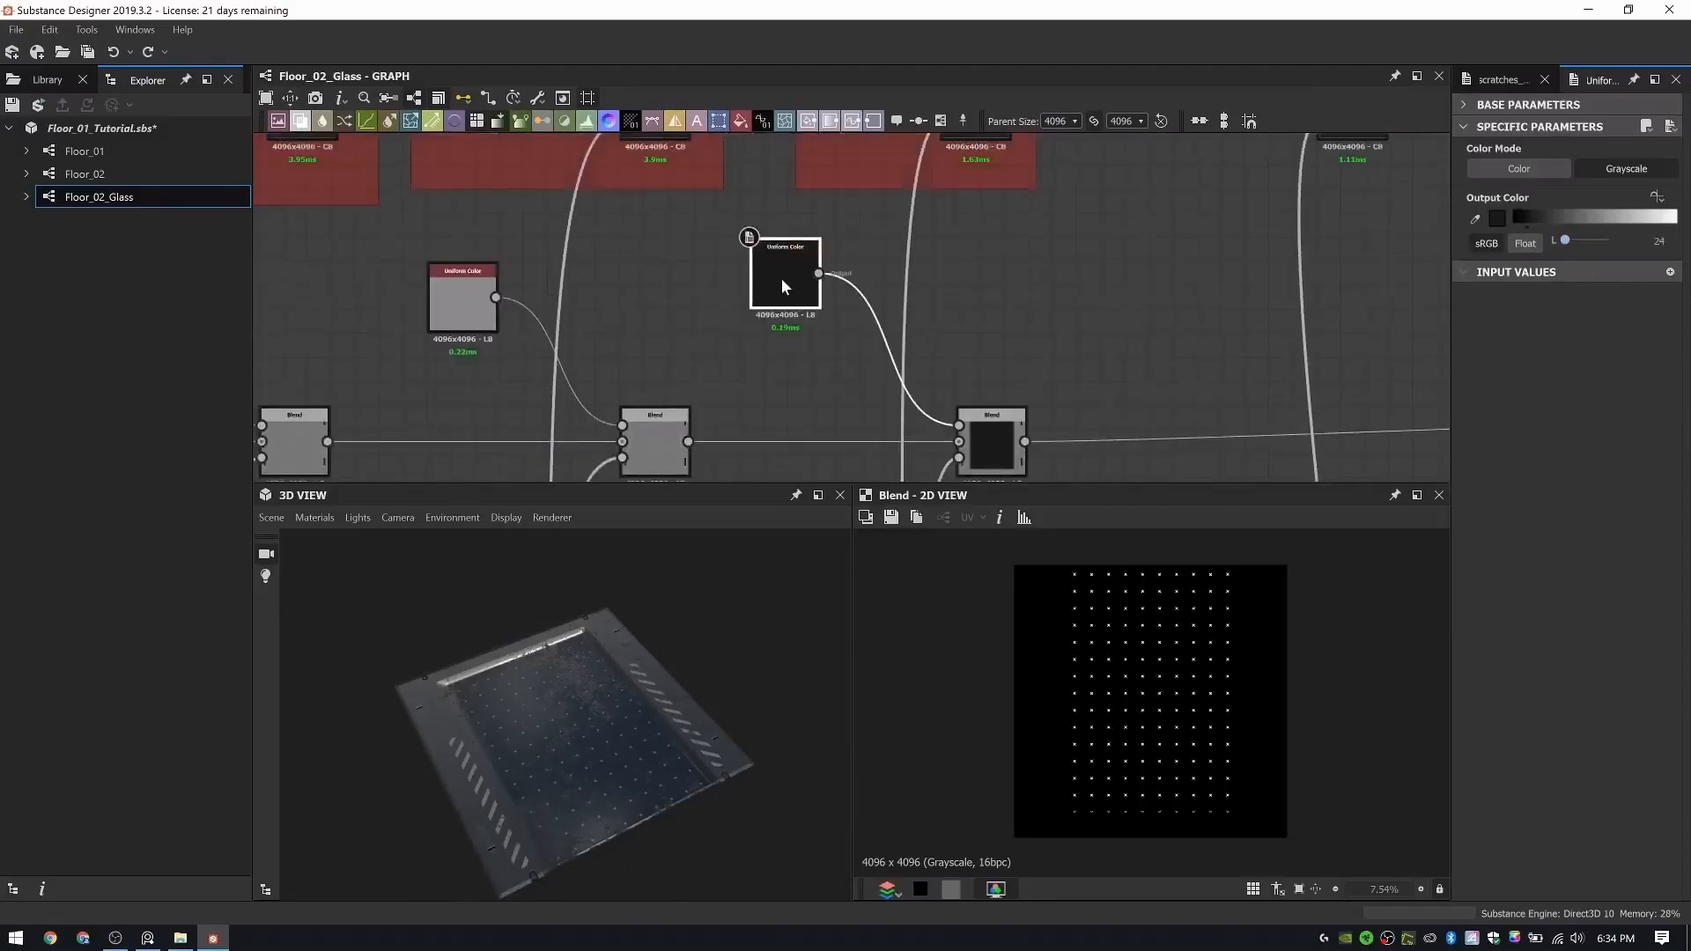
left_click(774, 283)
left_click_drag(1566, 240, 1547, 242)
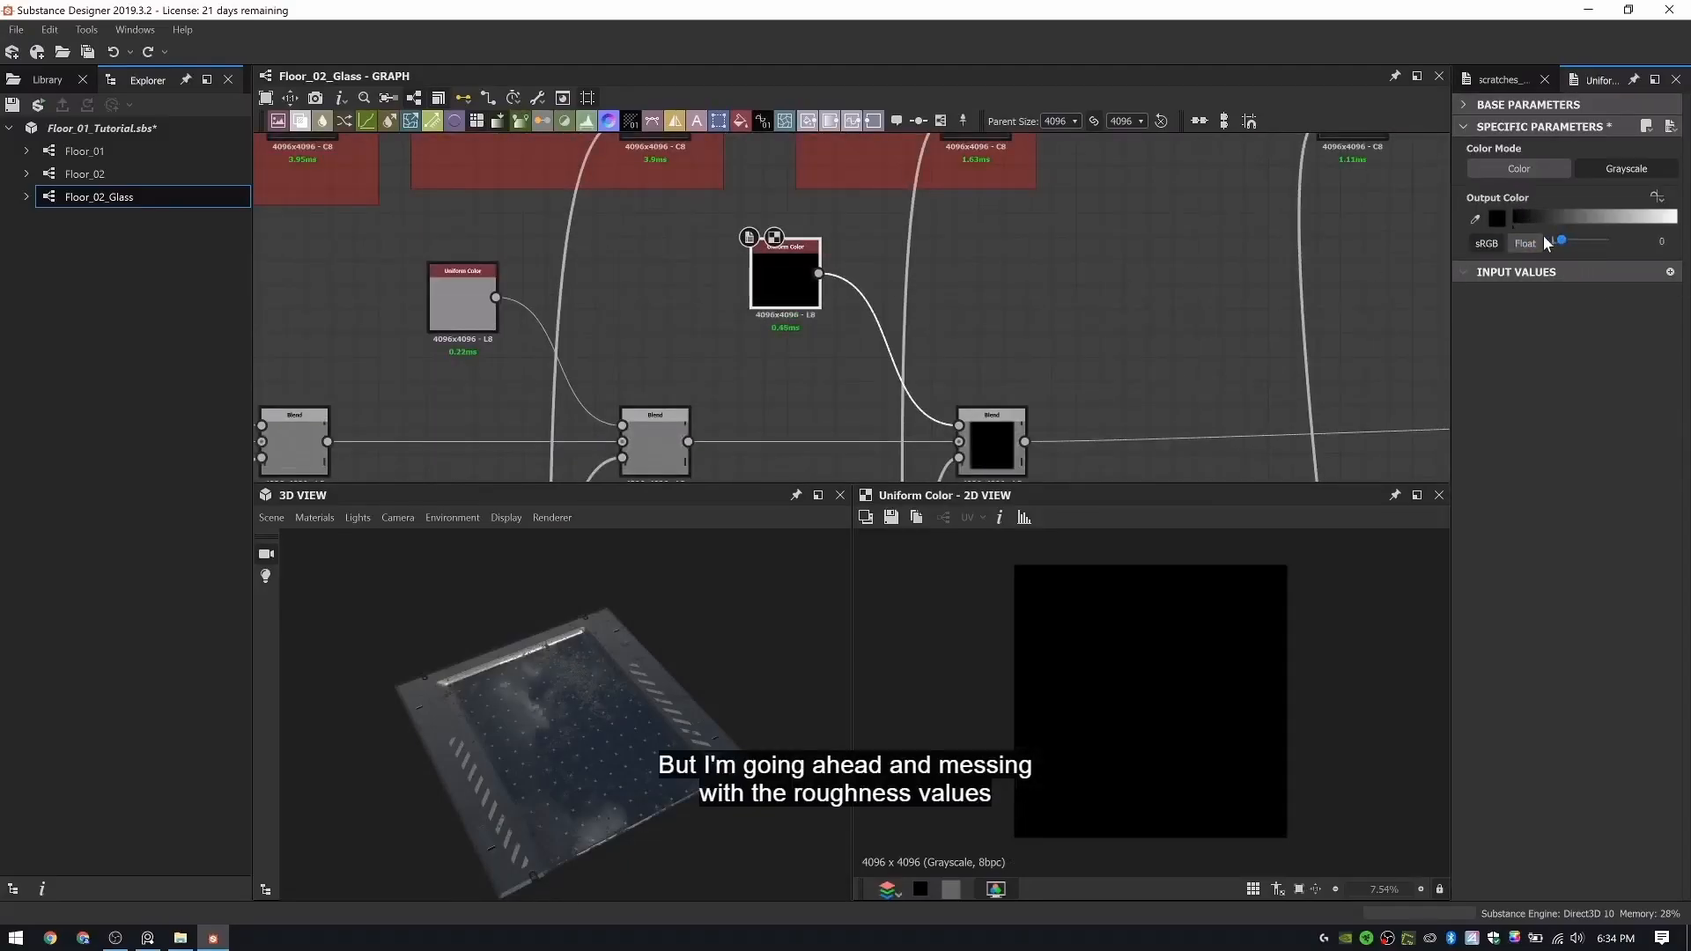
left_click_drag(627, 705, 543, 654)
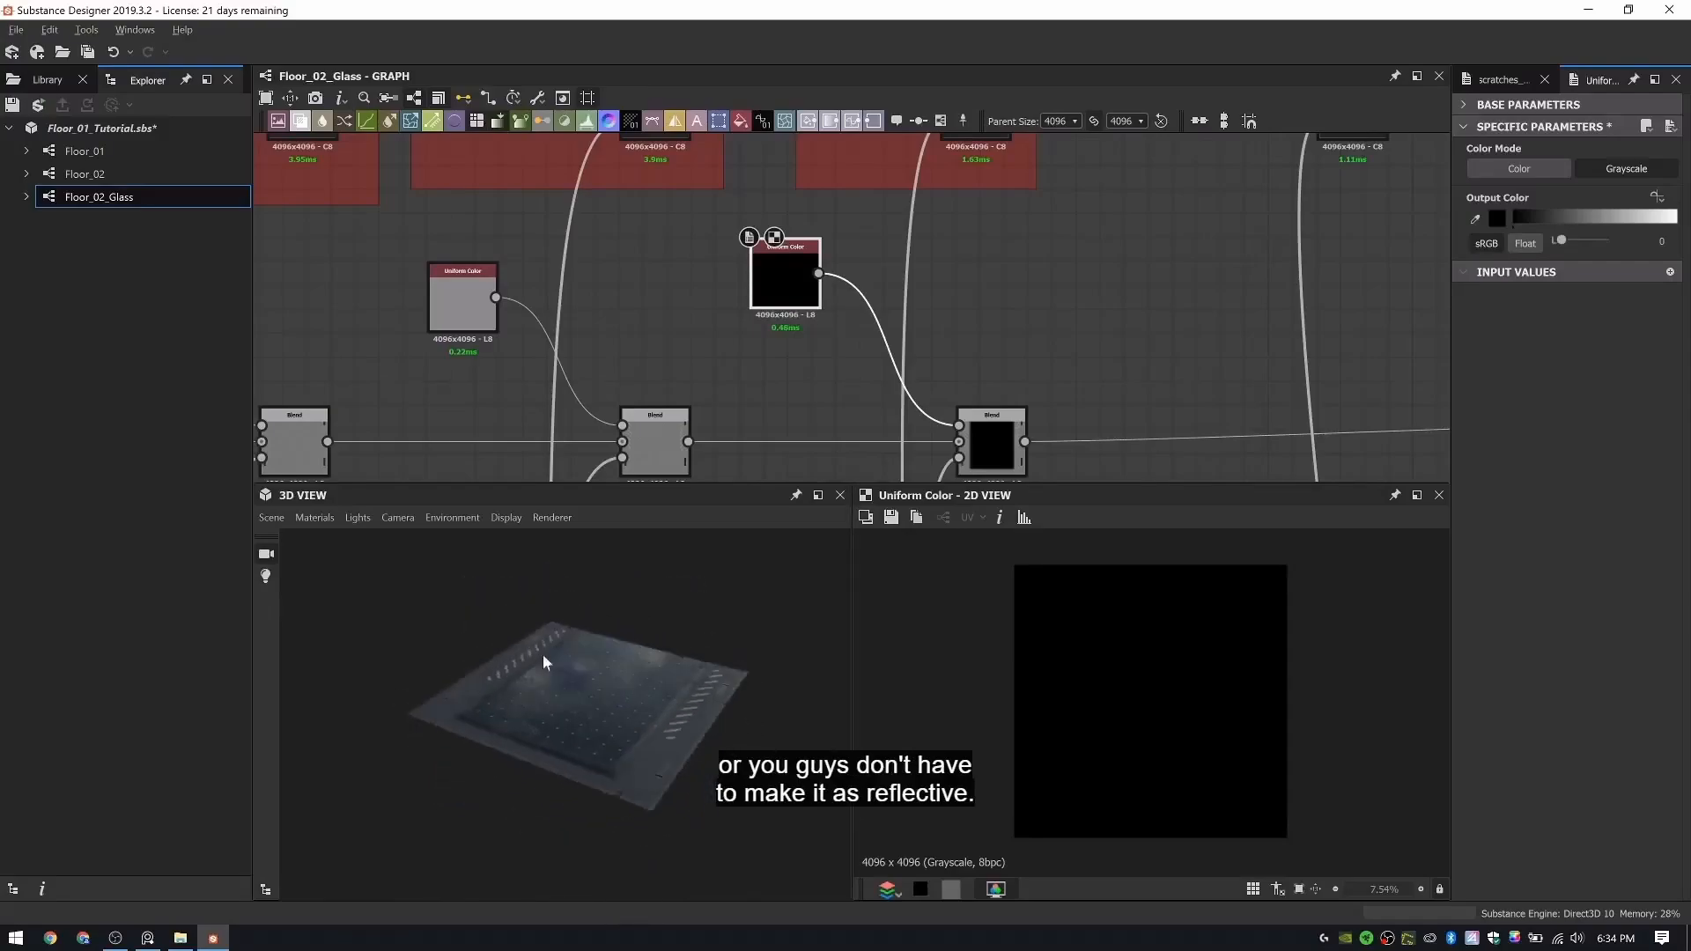
- Switch the 3D preview mesh to Rounded Cylinder and check how the light reflects on the glass panel
left_click(271, 518)
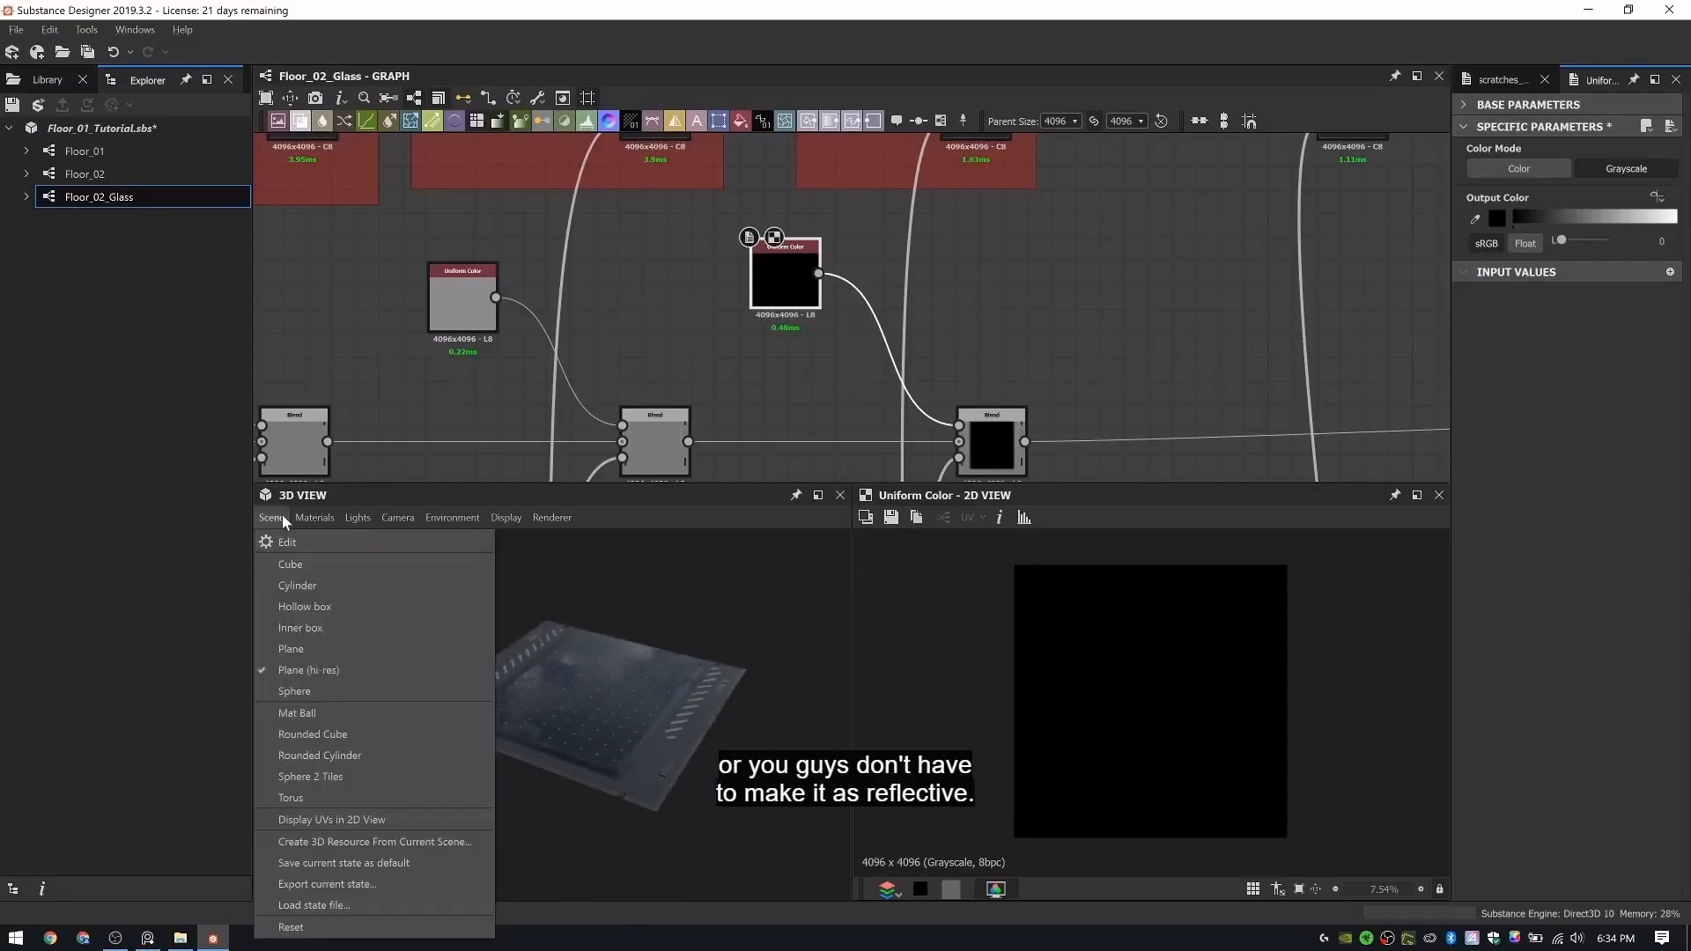
left_click(346, 755)
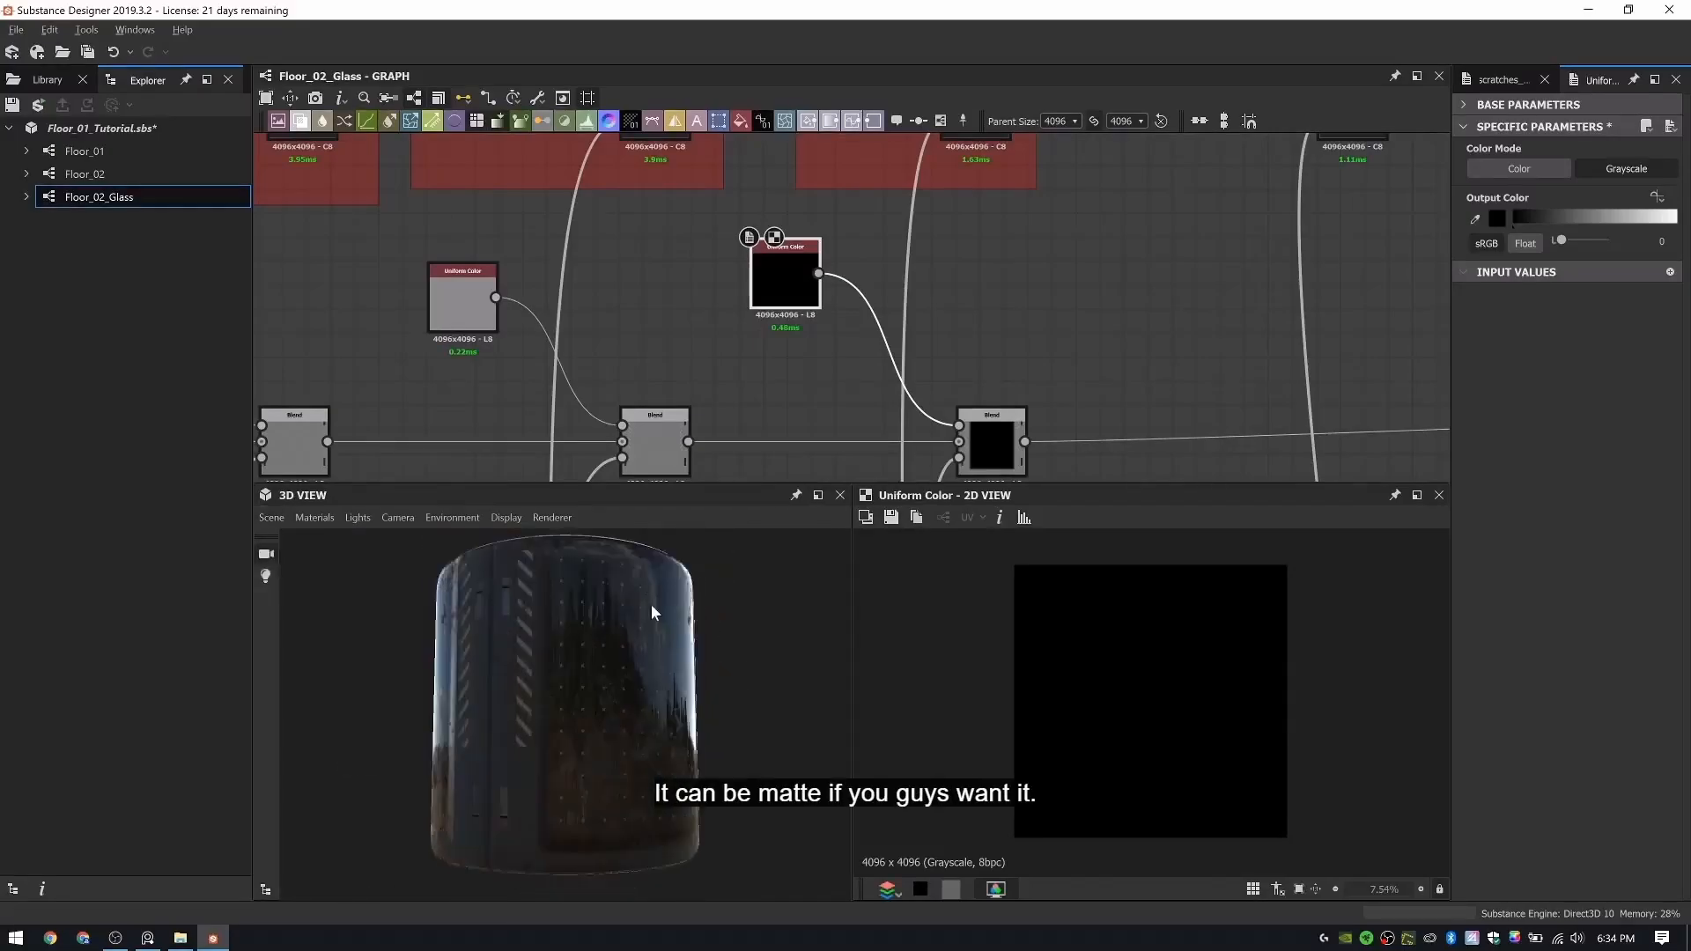
left_click_drag(653, 612, 465, 705)
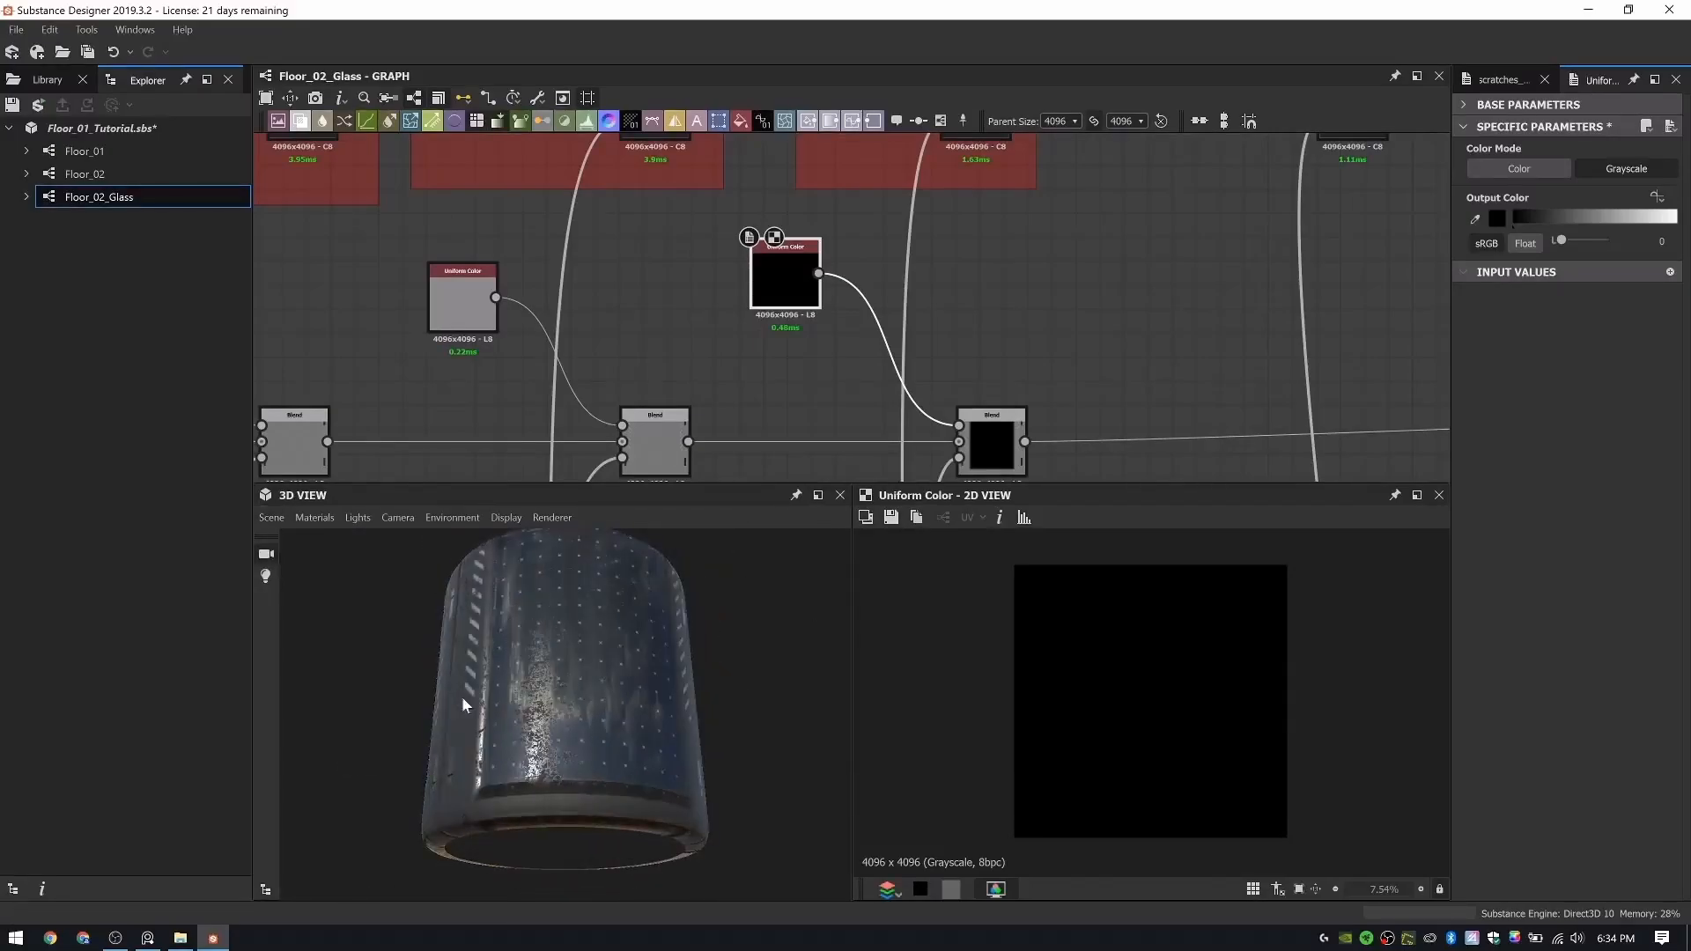
right_click_drag(463, 705, 608, 696, "ctrl+shift")
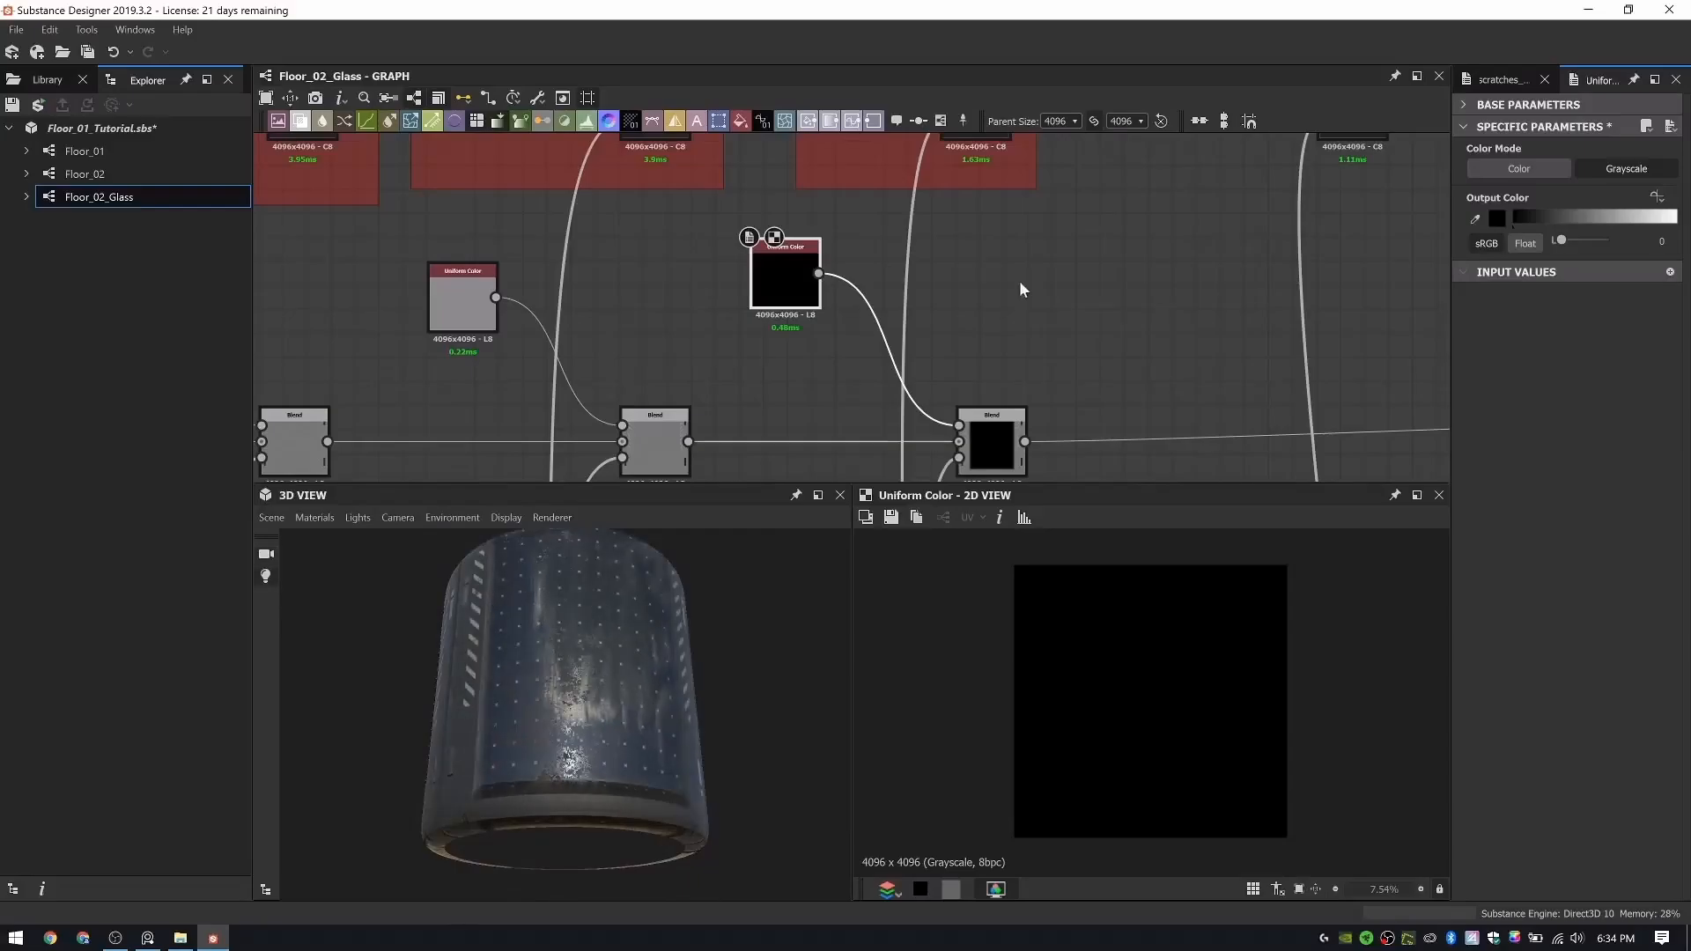
- Set the Dirt Level of the Dirt node in the Dirt Color frame to 0.33
scroll(1022, 289, "down", 5)
middle_click_drag(1039, 278, 836, 422)
middle_click_drag(915, 216, 853, 174)
scroll(1038, 358, "up", 6)
left_click(956, 357)
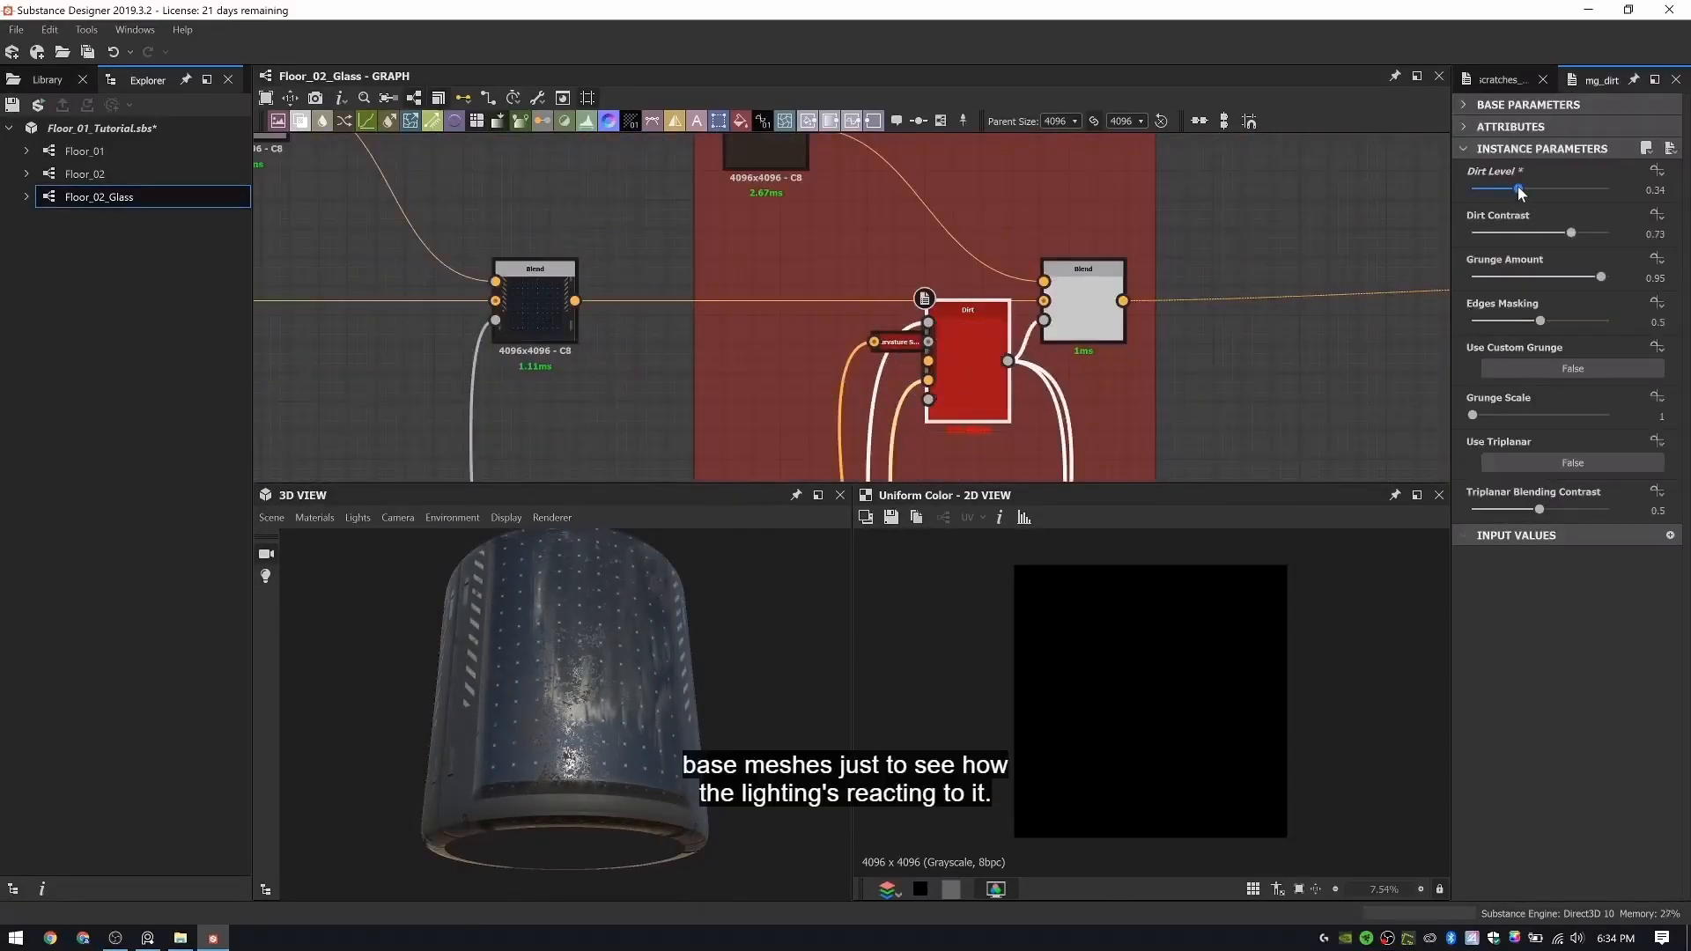
left_click_drag(495, 715, 685, 692)
- Preview the Dirt Color Blend in the 2D view and examine the finished glass material on the cylinder
scroll(779, 285, "down", 1)
scroll(779, 289, "down", 2)
middle_click_drag(778, 290, 973, 303)
left_click_drag(703, 692, 669, 698)
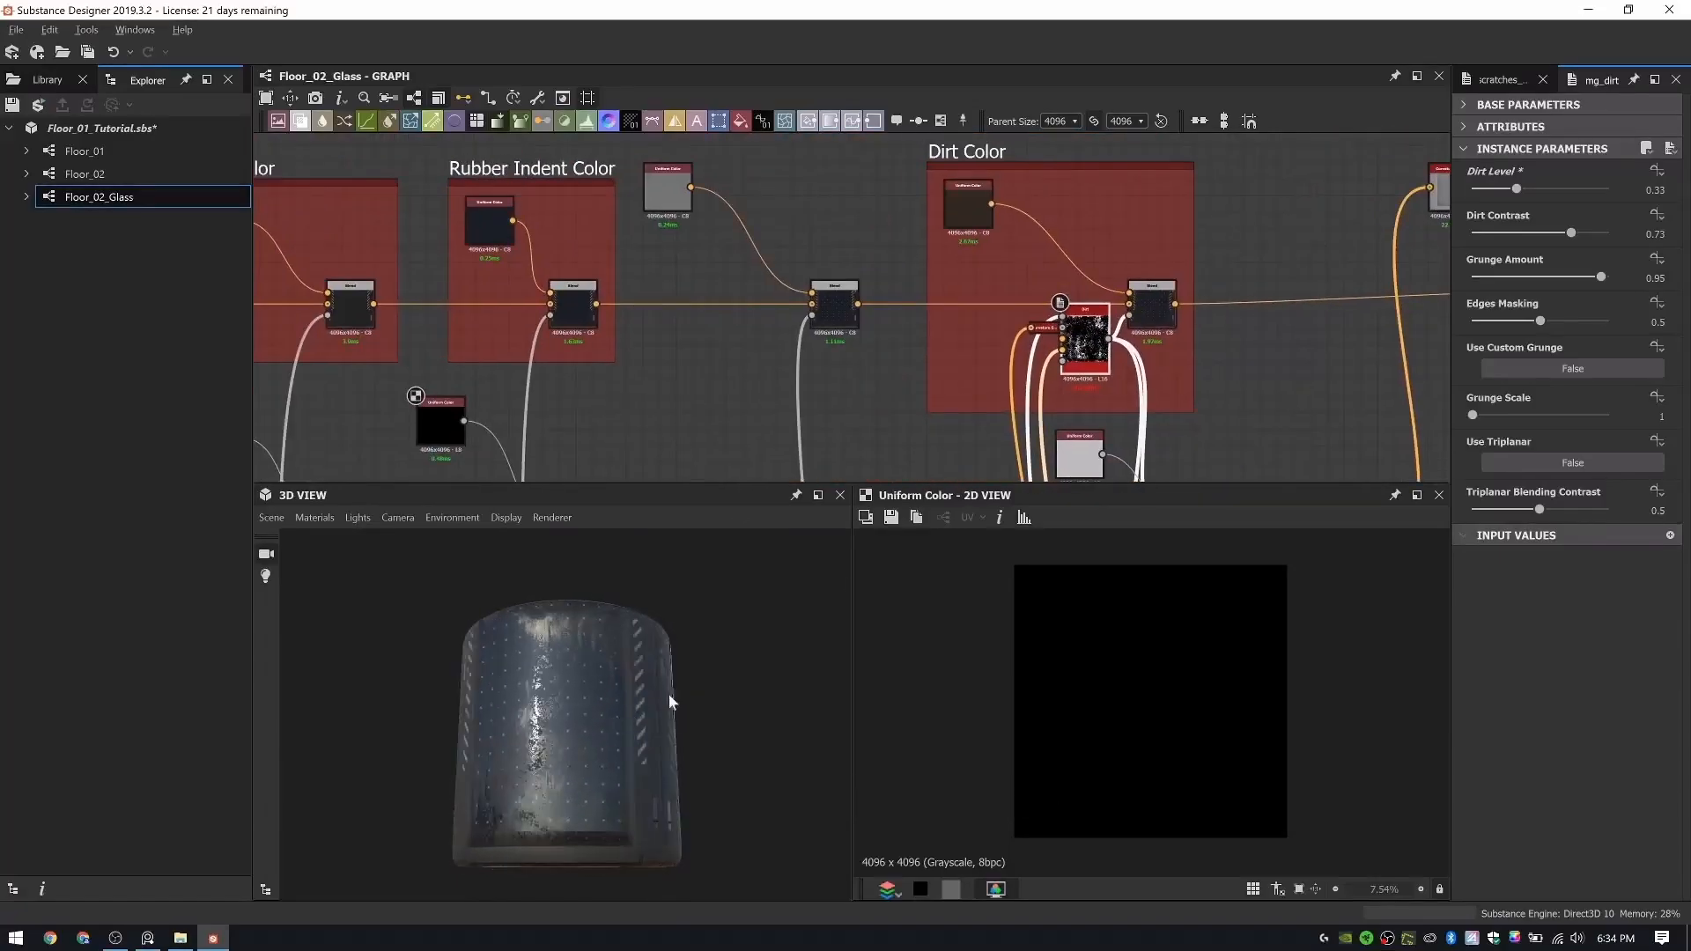
double_click(1143, 315)
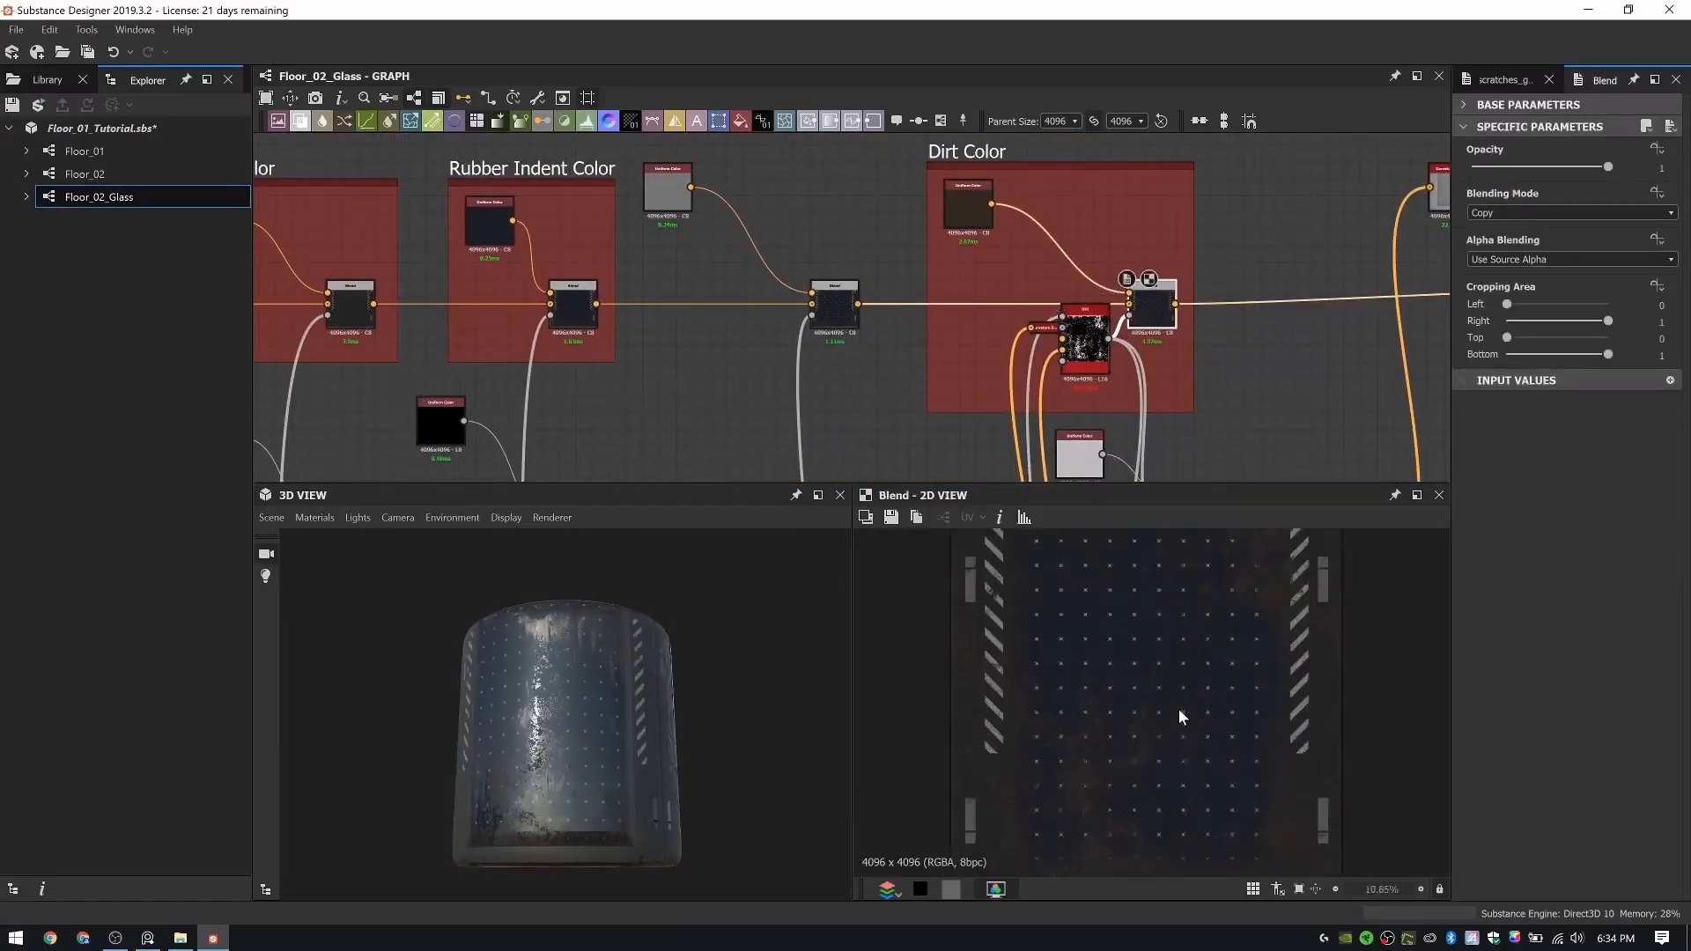
left_click_drag(563, 754, 651, 703)
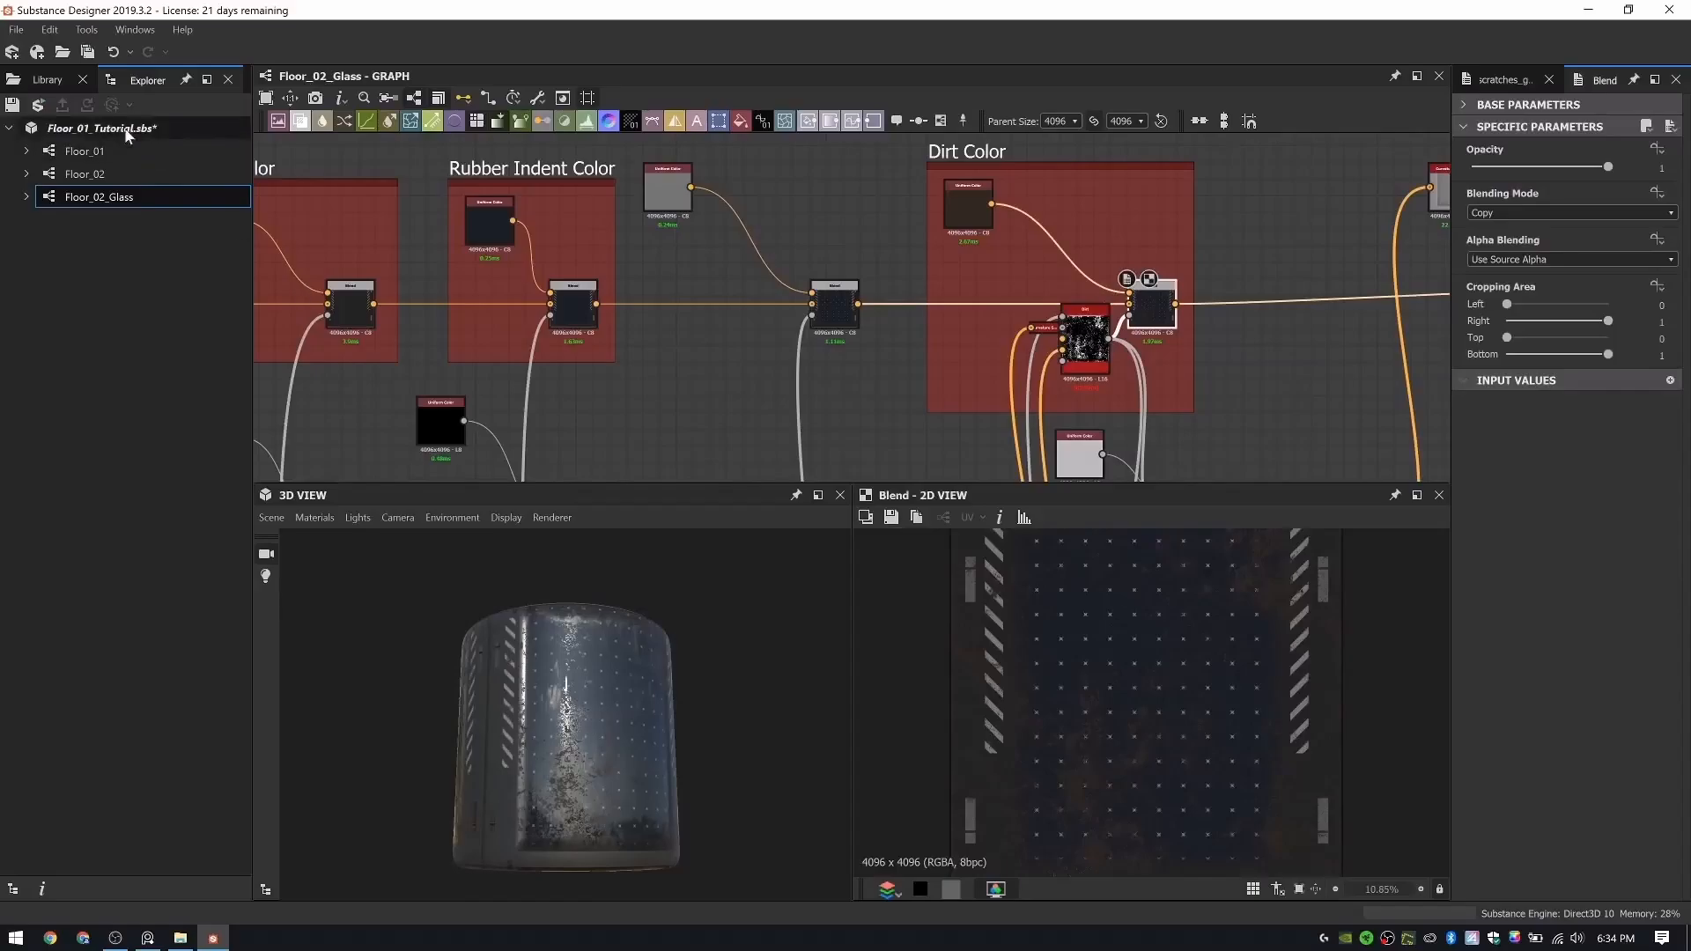
left_click_drag(553, 791, 643, 732)
scroll(565, 747, "up", 2)
left_click_drag(747, 746, 667, 748)
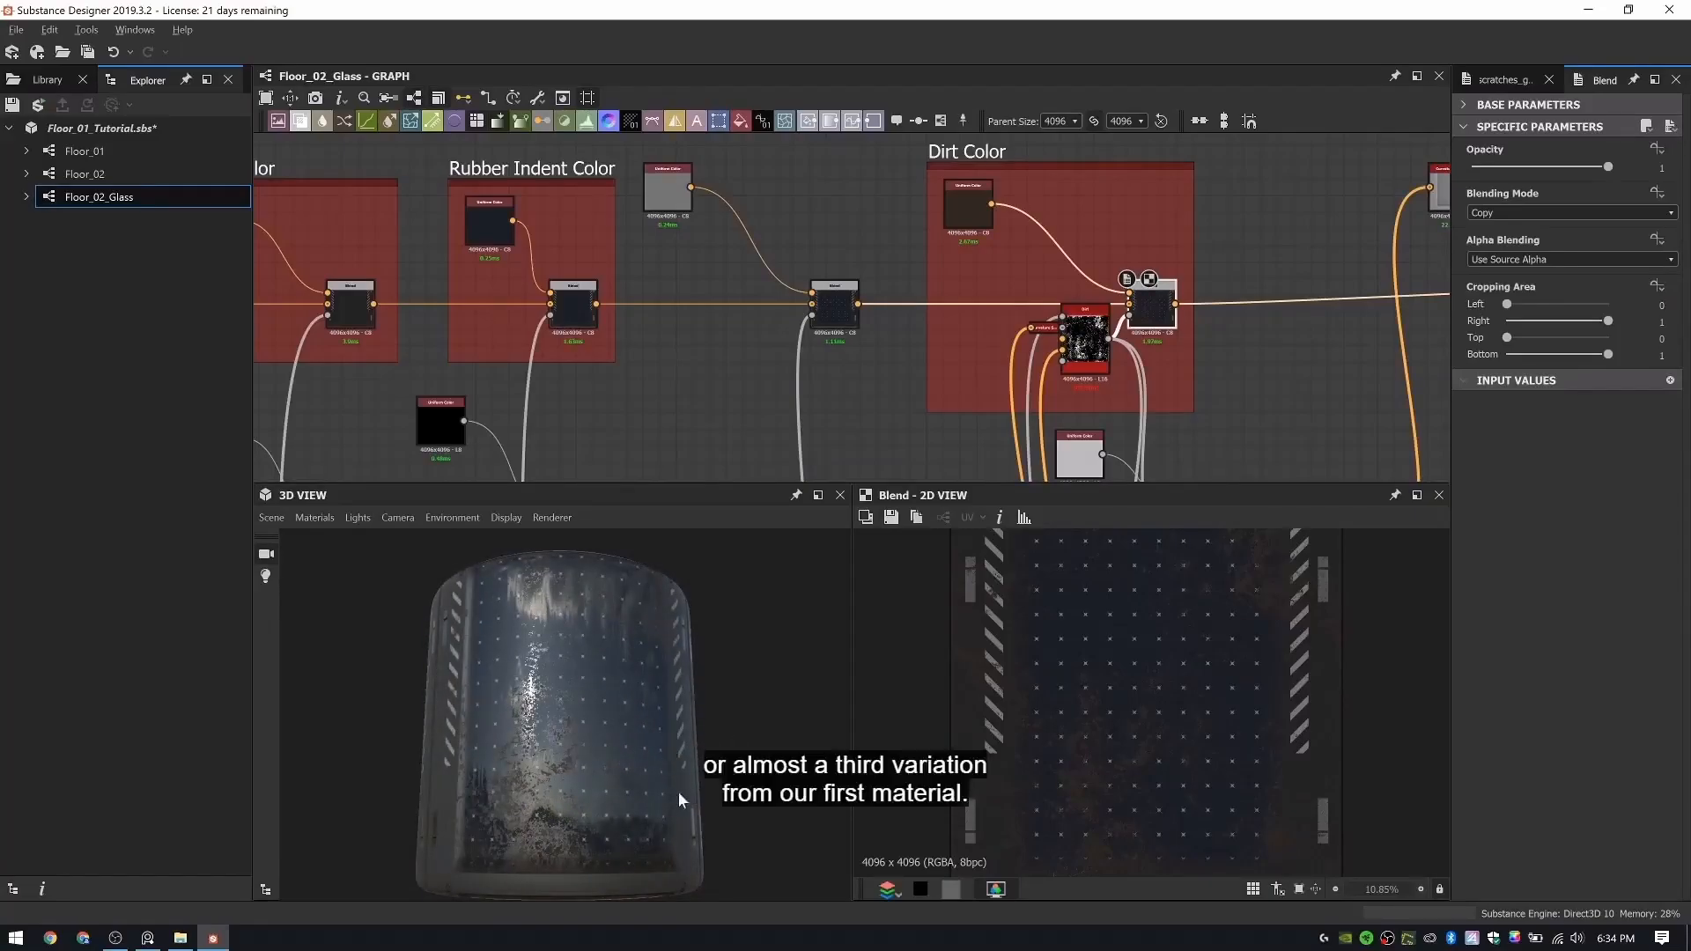
- Inspect the glass material around the rounded cylinder in the 3D preview
mouse_move(678, 791)
left_mouse_down()
mouse_move(531, 801)
mouse_move(819, 780)
mouse_move(669, 789)
left_mouse_up()
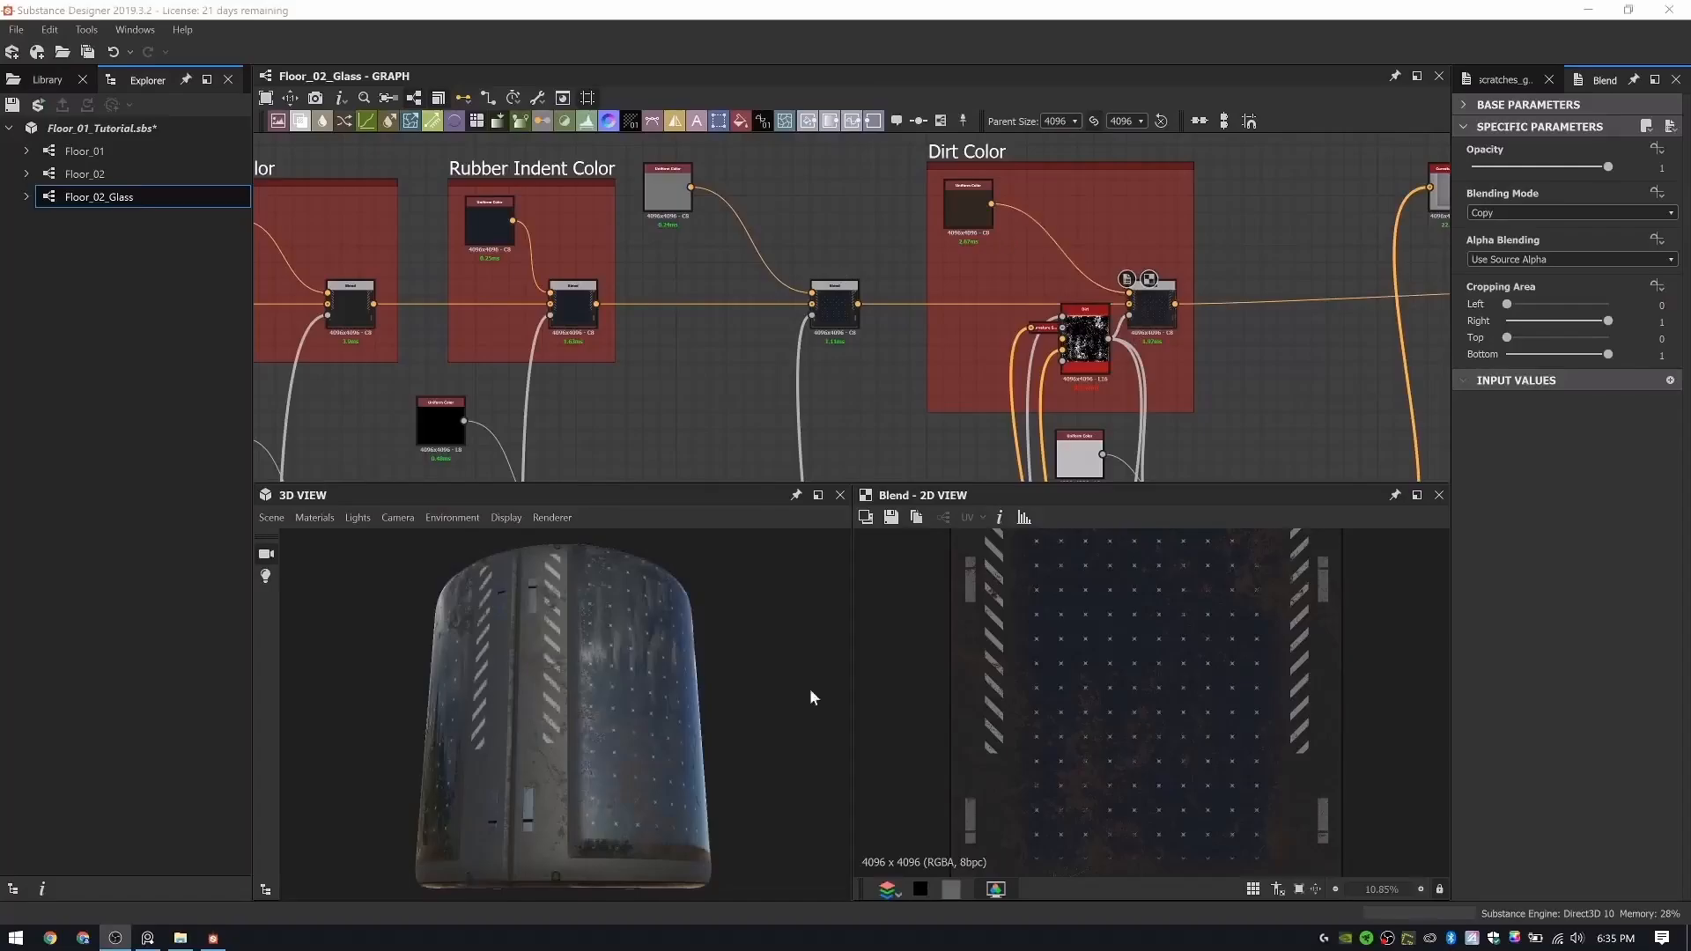
left_click_drag(652, 704, 617, 707)
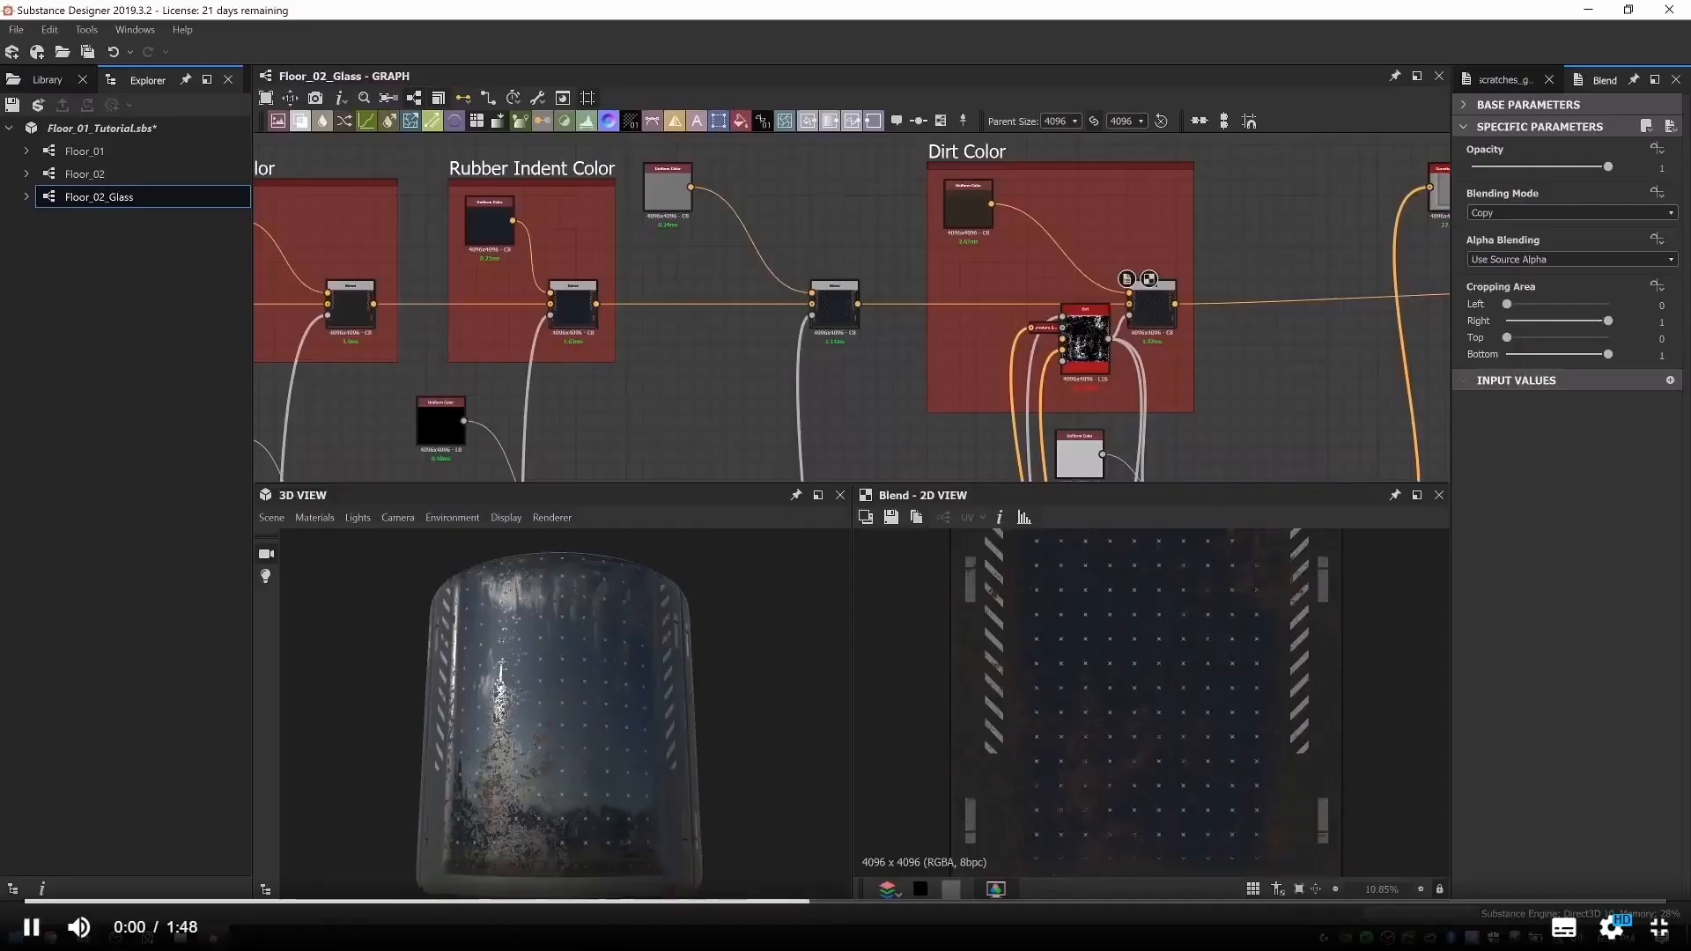
- Switch to Marmoset Toolbag 3 and open the recent scene Floor_02_Plane_01.tbscene
left_click(15, 938)
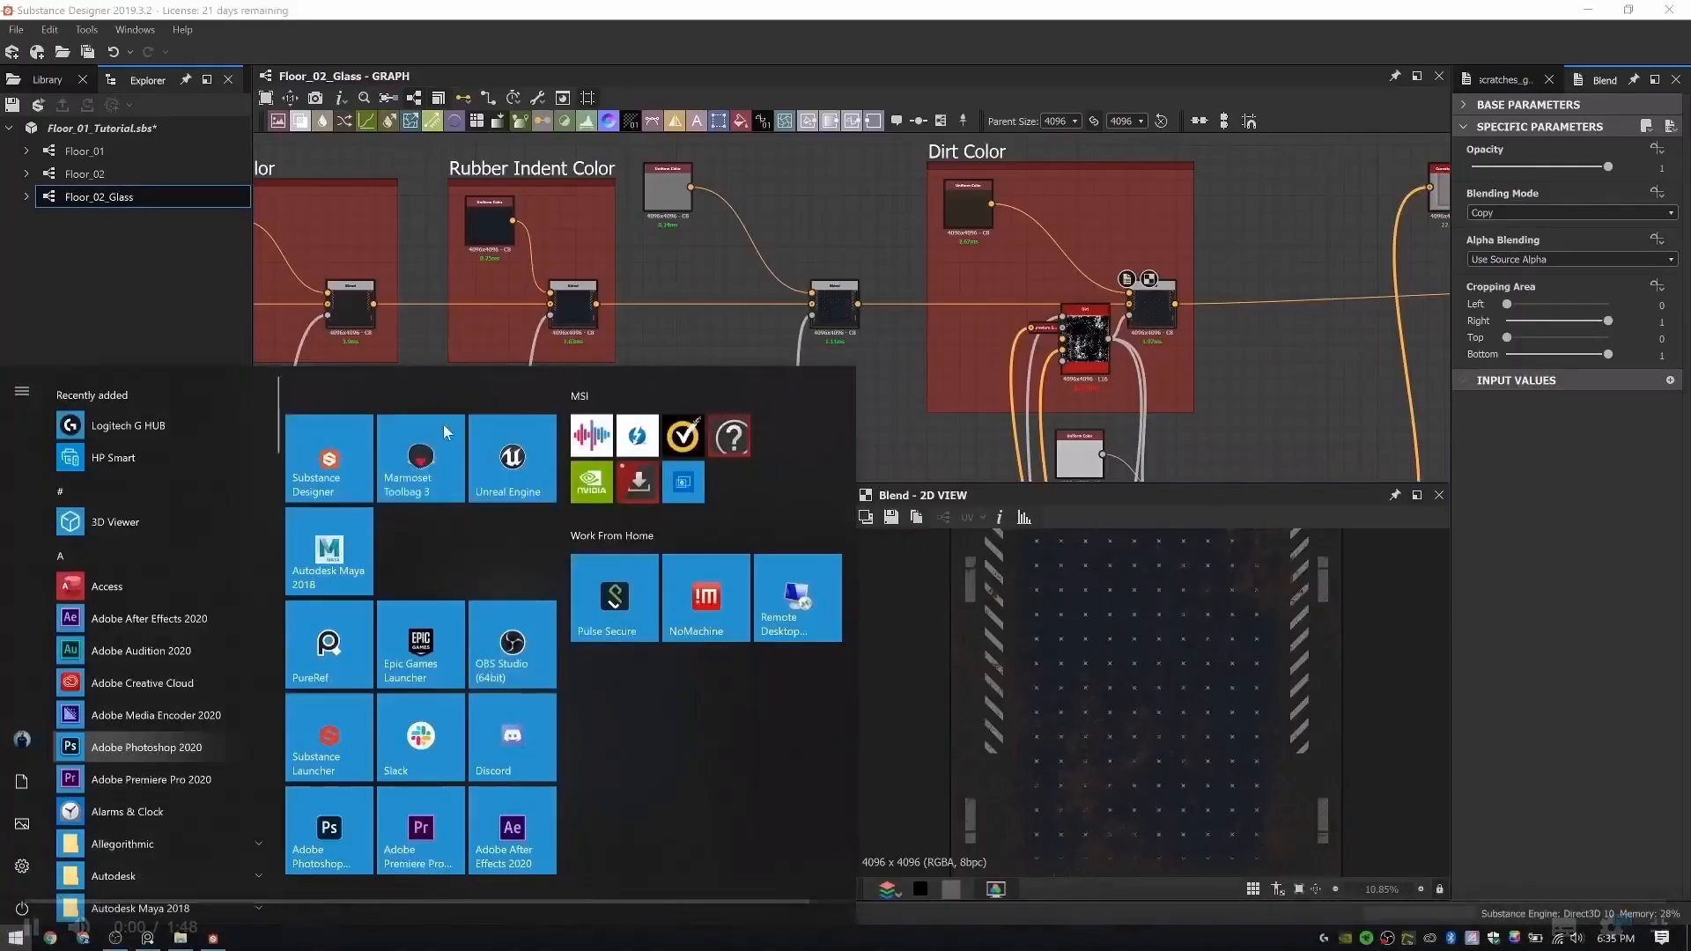
left_click(392, 476)
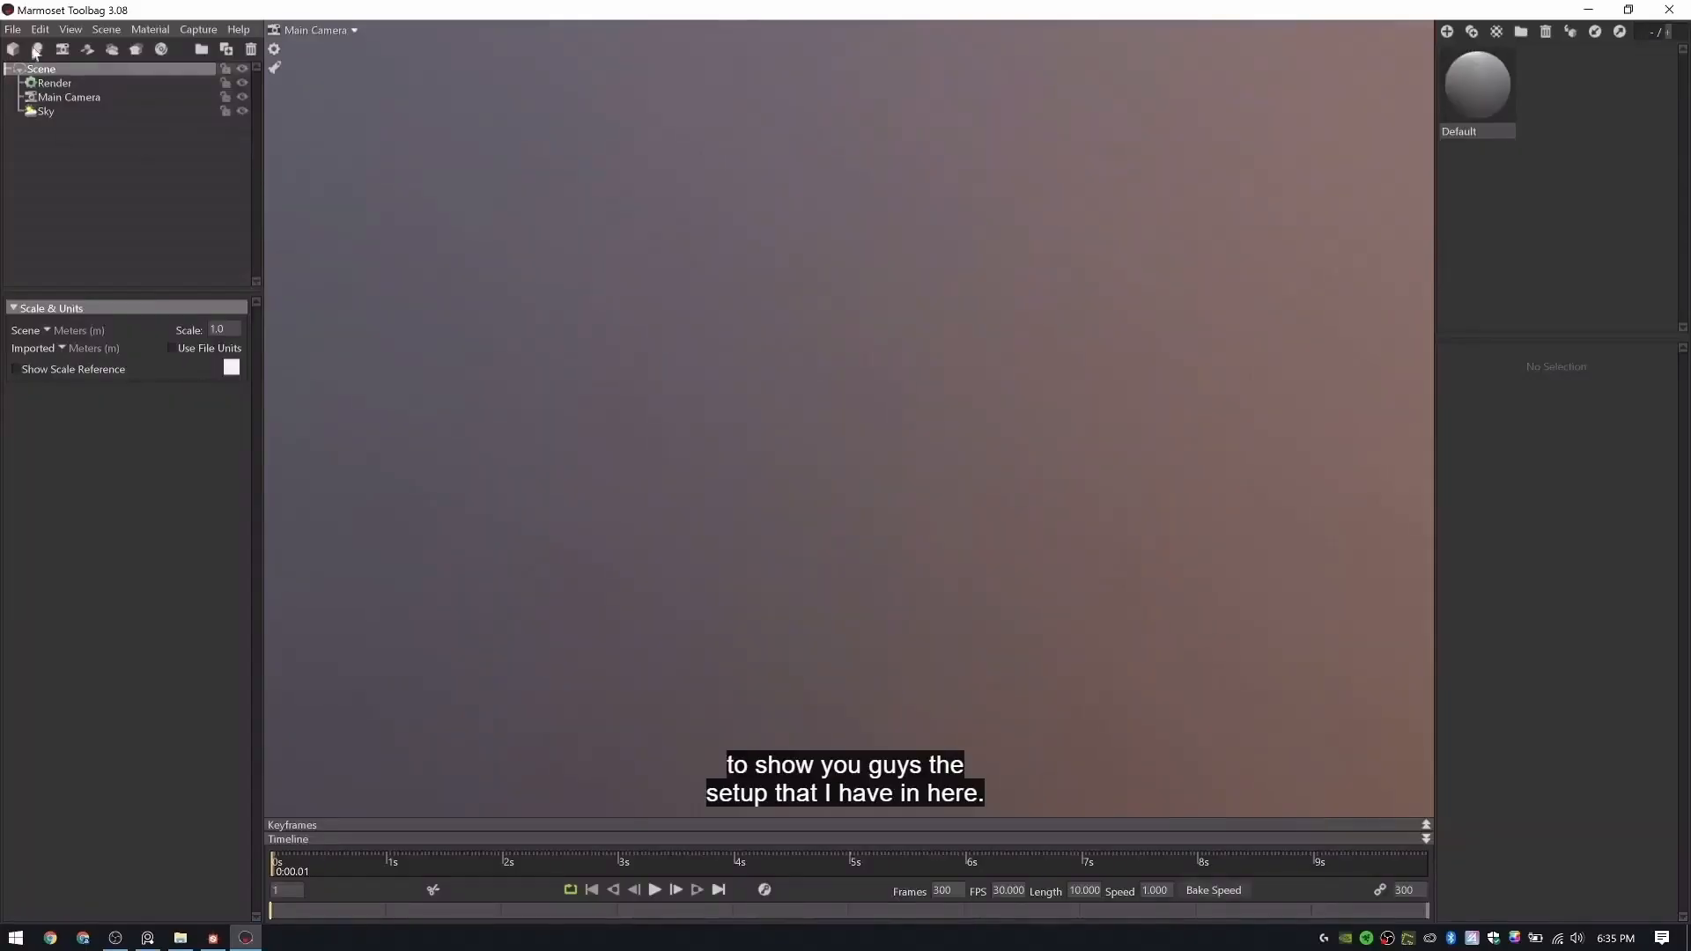
left_click(12, 29)
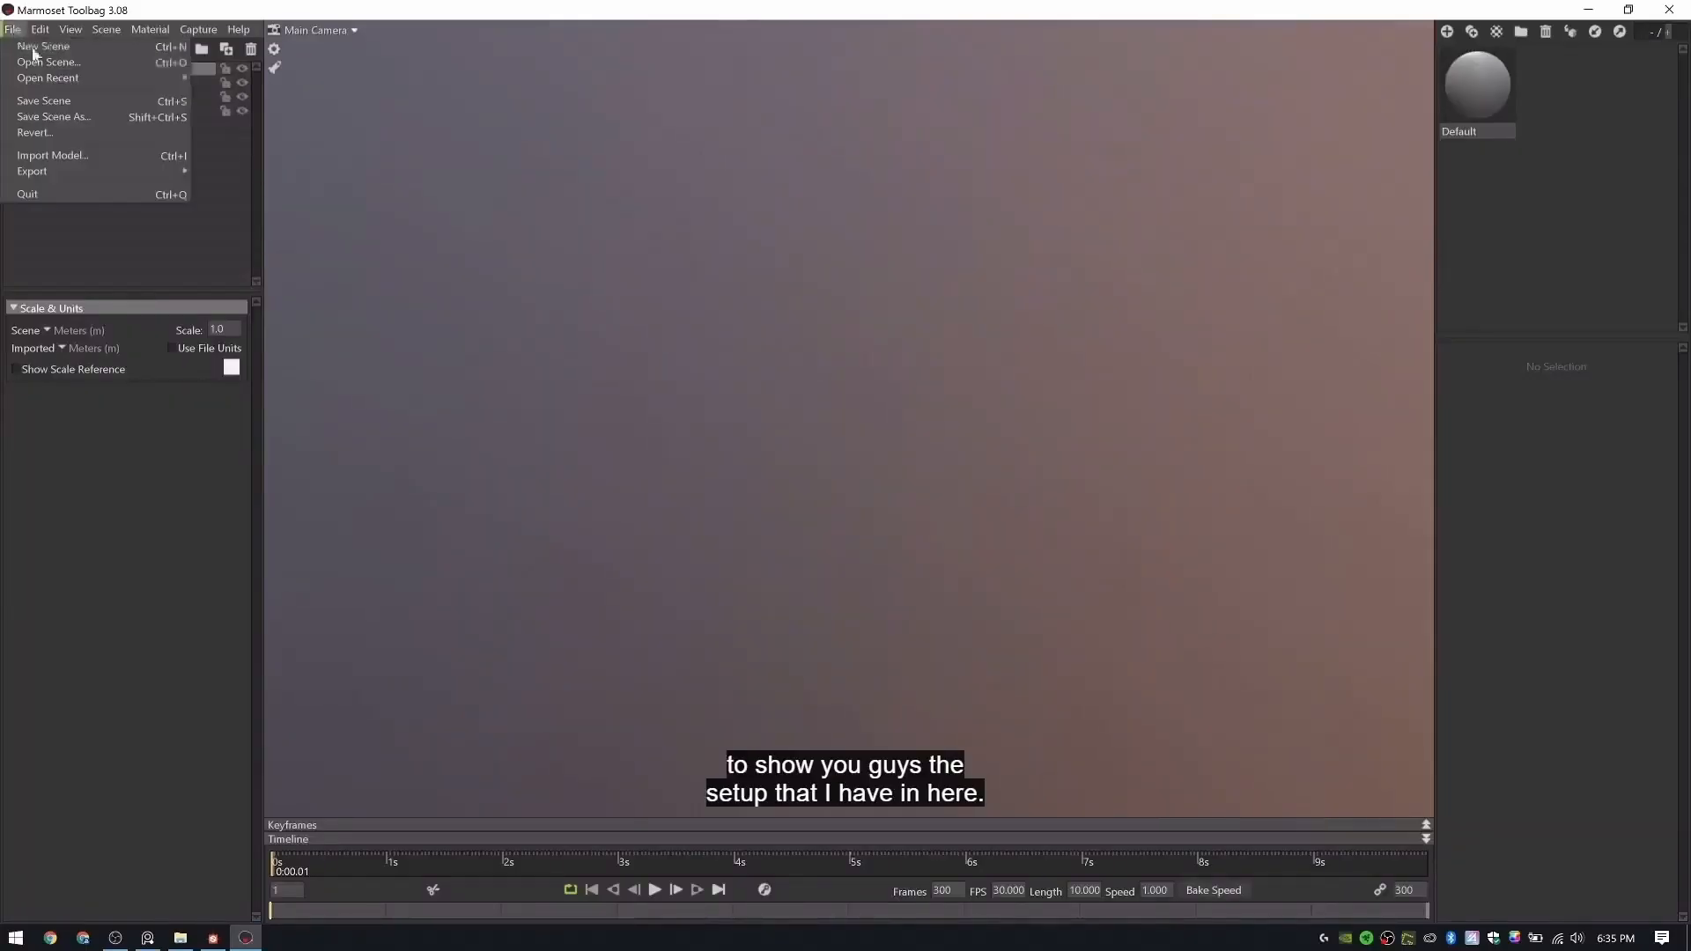
mouse_move(59, 82)
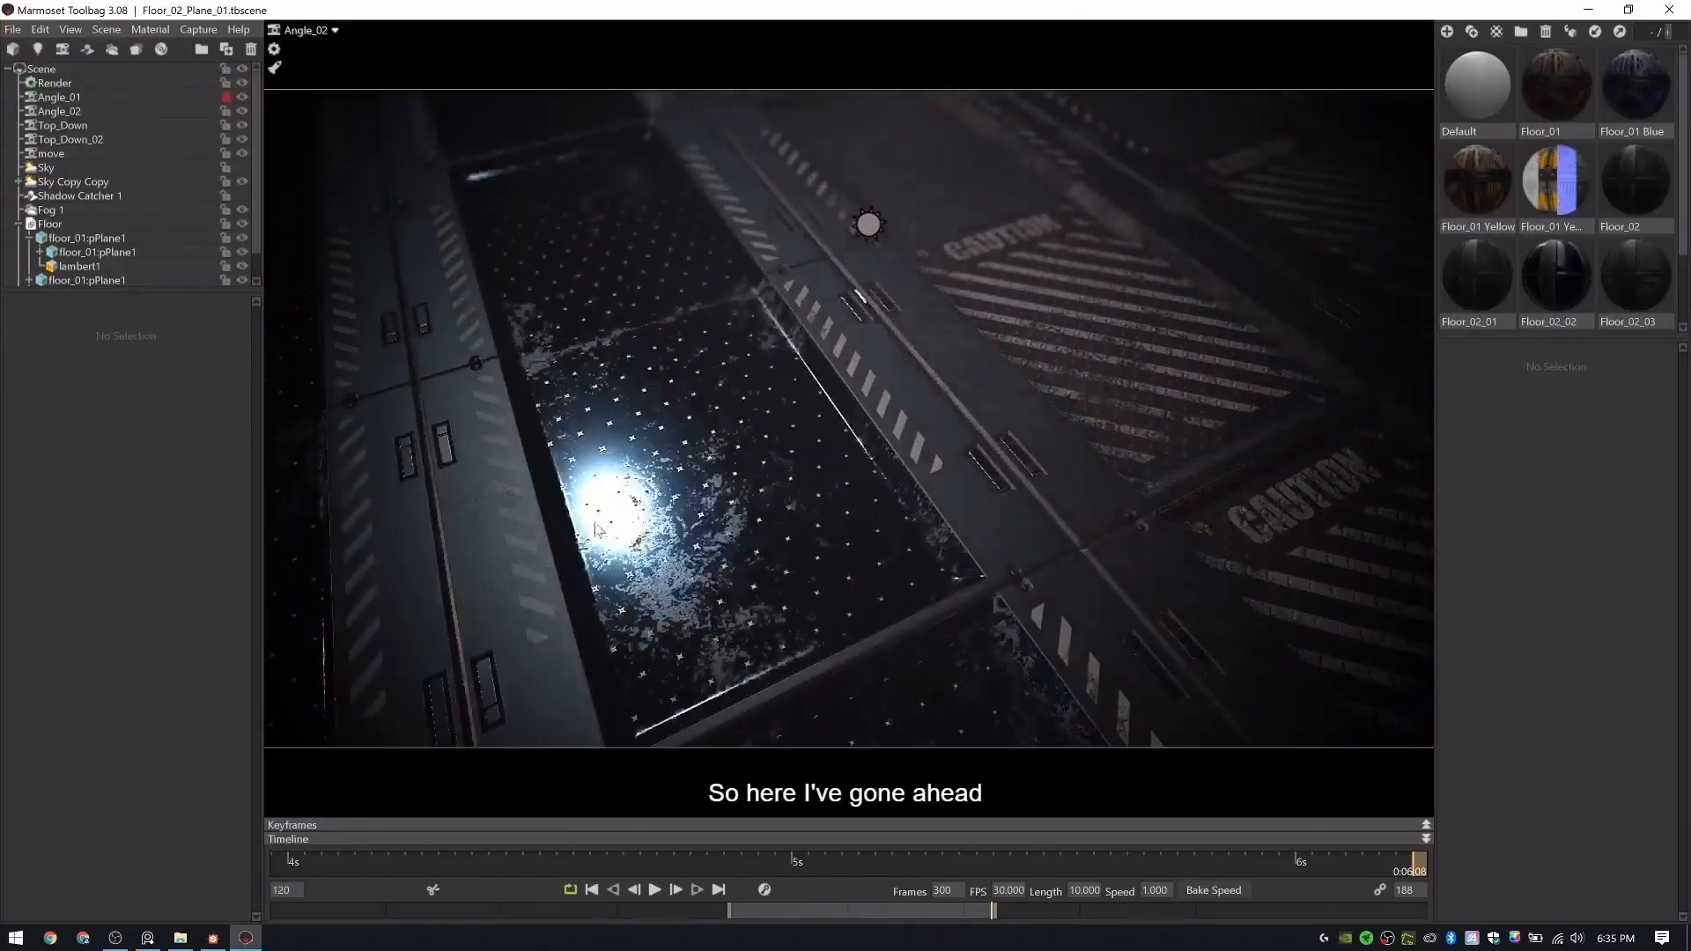
- Examine the glass, rubber and caution-line floor variations under shifting light, using the Angle_02 and move cameras
mouse_move(537, 534)
left_mouse_down("shift")
mouse_move(678, 534)
mouse_move(538, 515)
left_mouse_up("shift")
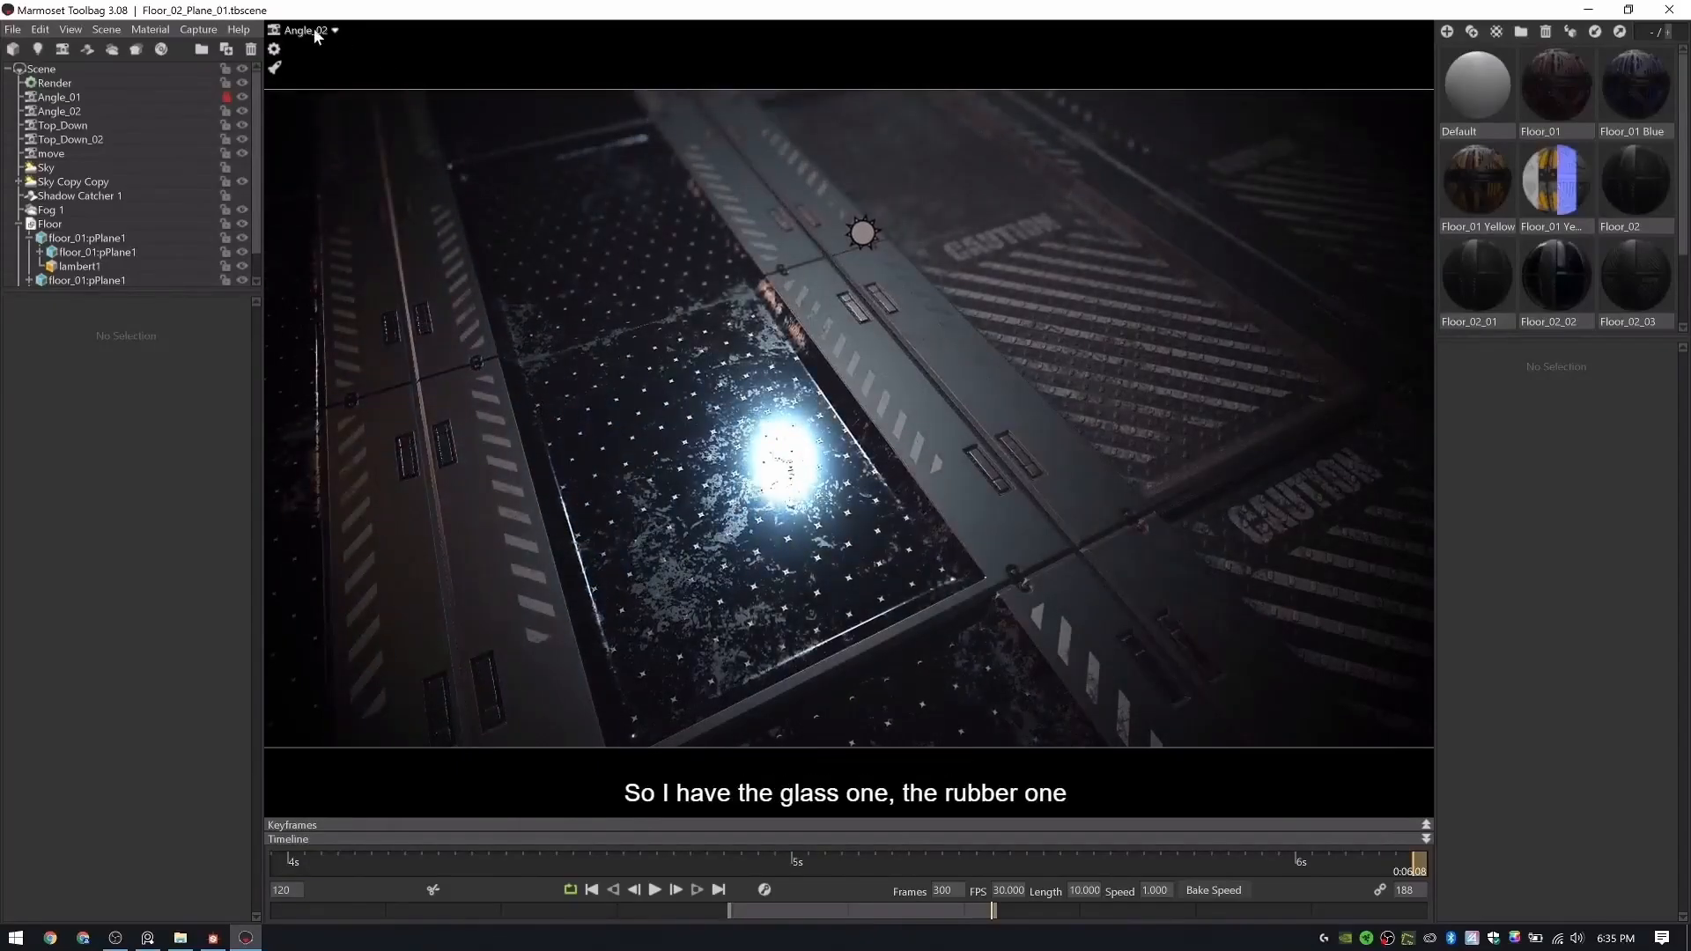
left_click(368, 94)
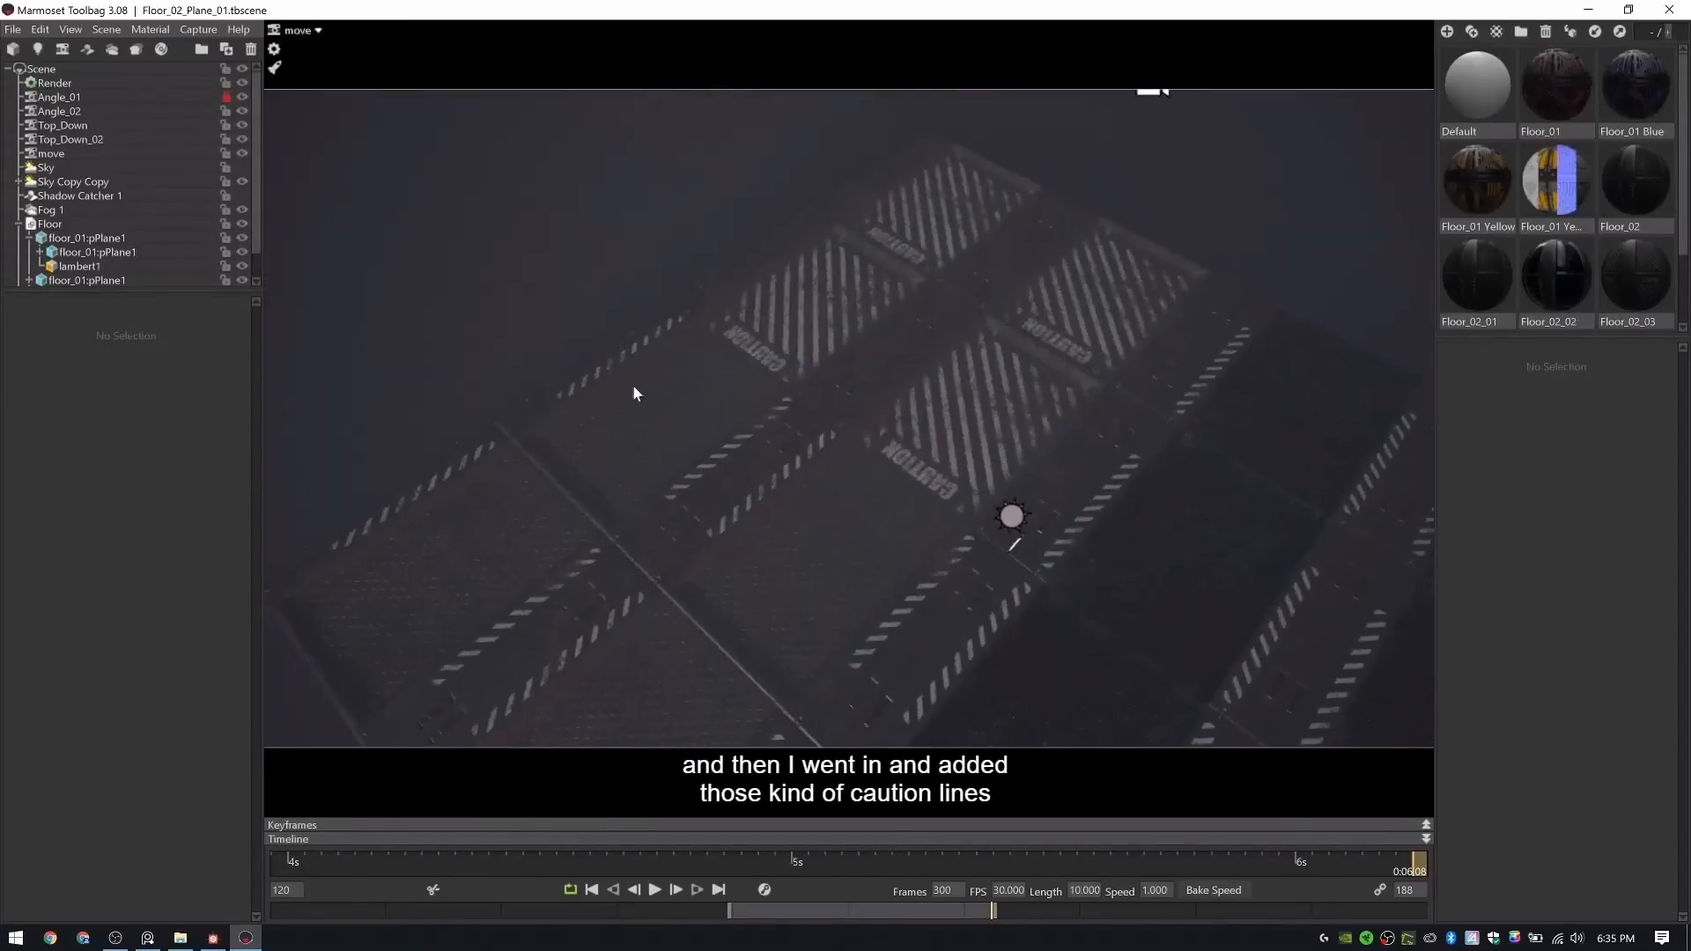
left_click_drag(772, 474, 1434, 183)
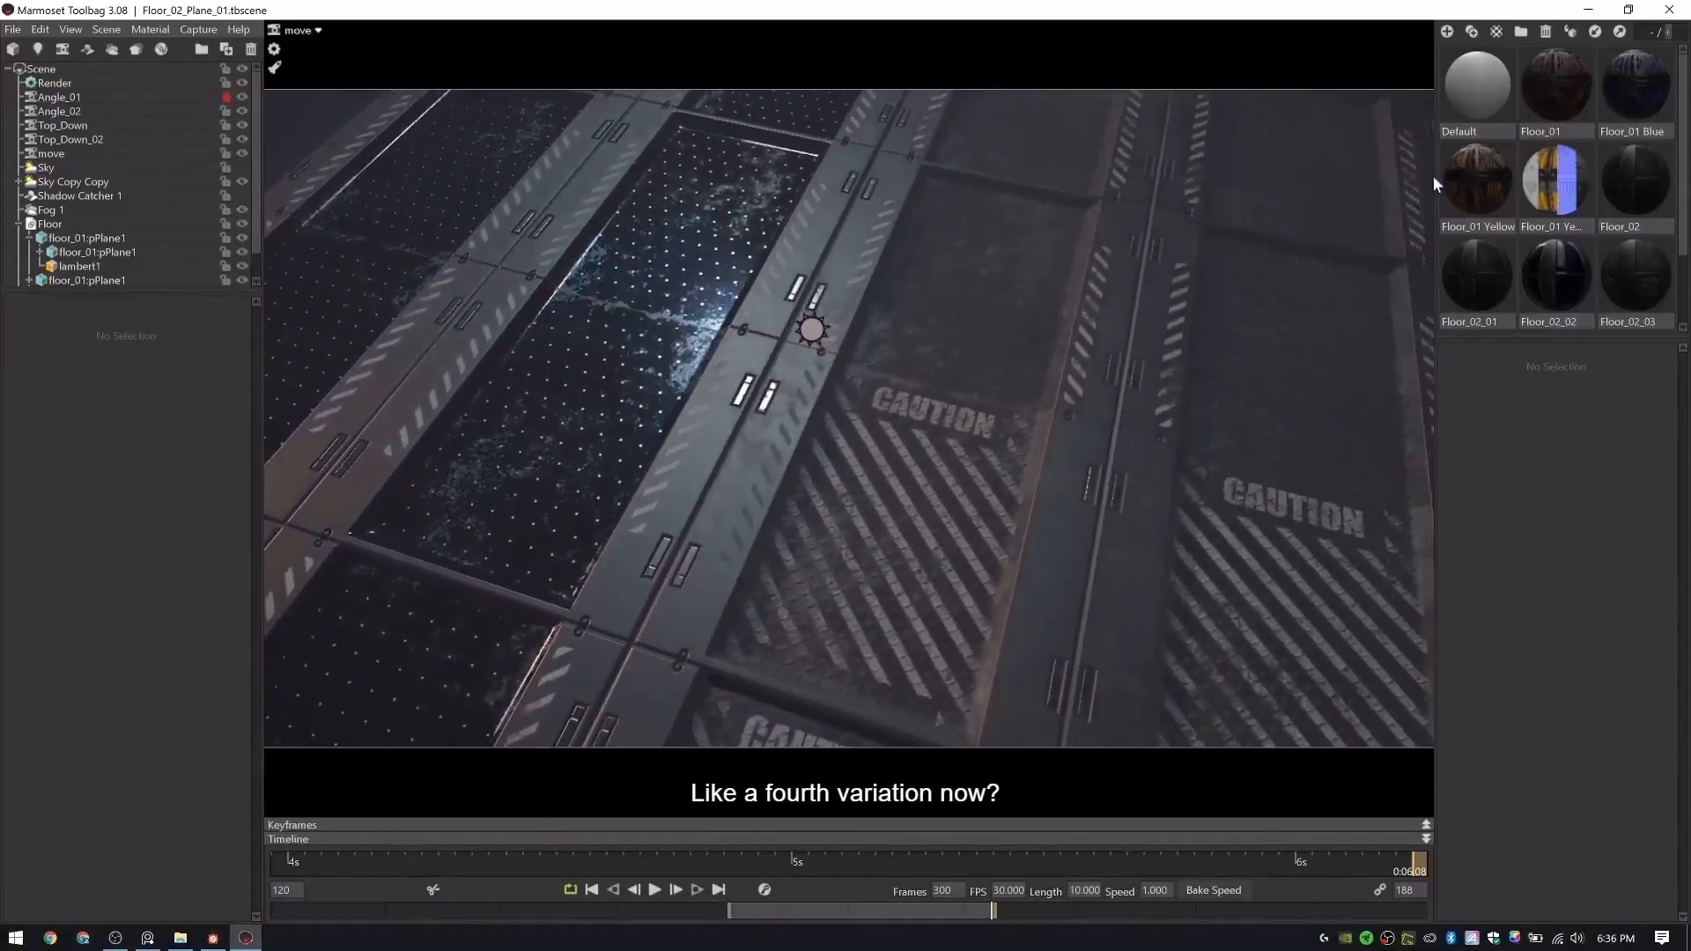
- Apply the yellow Floor_01 material to one floor plane and the red Floor_01 material to the glass plane beside it
left_click_drag(1038, 435, 969, 410)
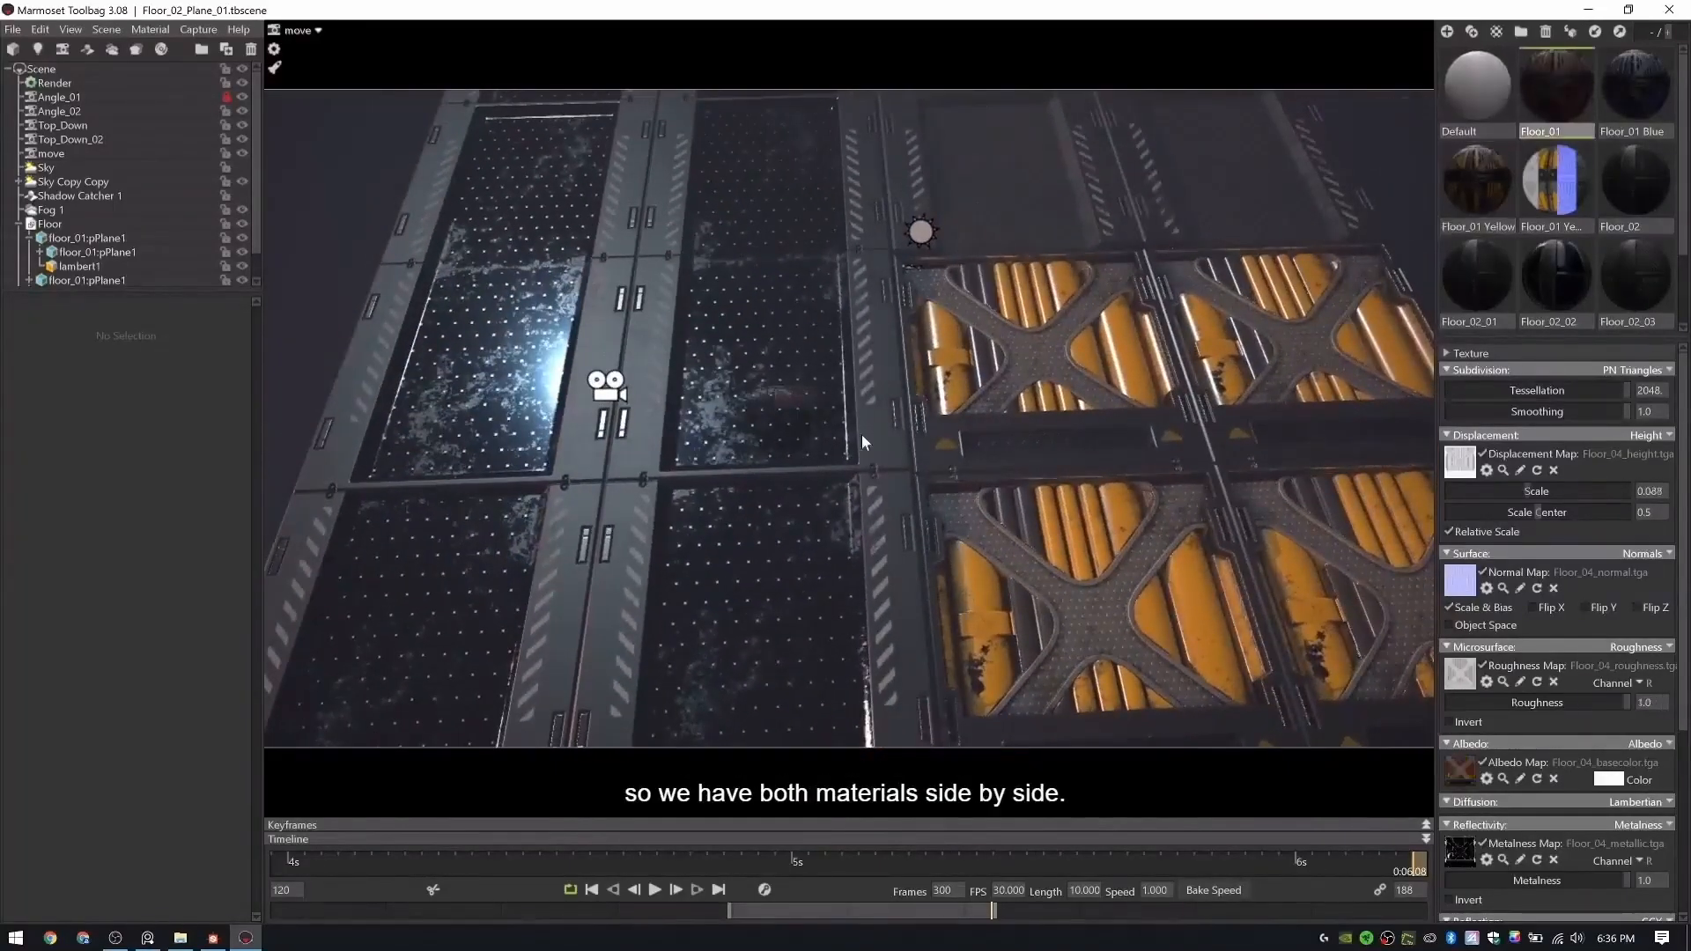
left_click_drag(862, 435, 964, 446)
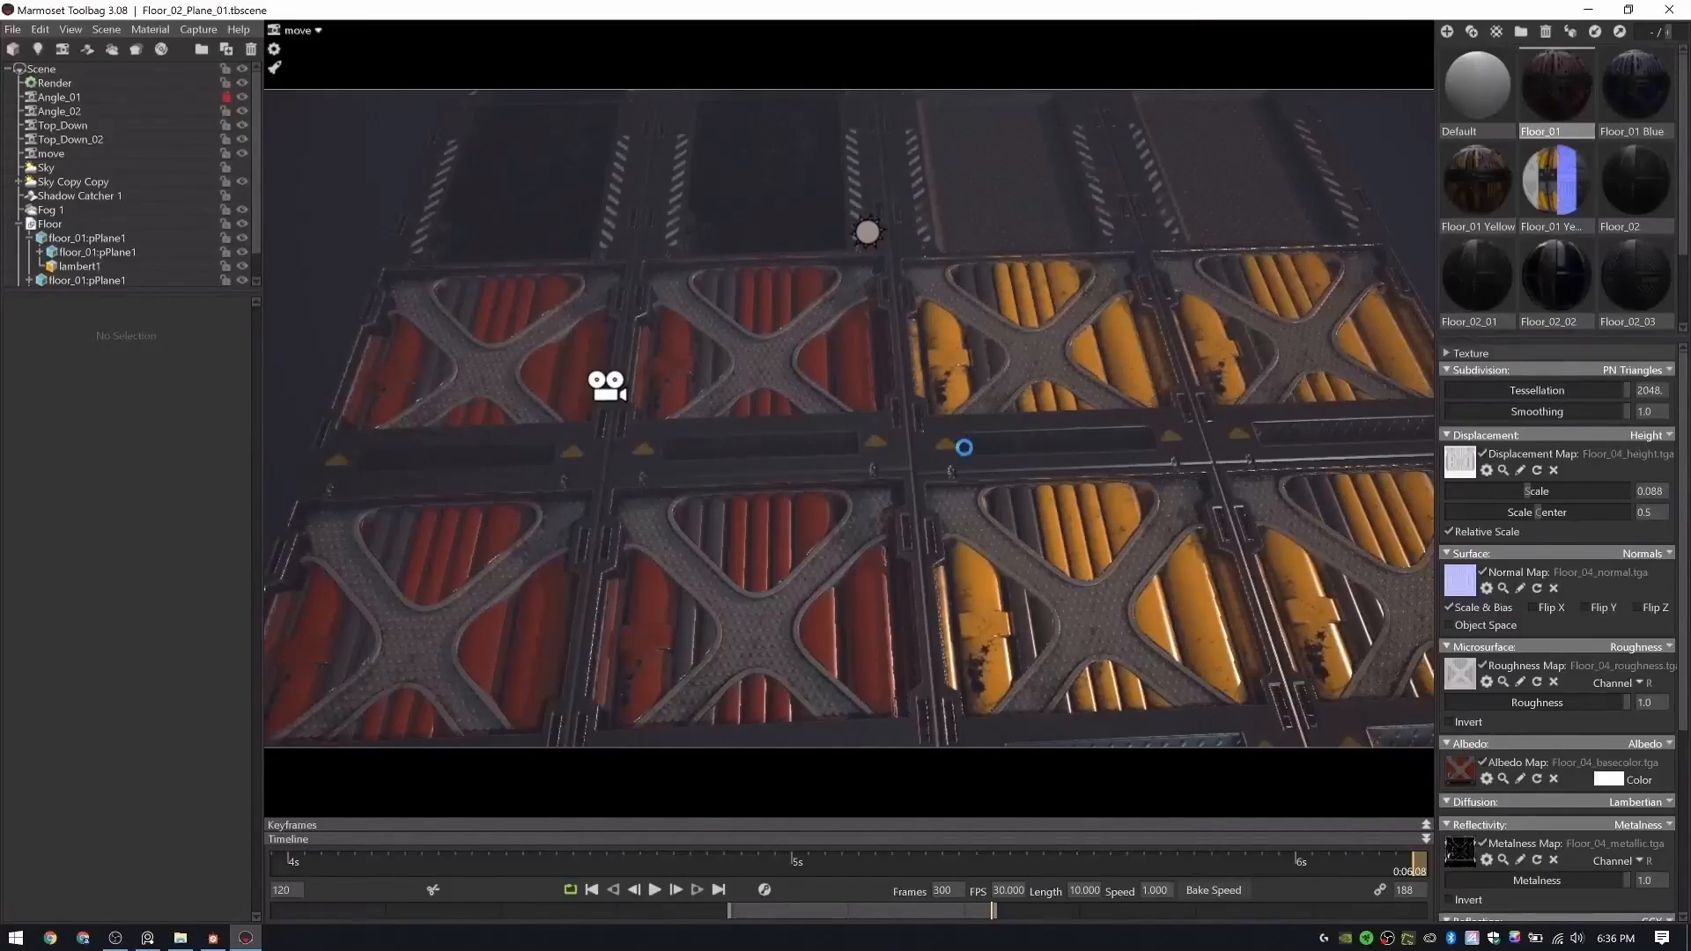
left_click_drag(872, 473, 1101, 449)
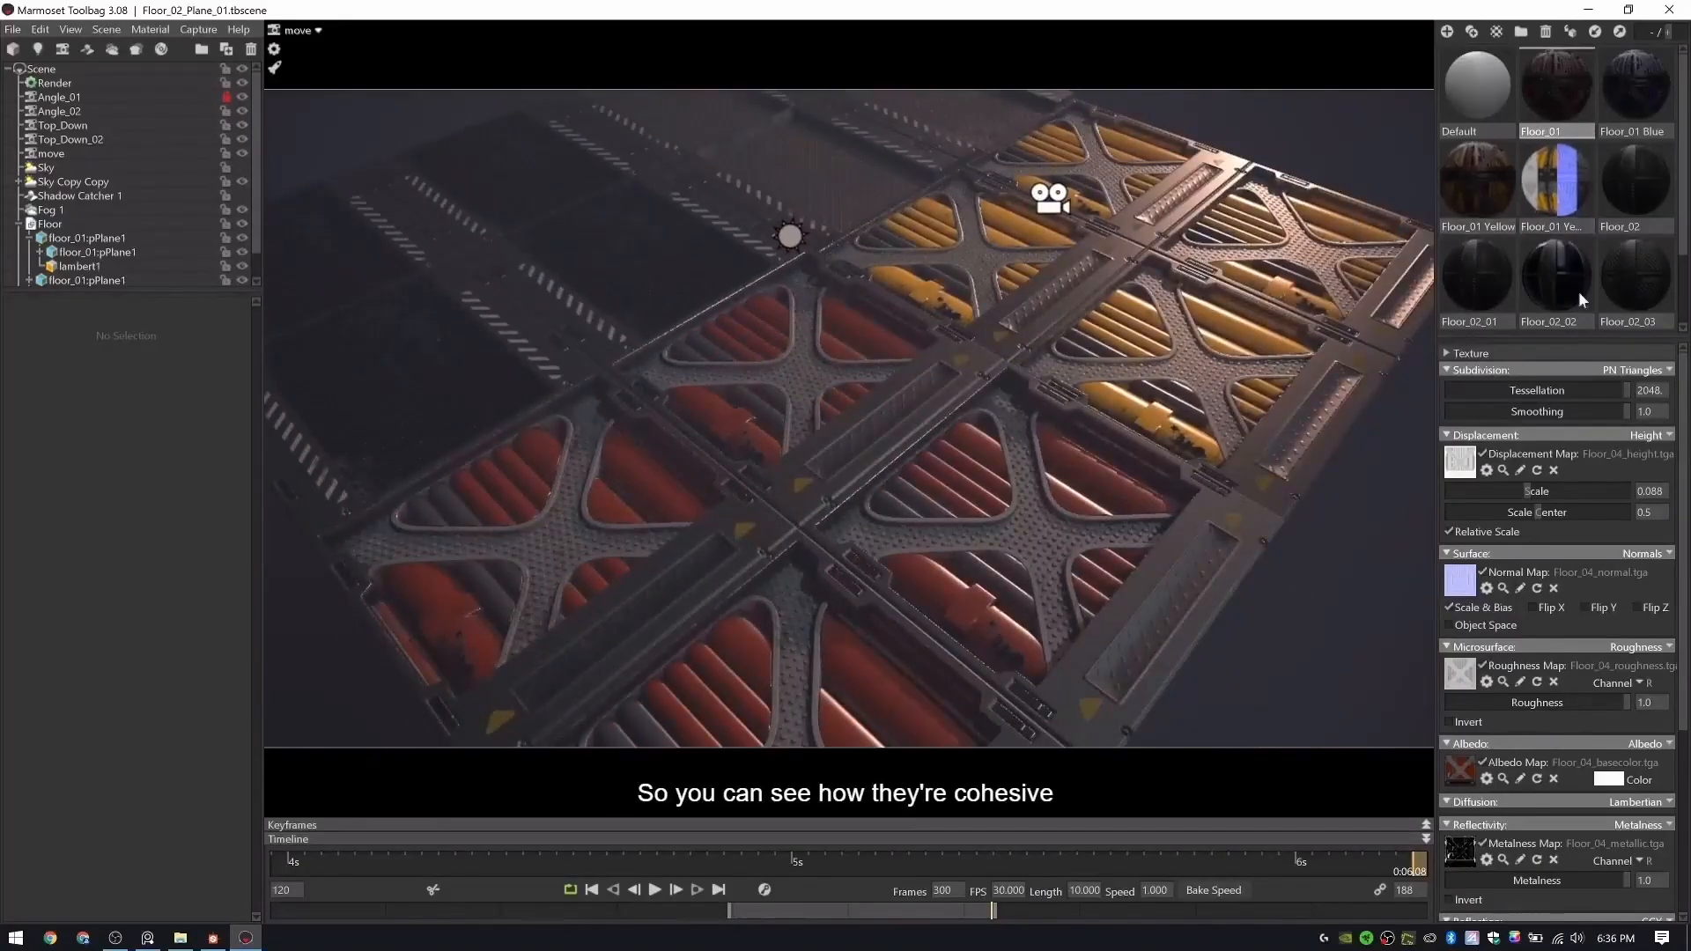
- Apply the Floor_02_02 glass material to the red-panelled floor plane and select a floor plane in the viewport
left_click_drag(764, 523, 971, 424)
scroll(1589, 245, "down", 1)
left_click(1269, 393)
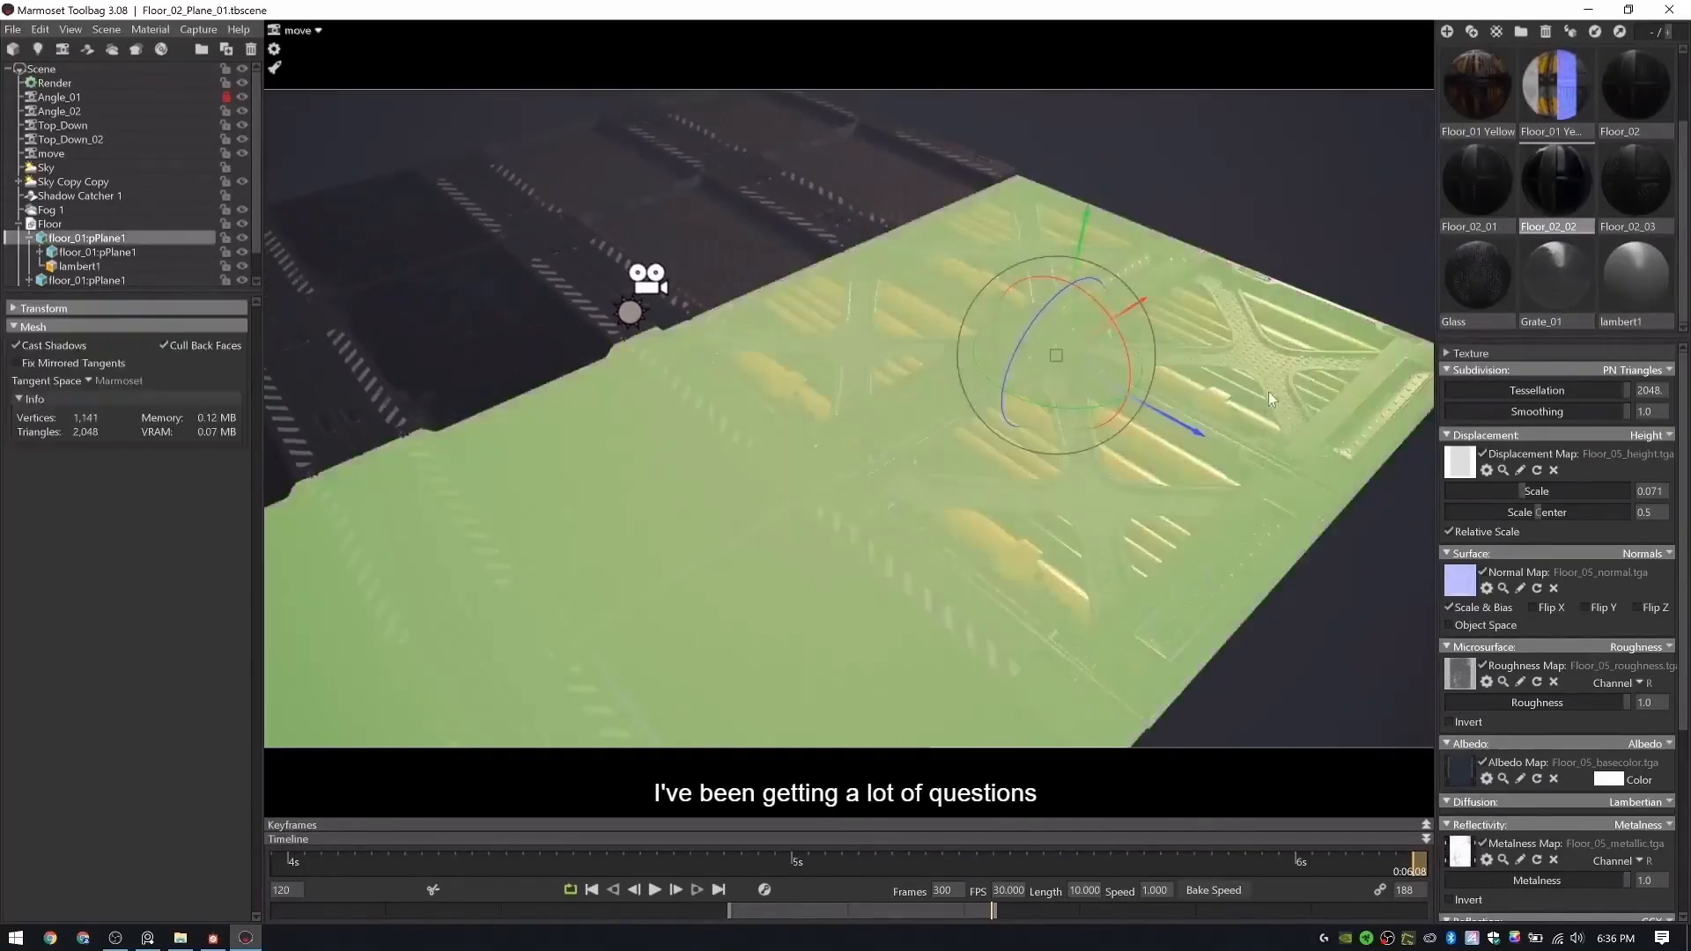
left_click(1087, 362)
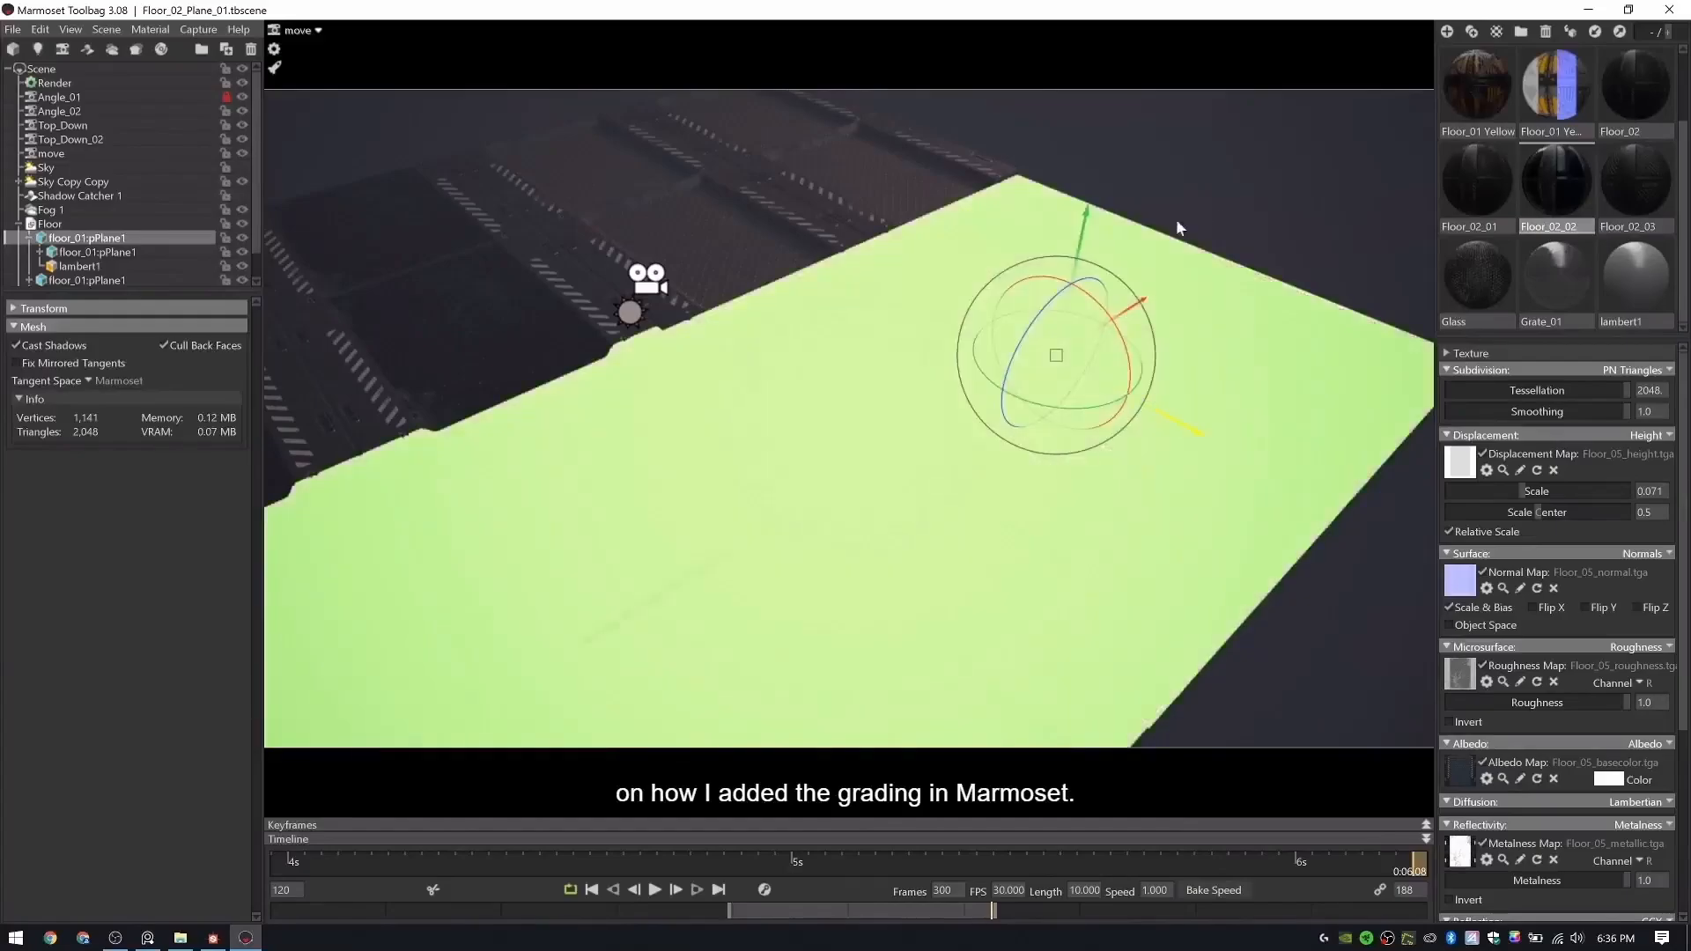
- Duplicate the rubber floor plane beside the yellow panels and apply the Glass grating material to the stacked copy
left_click_drag(1006, 236, 1170, 337)
left_click(1126, 344)
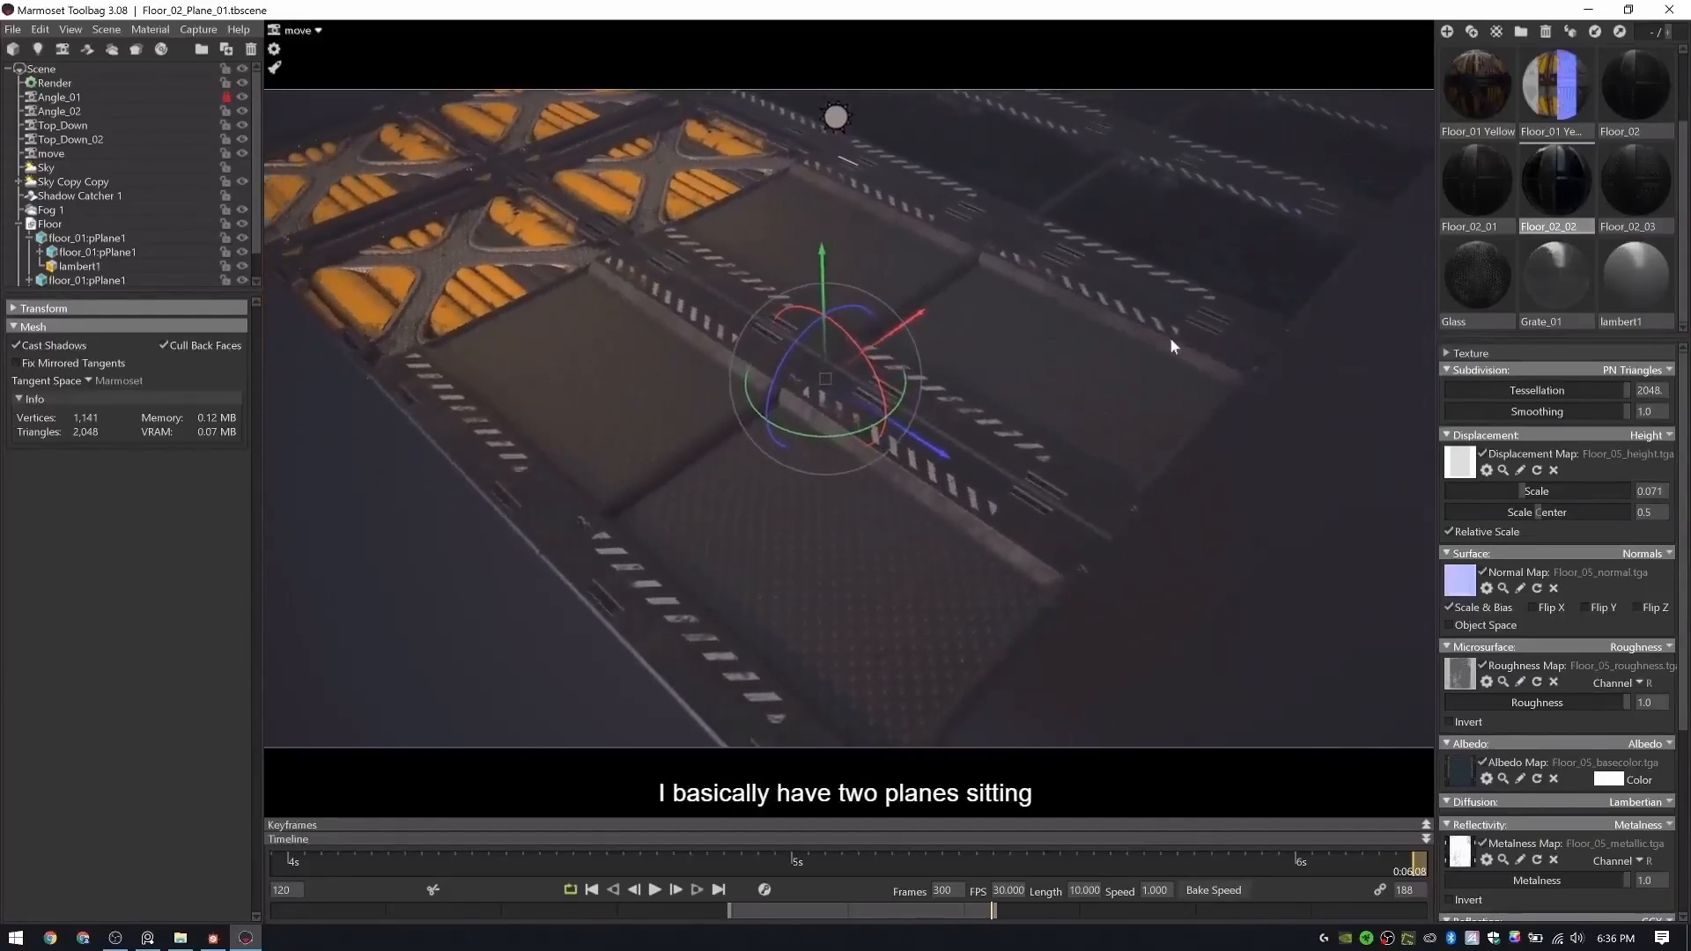
left_click(1142, 380)
key("ctrl+d")
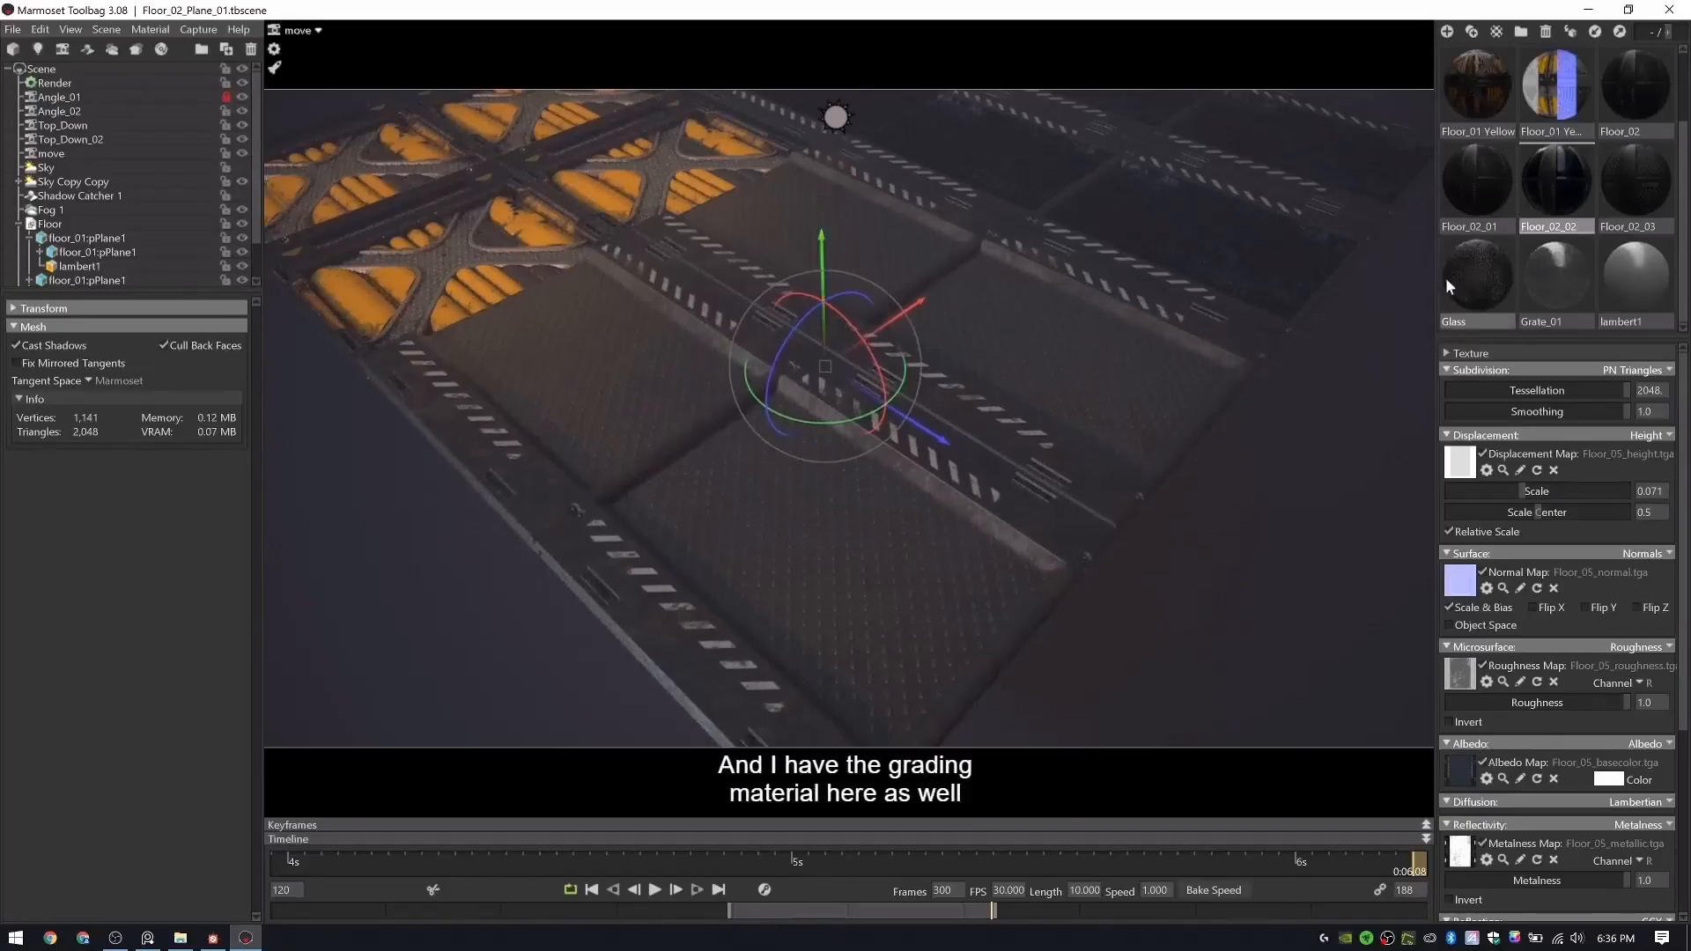
left_click_drag(1445, 278, 948, 377)
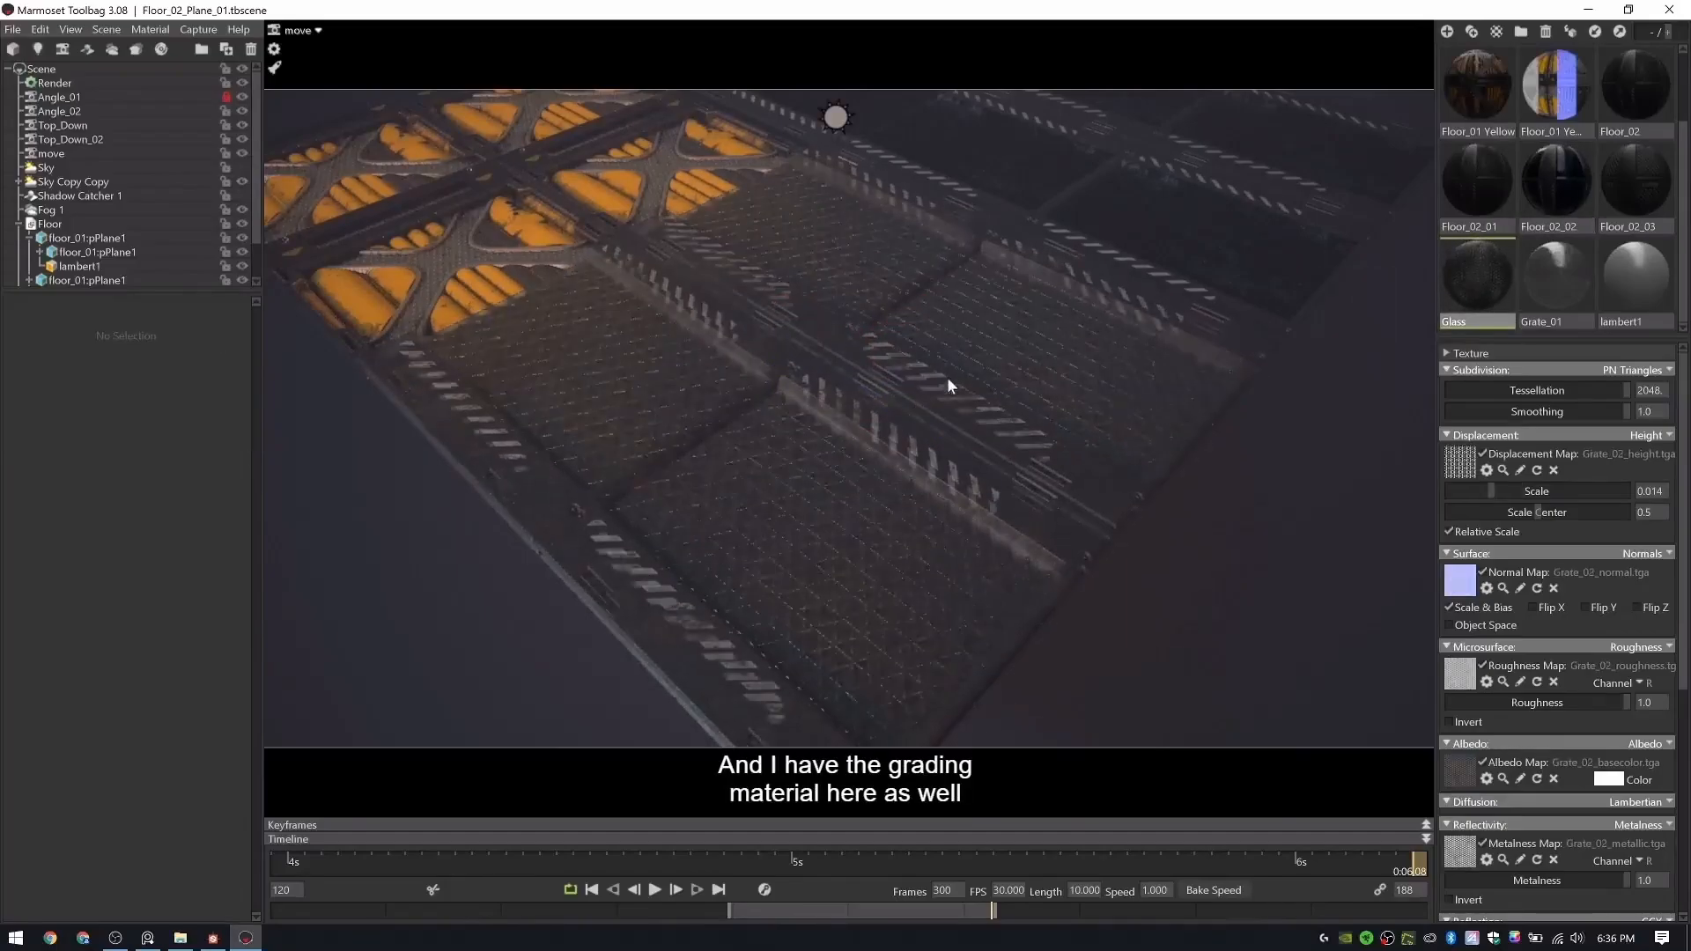
- Examine how the grated floor panels sit beside the glass and yellow floor materials from several angles
left_click(861, 281)
left_click_drag(1094, 419, 941, 384)
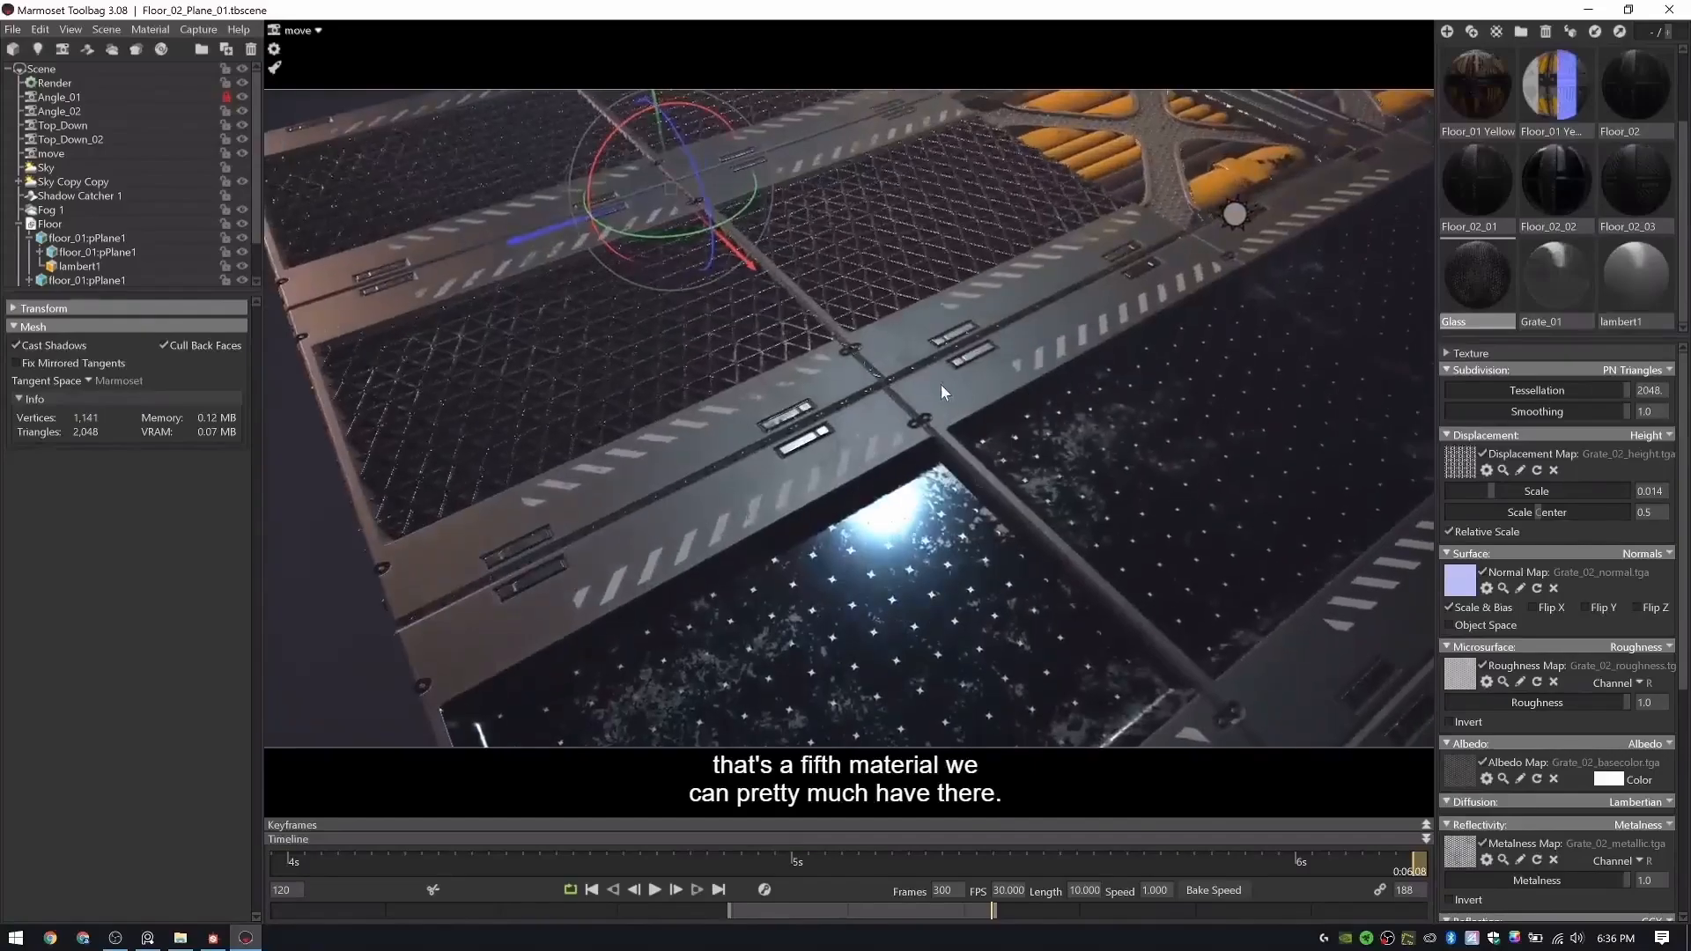
left_click_drag(1090, 350, 704, 517)
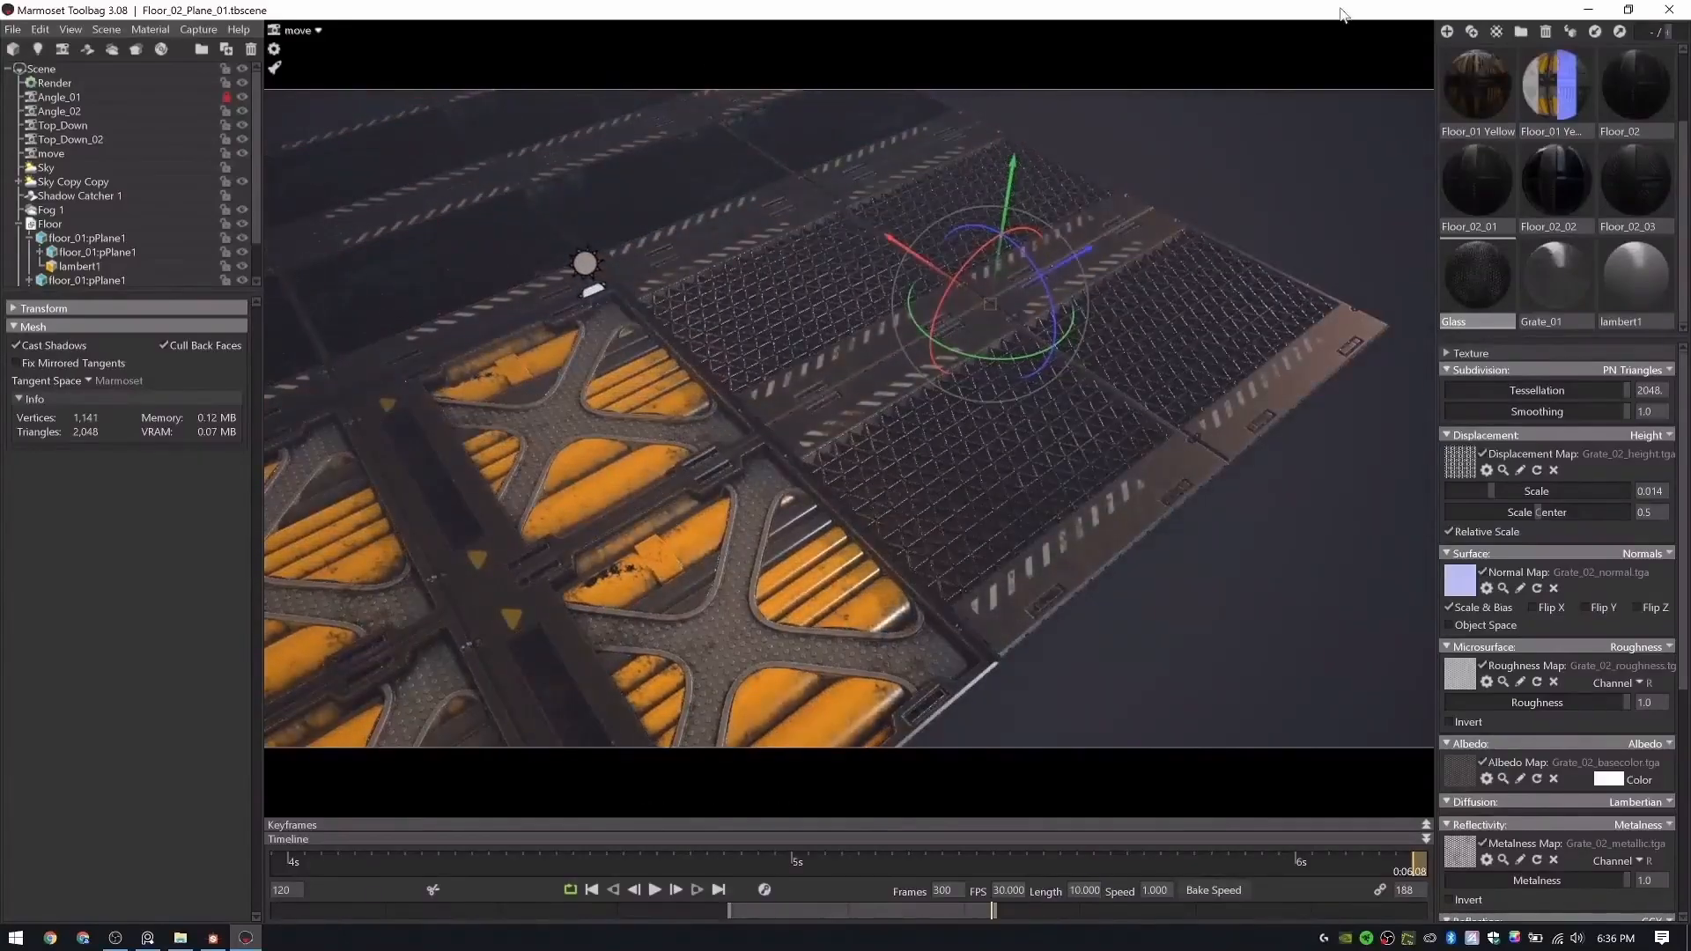